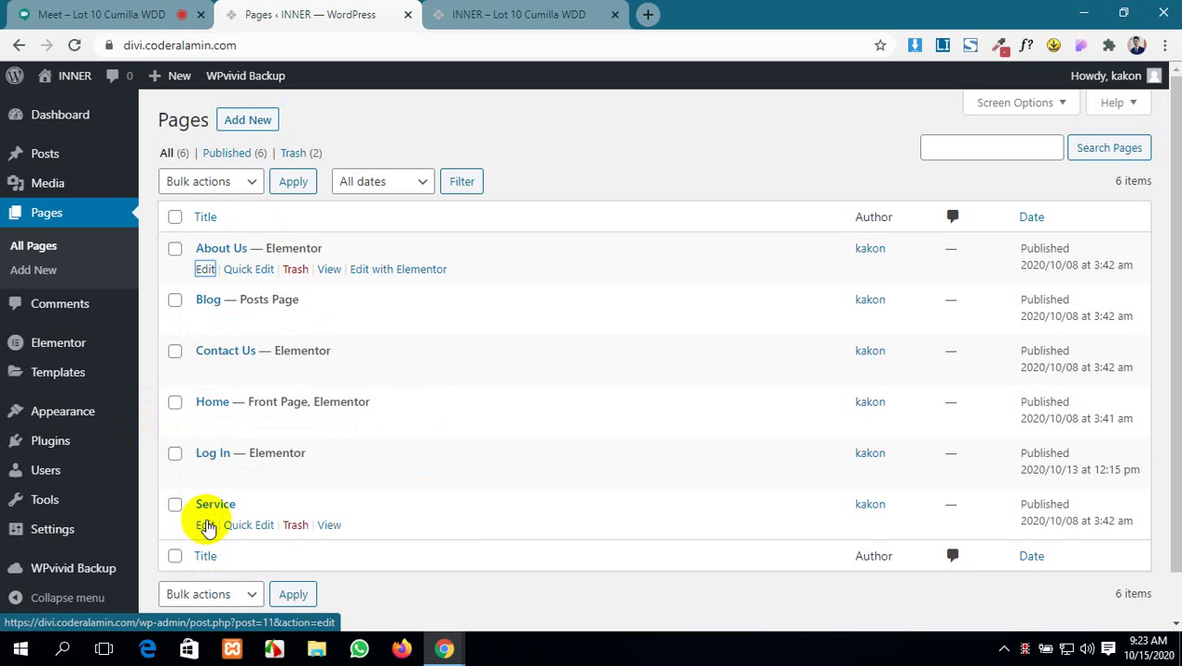
# - Open the Service page for editing in a new browser tab and load it in the Elementor editor
pyautogui.middleClick(205, 523)
pyautogui.click(533, 13)
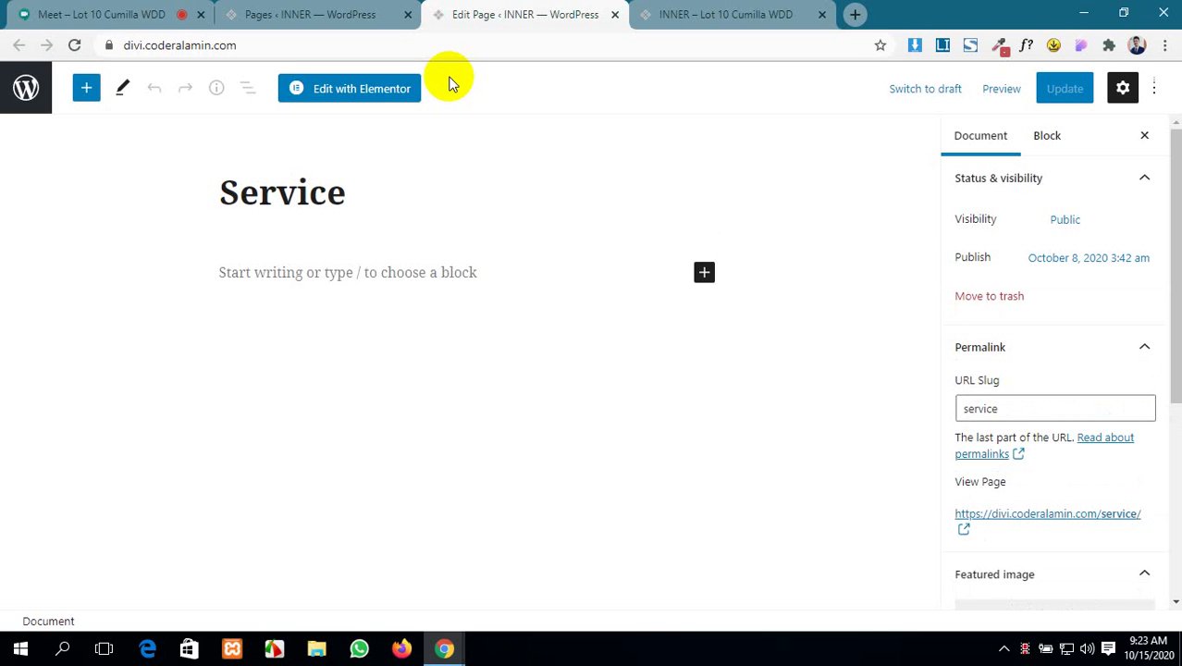
pyautogui.click(96, 13)
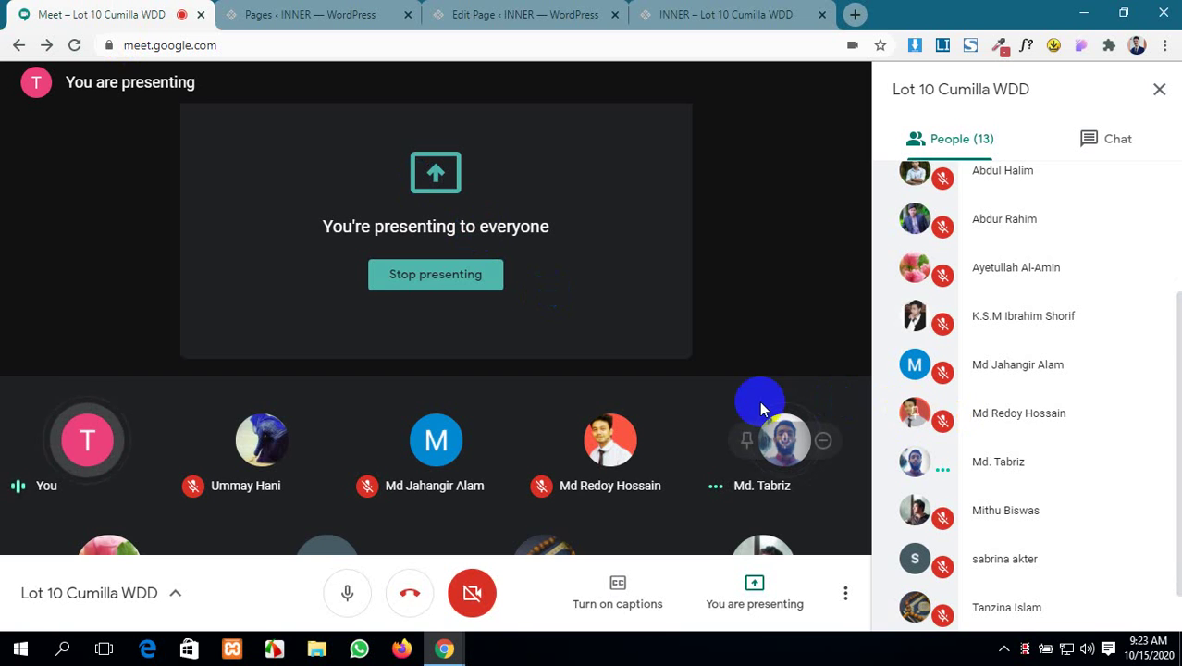
pyautogui.click(442, 9)
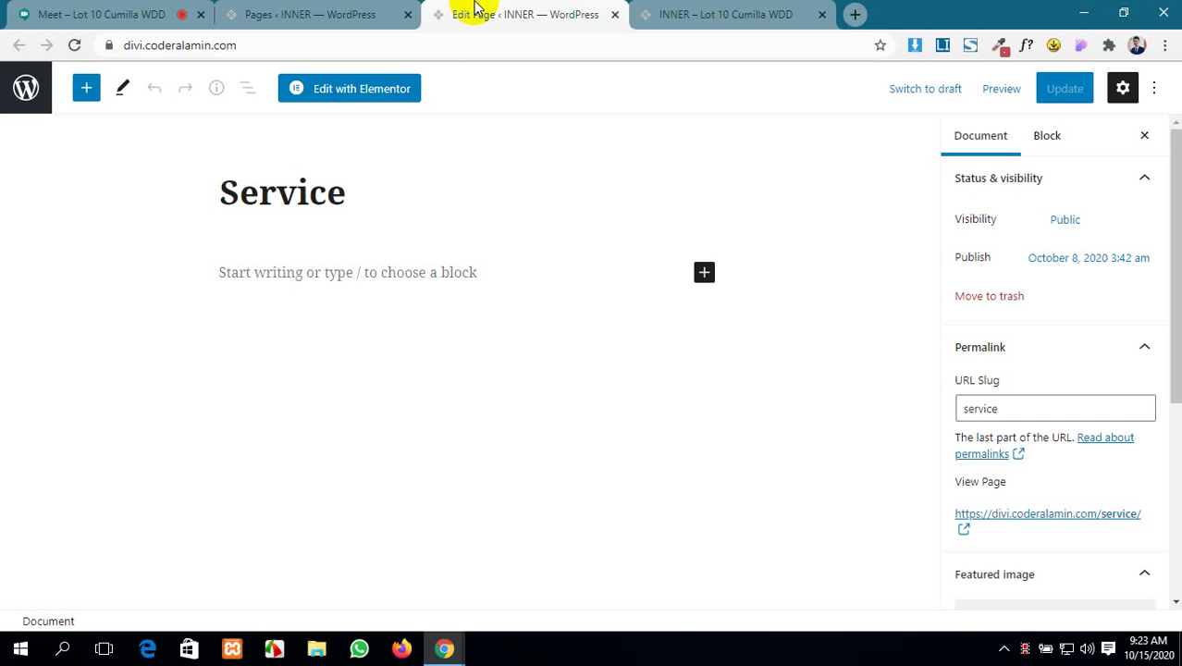
pyautogui.click(379, 89)
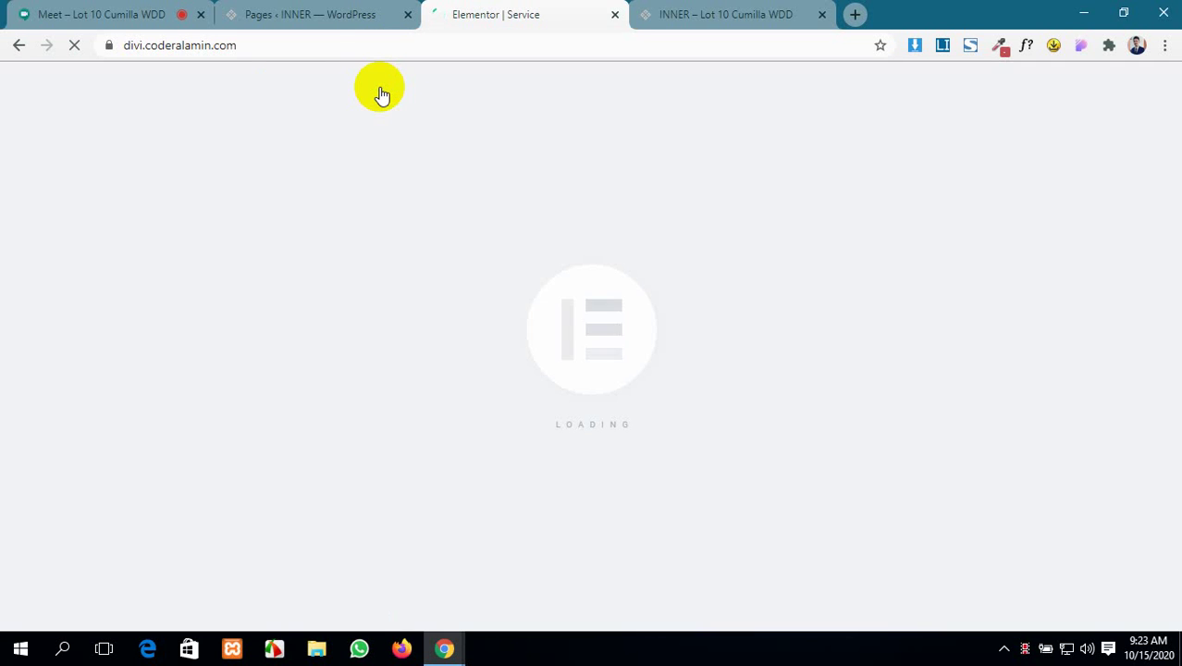
pyautogui.click(297, 11)
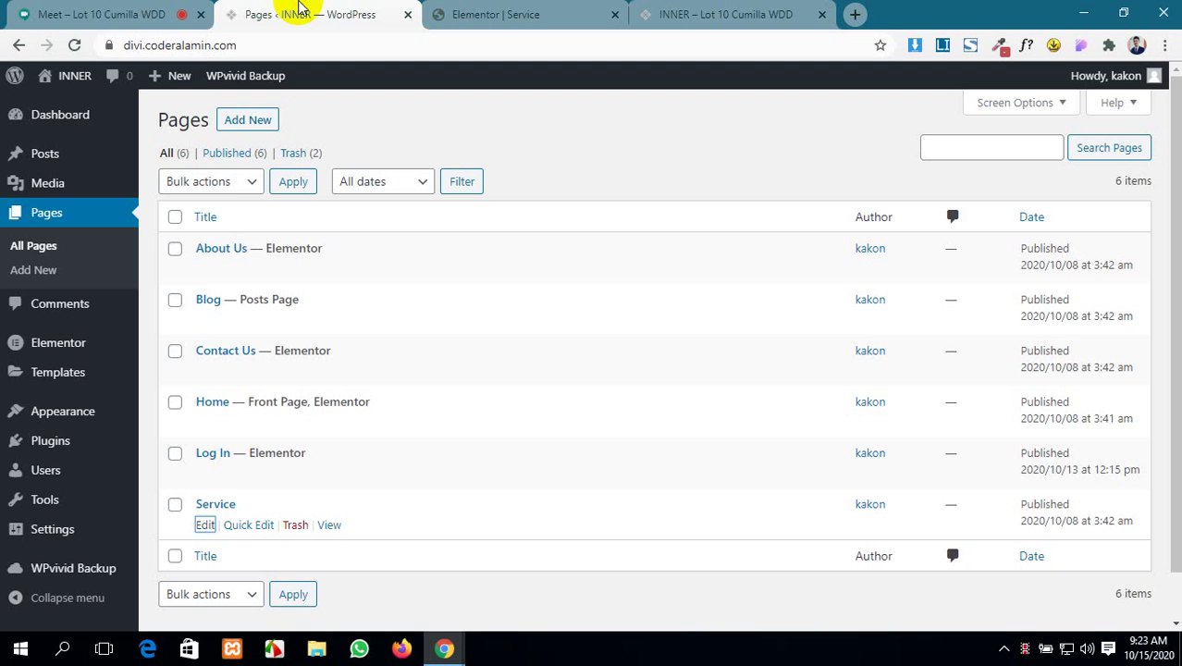
pyautogui.click(551, 11)
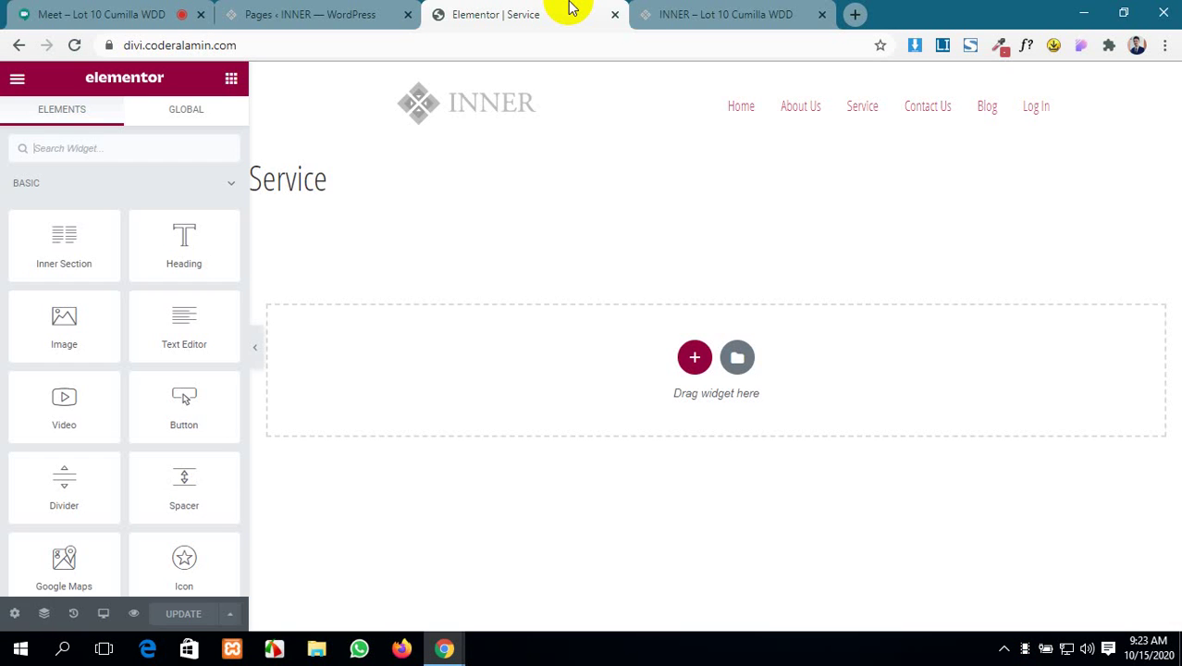
# - Open the Popups section of the Elementor templates in the WordPress dashboard
pyautogui.click(395, 10)
pyautogui.moveTo(7, 441)
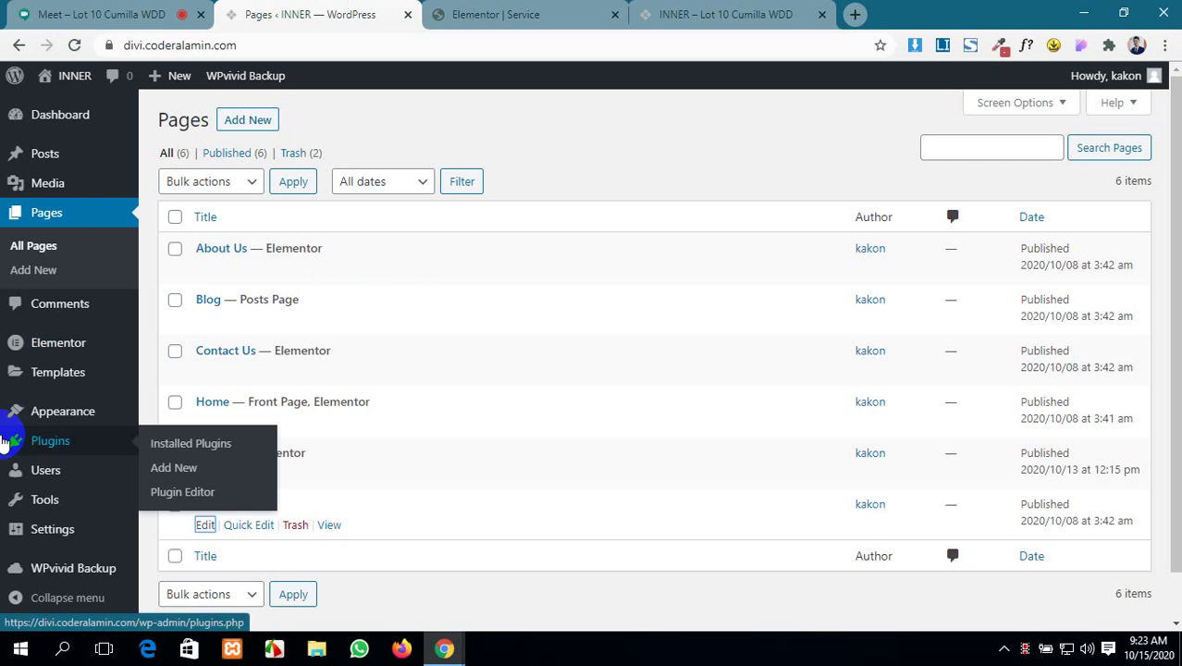
pyautogui.moveTo(39, 380)
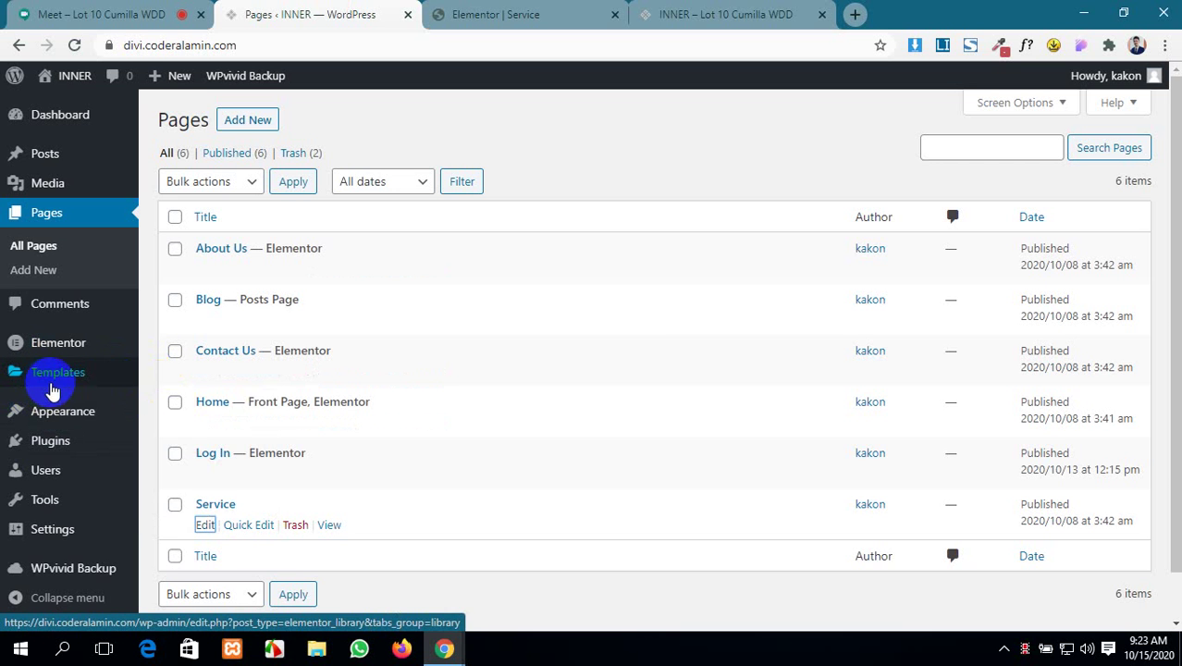
pyautogui.click(152, 400)
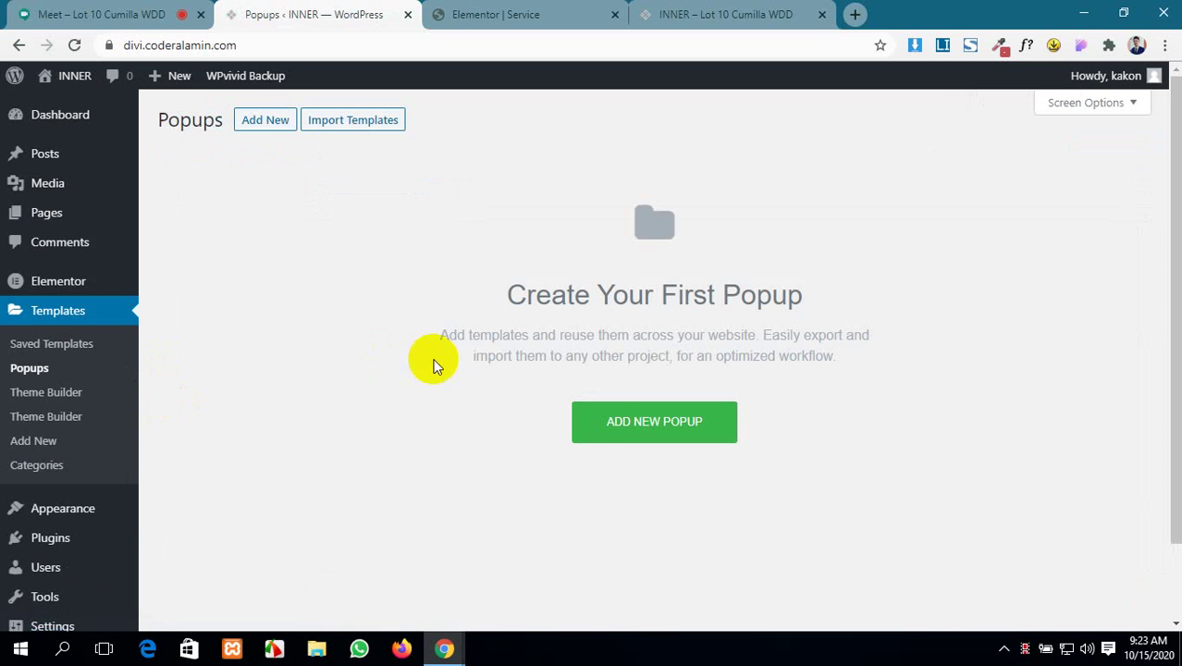
# - Examine the live INNER homepage, focusing on the centre of the hero image where a popup could appear
pyautogui.click(85, 8)
pyautogui.click(703, 14)
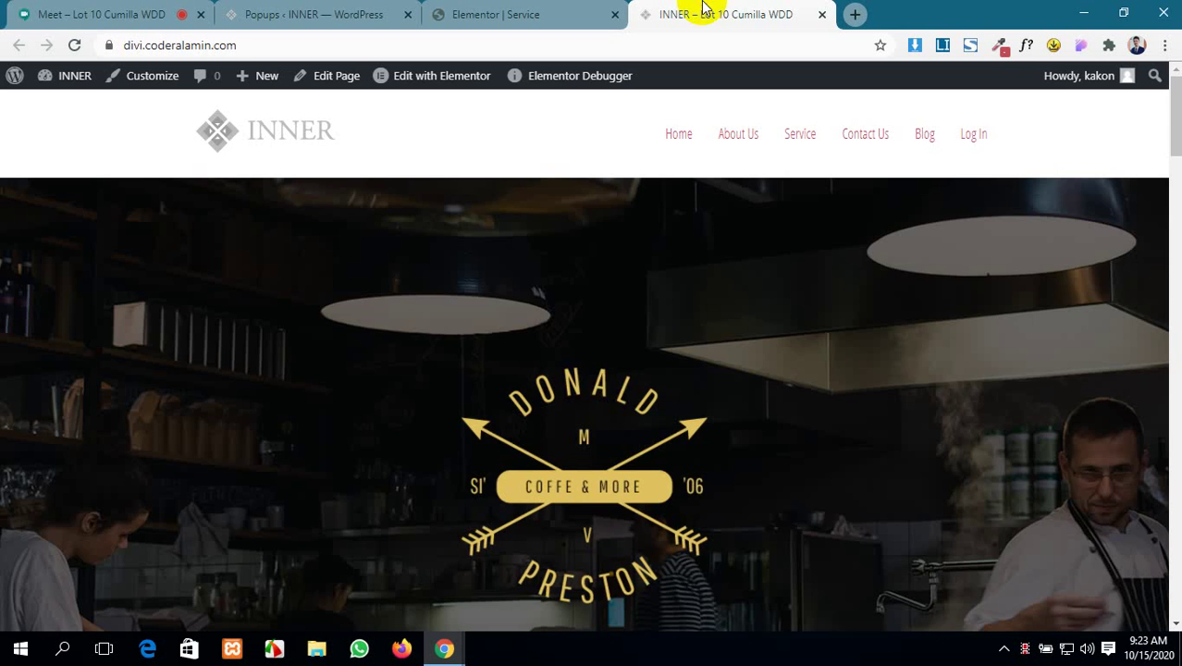
pyautogui.scroll(-5, 662, 380)
pyautogui.scroll(5, 660, 378)
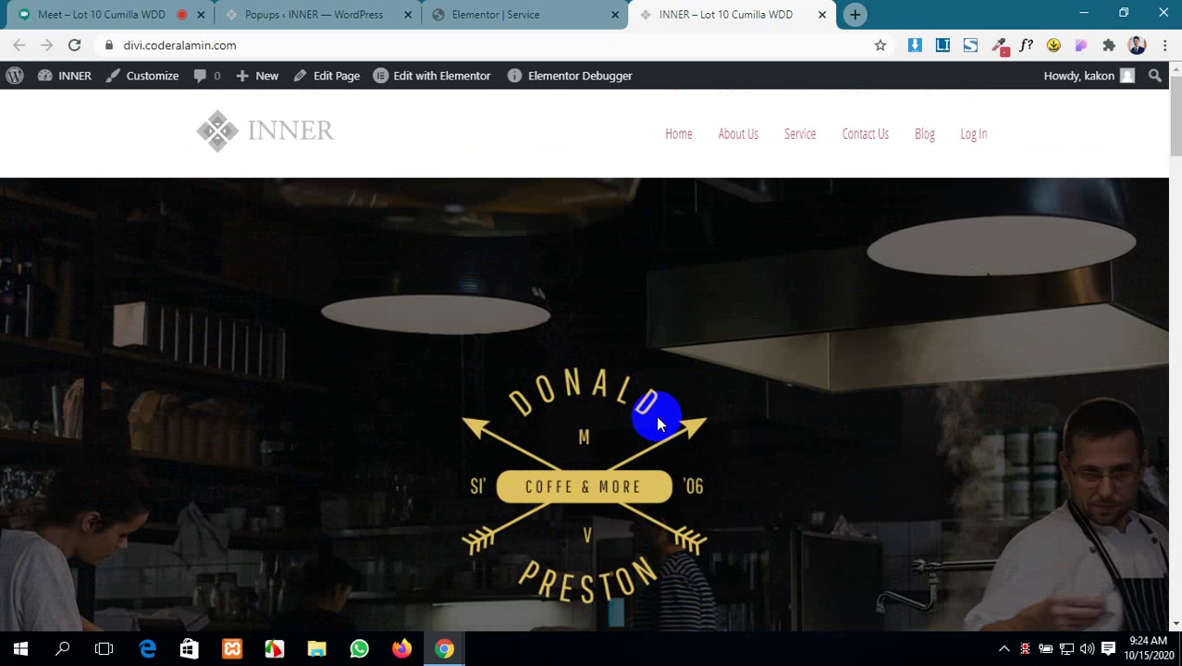
pyautogui.scroll(-5, 638, 370)
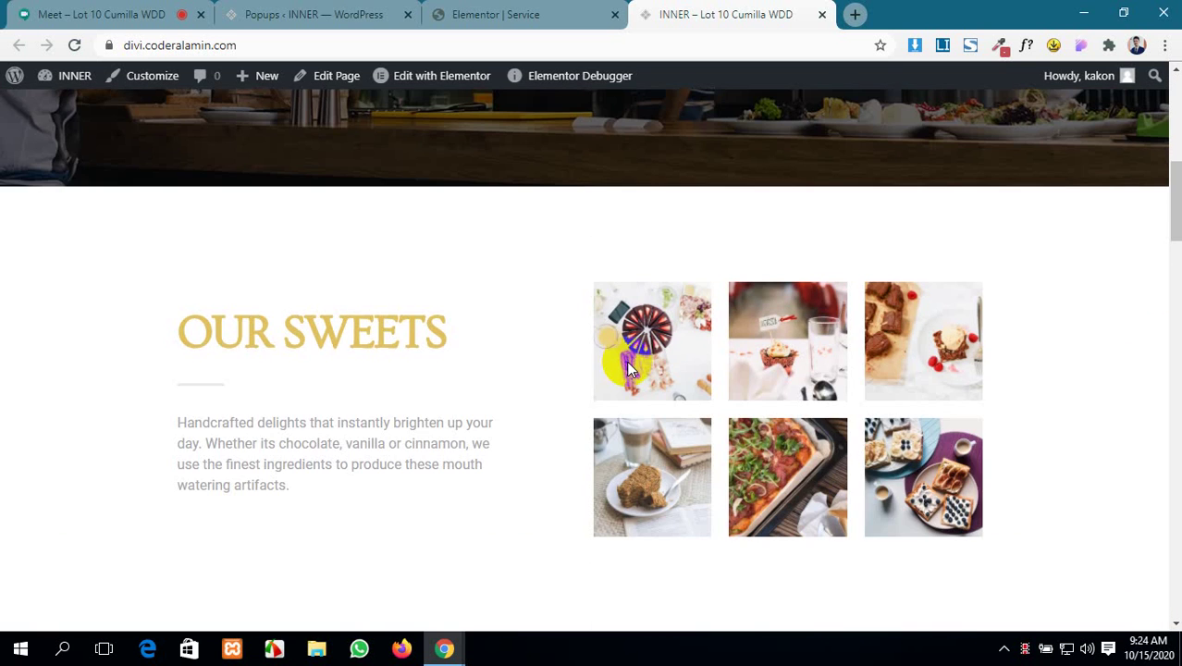
pyautogui.scroll(5, 628, 369)
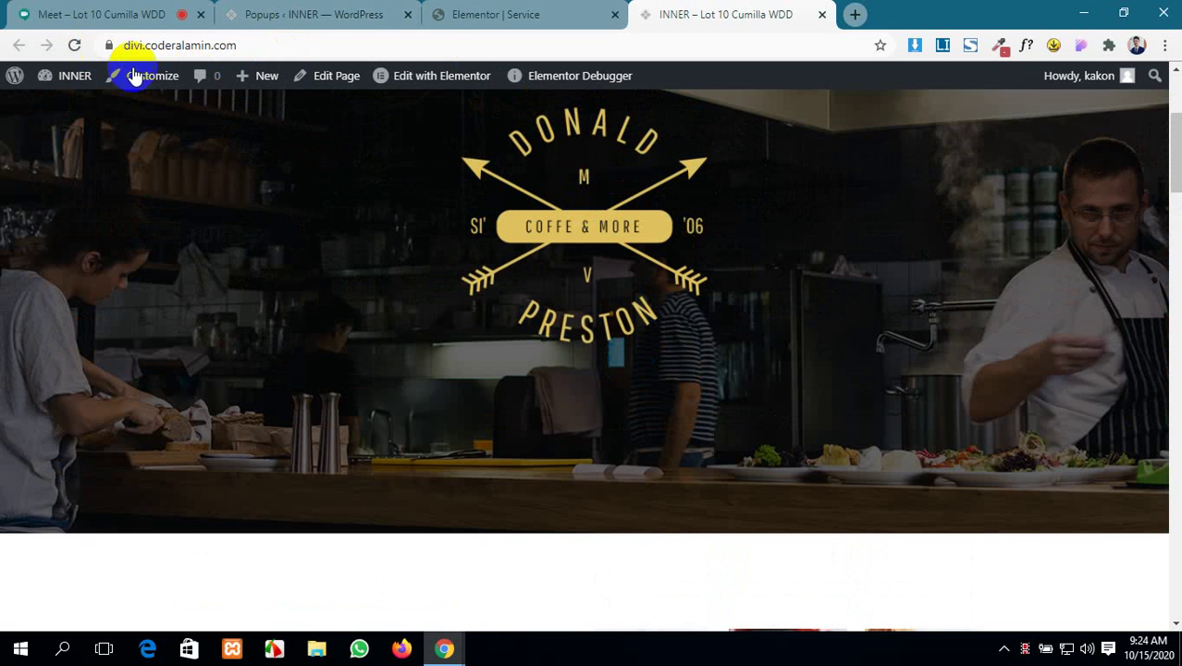
pyautogui.click(592, 296)
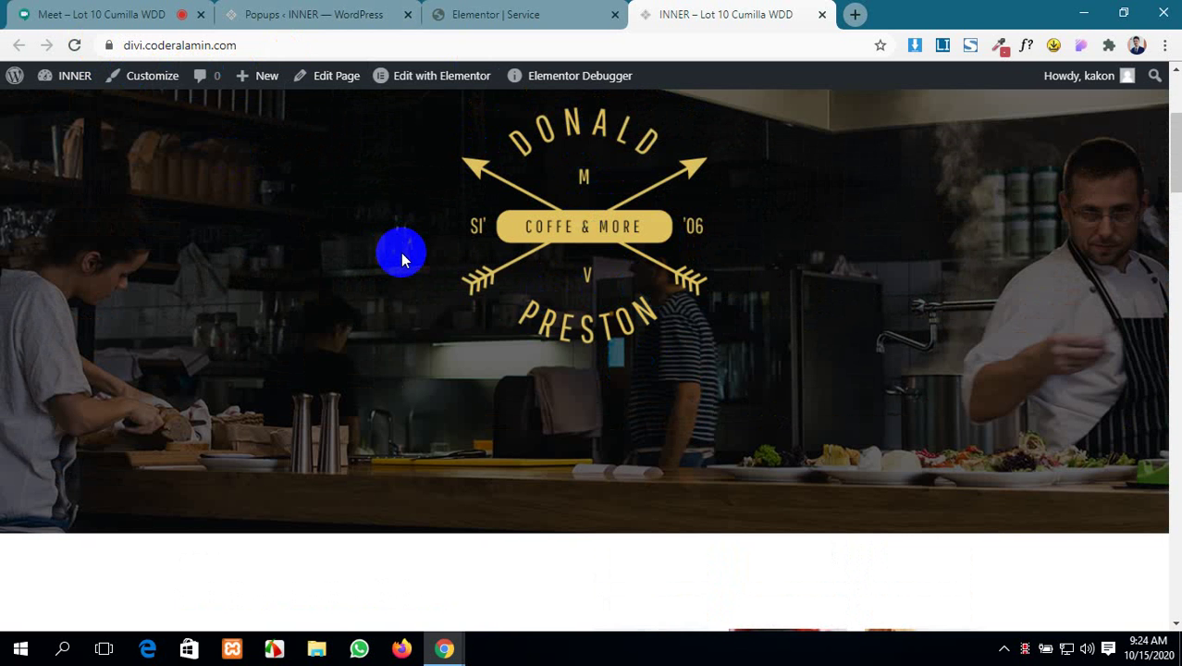
pyautogui.moveTo(395, 167)
pyautogui.mouseDown()
pyautogui.moveTo(436, 264)
pyautogui.moveTo(799, 467)
pyautogui.moveTo(823, 466)
pyautogui.mouseUp()
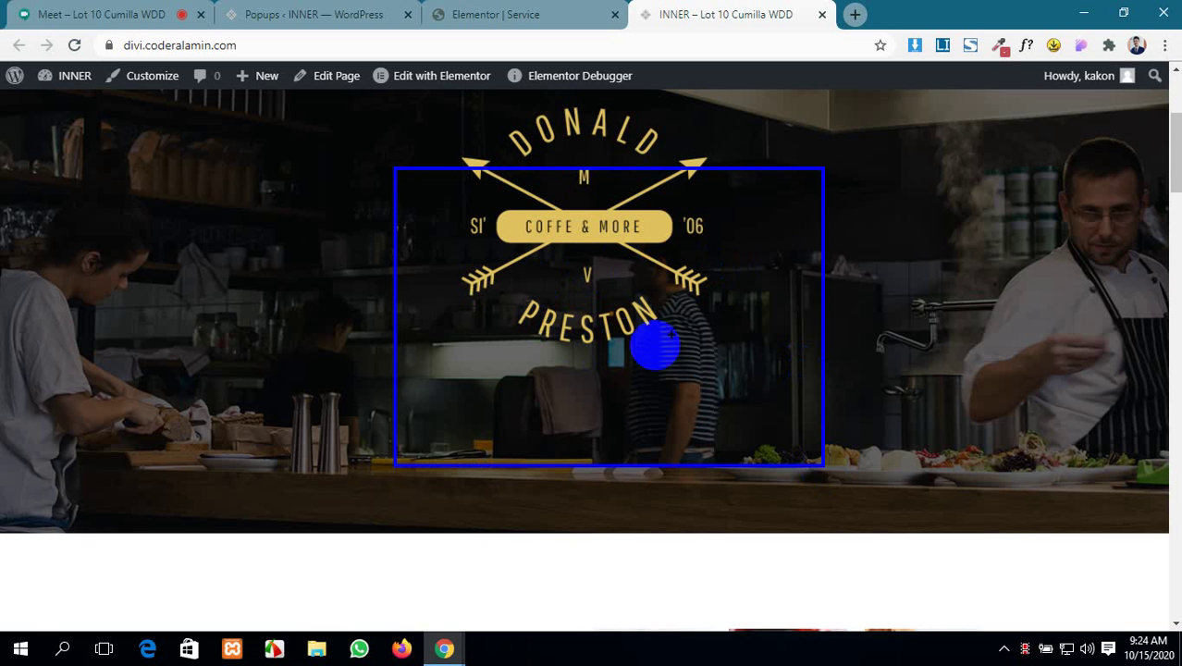
pyautogui.click(535, 238)
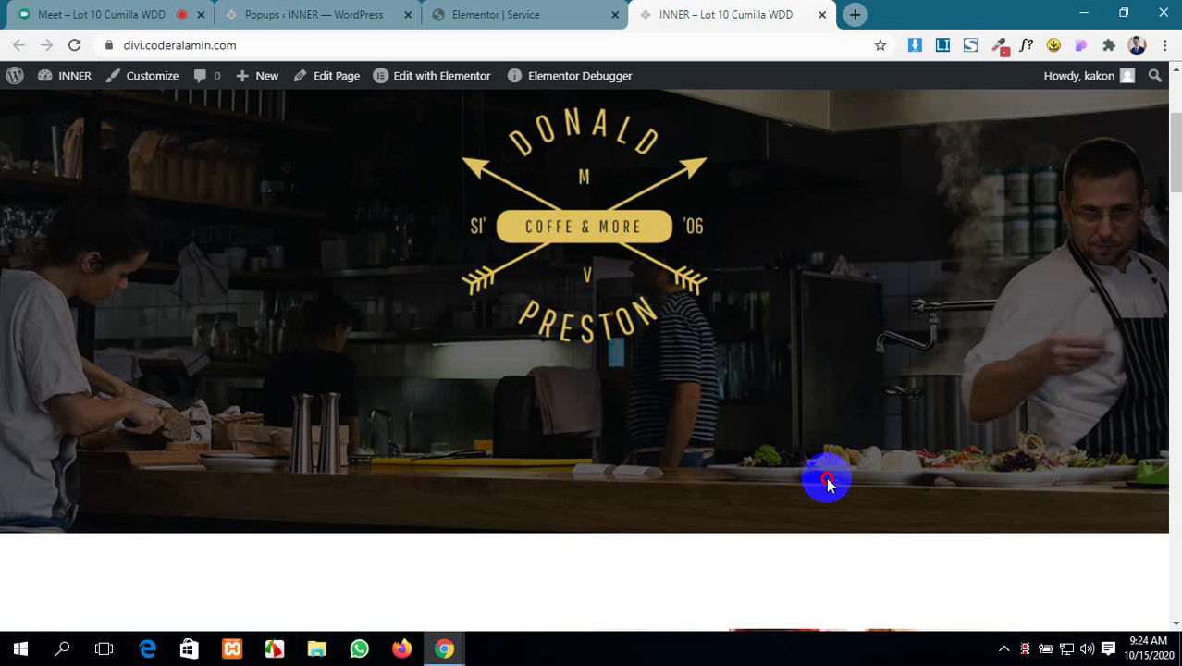
# - Switch to the Google Meet call, admit the waiting participant and check the people list
pyautogui.click(182, 15)
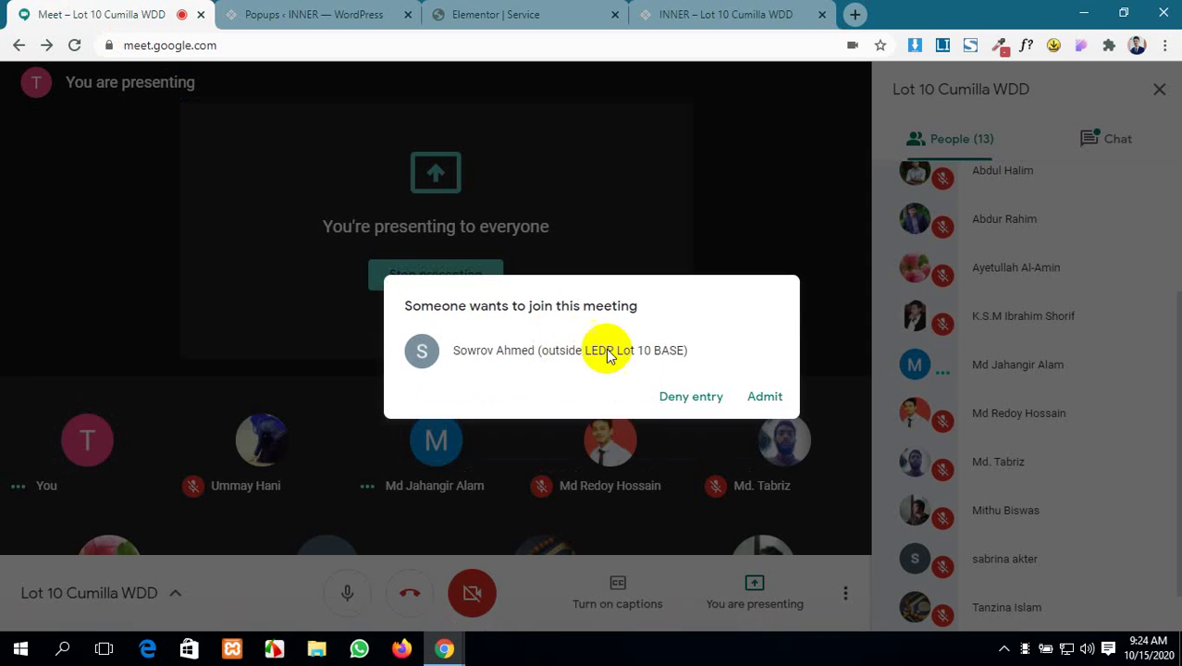
pyautogui.click(762, 396)
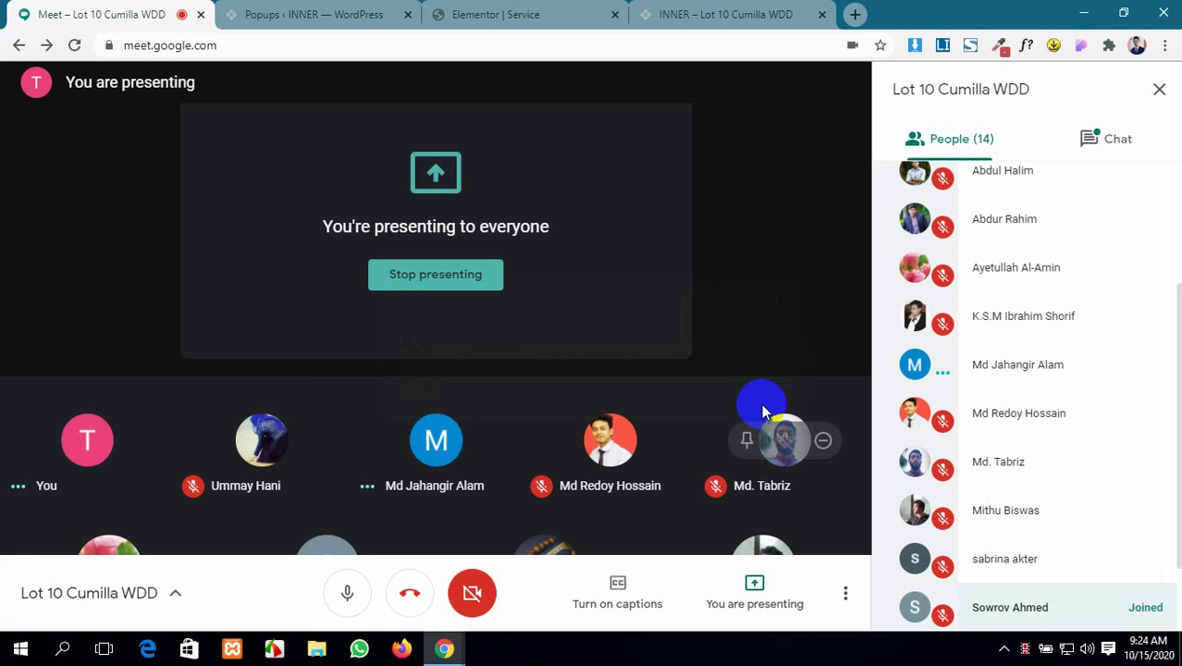
pyautogui.scroll(-1, 1031, 434)
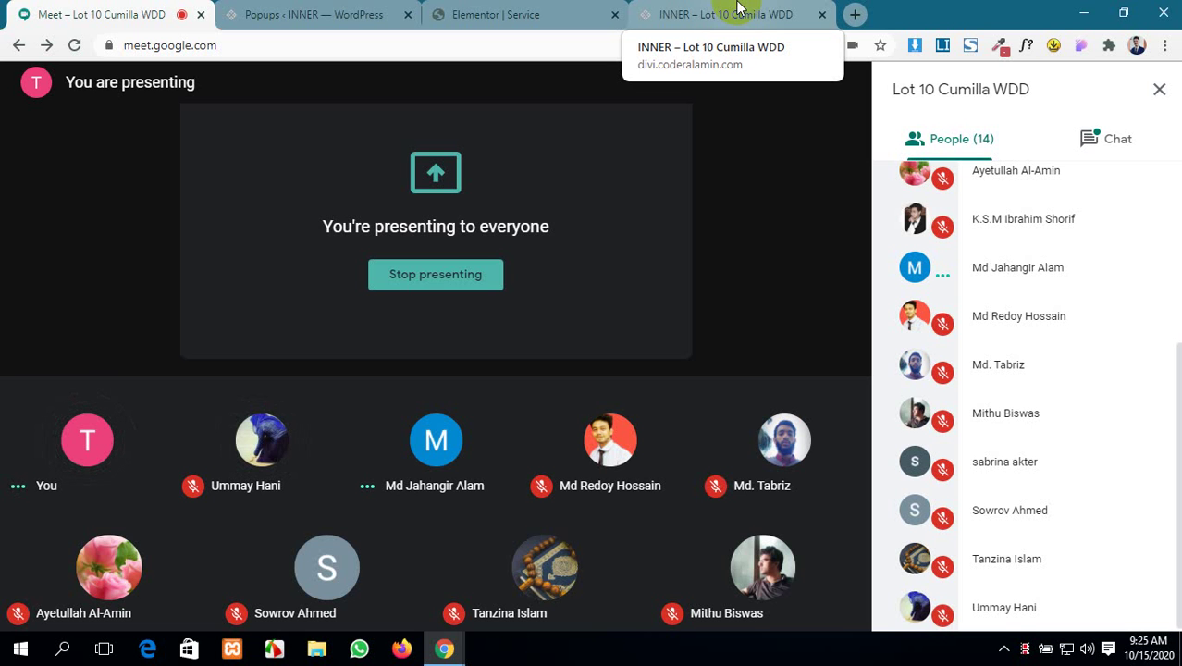
# - Return to the WordPress Popups page, start a new popup template and show the available template types
pyautogui.click(250, 7)
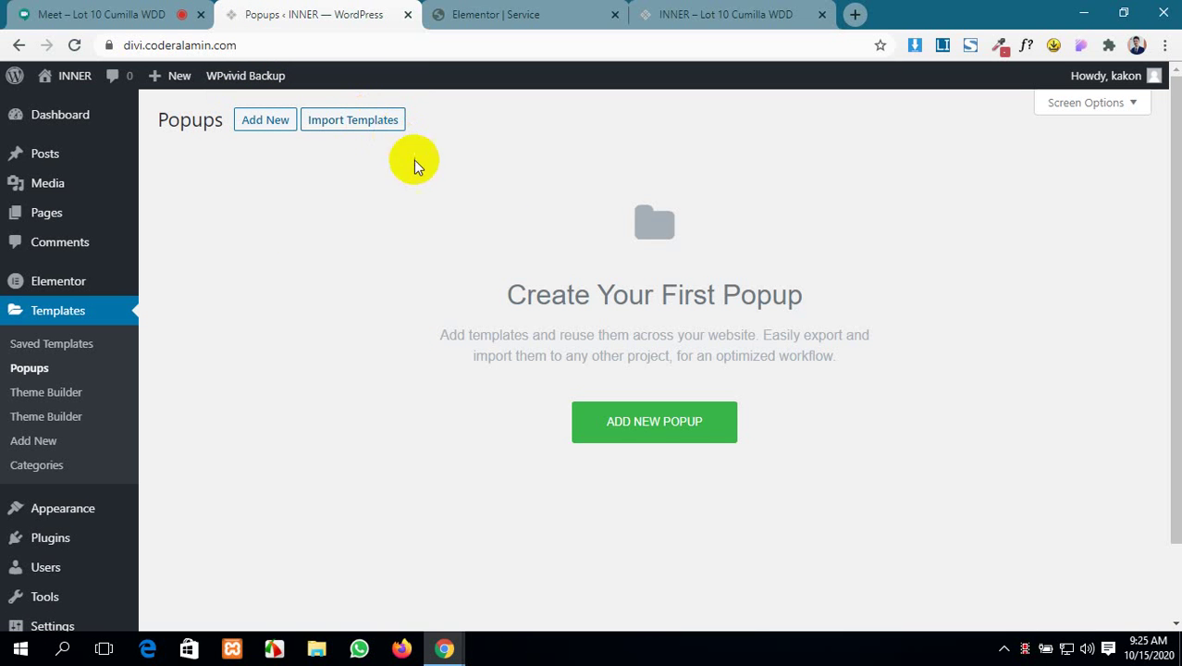
pyautogui.click(669, 433)
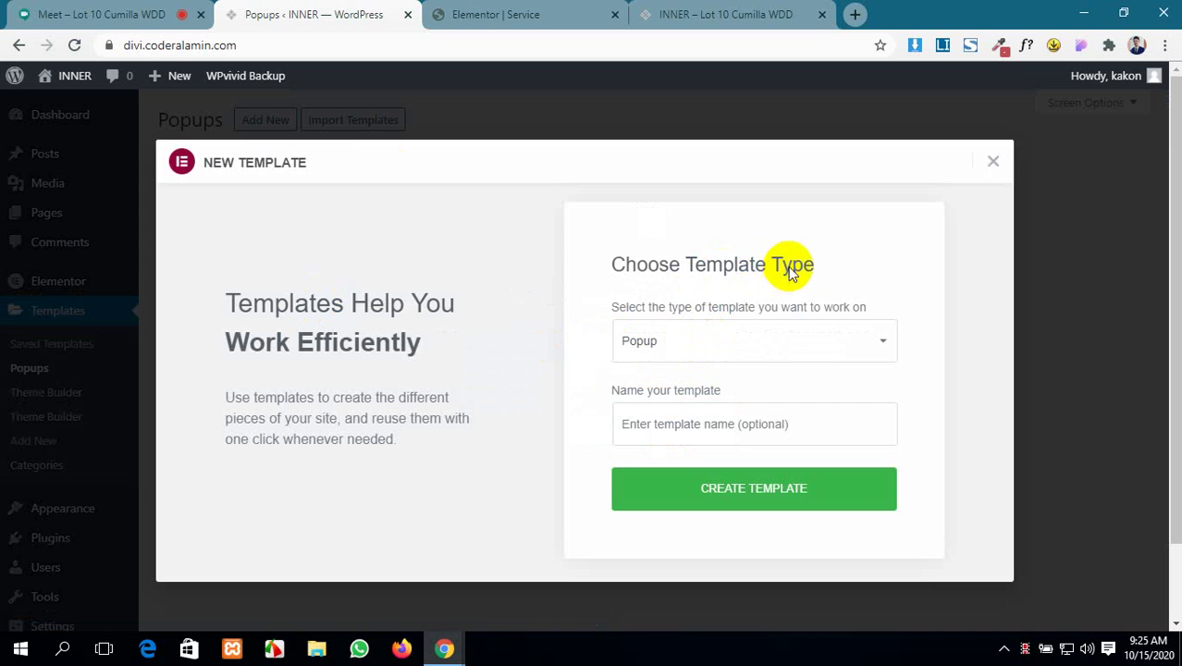
pyautogui.click(827, 351)
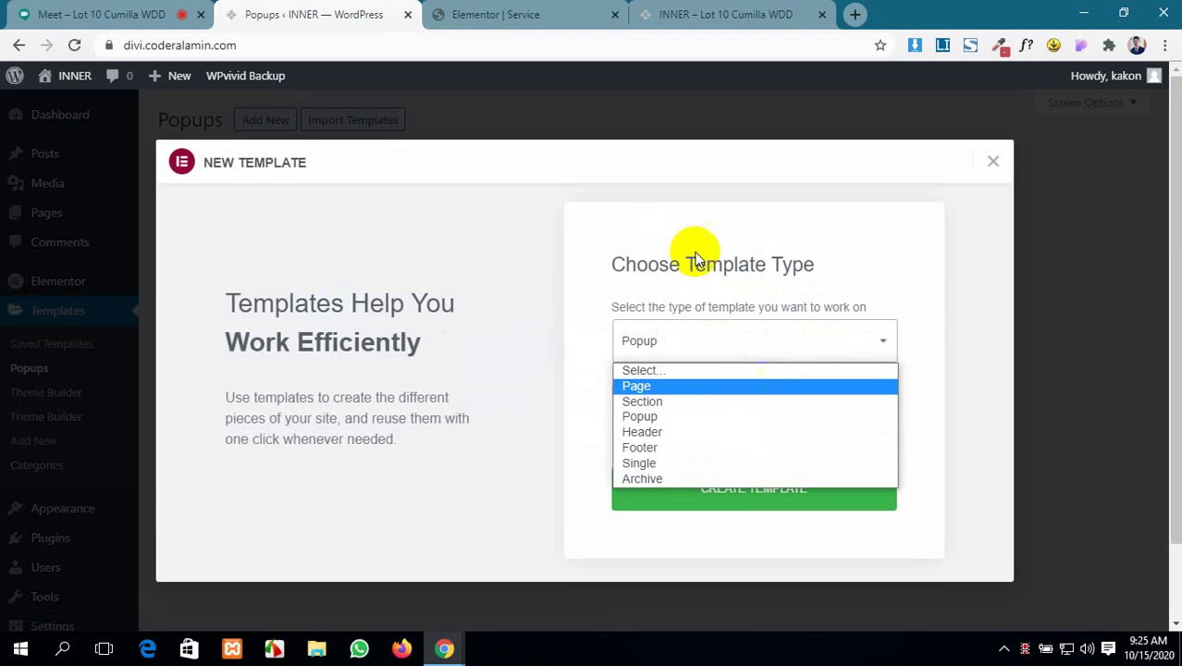
# - Look through the content sections of the live INNER homepage and return to its header
pyautogui.click(523, 14)
pyautogui.click(675, 14)
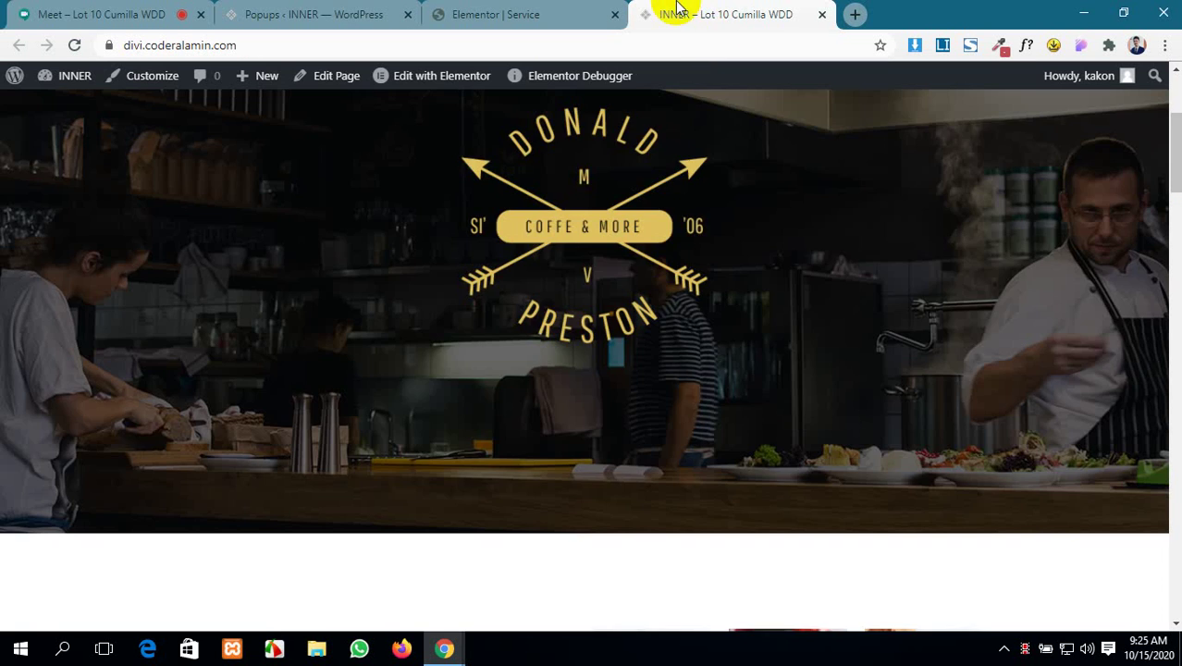
pyautogui.scroll(-10, 720, 345)
pyautogui.scroll(-15, 721, 350)
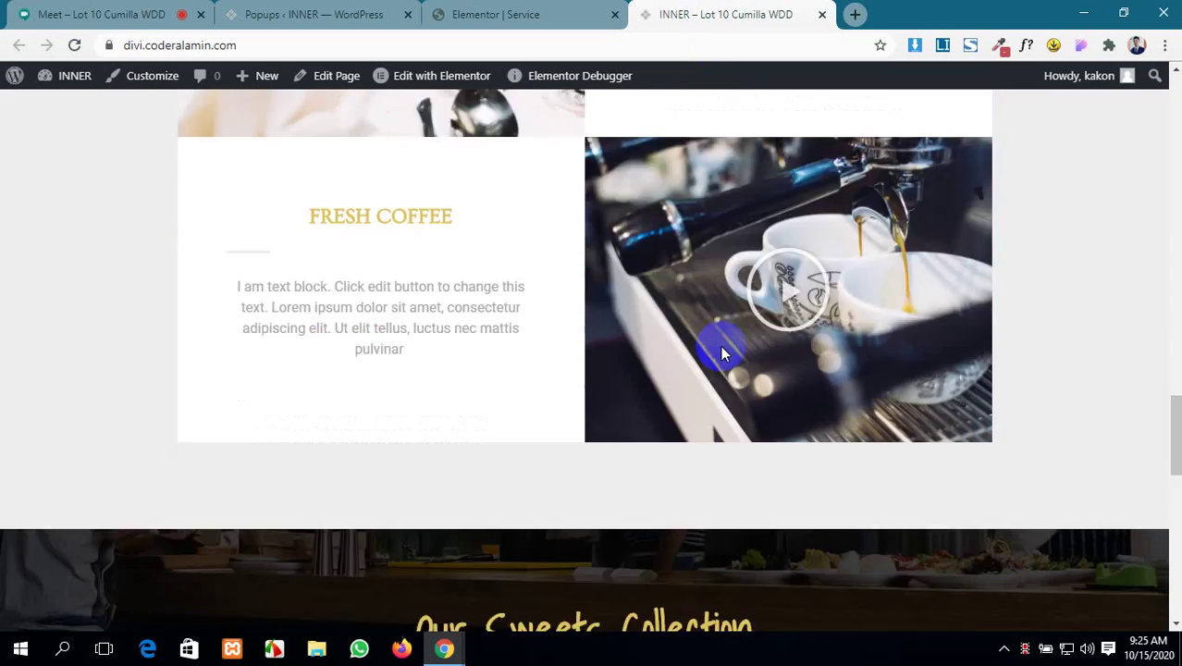
pyautogui.scroll(5, 722, 350)
pyautogui.scroll(15, 722, 352)
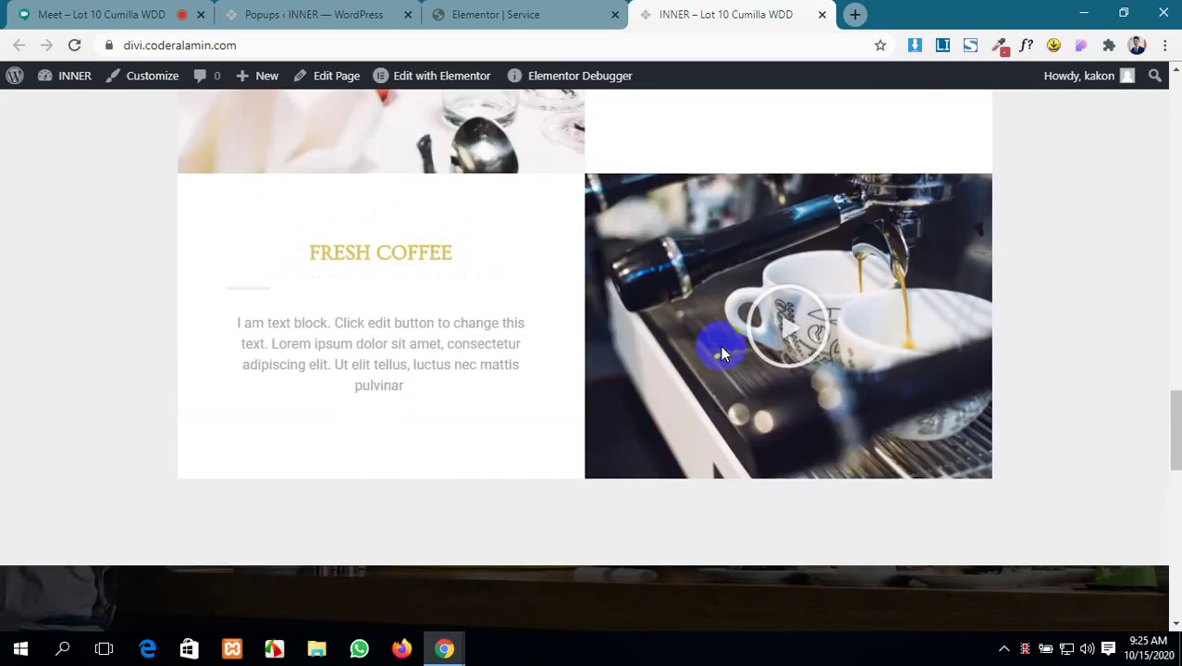
pyautogui.scroll(5, 722, 353)
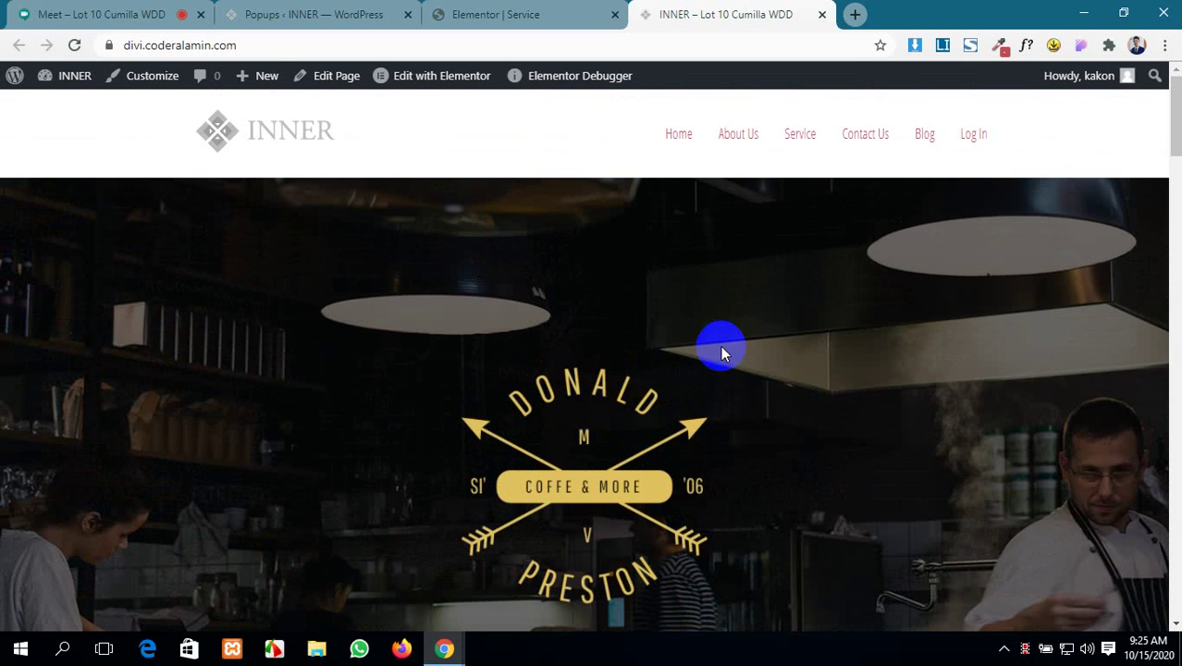
# - Close the Service page's Elementor editor and review the template types in the new template dialog
pyautogui.click(525, 13)
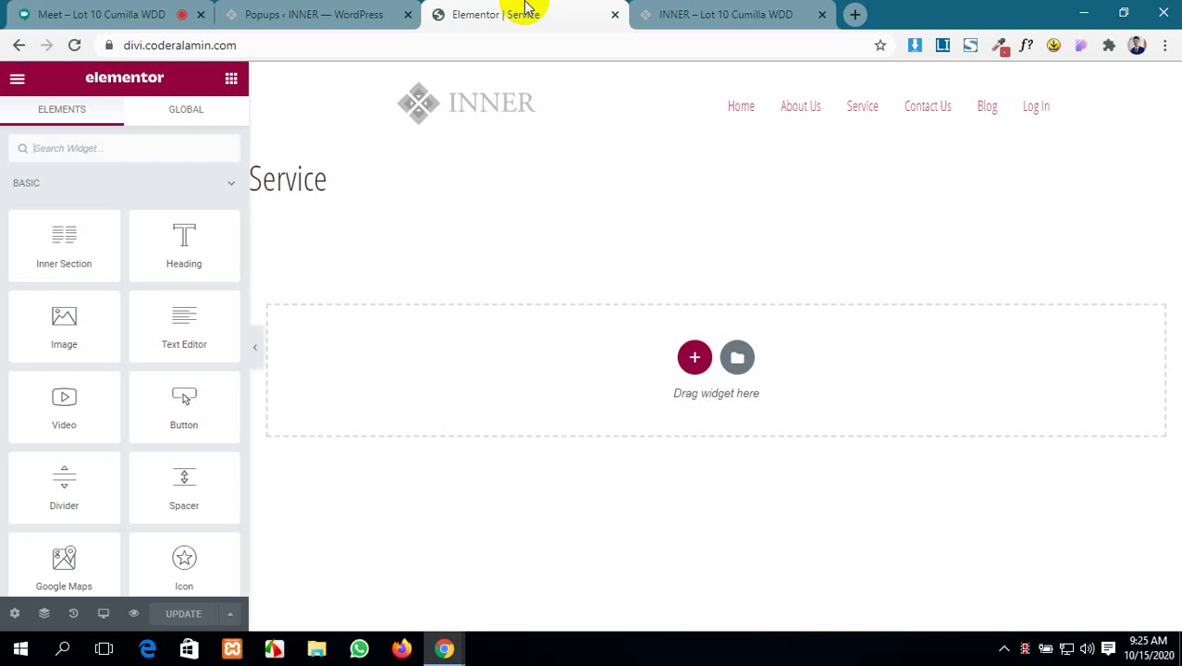
pyautogui.click(338, 11)
pyautogui.click(614, 13)
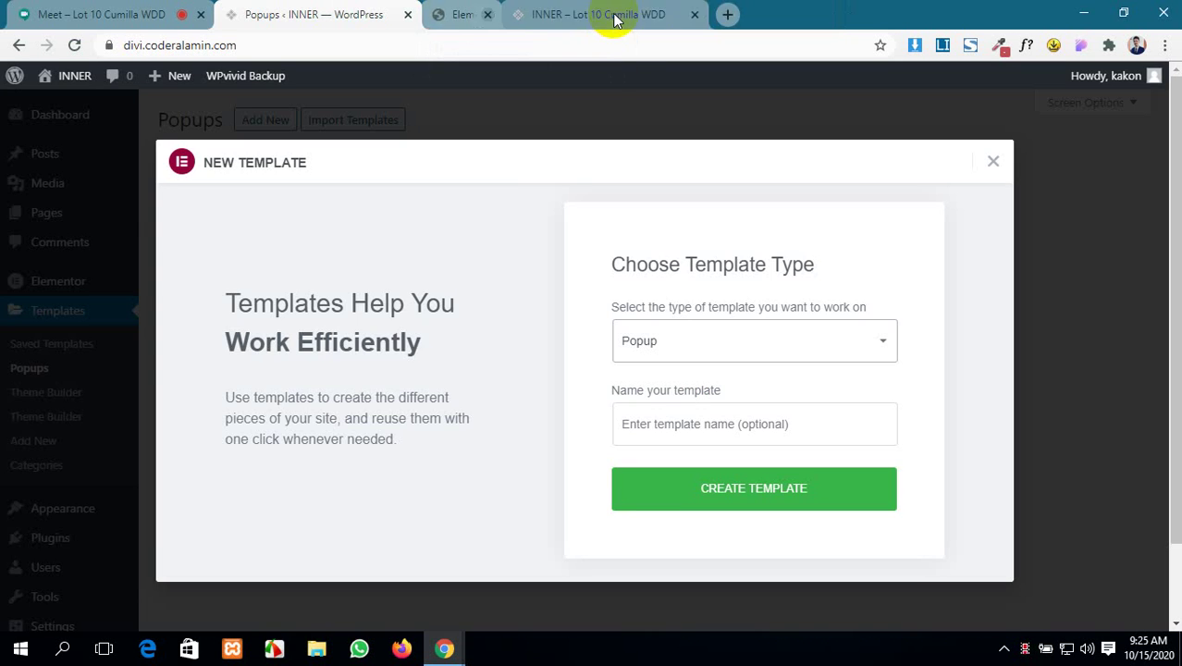
pyautogui.click(803, 353)
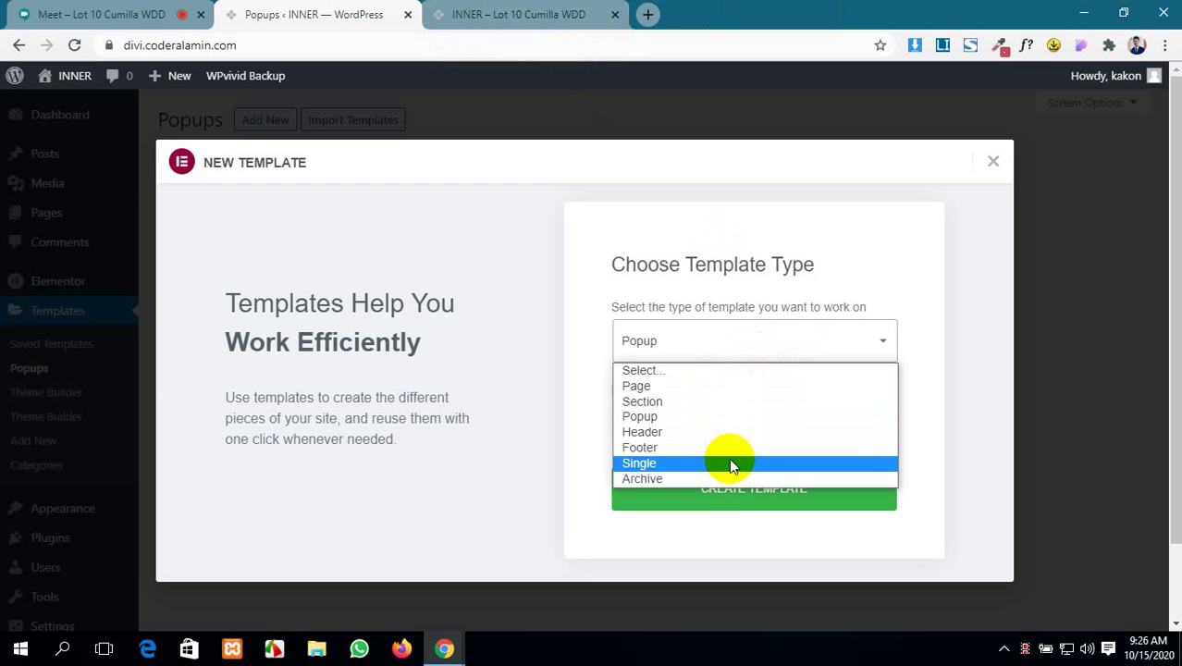
# - View the live site's Home, About Us, Service and Contact Us pages, and return to the new template dialog
pyautogui.click(507, 11)
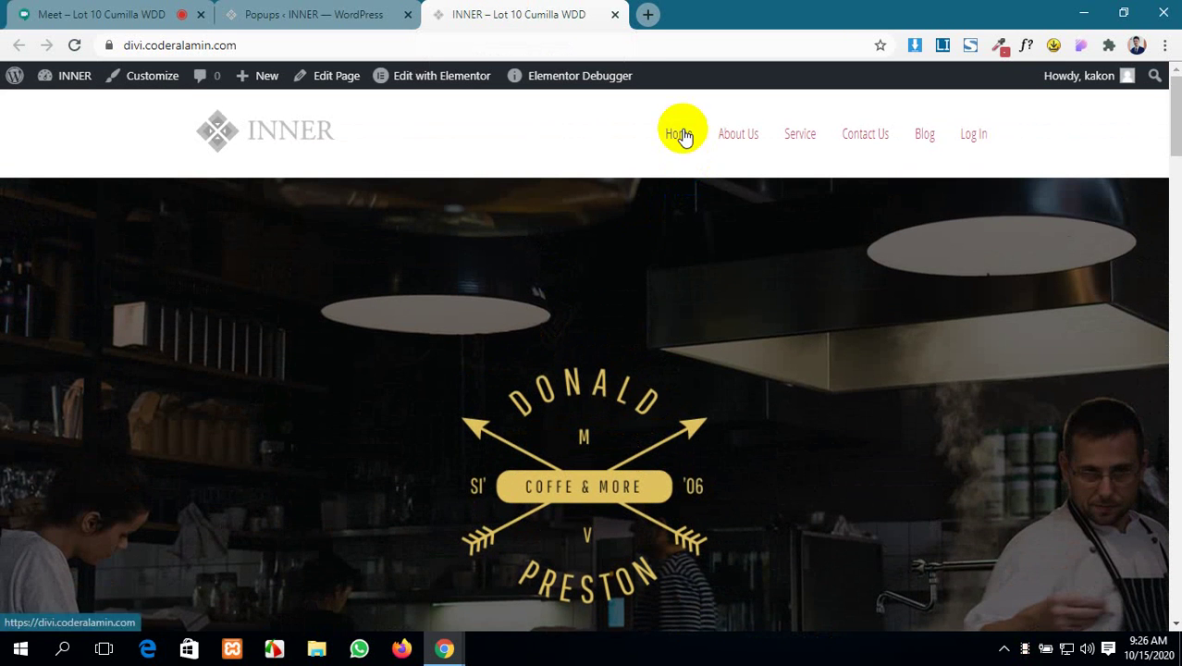
pyautogui.click(679, 134)
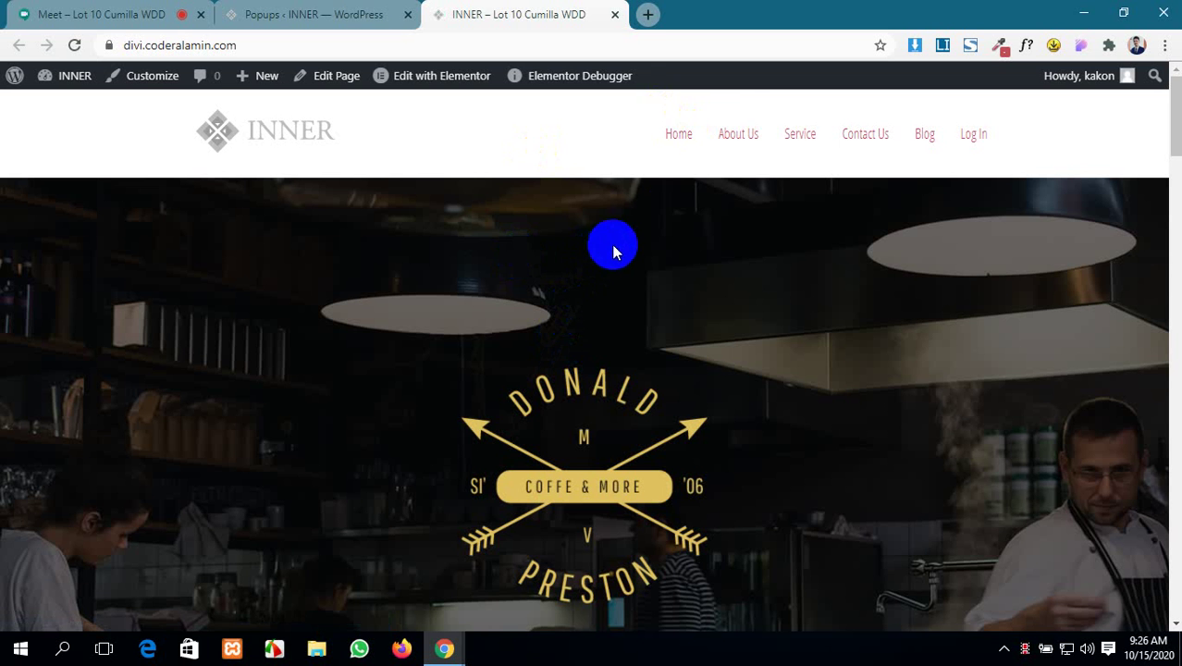
pyautogui.click(753, 131)
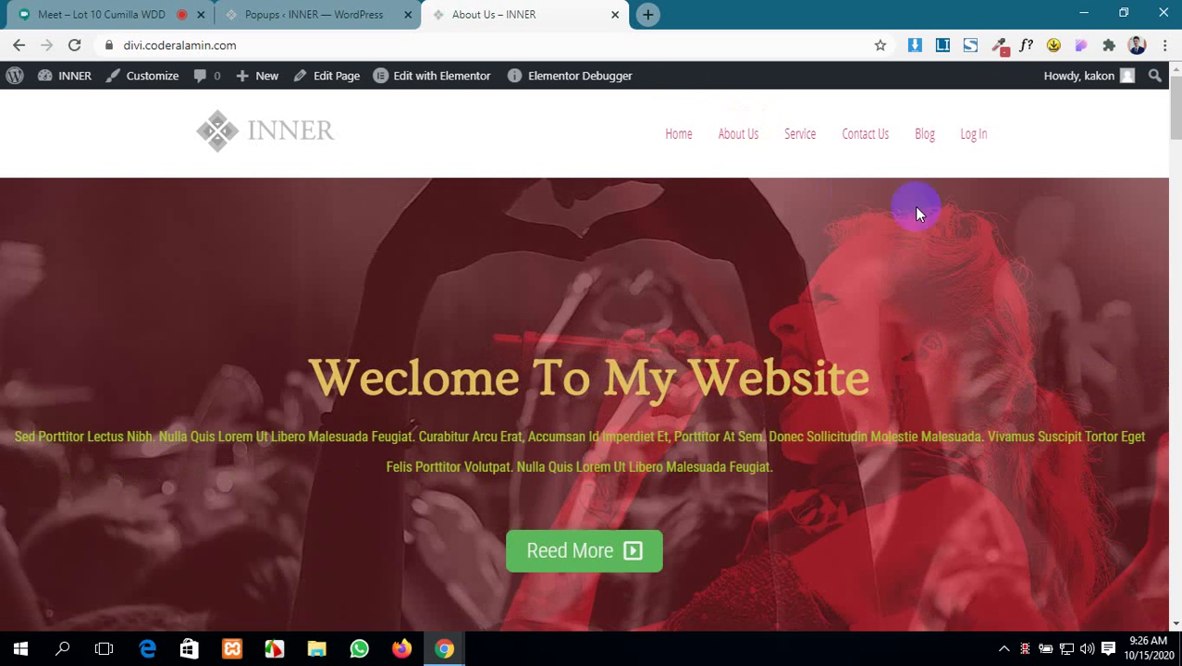
pyautogui.click(801, 135)
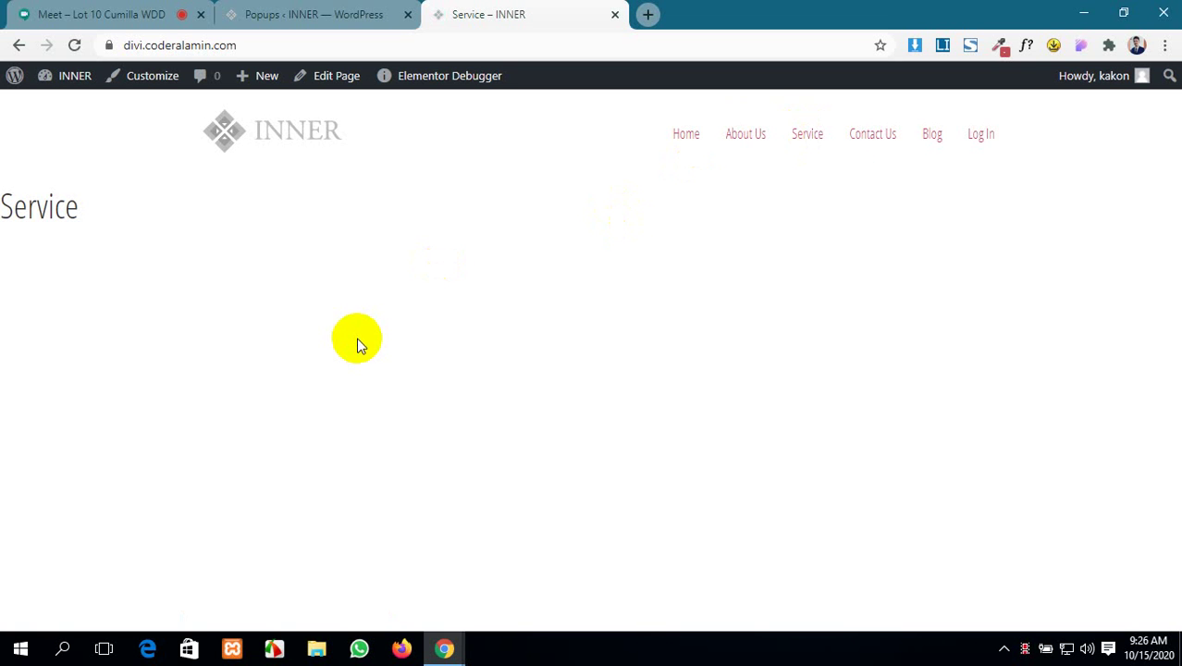
pyautogui.click(875, 145)
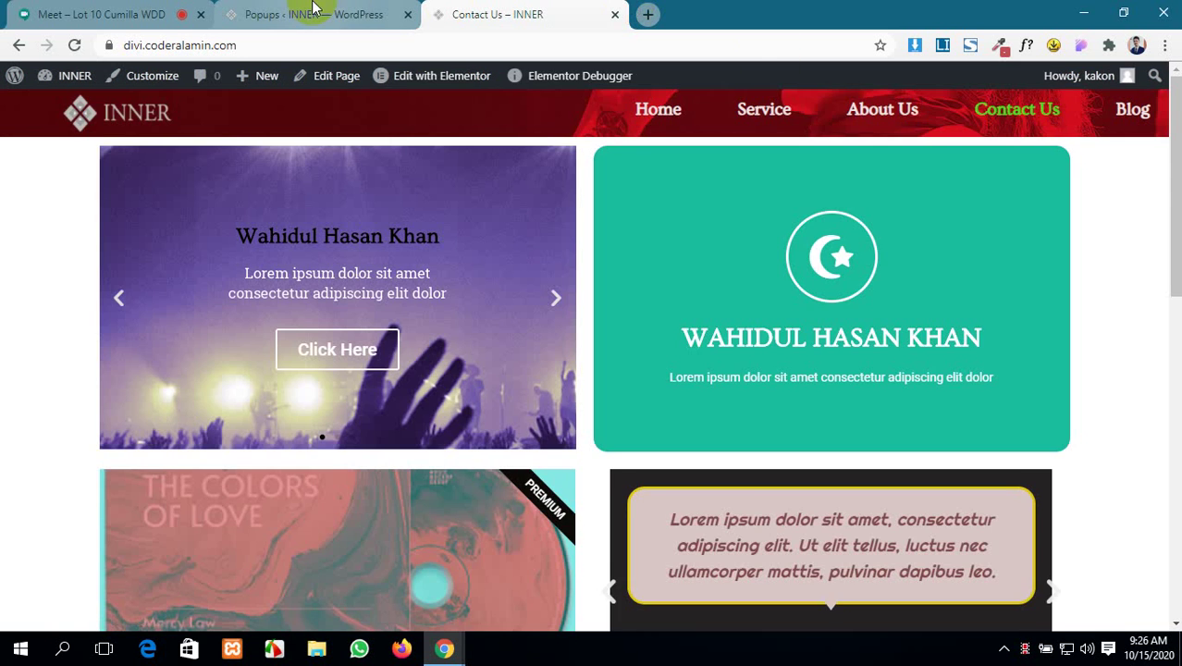
pyautogui.click(313, 13)
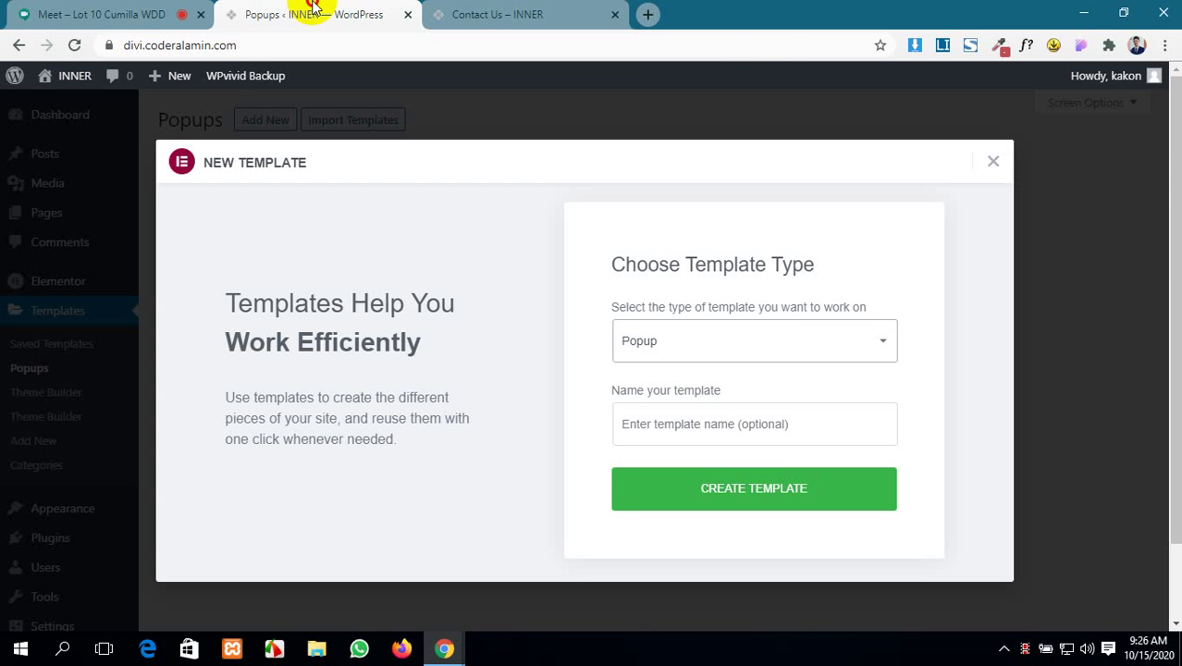
# - Name the new popup template "pop 0ne" and create it
pyautogui.click(797, 350)
pyautogui.click(765, 412)
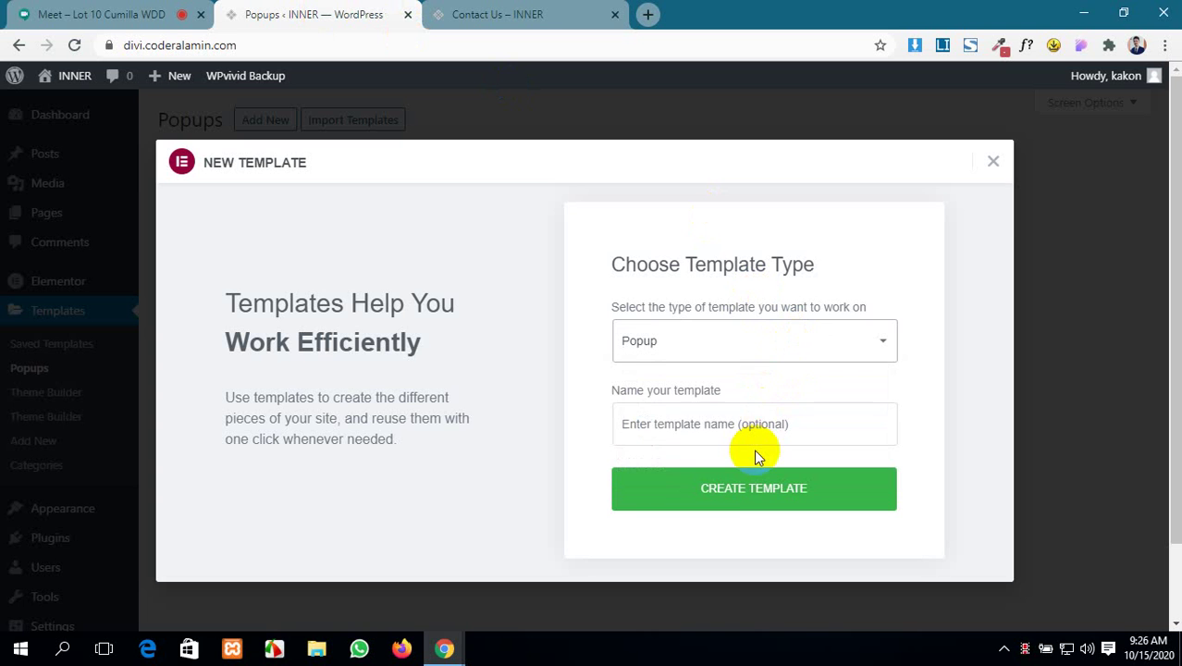
pyautogui.click(746, 423)
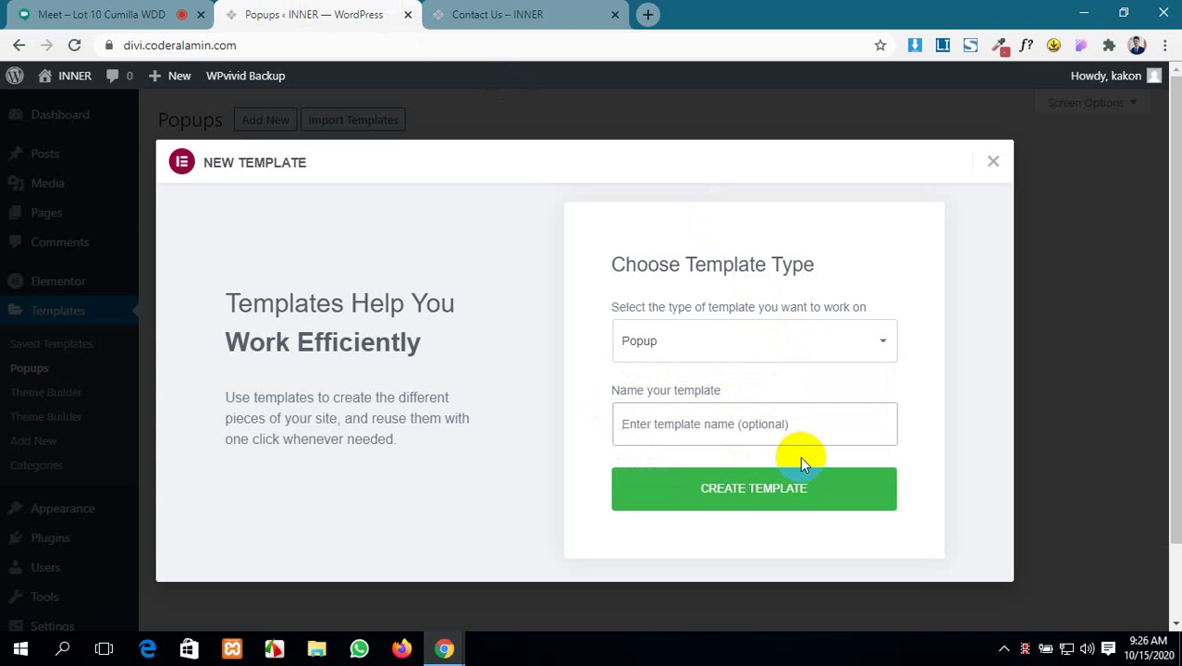
pyautogui.write('Pop')
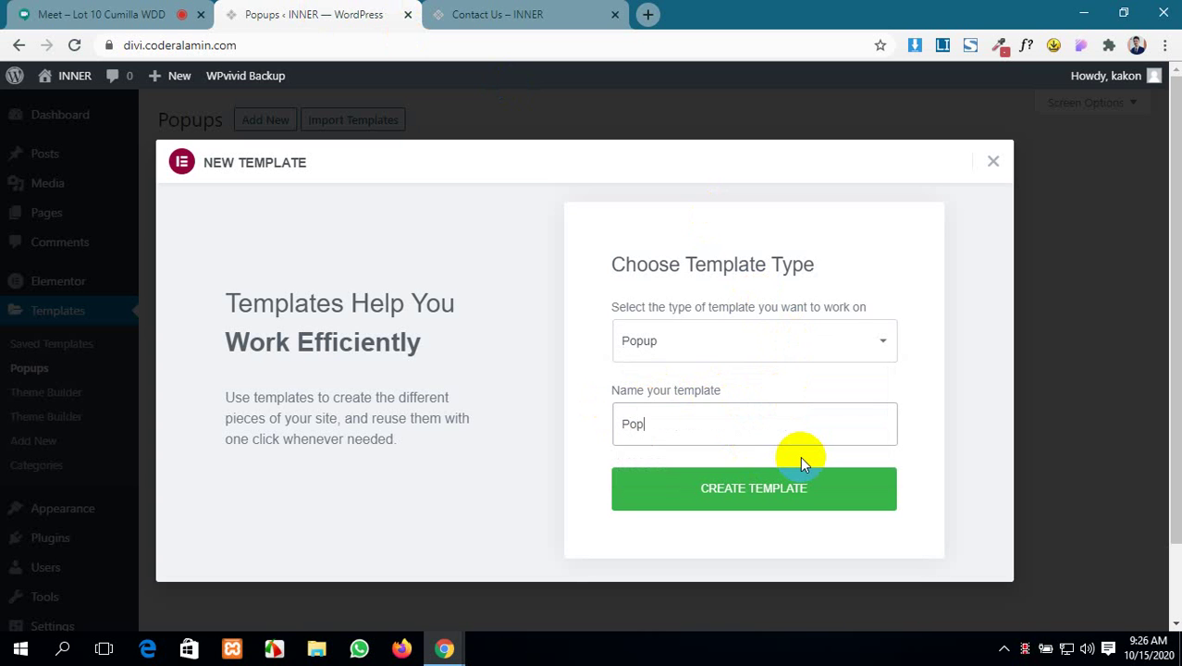
pyautogui.press('BackSpace')
pyautogui.press('BackSpace')
pyautogui.press('BackSpace')
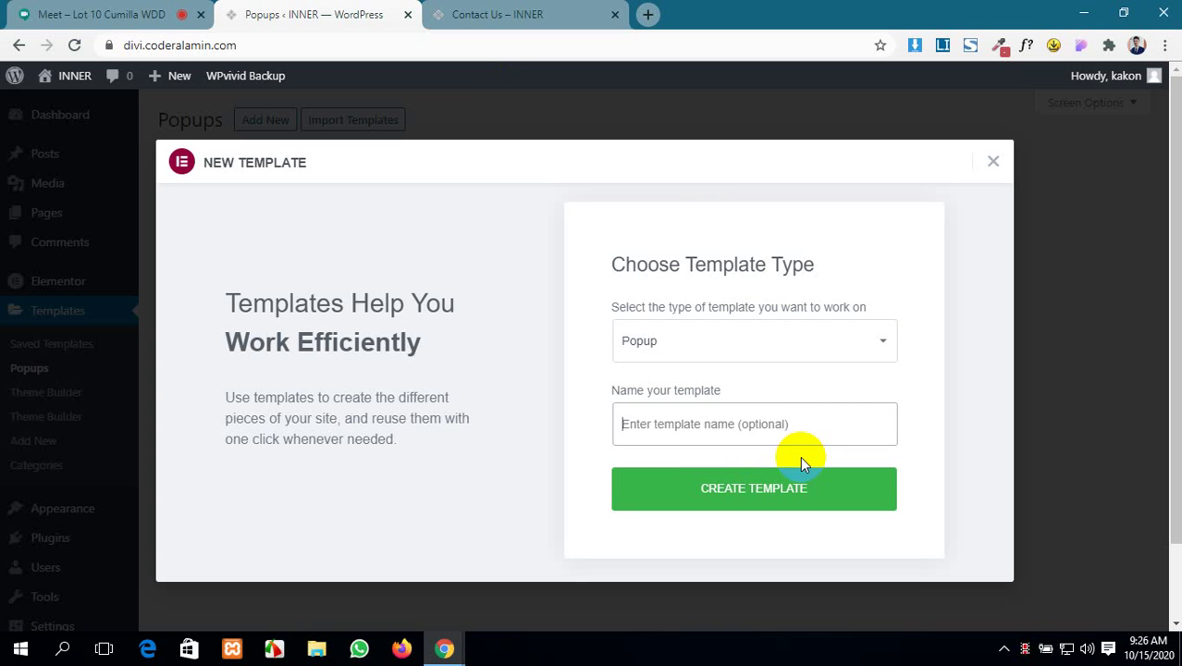
pyautogui.write('pop')
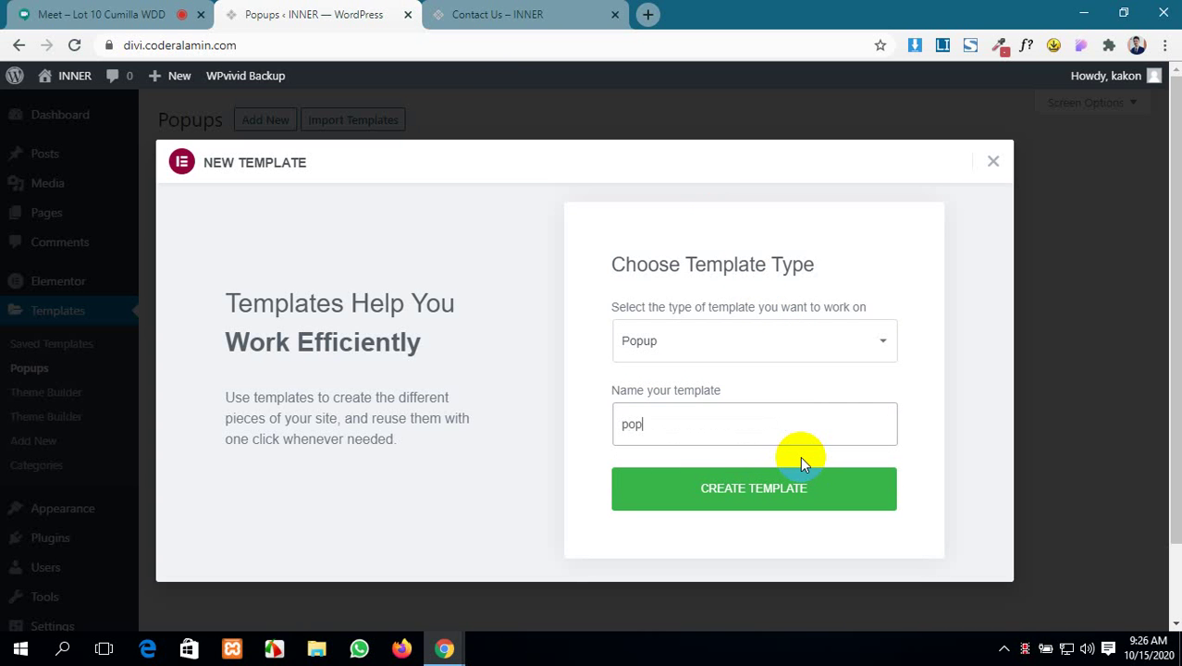
pyautogui.write(' 0ne')
pyautogui.click(795, 494)
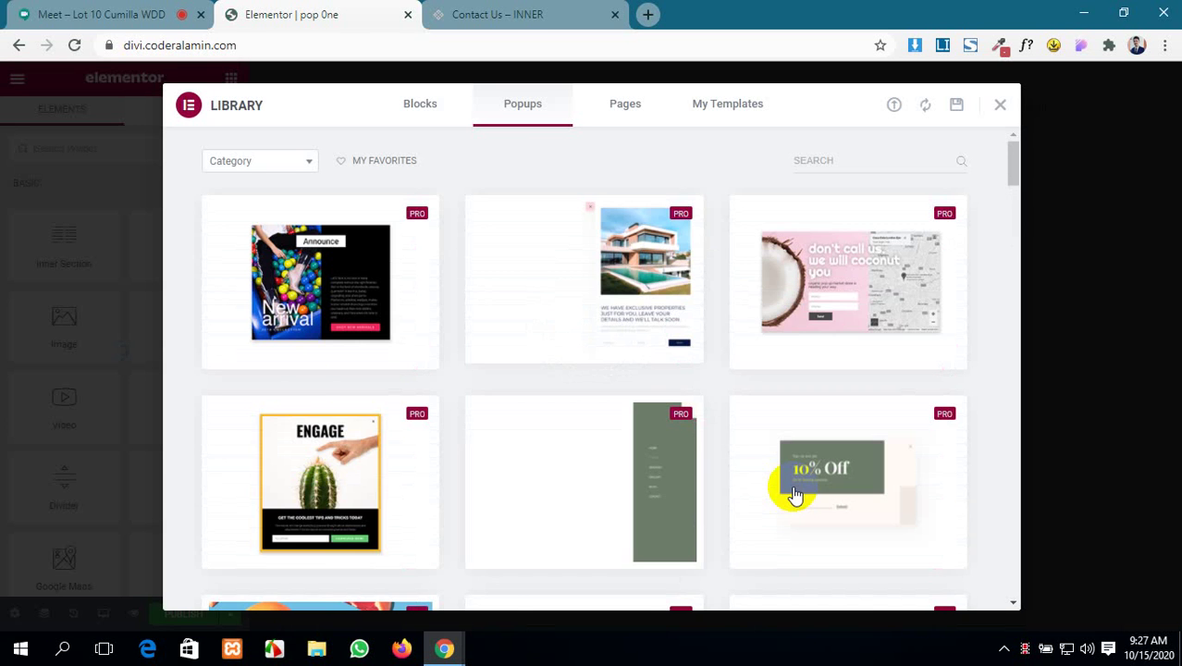
# - Skim the ready-made popup designs in the template library
pyautogui.scroll(-8, 295, 380)
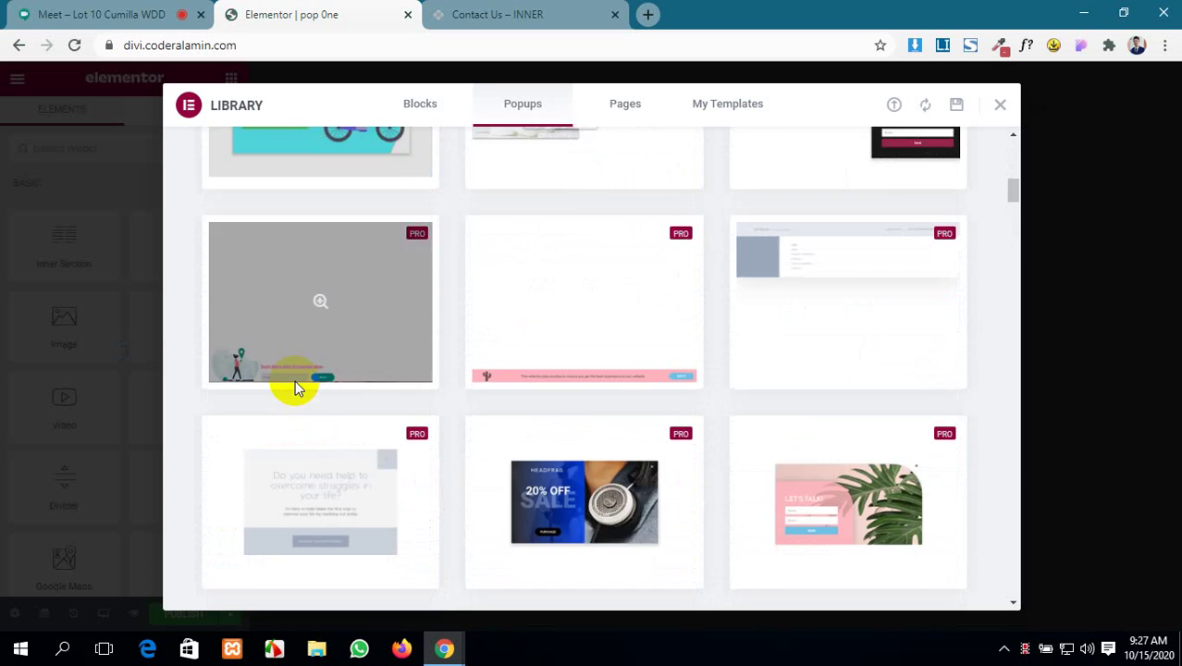
pyautogui.scroll(5, 295, 380)
pyautogui.scroll(-1, 305, 393)
# - Switch to the Google Meet class, admit the two people waiting to join, and return to the Elementor popup library
pyautogui.click(56, 15)
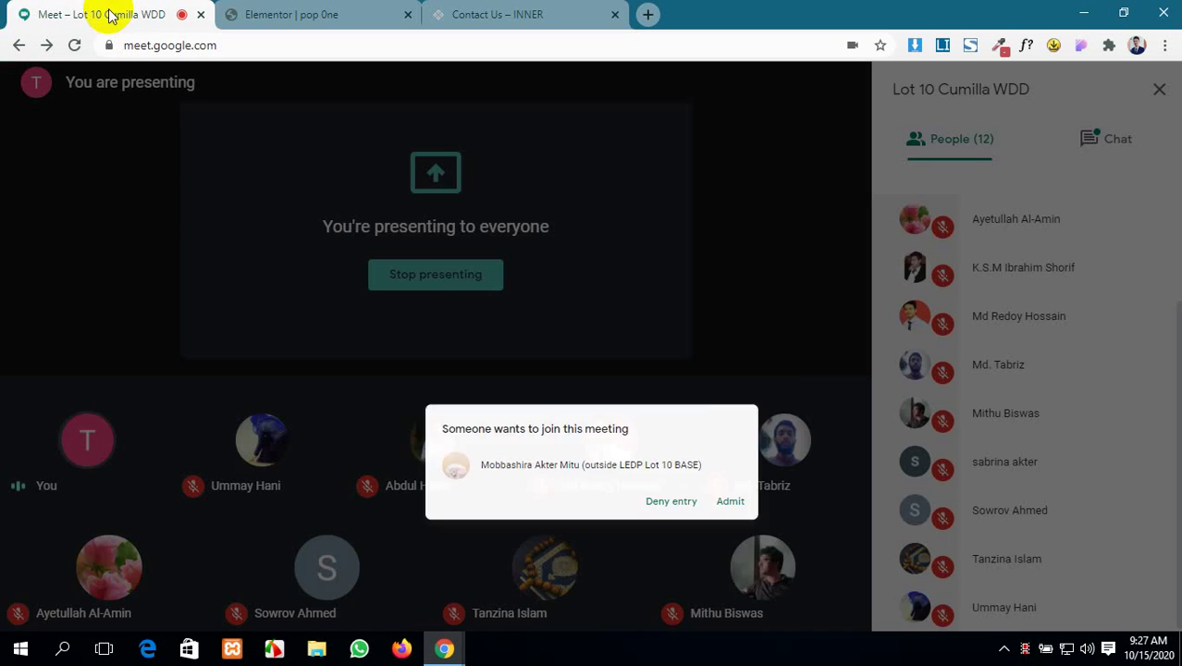
pyautogui.click(765, 396)
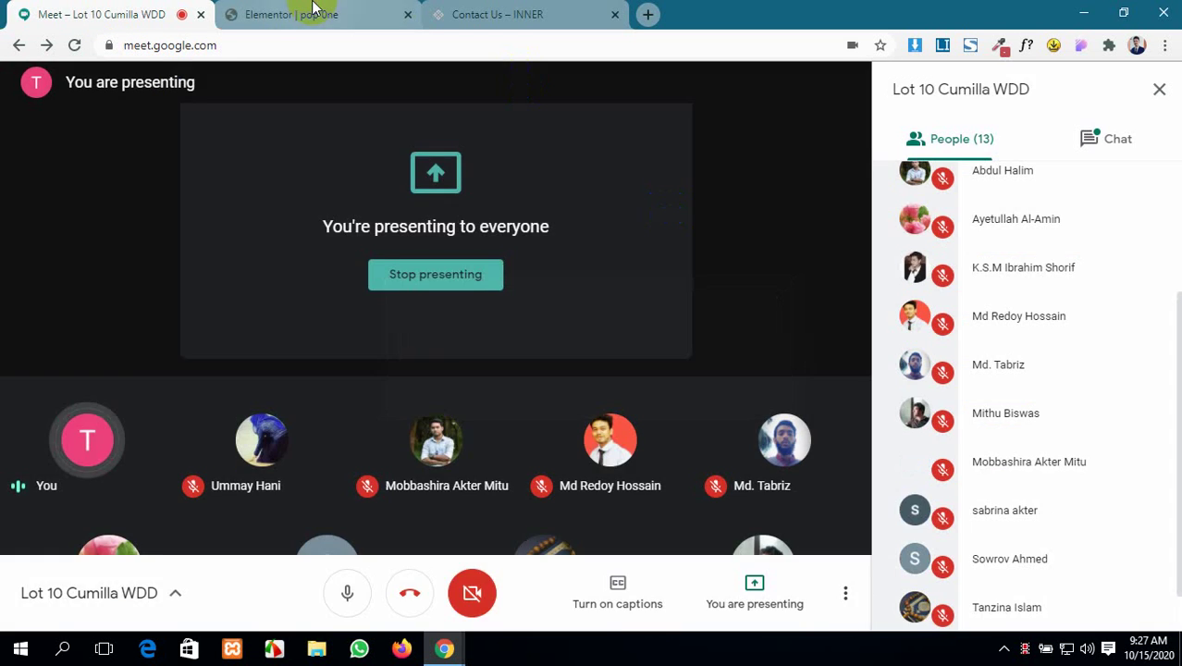
pyautogui.click(313, 13)
pyautogui.scroll(3, 454, 261)
pyautogui.hotkey('ctrl', '1')
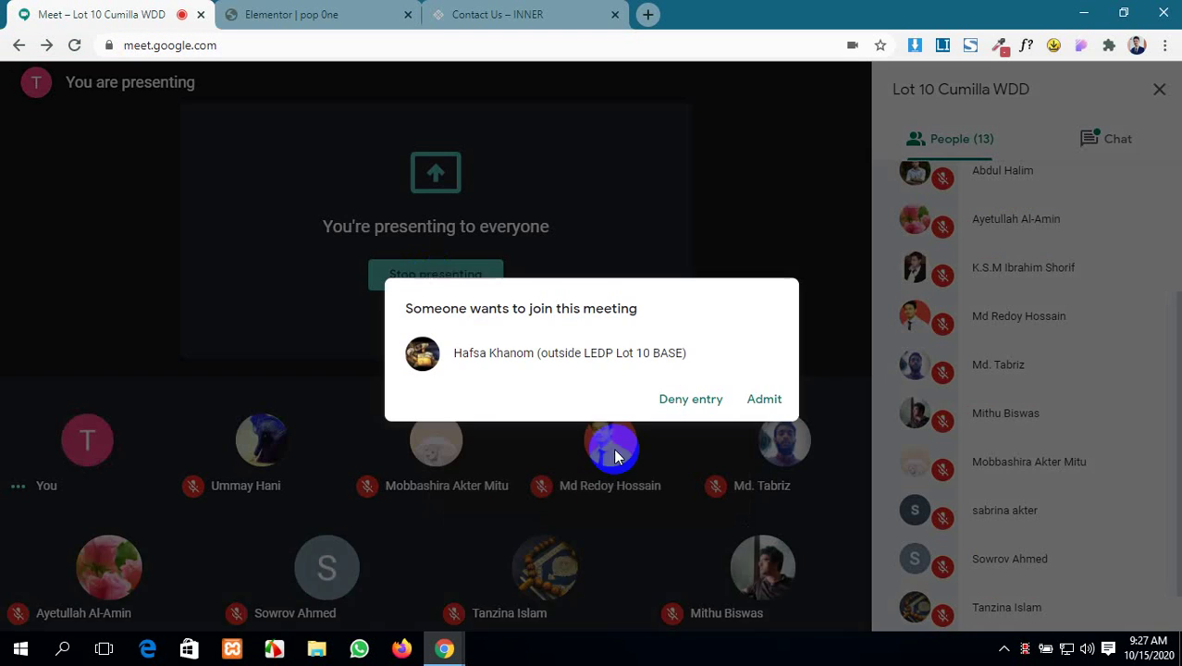
pyautogui.click(765, 397)
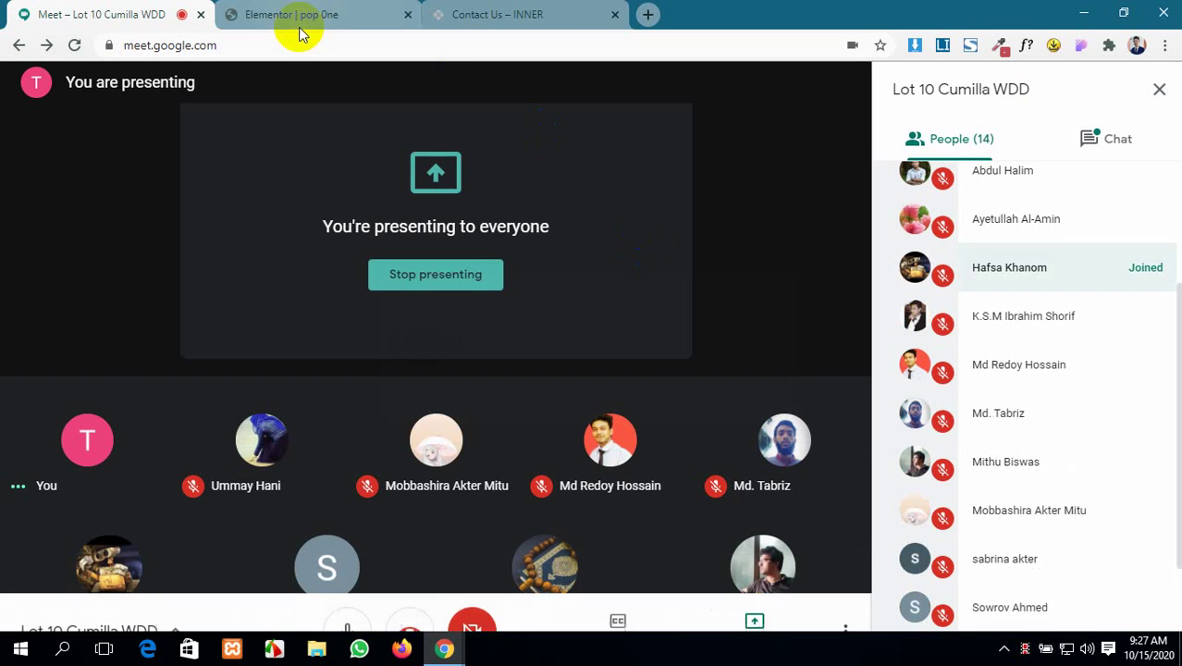
pyautogui.click(300, 11)
# - Look through the library's popup designs and preview the red Happy Holidays contact form popup
pyautogui.scroll(3, 670, 511)
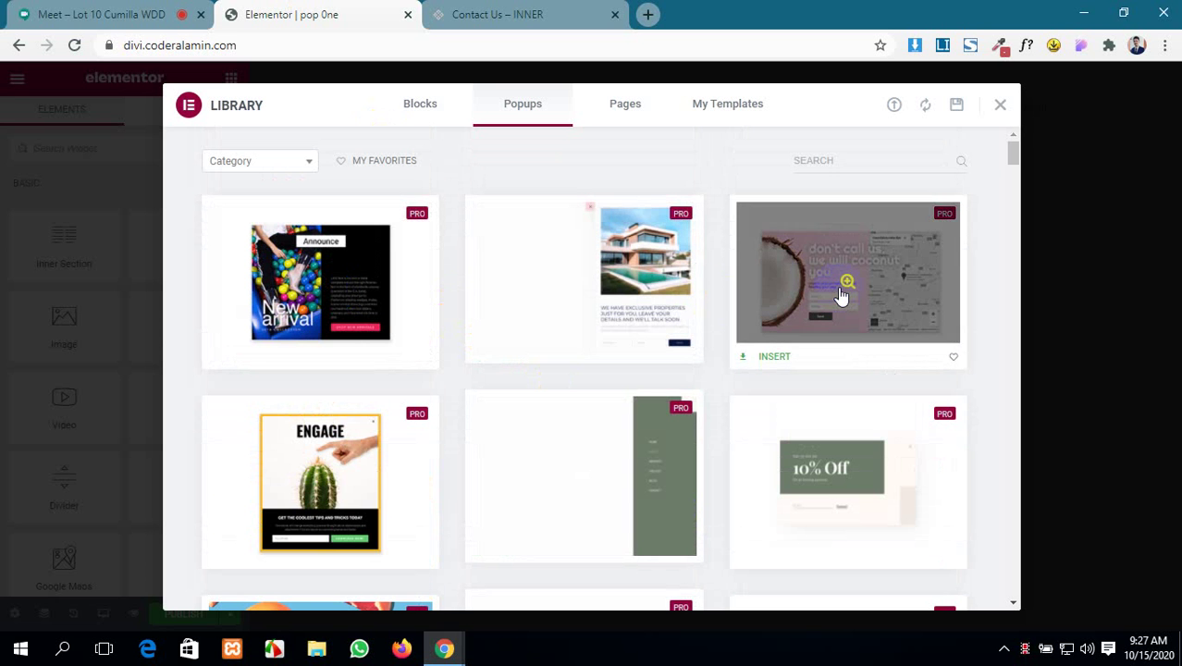
pyautogui.scroll(-1, 343, 513)
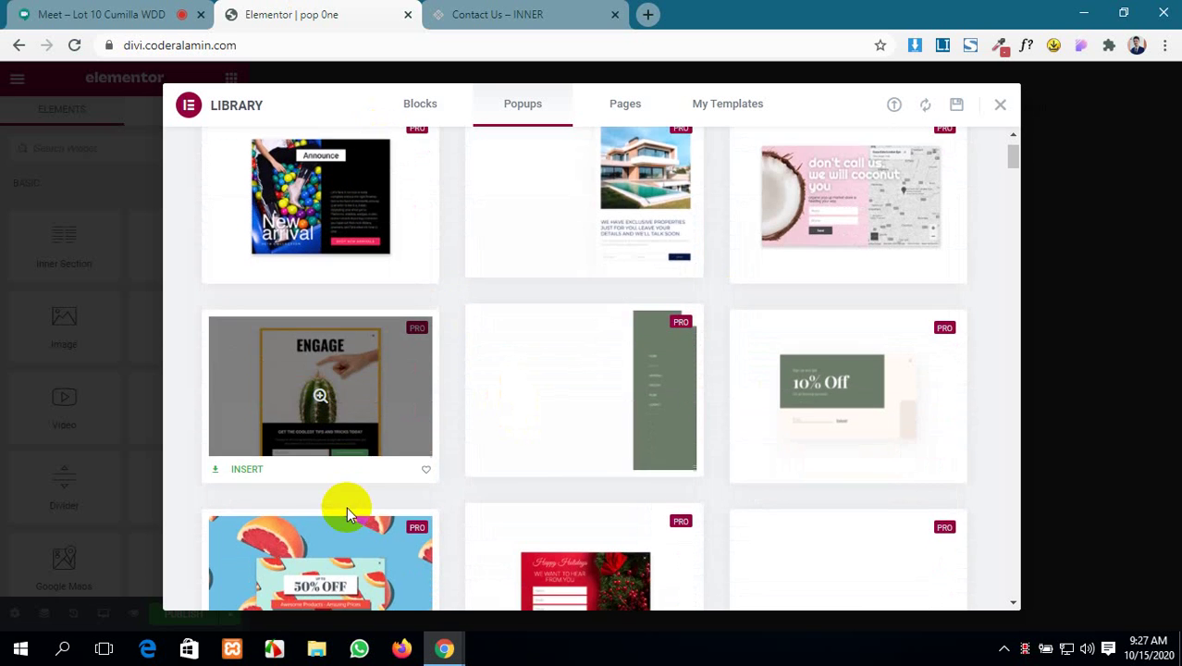
pyautogui.scroll(-3, 837, 374)
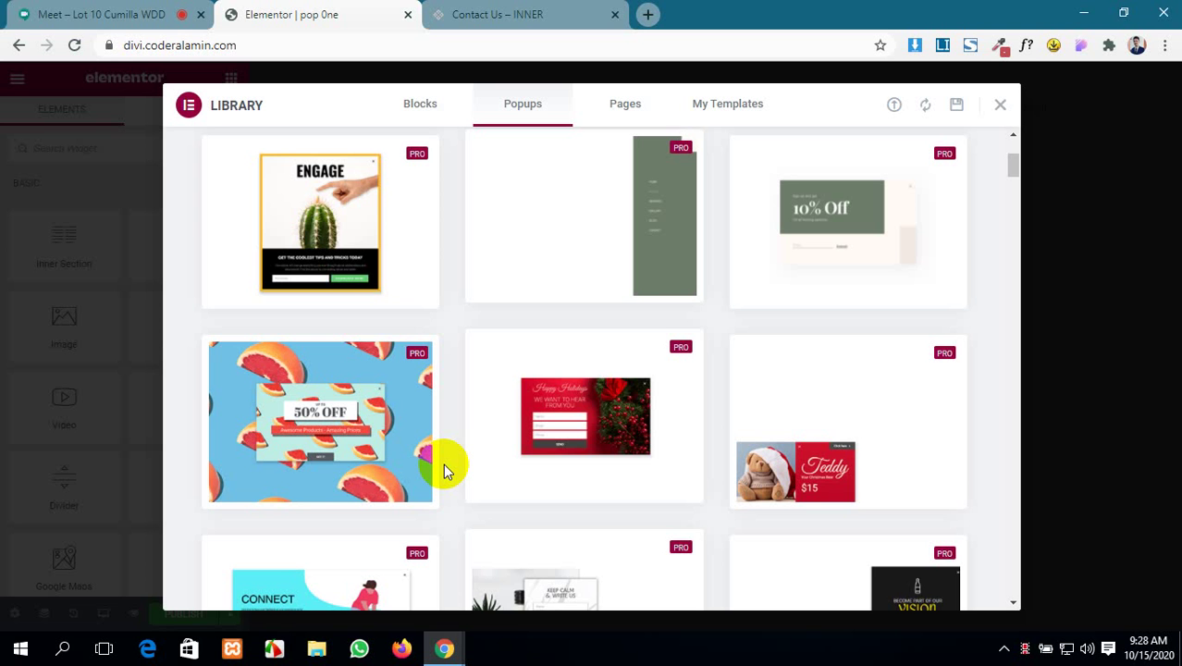
pyautogui.scroll(-2, 609, 398)
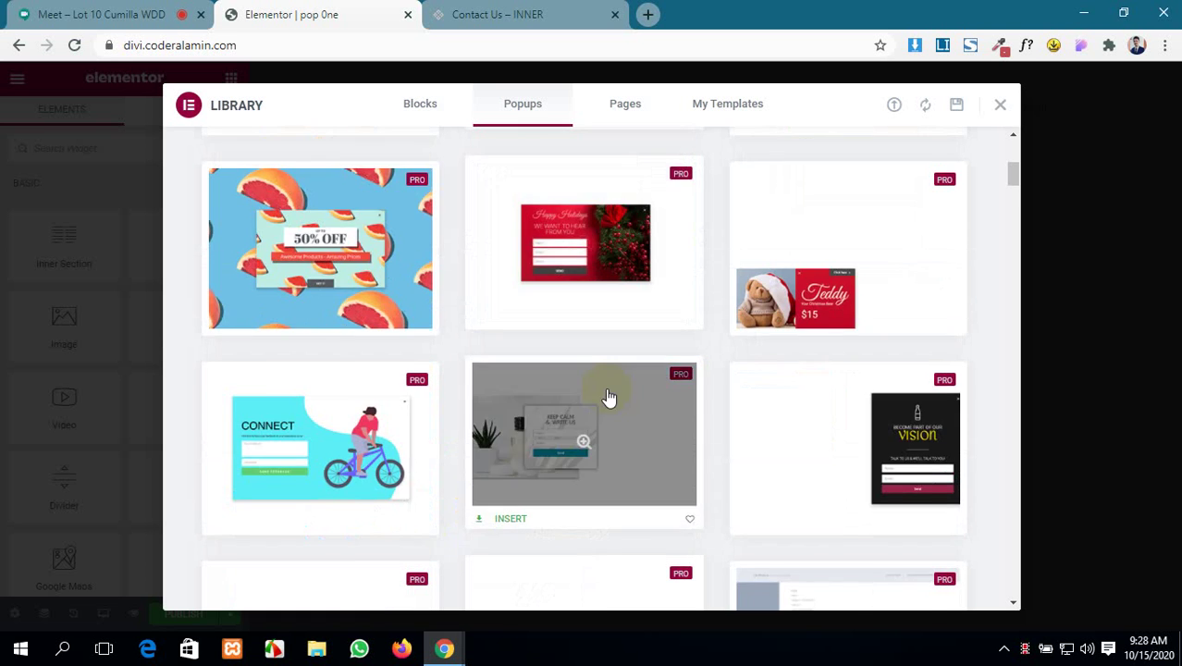
pyautogui.scroll(2, 609, 398)
pyautogui.moveTo(614, 418)
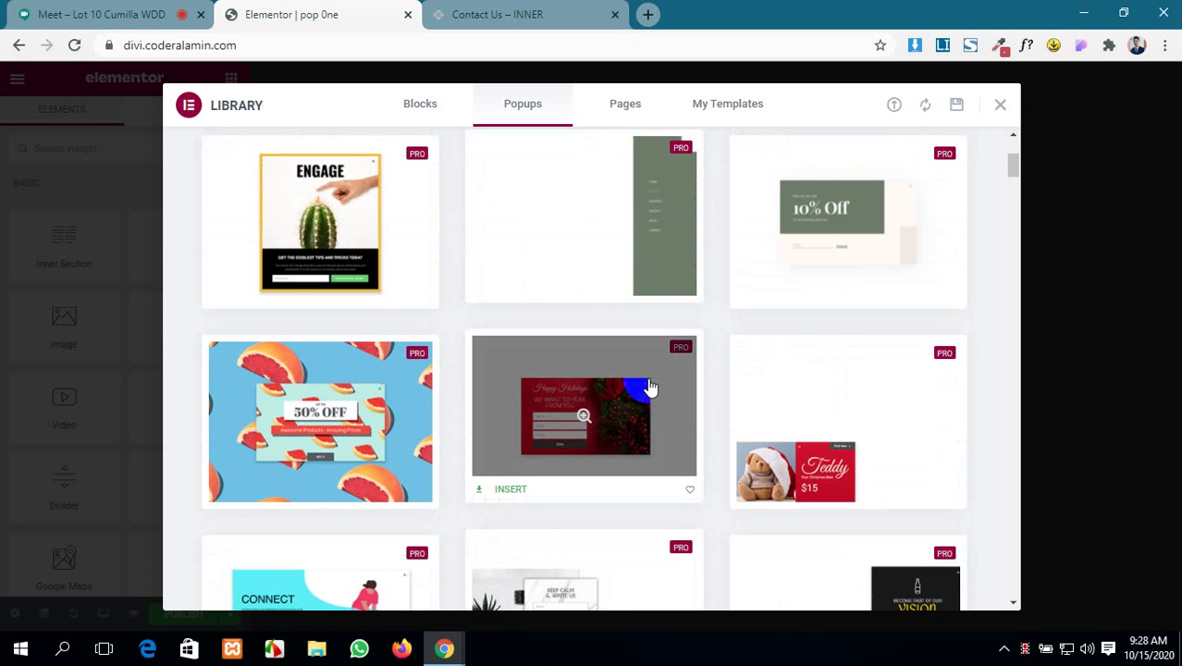
pyautogui.click(645, 390)
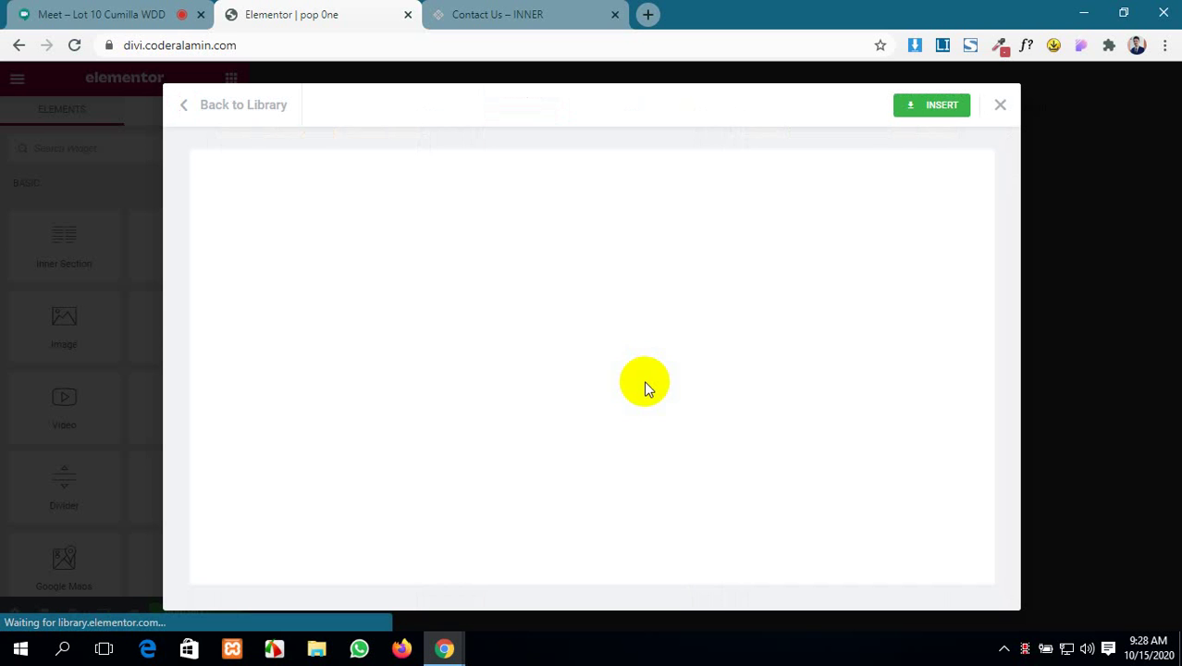
pyautogui.click(646, 384)
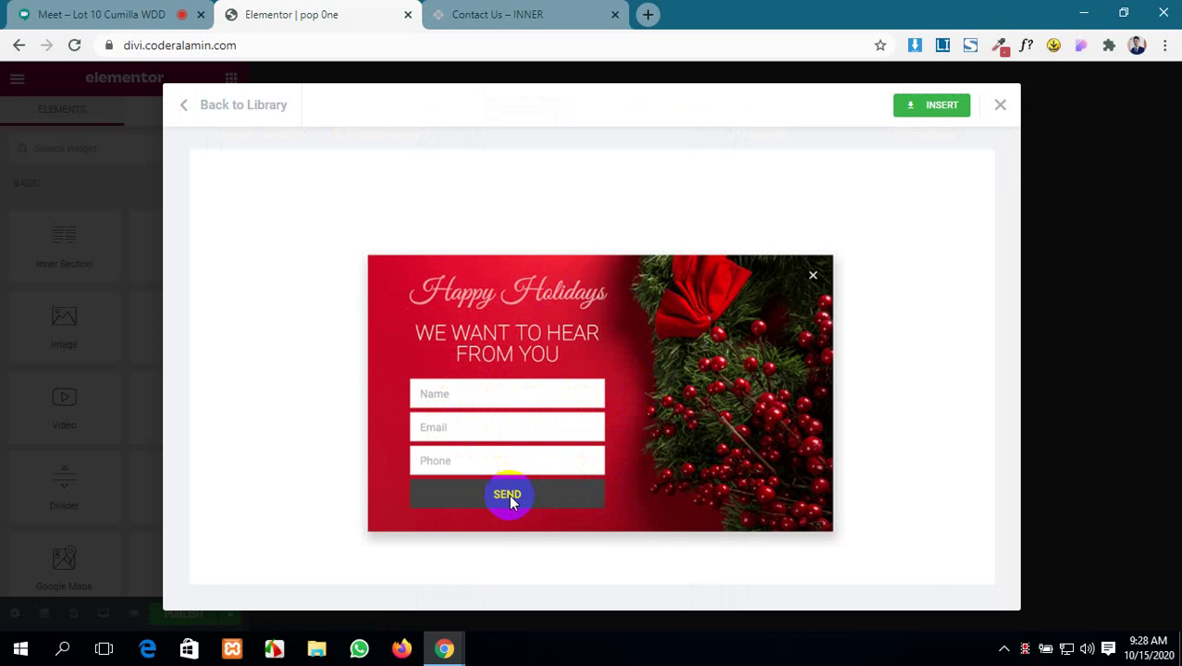
# - Try to insert the Happy Holidays popup by connecting the site to the Template Library, and close the library
pyautogui.click(941, 109)
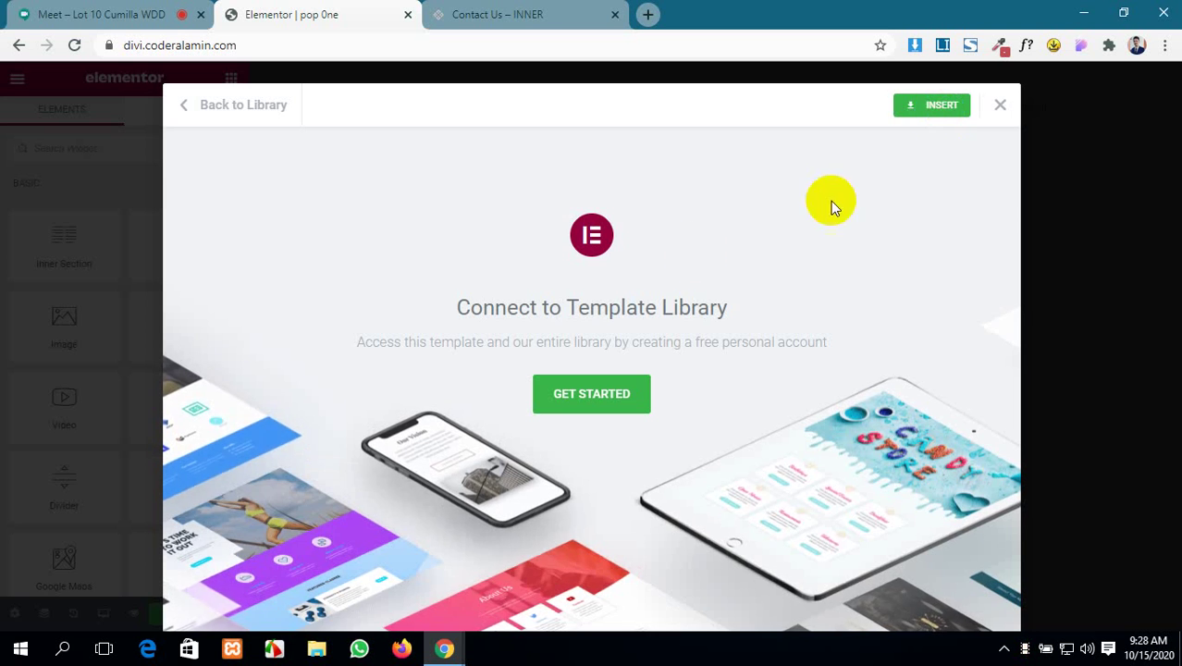
pyautogui.click(583, 394)
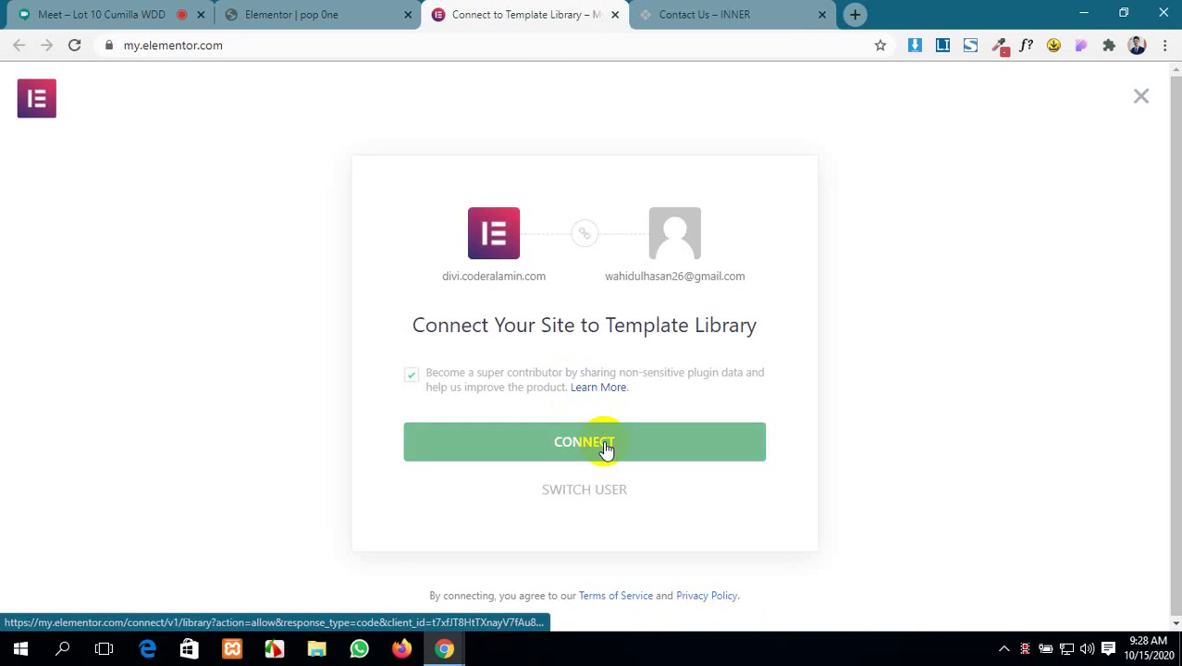
pyautogui.click(607, 444)
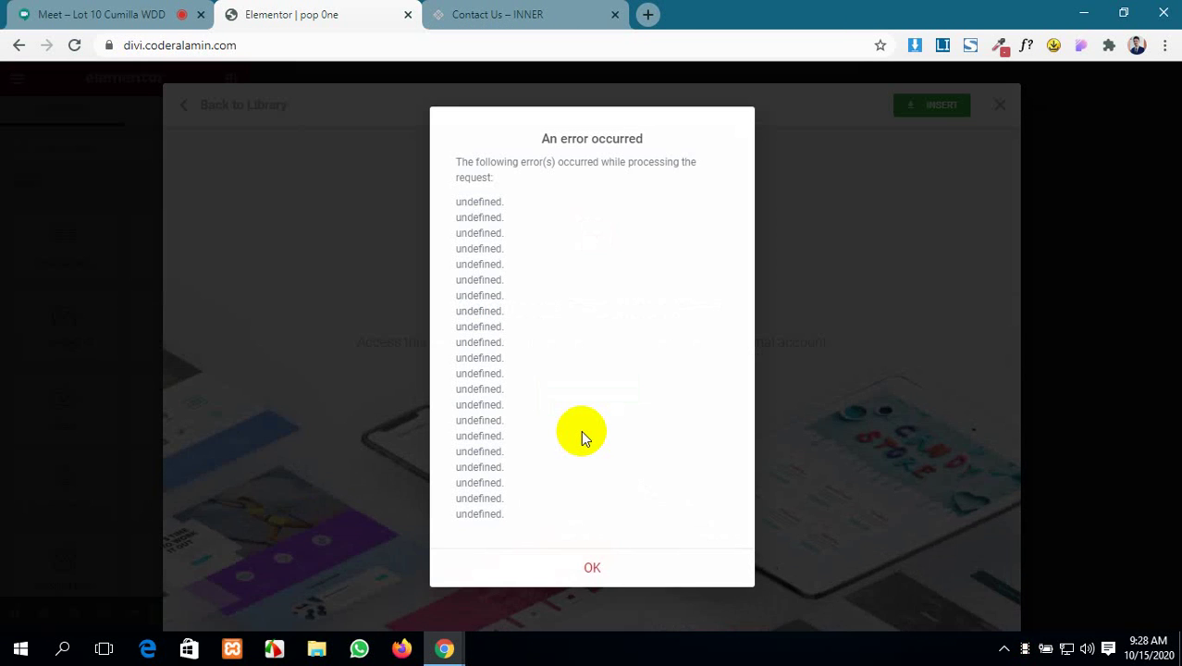
pyautogui.click(599, 567)
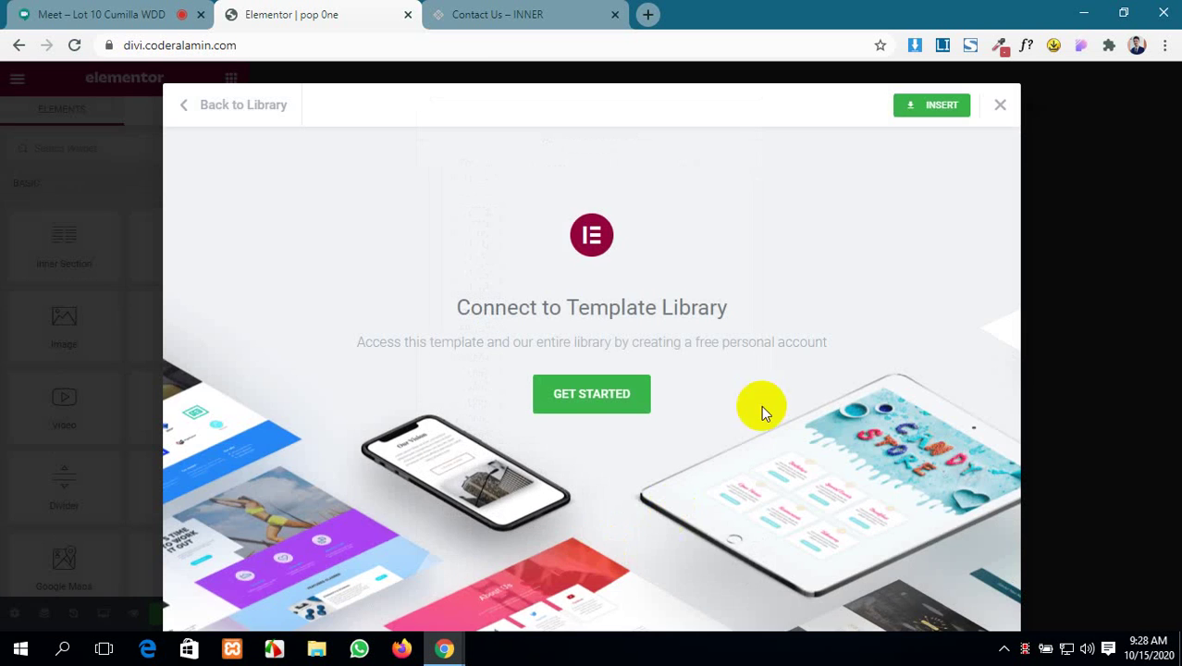
pyautogui.click(1000, 105)
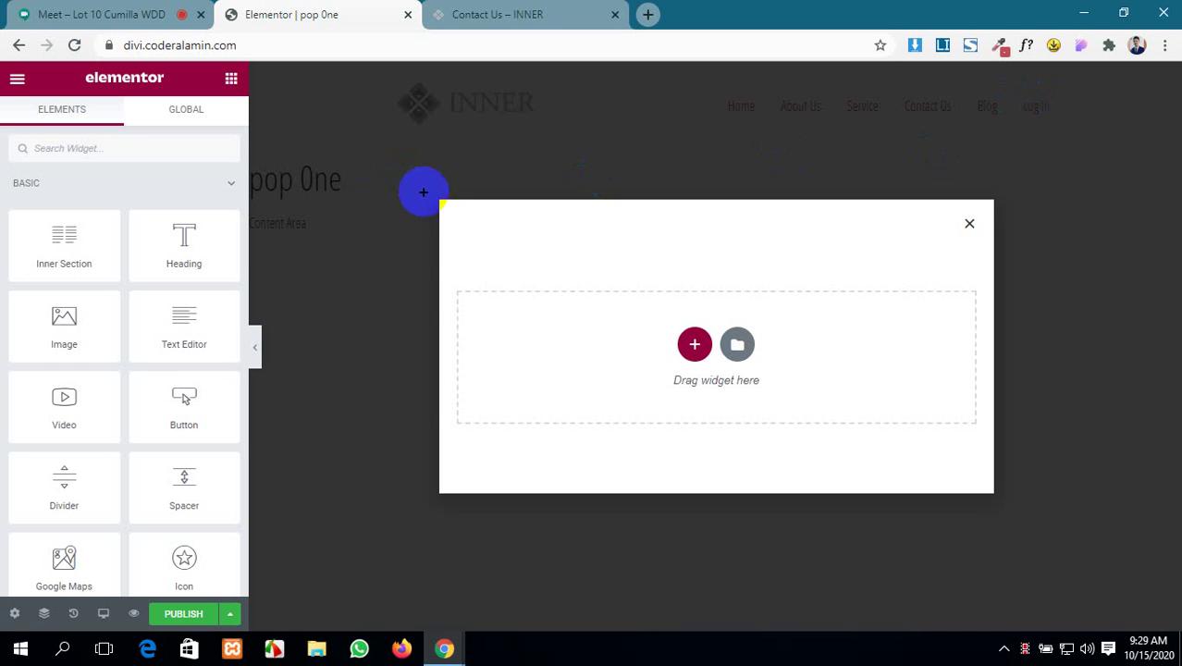
# - Outline the popup canvas and two smaller areas inside it with on-screen rectangles, and clear the drawings
pyautogui.moveTo(424, 192)
pyautogui.mouseDown()
pyautogui.moveTo(485, 303)
pyautogui.moveTo(876, 539)
pyautogui.moveTo(1004, 502)
pyautogui.mouseUp()
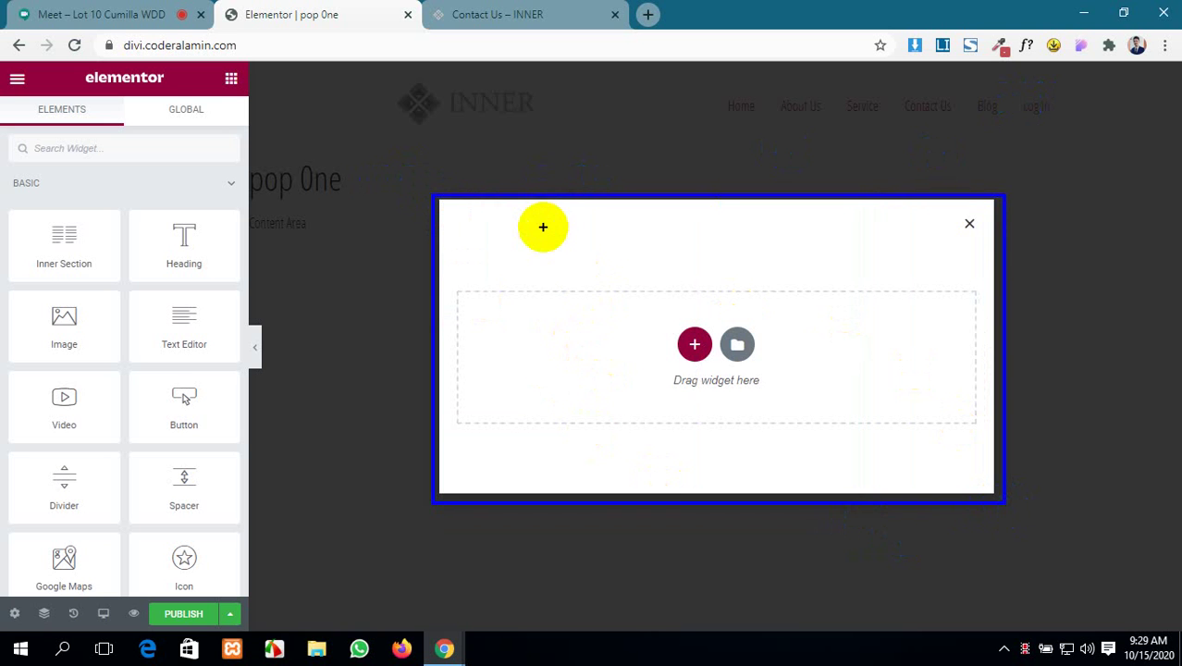
pyautogui.moveTo(543, 226)
pyautogui.mouseDown()
pyautogui.moveTo(826, 379)
pyautogui.moveTo(861, 457)
pyautogui.mouseUp()
pyautogui.moveTo(606, 268); pyautogui.dragTo(814, 417)
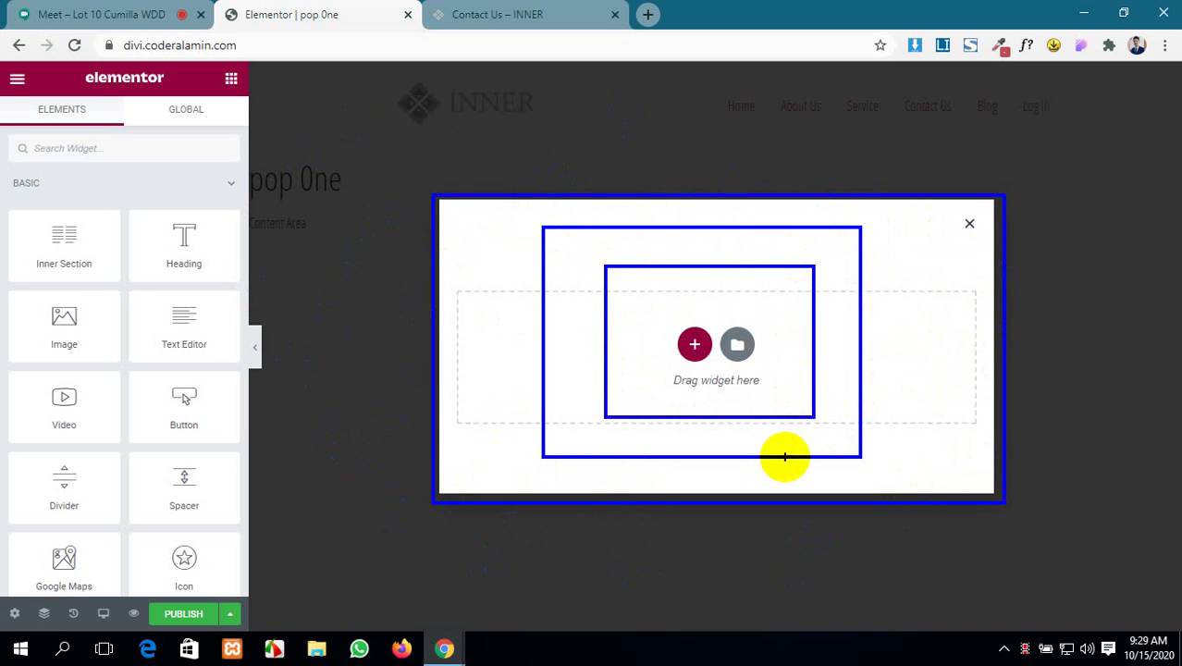
pyautogui.press('Escape')
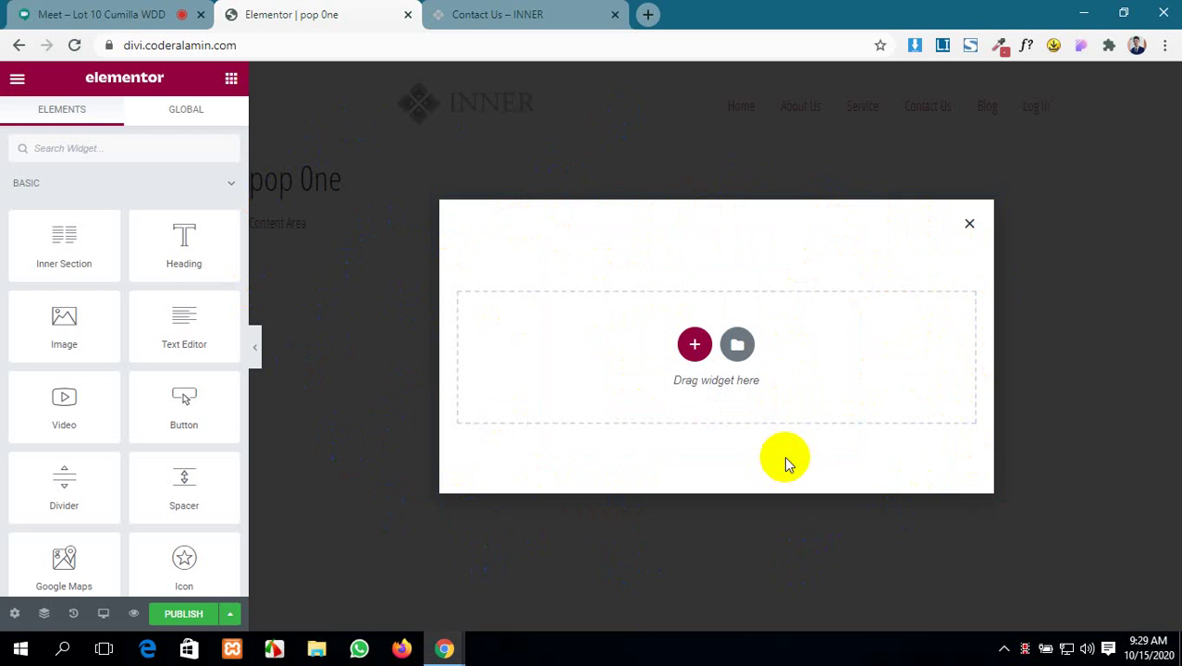
# - Add a single-column section to the empty popup and open the section's layout settings
pyautogui.click(739, 346)
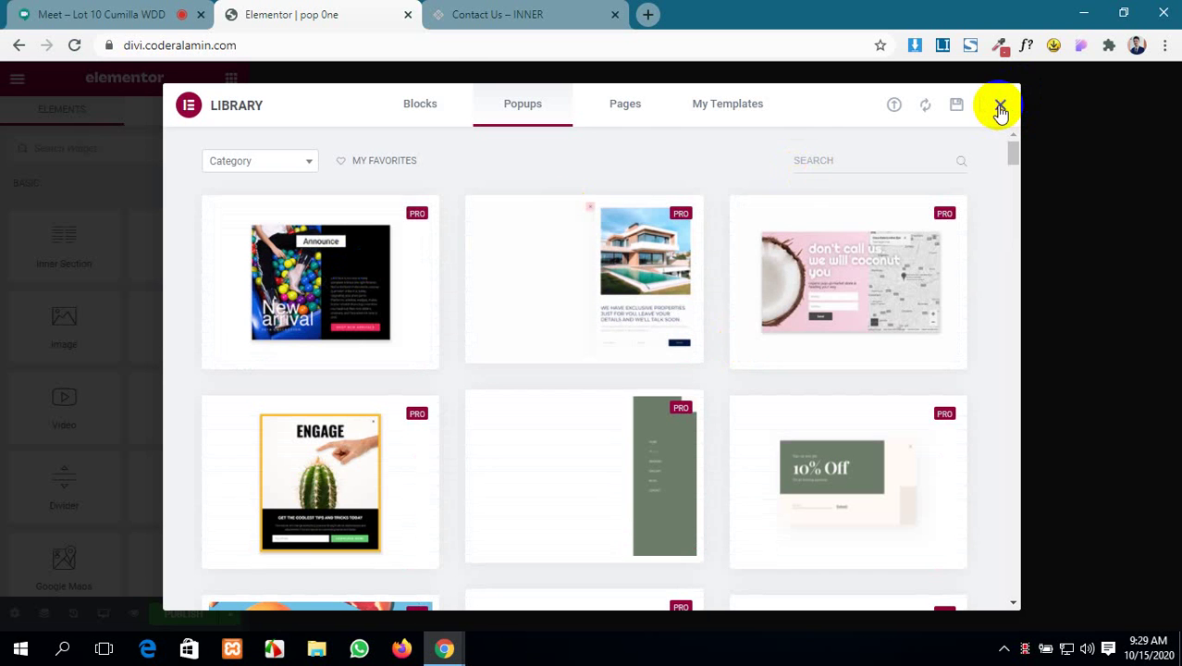
pyautogui.click(1000, 108)
pyautogui.click(696, 345)
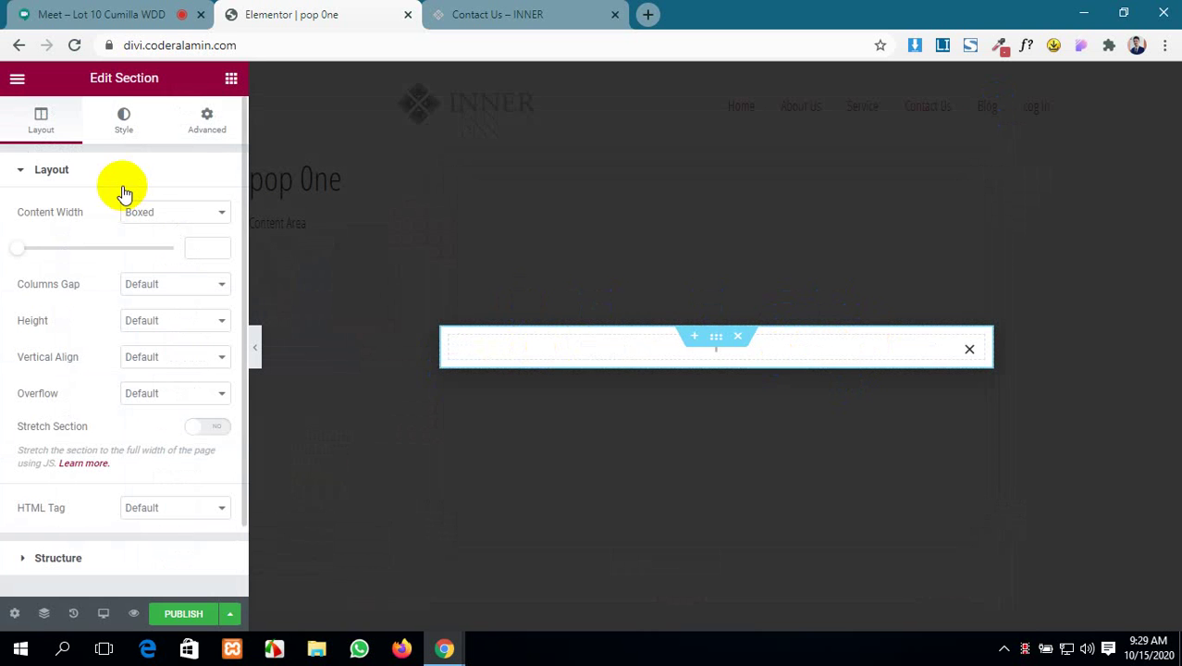
pyautogui.click(231, 79)
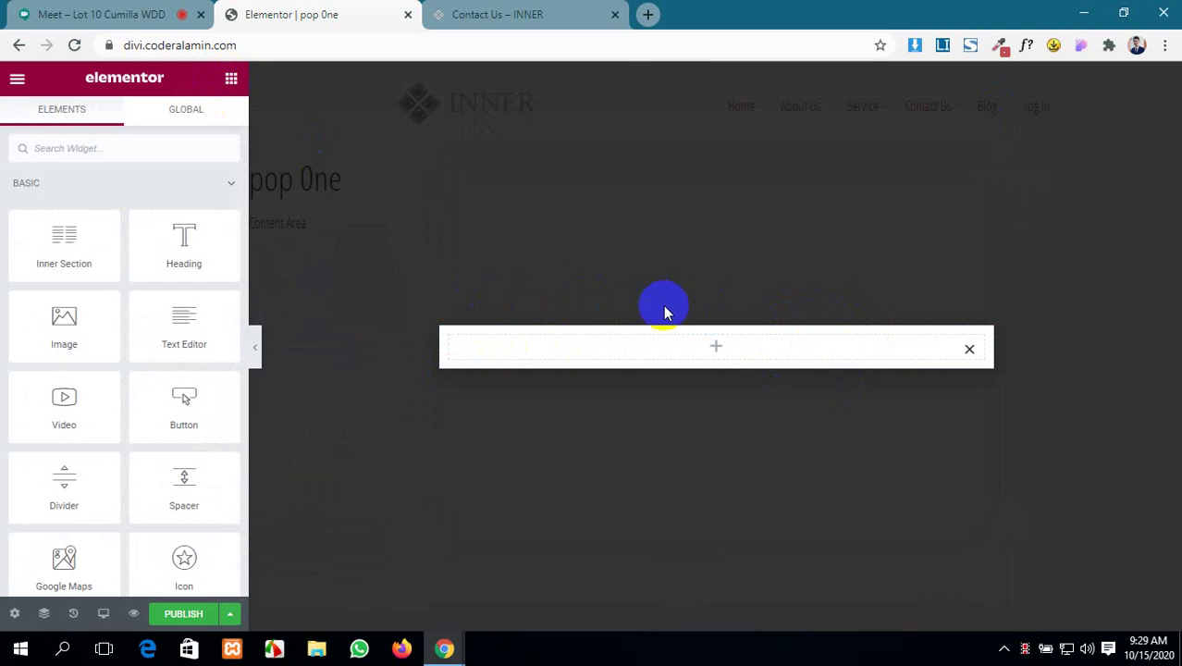
pyautogui.click(718, 339)
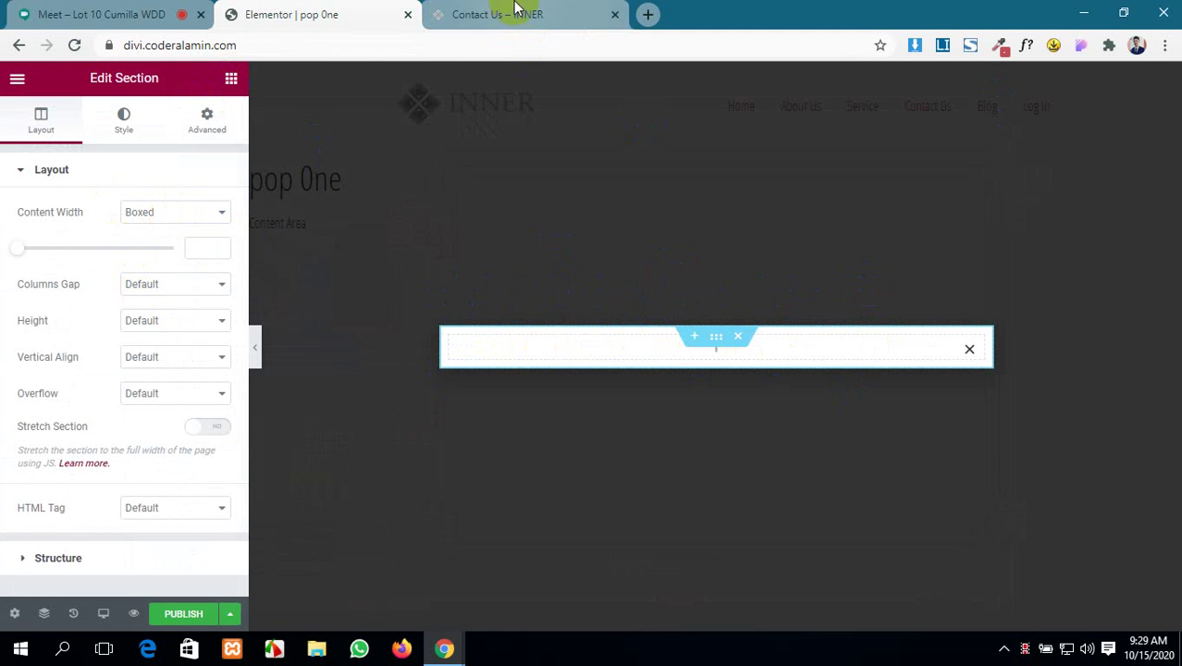
pyautogui.click(514, 14)
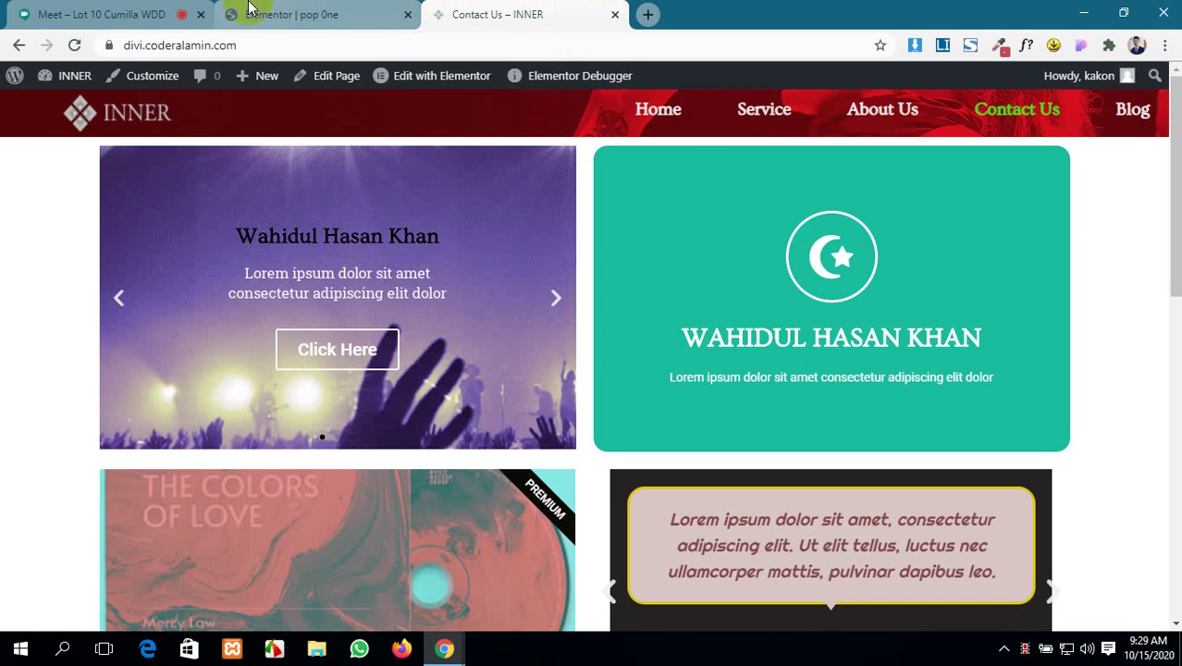
pyautogui.click(360, 28)
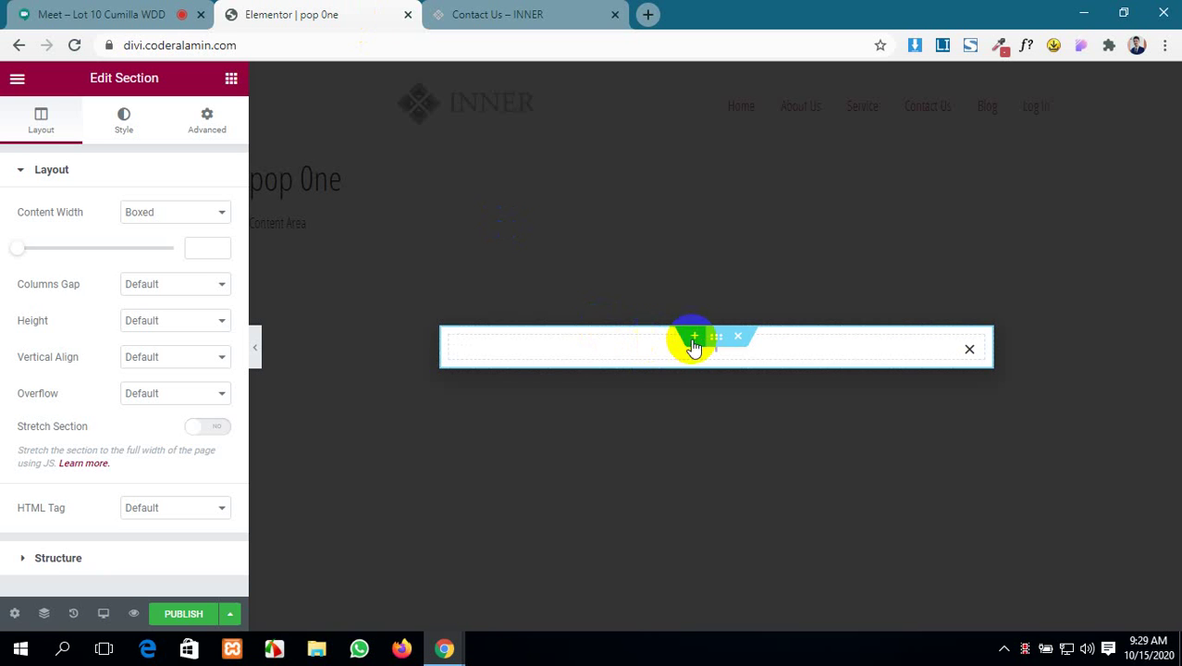
# - Try Full Width for the section's content, then restore Boxed with a content width of 512
pyautogui.click(722, 345)
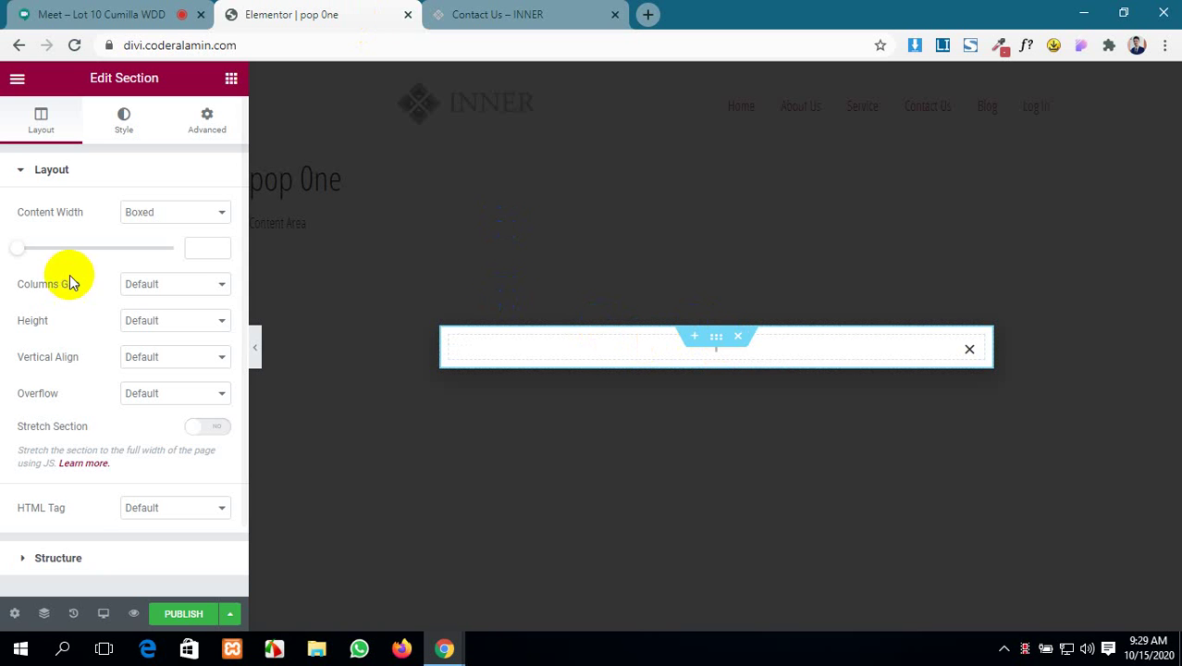
pyautogui.click(155, 215)
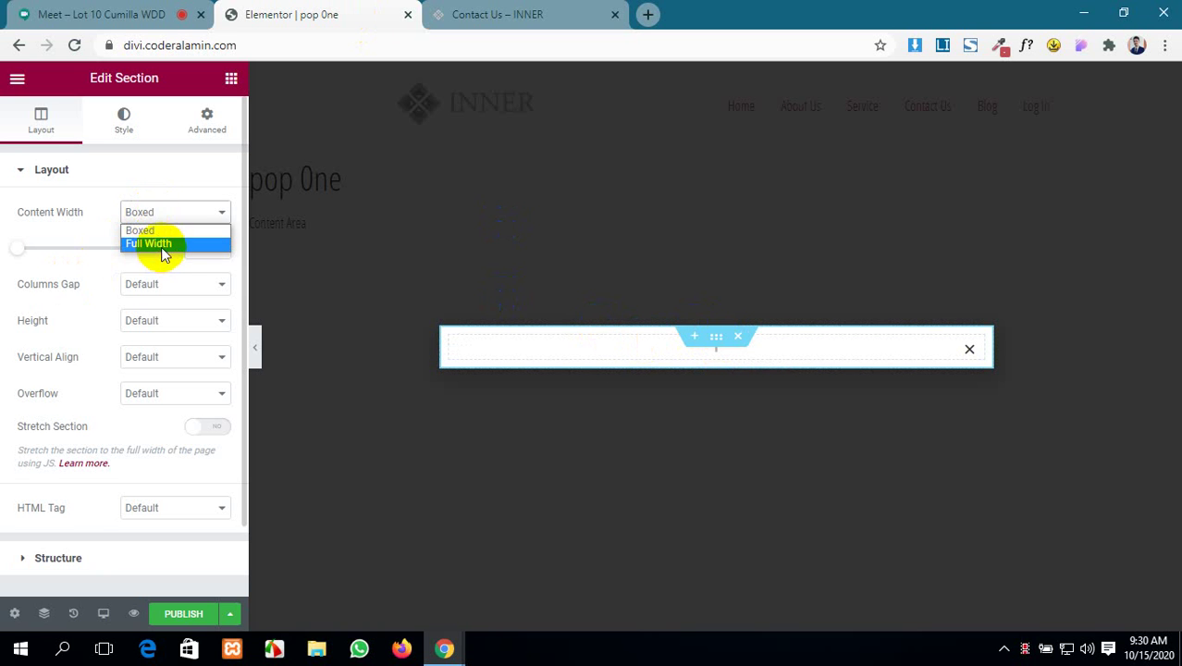
pyautogui.click(161, 247)
pyautogui.click(165, 212)
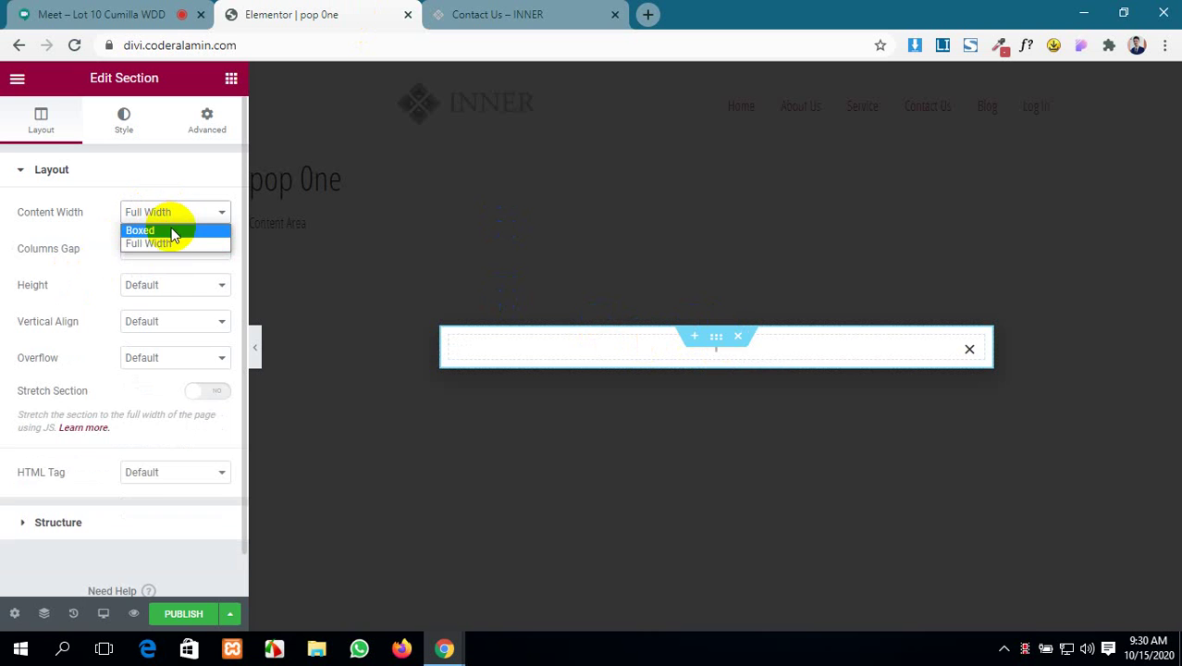
pyautogui.click(152, 229)
pyautogui.moveTo(17, 246)
pyautogui.mouseDown()
pyautogui.moveTo(44, 245)
pyautogui.moveTo(18, 246)
pyautogui.mouseUp()
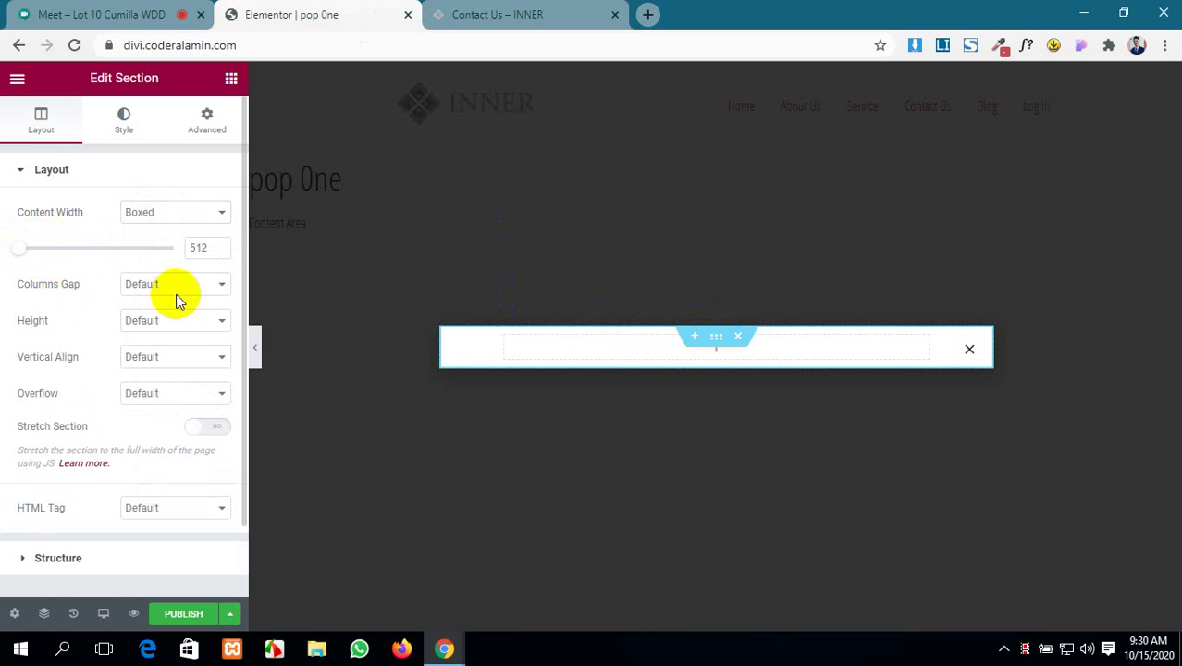
# - Add a second column beside the existing empty column in the popup section
pyautogui.click(753, 356)
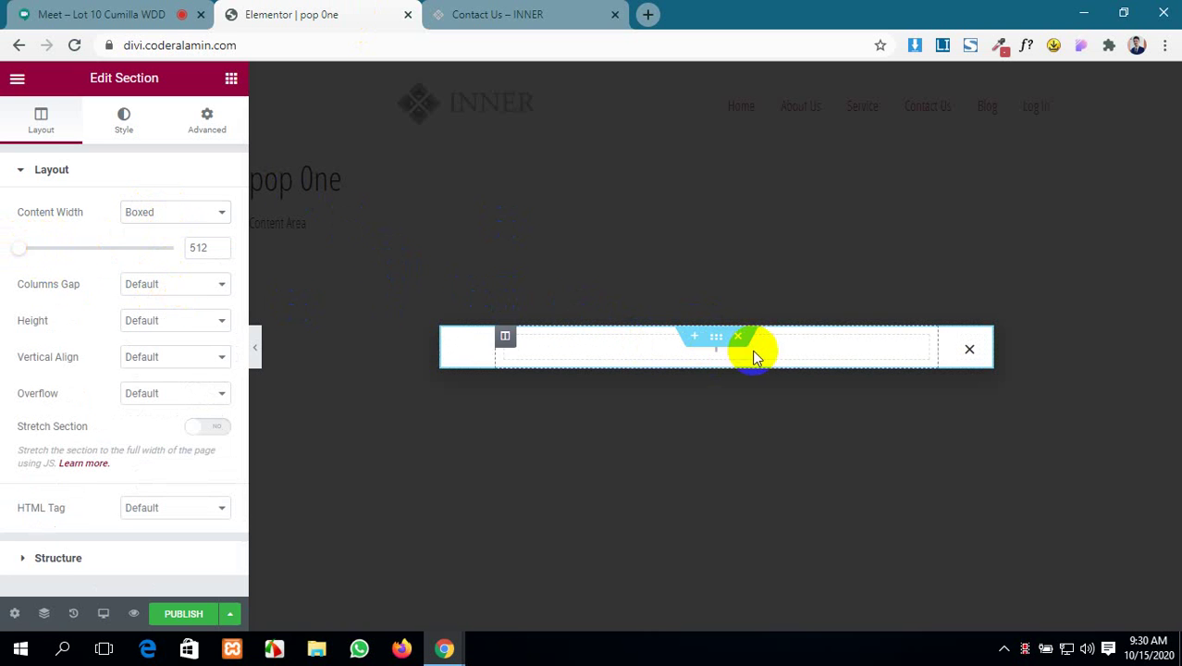
pyautogui.click(505, 336)
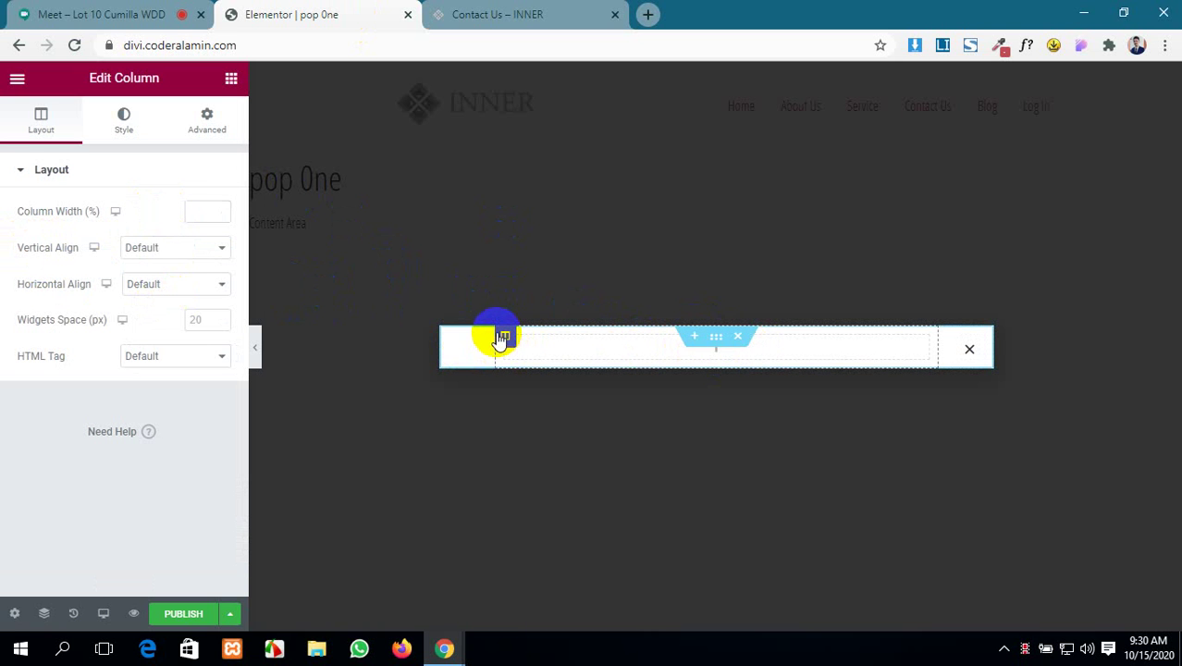
pyautogui.rightClick(505, 337)
pyautogui.click(543, 381)
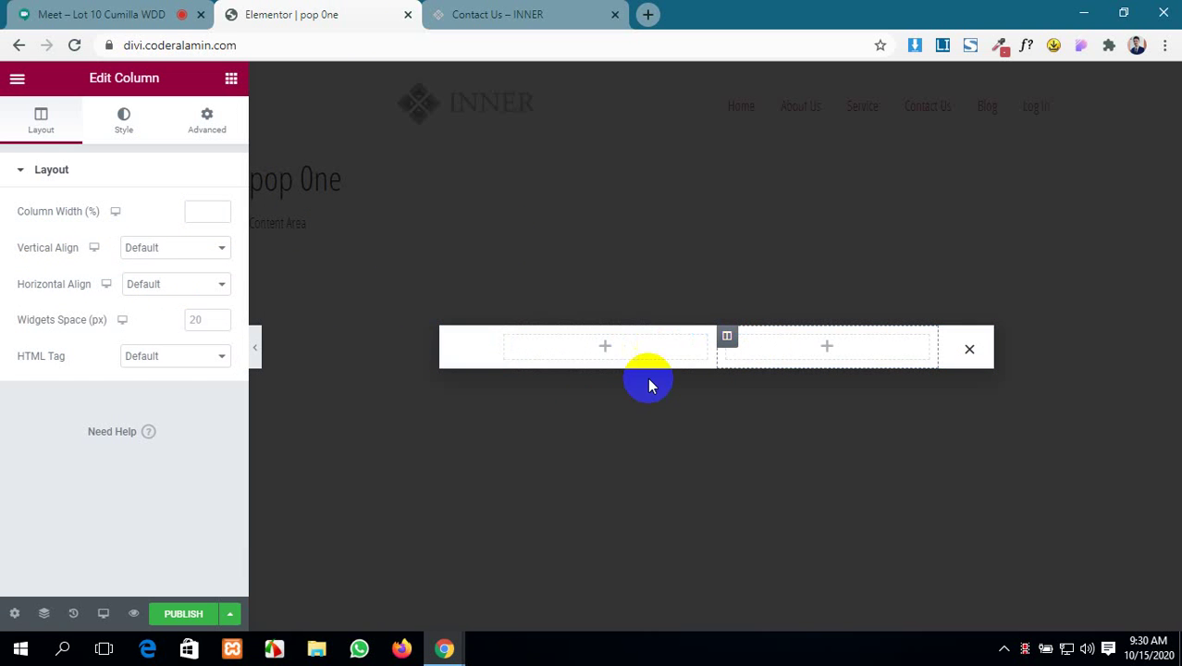
# - Place a Heading widget in the first column and a Text Editor widget directly beneath it
pyautogui.click(603, 349)
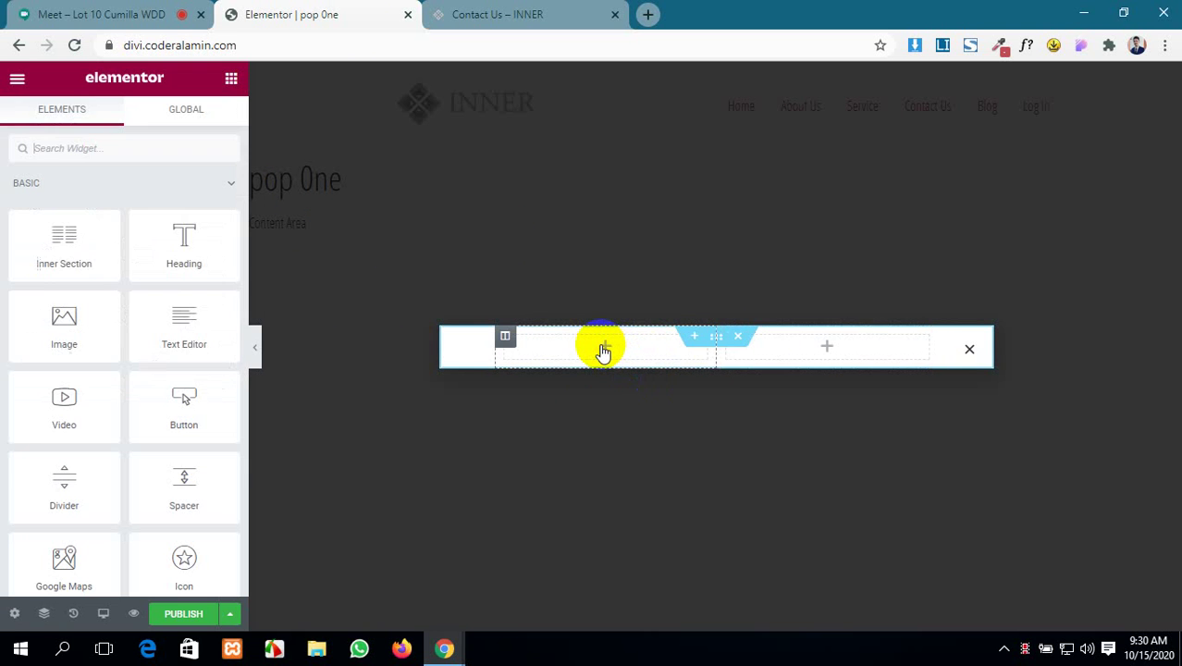
pyautogui.moveTo(166, 232); pyautogui.dragTo(585, 346)
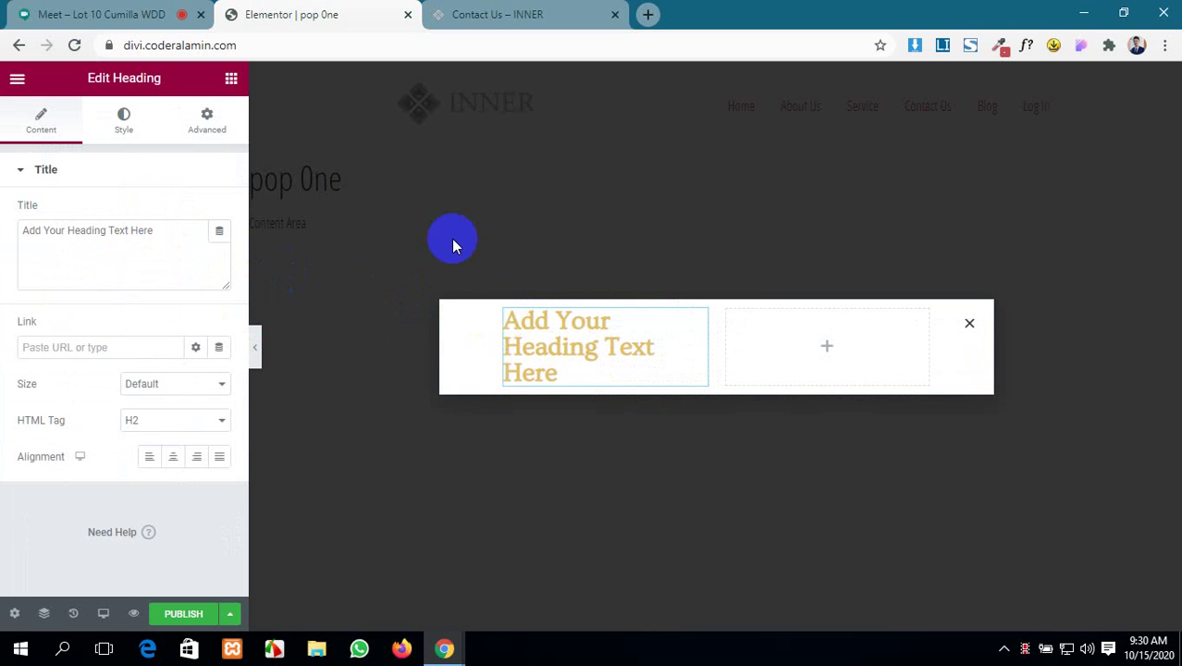
pyautogui.click(229, 82)
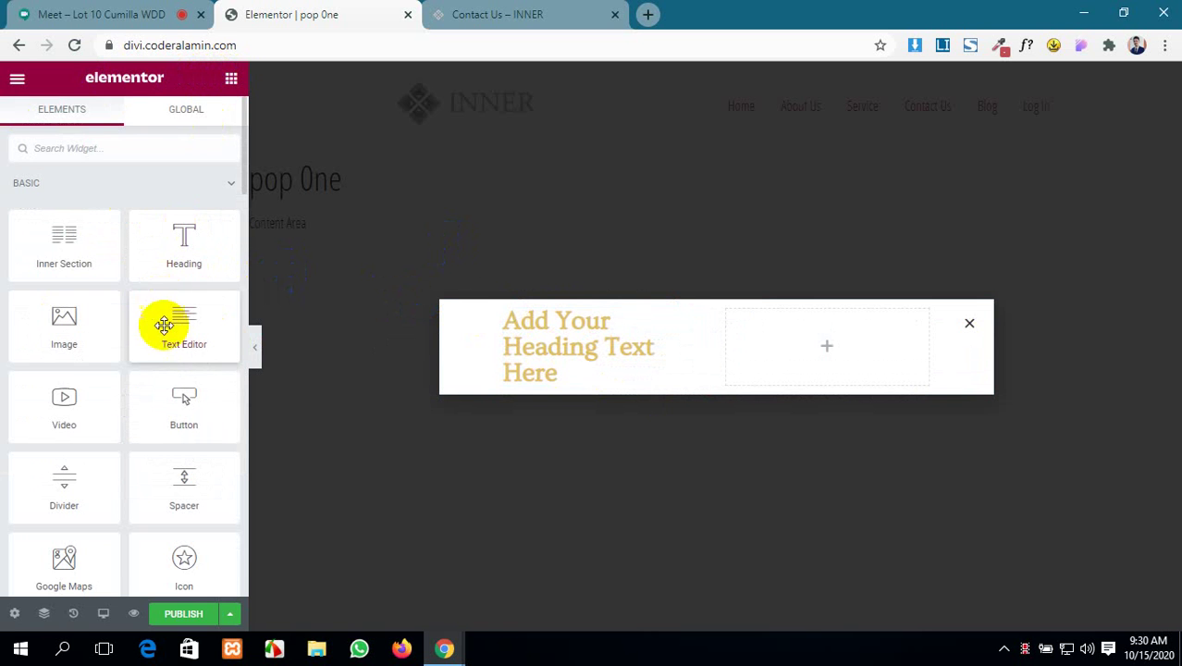
pyautogui.scroll(-1, 126, 324)
pyautogui.scroll(1, 120, 319)
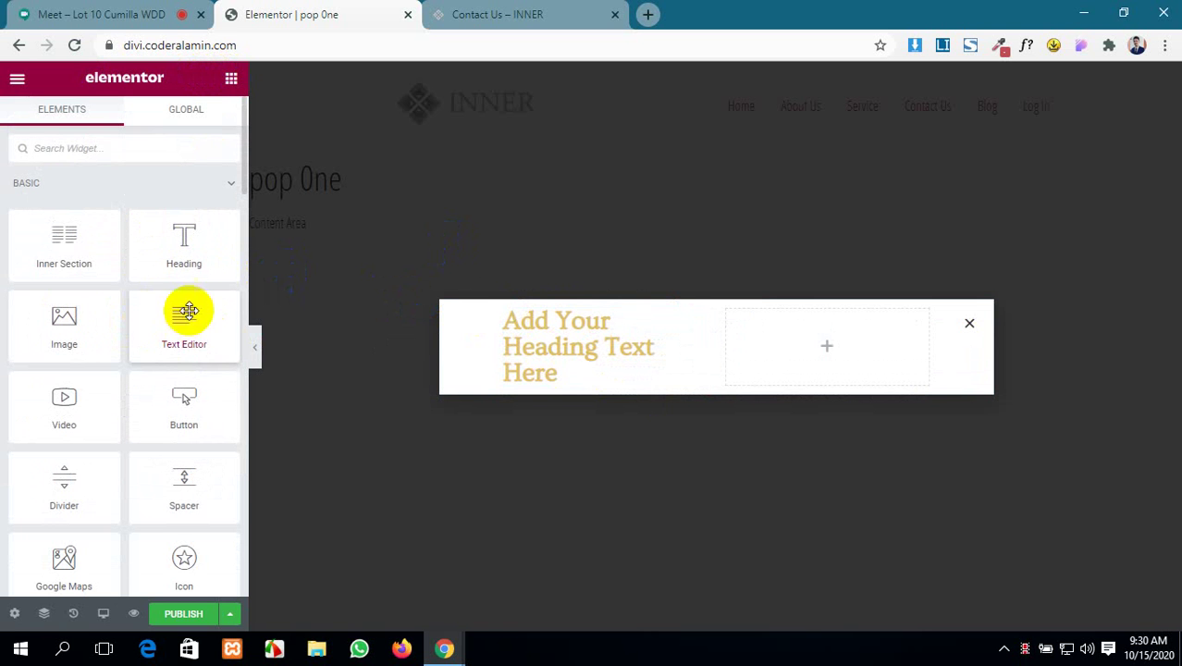
pyautogui.moveTo(182, 315); pyautogui.dragTo(603, 362)
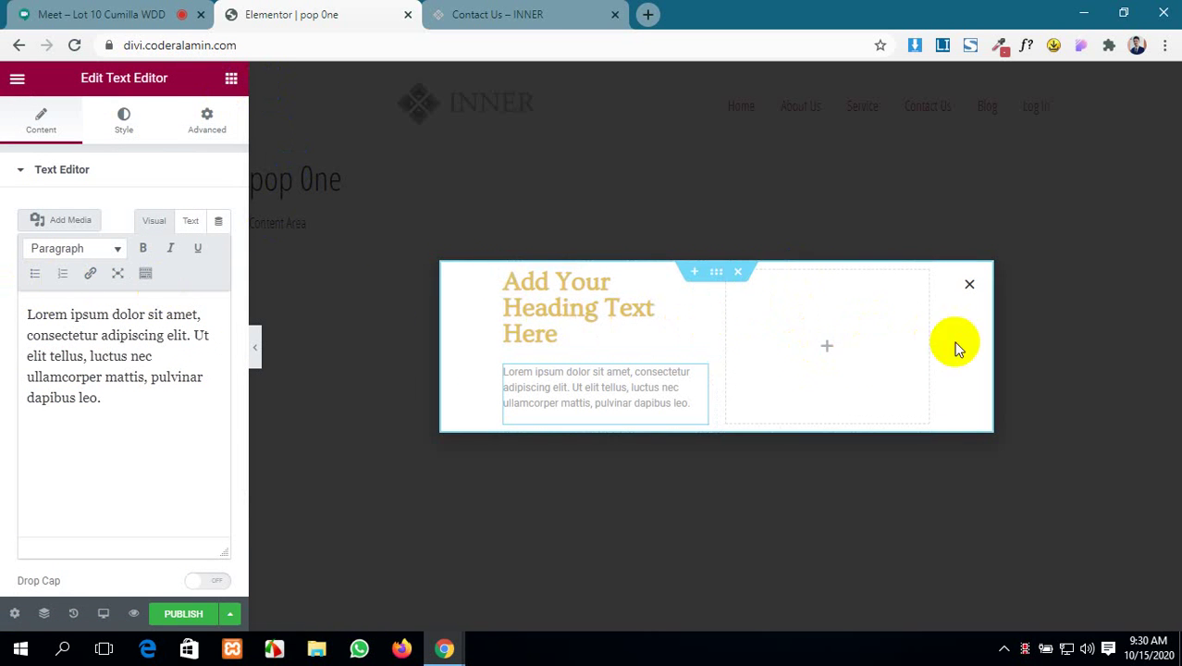
# - Find the Image widget by searching for "ima" and place it in the empty second column
pyautogui.click(231, 79)
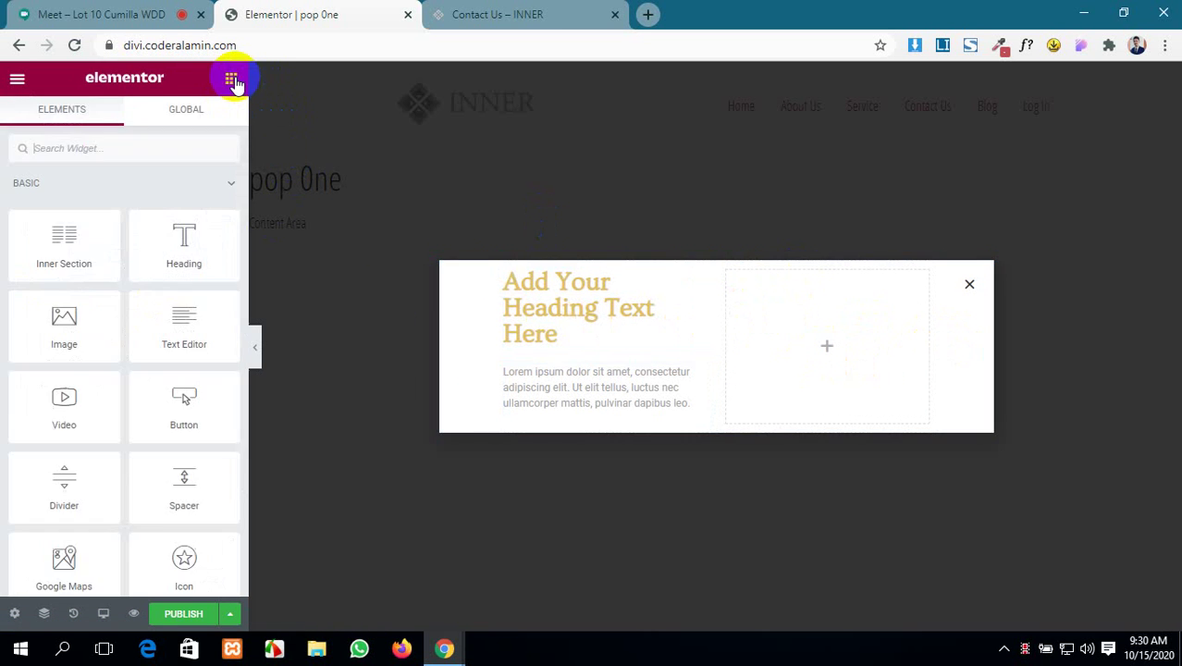
pyautogui.scroll(-1, 209, 248)
pyautogui.scroll(-1, 209, 250)
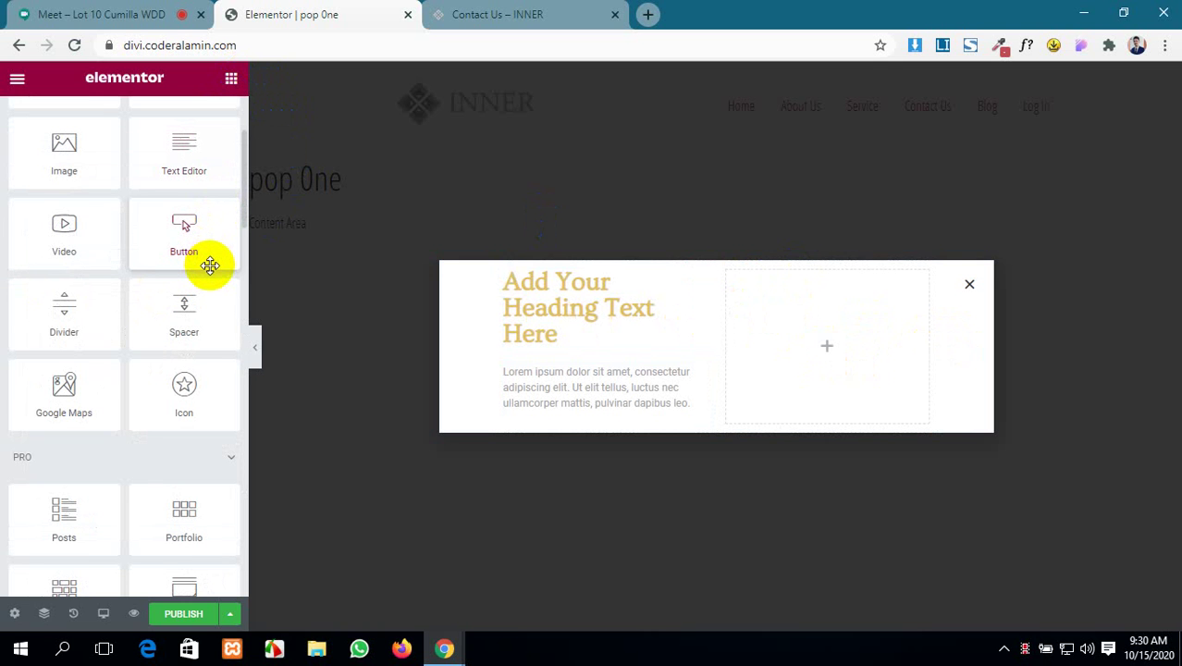
pyautogui.scroll(2, 210, 266)
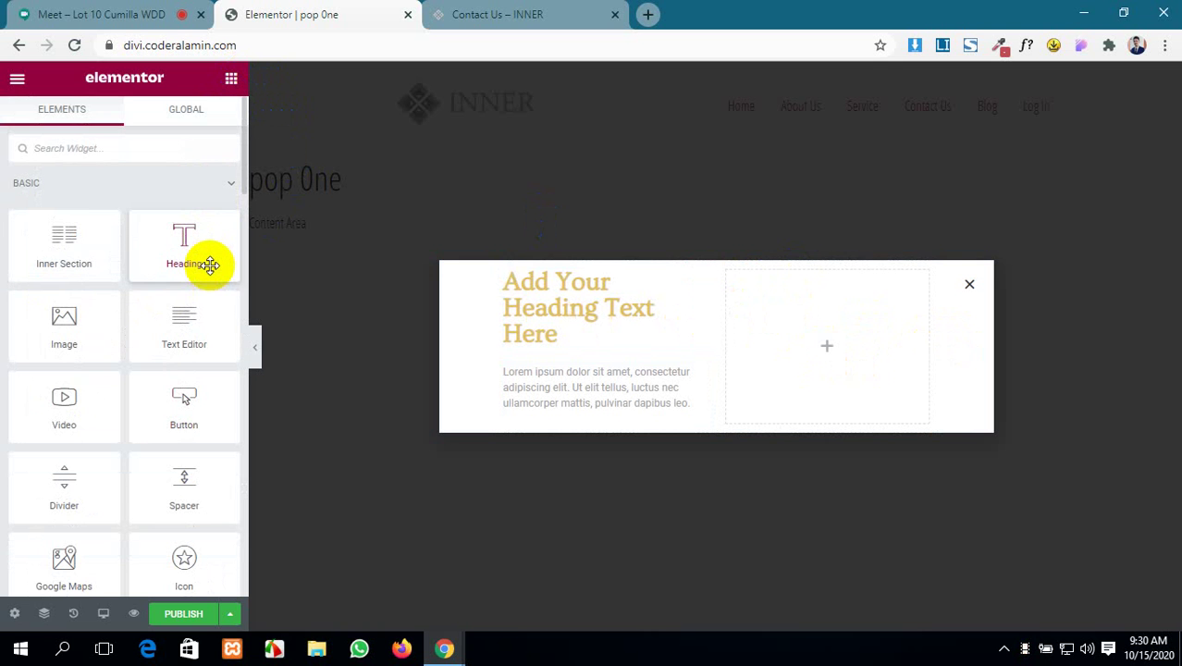
pyautogui.click(176, 145)
pyautogui.write('ima')
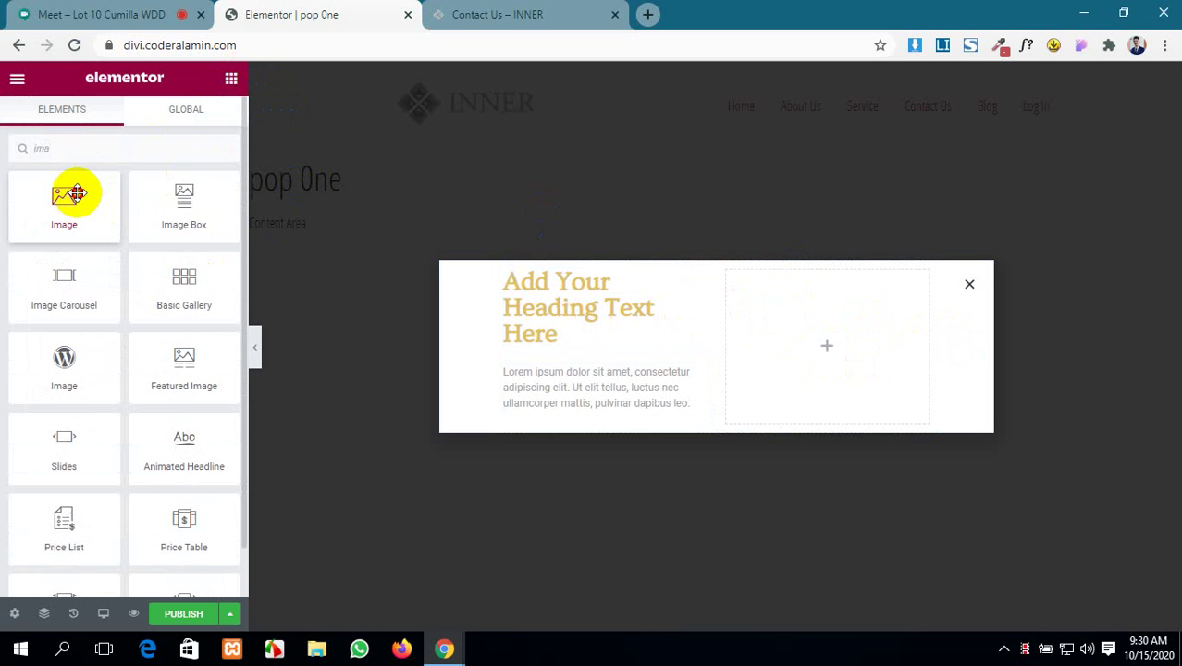
pyautogui.moveTo(74, 193); pyautogui.dragTo(836, 343)
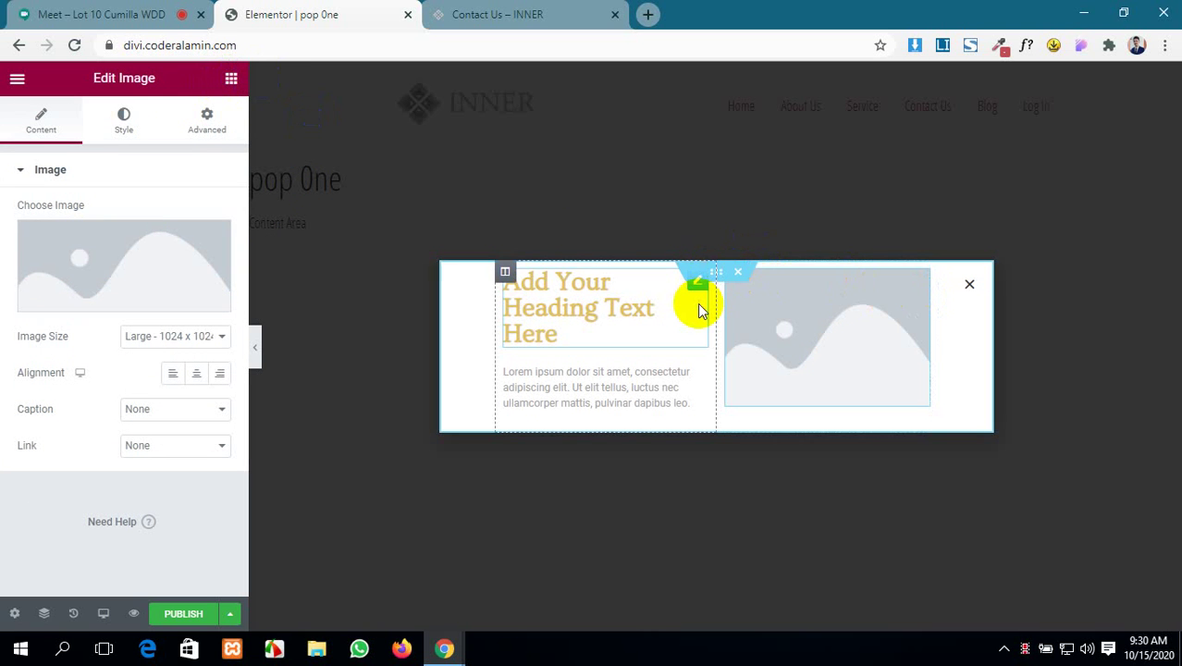
# - Find the Login widget by searching for "log" and place it below the image in the second column
pyautogui.click(232, 78)
pyautogui.scroll(-3, 191, 277)
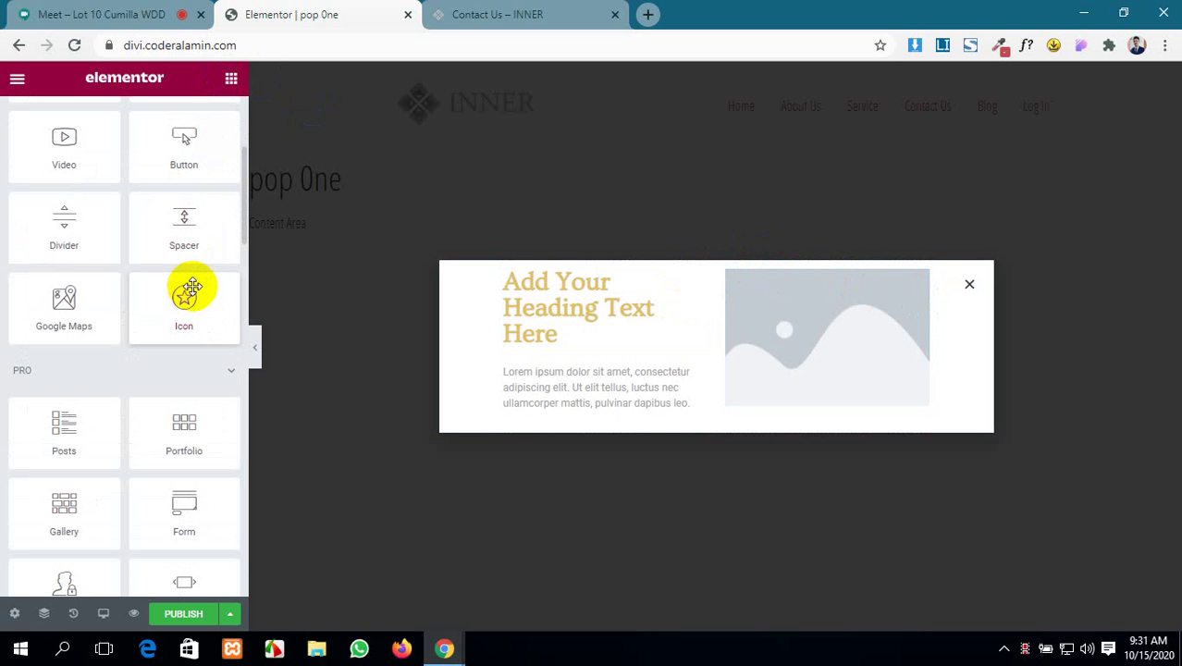
pyautogui.scroll(-5, 171, 285)
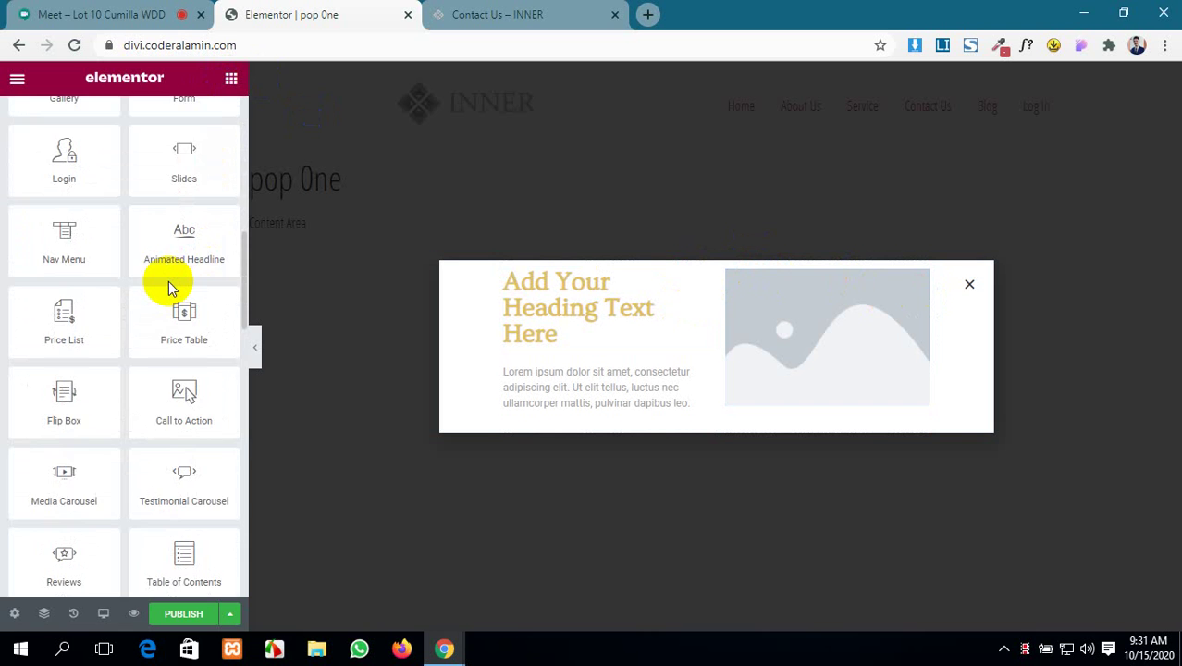
pyautogui.scroll(-5, 169, 288)
pyautogui.scroll(8, 169, 287)
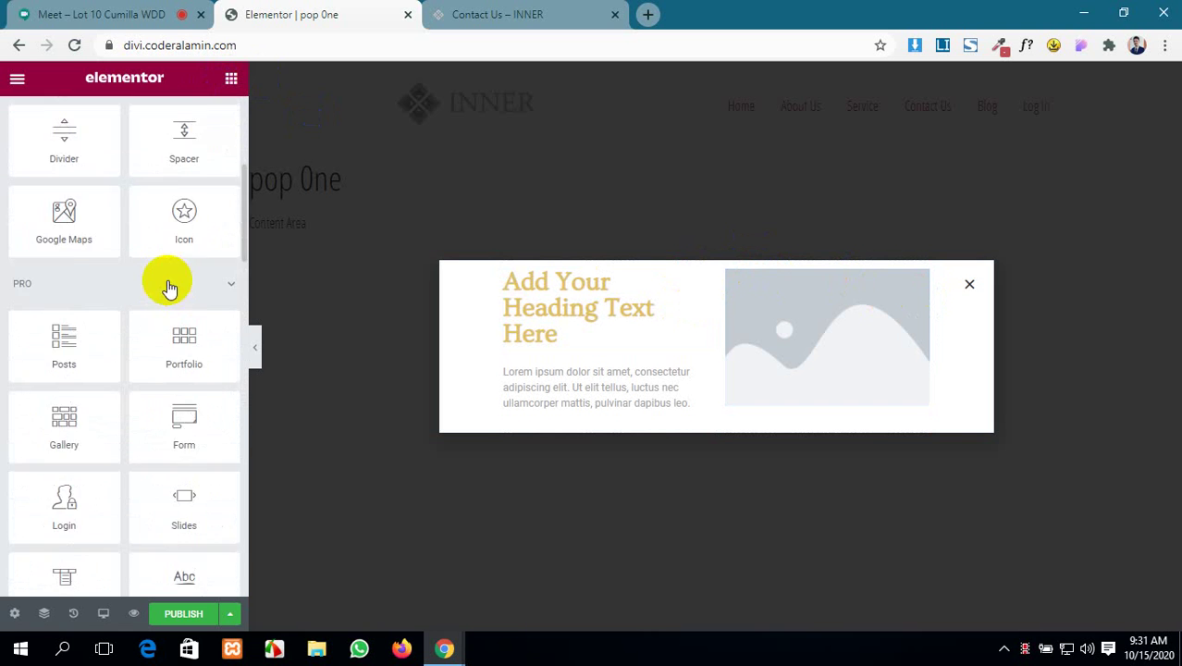
pyautogui.scroll(4, 169, 287)
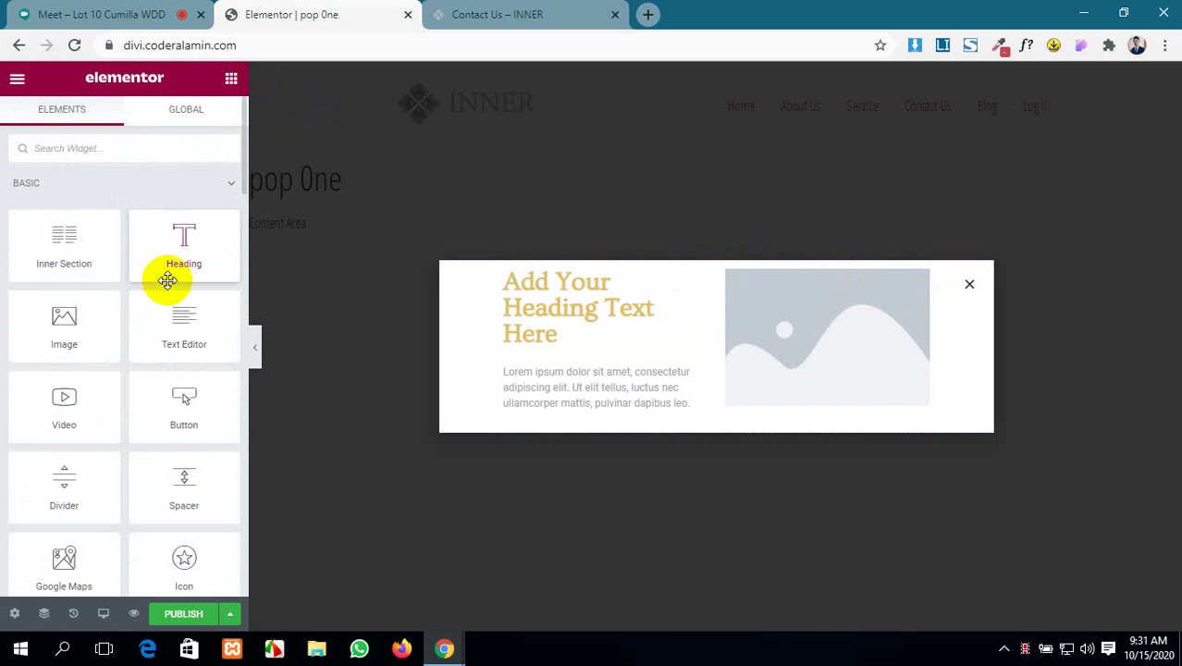
pyautogui.click(125, 144)
pyautogui.write('log')
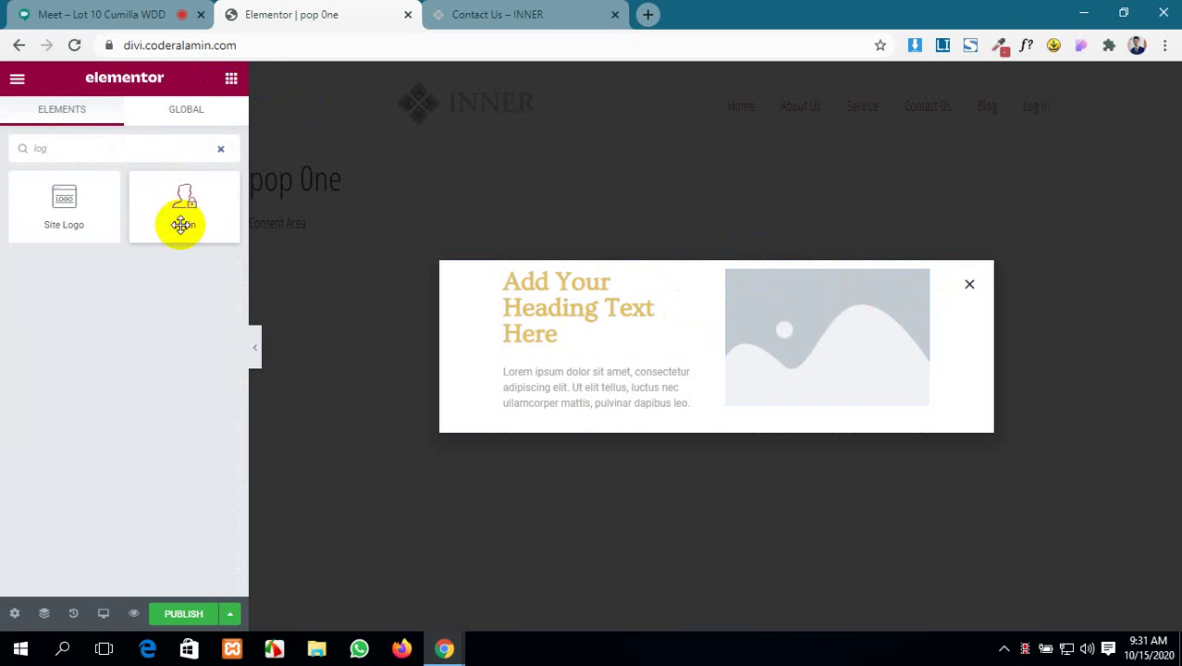
pyautogui.moveTo(181, 220); pyautogui.dragTo(899, 417)
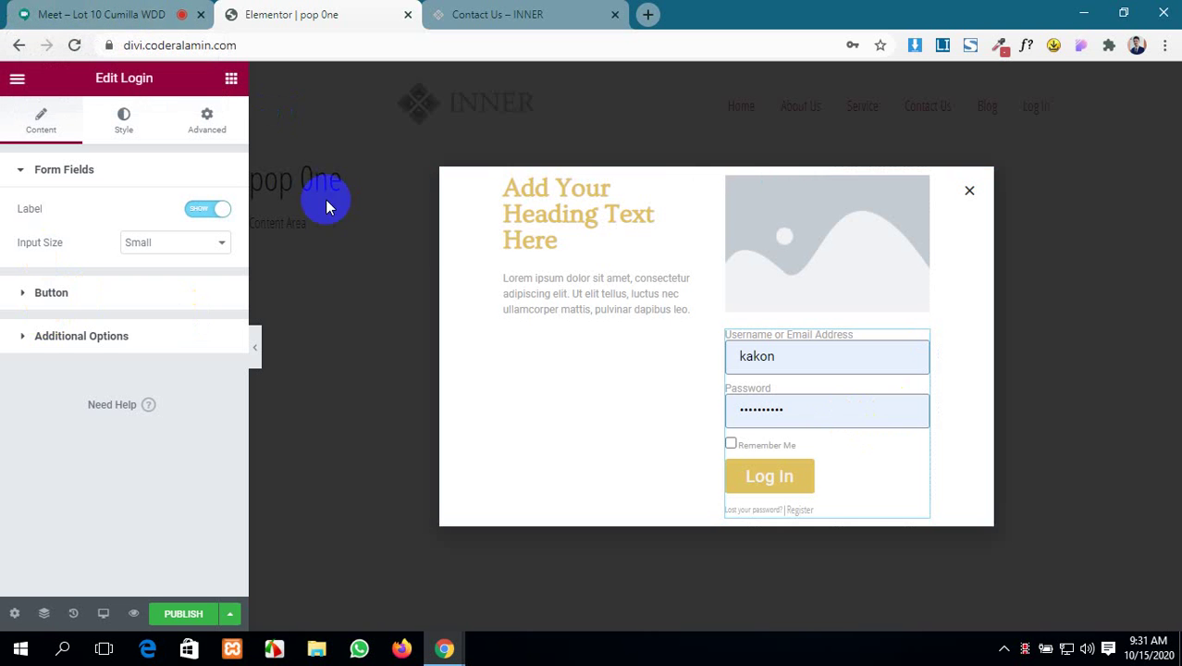
# - Switch to the Google Meet call, admit the person waiting to join, and return to the popup editor
pyautogui.click(719, 181)
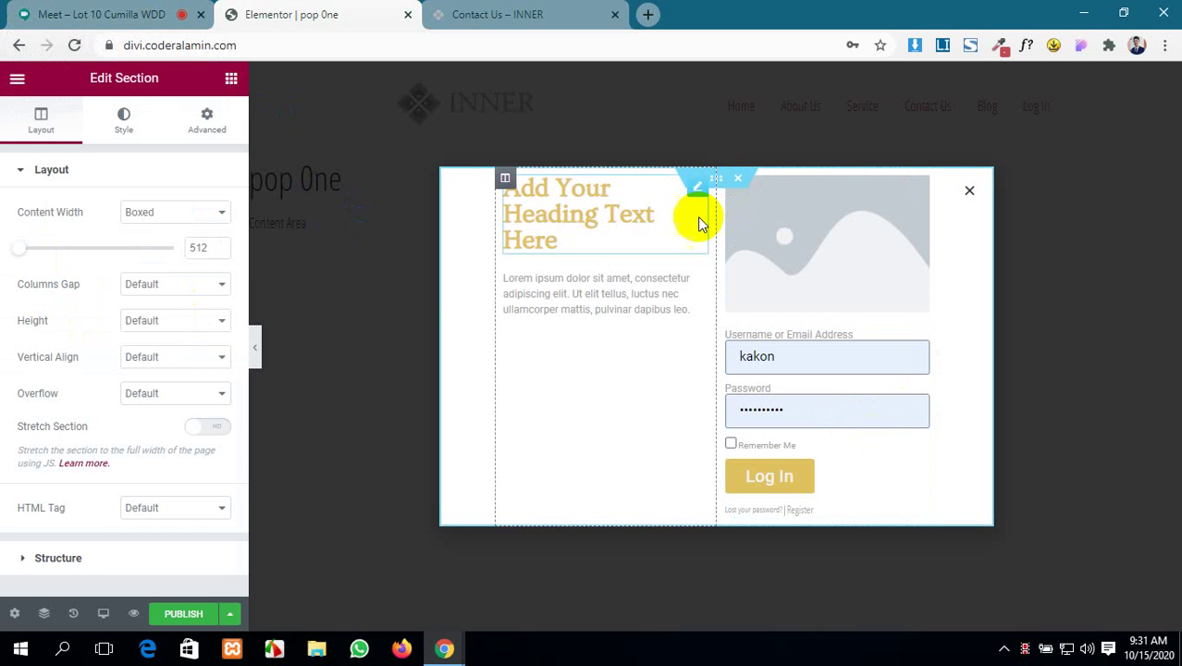
pyautogui.click(92, 14)
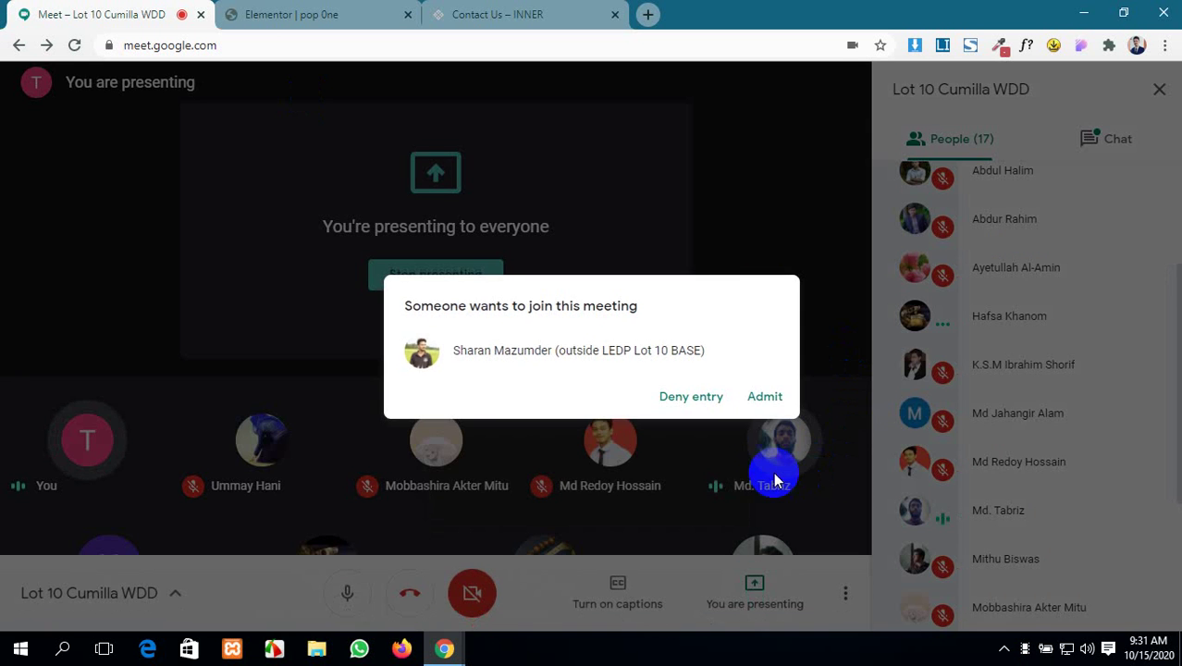
pyautogui.click(765, 397)
pyautogui.click(259, 14)
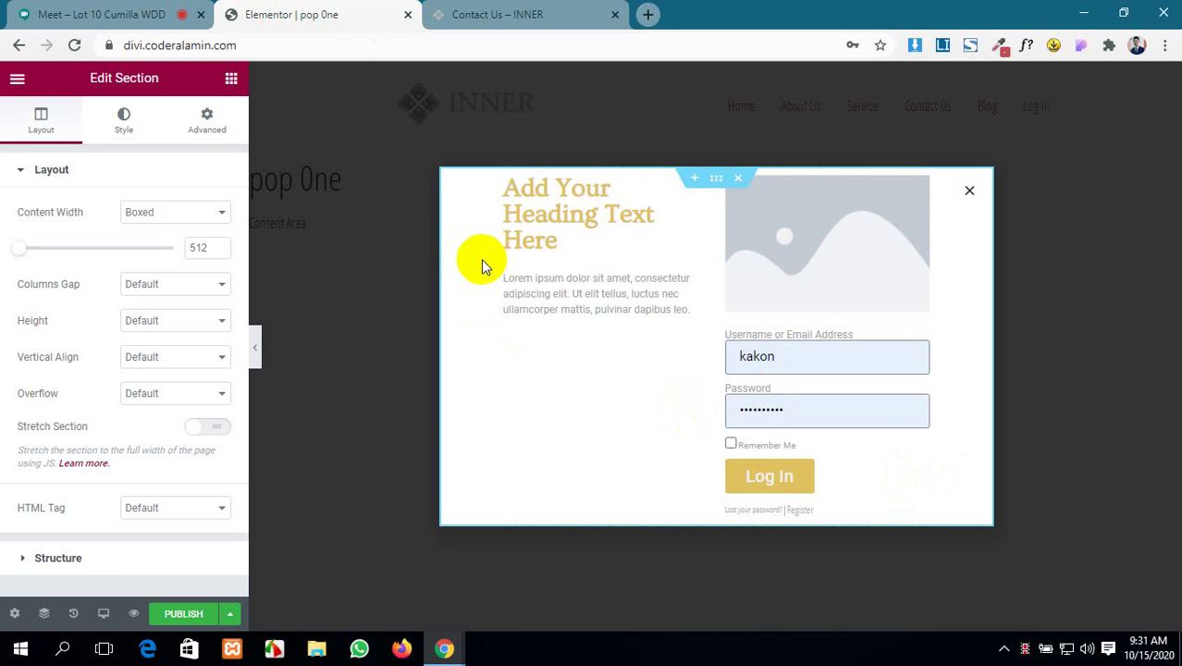
# - Widen the section's boxed content to 615 and set its columns gap to Narrow after trying No Gap
pyautogui.click(716, 182)
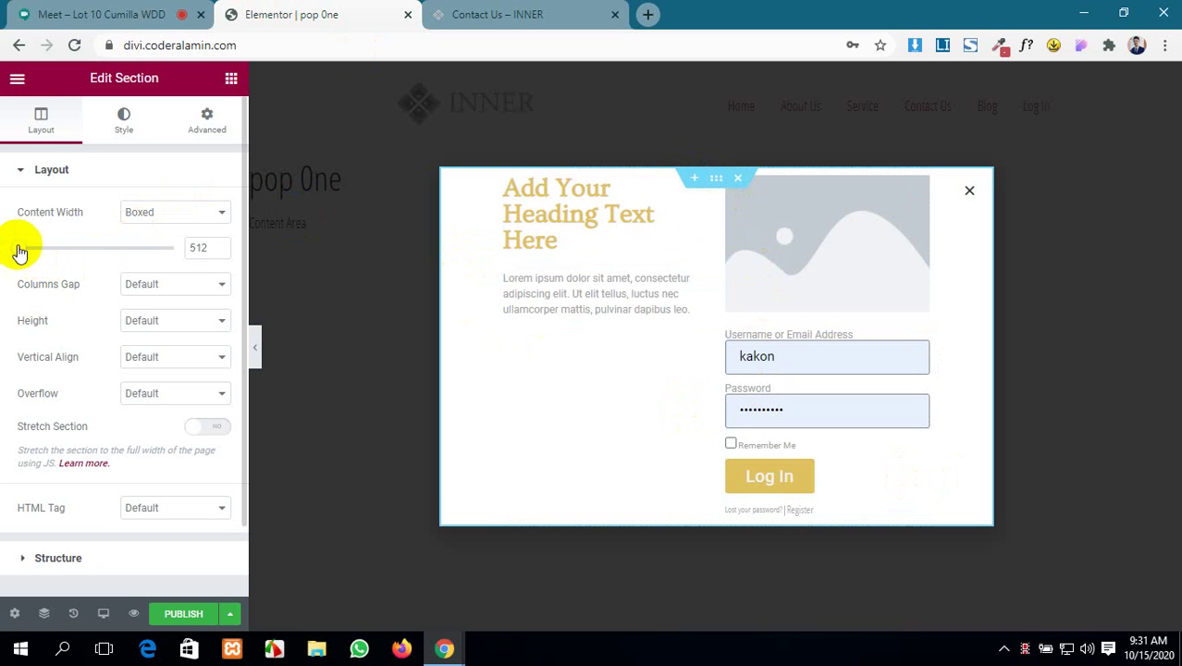
pyautogui.moveTo(26, 252); pyautogui.dragTo(34, 246)
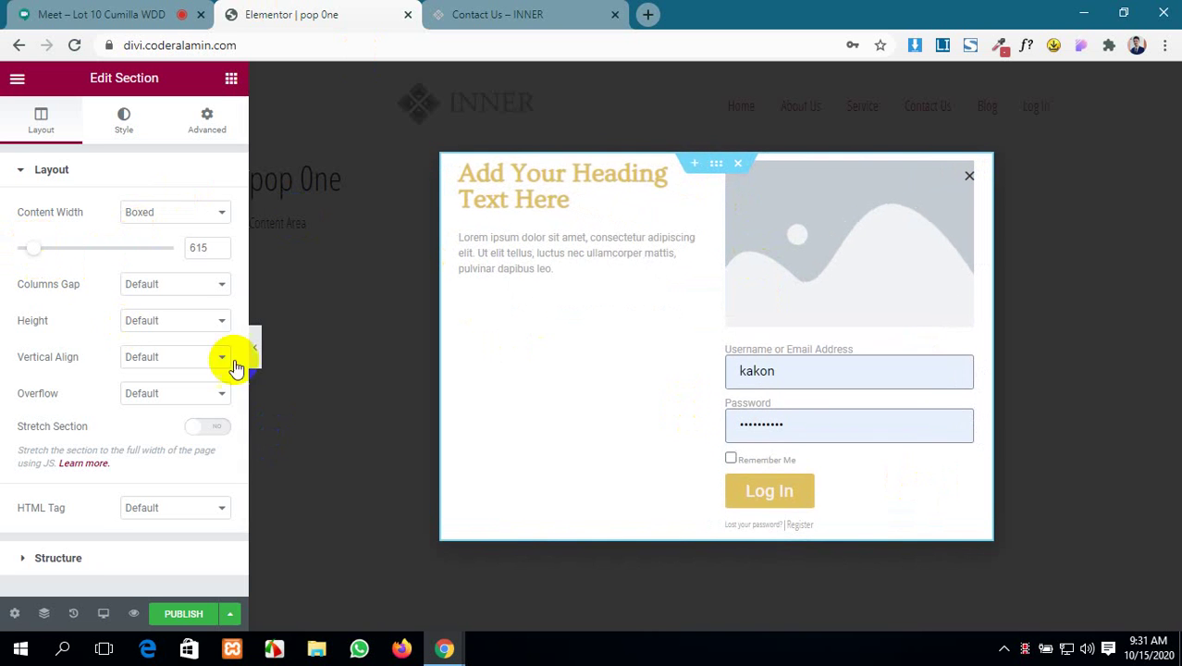
pyautogui.click(192, 288)
pyautogui.click(198, 312)
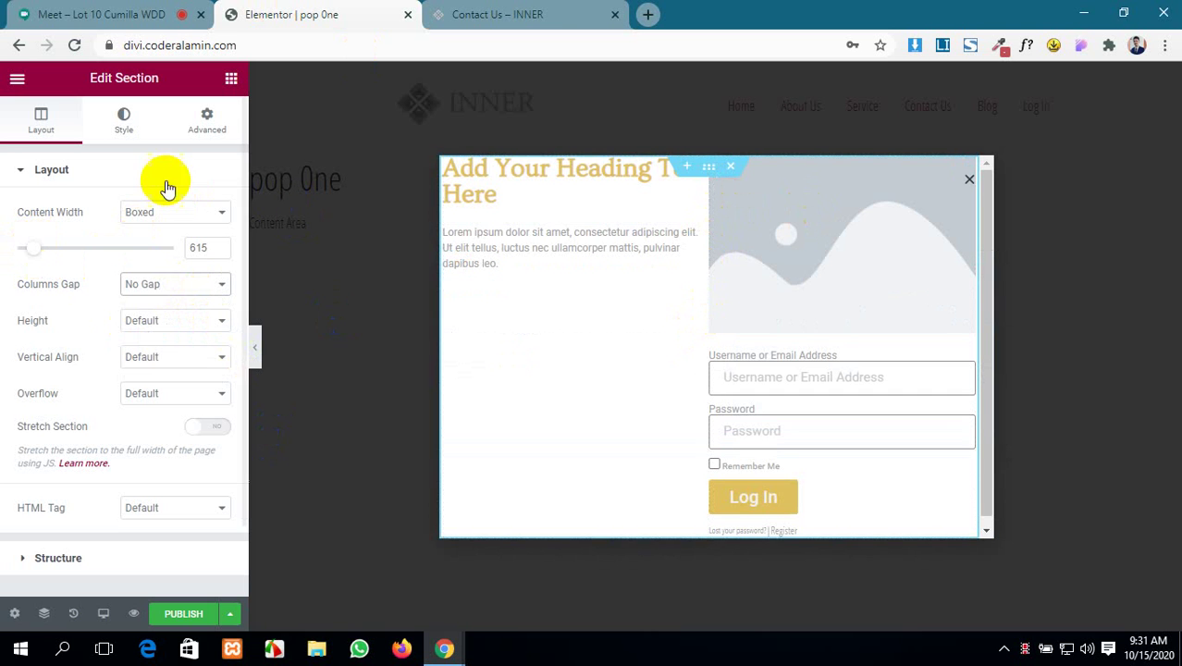
pyautogui.click(169, 302)
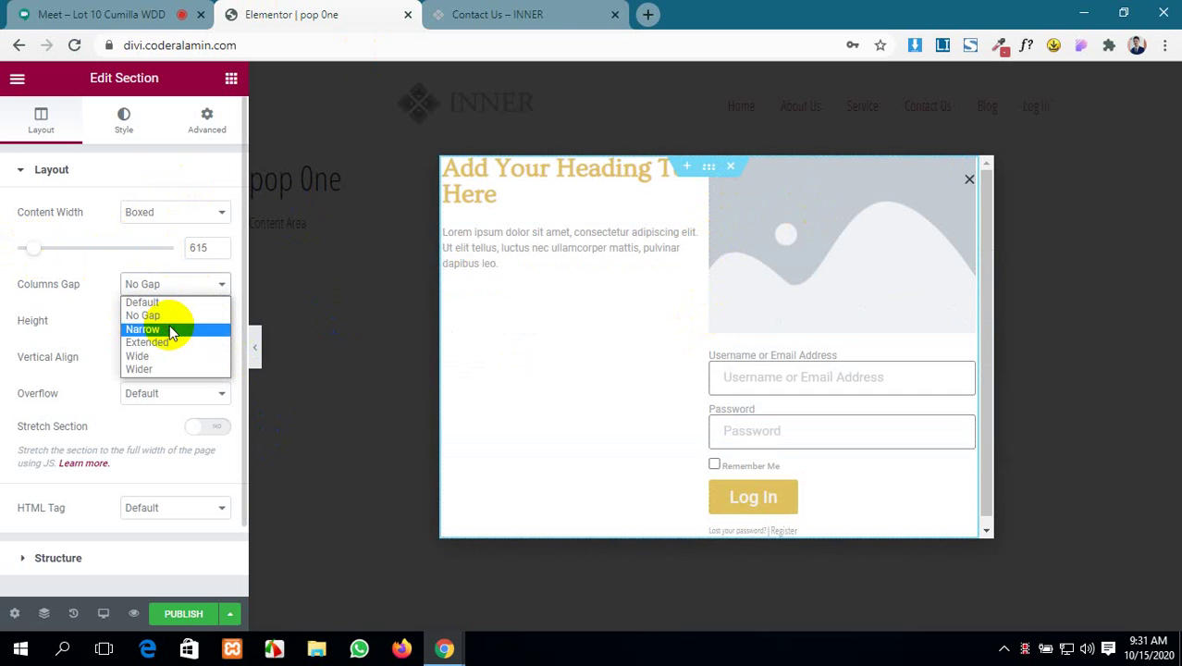
pyautogui.click(169, 330)
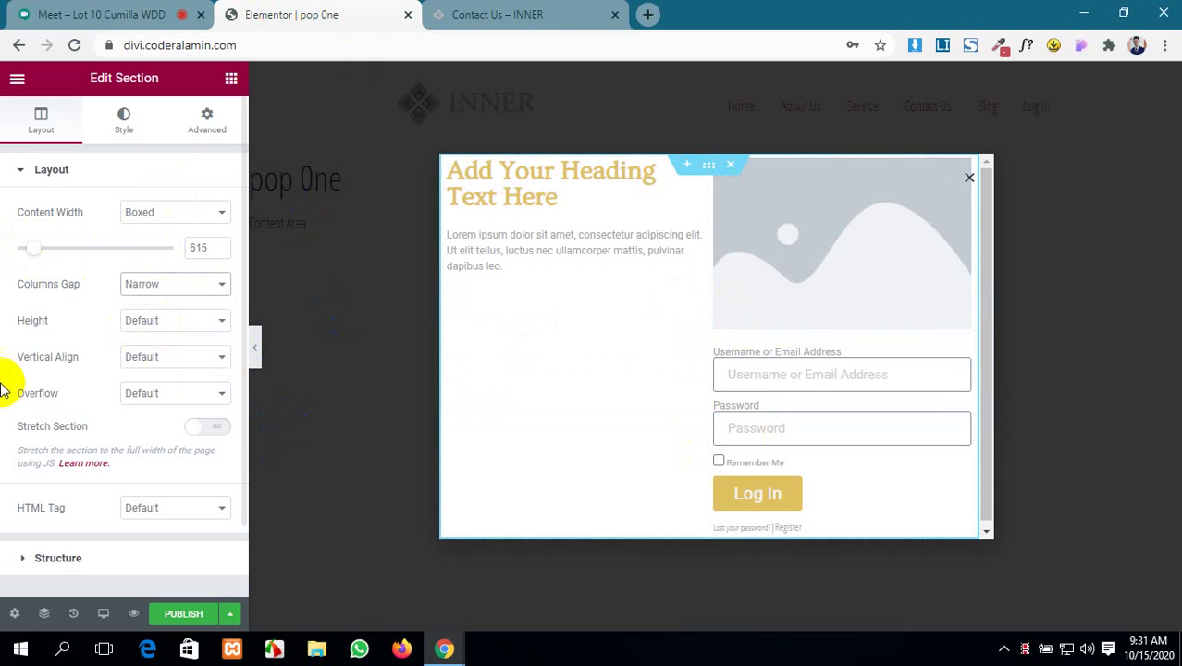
# - Set the section's vertical alignment to Top
pyautogui.scroll(-1, 167, 355)
pyautogui.click(167, 279)
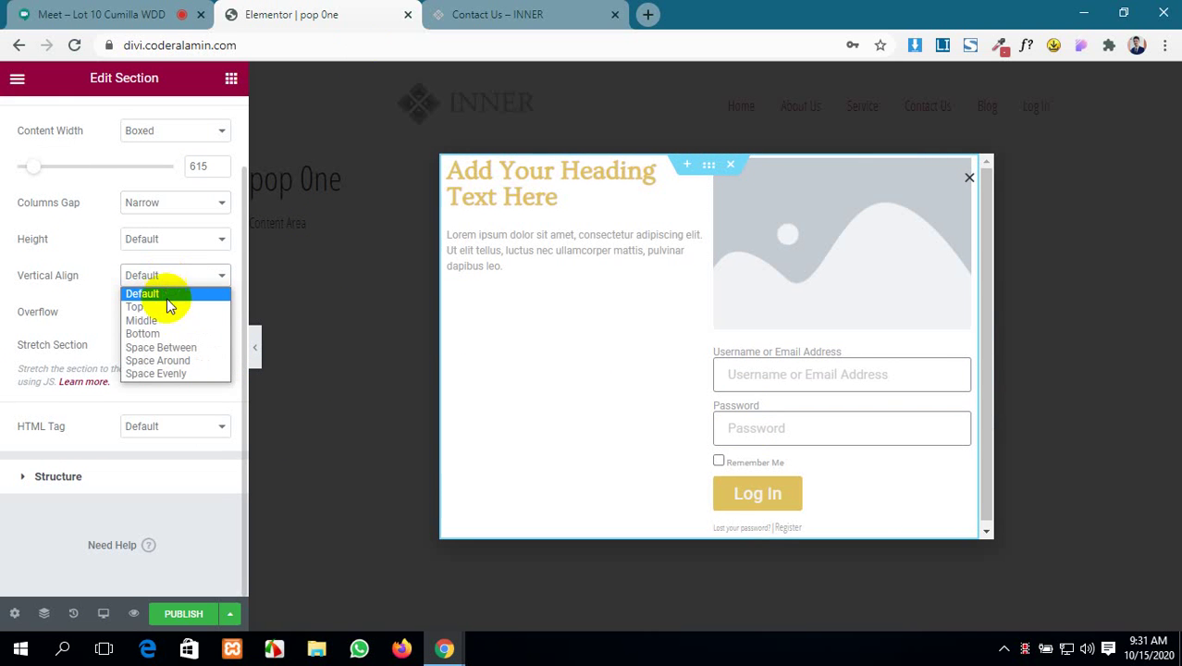
pyautogui.click(167, 308)
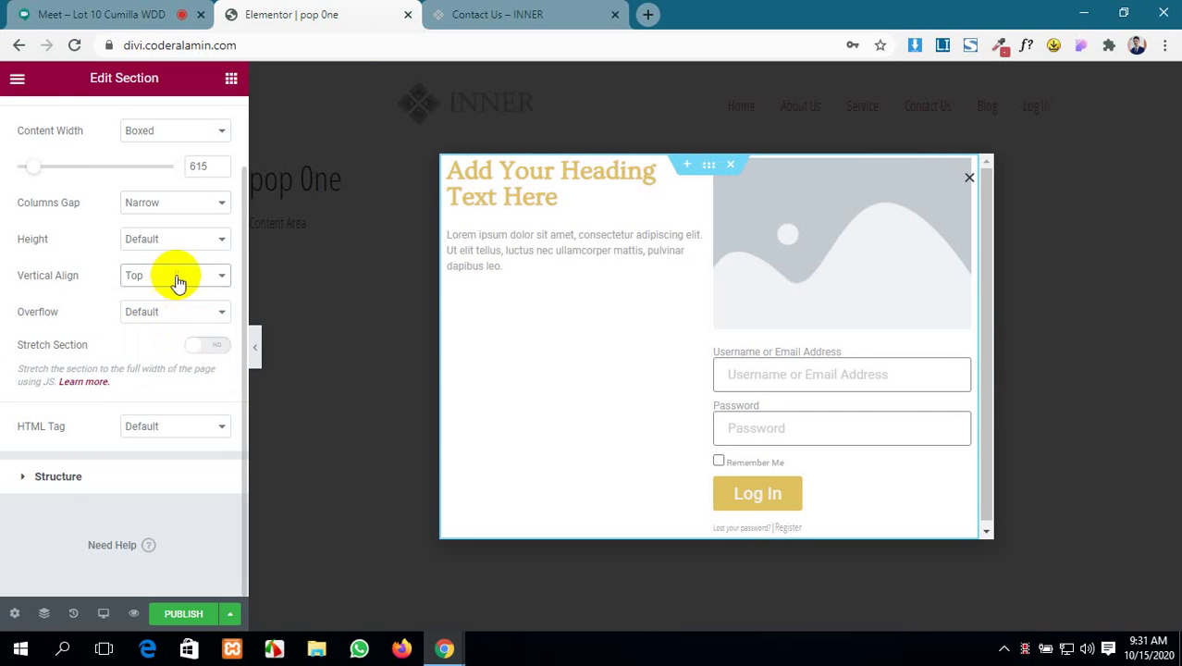
# - Set the section's vertical alignment to Middle, switching back to Top once to compare the two
pyautogui.click(171, 274)
pyautogui.click(181, 320)
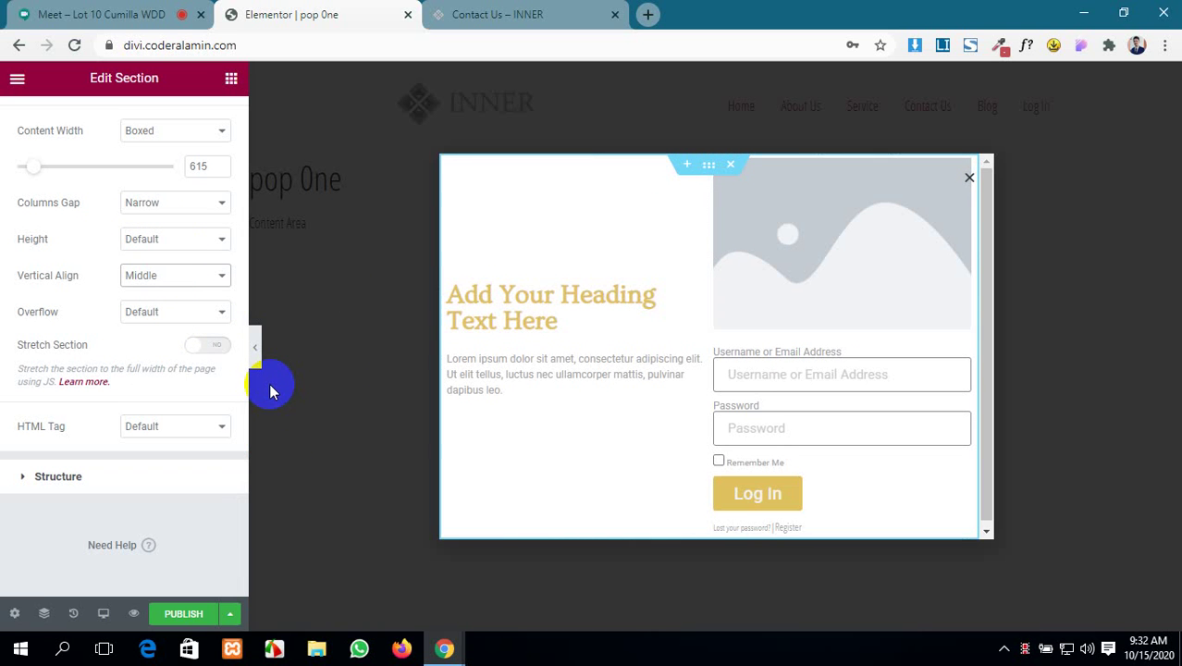
pyautogui.click(159, 279)
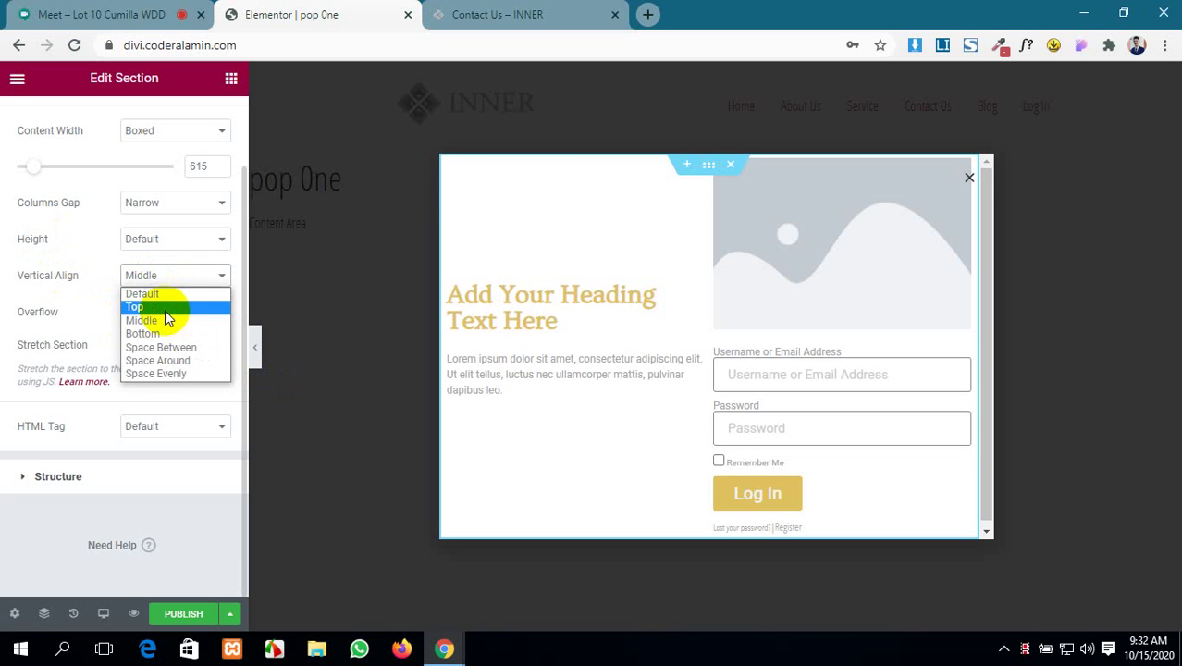
pyautogui.click(165, 310)
pyautogui.click(167, 275)
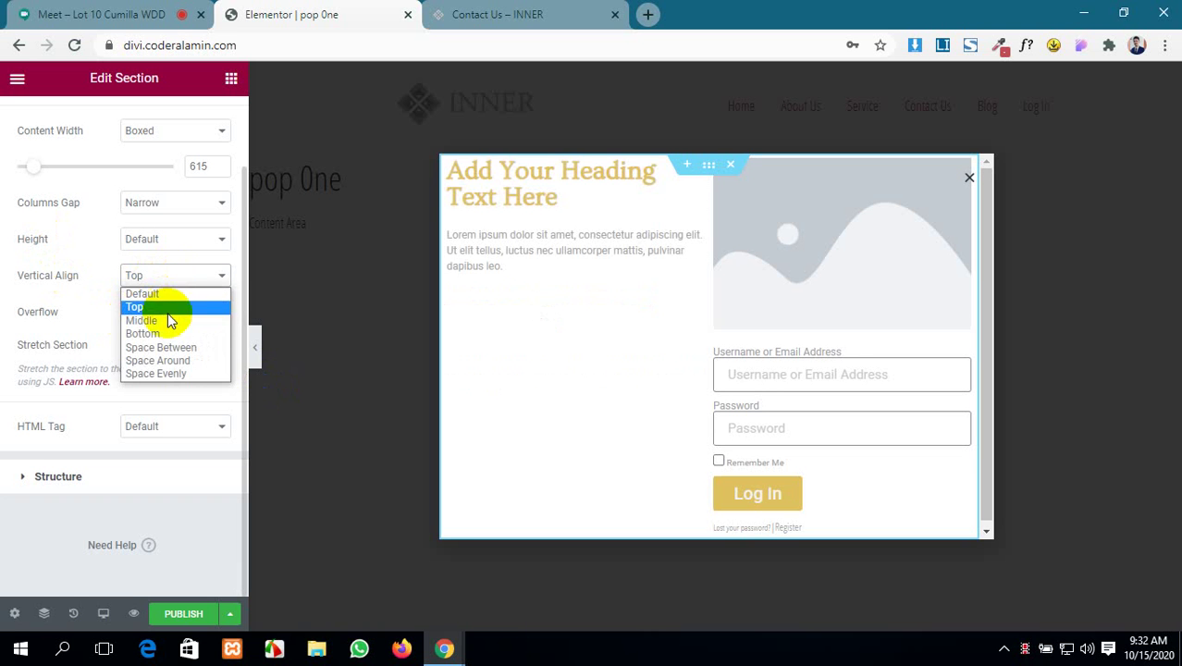
pyautogui.click(168, 319)
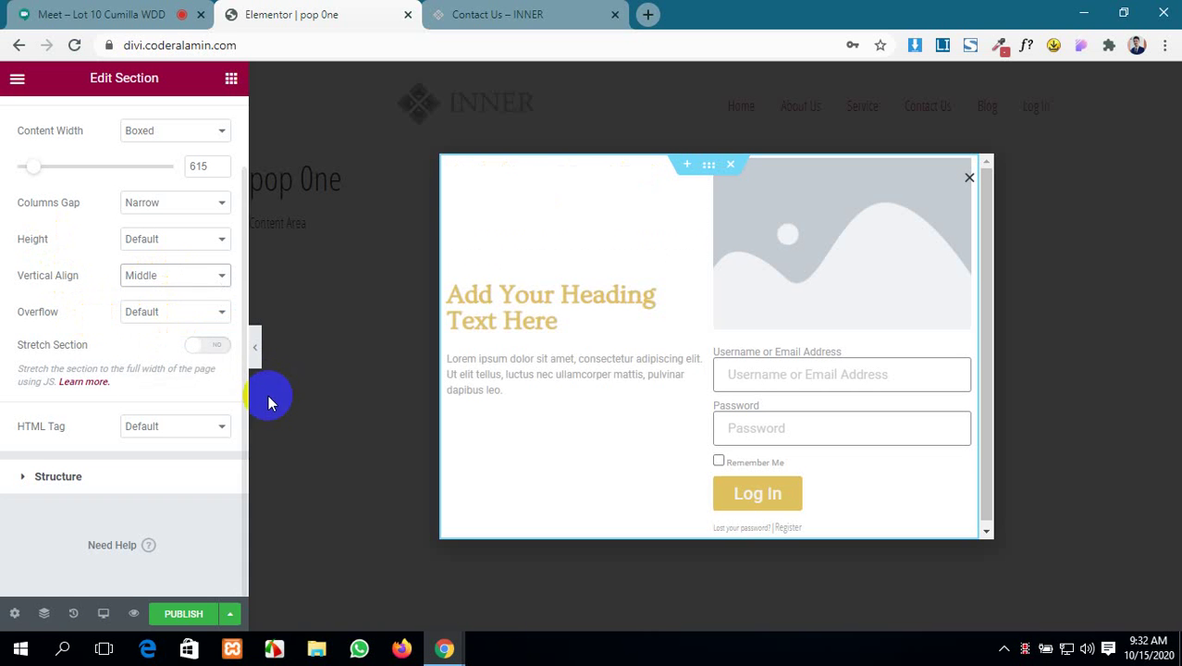
# - Set the section's background type to Classic and browse the media library for a background image
pyautogui.scroll(2, 19, 254)
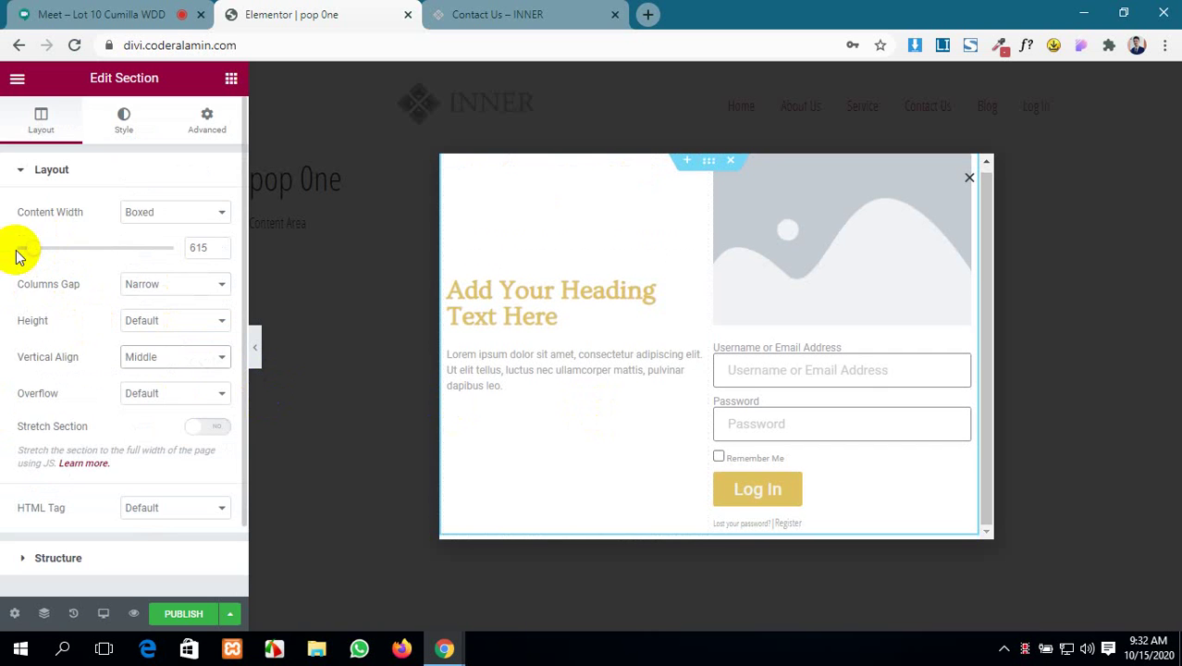
pyautogui.click(126, 116)
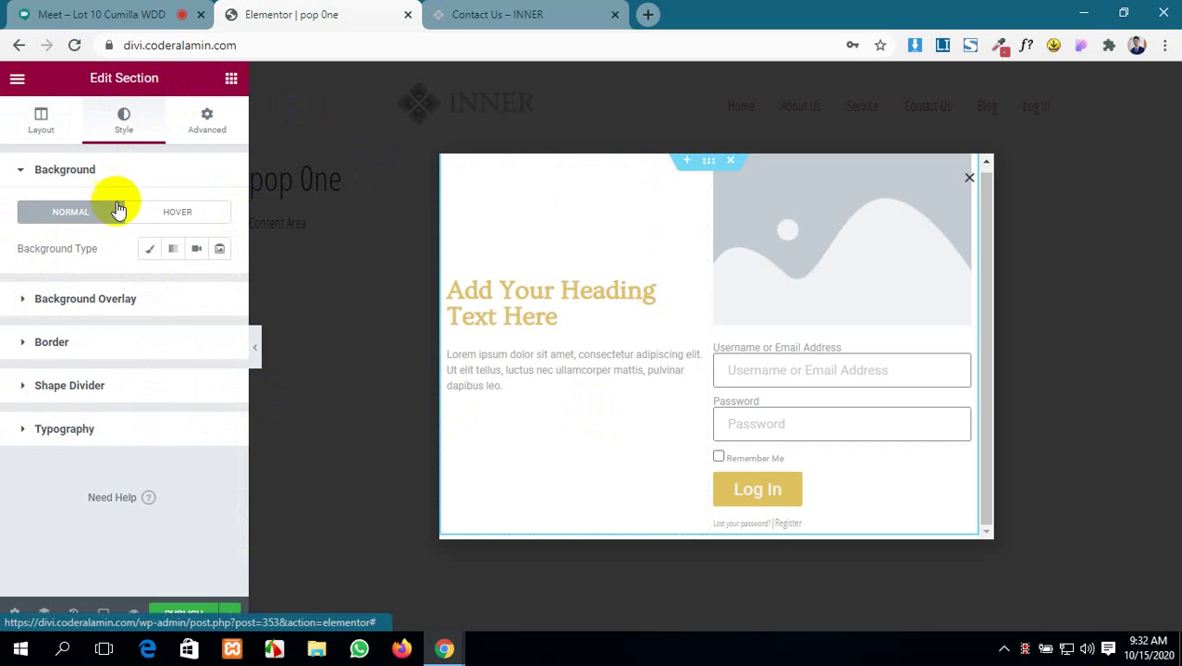
pyautogui.click(155, 252)
pyautogui.click(125, 396)
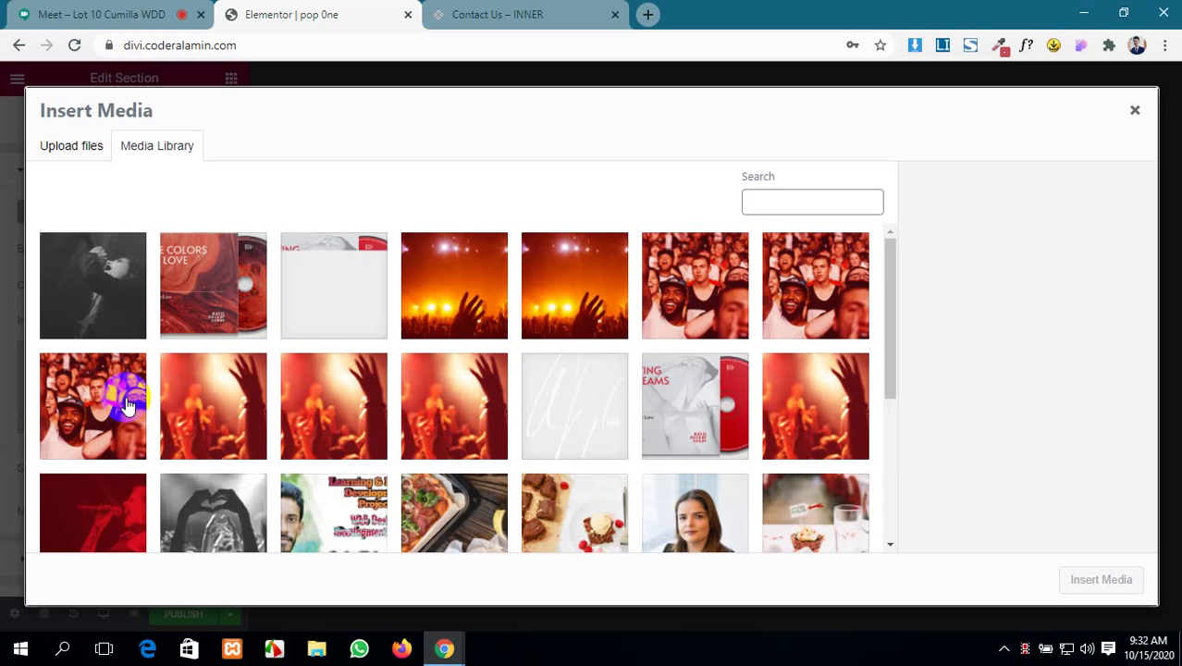
pyautogui.scroll(-3, 213, 347)
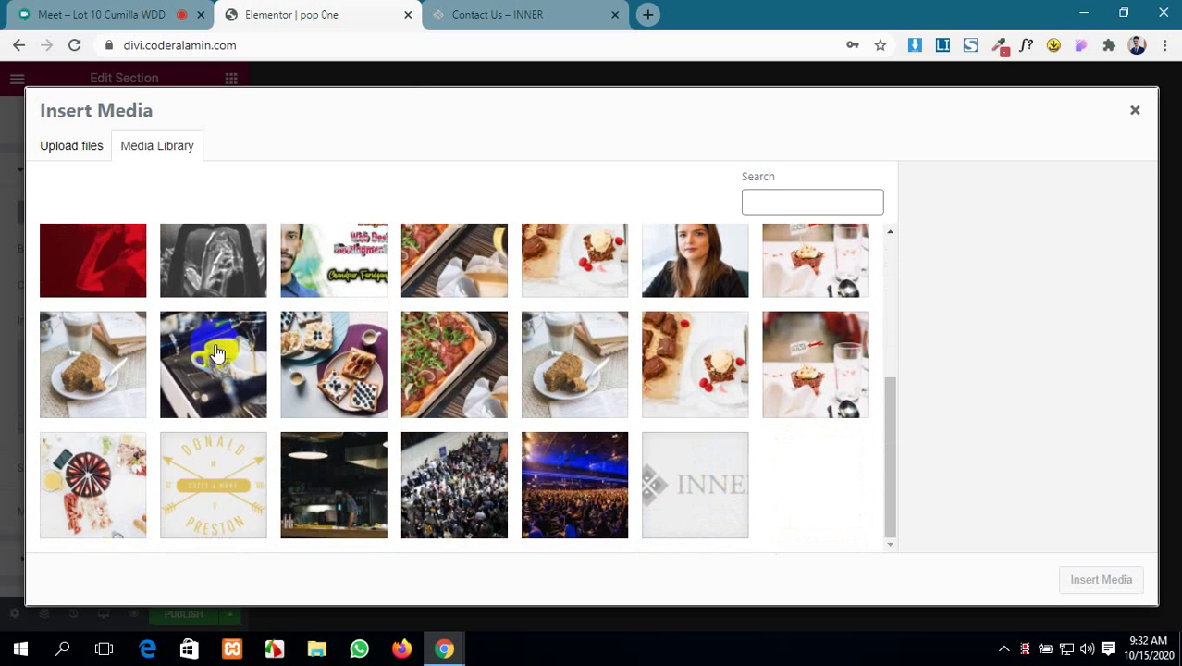
# - Upload asset 5.jpeg from the Downloads folder and insert it as the section's background image
pyautogui.click(74, 146)
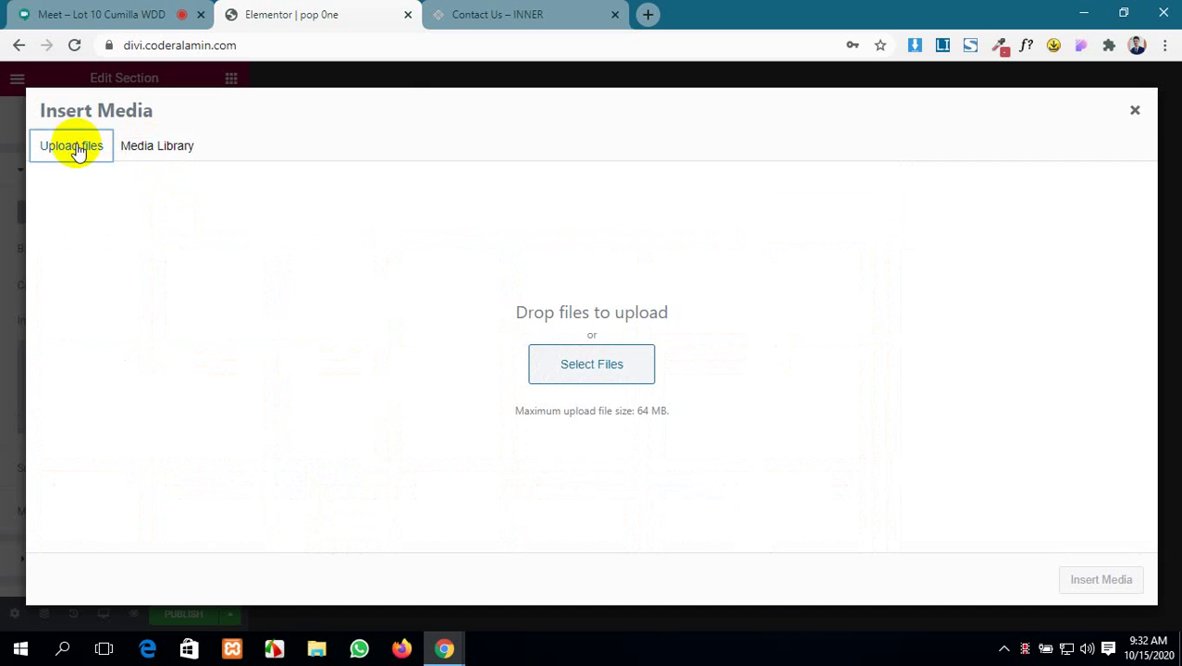
pyautogui.click(564, 358)
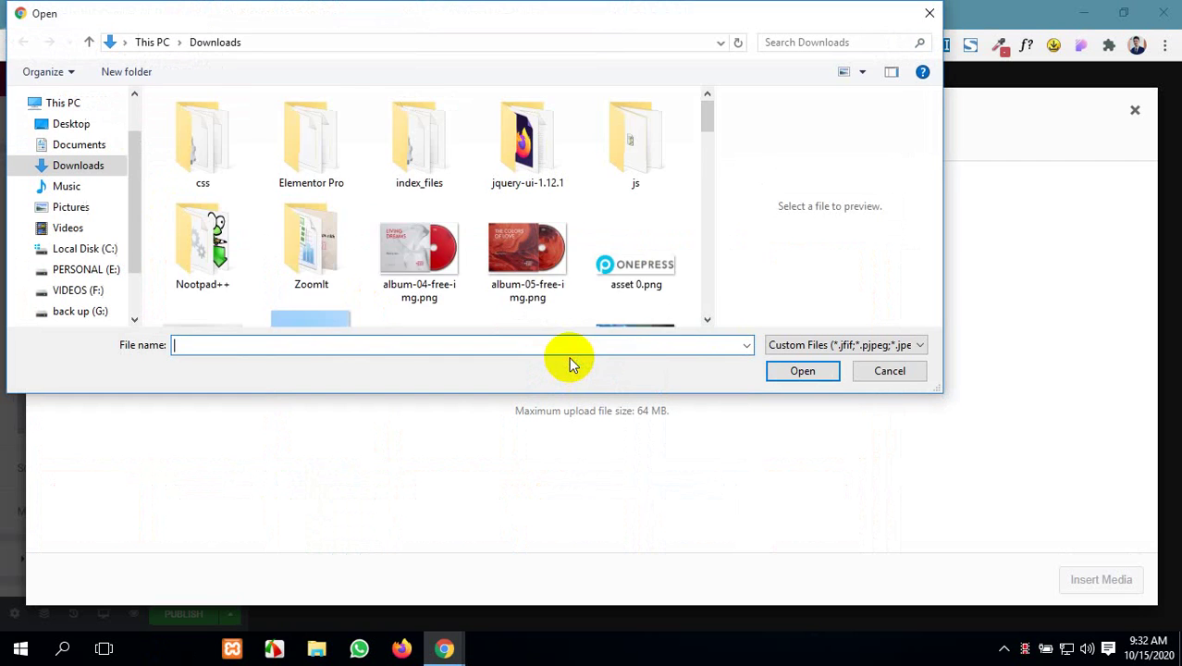
pyautogui.scroll(-2, 456, 211)
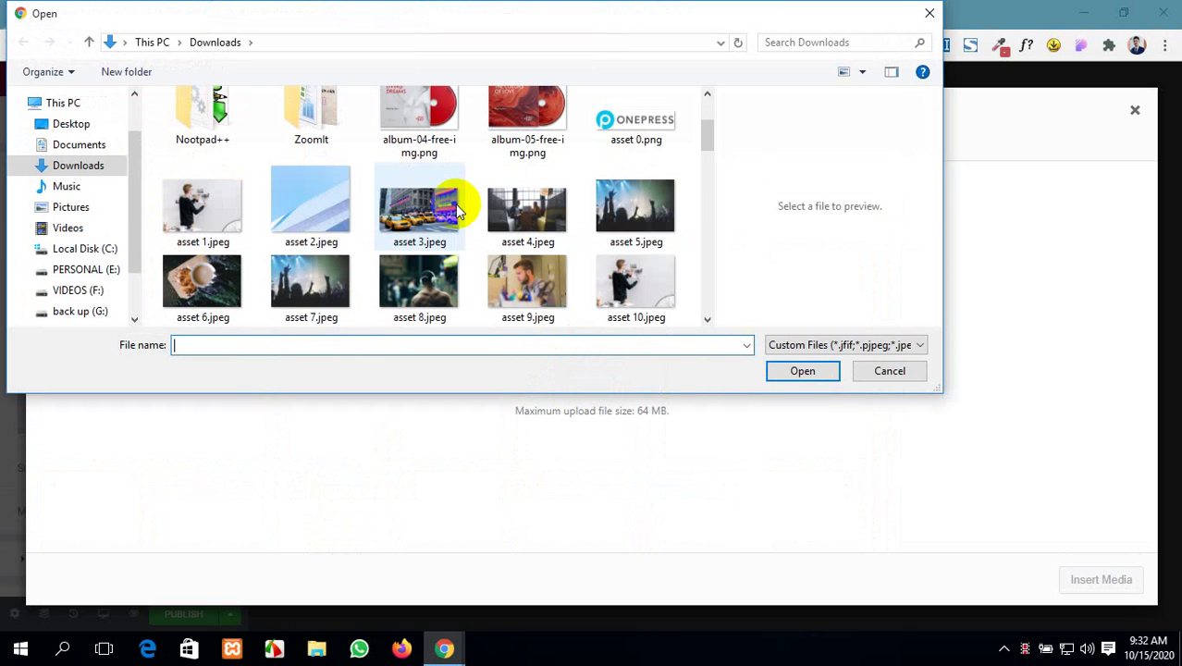
pyautogui.scroll(-5, 456, 211)
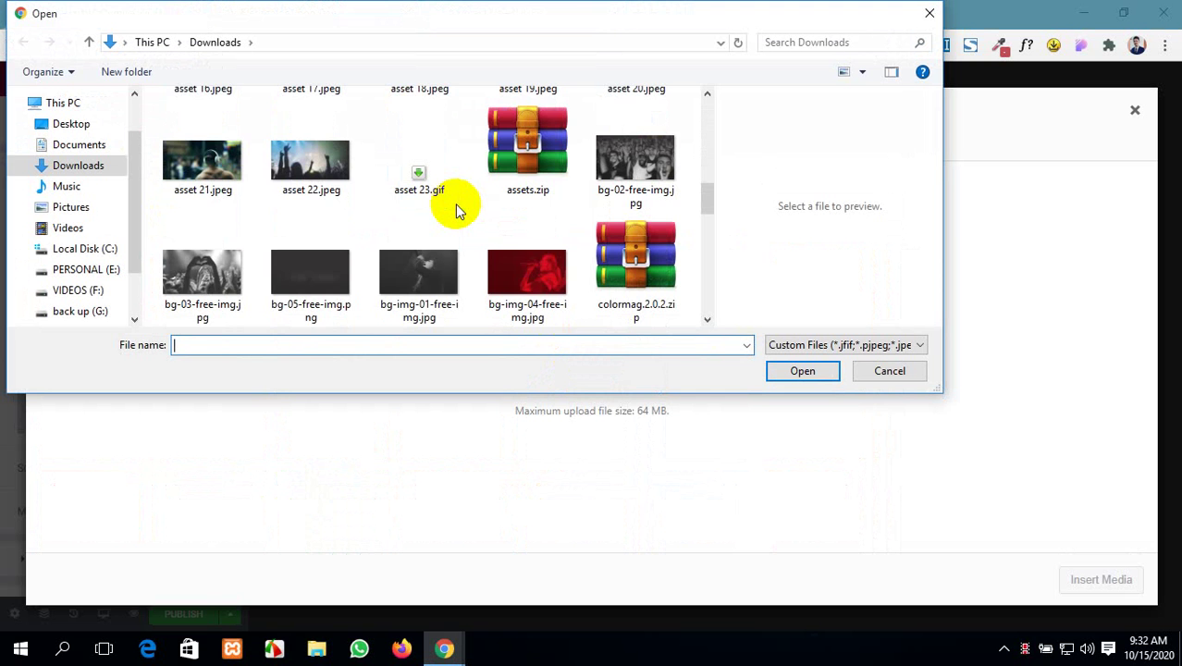
pyautogui.scroll(-5, 456, 210)
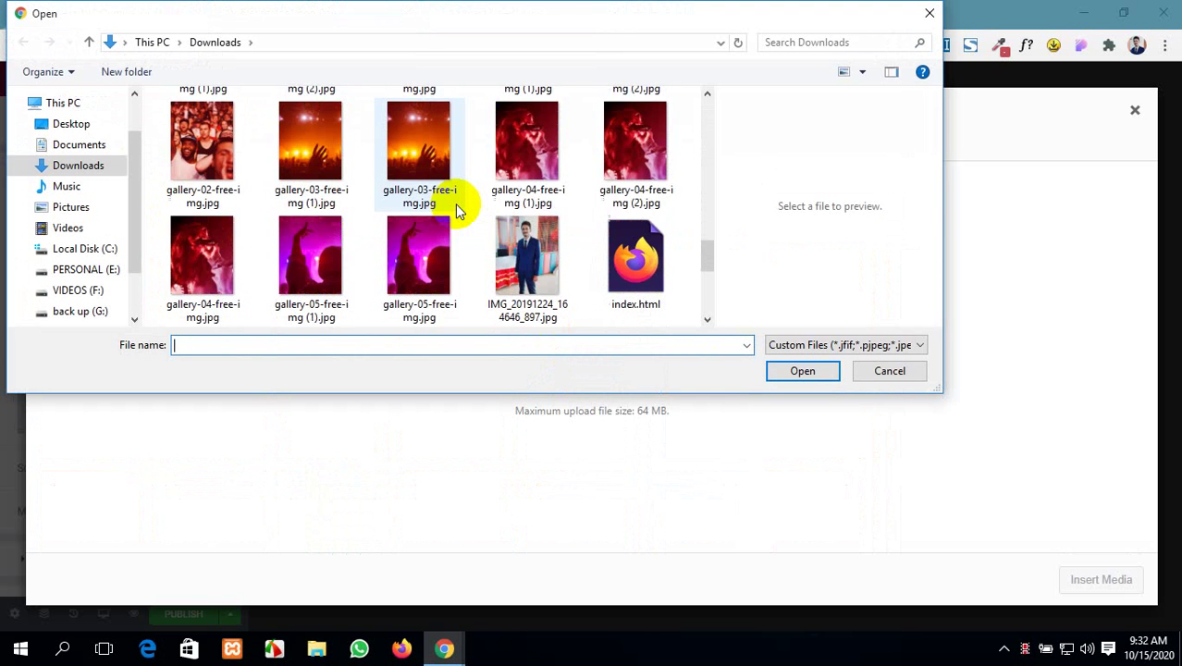
pyautogui.scroll(-2, 455, 204)
pyautogui.scroll(10, 455, 204)
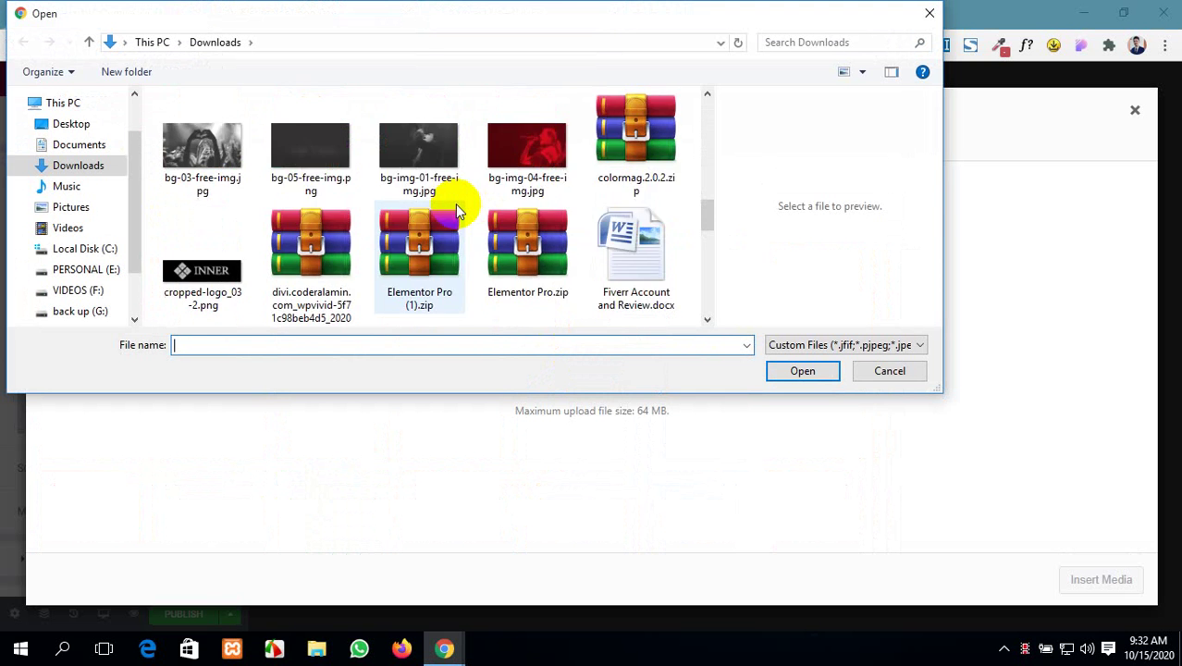
pyautogui.scroll(3, 455, 203)
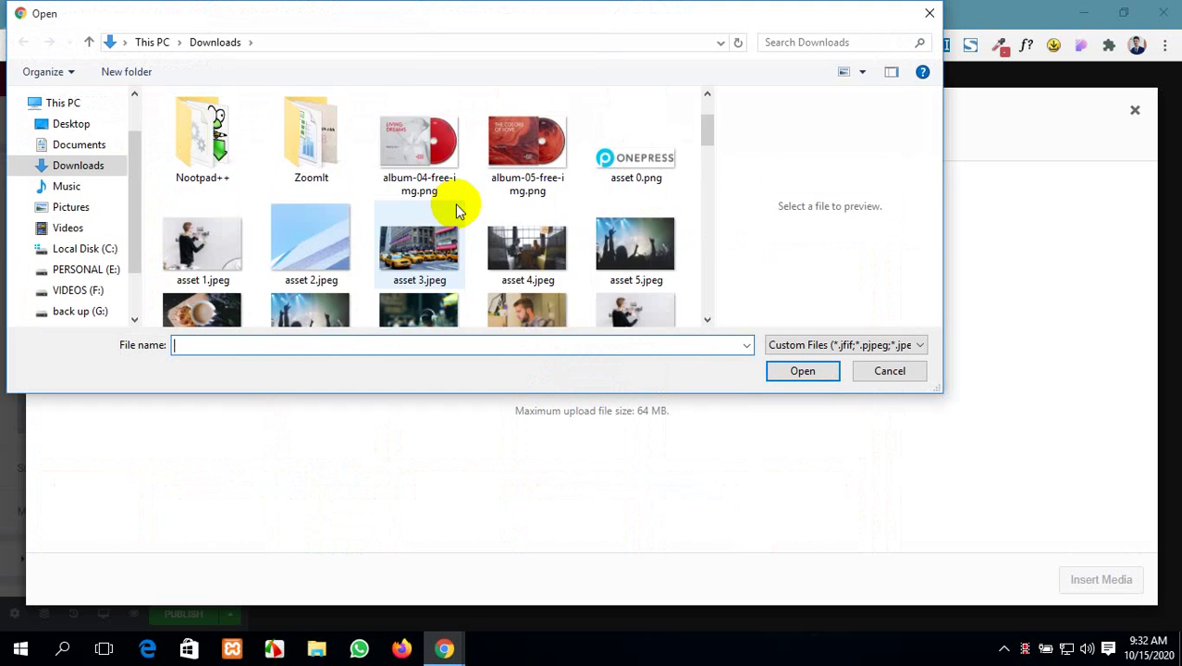
pyautogui.scroll(2, 456, 211)
pyautogui.scroll(-1, 456, 211)
pyautogui.scroll(-1, 456, 211)
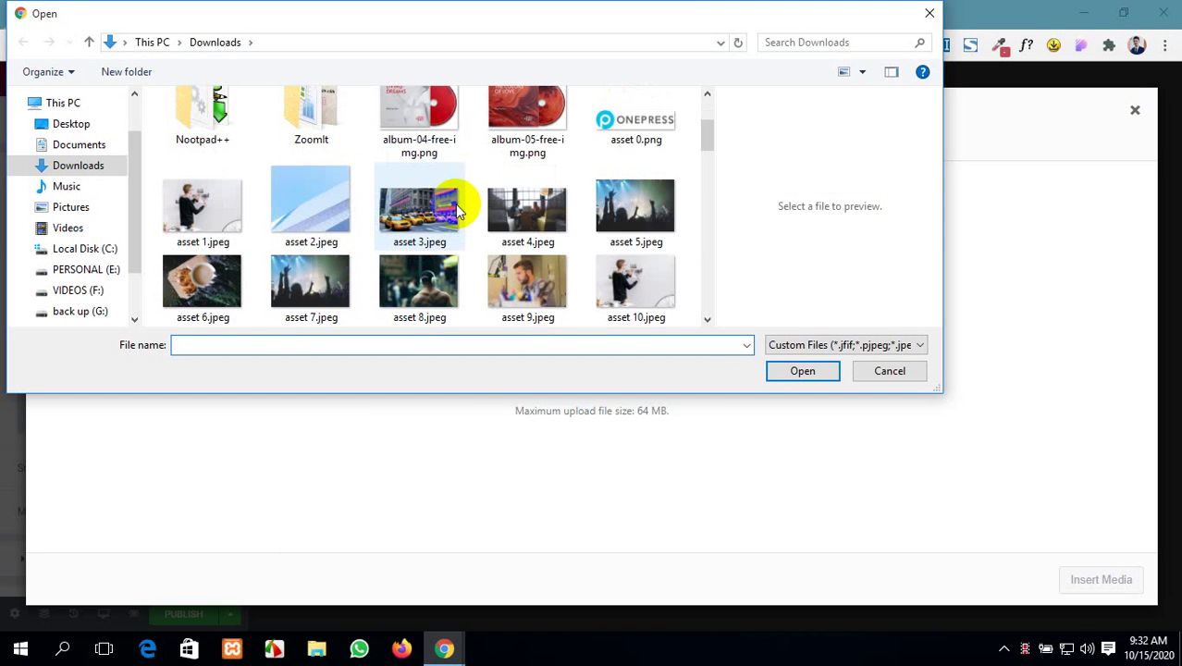
pyautogui.click(652, 226)
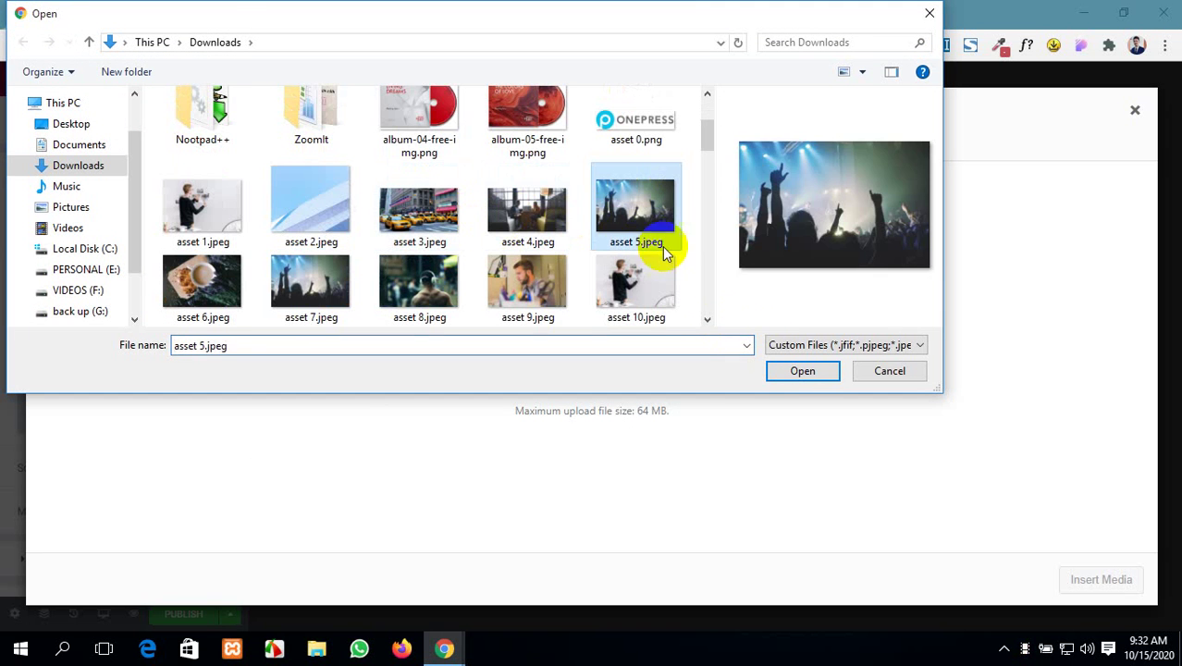
pyautogui.click(801, 371)
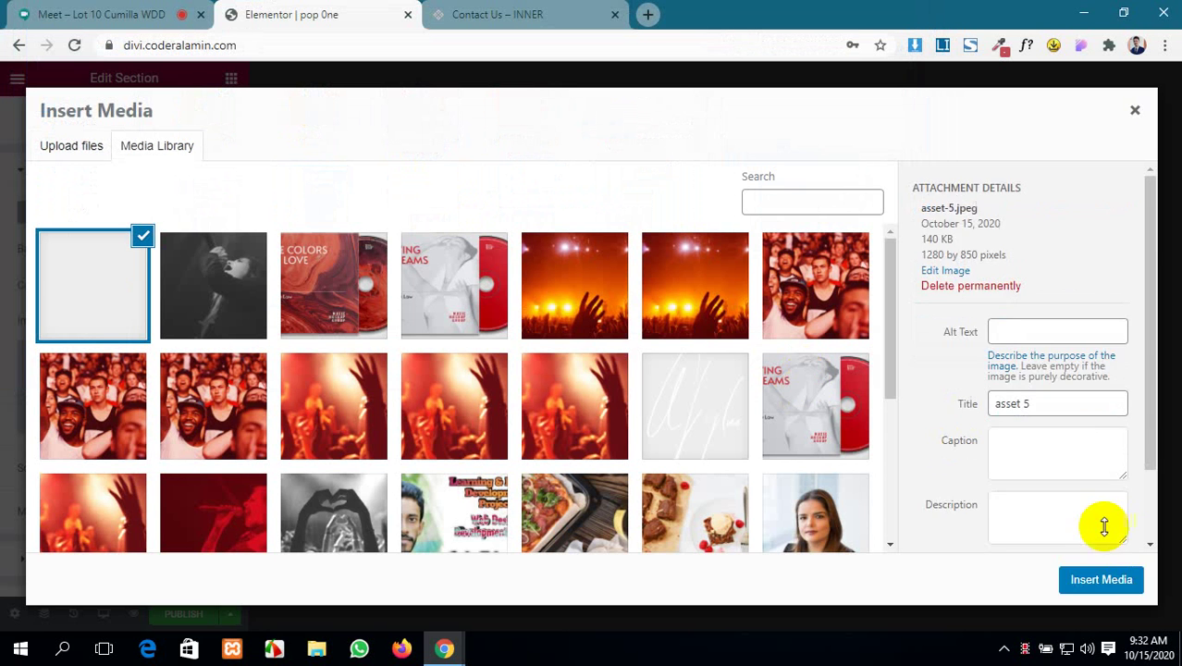
pyautogui.click(1101, 578)
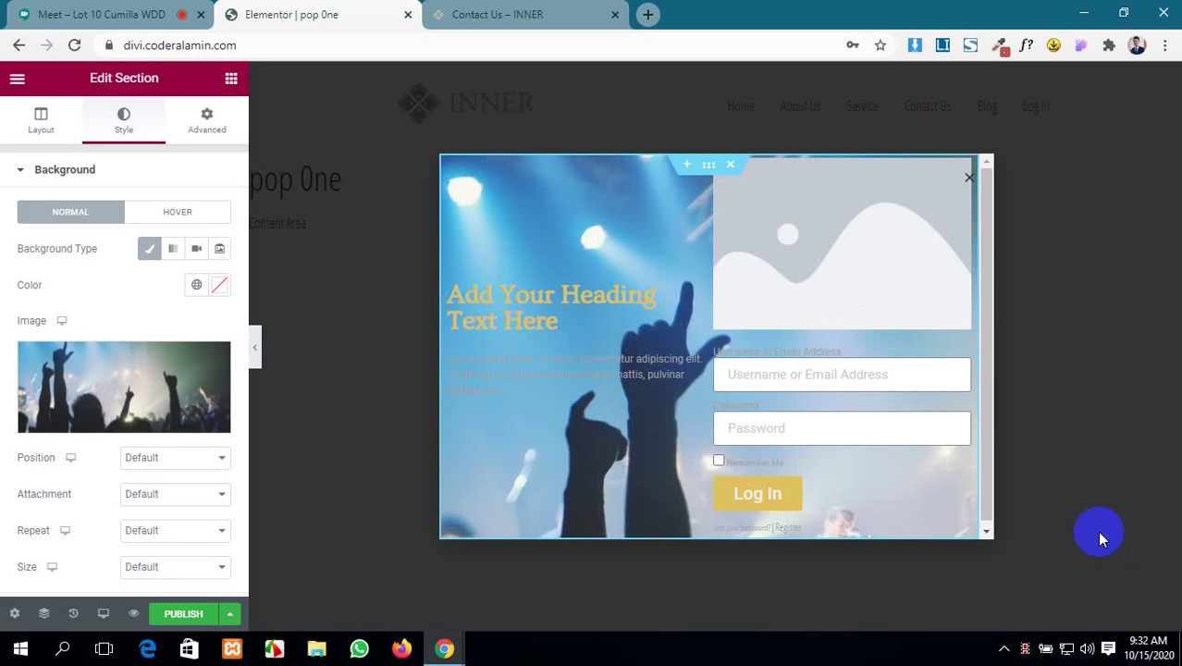
# - Set the background image's position to Center Center, its repeat to No-repeat and its size to Cover
pyautogui.scroll(-2, 158, 404)
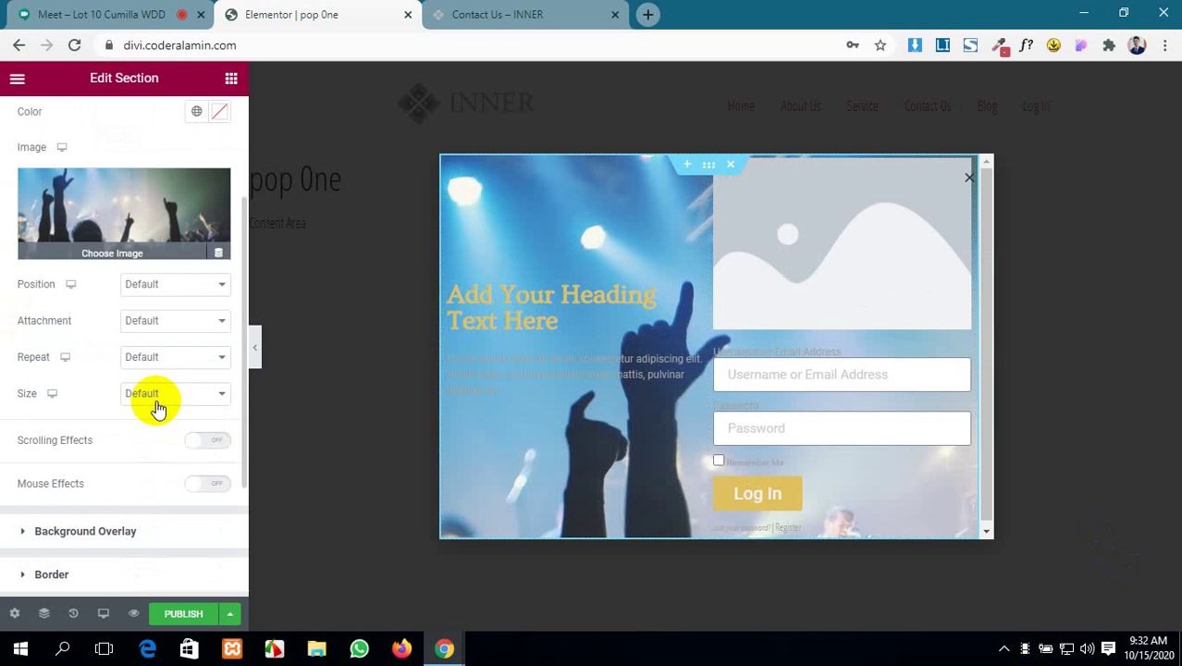
pyautogui.click(205, 290)
pyautogui.click(198, 313)
pyautogui.click(200, 320)
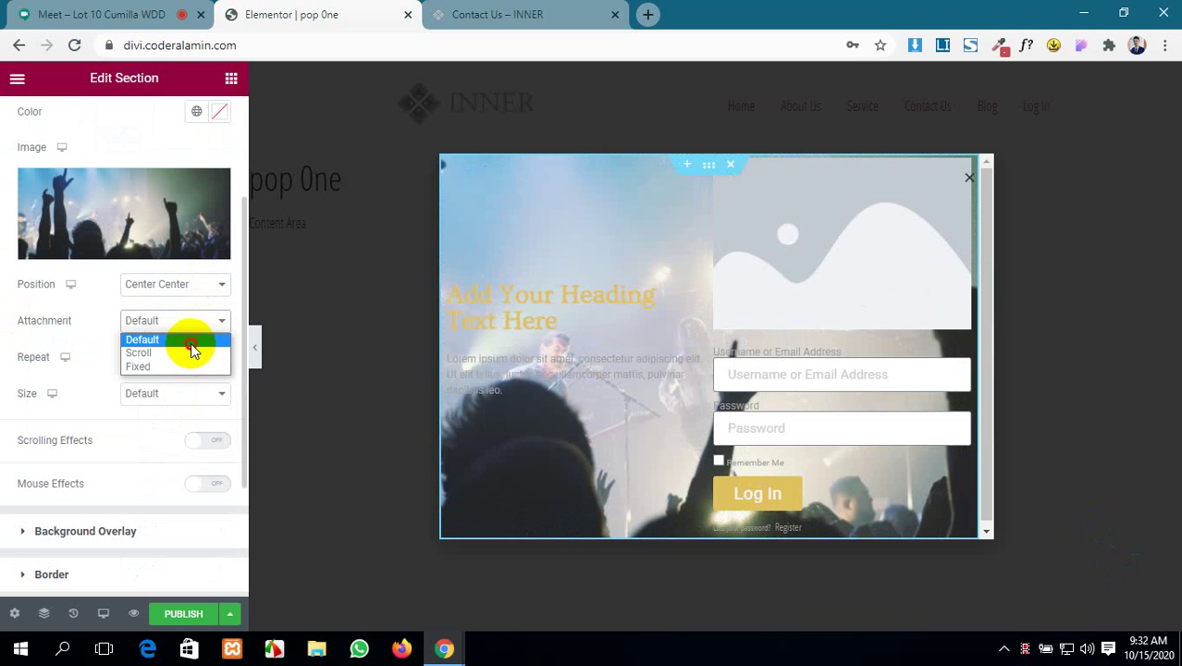
pyautogui.click(190, 340)
pyautogui.click(168, 356)
pyautogui.click(187, 389)
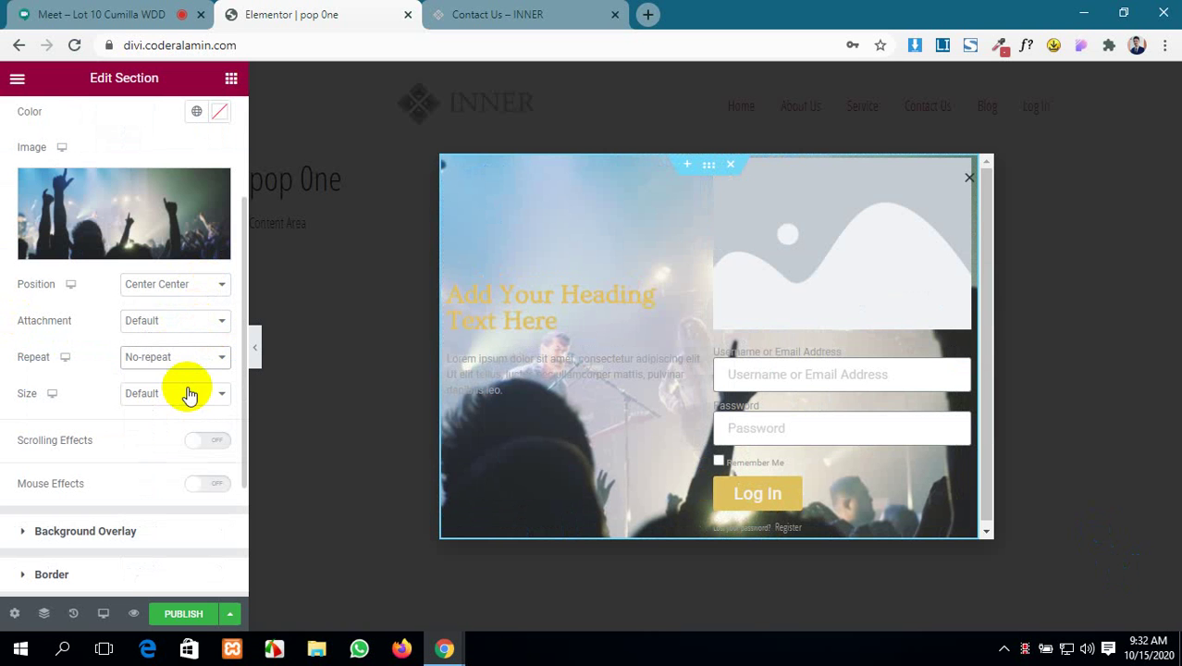
pyautogui.click(189, 396)
pyautogui.click(178, 439)
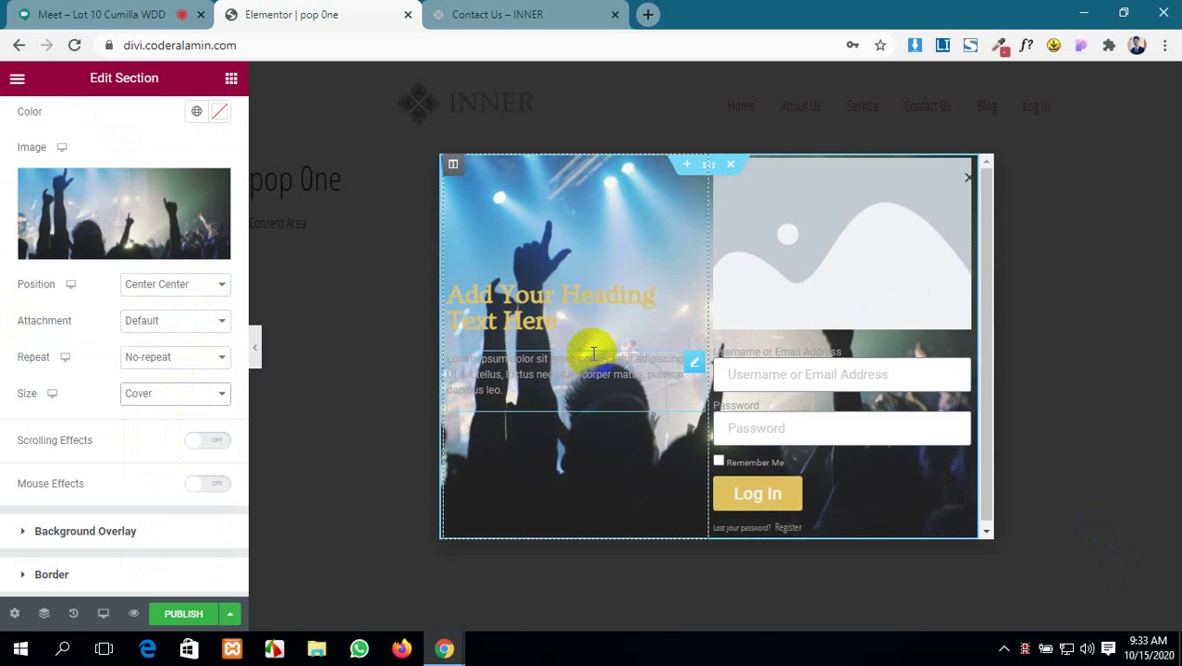
# - Set the section's padding to 20 px on all four sides
pyautogui.click(383, 328)
pyautogui.click(697, 170)
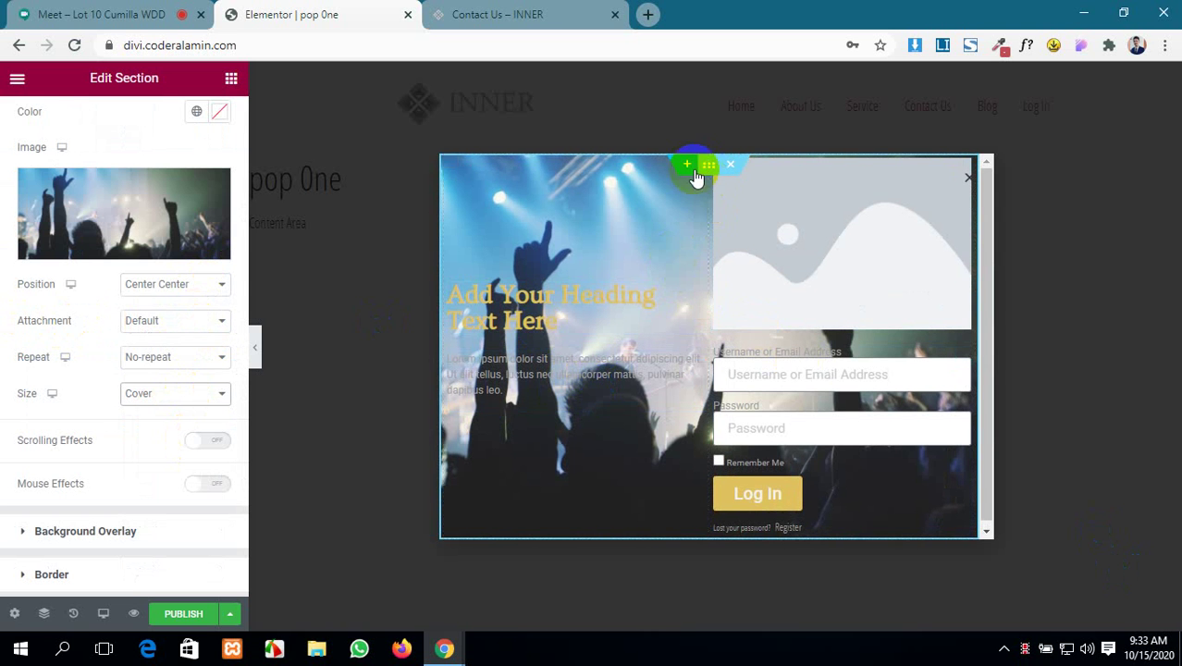
pyautogui.click(703, 170)
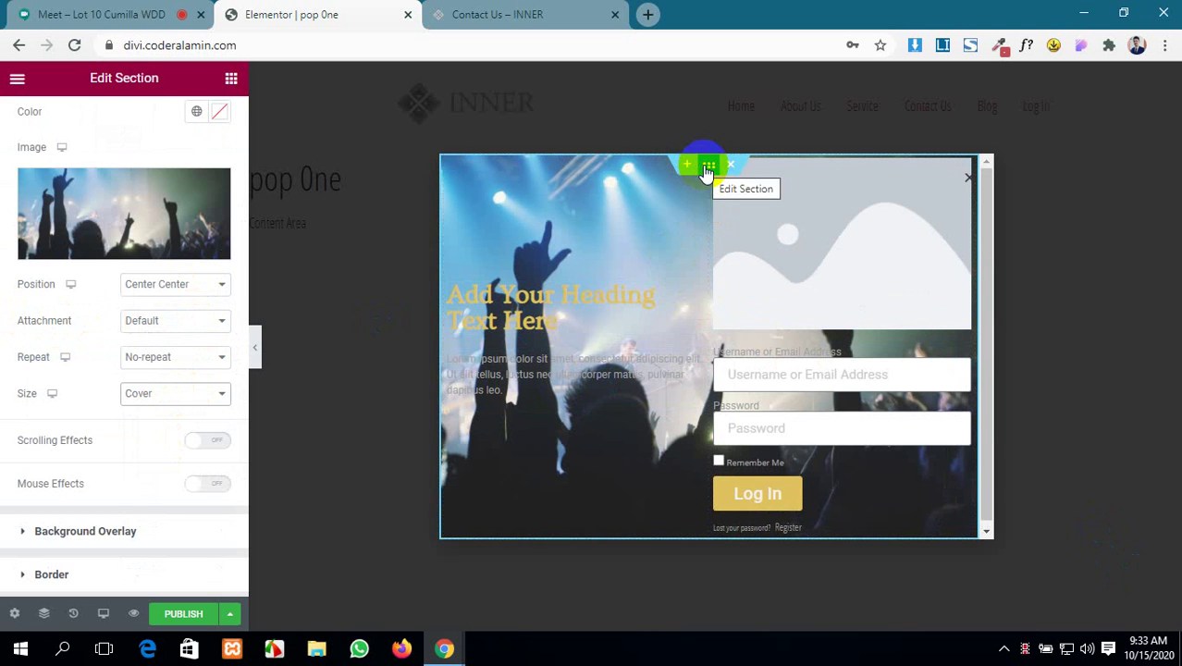
pyautogui.scroll(3, 154, 180)
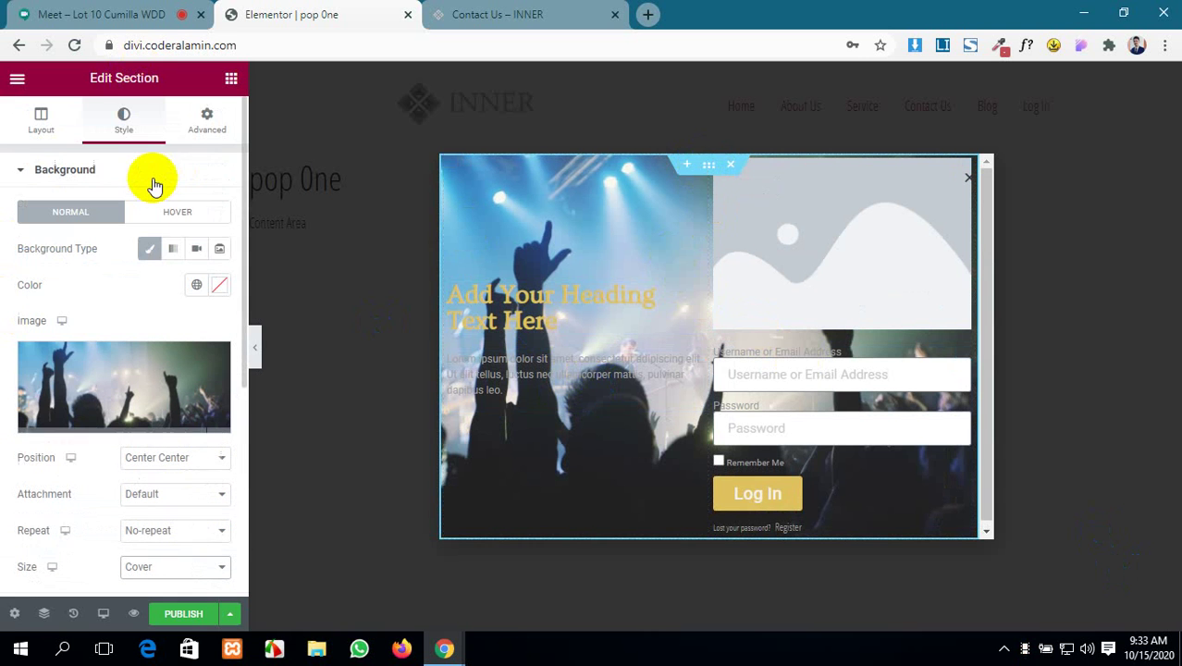
pyautogui.click(199, 120)
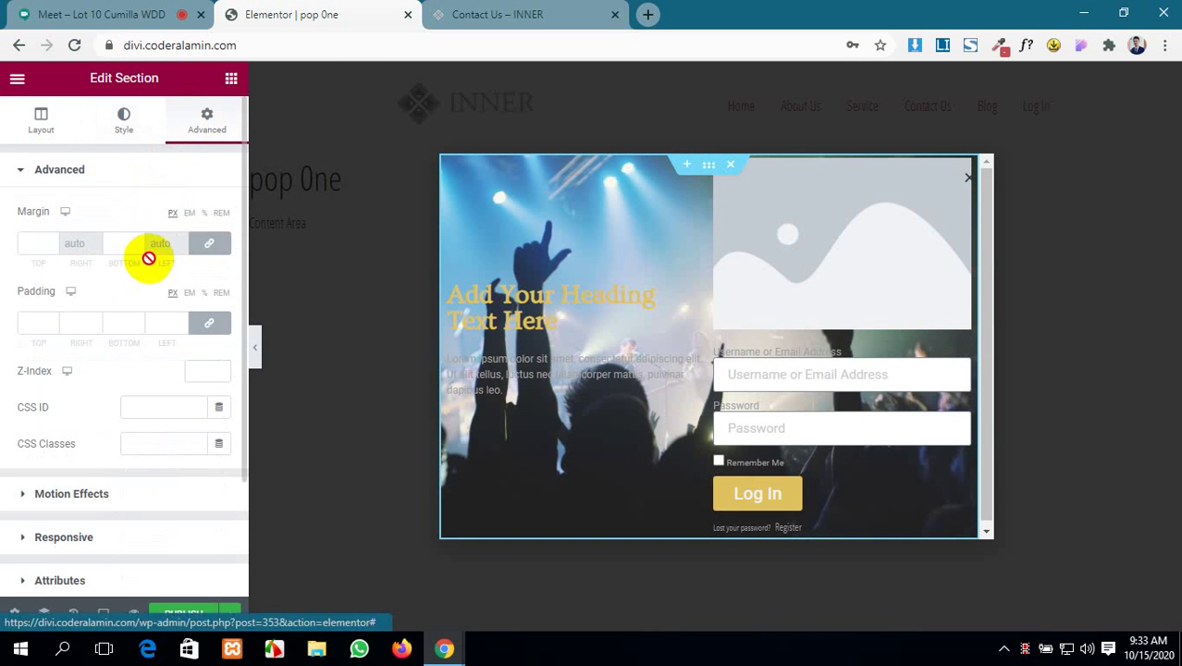
pyautogui.click(35, 321)
pyautogui.write('20')
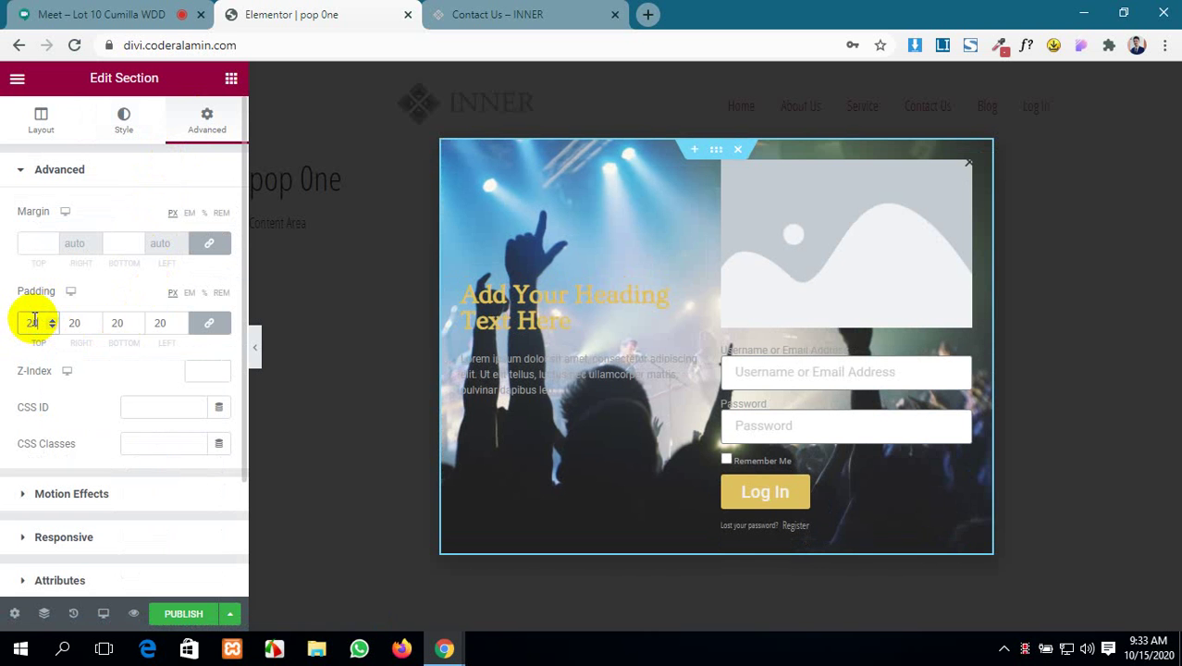
# - View the popup's publish settings, close them without saving, and return to the section
pyautogui.click(181, 613)
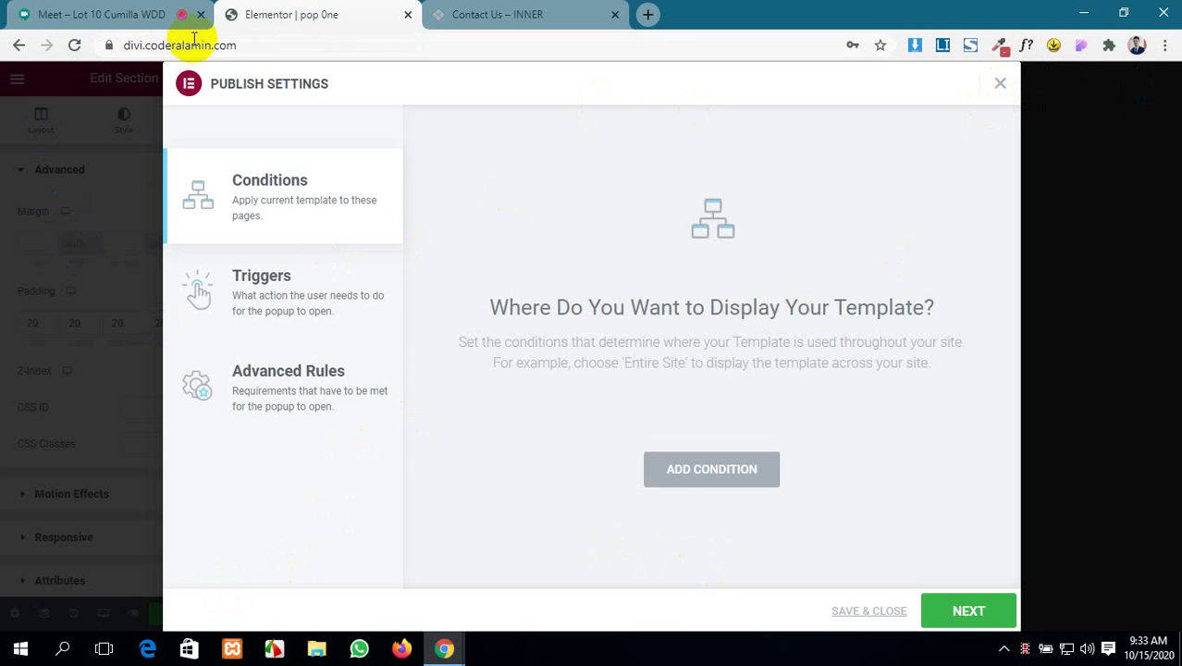
pyautogui.click(1000, 85)
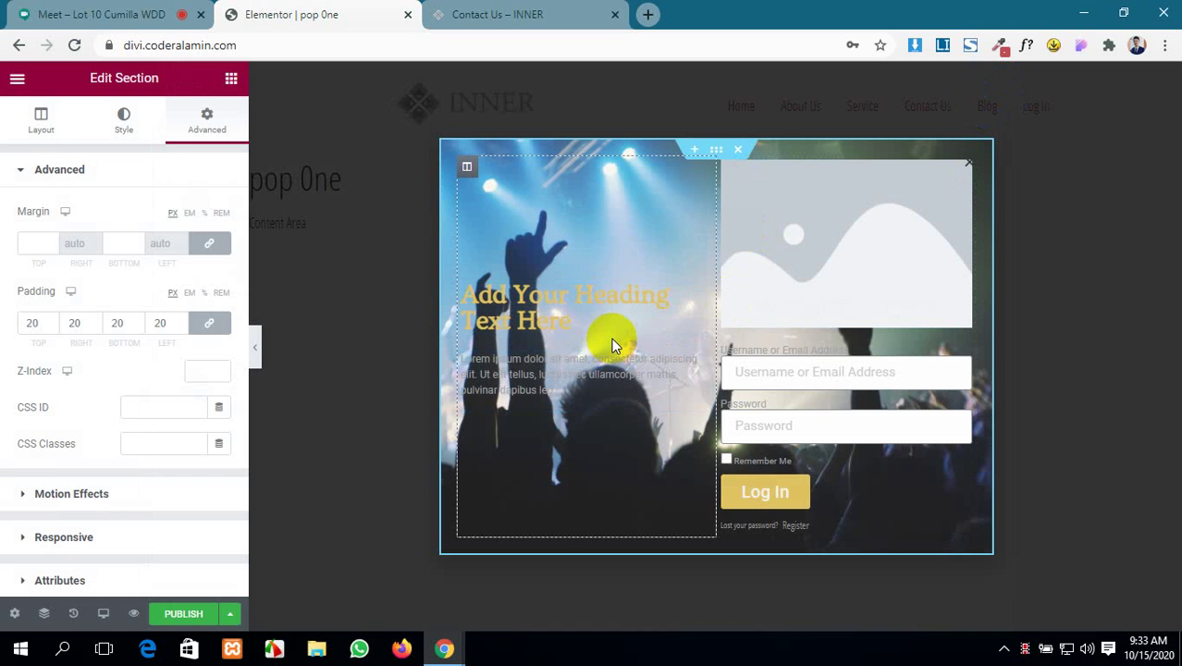
pyautogui.click(718, 153)
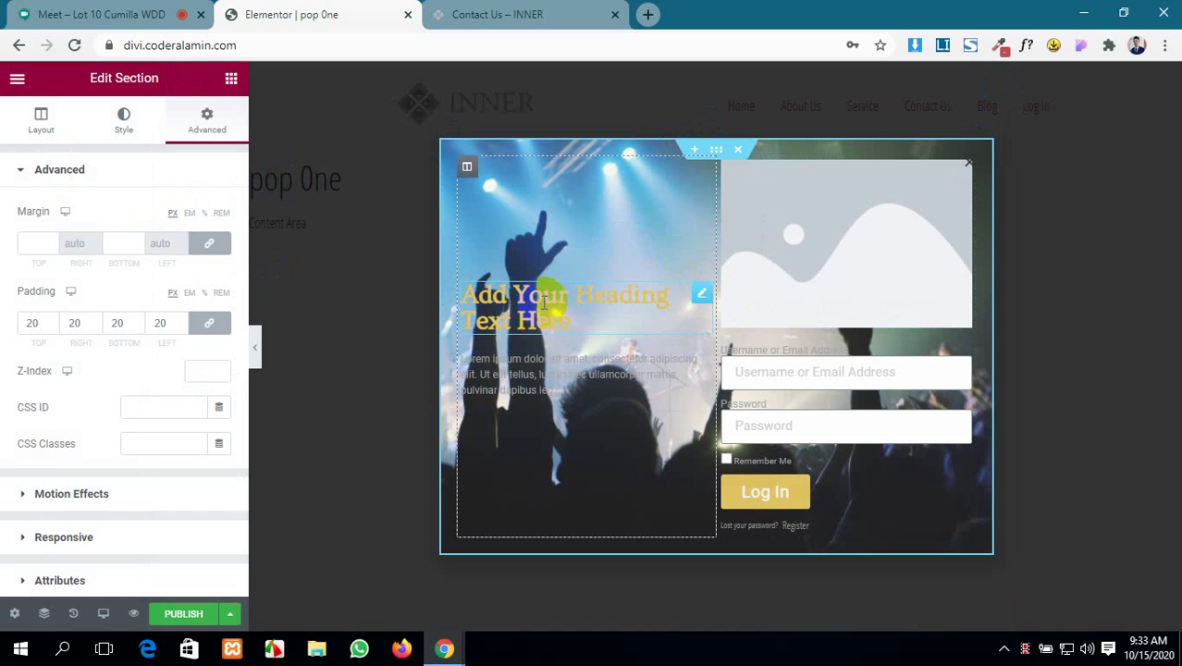
# - Replace the title of the heading in the first column with "Please Log in with site"
pyautogui.click(696, 296)
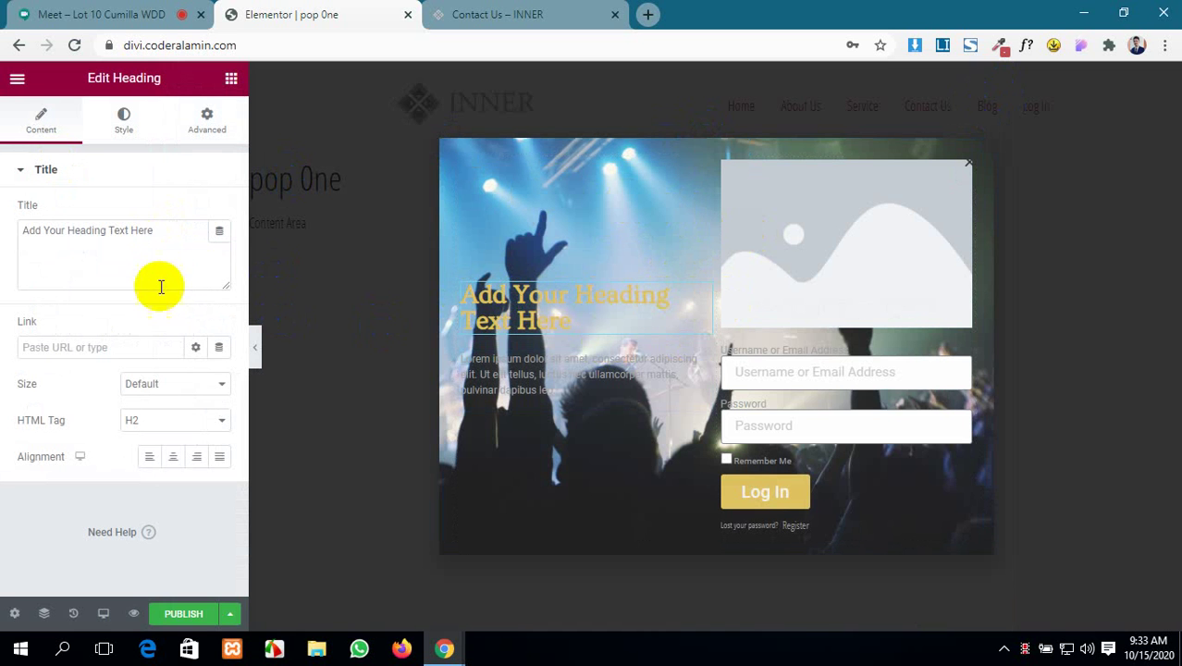
pyautogui.moveTo(154, 231); pyautogui.dragTo(2, 256)
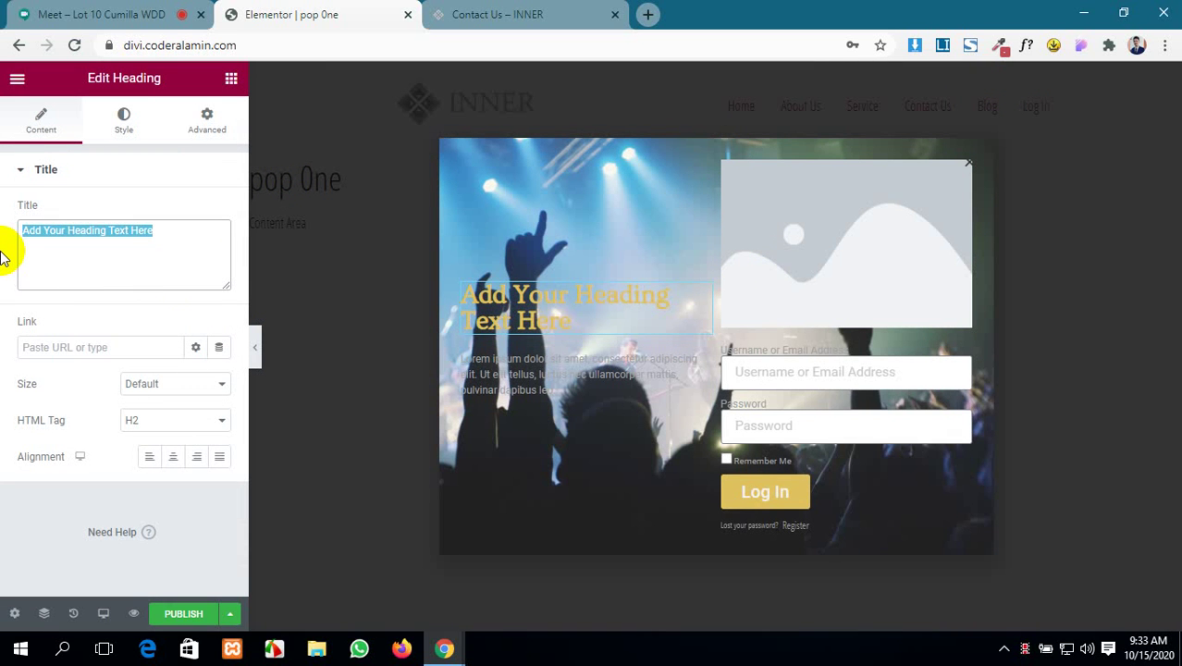
pyautogui.write('Please Log in with site')
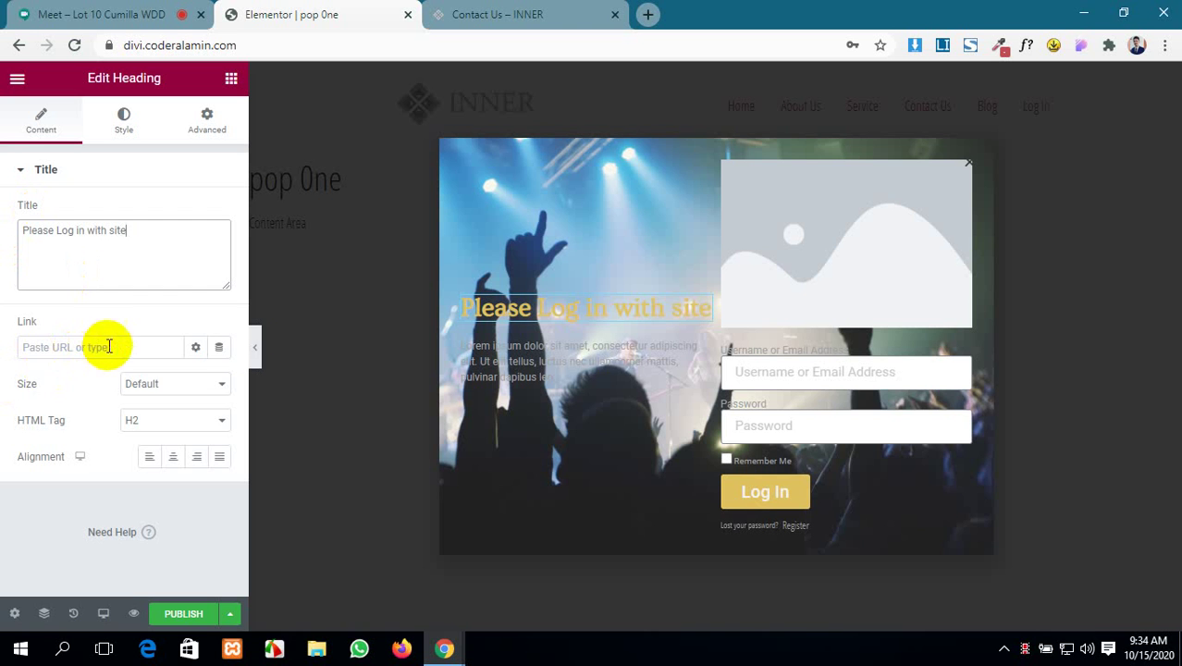
# - Set the size of the "Please Log in with site" heading to Large
pyautogui.click(175, 385)
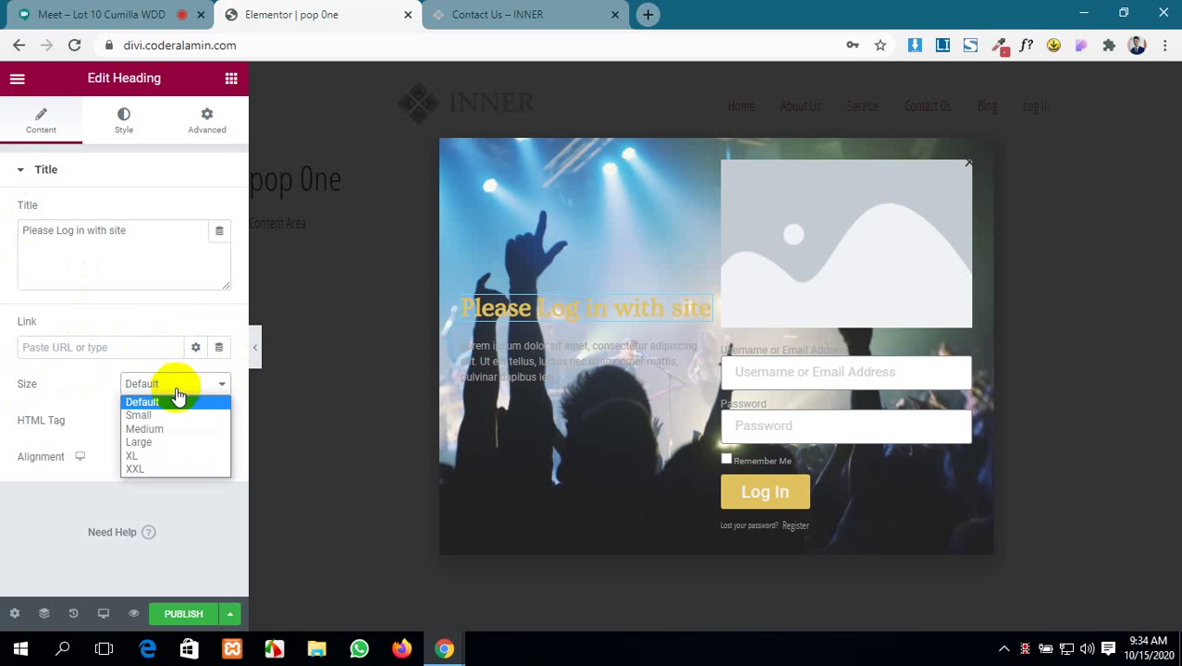
pyautogui.click(172, 429)
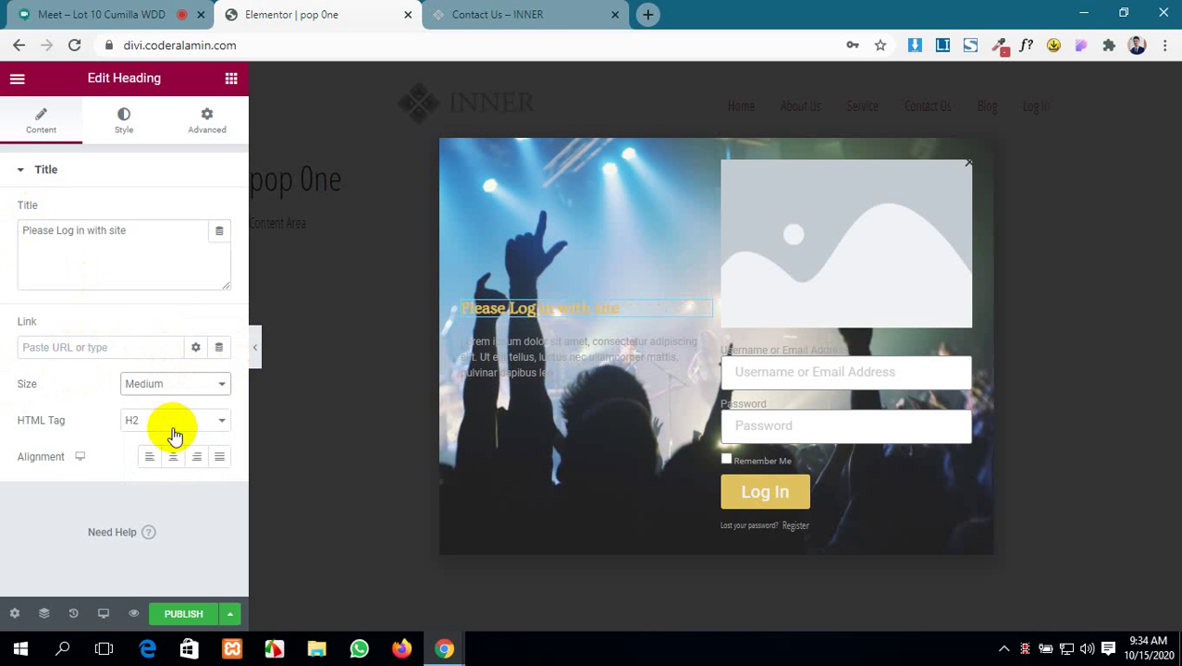
pyautogui.click(187, 383)
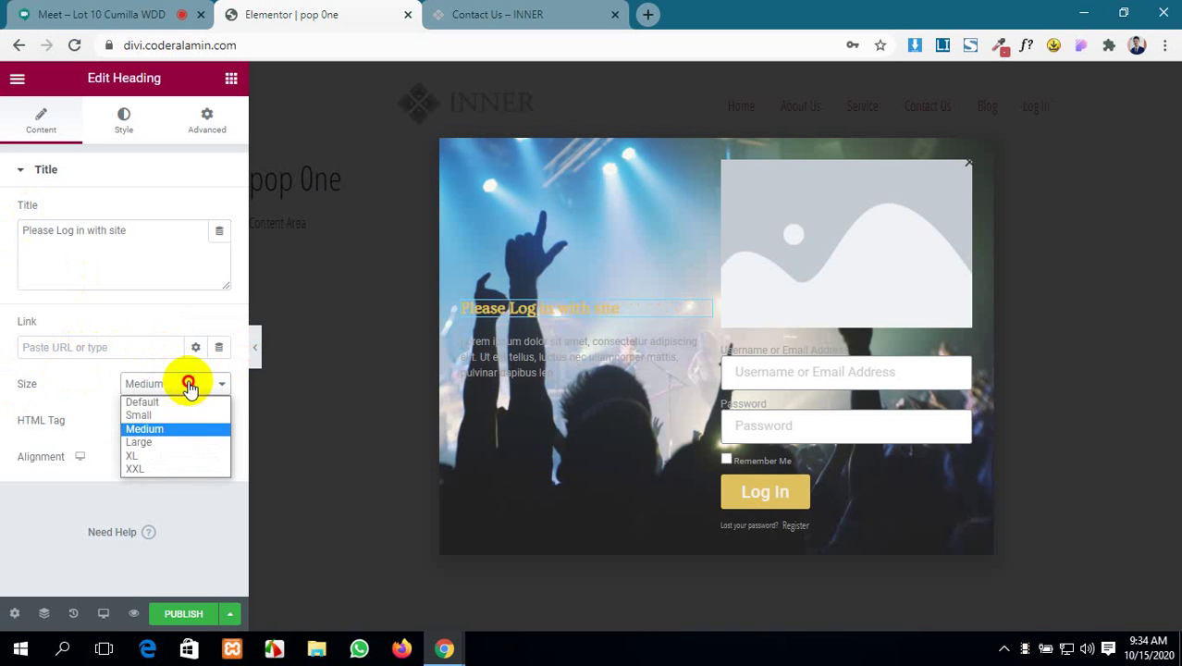
pyautogui.click(188, 442)
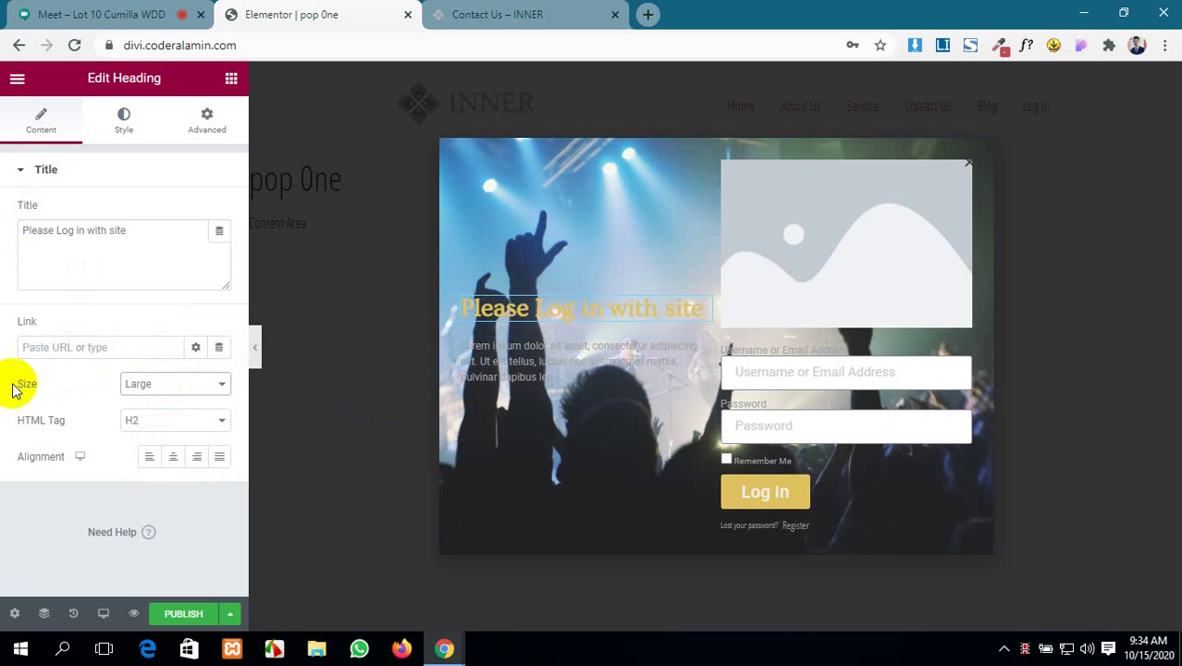
# - Change the heading's text color to the pinkish red #E11653
pyautogui.click(116, 127)
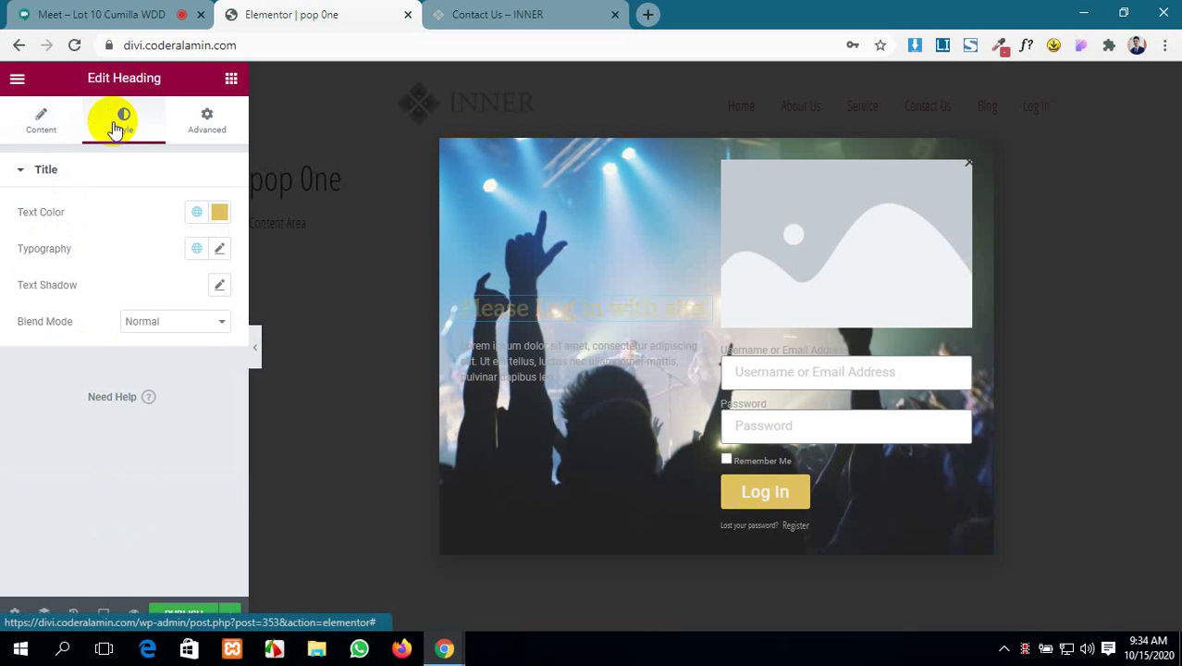
pyautogui.click(219, 212)
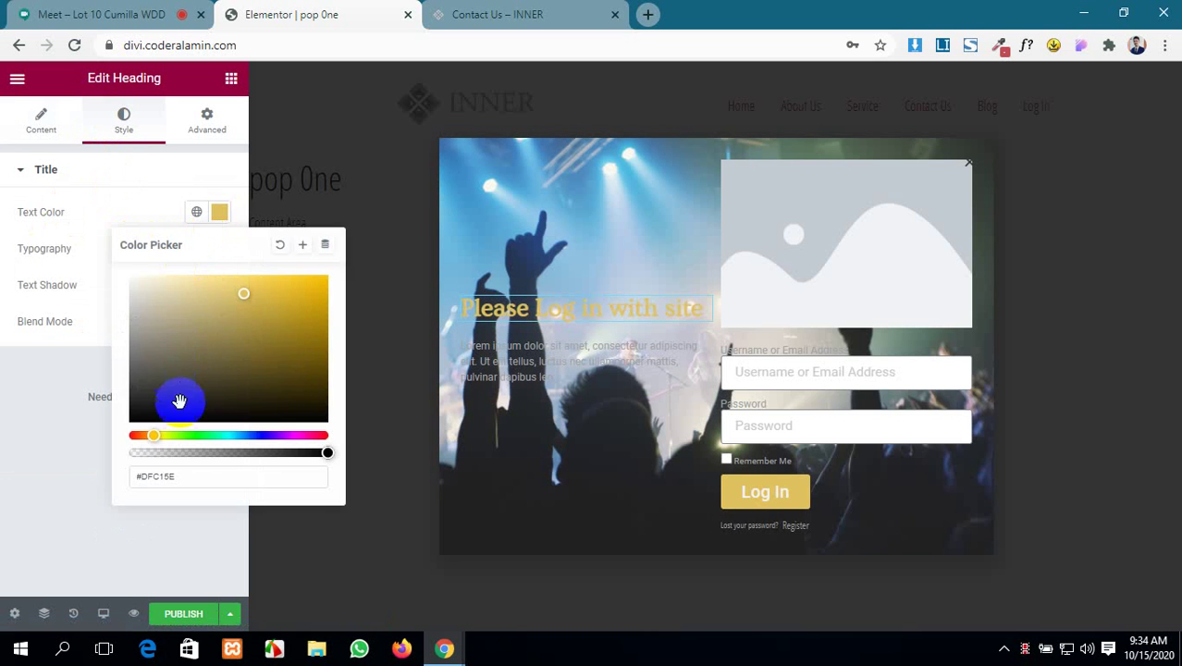
pyautogui.moveTo(245, 294); pyautogui.dragTo(136, 325)
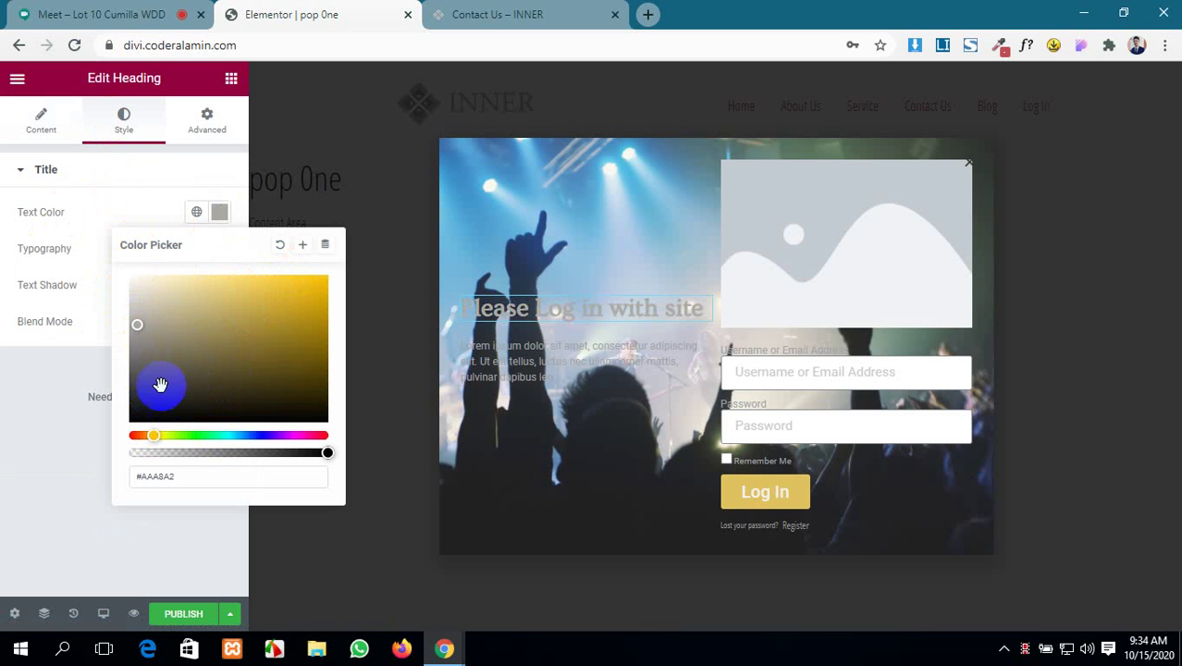
pyautogui.moveTo(153, 438); pyautogui.dragTo(268, 435)
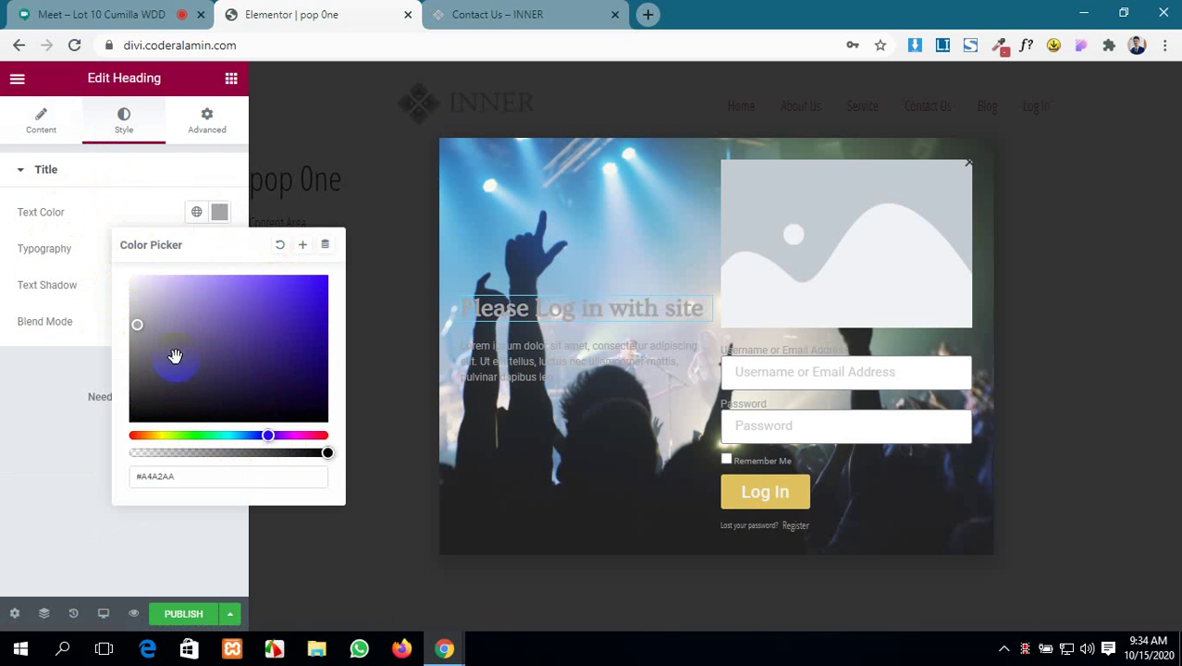
pyautogui.moveTo(138, 326); pyautogui.dragTo(293, 296)
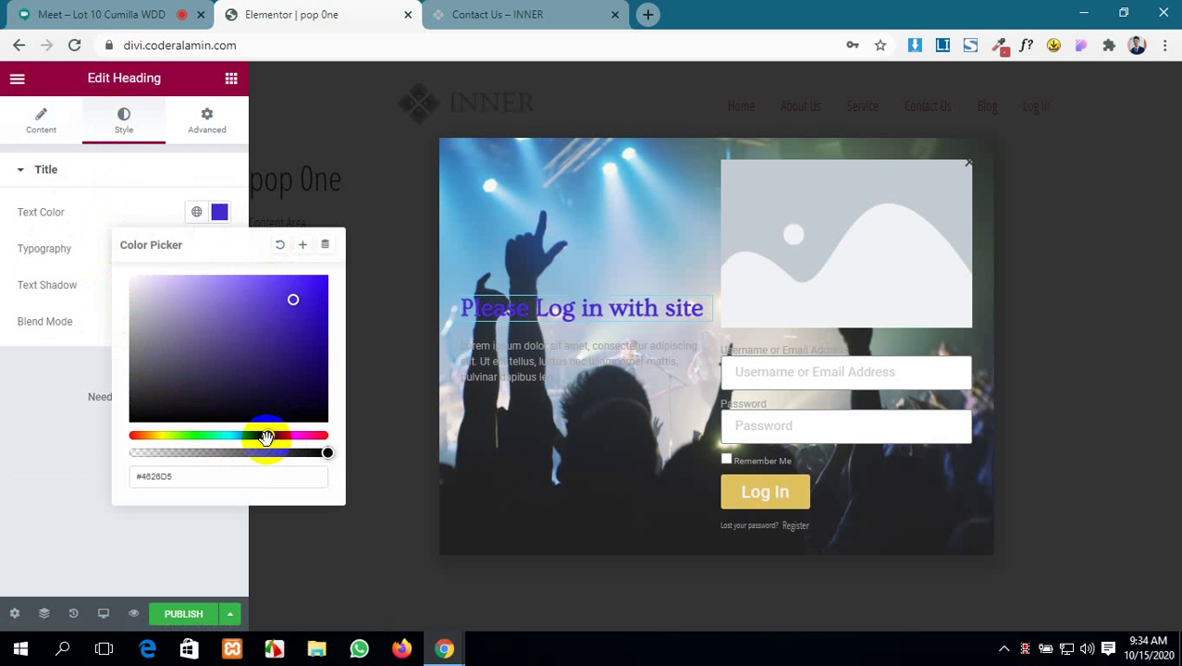
pyautogui.moveTo(268, 436); pyautogui.dragTo(319, 437)
pyautogui.moveTo(293, 299); pyautogui.dragTo(308, 292)
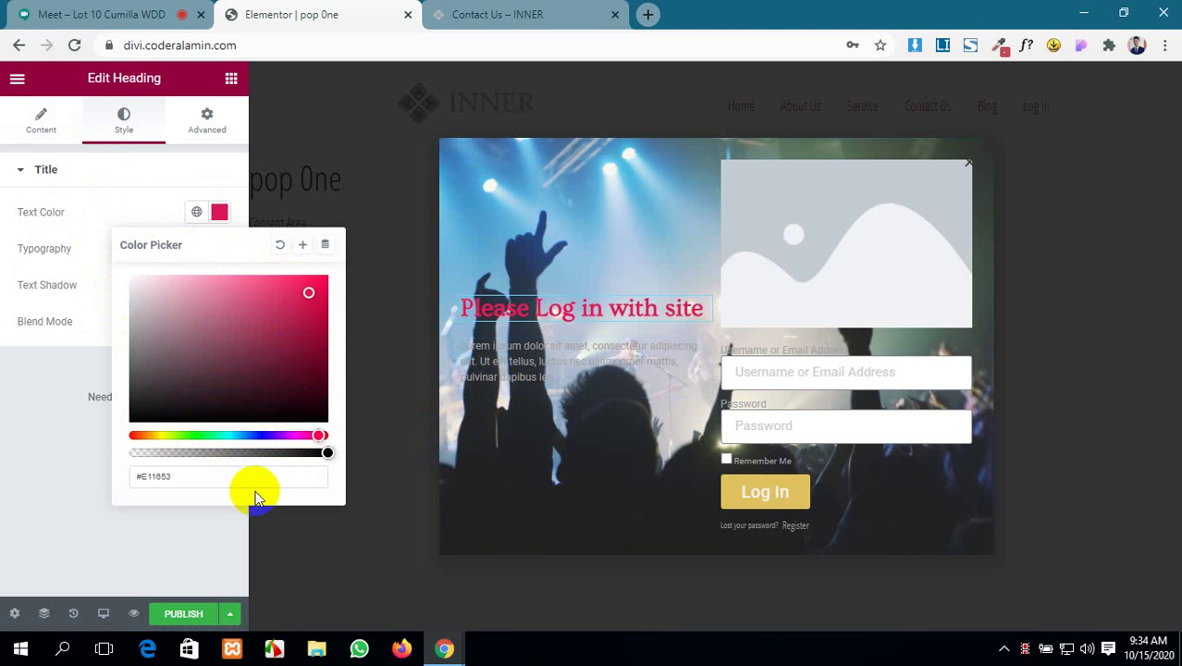
pyautogui.click(70, 475)
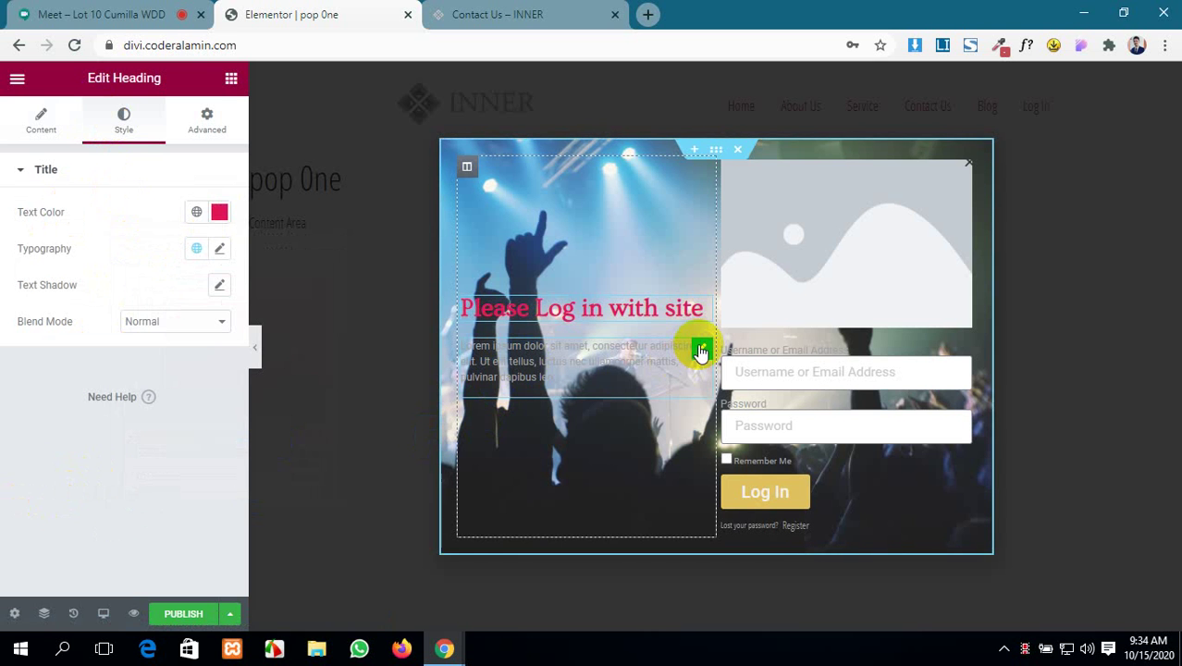
# - Center-align the lorem ipsum paragraph below the heading
pyautogui.click(699, 344)
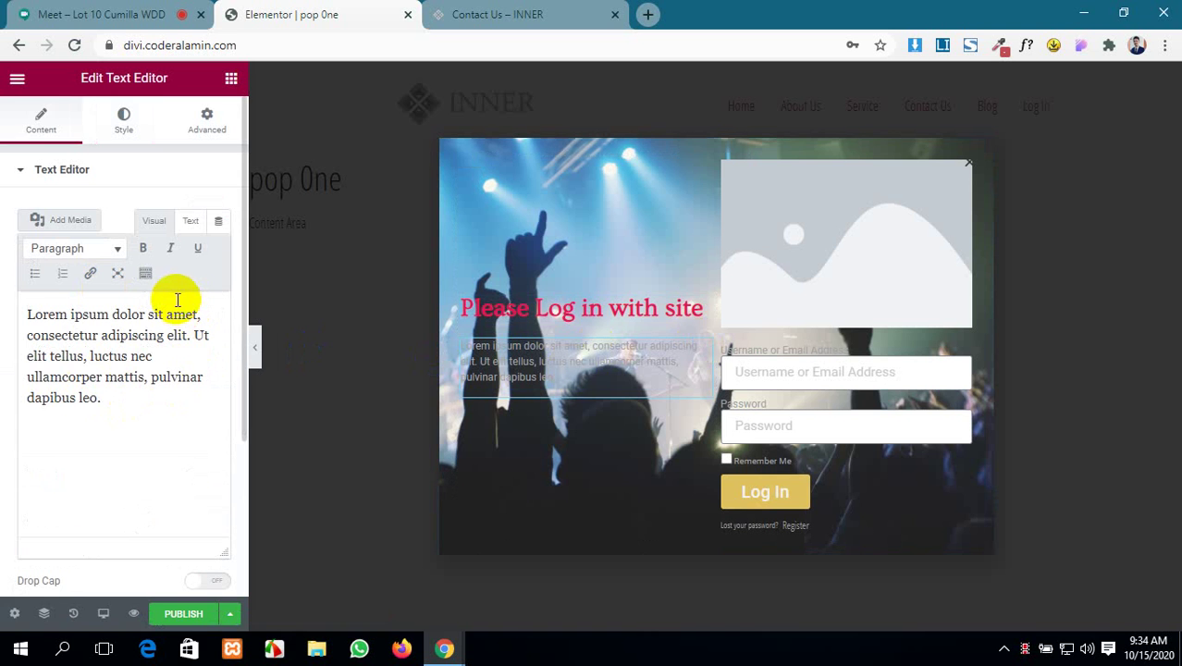
pyautogui.click(120, 124)
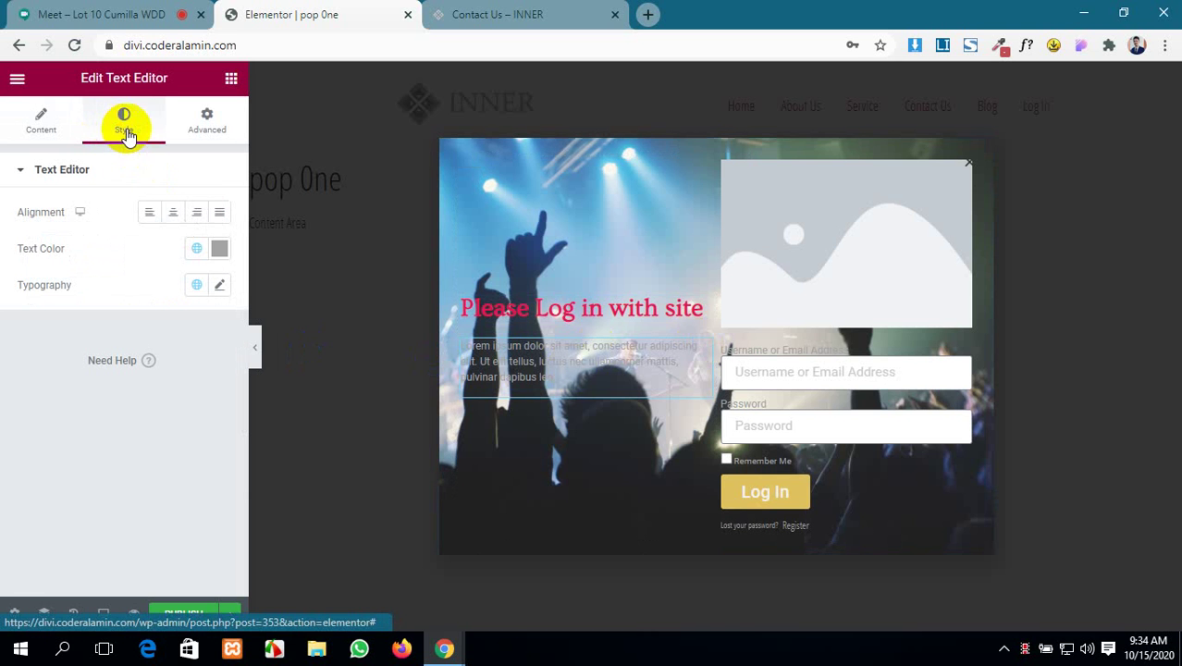
pyautogui.click(172, 211)
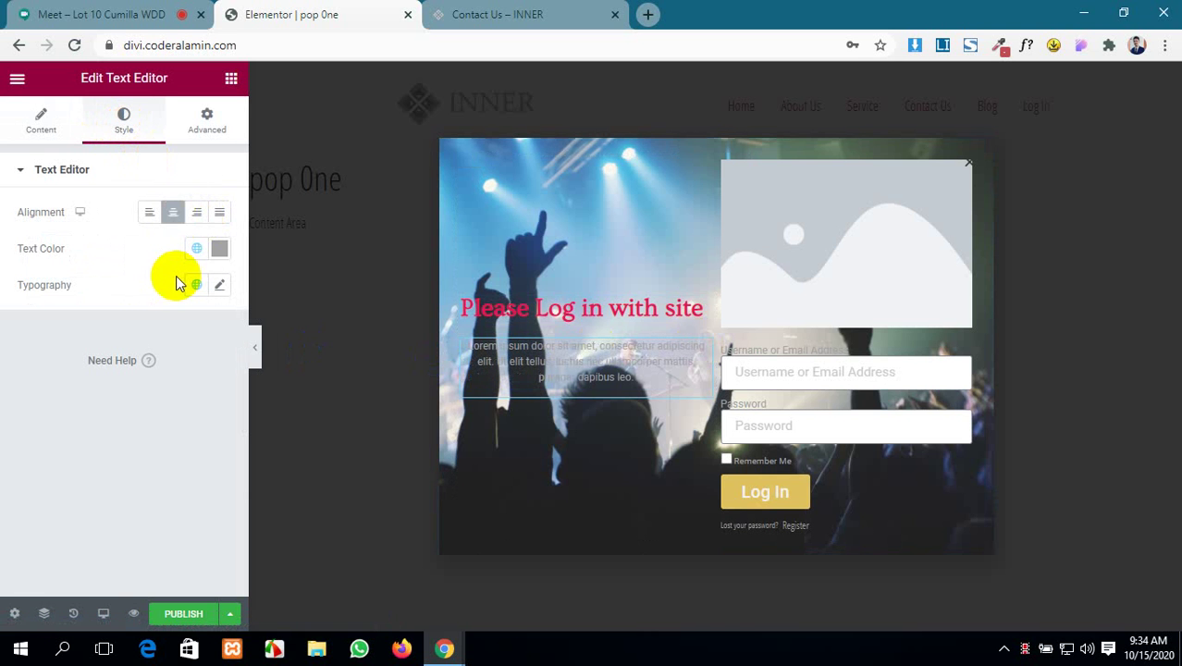
# - Change the lorem ipsum paragraph's text color to the green #16CB7D
pyautogui.click(219, 250)
pyautogui.click(155, 338)
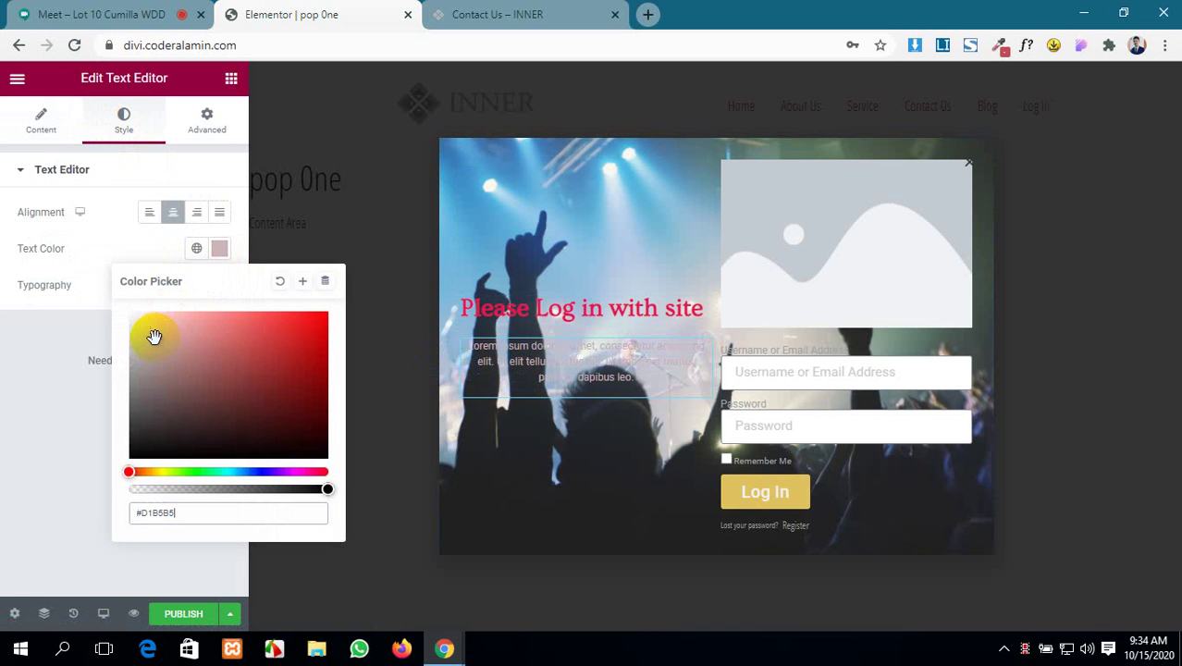
pyautogui.moveTo(132, 473); pyautogui.dragTo(167, 472)
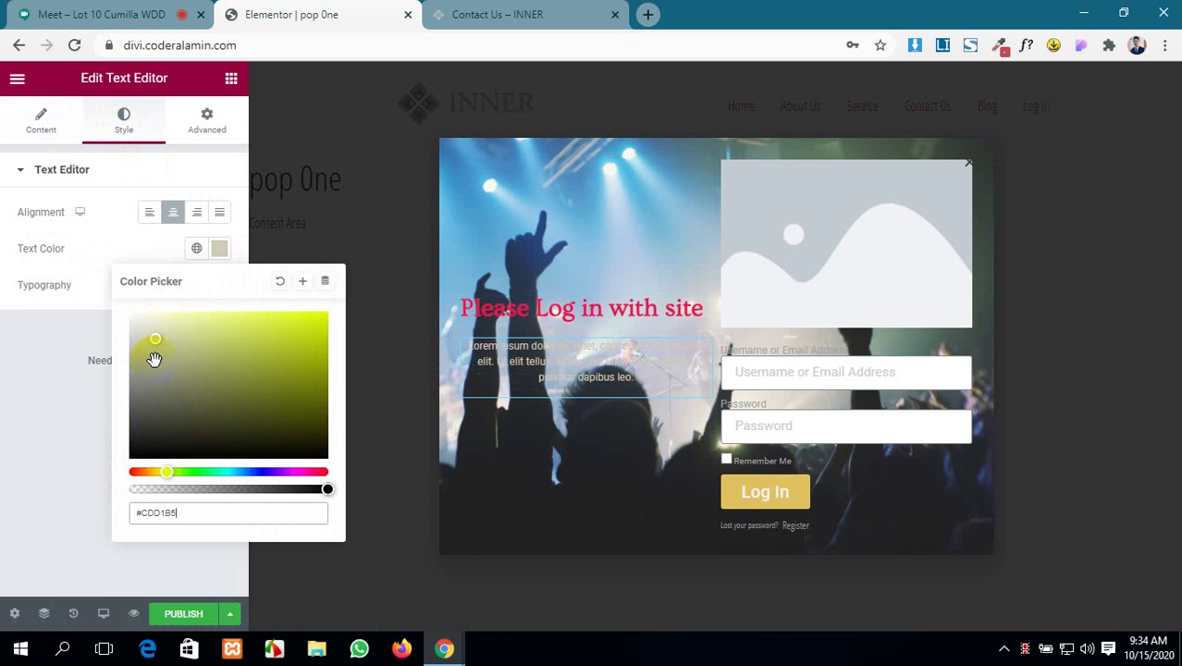
pyautogui.moveTo(156, 342)
pyautogui.mouseDown()
pyautogui.moveTo(272, 343)
pyautogui.moveTo(276, 354)
pyautogui.mouseUp()
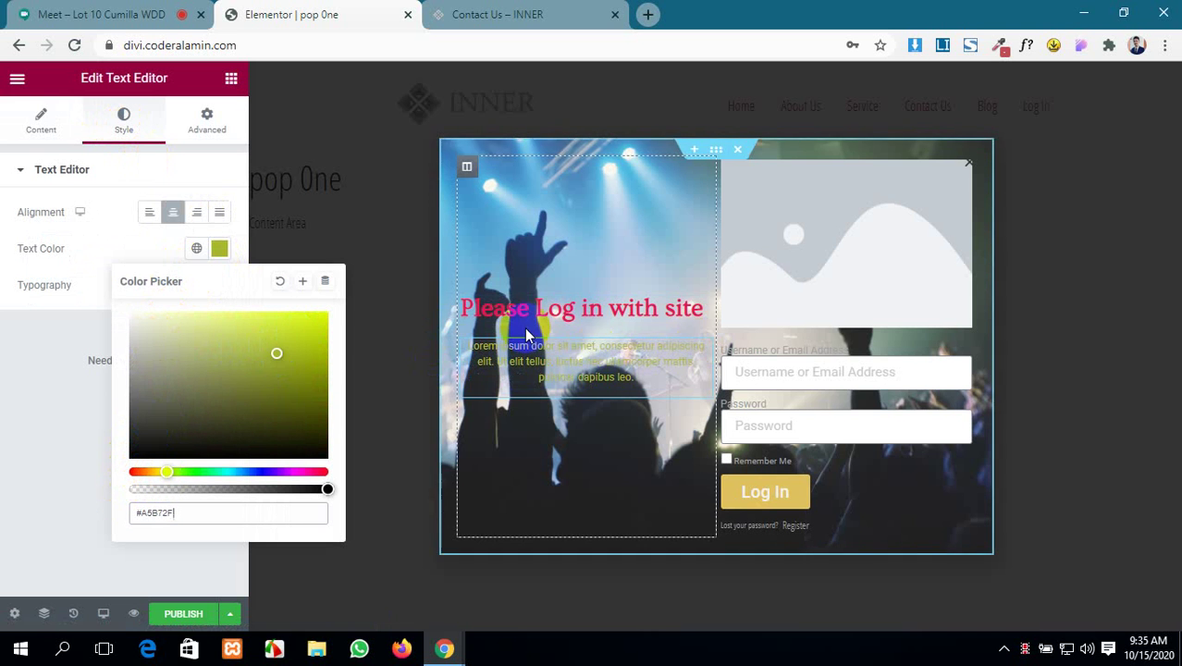
pyautogui.moveTo(277, 355); pyautogui.dragTo(307, 342)
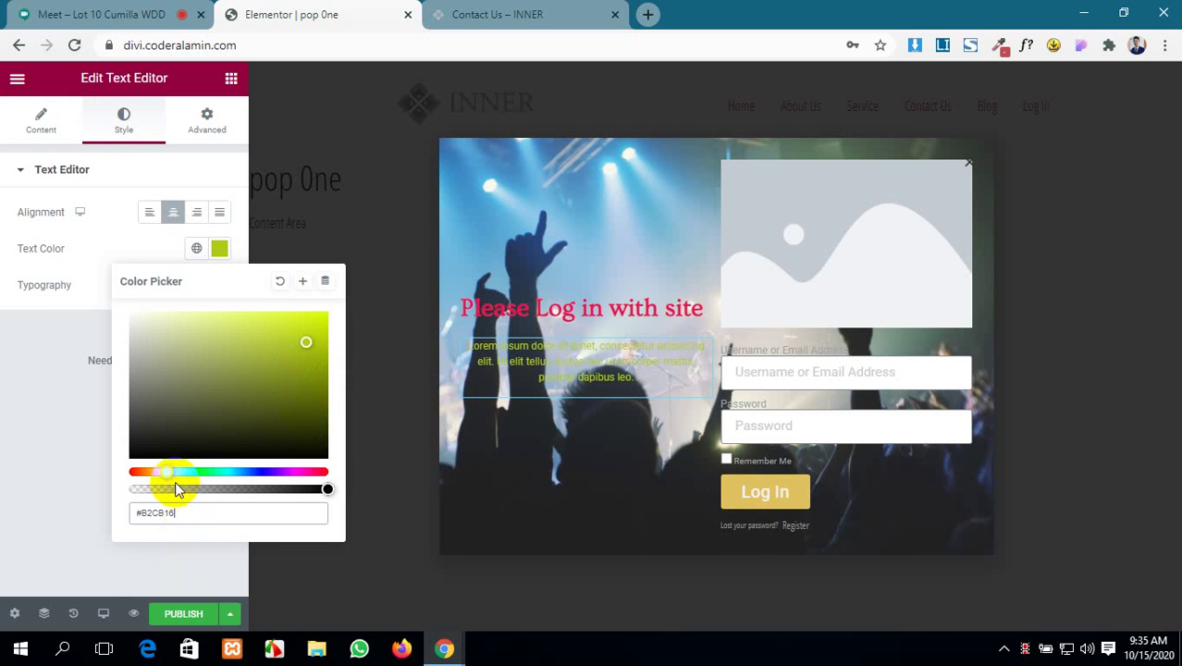
pyautogui.moveTo(175, 482); pyautogui.dragTo(214, 471)
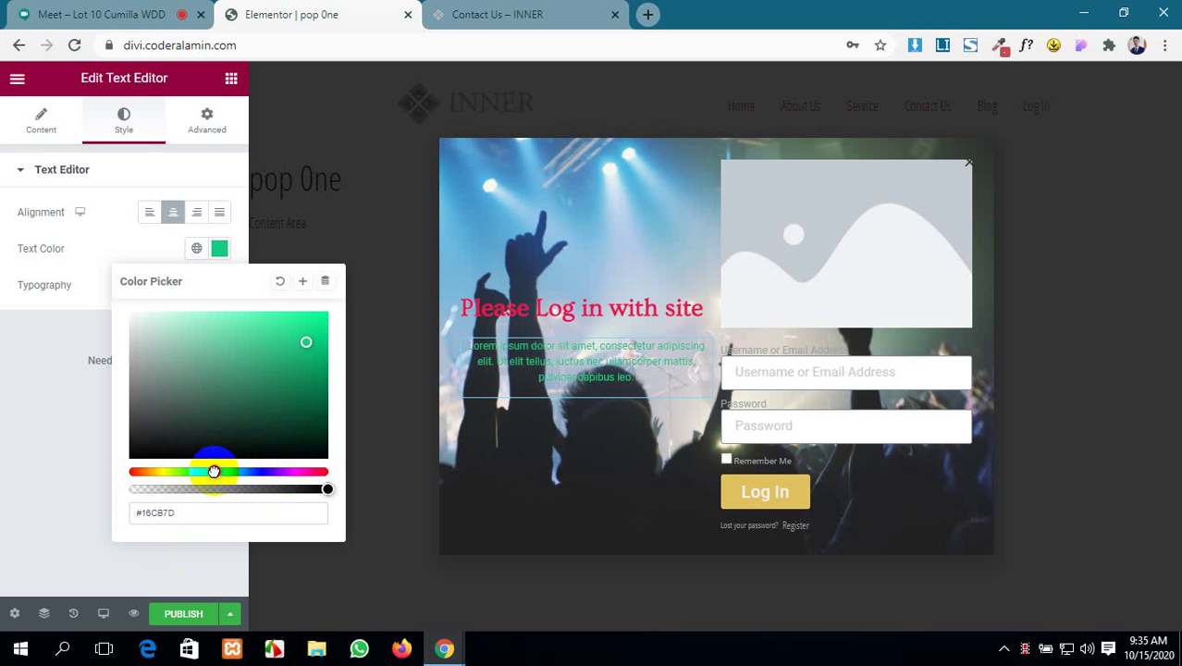
pyautogui.click(5, 382)
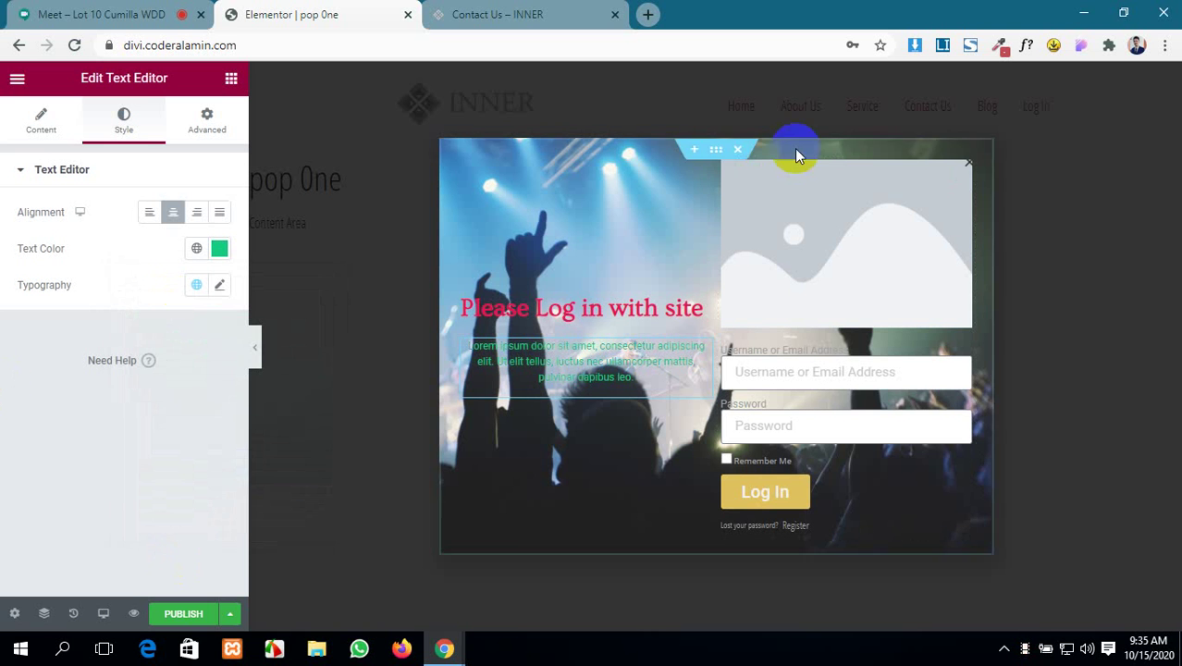
# - Give the section a classic background overlay in the near-black color #0F0B0BF7
pyautogui.click(710, 153)
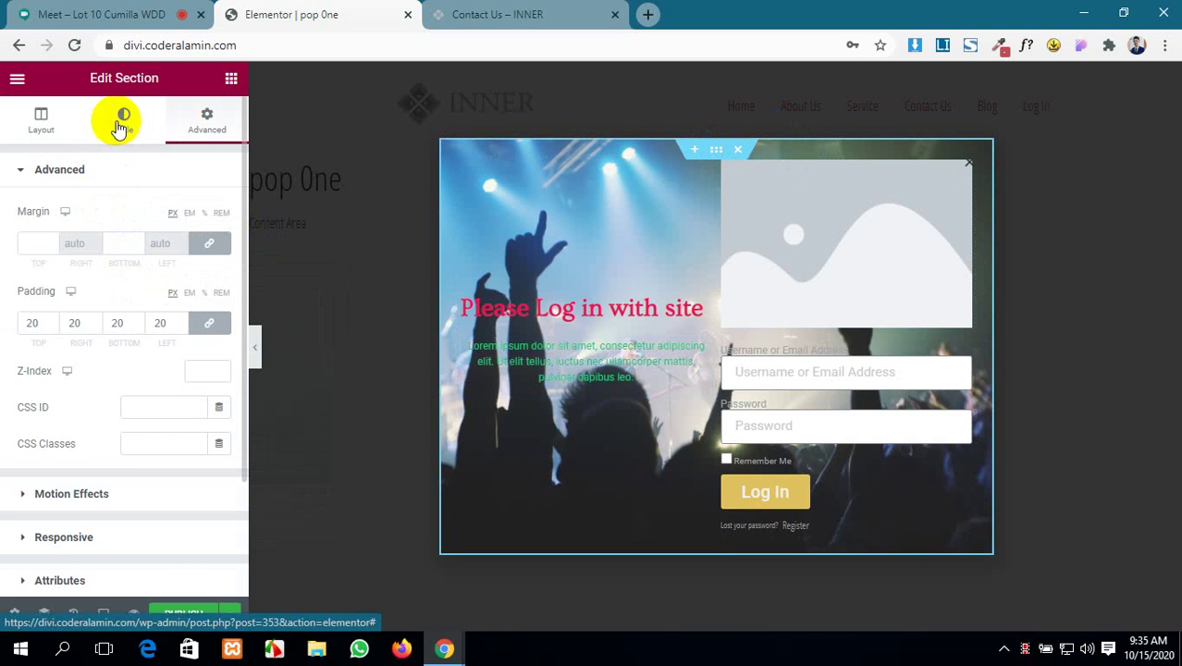
pyautogui.scroll(-3, 111, 457)
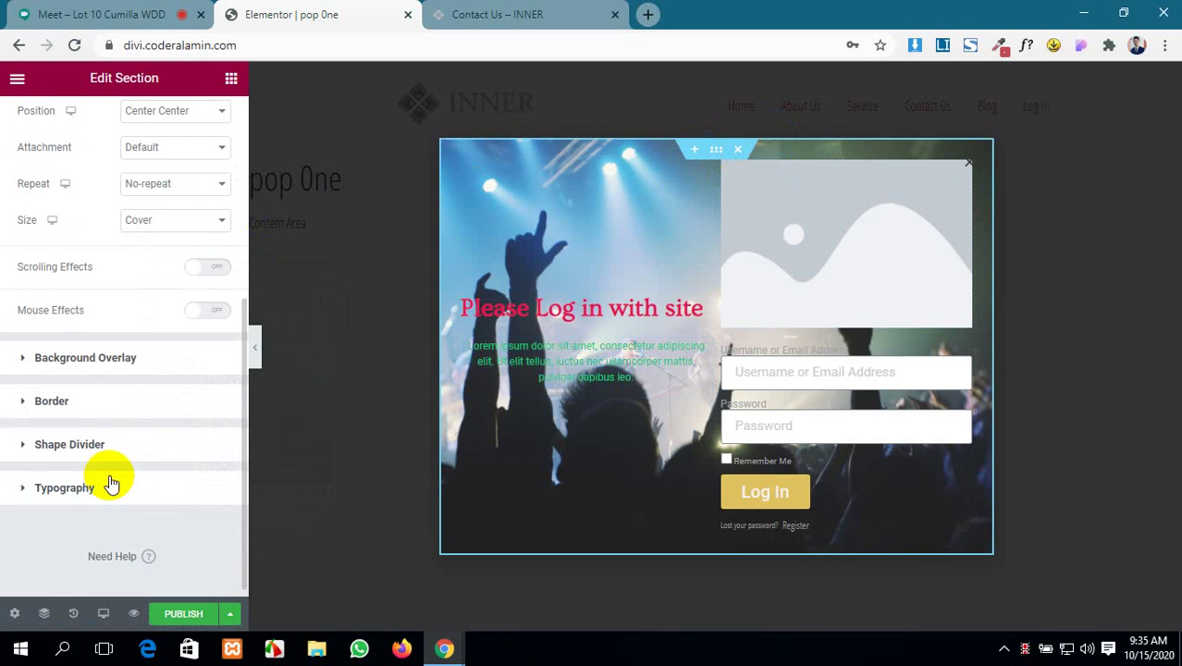
pyautogui.click(110, 367)
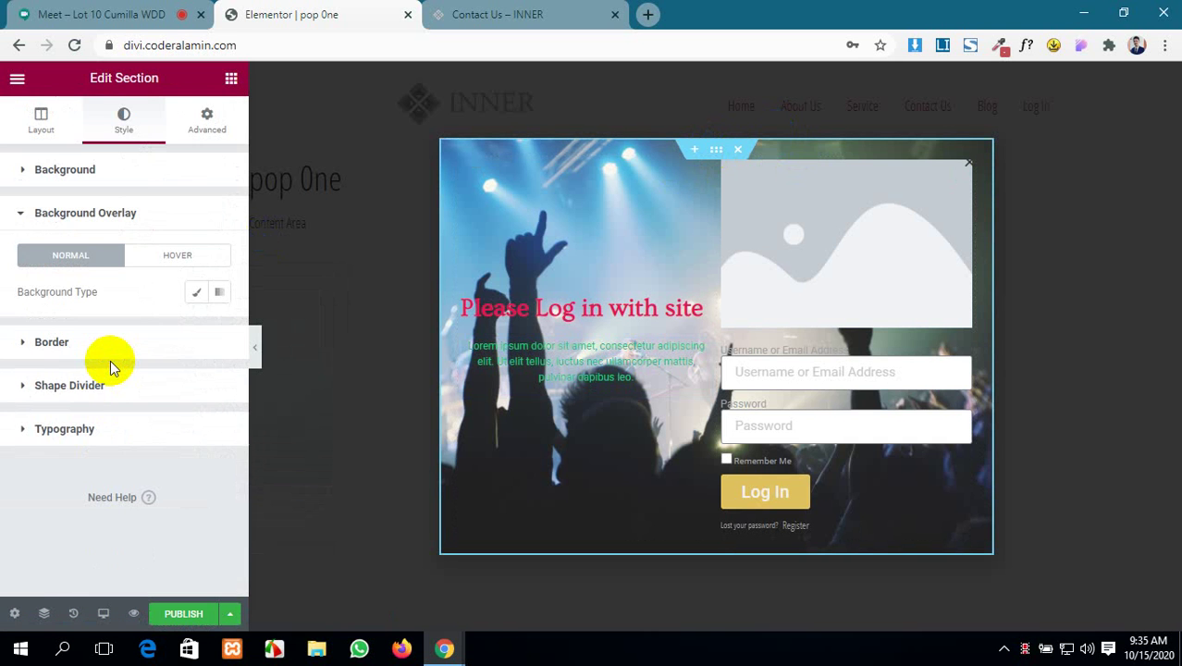
pyautogui.click(197, 294)
pyautogui.click(220, 329)
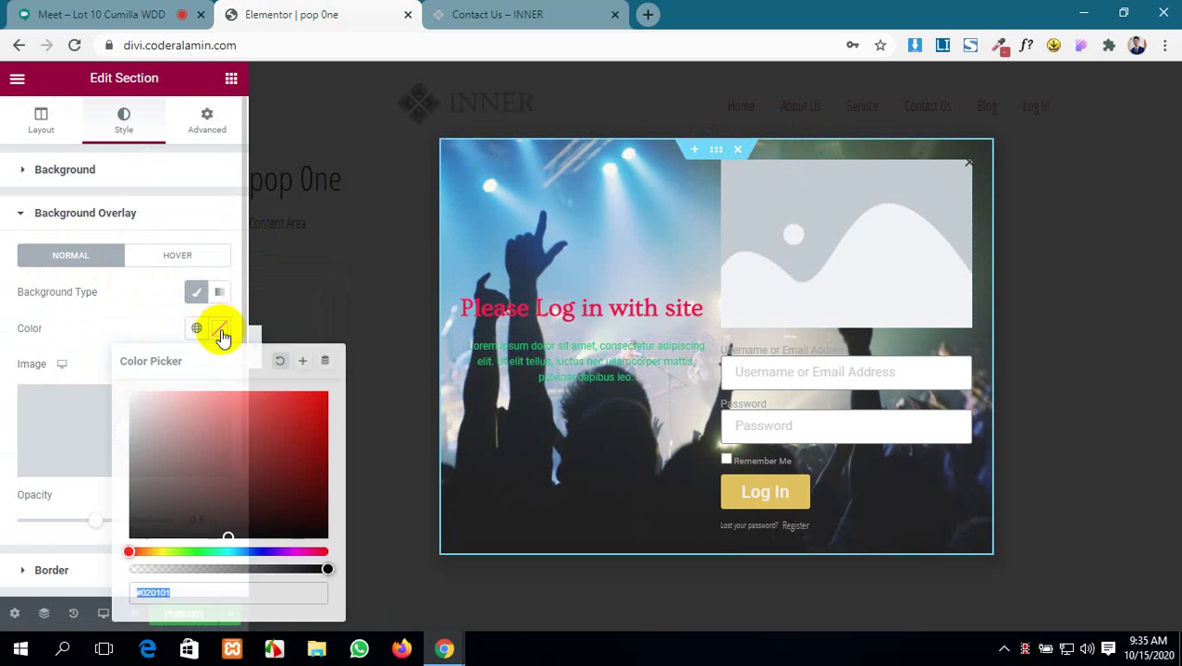
pyautogui.moveTo(150, 486); pyautogui.dragTo(167, 523)
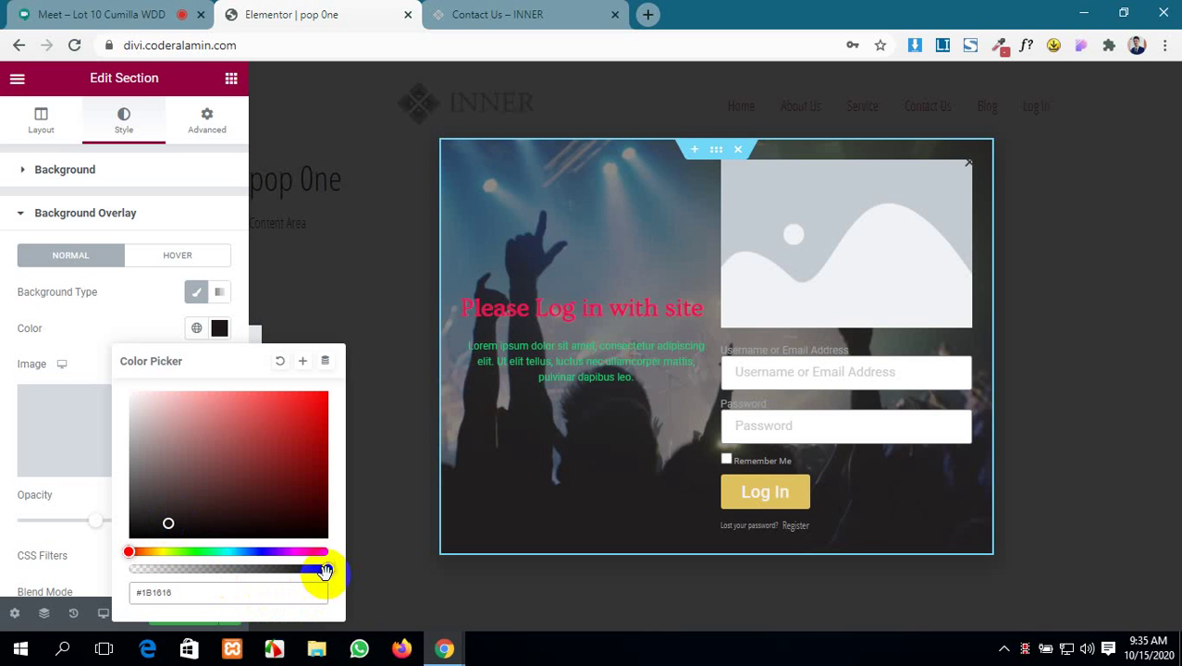
pyautogui.moveTo(325, 568)
pyautogui.mouseDown()
pyautogui.moveTo(278, 567)
pyautogui.moveTo(322, 569)
pyautogui.mouseUp()
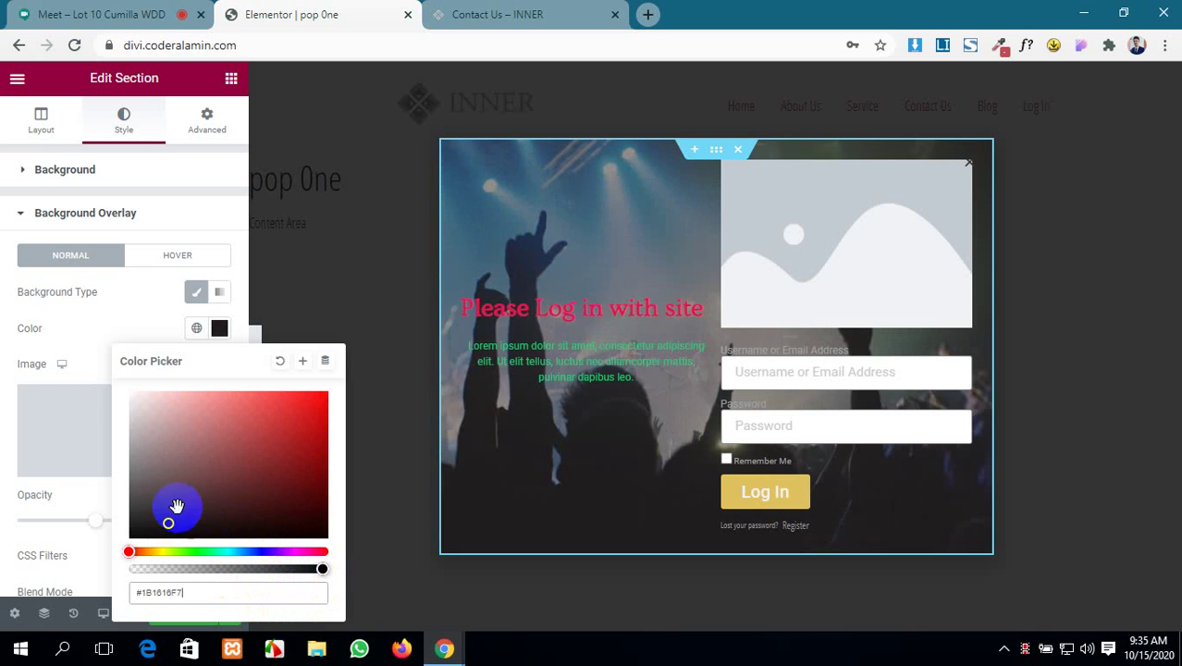
pyautogui.moveTo(171, 524); pyautogui.dragTo(175, 529)
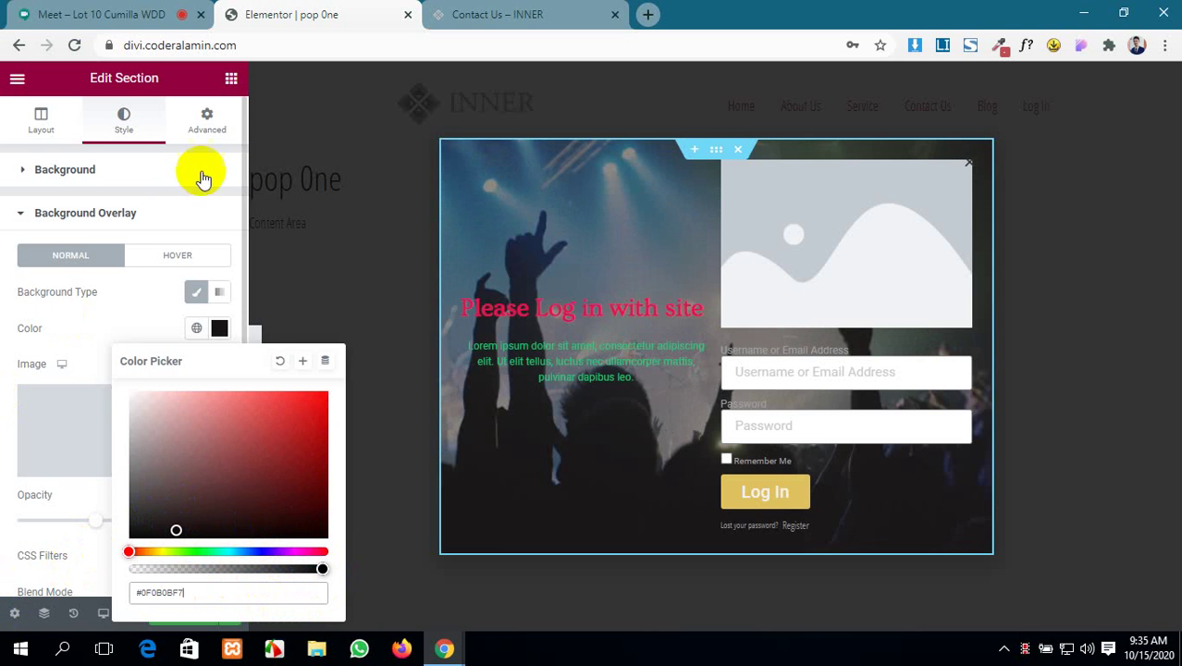
pyautogui.click(297, 166)
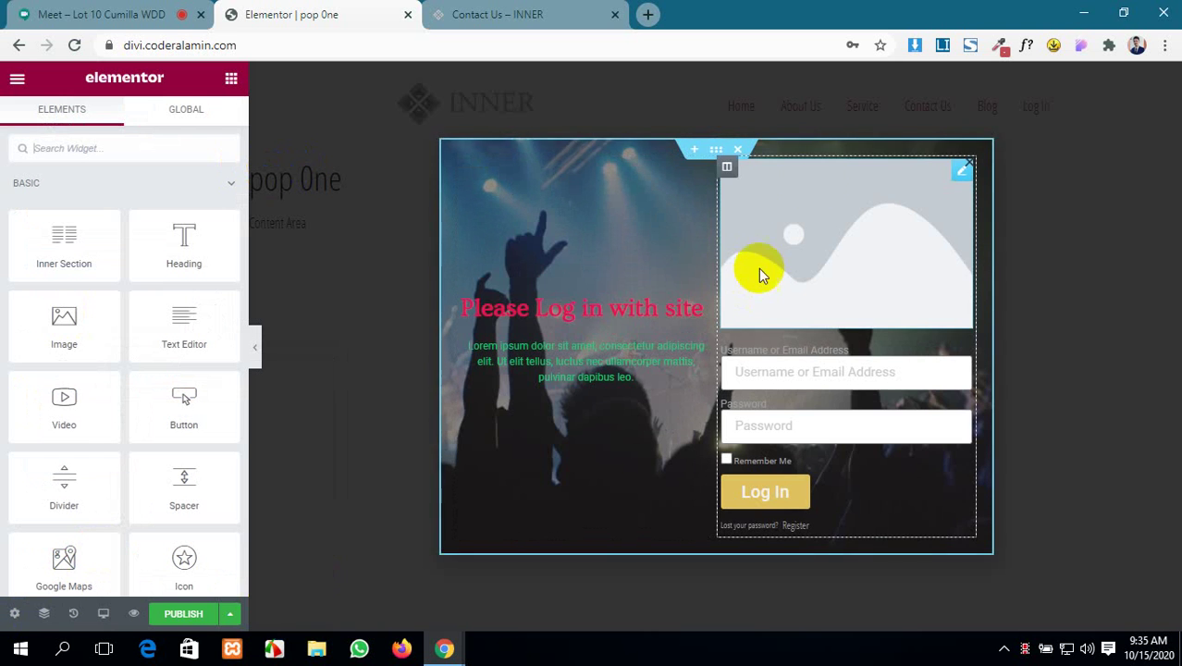
# - Replace the placeholder image above the login form with the media library's portrait of the long-haired woman, at Thumbnail - 150 x 150 size
pyautogui.click(962, 172)
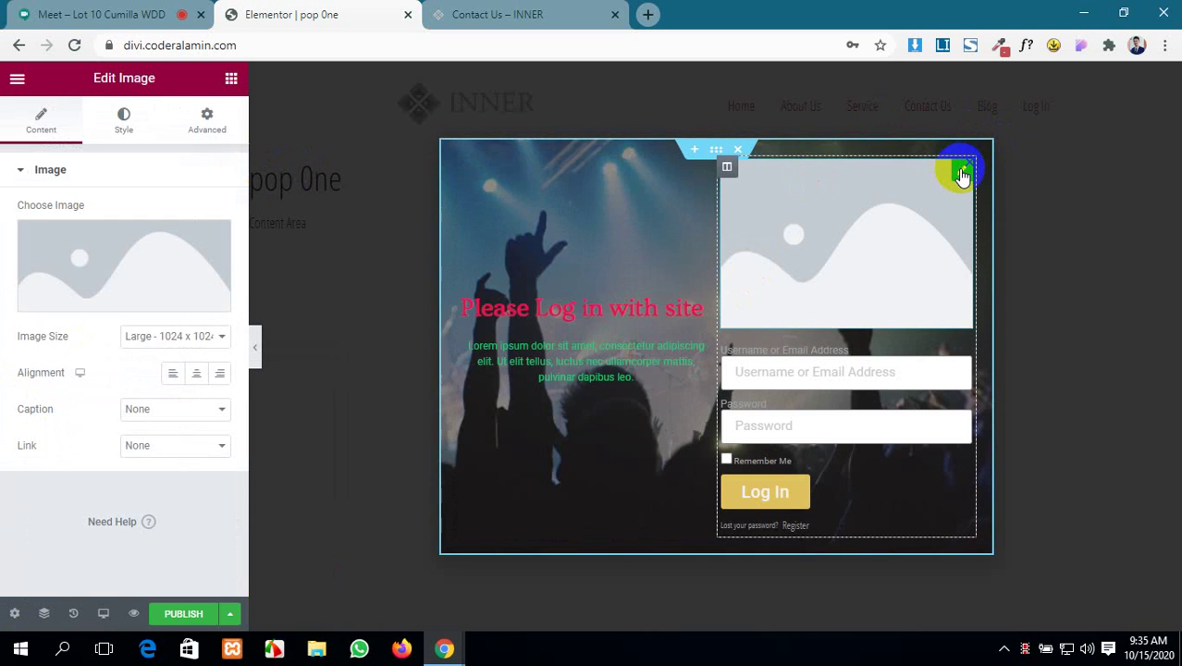
pyautogui.click(182, 268)
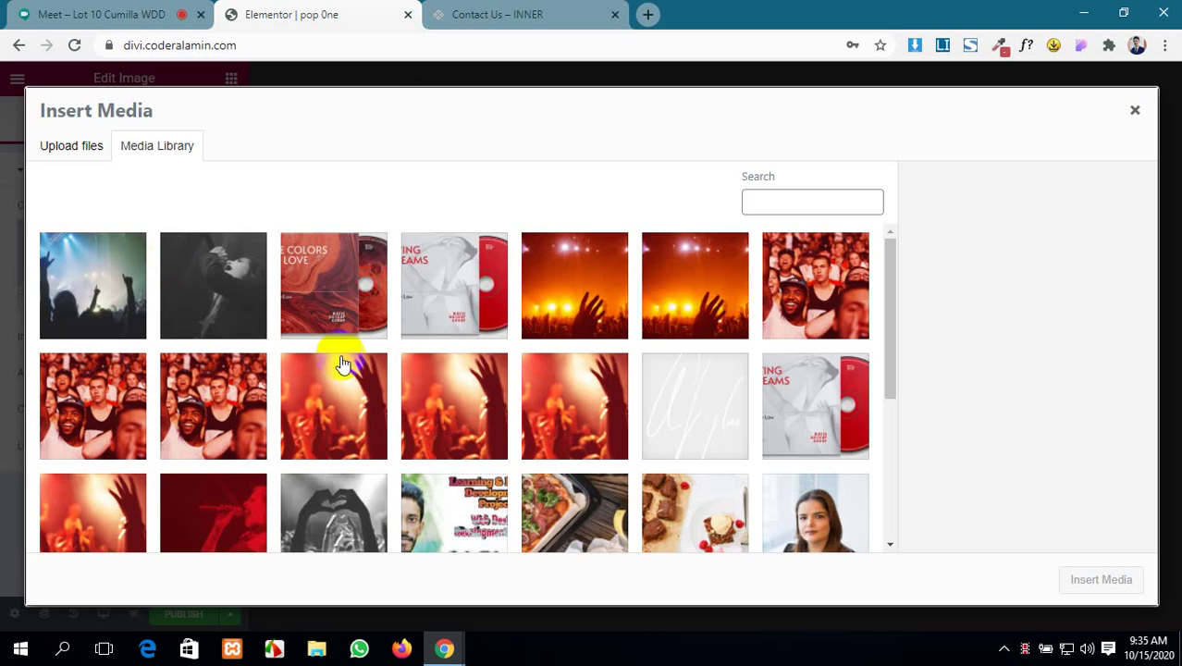
pyautogui.scroll(-2, 515, 413)
pyautogui.scroll(-2, 515, 413)
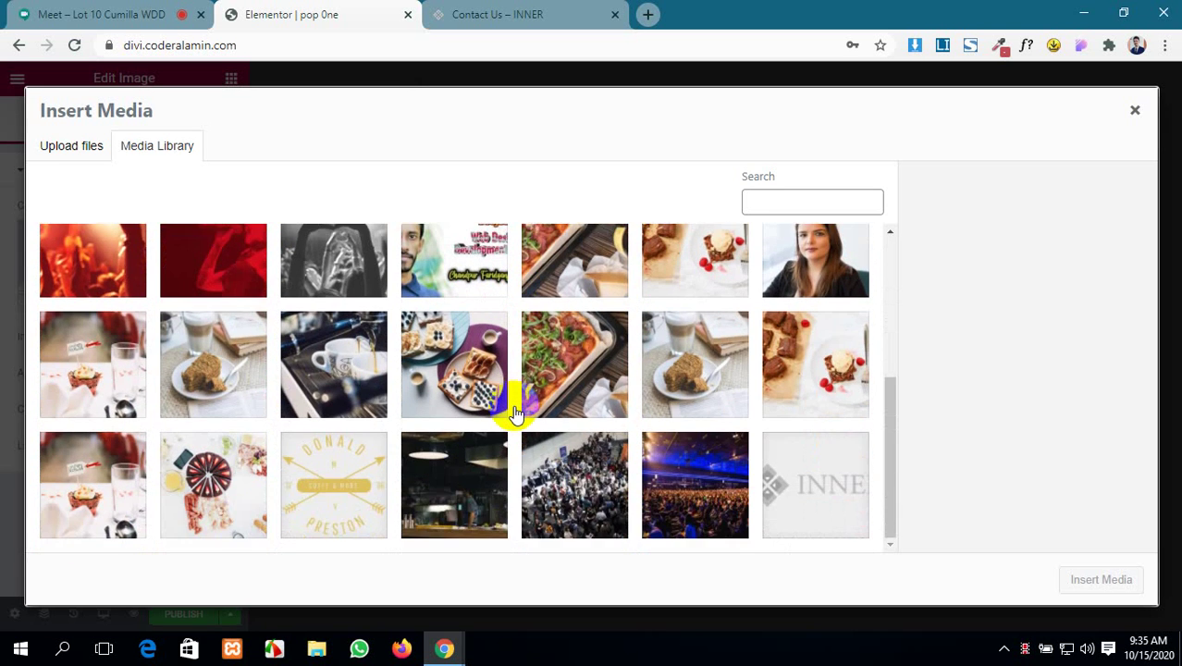
pyautogui.scroll(3, 515, 407)
pyautogui.scroll(-2, 515, 402)
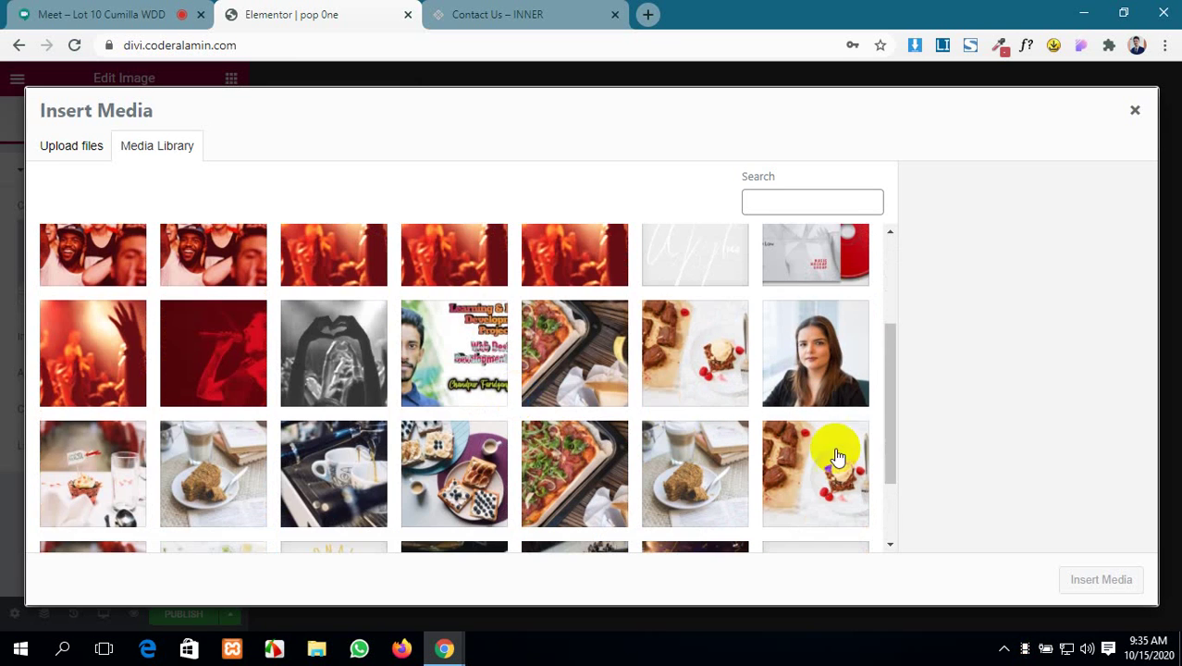
pyautogui.click(837, 356)
pyautogui.click(1122, 582)
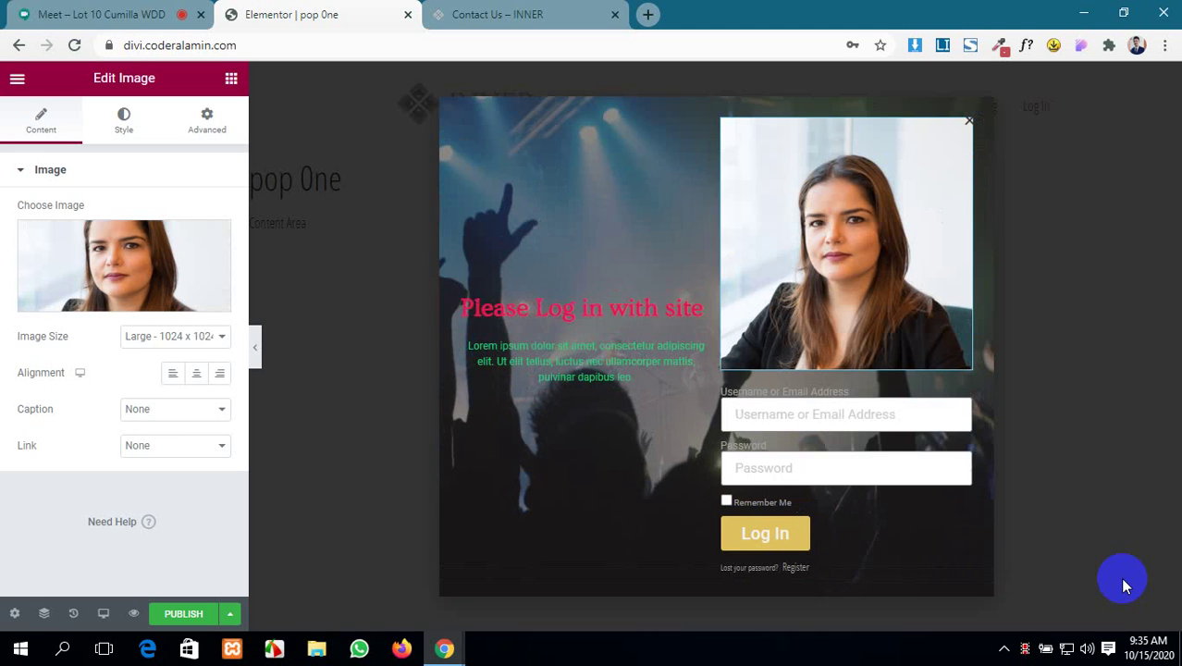
pyautogui.click(191, 340)
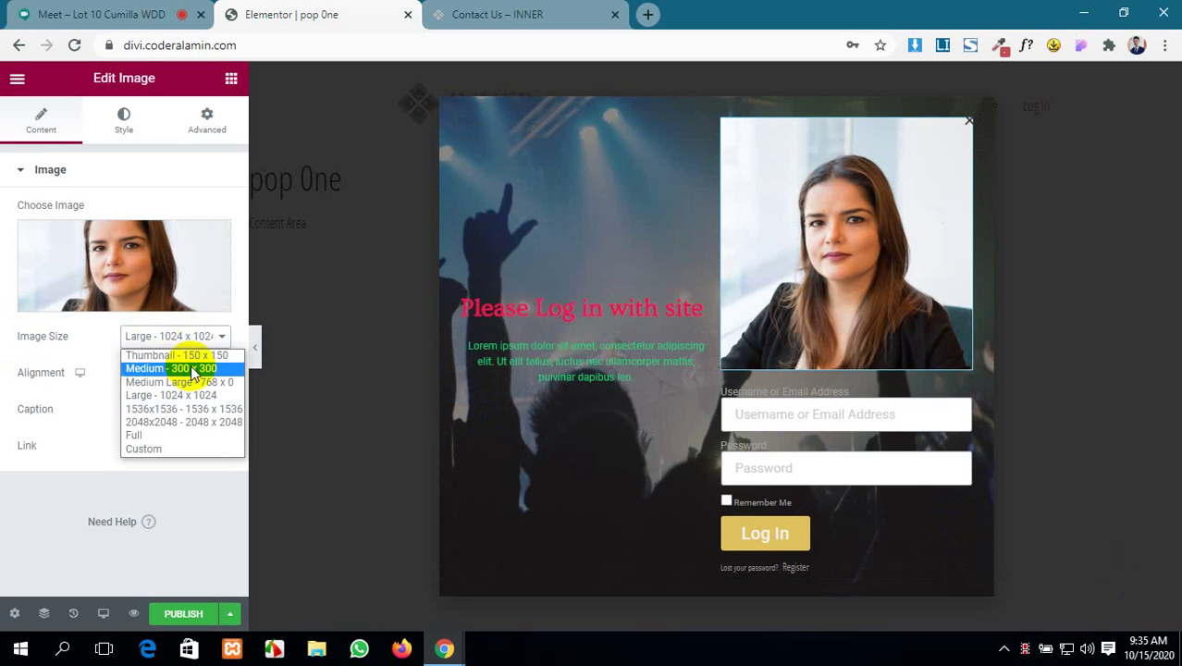
pyautogui.click(190, 352)
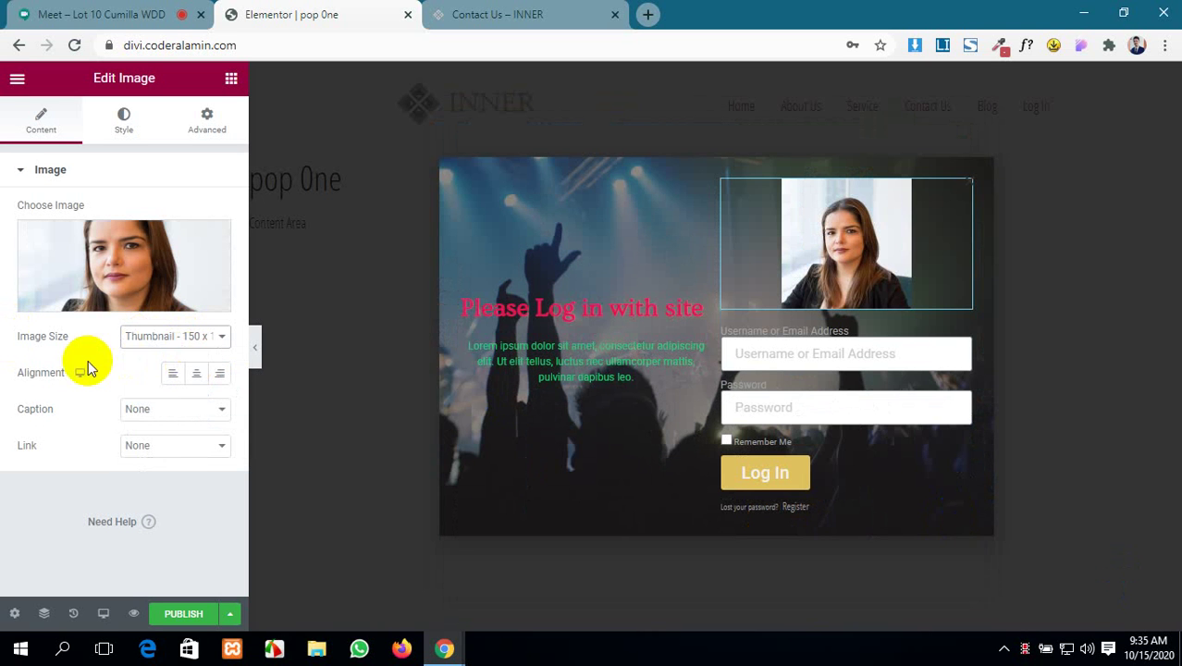
# - Round the portrait image into a circle with a linked border radius of 98 px on all corners
pyautogui.click(122, 130)
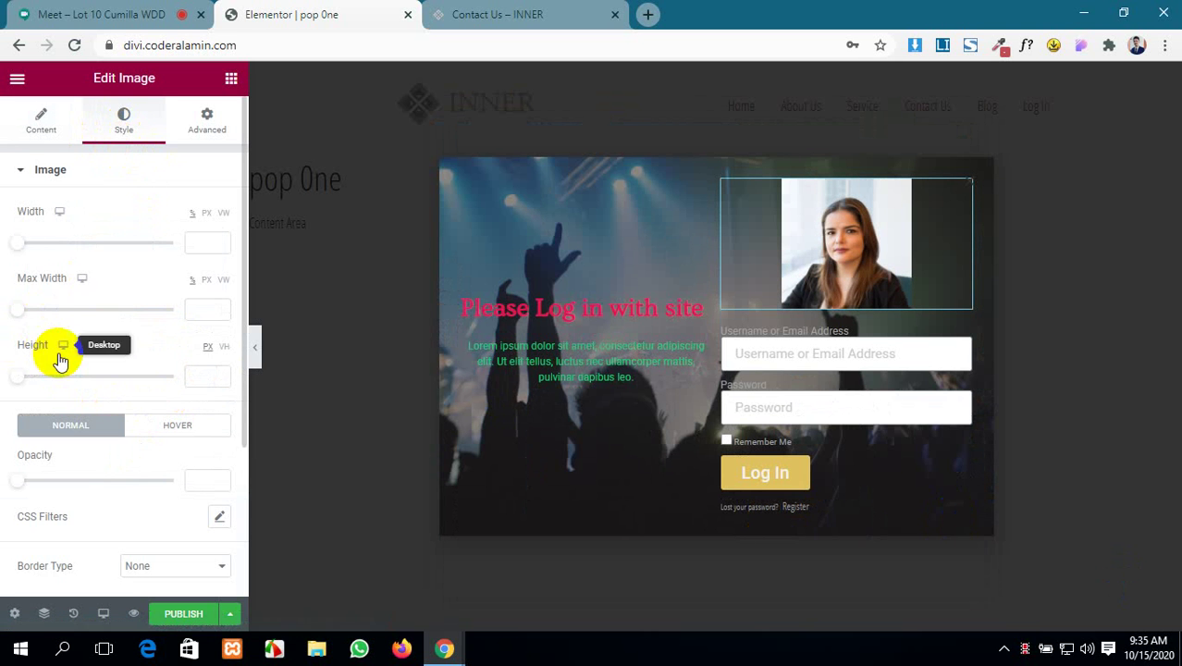
pyautogui.scroll(-2, 26, 248)
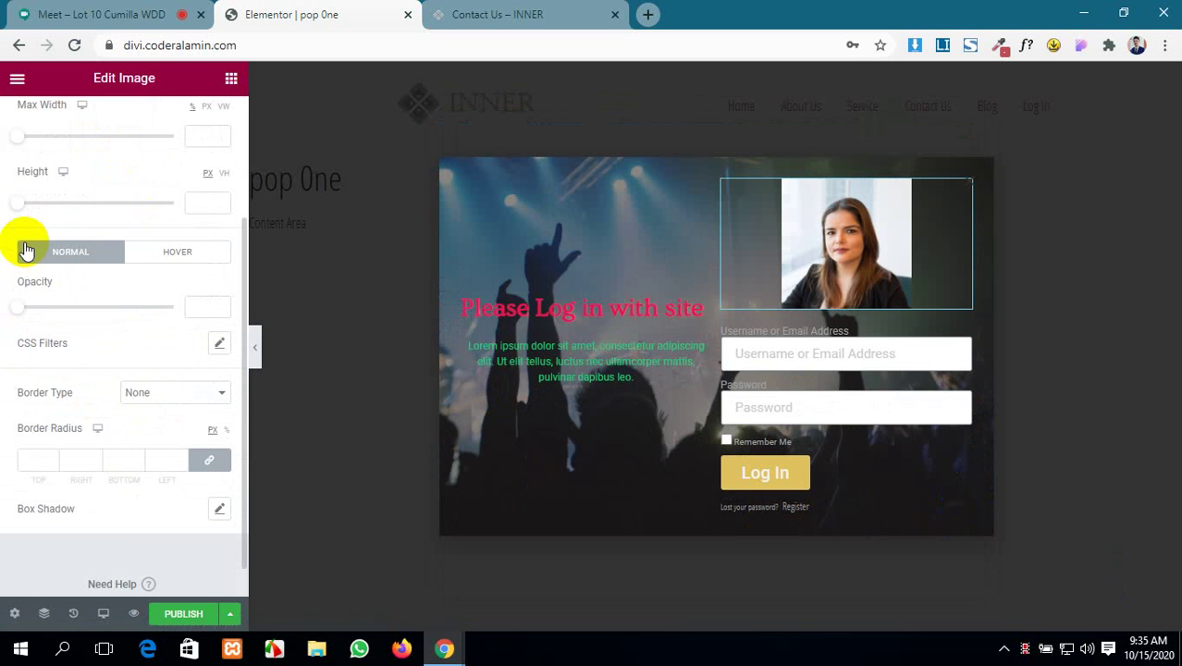
pyautogui.scroll(-1, 25, 250)
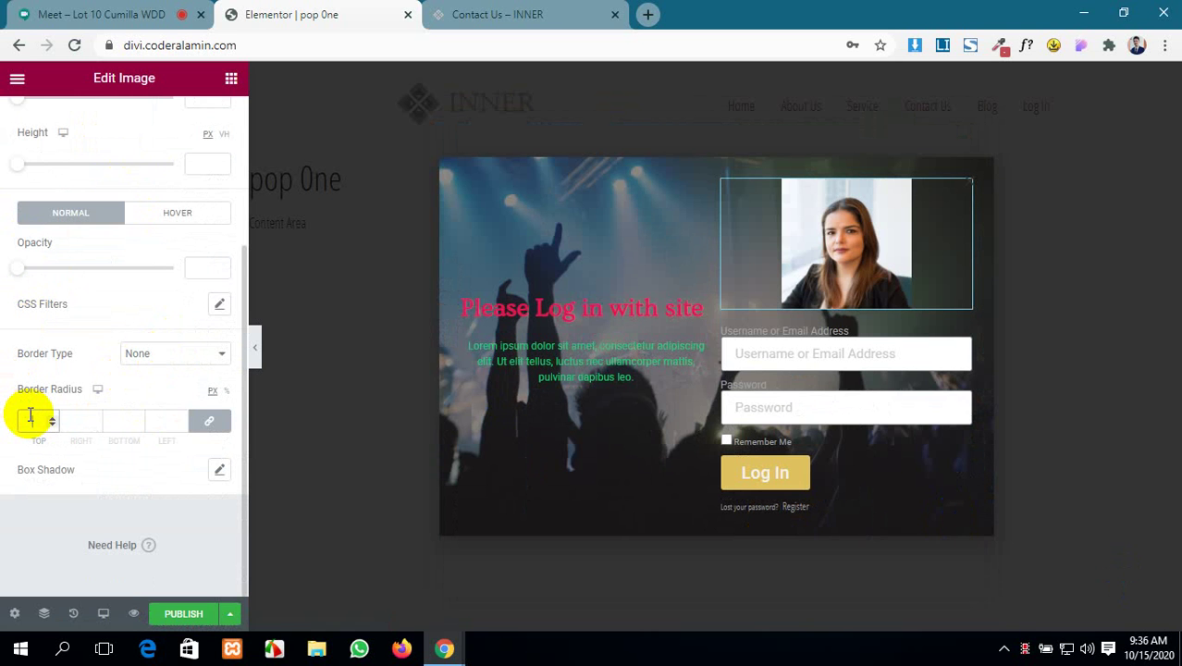
pyautogui.write('0')
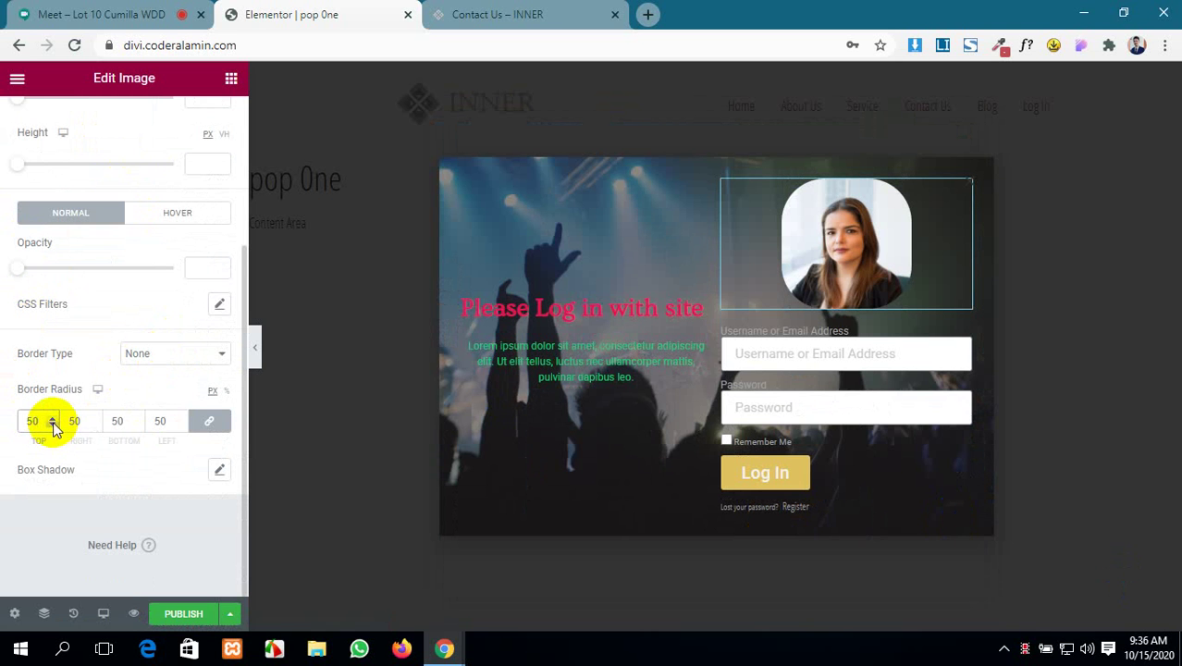
pyautogui.click(52, 417)
pyautogui.moveTo(52, 420); pyautogui.dragTo(52, 421)
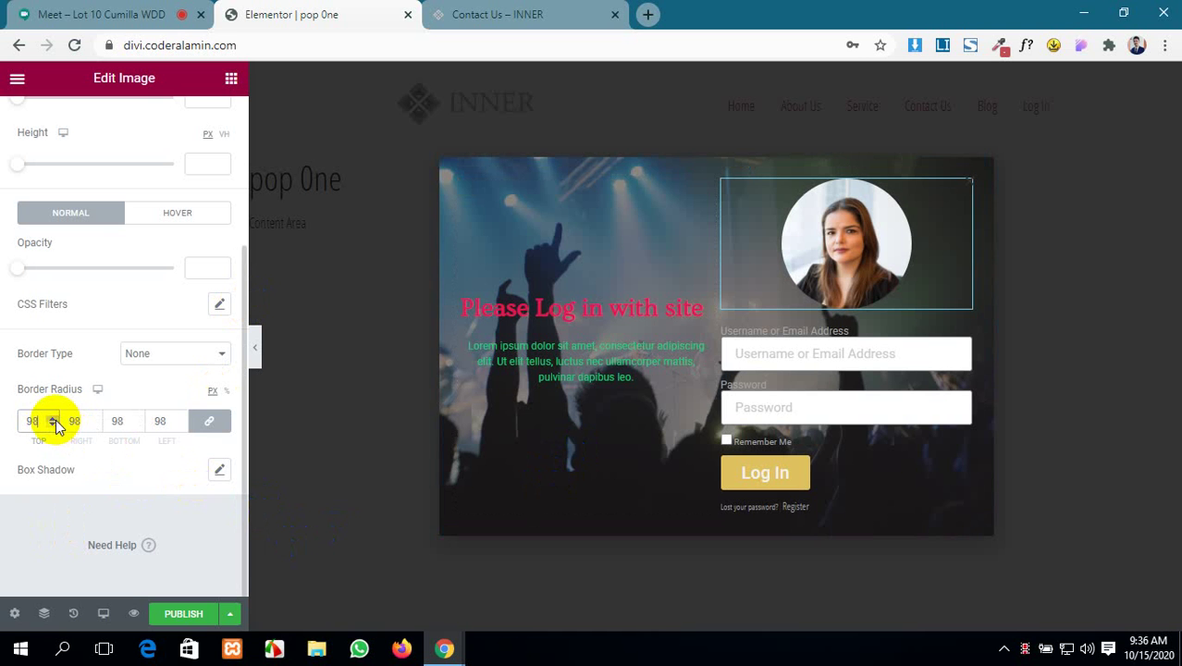
# - Hide the field labels of the login form and right-align its Log In button
pyautogui.click(814, 352)
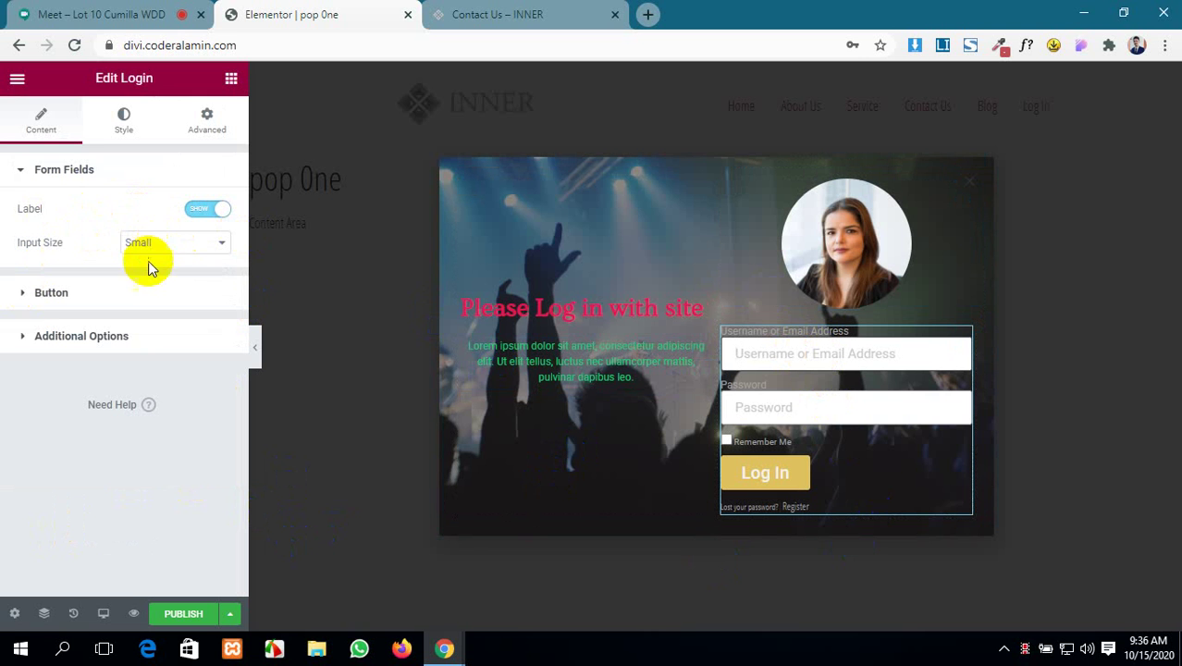
pyautogui.click(208, 210)
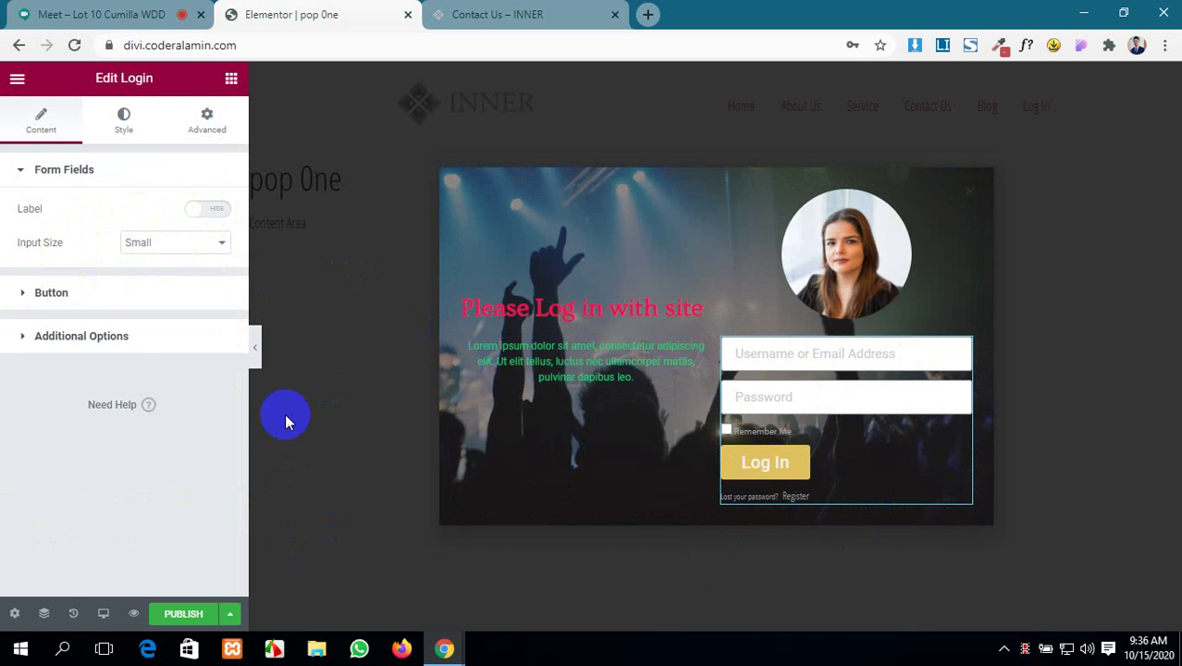
pyautogui.click(56, 295)
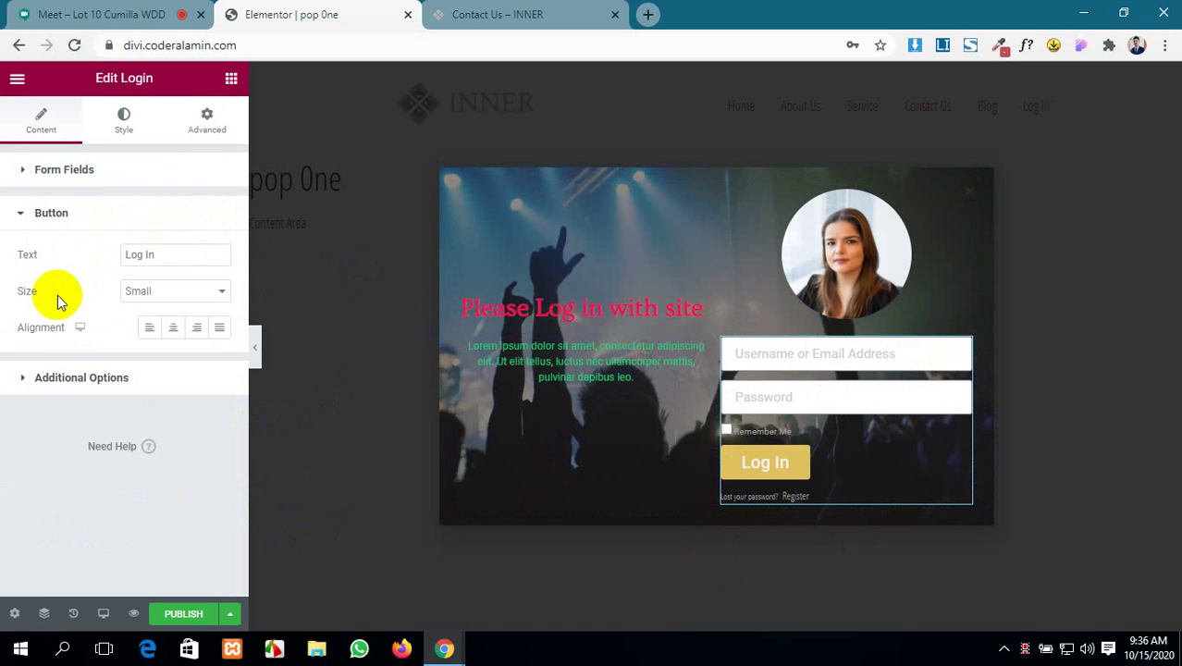
pyautogui.click(197, 329)
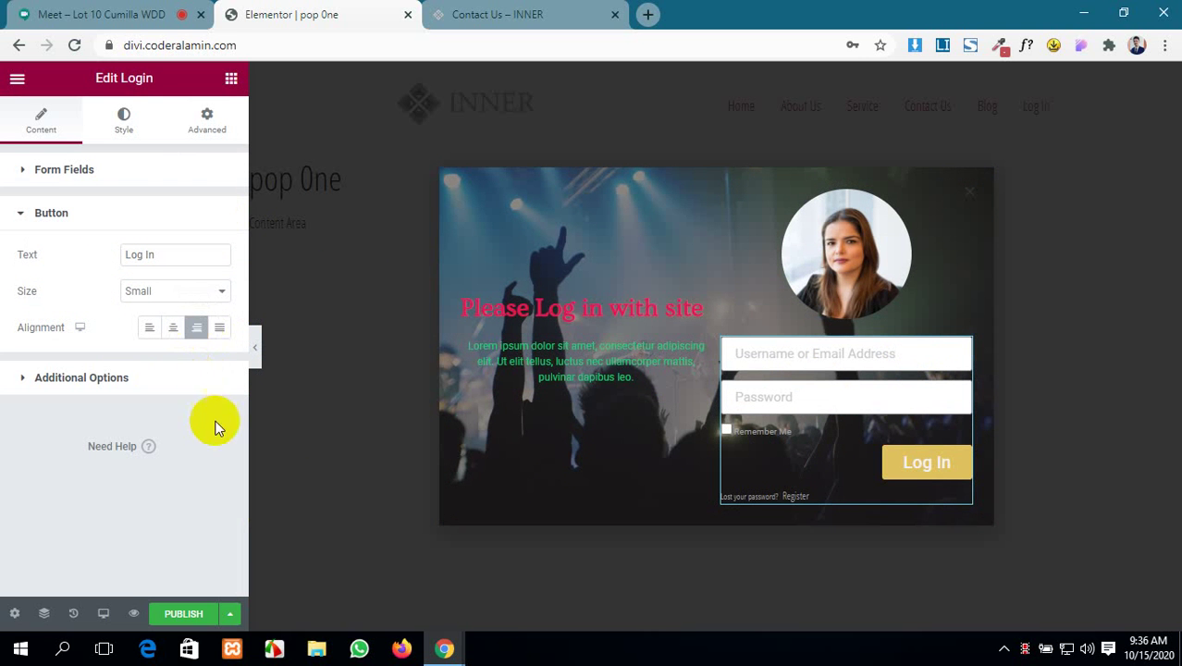
pyautogui.click(50, 377)
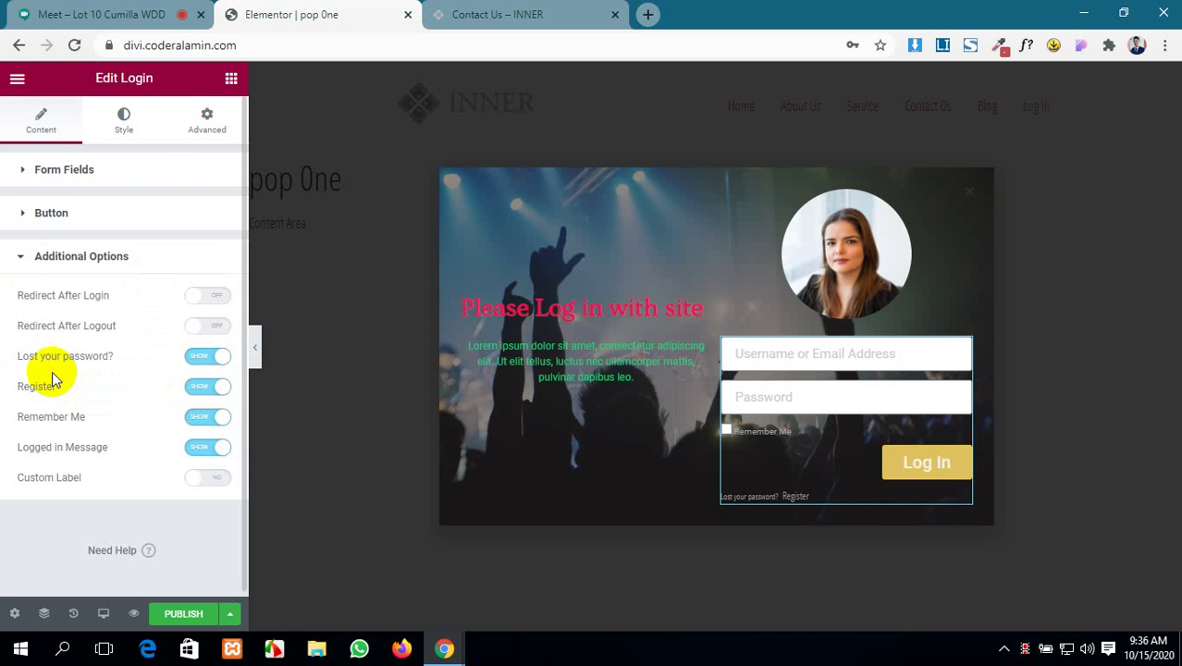
pyautogui.click(206, 292)
pyautogui.click(209, 291)
# - Set the rows gap of the login form to 17
pyautogui.click(120, 127)
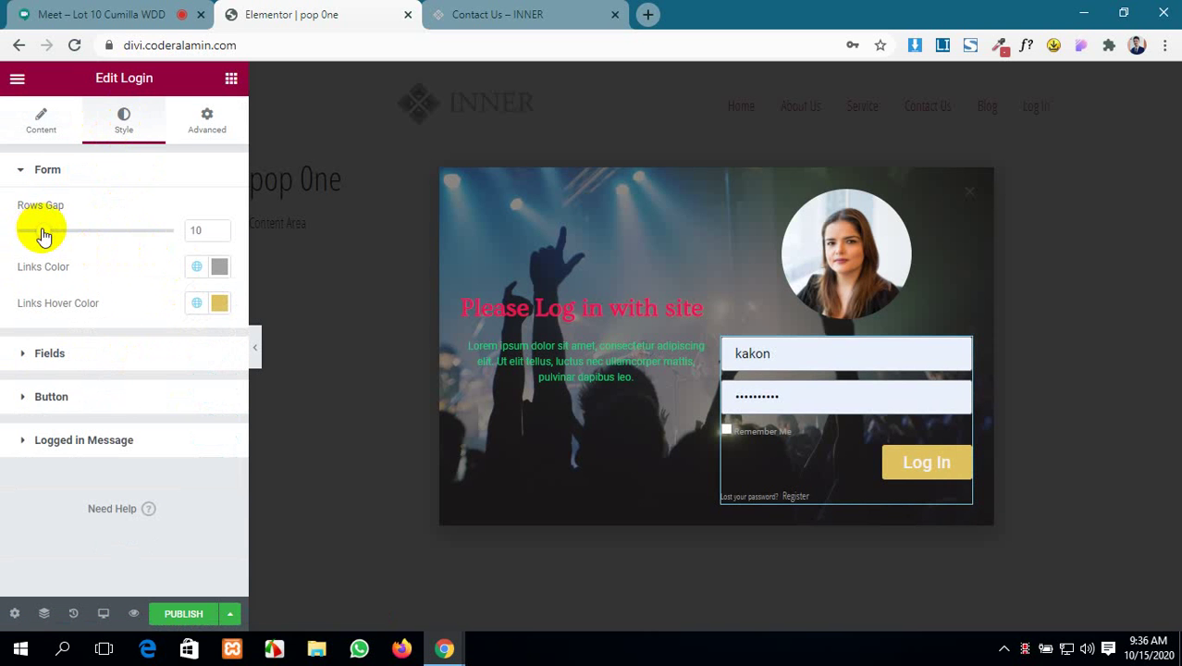
pyautogui.moveTo(44, 237); pyautogui.dragTo(62, 240)
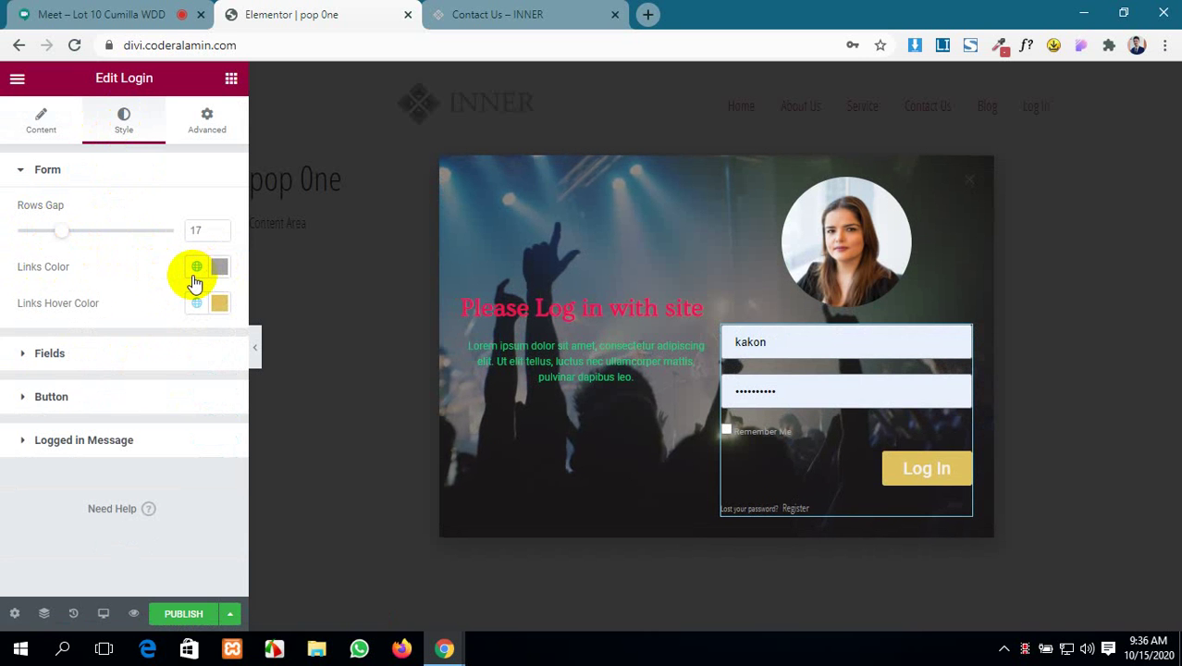
pyautogui.click(51, 353)
pyautogui.scroll(-3, 138, 294)
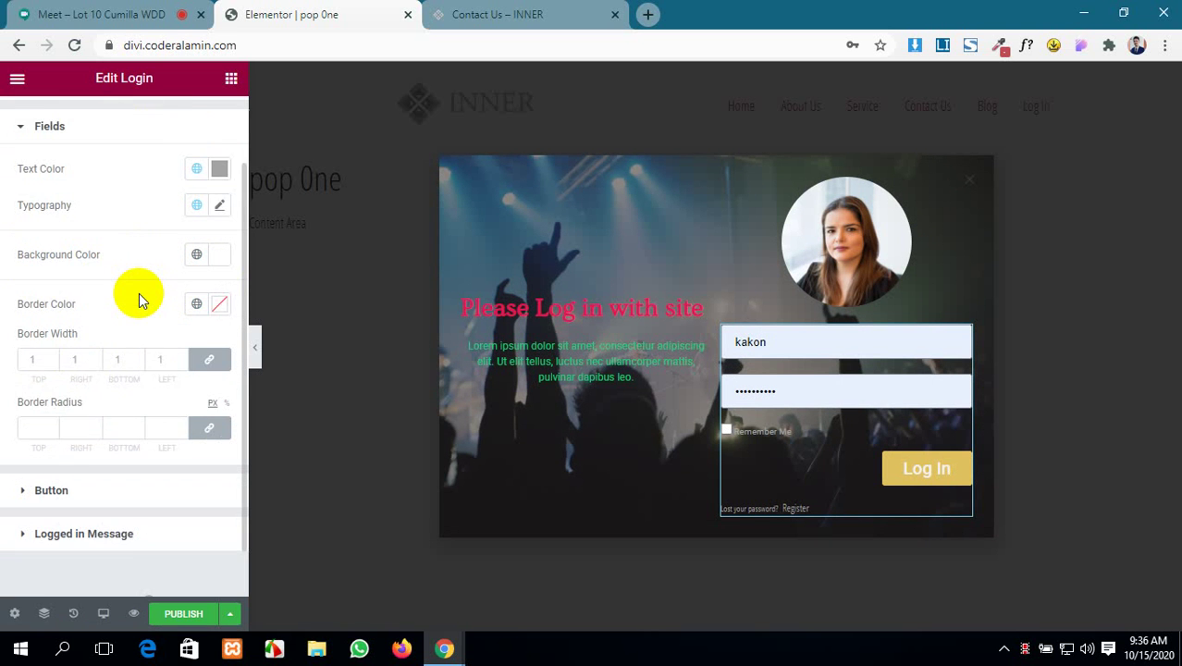
pyautogui.click(34, 370)
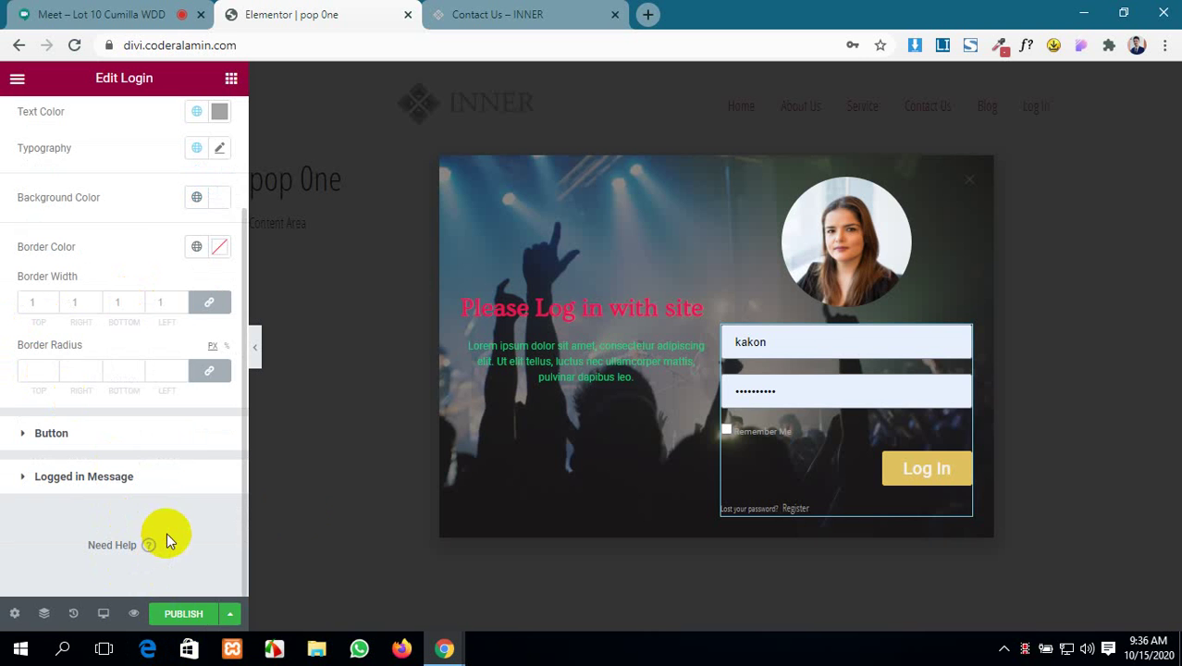
pyautogui.click(751, 378)
pyautogui.click(757, 435)
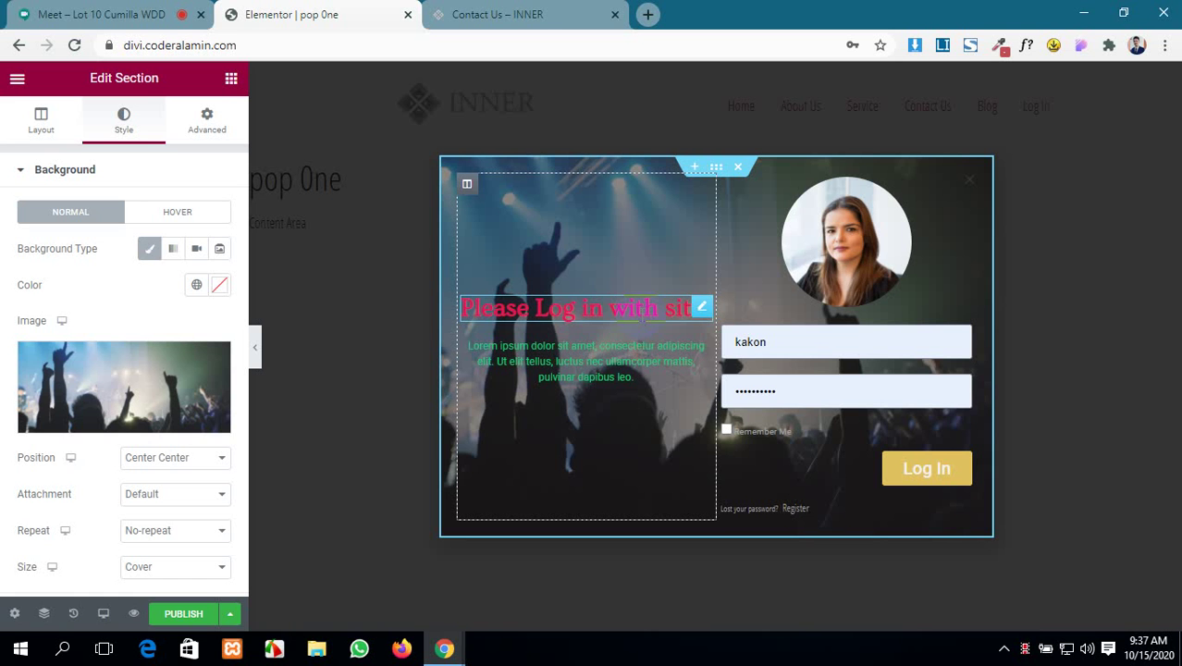
pyautogui.click(190, 614)
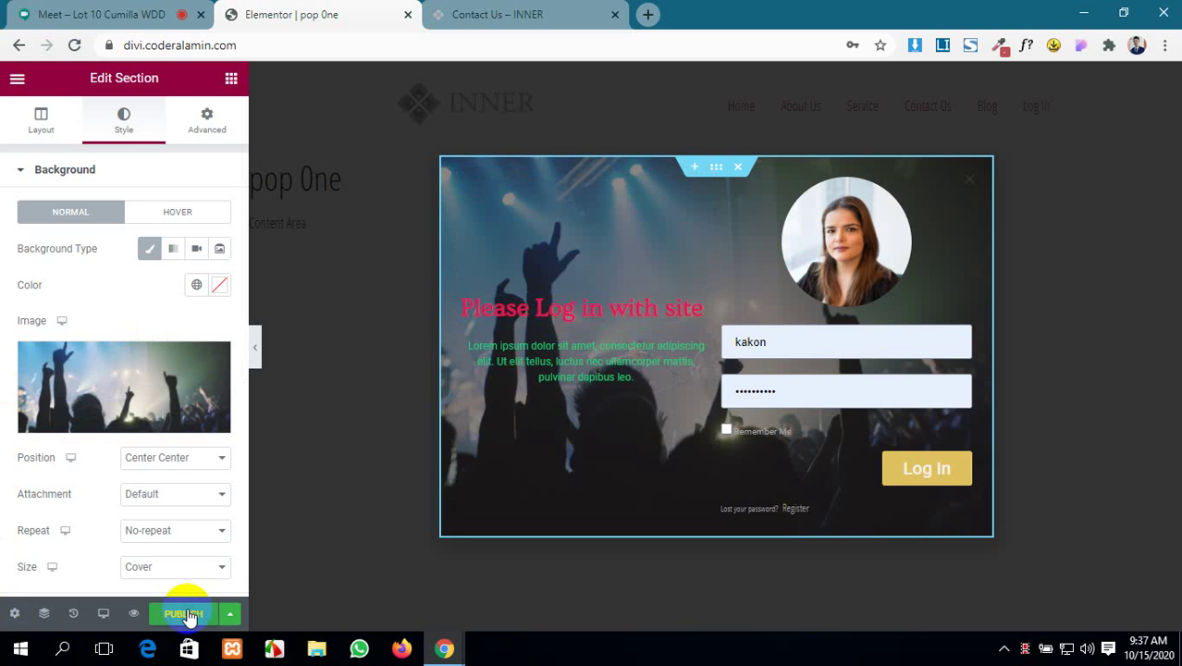
pyautogui.click(189, 614)
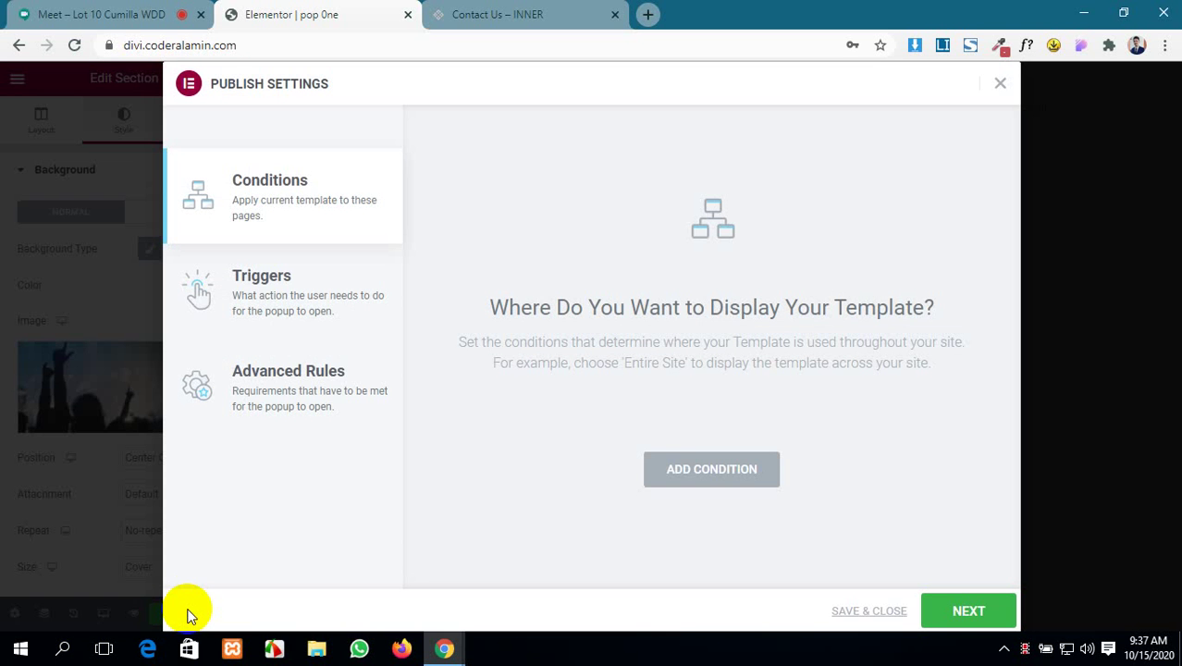
pyautogui.click(999, 83)
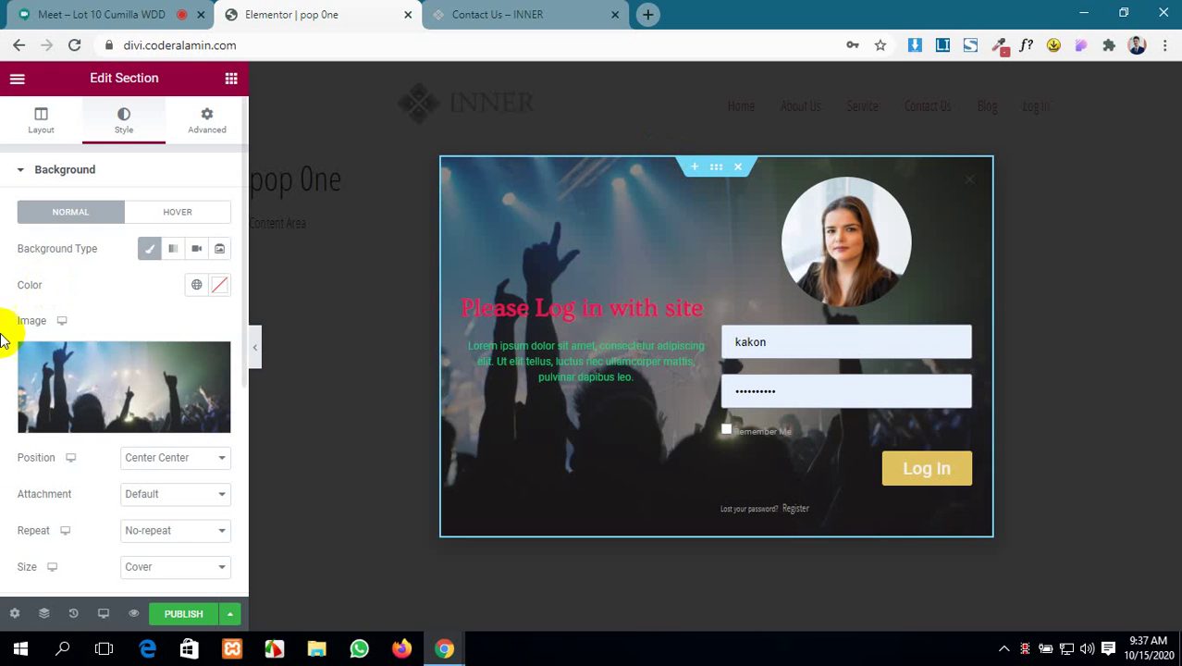
# - Reduce the popup's width to 541 px in the popup's layout settings
pyautogui.click(14, 614)
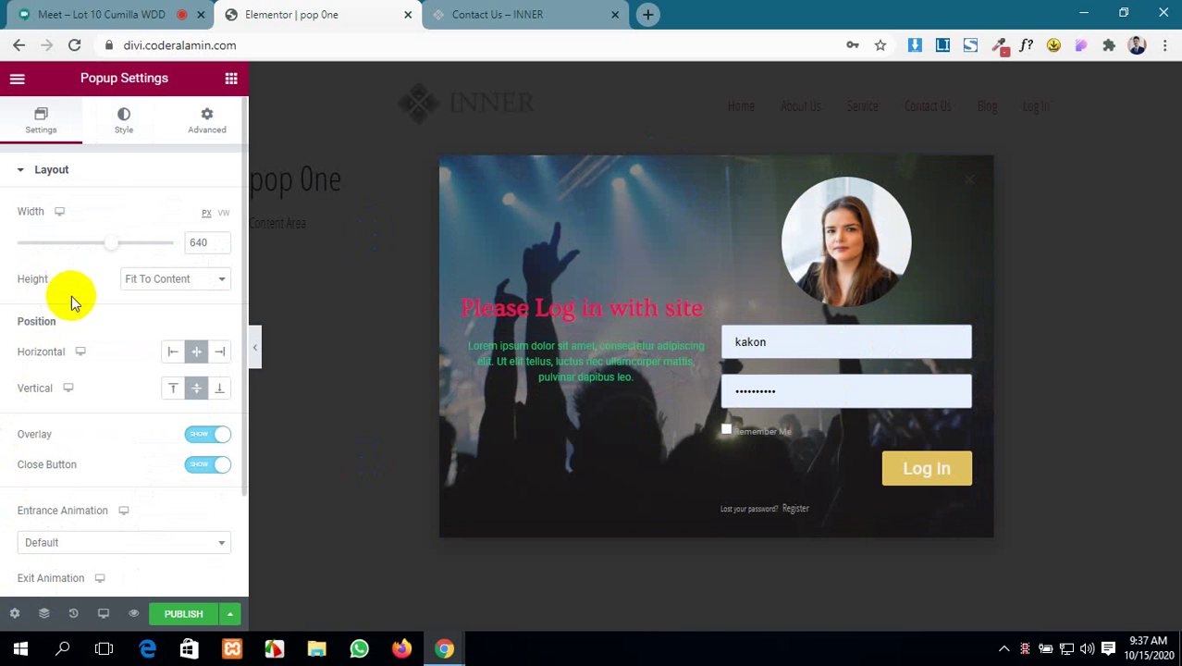
pyautogui.click(25, 173)
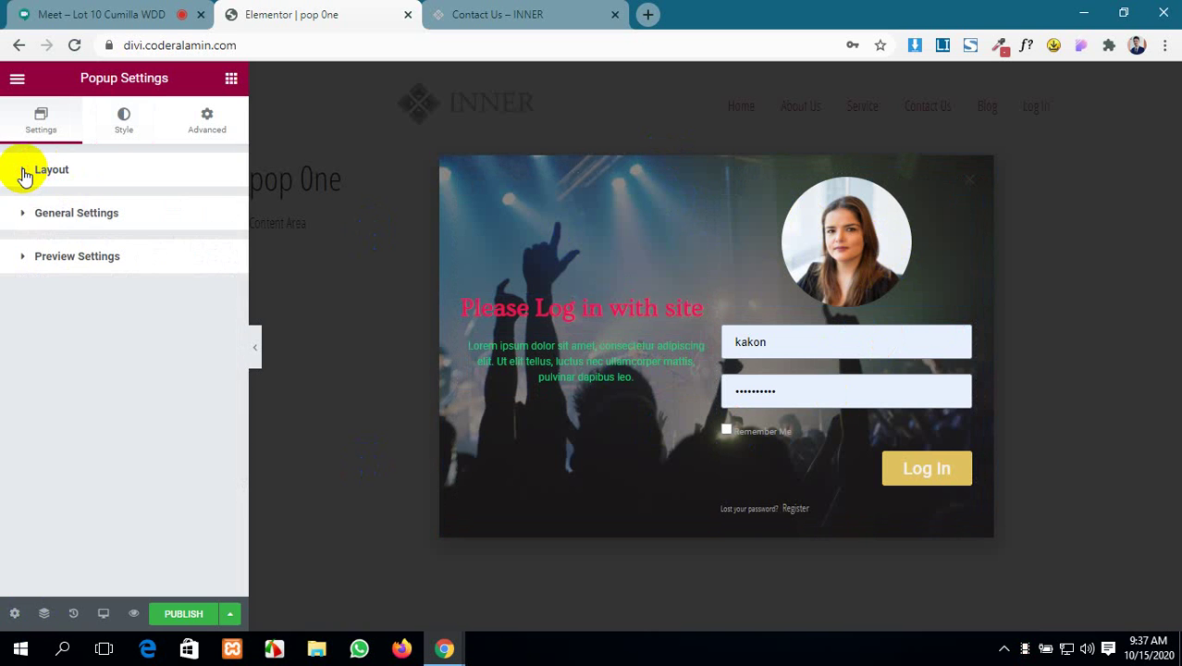
pyautogui.click(71, 170)
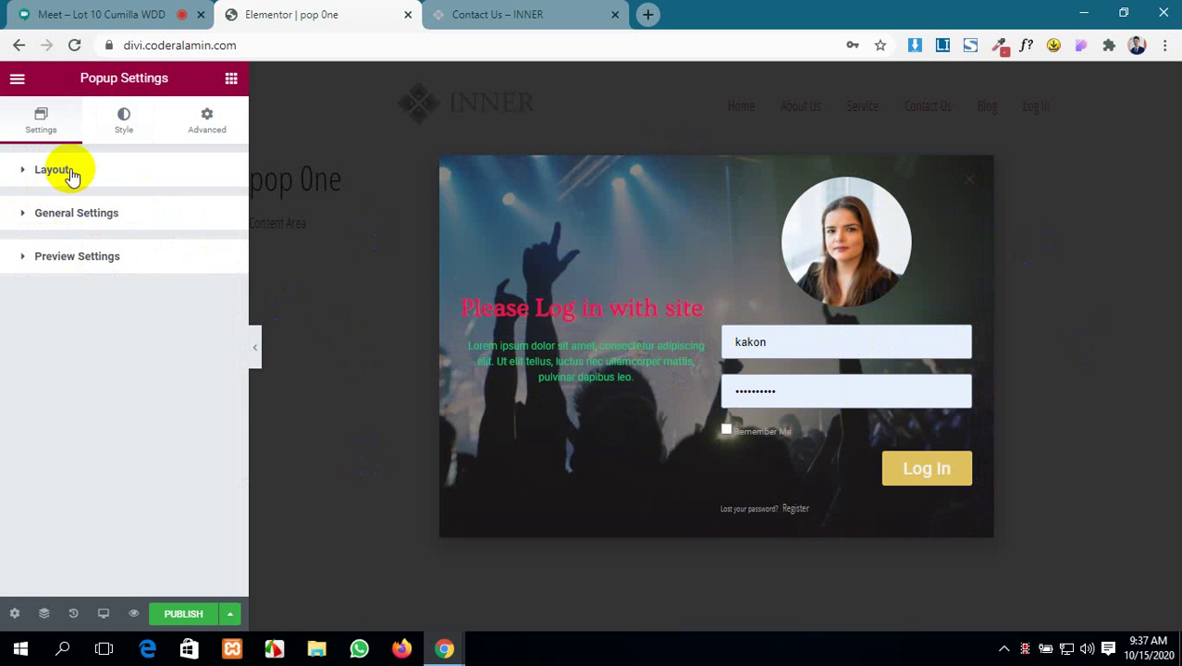
pyautogui.moveTo(121, 251); pyautogui.dragTo(98, 256)
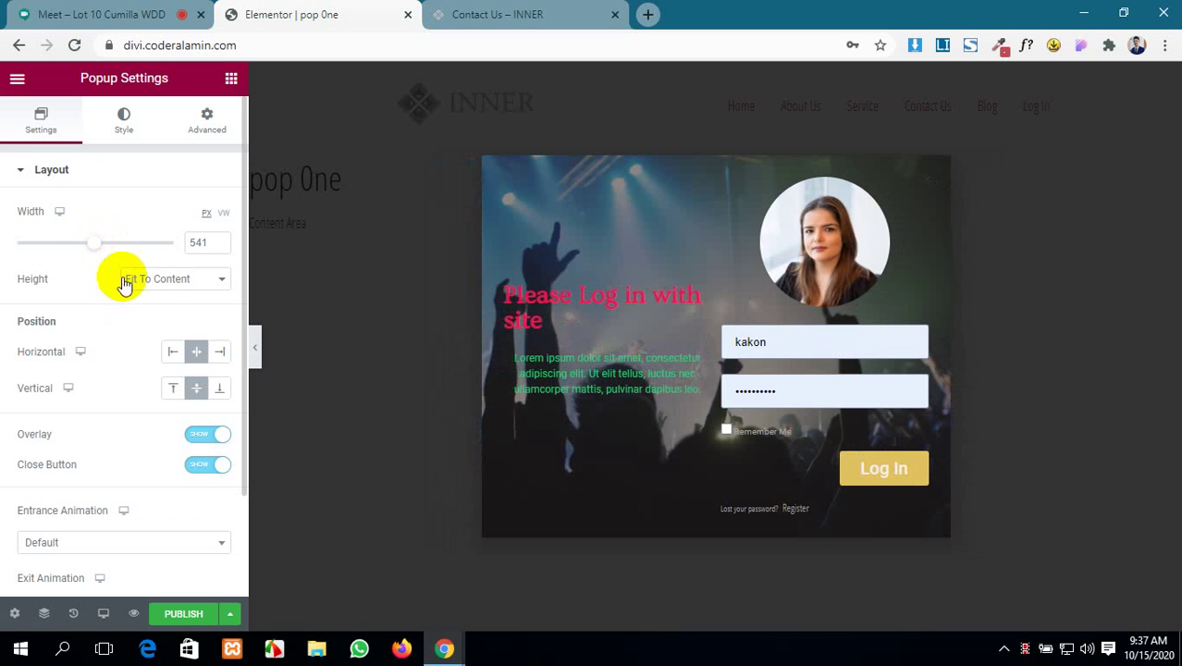
# - Try the popup height at Fit To Screen and at a custom 430 px, and restore Fit To Content
pyautogui.click(173, 279)
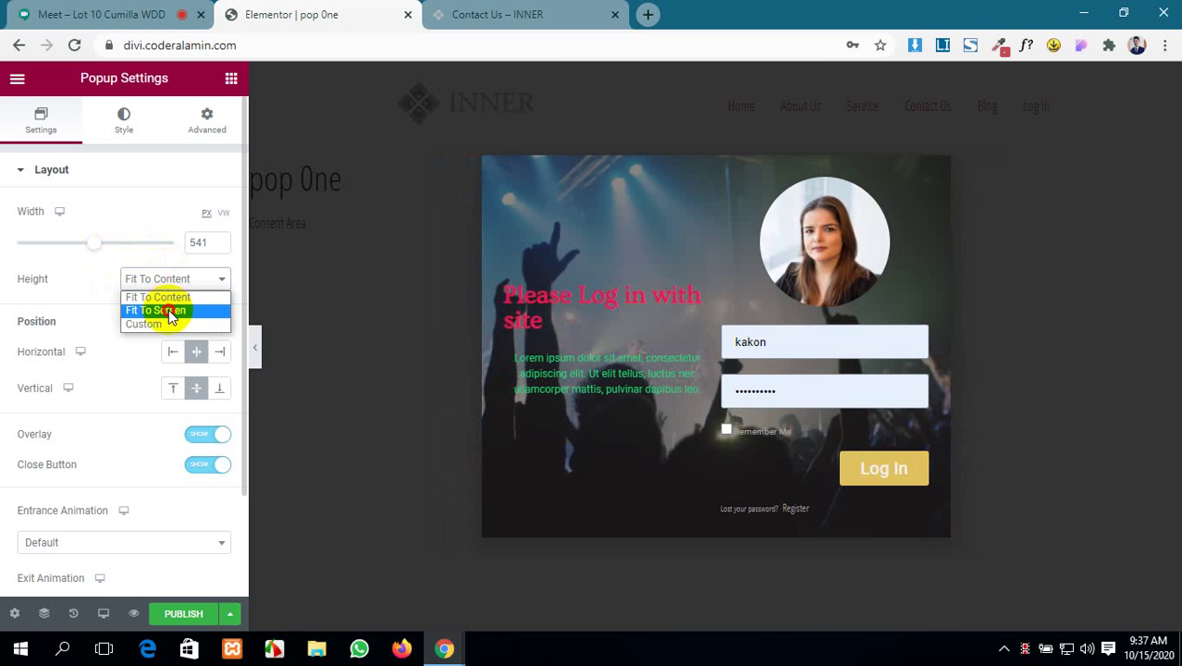
pyautogui.click(164, 310)
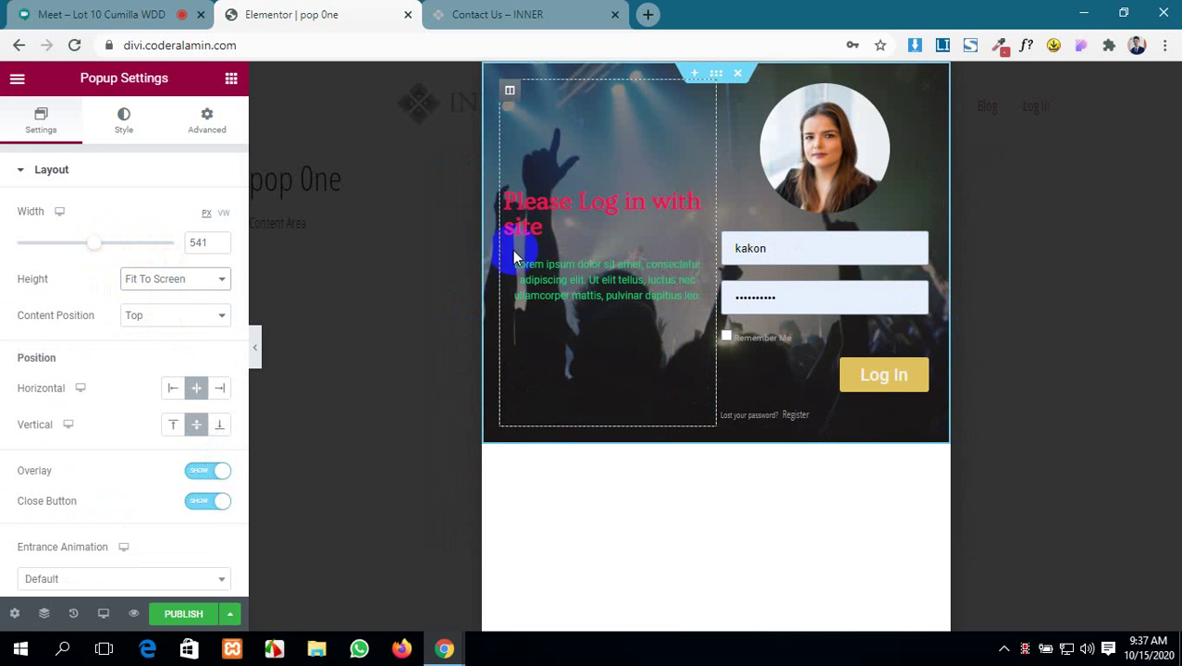
pyautogui.click(162, 278)
pyautogui.click(182, 326)
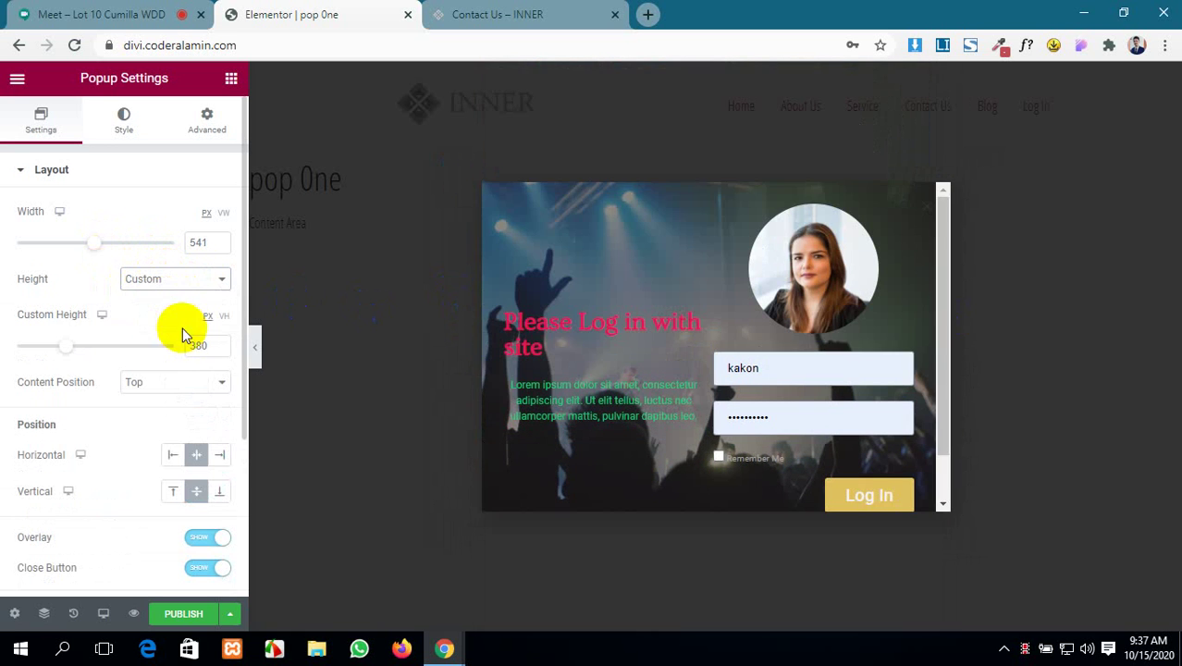
pyautogui.scroll(-1, 761, 363)
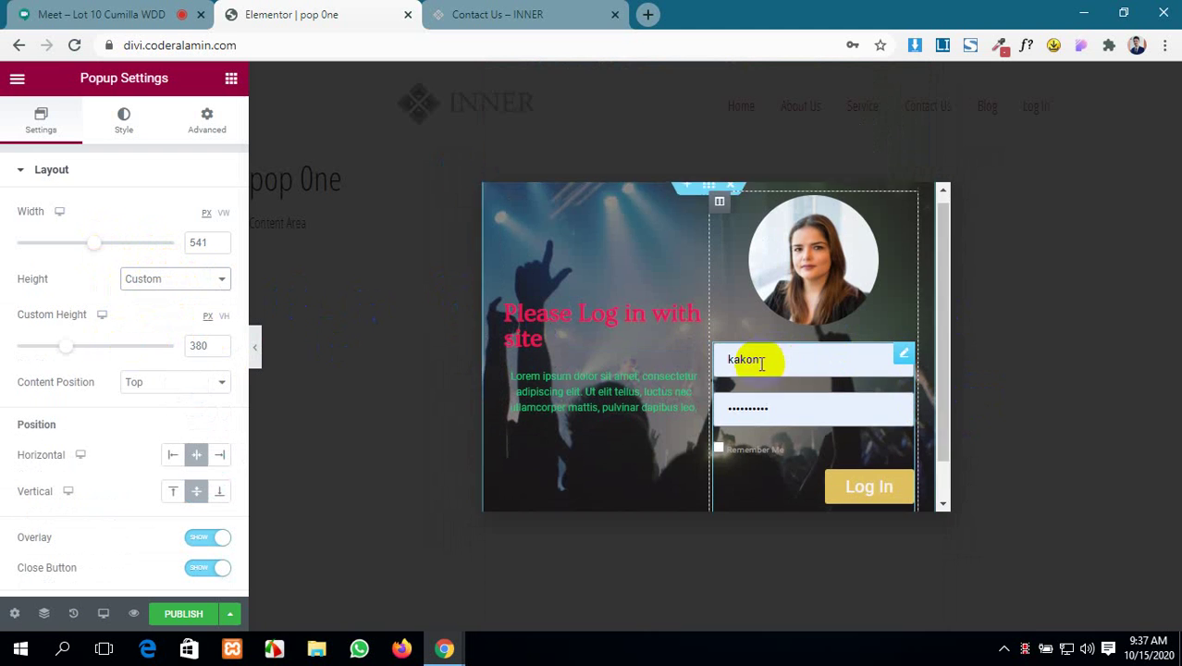
pyautogui.scroll(-1, 761, 363)
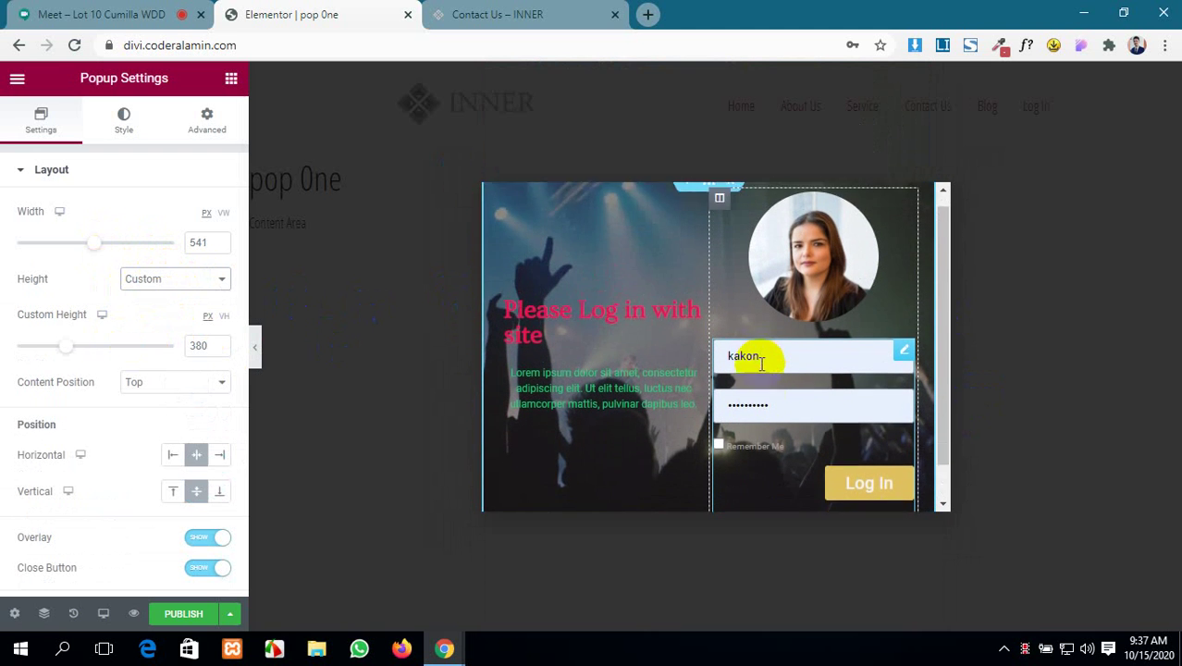
pyautogui.scroll(-2, 761, 364)
pyautogui.scroll(3, 762, 367)
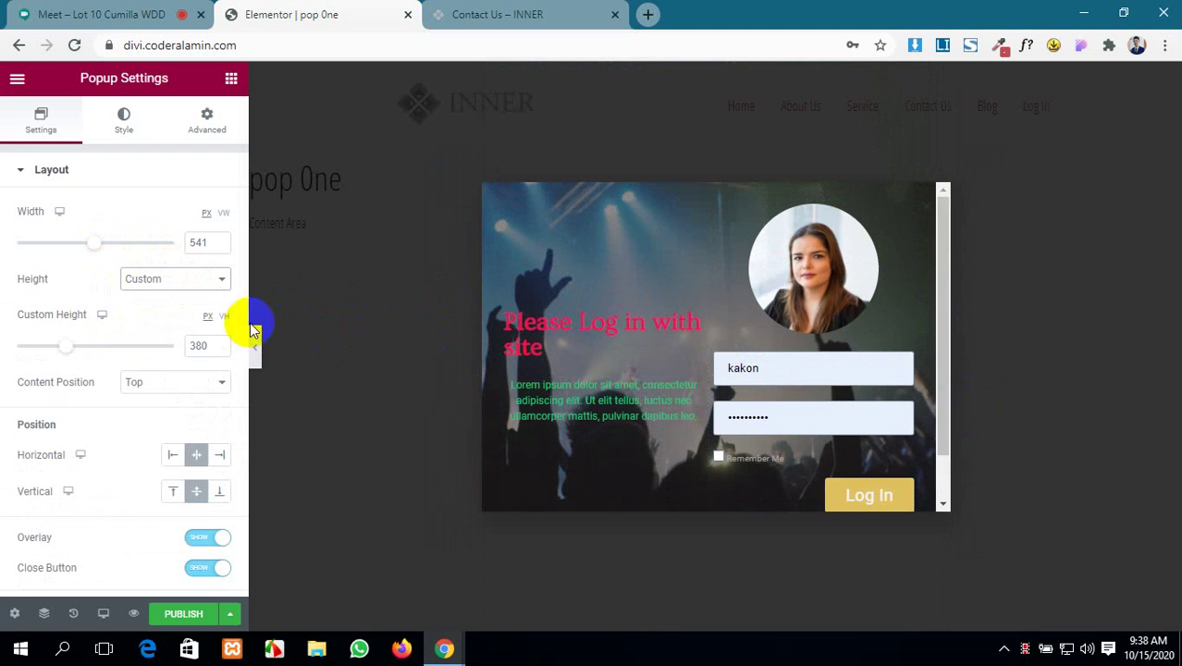
pyautogui.moveTo(65, 345)
pyautogui.mouseDown()
pyautogui.moveTo(79, 346)
pyautogui.moveTo(74, 354)
pyautogui.mouseUp()
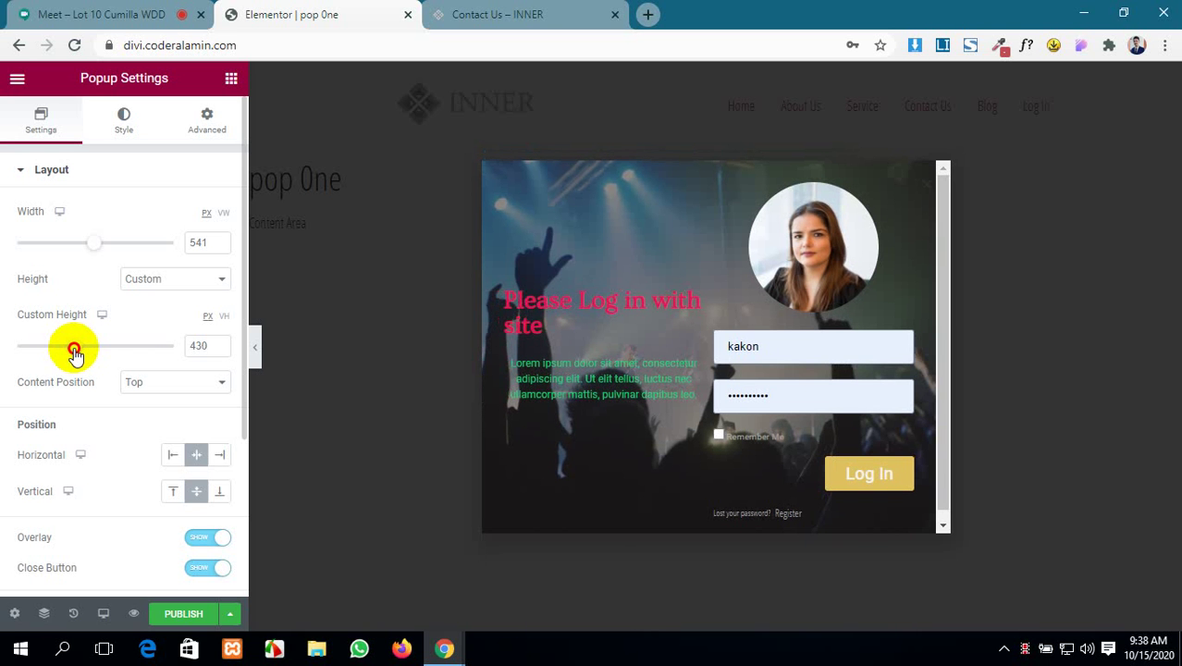
pyautogui.click(158, 280)
pyautogui.click(162, 298)
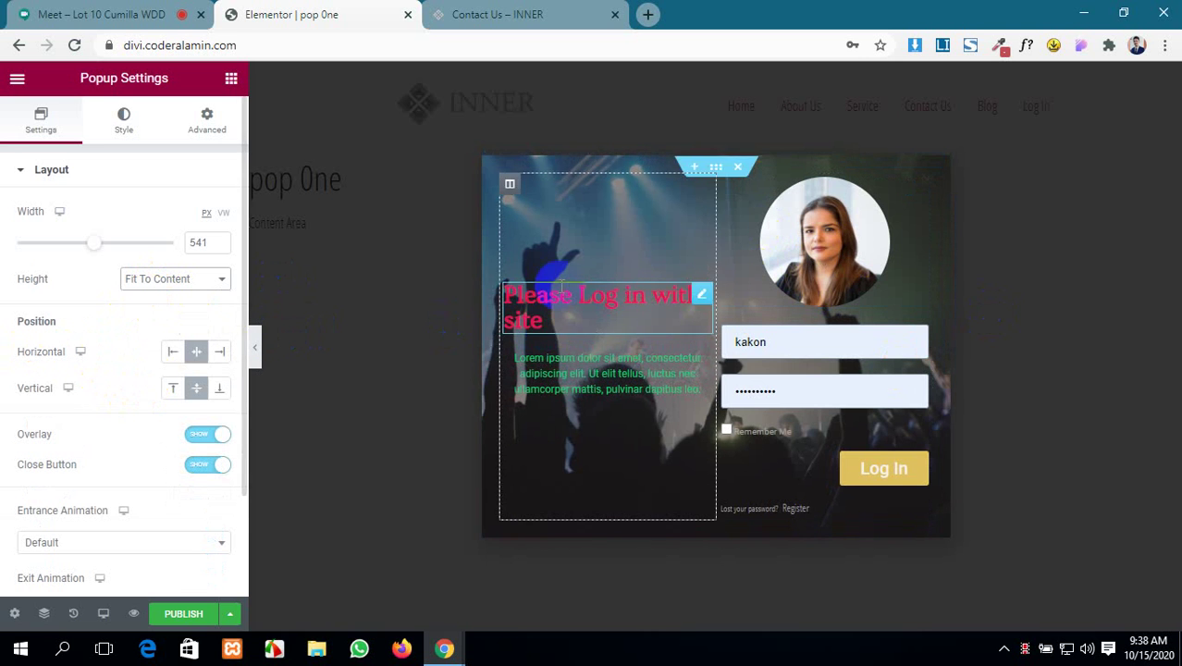
# - Try the popup's horizontal position at left and at right, and return it to center
pyautogui.click(174, 358)
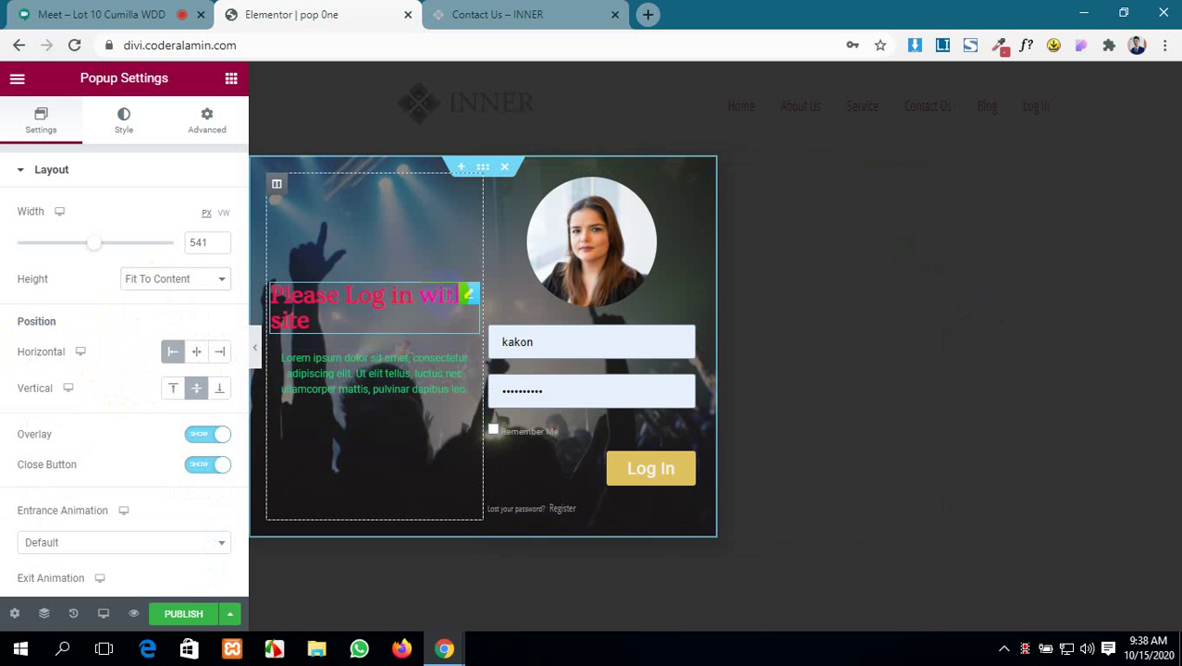
pyautogui.click(197, 357)
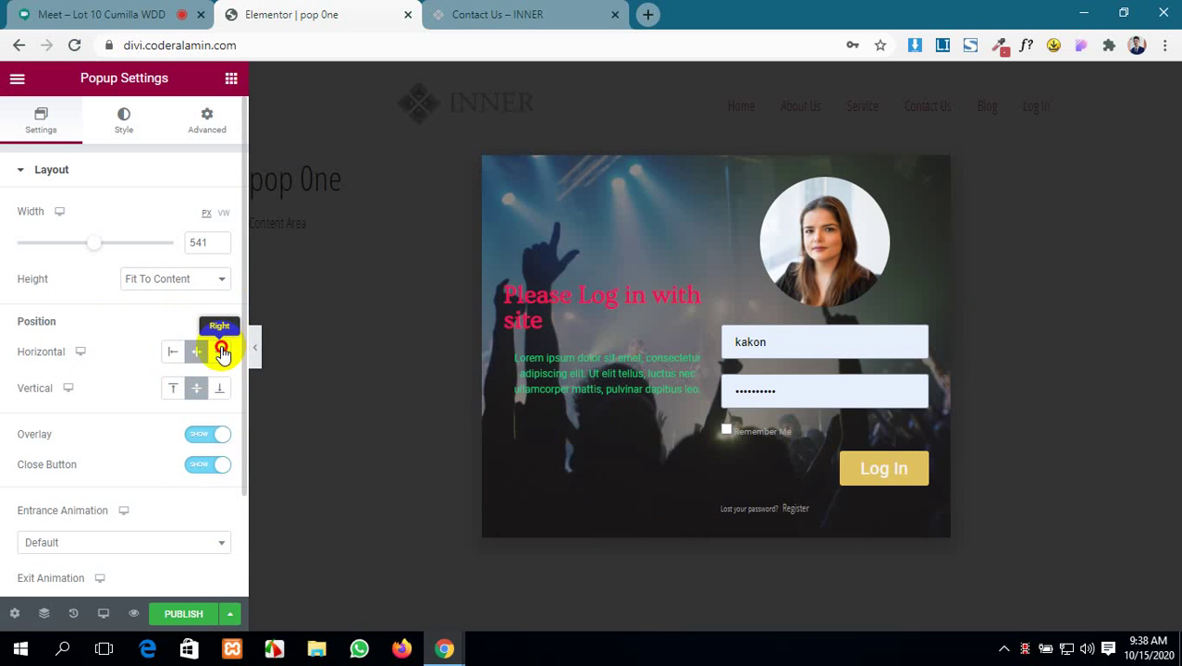
pyautogui.click(220, 352)
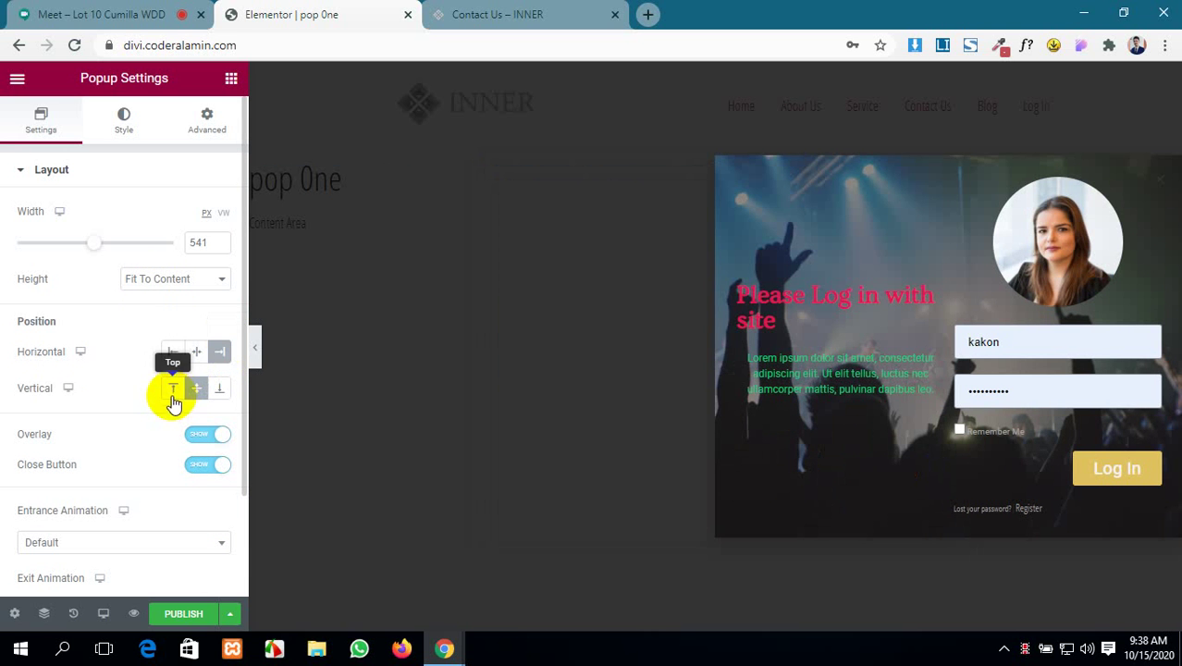
pyautogui.click(196, 354)
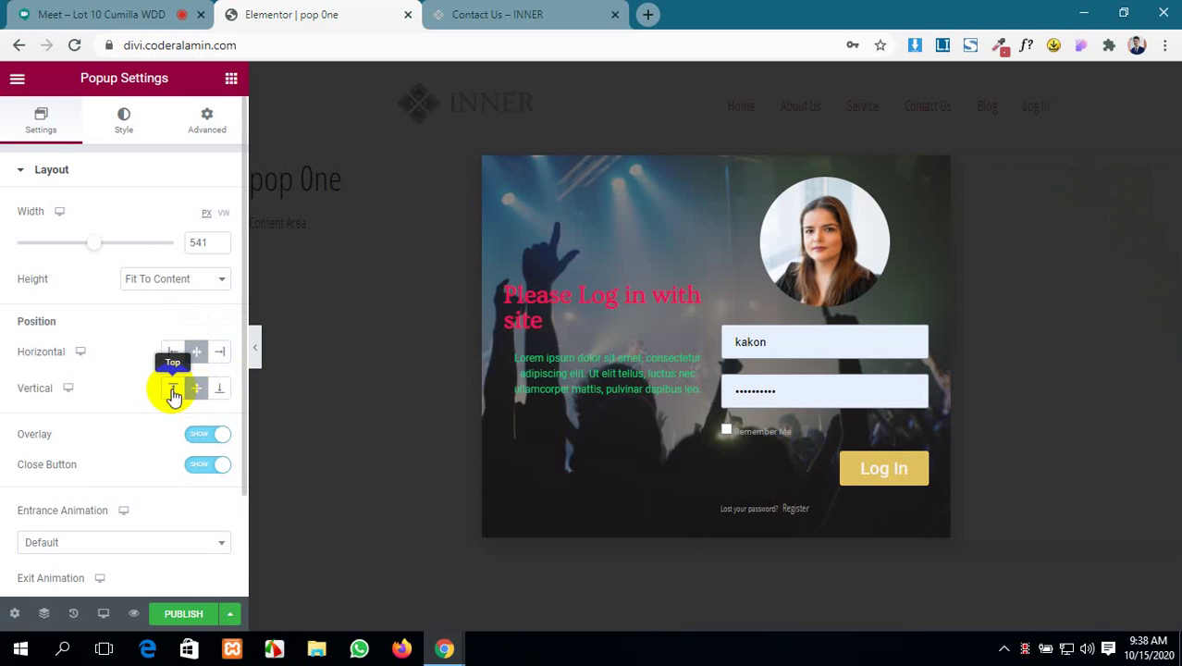
# - Set the popup's vertical position to Top
pyautogui.click(170, 391)
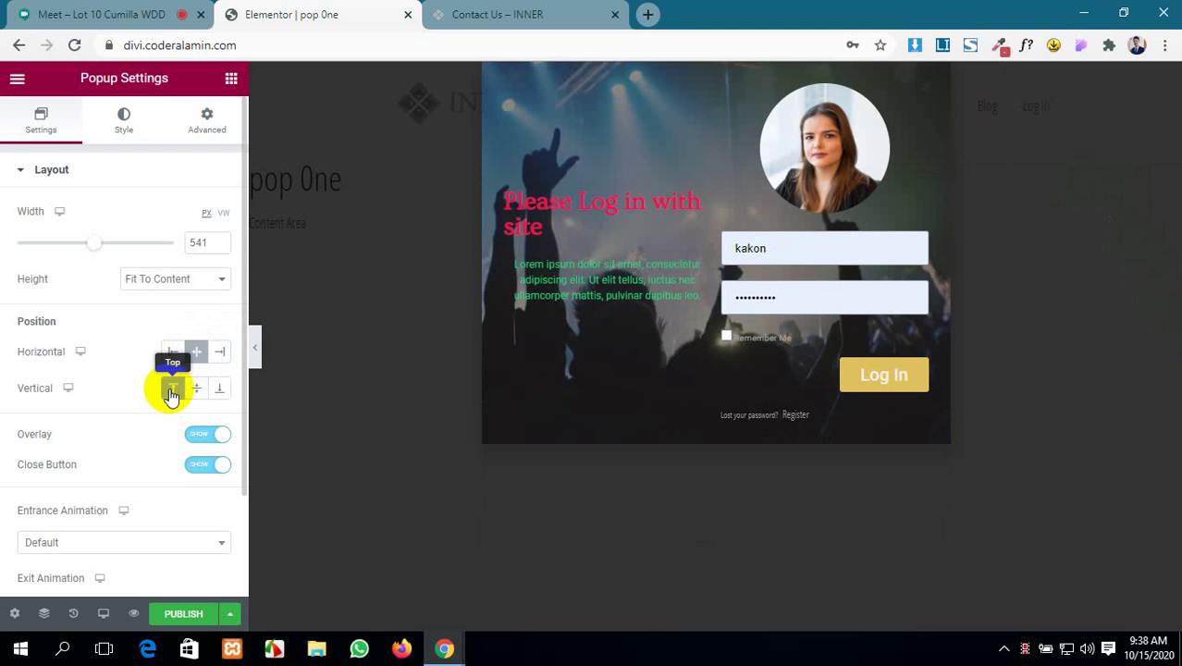
# - Try the popup's vertical position at bottom and set it to center
pyautogui.click(171, 392)
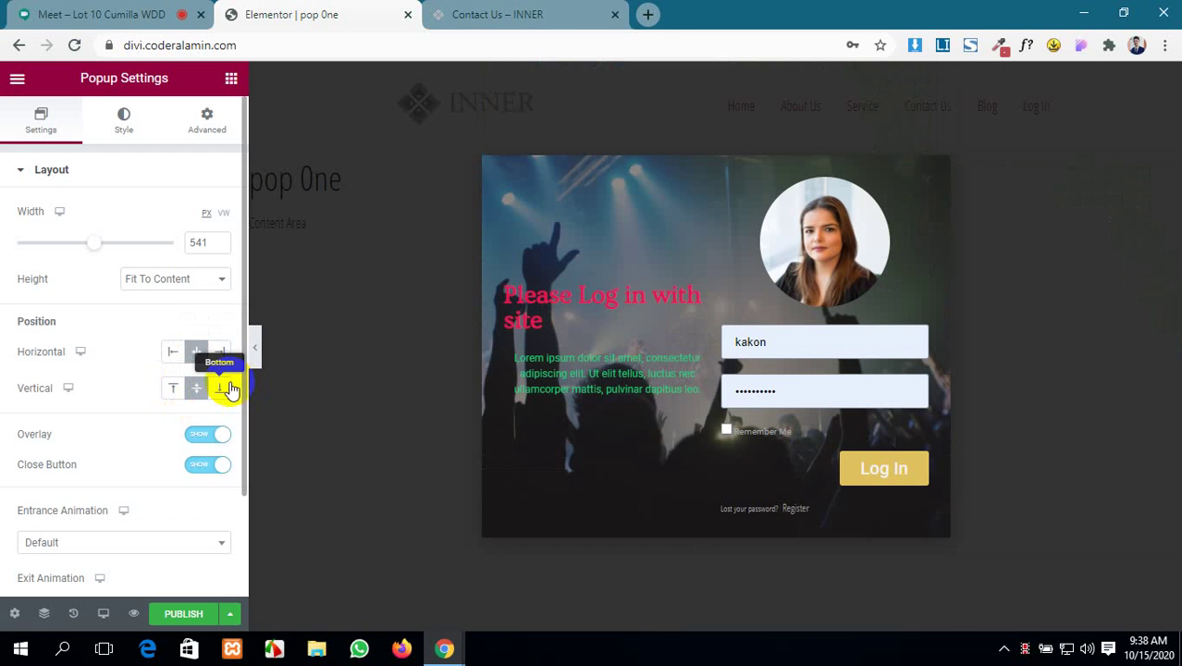
pyautogui.click(228, 388)
pyautogui.click(194, 389)
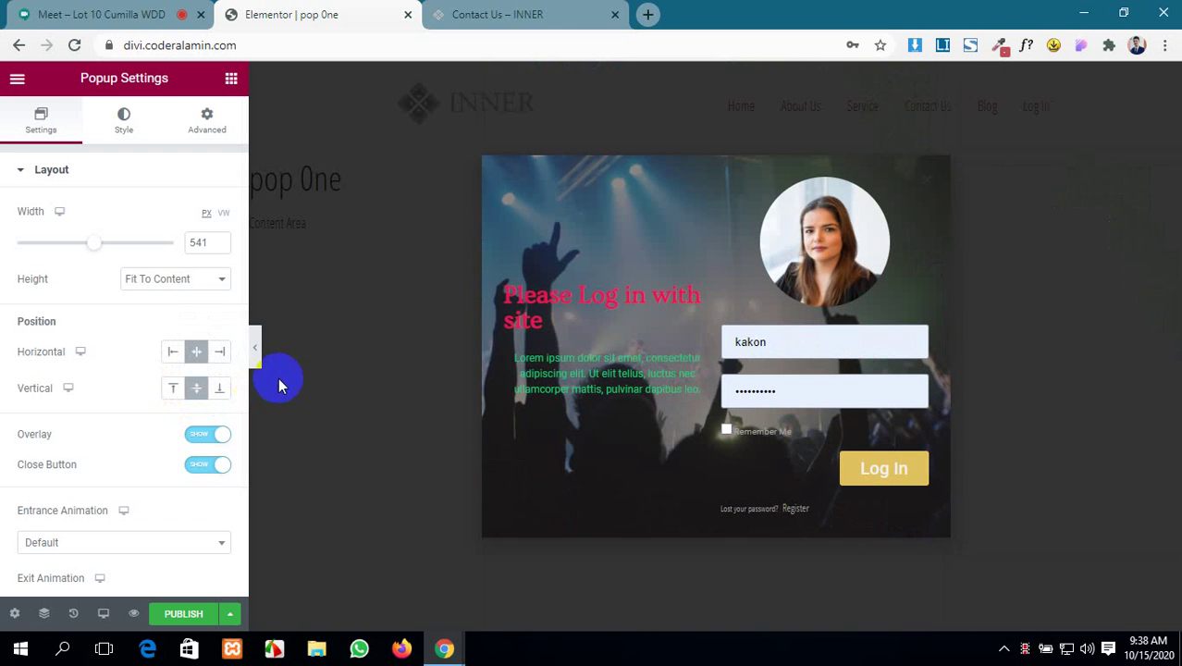
# - Try hiding the popup's overlay and its close button, and show both again
pyautogui.click(212, 434)
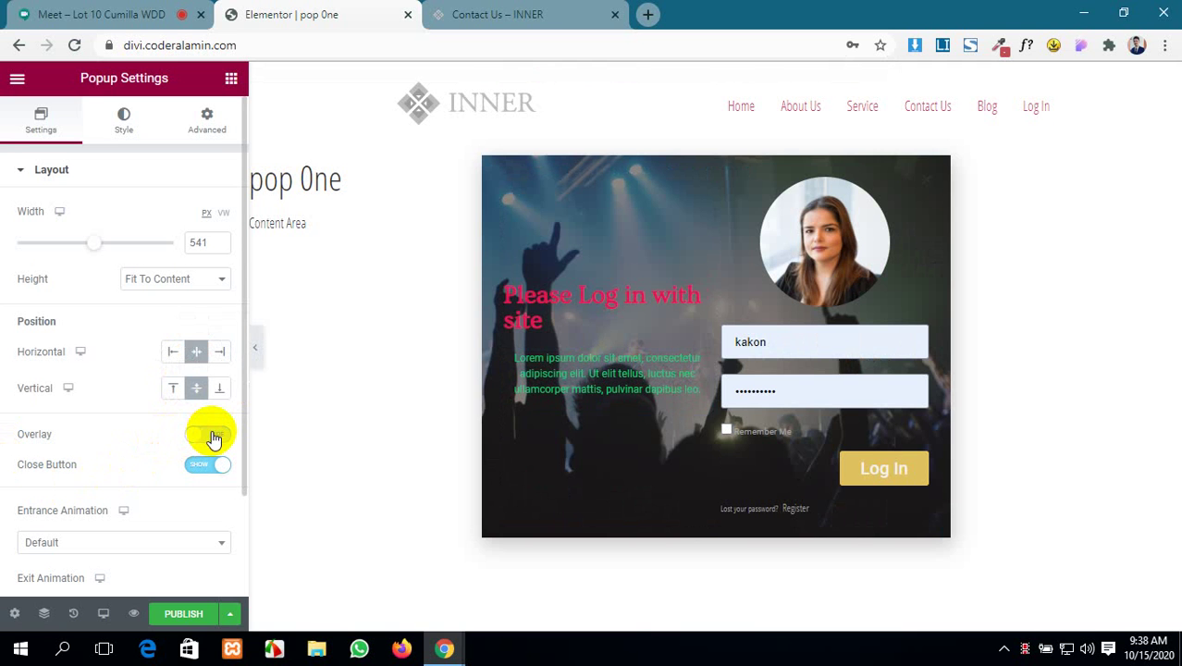
pyautogui.click(212, 435)
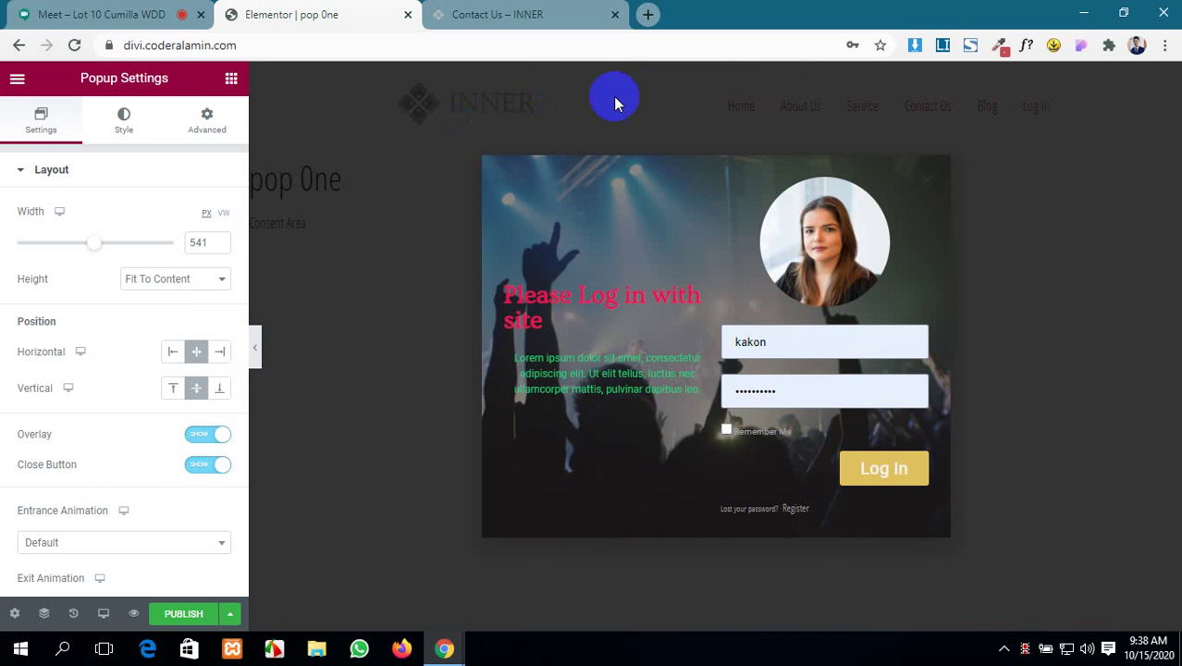
pyautogui.click(205, 436)
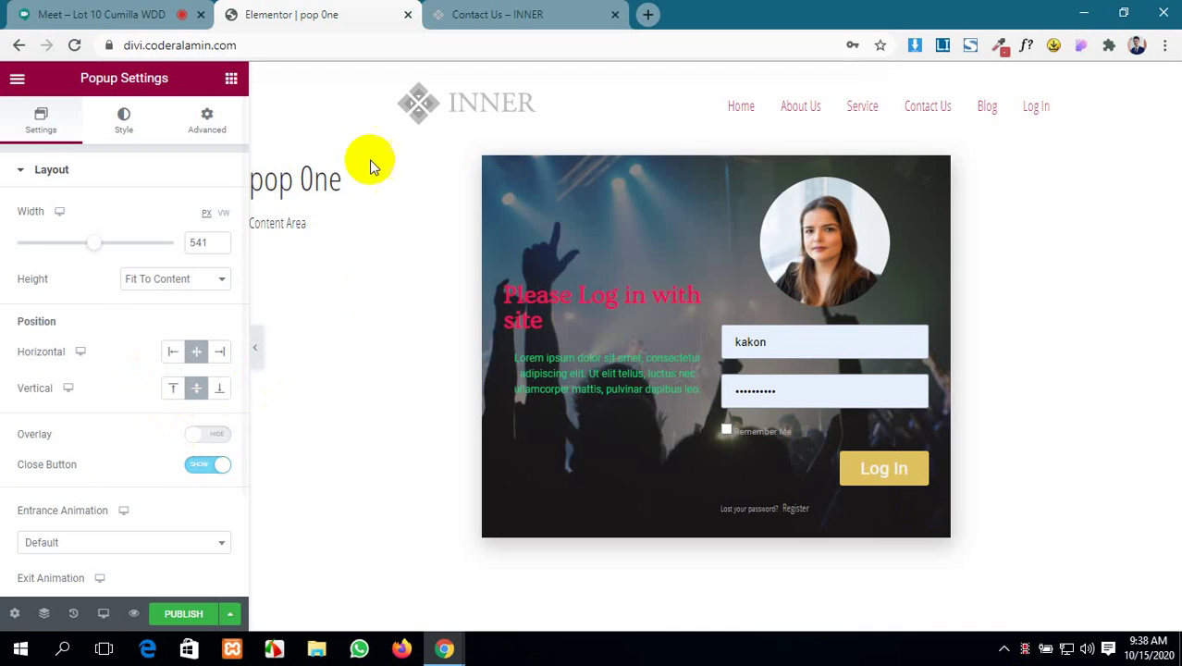
pyautogui.click(199, 440)
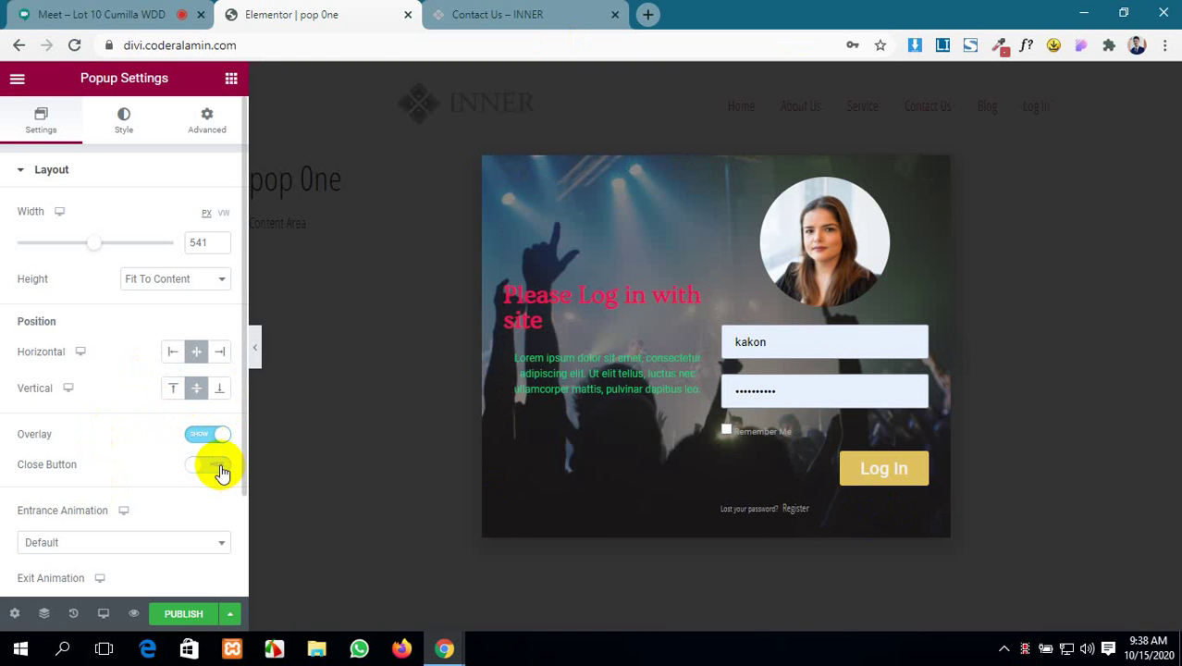
pyautogui.click(218, 468)
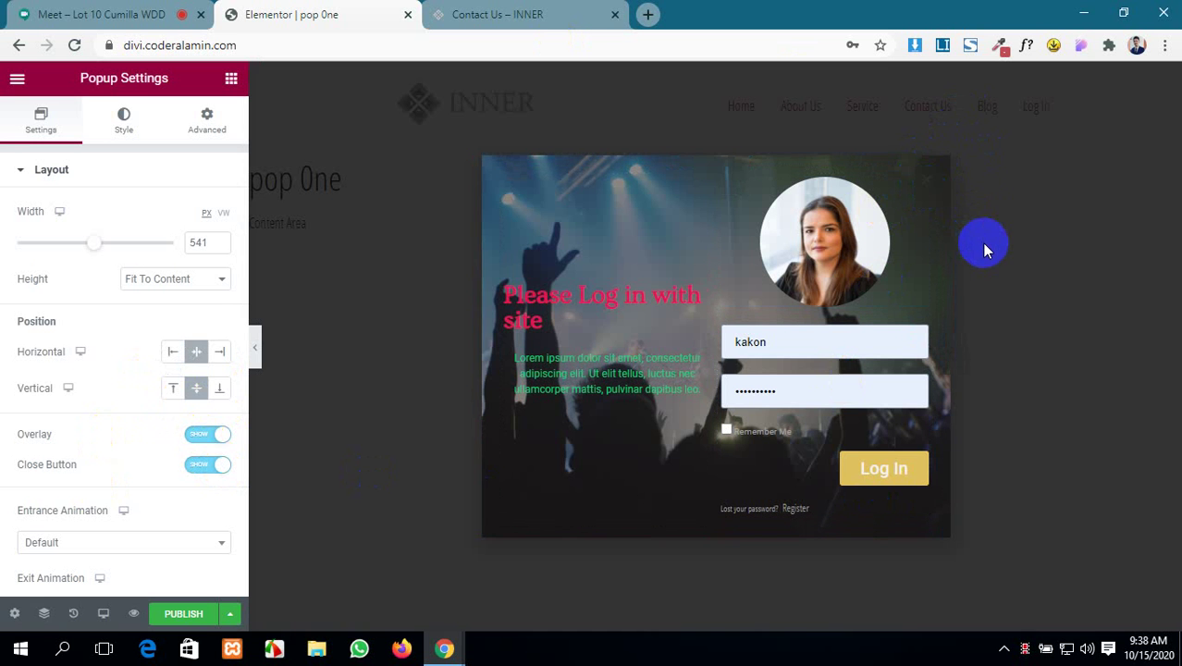
# - Try the Fade In and Fade In Right entrance animations for the popup and browse the exit animation options
pyautogui.scroll(-1, 106, 443)
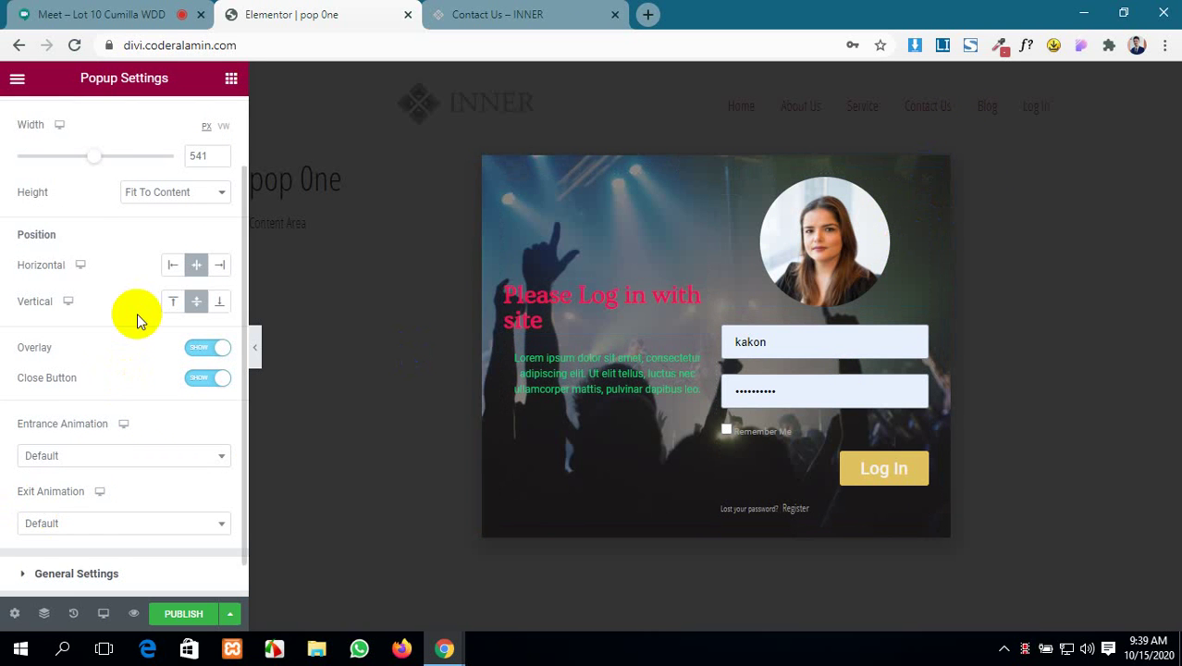
pyautogui.scroll(-1, 137, 312)
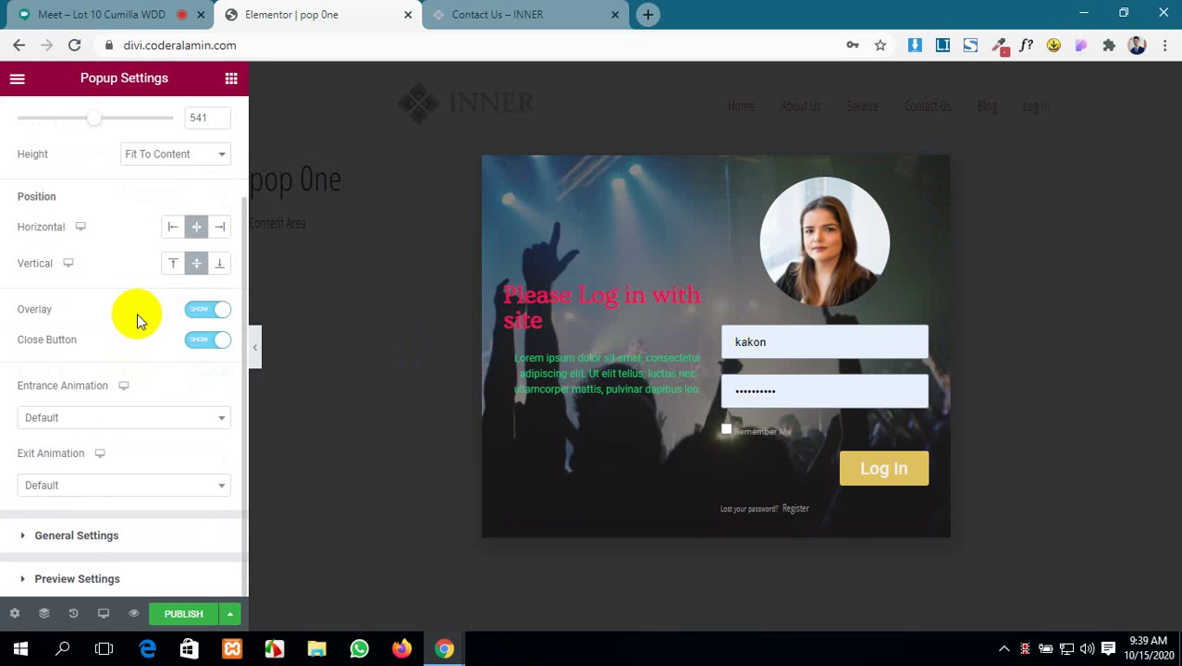
pyautogui.click(130, 417)
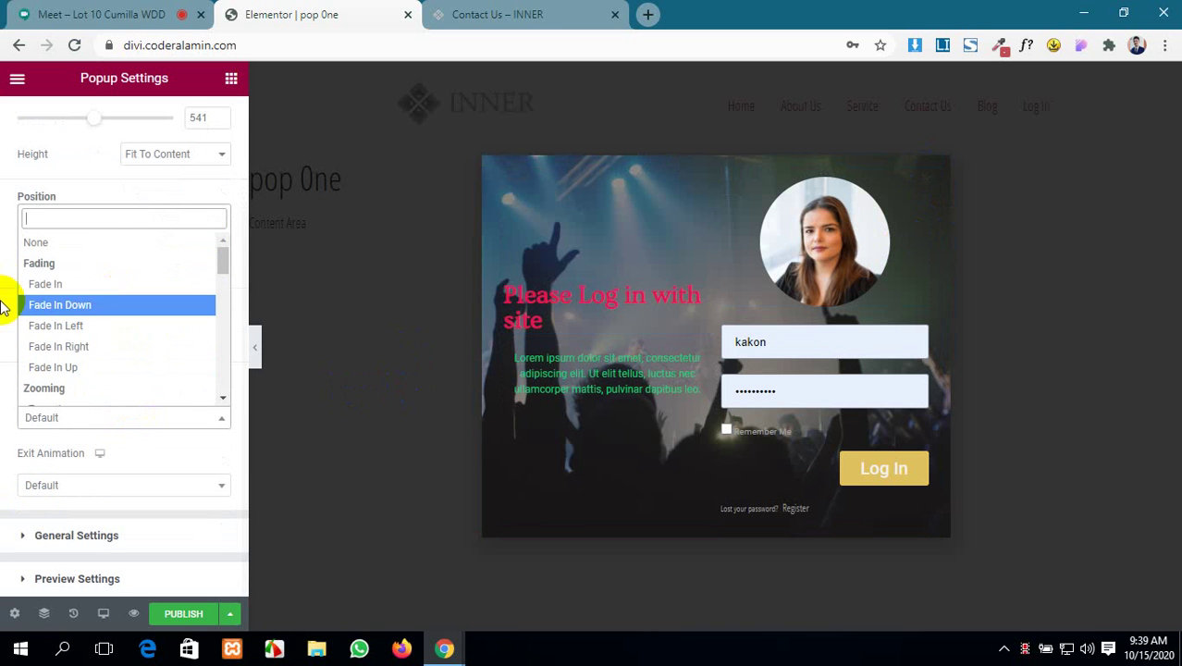
pyautogui.click(102, 286)
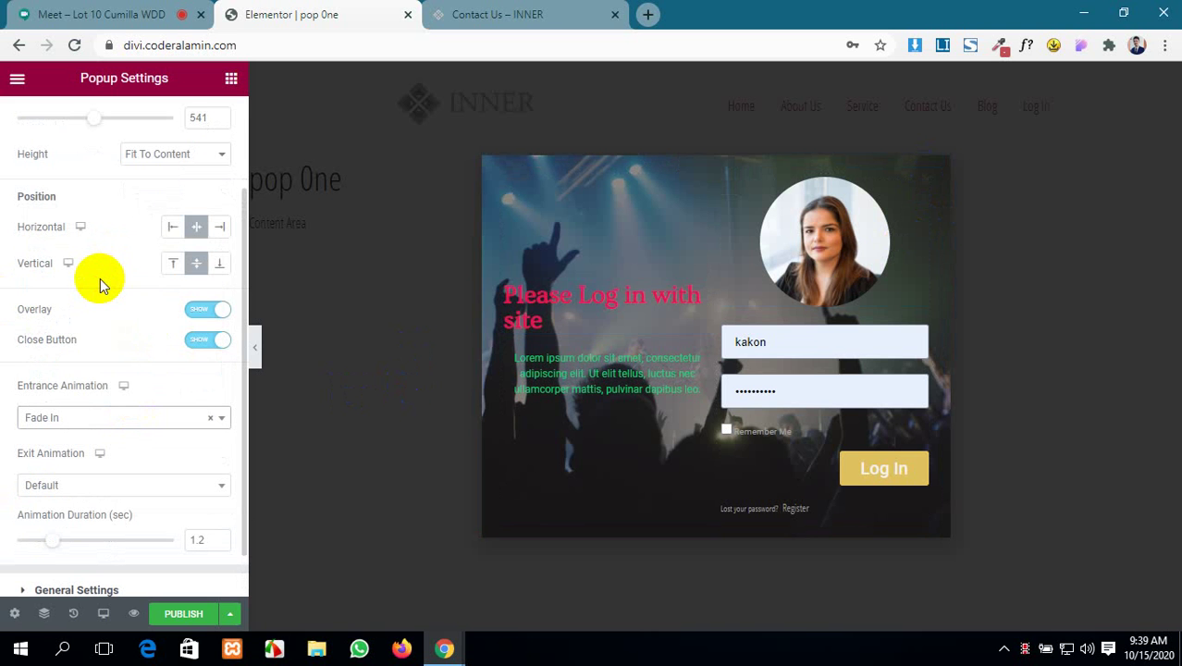
pyautogui.click(82, 413)
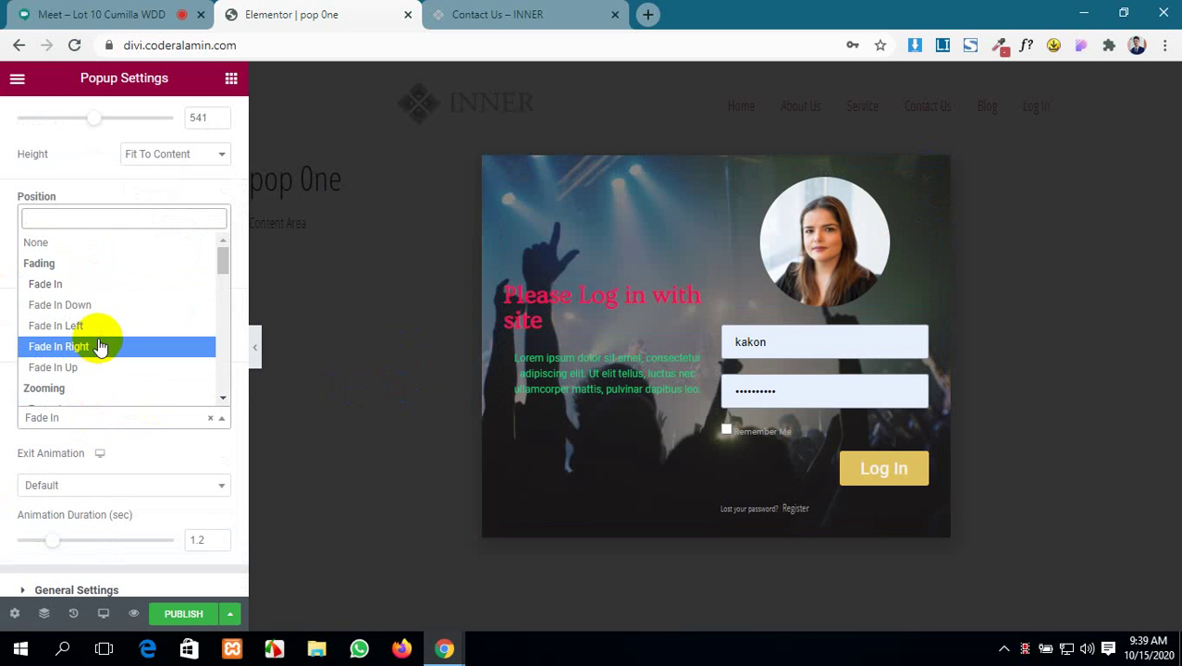
pyautogui.click(100, 346)
pyautogui.click(145, 415)
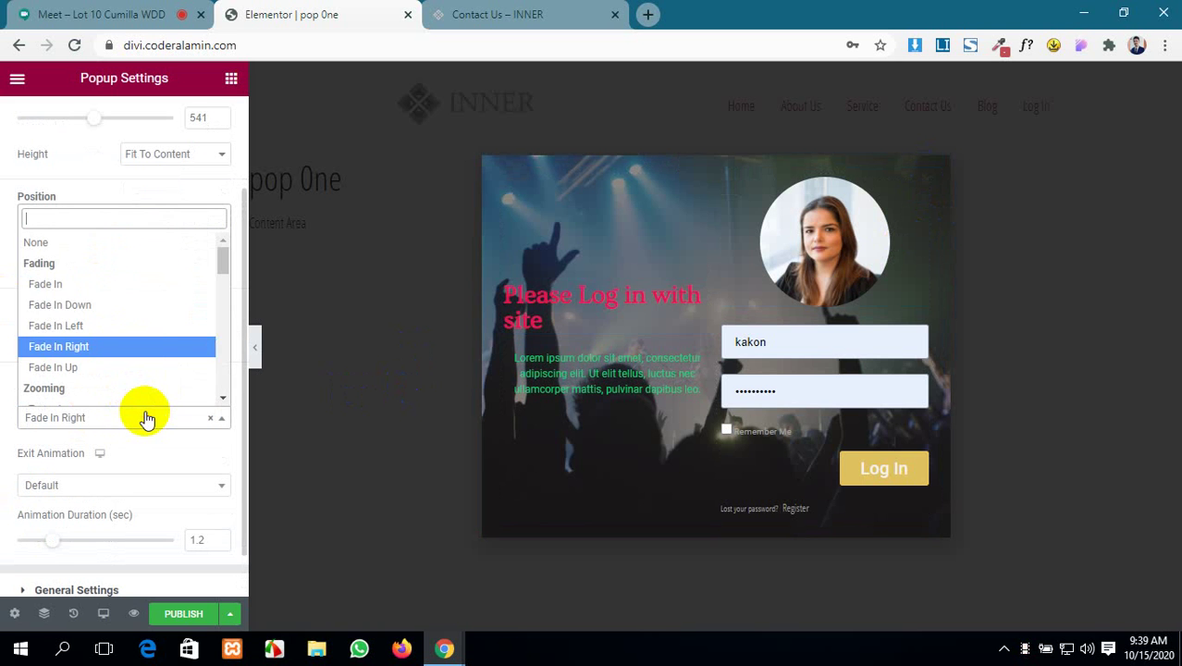
pyautogui.click(105, 285)
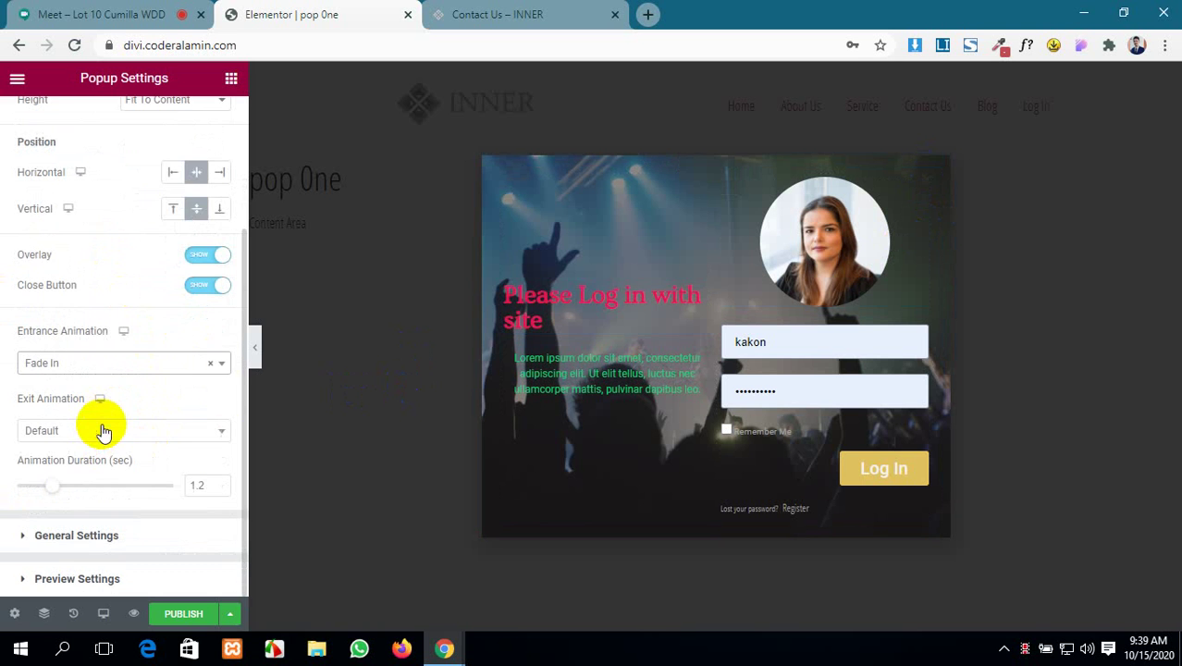
pyautogui.click(116, 429)
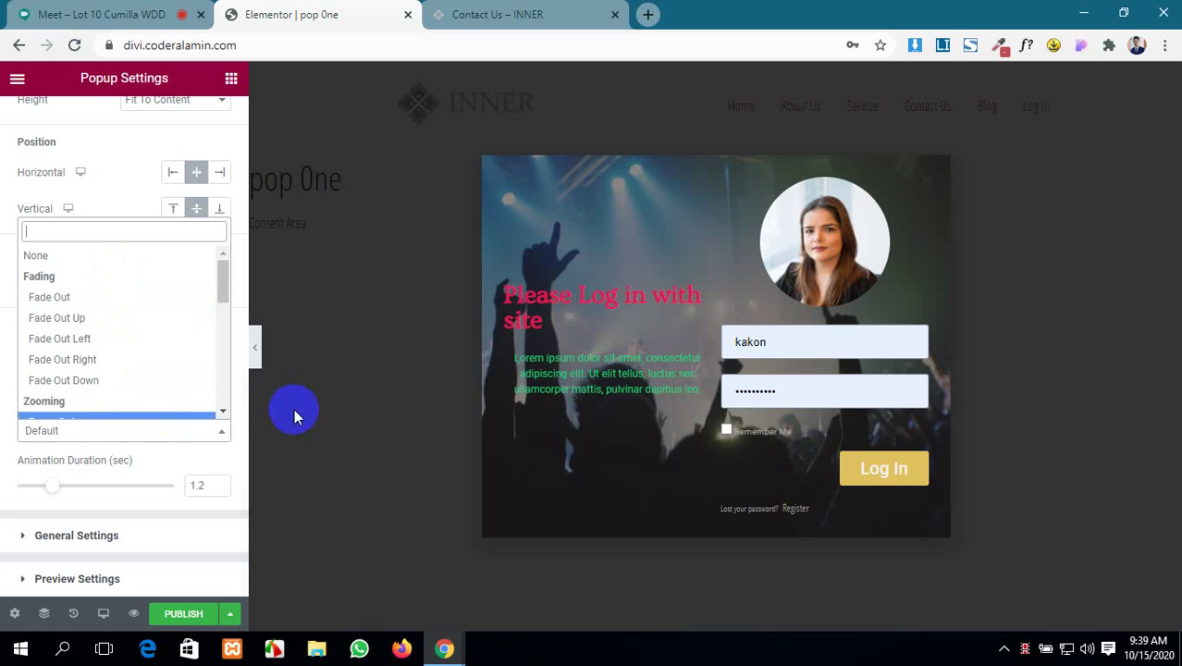
pyautogui.click(4, 455)
# - Set the popup's entrance animation to Slide In Up
pyautogui.click(151, 361)
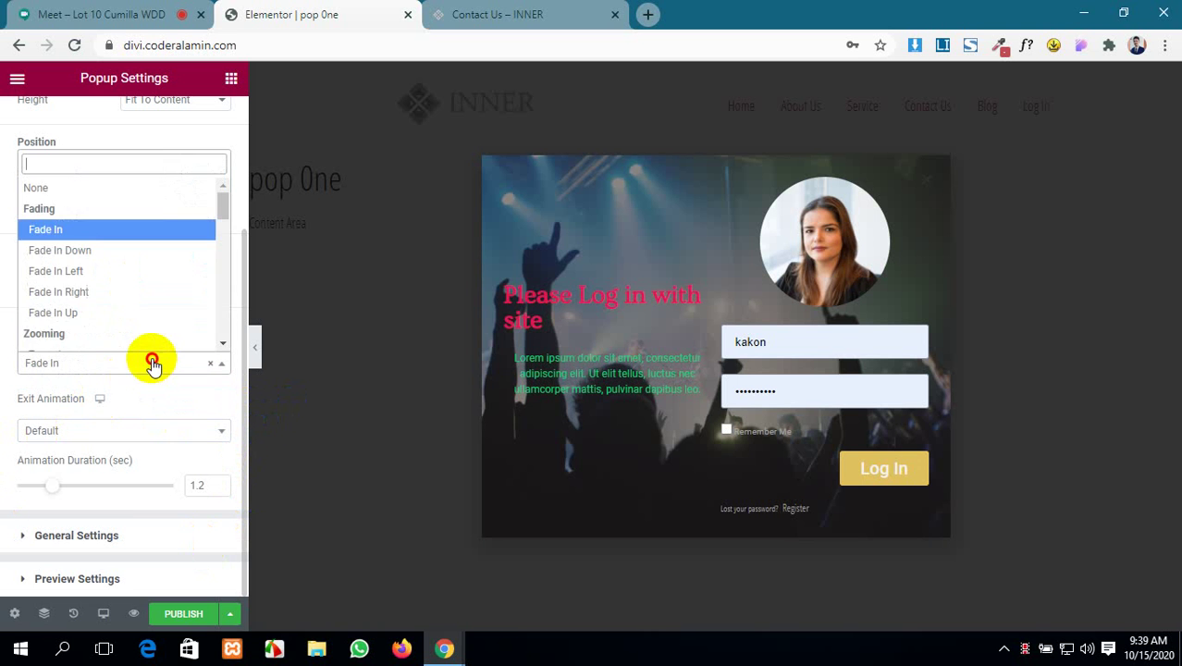
pyautogui.scroll(-3, 139, 304)
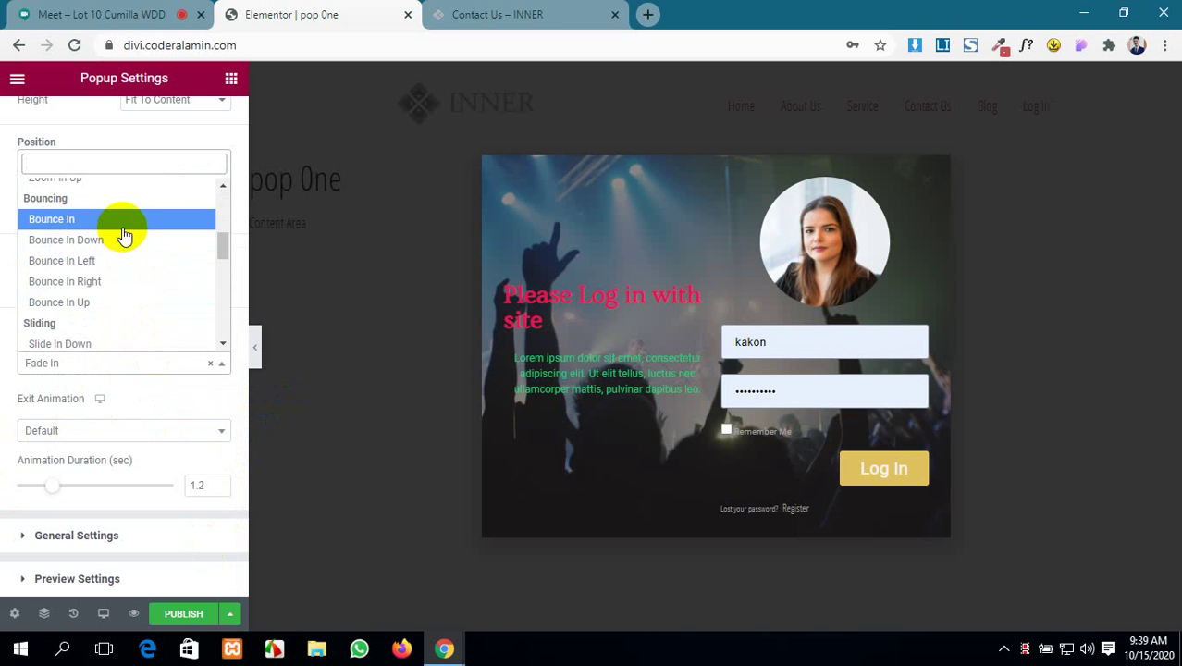
pyautogui.scroll(-2, 113, 302)
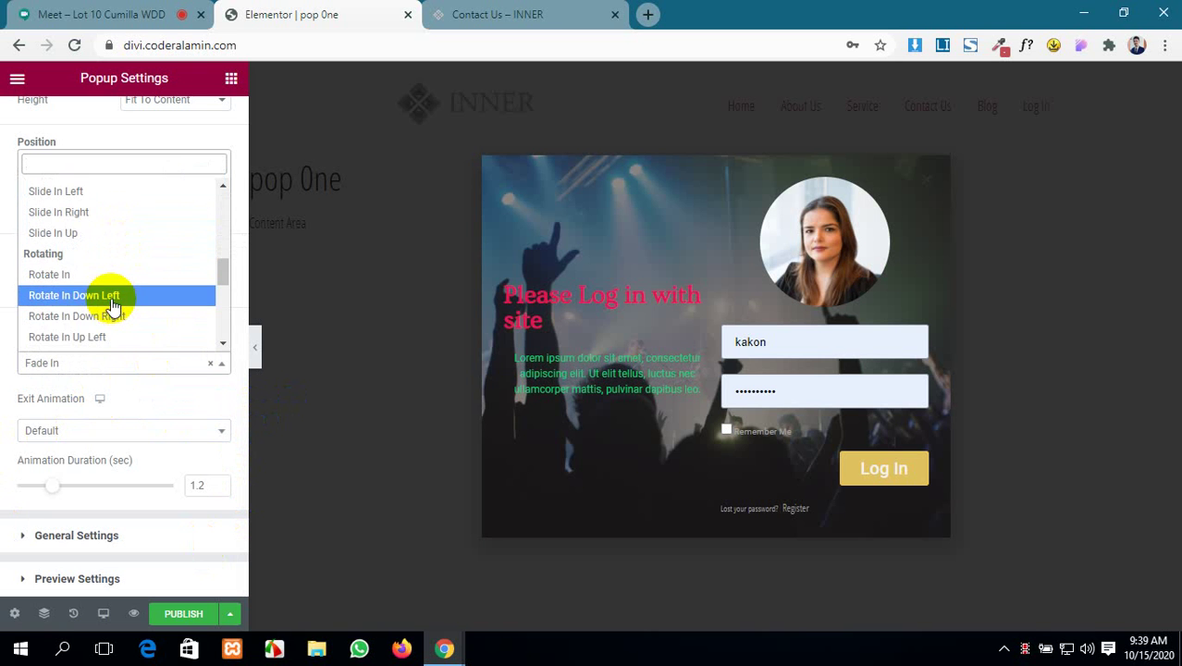
pyautogui.scroll(2, 112, 306)
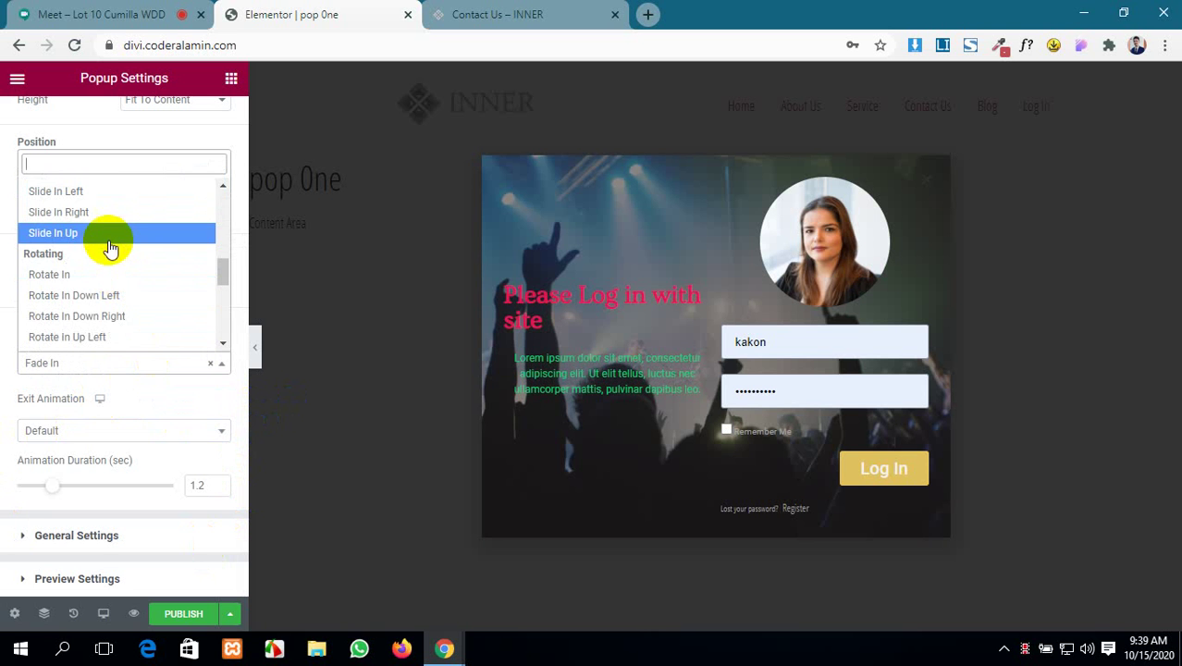
pyautogui.click(109, 242)
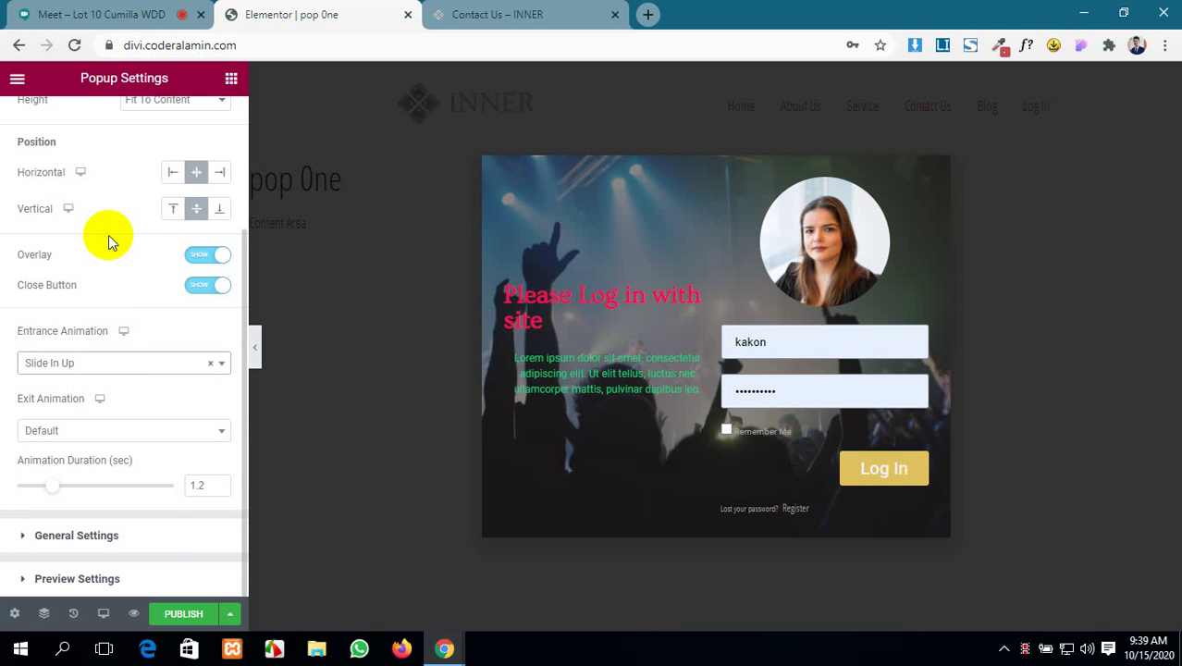
# - Set the popup's exit animation to Slide Out Down
pyautogui.click(146, 431)
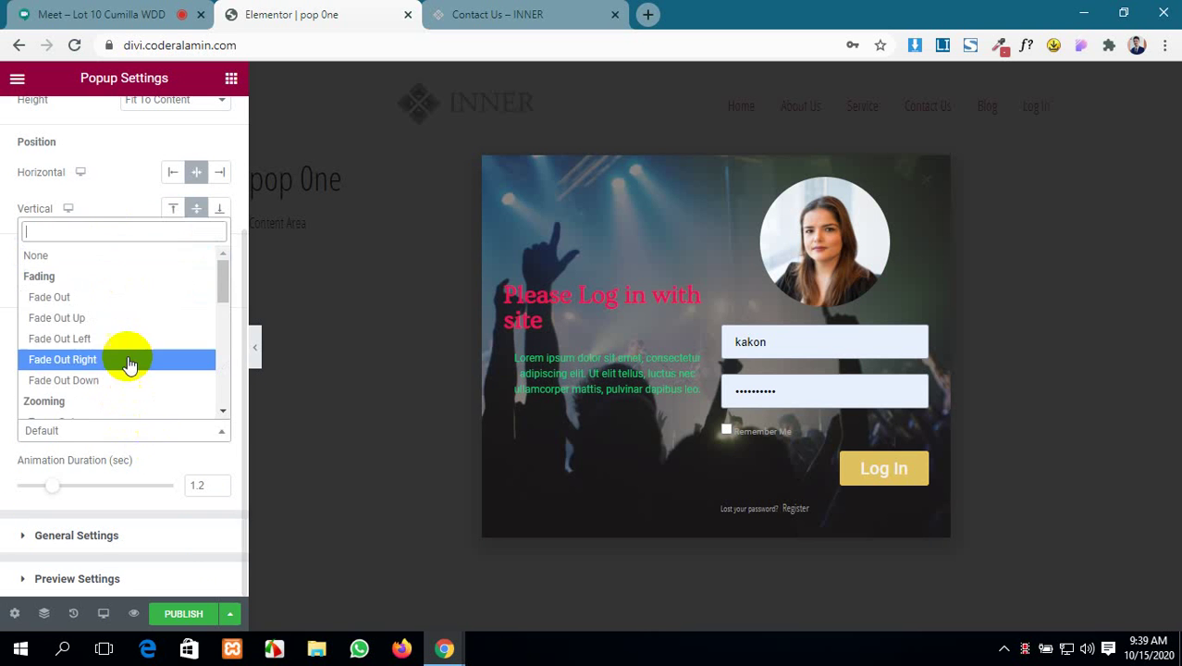
pyautogui.scroll(-5, 98, 311)
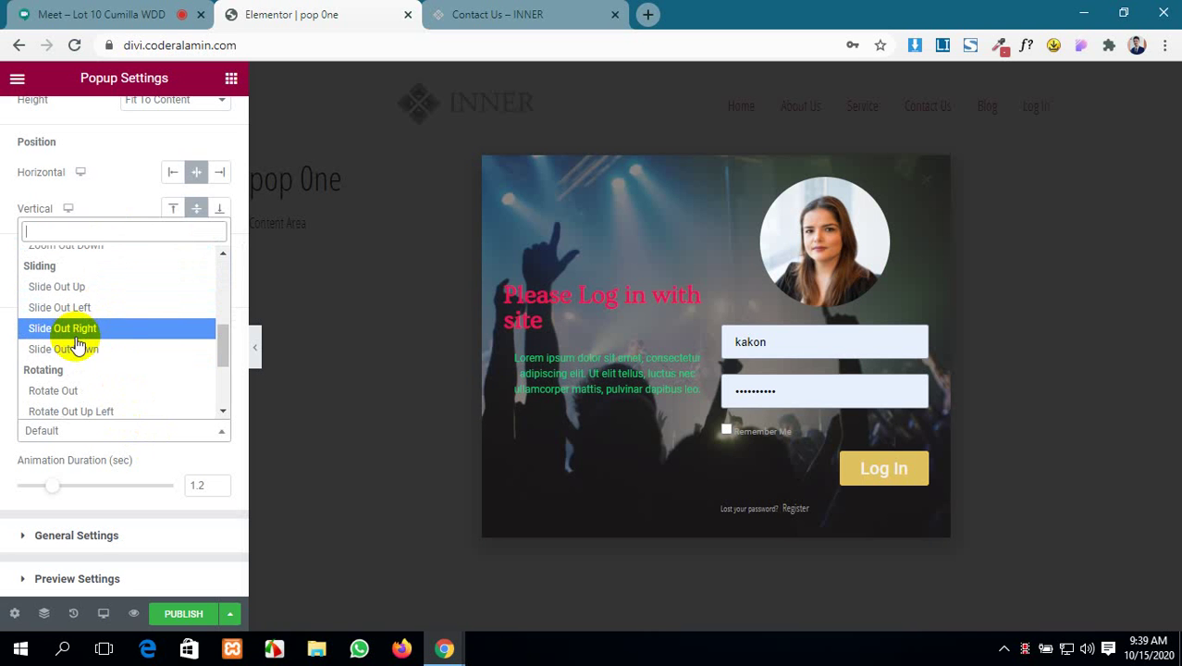
pyautogui.click(124, 349)
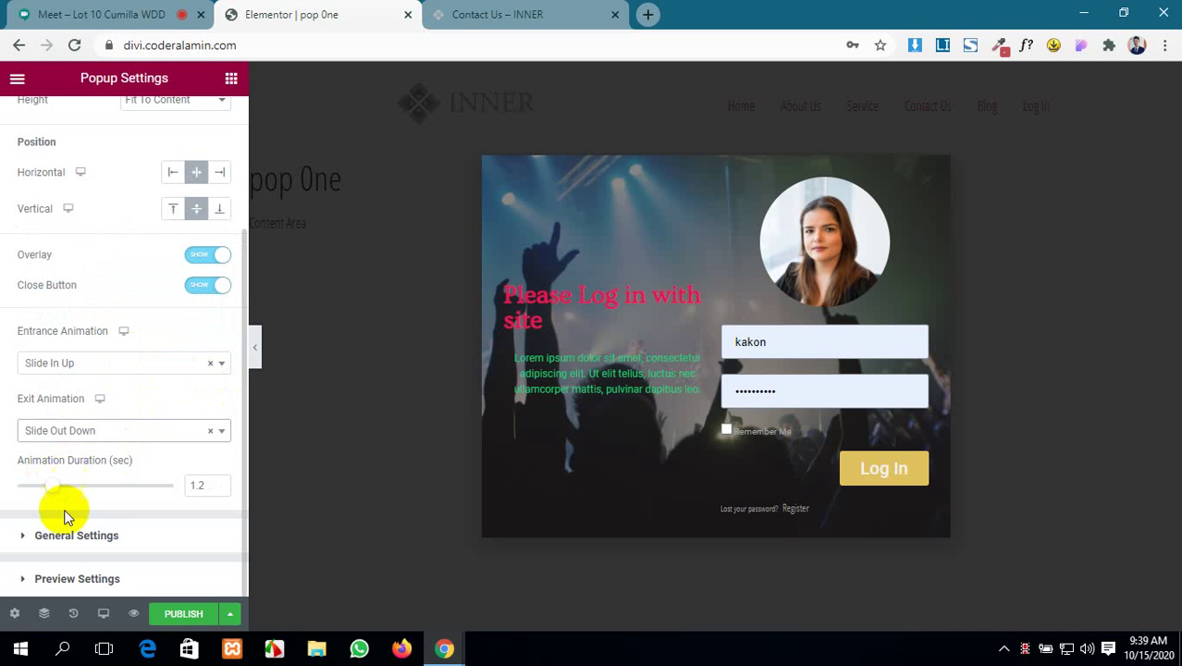
# - Examine the popup's title, status options and HTML tag options in the general settings, keeping Draft and div
pyautogui.click(65, 537)
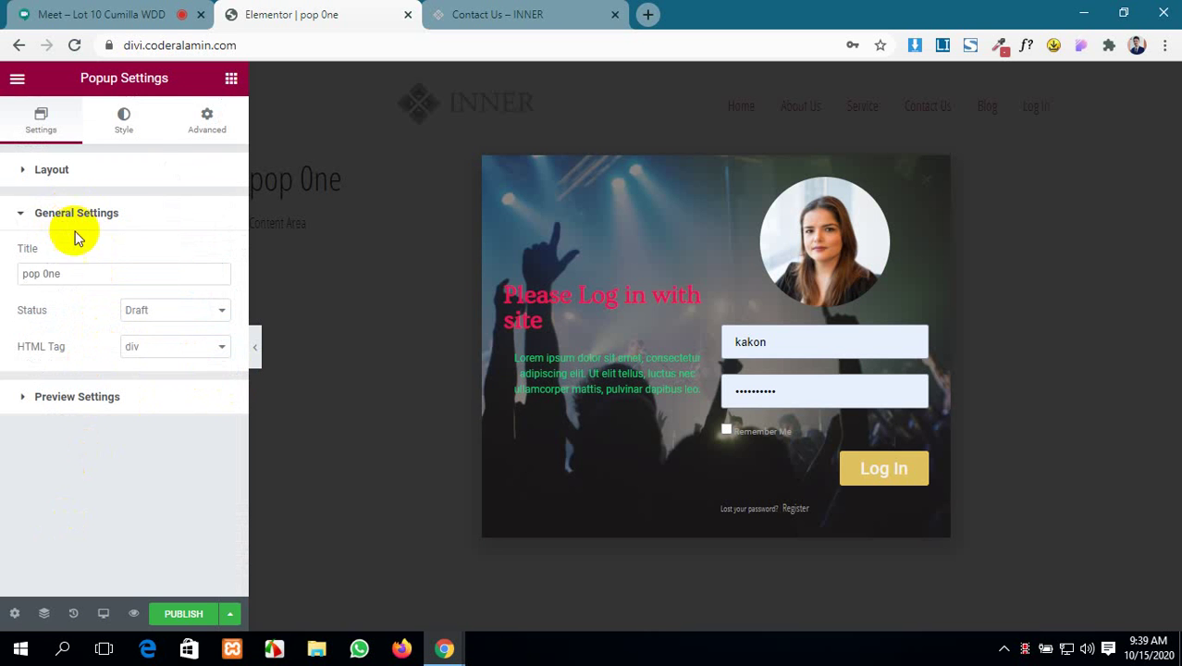
pyautogui.click(120, 274)
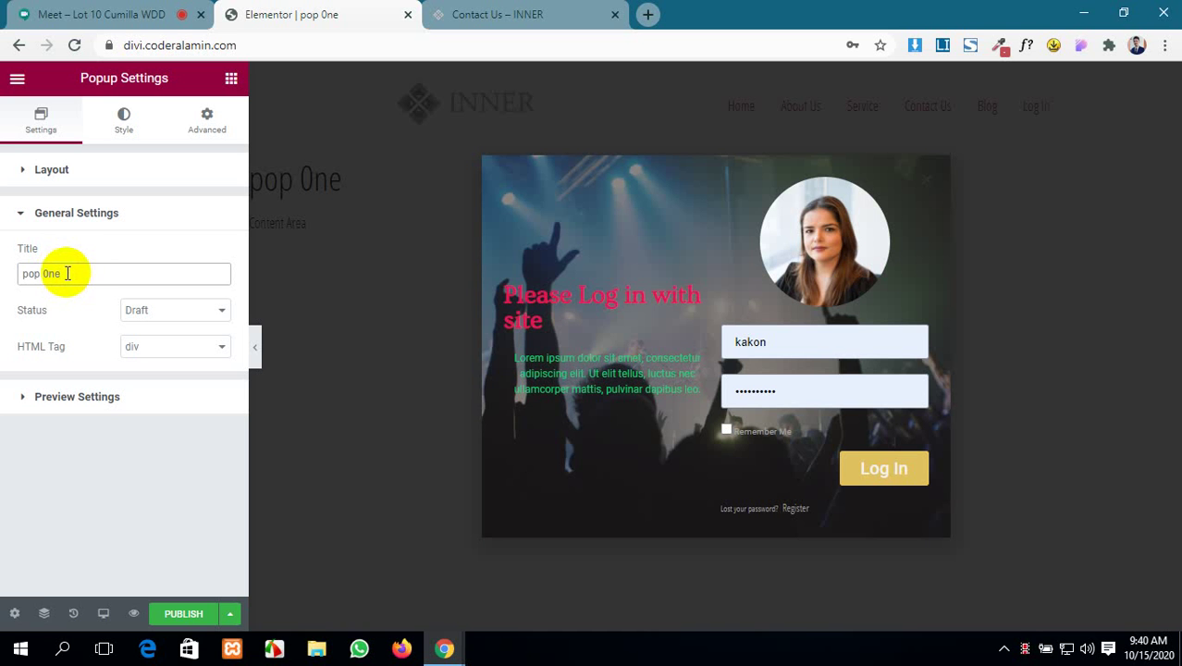
pyautogui.click(211, 315)
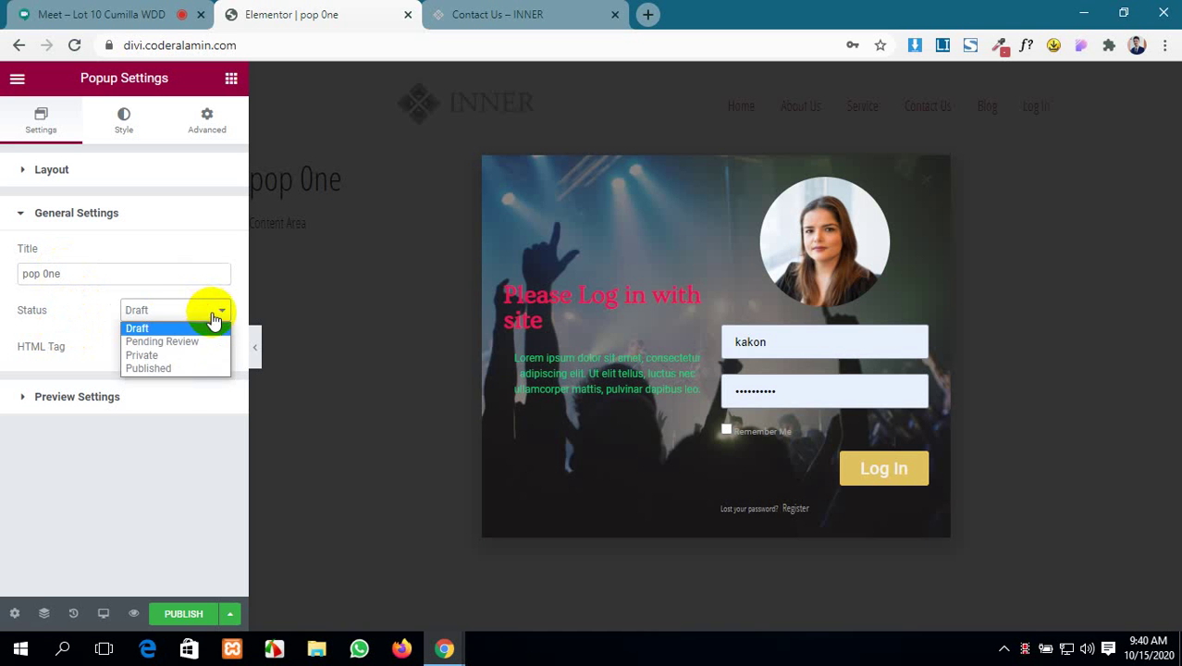
pyautogui.click(186, 455)
pyautogui.click(196, 348)
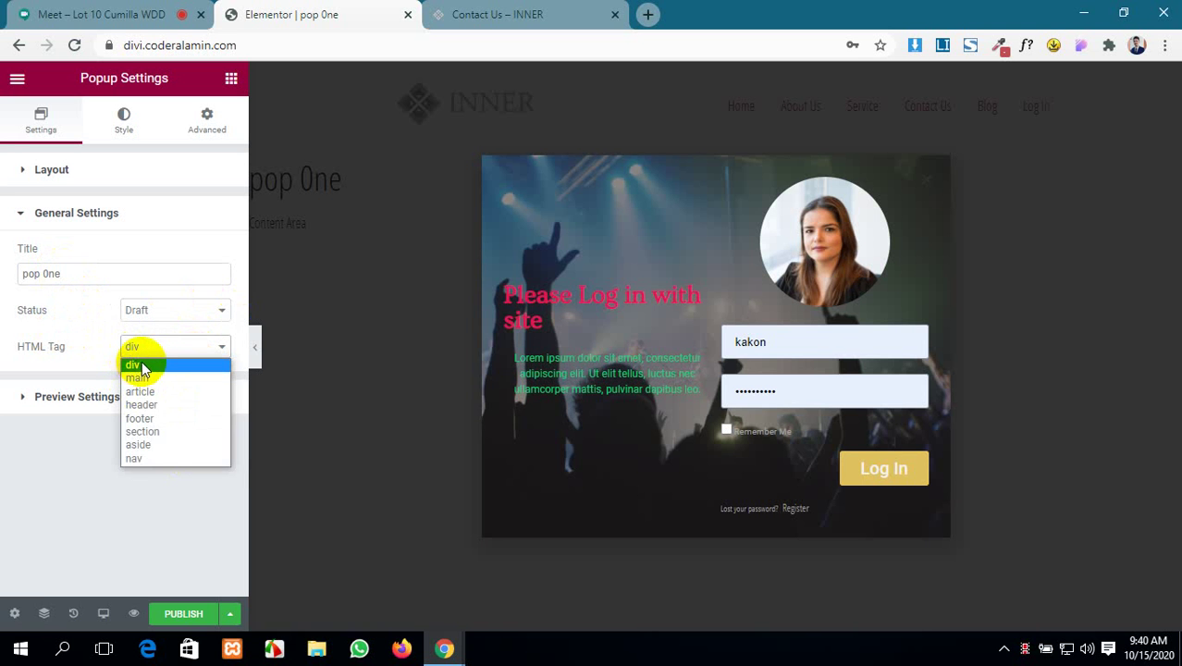
pyautogui.click(152, 366)
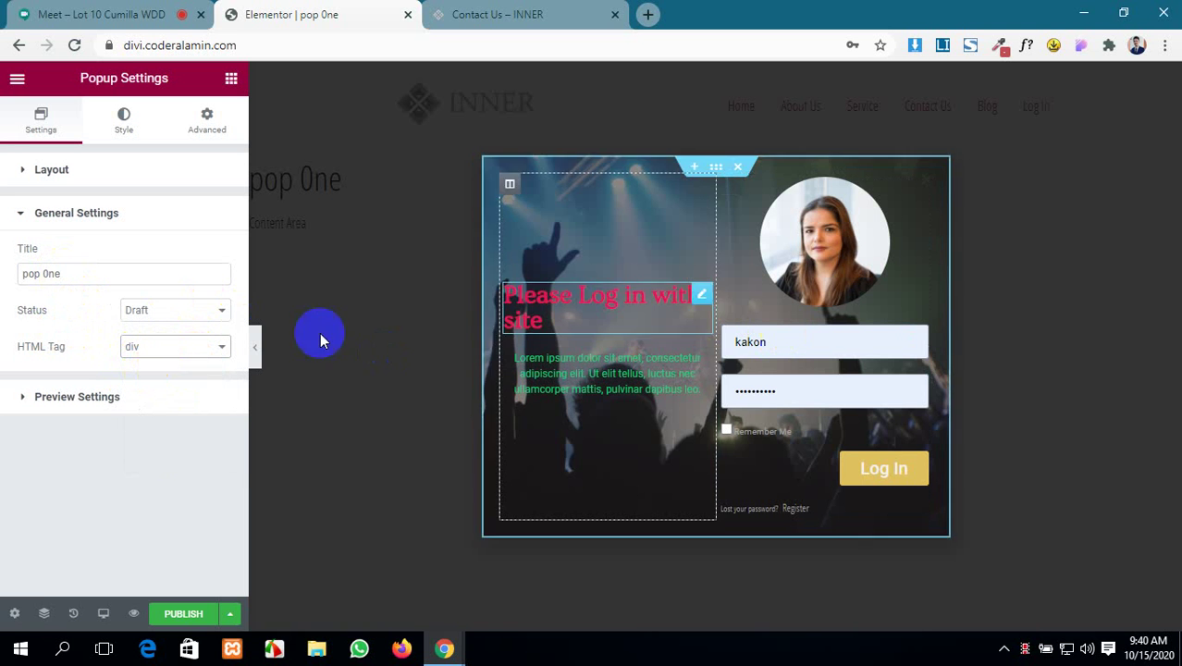
# - Choose the classic background type, with solid color and image options, in the popup's style settings
pyautogui.click(121, 118)
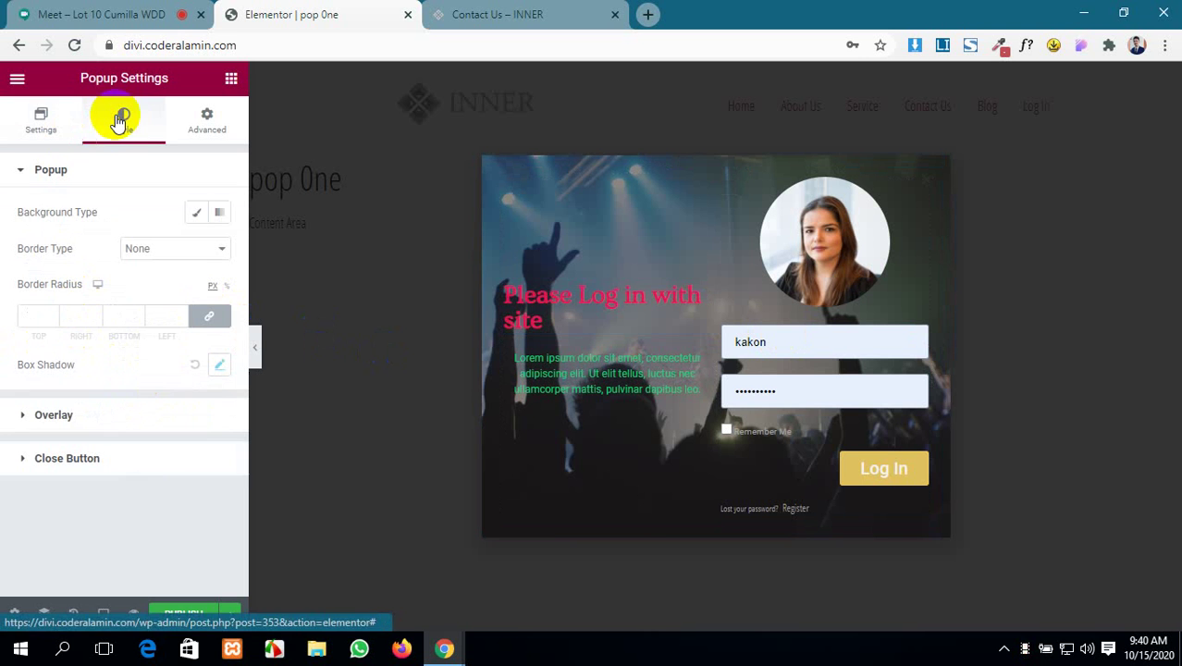
pyautogui.click(193, 213)
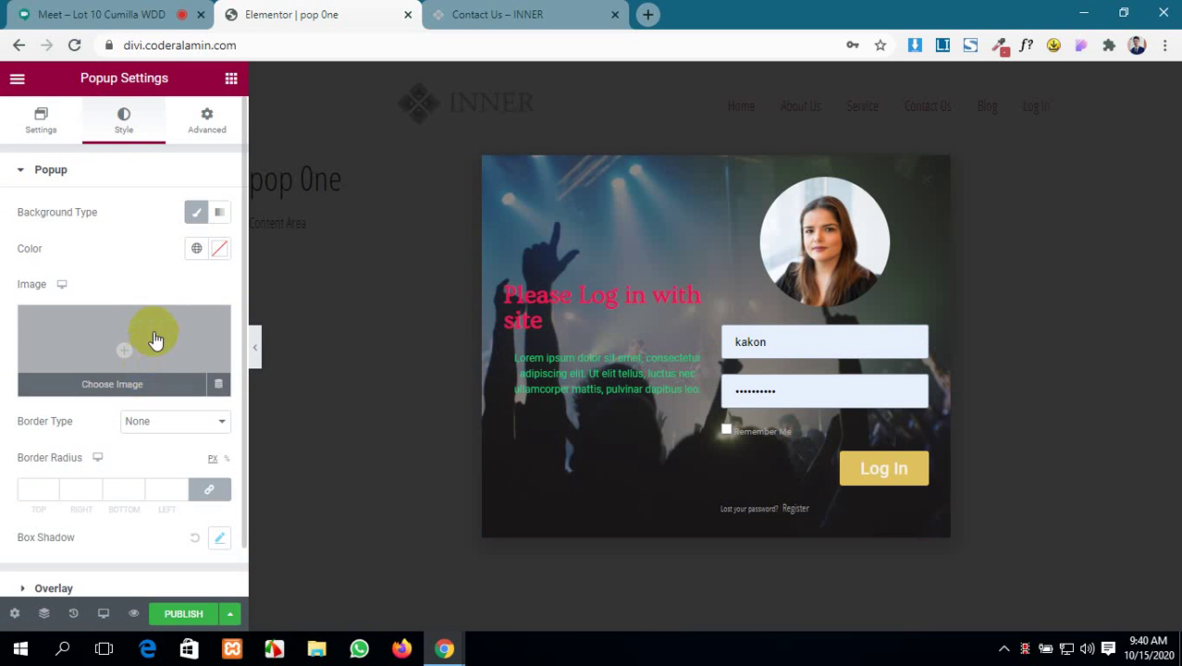
# - Try the red #C93C3C as the popup's background color and reset the color
pyautogui.click(219, 249)
pyautogui.moveTo(209, 361); pyautogui.dragTo(268, 342)
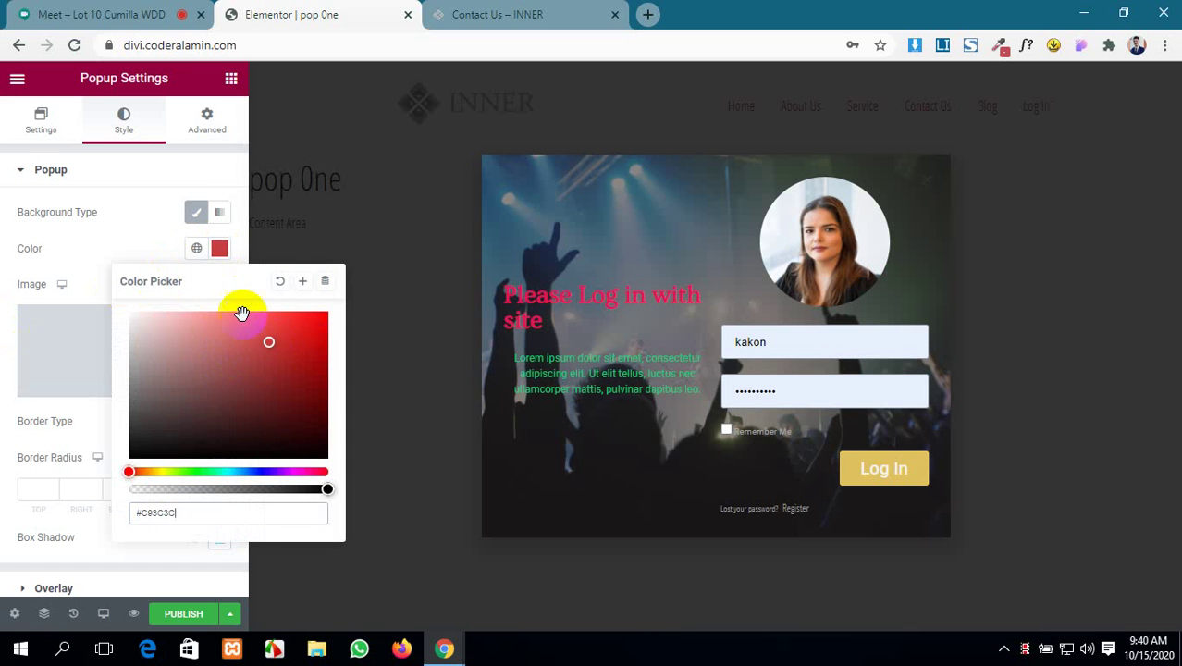
pyautogui.click(280, 280)
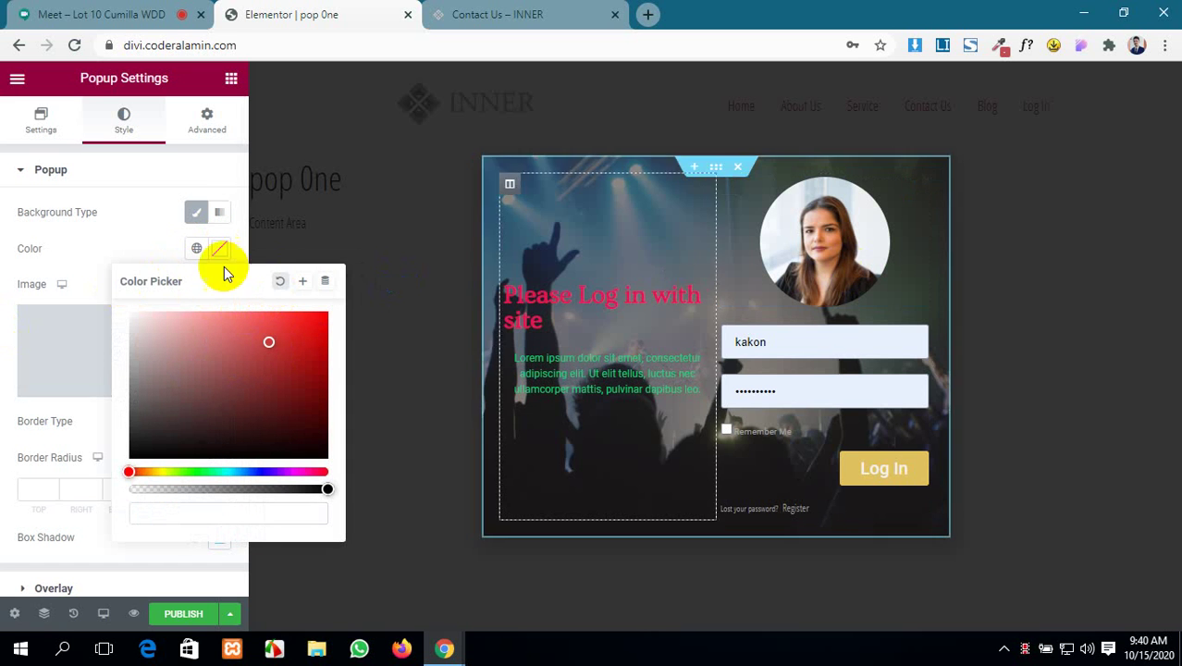
pyautogui.click(279, 282)
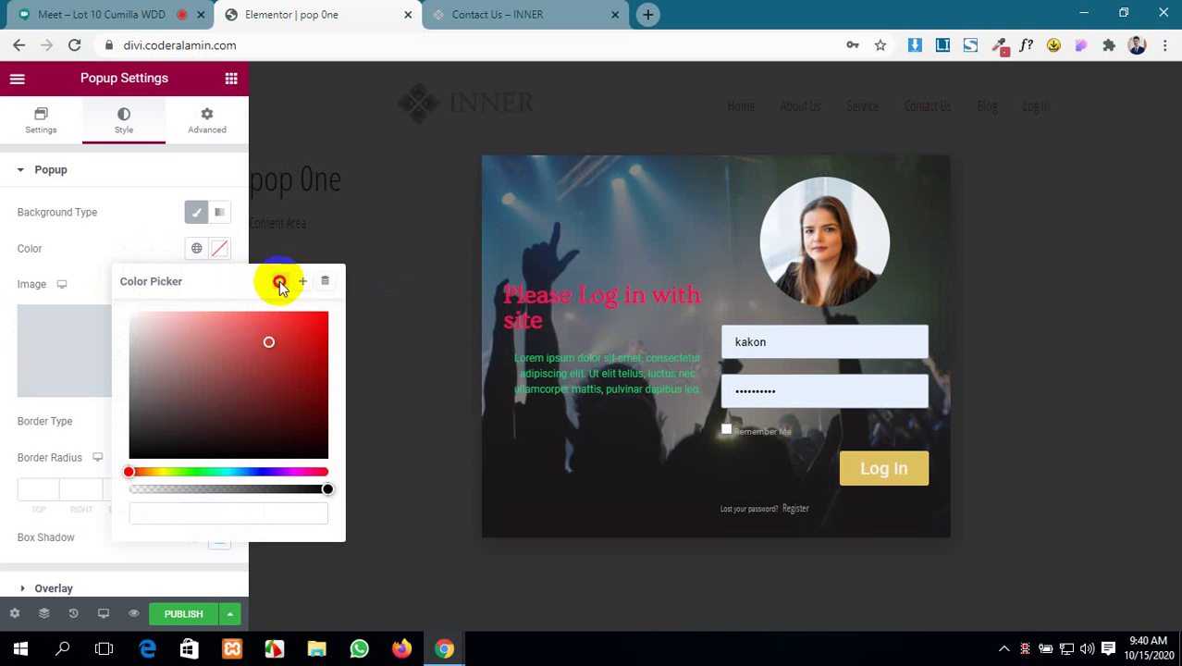
pyautogui.click(146, 222)
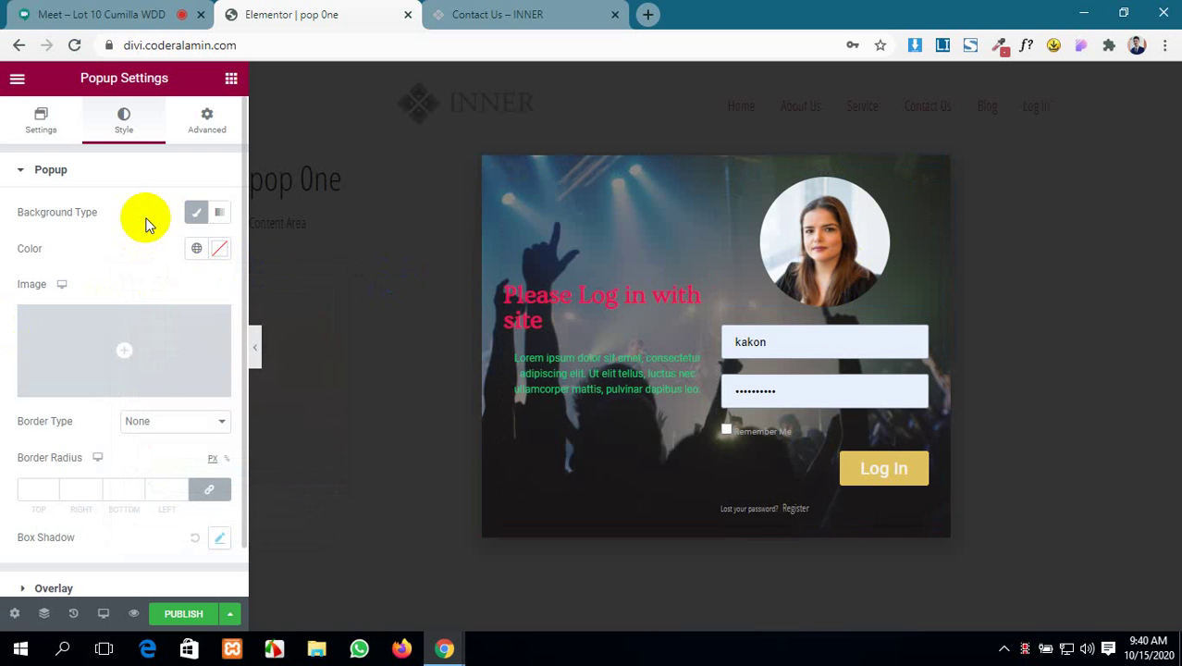
# - Switch to the Google Meet call, admit the waiting participant and return to the popup editor
pyautogui.click(88, 14)
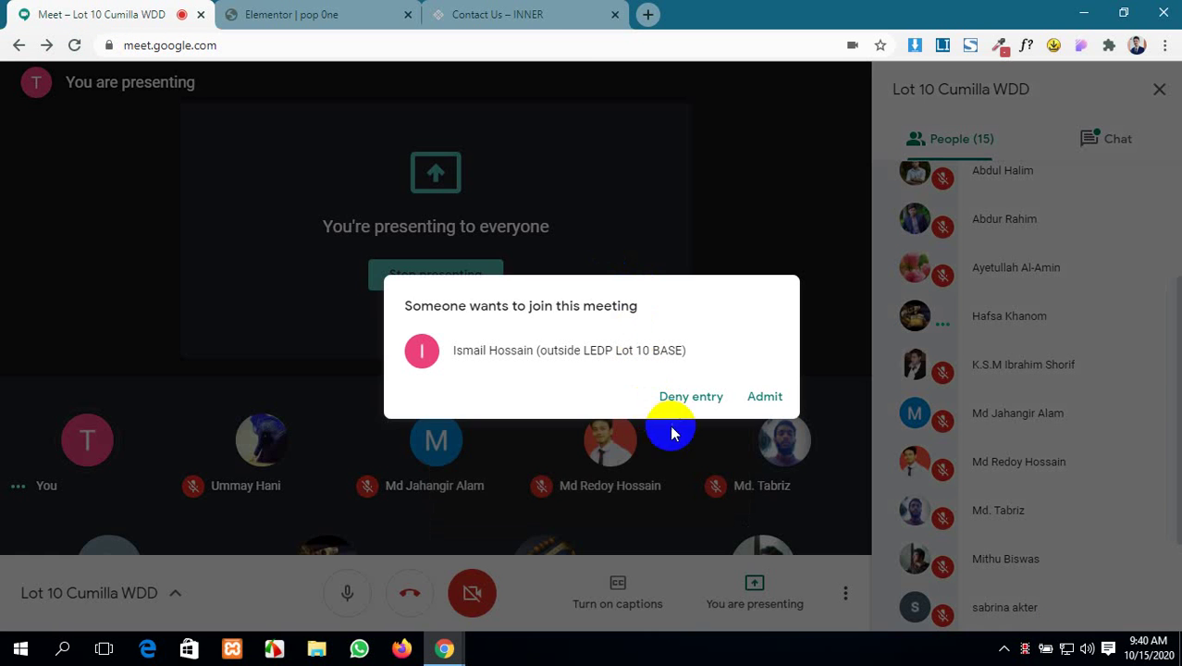
pyautogui.click(764, 398)
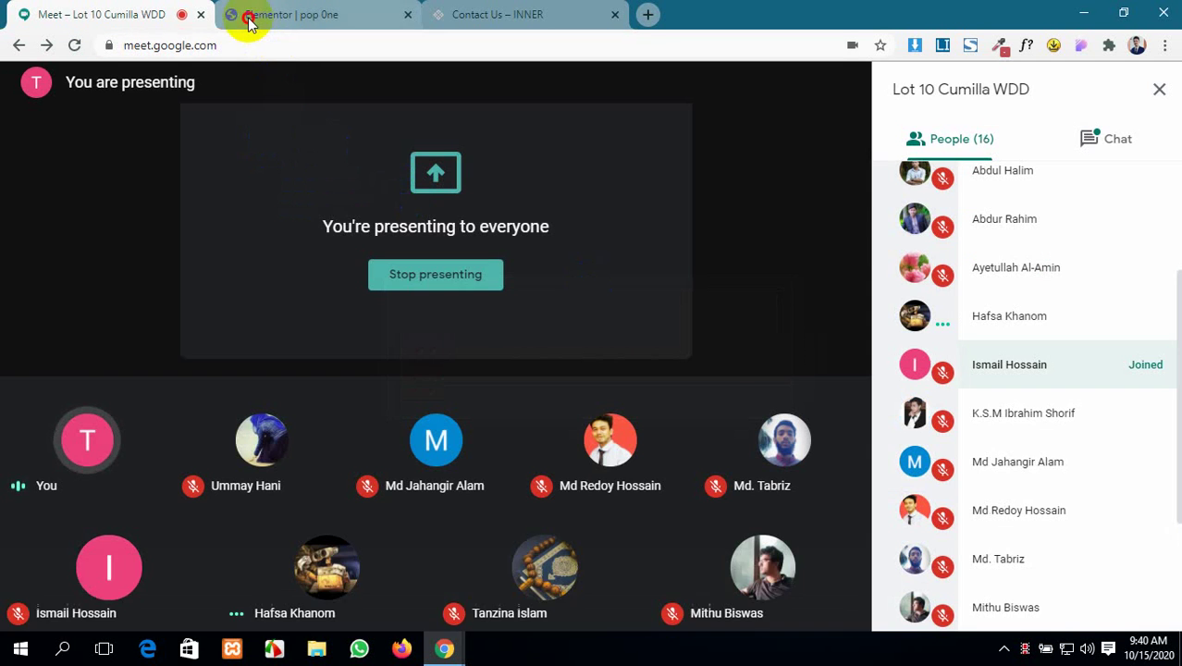
pyautogui.click(248, 13)
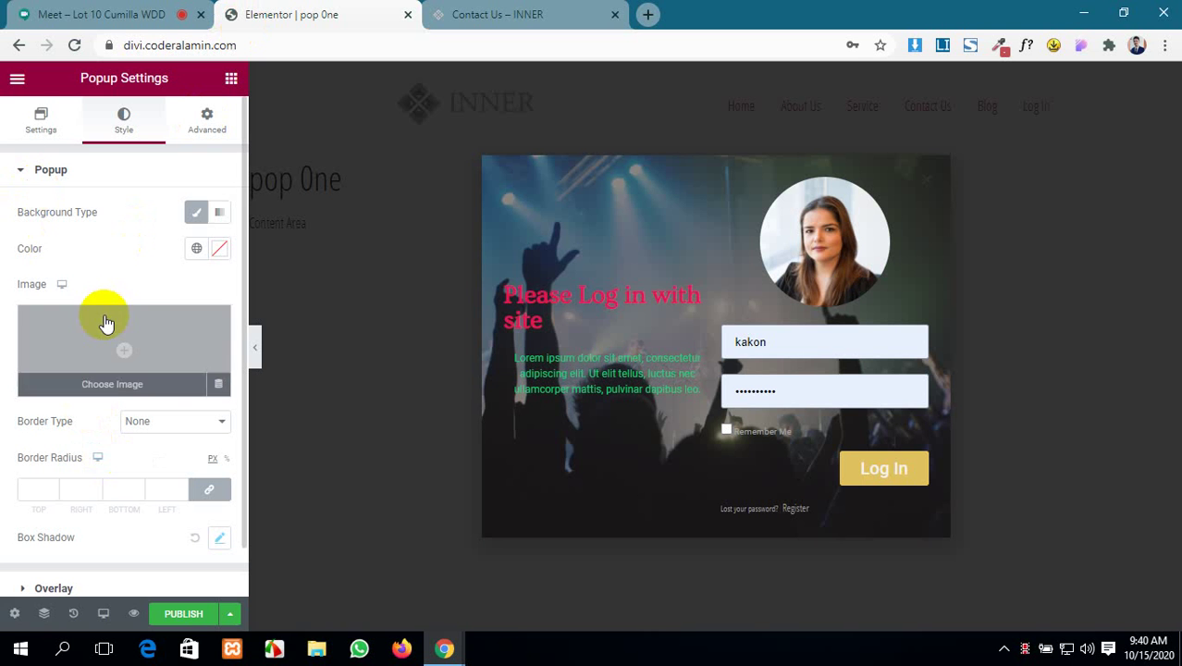
# - Review the popup's layout settings for position, overlay, close button and animations
pyautogui.click(37, 120)
pyautogui.scroll(-2, 167, 407)
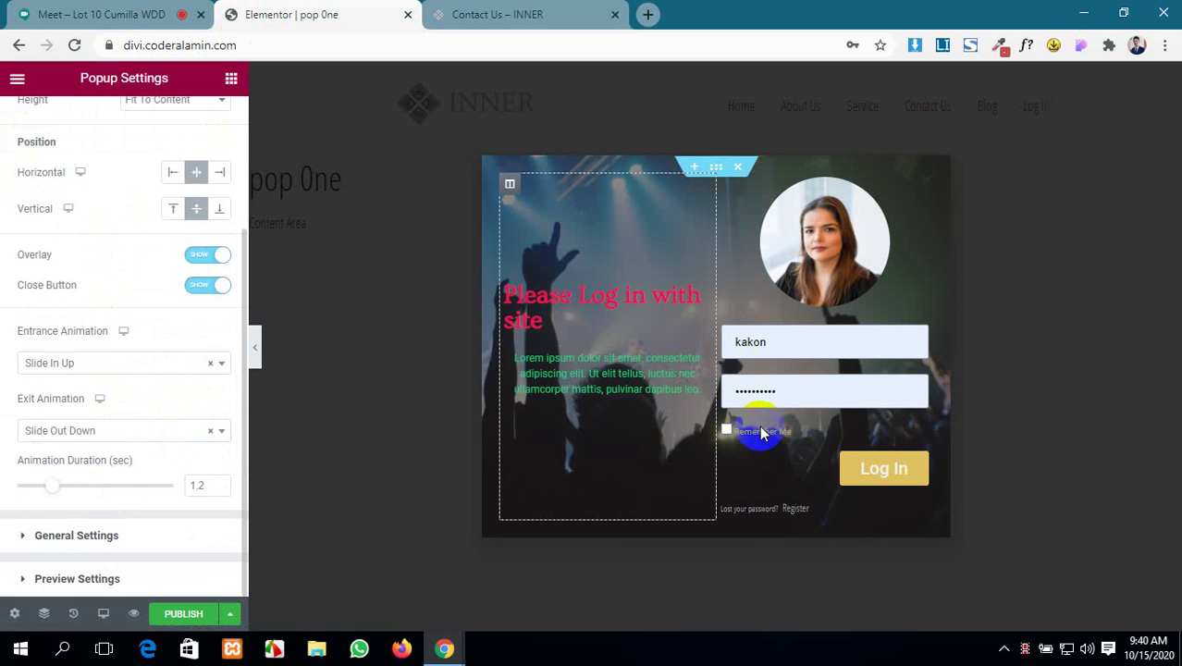
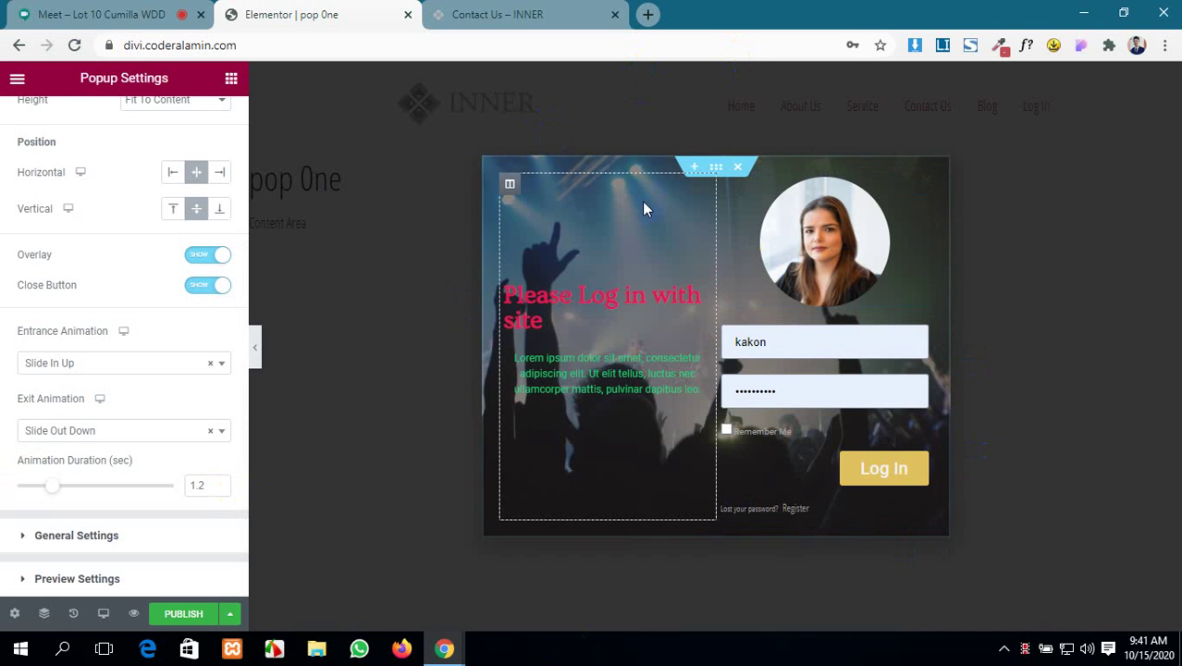
pyautogui.click(775, 243)
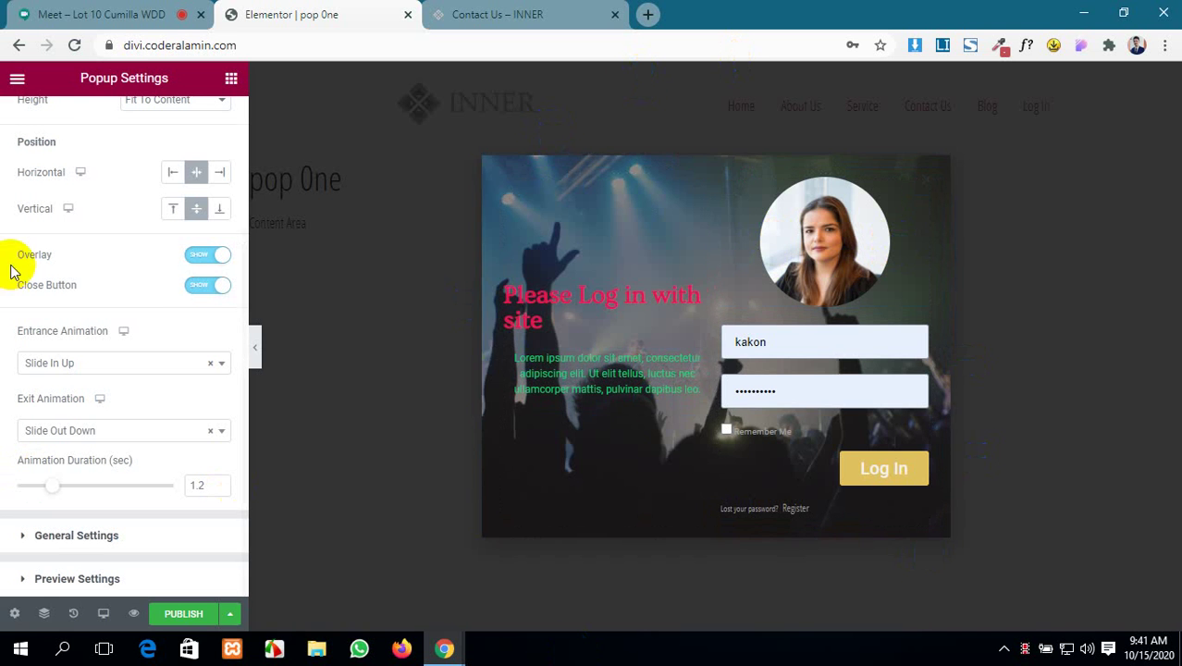
pyautogui.scroll(3, 11, 264)
pyautogui.scroll(-2, 11, 259)
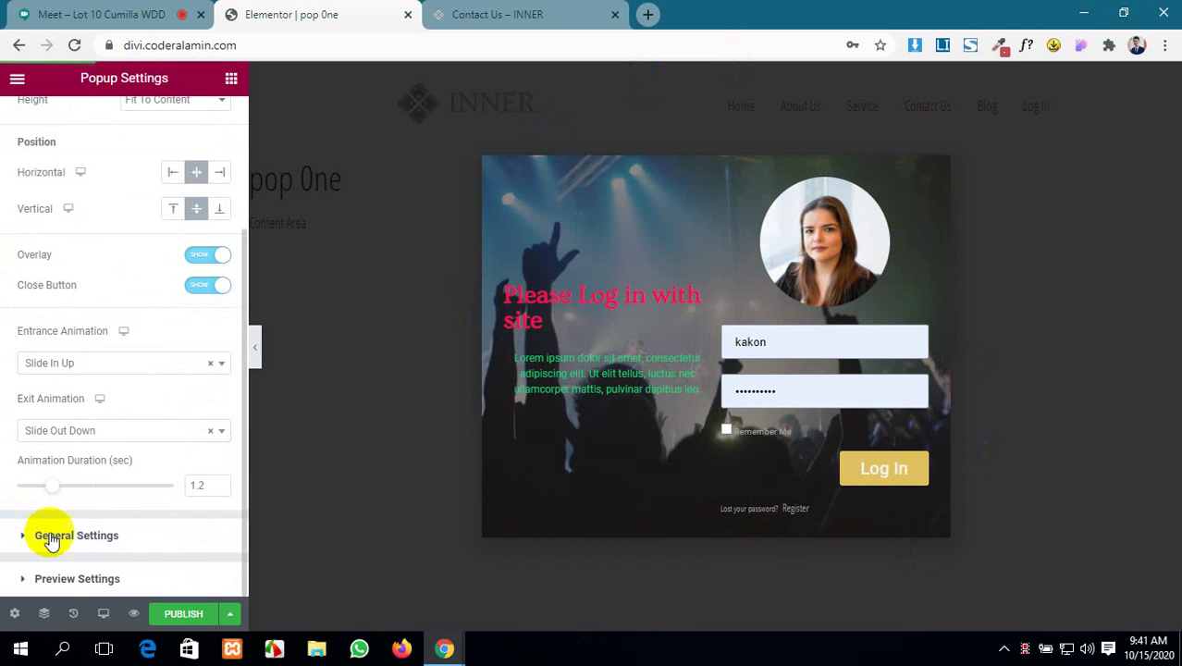
# - Examine the status options in the general settings and the dynamic content options in the preview settings without changing them
pyautogui.click(60, 578)
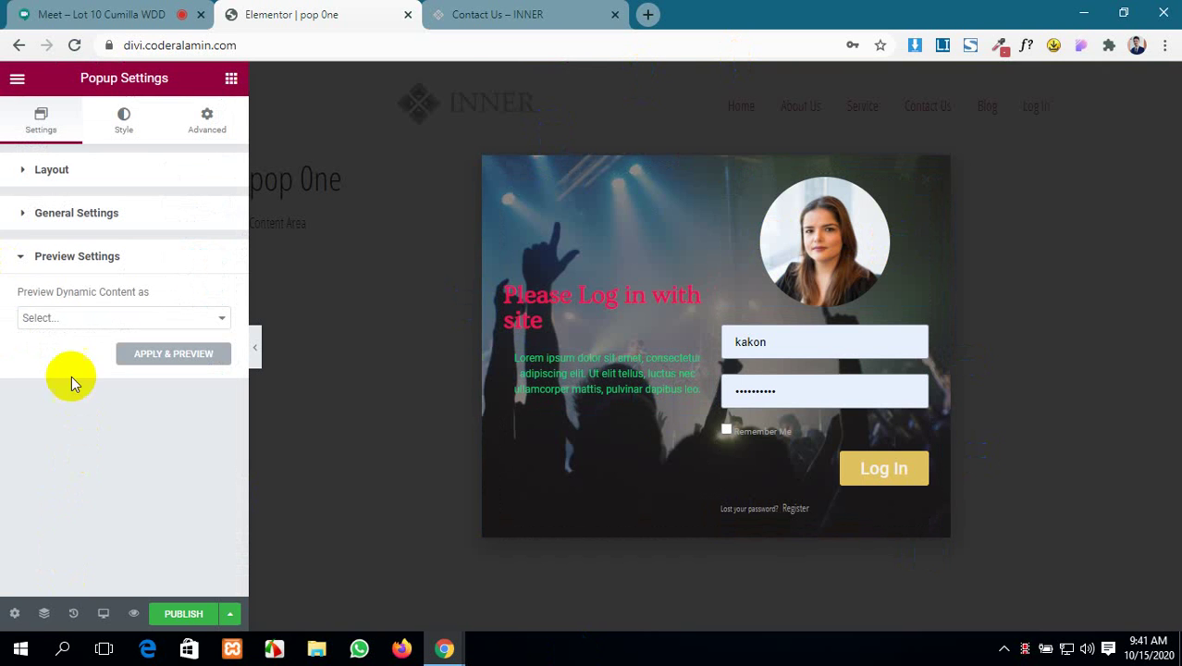
pyautogui.click(81, 256)
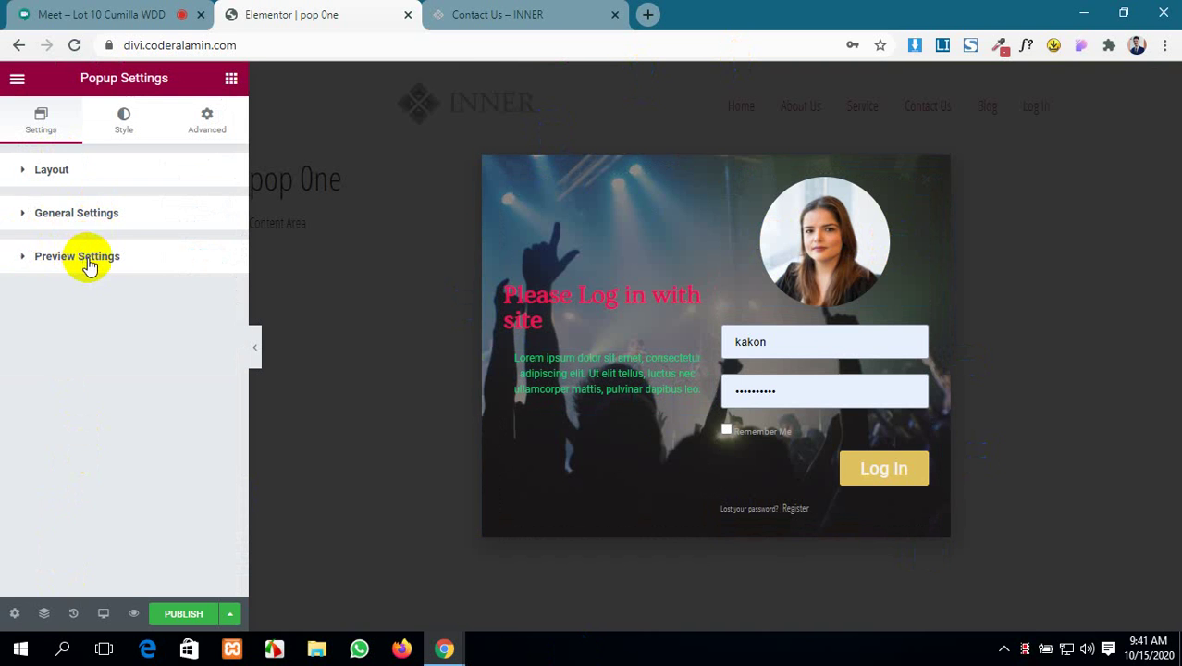
pyautogui.click(88, 214)
pyautogui.click(175, 311)
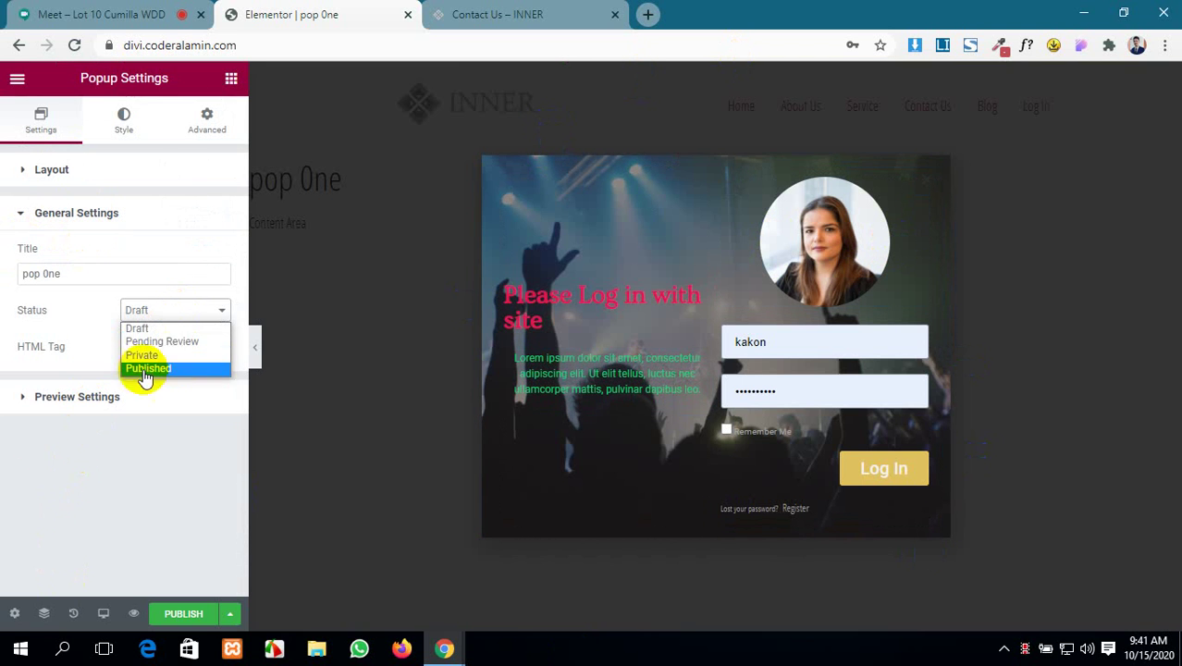
pyautogui.click(8, 495)
pyautogui.click(51, 398)
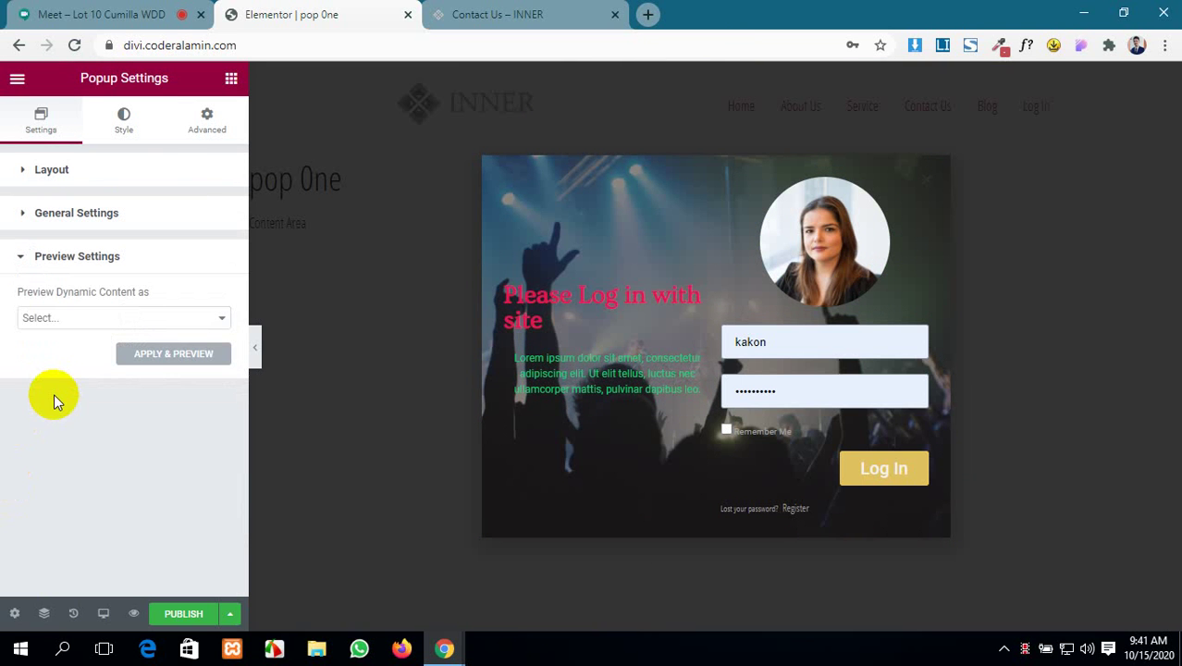
pyautogui.click(144, 321)
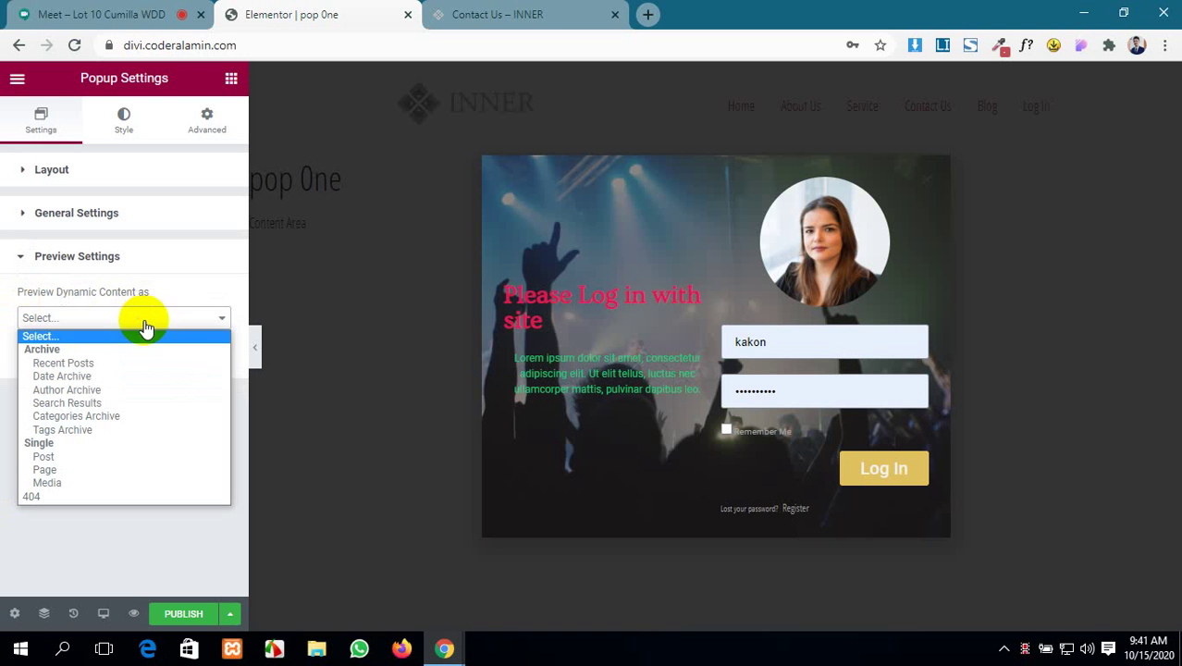
pyautogui.click(102, 537)
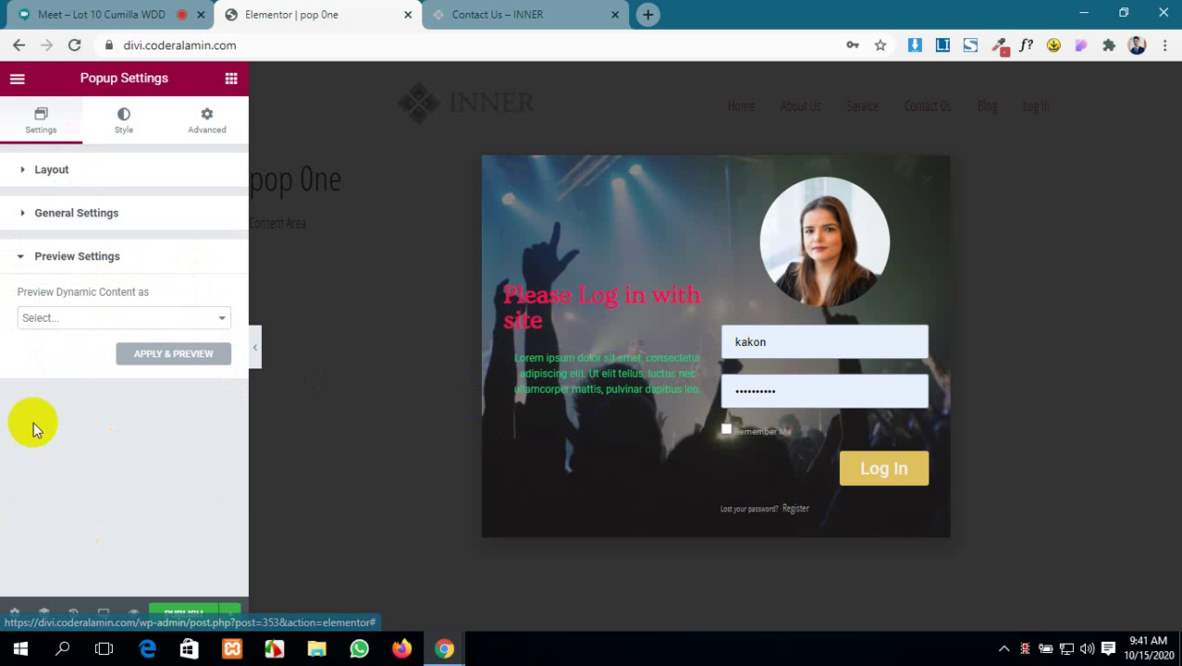
# - Try gallery-01-free-img-1.jpg from the media library as the popup overlay's background image and remove it
pyautogui.click(118, 135)
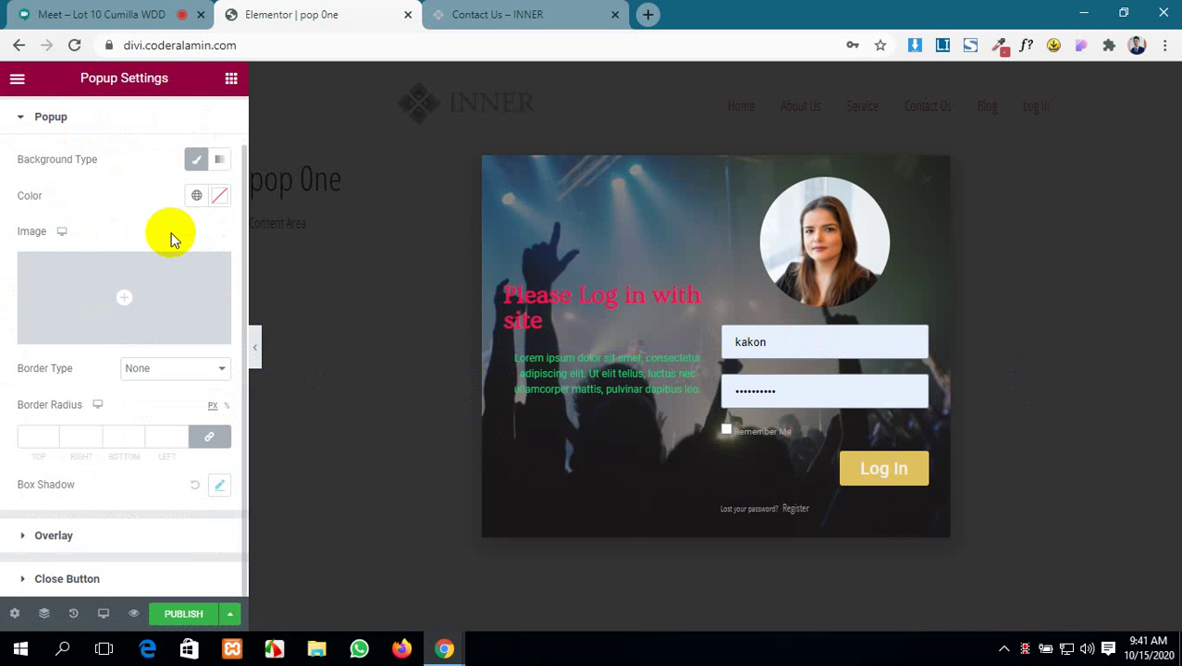
pyautogui.click(100, 537)
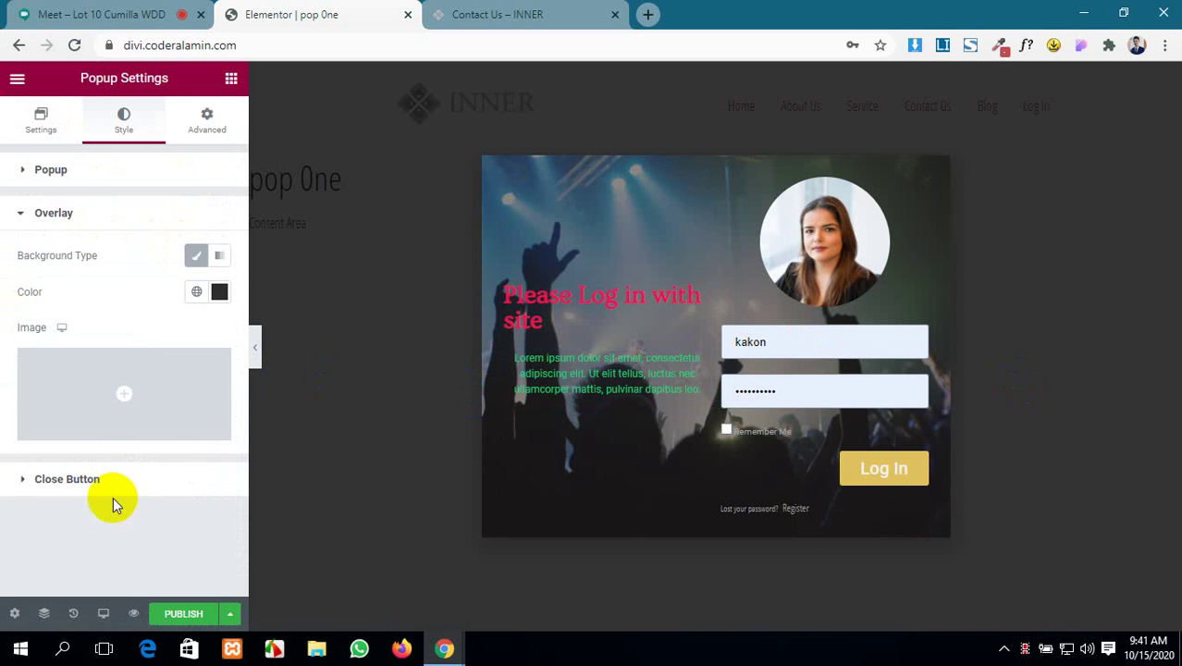
pyautogui.click(158, 397)
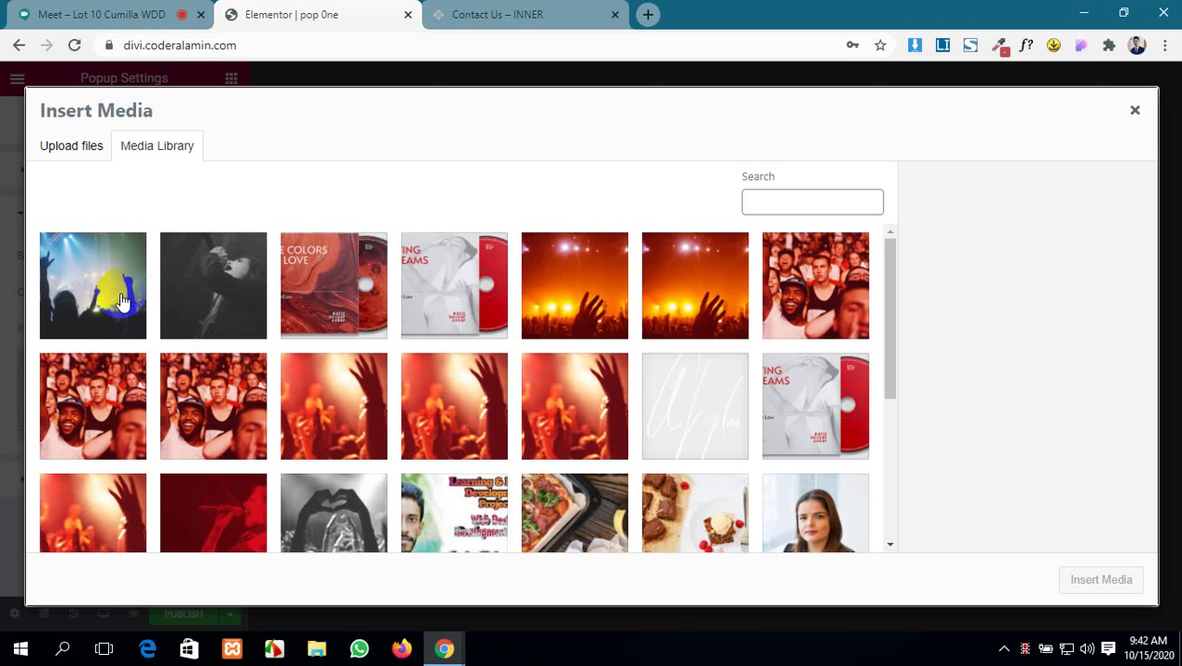
pyautogui.click(83, 393)
pyautogui.click(67, 504)
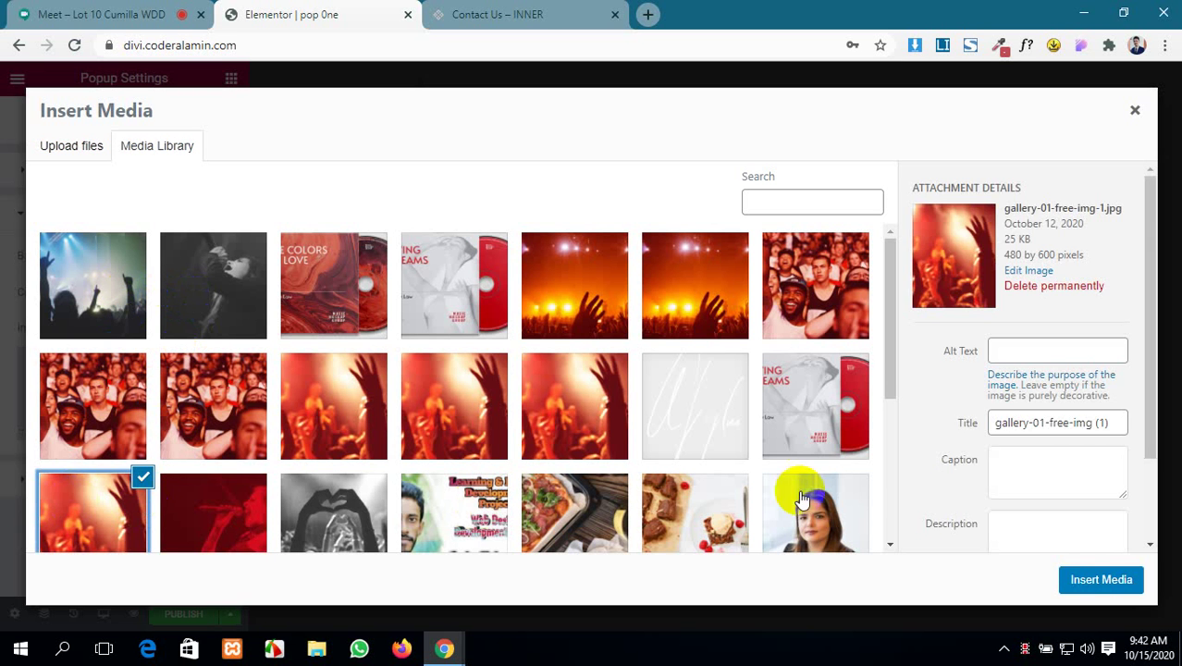
pyautogui.click(1096, 579)
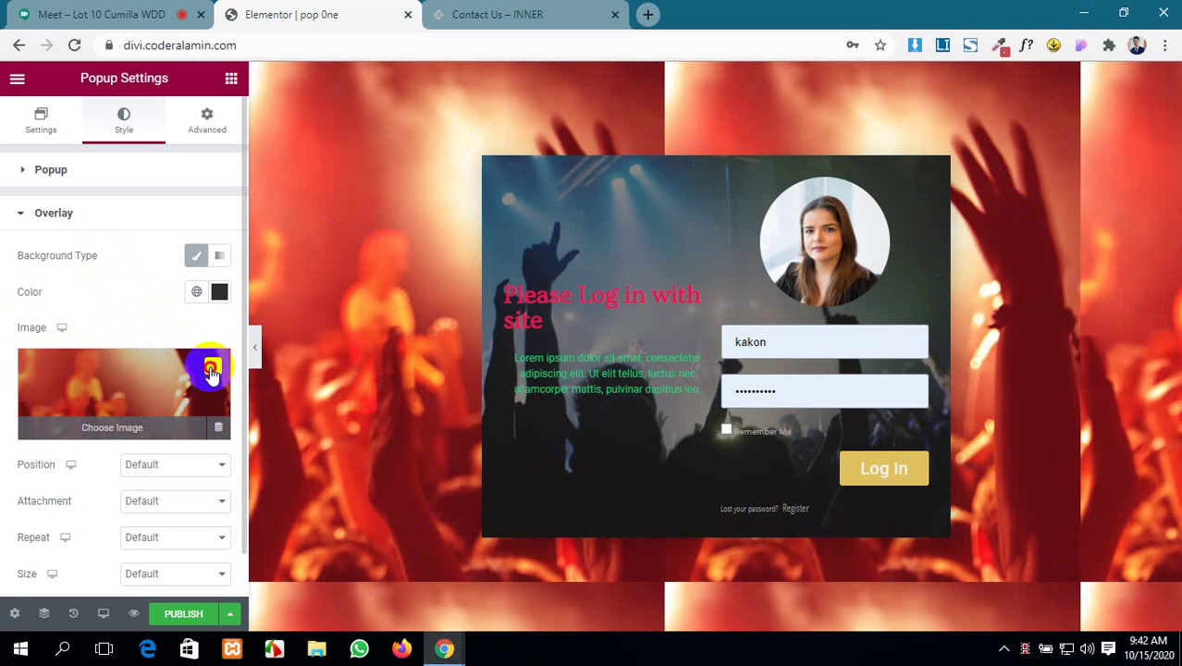
pyautogui.click(218, 431)
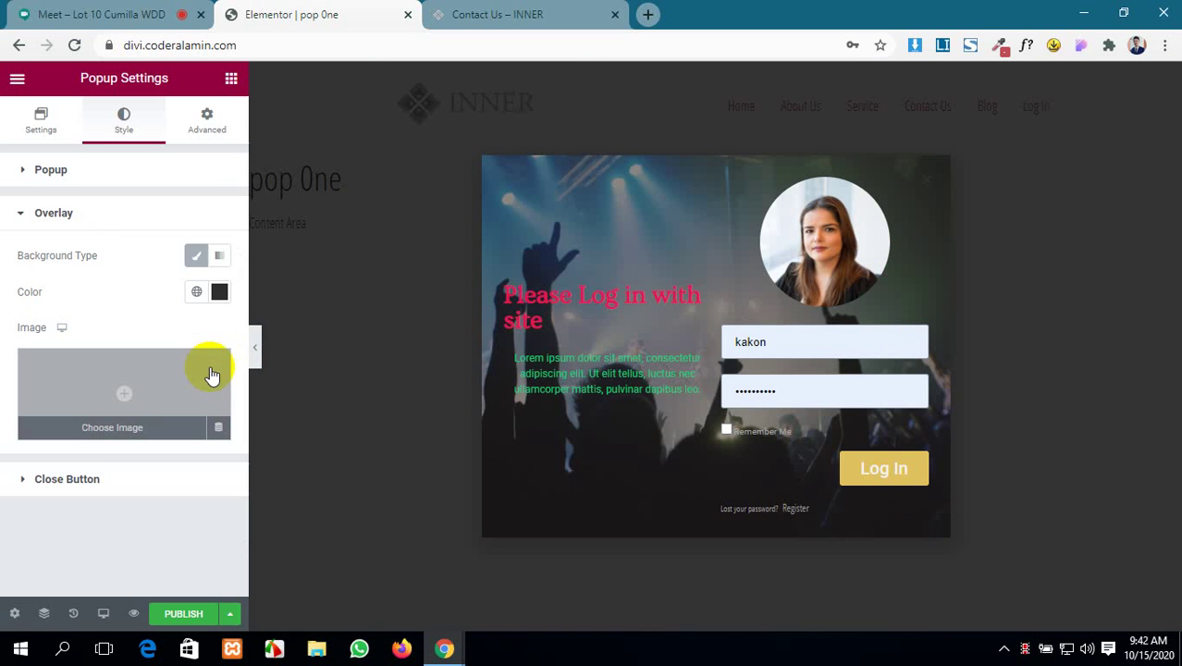
# - Set the popup overlay's classic background to the semi-transparent red #D10F0F75
pyautogui.click(199, 258)
pyautogui.click(200, 261)
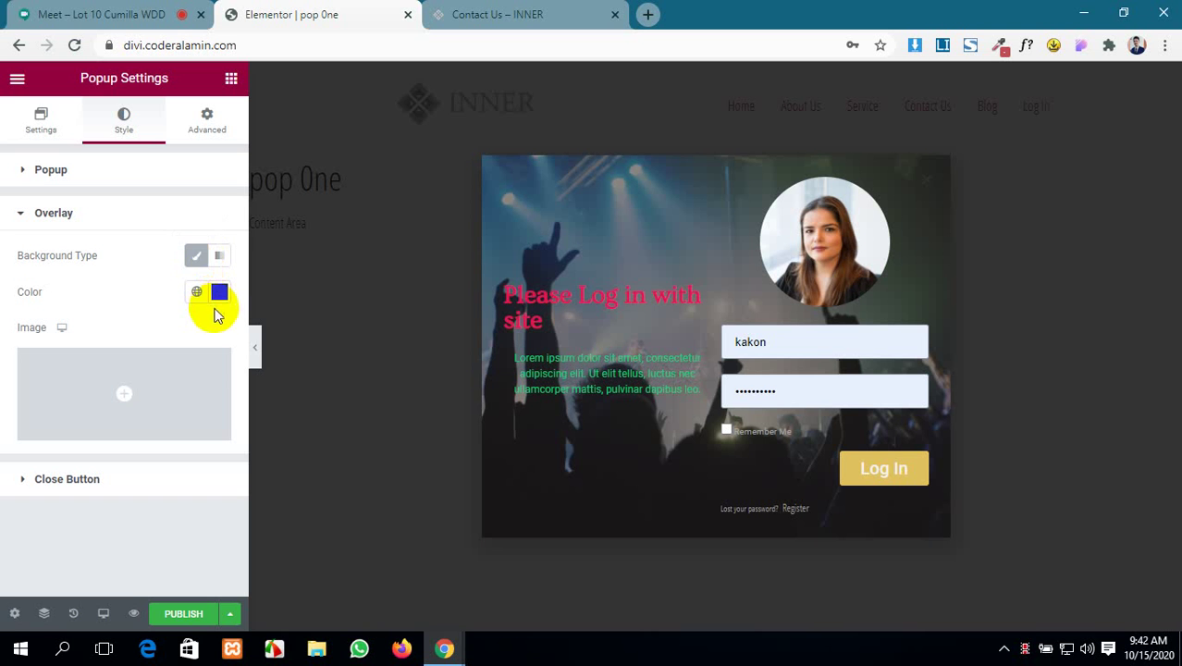
pyautogui.click(222, 294)
pyautogui.moveTo(224, 402); pyautogui.dragTo(314, 382)
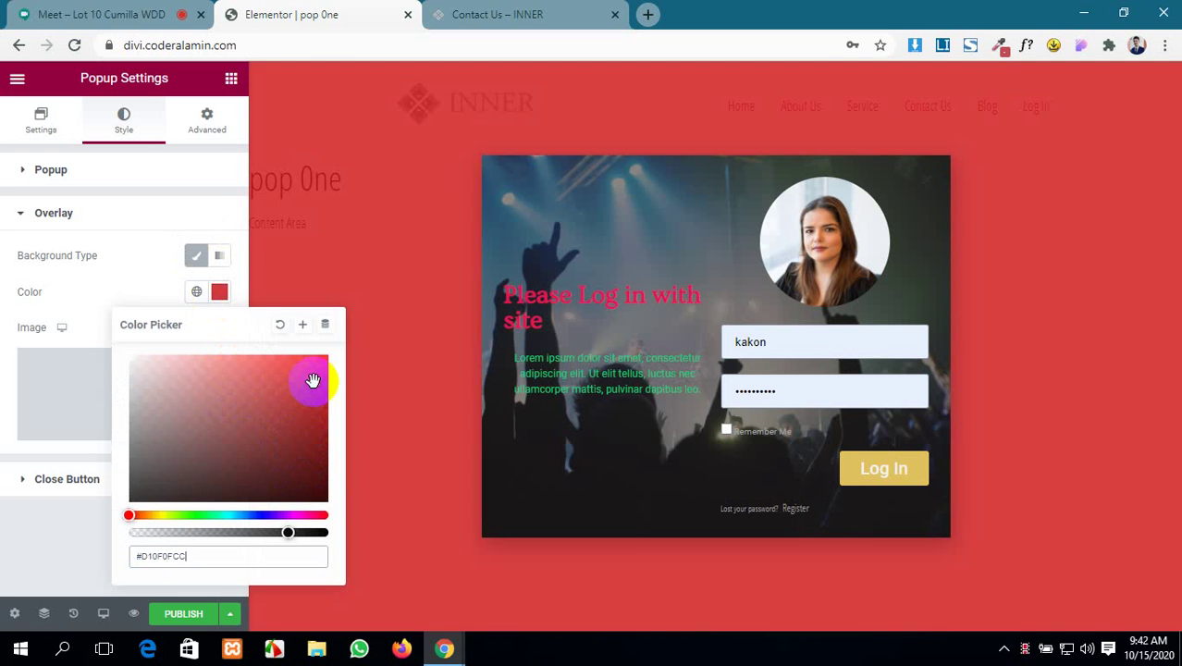
pyautogui.moveTo(288, 530); pyautogui.dragTo(220, 533)
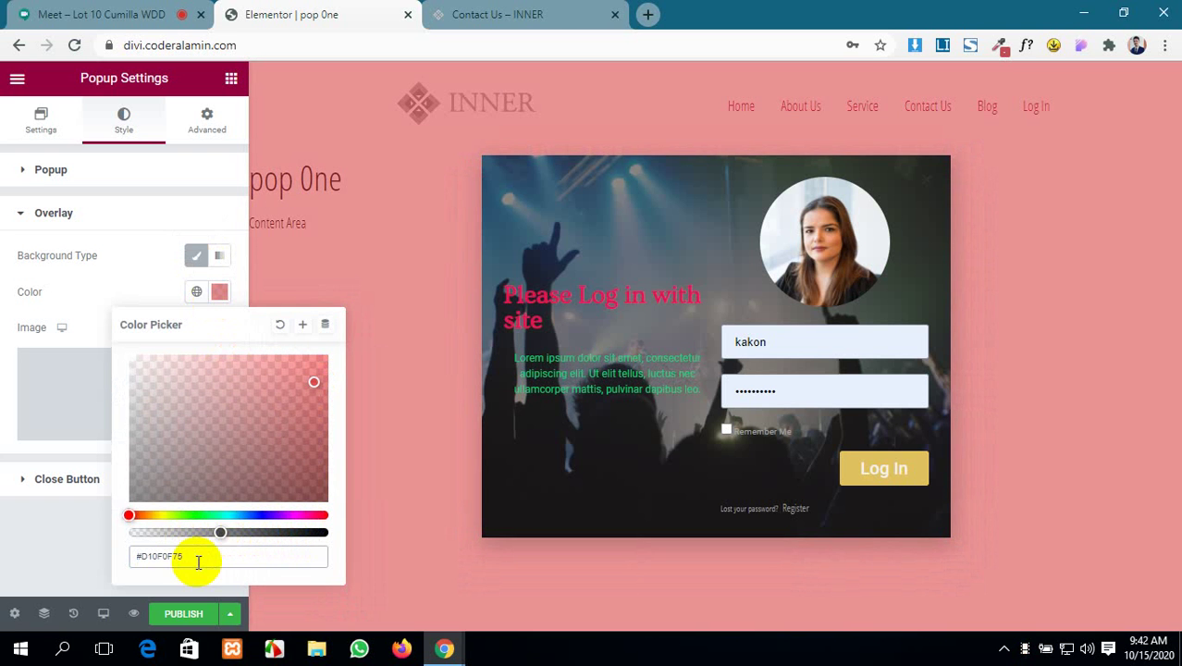
pyautogui.click(8, 554)
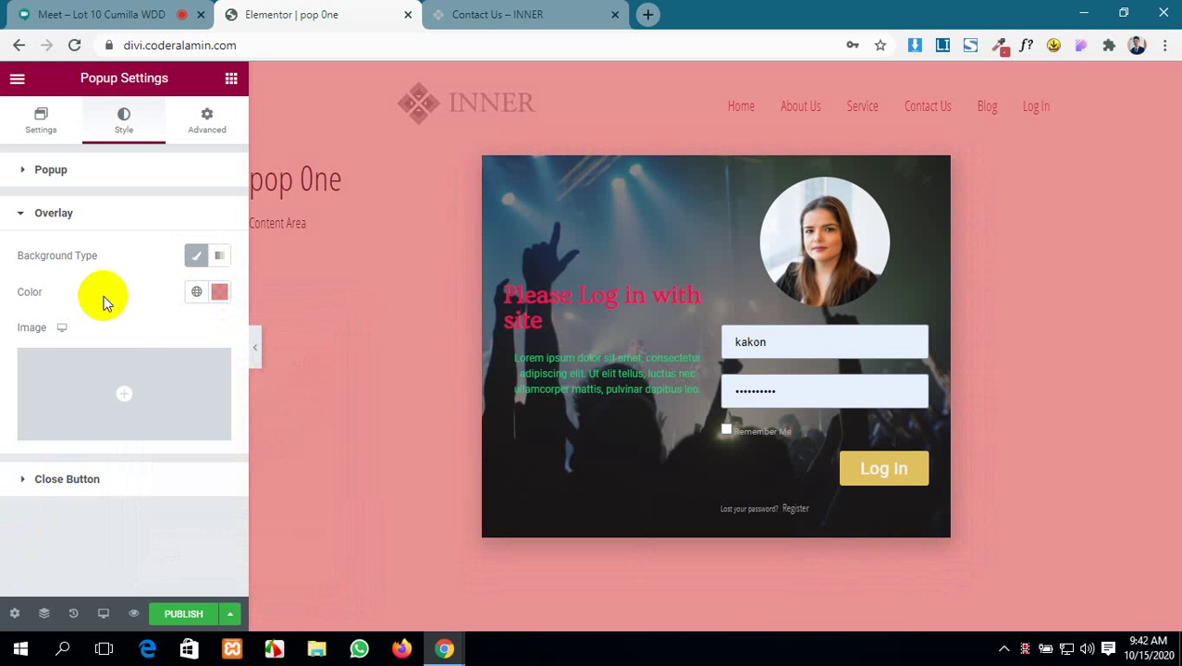
pyautogui.click(121, 175)
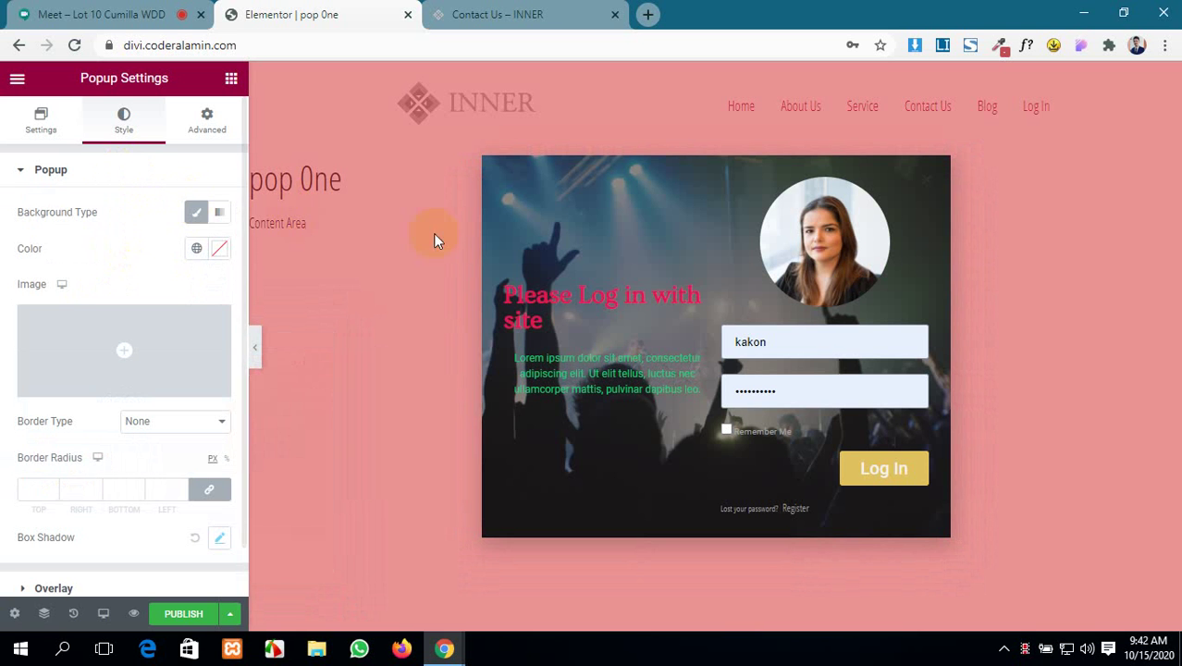
pyautogui.scroll(-1, 52, 370)
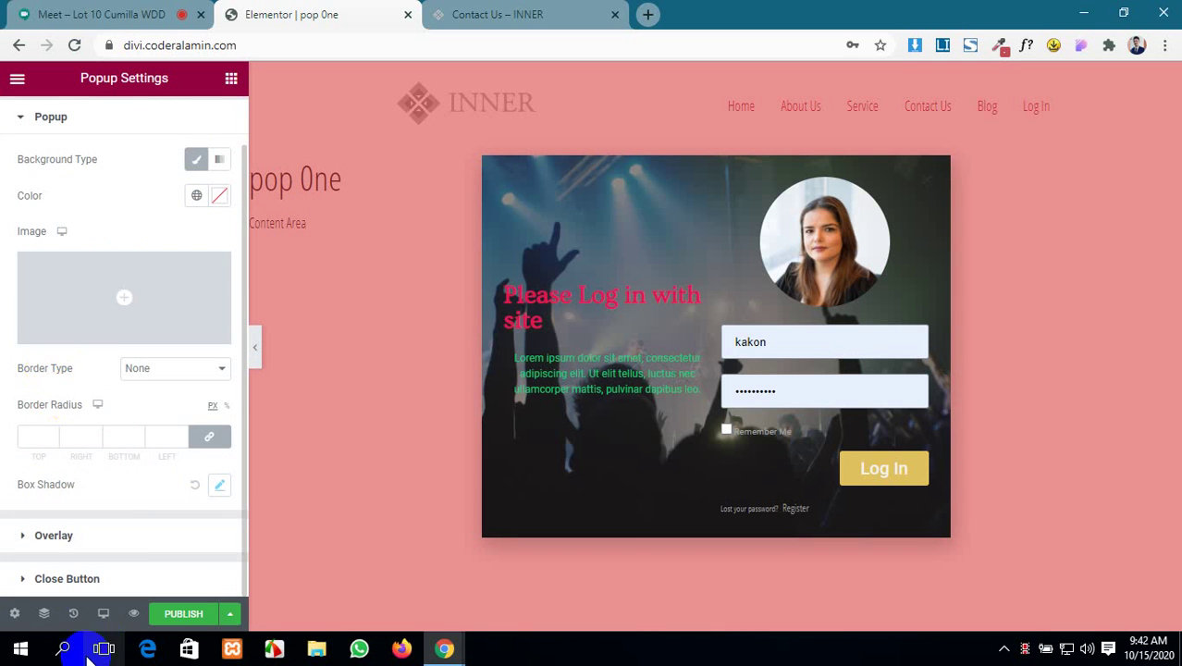
pyautogui.click(128, 534)
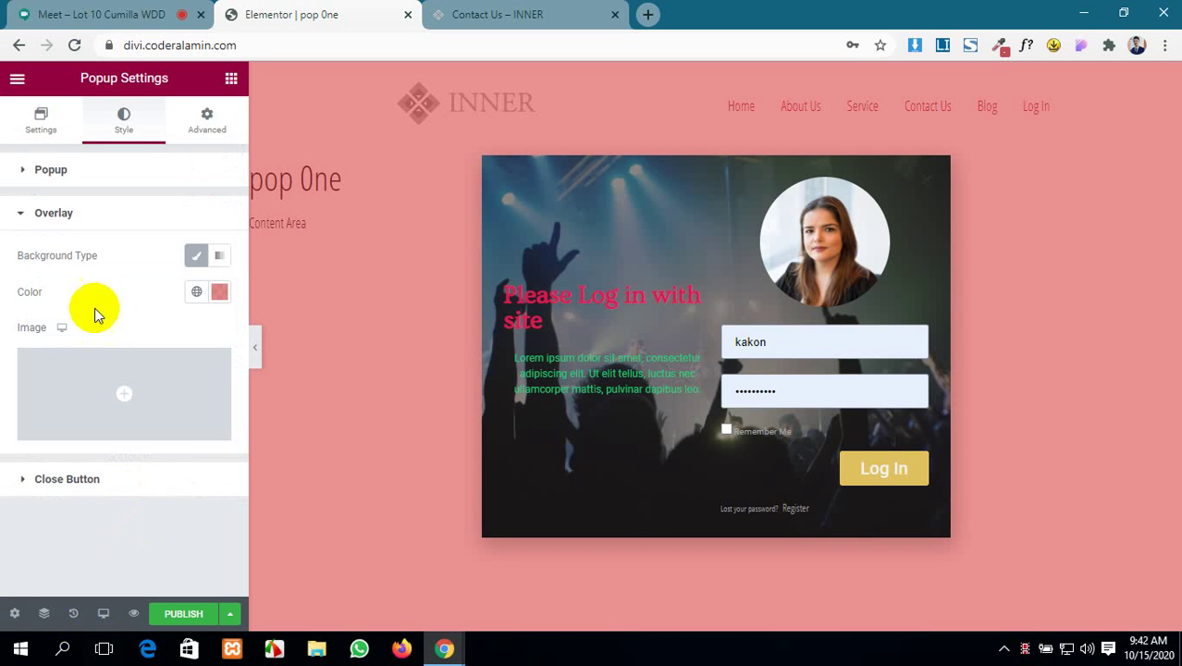
# - Try the Outside position for the popup's close button, return it to Inside and set its vertical position to 3.3
pyautogui.click(69, 478)
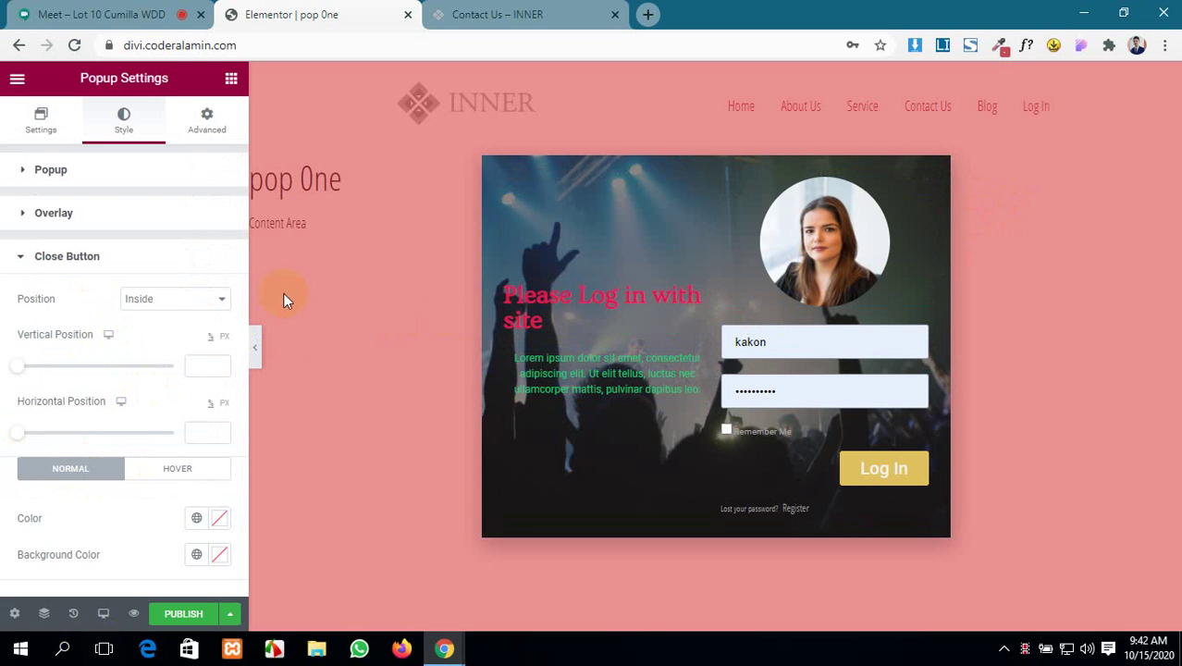
pyautogui.click(164, 300)
pyautogui.click(166, 329)
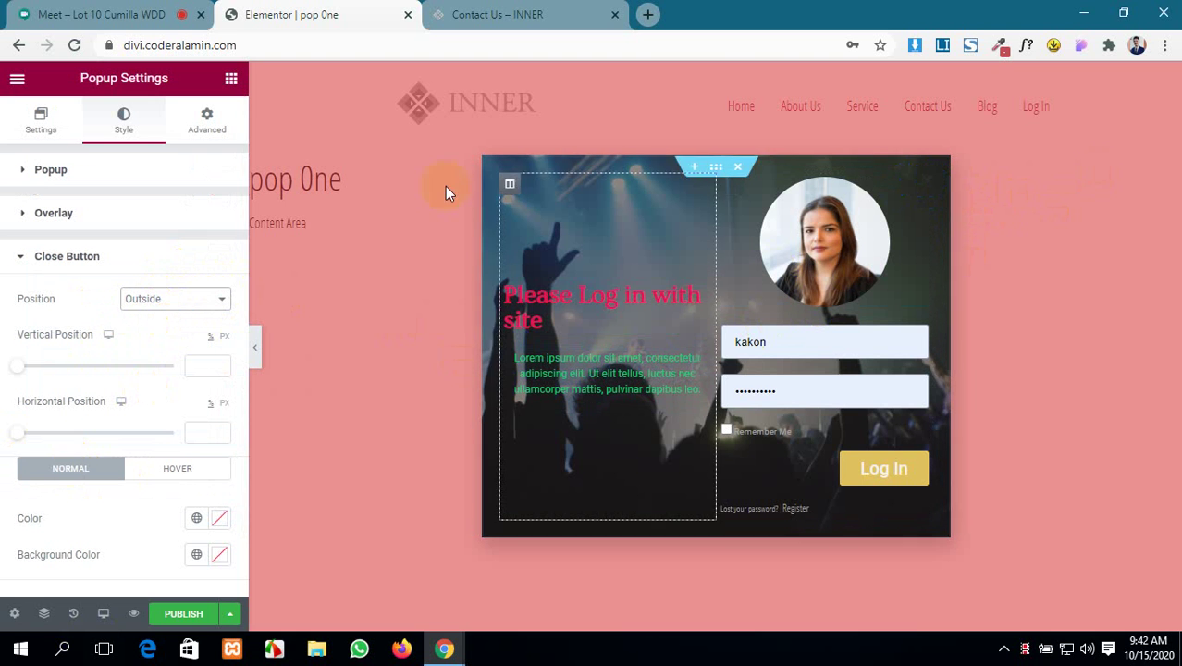
pyautogui.click(158, 298)
pyautogui.click(158, 317)
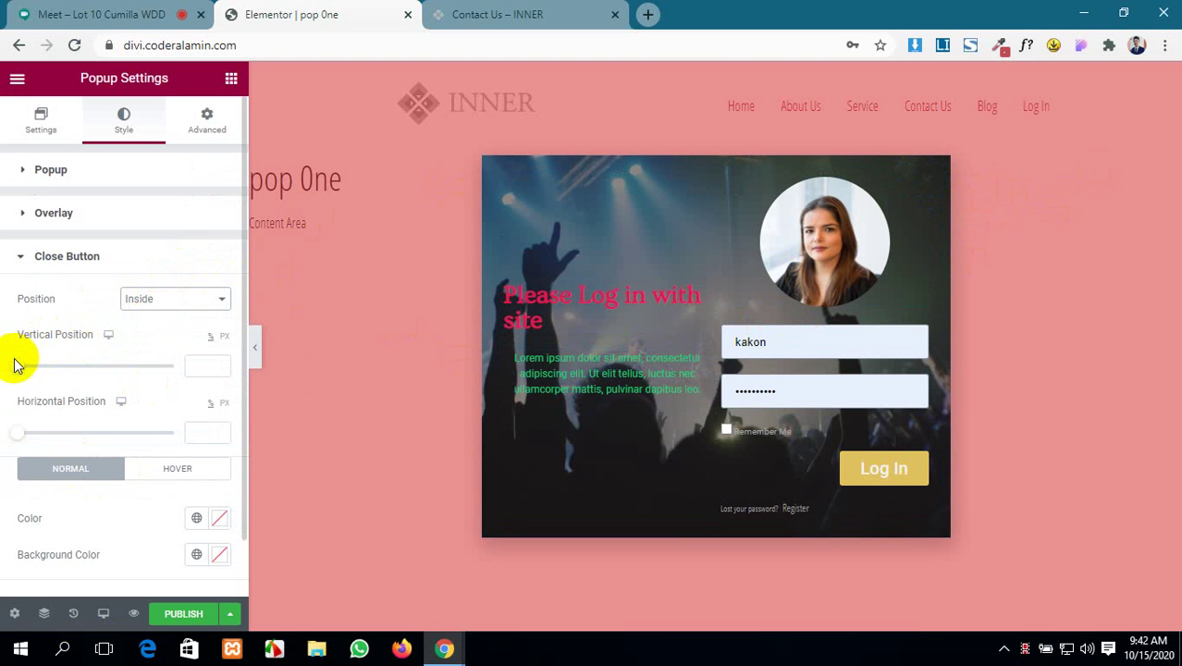
pyautogui.moveTo(16, 364)
pyautogui.mouseDown()
pyautogui.moveTo(31, 371)
pyautogui.moveTo(21, 367)
pyautogui.mouseUp()
pyautogui.scroll(-1, 151, 414)
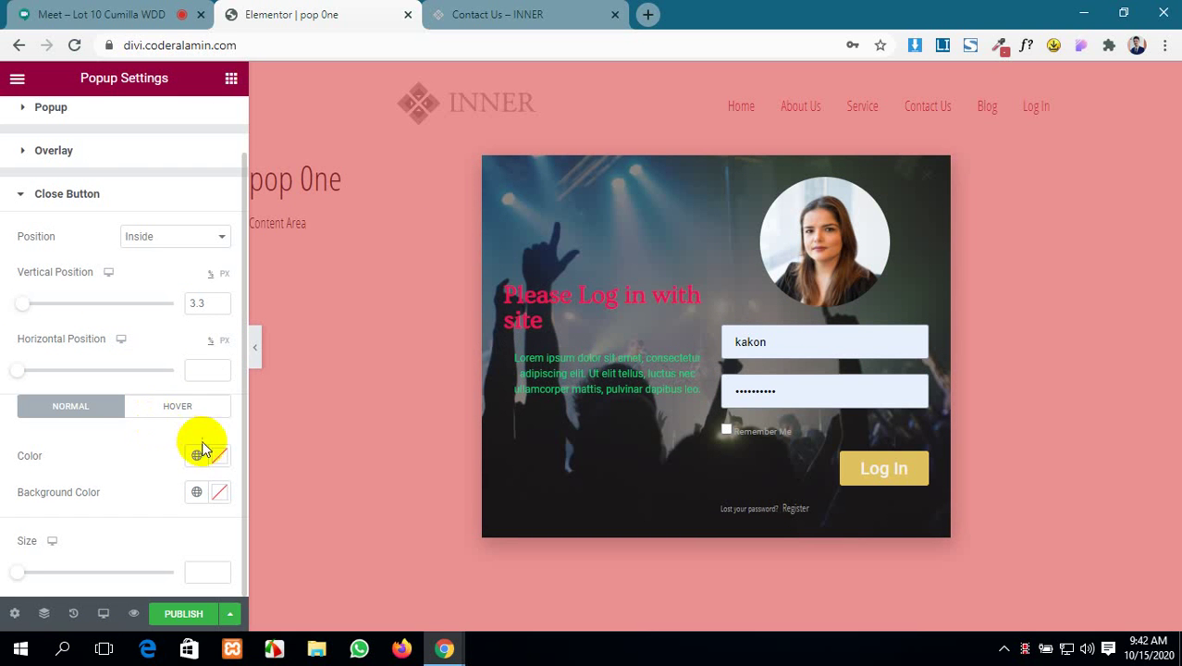
# - Set the close button's normal color to bright green
pyautogui.click(221, 455)
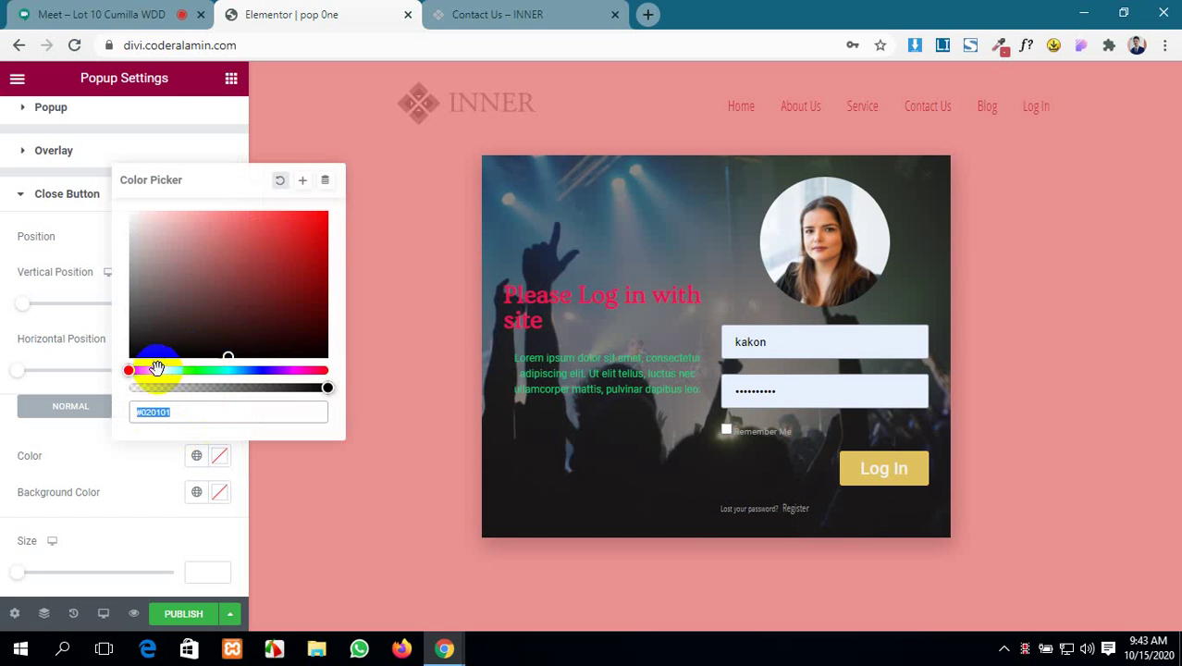
pyautogui.moveTo(132, 370); pyautogui.dragTo(308, 226)
pyautogui.click(3, 326)
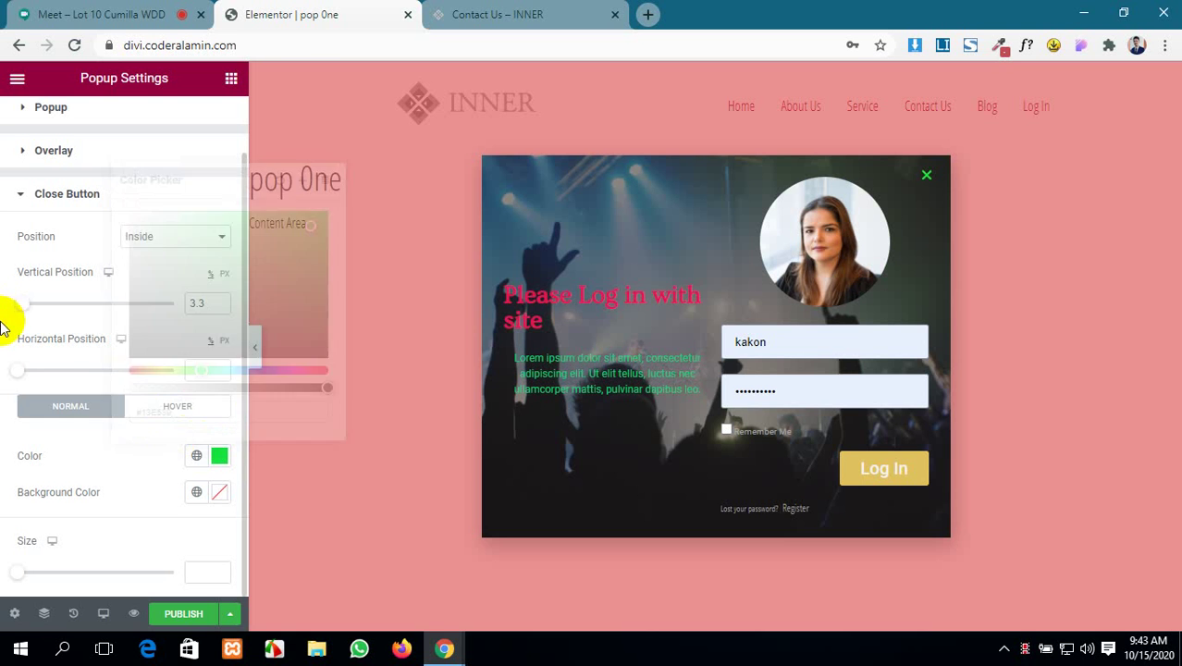
# - Compare the green close button's Outside placement with Inside, restoring the Inside option
pyautogui.scroll(1, 45, 307)
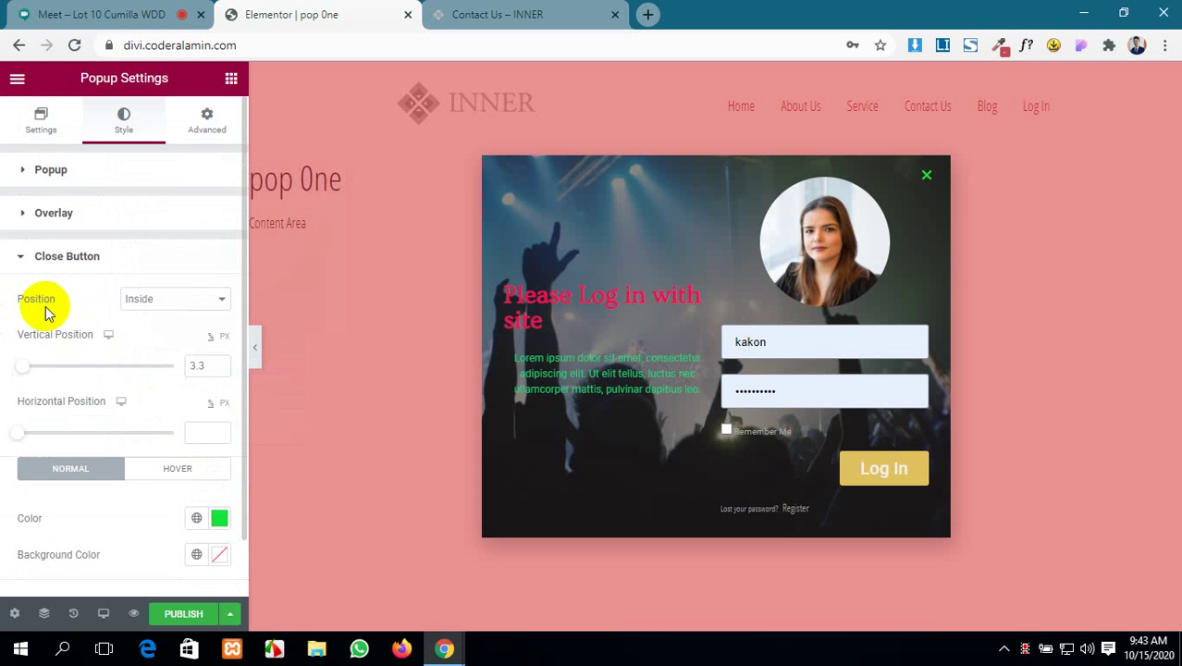
pyautogui.click(165, 298)
pyautogui.click(167, 330)
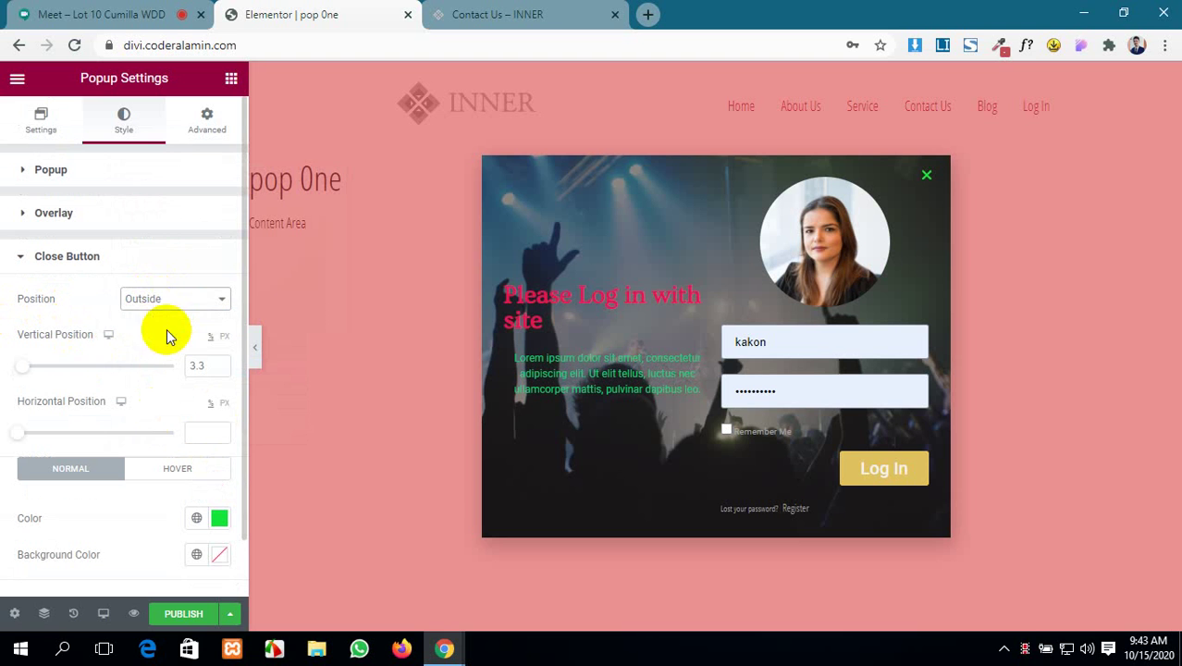
pyautogui.click(180, 299)
pyautogui.click(171, 325)
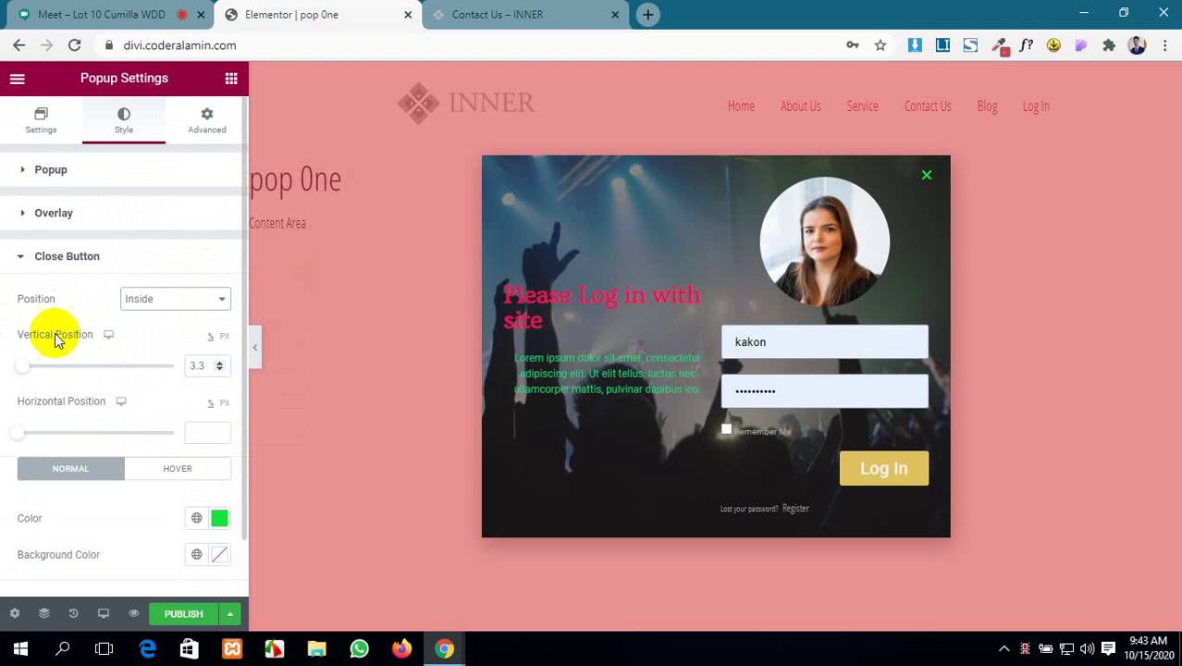
# - Set both the vertical and horizontal positions of the popup's close button to 4.4
pyautogui.moveTo(22, 367)
pyautogui.mouseDown()
pyautogui.moveTo(33, 370)
pyautogui.moveTo(20, 371)
pyautogui.mouseUp()
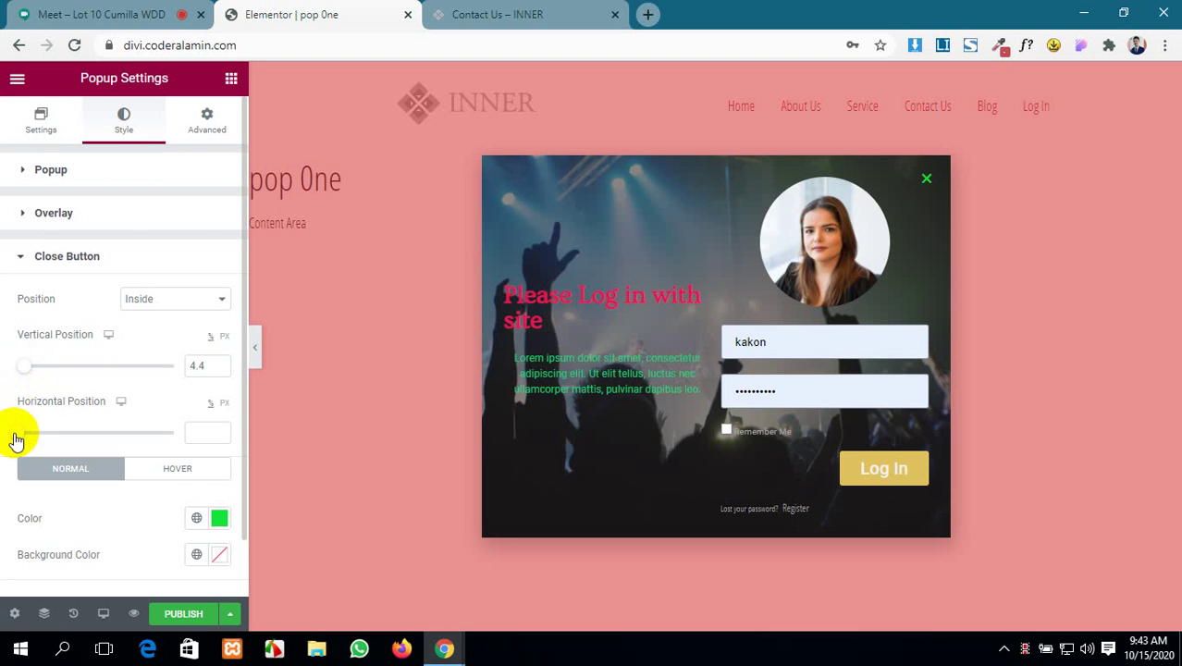
pyautogui.moveTo(21, 440)
pyautogui.mouseDown()
pyautogui.moveTo(148, 432)
pyautogui.moveTo(6, 417)
pyautogui.moveTo(25, 423)
pyautogui.mouseUp()
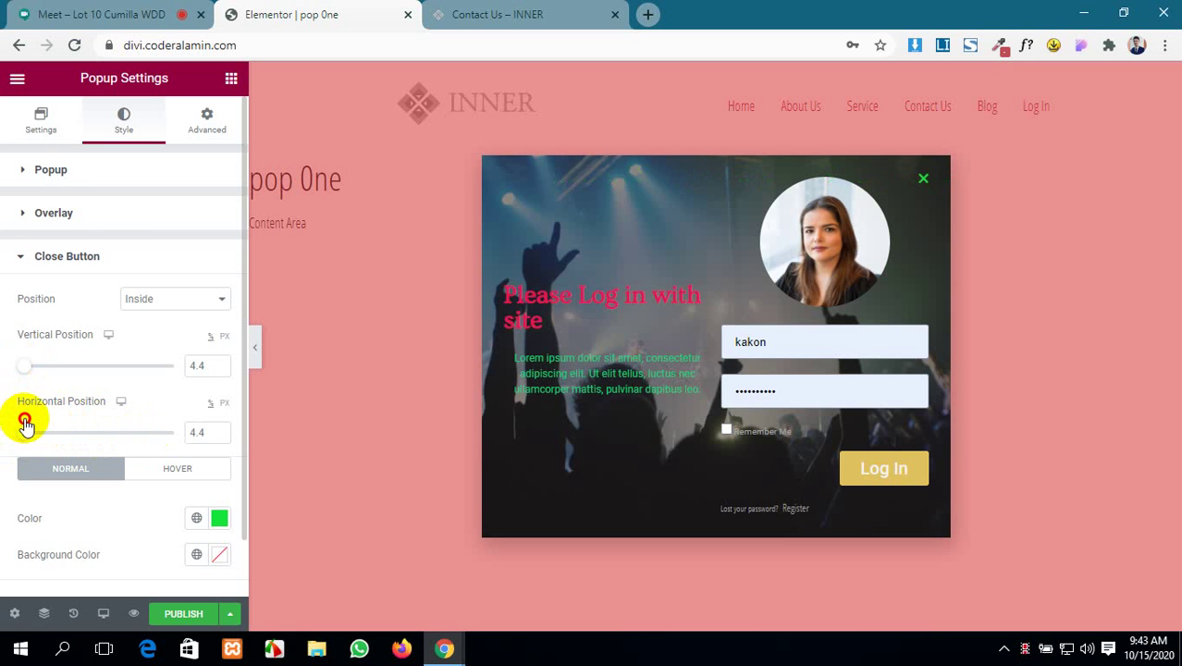
# - Set the close button's hover color to the red #E81111
pyautogui.scroll(-1, 56, 442)
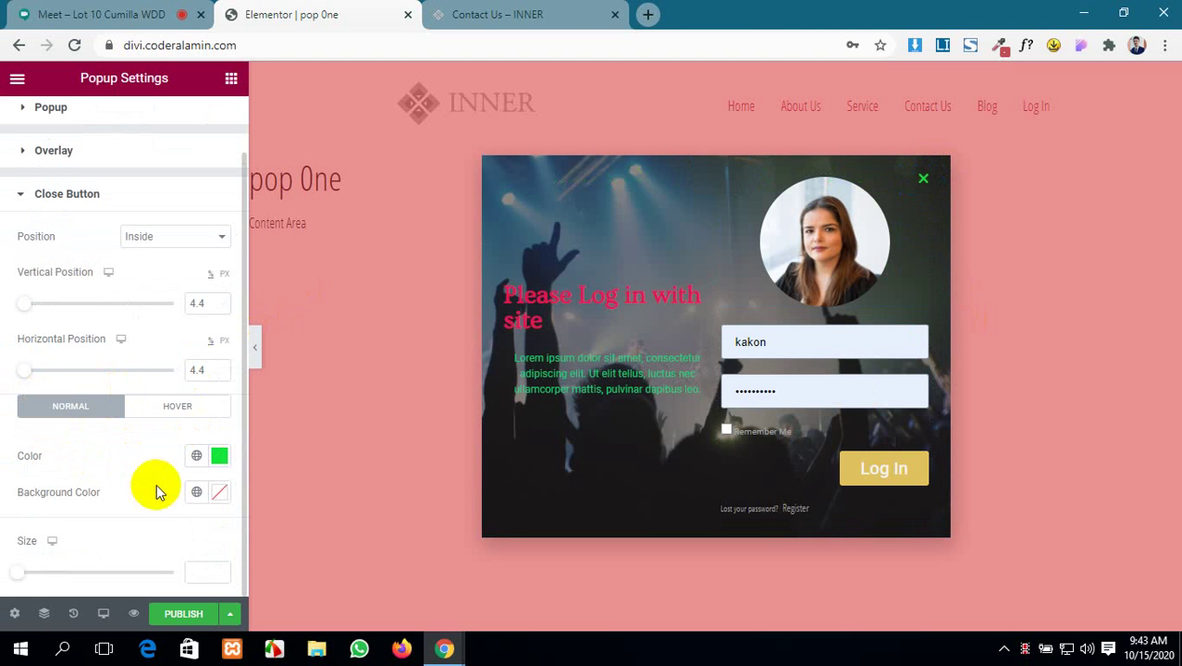
pyautogui.click(195, 413)
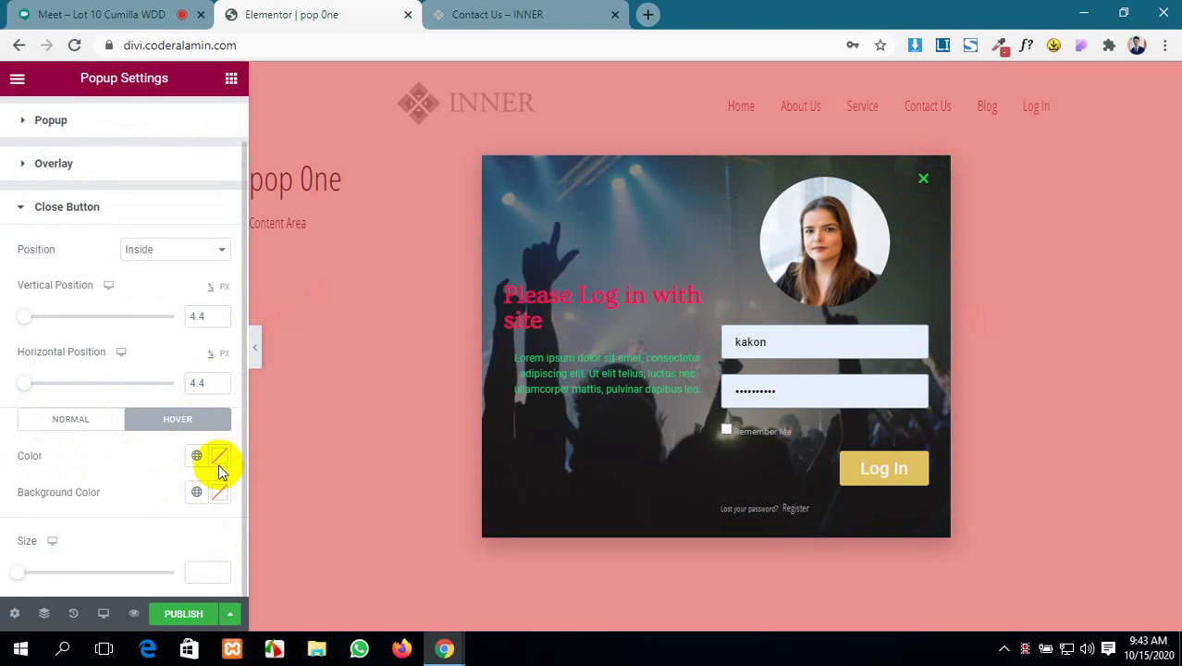
pyautogui.click(218, 455)
pyautogui.moveTo(222, 343); pyautogui.dragTo(314, 224)
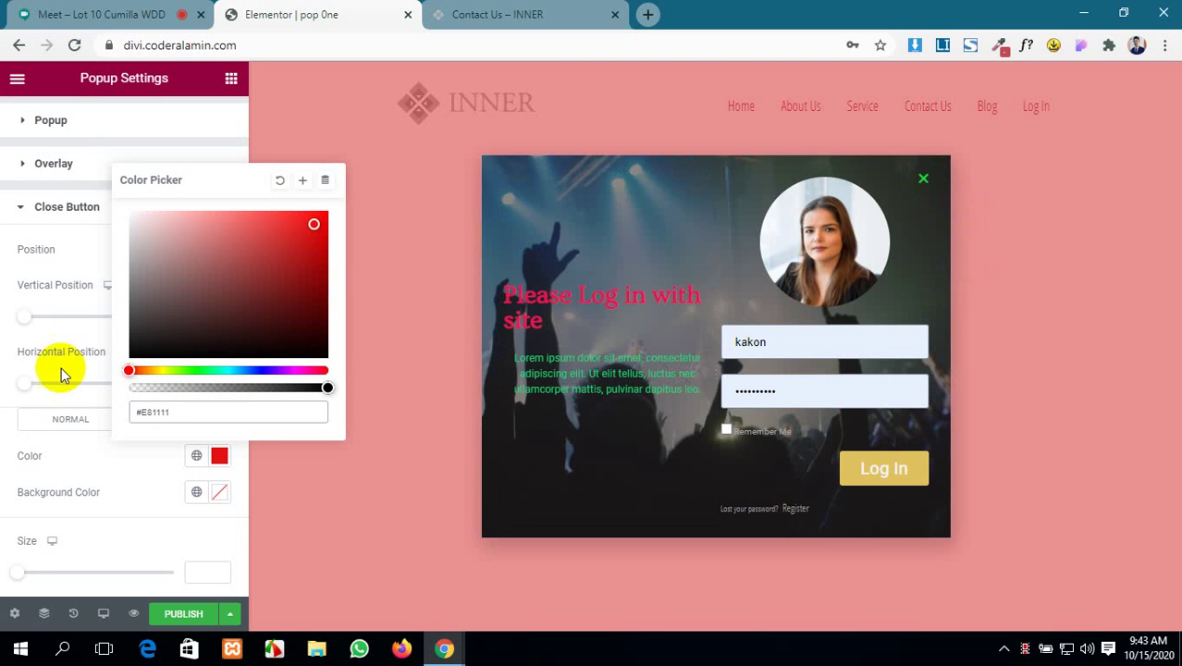
pyautogui.click(222, 423)
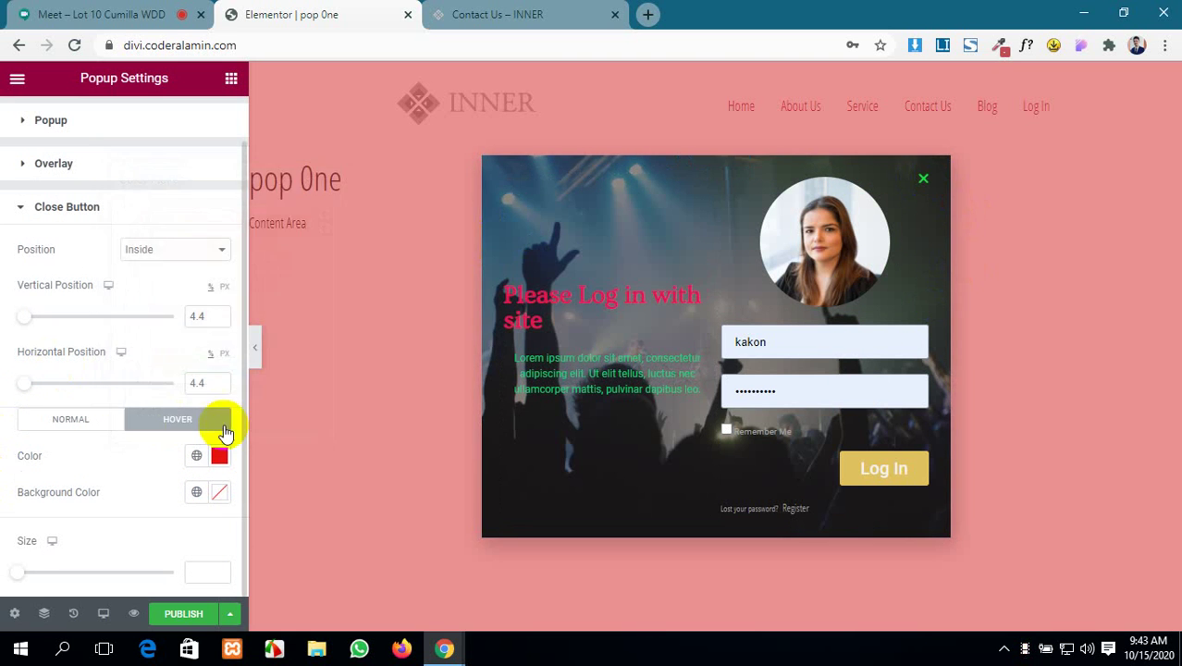
# - Try olive and black #000000 as the close button's normal background color, and reset that background color
pyautogui.click(43, 424)
pyautogui.scroll(-1, 185, 434)
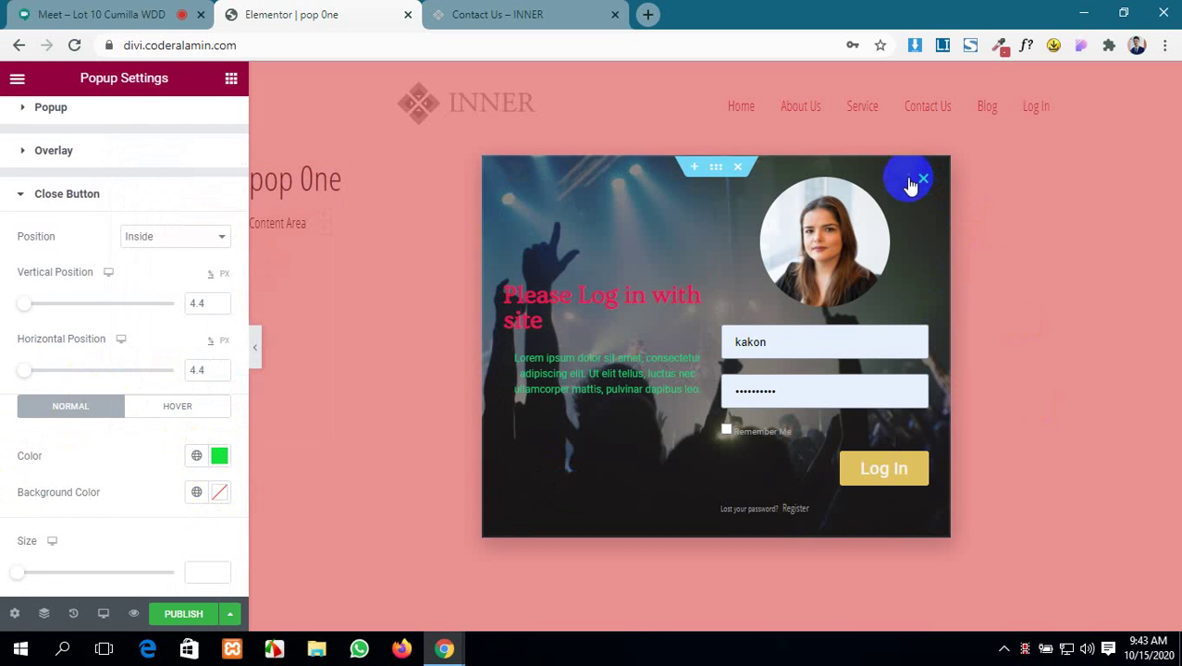
pyautogui.click(219, 492)
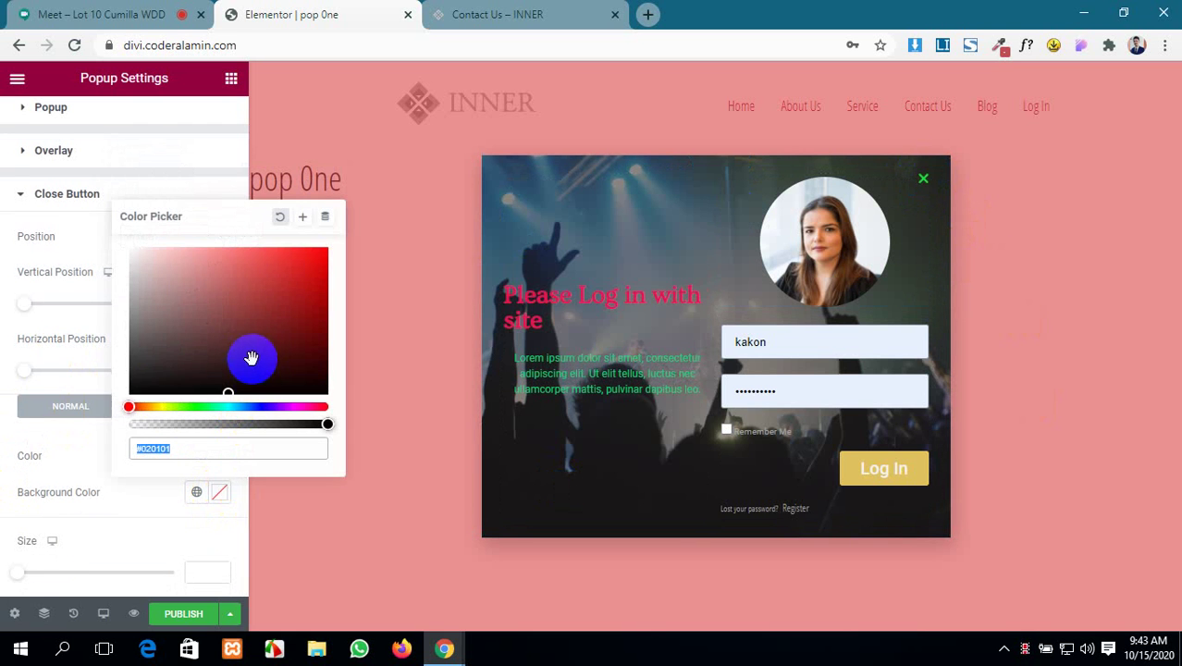
pyautogui.moveTo(135, 404); pyautogui.dragTo(162, 404)
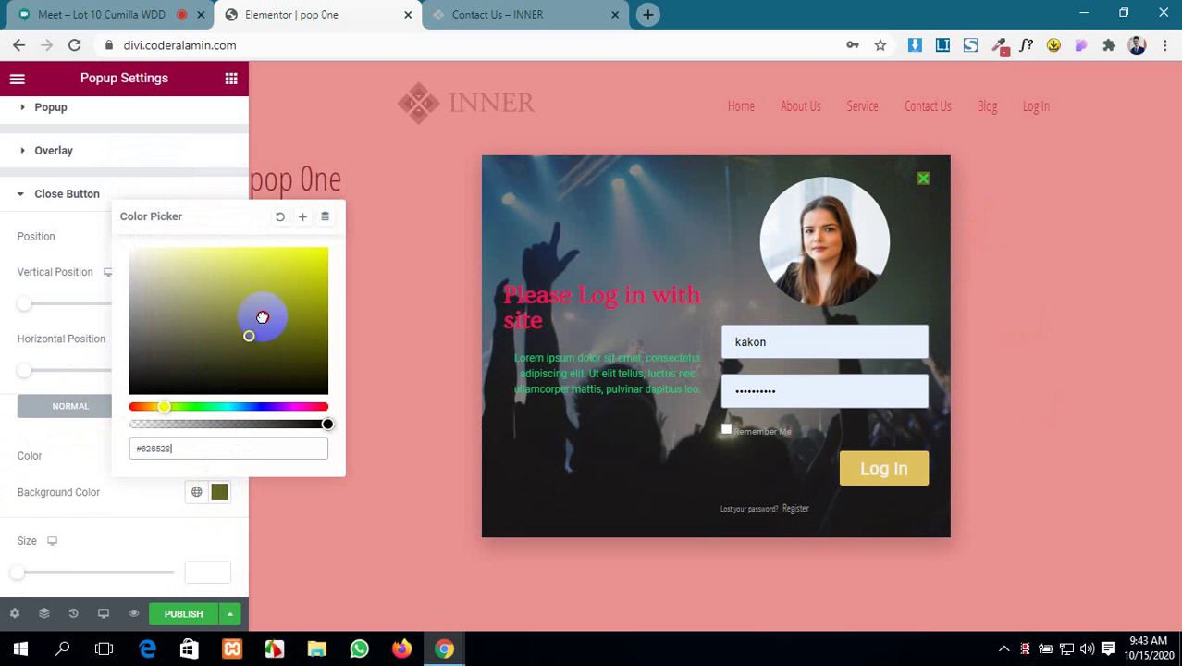
pyautogui.moveTo(260, 320); pyautogui.dragTo(127, 403)
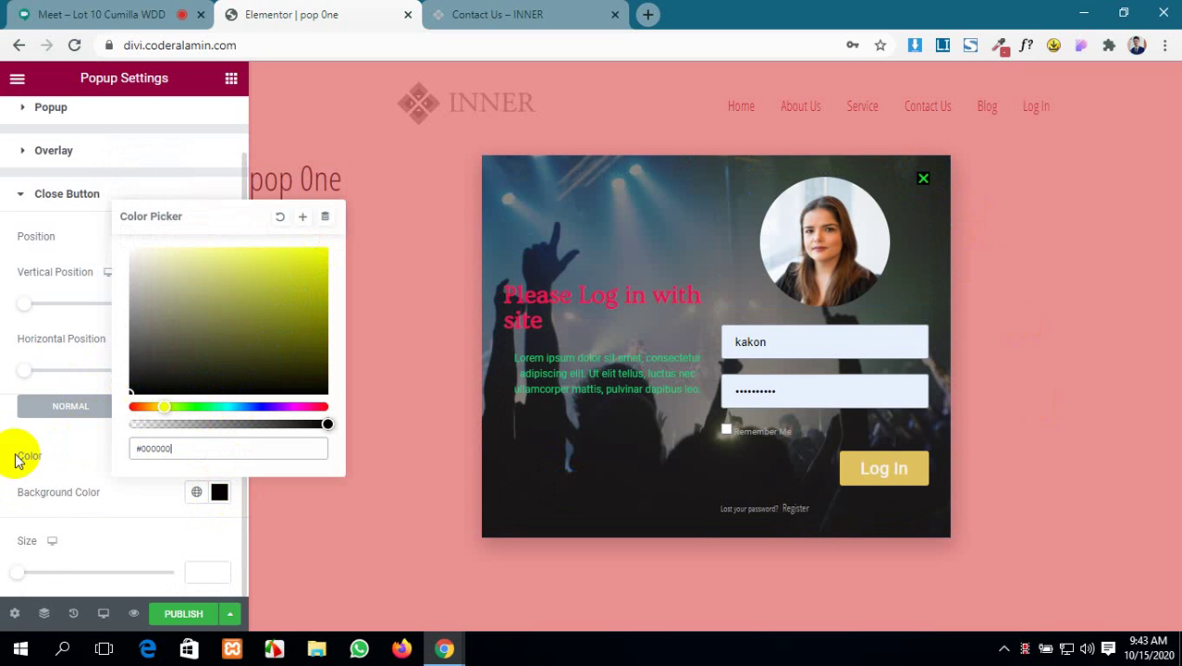
pyautogui.click(279, 216)
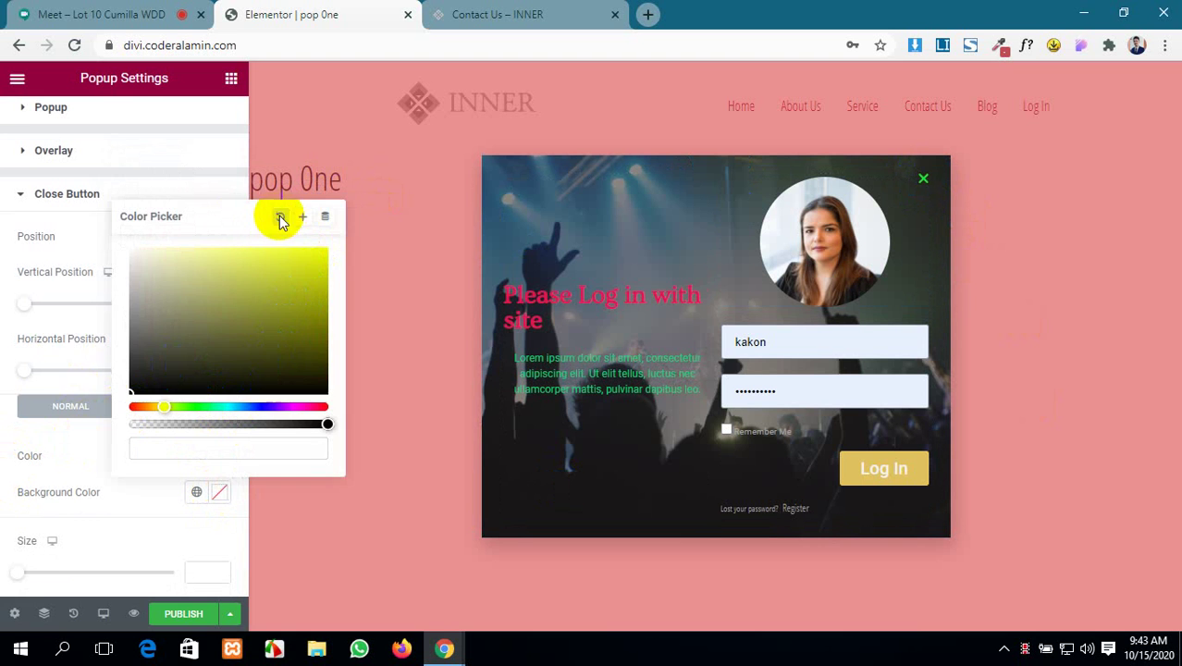
pyautogui.click(3, 516)
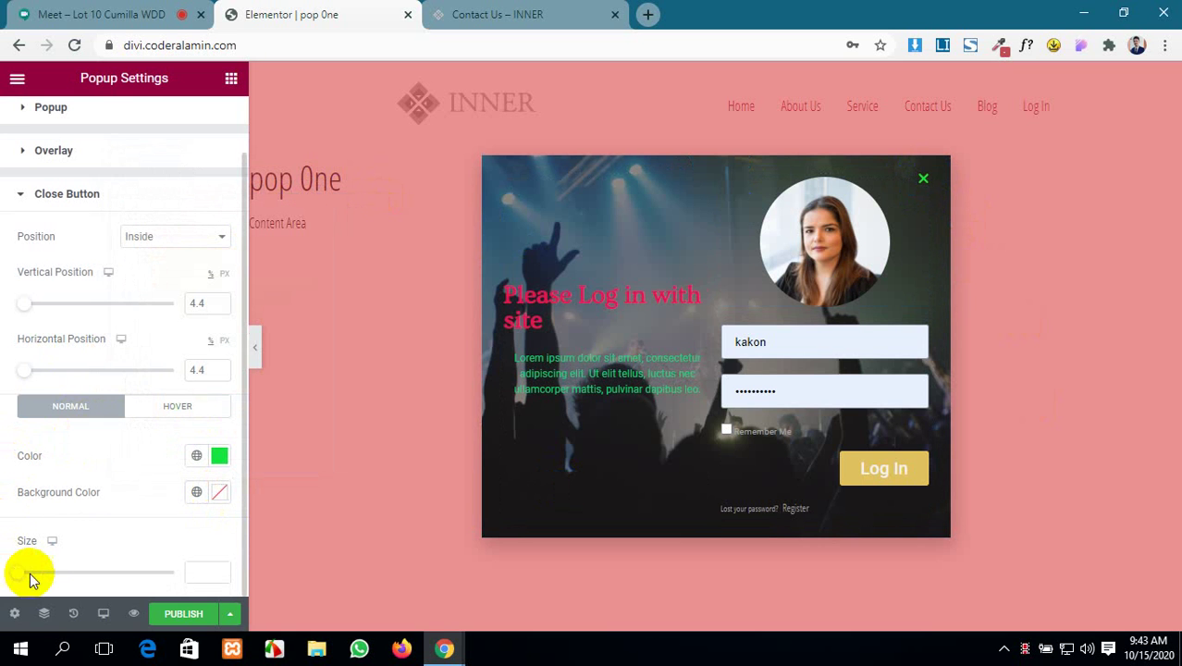
# - Set the size of the popup's close button to 20
pyautogui.moveTo(20, 574); pyautogui.dragTo(50, 572)
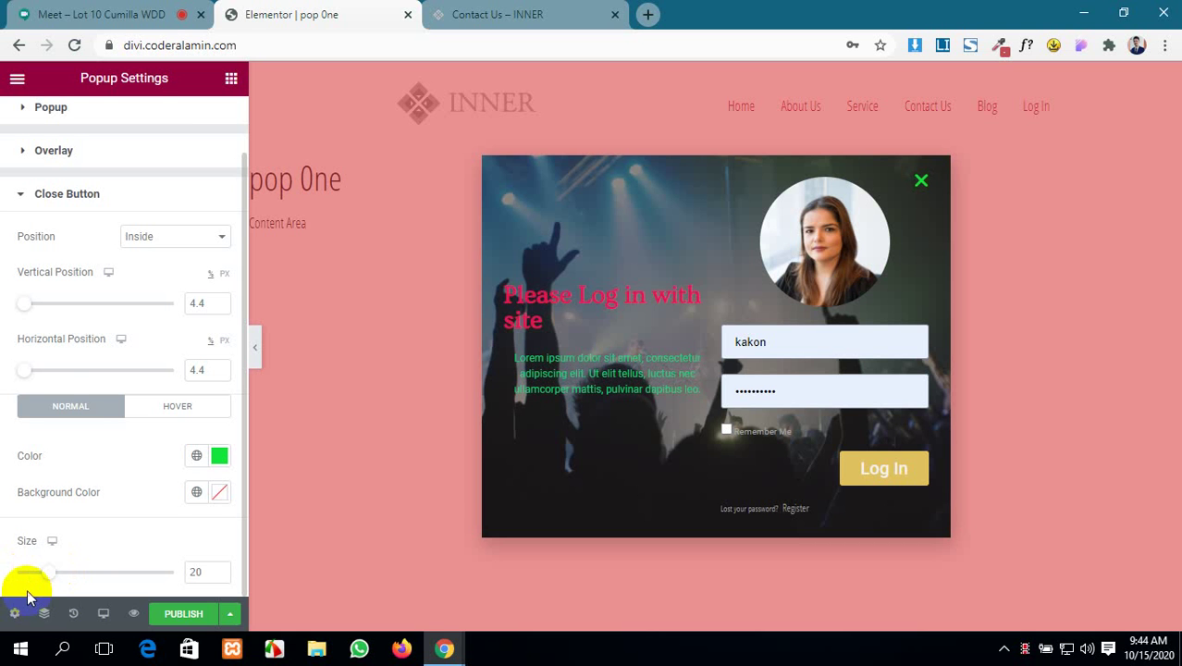
pyautogui.scroll(2, 13, 395)
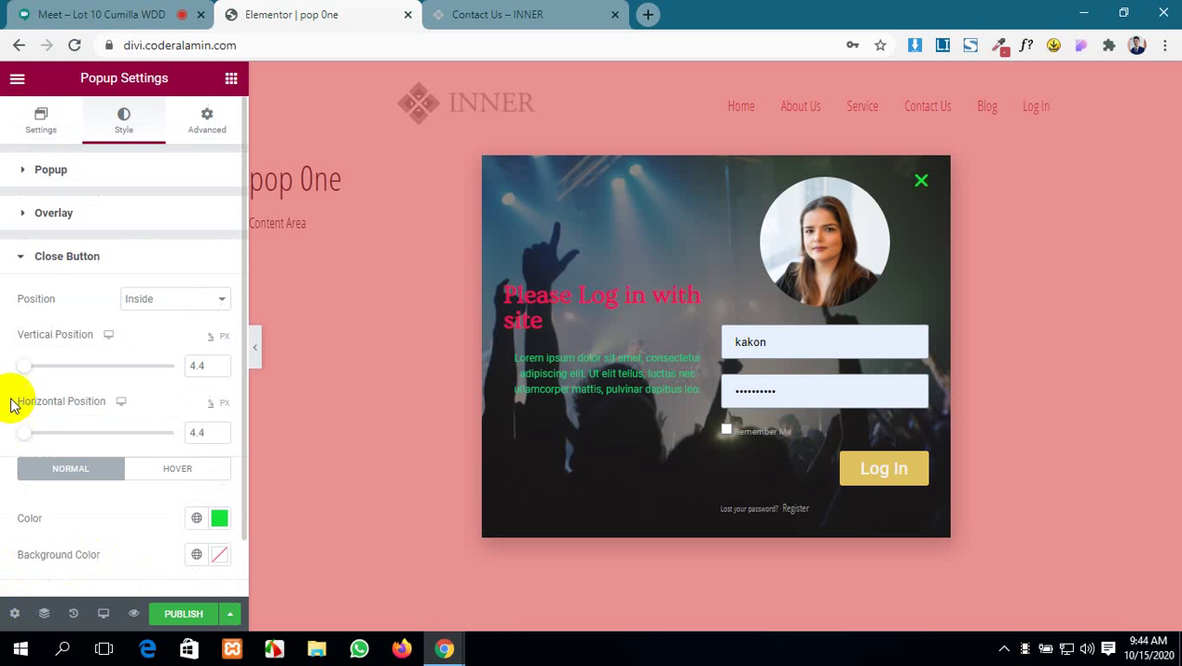
# - Review the popup's advanced settings, including the closing options, Open By Selector, margin, padding and CSS classes
pyautogui.click(204, 127)
pyautogui.scroll(-3, 110, 375)
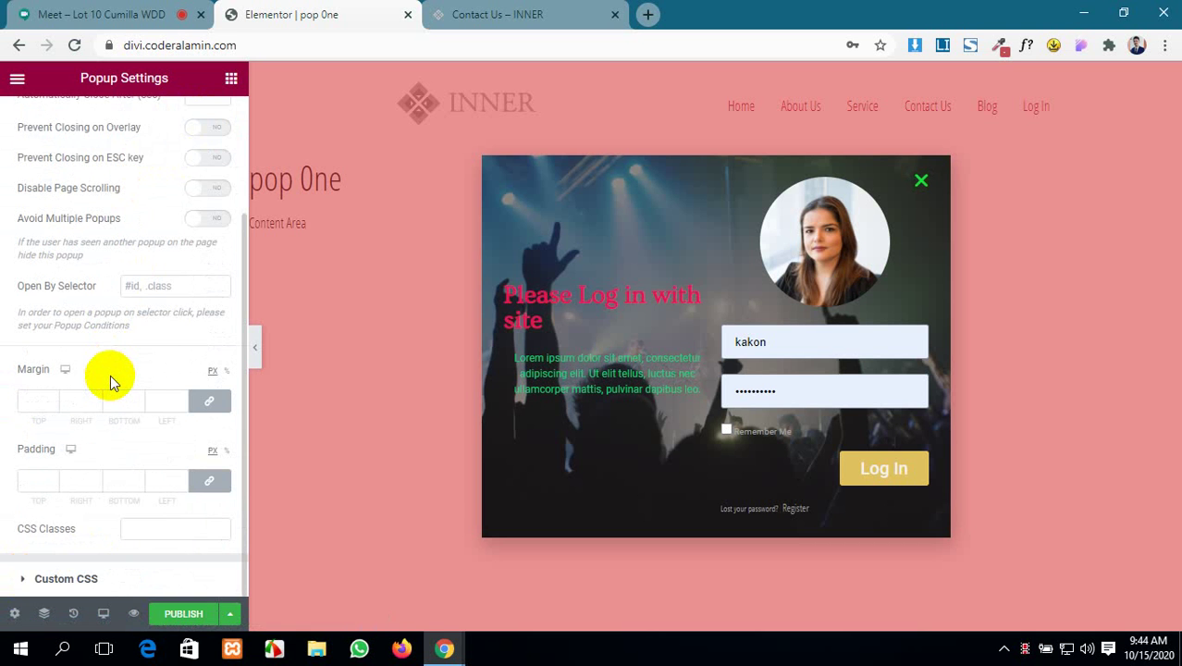
pyautogui.scroll(2, 110, 375)
pyautogui.scroll(-2, 110, 374)
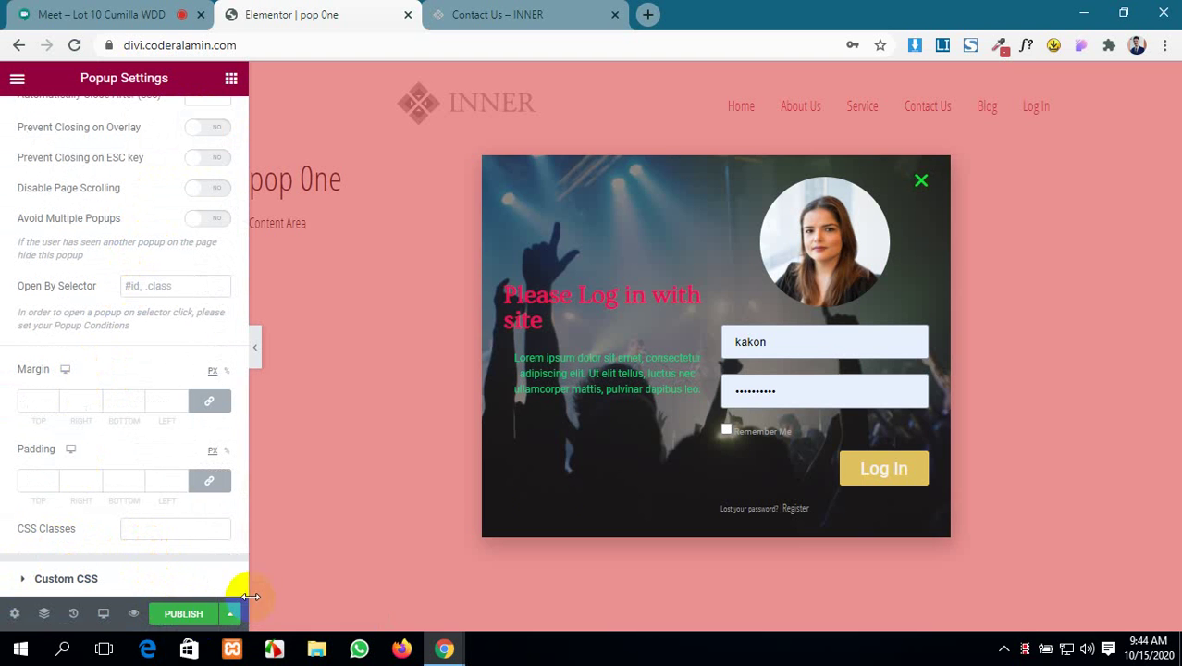
pyautogui.click(648, 515)
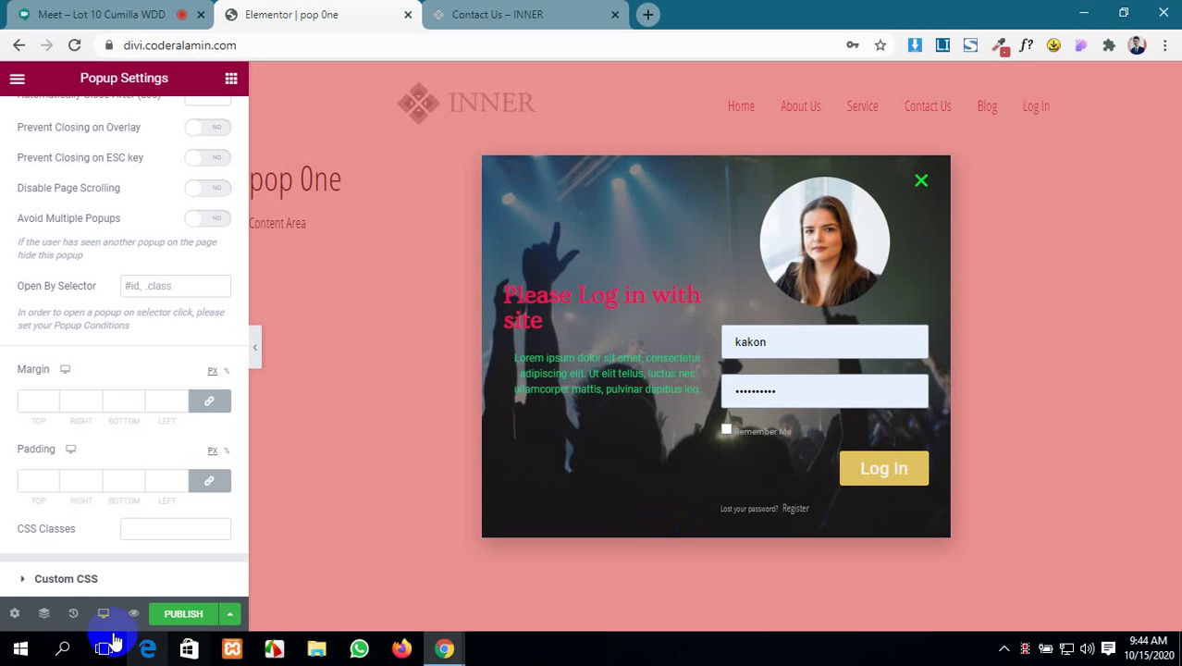
# - Start publishing the popup and add a display condition that includes the Entire Site
pyautogui.click(182, 614)
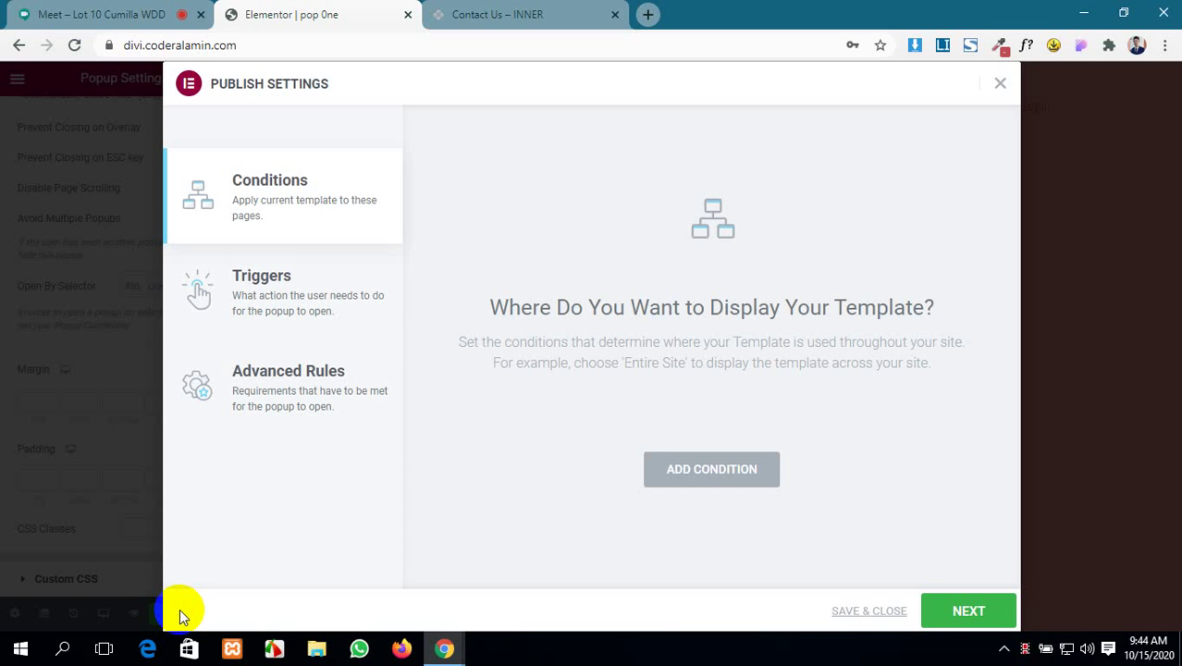
pyautogui.click(726, 469)
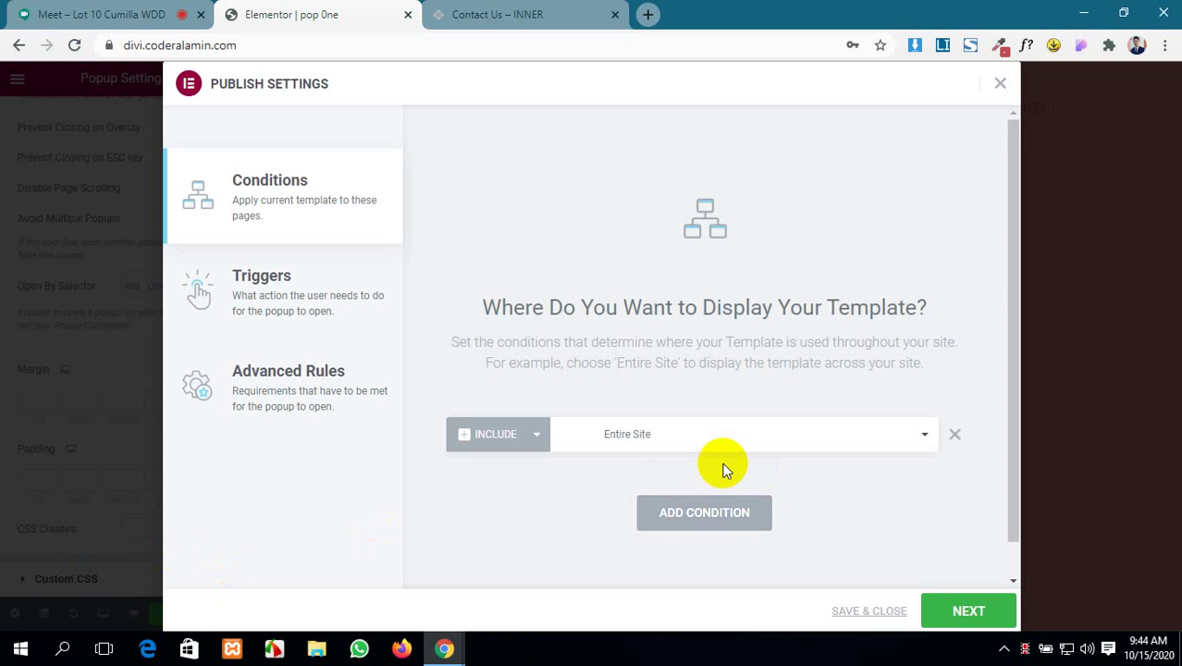
pyautogui.click(538, 435)
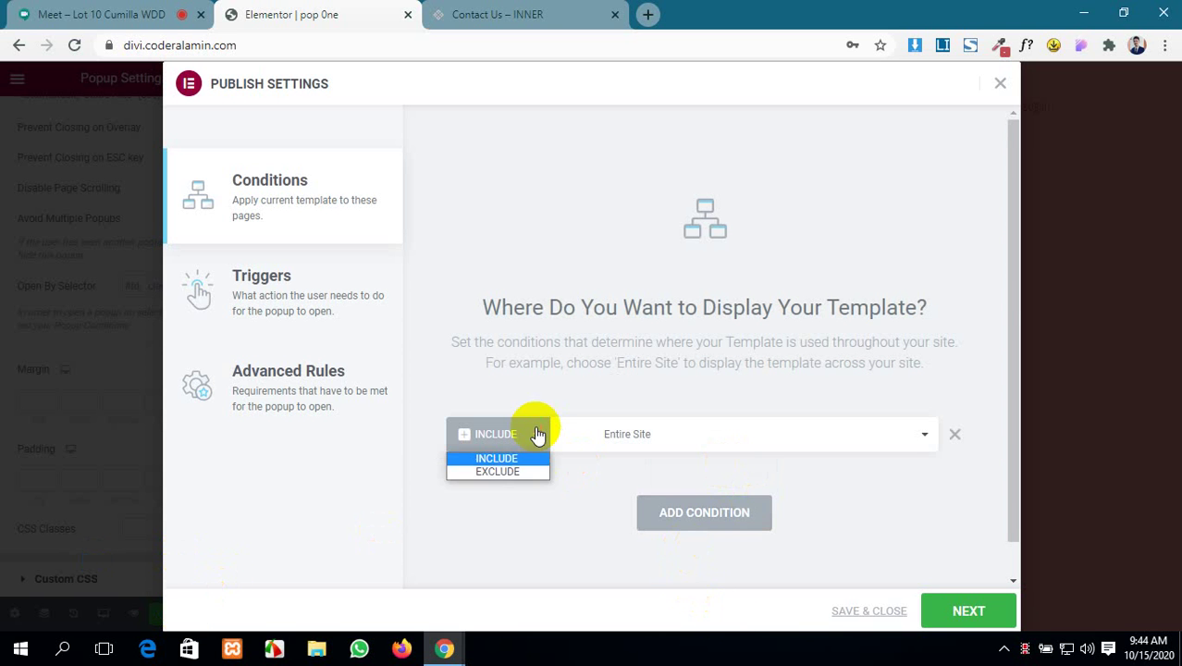
pyautogui.click(504, 434)
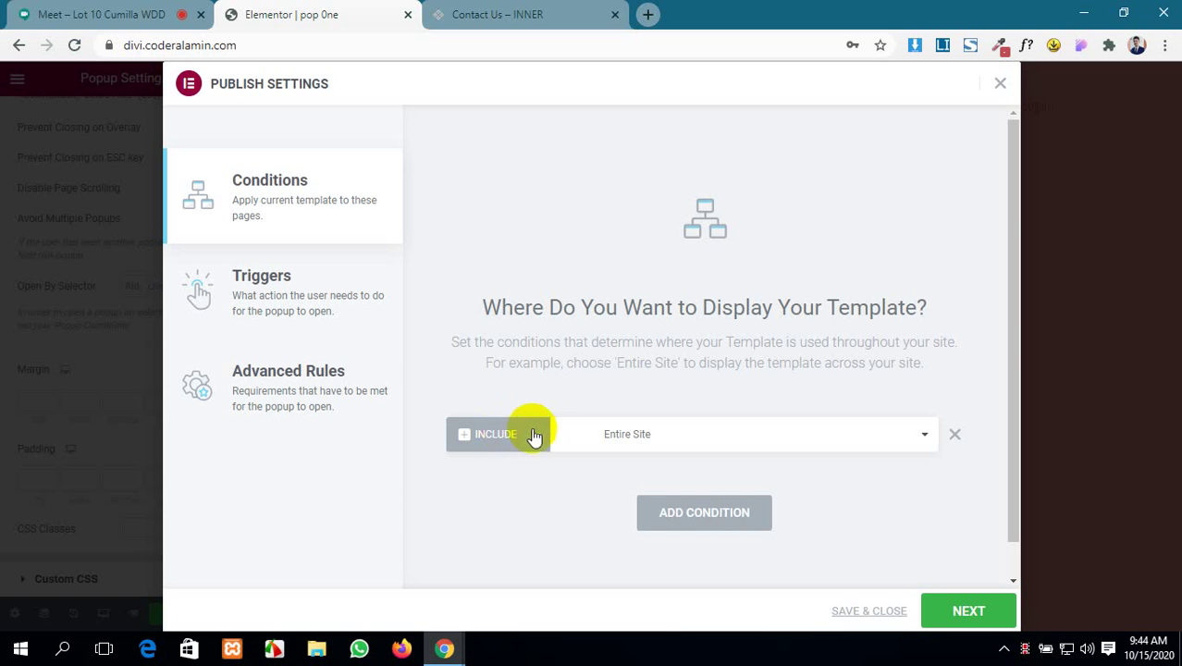
pyautogui.click(537, 435)
pyautogui.click(592, 467)
pyautogui.scroll(-1, 861, 450)
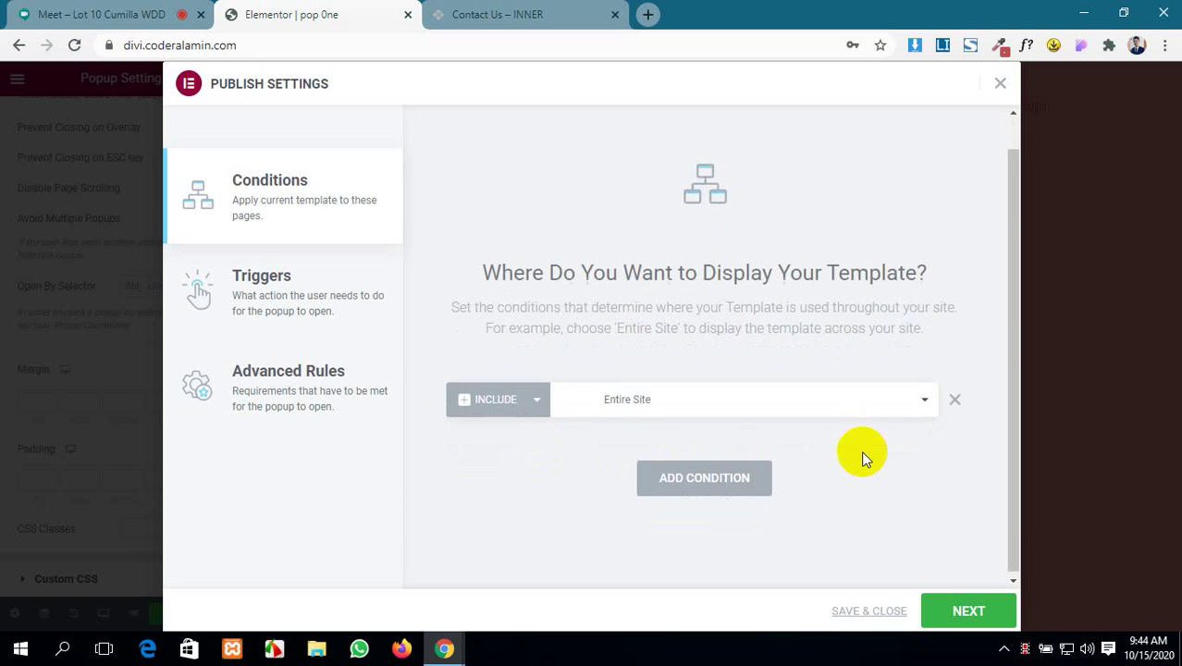
# - Try Archives as the include condition's location, look through its archive types, and return it to Entire Site
pyautogui.click(884, 403)
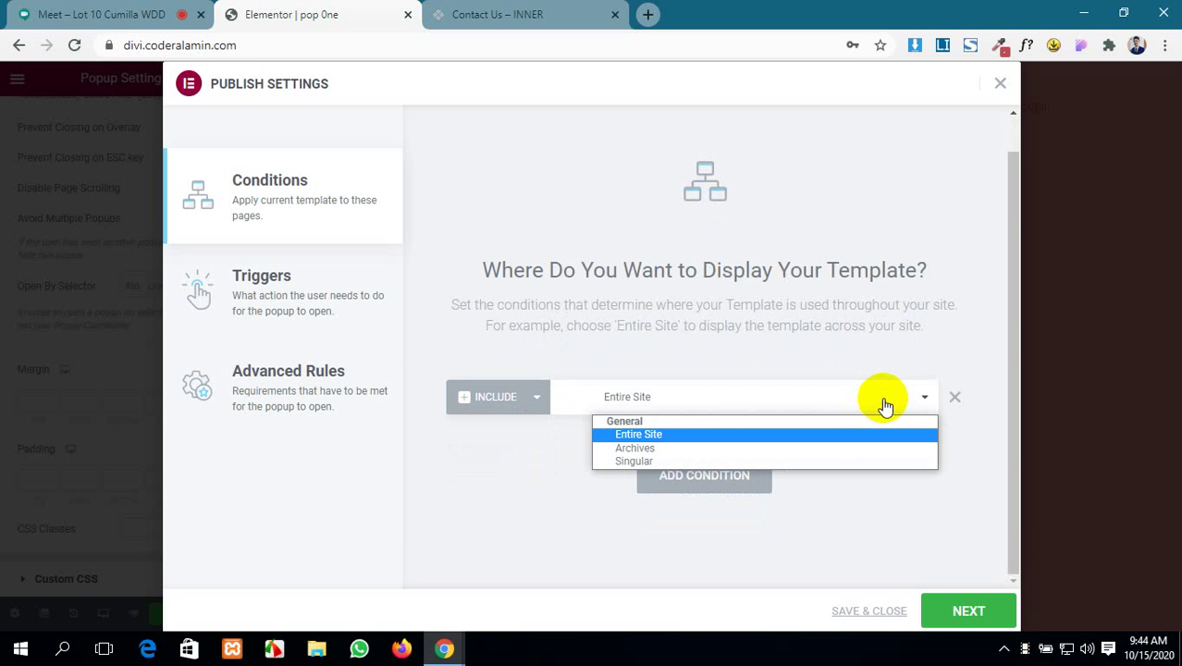
pyautogui.click(780, 448)
pyautogui.click(810, 398)
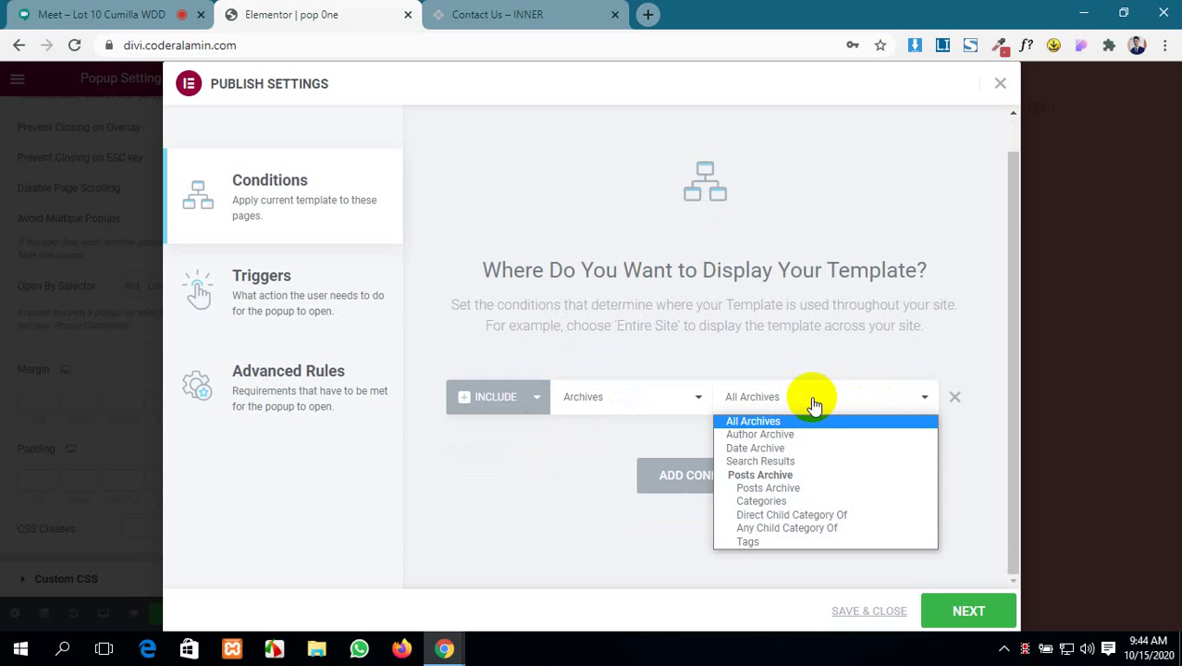
pyautogui.click(627, 398)
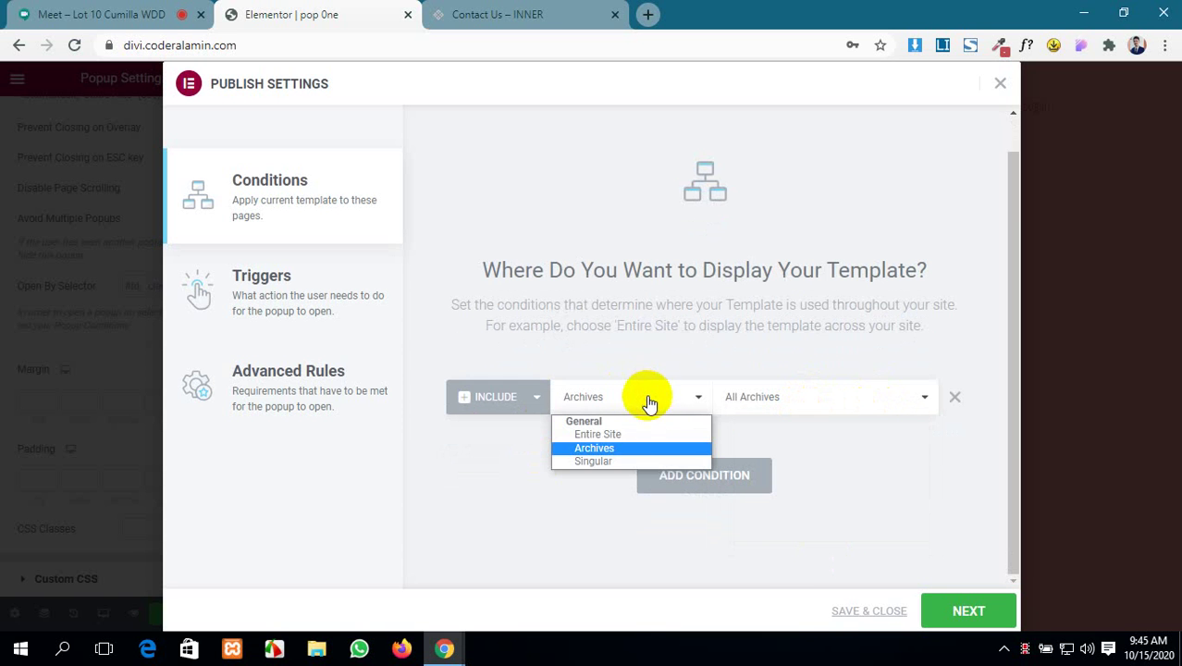
pyautogui.click(644, 433)
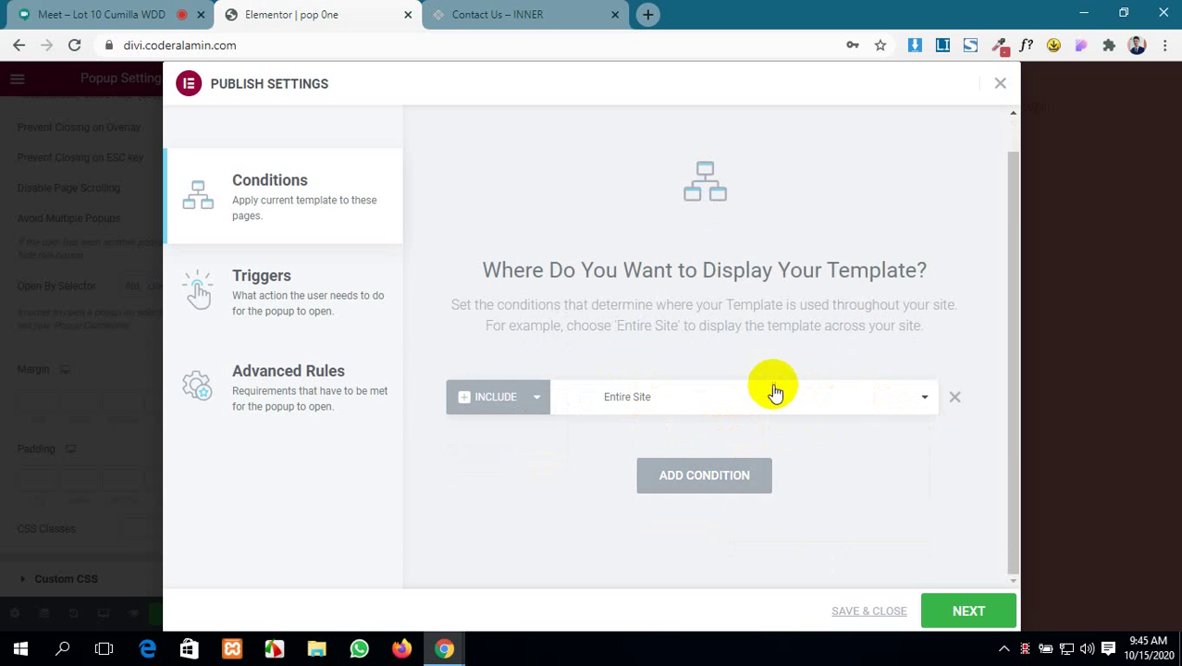
# - Switch to the Google Meet call, admit the waiting participant and return to the Elementor popup editor
pyautogui.click(85, 11)
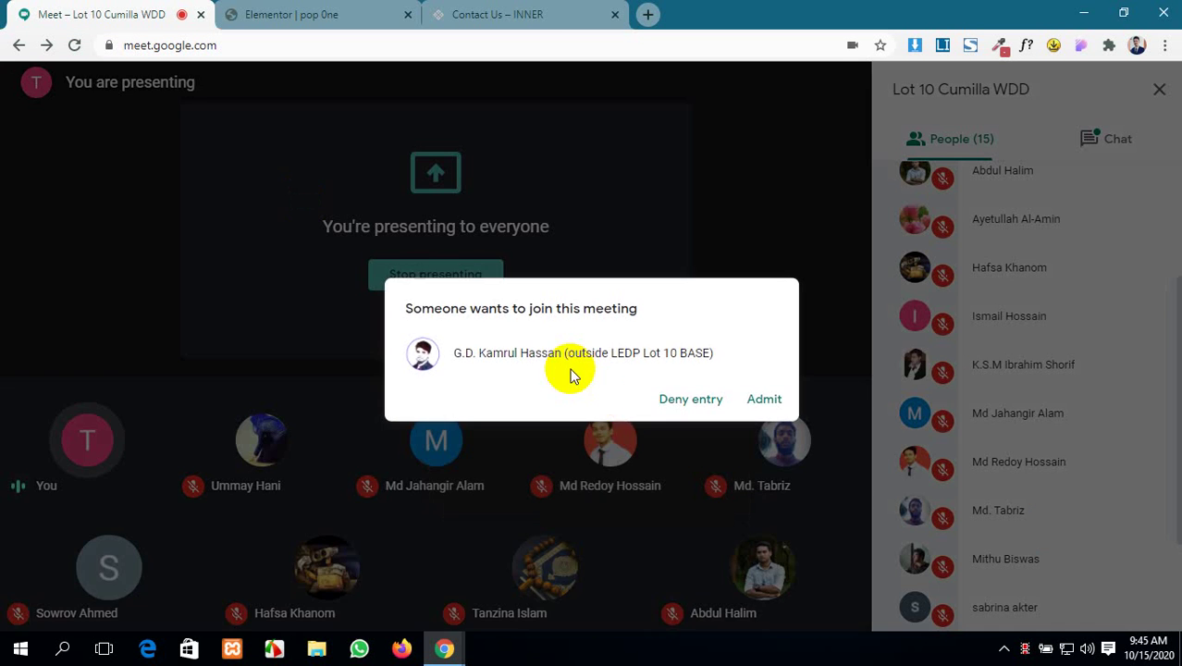
pyautogui.click(764, 396)
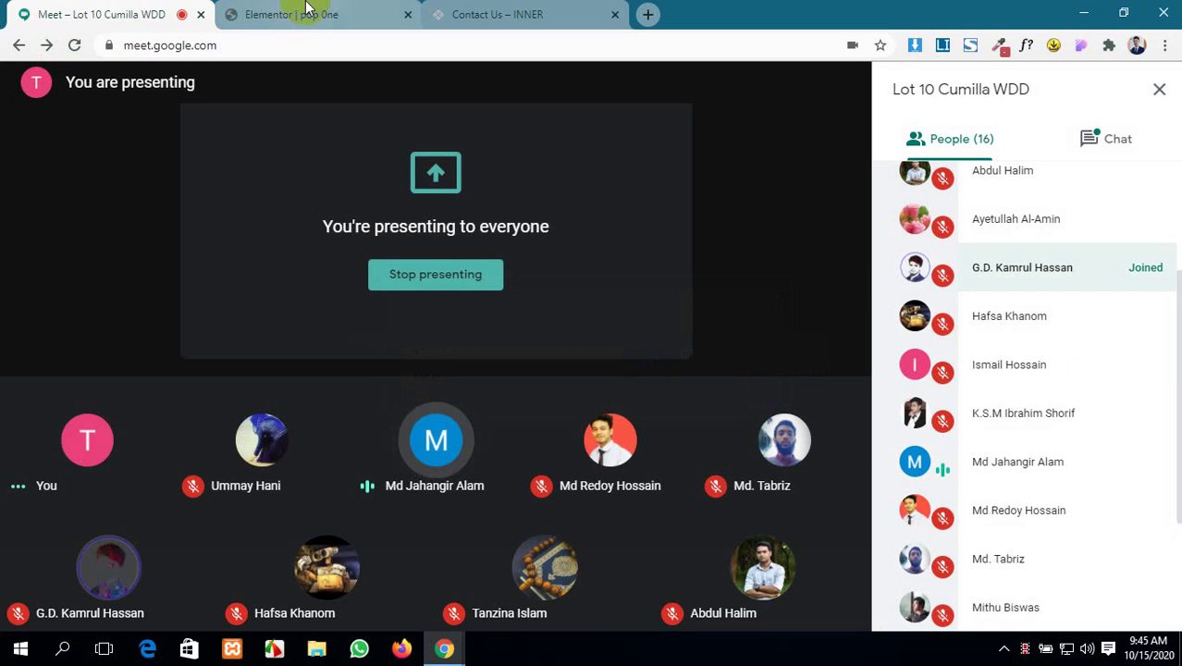
pyautogui.click(298, 13)
# - Try Singular as the include condition's location, look through its page and post options, and return it to Entire Site
pyautogui.click(786, 401)
pyautogui.click(743, 463)
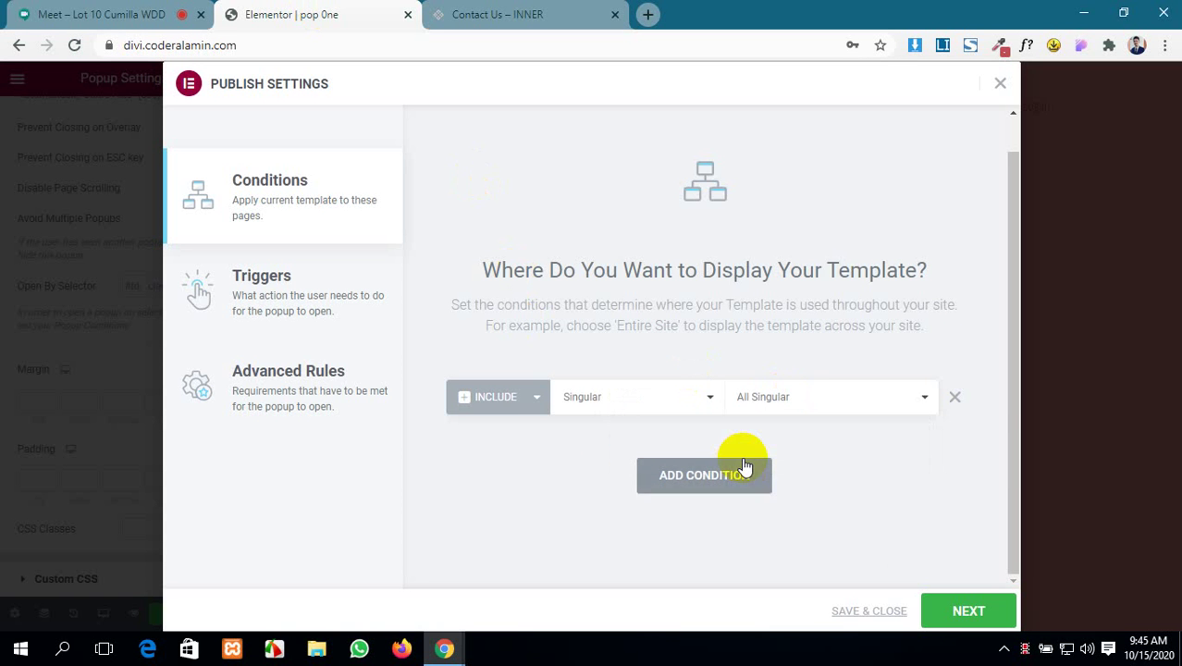
pyautogui.click(820, 407)
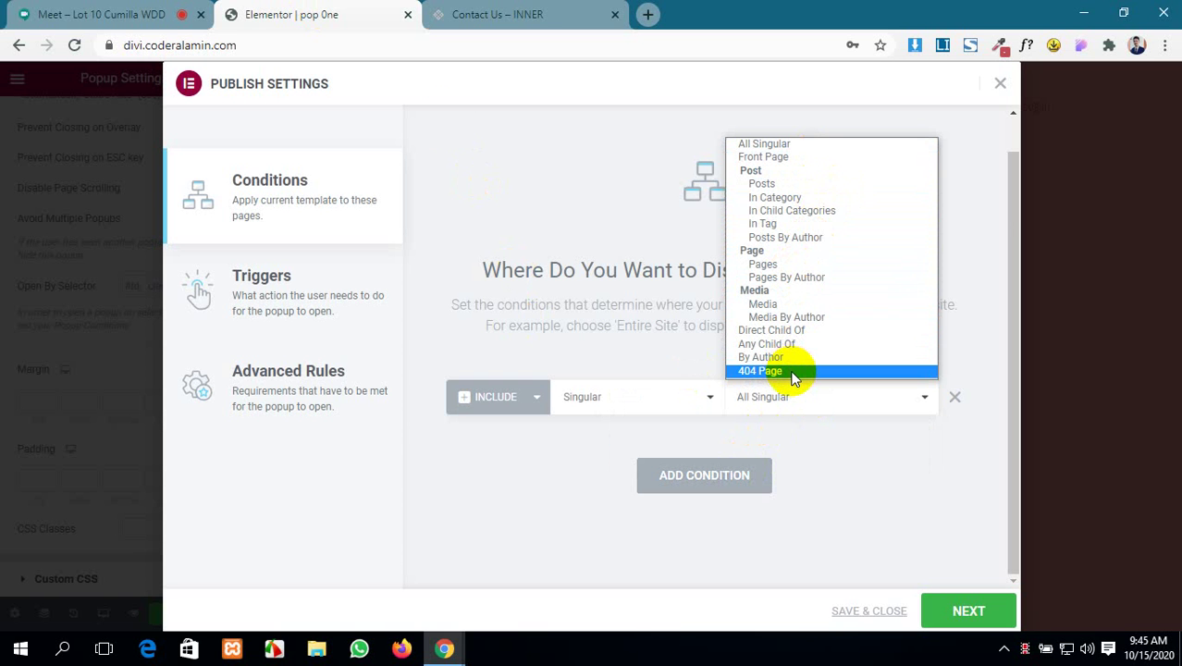
pyautogui.click(538, 119)
pyautogui.click(692, 395)
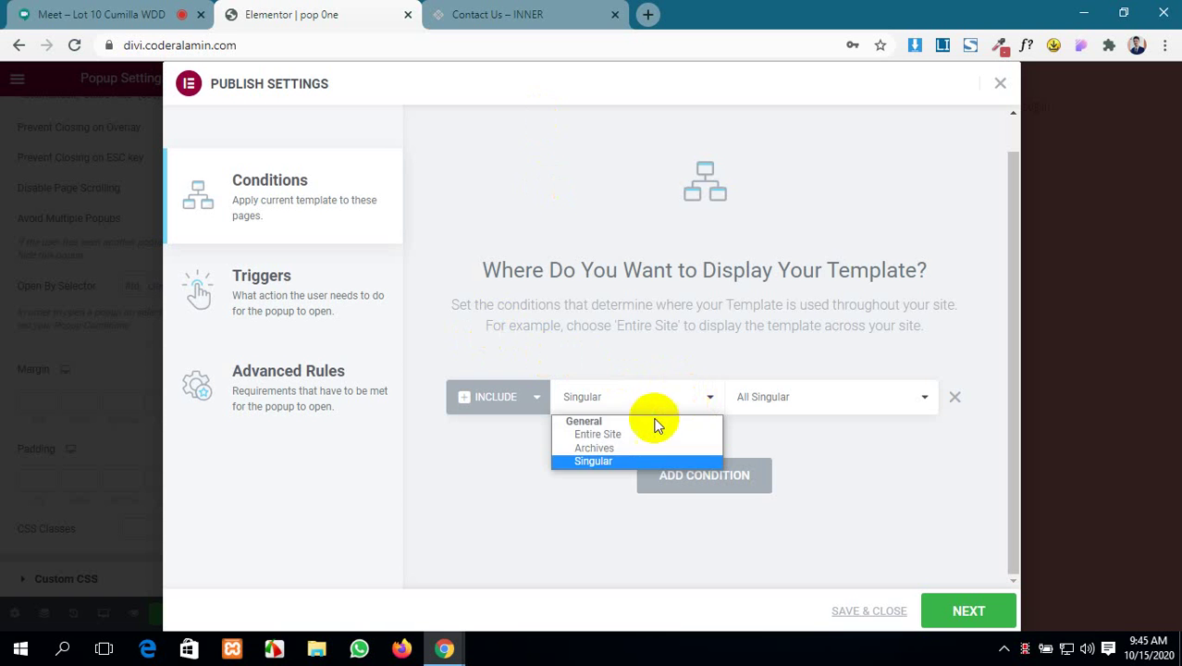
pyautogui.click(652, 435)
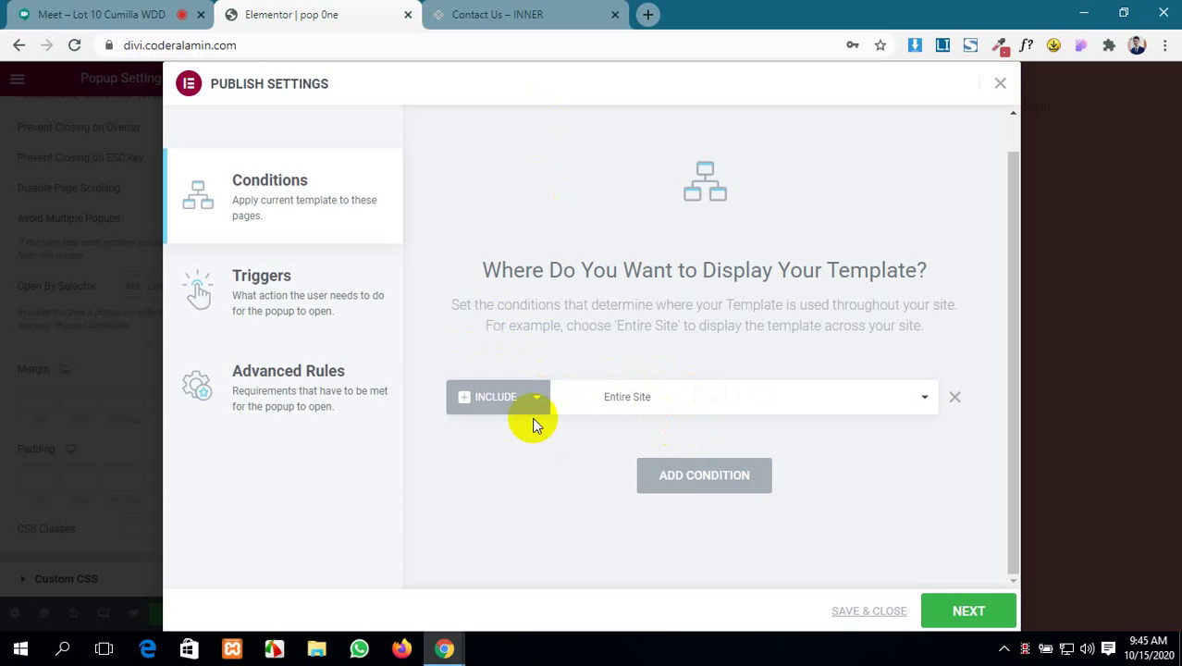
# - Add a second display condition that excludes the Singular 404 Page from showing the popup
pyautogui.click(652, 484)
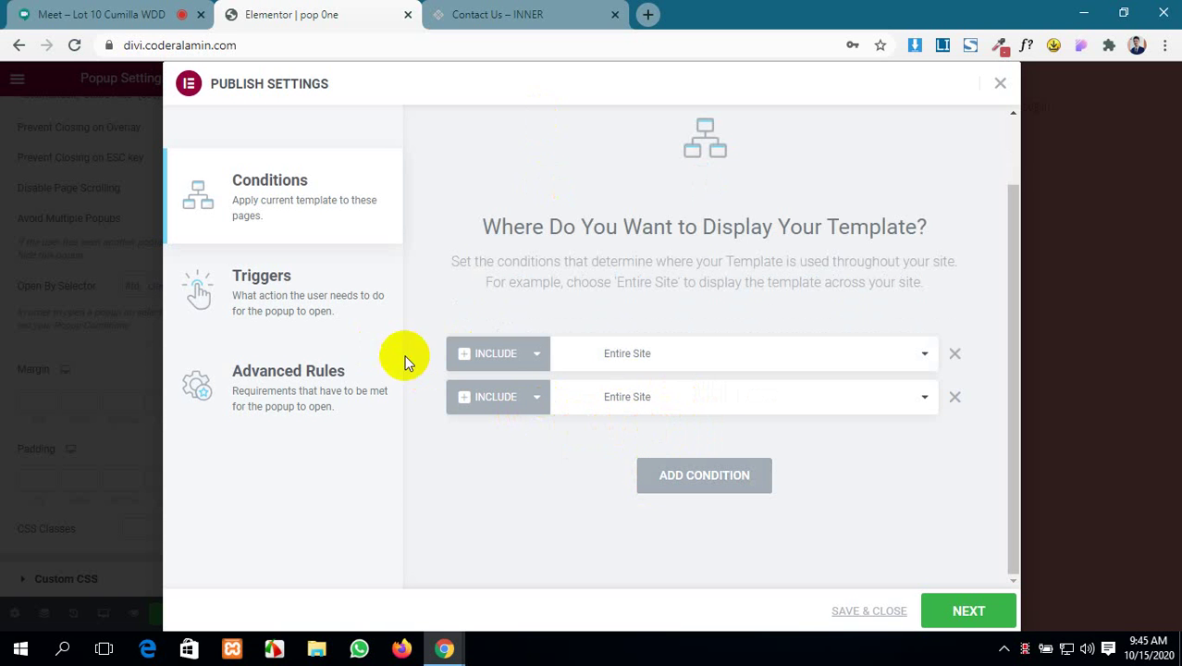
pyautogui.click(534, 400)
pyautogui.click(525, 434)
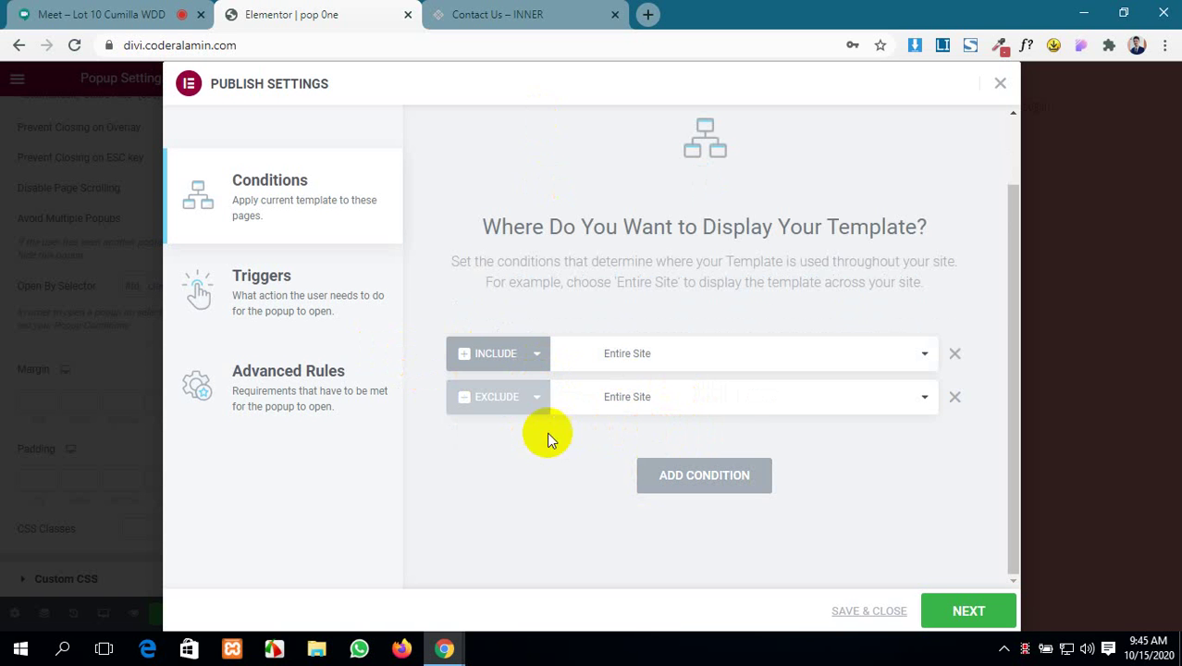
pyautogui.click(737, 404)
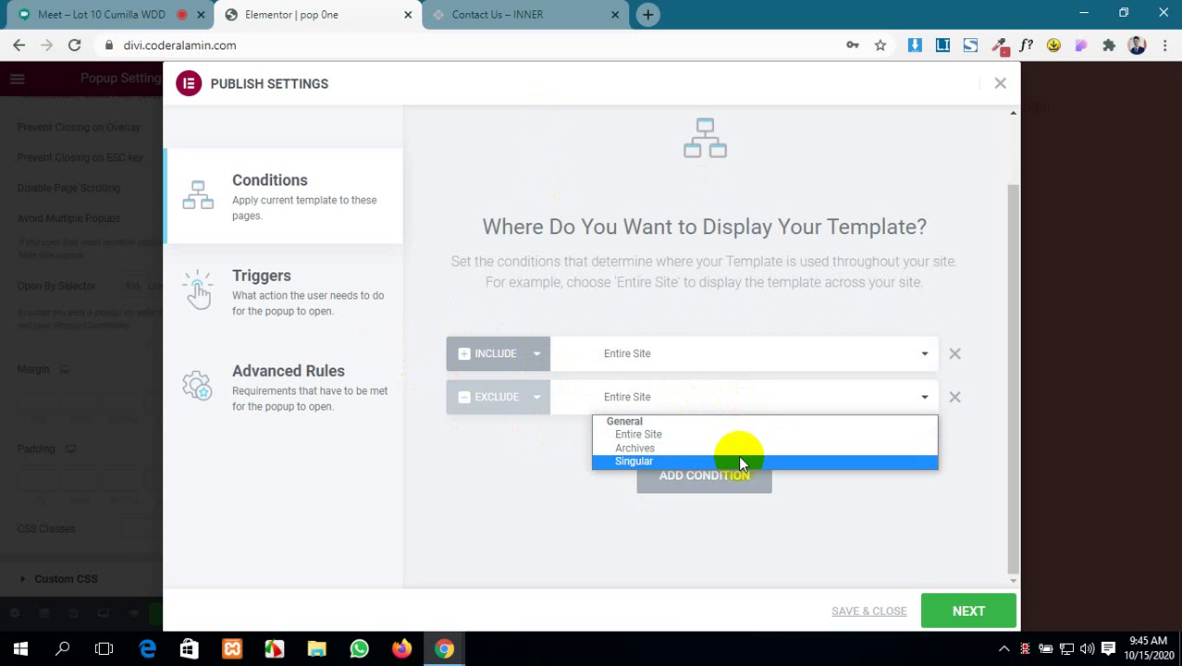
pyautogui.click(738, 460)
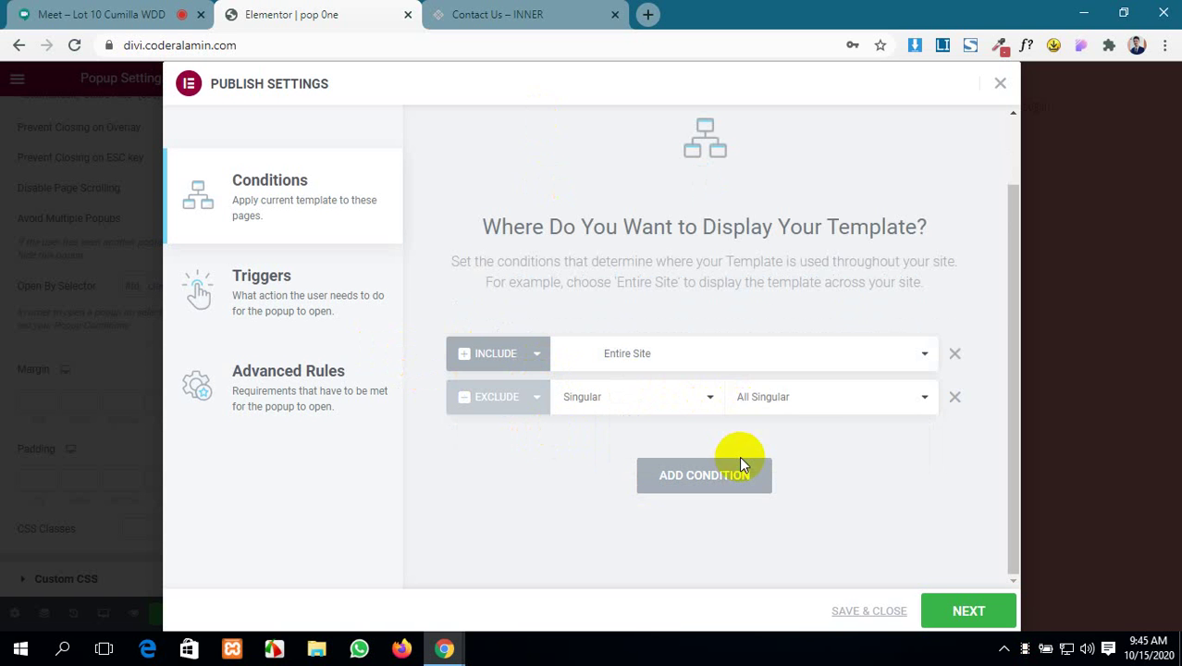
pyautogui.click(830, 405)
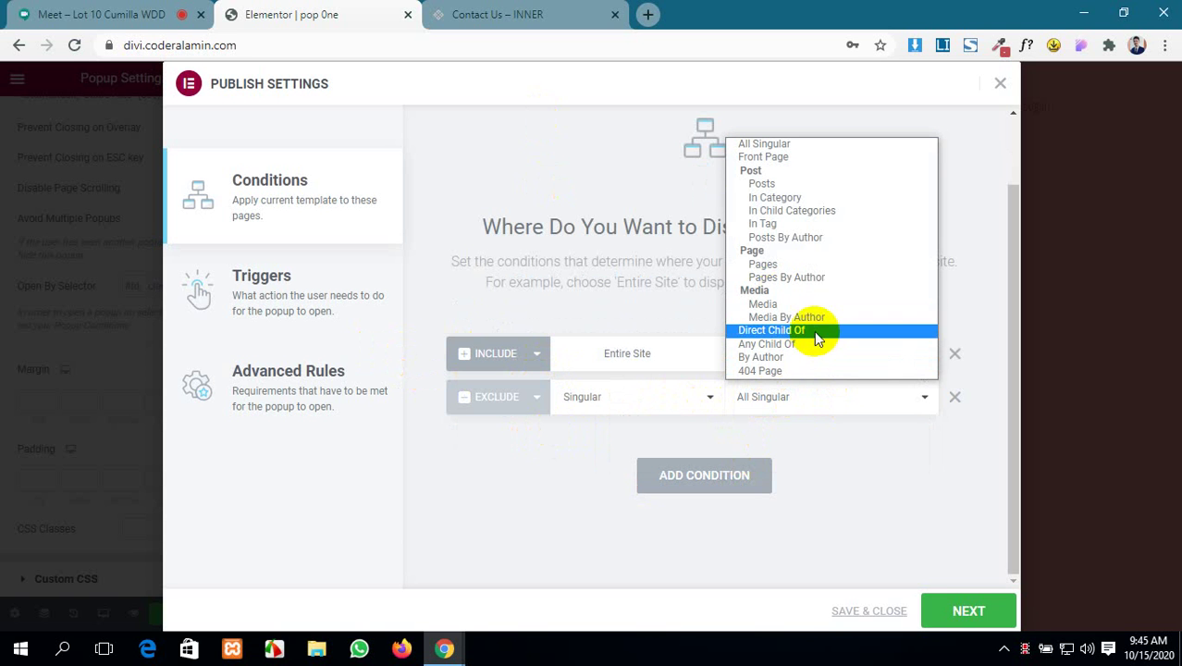
pyautogui.click(819, 372)
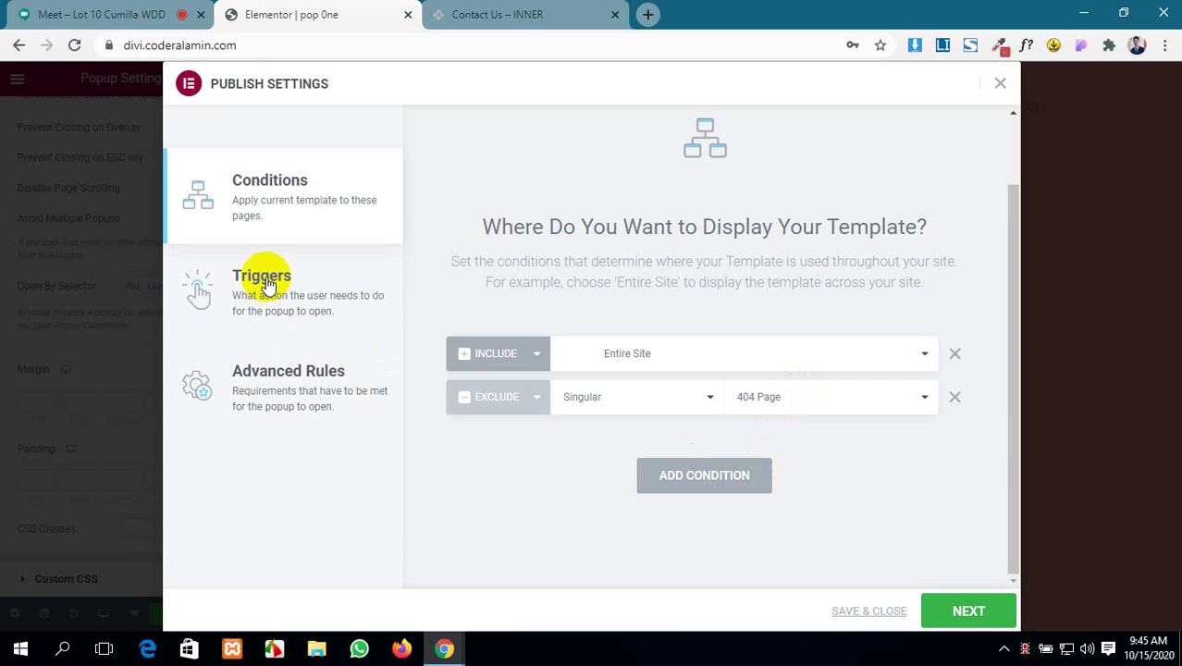
pyautogui.scroll(1, 632, 266)
pyautogui.scroll(-1, 633, 266)
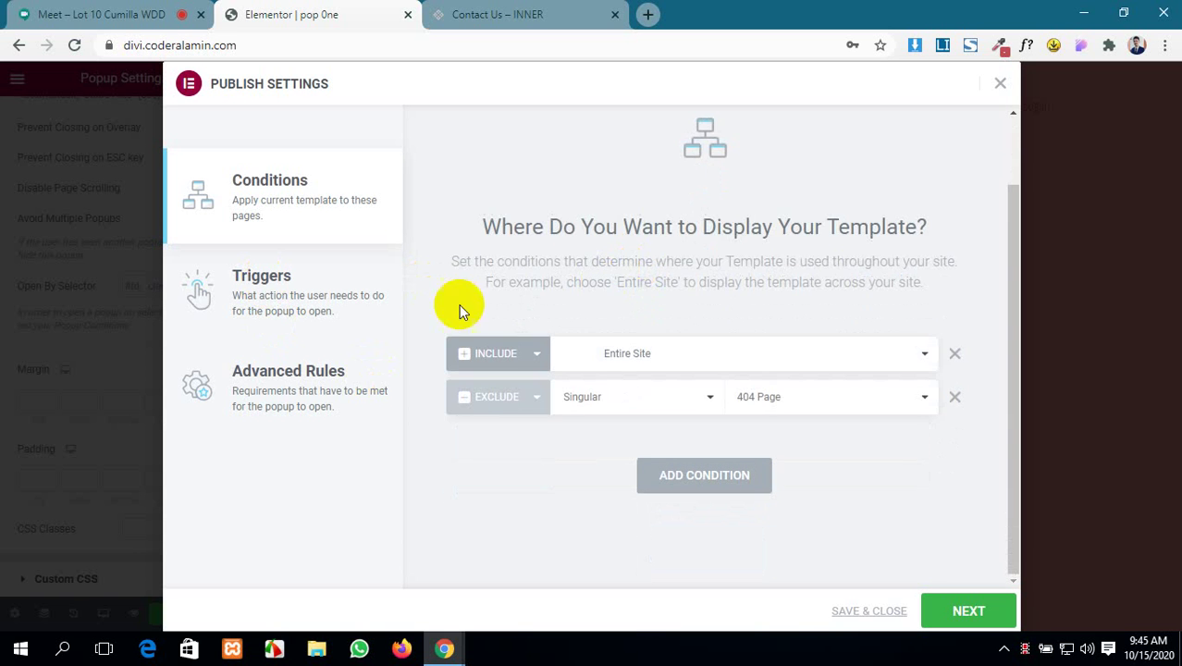
# - Enable the popup's On Page Load trigger with a delay of 3 seconds, reloading the Contact Us page in between
pyautogui.click(326, 299)
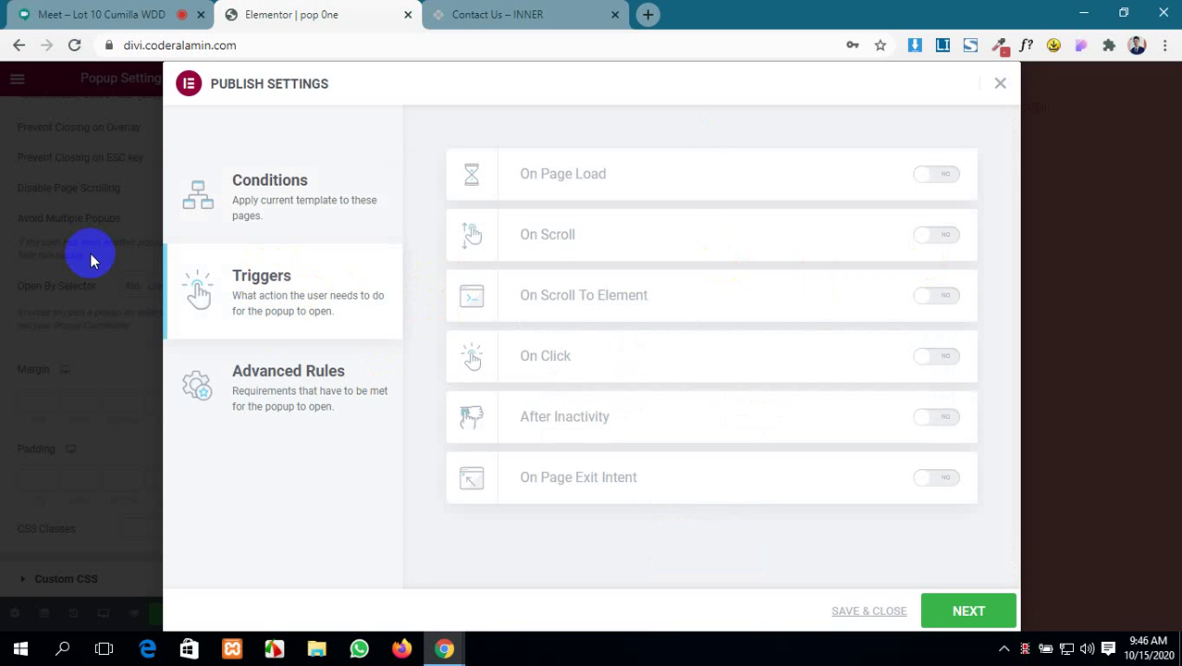
pyautogui.click(924, 175)
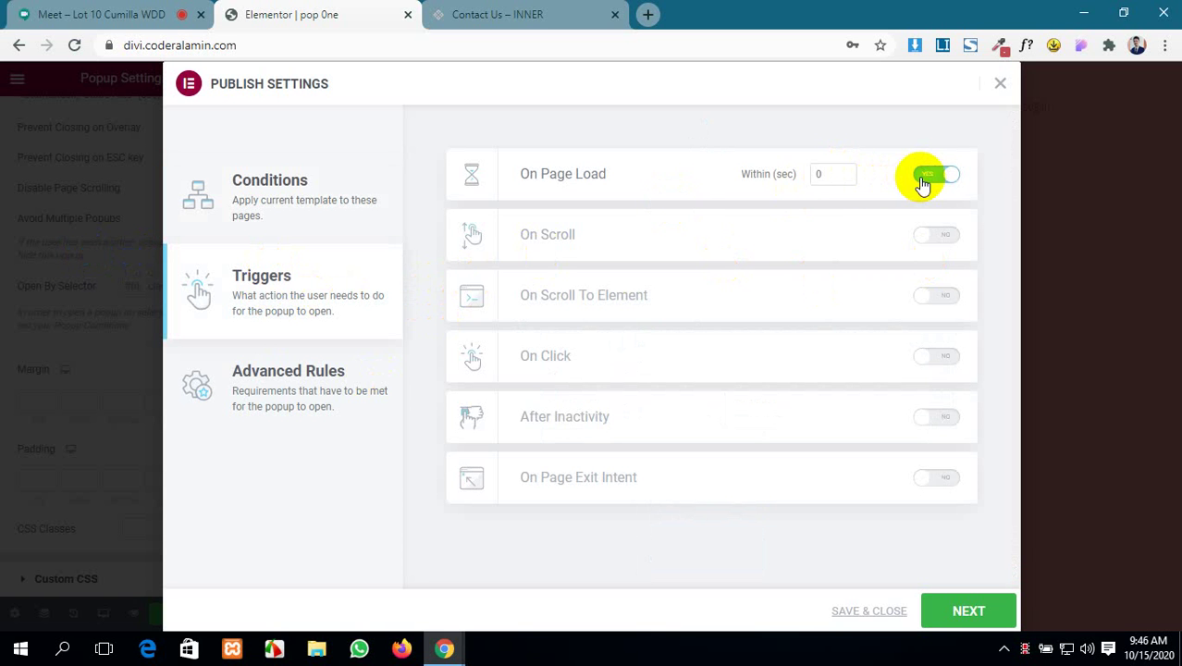
pyautogui.click(475, 13)
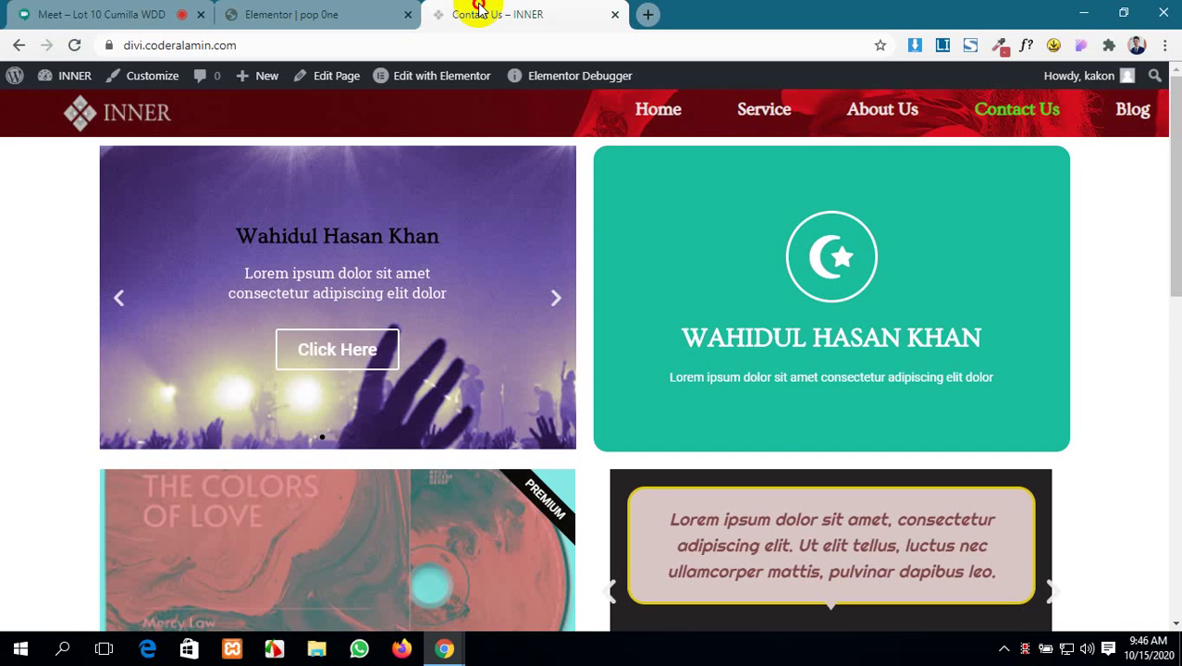
pyautogui.click(74, 48)
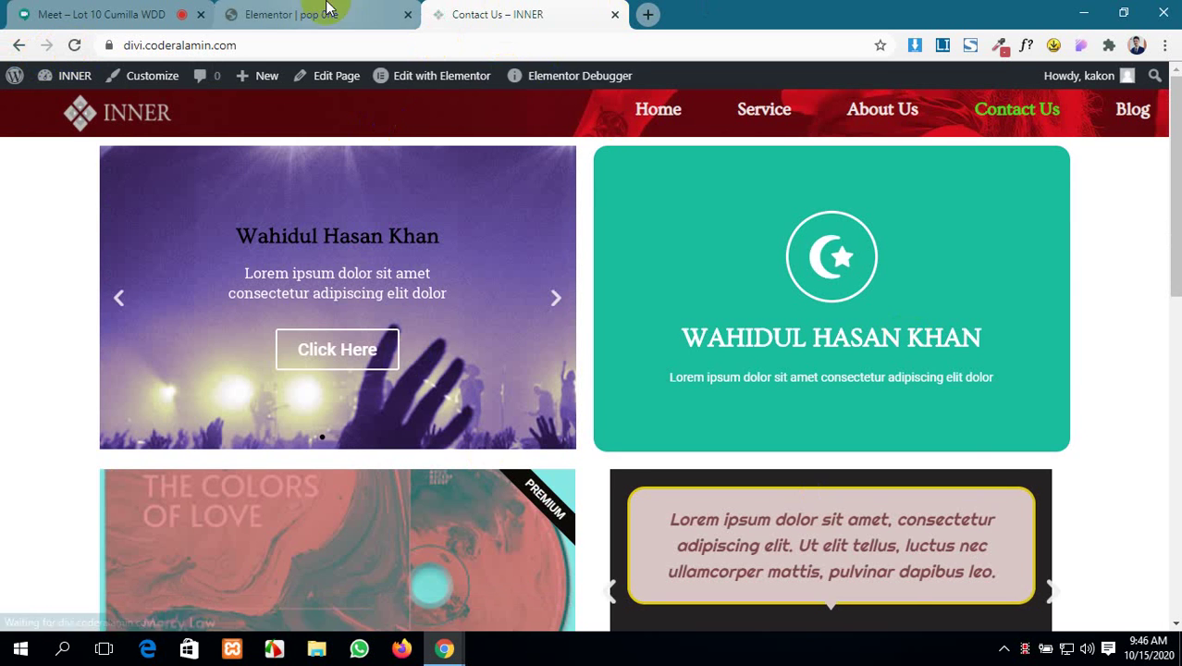
pyautogui.click(329, 11)
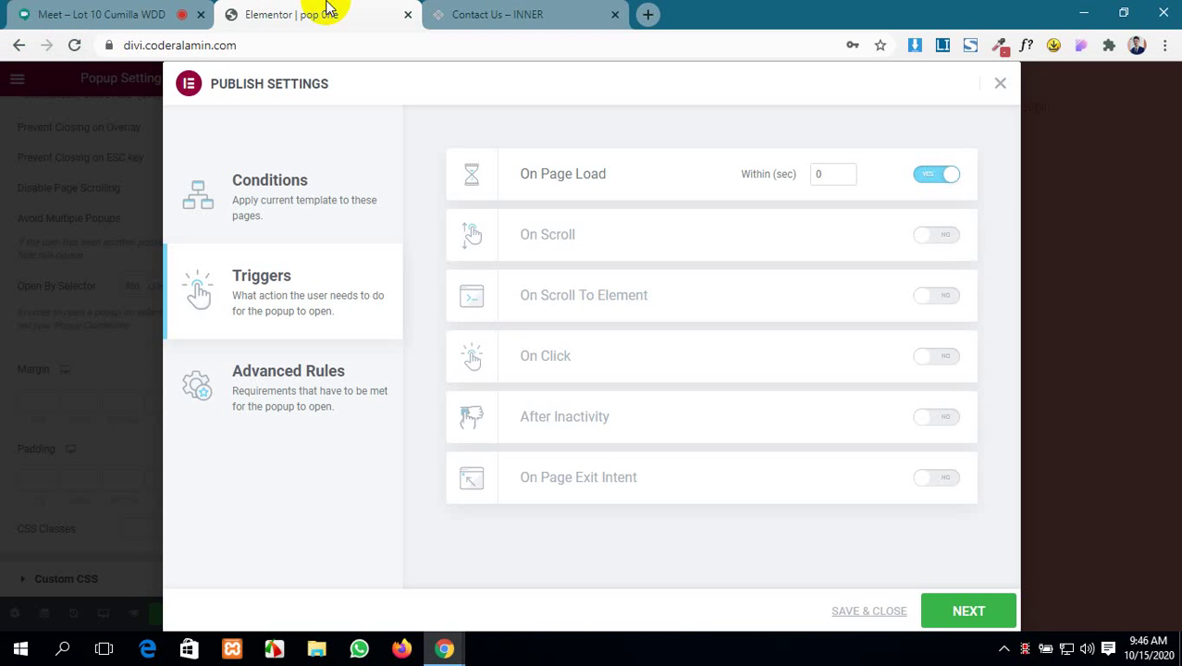
pyautogui.click(814, 175)
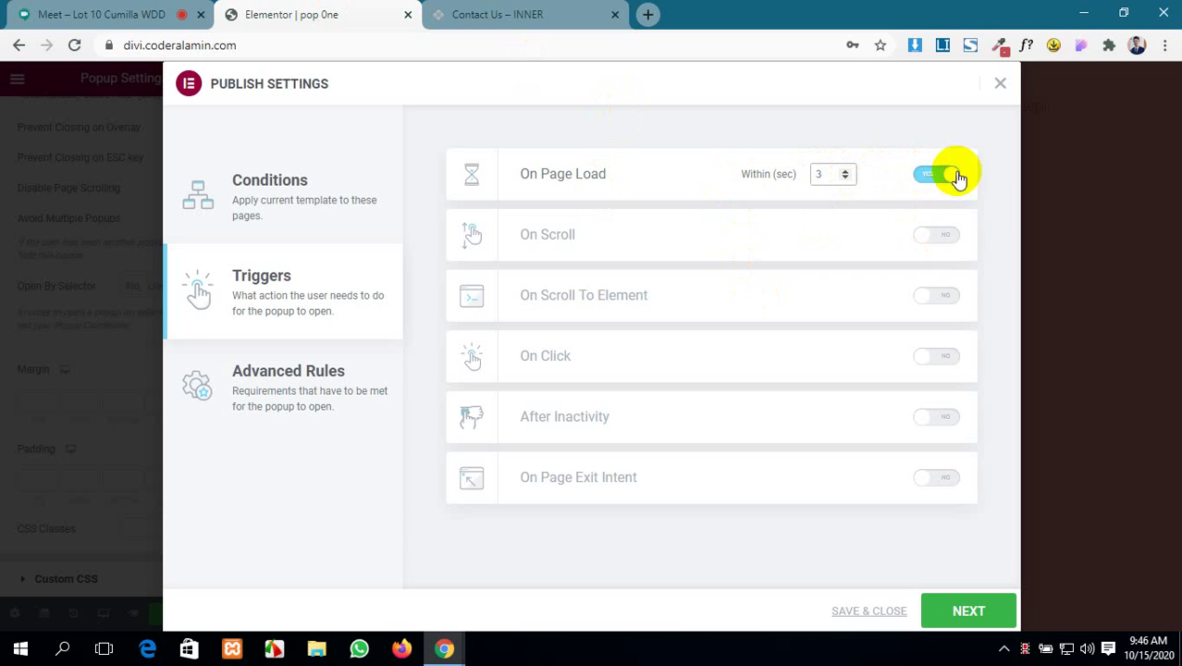
# - Replace the popup's On Page Load trigger with On Scroll and check its scroll direction options
pyautogui.click(922, 243)
pyautogui.click(944, 178)
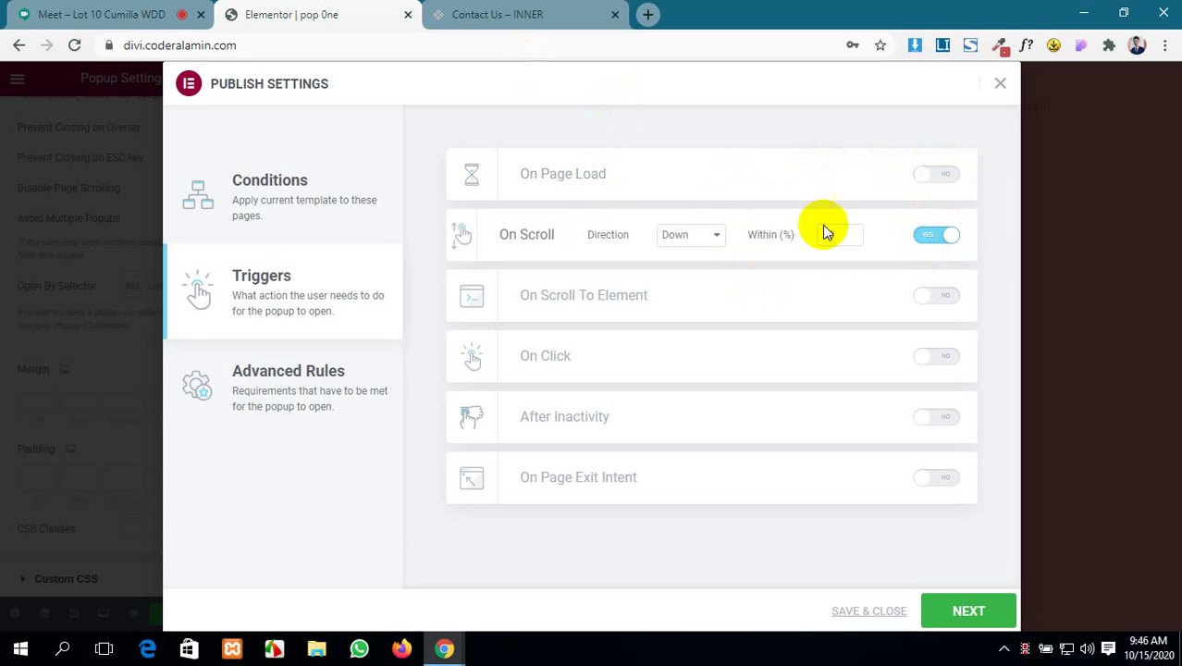
pyautogui.click(710, 239)
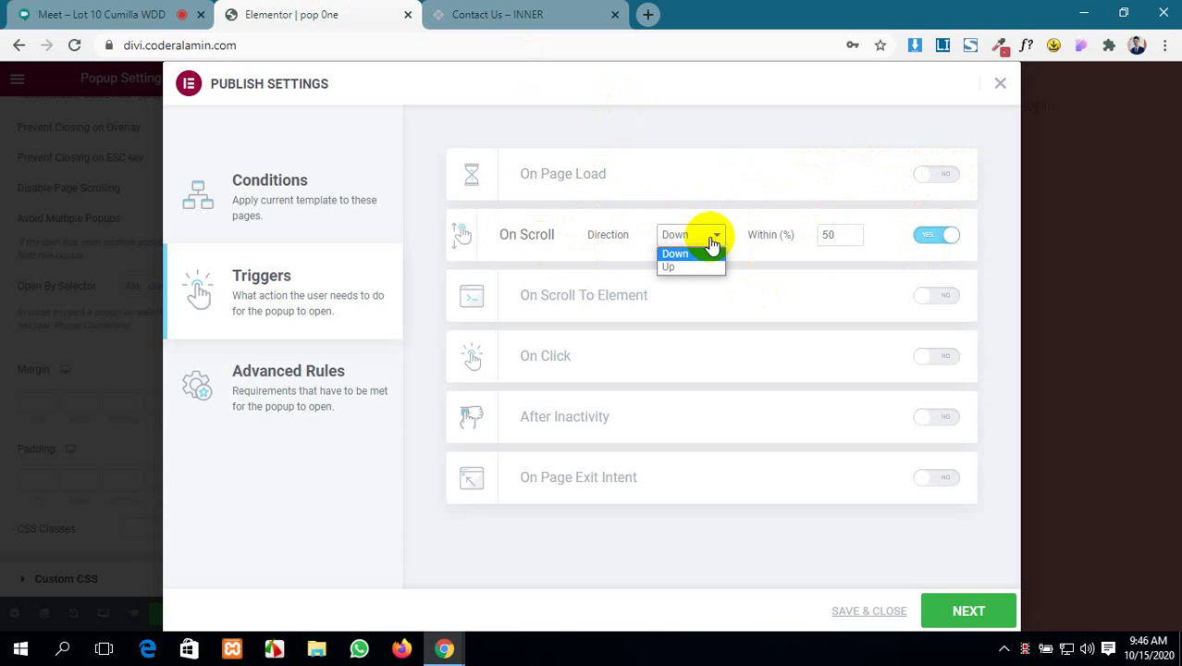
pyautogui.click(1126, 152)
# - Examine the live Contact Us page from top to bottom to judge where a 50% downward scroll trigger would fire
pyautogui.click(555, 14)
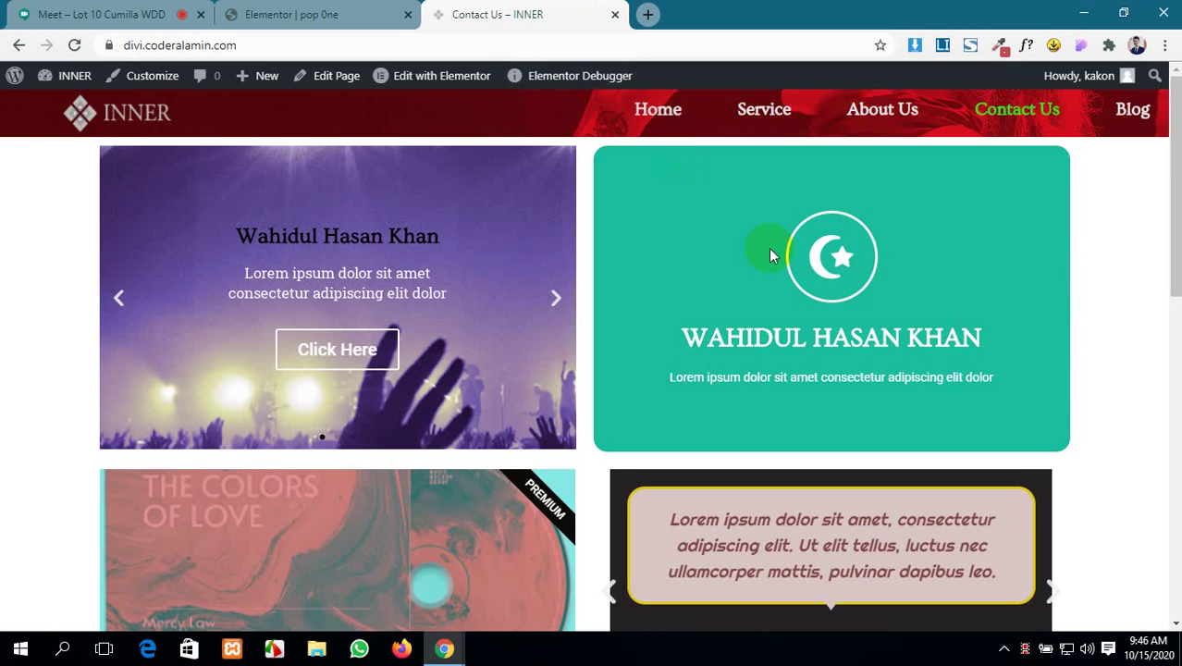
pyautogui.scroll(-8, 769, 255)
pyautogui.scroll(6, 769, 254)
pyautogui.click(366, 9)
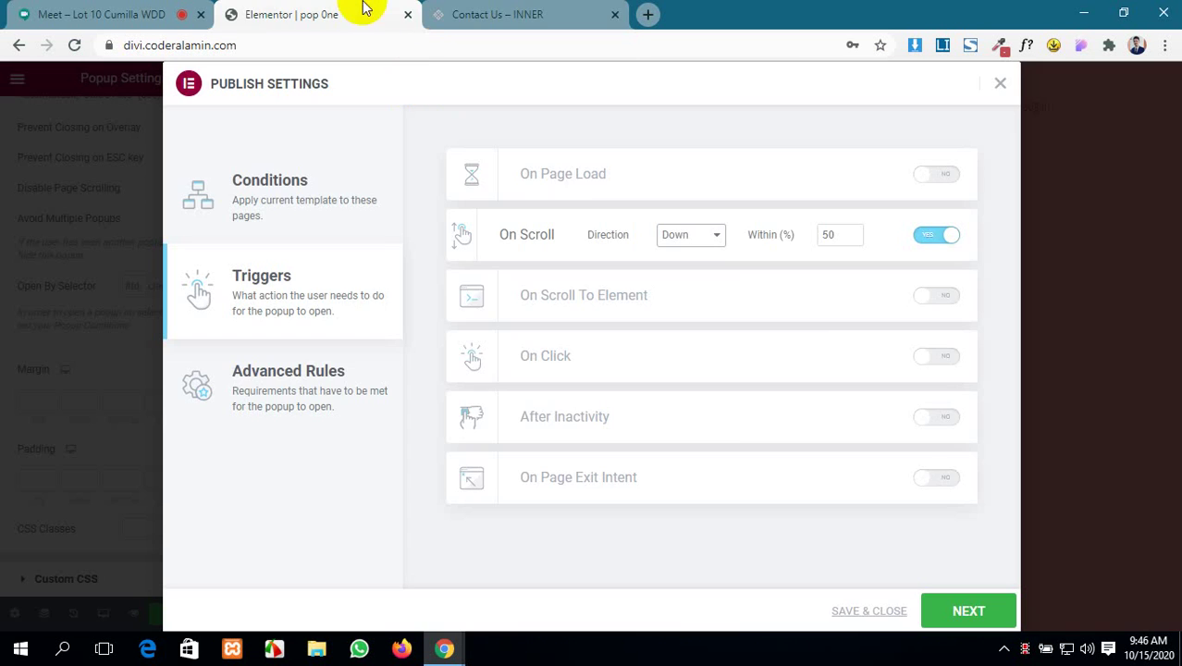
pyautogui.click(580, 11)
pyautogui.scroll(3, 998, 544)
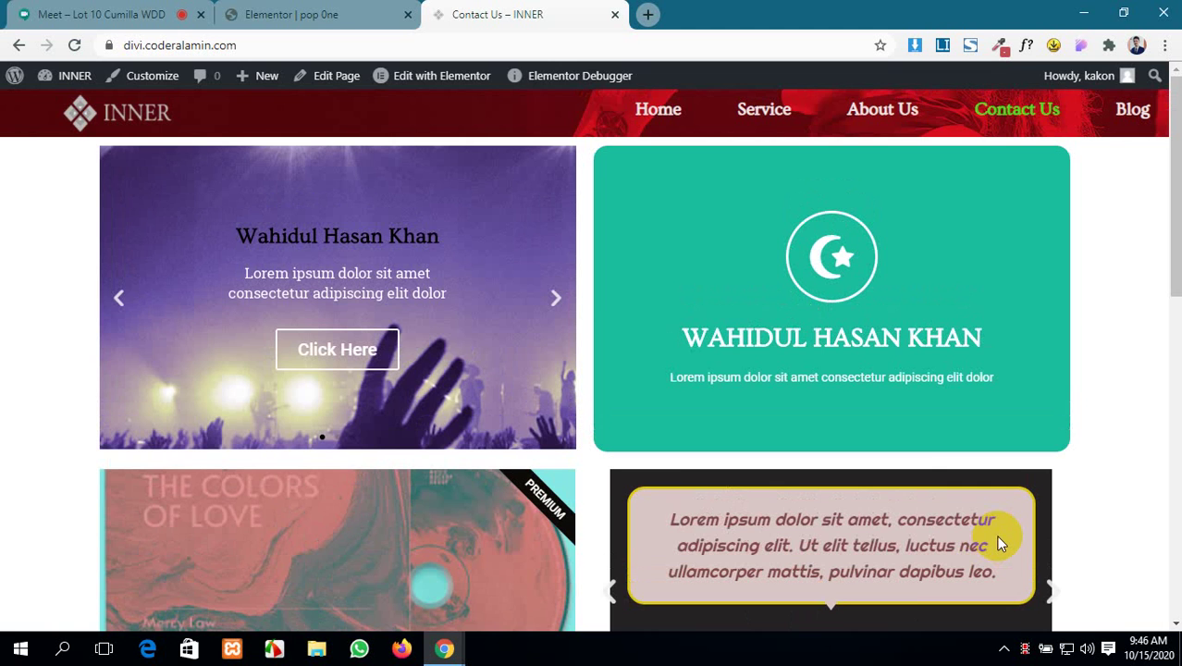
pyautogui.click(277, 13)
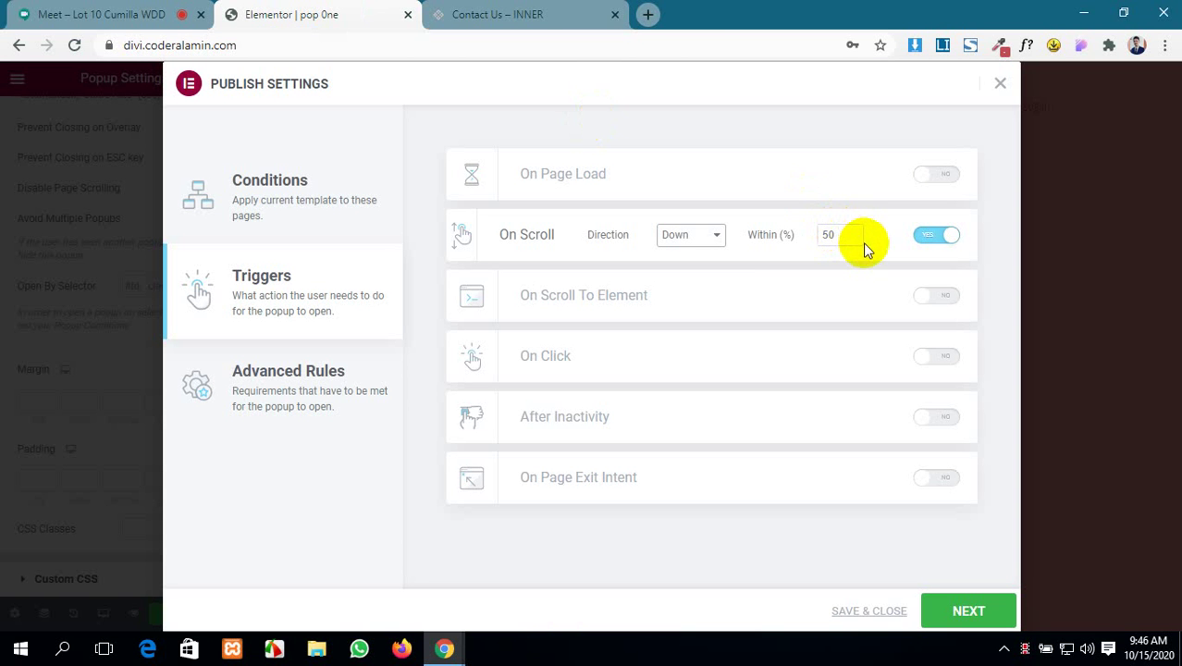
pyautogui.click(550, 11)
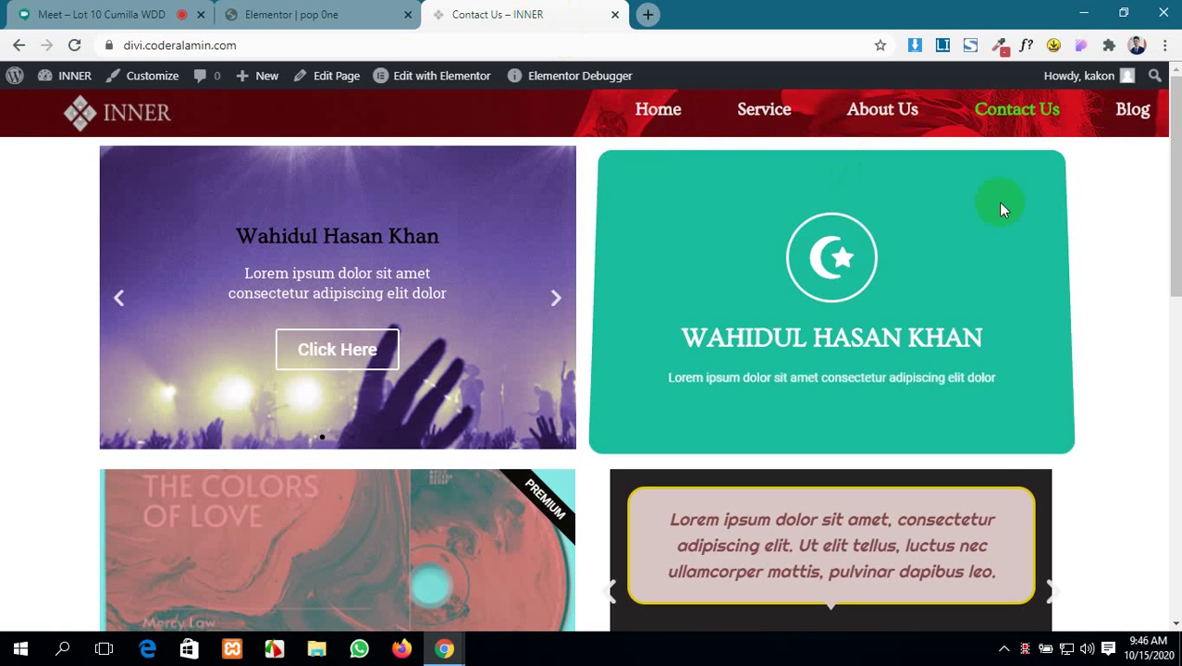
pyautogui.scroll(-8, 1082, 282)
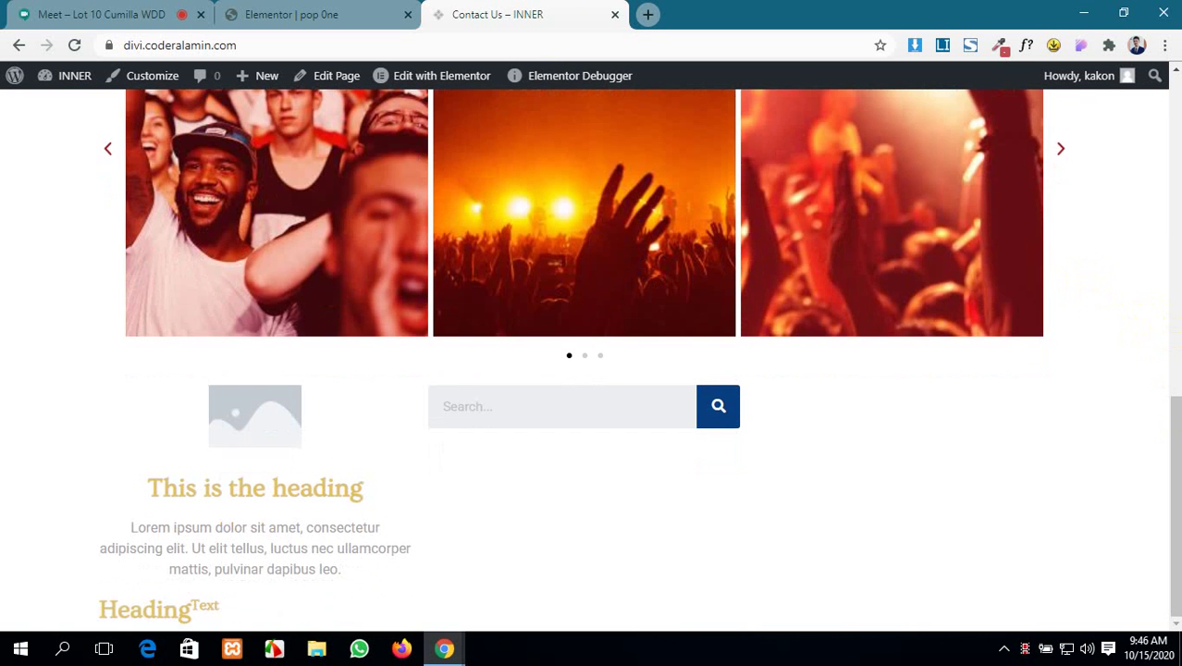
pyautogui.scroll(2, 1170, 305)
pyautogui.scroll(6, 1160, 322)
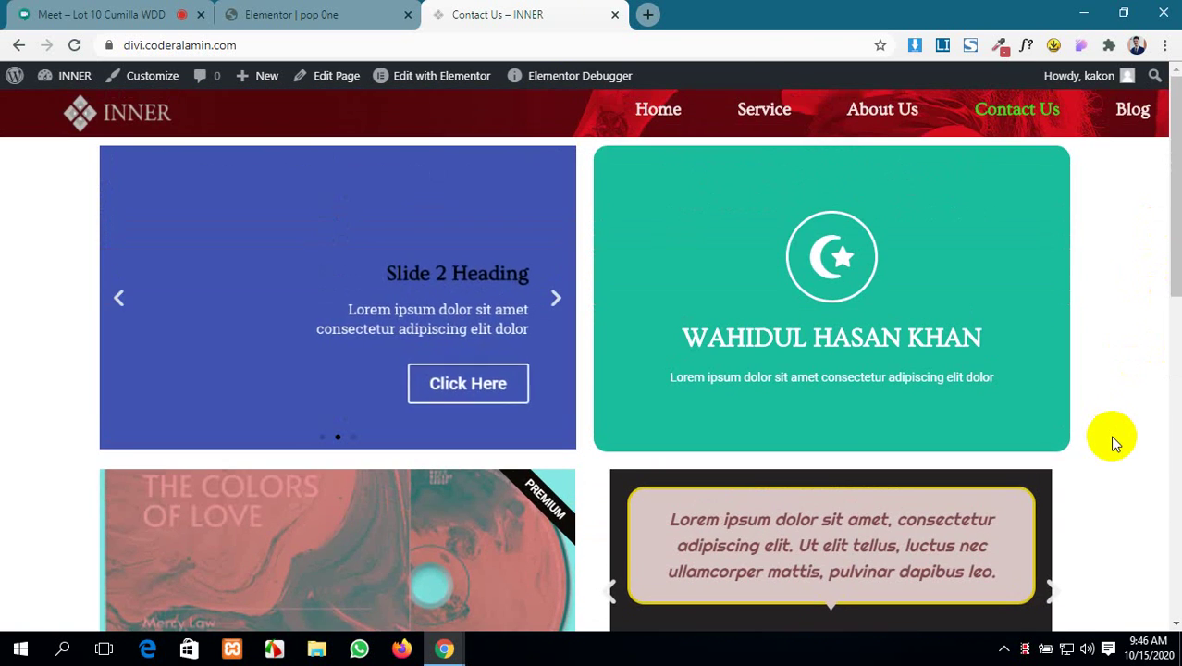
# - In the popup's publish settings, disable the On Scroll trigger and enable On Scroll To Element
pyautogui.click(296, 13)
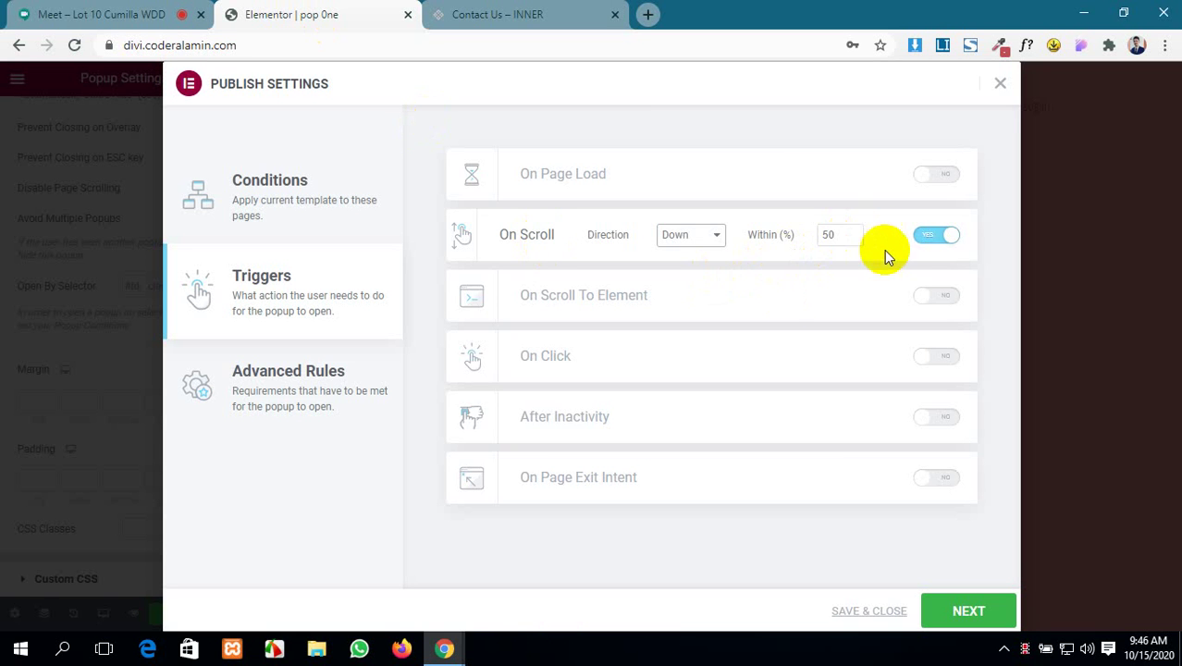
pyautogui.click(940, 238)
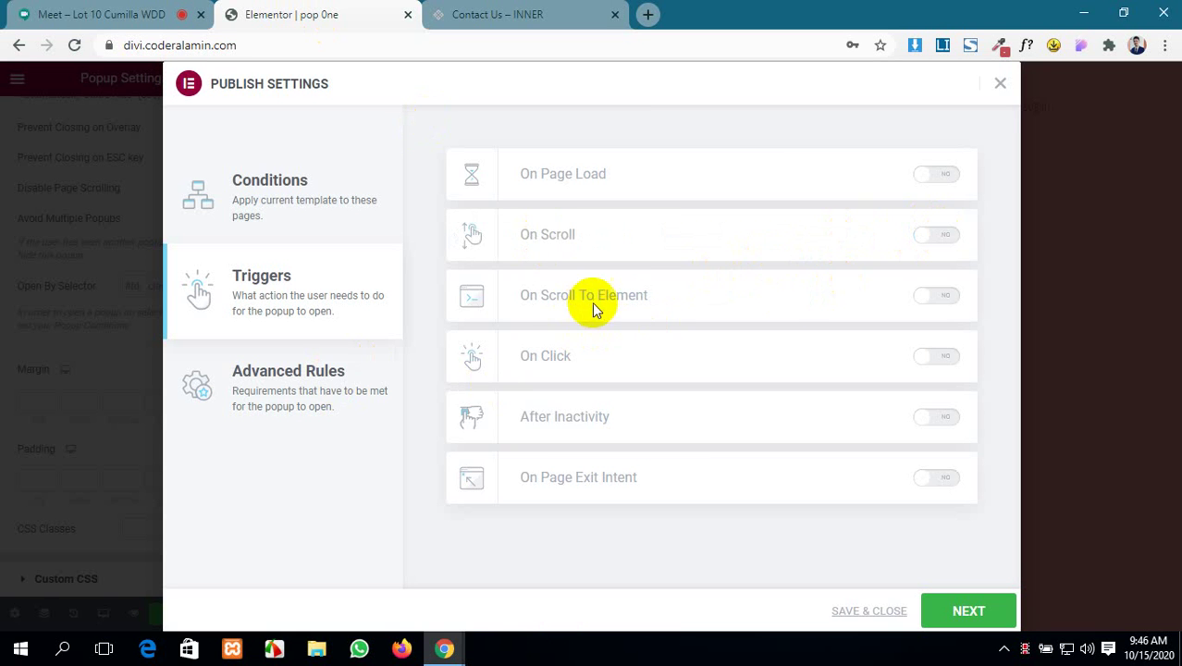
pyautogui.click(930, 295)
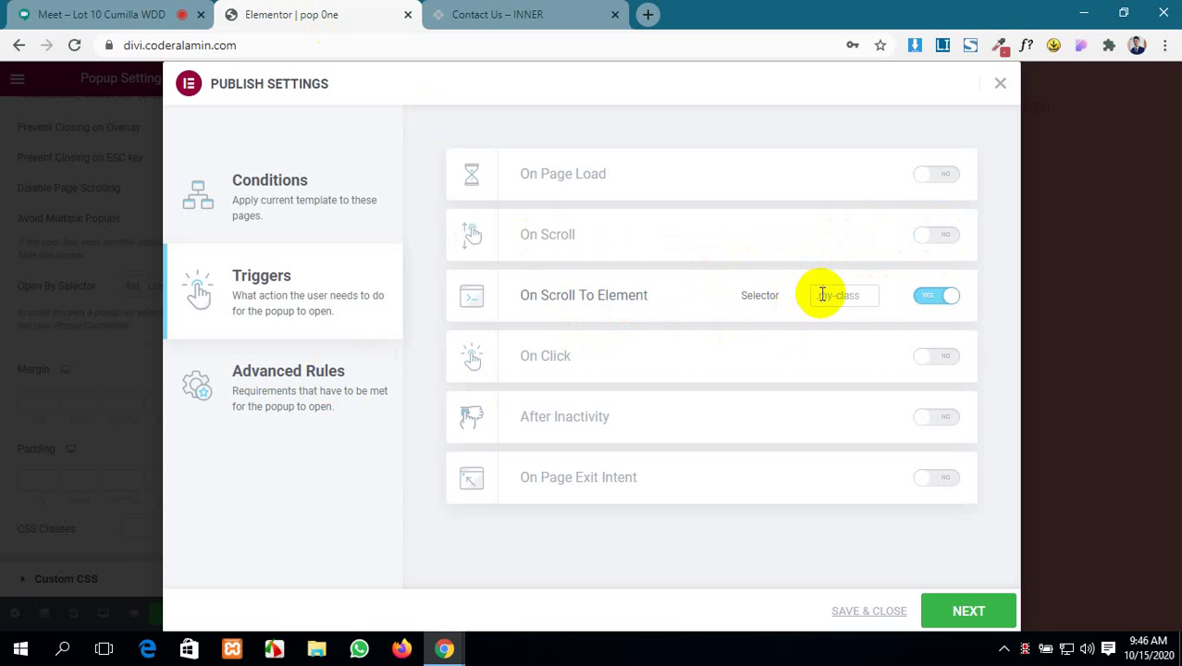
# - Look through the Contact Us page's sections for elements that could serve as the scroll-to-element target
pyautogui.click(536, 11)
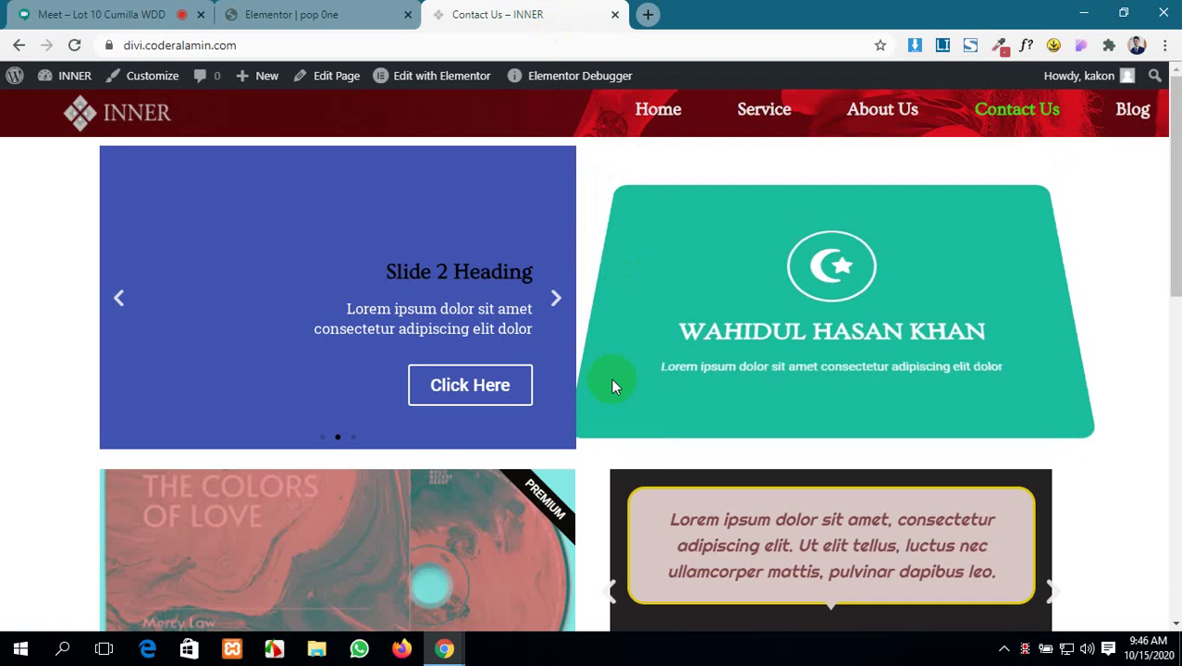
pyautogui.scroll(-3, 605, 407)
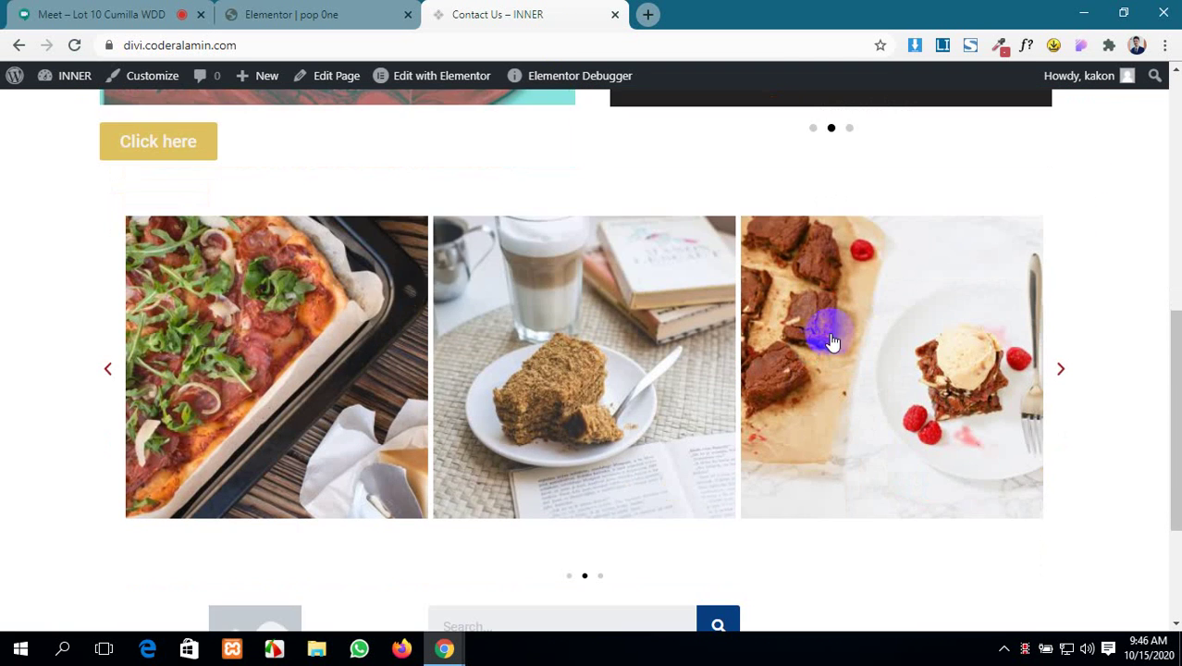
pyautogui.scroll(-4, 813, 343)
pyautogui.scroll(-2, 618, 325)
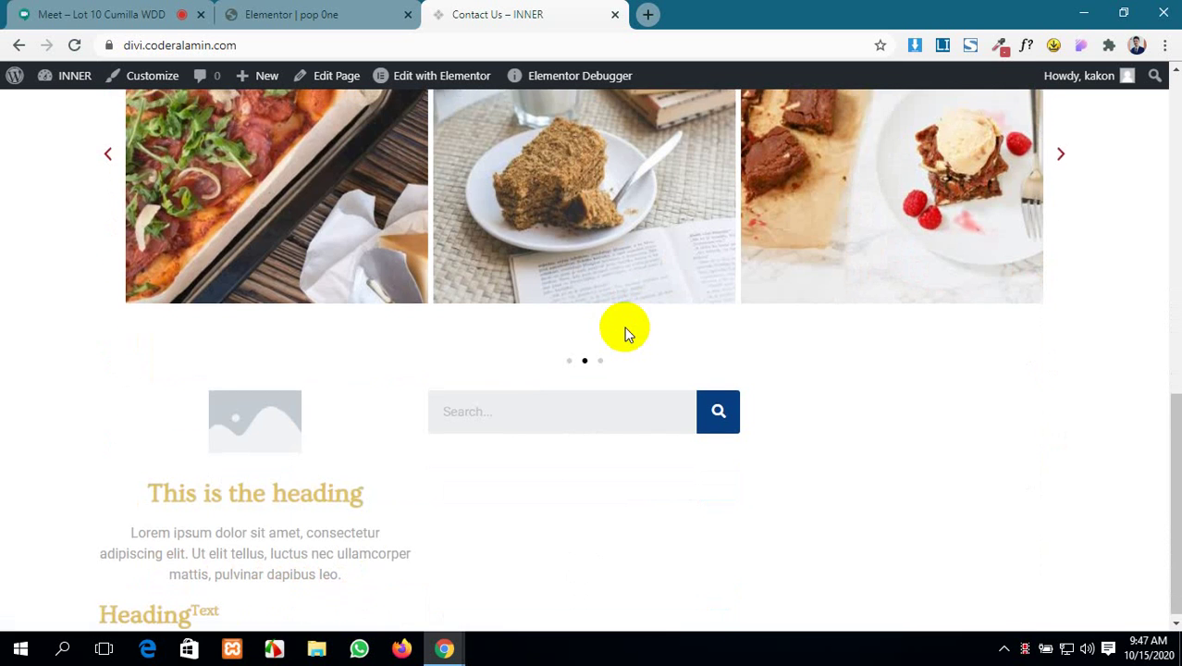
pyautogui.scroll(5, 624, 327)
pyautogui.scroll(4, 624, 328)
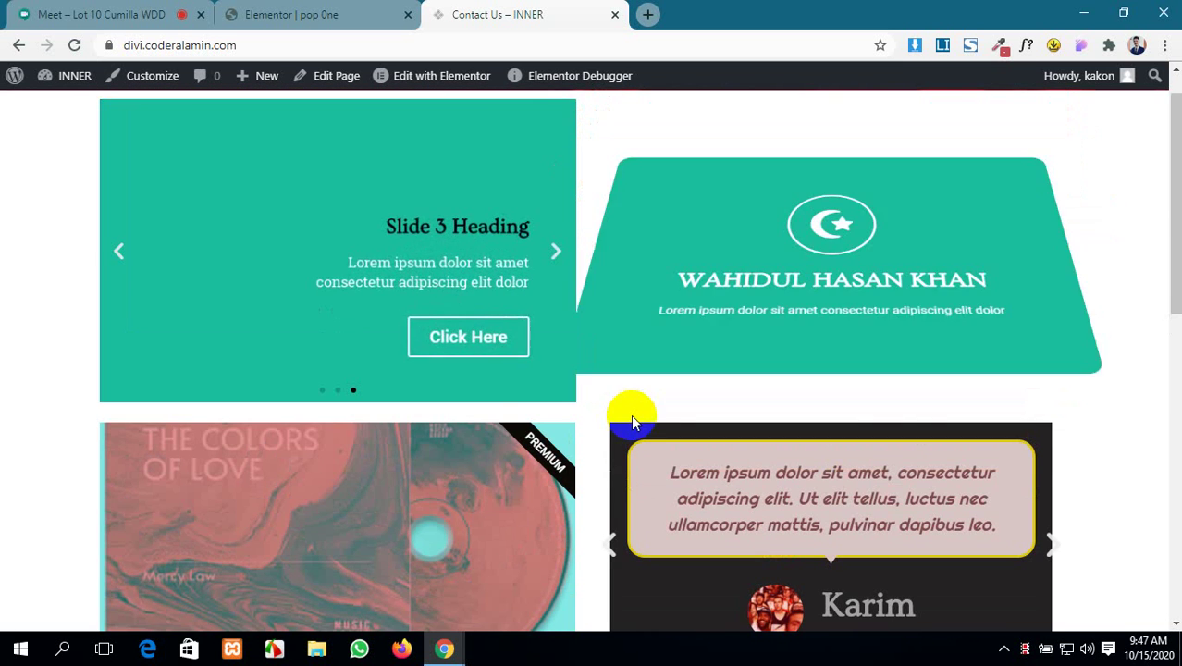
pyautogui.click(296, 13)
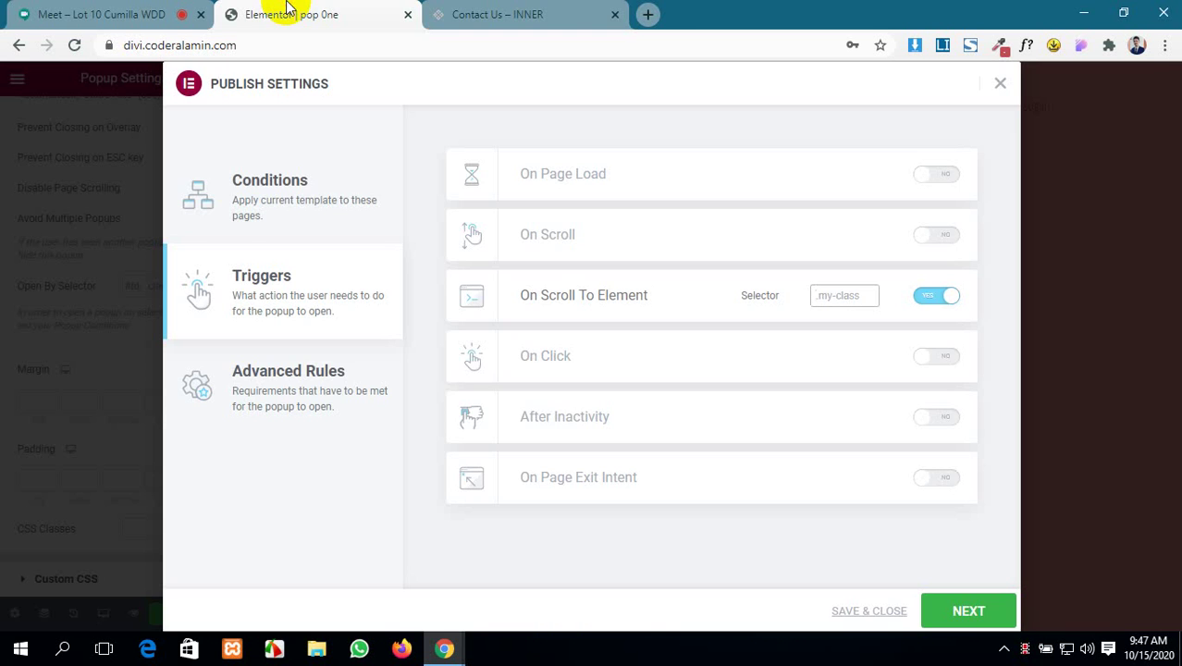
pyautogui.click(461, 11)
pyautogui.scroll(1, 751, 236)
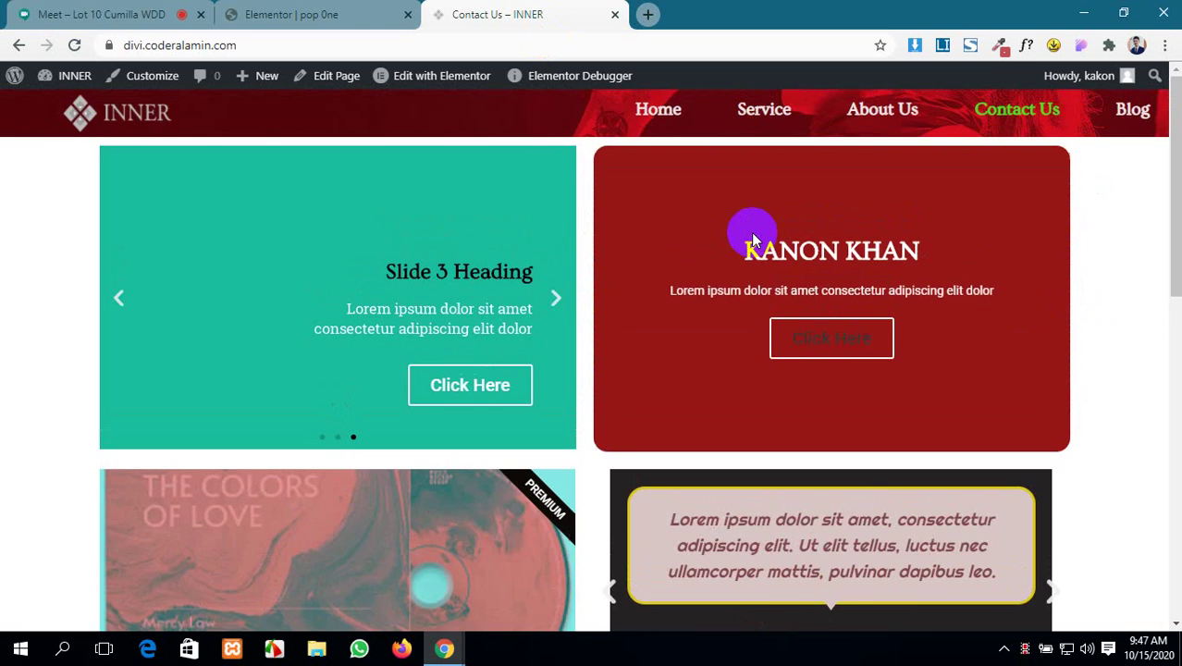
pyautogui.scroll(-8, 752, 236)
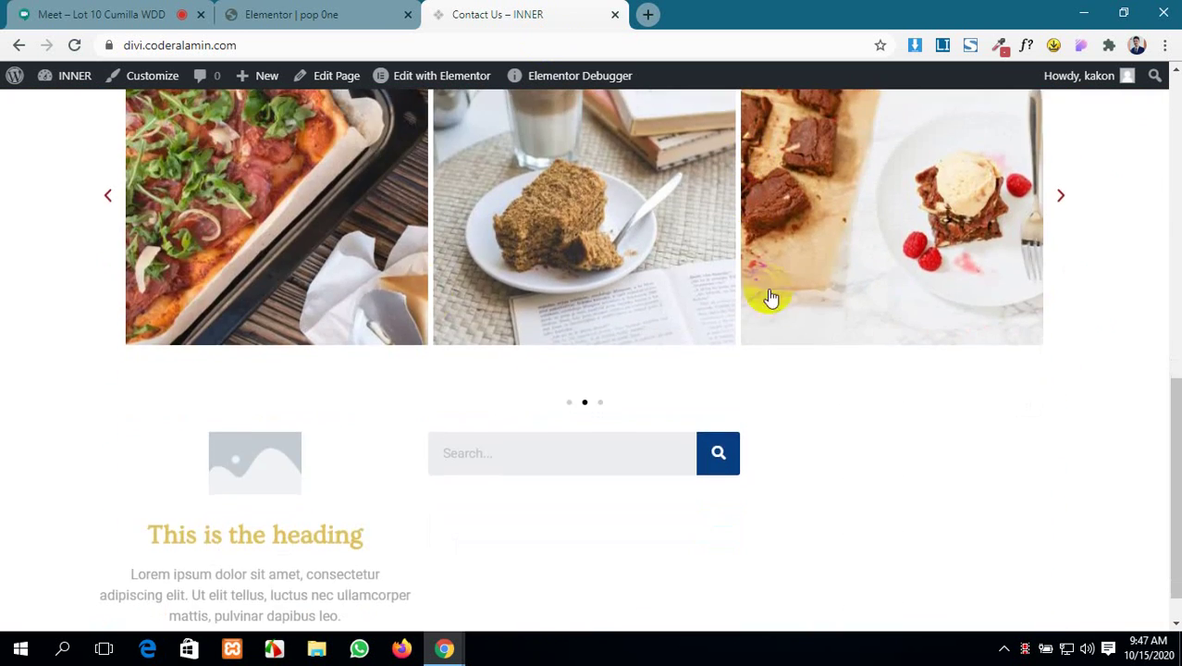
pyautogui.scroll(8, 559, 312)
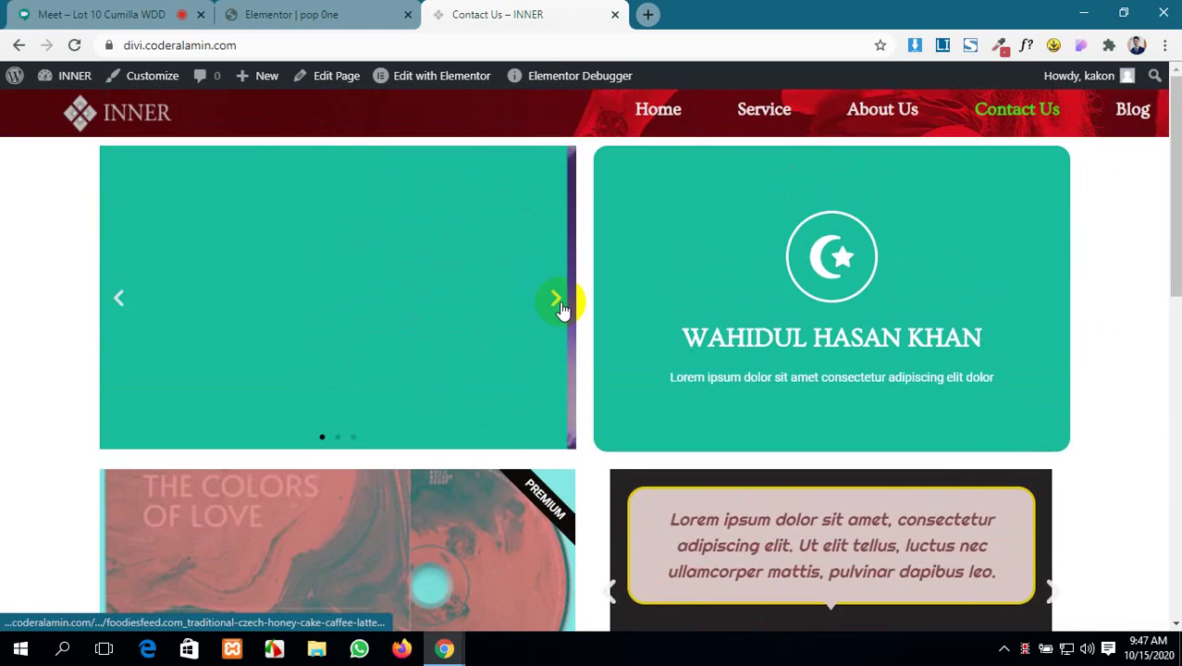
pyautogui.scroll(-8, 559, 311)
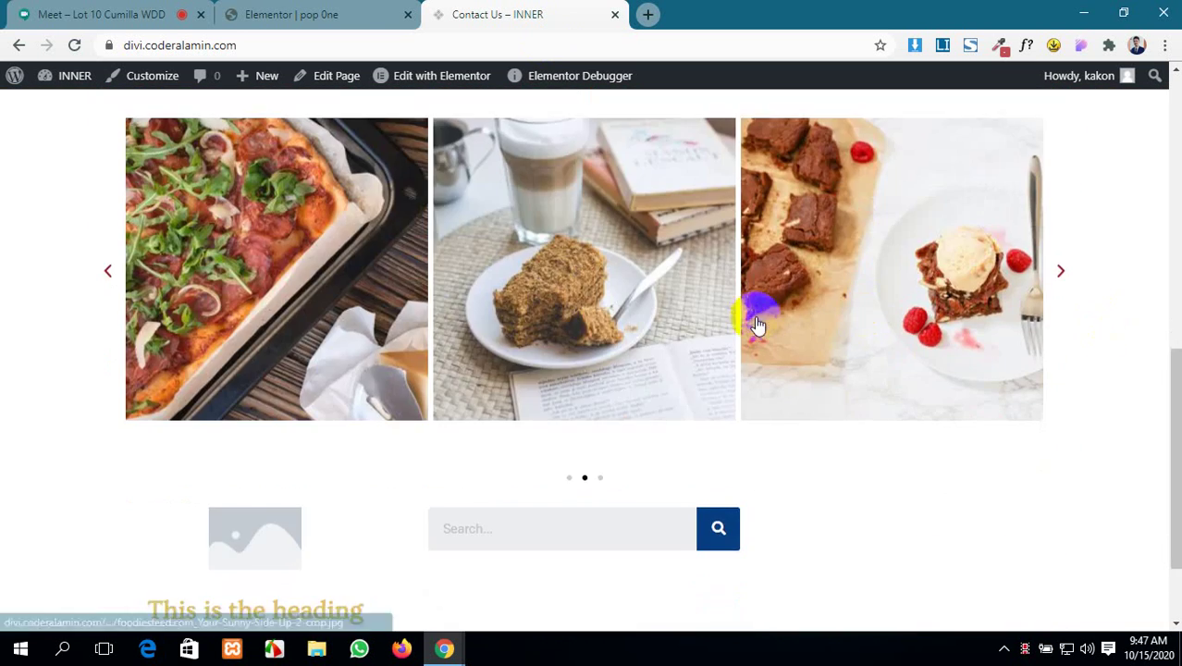
pyautogui.scroll(-1, 768, 329)
pyautogui.scroll(4, 1168, 507)
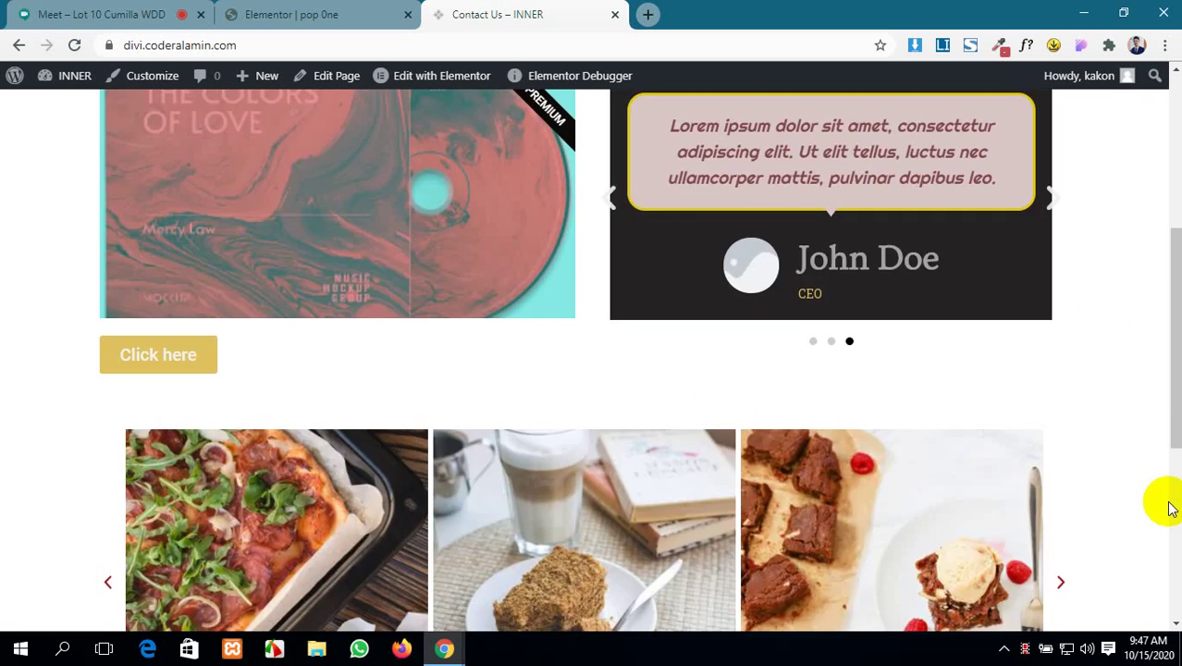
pyautogui.scroll(5, 1168, 506)
# - Turn off the popup's On Scroll To Element trigger and enable the On Click trigger instead
pyautogui.click(378, 11)
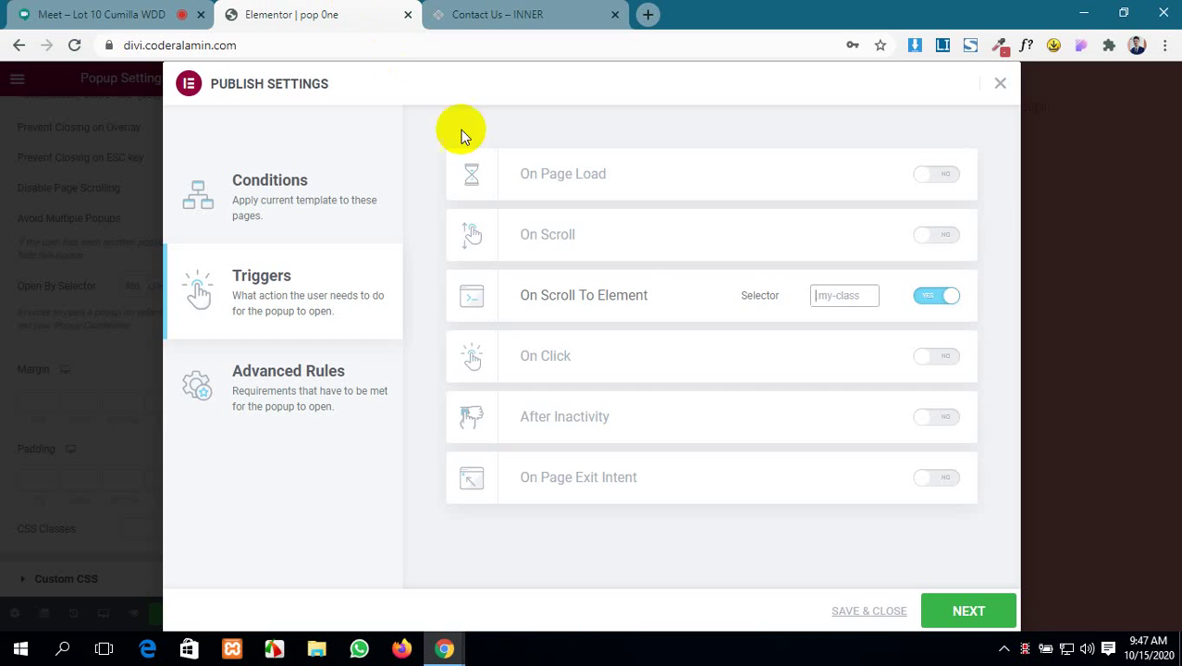
pyautogui.click(942, 295)
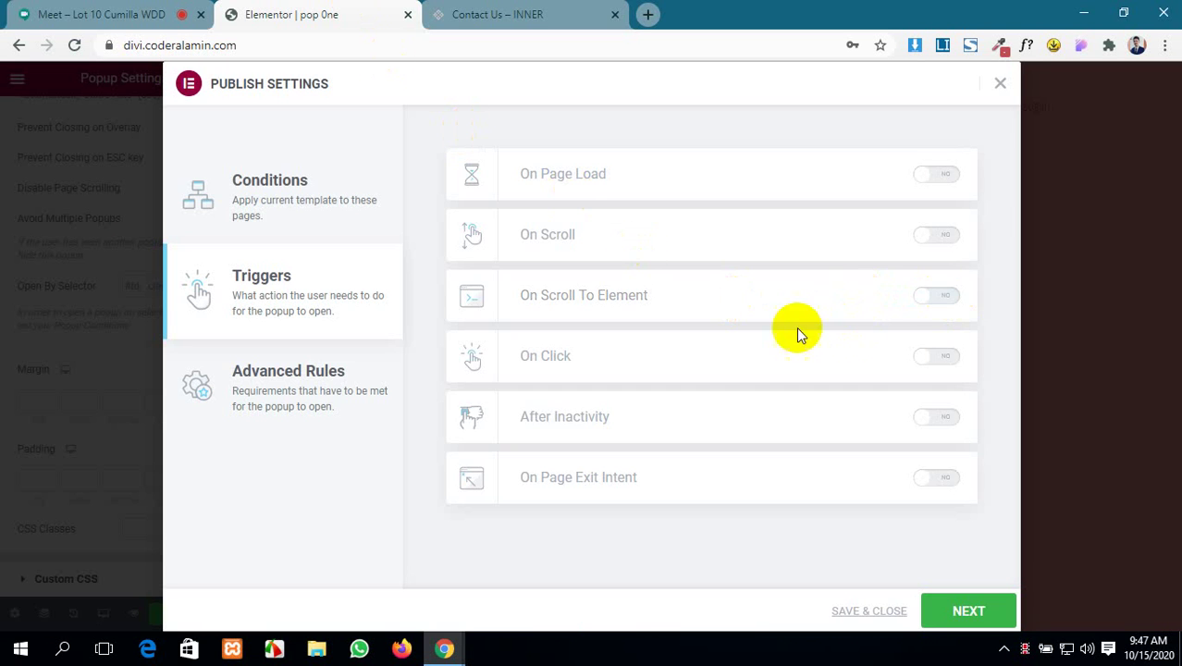
pyautogui.click(925, 357)
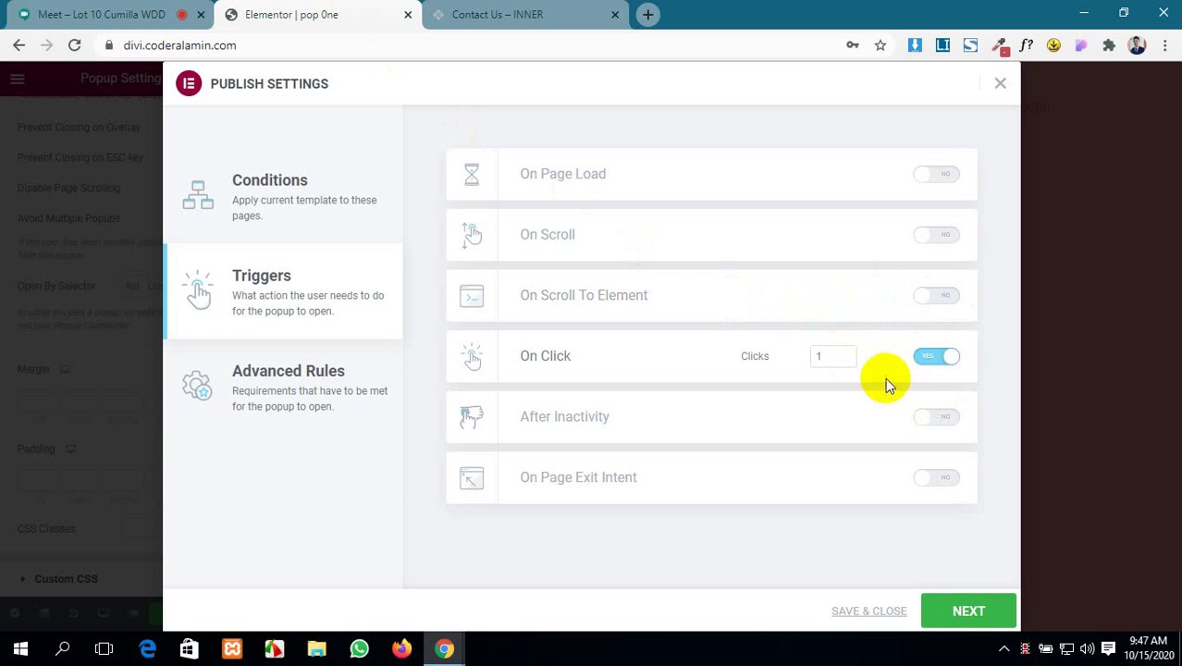
# - Look over the Contact Us page, then replace the popup's On Click trigger with After Inactivity
pyautogui.click(511, 13)
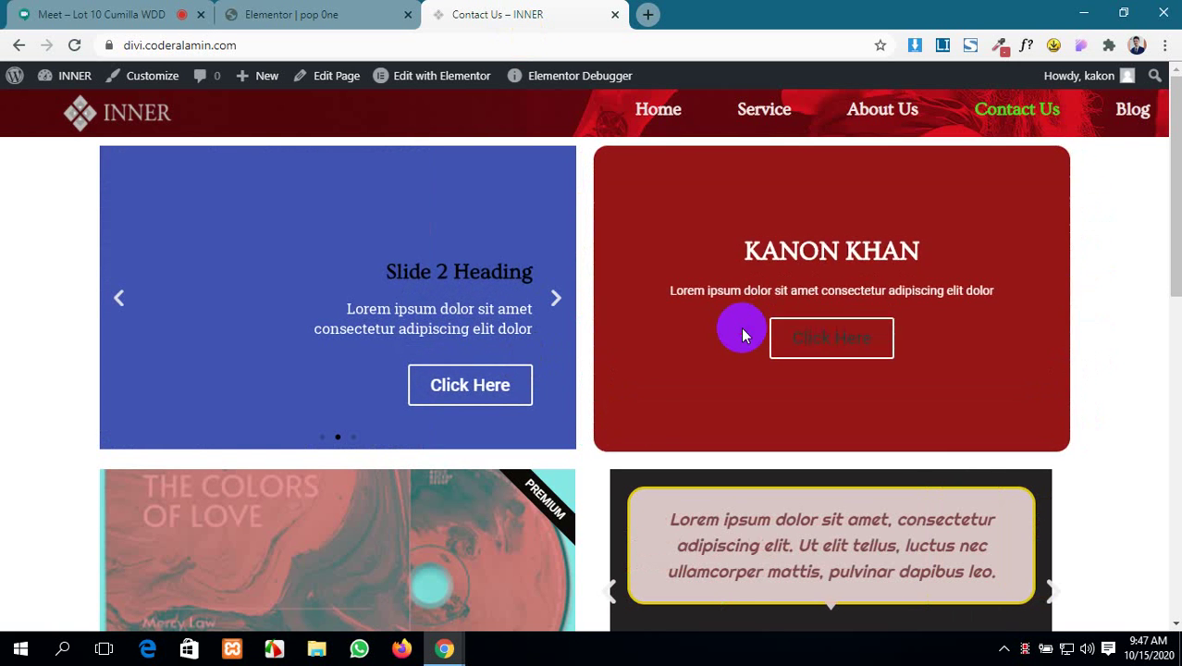
pyautogui.scroll(-2, 501, 502)
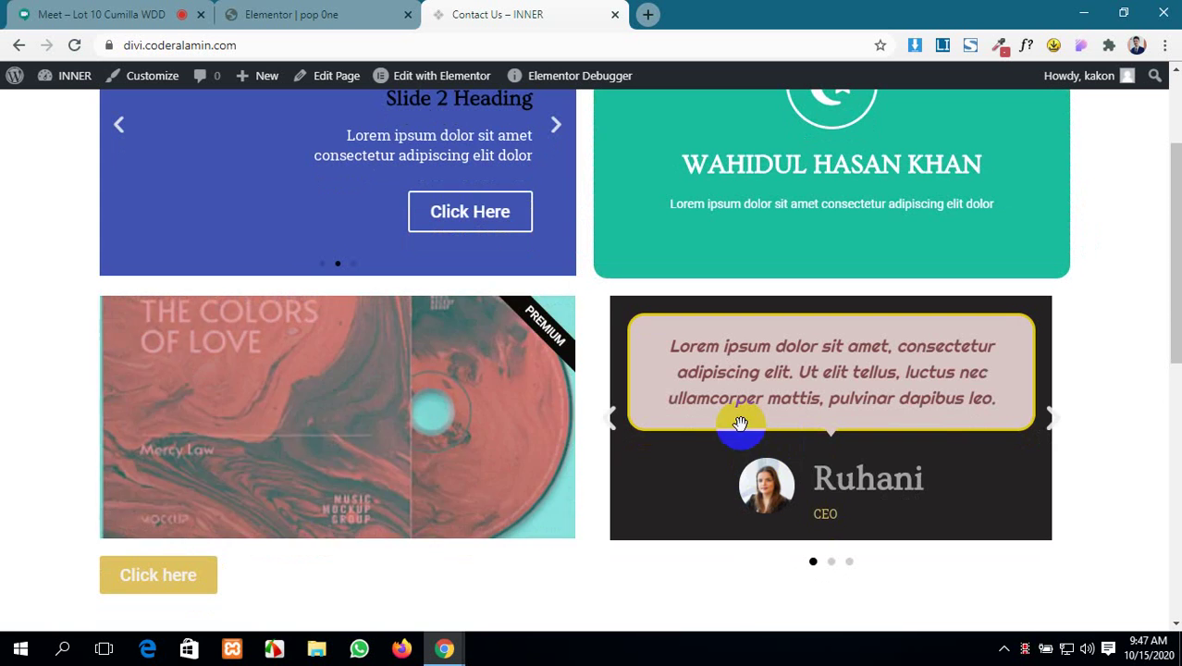
pyautogui.scroll(-5, 739, 414)
pyautogui.click(289, 13)
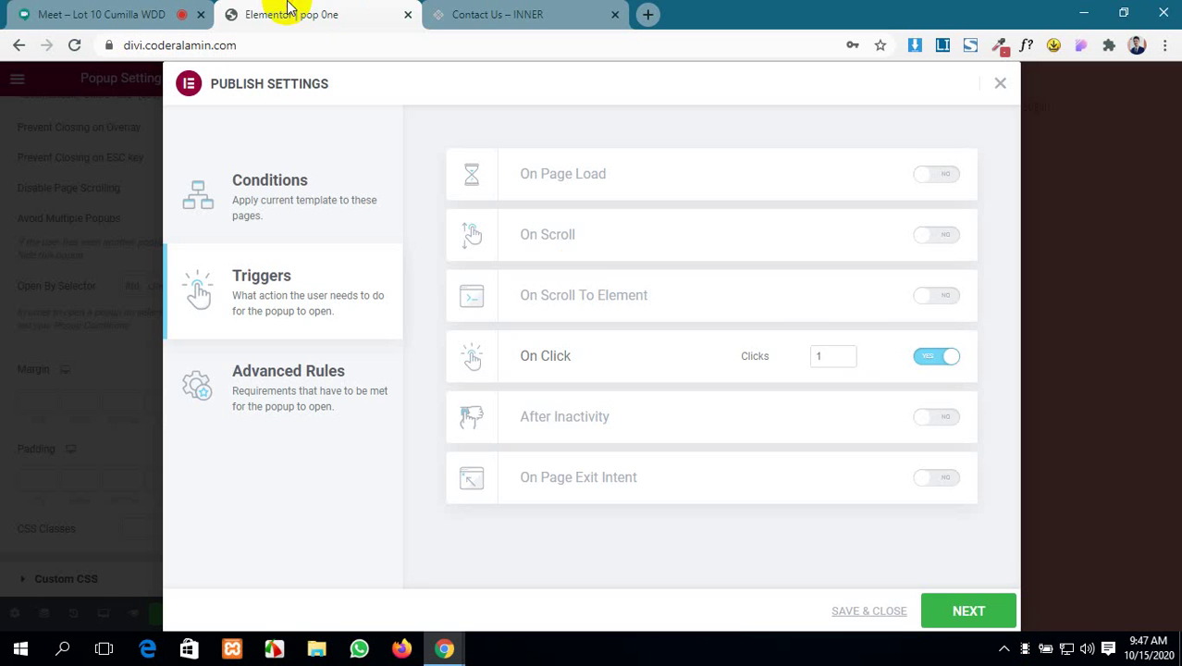
pyautogui.click(847, 359)
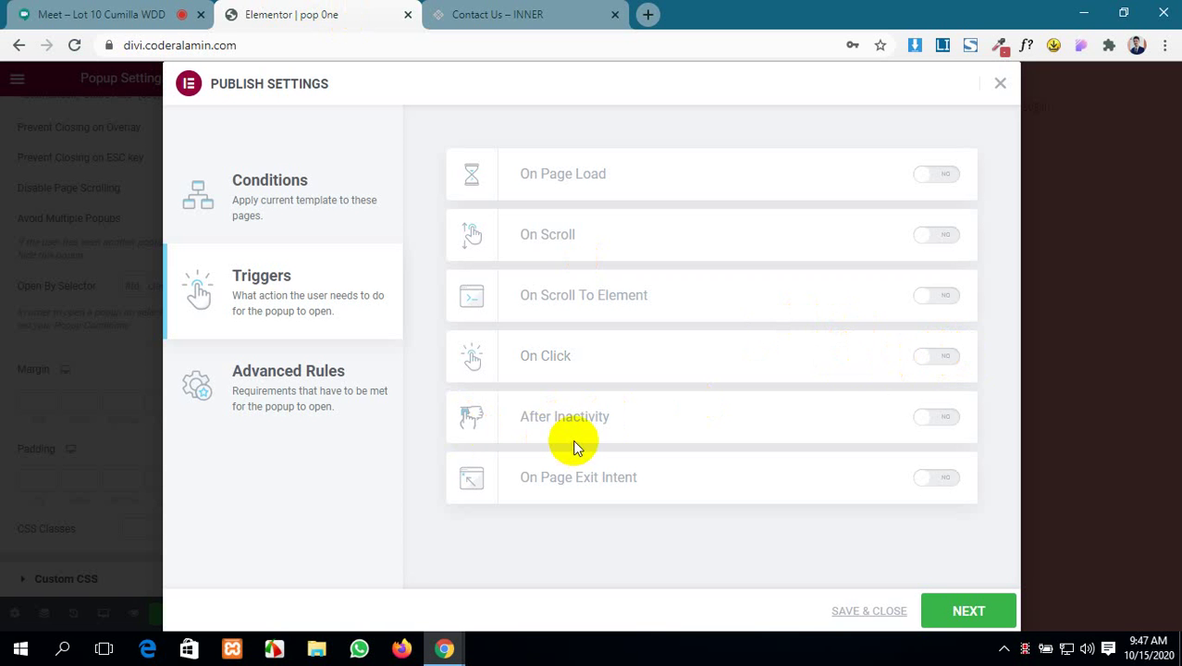
pyautogui.click(923, 424)
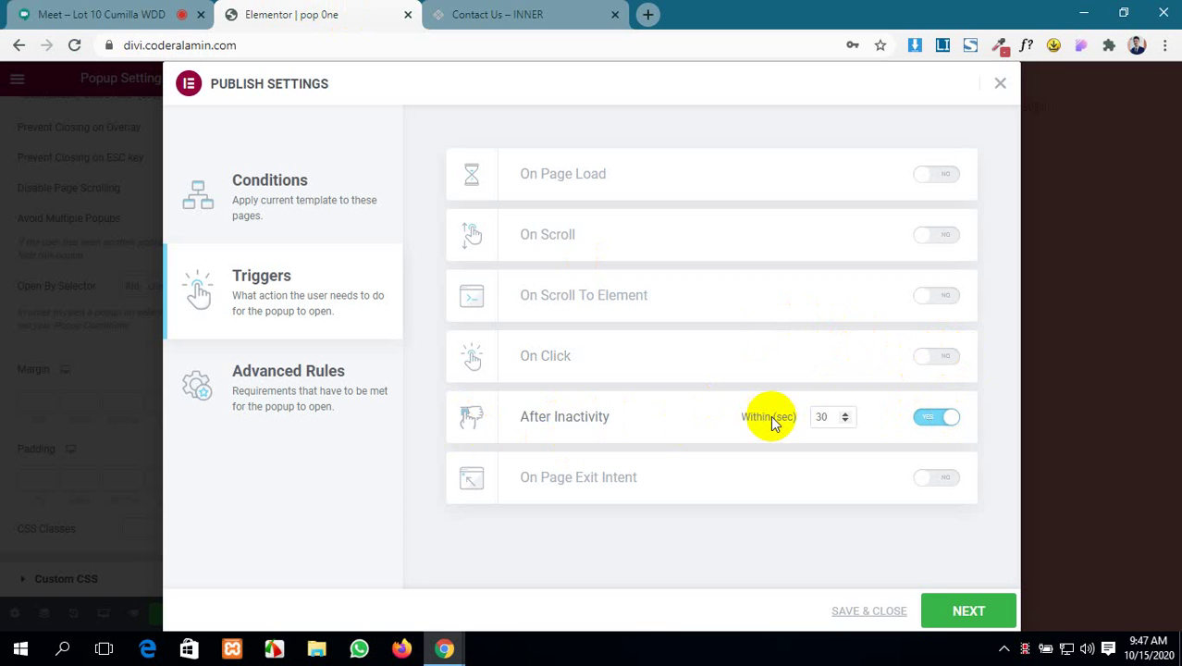
# - Replace the popup's After Inactivity trigger with On Page Exit Intent and switch to the Contact Us page
pyautogui.click(551, 13)
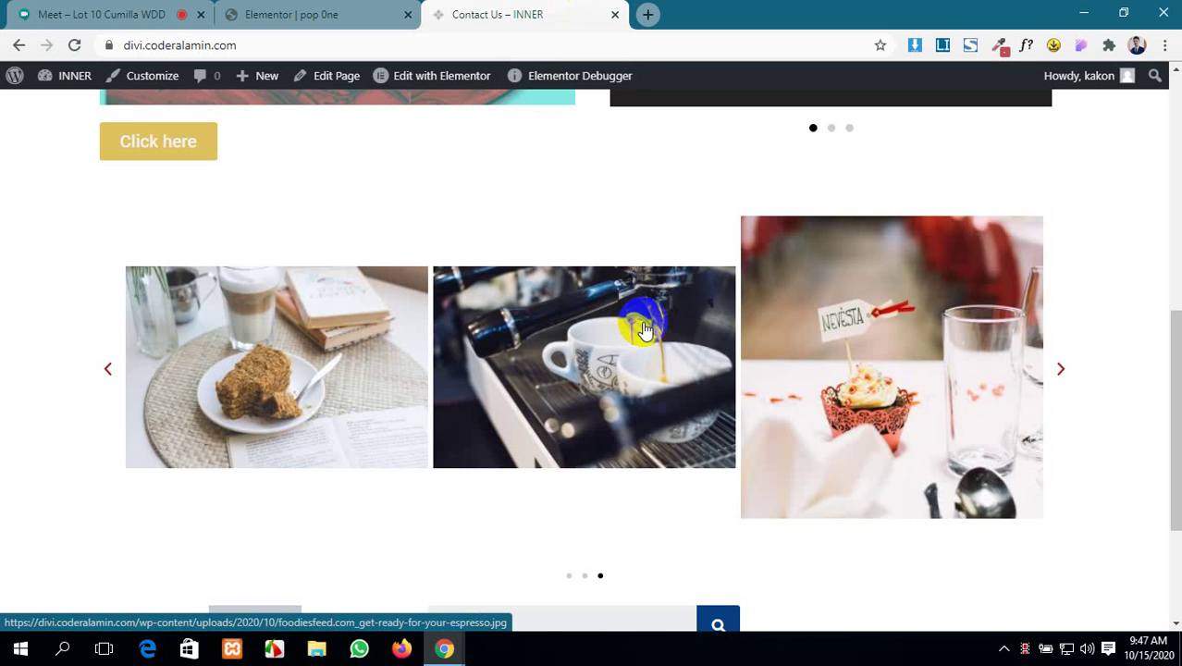
pyautogui.click(278, 13)
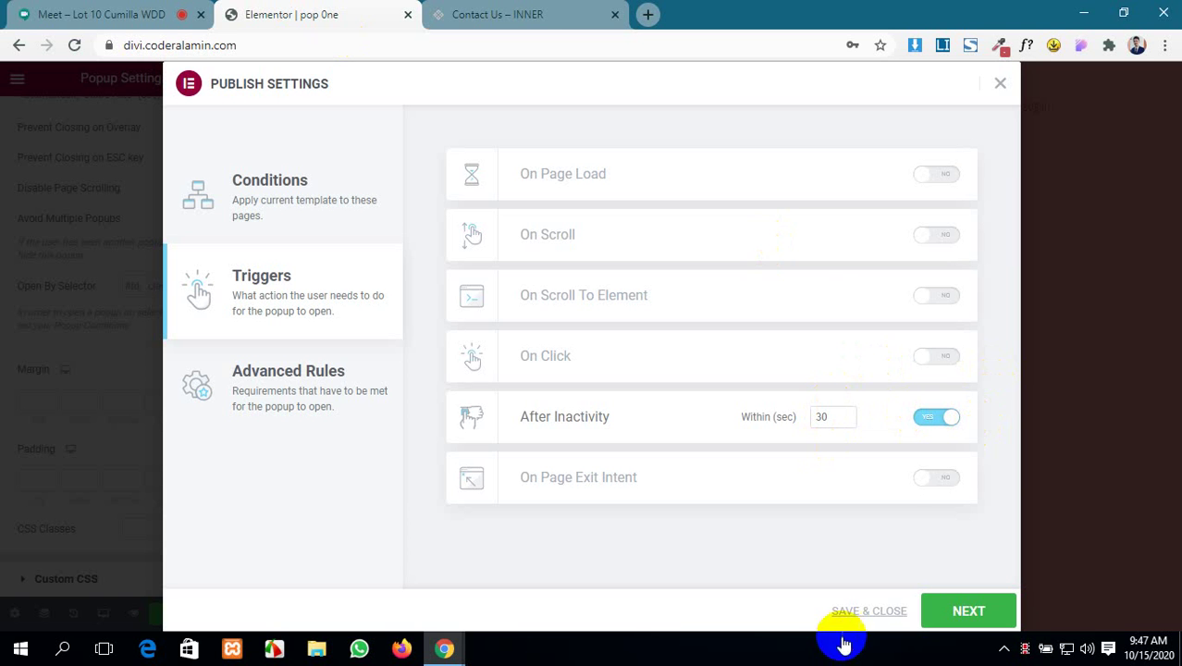
pyautogui.click(941, 416)
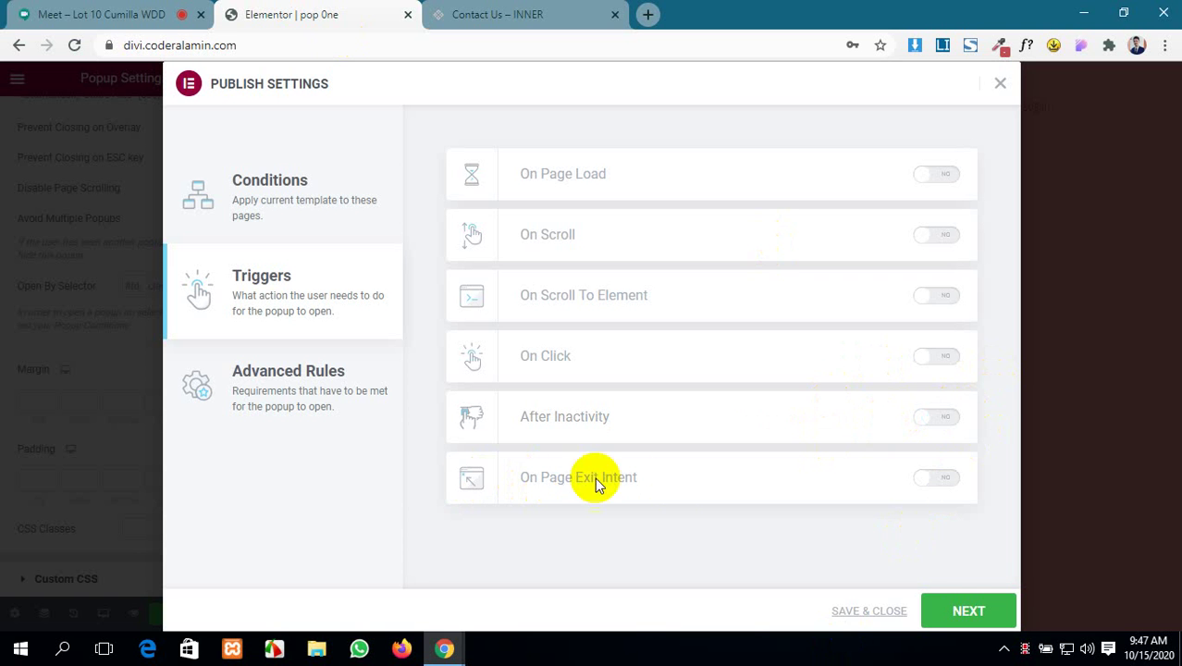
pyautogui.click(917, 486)
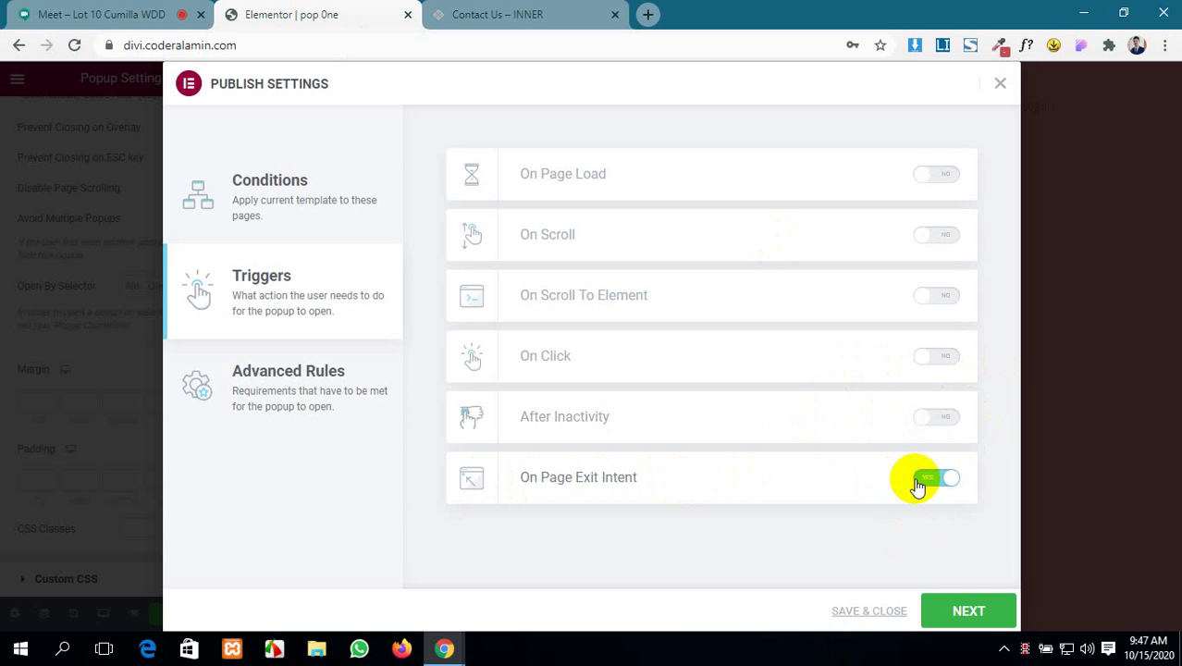
pyautogui.click(497, 14)
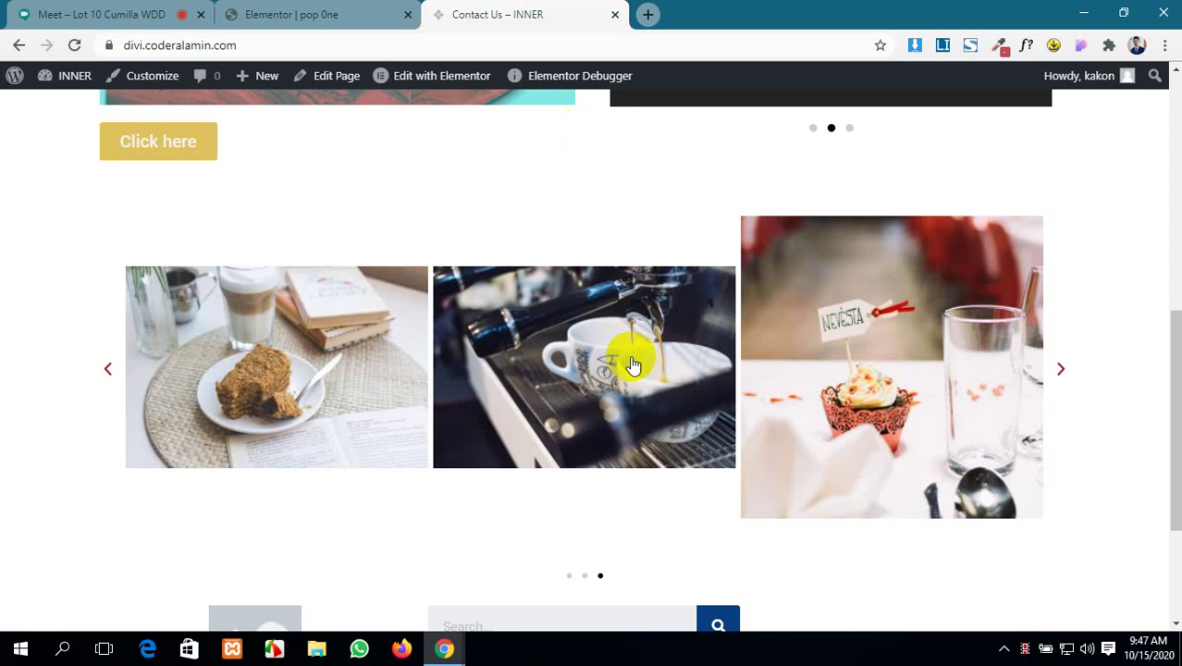
# - Turn off the popup's On Page Exit Intent trigger and enable the On Click trigger instead
pyautogui.scroll(1, 633, 370)
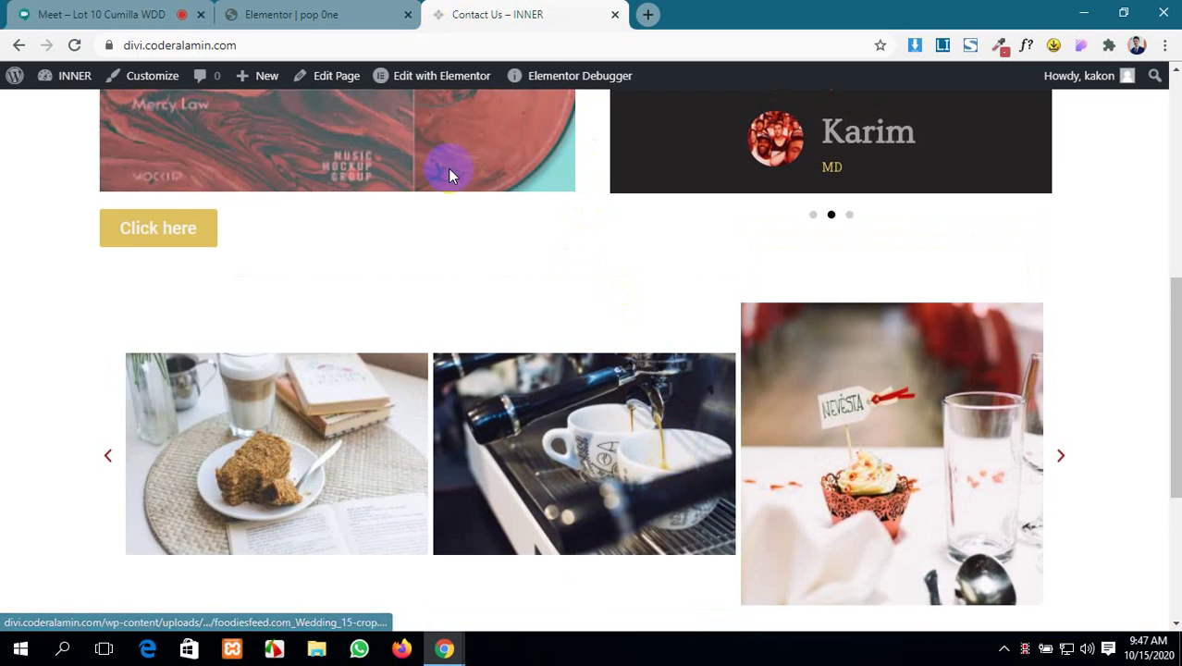
pyautogui.click(333, 13)
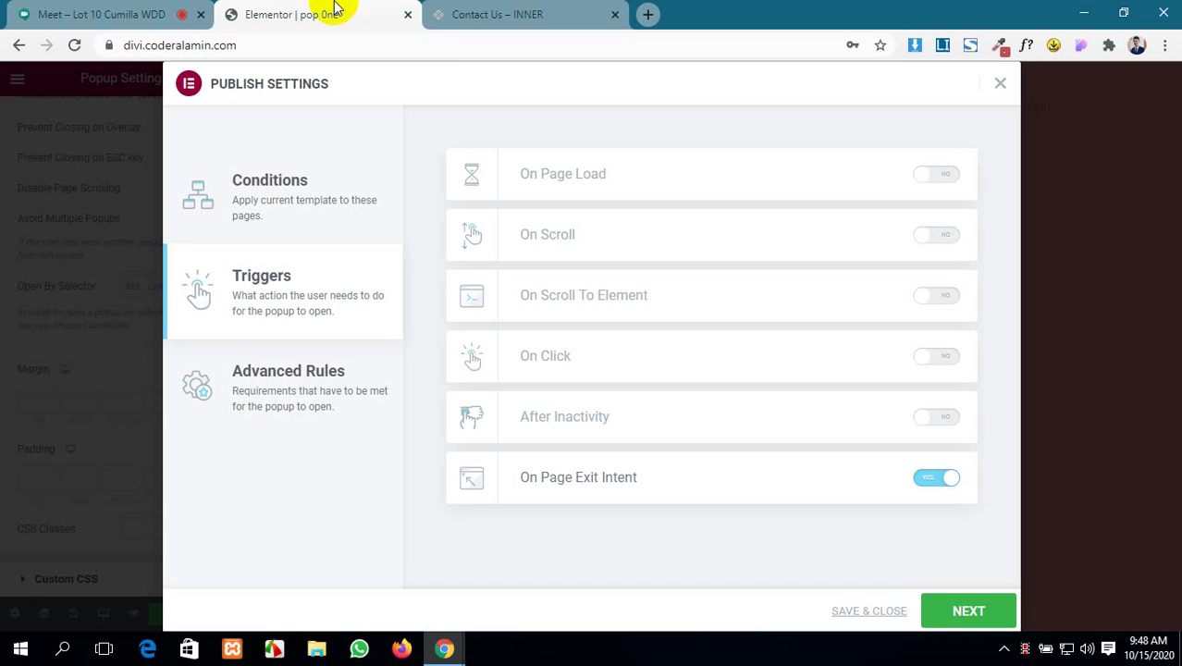
pyautogui.click(926, 490)
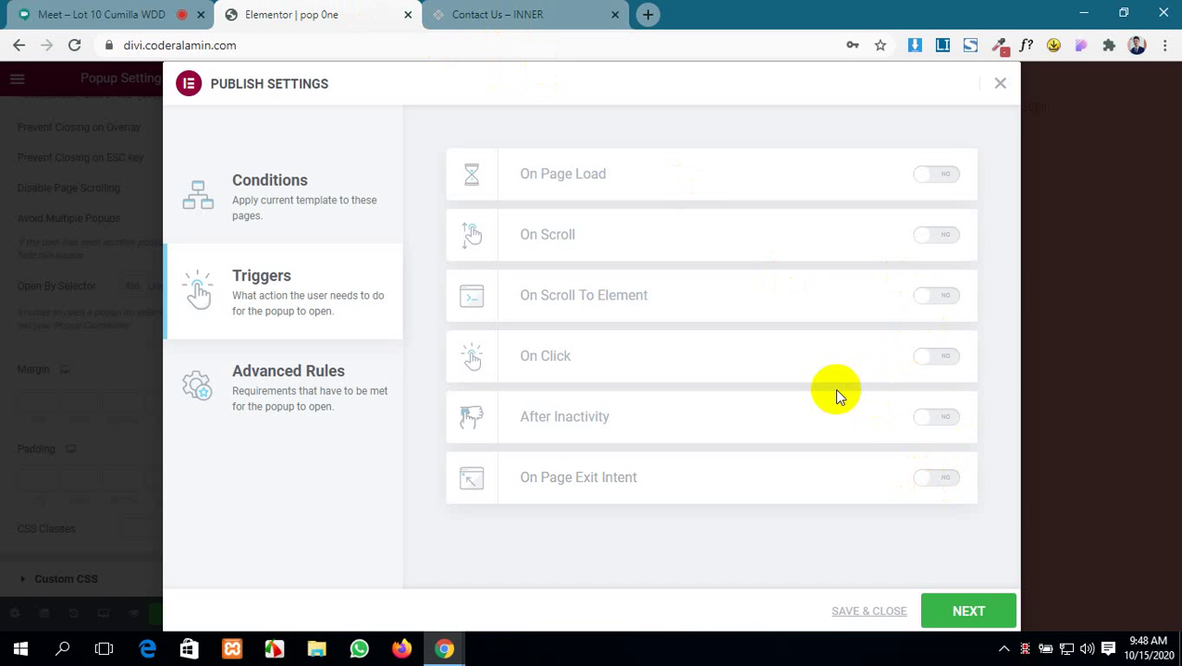
pyautogui.click(931, 359)
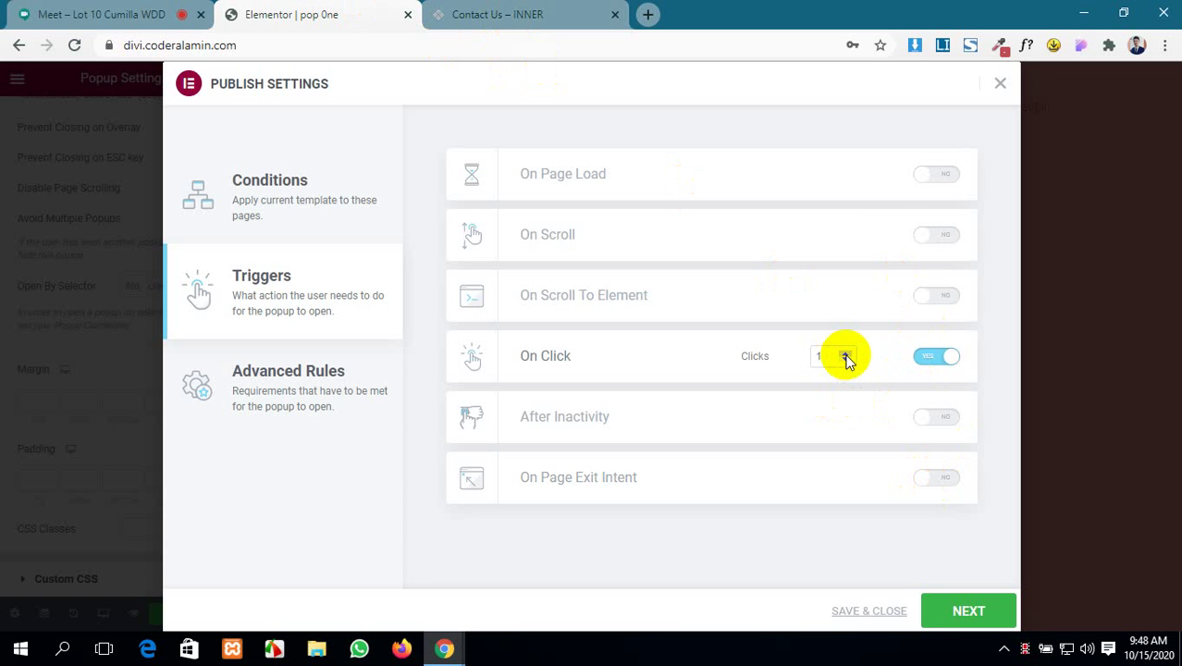
# - Look over the Contact Us page from the header slides down to the image carousel and search box
pyautogui.click(546, 14)
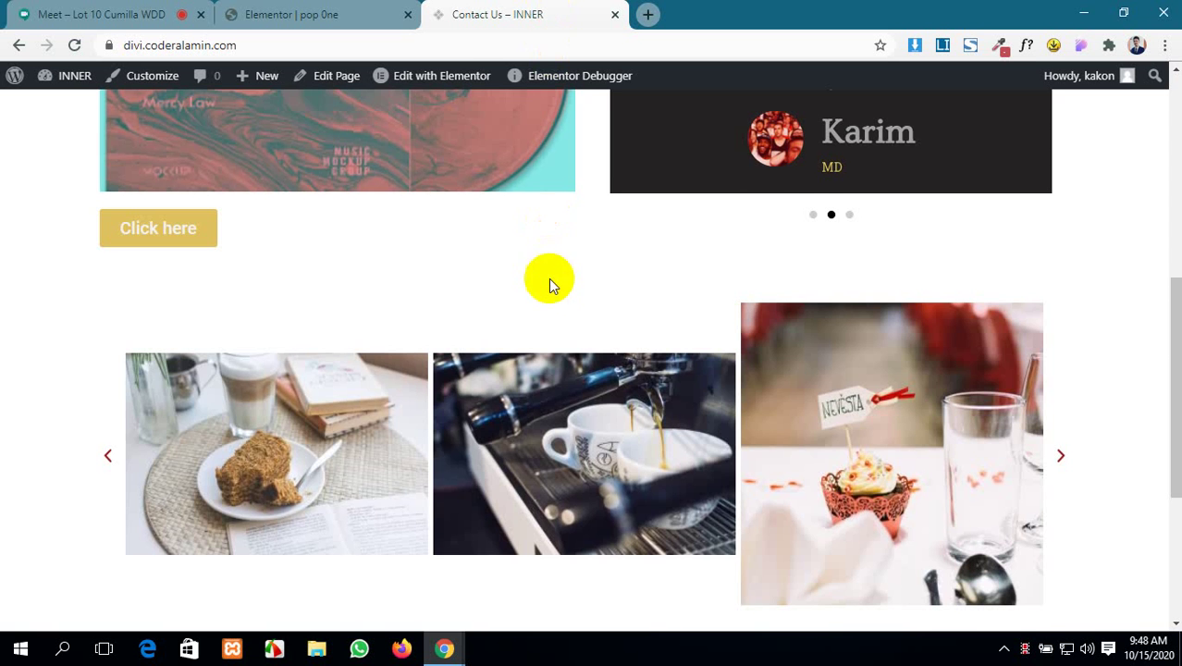
pyautogui.scroll(-9, 539, 303)
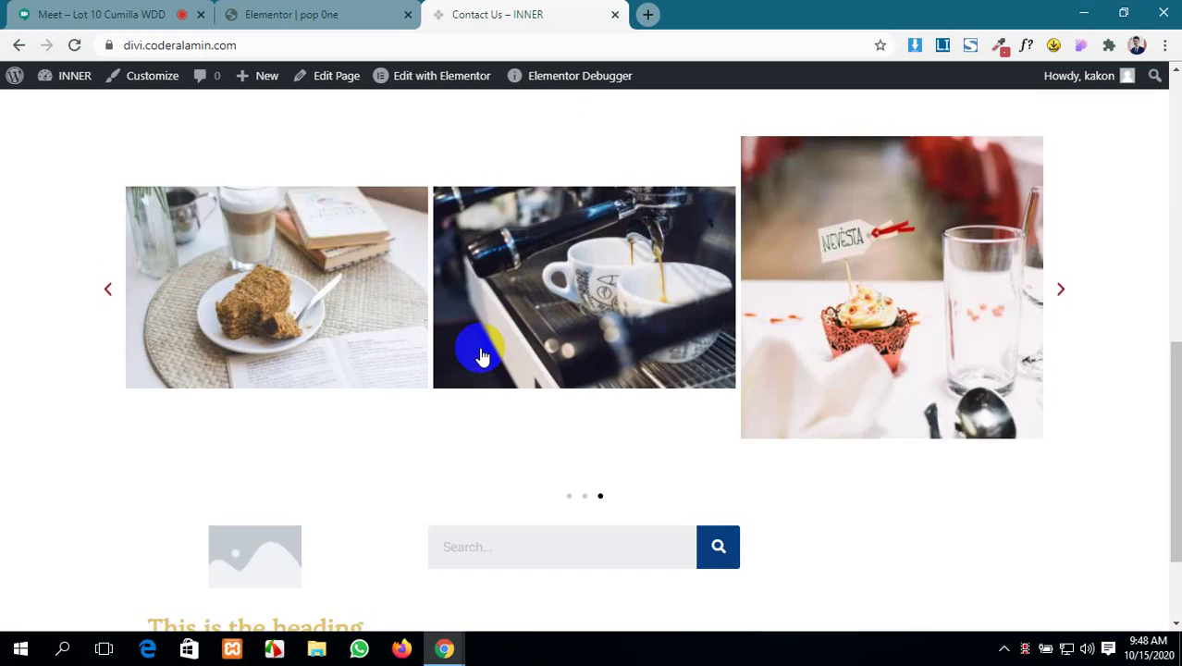
pyautogui.scroll(8, 478, 351)
pyautogui.scroll(2, 479, 355)
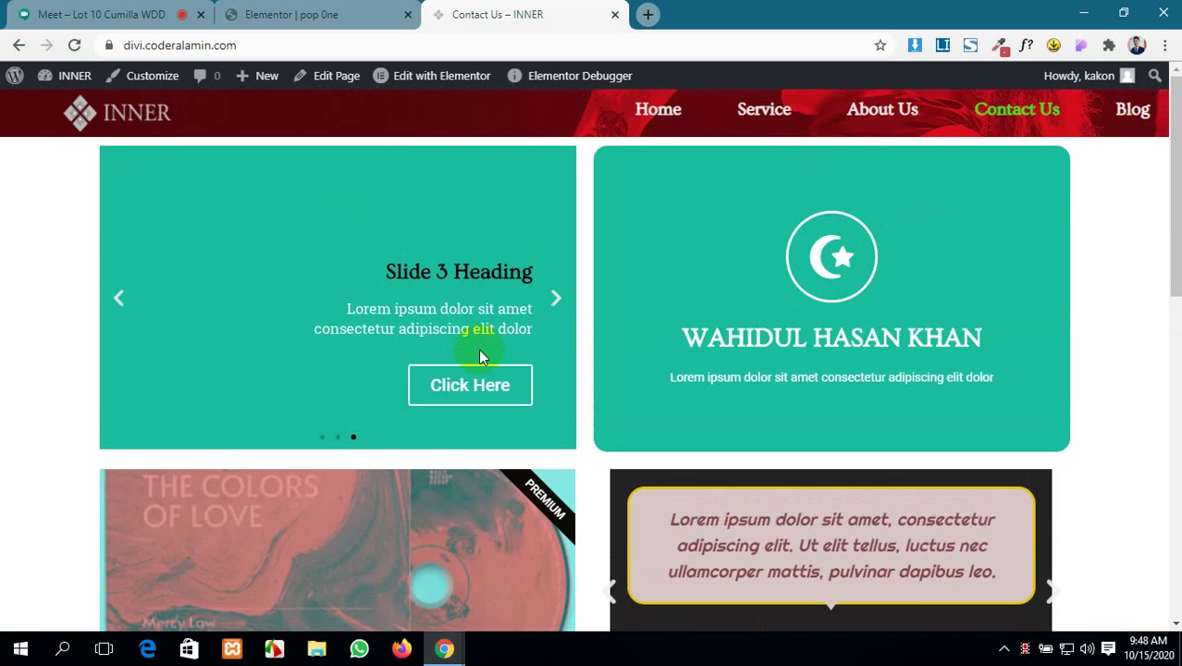
pyautogui.scroll(-4, 479, 355)
pyautogui.scroll(5, 479, 355)
# - Replace the On Click trigger with On Page Load within 3 seconds, then save and close the popup's publish settings
pyautogui.click(340, 11)
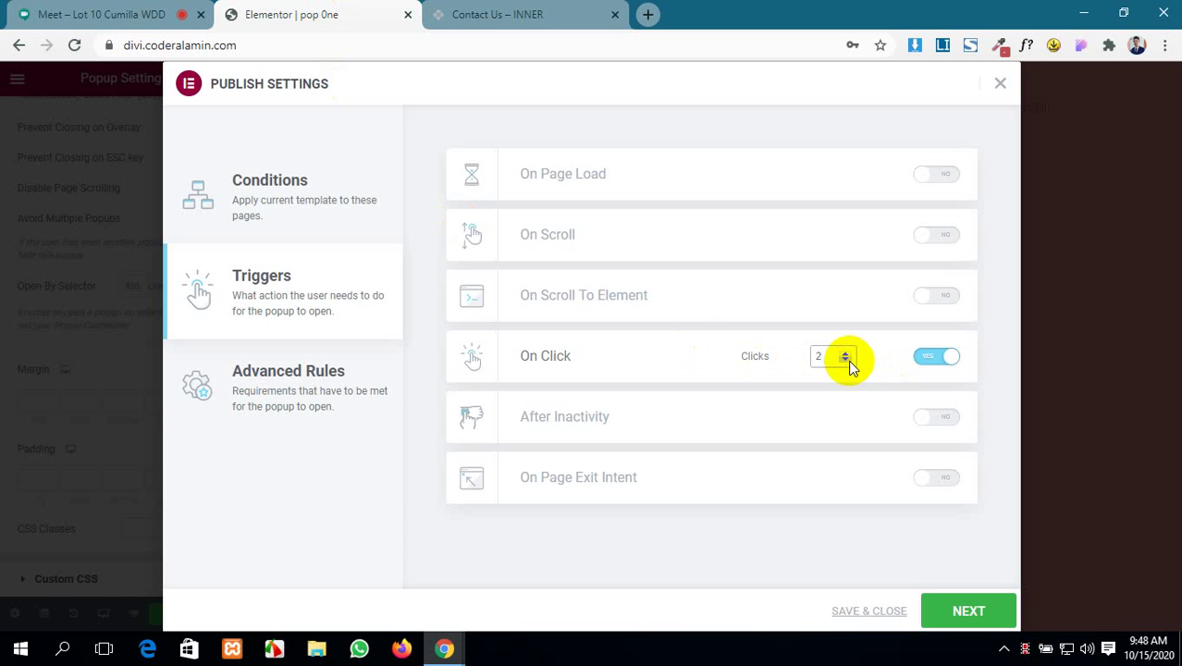
pyautogui.click(918, 366)
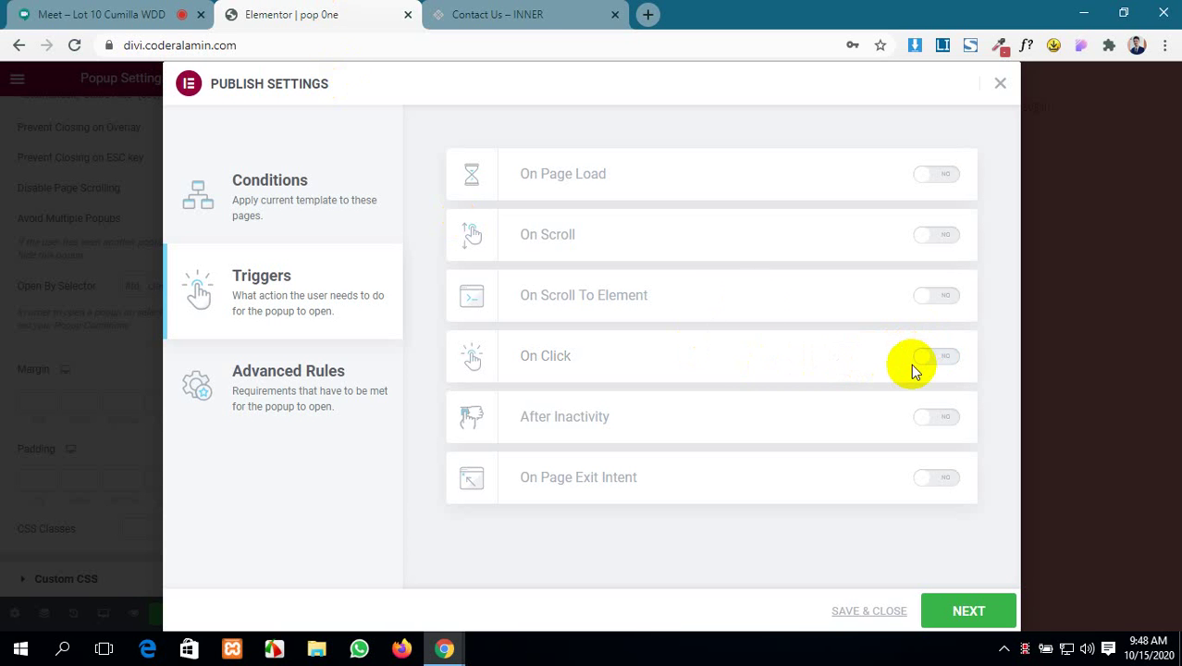
pyautogui.click(931, 175)
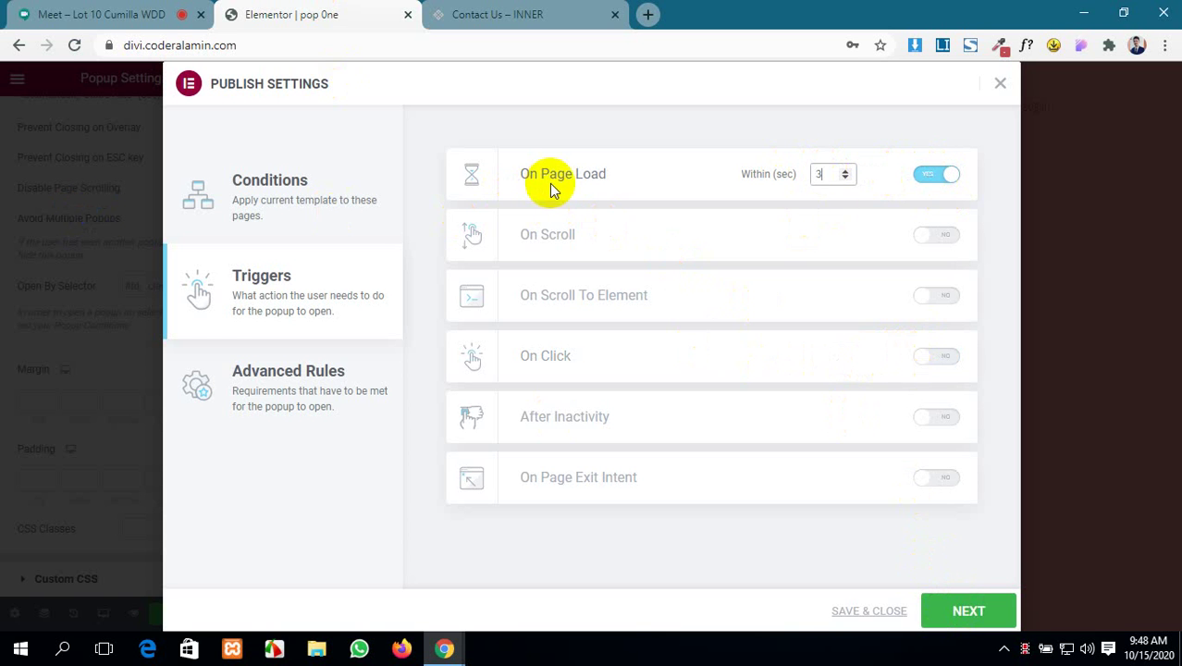
pyautogui.click(242, 413)
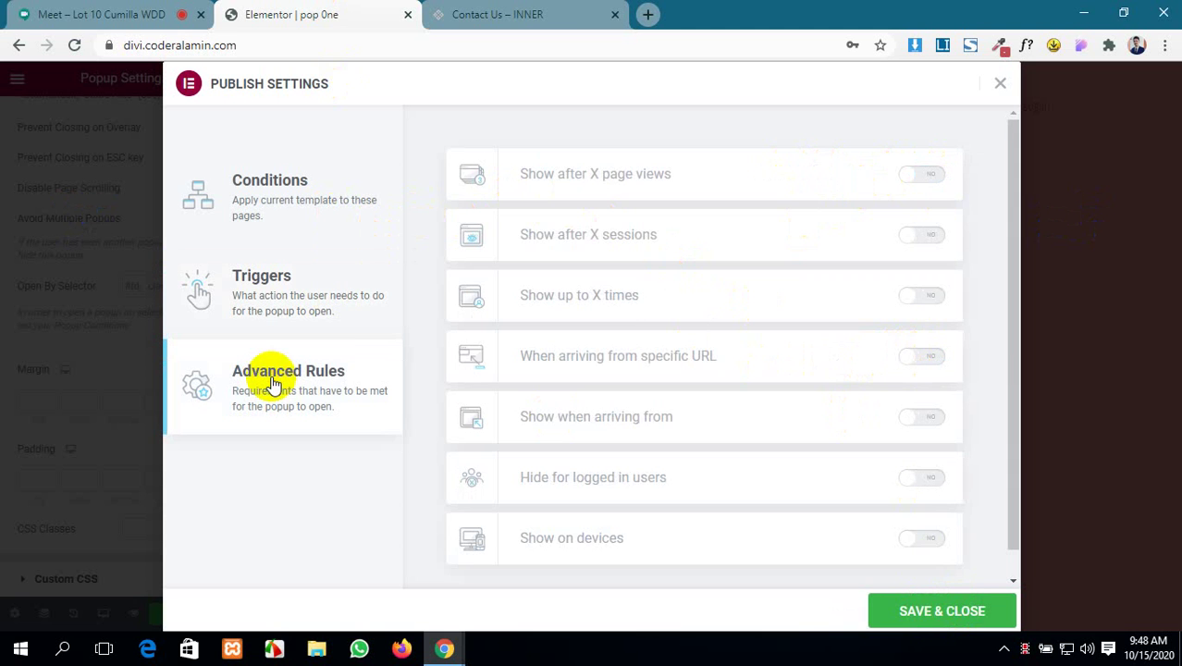
pyautogui.scroll(-1, 712, 326)
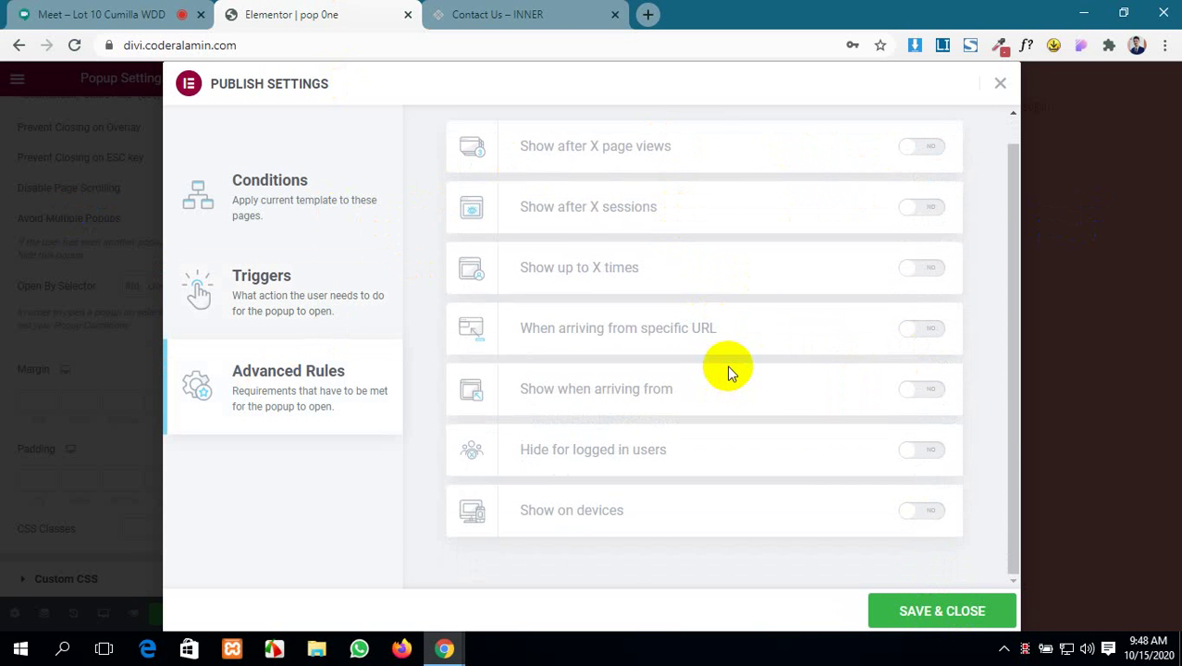
pyautogui.click(941, 613)
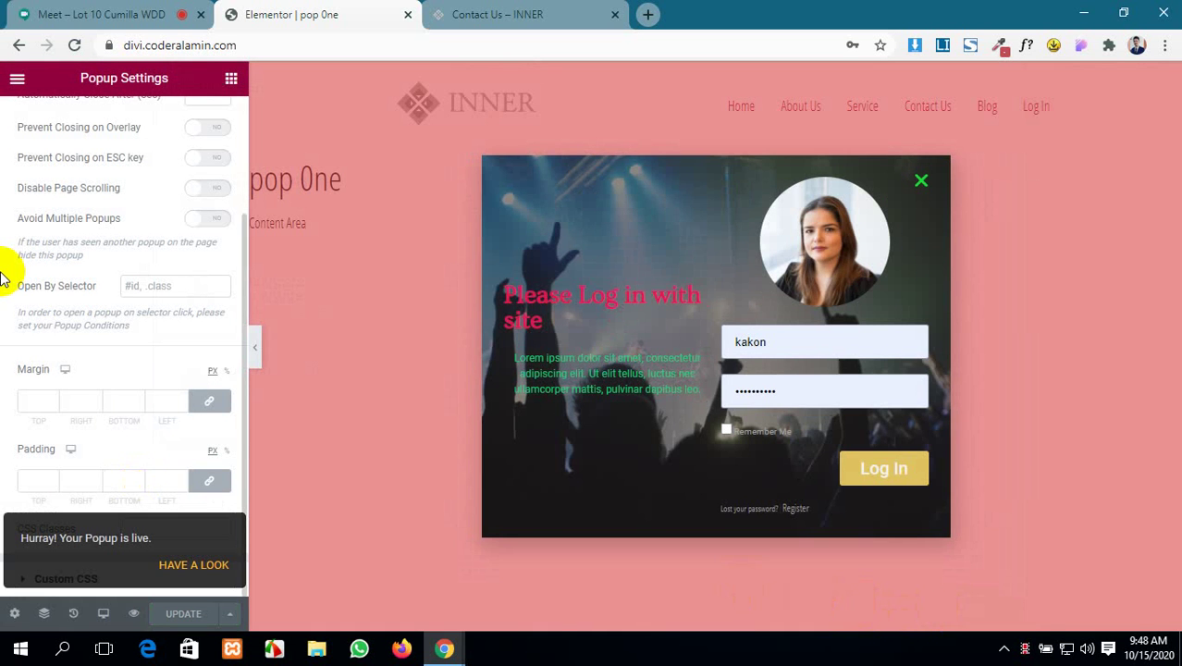
# - Reload the Contact Us page to test the page-load popup, scroll the page behind it, and close the popup
pyautogui.click(507, 10)
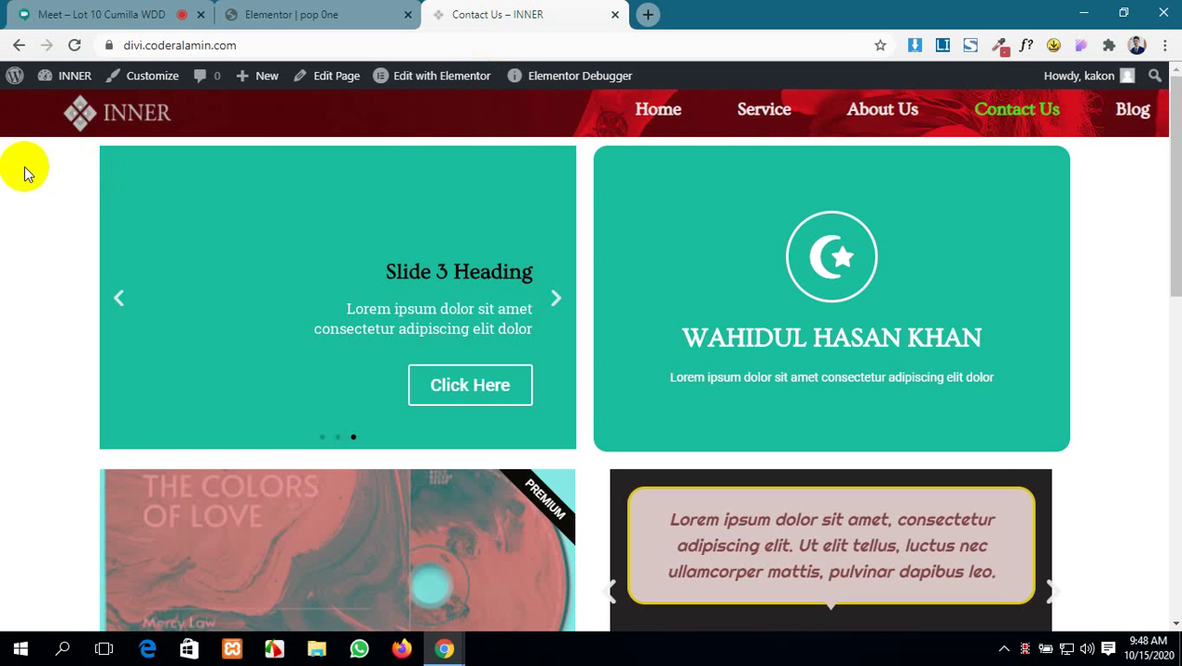
pyautogui.click(74, 45)
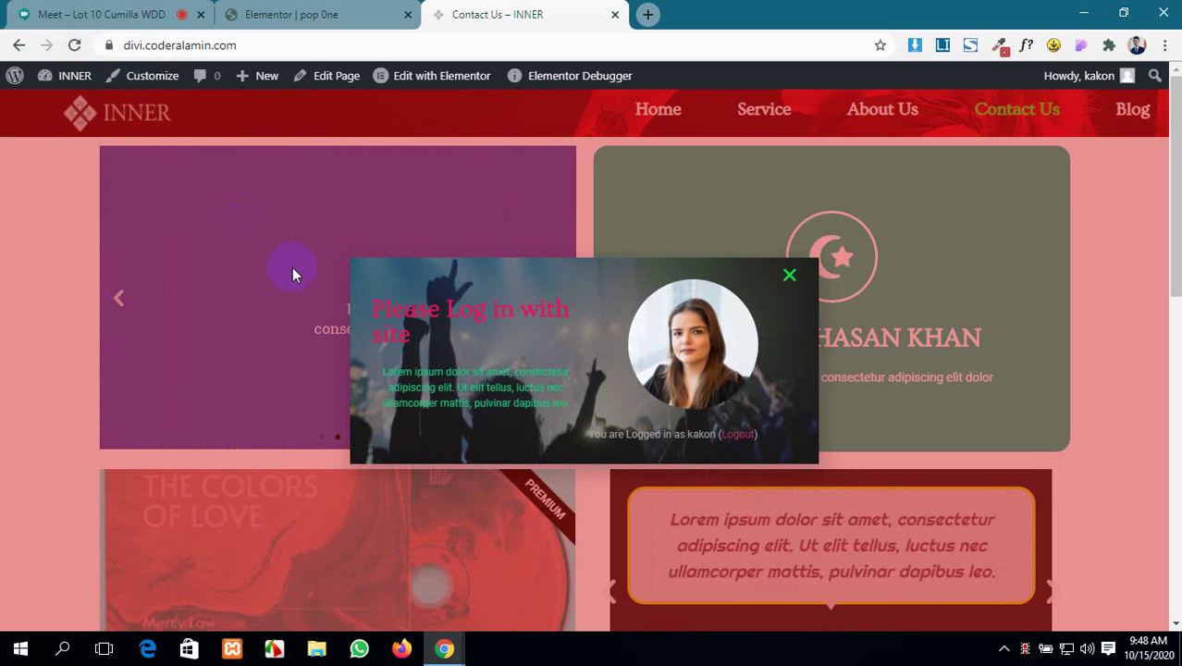
pyautogui.scroll(-5, 292, 267)
pyautogui.scroll(5, 292, 267)
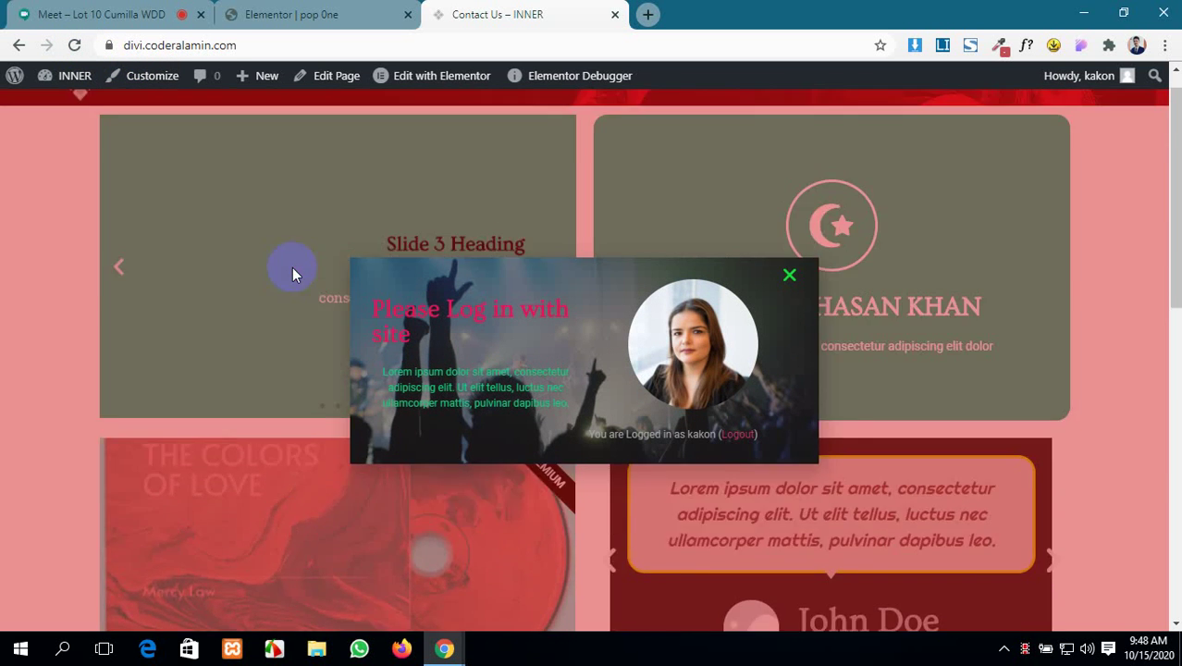
pyautogui.scroll(-8, 292, 267)
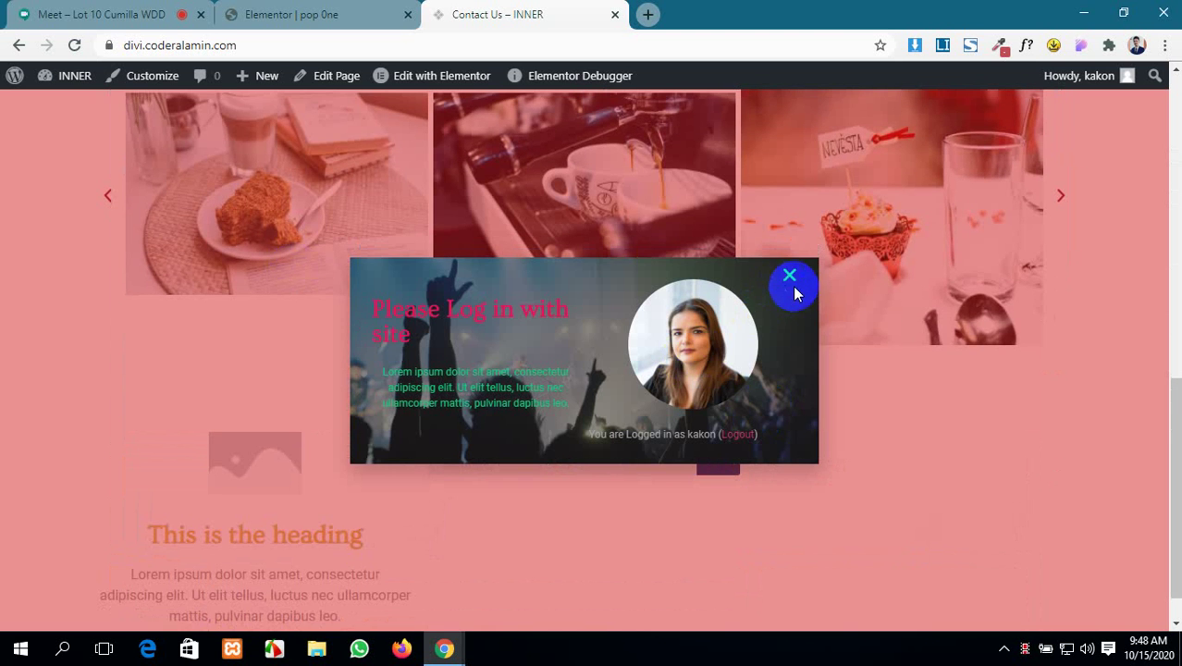
pyautogui.click(792, 280)
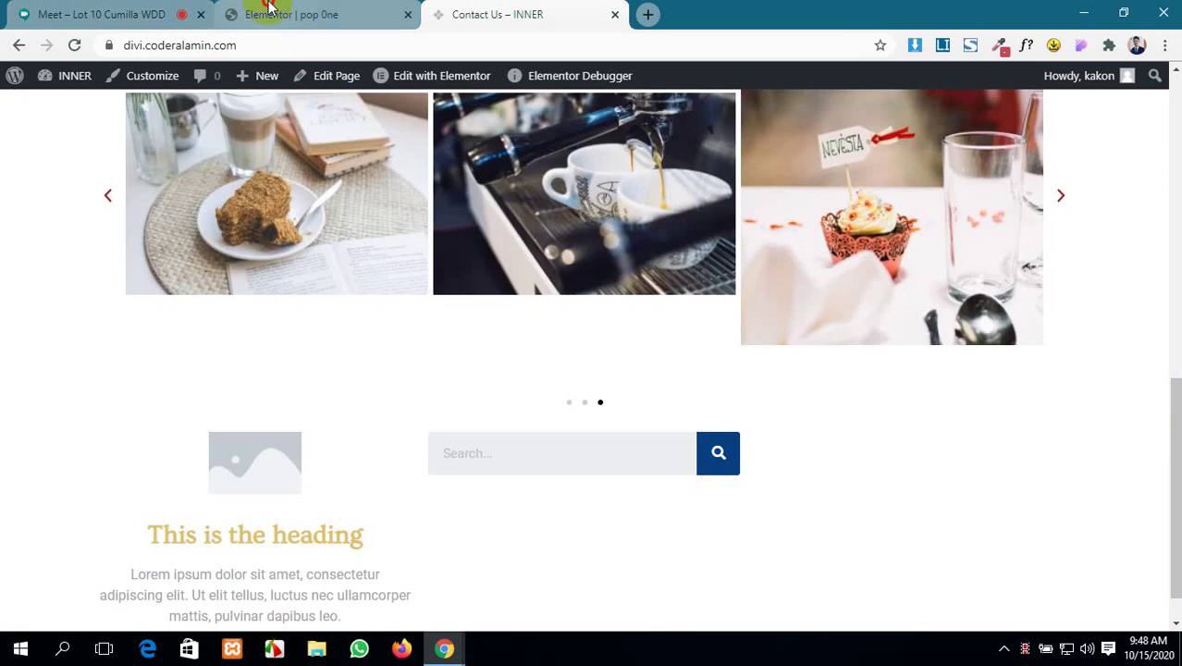
# - Review the popup's Advanced settings in the Elementor editor
pyautogui.click(266, 13)
pyautogui.scroll(3, 122, 219)
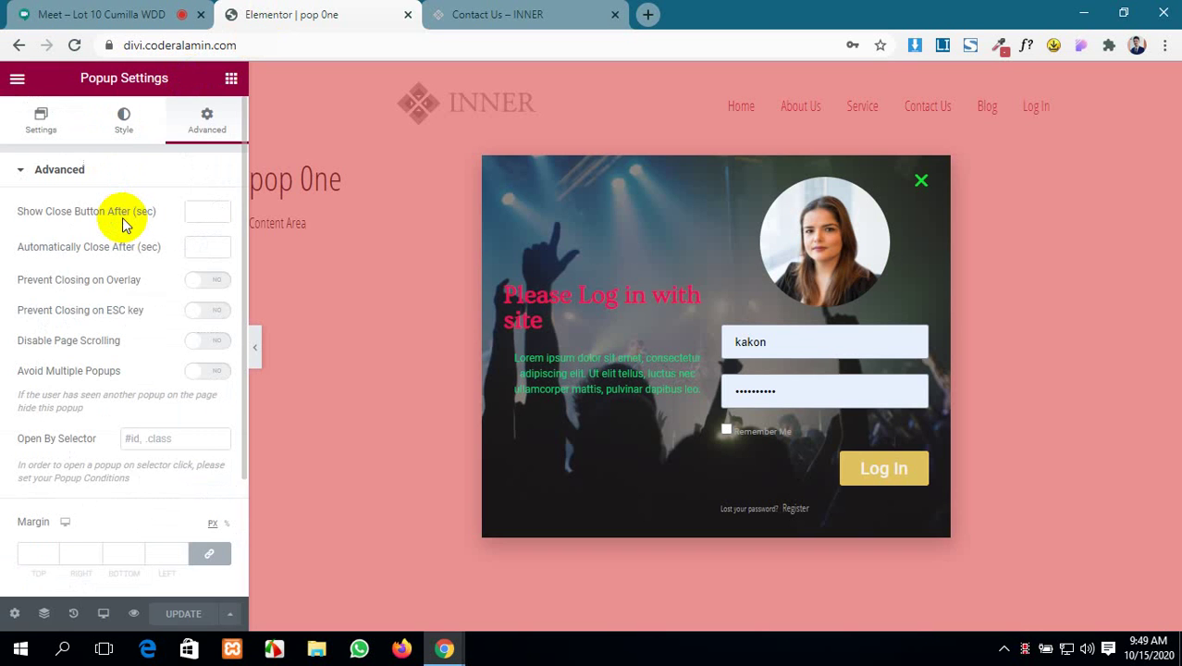
pyautogui.click(472, 11)
pyautogui.click(343, 12)
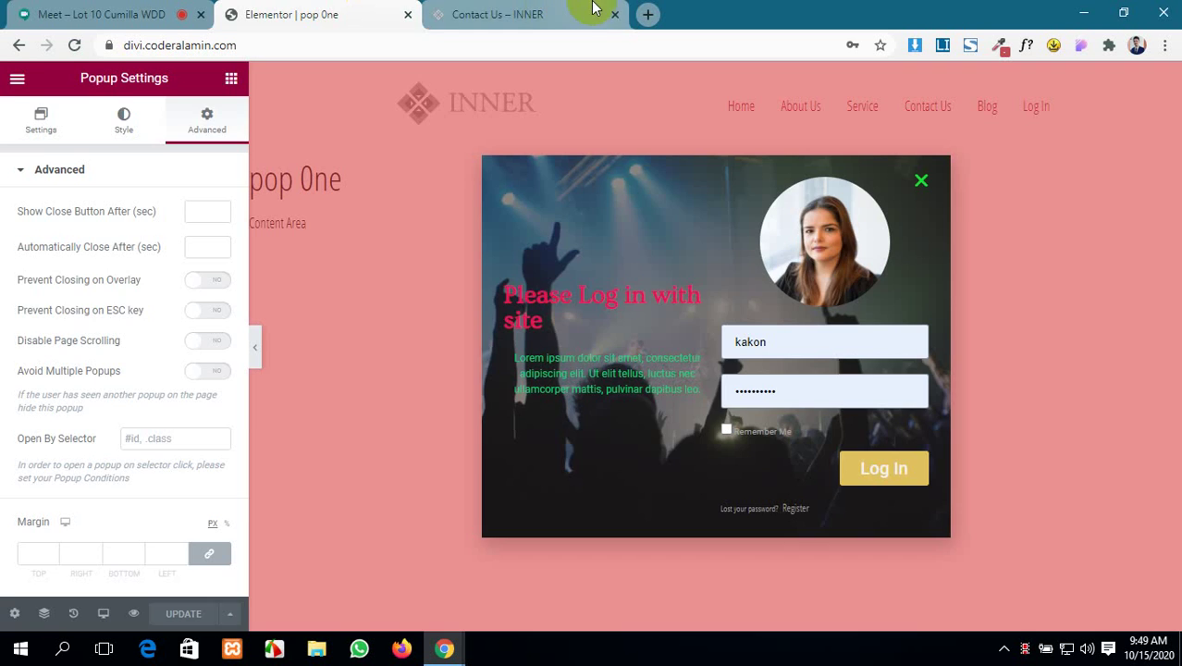
# - Open the site's Home page from Contact Us to test the popup there, scroll behind it, and close the popup
pyautogui.click(566, 10)
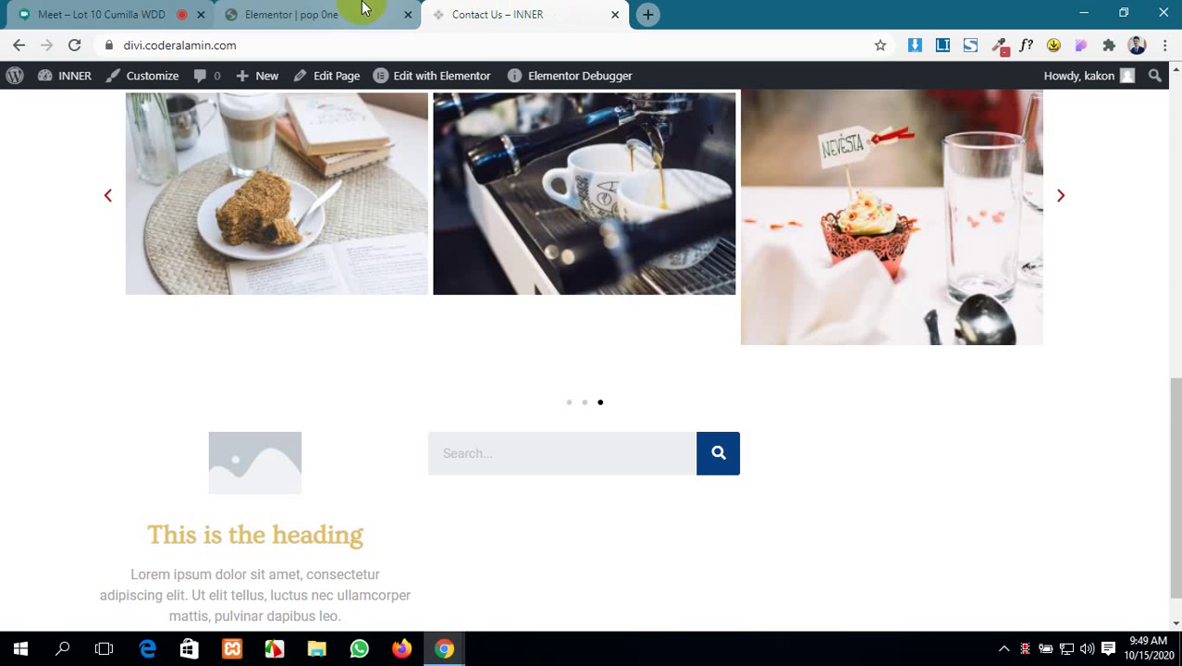
pyautogui.scroll(10, 515, 251)
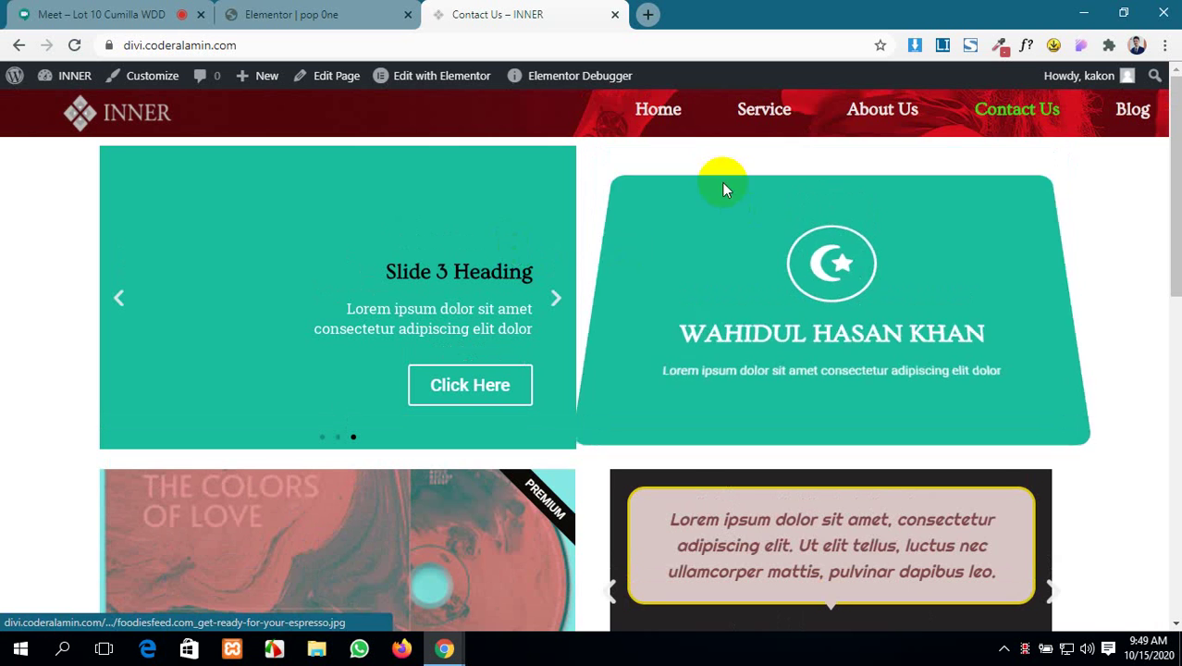
pyautogui.click(664, 113)
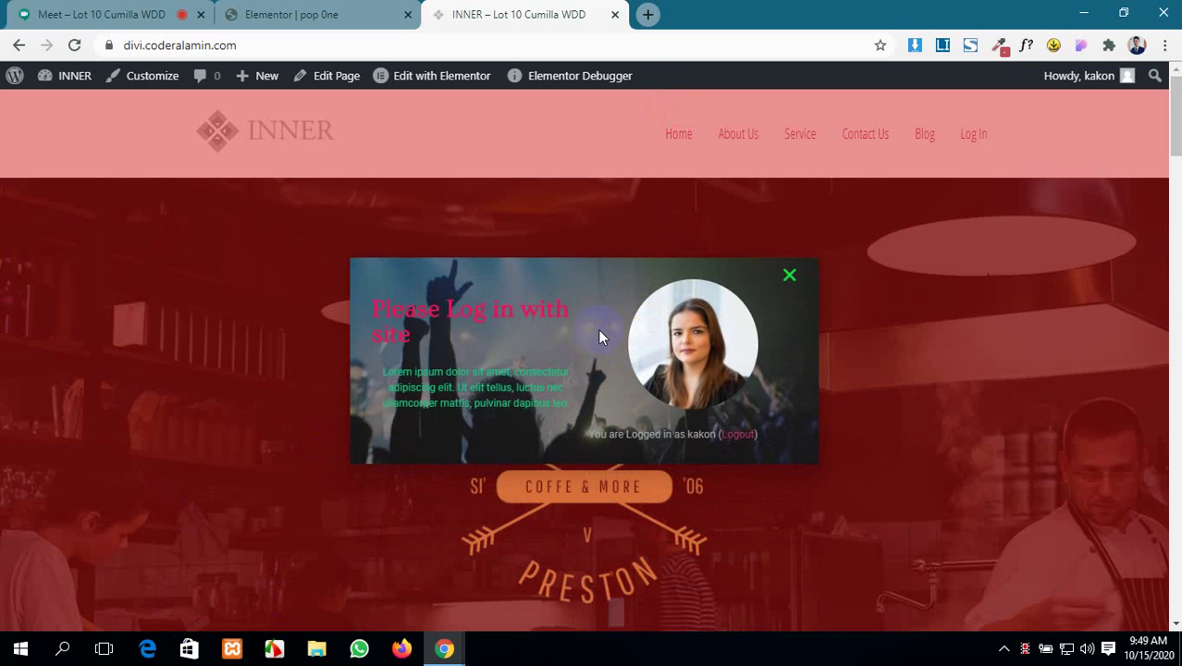
pyautogui.scroll(-4, 598, 328)
pyautogui.scroll(3, 598, 328)
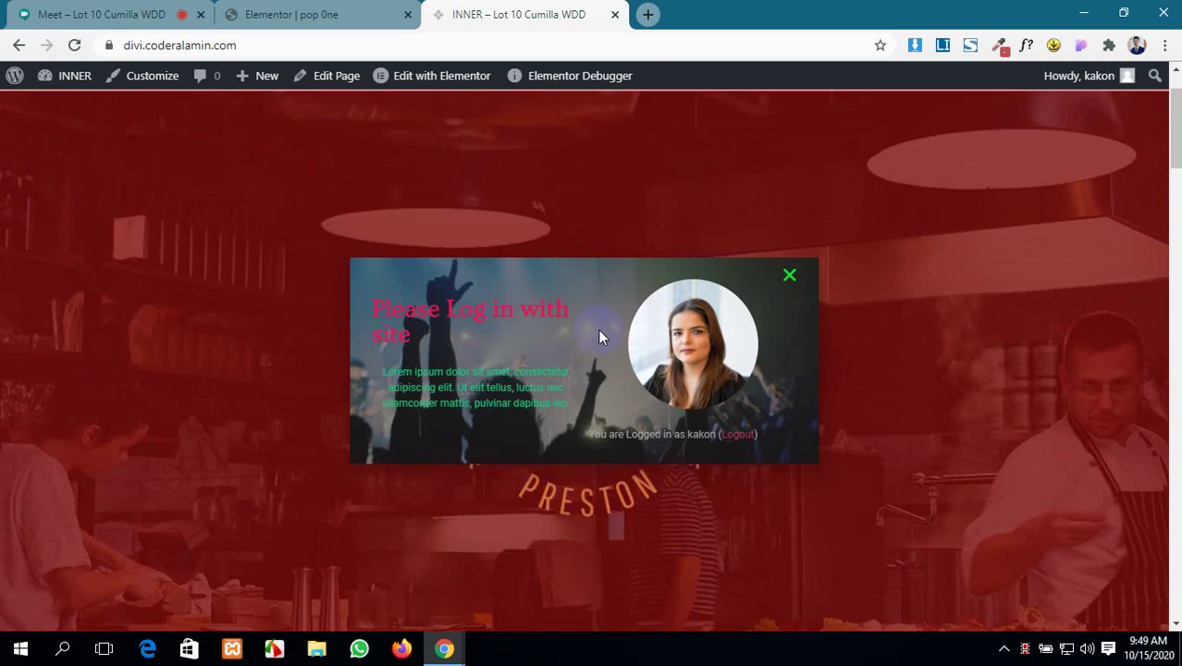
pyautogui.scroll(-5, 597, 329)
pyautogui.scroll(7, 748, 319)
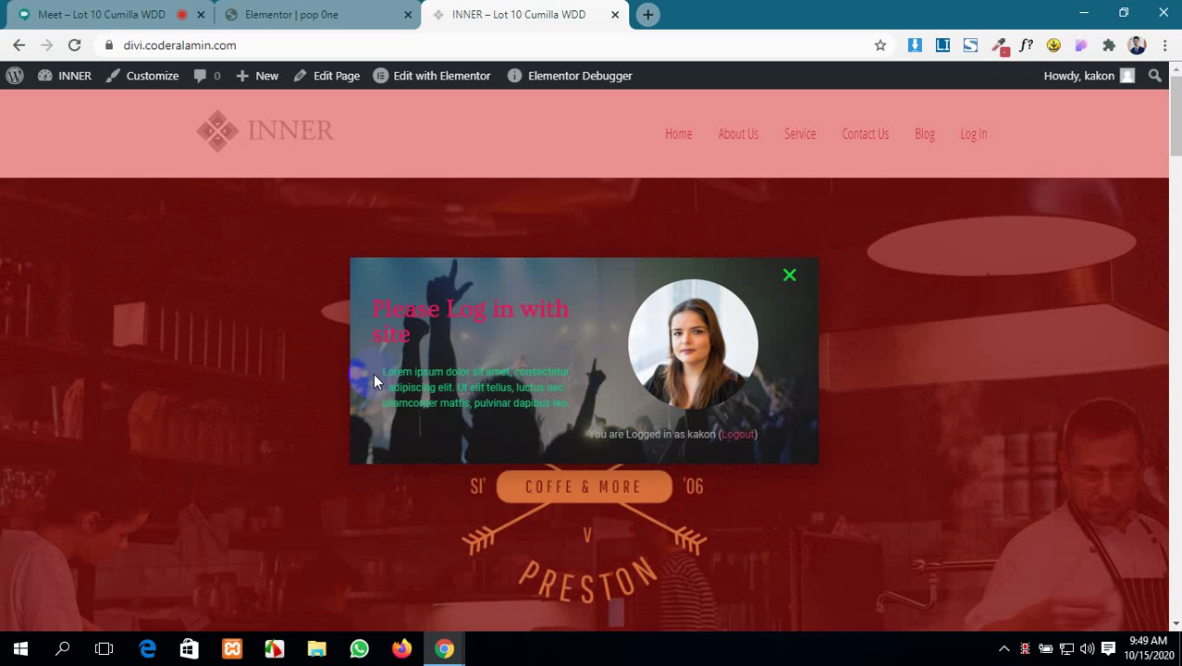
pyautogui.click(787, 281)
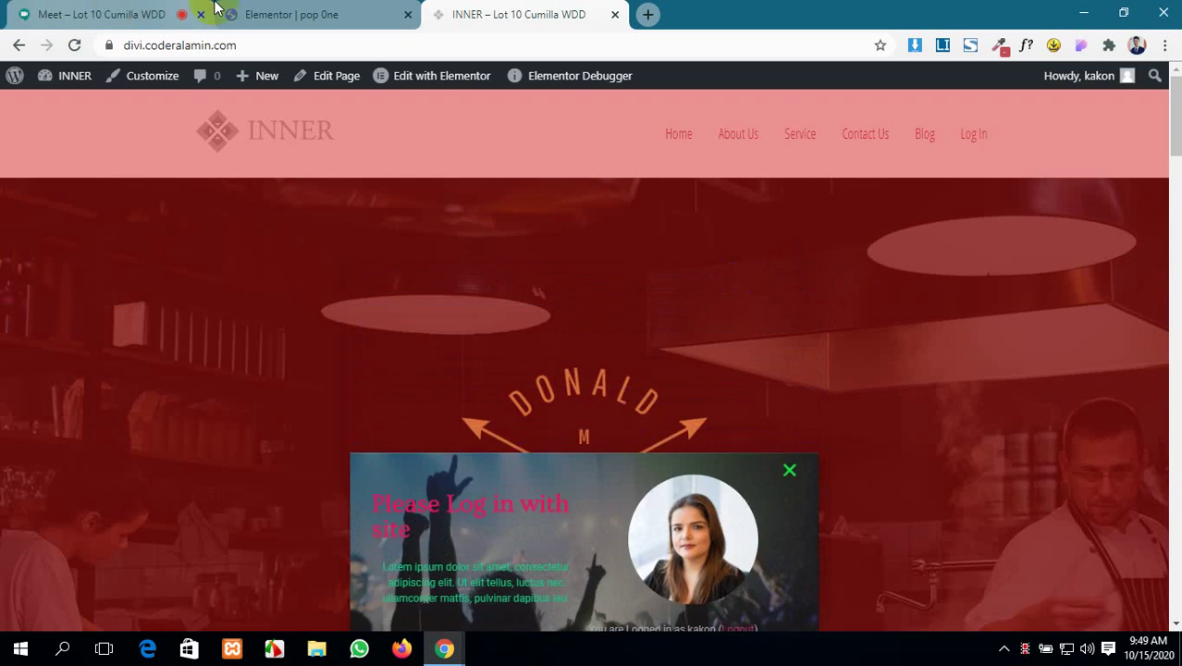
# - Review the popup's display conditions and its triggers in the publish settings
pyautogui.click(313, 11)
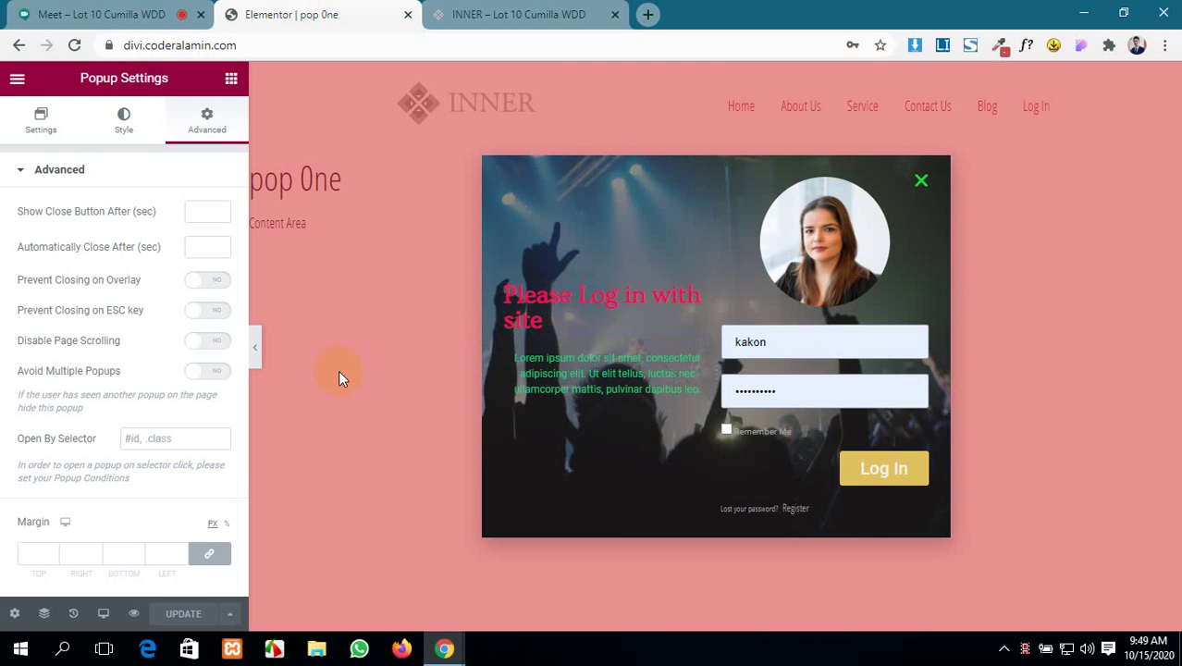
pyautogui.scroll(-2, 150, 495)
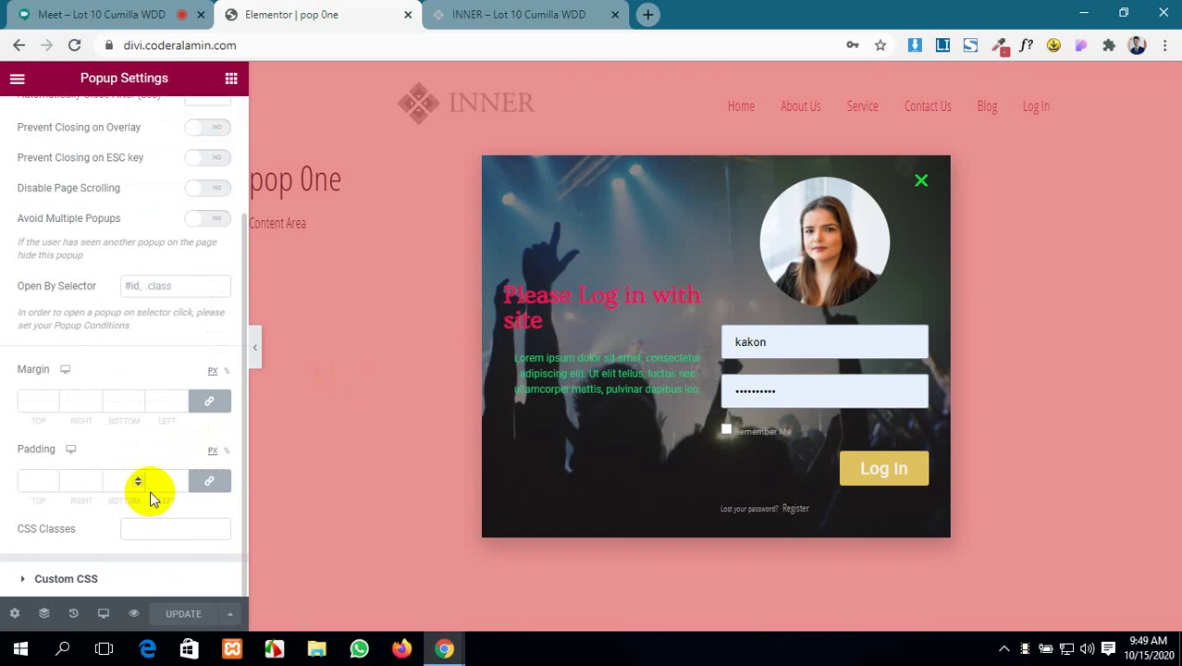
pyautogui.click(230, 615)
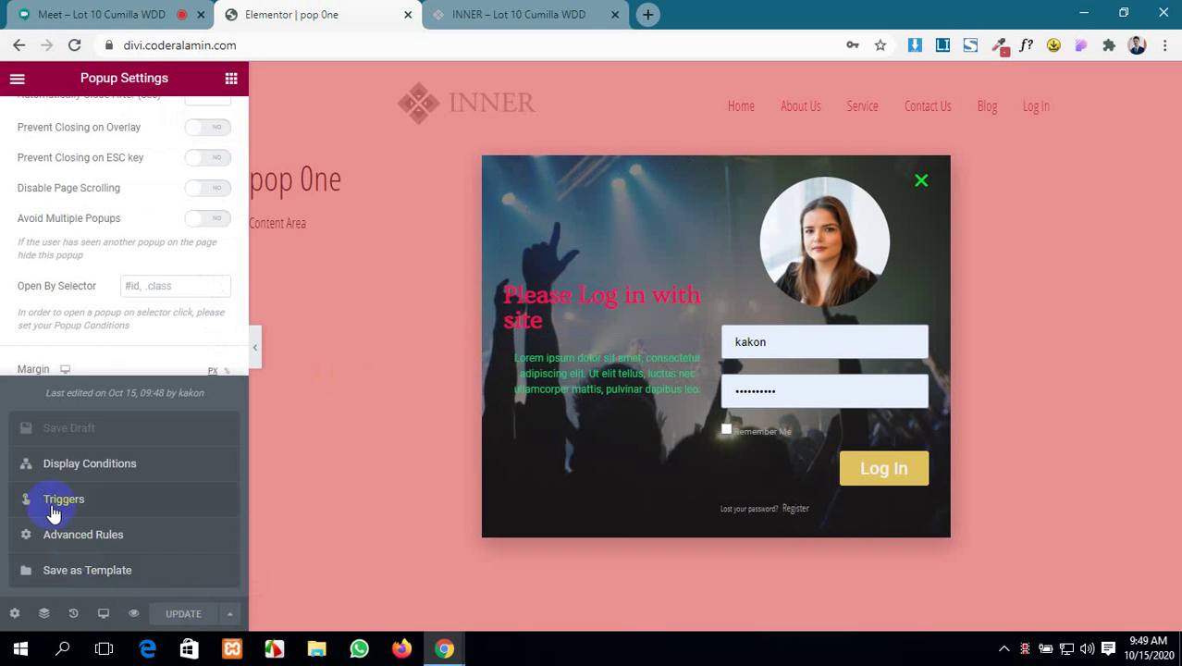
pyautogui.click(73, 467)
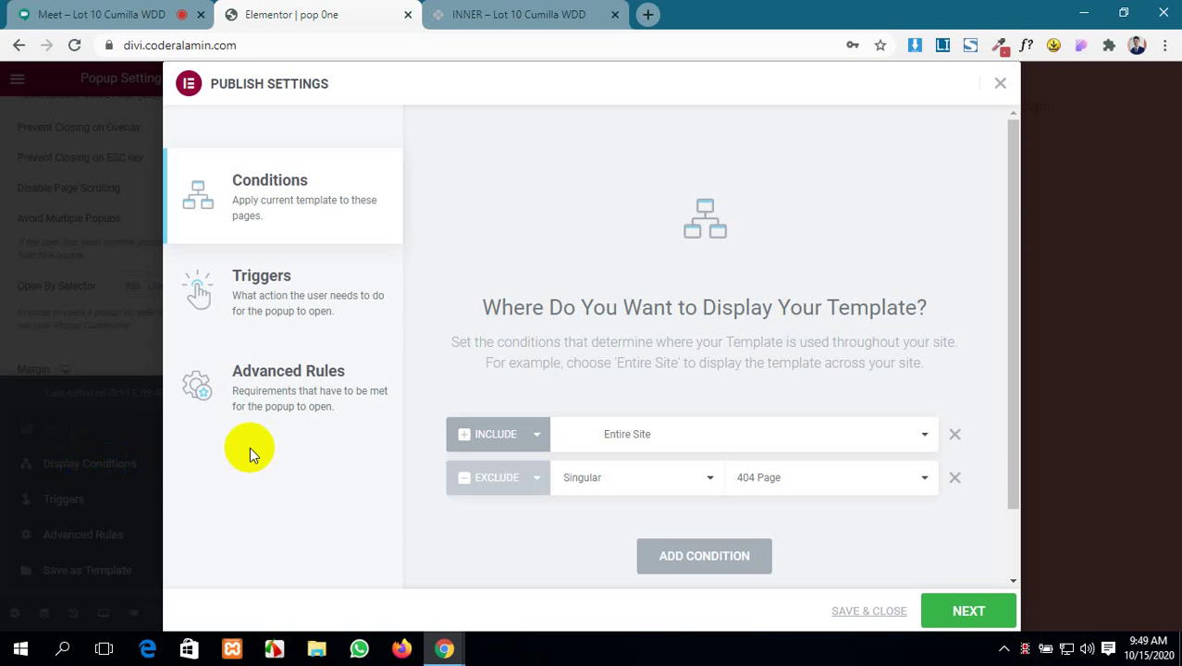
pyautogui.scroll(-1, 773, 338)
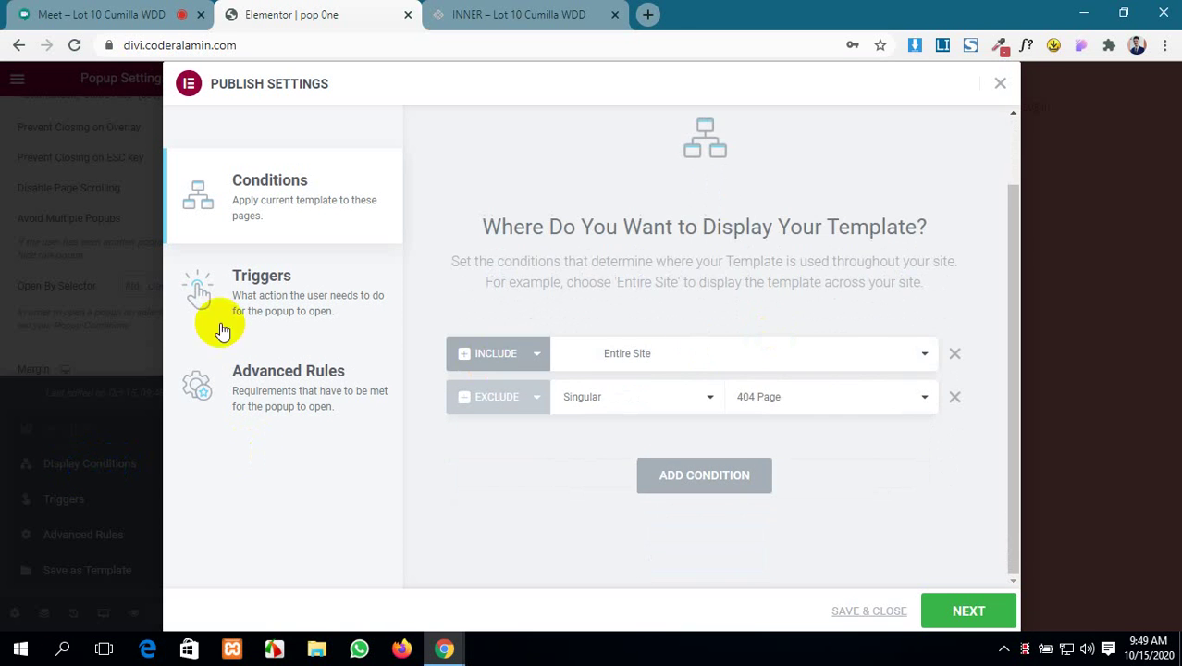
pyautogui.click(322, 298)
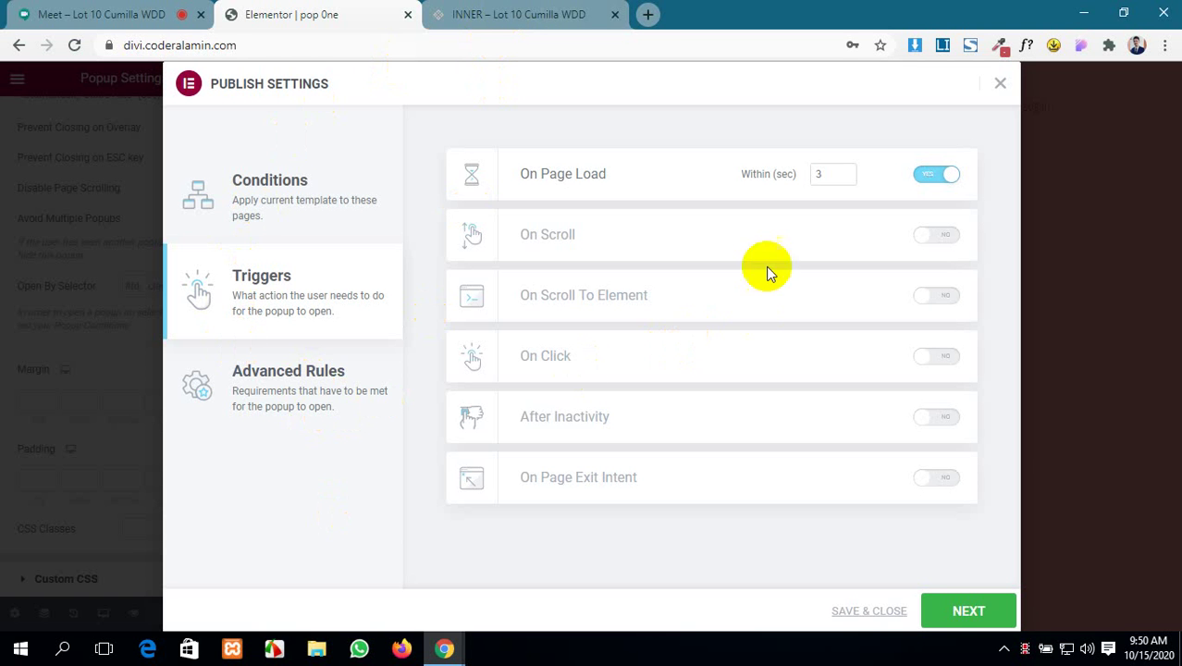
# - Reload the Home page to check the page-load trigger, then return to the popup's trigger settings
pyautogui.click(552, 12)
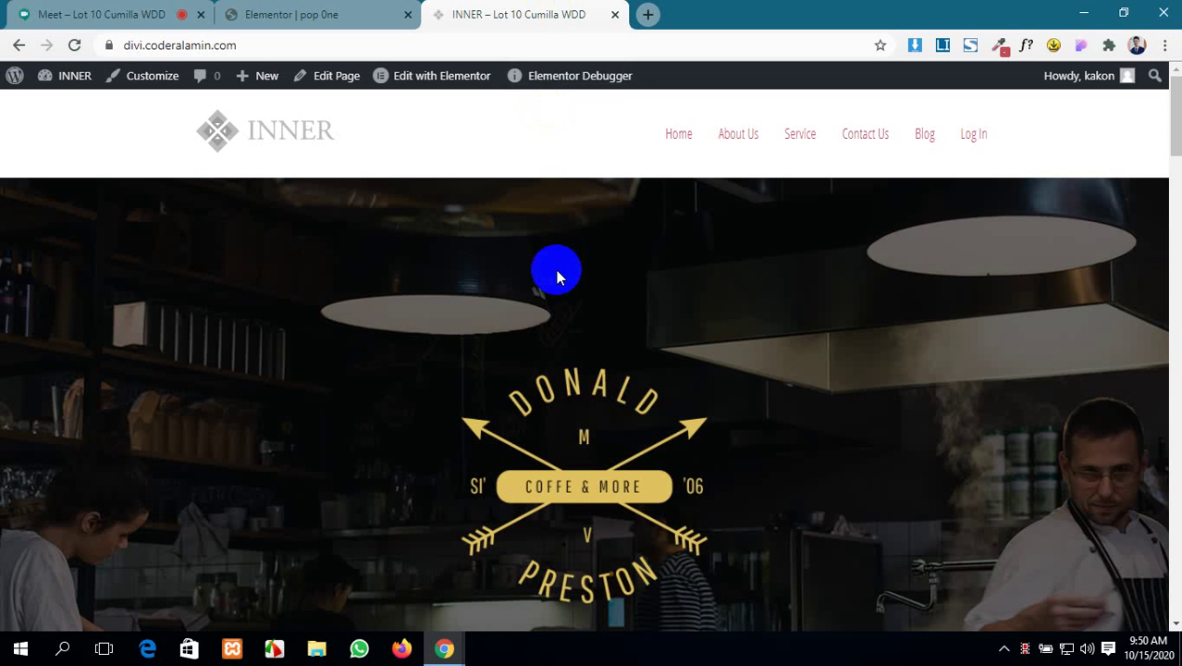
pyautogui.click(74, 45)
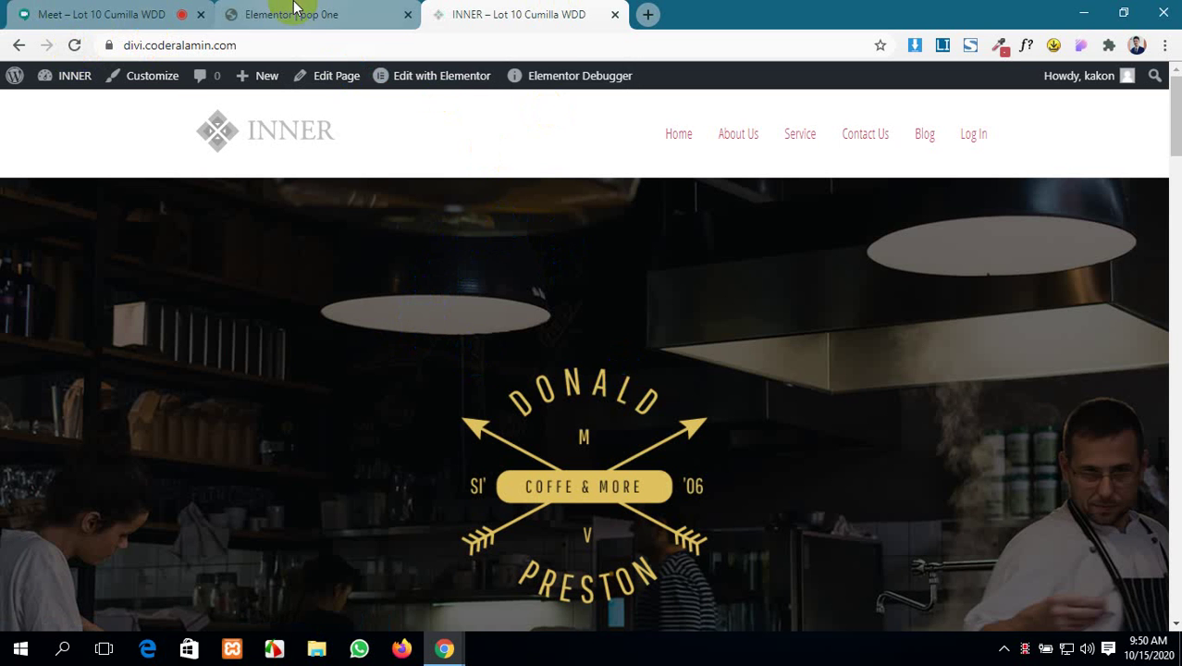
pyautogui.click(291, 14)
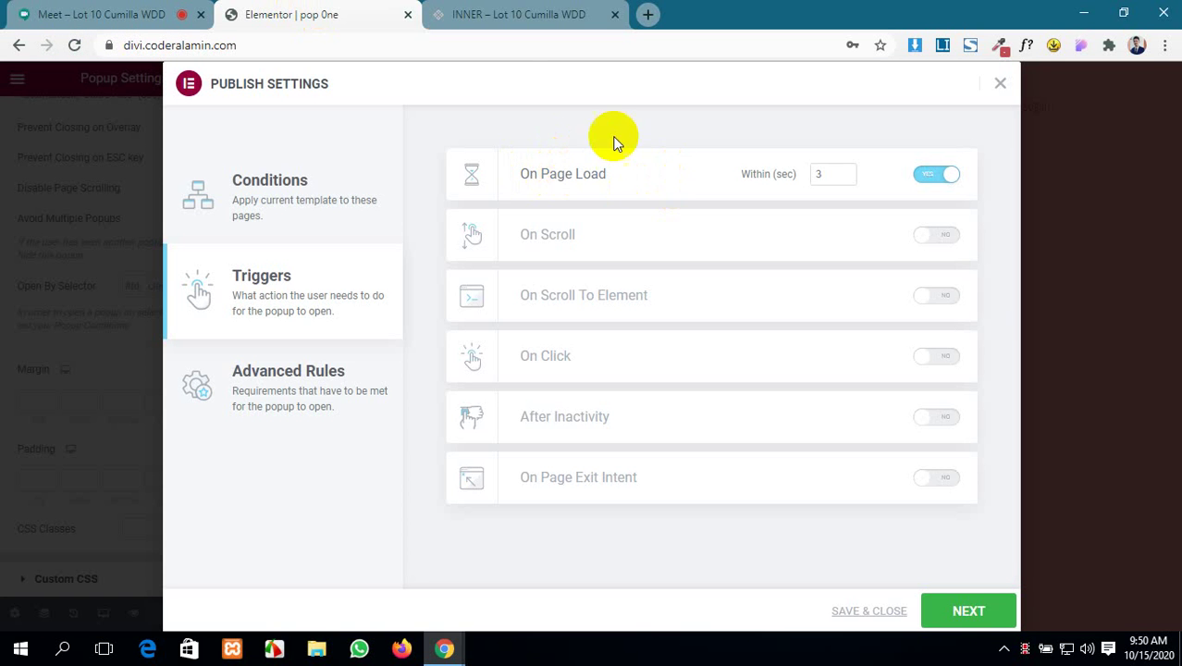
# - Turn off the popup's On Page Load trigger and enable the On Scroll trigger instead
pyautogui.click(535, 12)
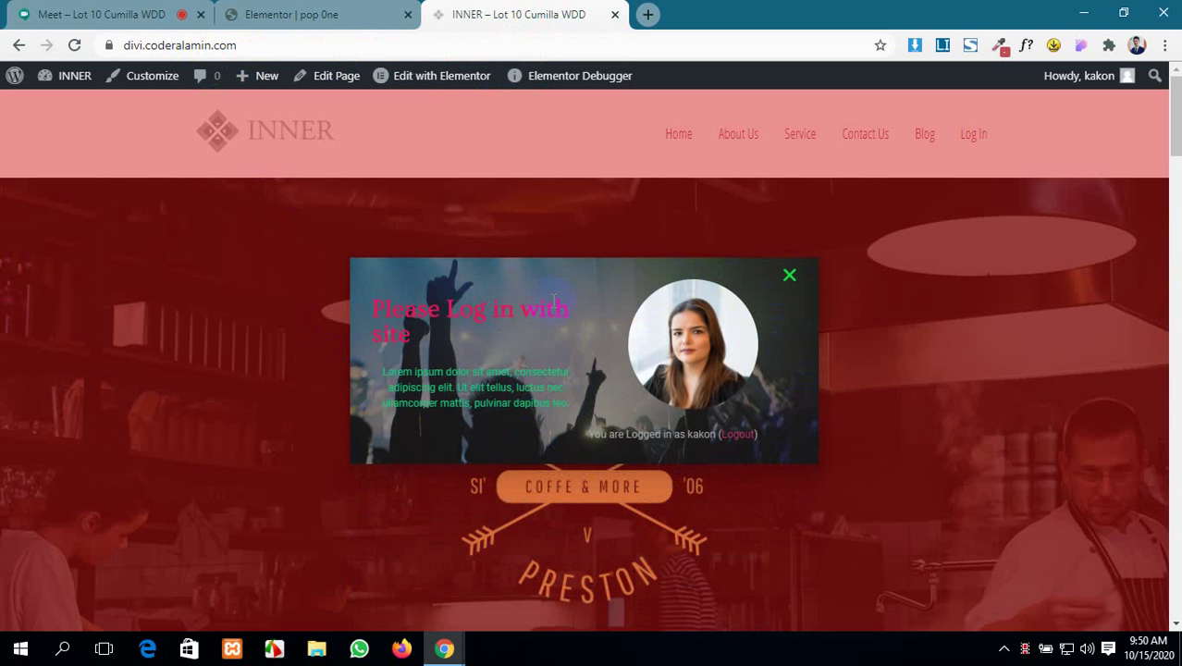
pyautogui.click(383, 11)
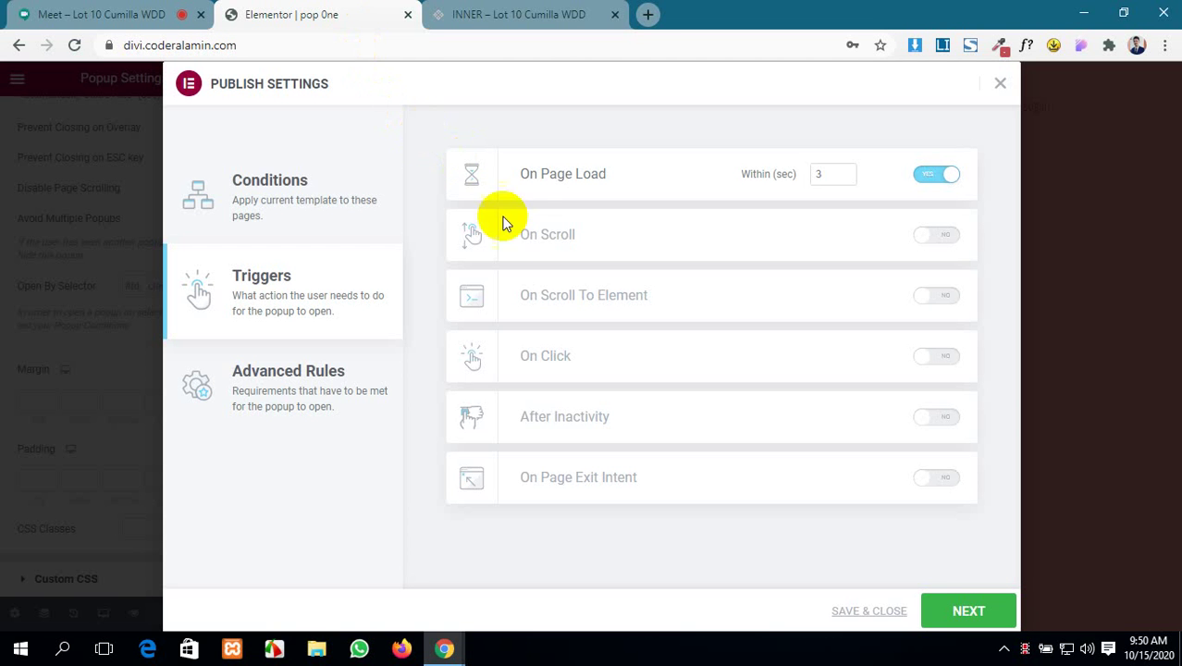
pyautogui.click(939, 174)
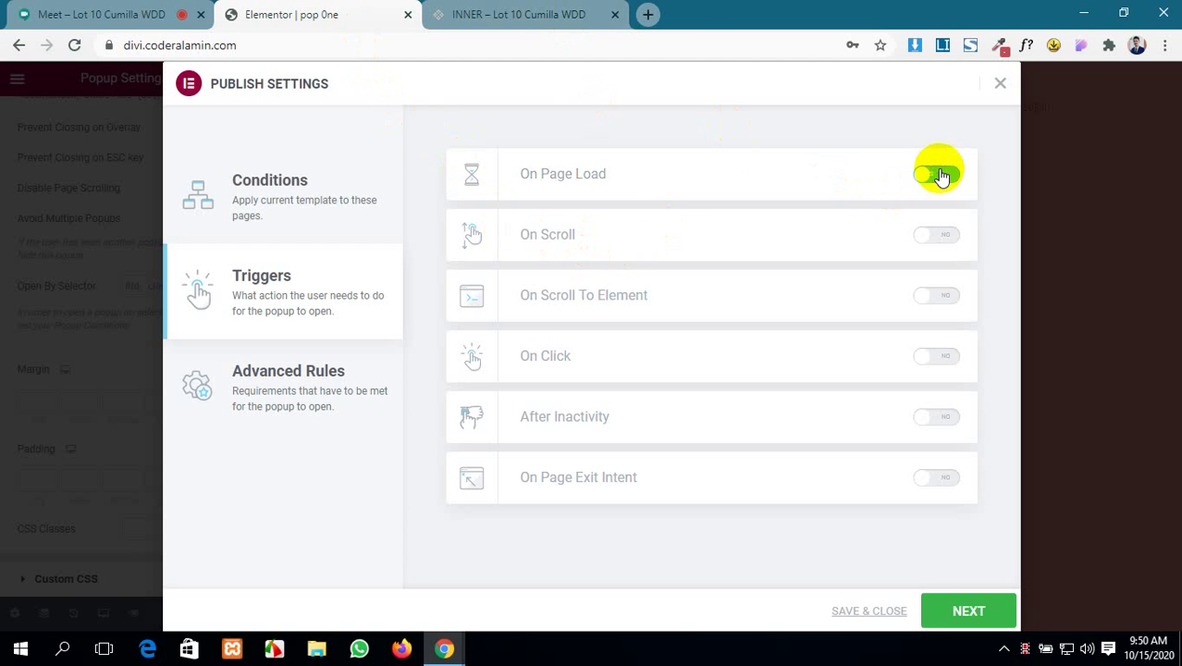
pyautogui.click(932, 235)
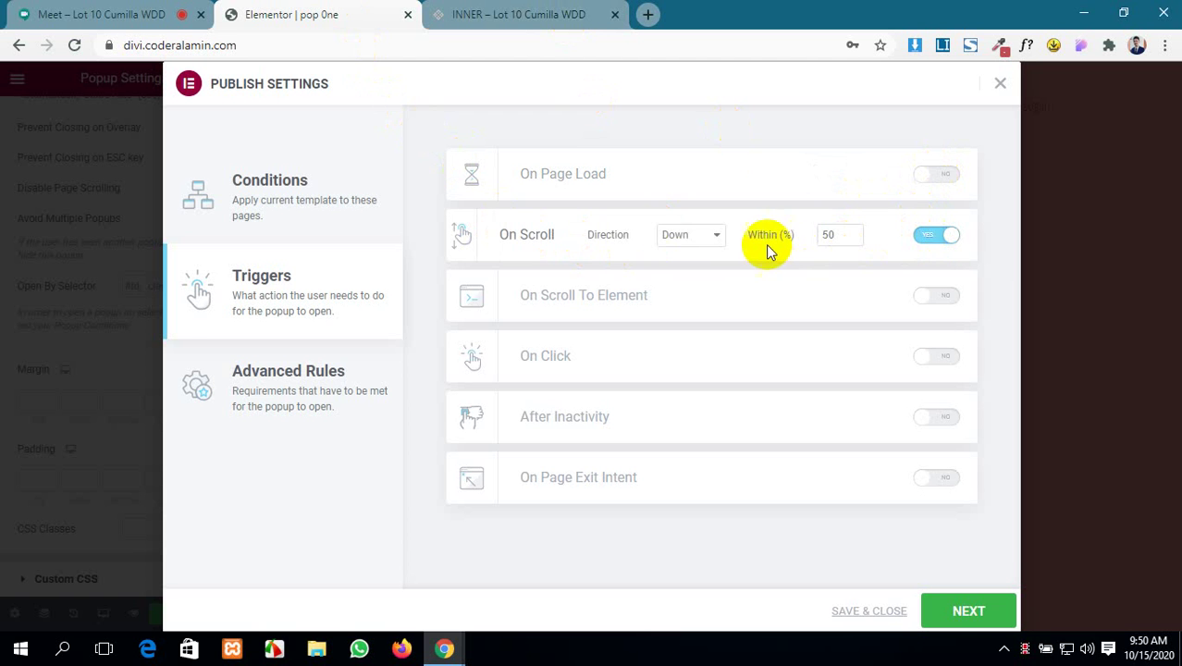
# - Set the On Scroll trigger to direction Down within 20%, and save the publish settings
pyautogui.click(707, 238)
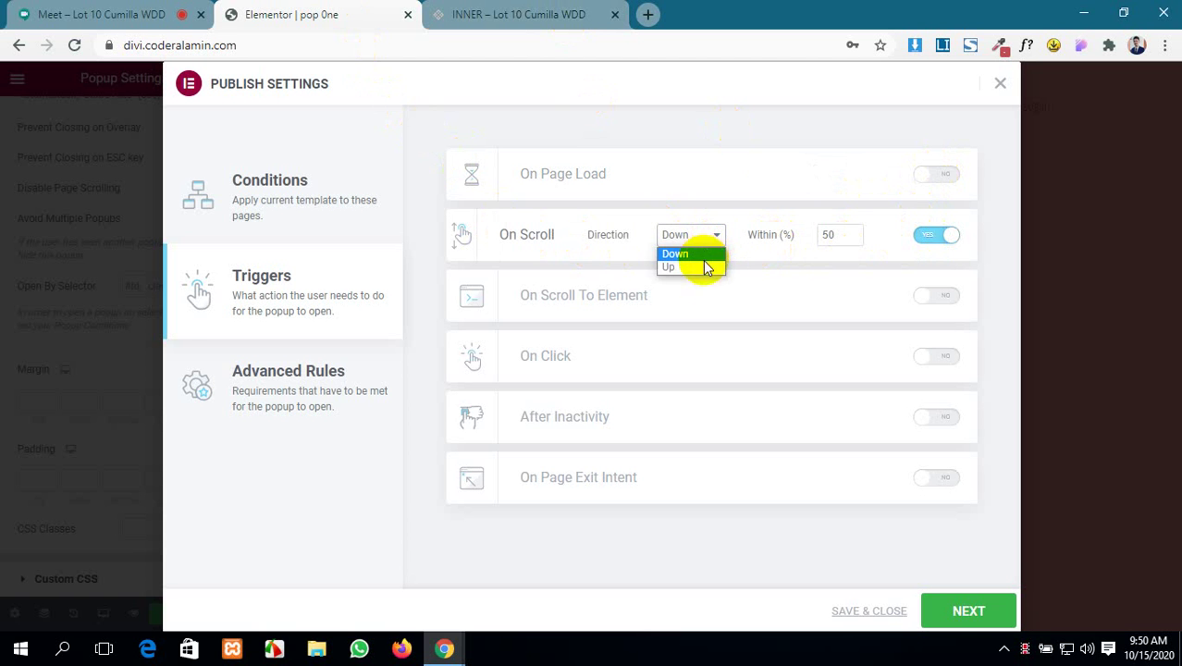
pyautogui.click(706, 254)
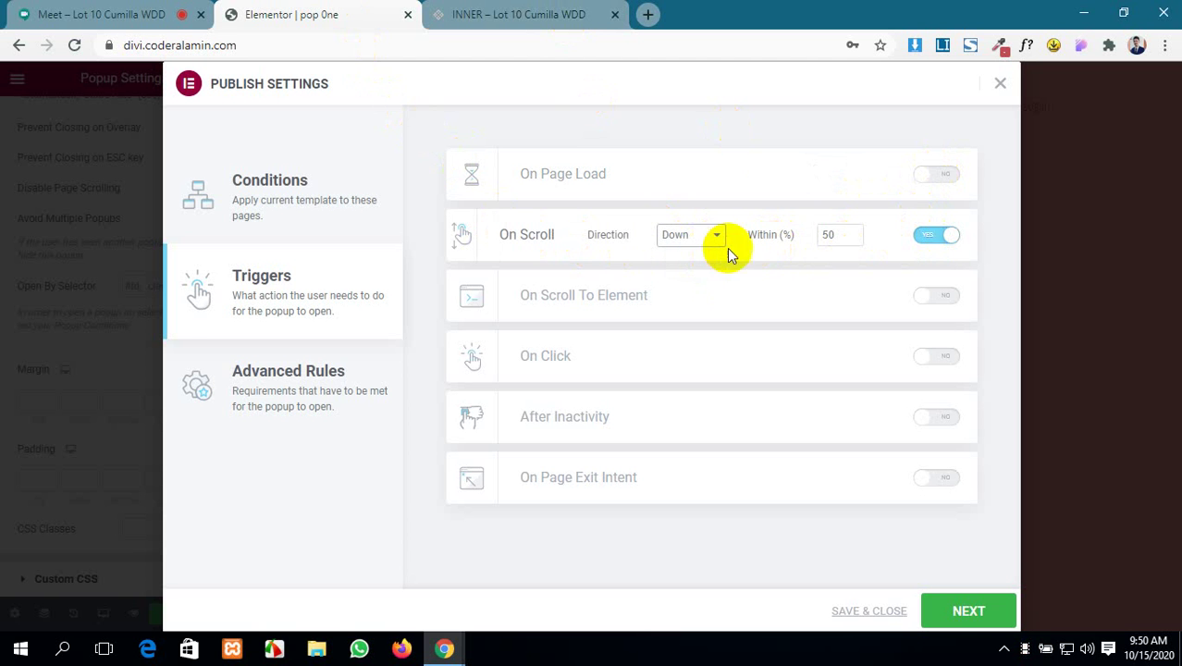
pyautogui.click(852, 239)
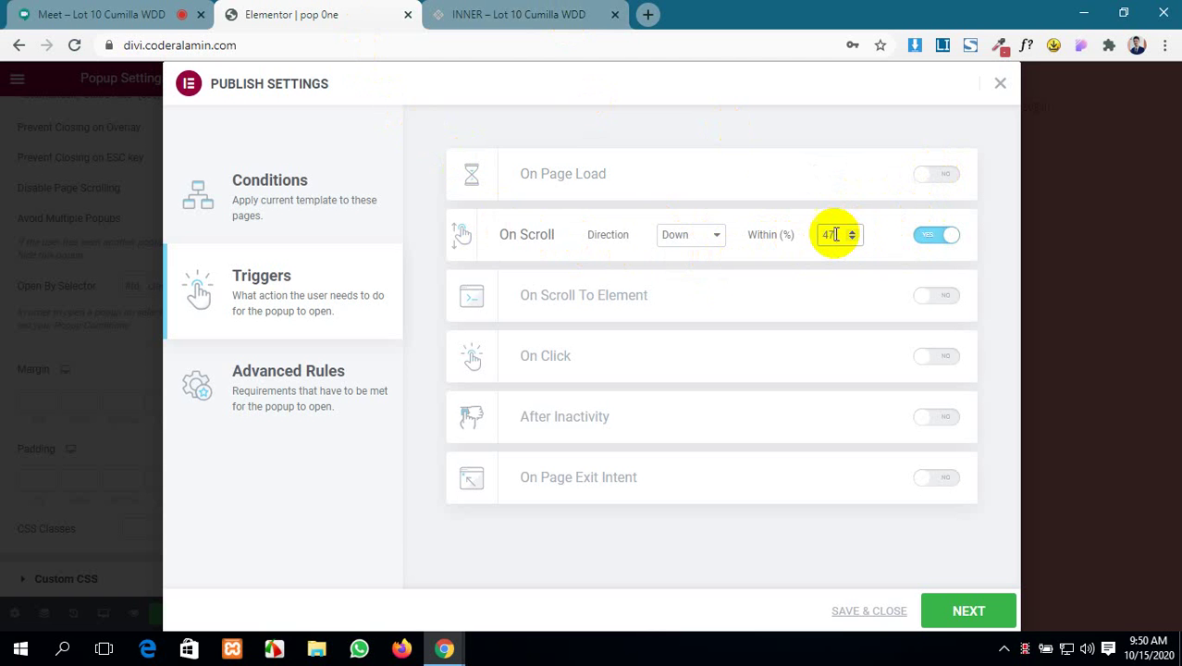
pyautogui.moveTo(832, 234); pyautogui.dragTo(818, 239)
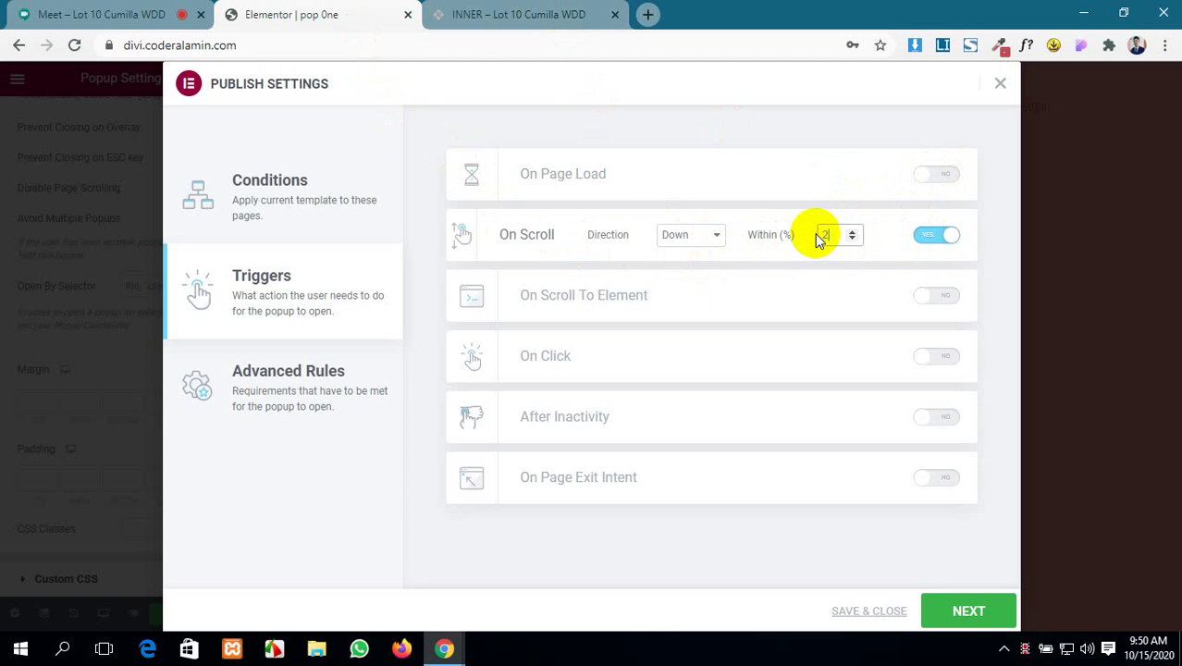
pyautogui.write('20')
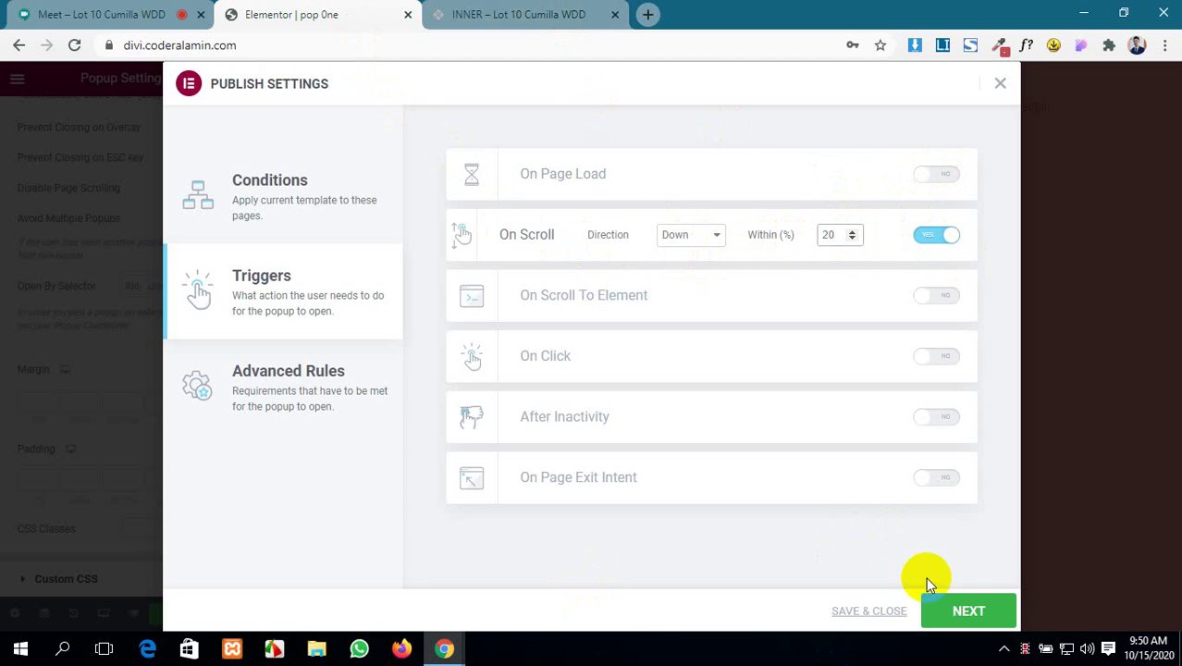
pyautogui.click(964, 611)
pyautogui.click(964, 610)
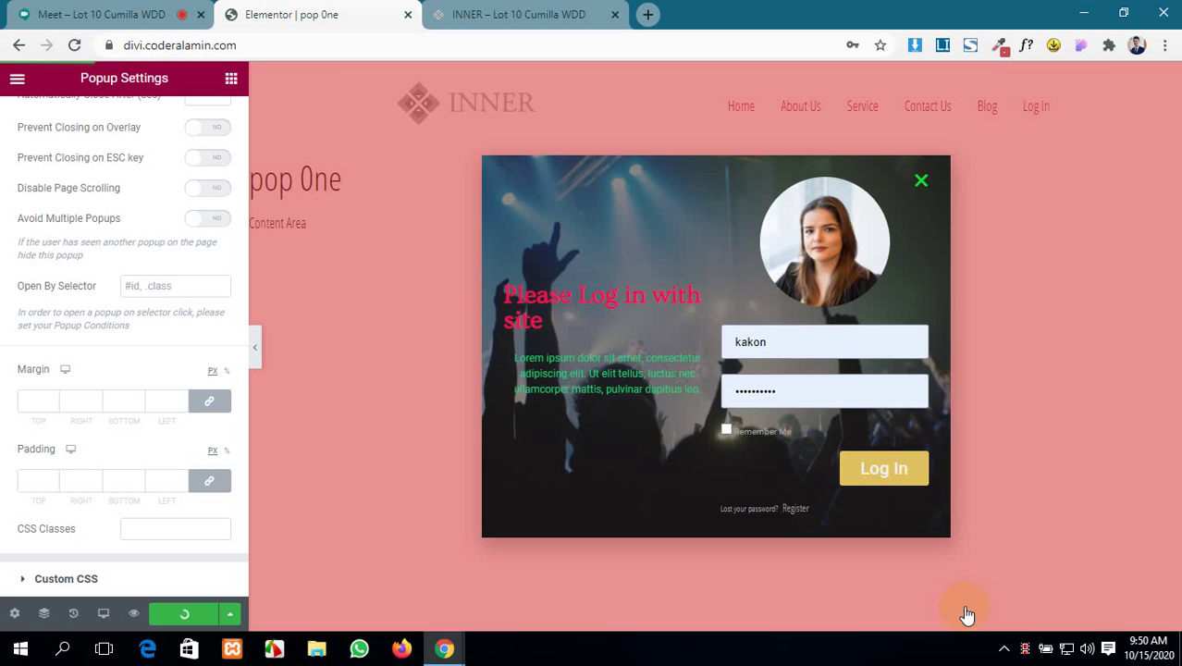
# - Reload the live Home page, scroll down to the Our Sweets section to test the scroll trigger, and close the popup
pyautogui.click(602, 7)
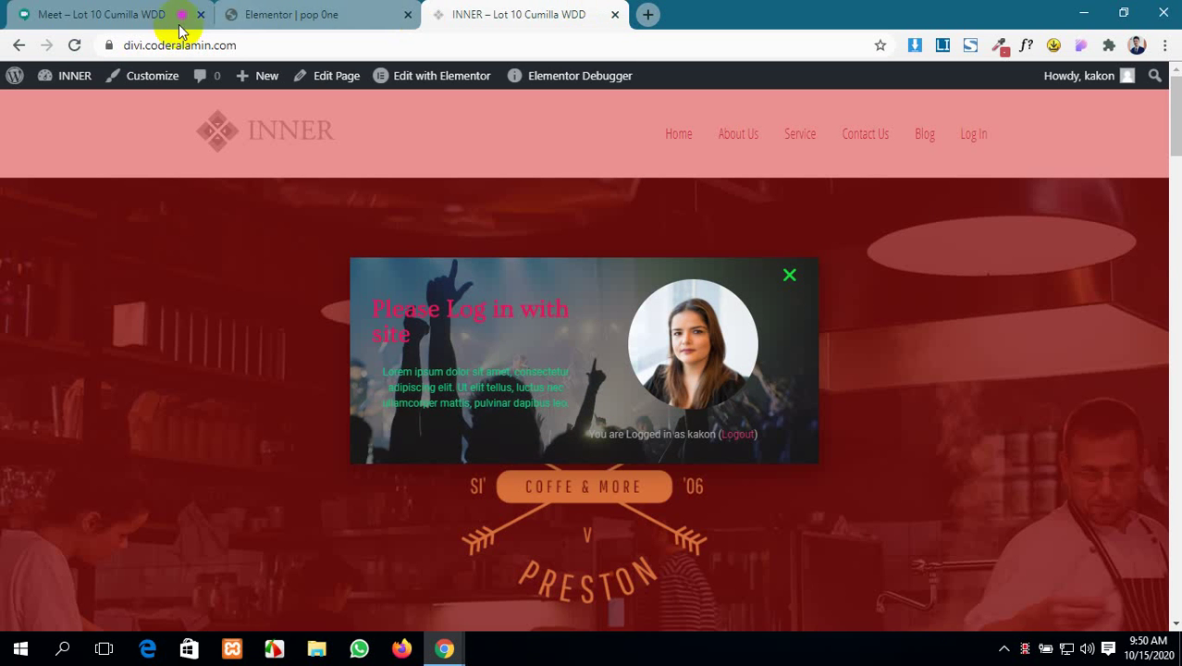
pyautogui.click(76, 45)
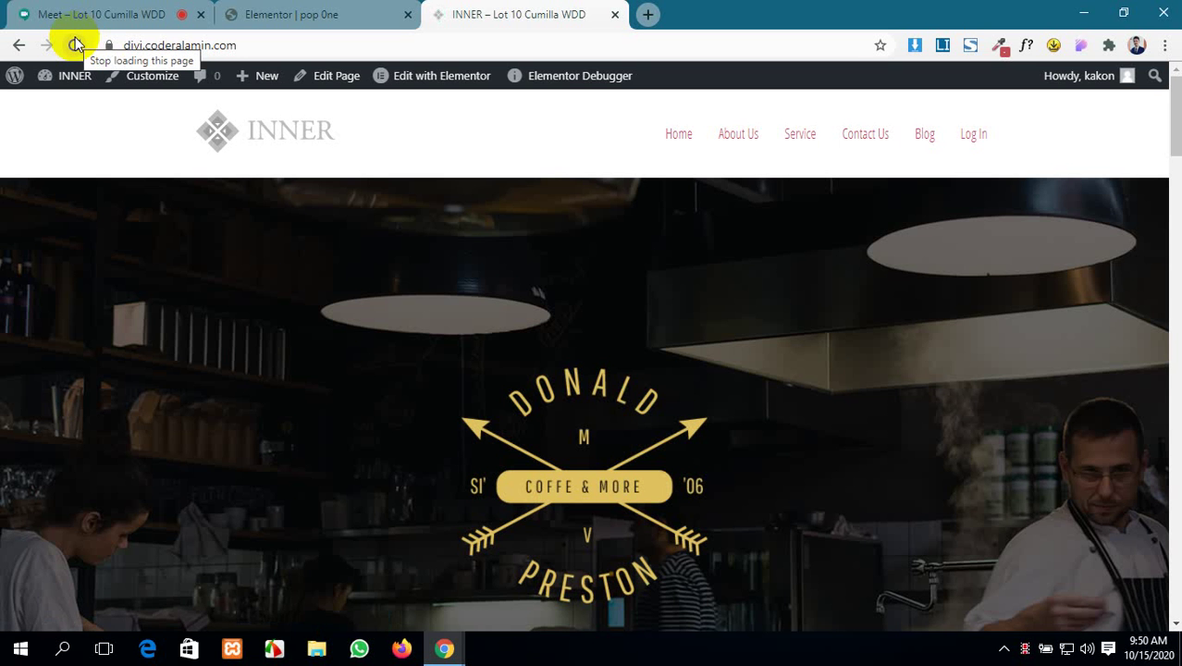
pyautogui.click(319, 13)
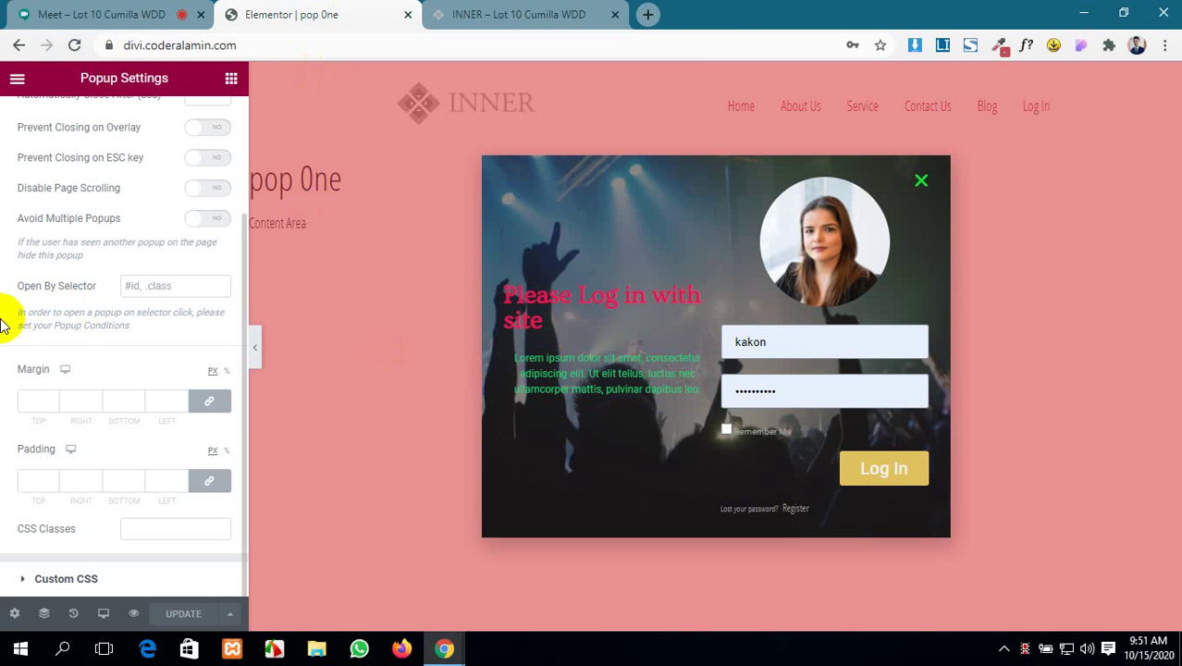
pyautogui.click(472, 11)
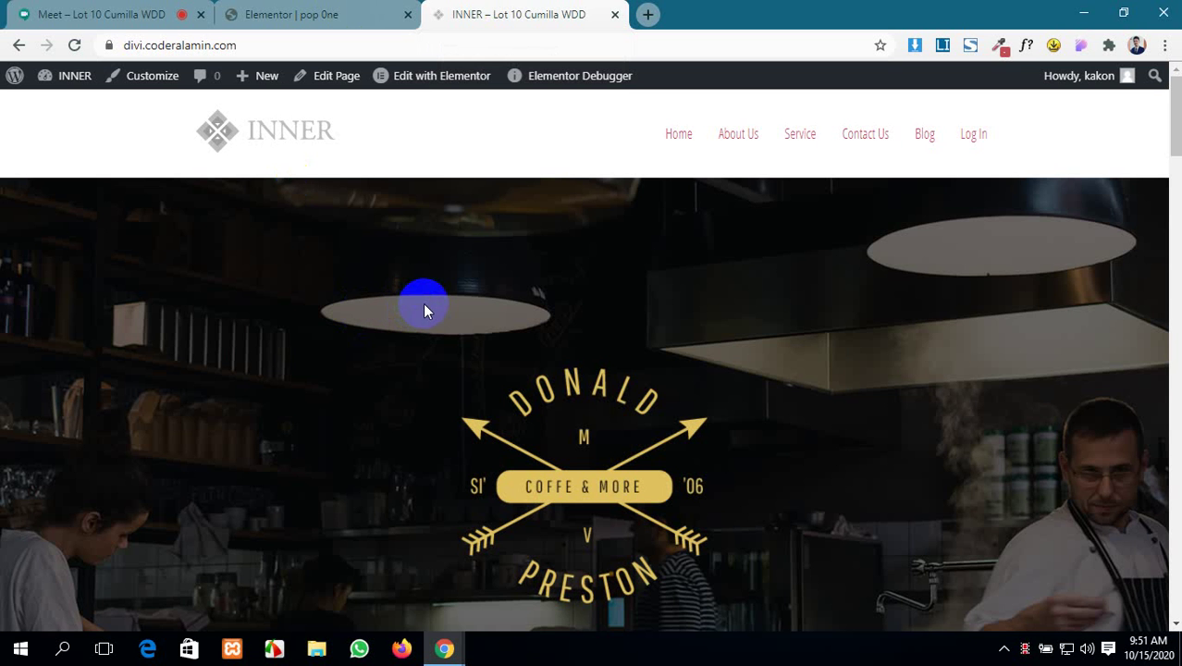
pyautogui.scroll(-3, 423, 303)
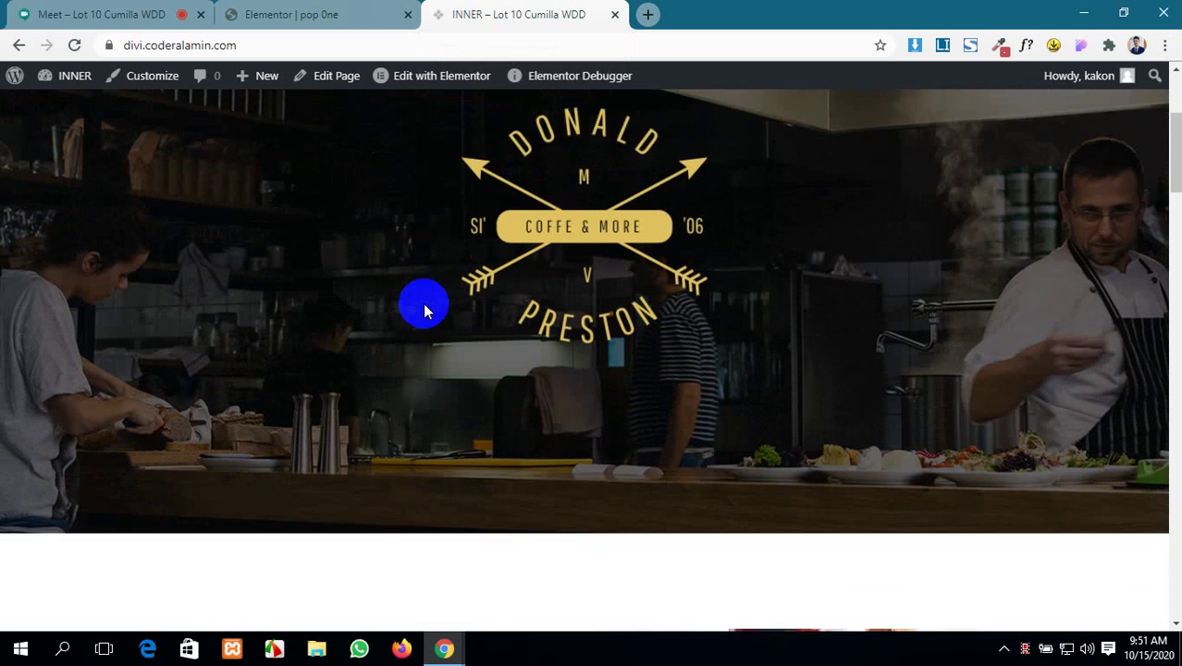
pyautogui.scroll(-4, 422, 302)
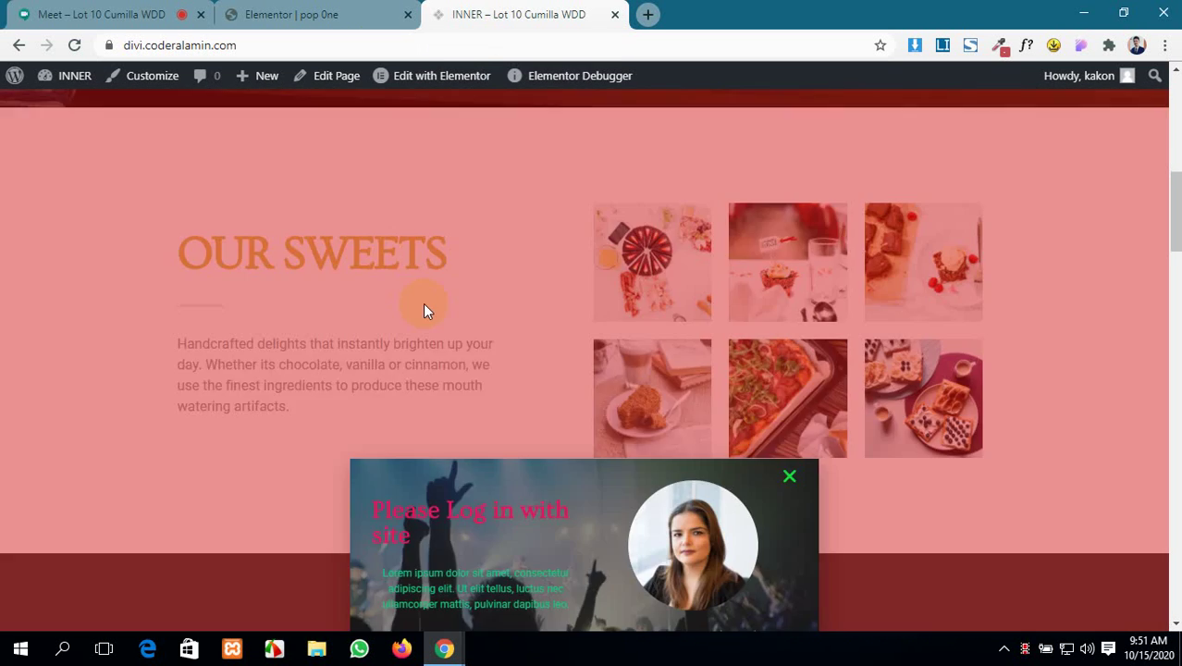
pyautogui.scroll(-1, 423, 302)
pyautogui.click(424, 305)
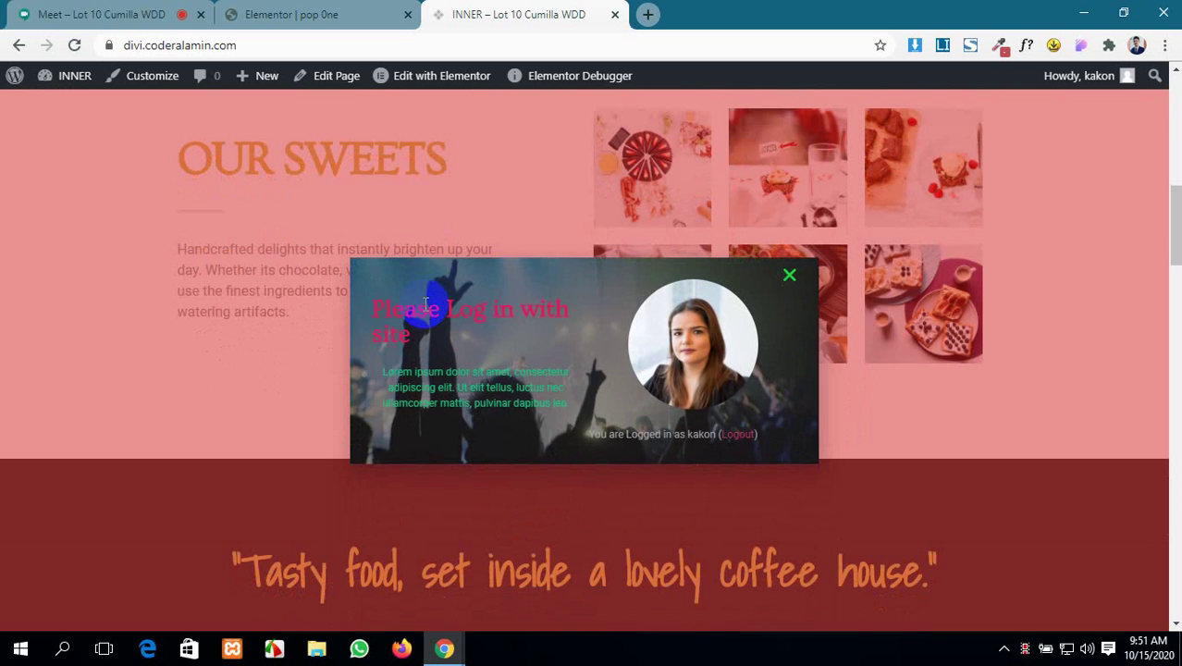
pyautogui.click(644, 439)
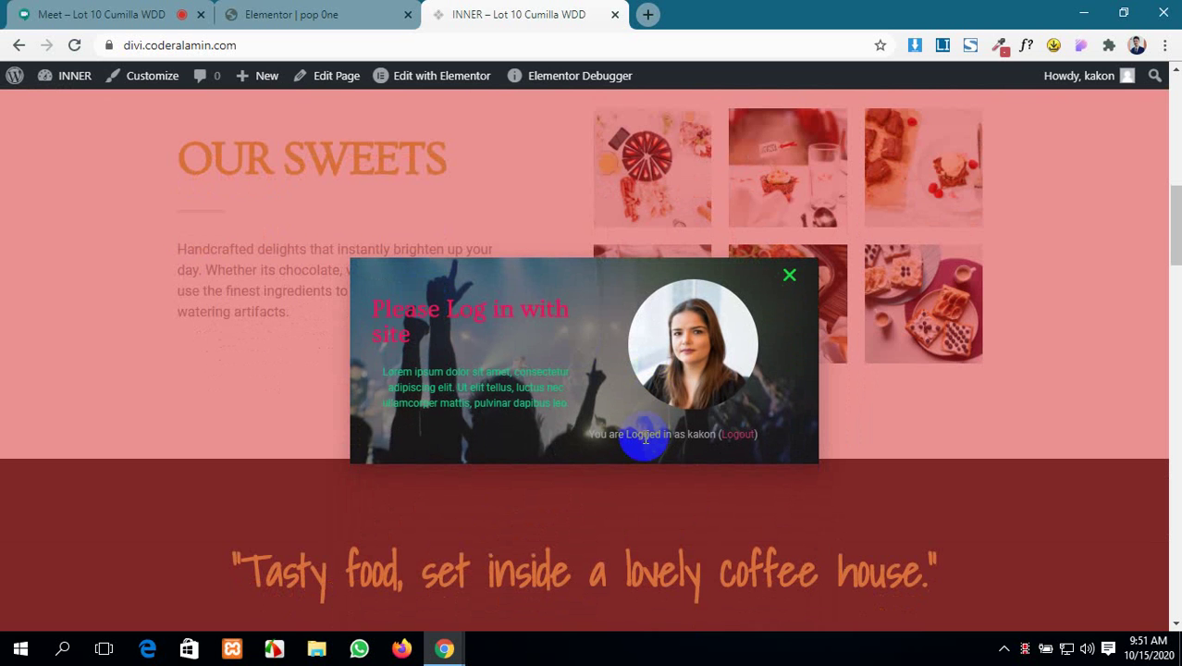
pyautogui.click(791, 278)
# - In the popup's advanced rules, enable Hide for logged in users for All Users and save the publish settings
pyautogui.click(342, 26)
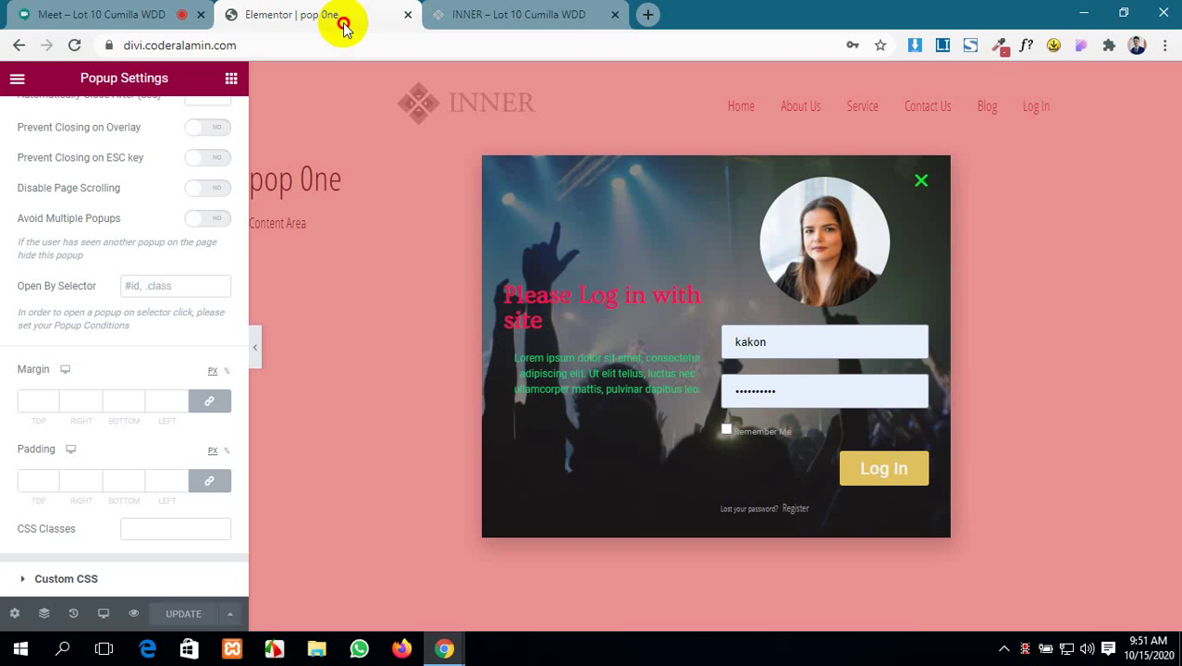
pyautogui.click(228, 614)
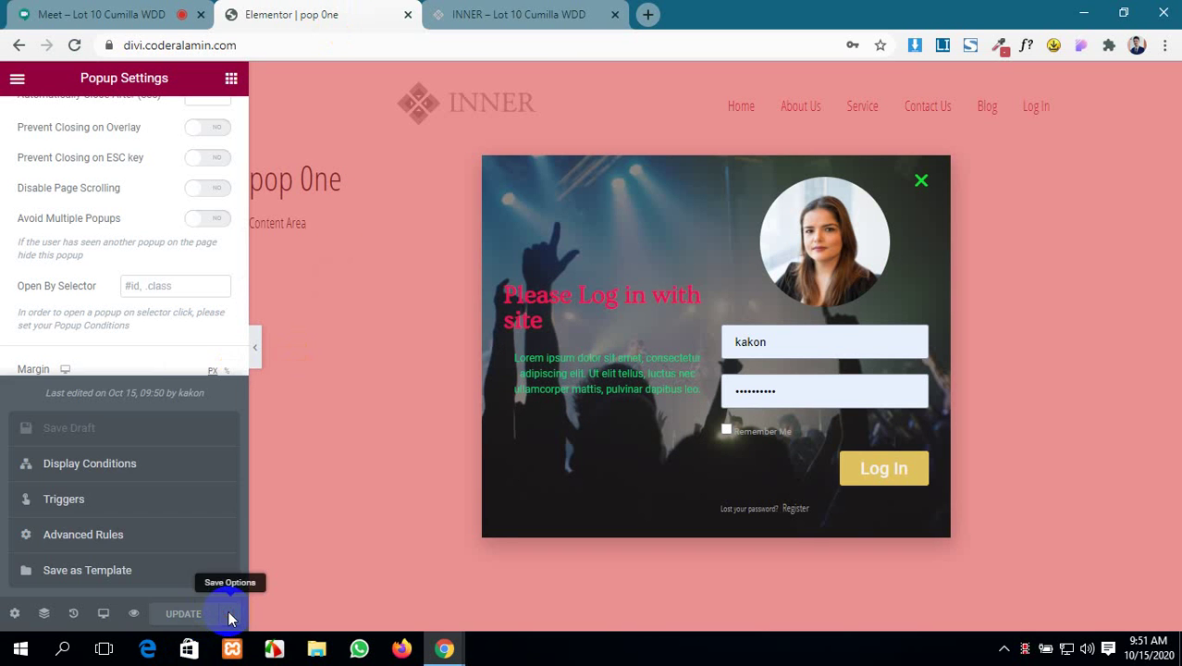
pyautogui.click(129, 467)
pyautogui.click(280, 388)
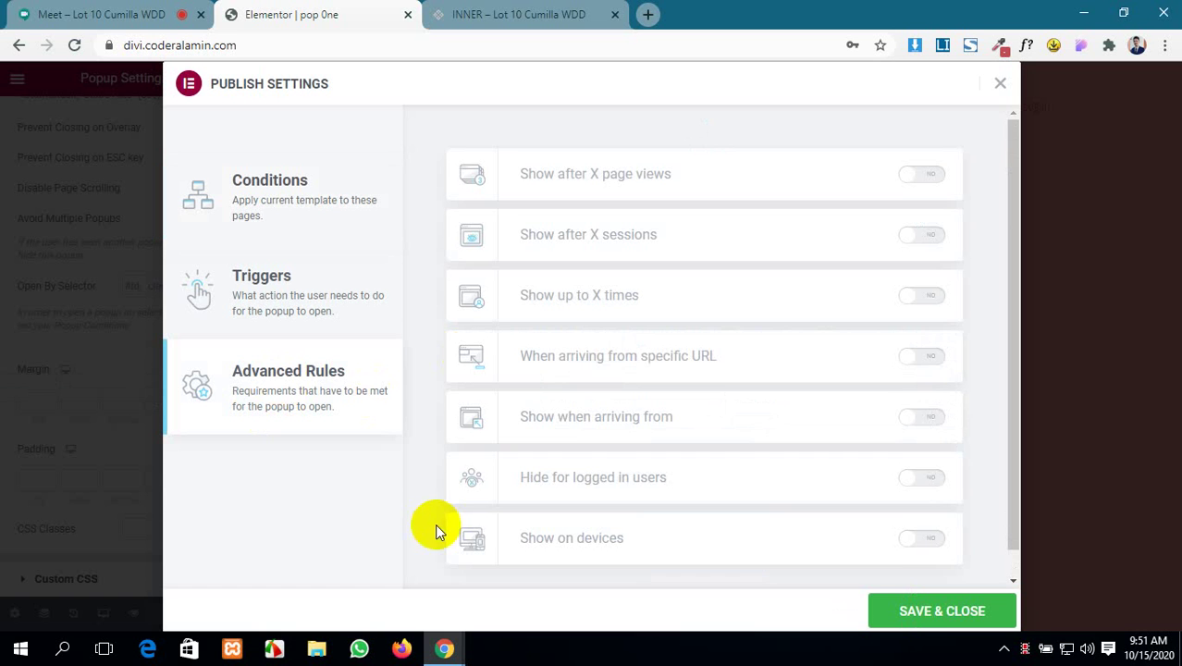
pyautogui.scroll(-1, 499, 500)
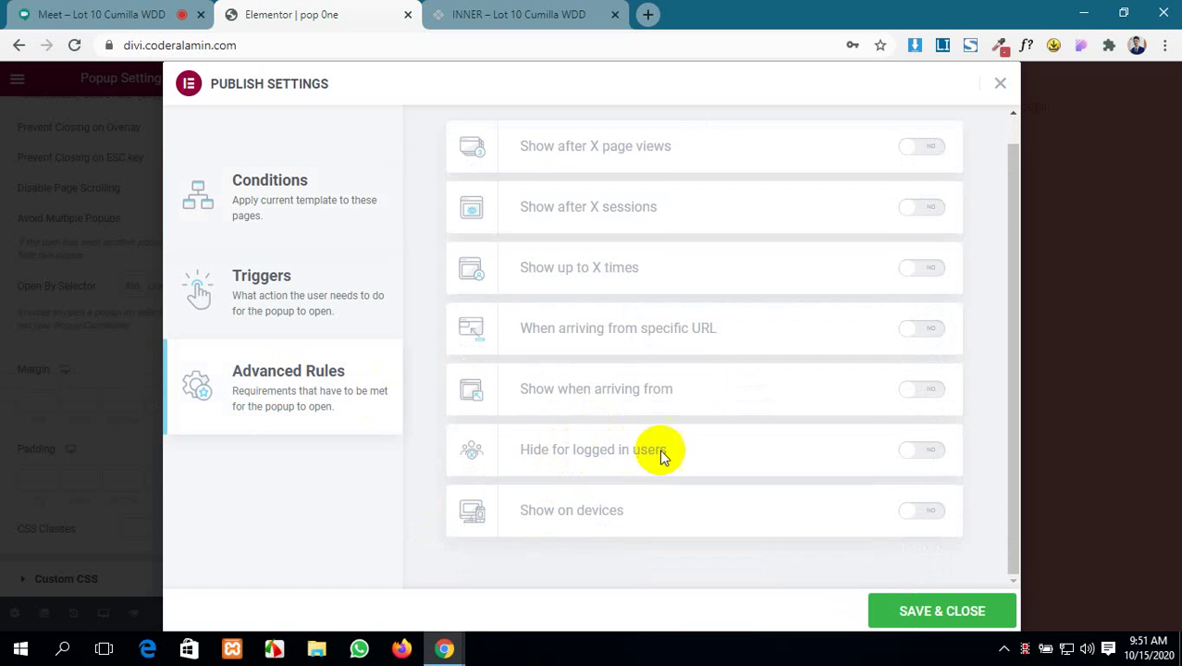
pyautogui.click(930, 452)
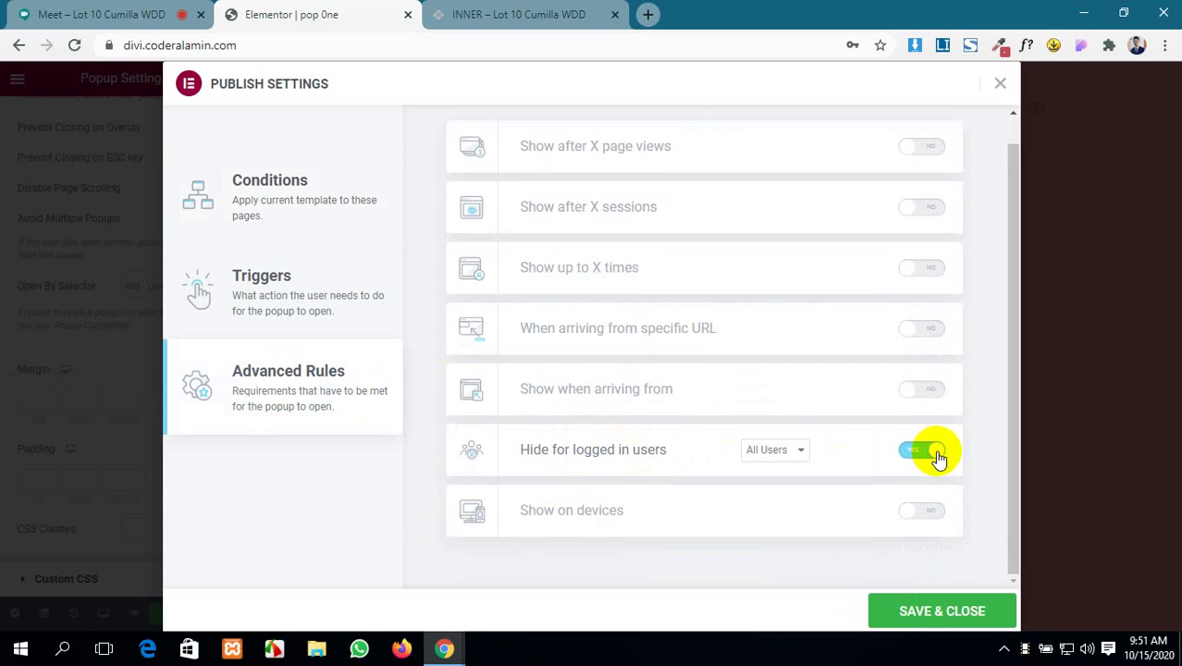
pyautogui.click(793, 451)
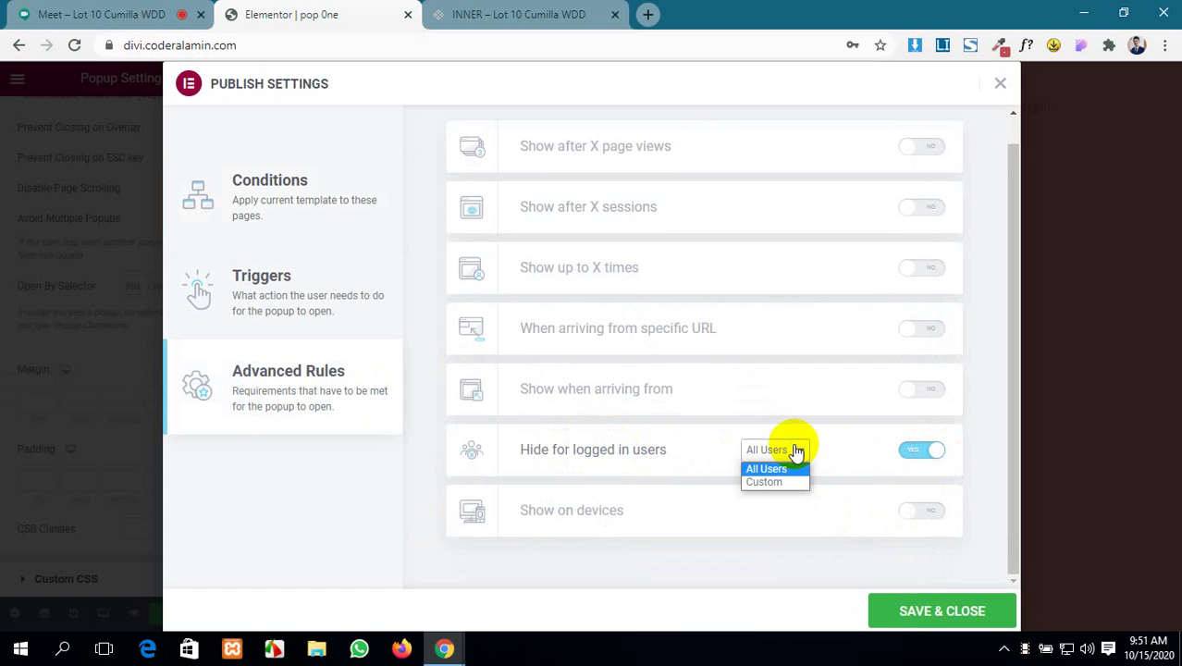
pyautogui.click(918, 453)
pyautogui.click(913, 459)
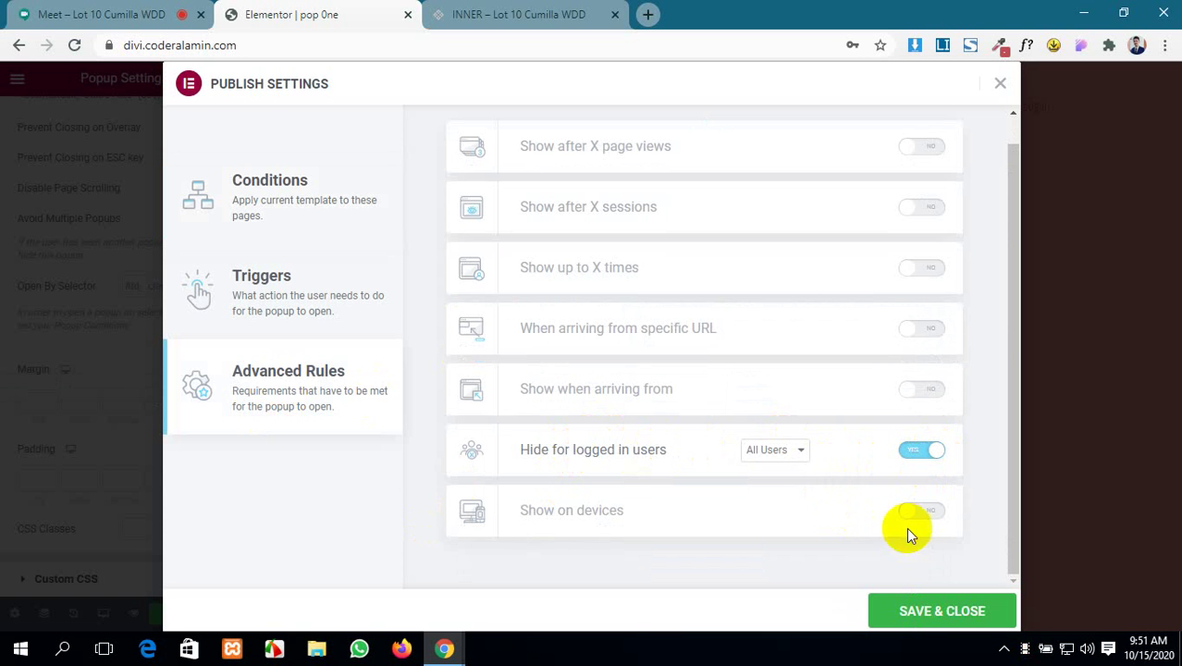
pyautogui.click(917, 615)
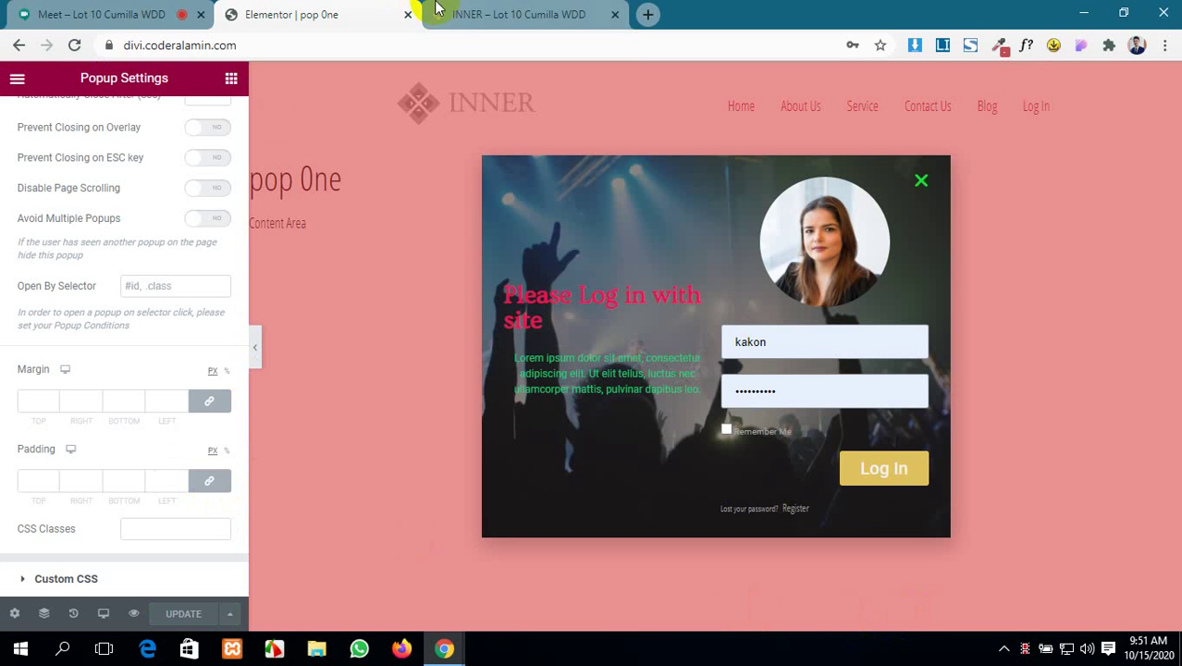
# - Reload the live Home page and scroll through it to test whether the popup is hidden while logged in
pyautogui.click(469, 7)
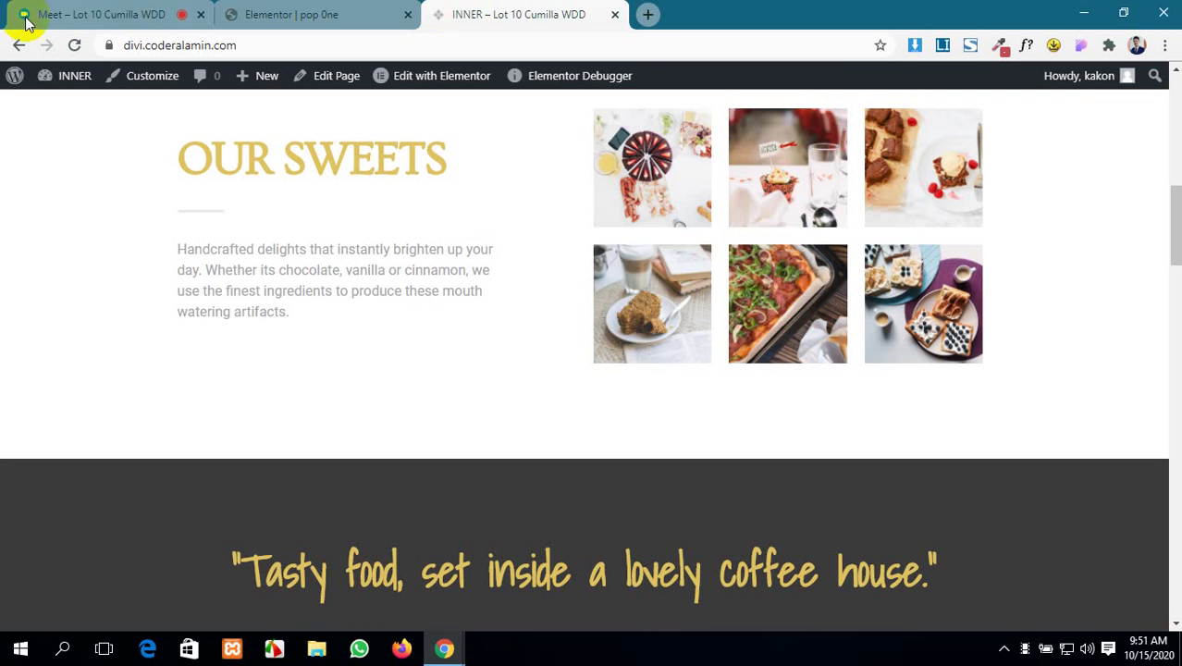
pyautogui.click(76, 50)
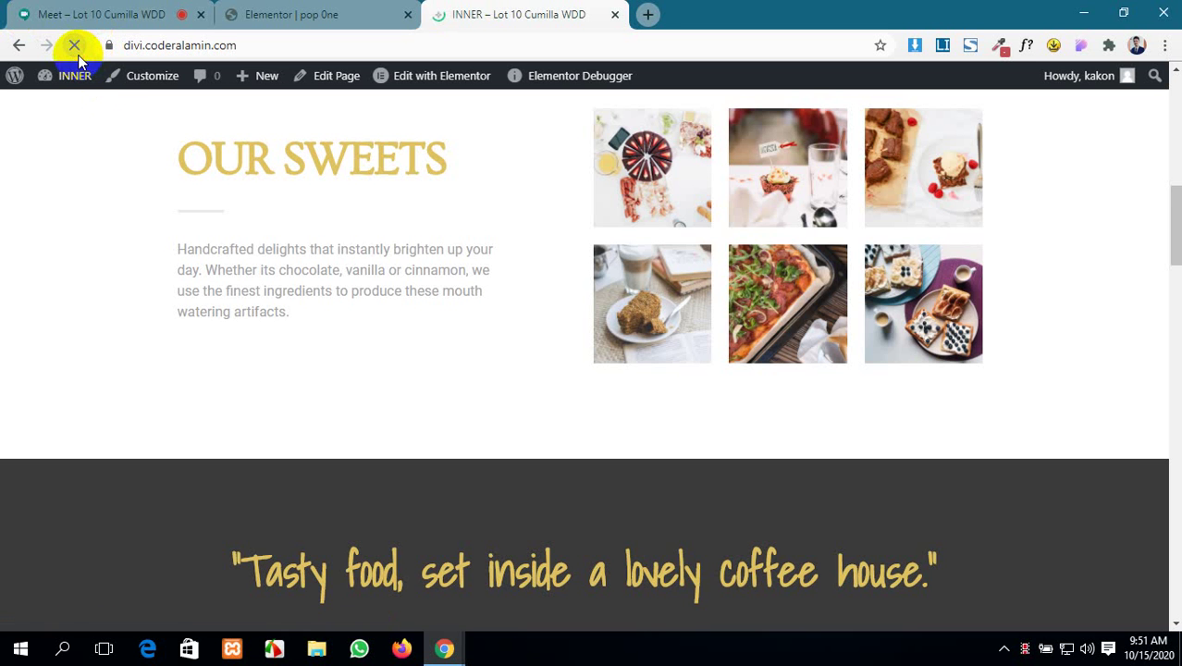
pyautogui.scroll(5, 707, 539)
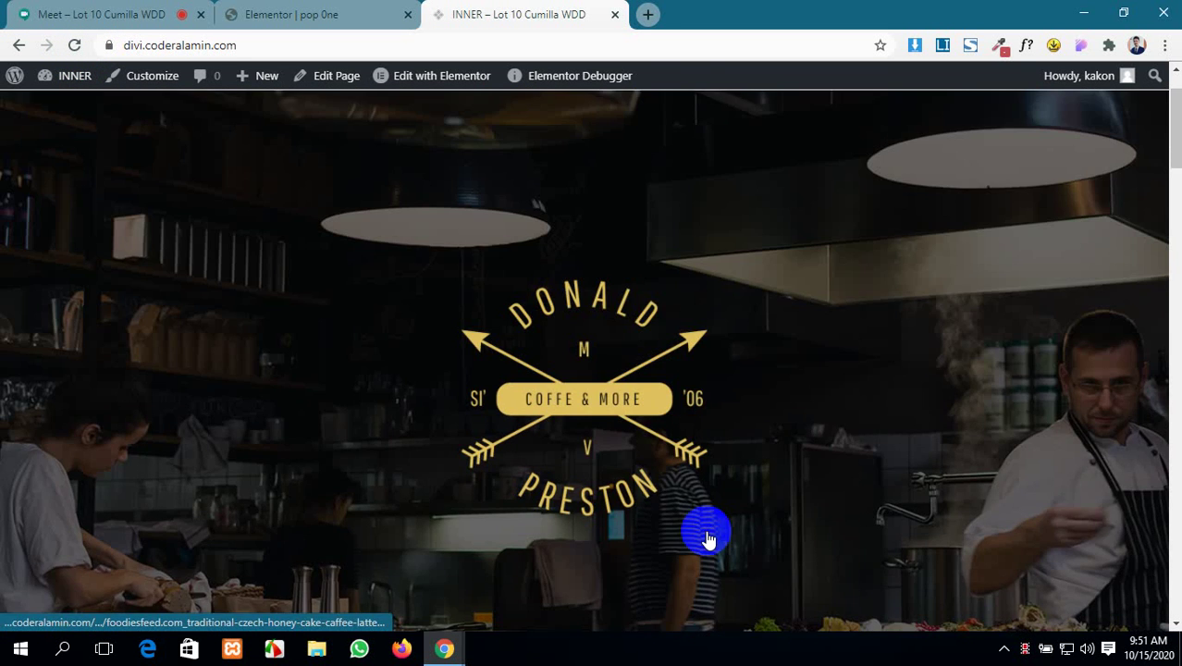
pyautogui.scroll(-15, 707, 539)
pyautogui.scroll(-15, 703, 552)
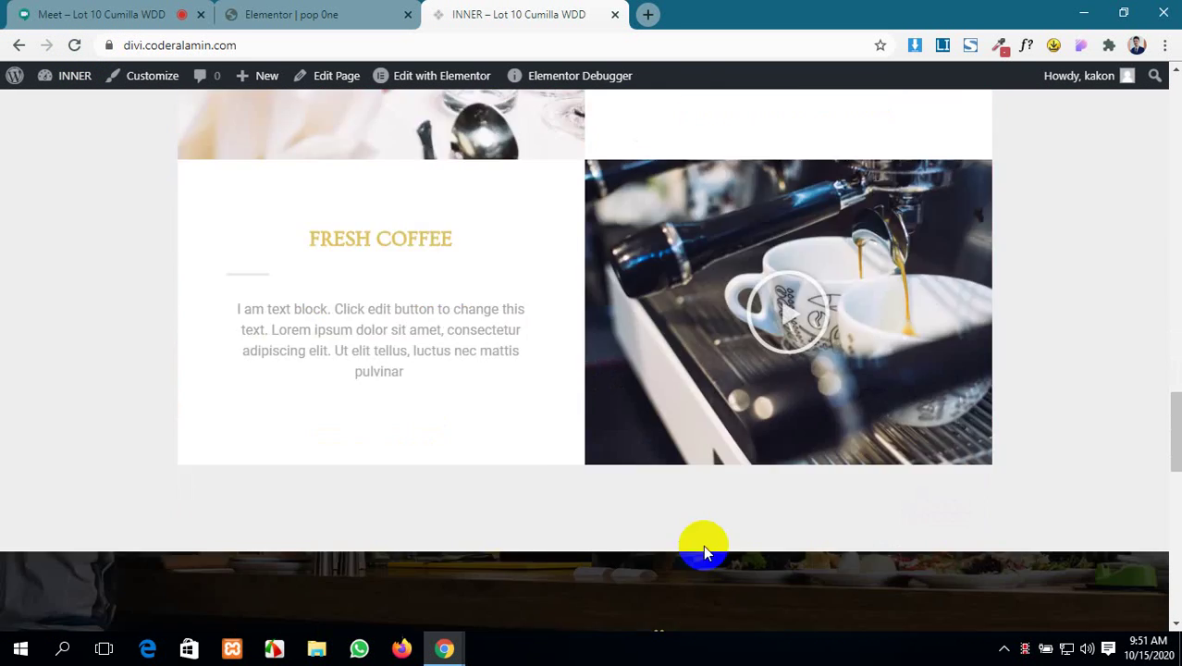
pyautogui.scroll(5, 702, 552)
pyautogui.scroll(15, 703, 552)
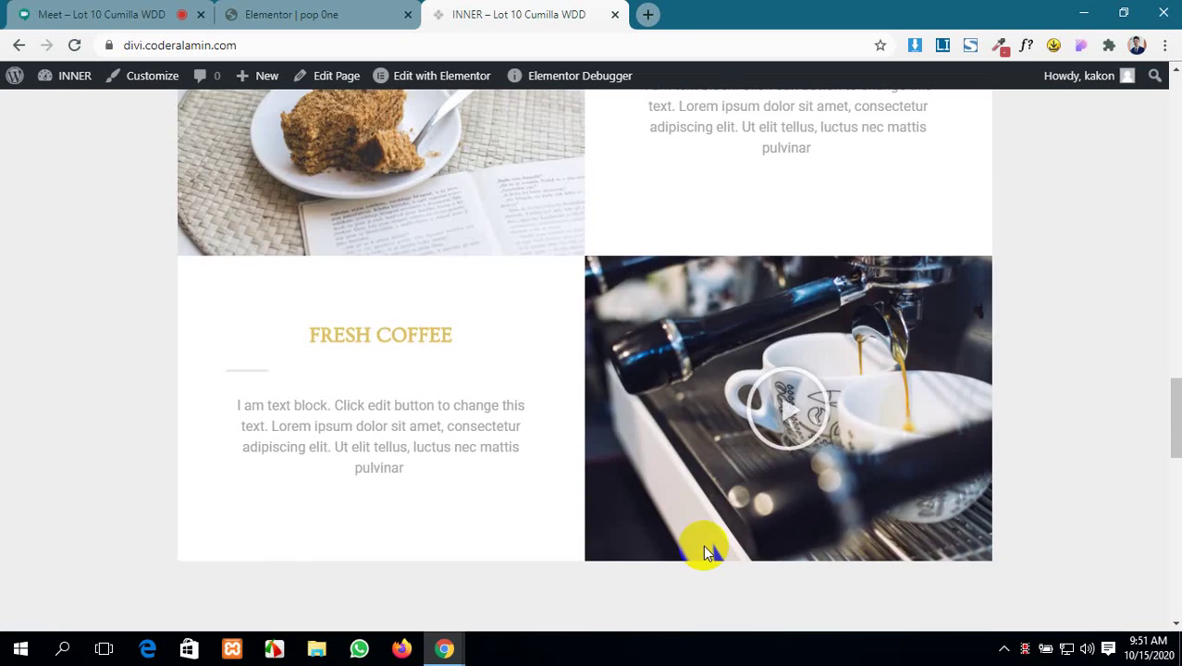
pyautogui.scroll(5, 730, 476)
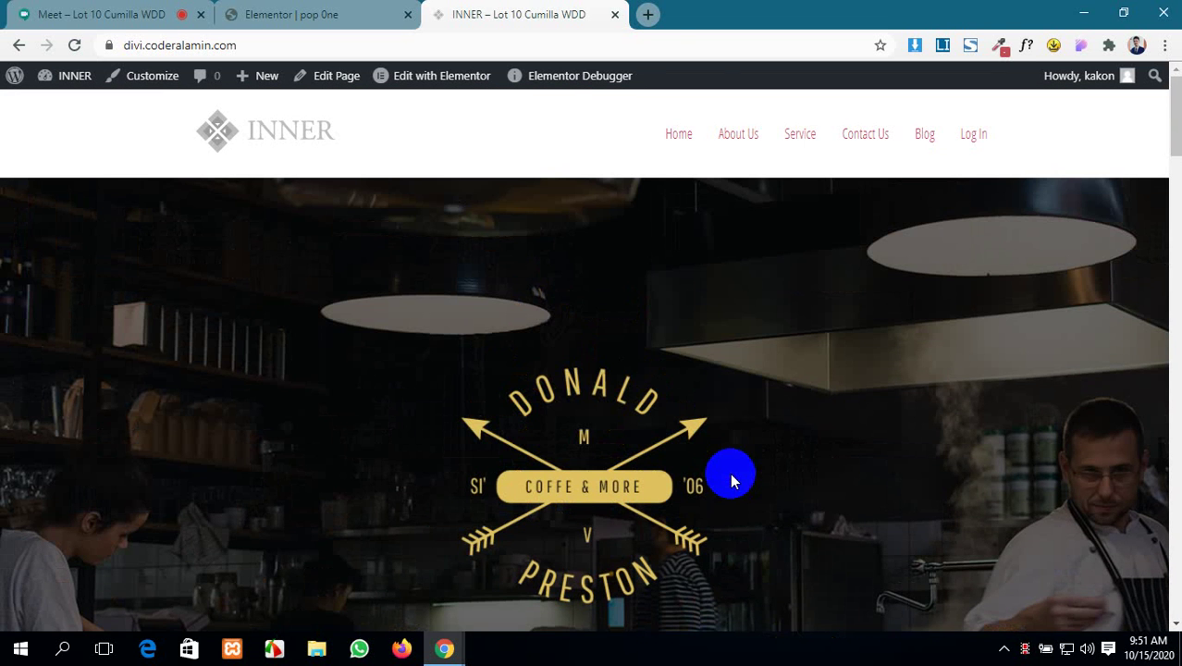
pyautogui.click(185, 46)
pyautogui.hotkey('ctrl', 'c')
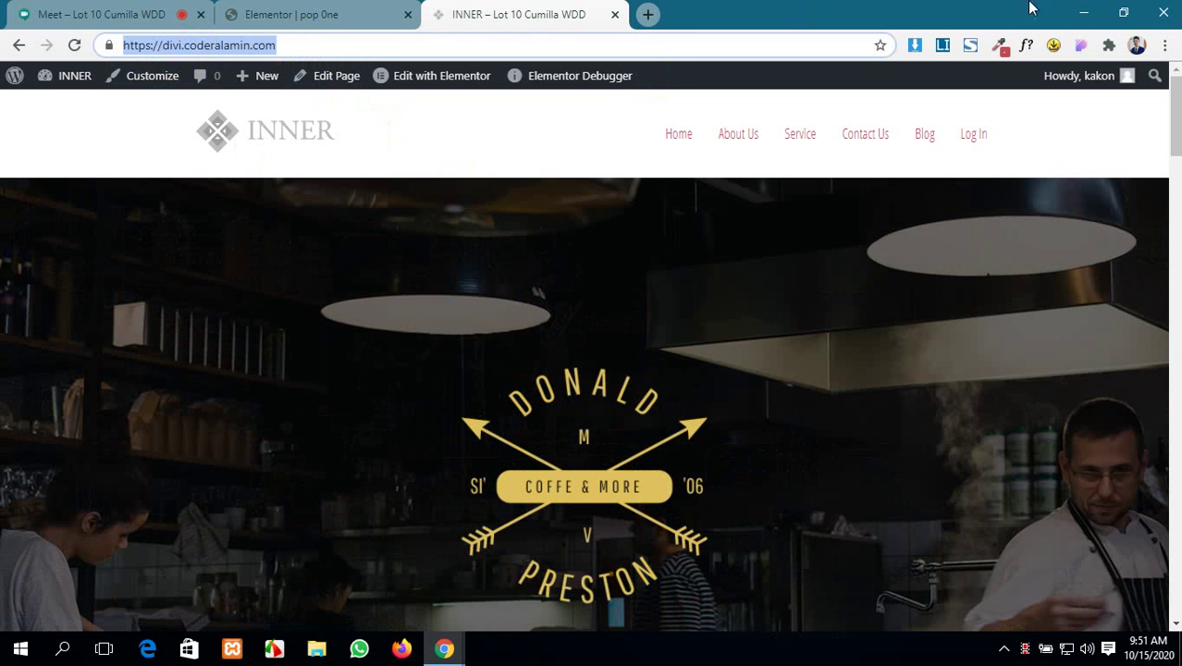
pyautogui.click(1164, 48)
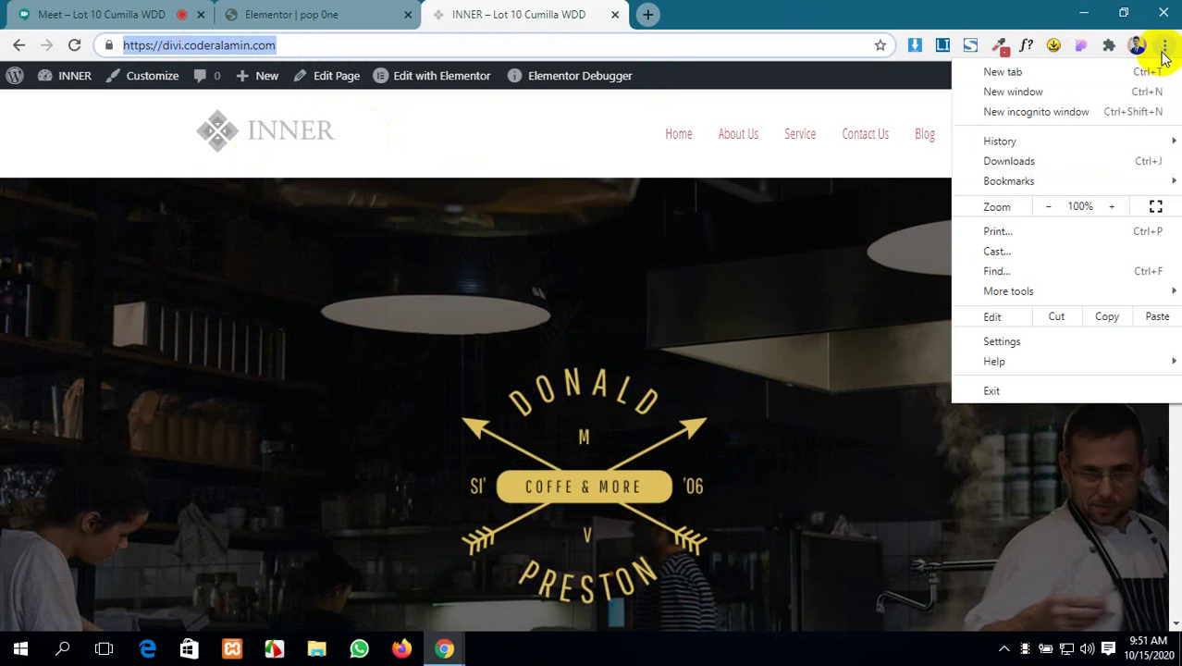
pyautogui.click(1113, 111)
pyautogui.hotkey('ctrl', 'v')
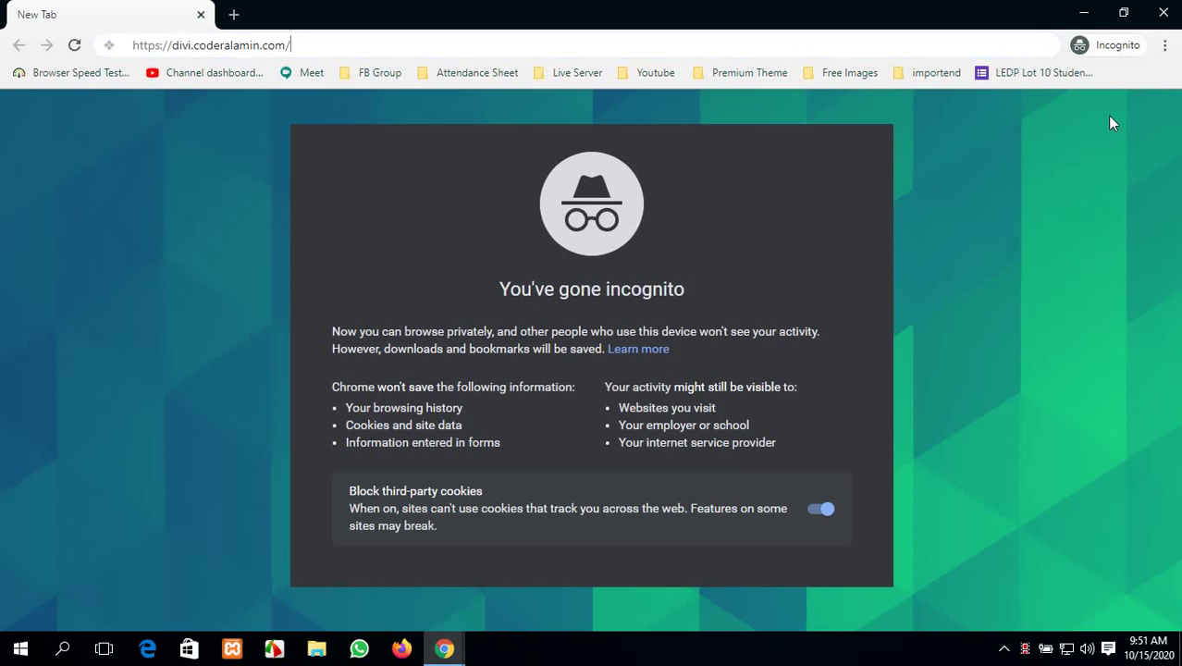
pyautogui.press('Return')
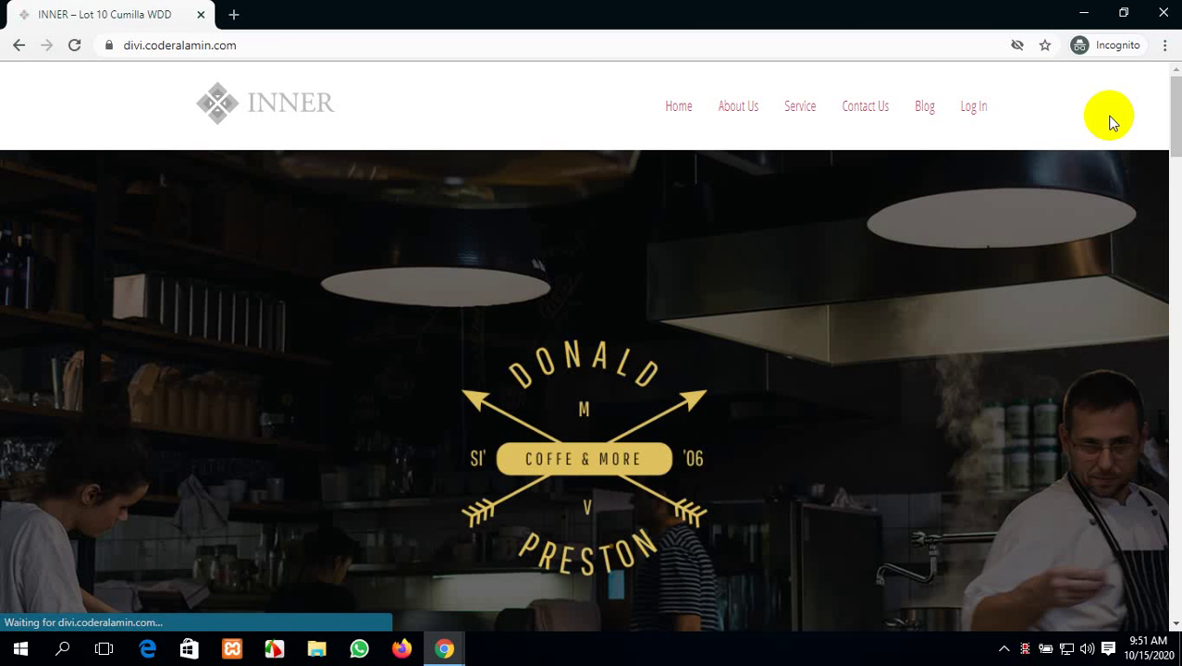
# - Scroll the incognito Home page down to the Our Sweets section to test the popup as a logged-out visitor, and dismiss it
pyautogui.scroll(-3, 1052, 301)
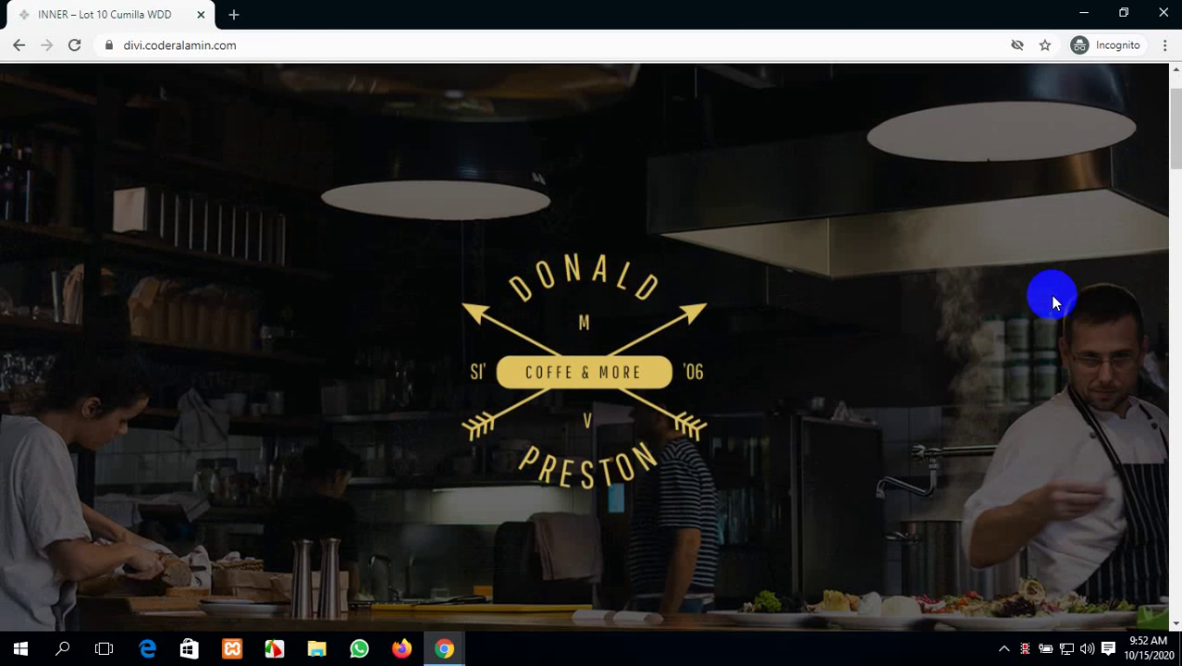
pyautogui.scroll(-4, 1052, 301)
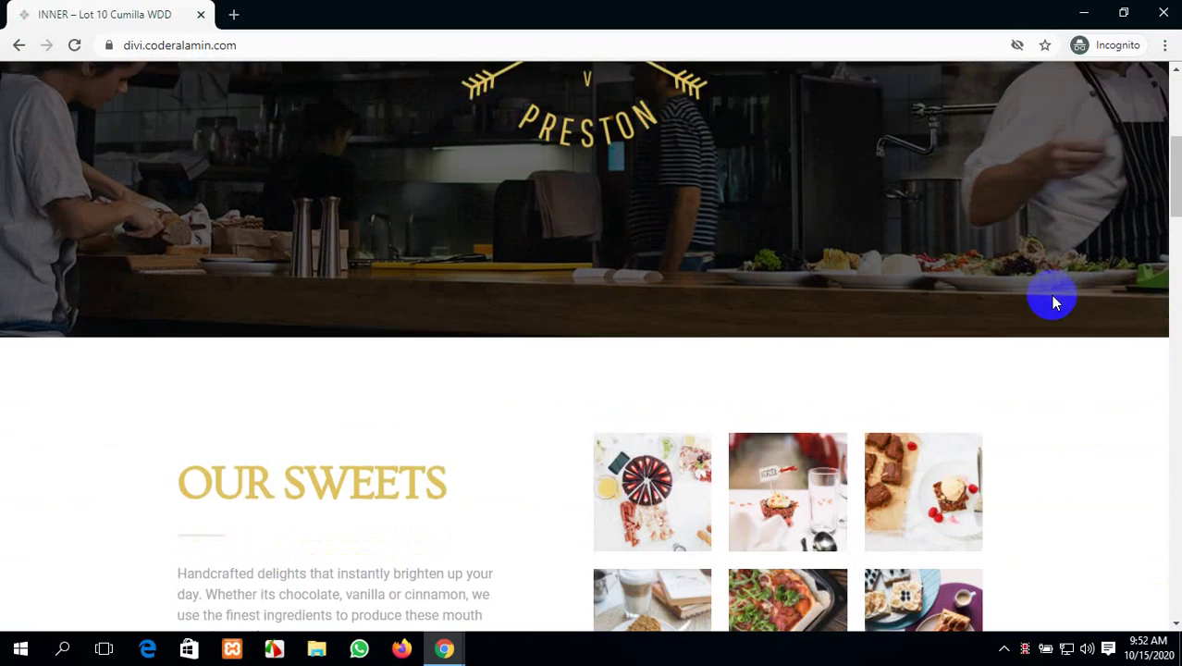
pyautogui.scroll(-1, 1052, 301)
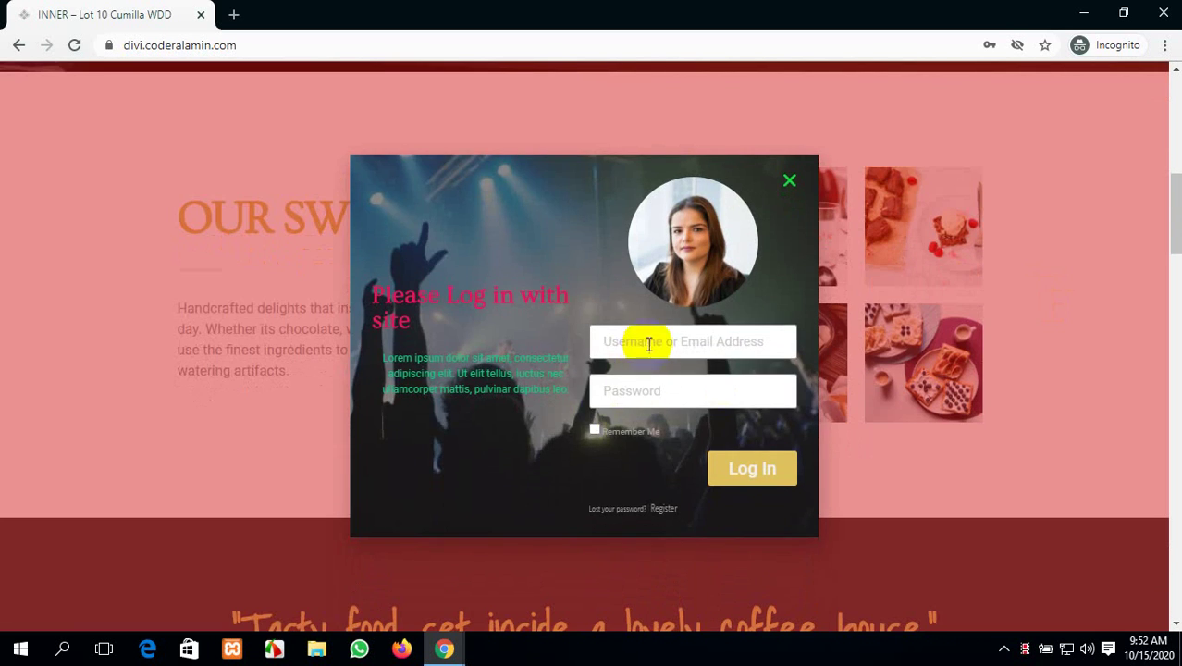
pyautogui.click(648, 344)
pyautogui.click(1030, 359)
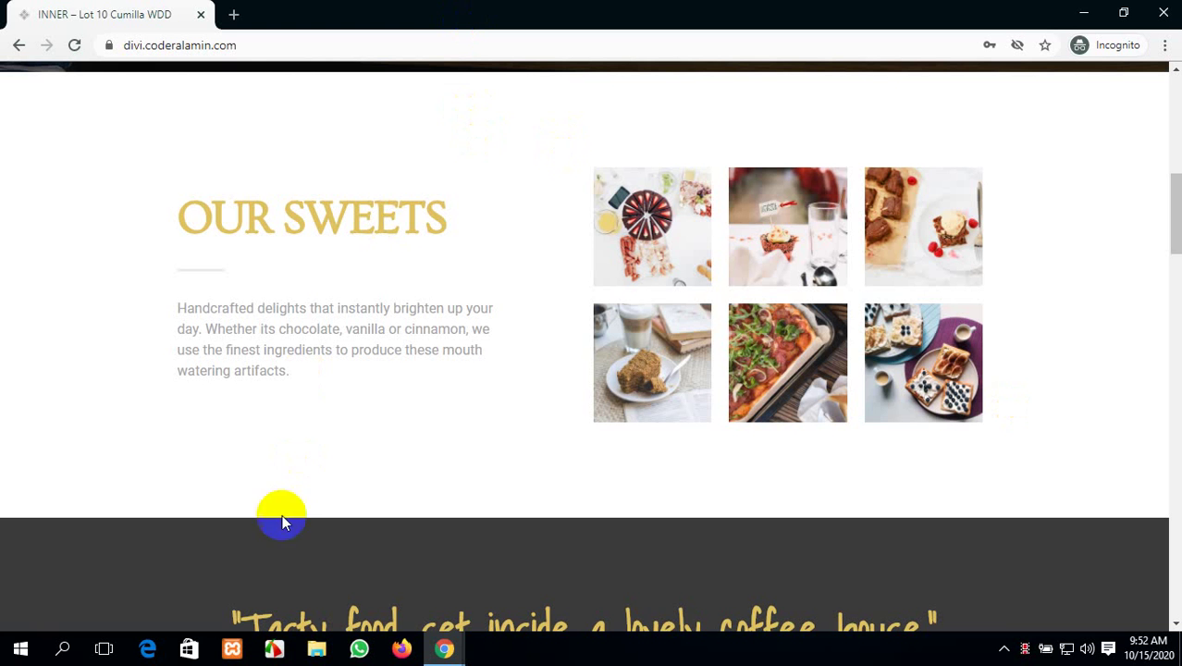
# - Return to the popup's Elementor editor, view its display conditions in the publish settings, and close them without changes
pyautogui.moveTo(444, 648)
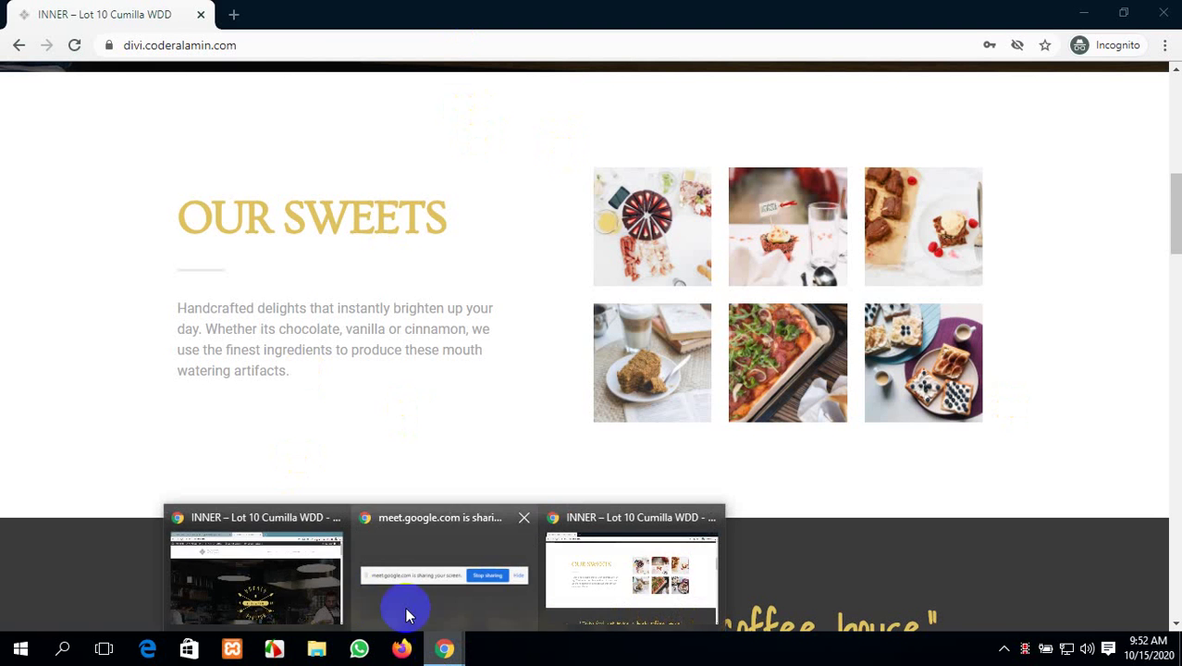
pyautogui.click(277, 560)
pyautogui.click(294, 14)
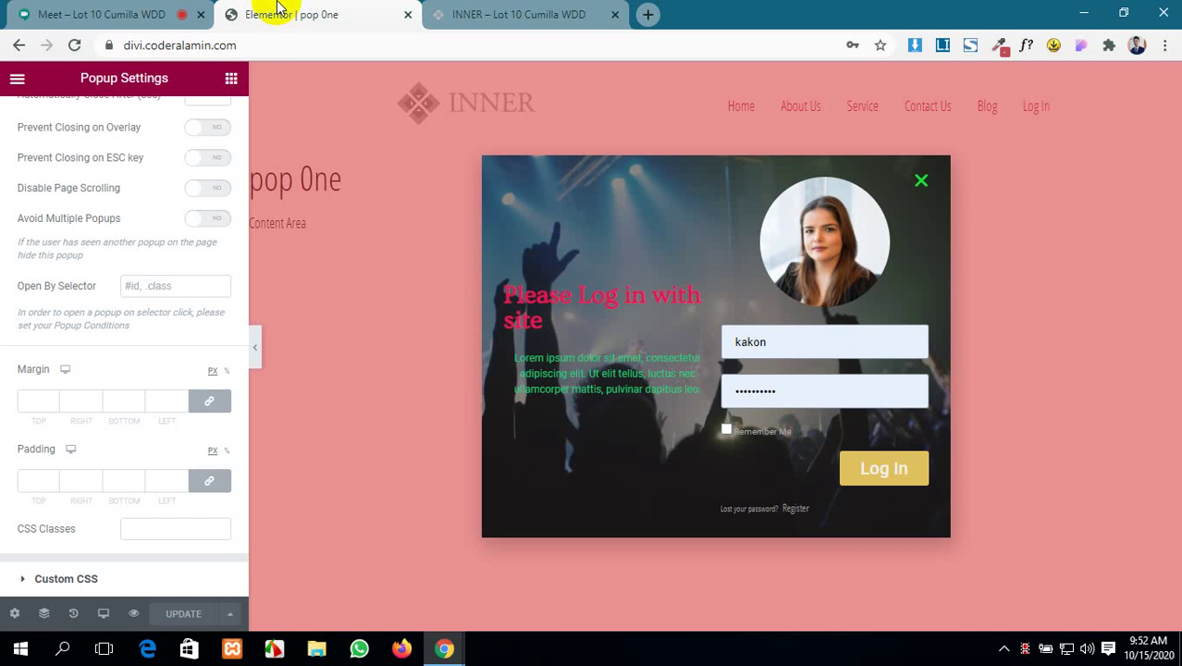
pyautogui.click(227, 616)
pyautogui.click(148, 472)
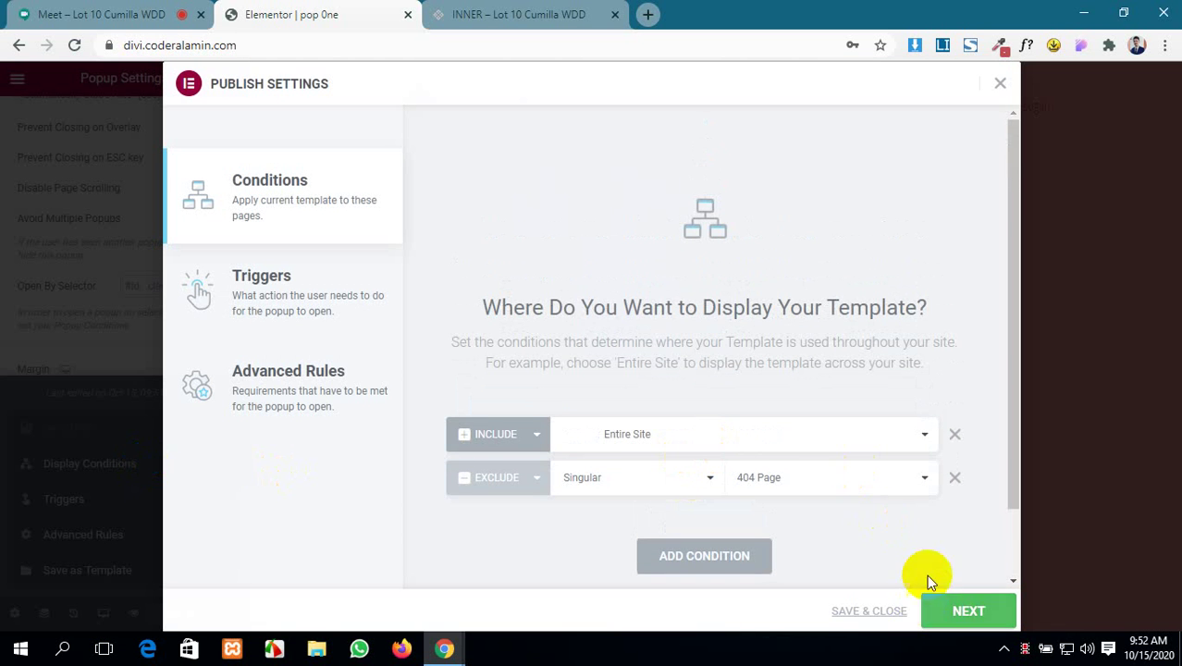
pyautogui.click(1002, 83)
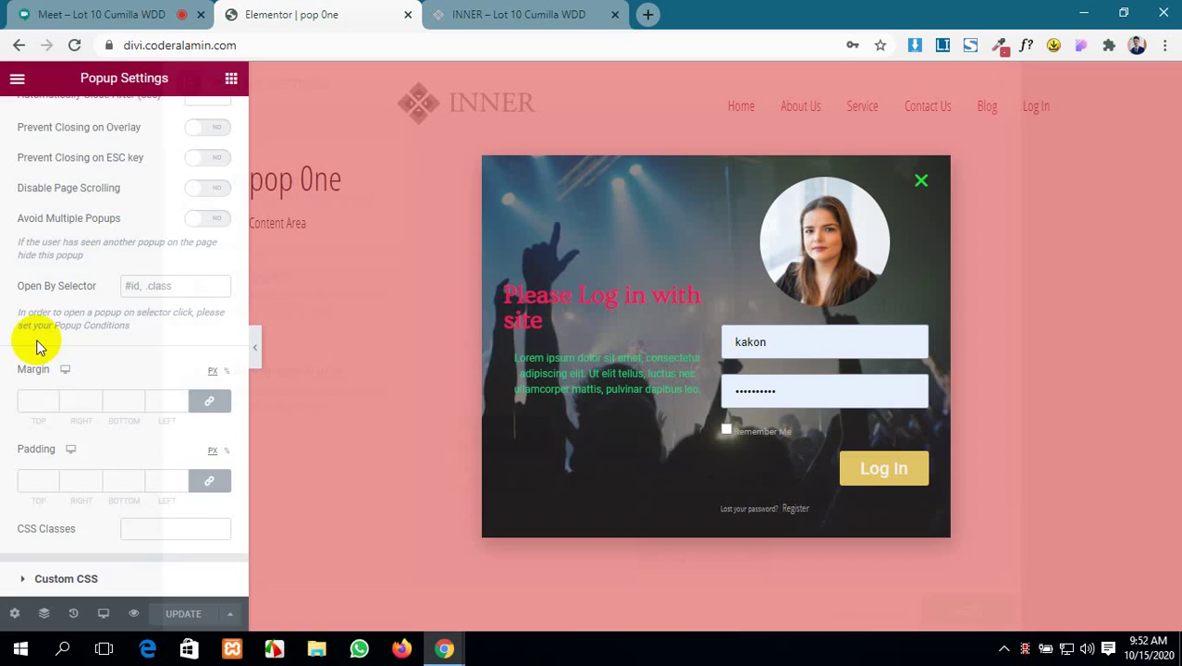
# - Examine the popup's general settings, including the available status options while keeping Published, and its preview settings
pyautogui.scroll(3, 34, 338)
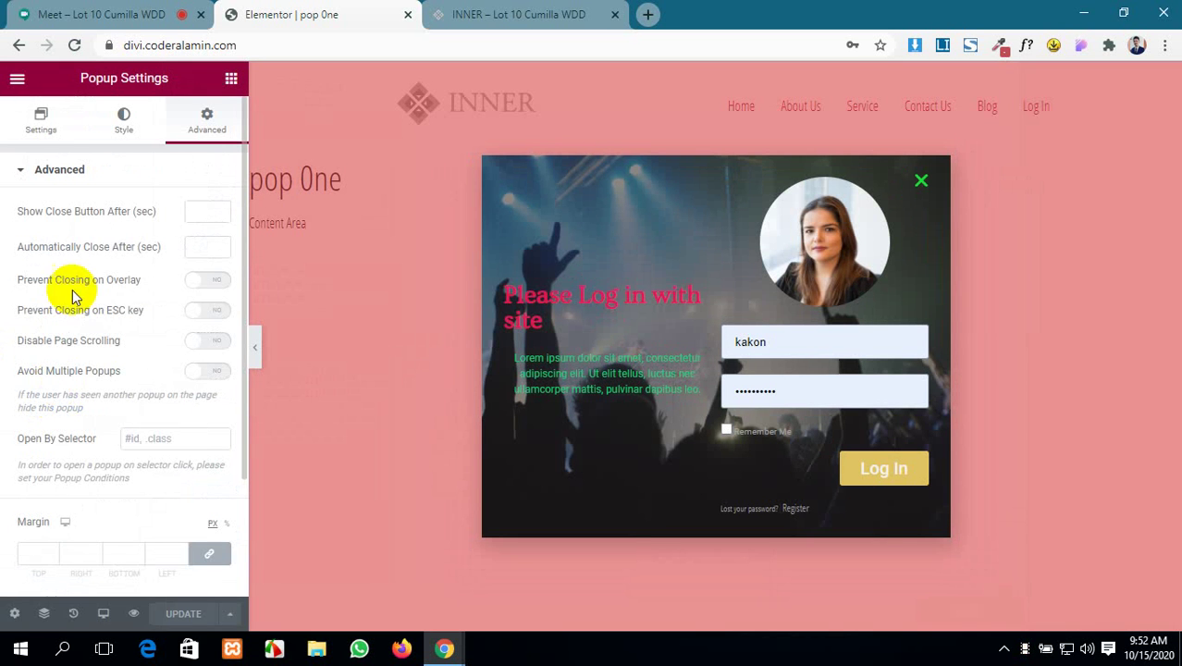
pyautogui.click(48, 120)
pyautogui.scroll(-2, 82, 318)
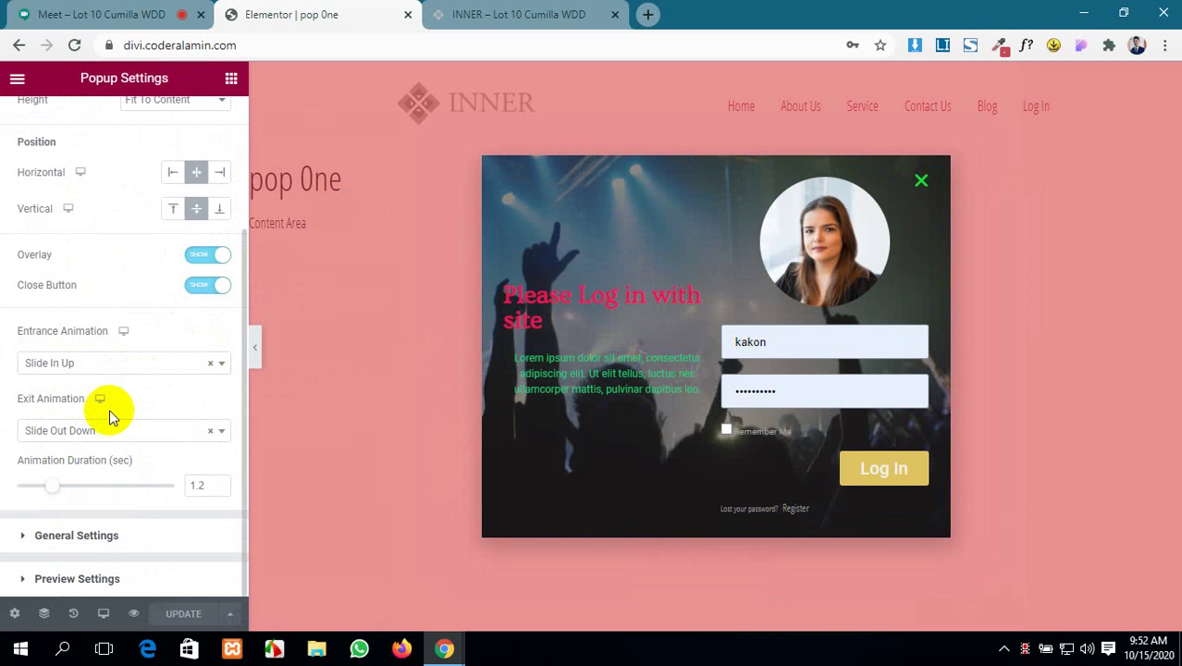
pyautogui.click(44, 540)
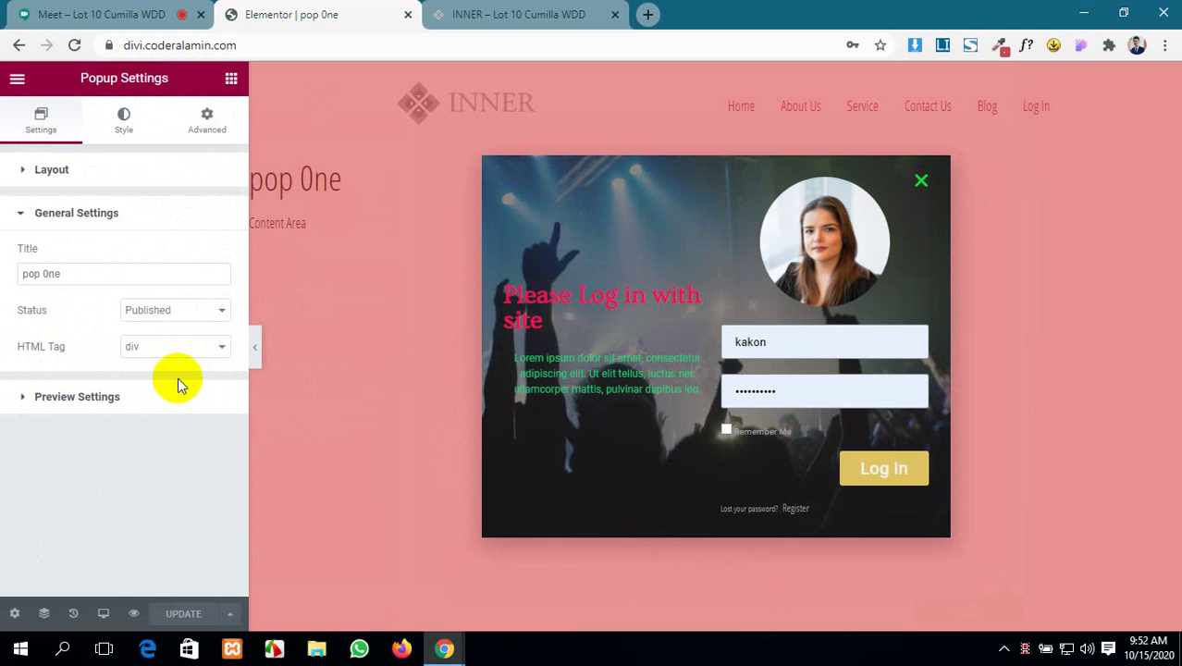
pyautogui.click(214, 315)
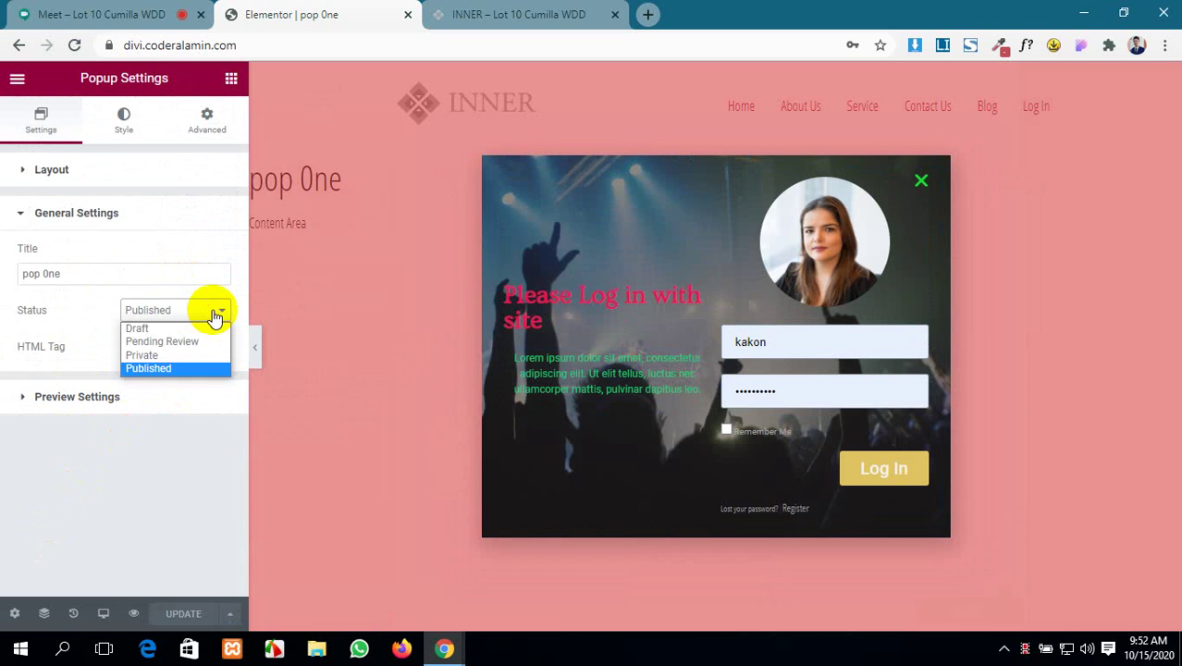
pyautogui.click(198, 370)
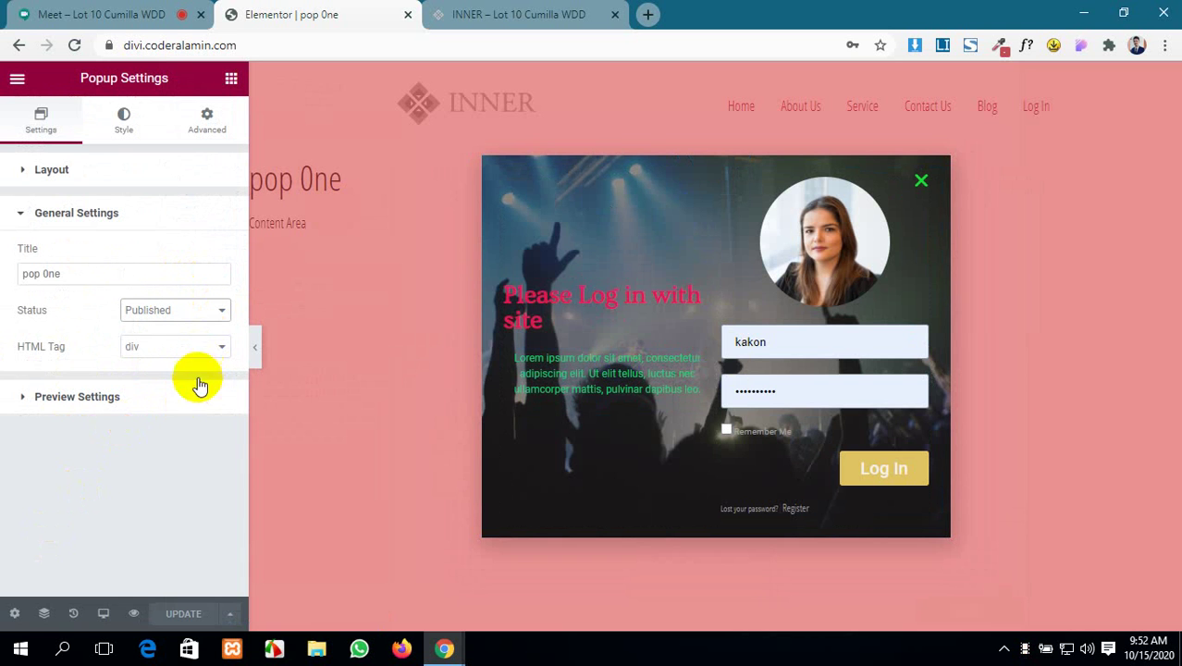
pyautogui.click(124, 398)
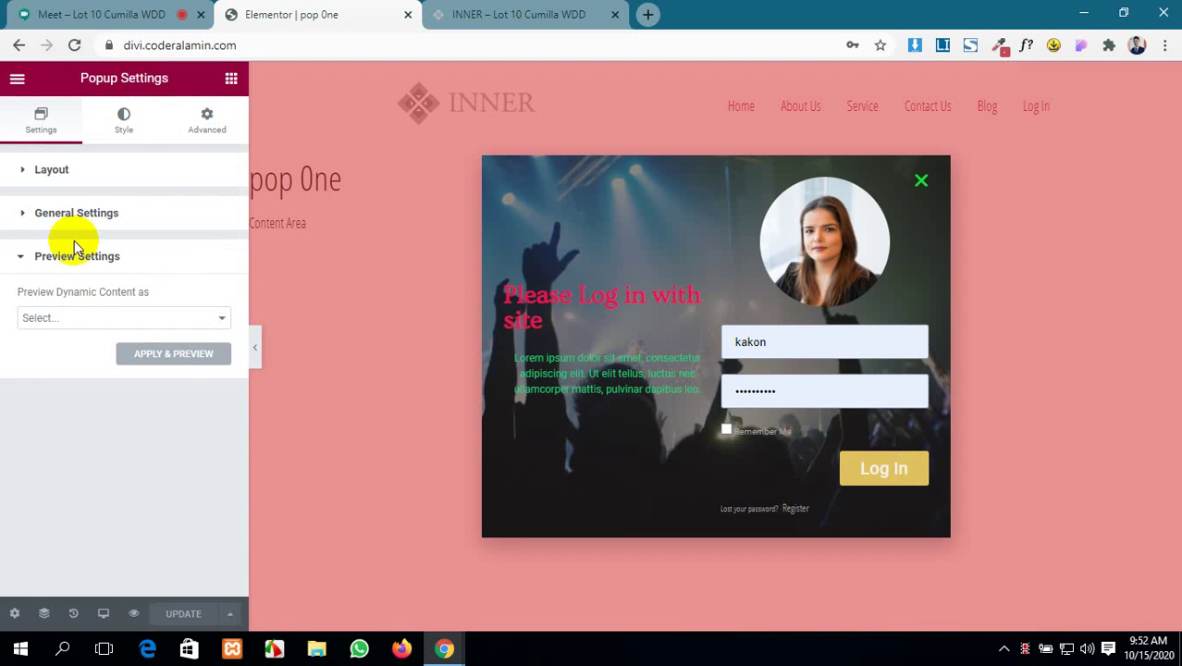
# - In the popup's layout settings, set the animation duration to 2.6 seconds and update the popup
pyautogui.click(59, 168)
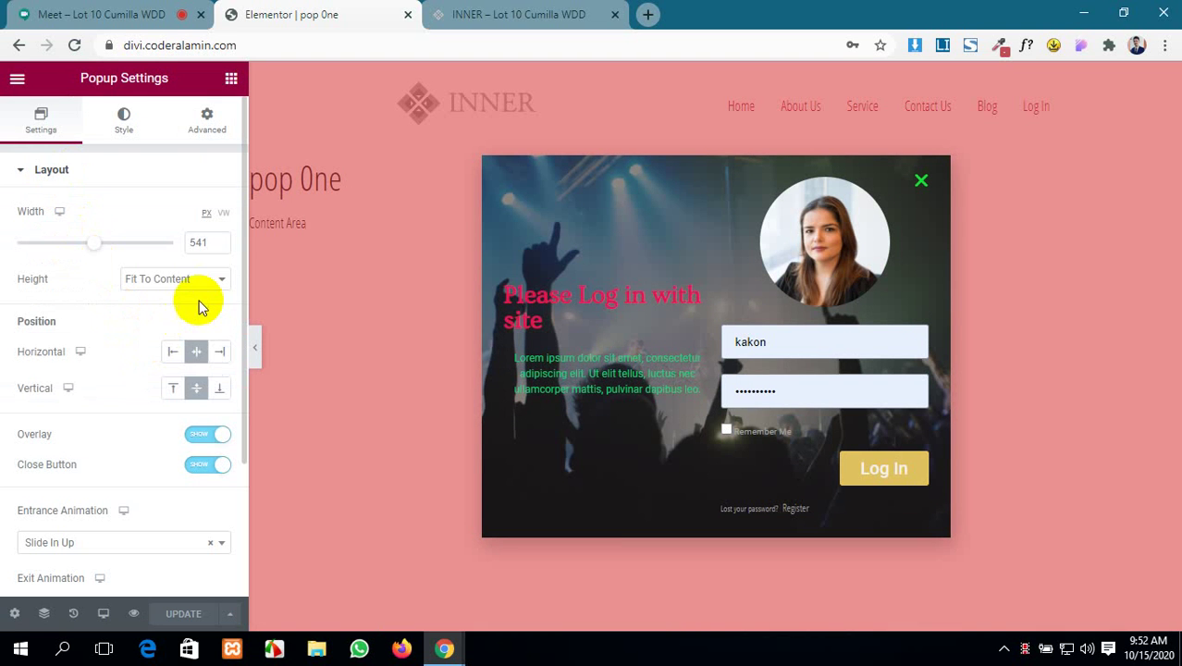
pyautogui.scroll(-2, 207, 308)
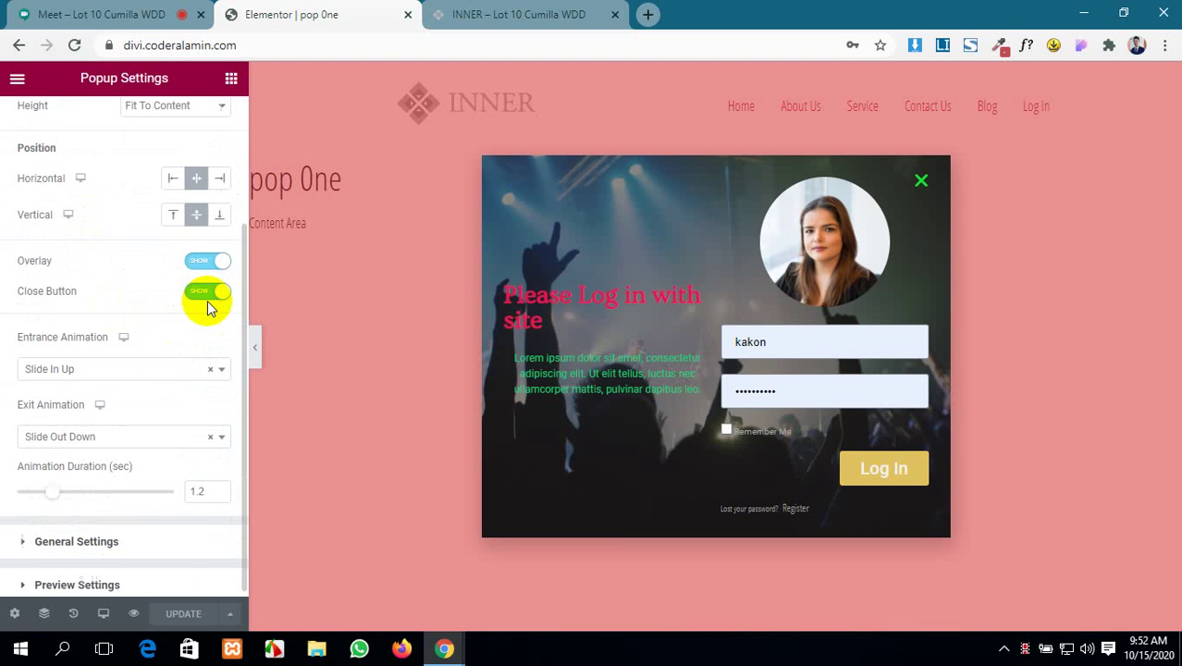
pyautogui.scroll(-1, 208, 308)
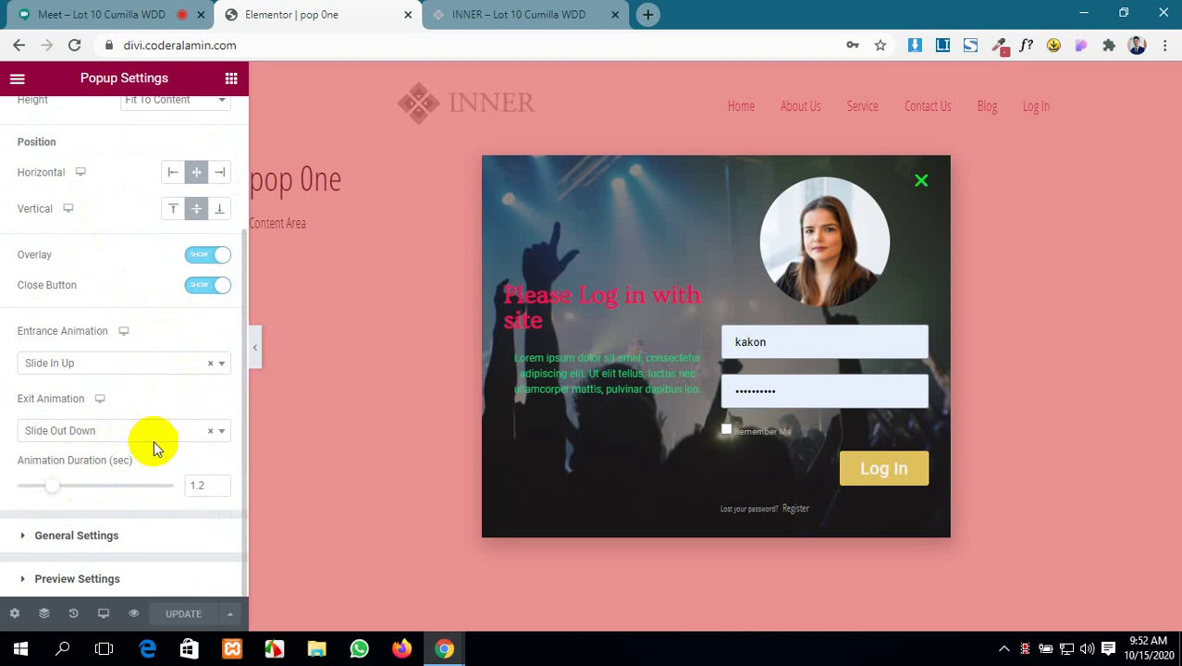
pyautogui.moveTo(54, 490); pyautogui.dragTo(83, 489)
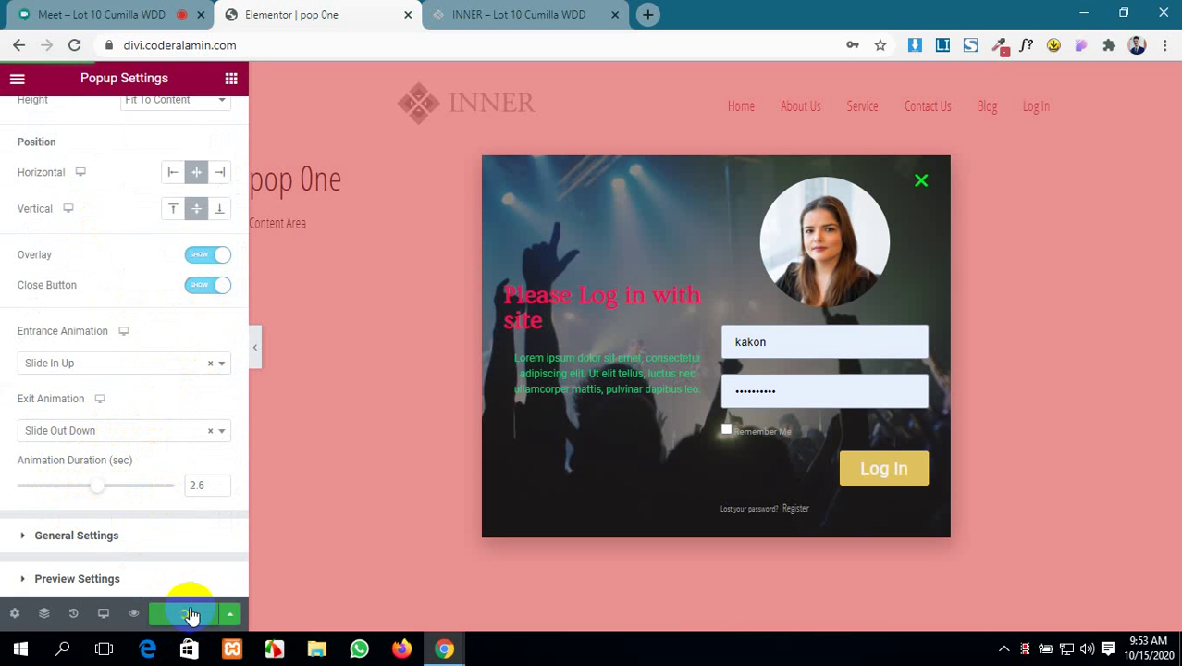
# - Reload the Home page in the incognito window to test the popup's slower entrance and exit animations, and dismiss the popup
pyautogui.click(530, 11)
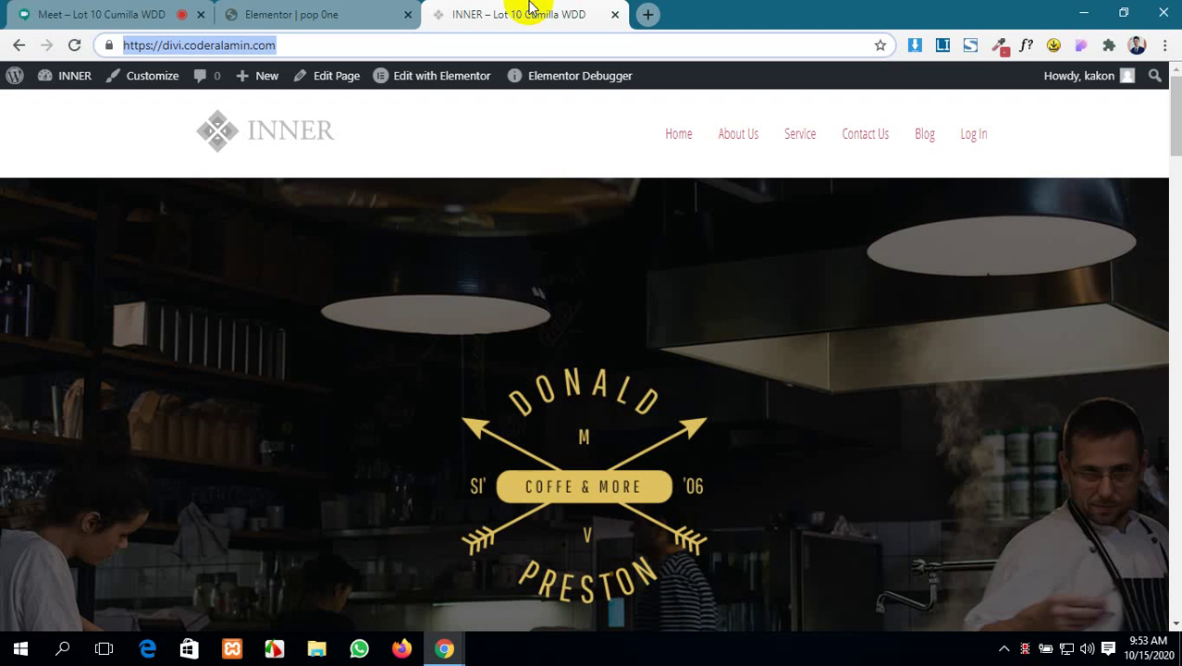
pyautogui.moveTo(447, 647)
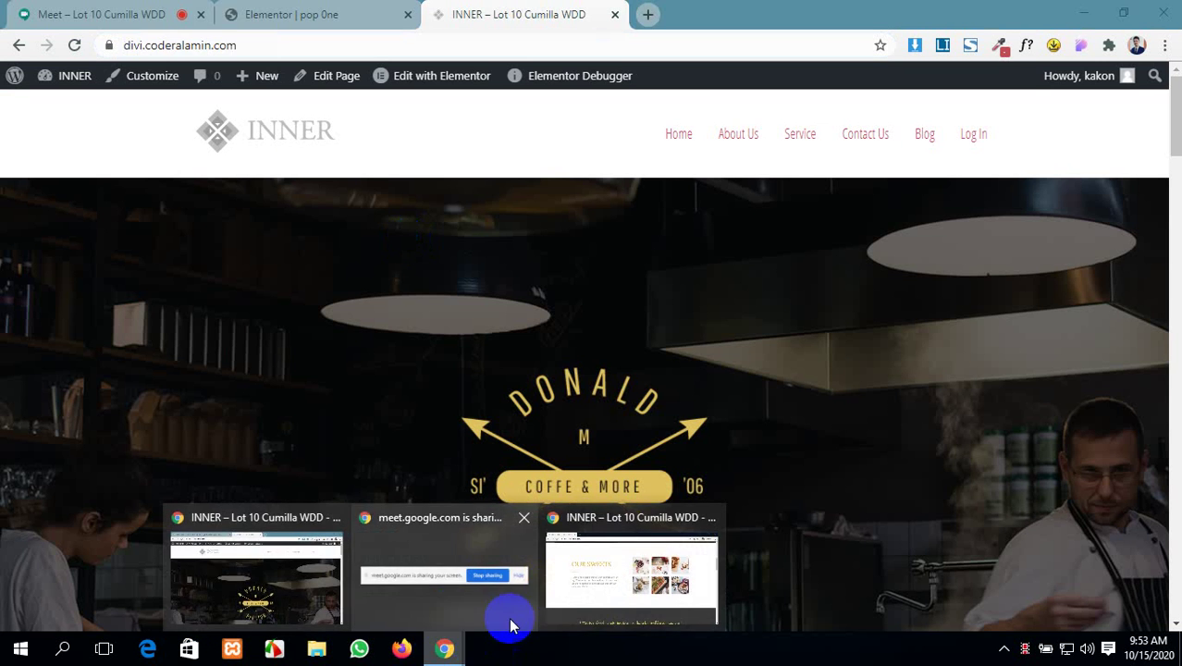
pyautogui.click(603, 569)
pyautogui.click(75, 46)
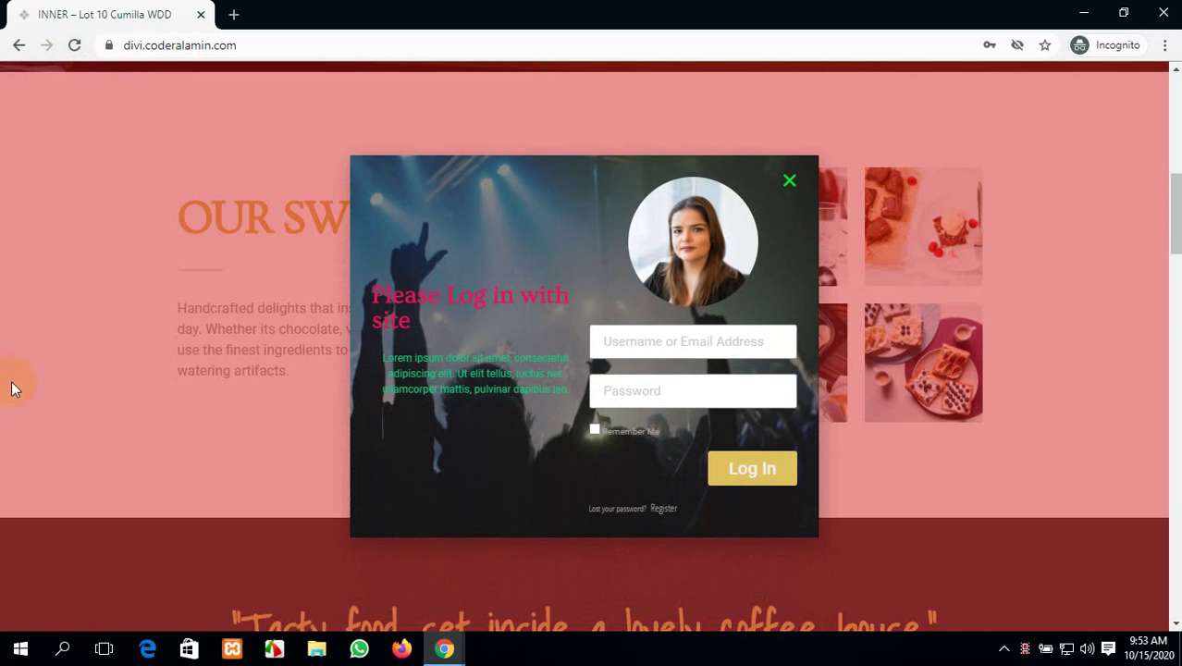
pyautogui.click(633, 352)
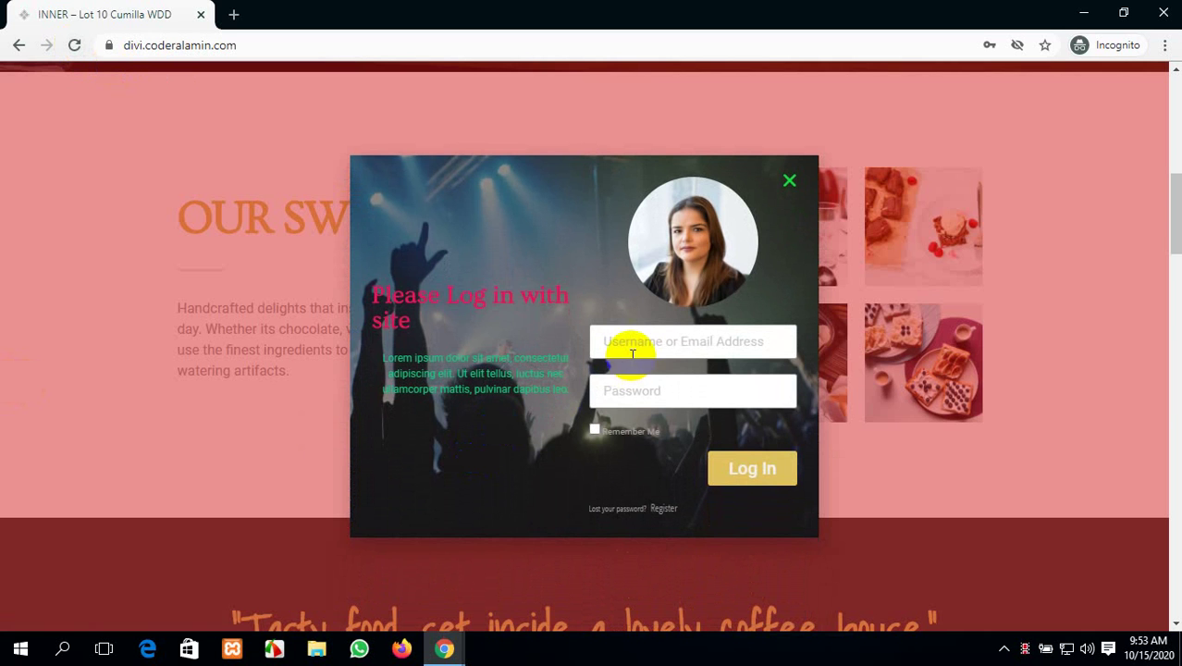
pyautogui.click(898, 301)
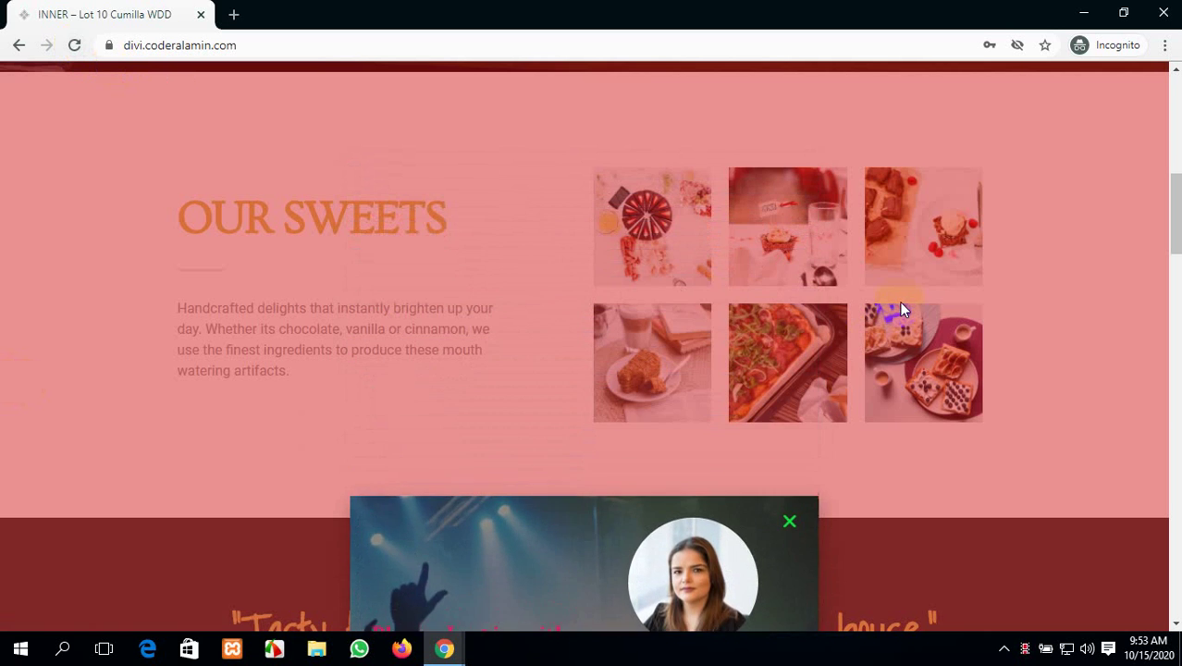
pyautogui.click(902, 310)
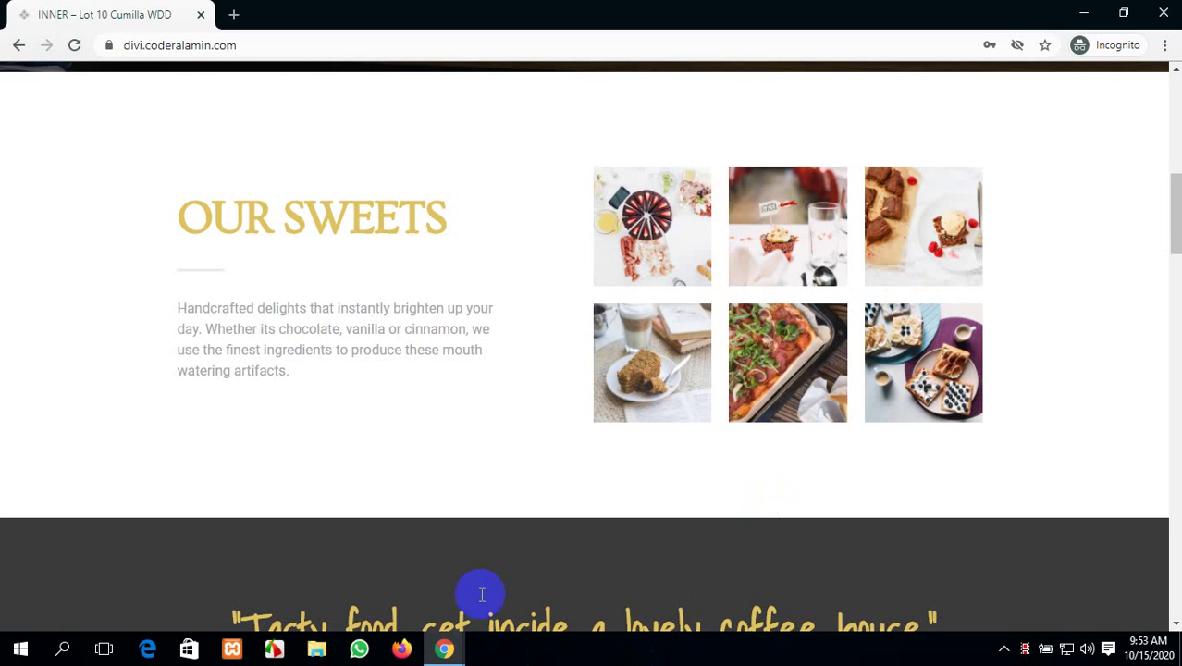
# - Switch to the logged-in browser window and scroll through the Home page to check whether the popup stays hidden
pyautogui.click(442, 650)
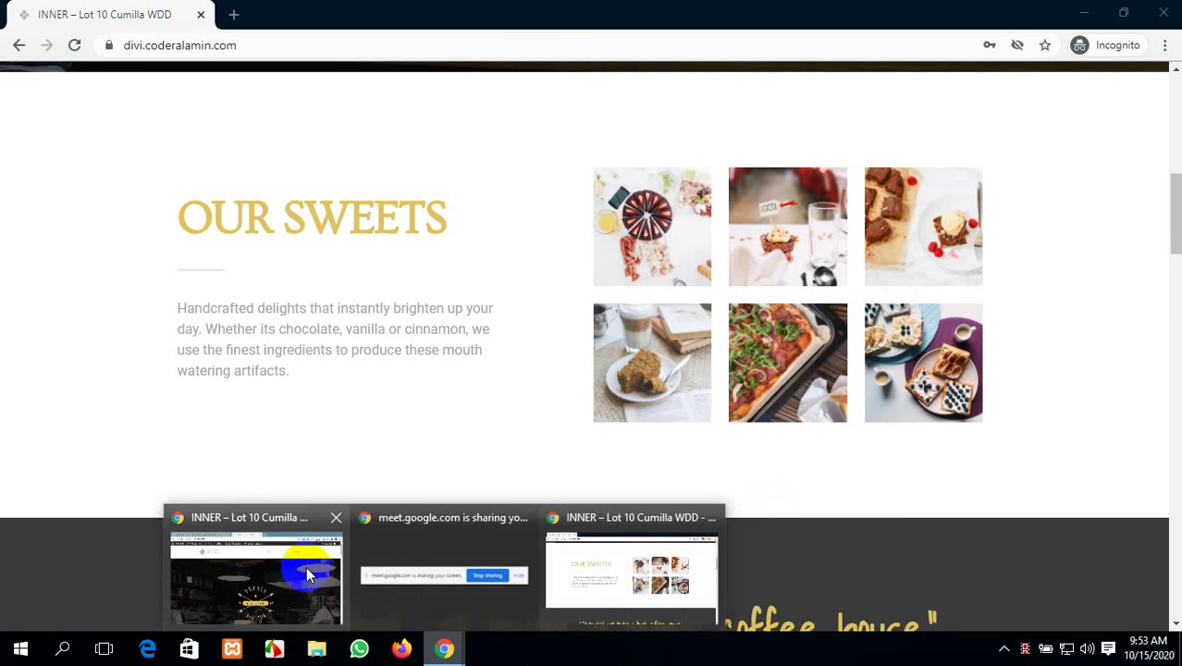
pyautogui.click(319, 618)
pyautogui.scroll(-5, 345, 544)
pyautogui.scroll(5, 345, 544)
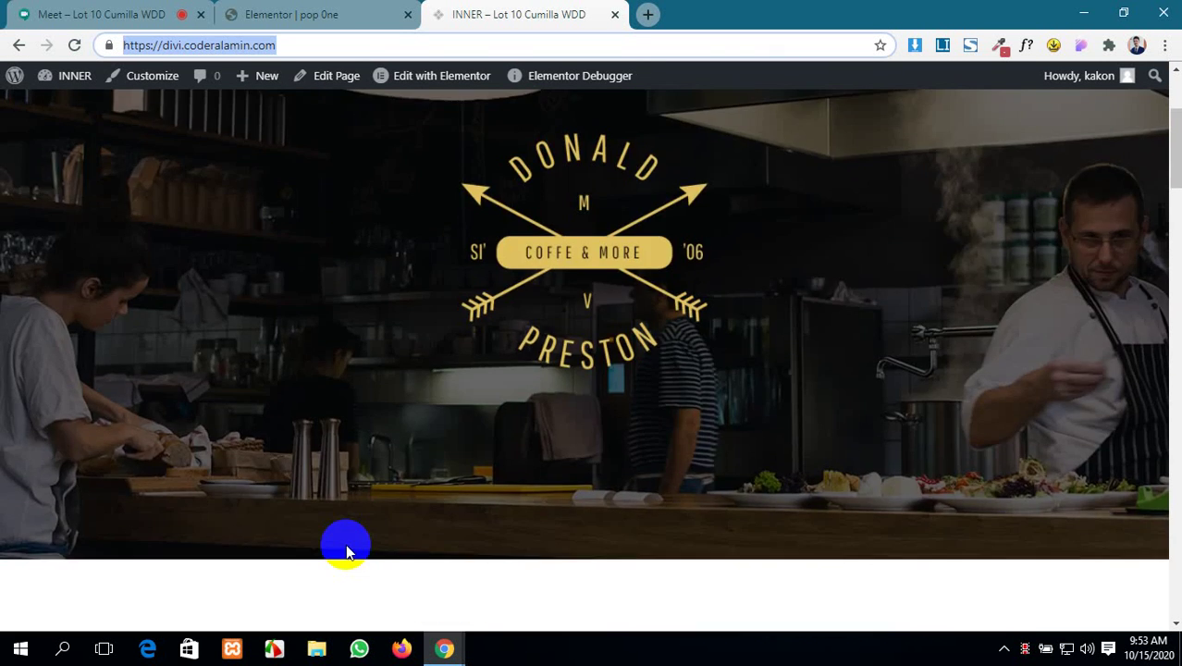
pyautogui.scroll(-5, 345, 544)
pyautogui.scroll(4, 345, 544)
pyautogui.click(315, 44)
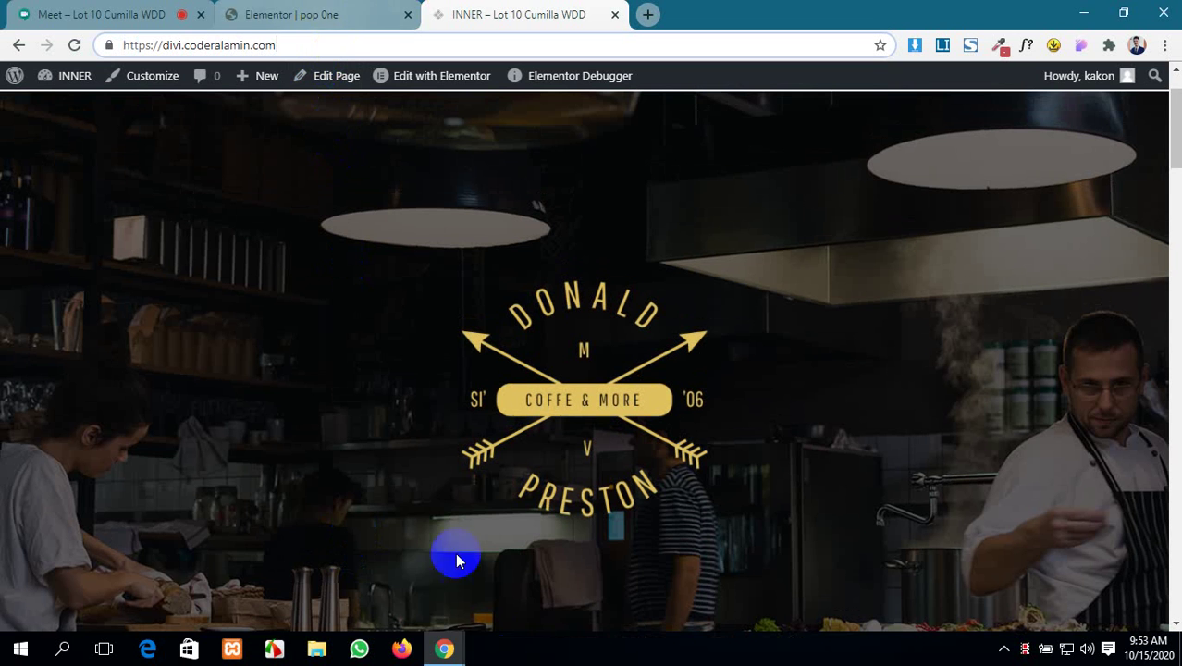
# - Return to the incognito window, reload the Home page, and scroll the page behind the open popup
pyautogui.moveTo(445, 650)
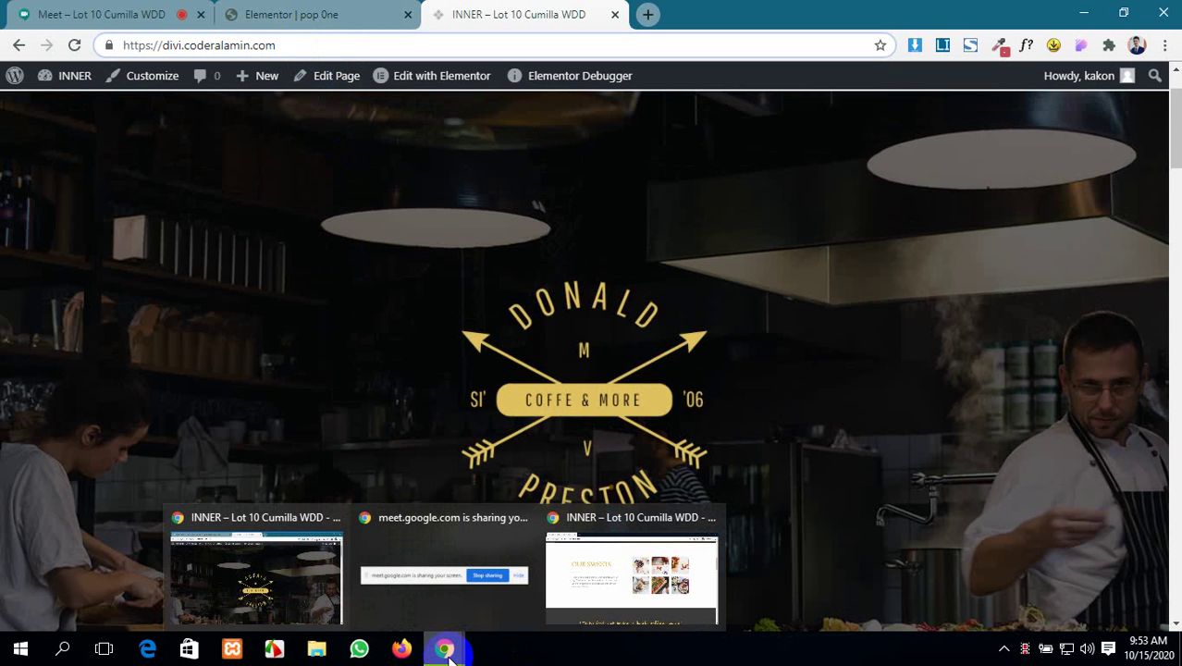
pyautogui.click(591, 599)
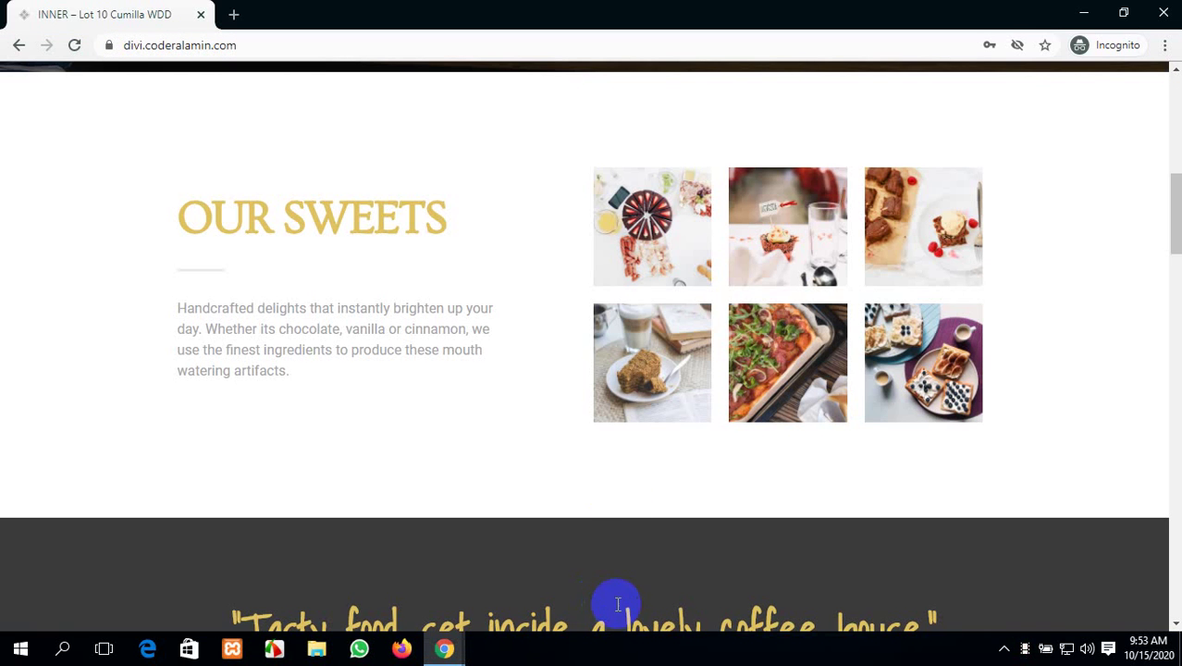
pyautogui.click(75, 45)
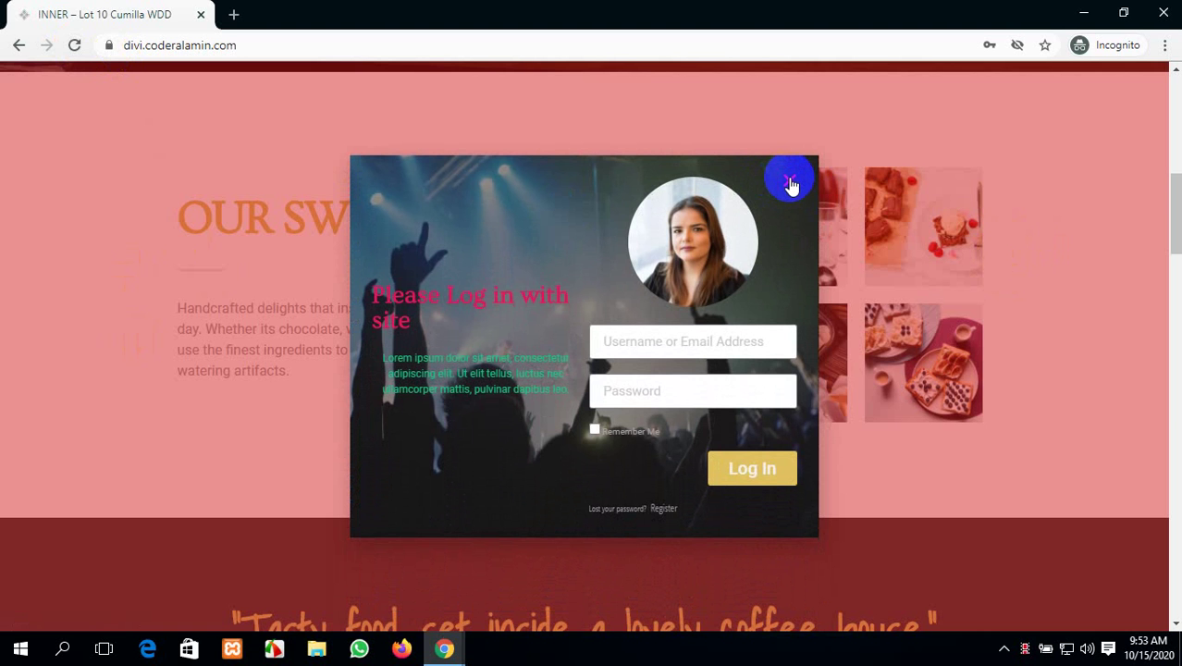
pyautogui.scroll(-3, 550, 256)
pyautogui.scroll(3, 551, 256)
pyautogui.scroll(-5, 551, 256)
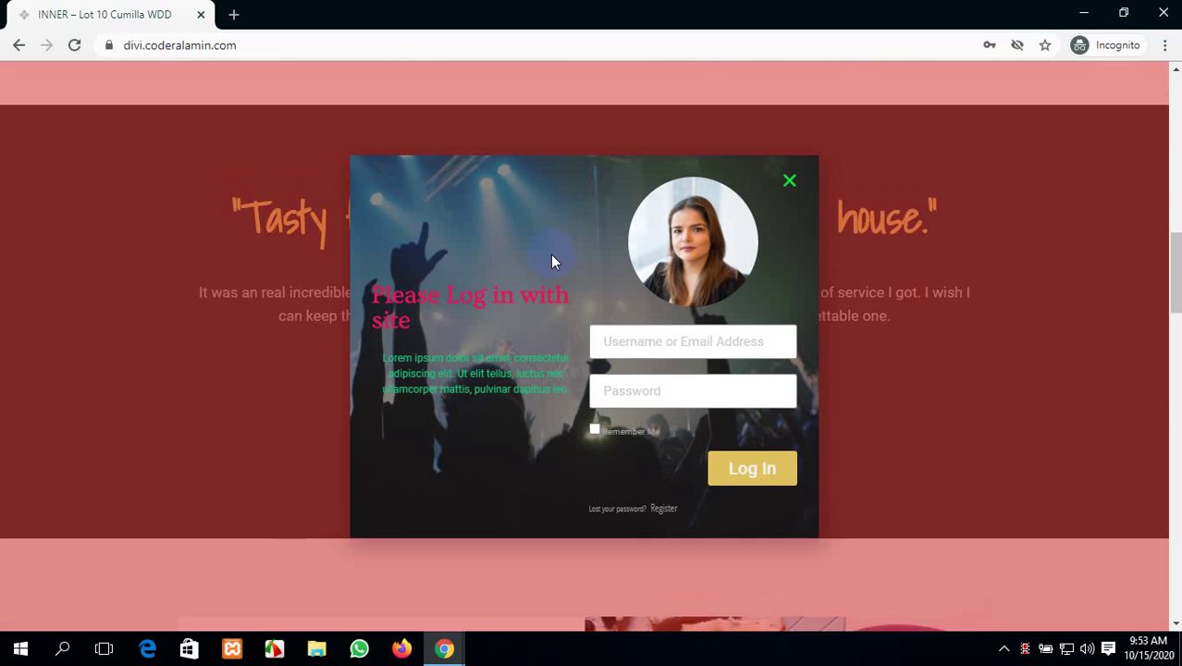
# - Scroll the Home page behind the open popup, return to its header, and close the popup
pyautogui.scroll(5, 550, 254)
pyautogui.scroll(-7, 551, 254)
pyautogui.scroll(6, 549, 264)
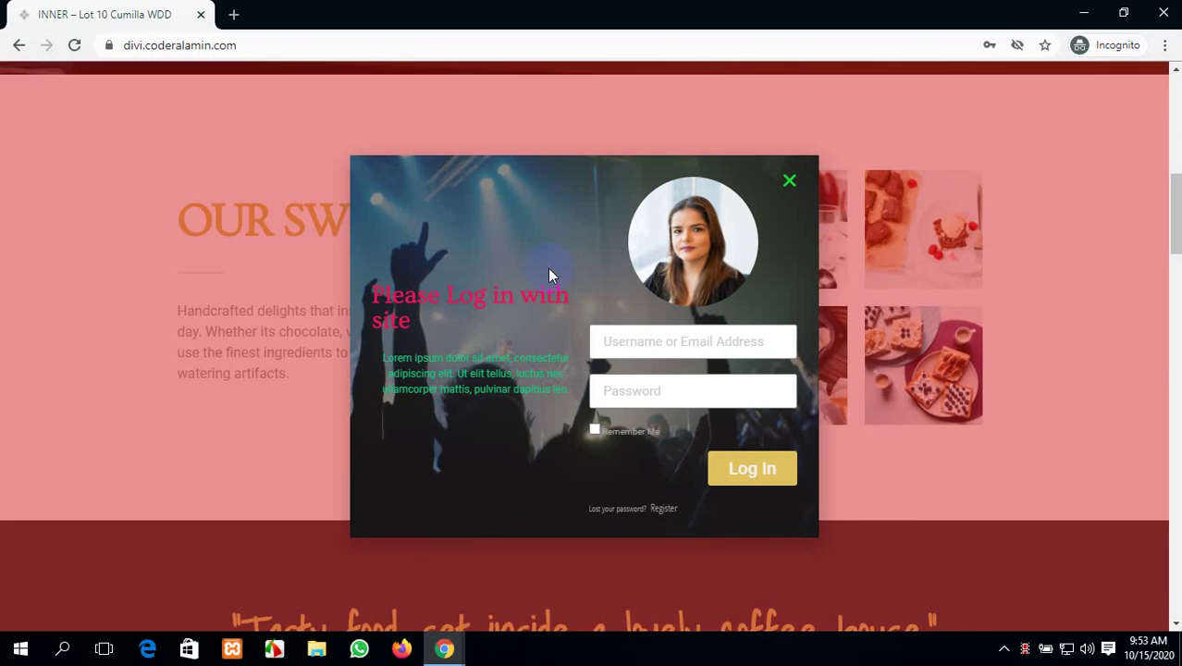
pyautogui.scroll(-5, 548, 274)
pyautogui.scroll(2, 548, 278)
pyautogui.scroll(-2, 548, 280)
pyautogui.scroll(6, 548, 285)
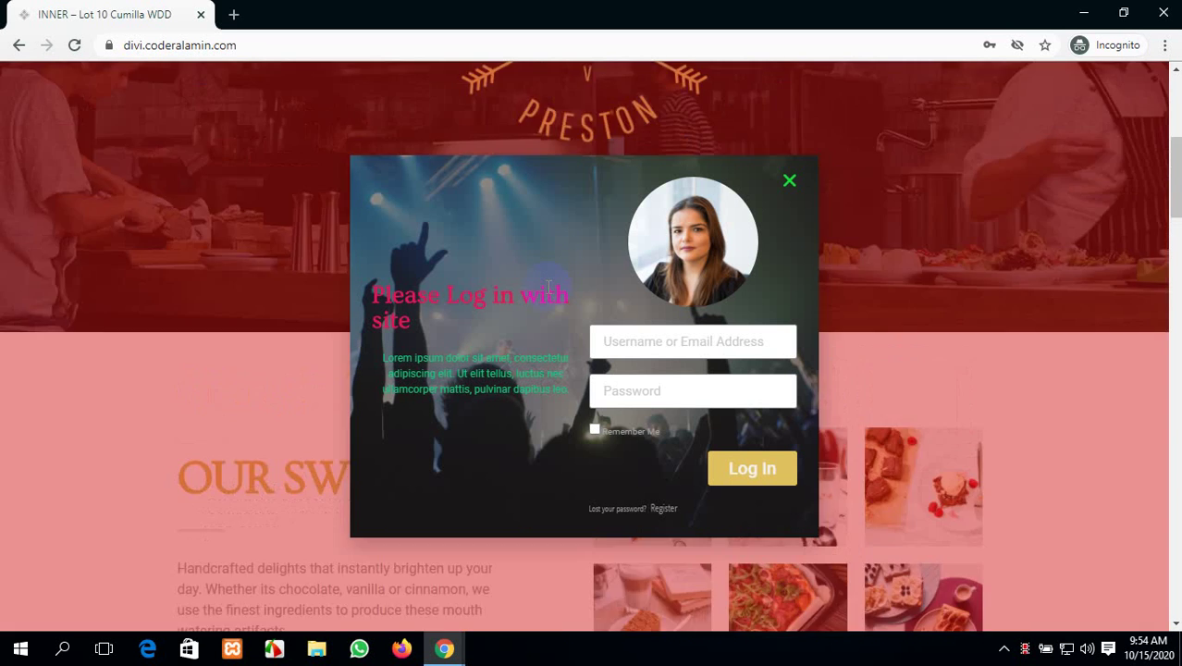
pyautogui.scroll(5, 548, 287)
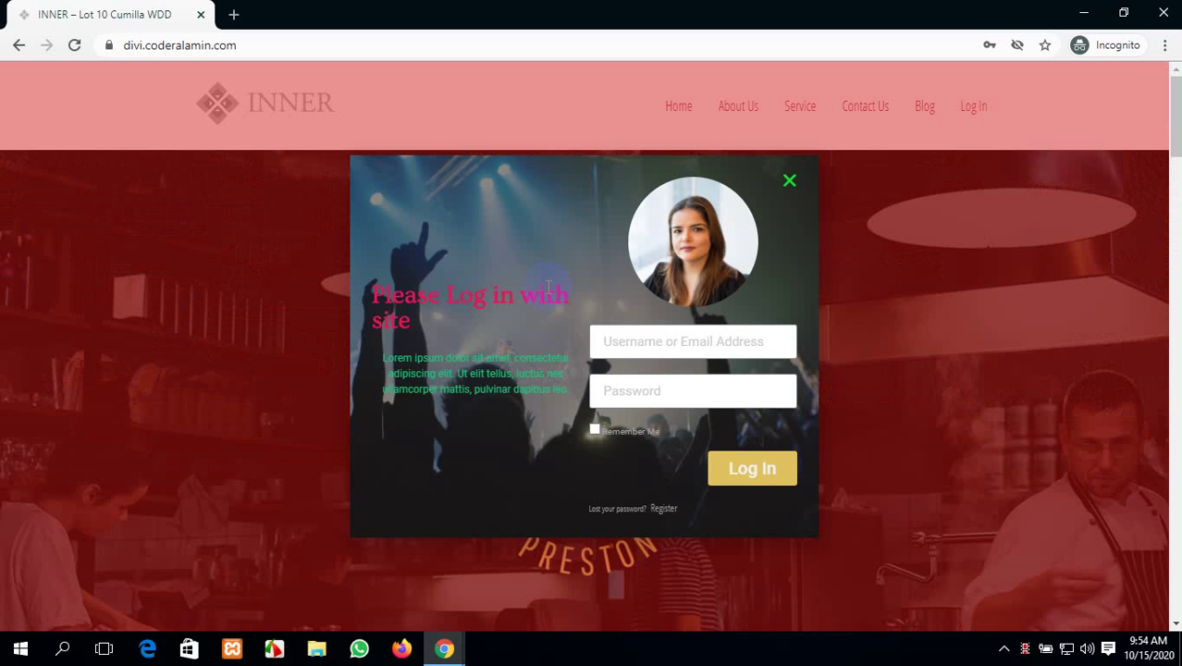
pyautogui.click(789, 183)
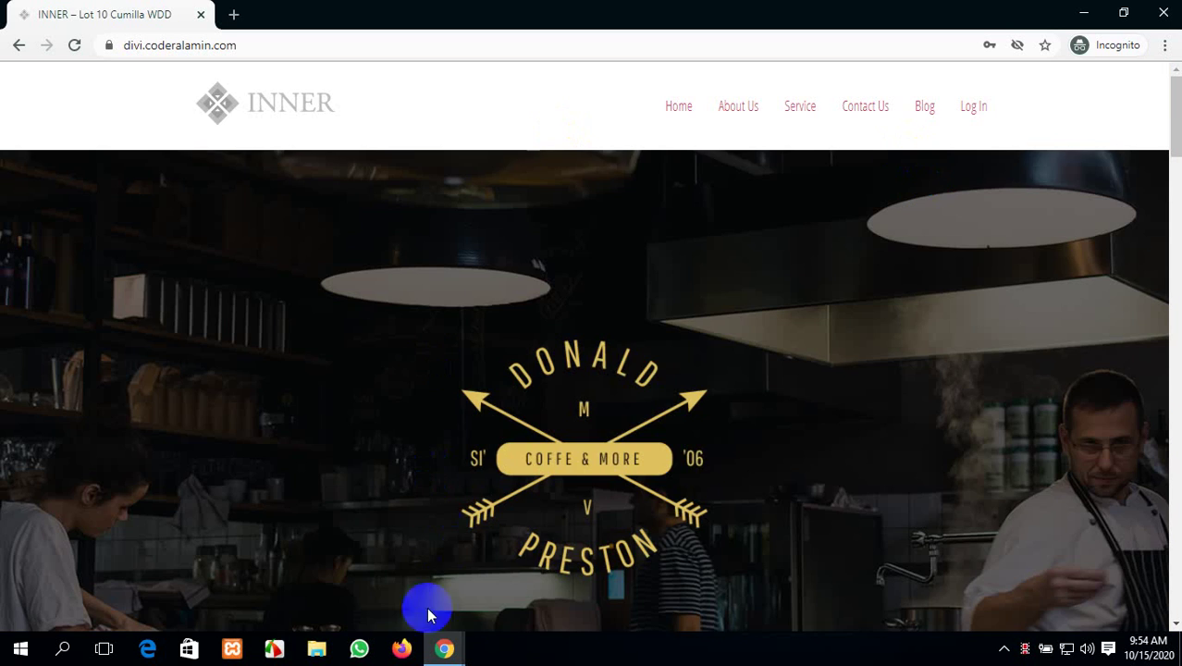
# - Return to the popup's editor in the logged-in window and turn off the On Scroll trigger in its publish settings
pyautogui.click(428, 652)
pyautogui.click(286, 568)
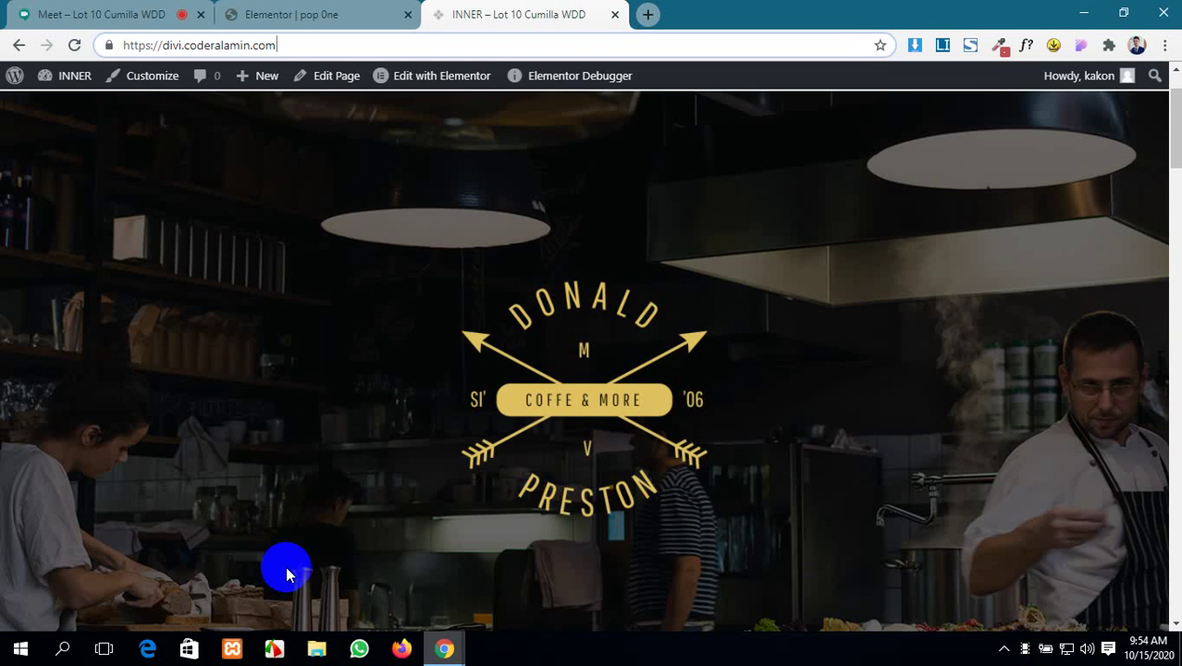
pyautogui.click(336, 12)
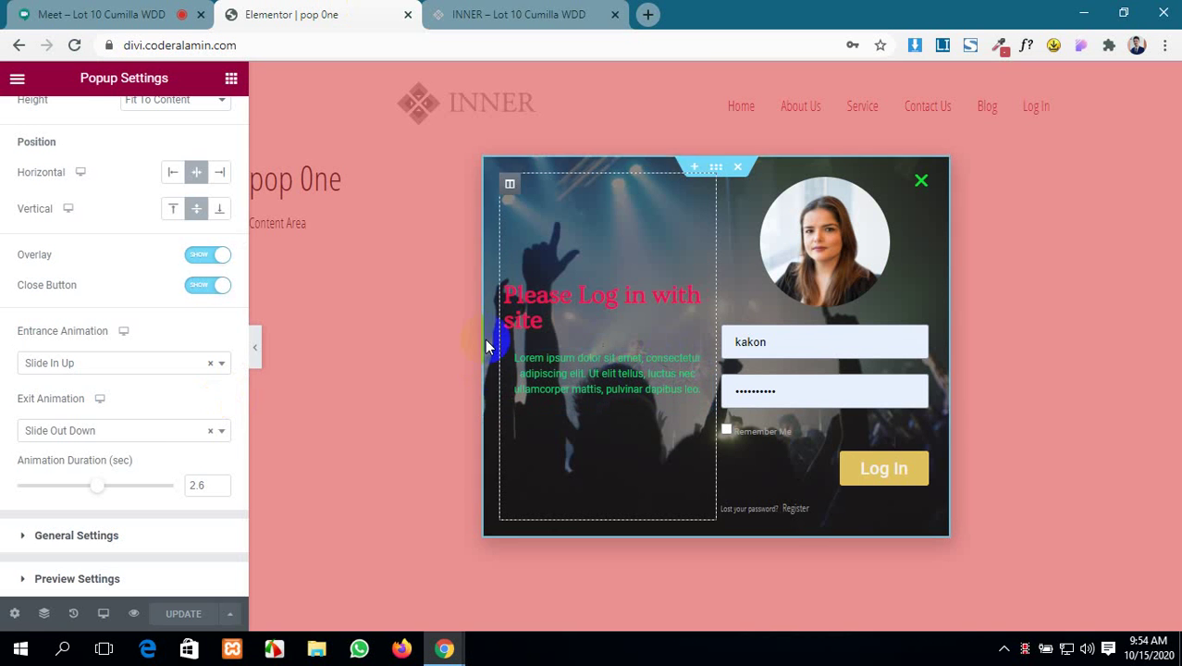
pyautogui.scroll(1, 176, 388)
pyautogui.scroll(1, 179, 393)
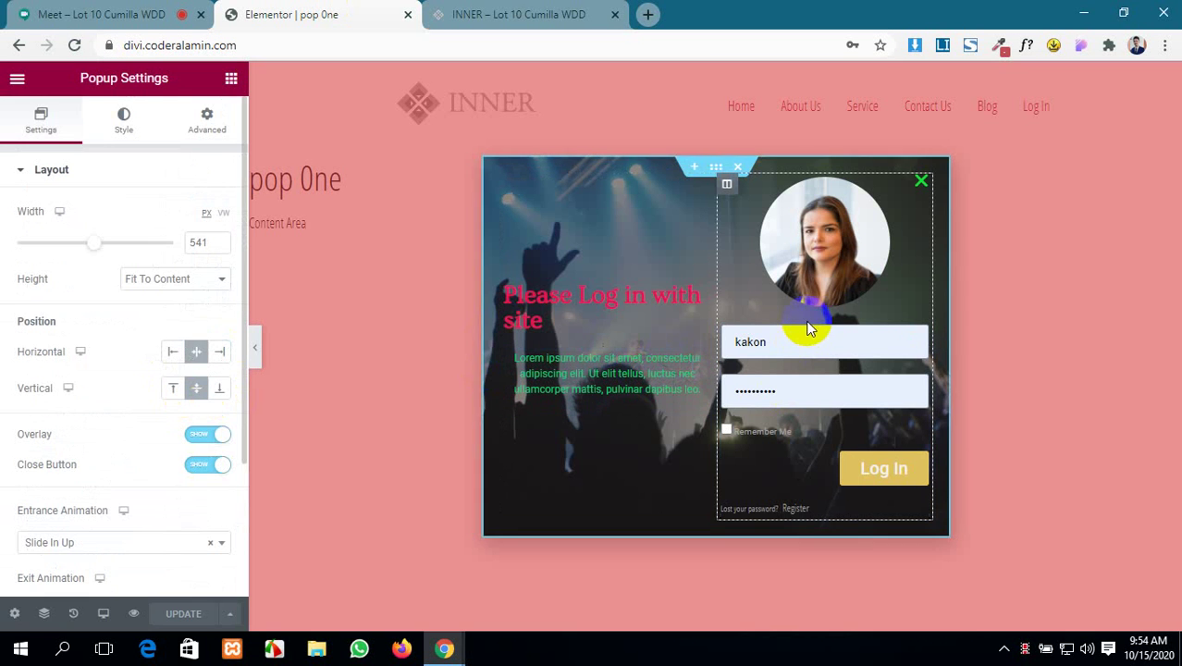
pyautogui.scroll(-2, 137, 518)
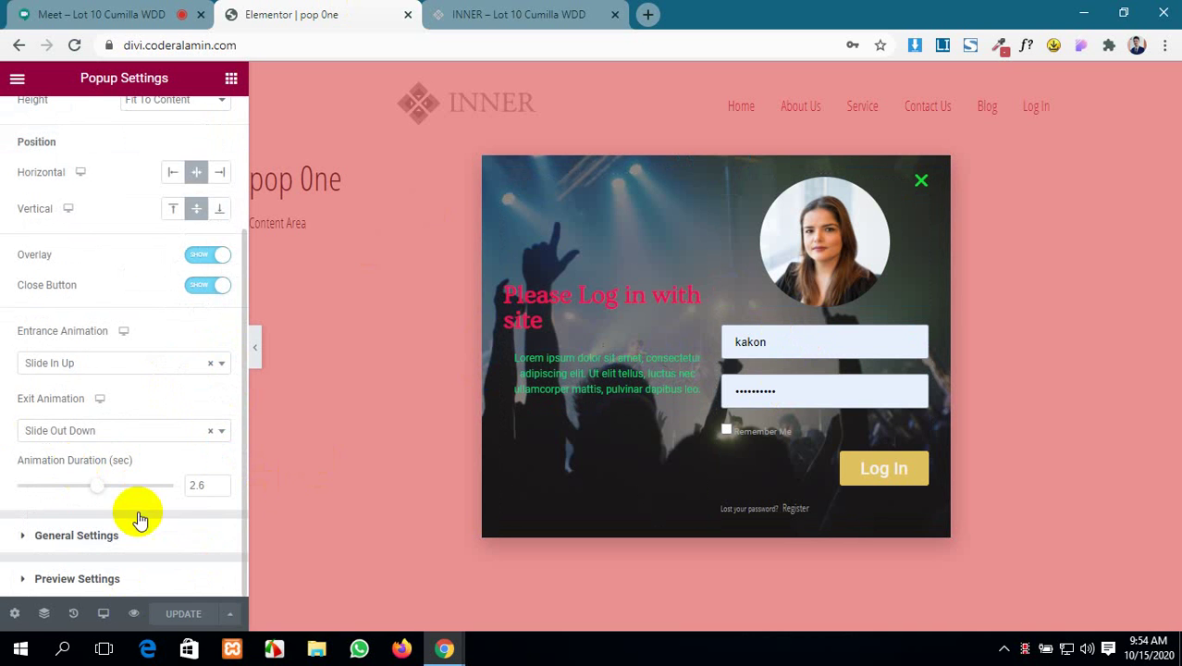
pyautogui.click(228, 613)
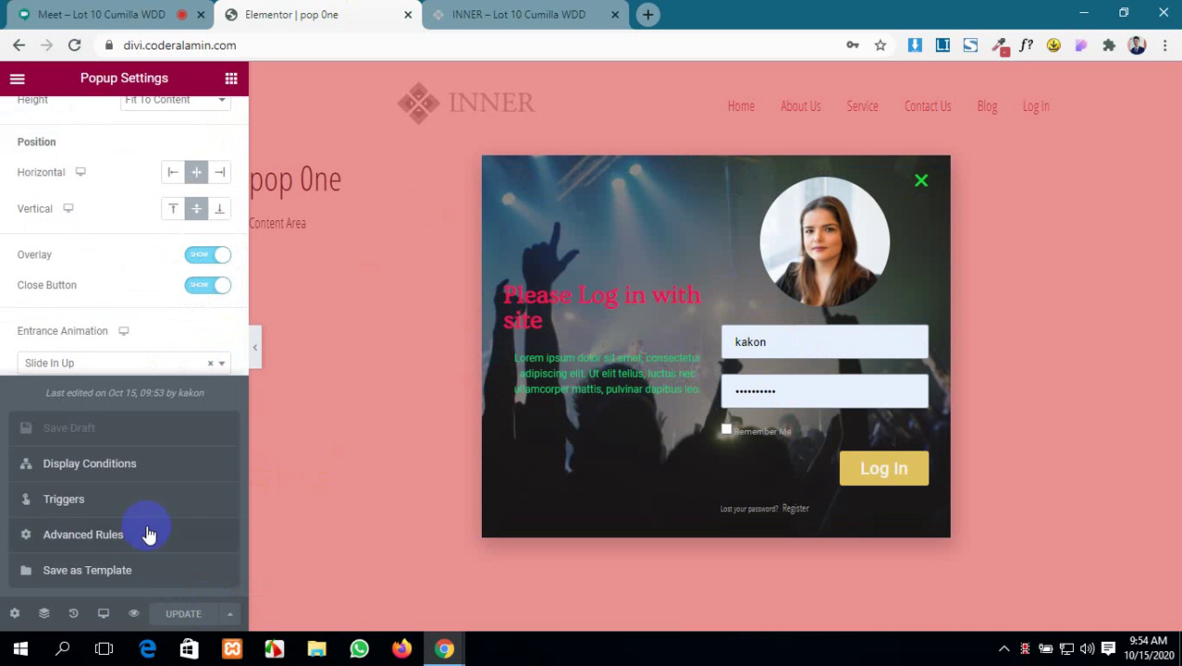
pyautogui.click(109, 478)
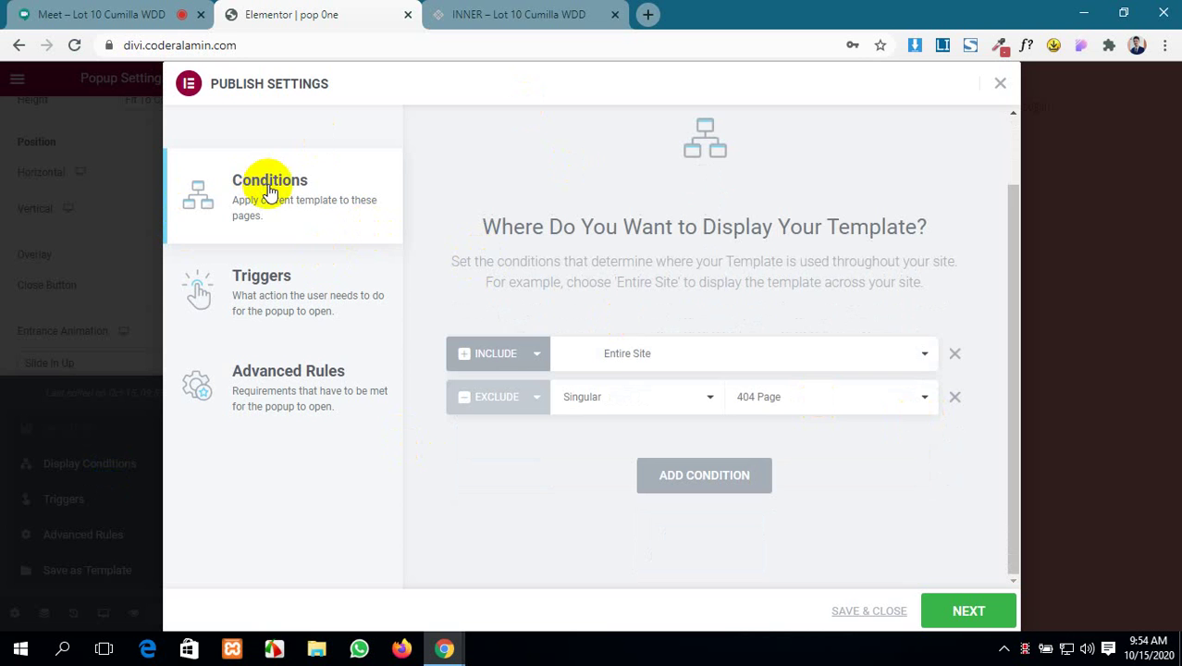
pyautogui.click(245, 310)
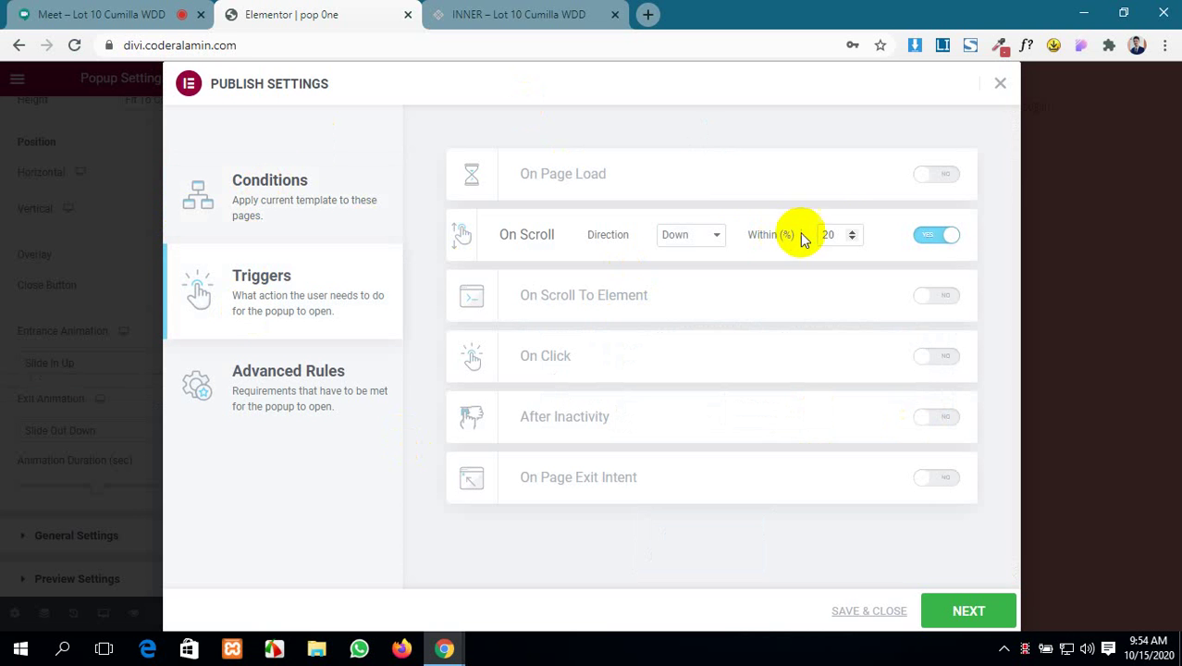
pyautogui.click(937, 239)
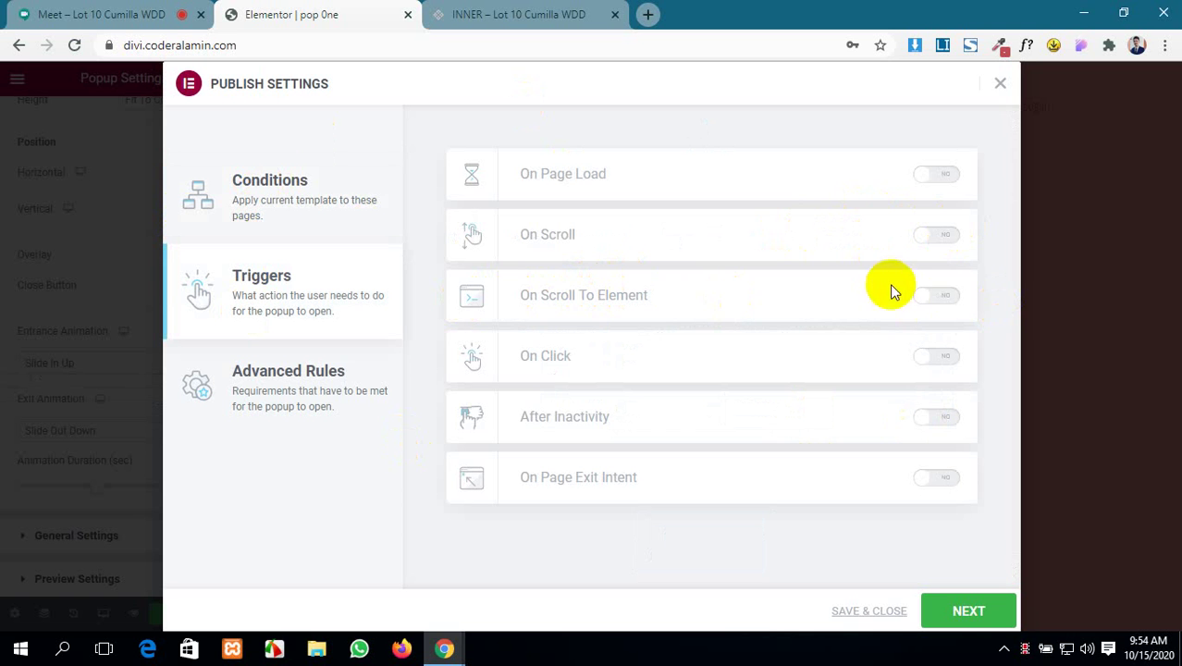
pyautogui.click(916, 296)
pyautogui.click(820, 298)
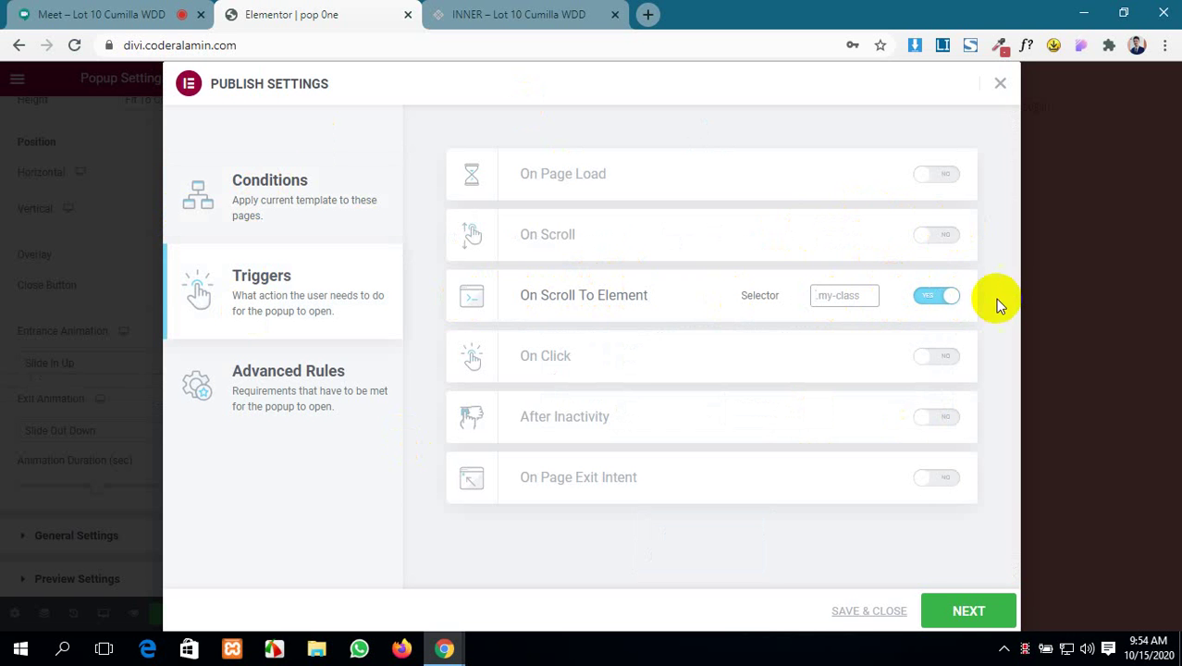
pyautogui.click(939, 298)
# - Turn on the On Click trigger for the popup and save the publish settings
pyautogui.click(939, 354)
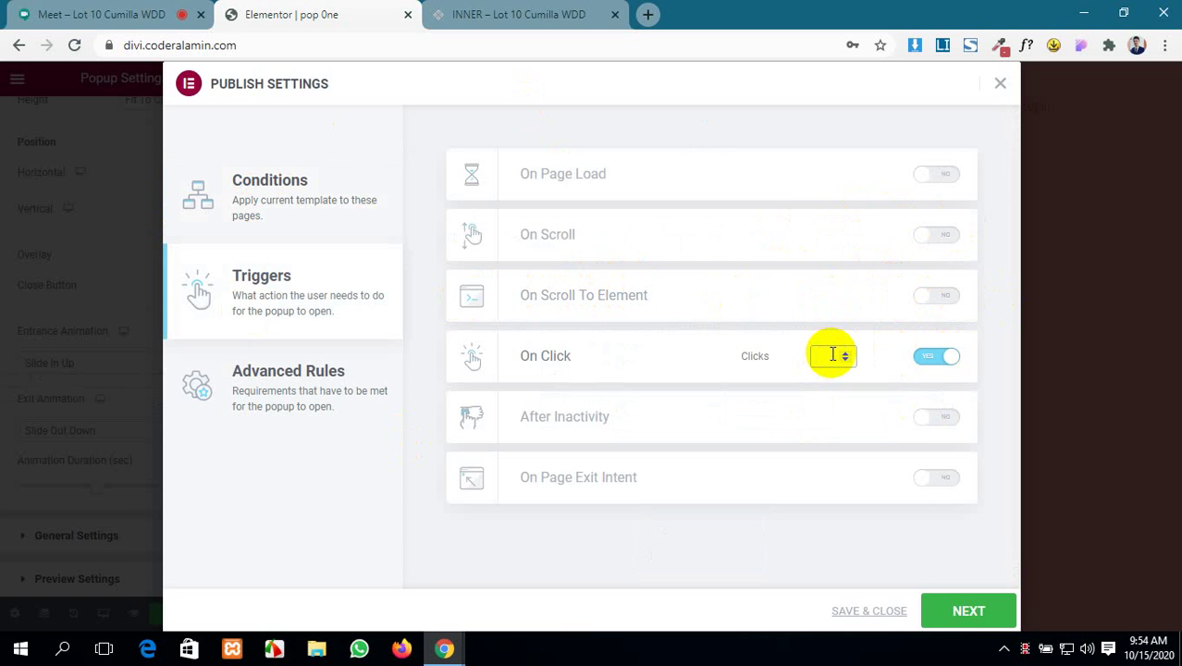
pyautogui.click(957, 614)
pyautogui.click(957, 614)
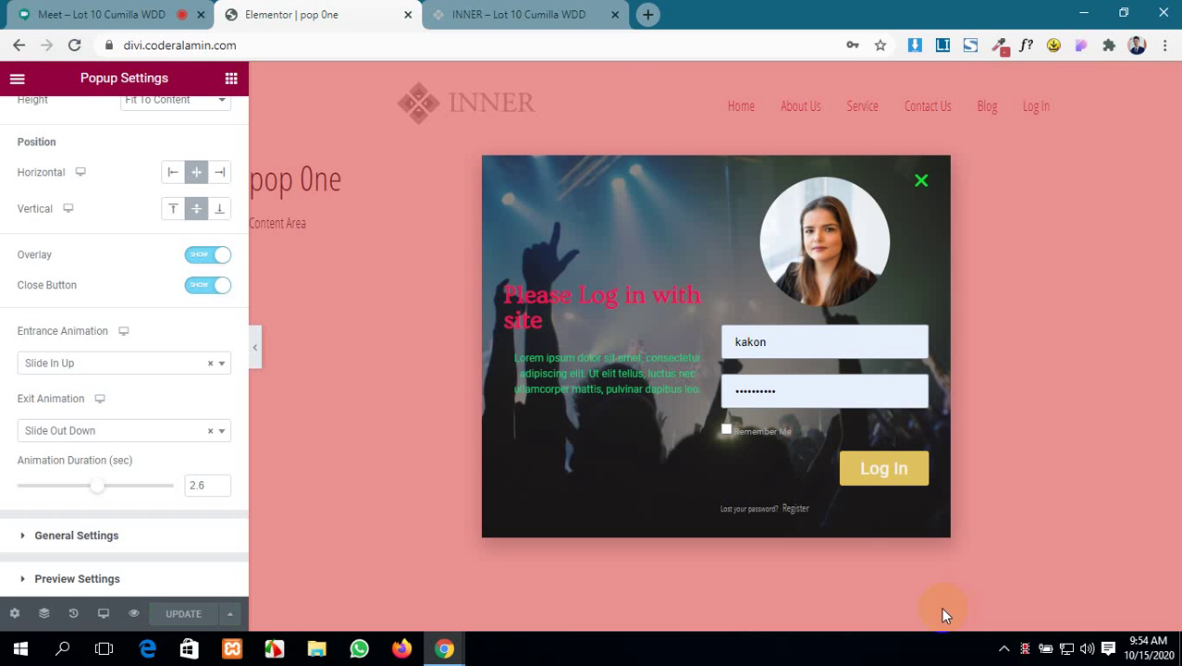
# - Reload the live Home page as the logged-in visitor, open the About Us page, and test the popup's click trigger there
pyautogui.click(507, 11)
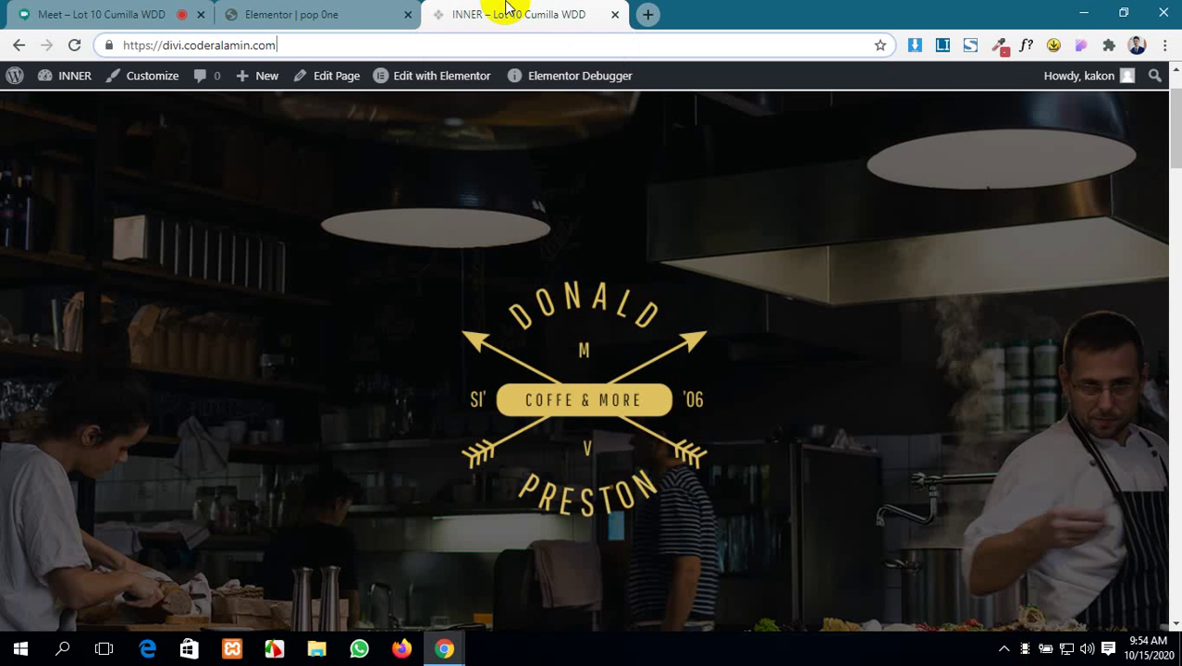
pyautogui.click(75, 45)
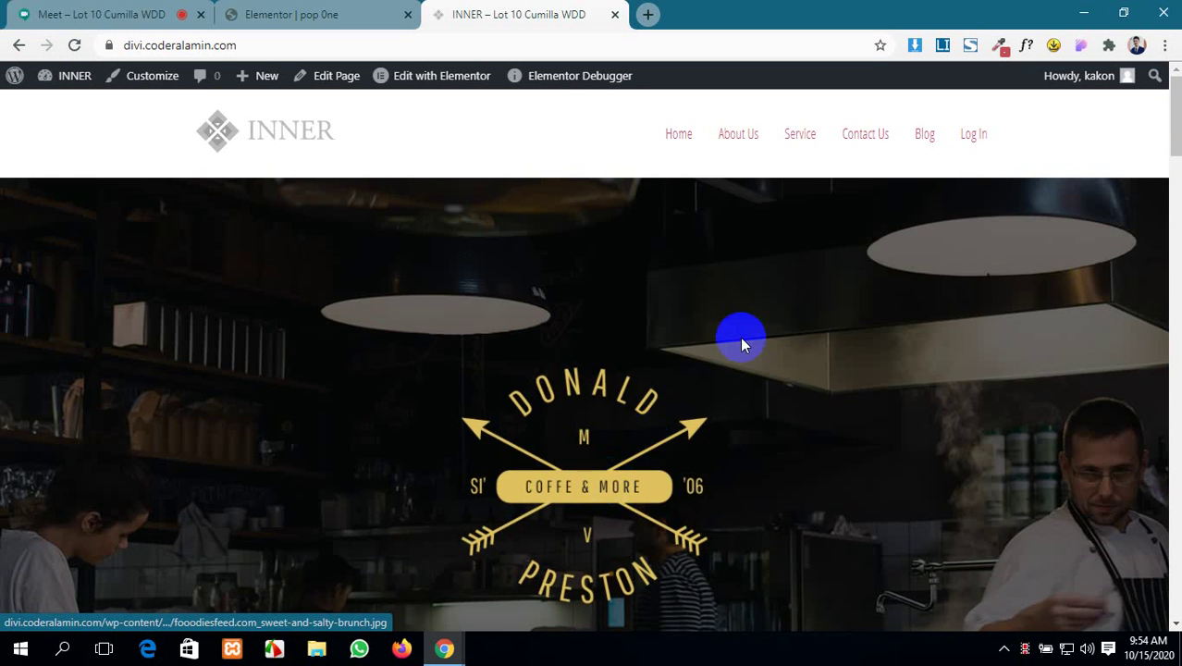
pyautogui.click(730, 134)
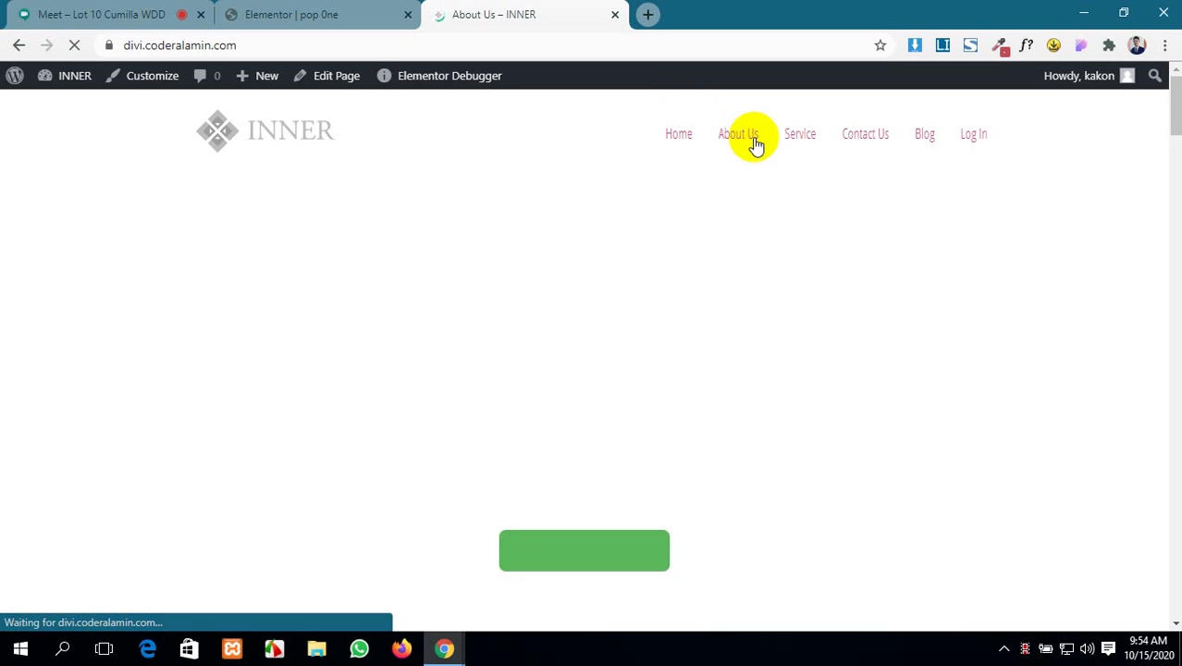
pyautogui.scroll(-1, 725, 492)
pyautogui.scroll(-10, 724, 484)
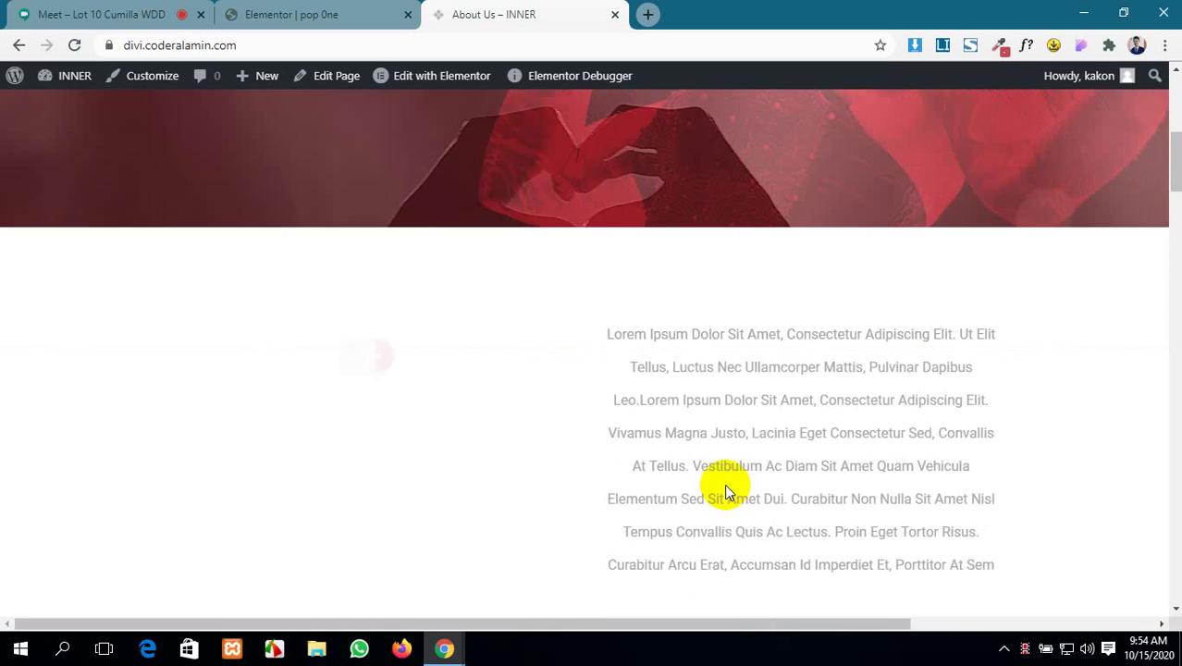
pyautogui.scroll(5, 724, 484)
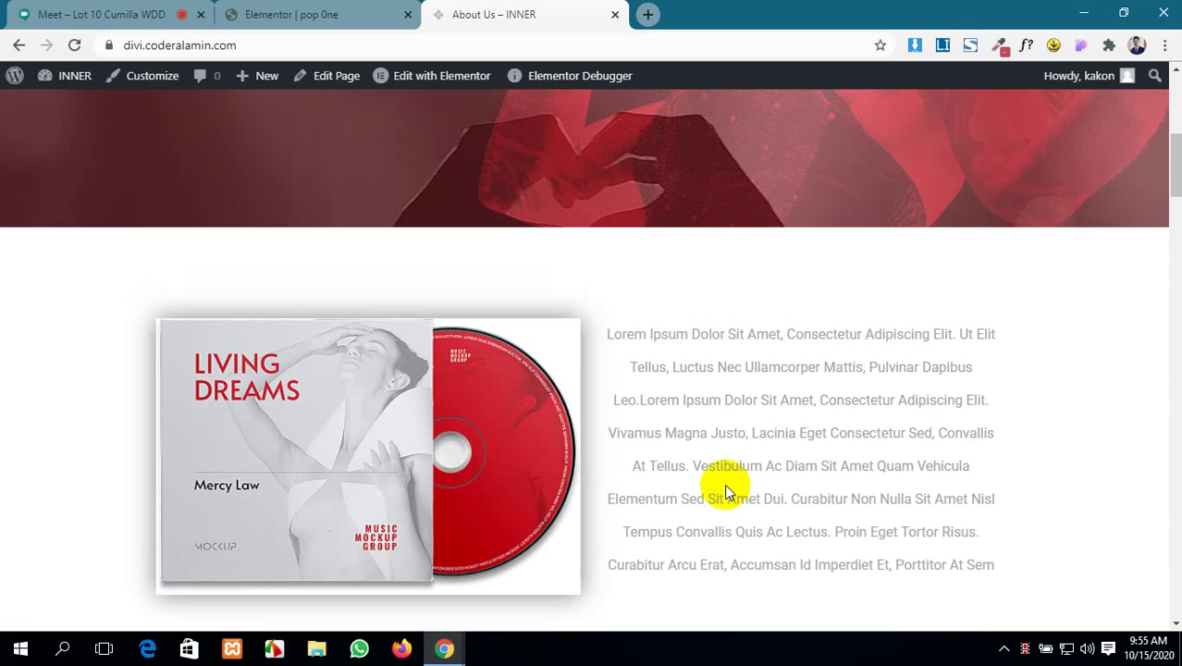
pyautogui.tripleClick(724, 483)
pyautogui.scroll(3, 724, 483)
pyautogui.click(724, 492)
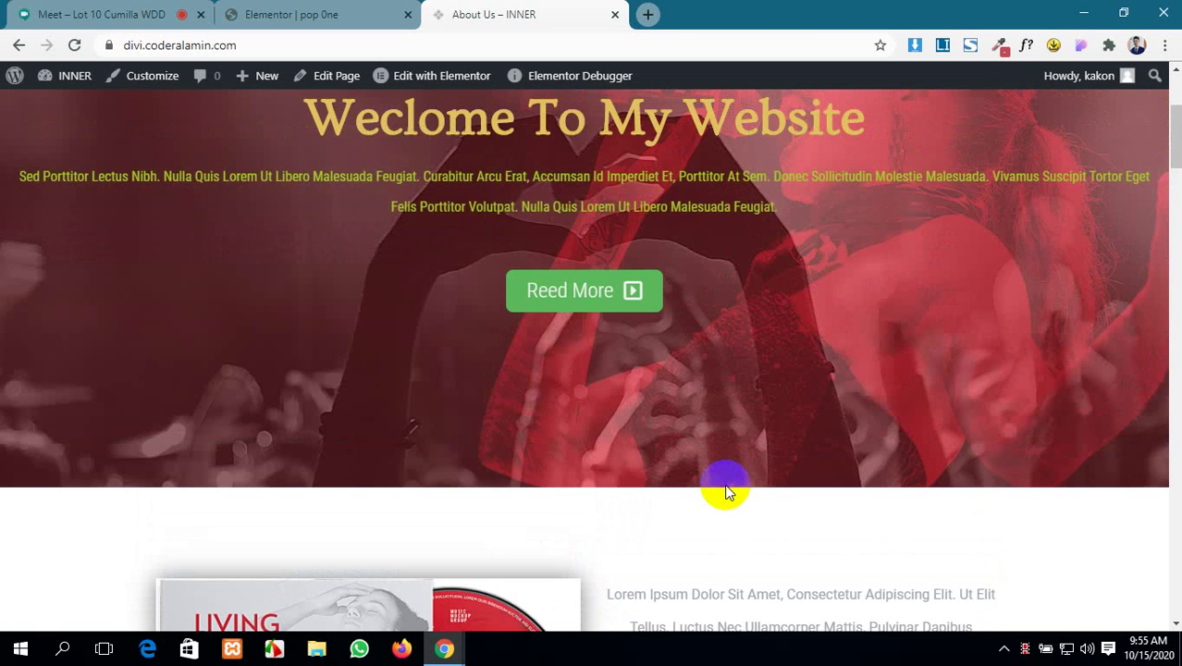
pyautogui.scroll(2, 721, 485)
pyautogui.scroll(3, 772, 345)
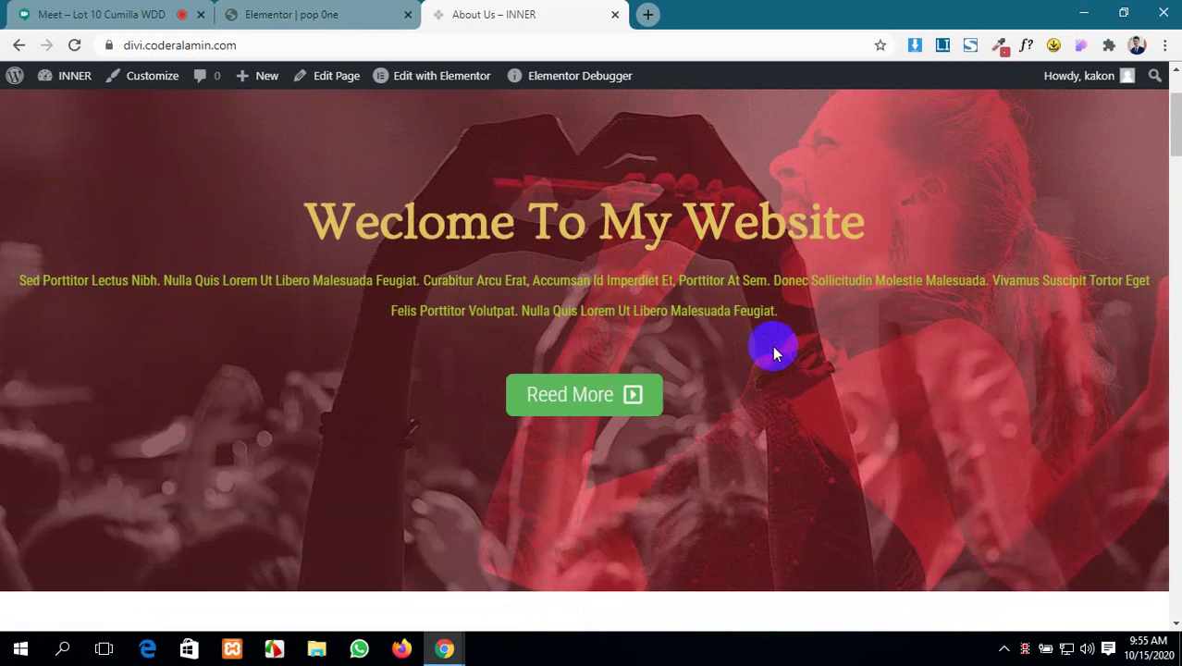
# - Switch to the incognito window, reload the Home page, and test the popup's click trigger in the Our Sweets section
pyautogui.moveTo(448, 641)
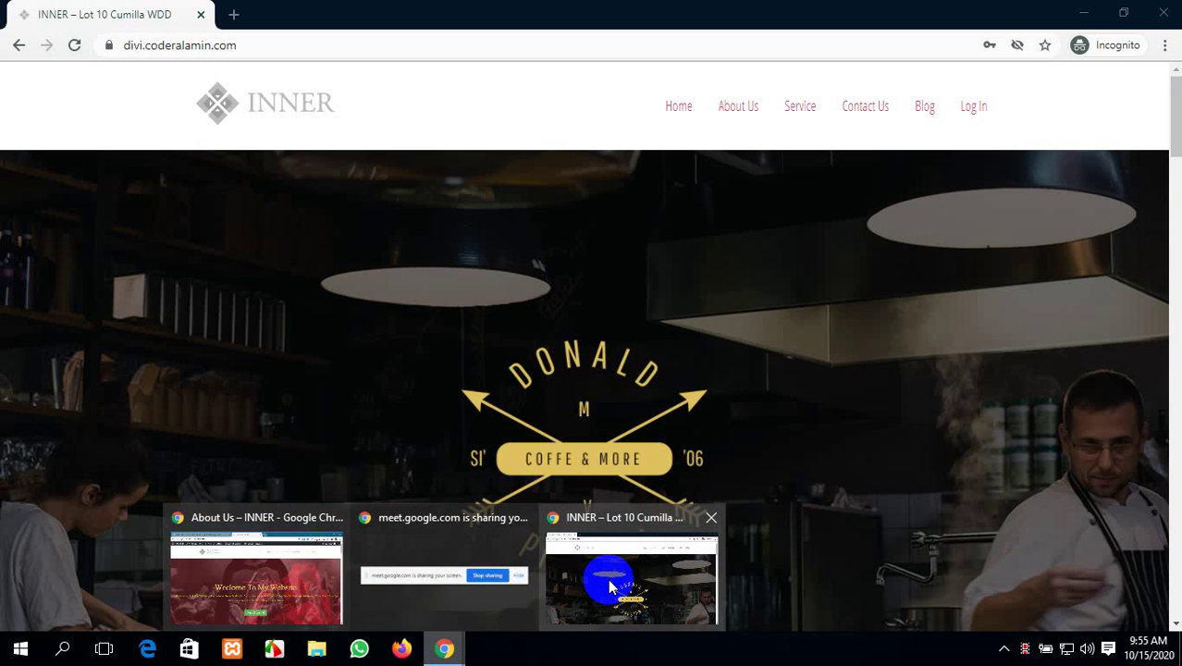
pyautogui.click(612, 575)
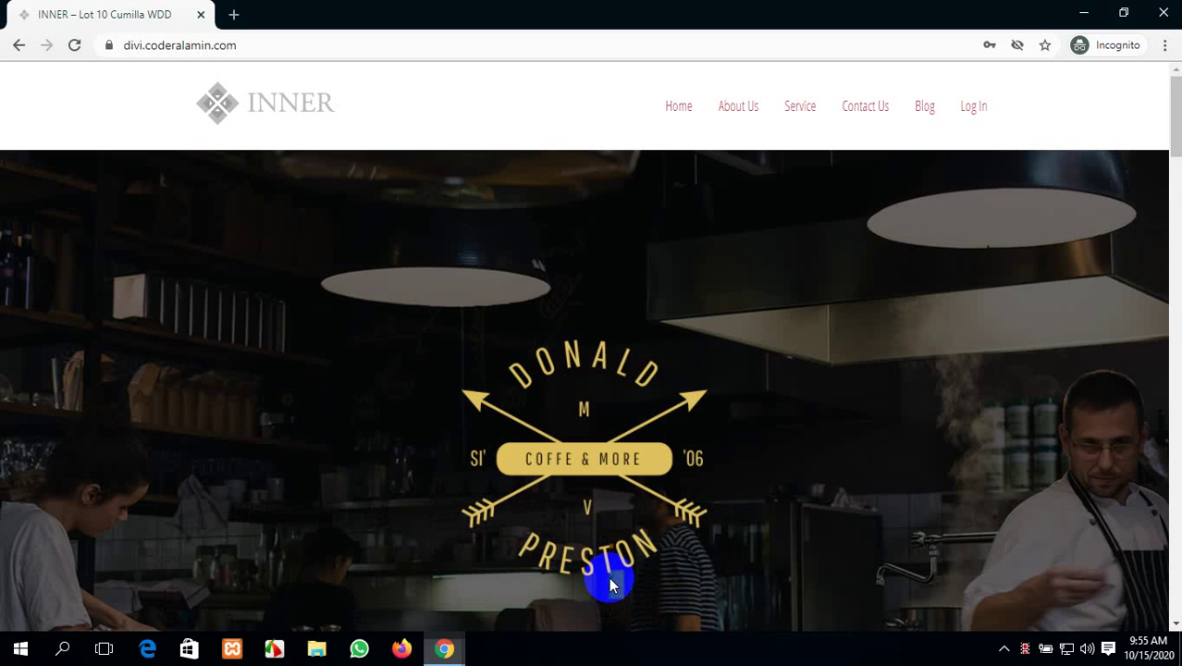
pyautogui.click(75, 44)
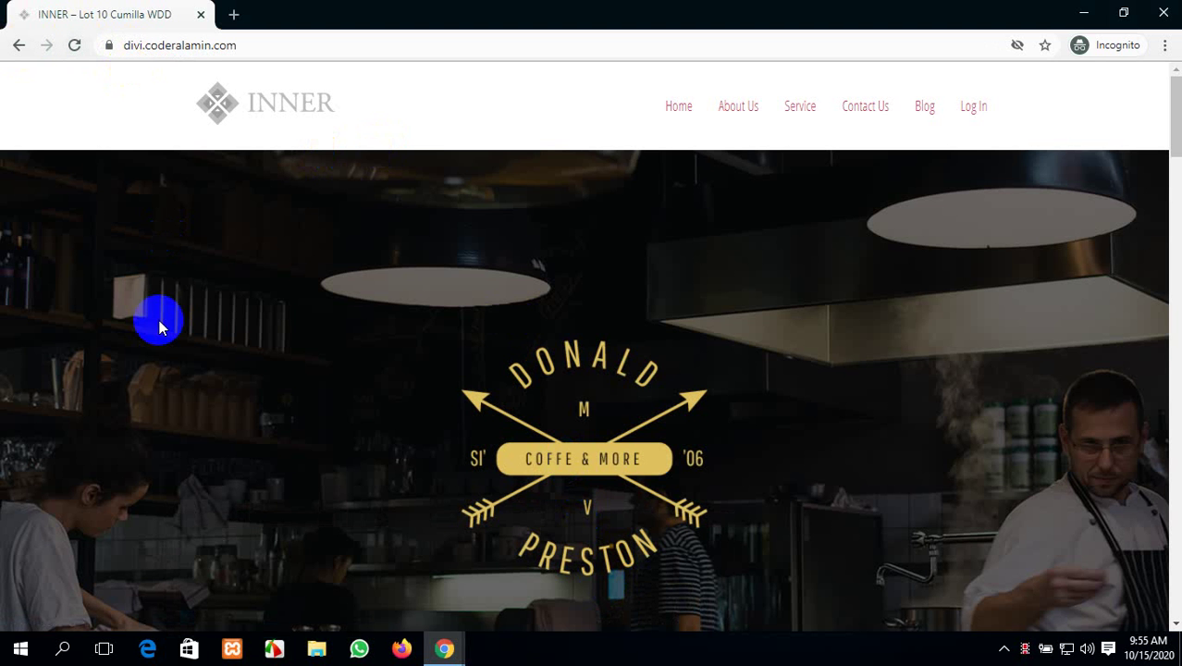
pyautogui.scroll(-5, 806, 365)
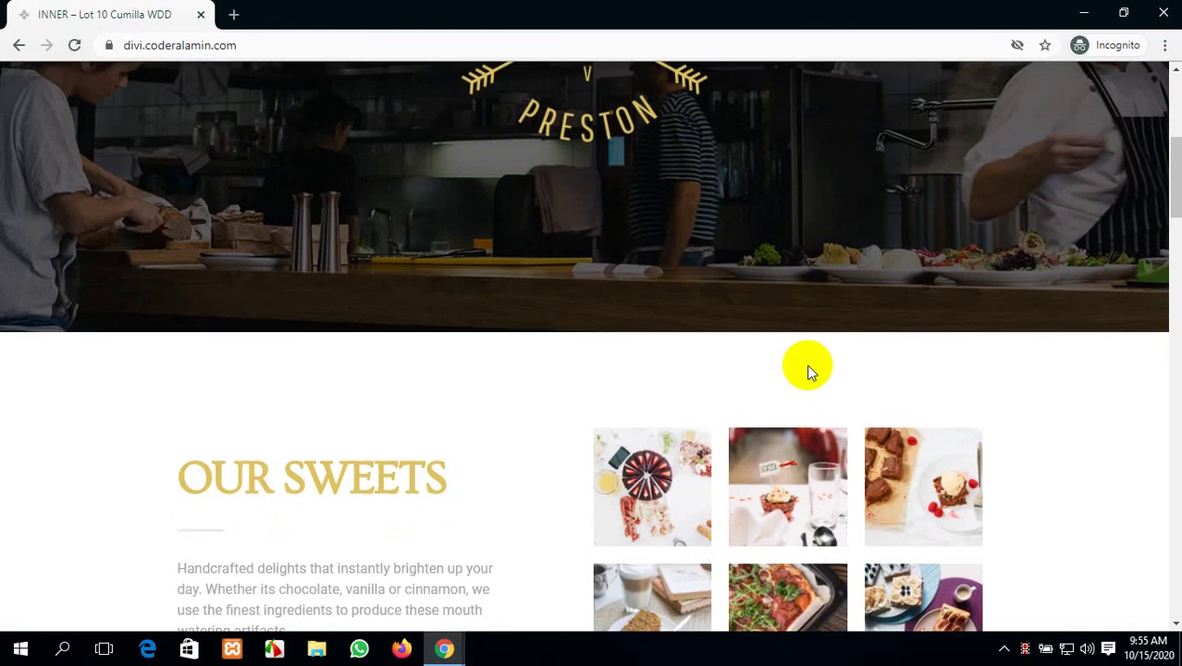
pyautogui.scroll(-3, 809, 368)
pyautogui.click(808, 368)
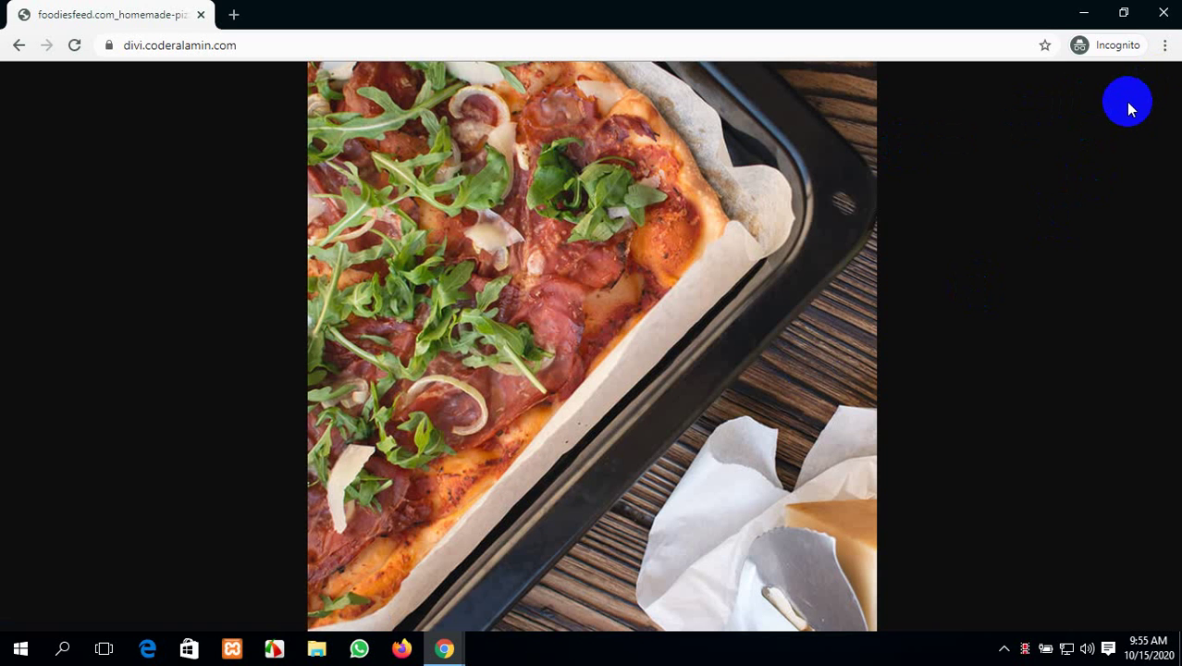
# - Copy the base site address out of the opened pizza image's URL and remove it from the address
pyautogui.click(202, 14)
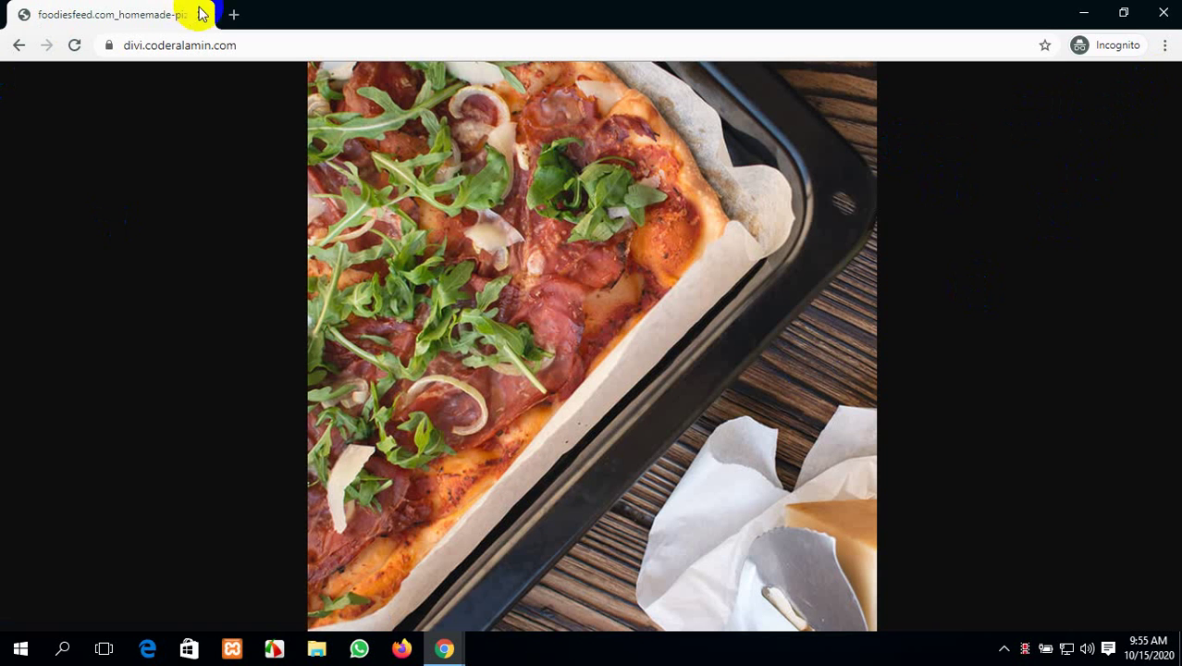
pyautogui.click(181, 47)
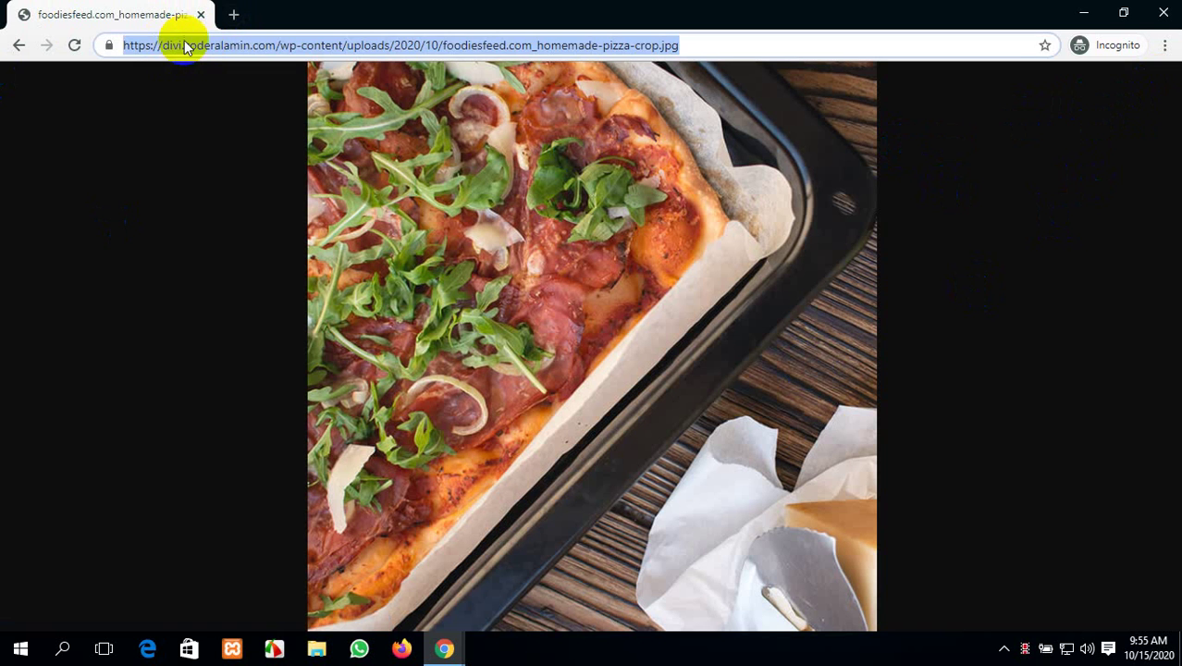
pyautogui.write('divi.coderalamin.com')
pyautogui.press('Return')
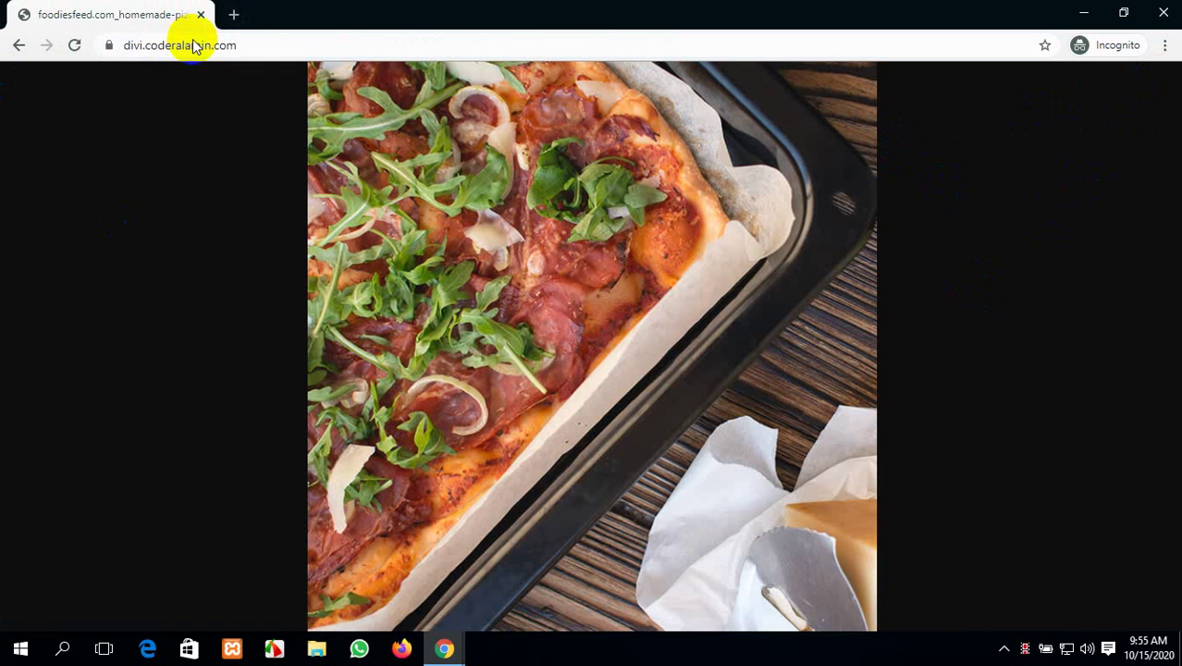
pyautogui.moveTo(251, 45)
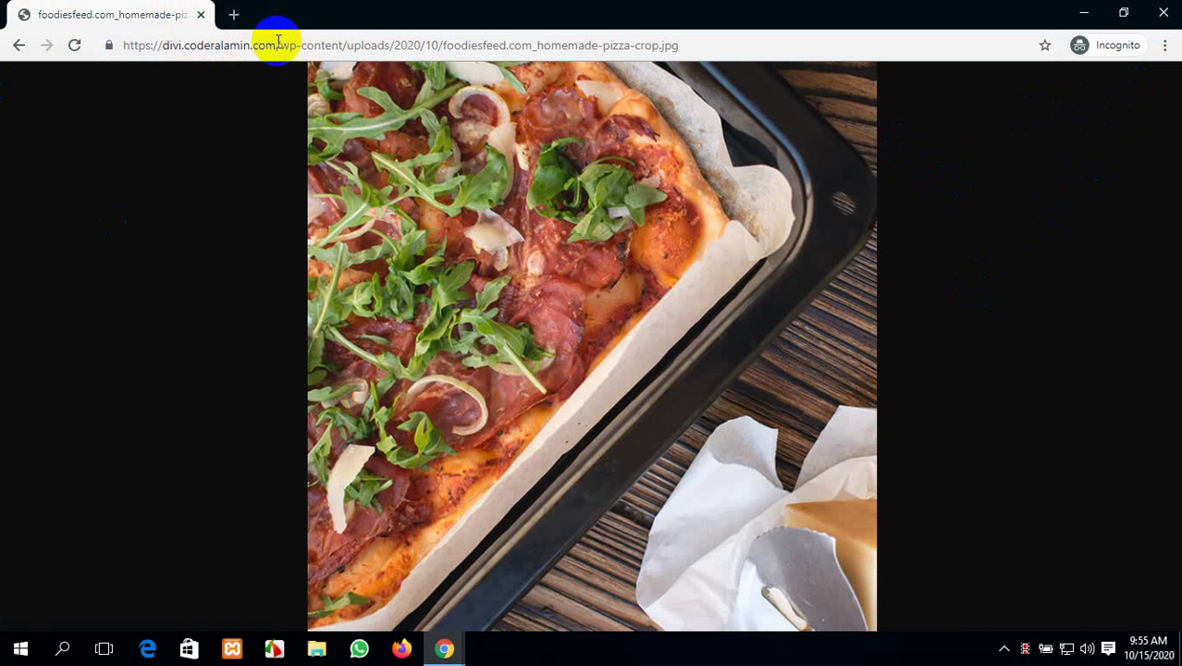
pyautogui.moveTo(277, 42); pyautogui.dragTo(3, 24)
pyautogui.hotkey('ctrl', 'c')
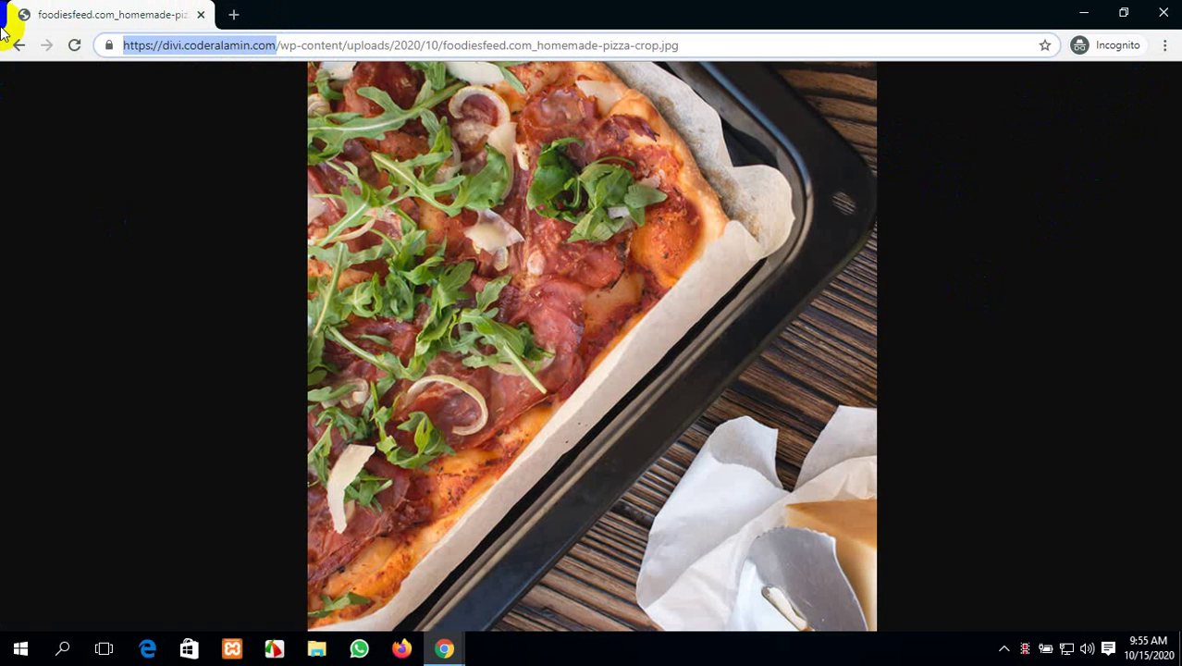
pyautogui.press('BackSpace')
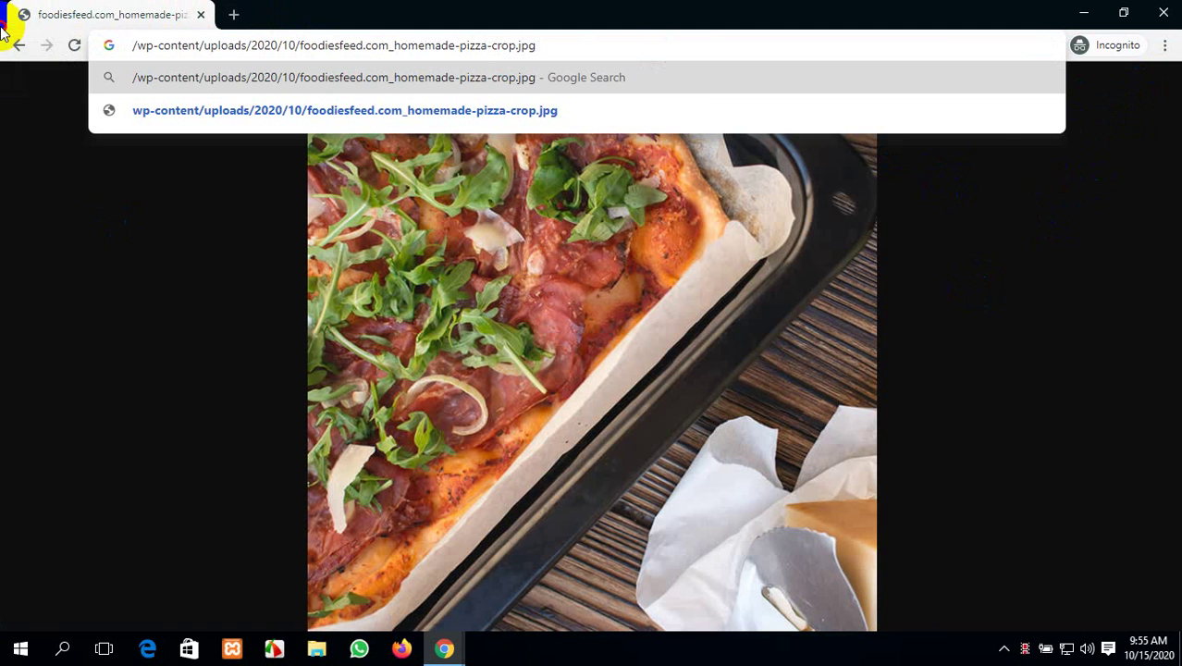
pyautogui.moveTo(3, 28); pyautogui.dragTo(179, 2)
pyautogui.click(126, 44)
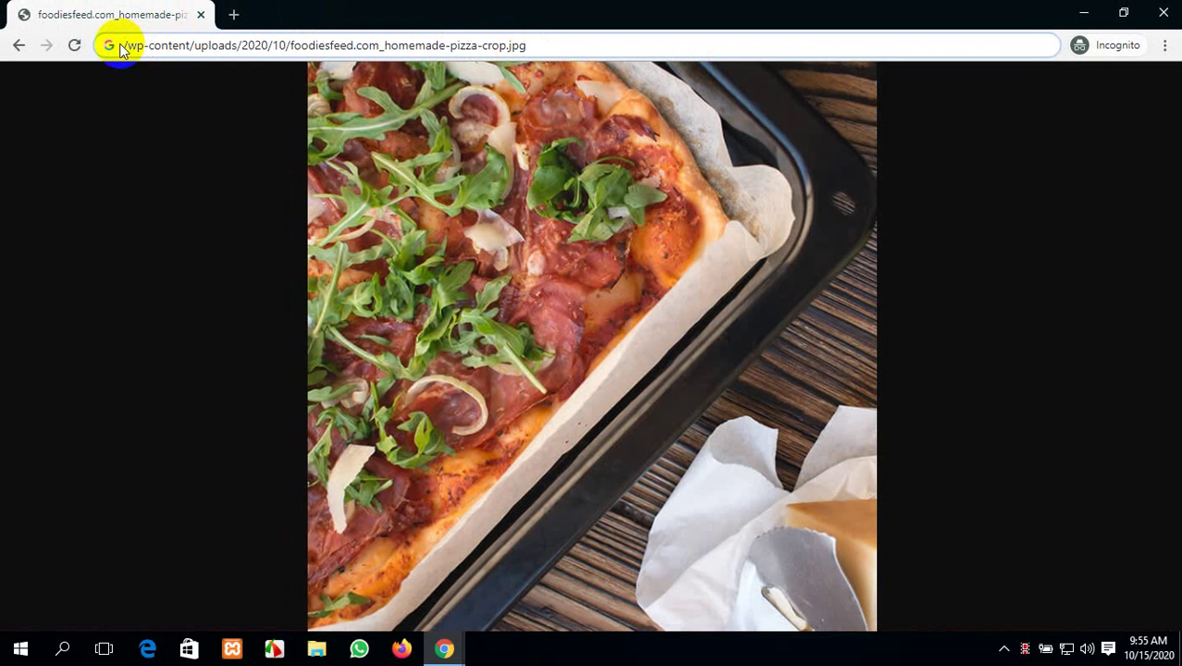
pyautogui.moveTo(527, 44); pyautogui.dragTo(3, 5)
pyautogui.press('BackSpace')
pyautogui.hotkey('ctrl', 'v')
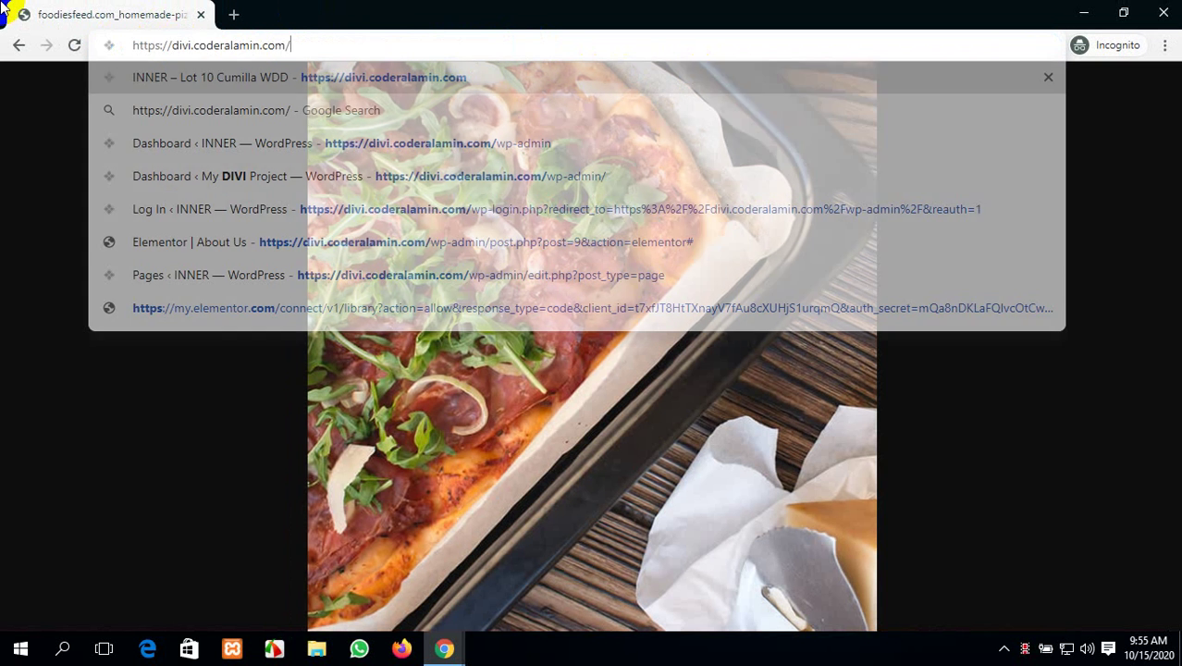
pyautogui.press('Return')
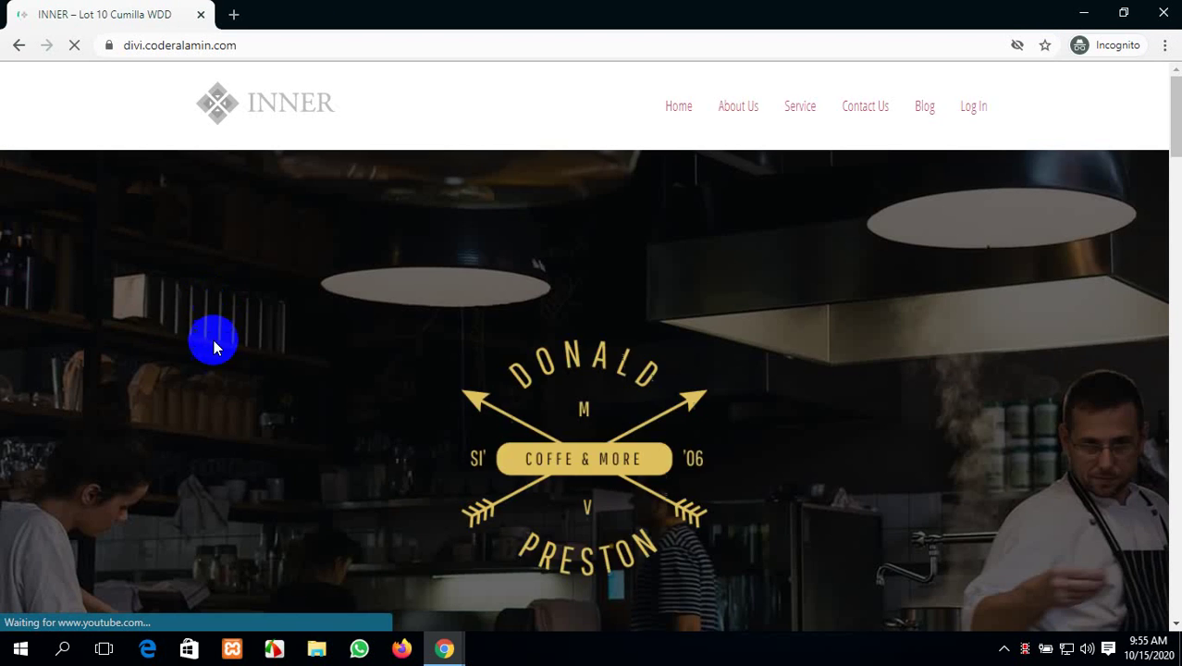
# - Test the popup's click trigger below the Our Sweets text, close the popup, and test it again after reloading the Home page
pyautogui.scroll(-2, 214, 347)
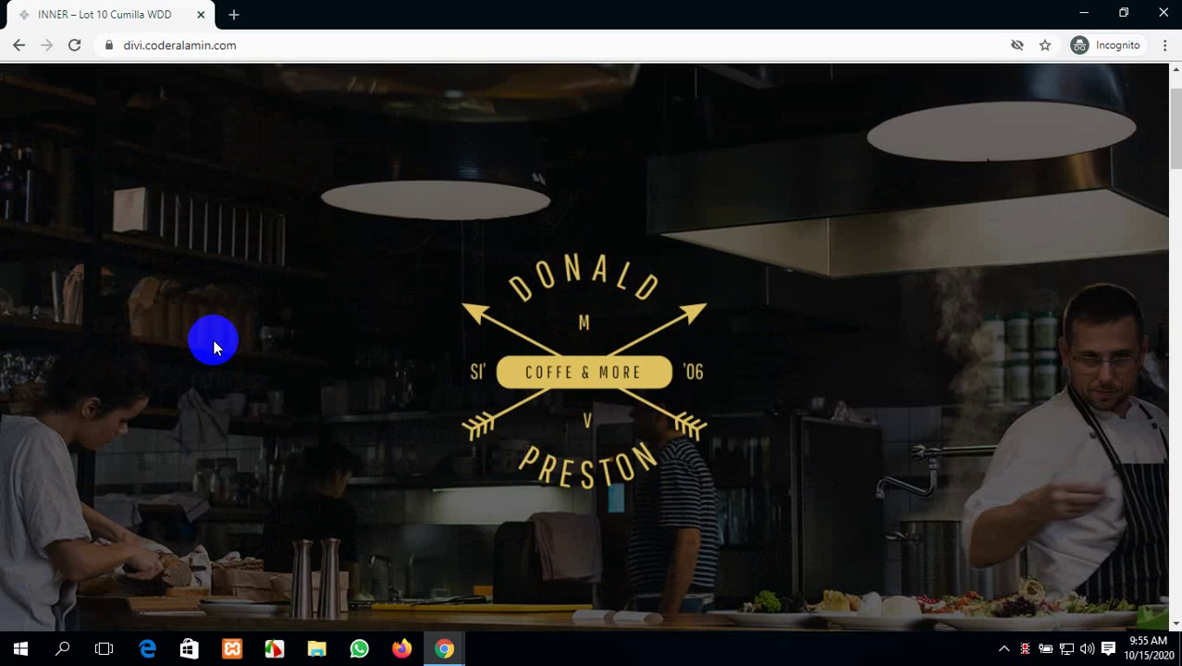
pyautogui.scroll(-10, 214, 342)
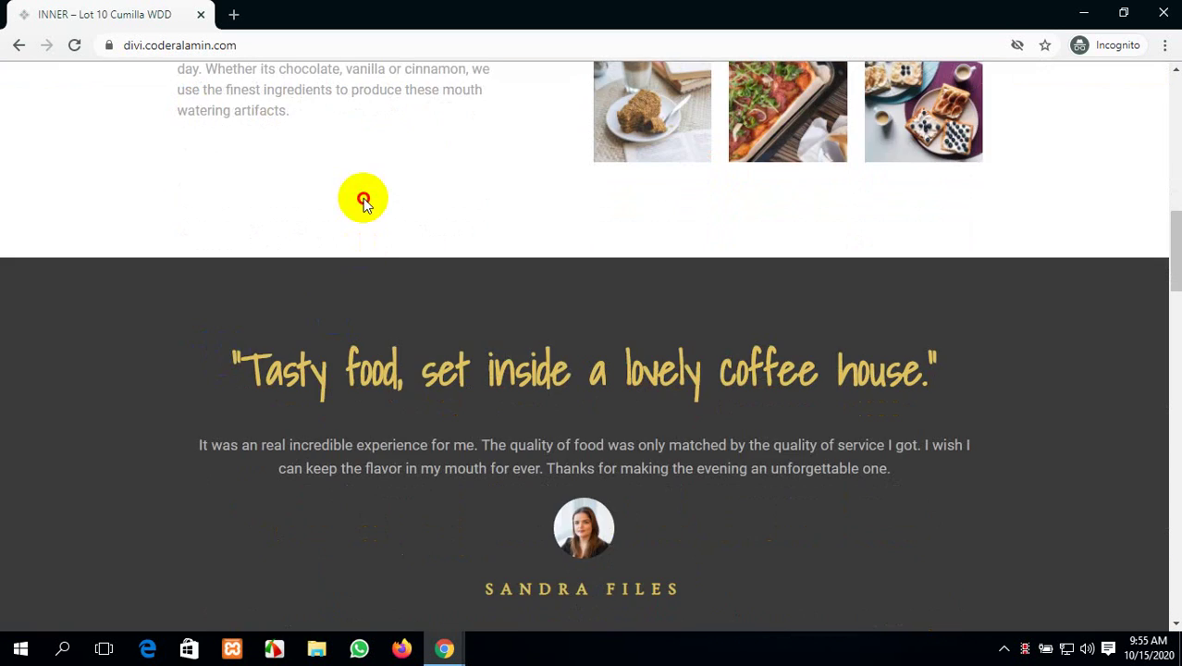
pyautogui.click(363, 198)
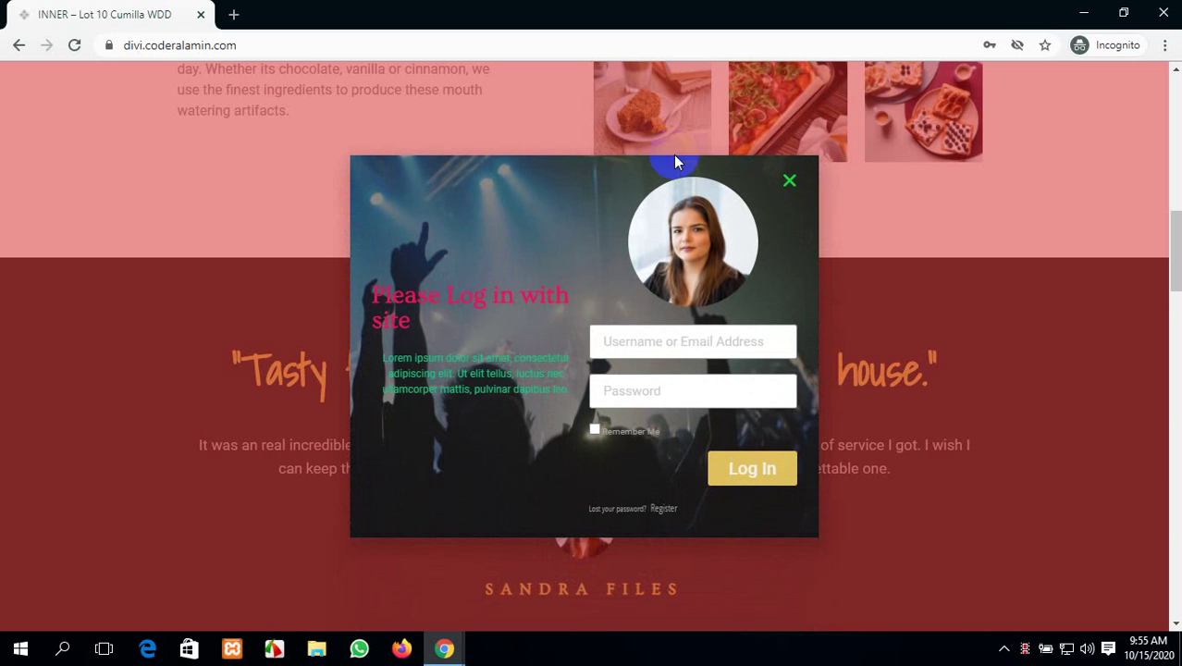
pyautogui.click(787, 180)
pyautogui.click(74, 44)
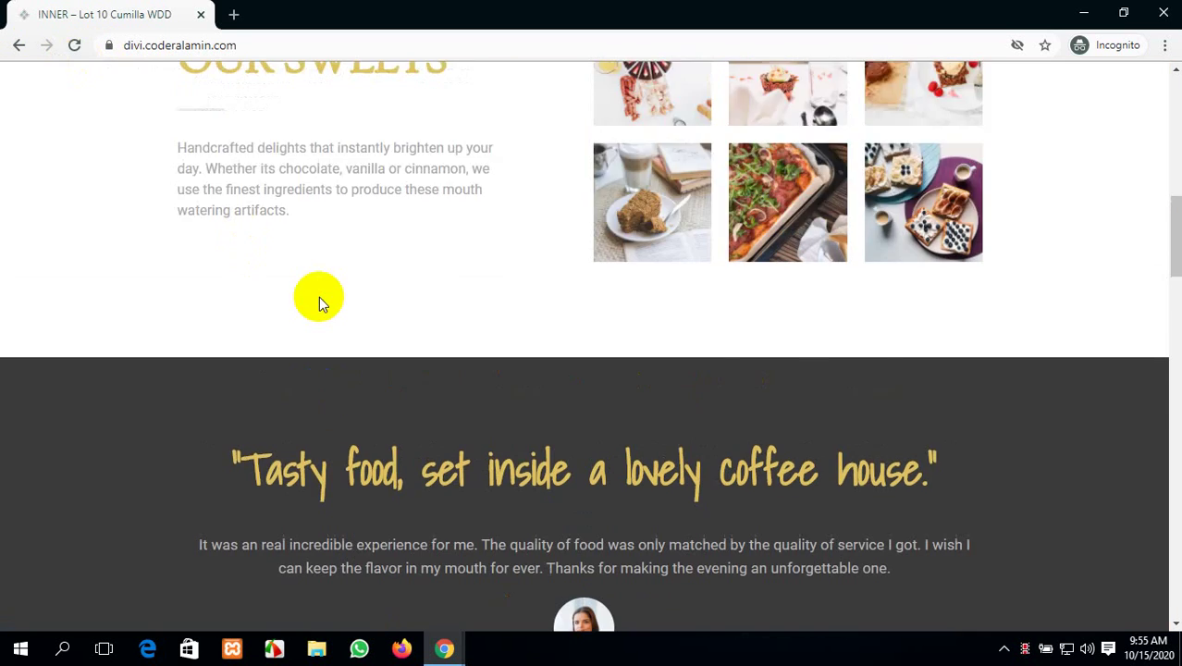
pyautogui.scroll(5, 319, 302)
pyautogui.scroll(3, 319, 302)
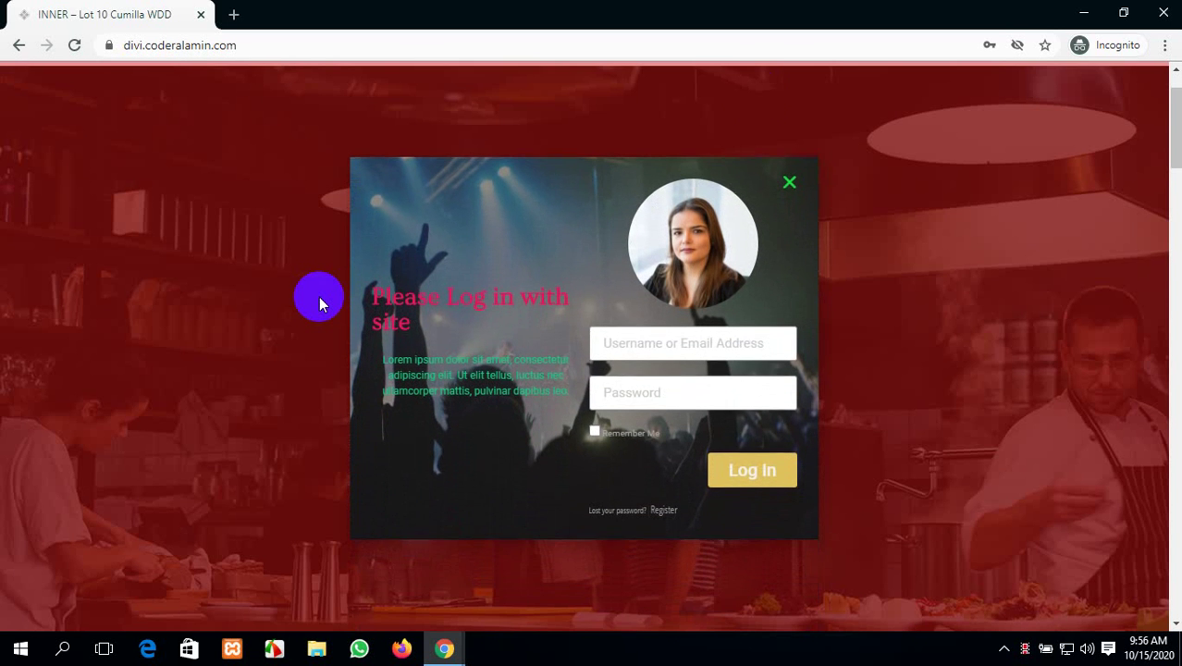
# - Switch to the Elementor popup editor in the main Chrome window, check the popup's Triggers settings, and open its display Conditions
pyautogui.click(447, 649)
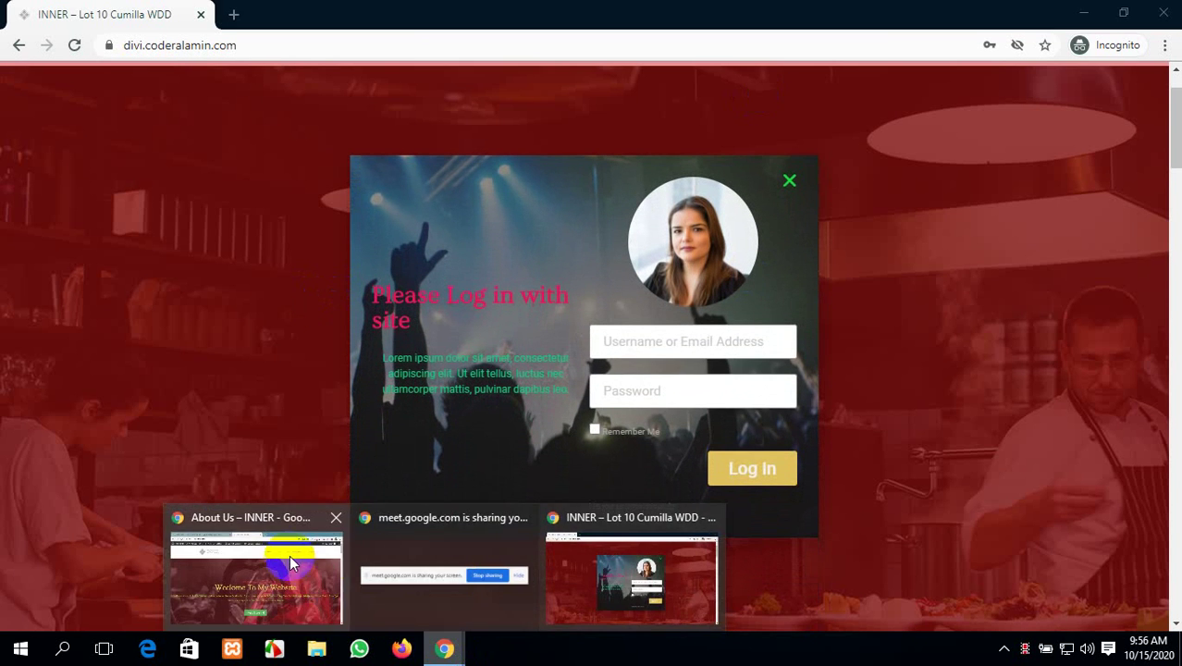
pyautogui.click(289, 555)
pyautogui.click(123, 11)
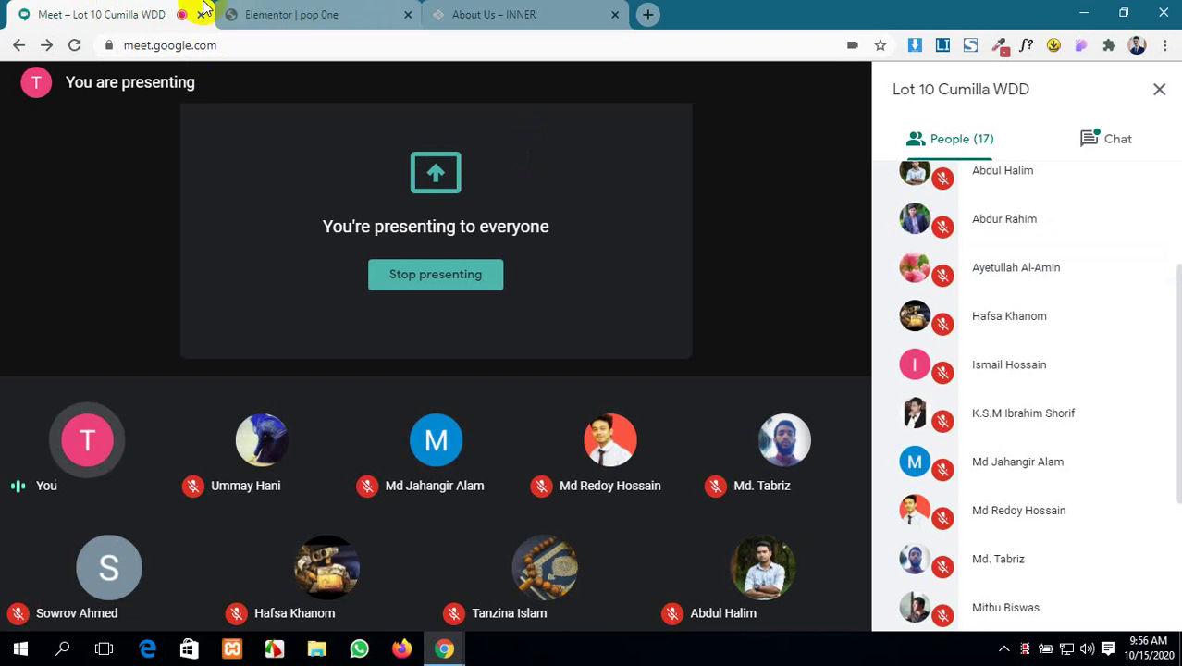
pyautogui.click(288, 13)
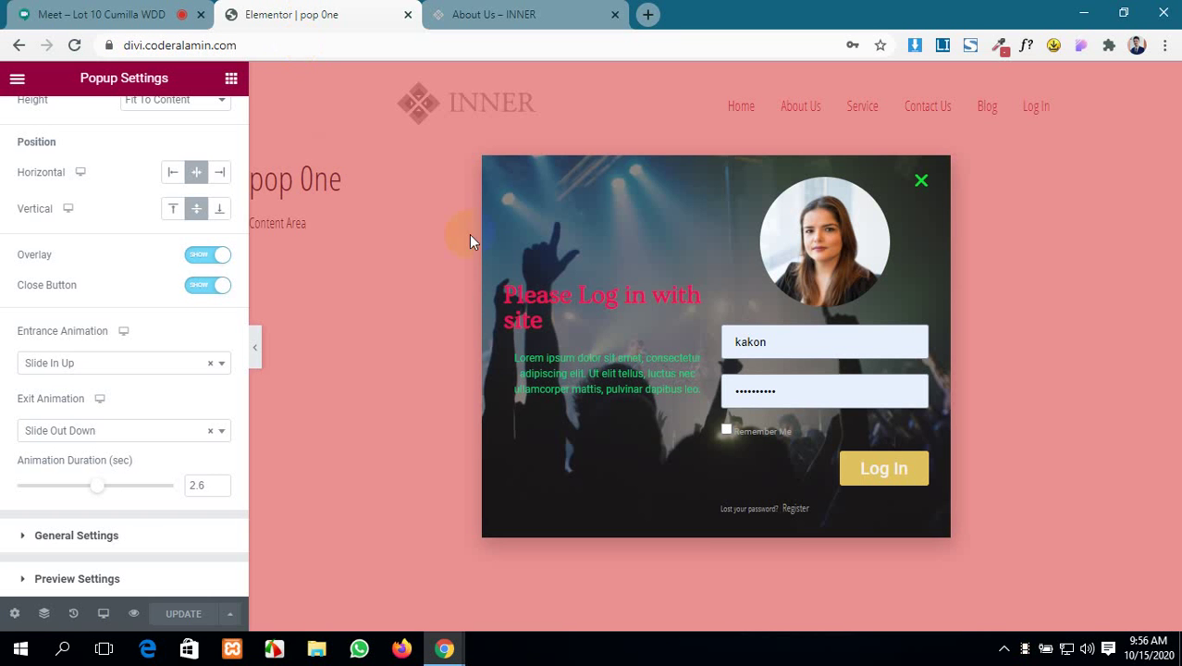
pyautogui.click(229, 613)
pyautogui.click(156, 466)
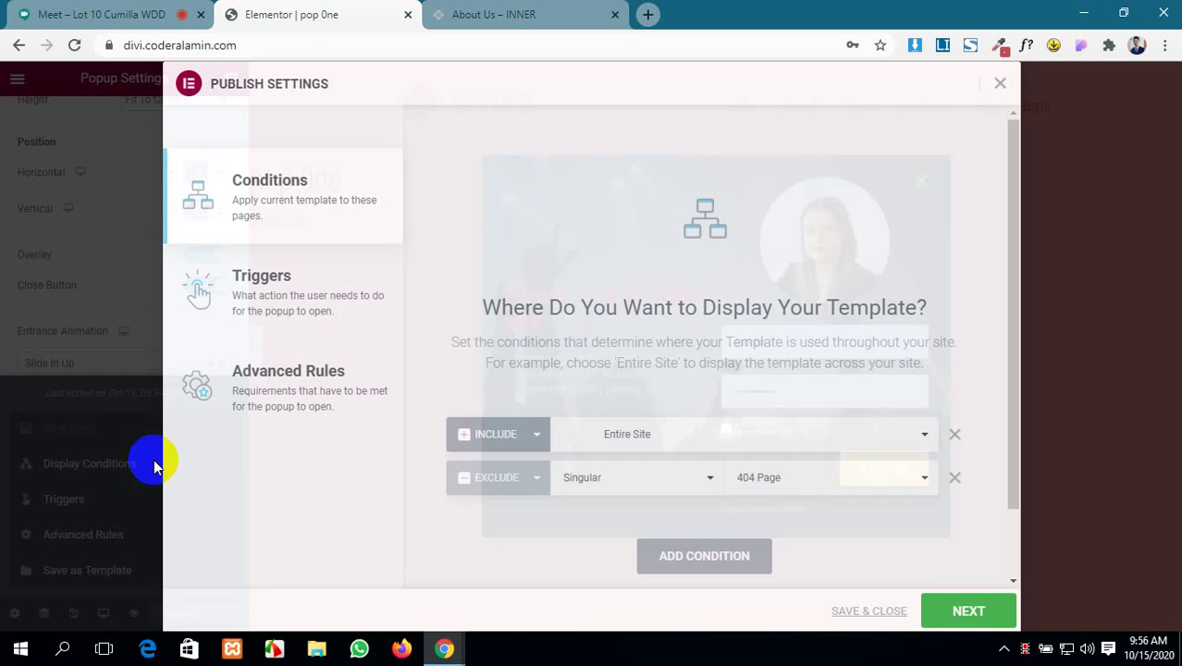
pyautogui.click(264, 297)
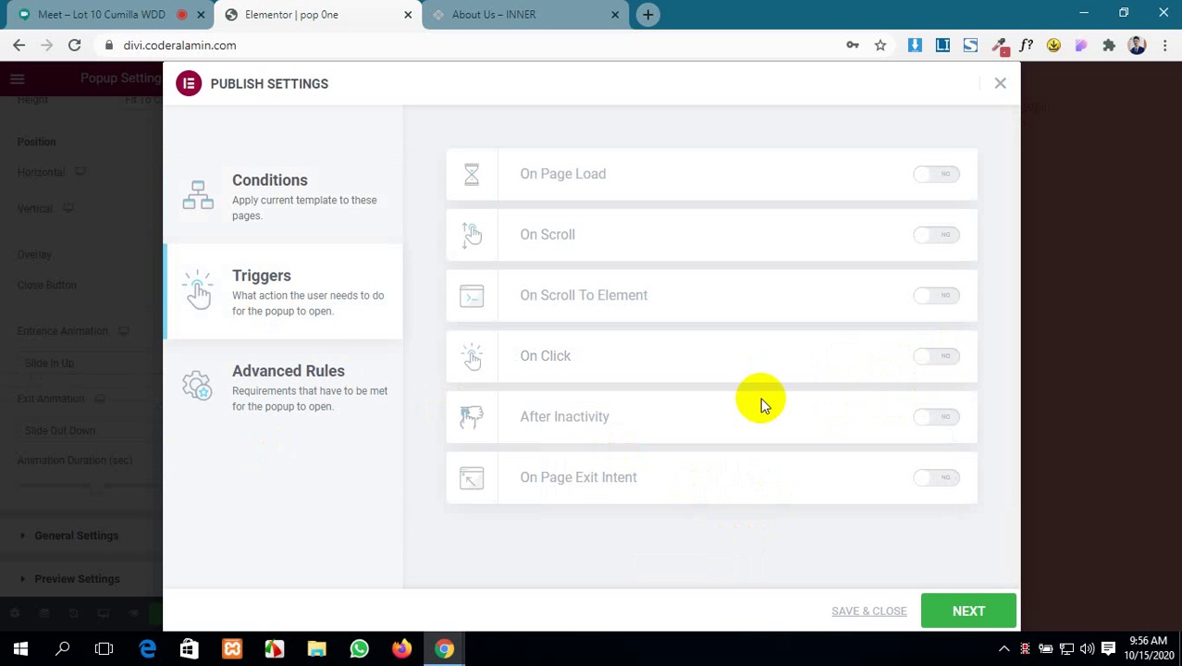
pyautogui.click(292, 204)
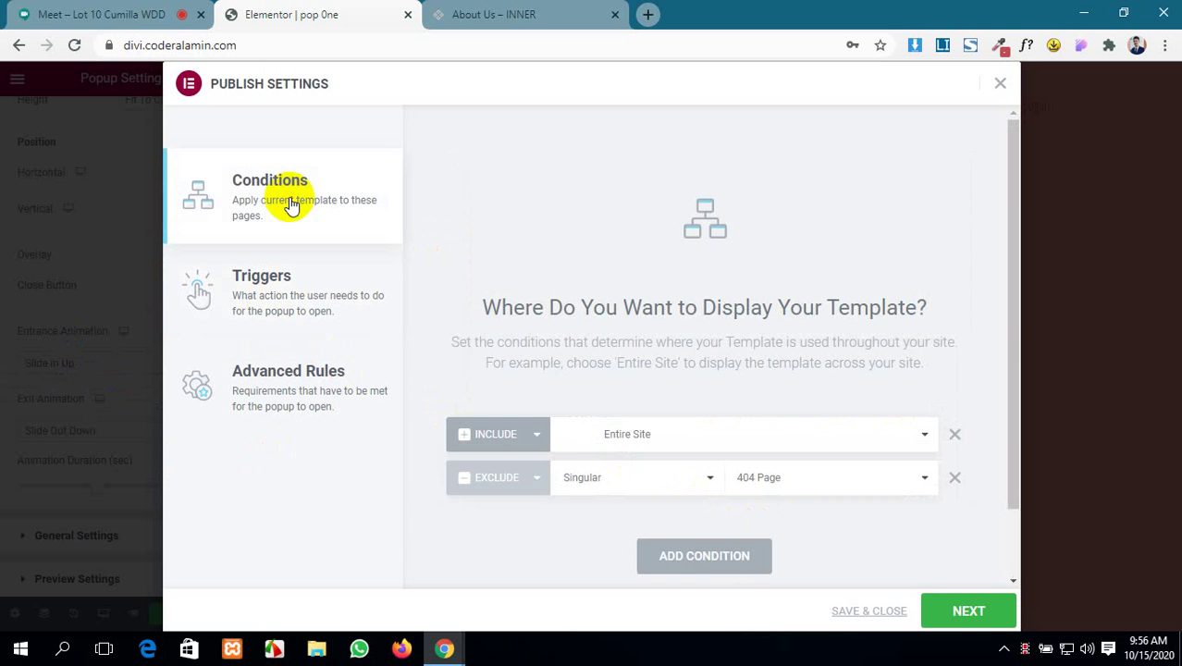
# - Change the include condition to Singular with Media as its content type
pyautogui.click(512, 440)
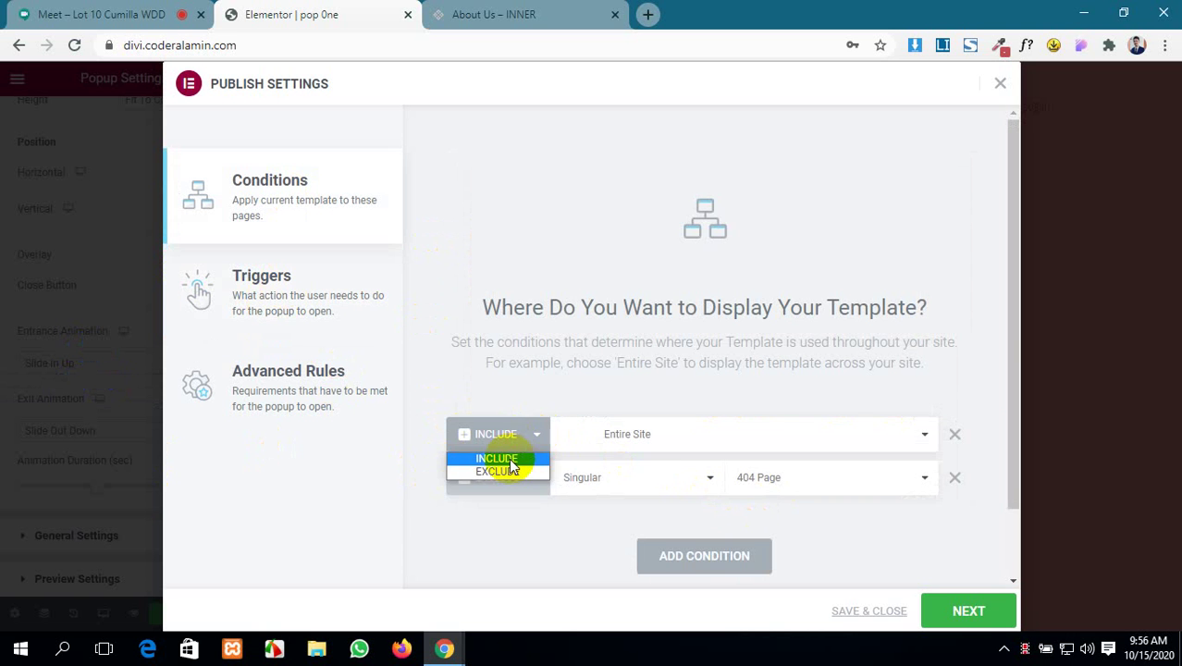
pyautogui.click(682, 441)
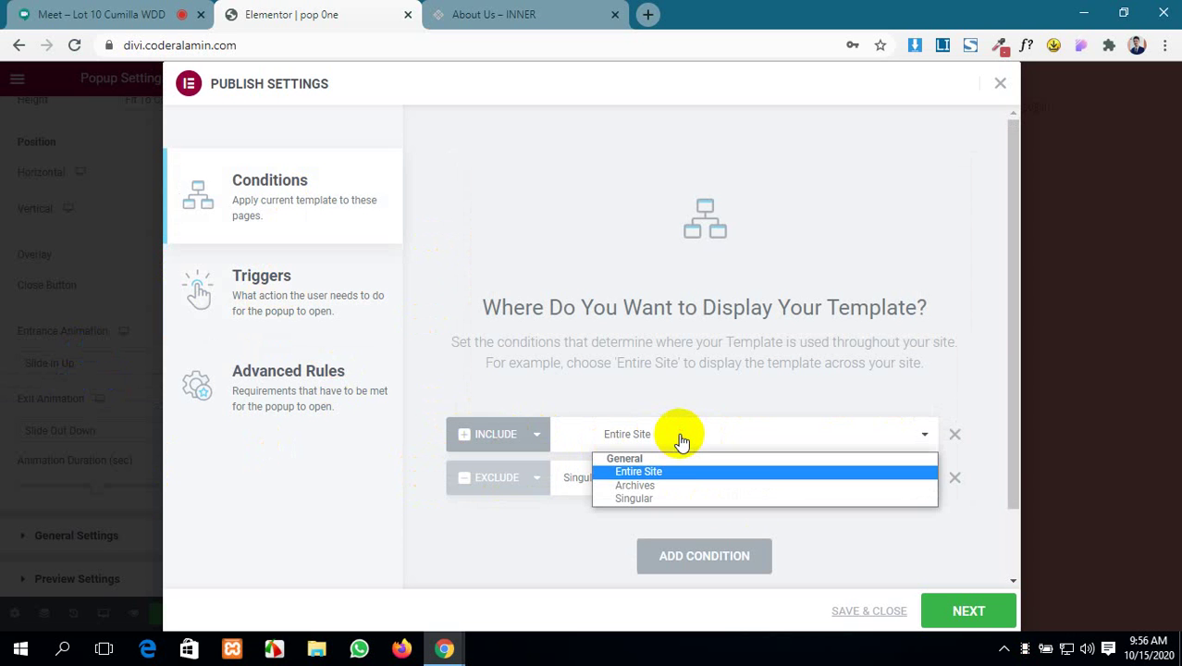
pyautogui.click(669, 497)
pyautogui.click(789, 435)
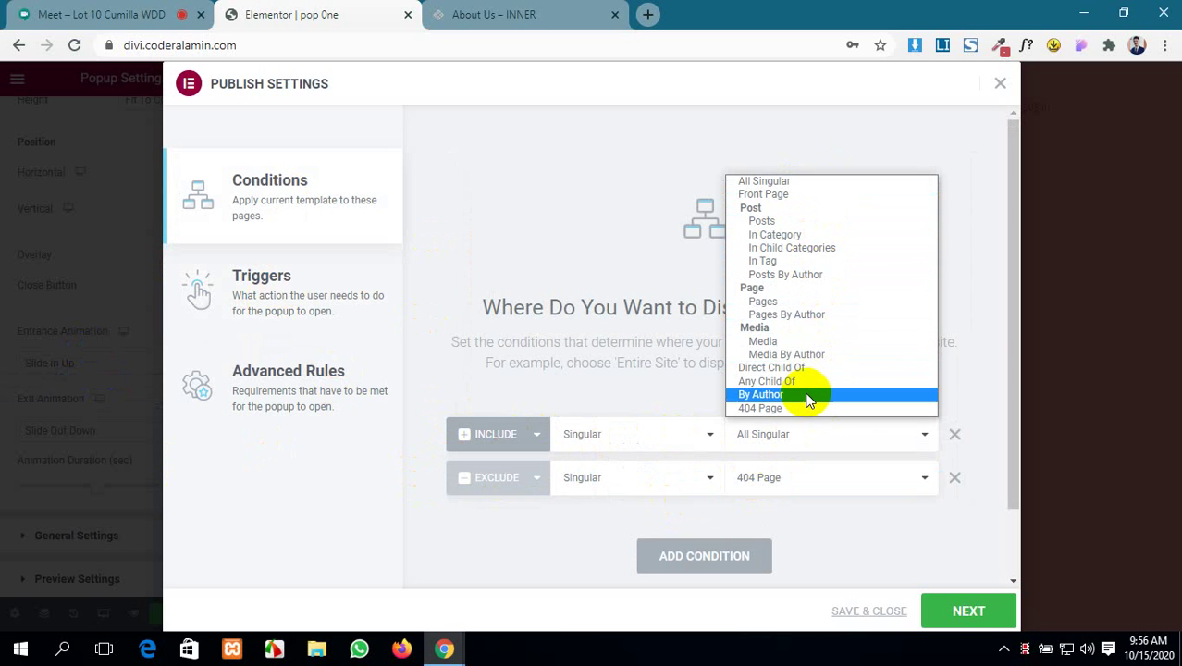
pyautogui.click(816, 338)
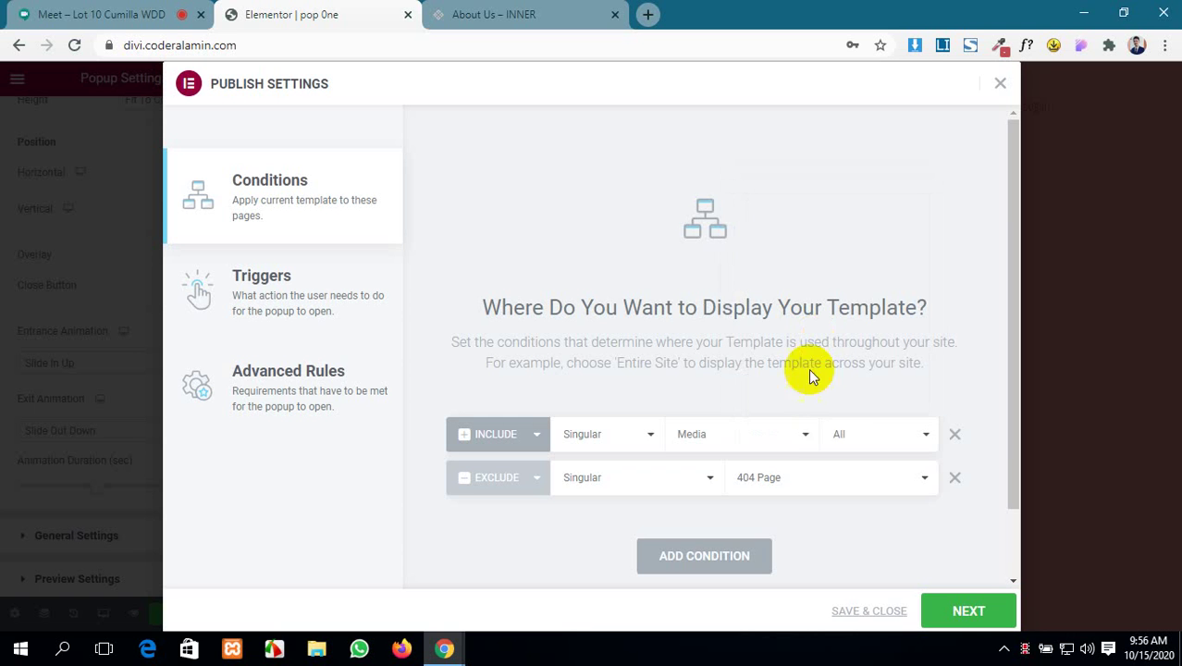
# - Search the include condition's media items for "jh", clear the search, and leave the item selection at All
pyautogui.click(851, 439)
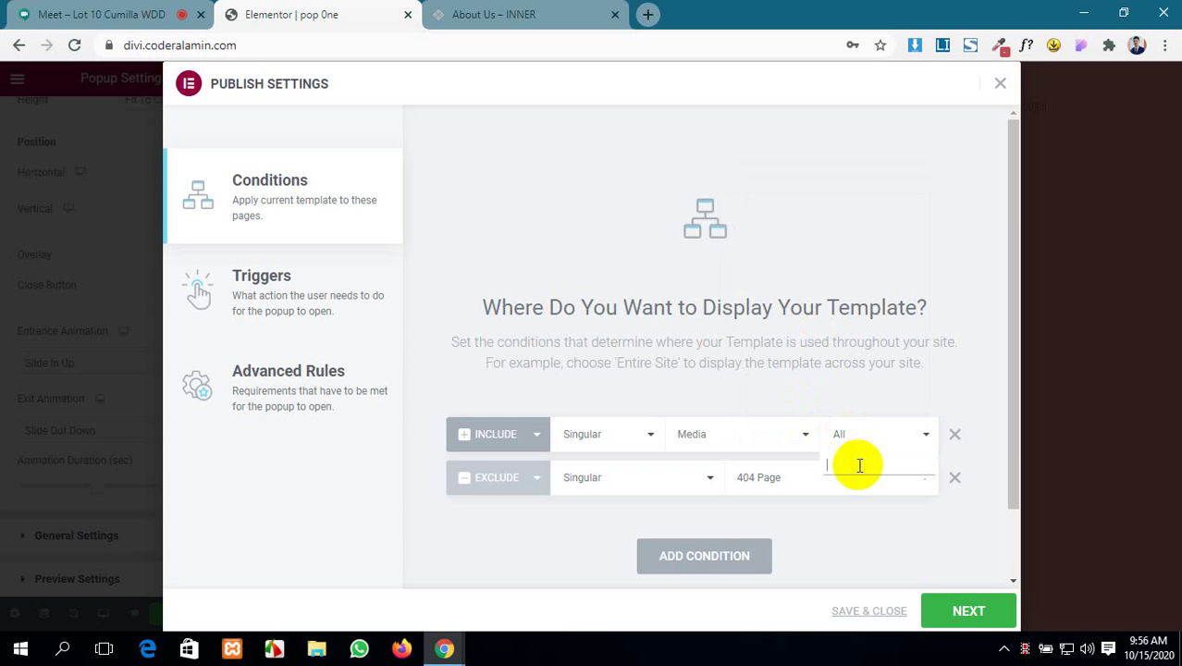
pyautogui.write('ih')
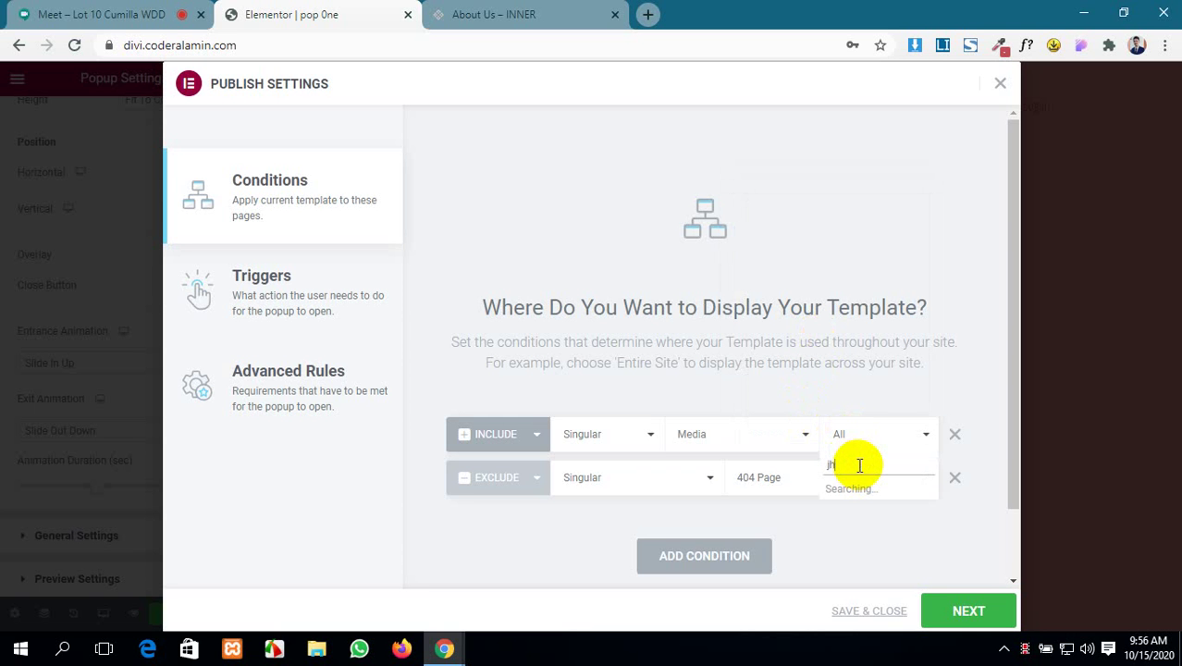
pyautogui.press('BackSpace')
pyautogui.press('BackSpace')
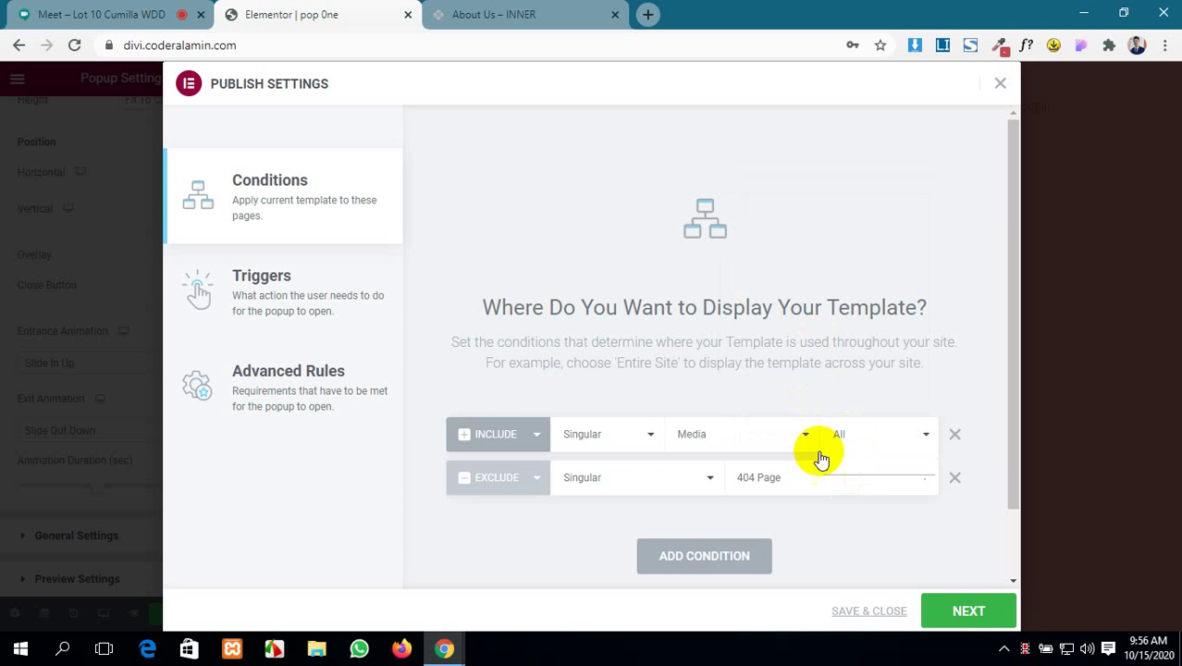
pyautogui.click(894, 444)
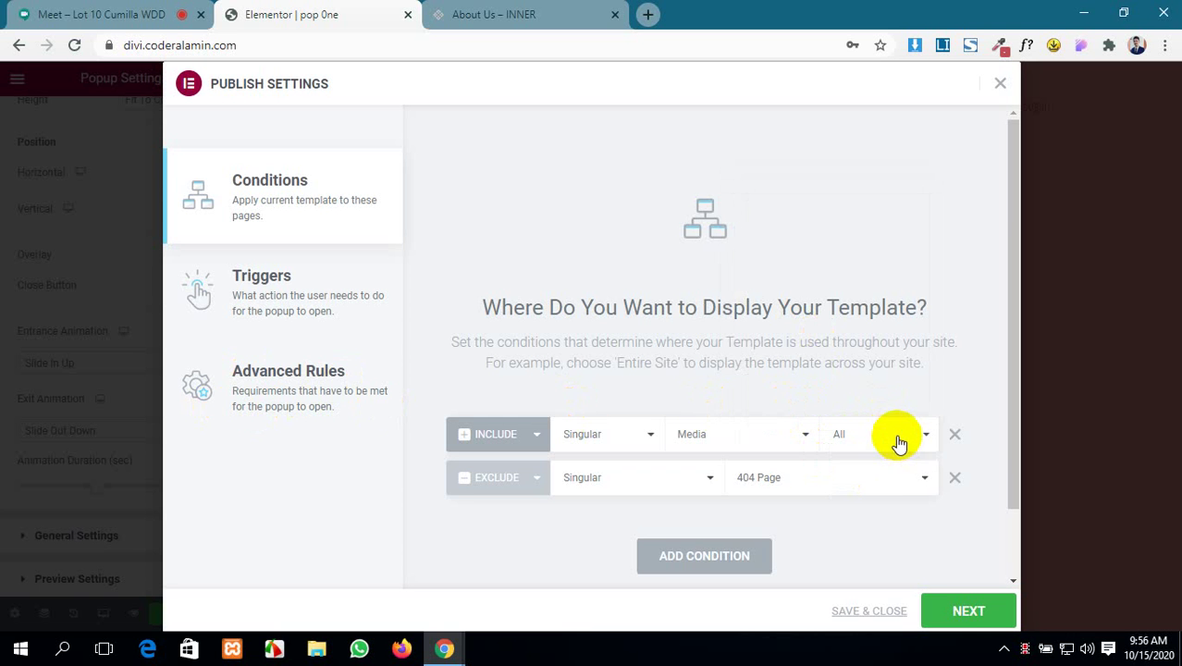
pyautogui.click(894, 443)
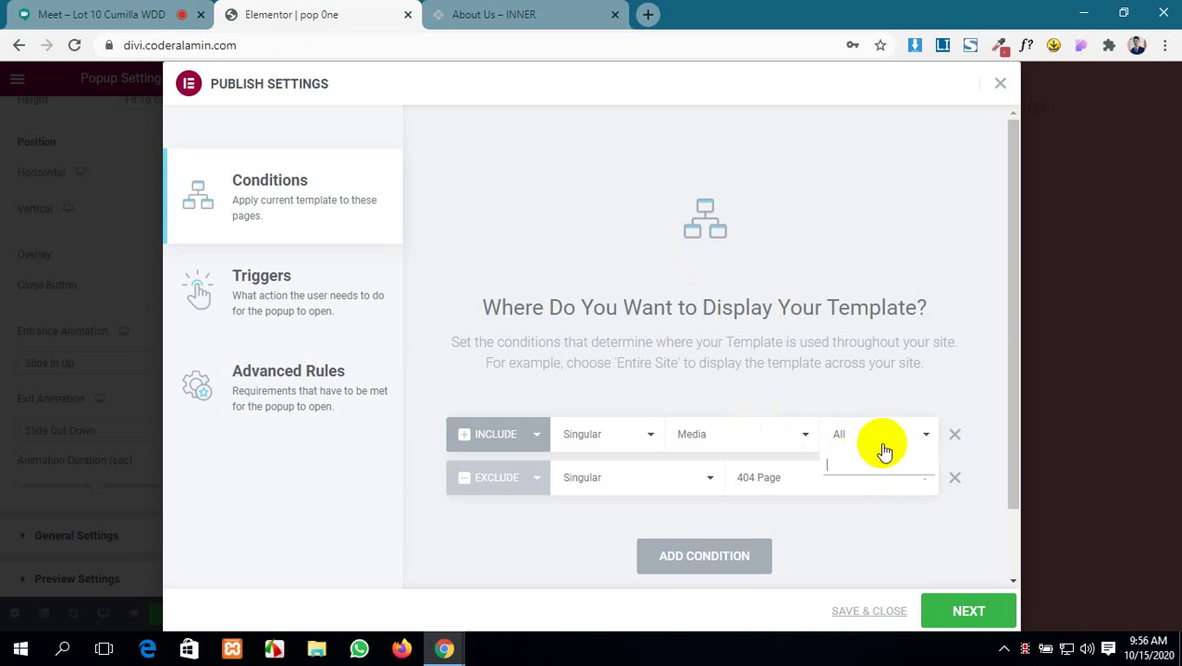
pyautogui.click(928, 442)
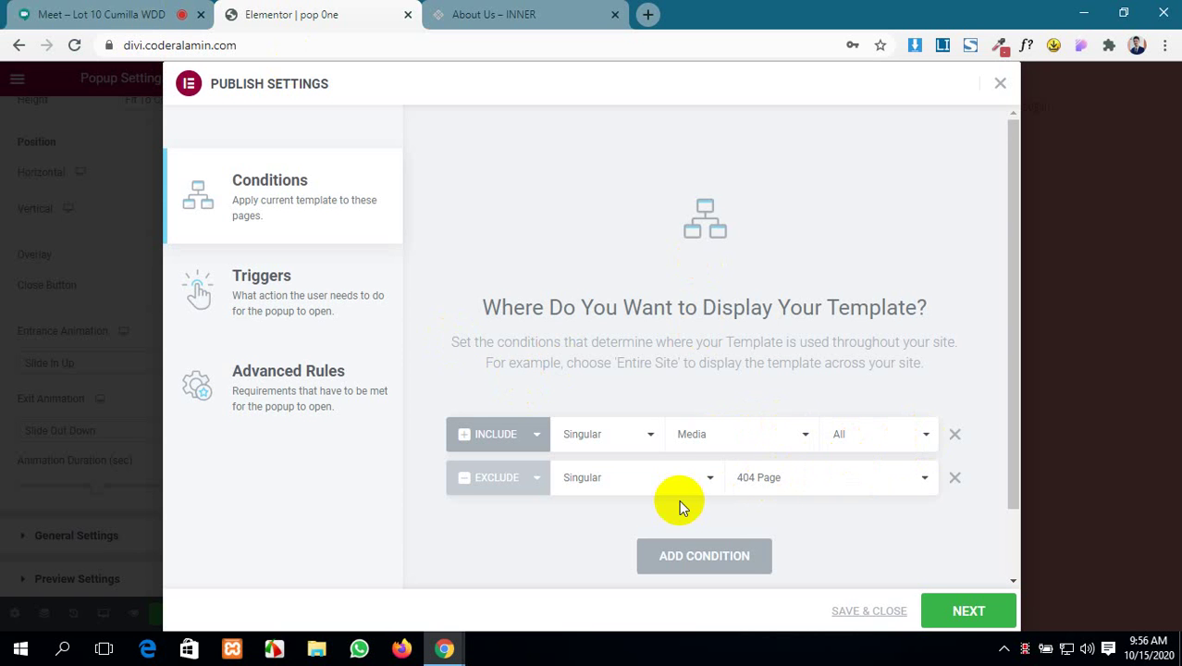
# - Check the Google Meet call, return to the Elementor editor, and set the exclude condition's content type to Pages
pyautogui.click(41, 9)
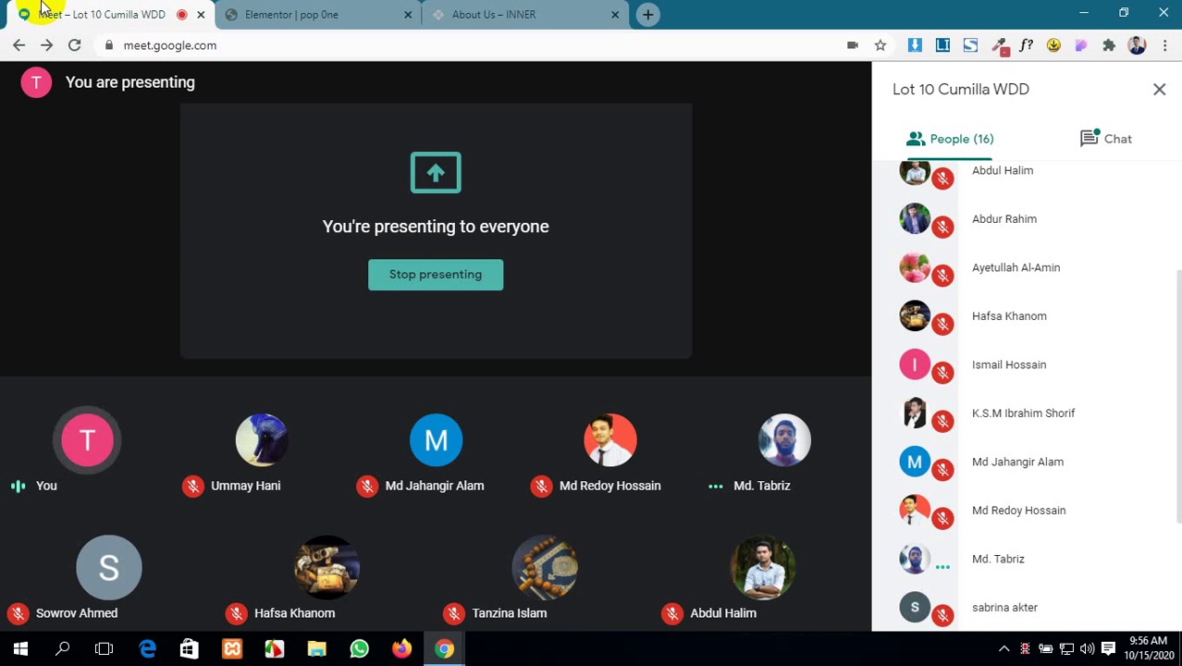
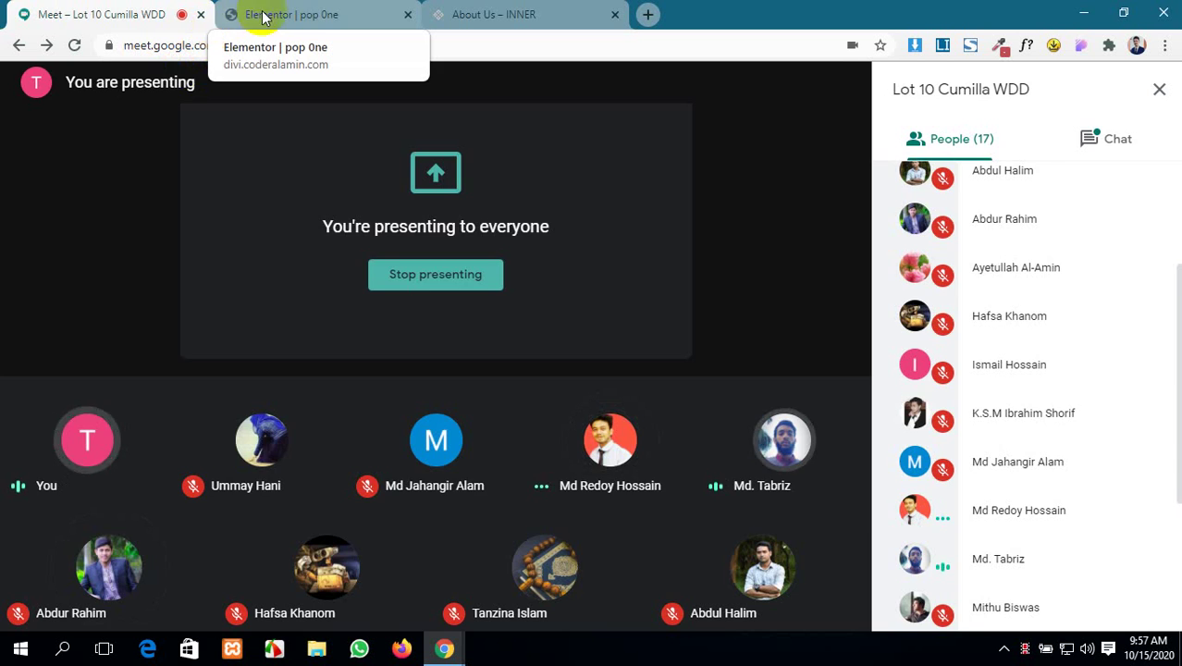
pyautogui.click(351, 17)
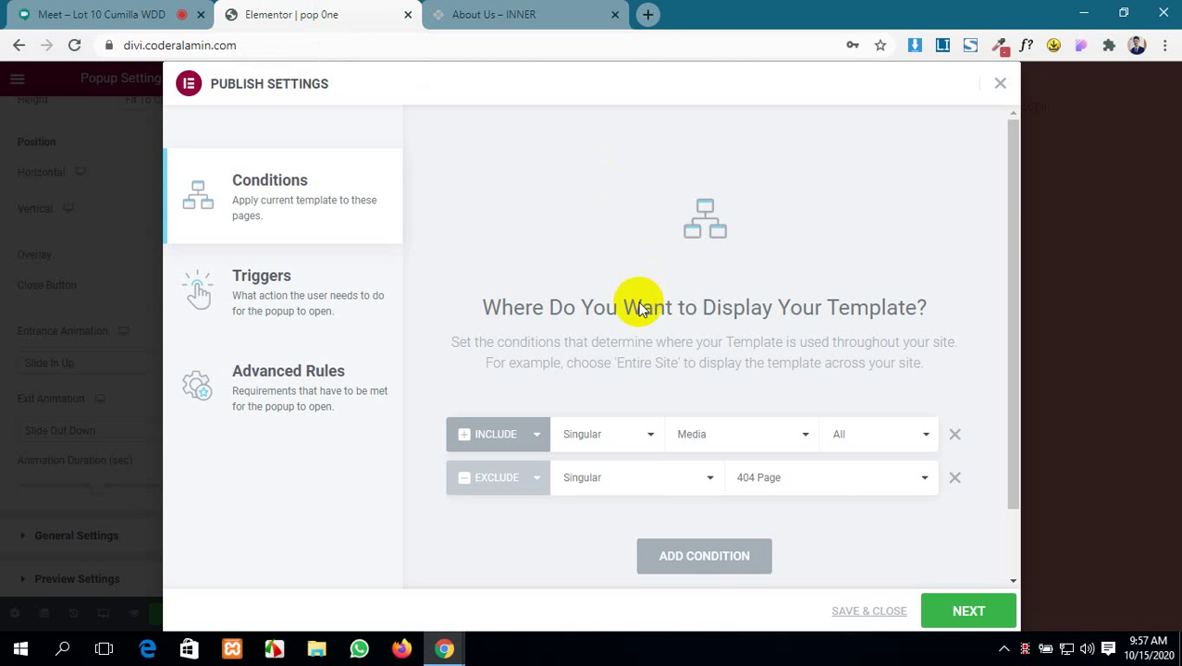
pyautogui.click(816, 488)
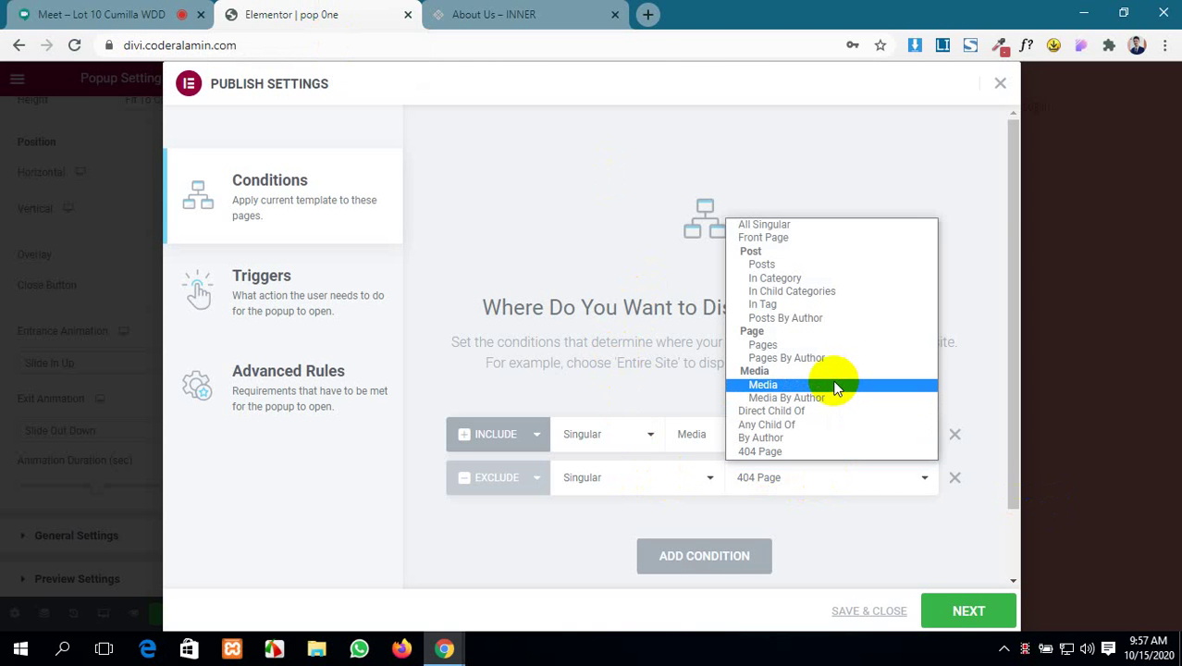
pyautogui.click(817, 343)
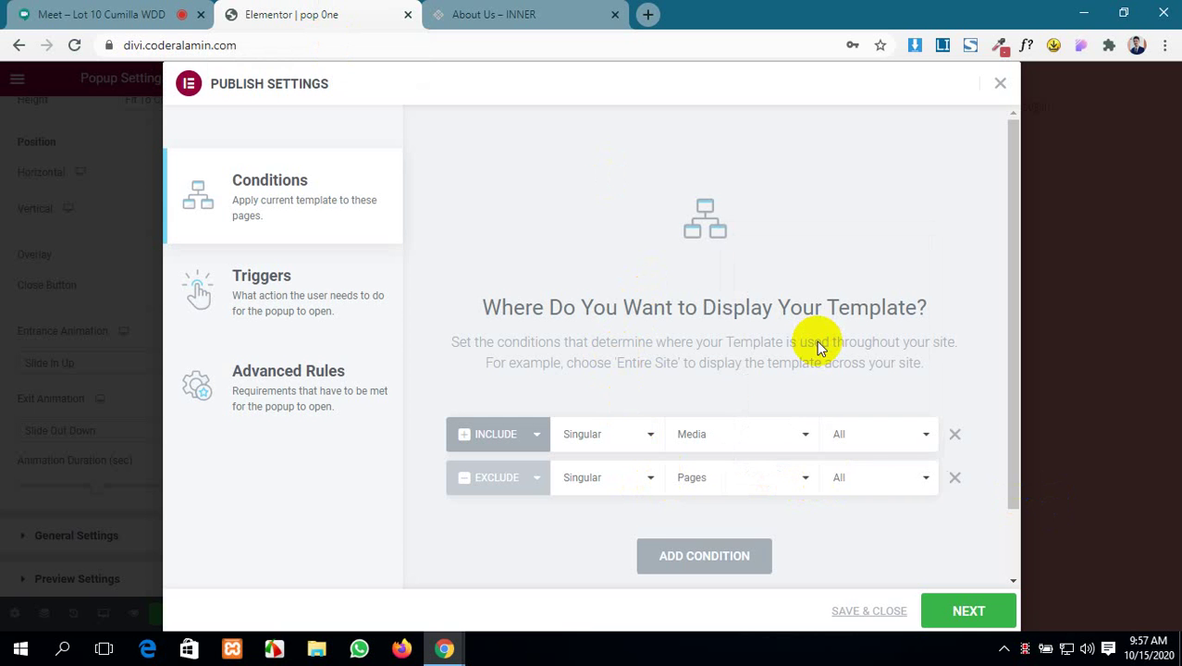
# - Search the exclude condition's page list for "ab" and close it without choosing a page
pyautogui.click(852, 478)
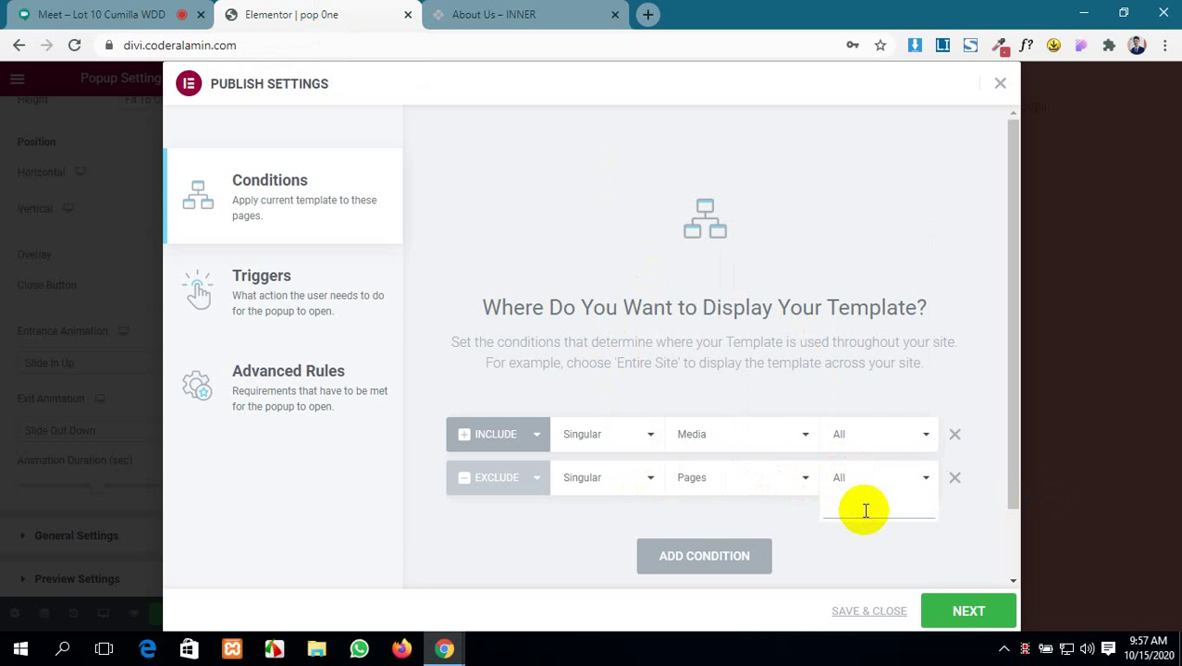
pyautogui.write('ab')
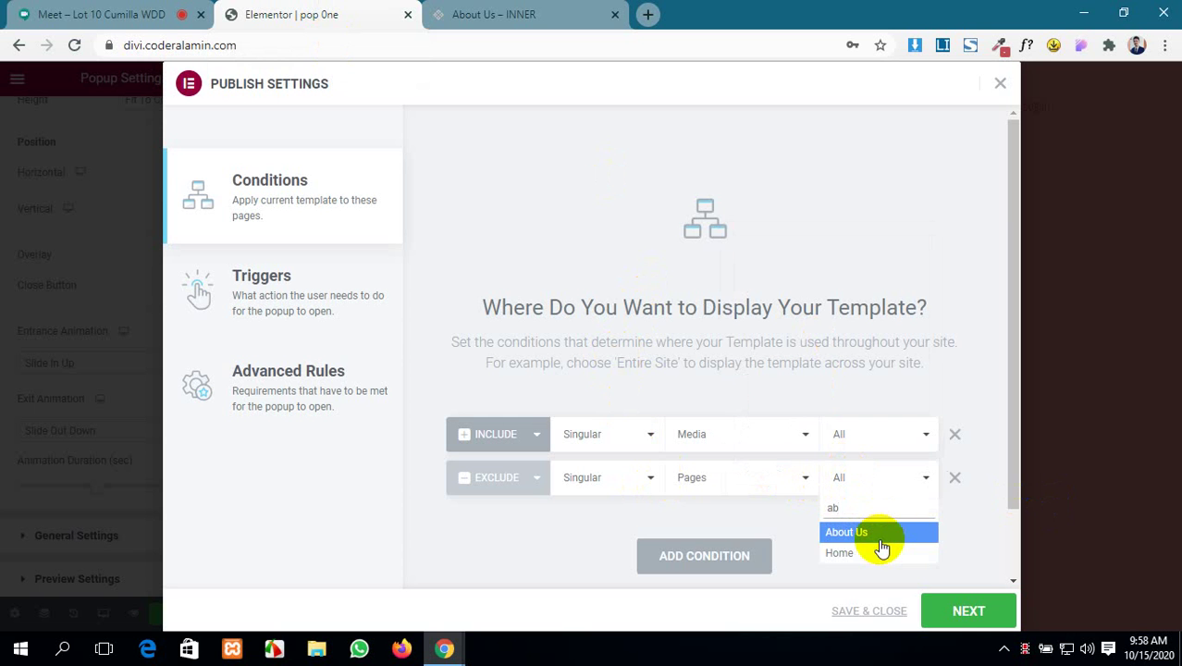
pyautogui.click(958, 506)
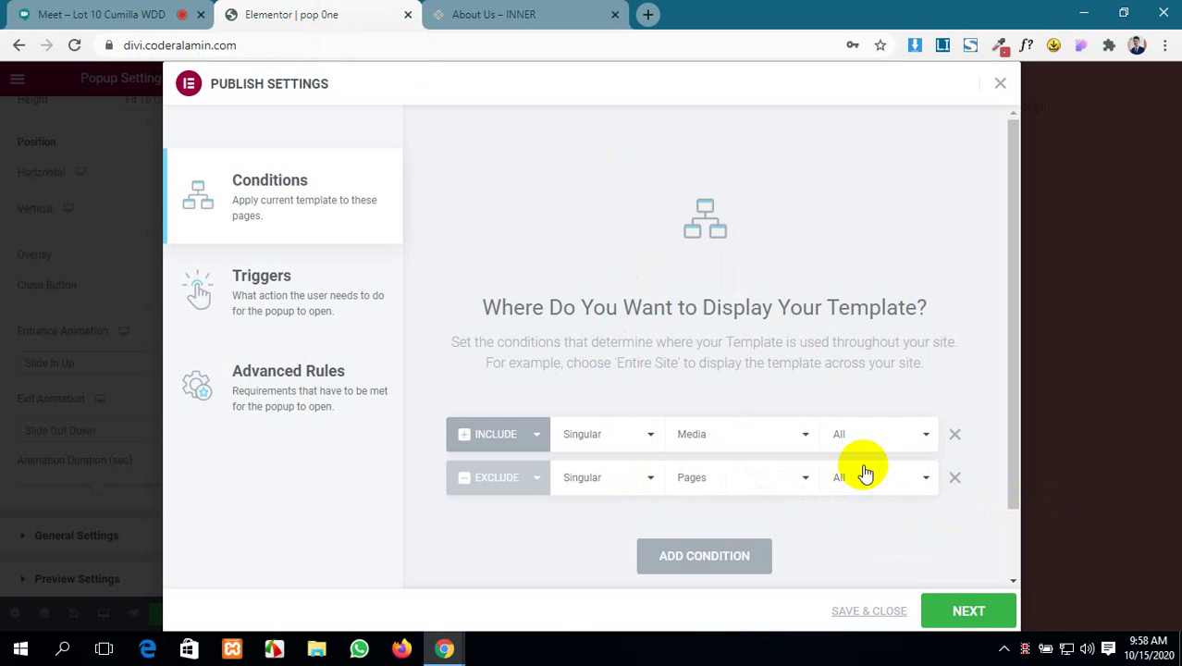
# - Set the exclude condition to Singular with 404 Page as its content type and continue to the trigger settings
pyautogui.click(638, 480)
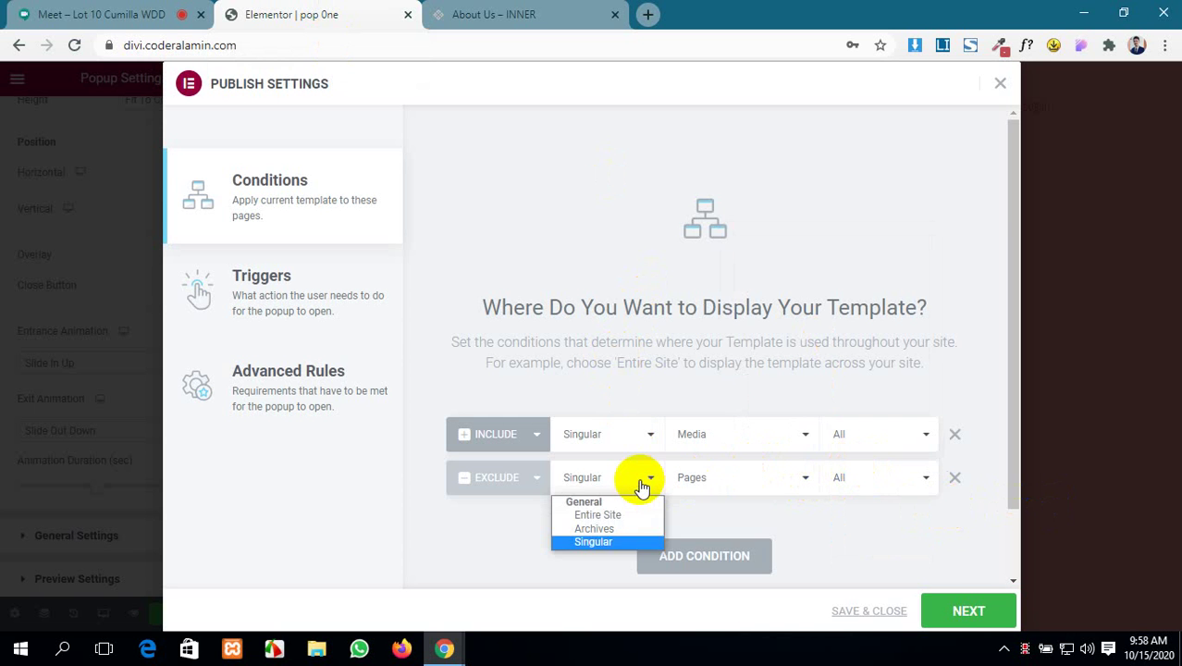
pyautogui.click(622, 541)
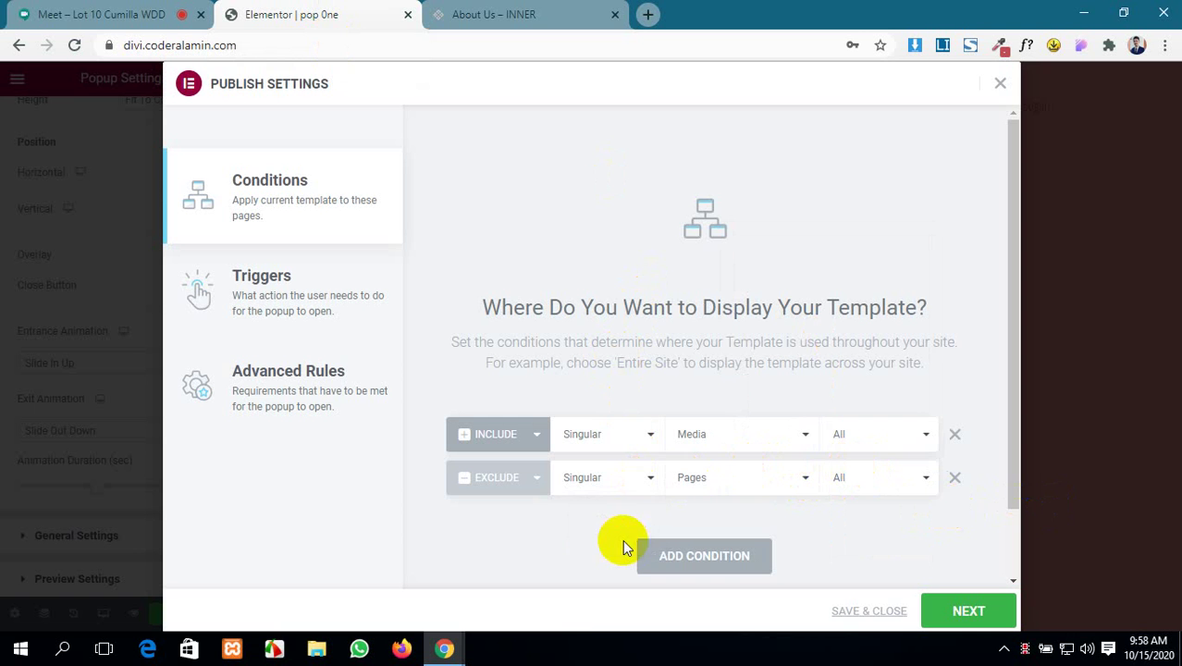
pyautogui.click(770, 489)
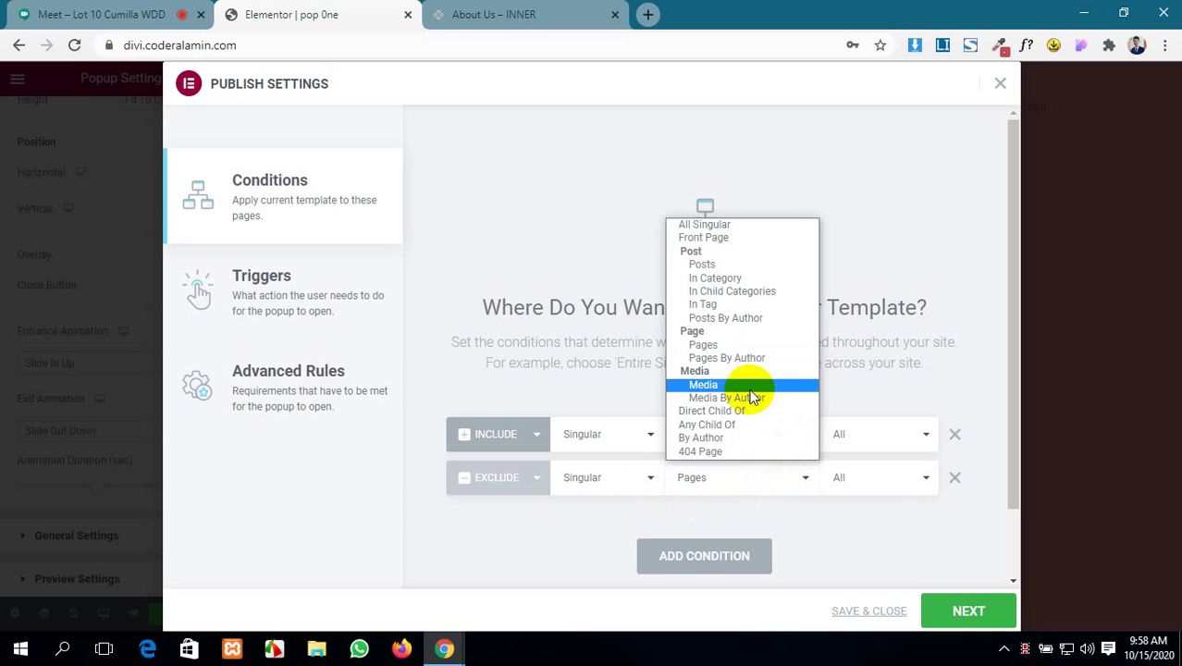
pyautogui.click(745, 450)
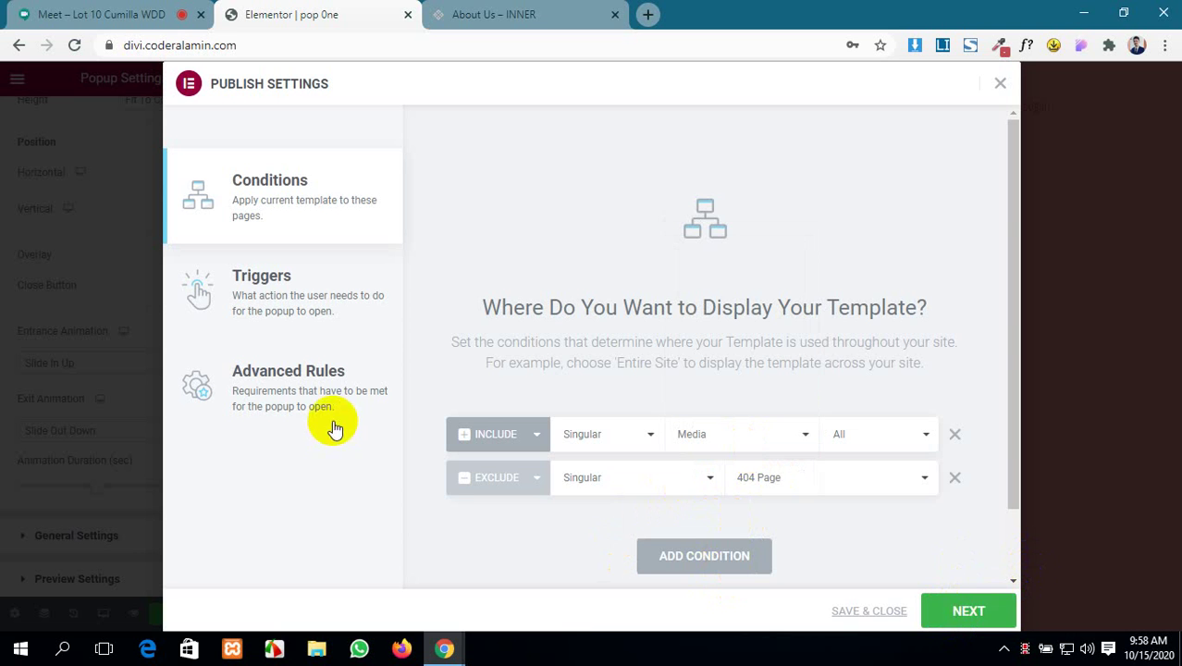
pyautogui.click(959, 614)
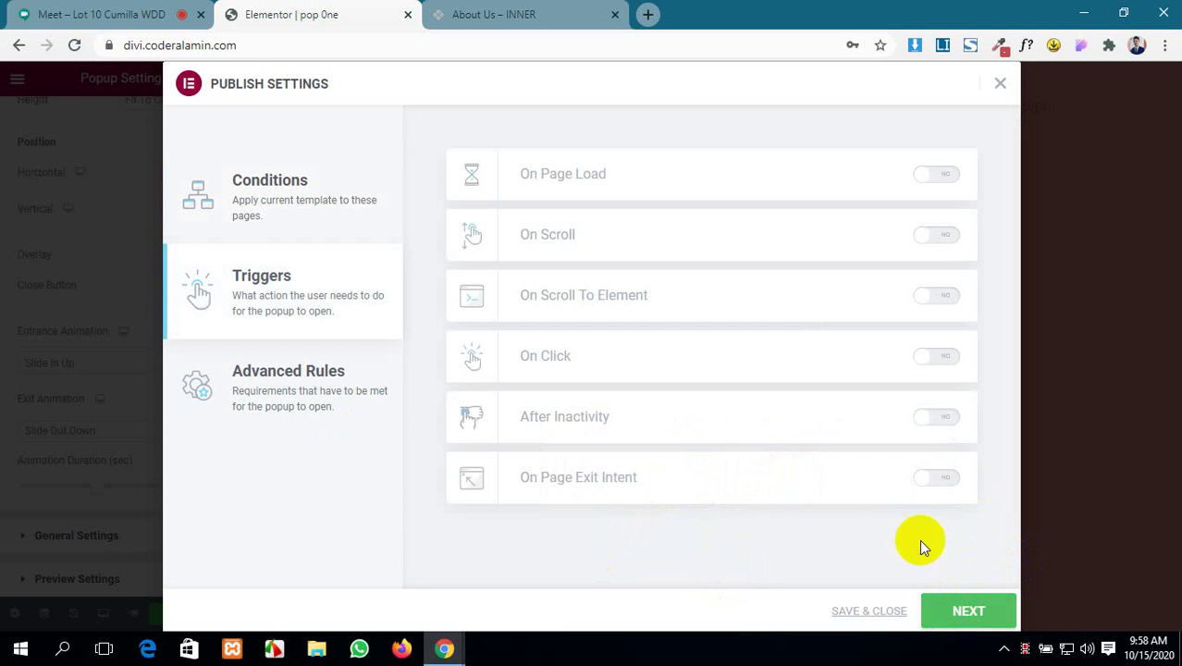
# - Change the include condition's content type to Pages and enable the On Page Load trigger with 3 seconds
pyautogui.click(274, 192)
pyautogui.click(745, 442)
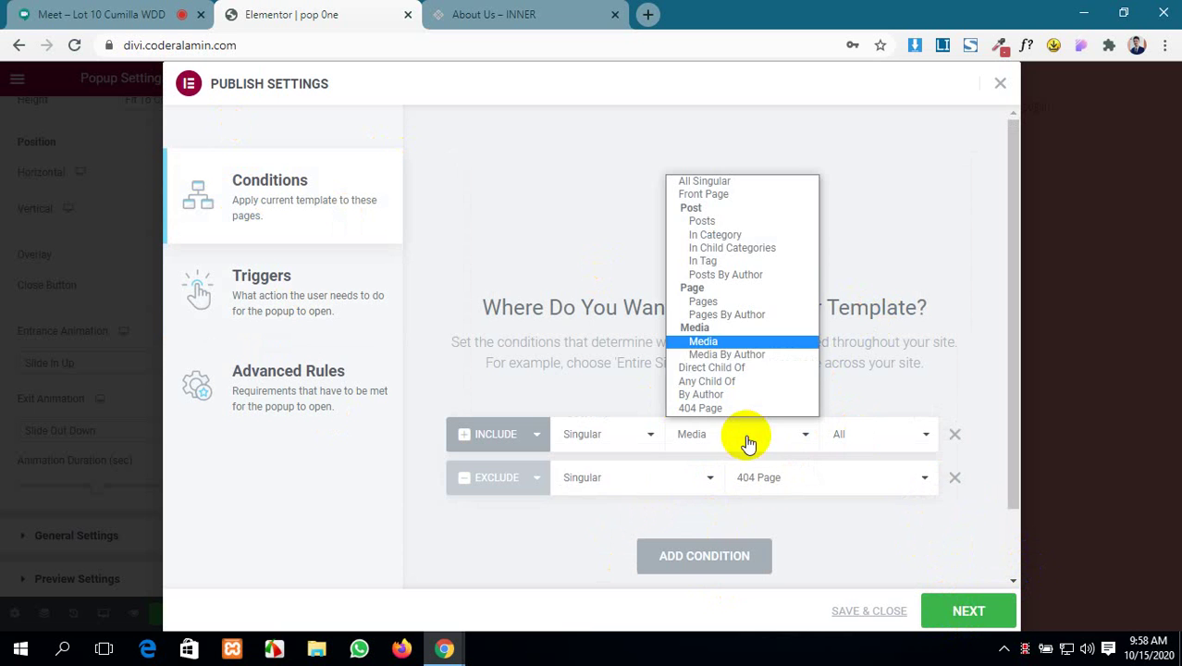
pyautogui.click(740, 300)
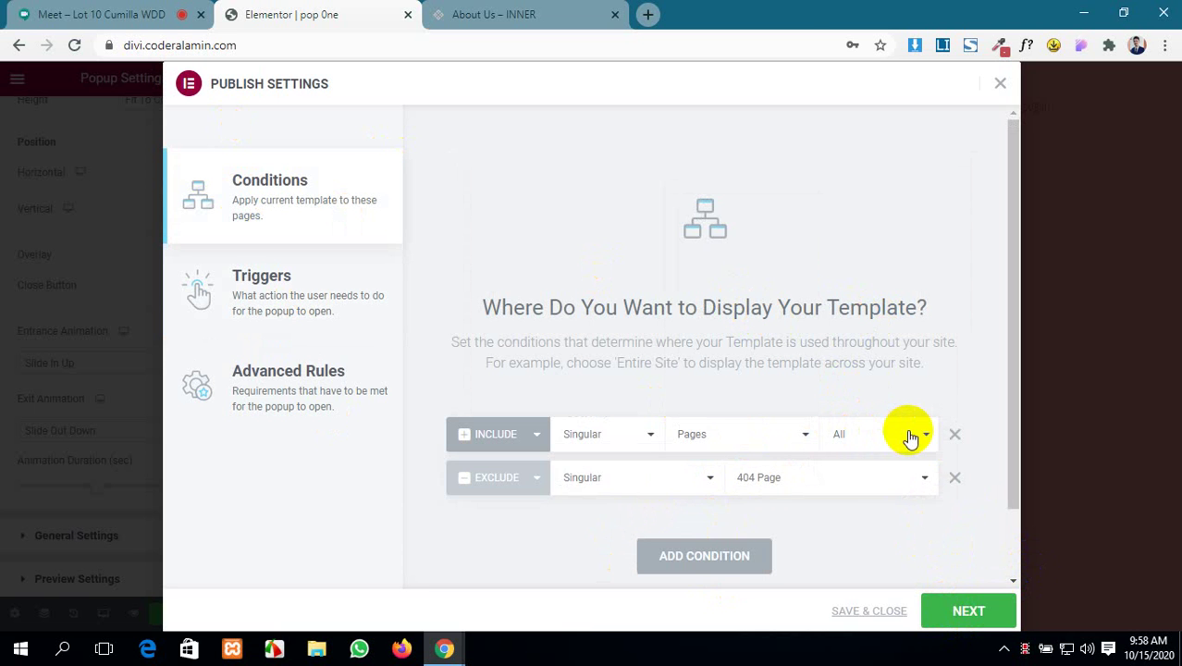
pyautogui.click(971, 612)
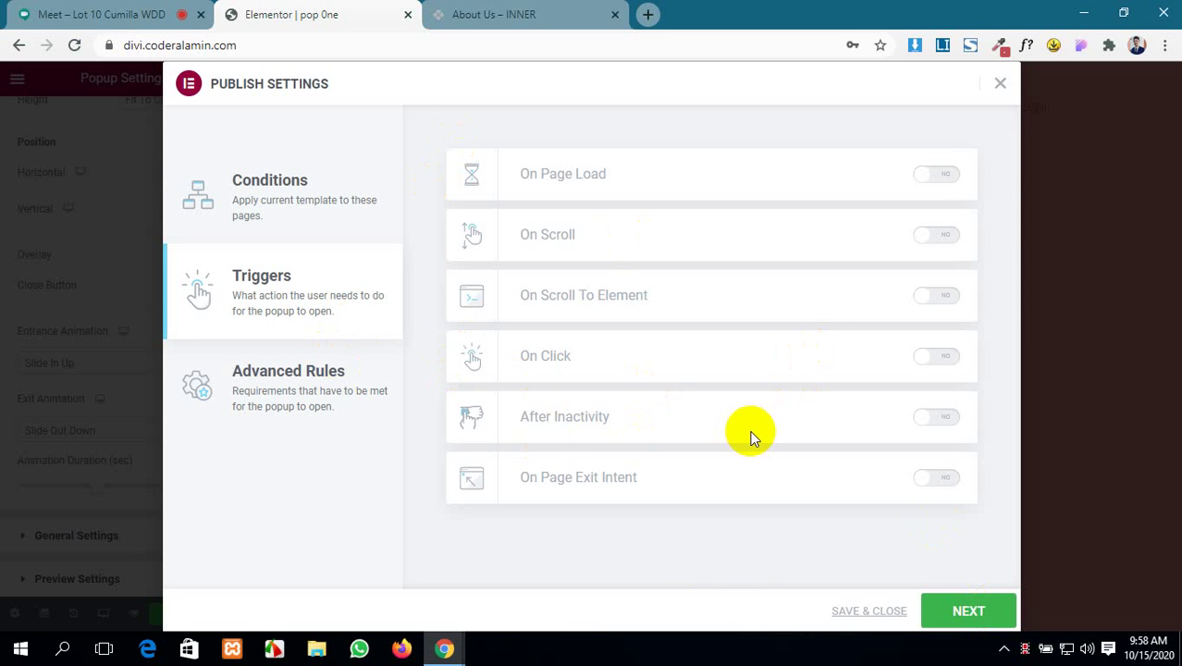
pyautogui.click(921, 176)
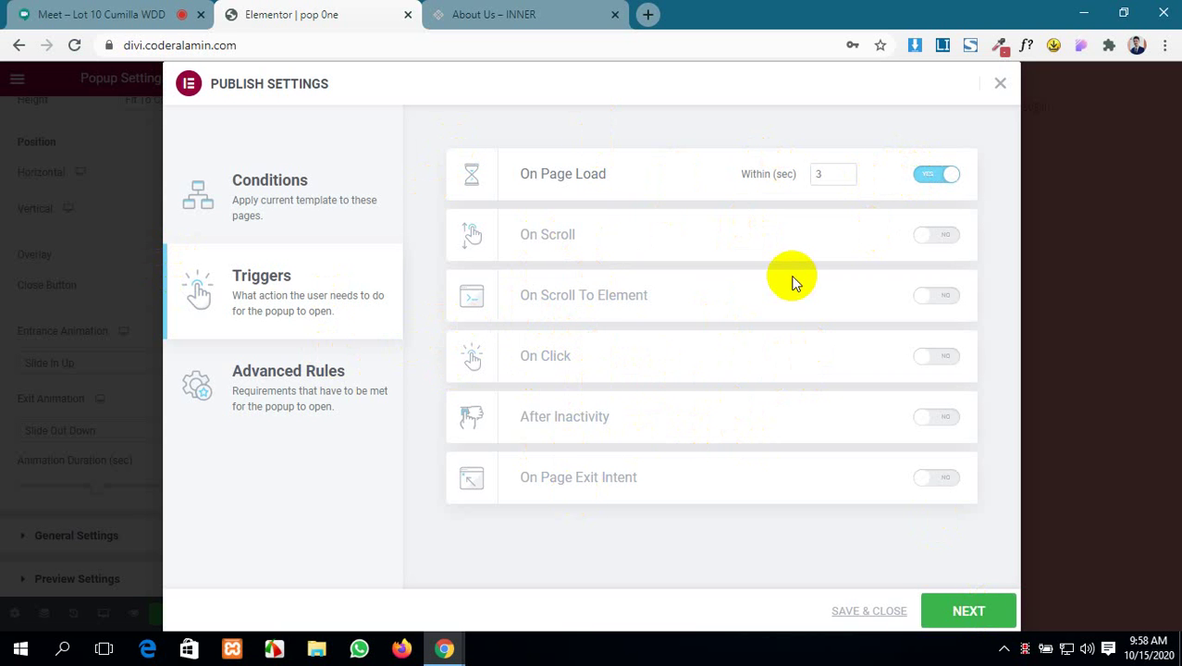
# - Admit the waiting participant to the Google Meet call and return to the Elementor editor
pyautogui.click(28, 13)
pyautogui.click(763, 398)
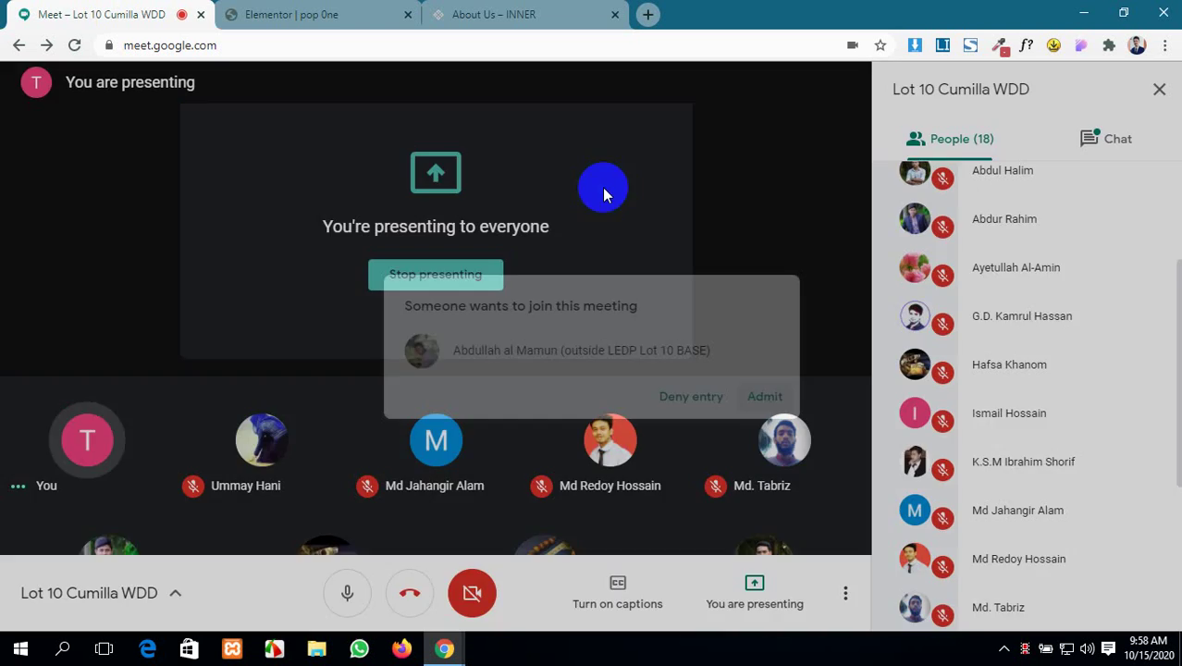
pyautogui.click(238, 11)
# - In the advanced rules, turn on Show after X page views with 3 views and Show after X sessions with 2 sessions
pyautogui.click(337, 395)
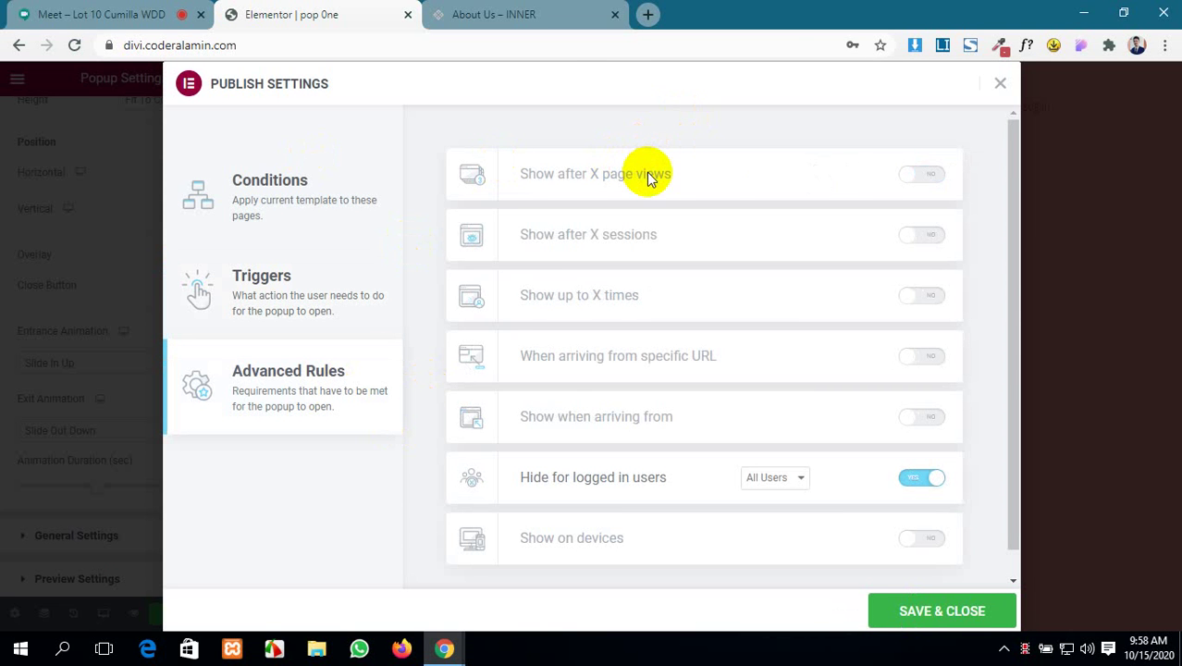
pyautogui.click(914, 173)
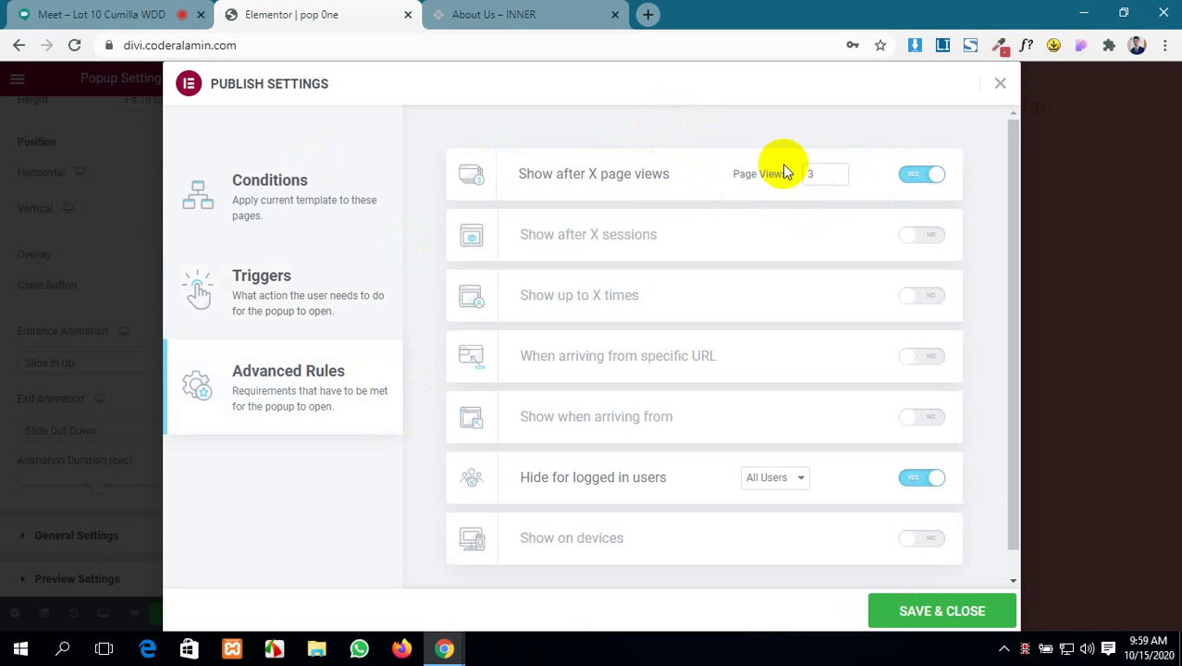
pyautogui.click(910, 247)
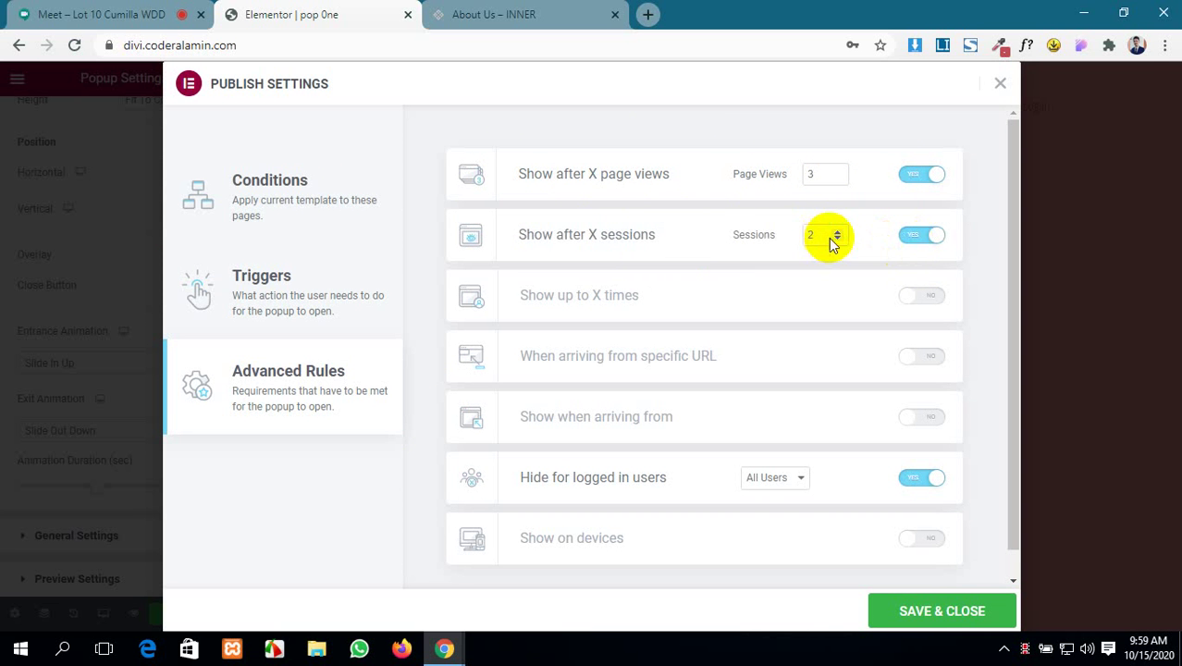
# - Look over the upper part of the live About Us page and return to the Elementor editor
pyautogui.click(467, 14)
pyautogui.scroll(-5, 635, 332)
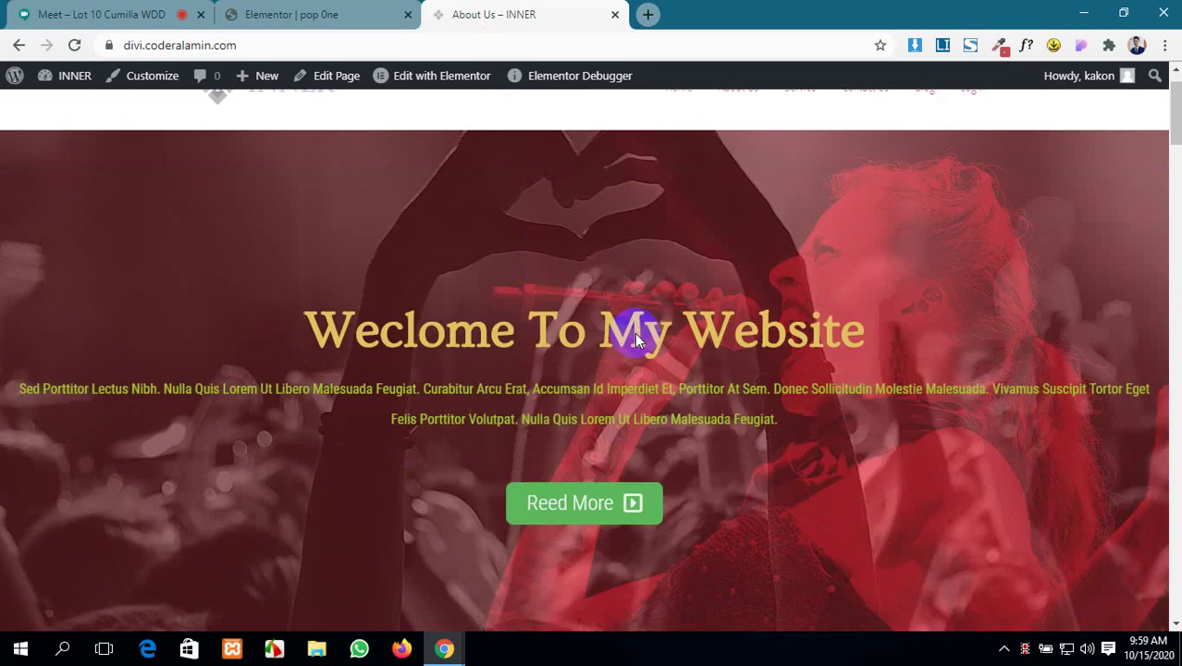
pyautogui.scroll(3, 635, 332)
pyautogui.click(292, 12)
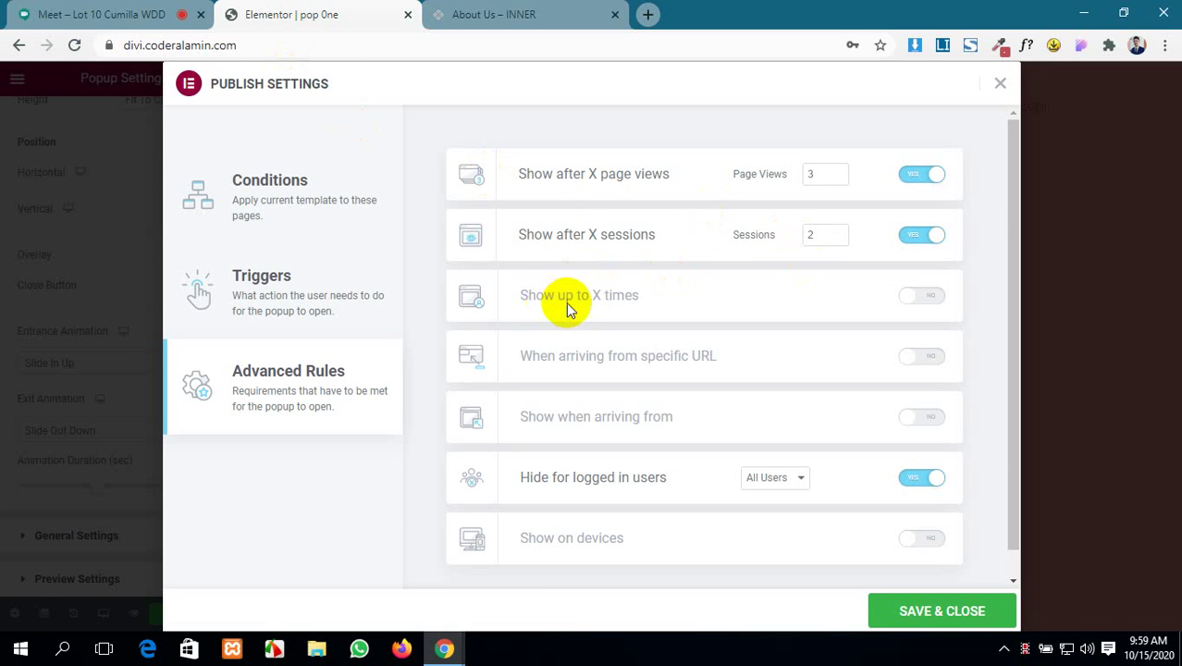
# - Turn on the Show up to X times rule with 3 times, counted On Open
pyautogui.click(925, 297)
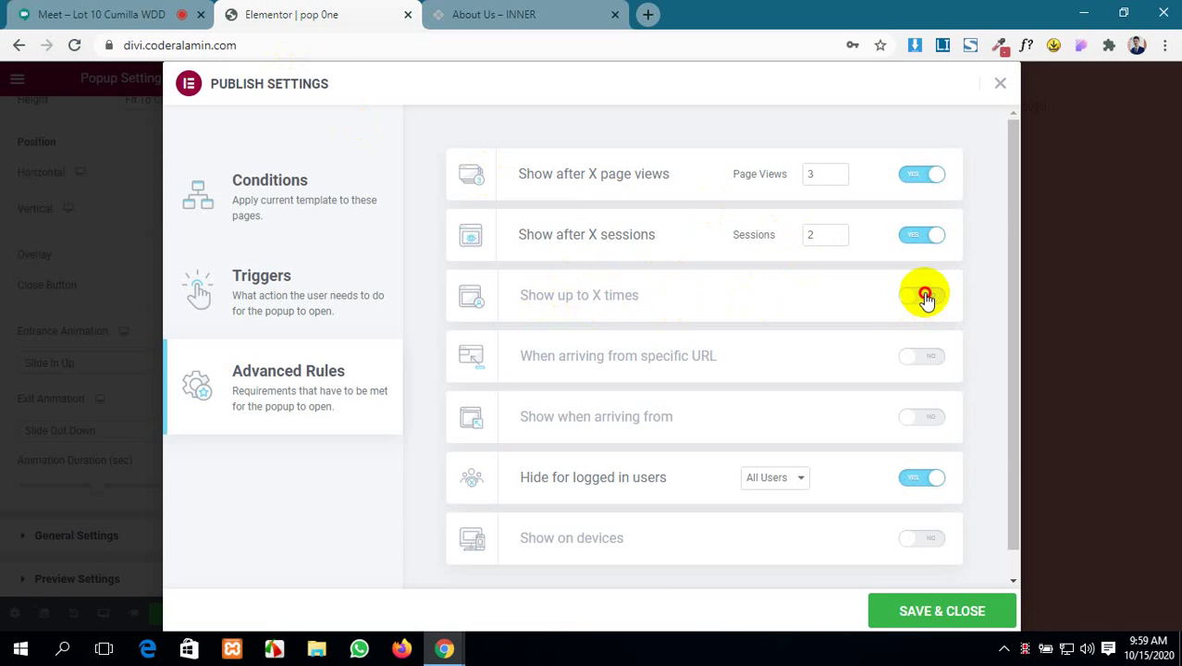
pyautogui.click(855, 305)
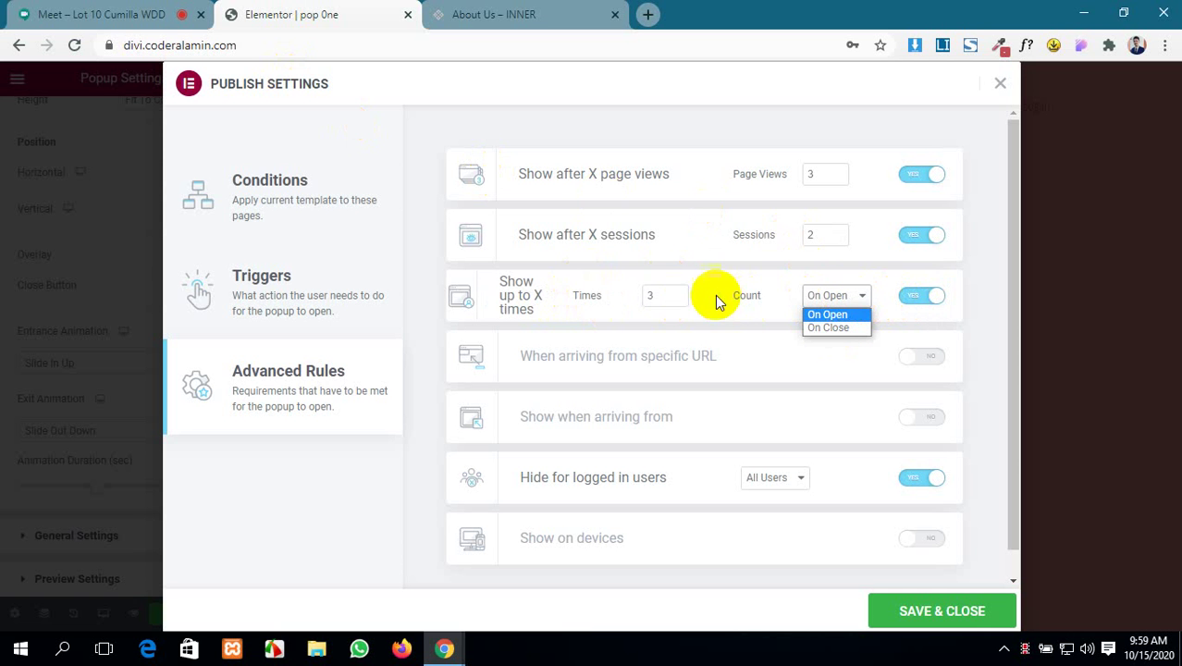
pyautogui.click(670, 294)
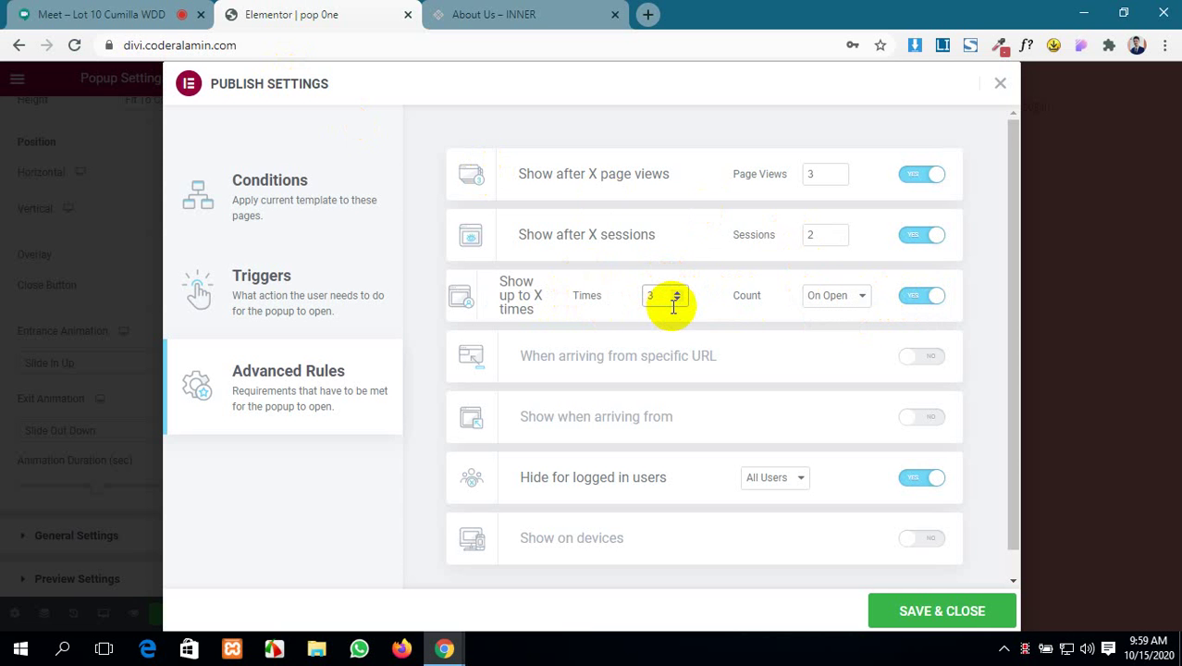
# - Check the live About Us page, return to the Elementor editor, and turn off the Show up to X times rule
pyautogui.click(546, 13)
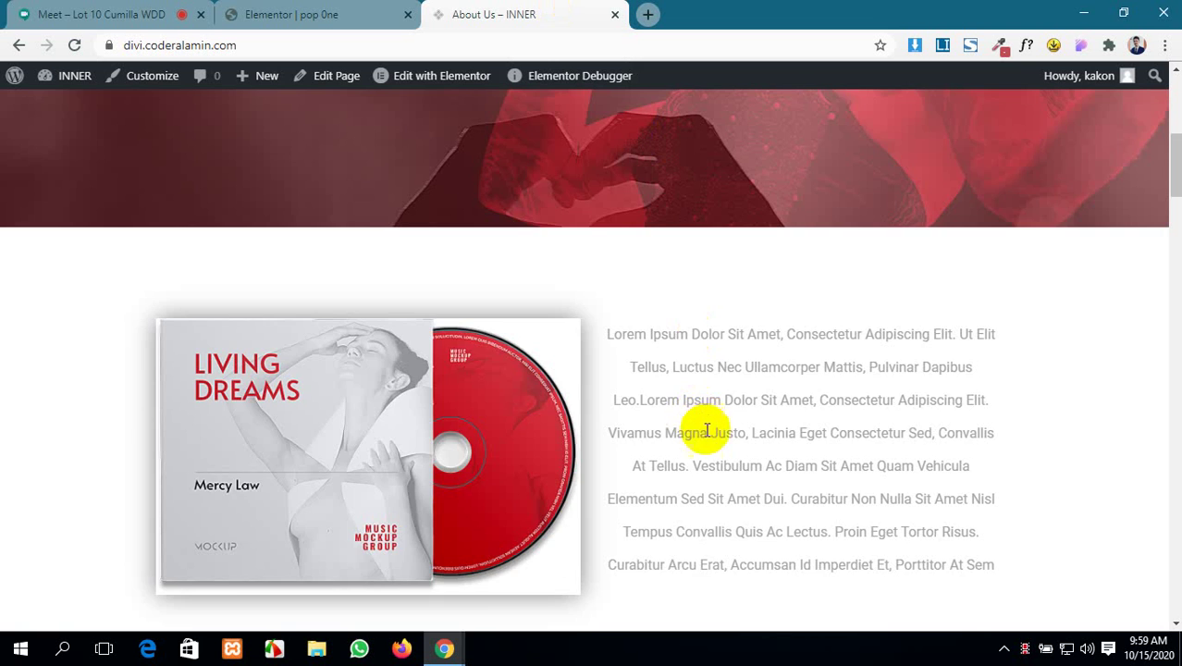
pyautogui.scroll(5, 708, 430)
pyautogui.scroll(-4, 708, 430)
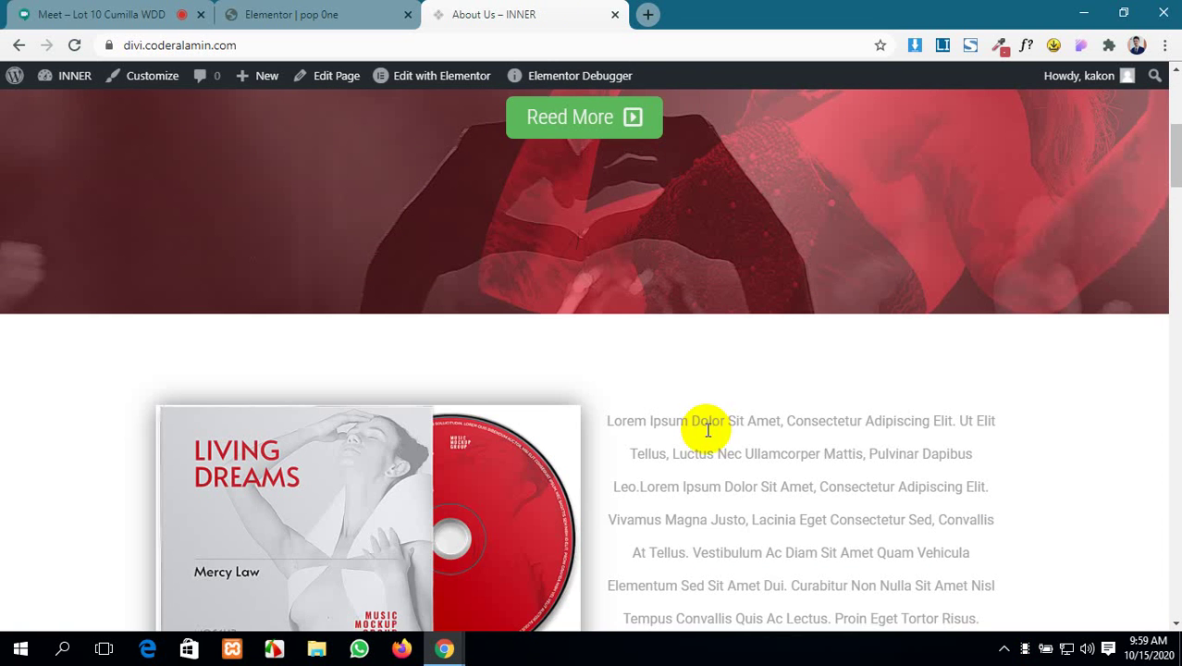
pyautogui.click(350, 8)
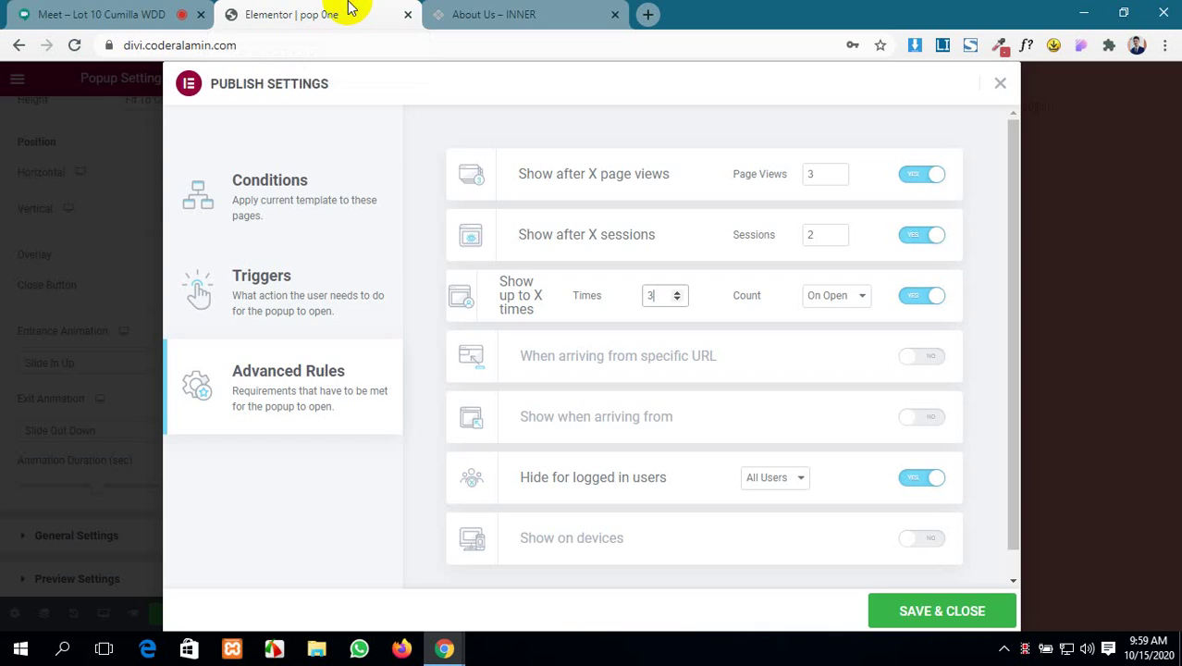
pyautogui.click(907, 298)
pyautogui.scroll(-1, 764, 312)
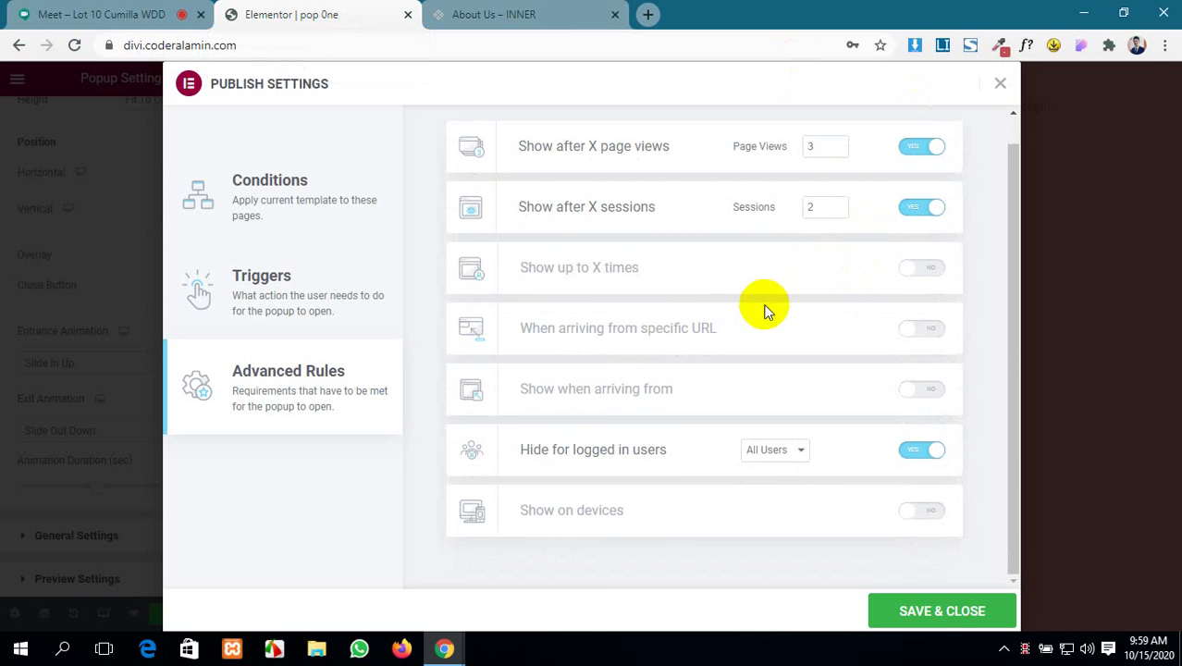
# - Examine the live About Us page from its header to the album section against the popup's advanced rules
pyautogui.click(471, 13)
pyautogui.scroll(4, 542, 306)
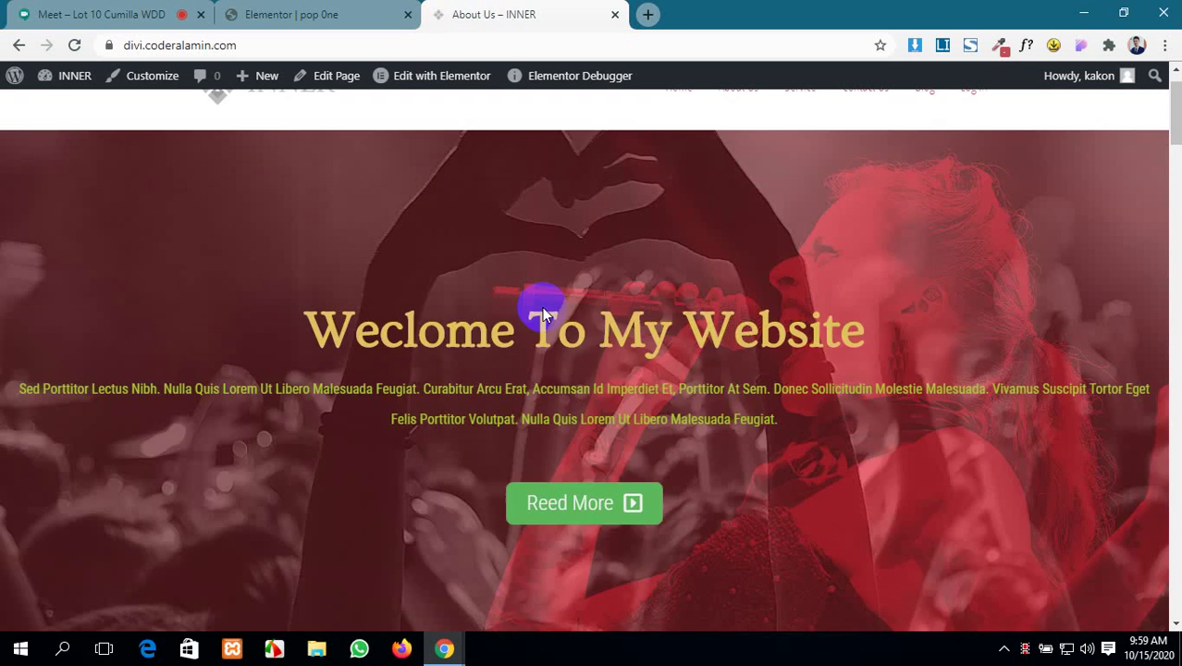
pyautogui.scroll(1, 542, 306)
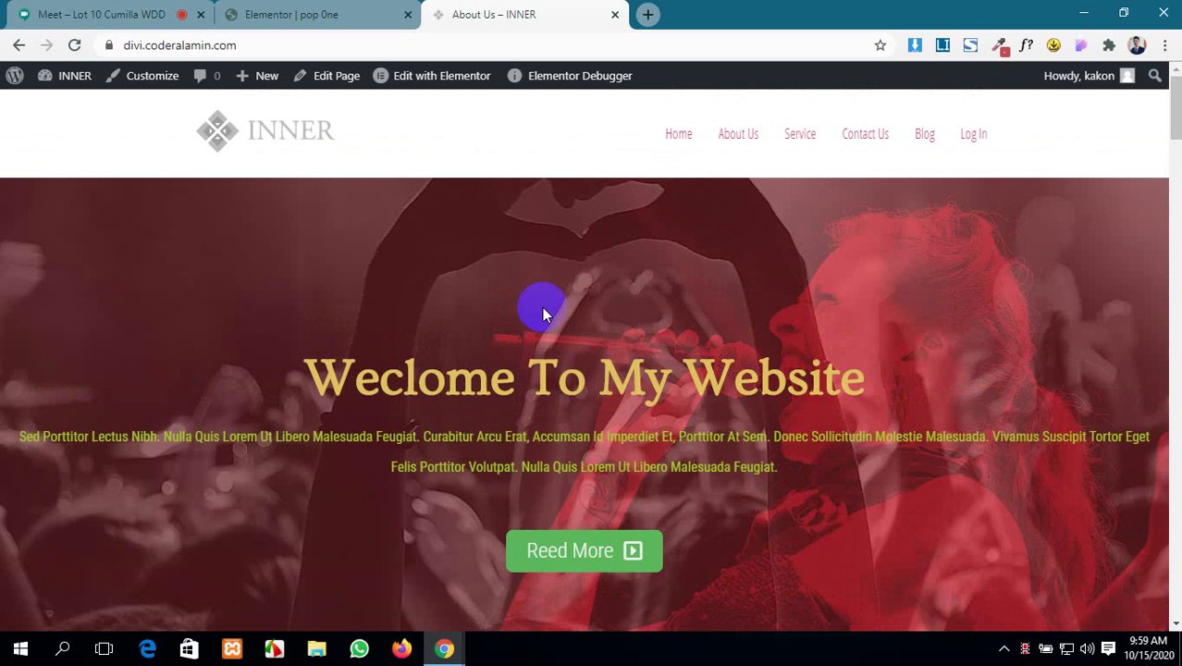
pyautogui.scroll(-8, 542, 306)
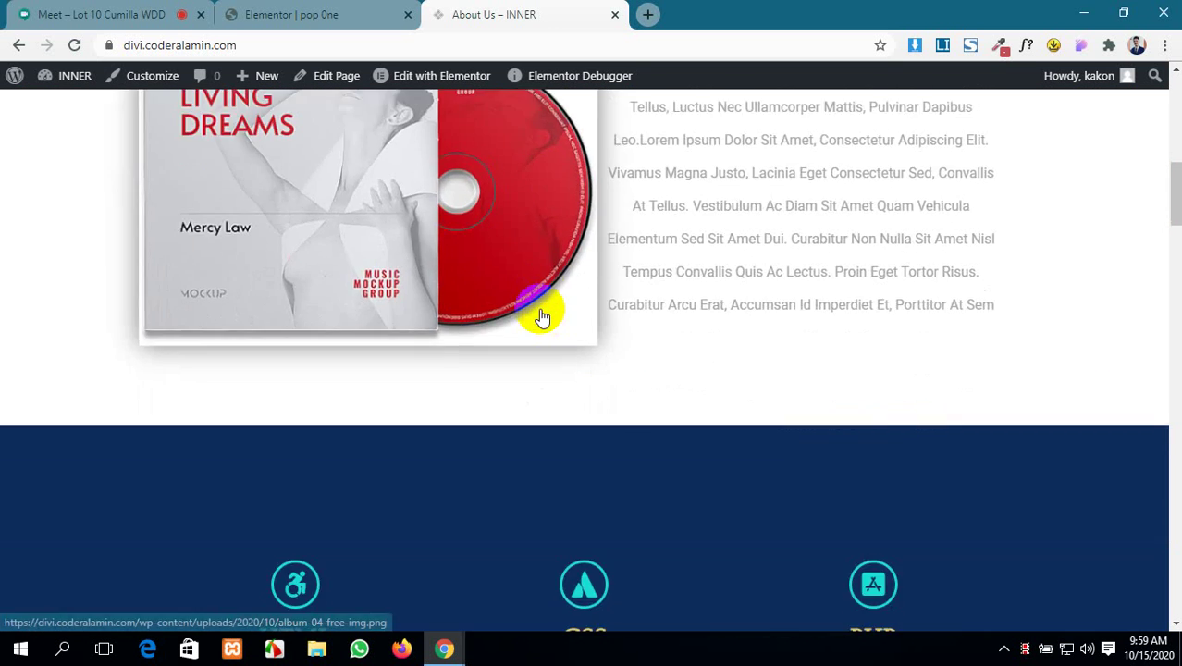
pyautogui.scroll(10, 542, 317)
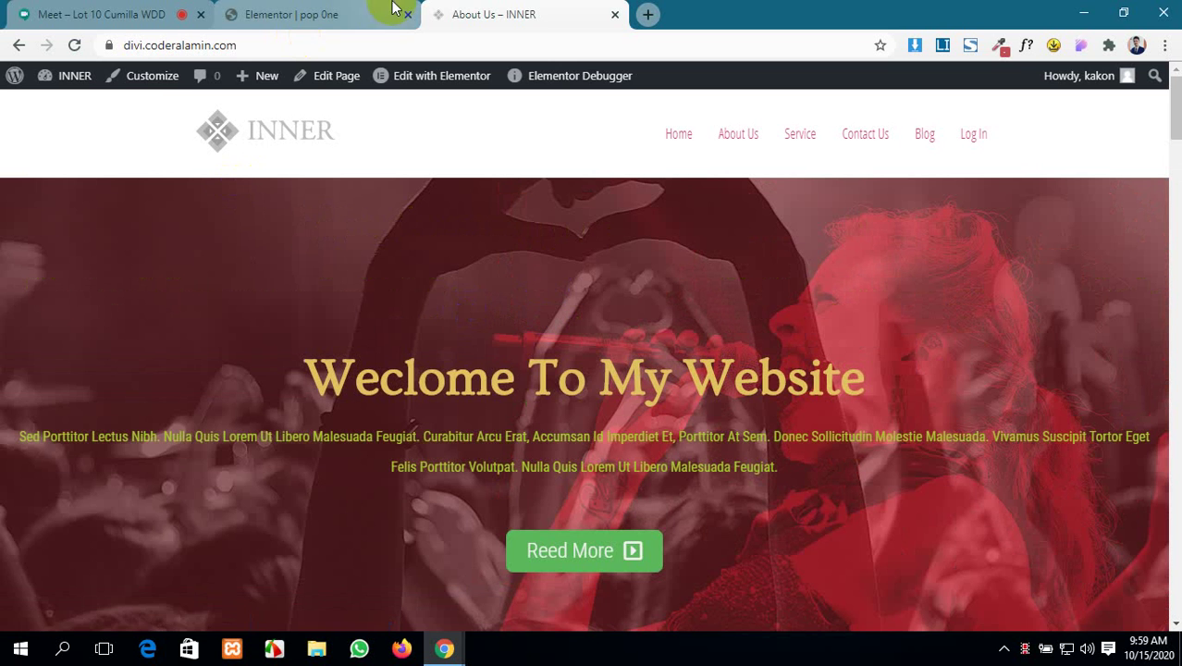
pyautogui.click(341, 9)
pyautogui.click(544, 11)
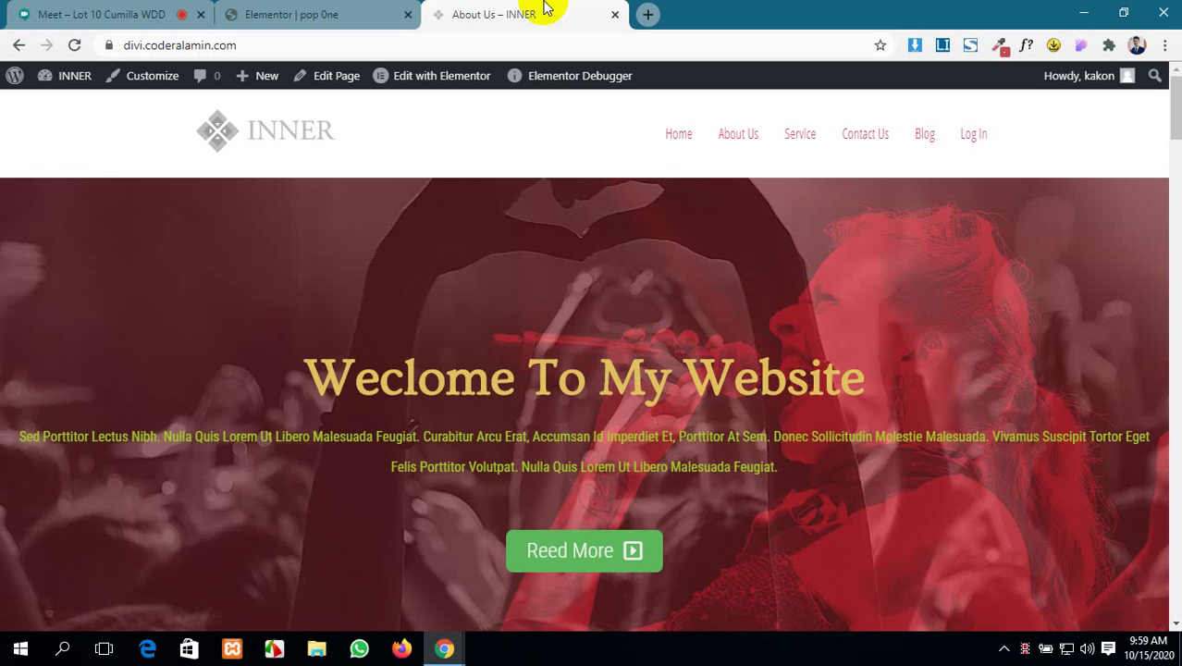
pyautogui.click(359, 11)
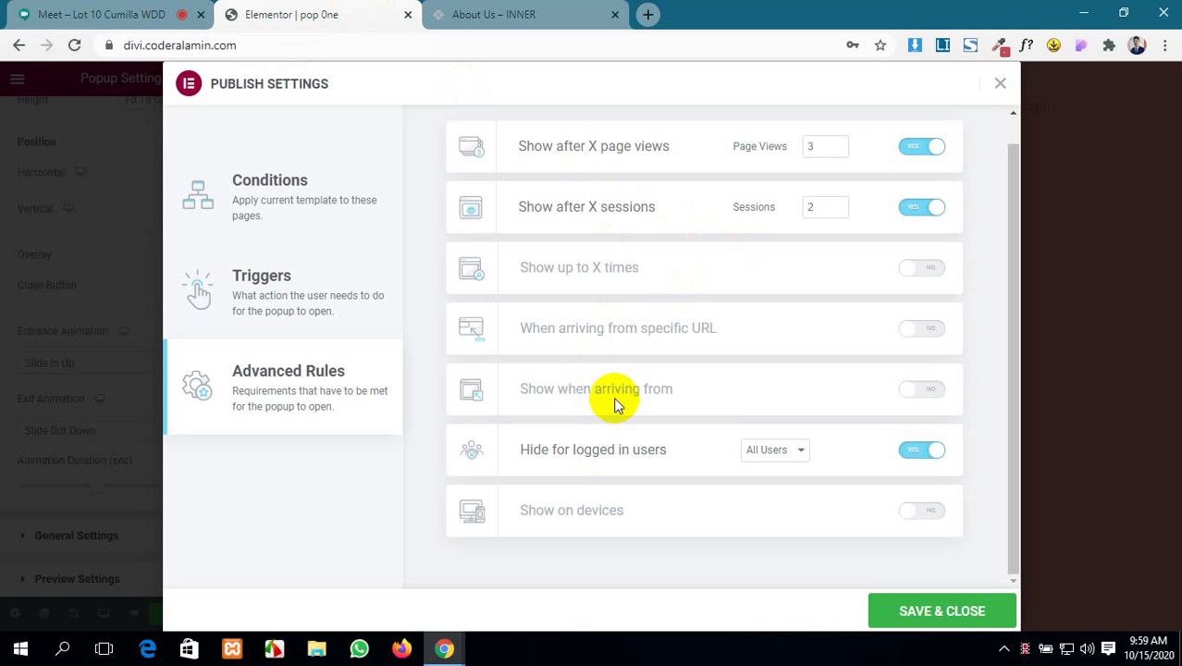
# - Turn off the page views and sessions rules, and turn on the When arriving from specific URL rule
pyautogui.scroll(1, 613, 397)
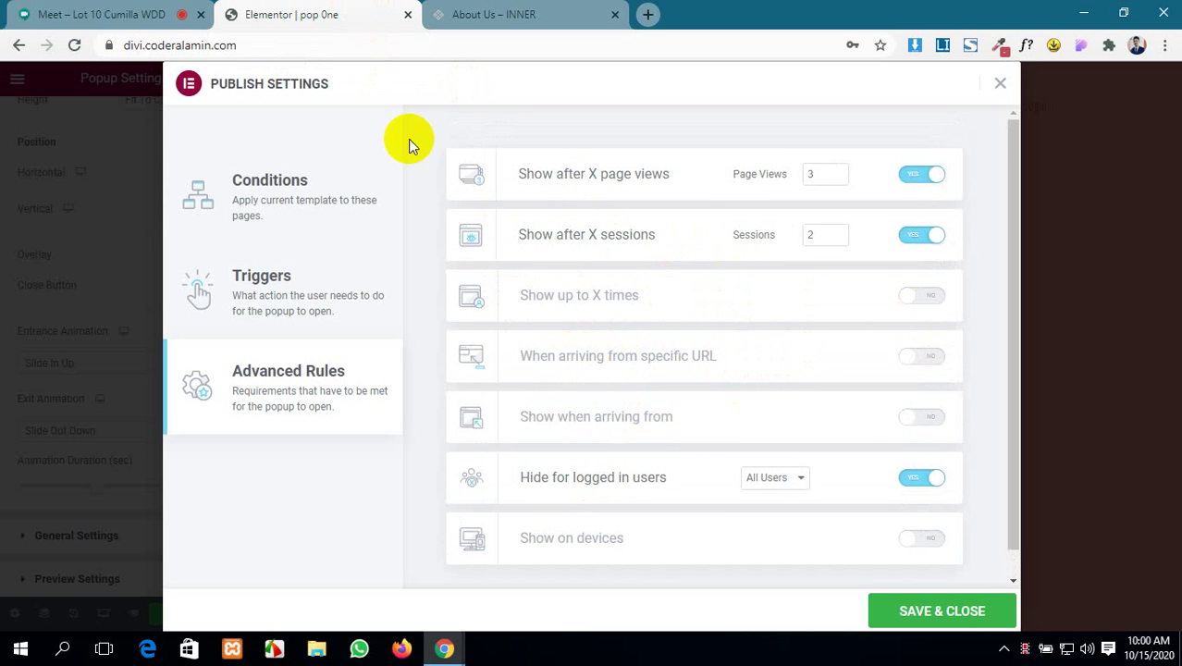
pyautogui.click(920, 174)
pyautogui.click(920, 234)
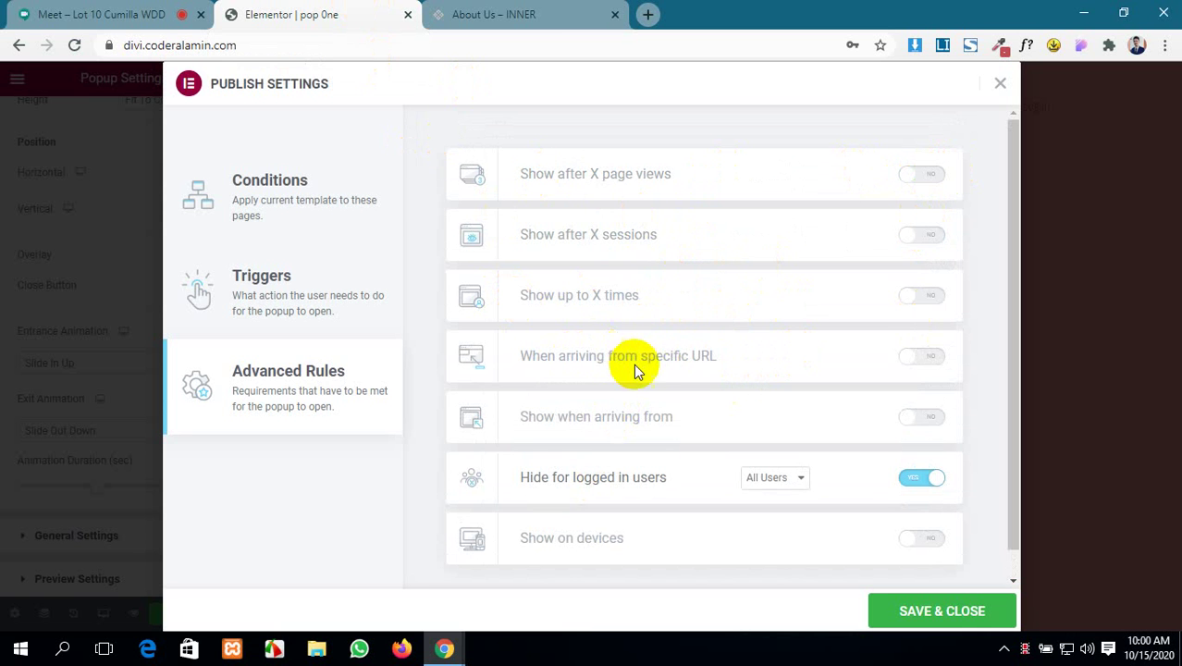
pyautogui.click(922, 357)
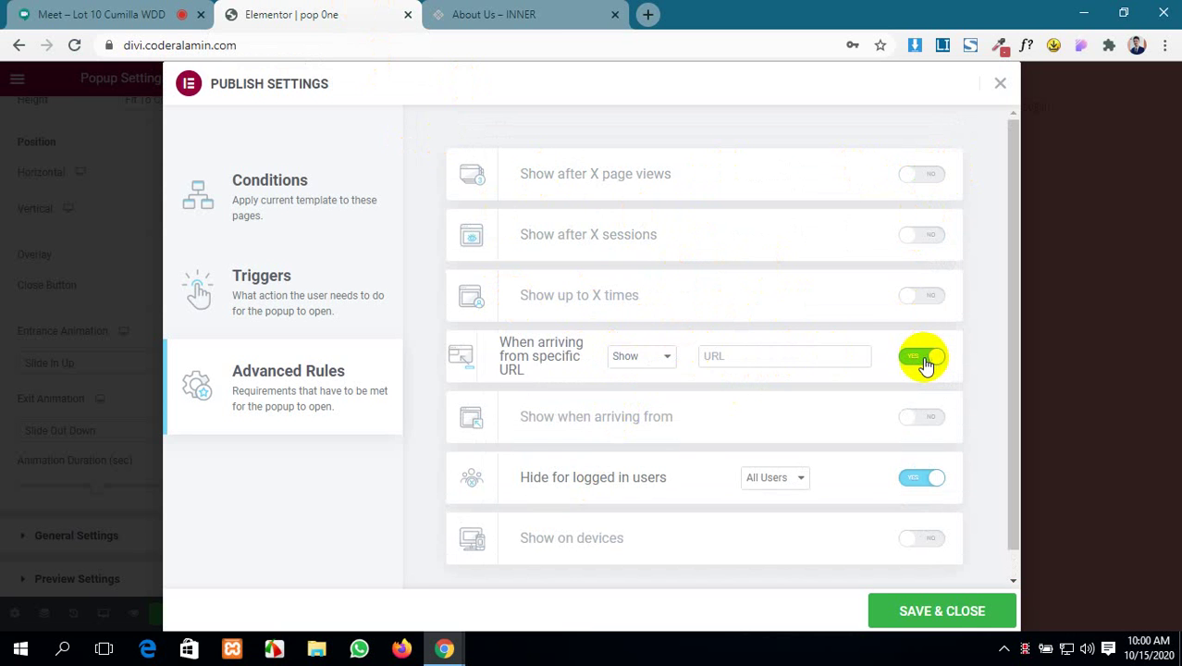
# - Check the Google Meet call, return to the Elementor editor, and review the specific URL rule's options, leaving it at Show
pyautogui.click(138, 13)
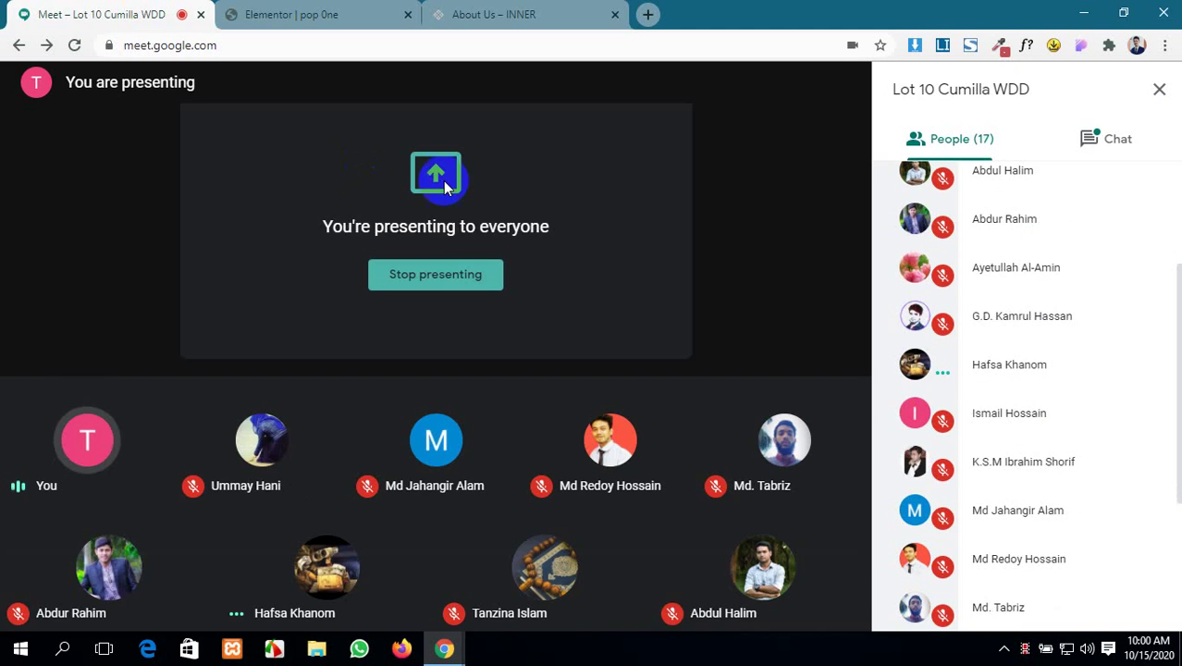
pyautogui.click(298, 11)
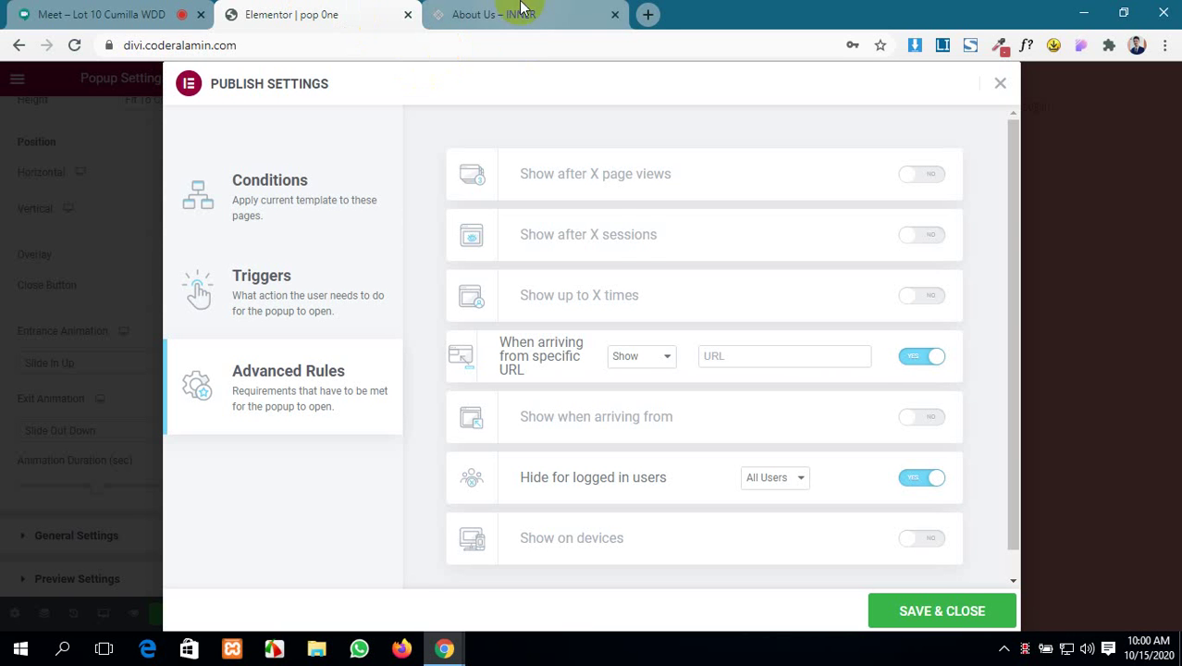
pyautogui.click(740, 349)
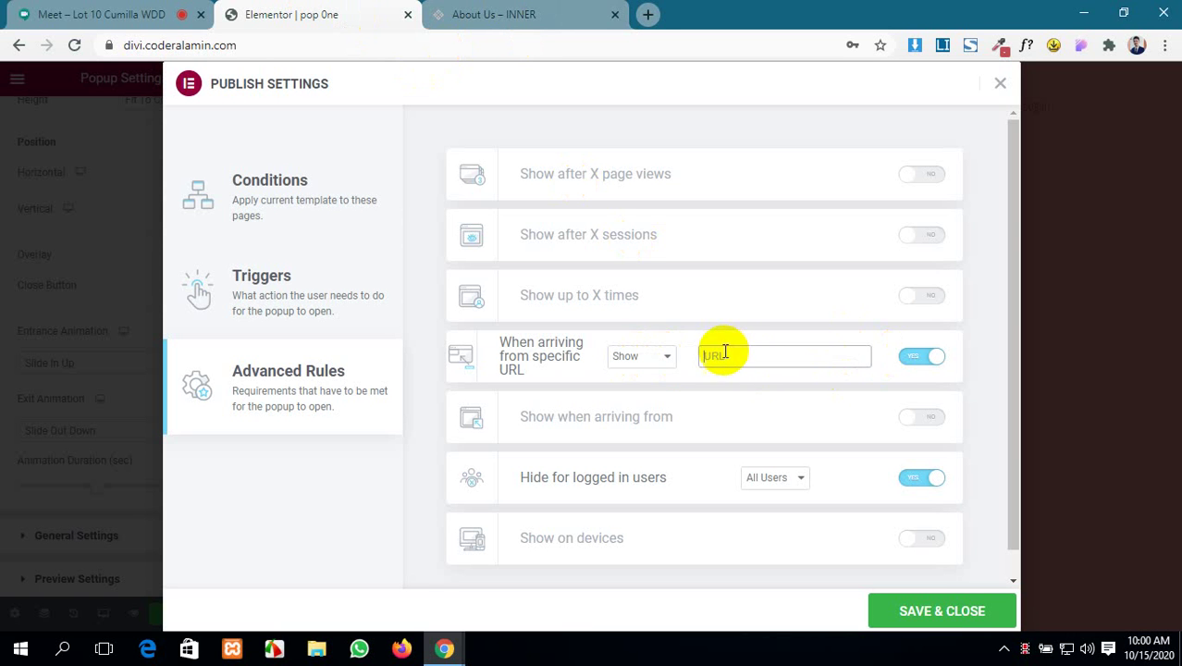
pyautogui.click(653, 355)
pyautogui.click(652, 377)
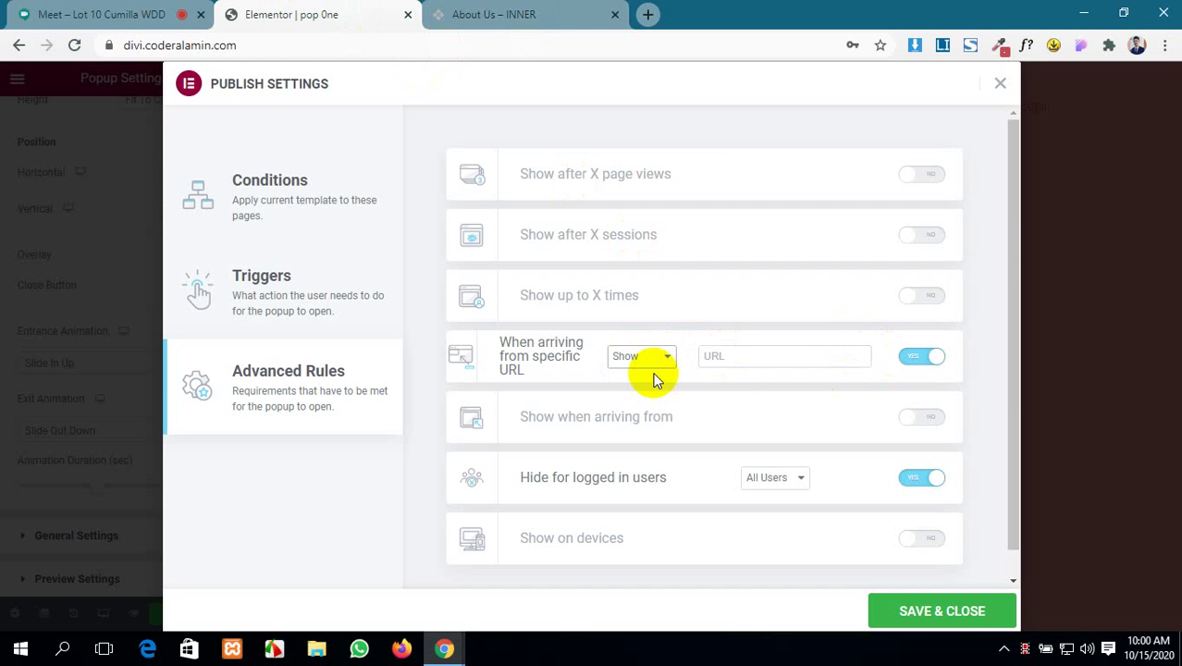
# - Compare the live About Us page with the When arriving from specific URL rule in the Elementor editor
pyautogui.click(467, 14)
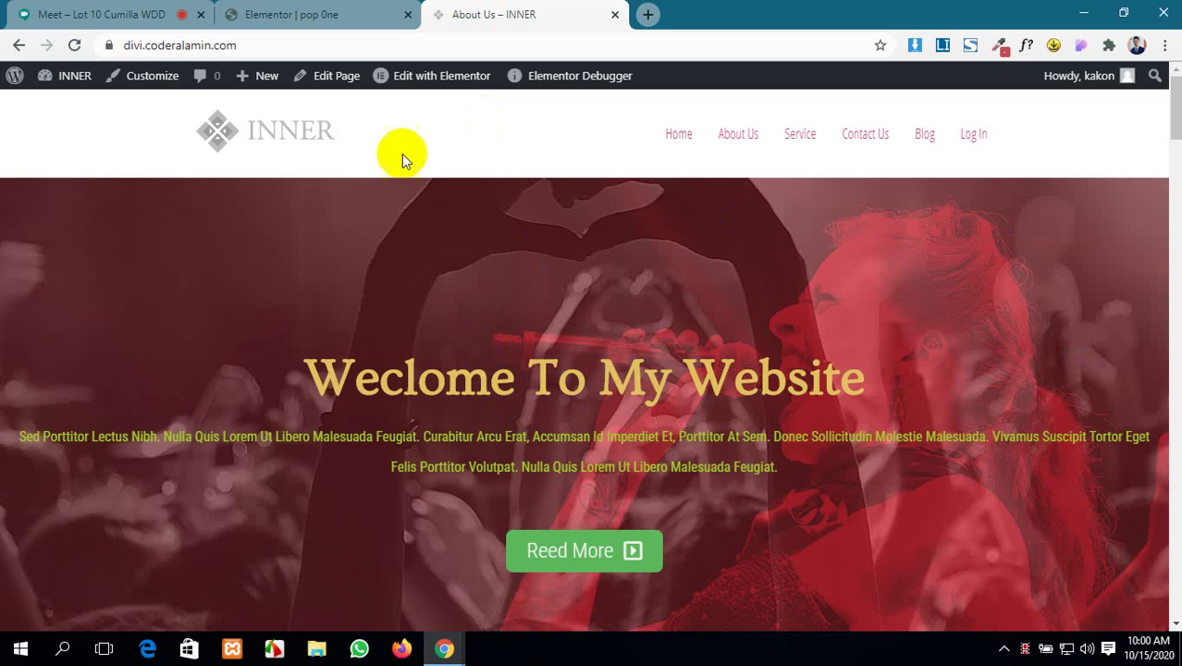
pyautogui.click(347, 14)
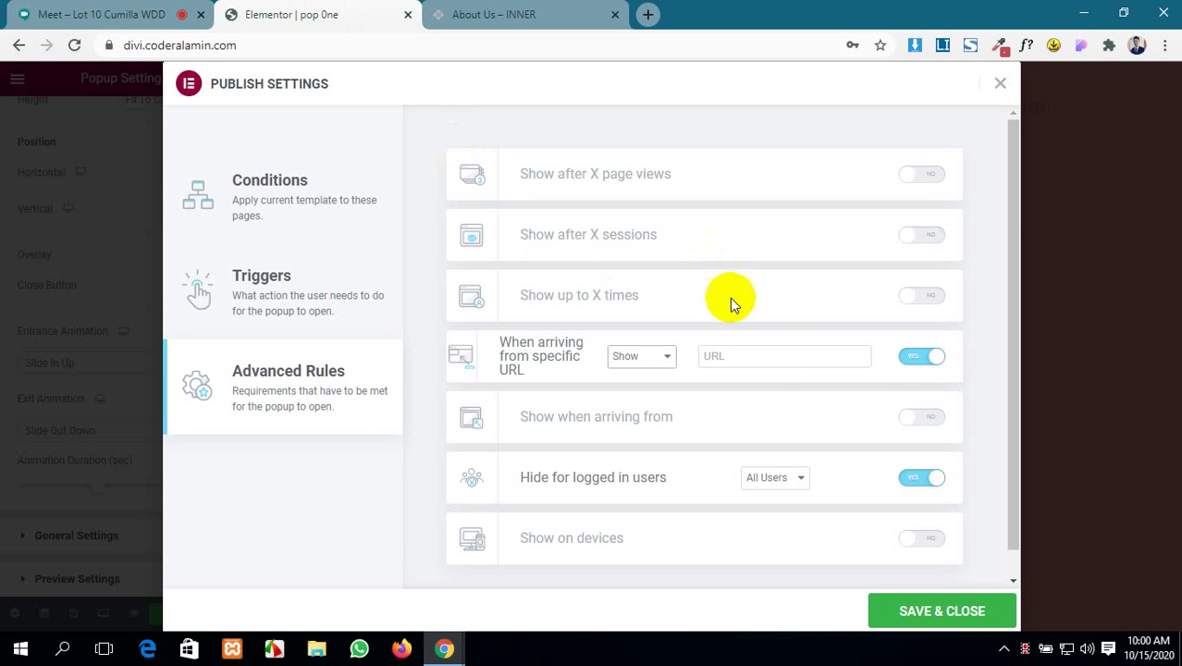
pyautogui.click(781, 356)
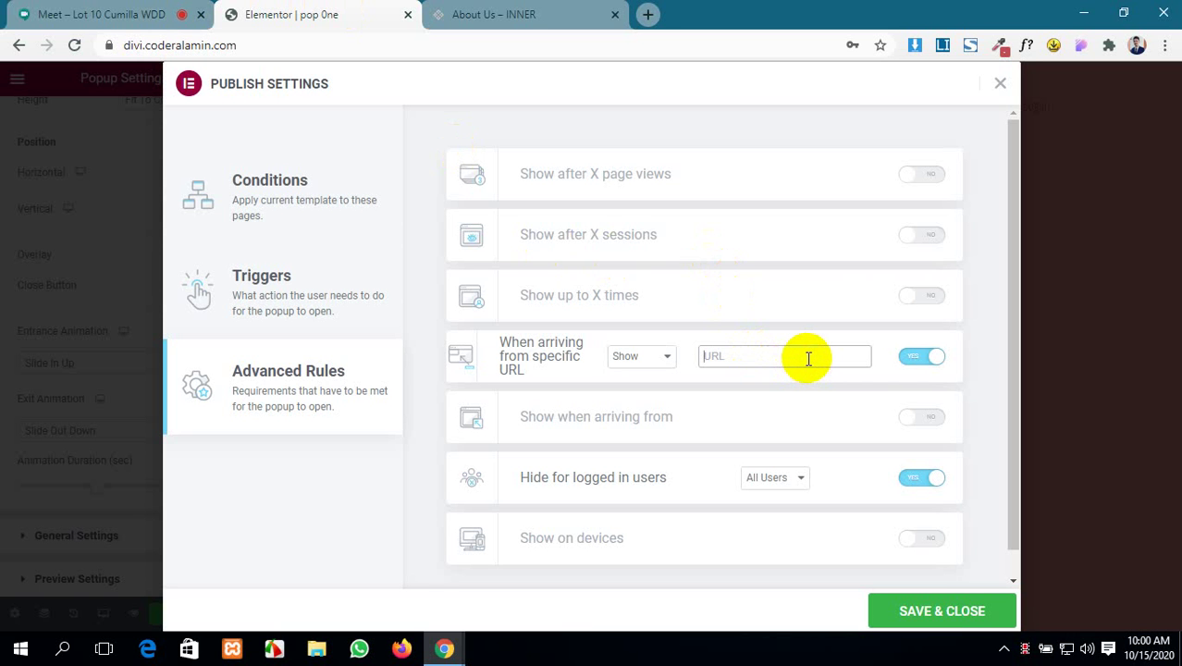
pyautogui.scroll(-1, 808, 359)
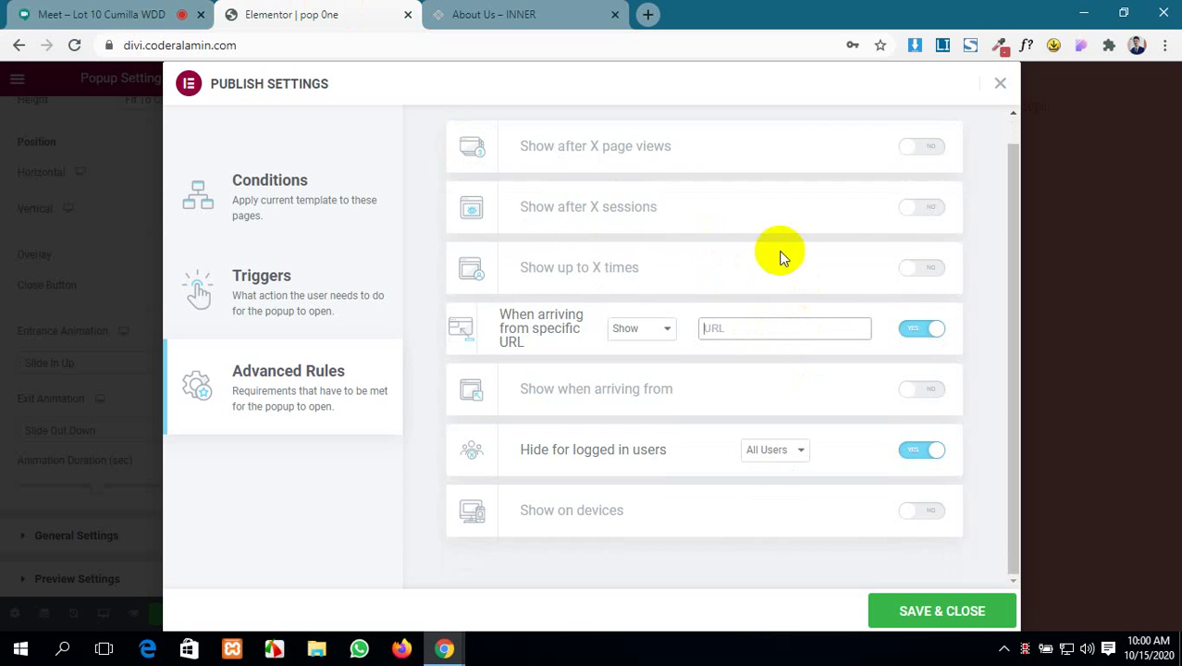
pyautogui.click(472, 8)
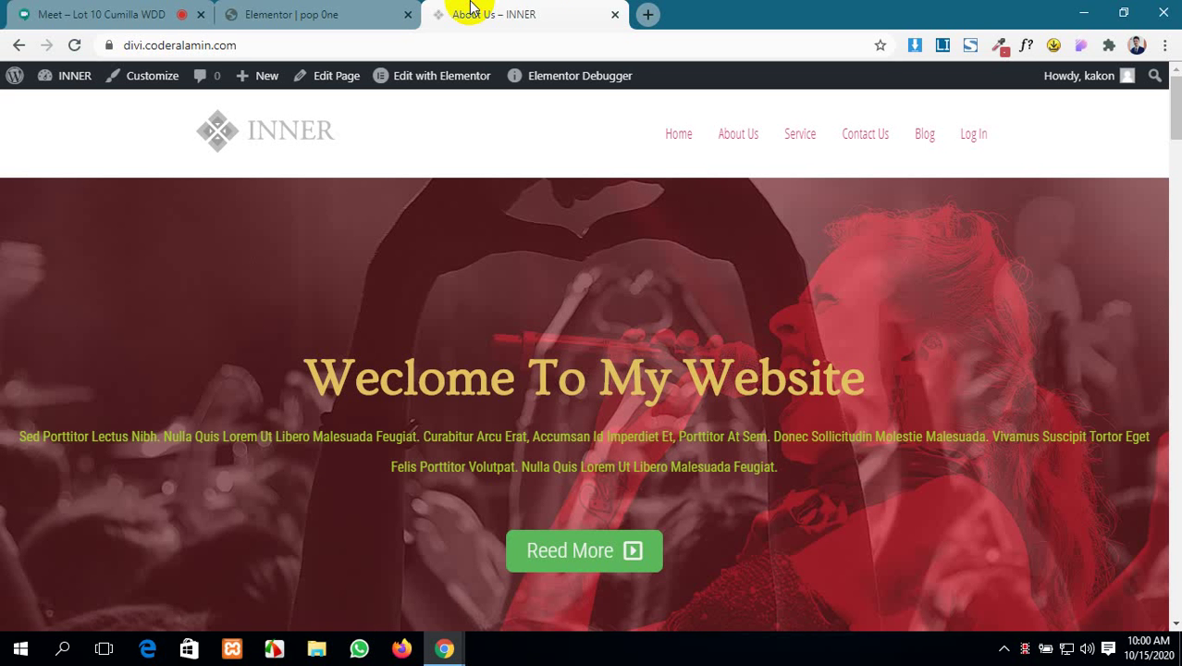
pyautogui.click(379, 8)
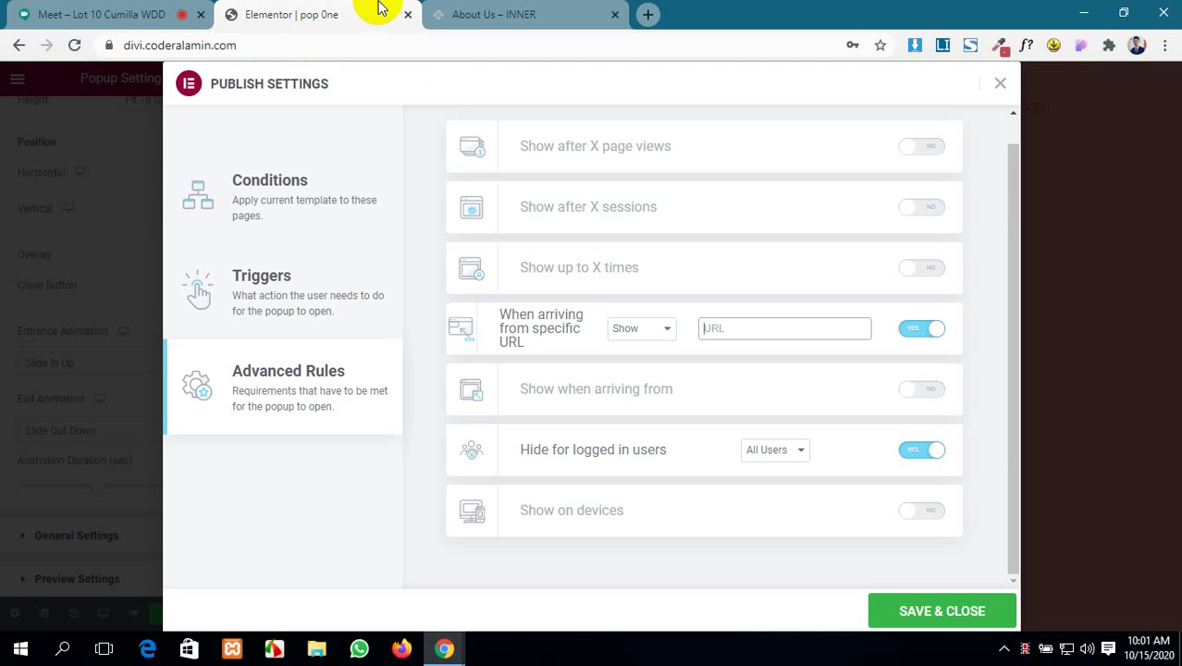
# - Turn on the Show after X sessions rule, try a value of 1, and turn the rule off again
pyautogui.click(919, 207)
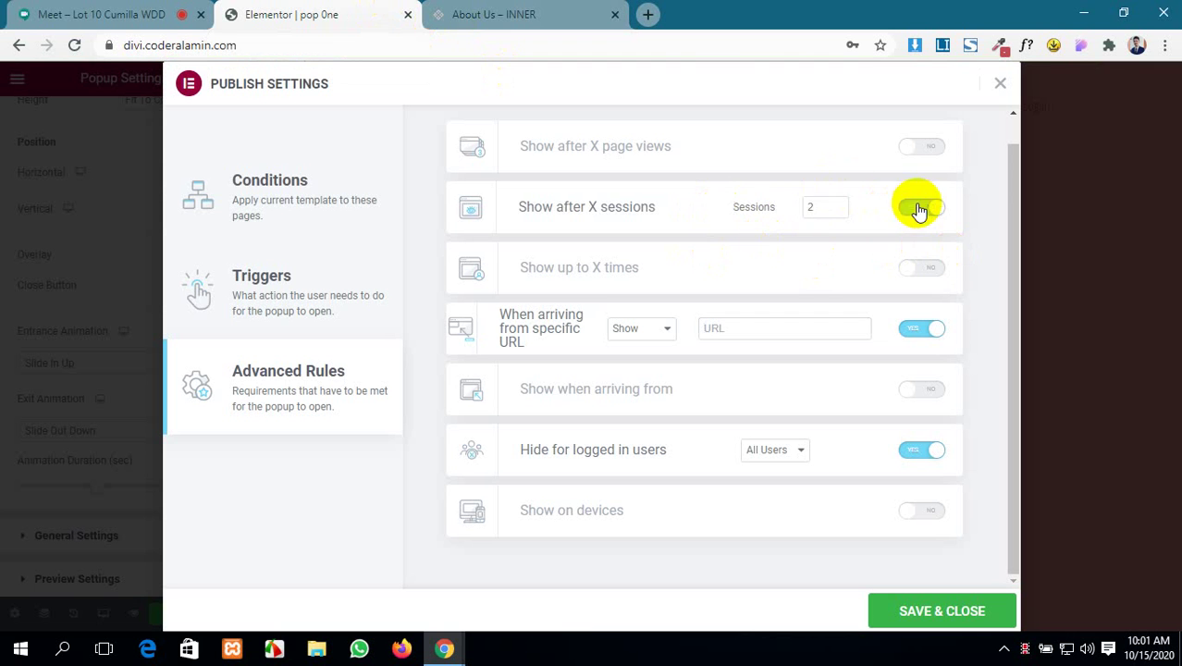
pyautogui.click(837, 203)
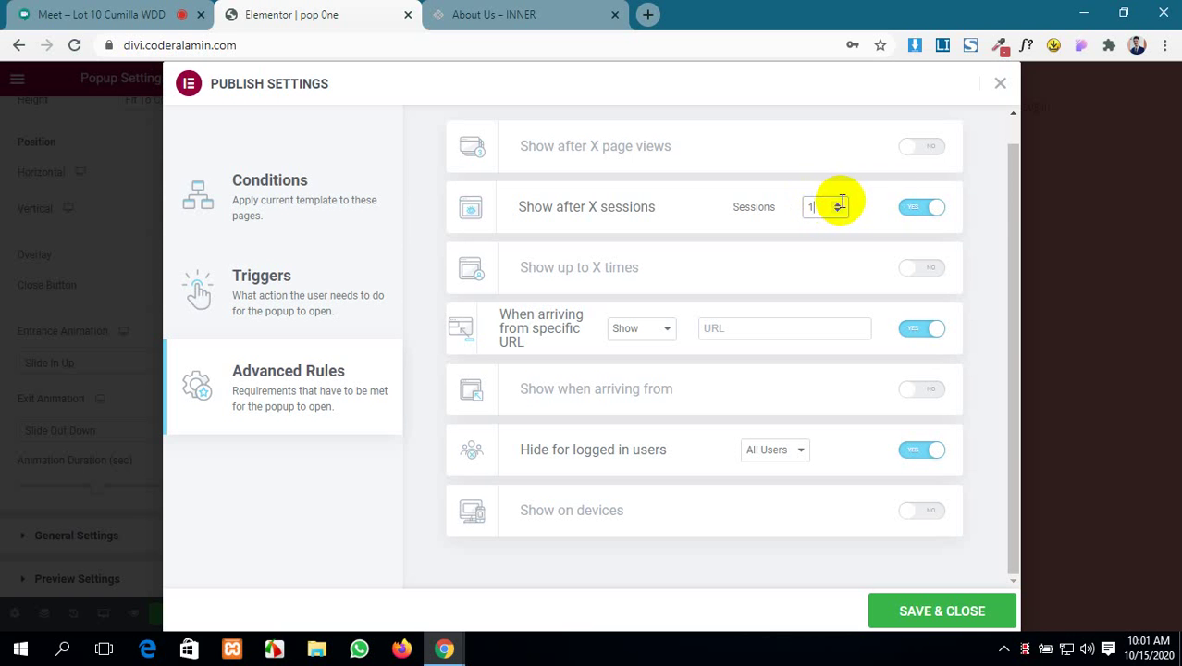
pyautogui.click(837, 204)
pyautogui.click(912, 209)
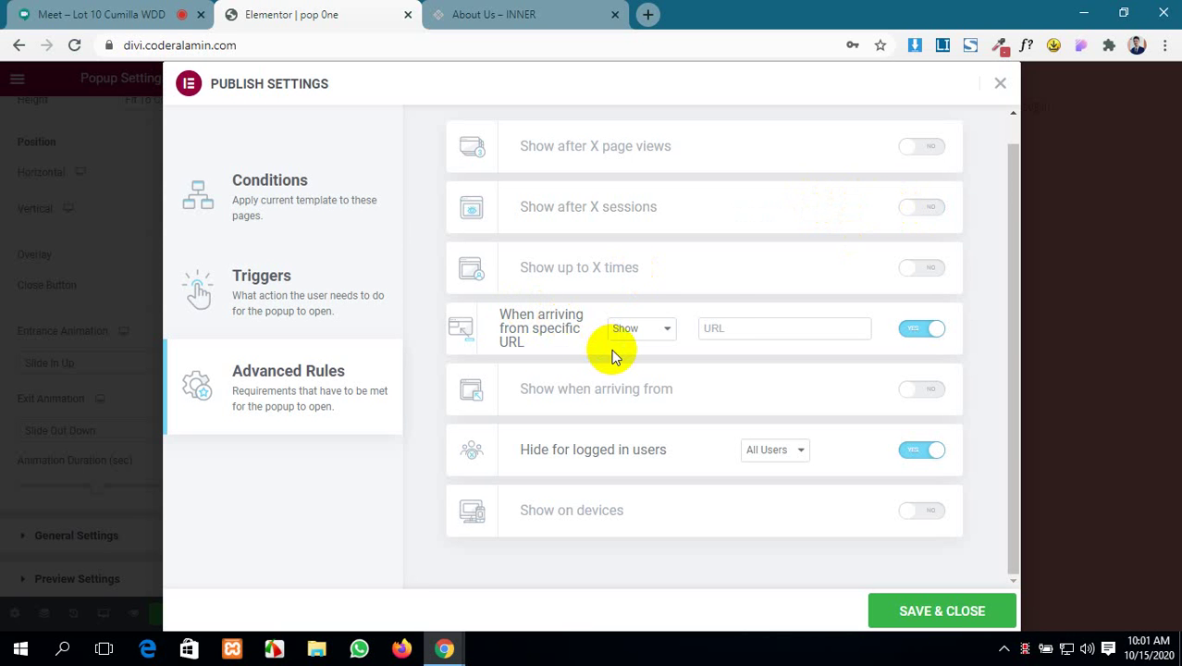
pyautogui.click(712, 331)
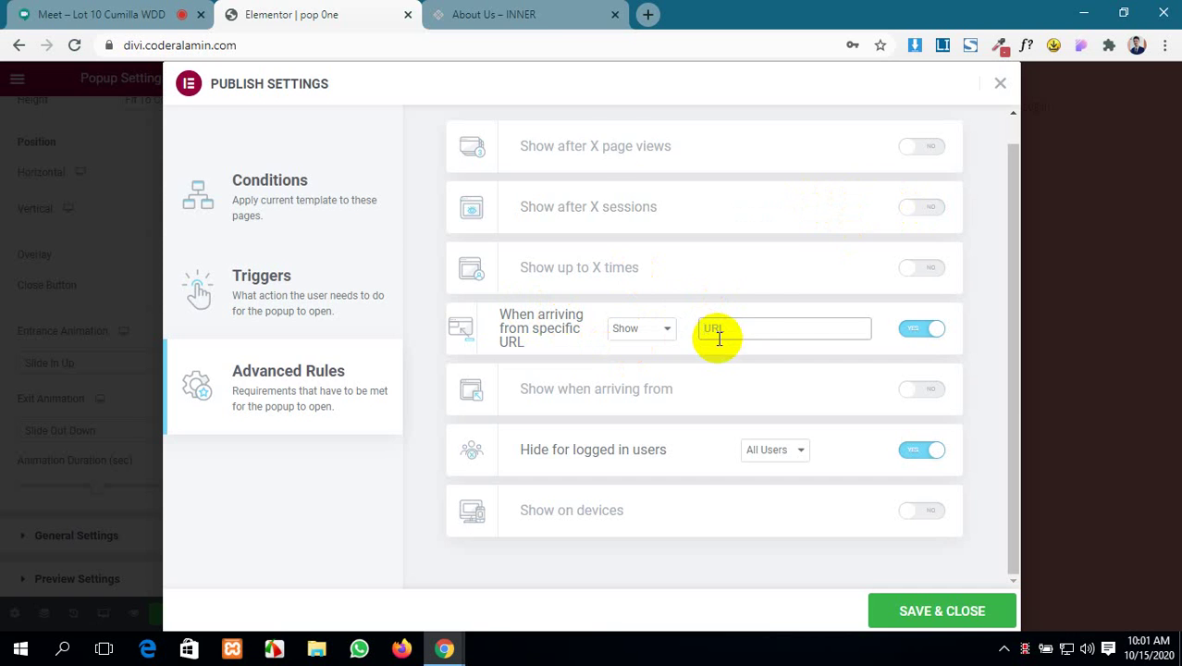
pyautogui.click(534, 11)
pyautogui.click(396, 13)
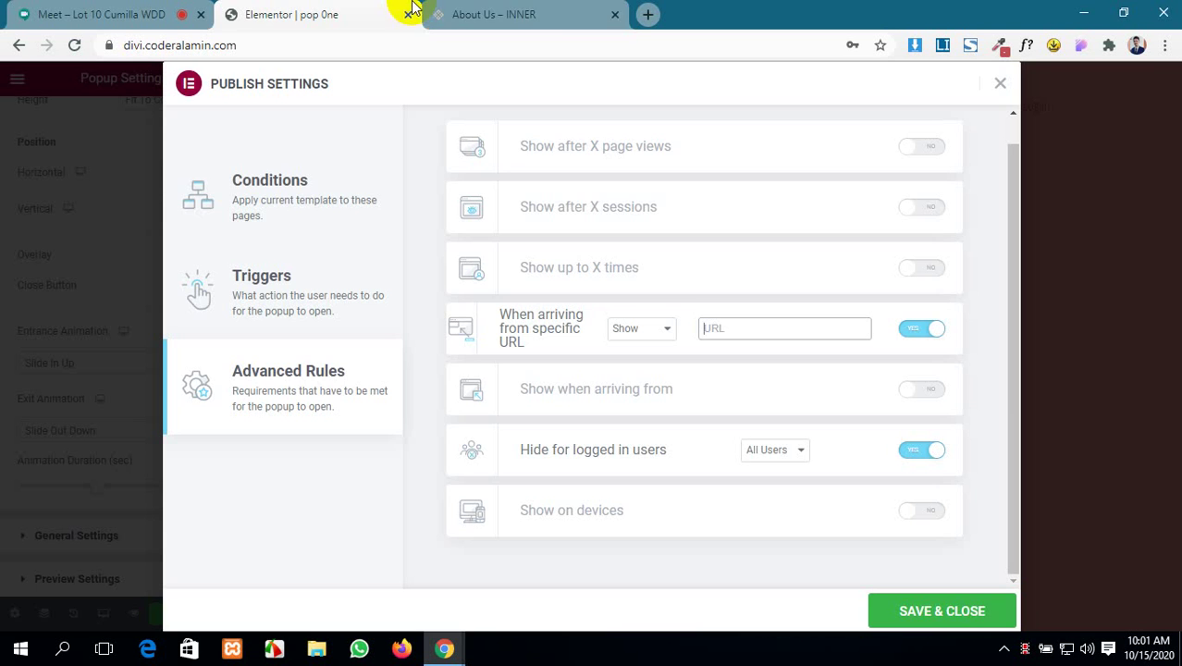
pyautogui.click(522, 15)
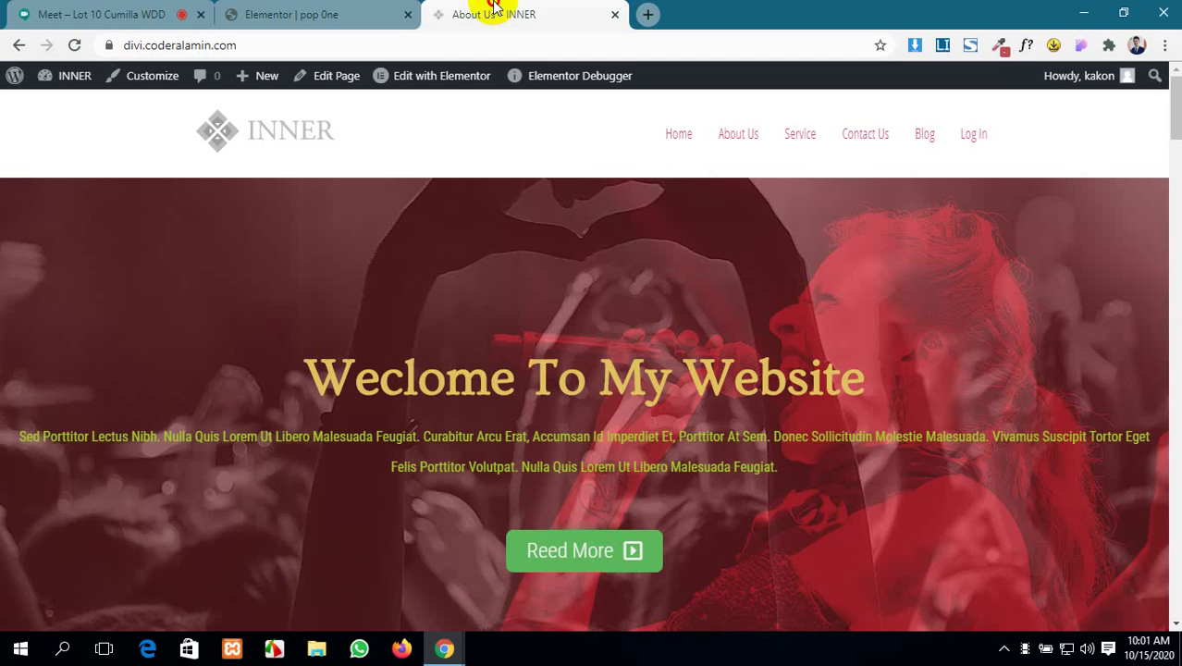
pyautogui.click(651, 17)
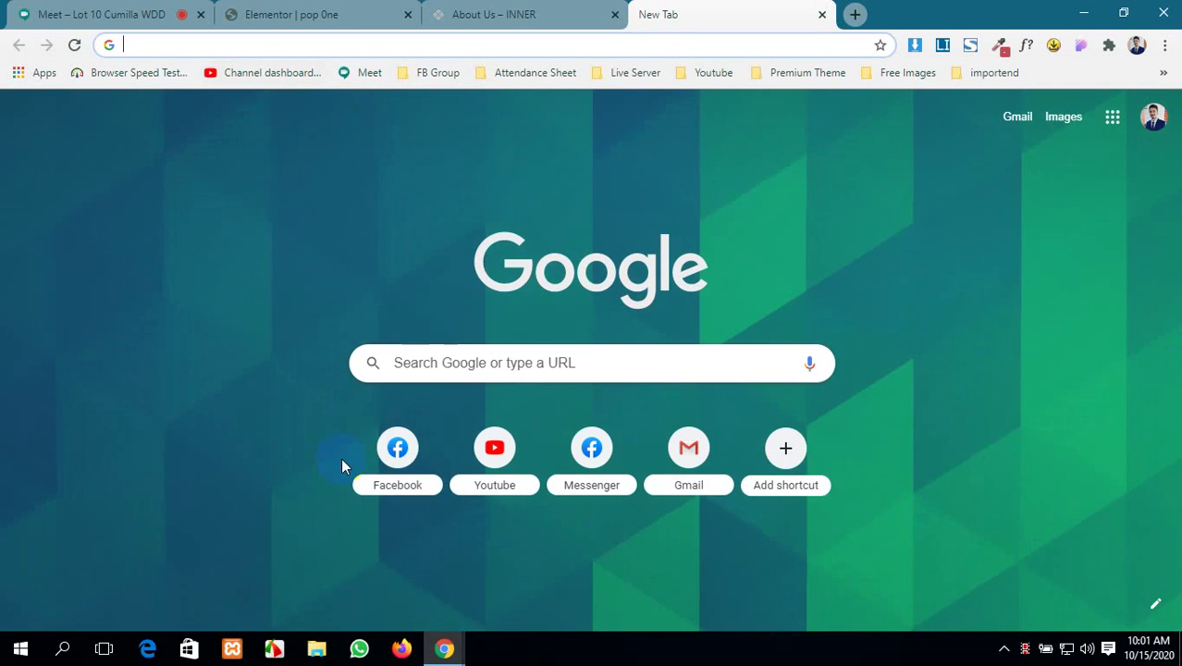
pyautogui.click(396, 453)
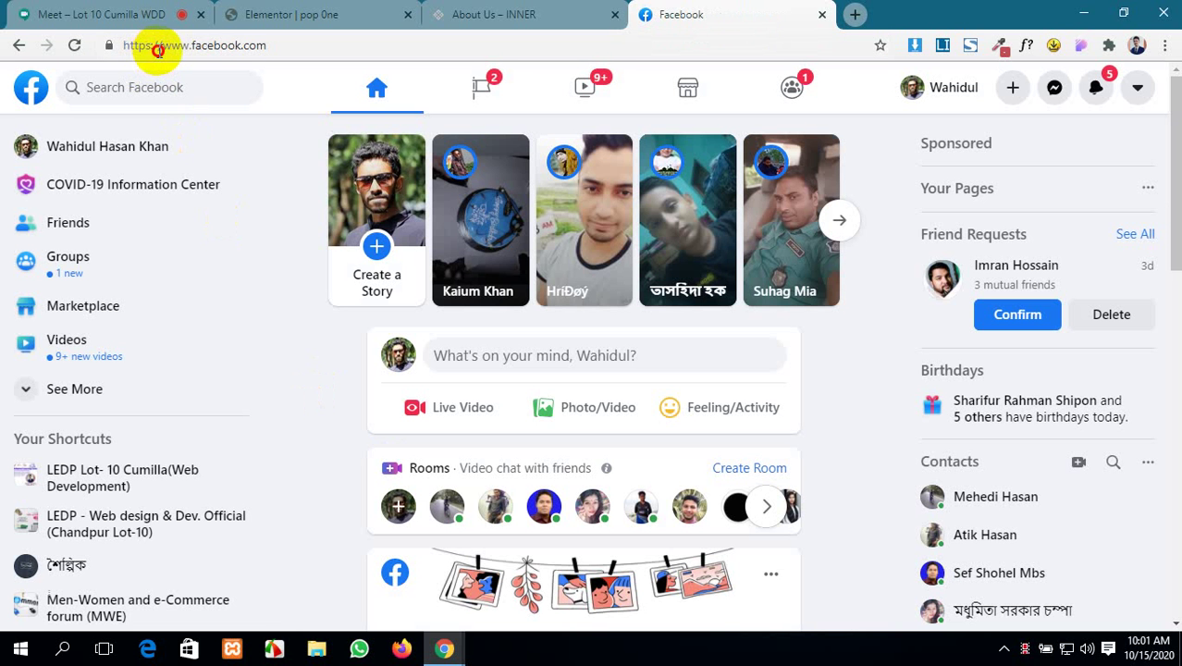
pyautogui.click(158, 48)
pyautogui.hotkey('ctrl', 'c')
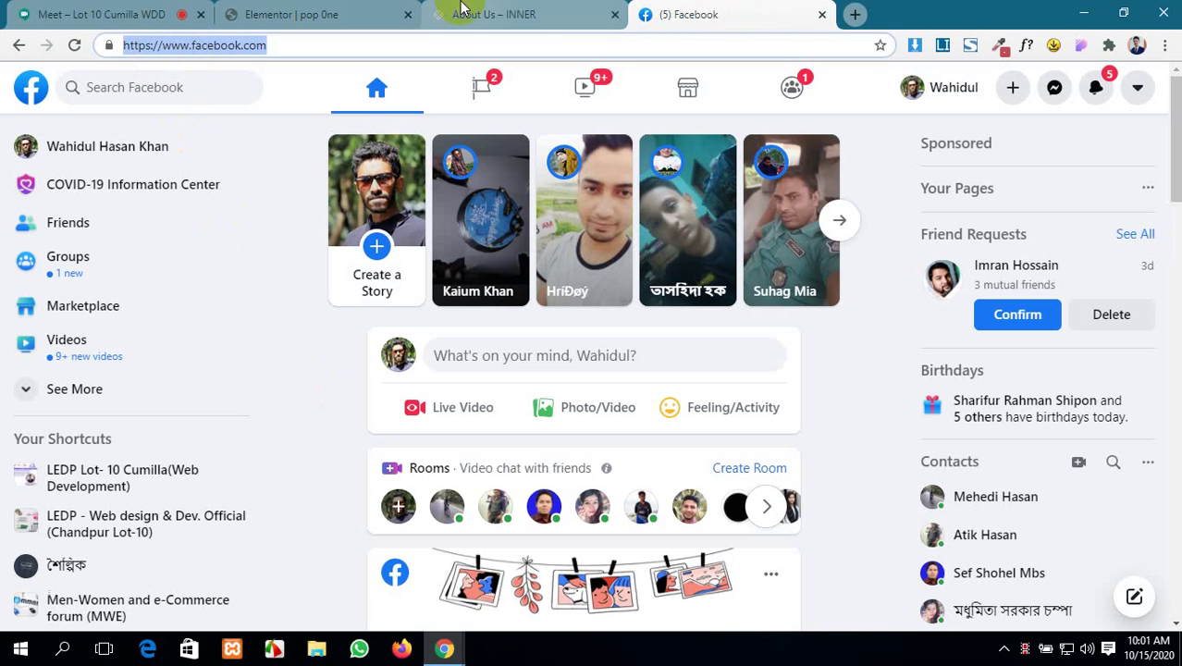
pyautogui.click(518, 15)
pyautogui.click(379, 14)
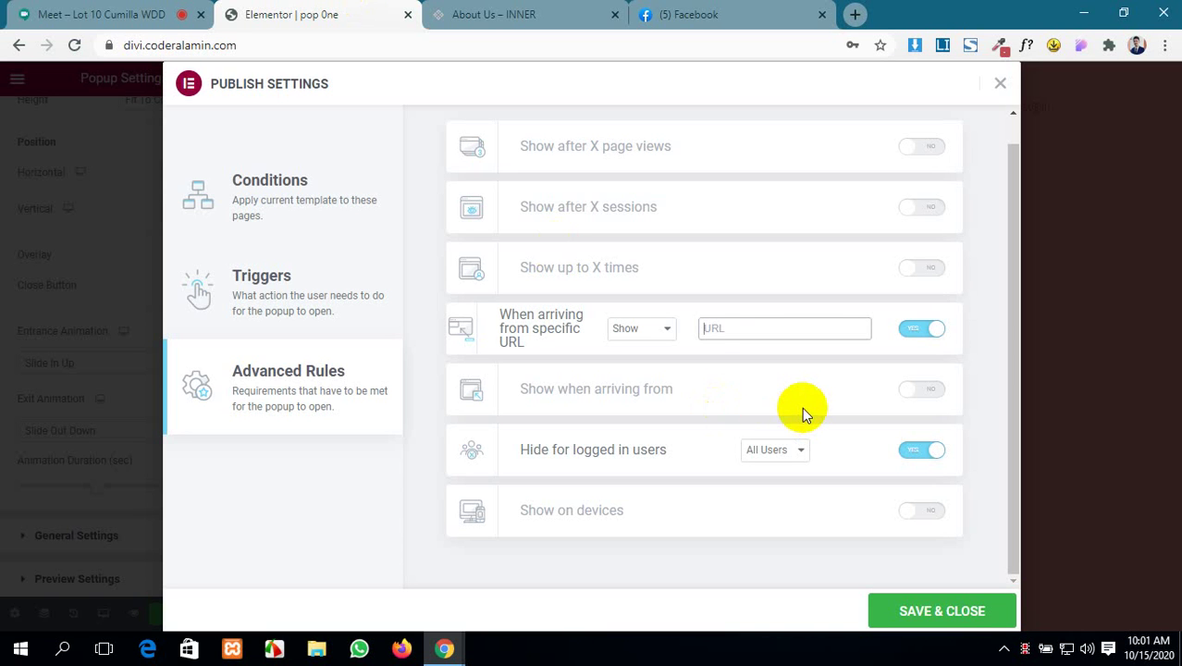
pyautogui.hotkey('ctrl', 'v')
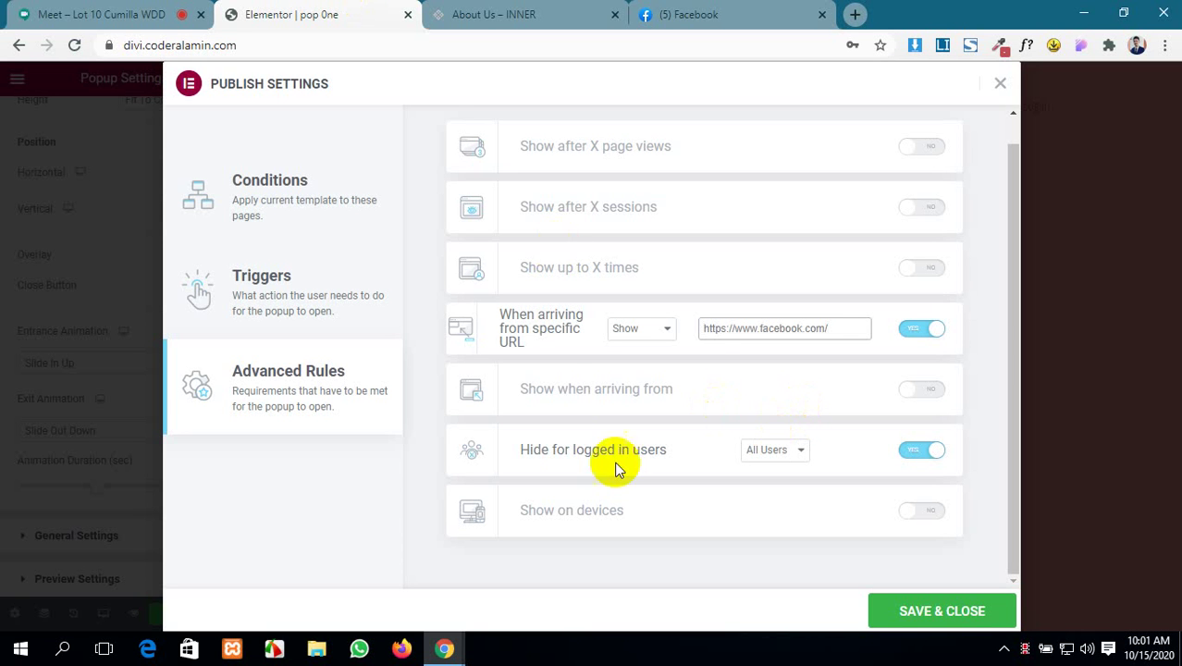
# - Turn on the Show when arriving from and Show on devices rules with all their default options, and save the publish settings
pyautogui.click(924, 393)
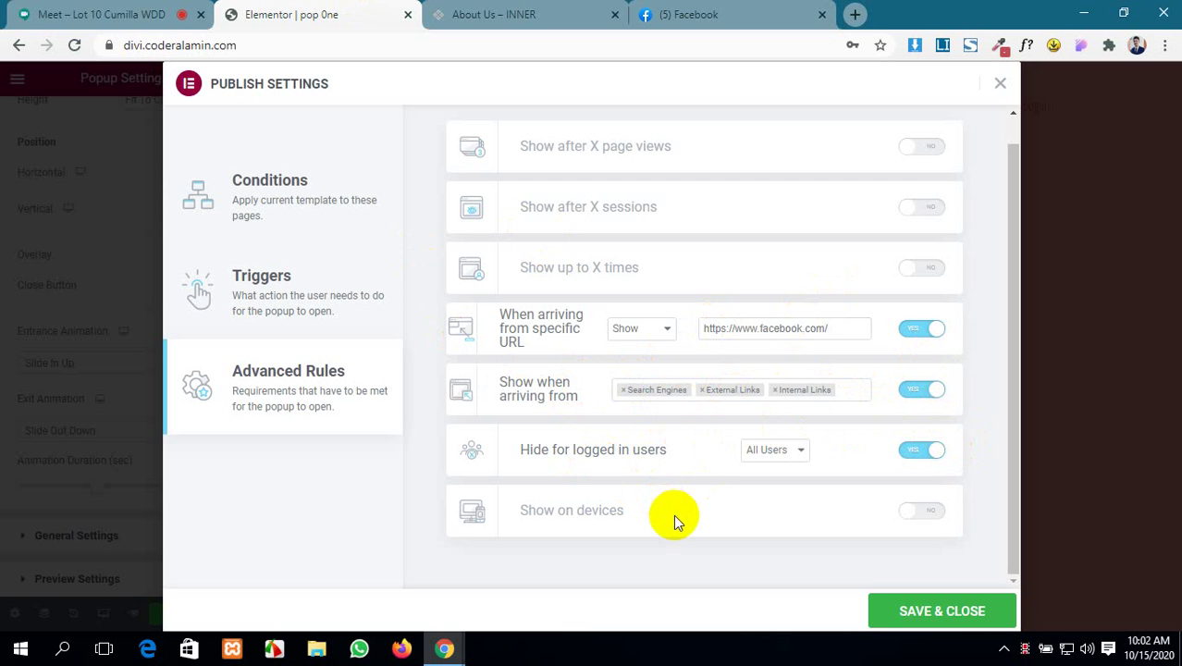
pyautogui.click(922, 515)
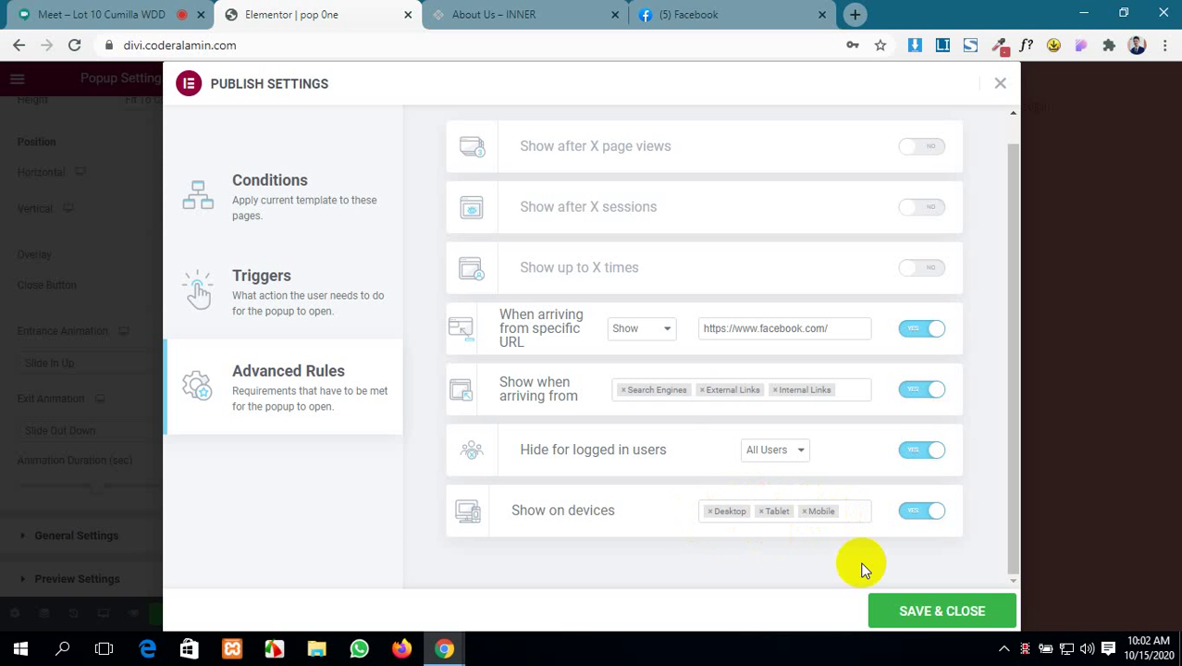
pyautogui.scroll(1, 706, 387)
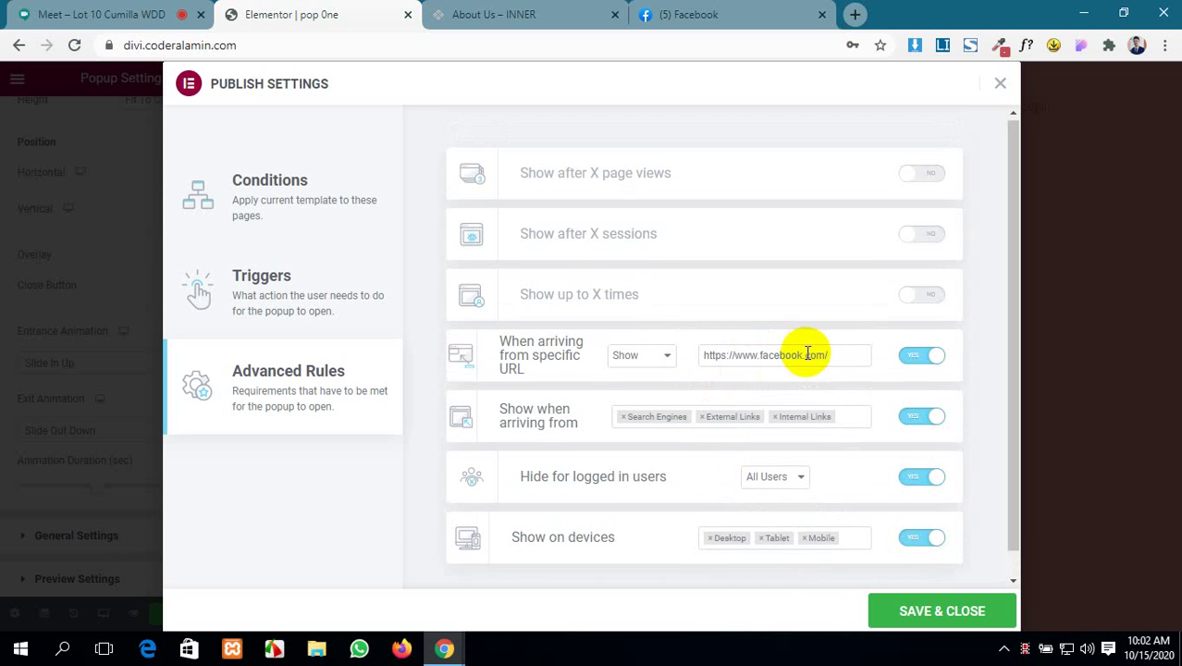
pyautogui.scroll(-1, 807, 355)
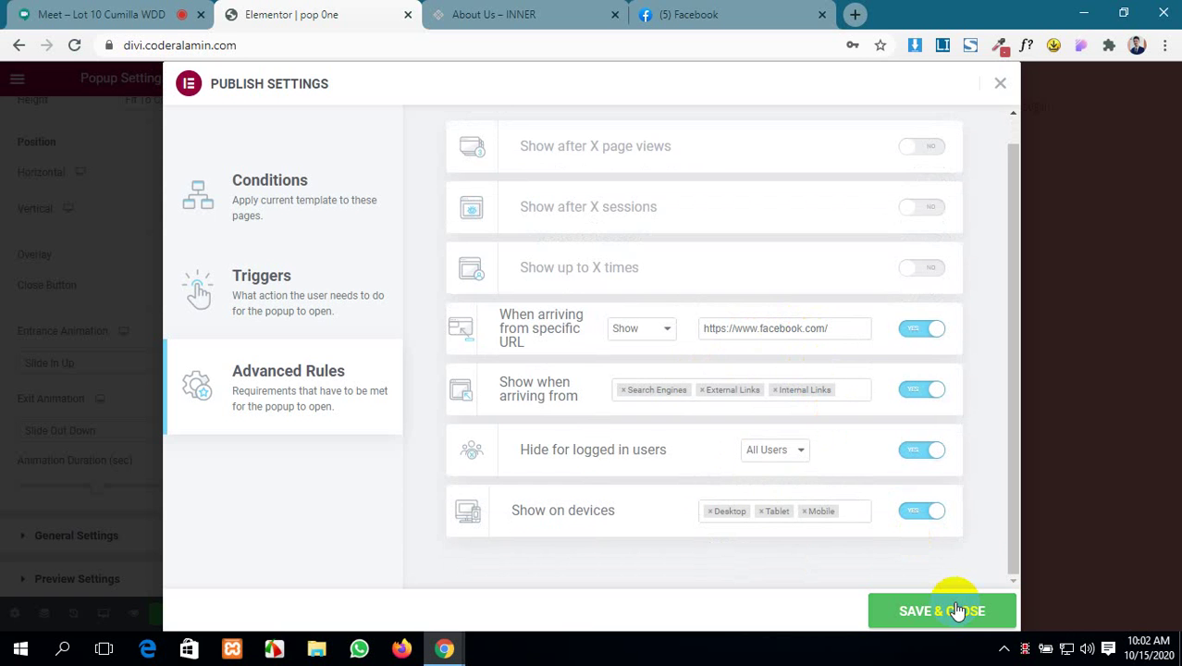
pyautogui.click(957, 611)
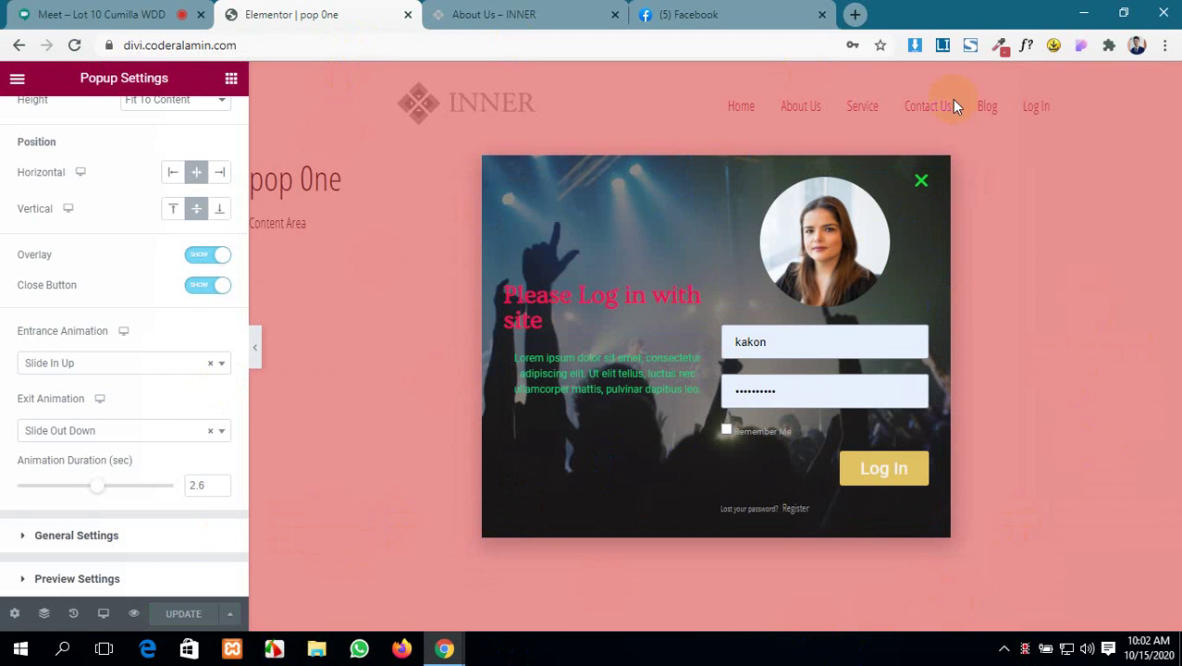
# - Switch to the live About Us page and reload it to check the popup against the saved rules
pyautogui.scroll(3, 238, 510)
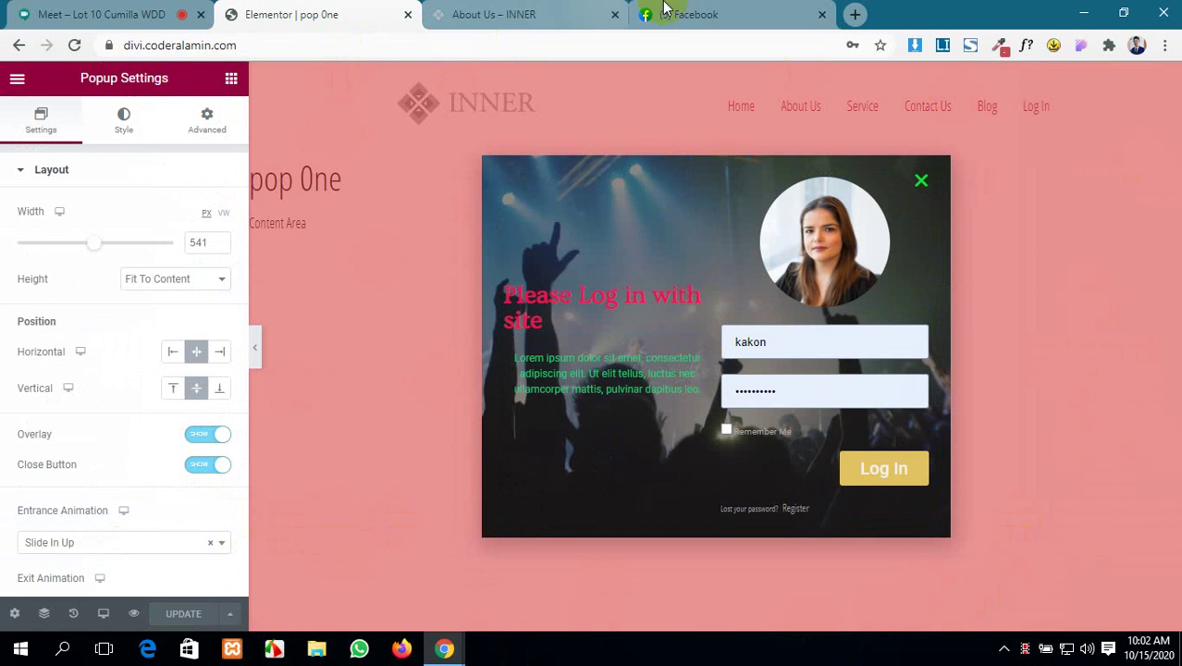
pyautogui.click(693, 14)
pyautogui.click(472, 7)
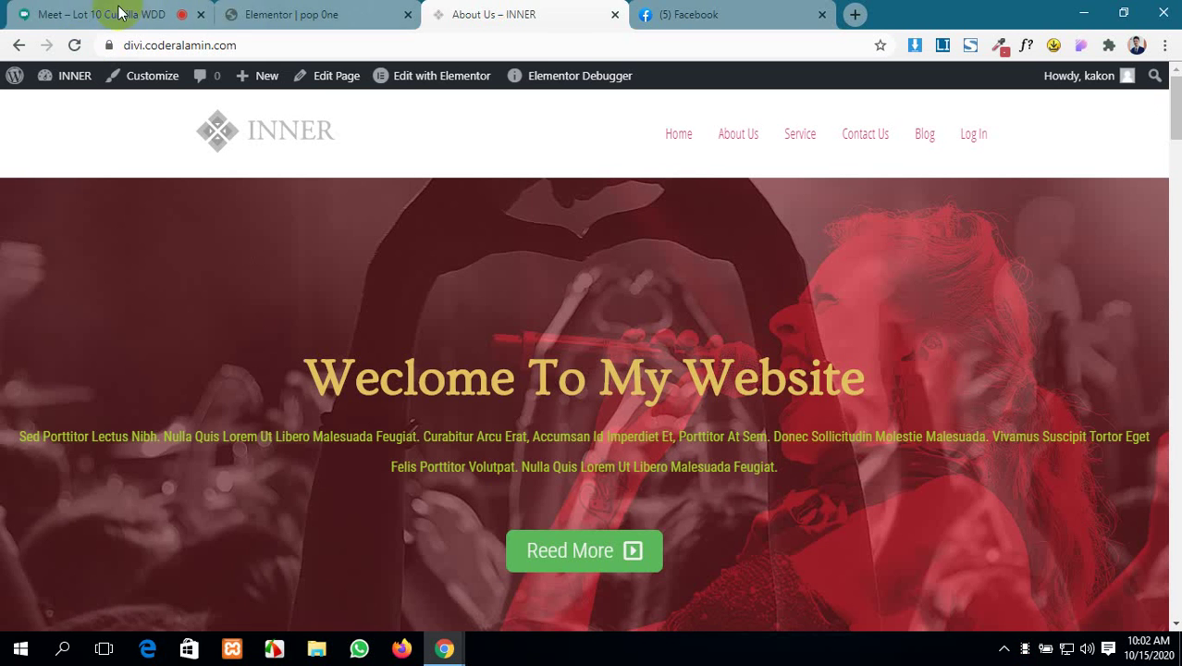
pyautogui.click(70, 43)
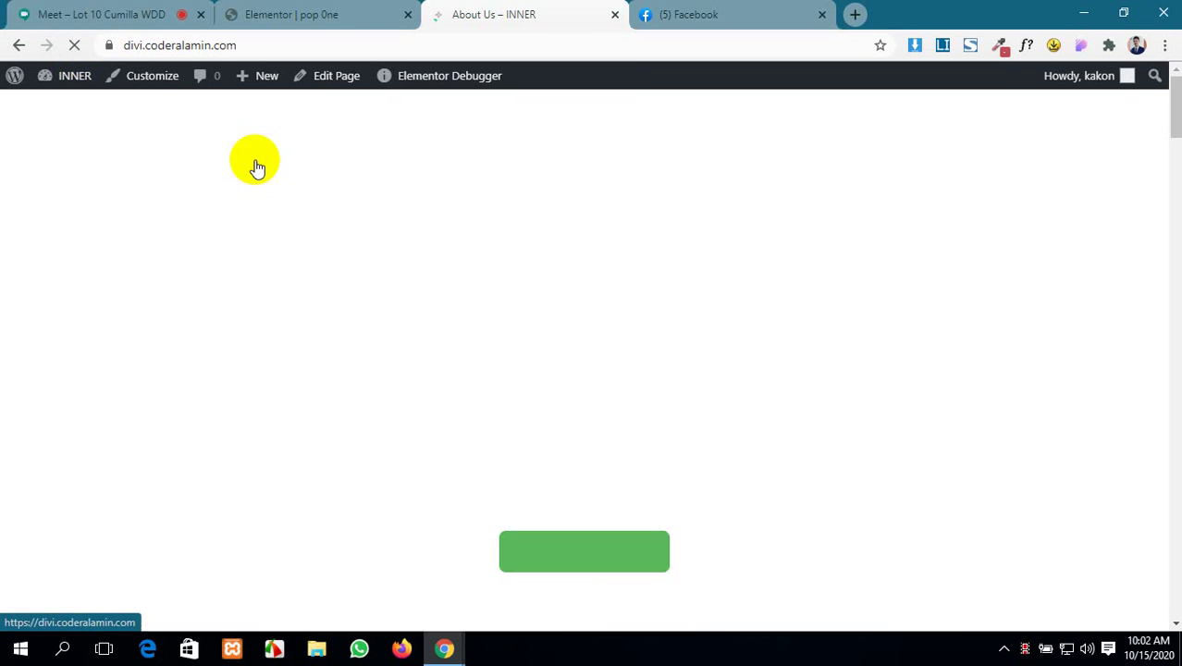
# - Leave the Elementor popup editor and go back to the WordPress admin dashboard
pyautogui.click(305, 11)
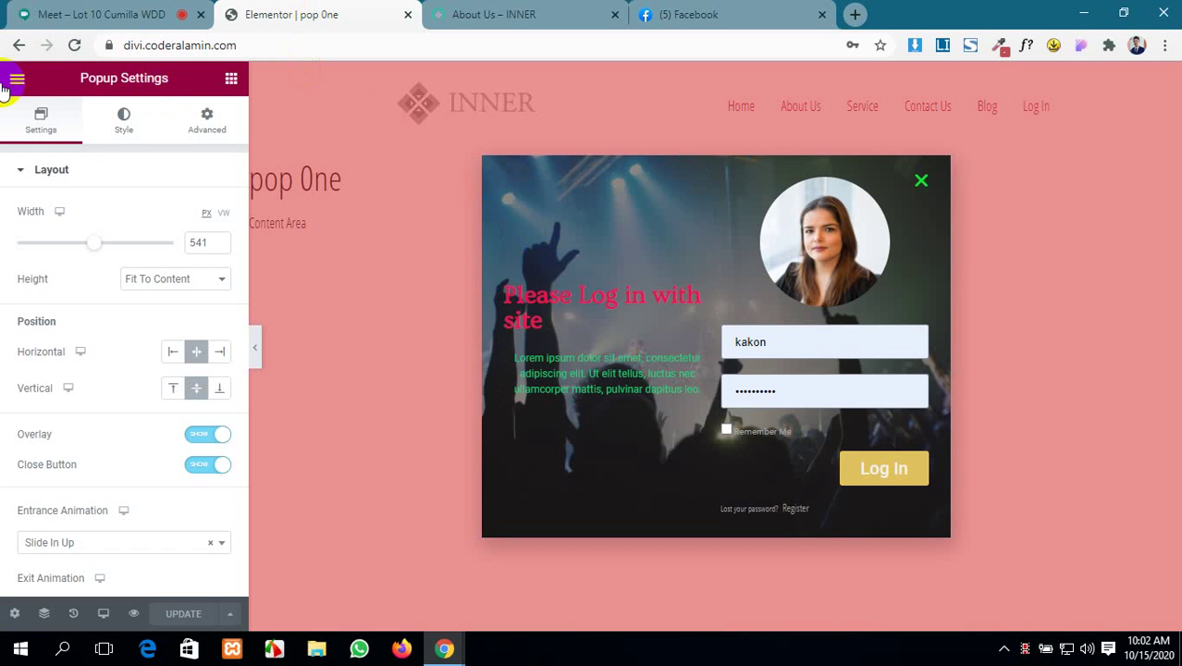
pyautogui.click(169, 42)
pyautogui.click(169, 42)
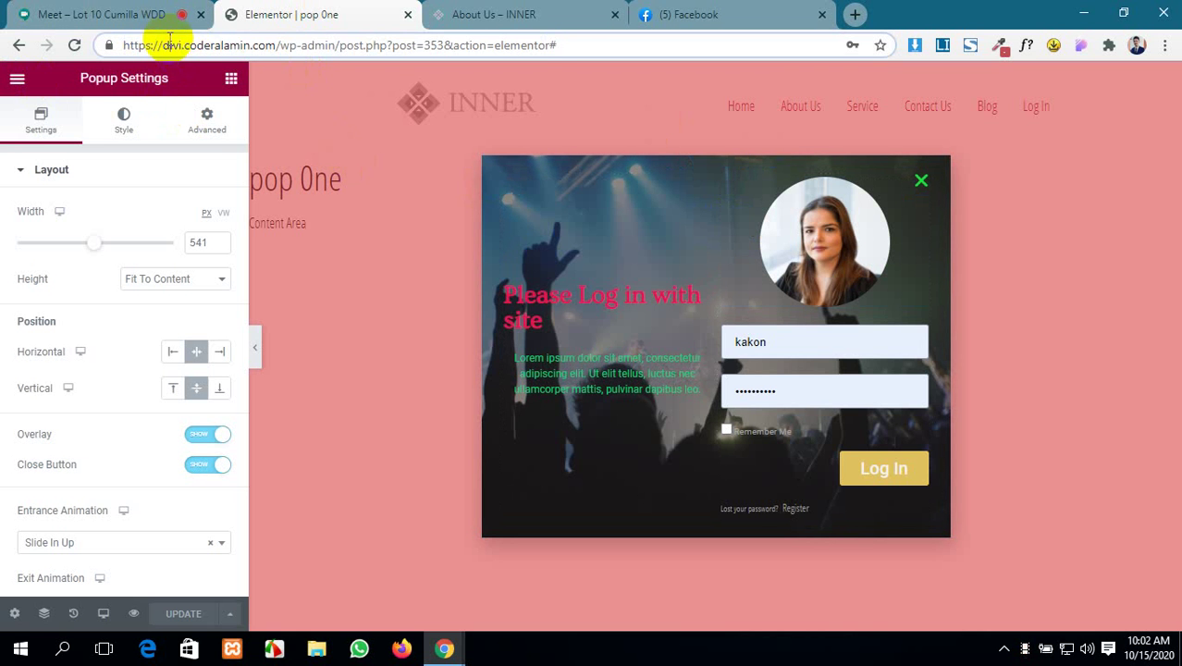
pyautogui.click(19, 45)
pyautogui.click(19, 45)
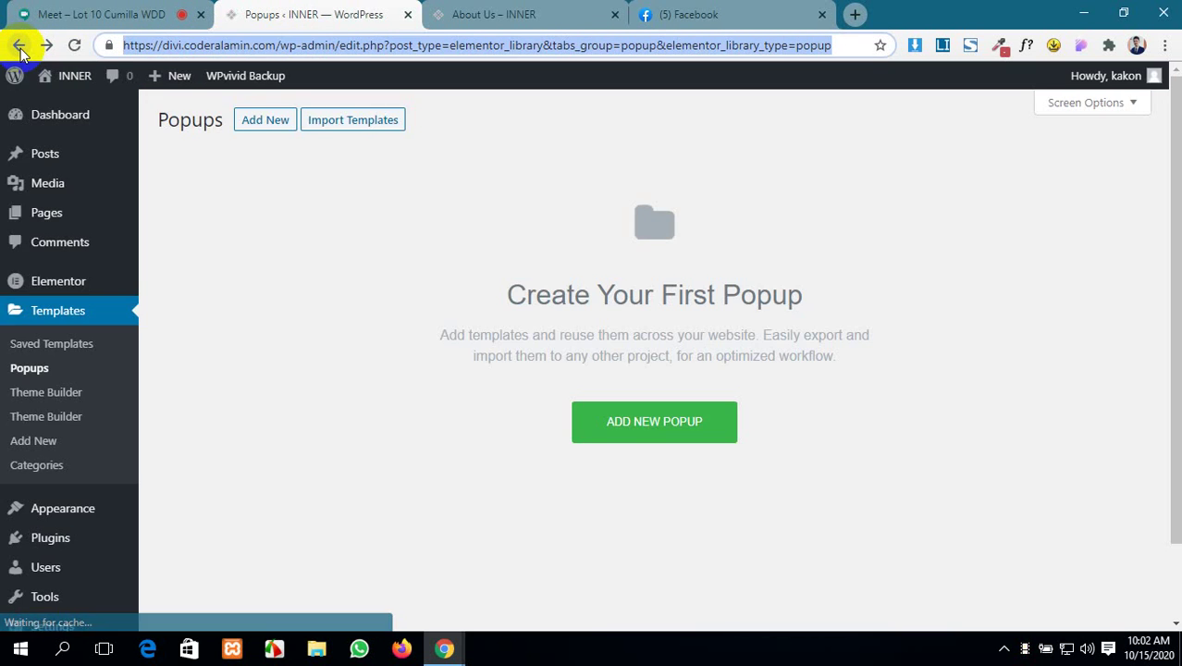
pyautogui.click(18, 46)
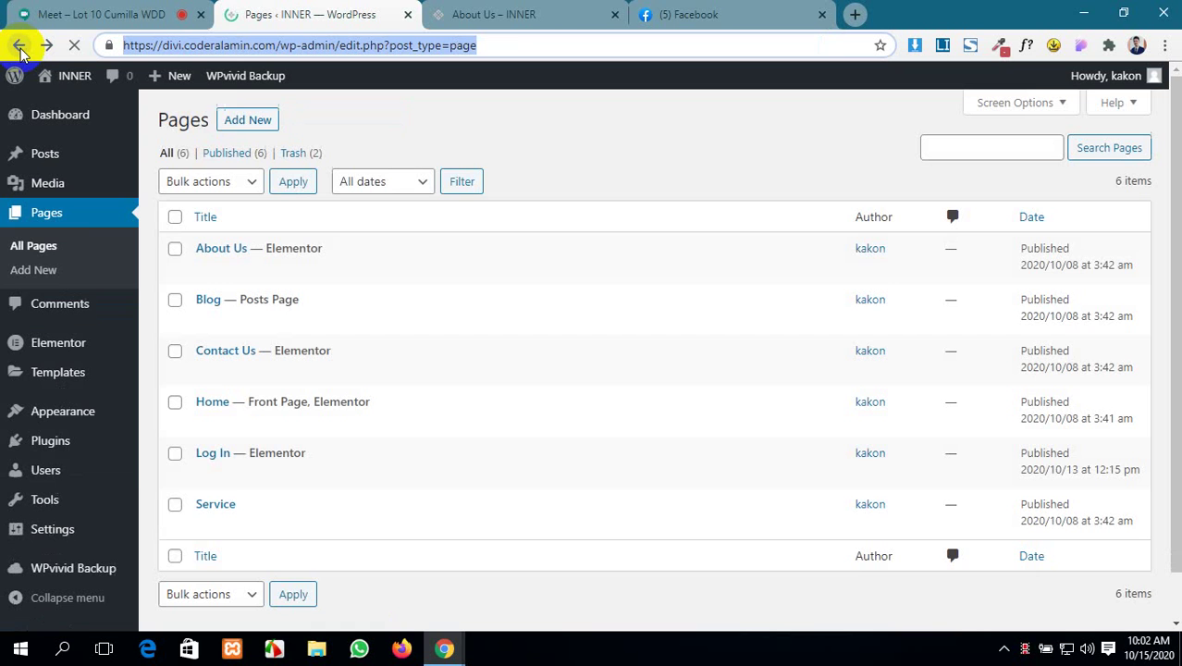
pyautogui.click(41, 121)
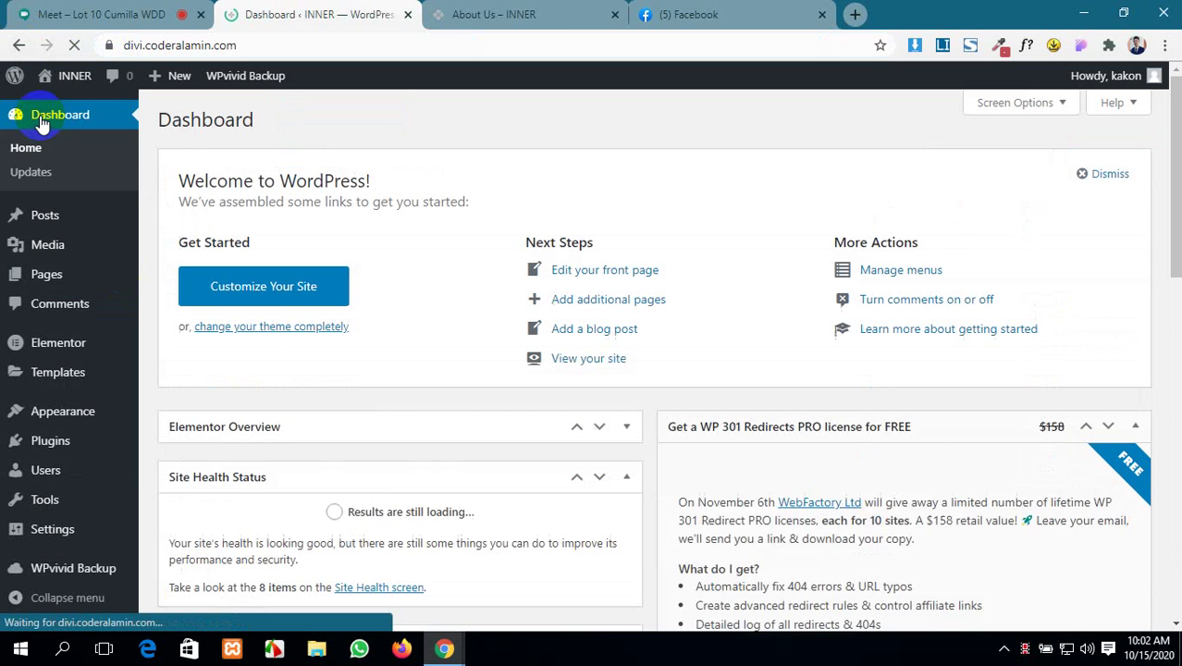
# - Open the saved Elementor templates and move the draft template "contact" to the trash
pyautogui.scroll(-1, 56, 371)
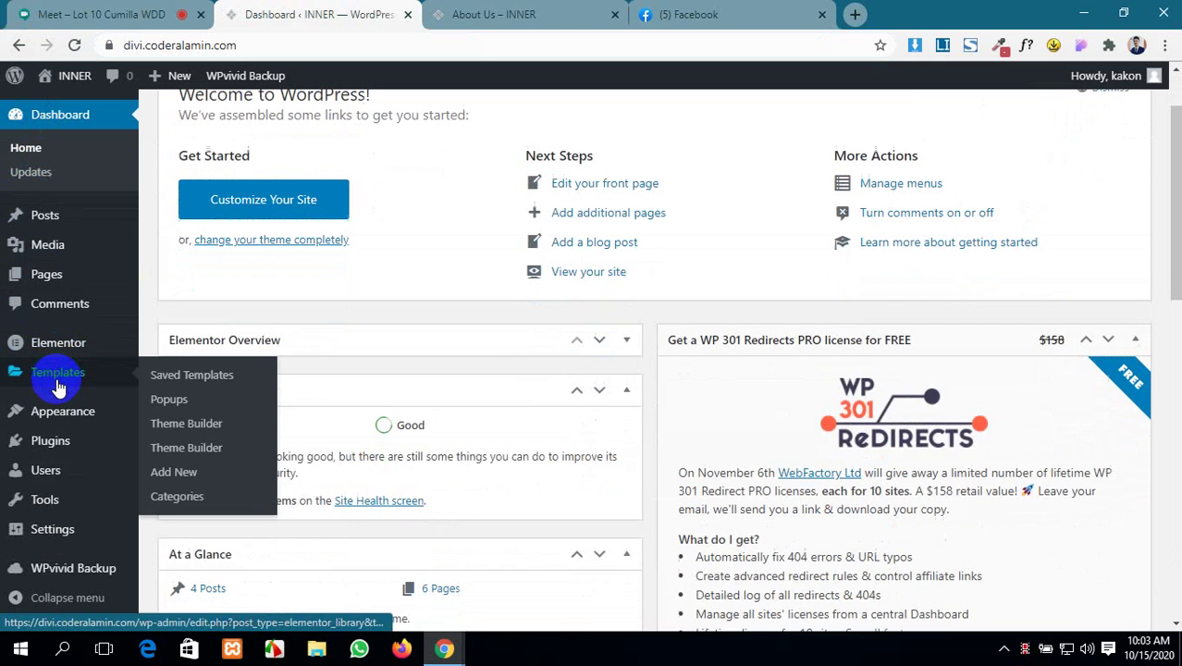
pyautogui.scroll(-1, 51, 434)
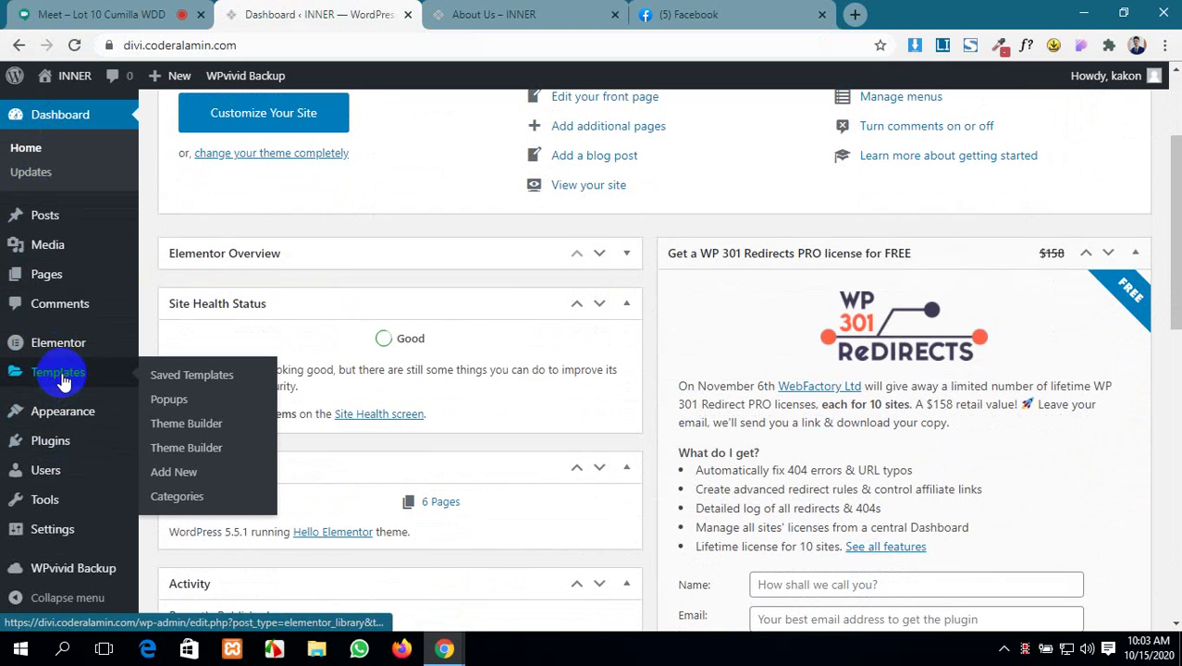
pyautogui.click(61, 381)
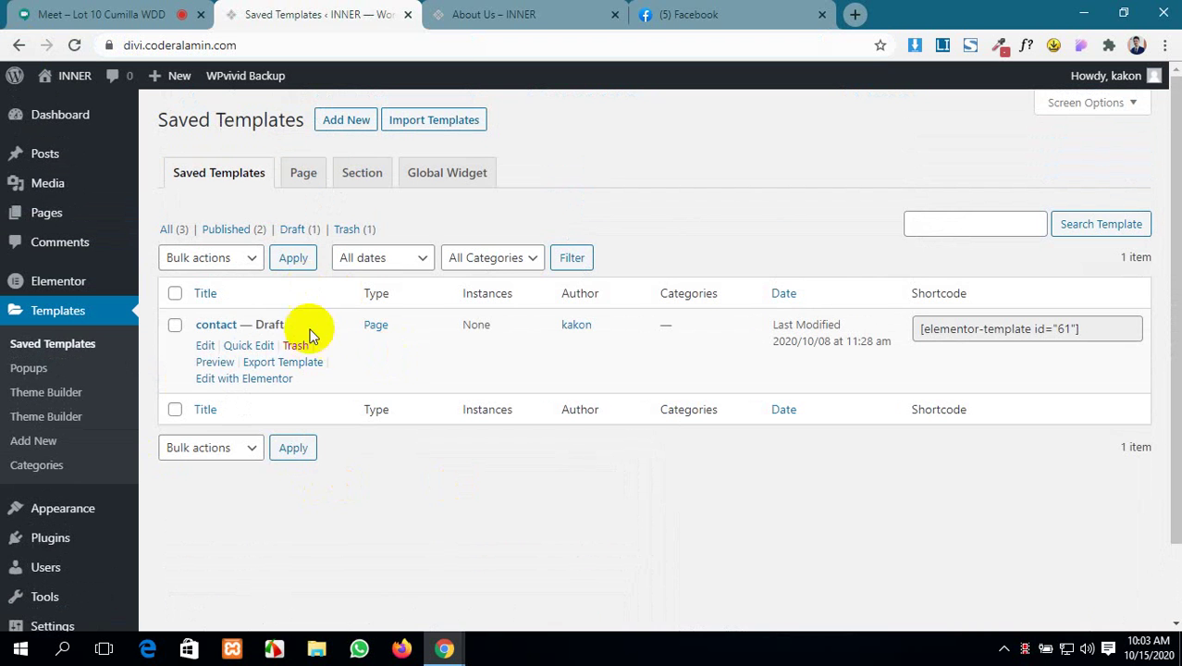
pyautogui.click(295, 347)
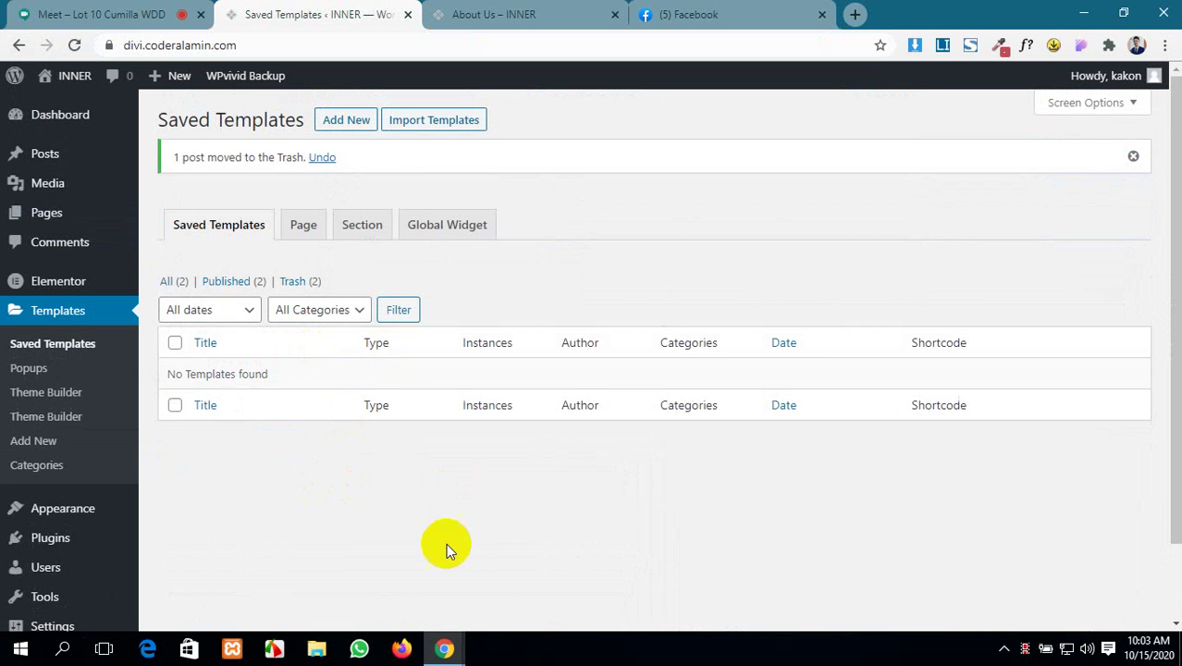
# - Show all templates in the list so that the popup template is included
pyautogui.scroll(-1, 462, 544)
pyautogui.scroll(1, 463, 544)
pyautogui.click(173, 281)
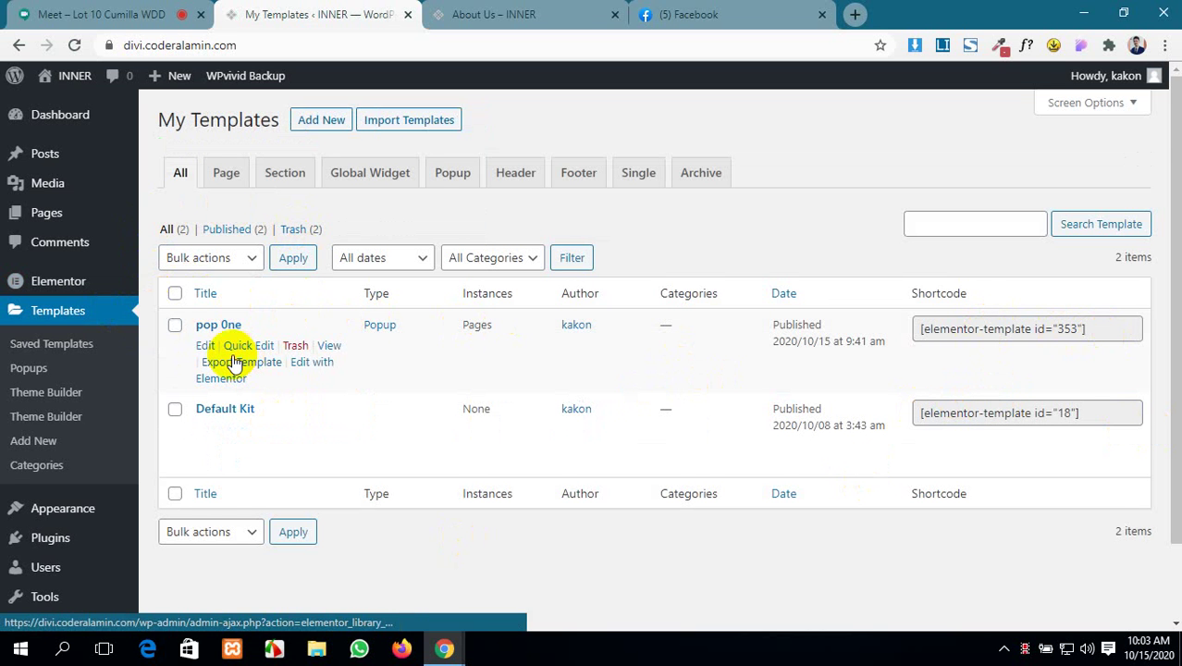
# - Select the shortcode of the popup template "pop 0ne" in the template list
pyautogui.scroll(-1, 236, 361)
pyautogui.click(28, 285)
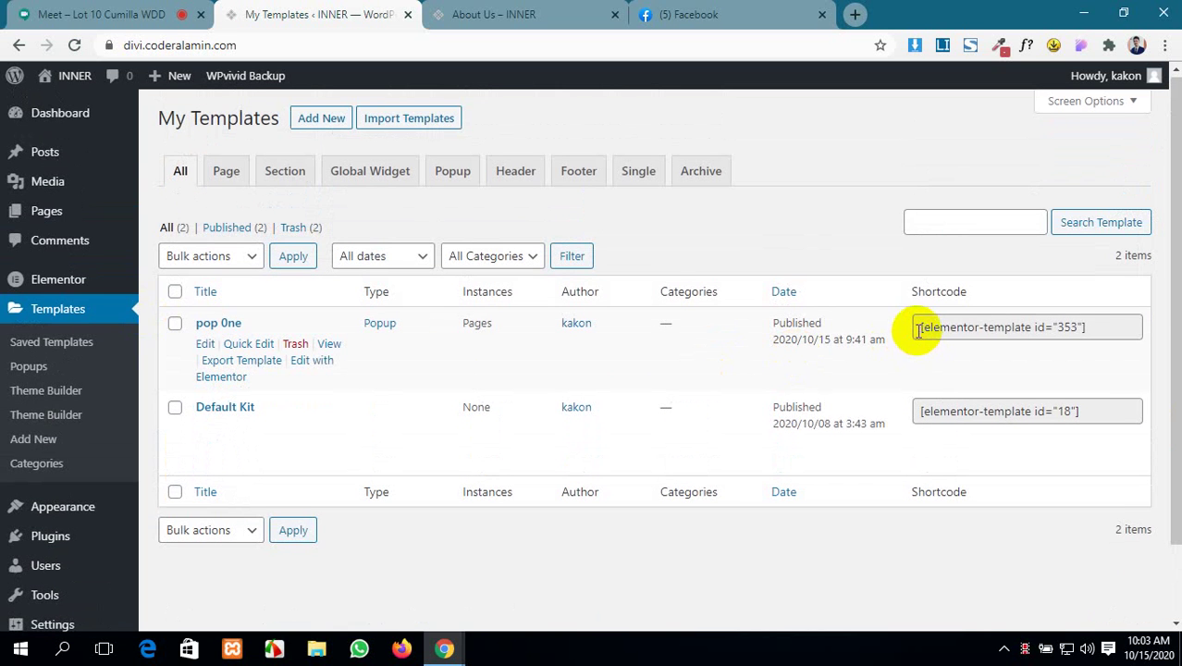
pyautogui.moveTo(915, 327); pyautogui.dragTo(1086, 325)
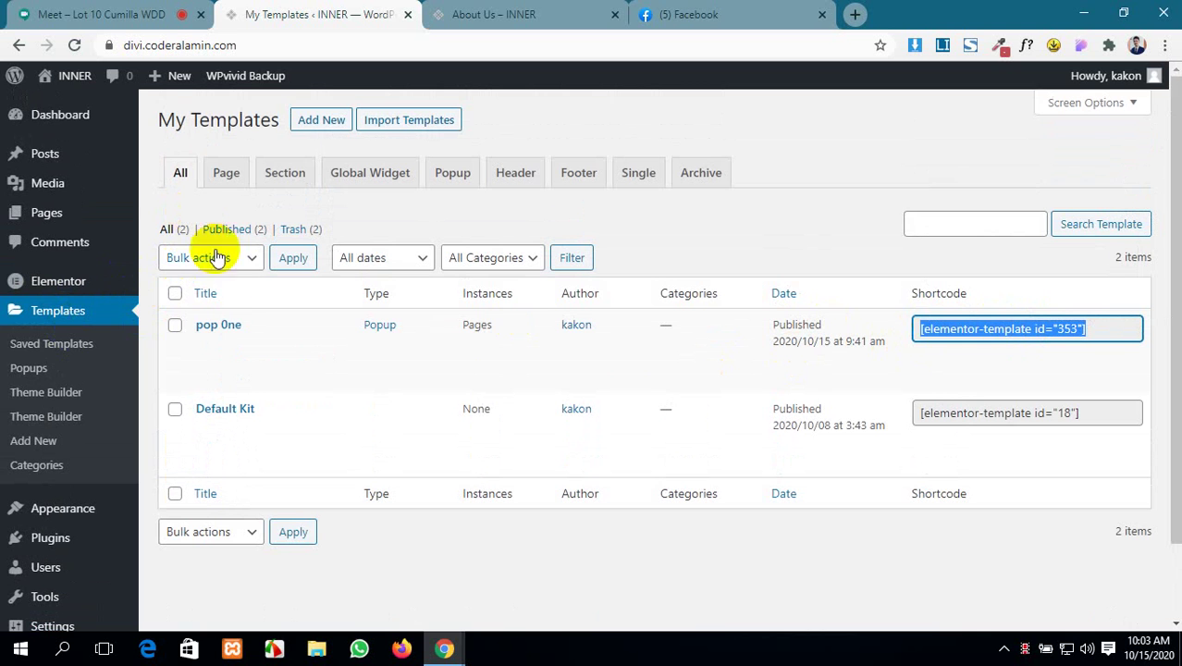
# - Create a new Elementor template of type Page named "about me"
pyautogui.click(226, 174)
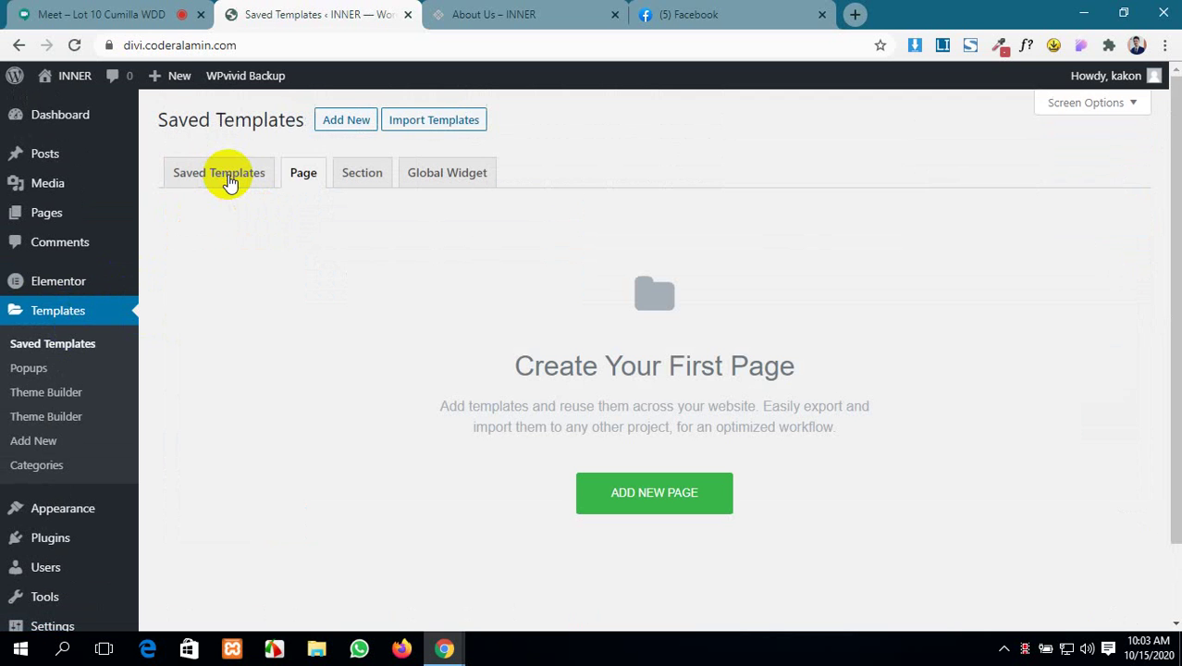
pyautogui.scroll(-2, 562, 268)
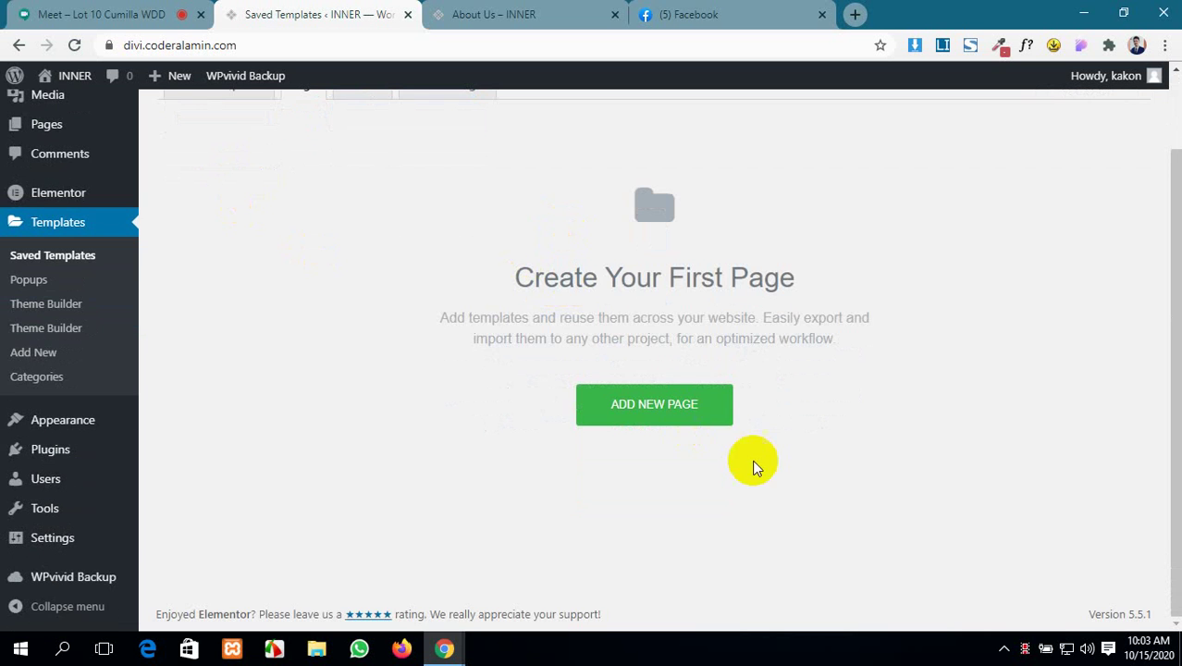
pyautogui.click(698, 403)
pyautogui.click(705, 425)
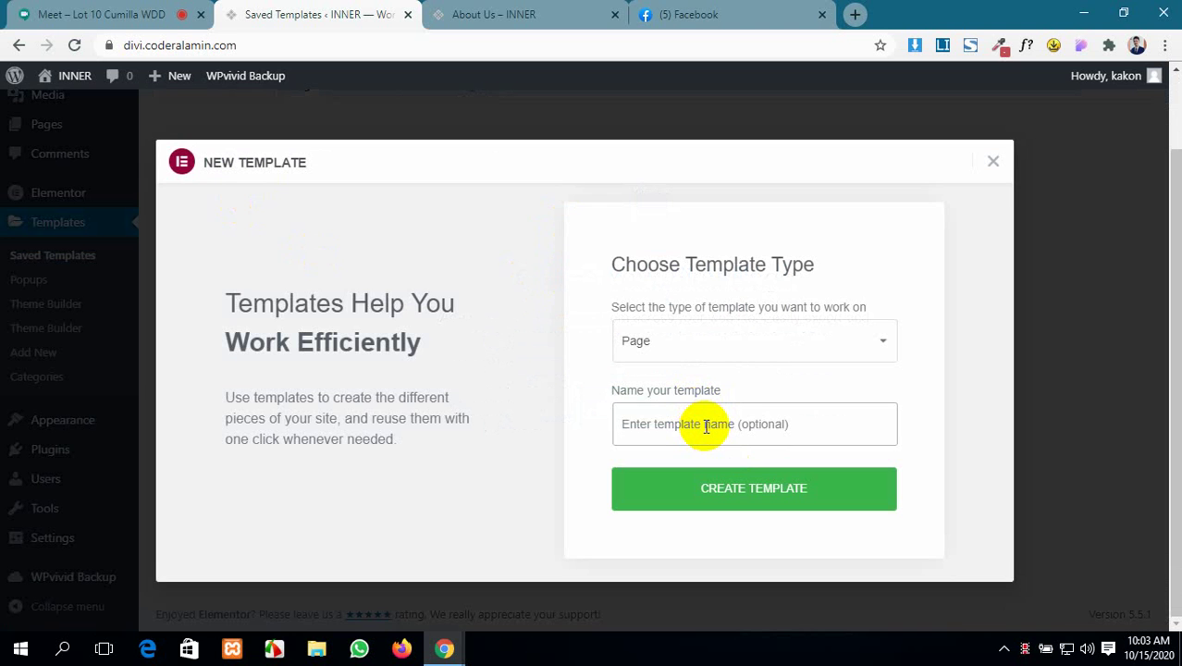
pyautogui.write('about me')
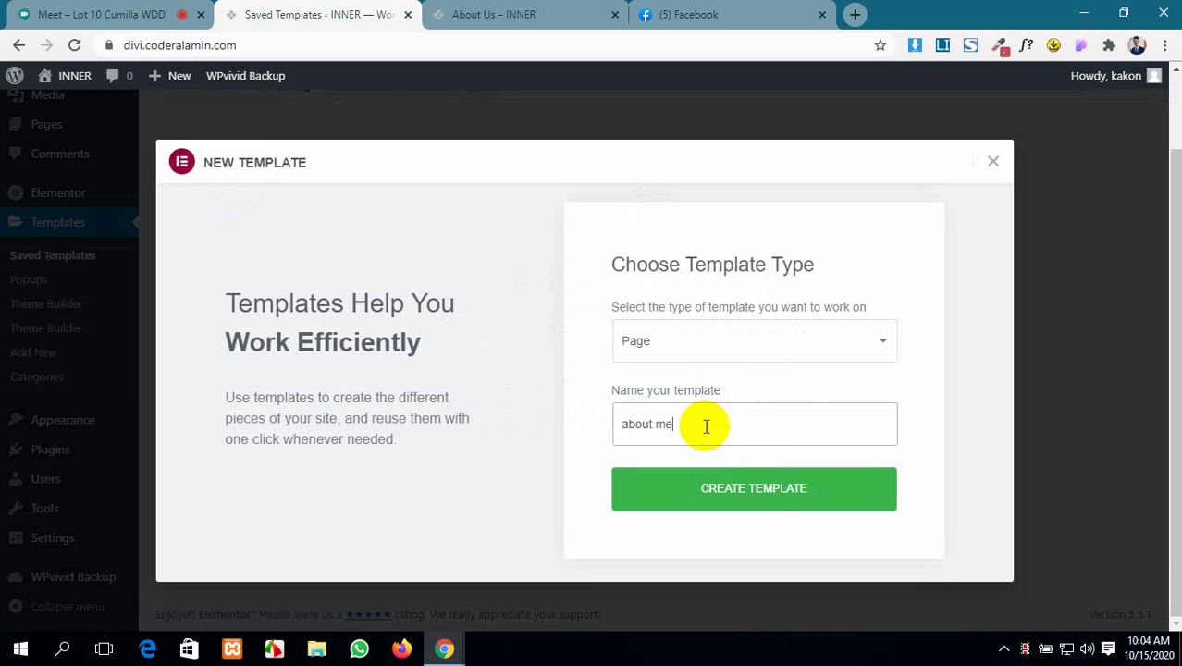
pyautogui.click(758, 501)
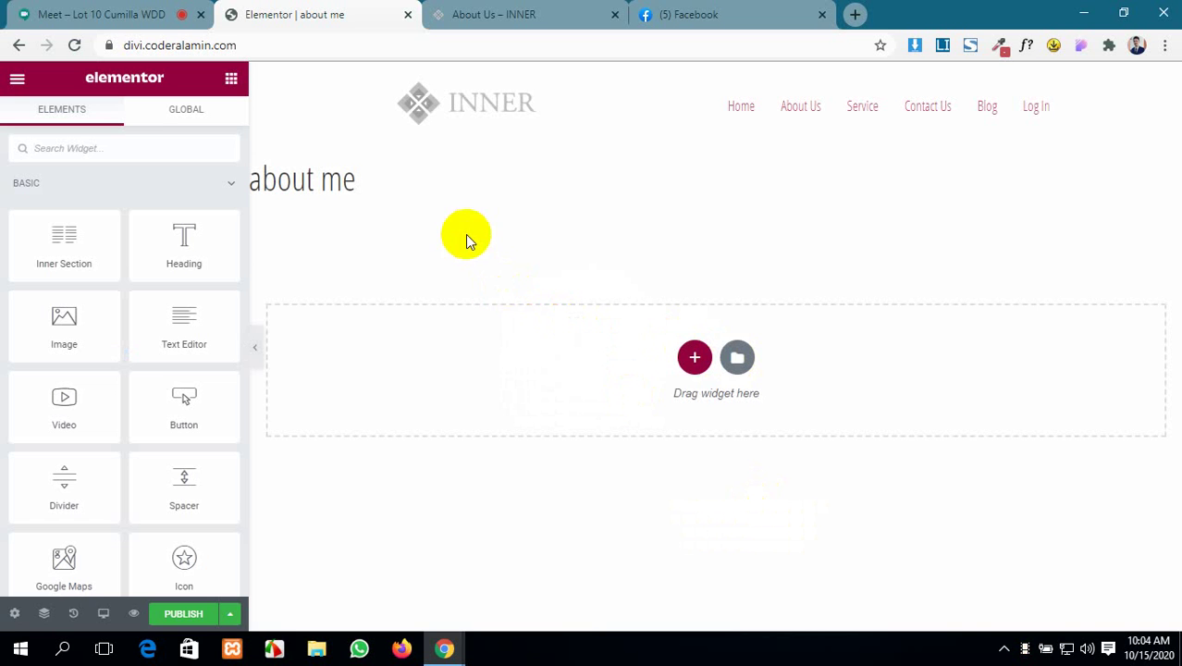
# - Open the template library, check the saved templates, and preview the "Landing Page – Hotel" page template
pyautogui.click(737, 357)
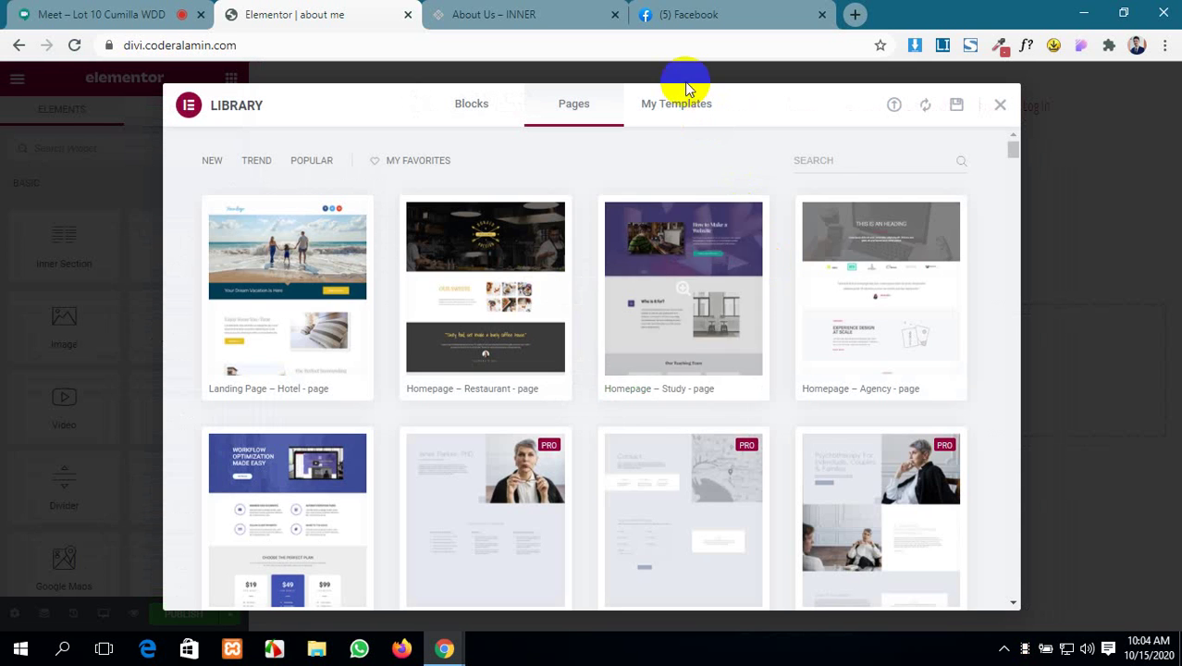
pyautogui.click(680, 107)
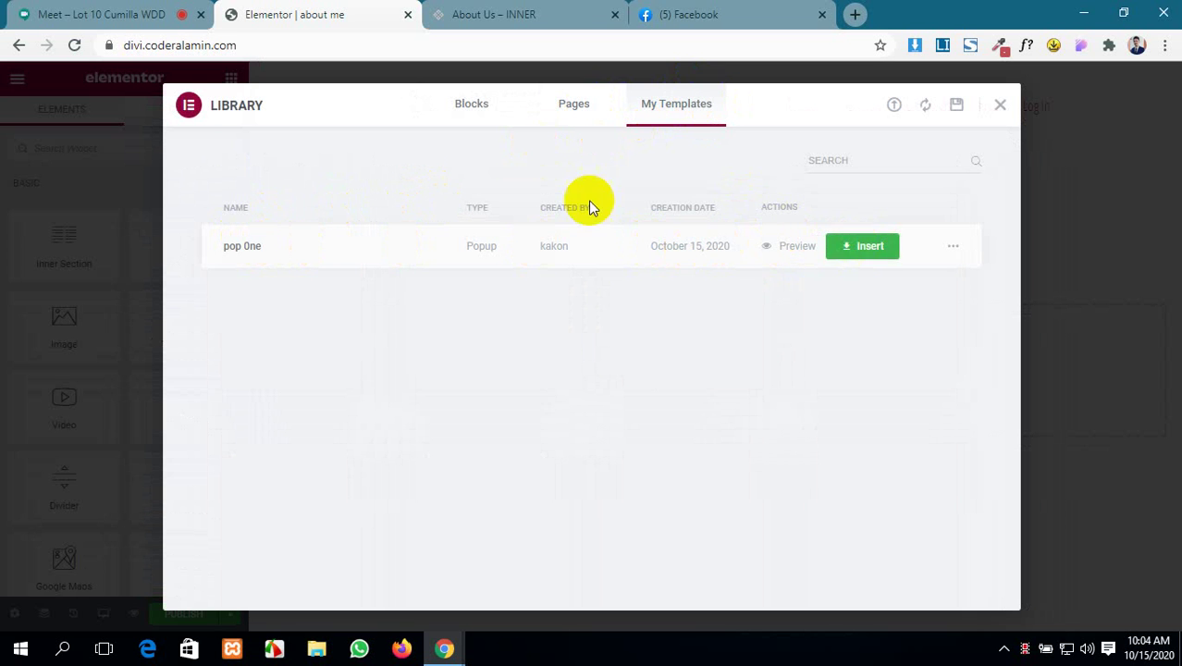
pyautogui.click(566, 110)
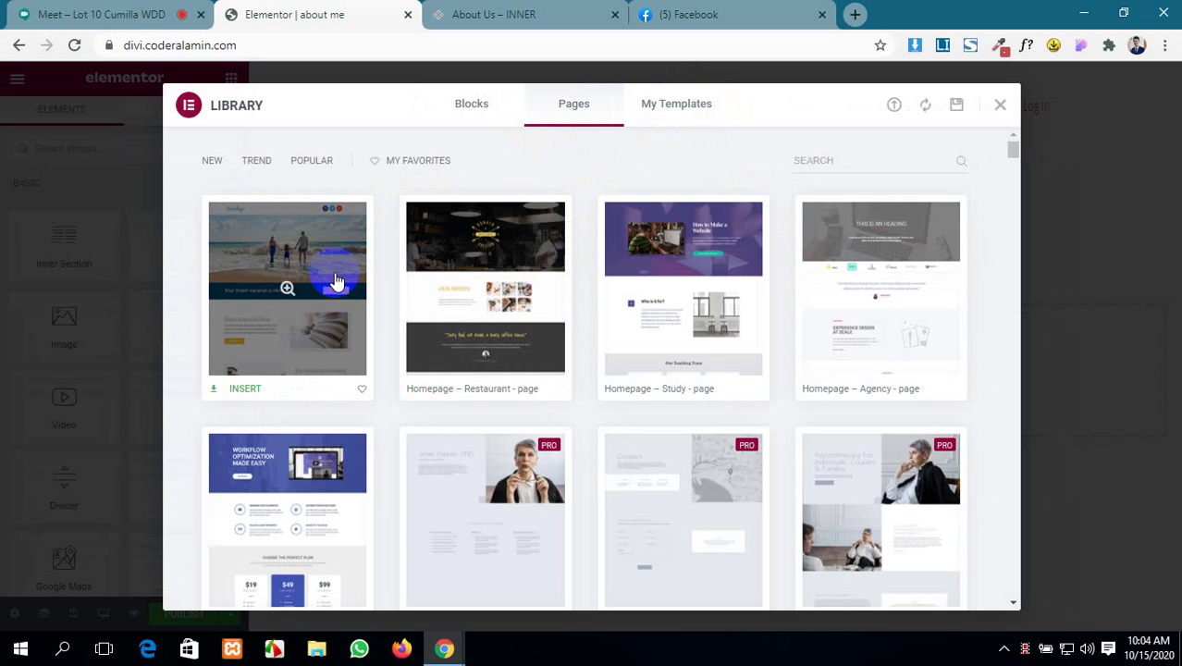
pyautogui.click(315, 326)
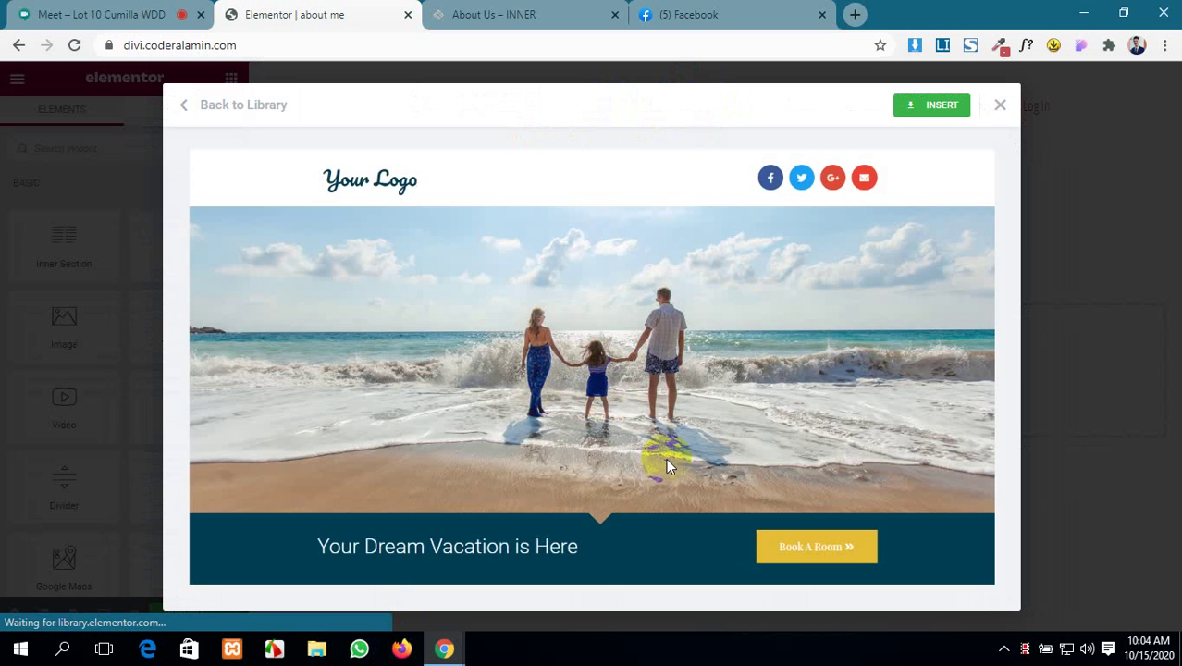
pyautogui.scroll(-3, 793, 551)
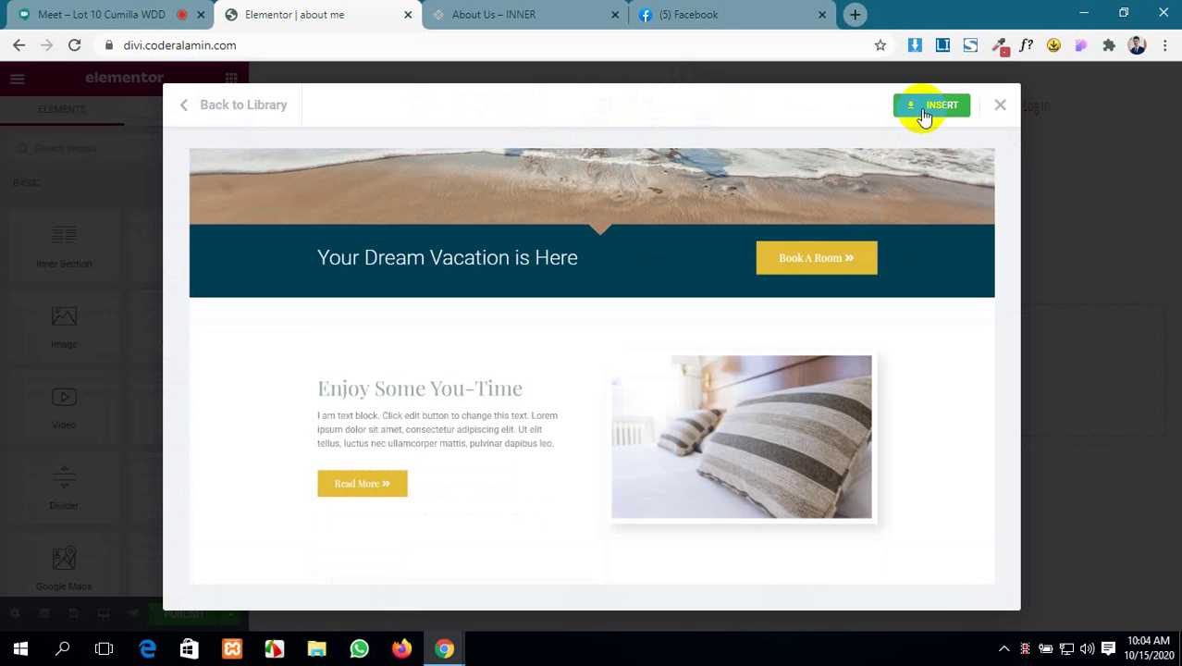
# - Insert the previewed hotel landing page and connect the site to the Elementor template library
pyautogui.click(923, 115)
pyautogui.click(590, 392)
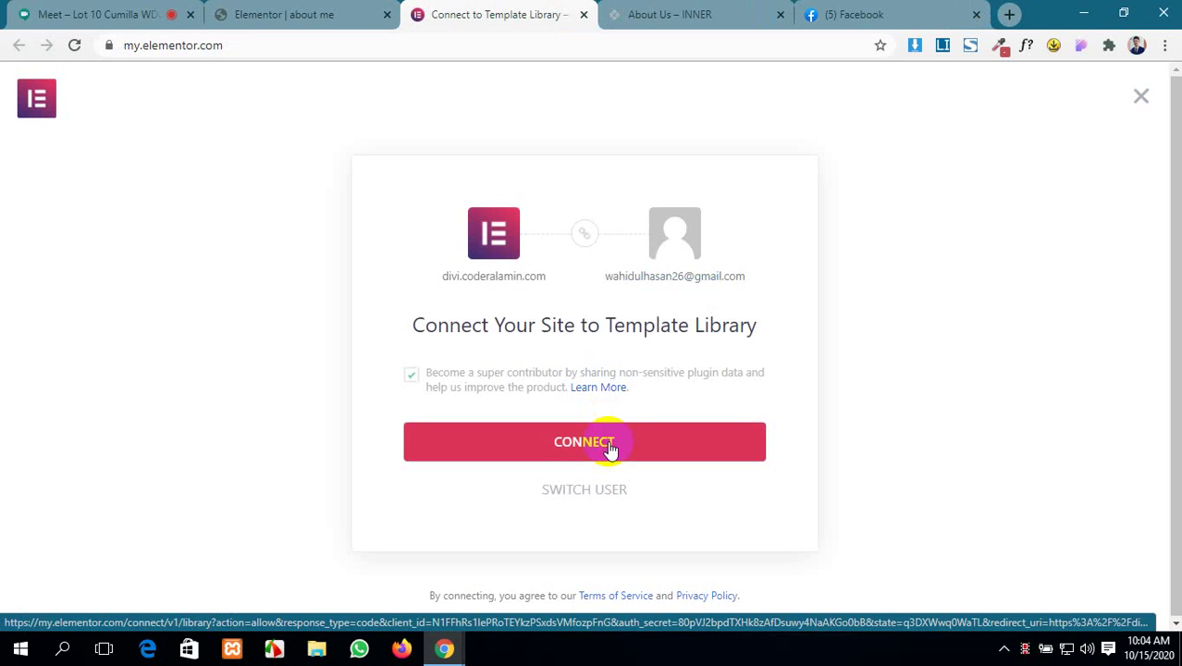
pyautogui.click(608, 448)
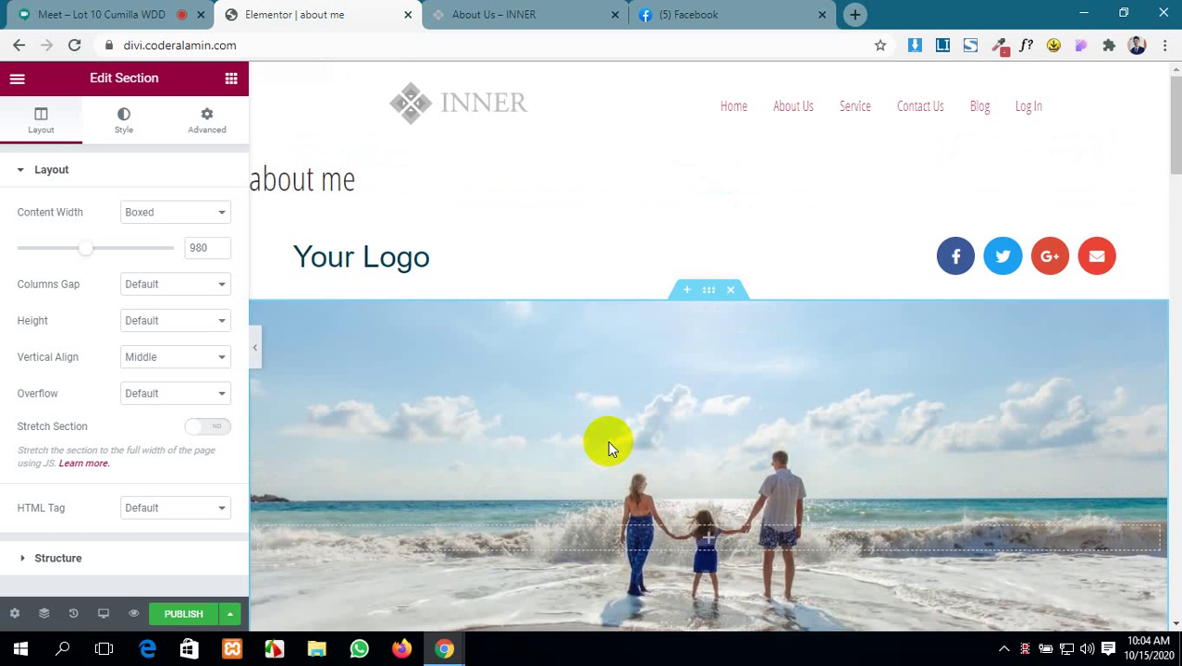
# - Review the inserted hotel landing page from start to end and publish the "about me" template
pyautogui.scroll(-15, 607, 440)
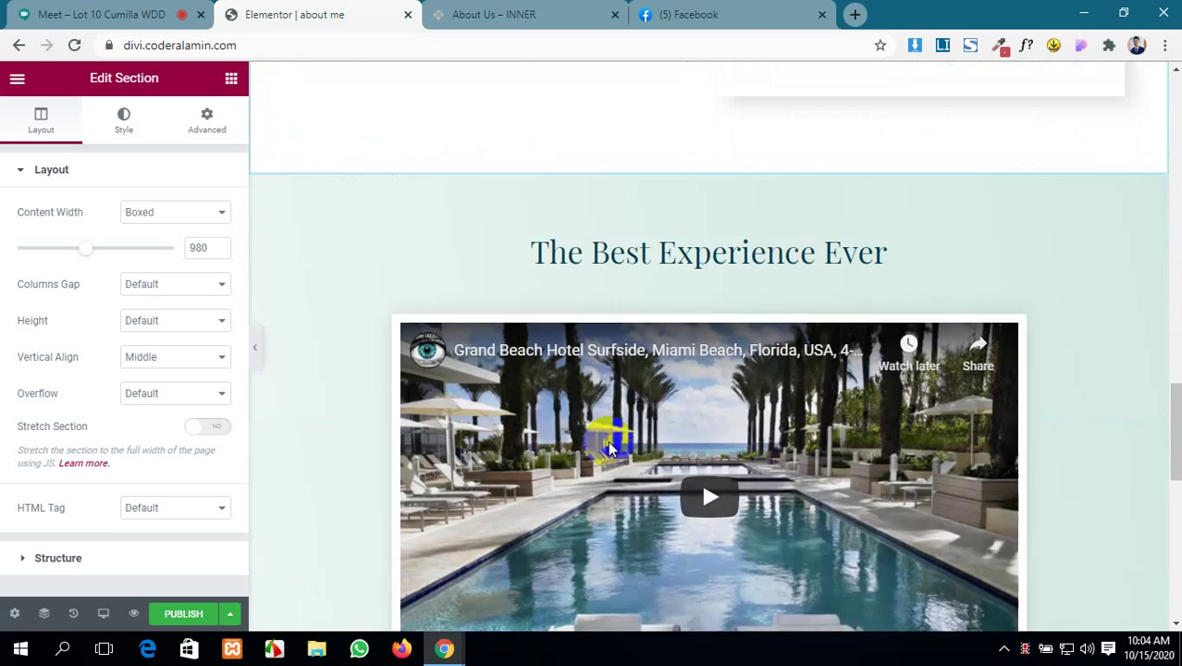
pyautogui.scroll(-6, 607, 441)
pyautogui.scroll(10, 608, 440)
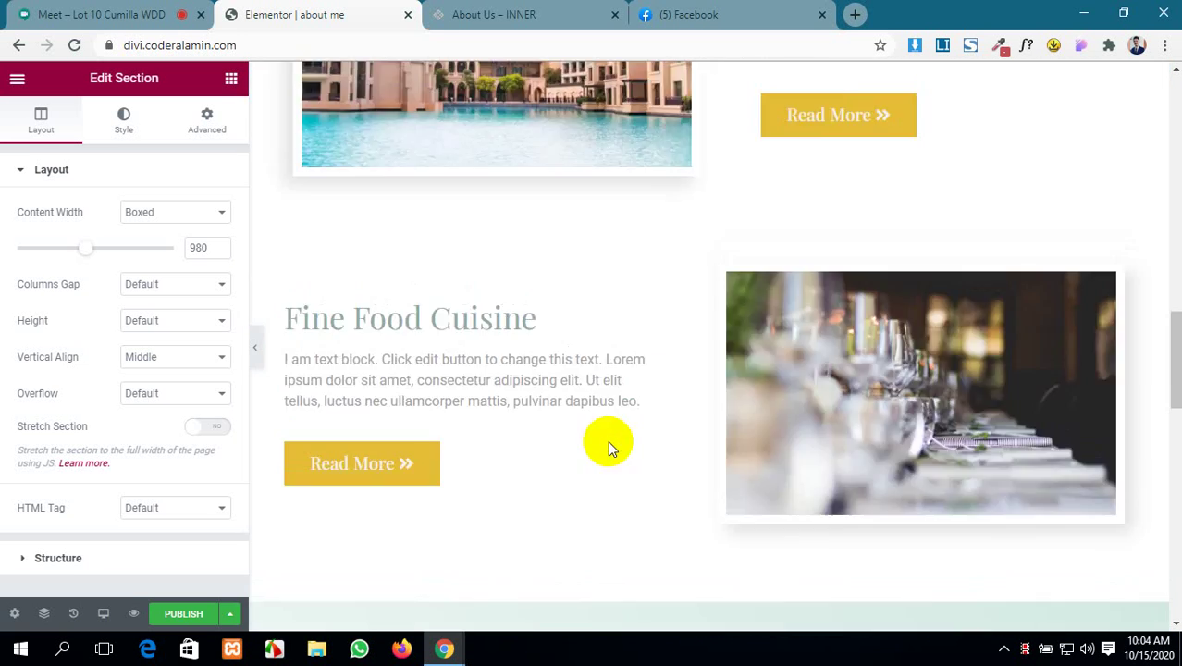
pyautogui.scroll(12, 608, 440)
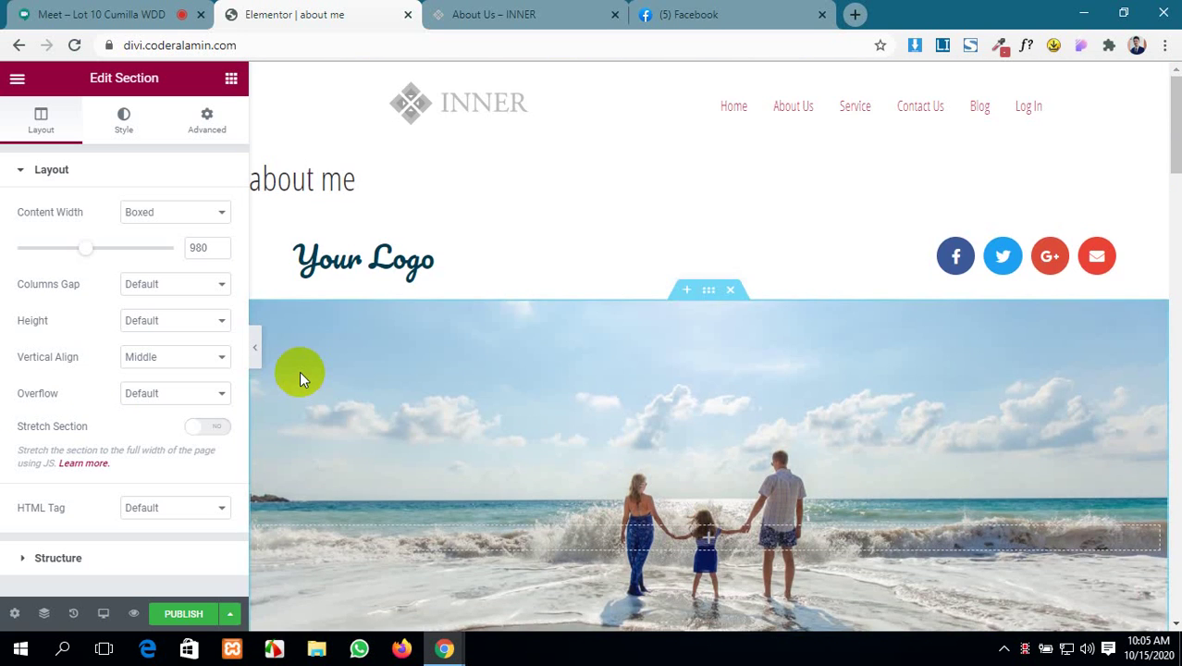
pyautogui.click(182, 615)
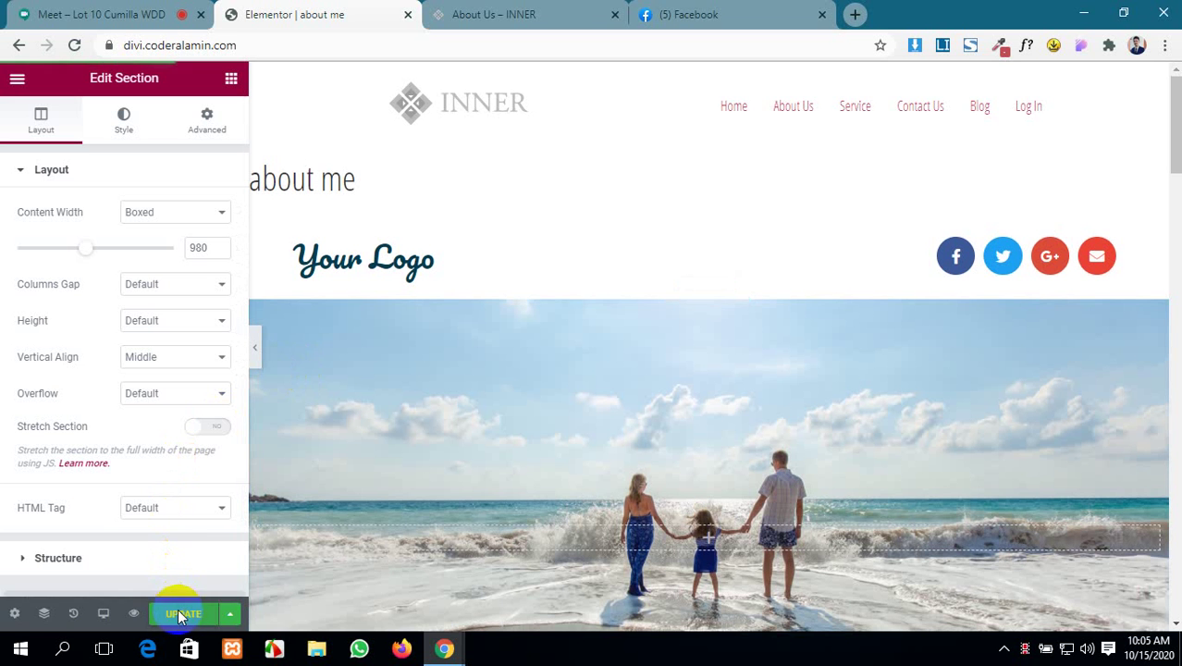
# - Hide the title of the "about me" template and set its page layout to Elementor Canvas in the page settings
pyautogui.scroll(-3, 312, 158)
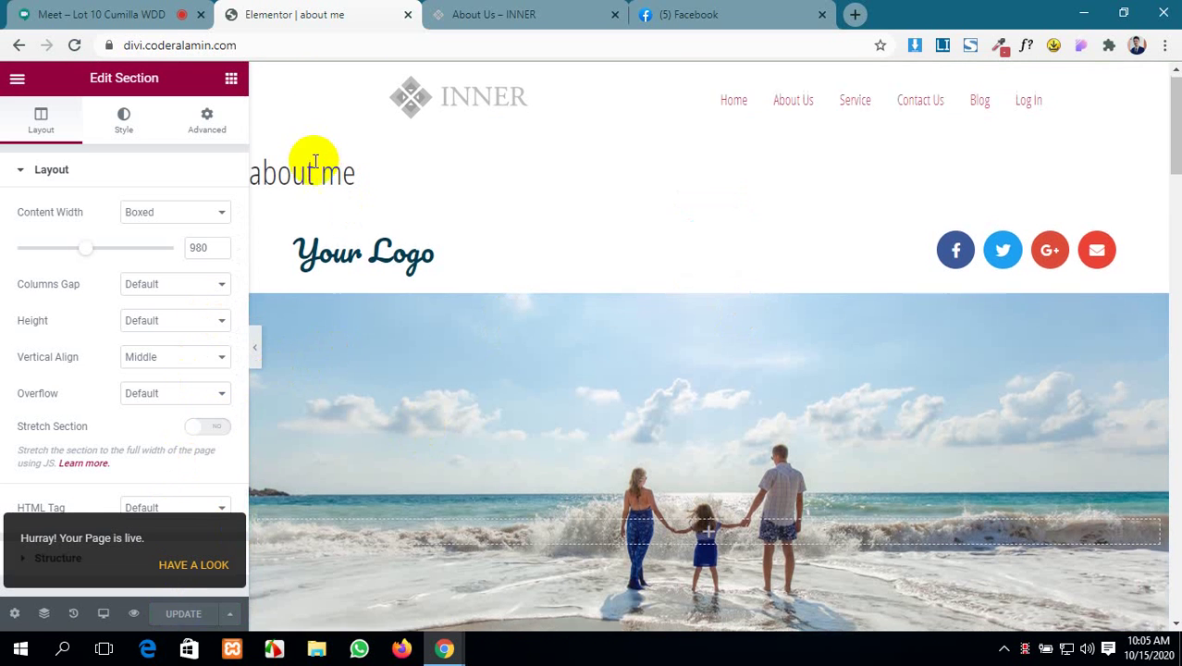
pyautogui.click(15, 615)
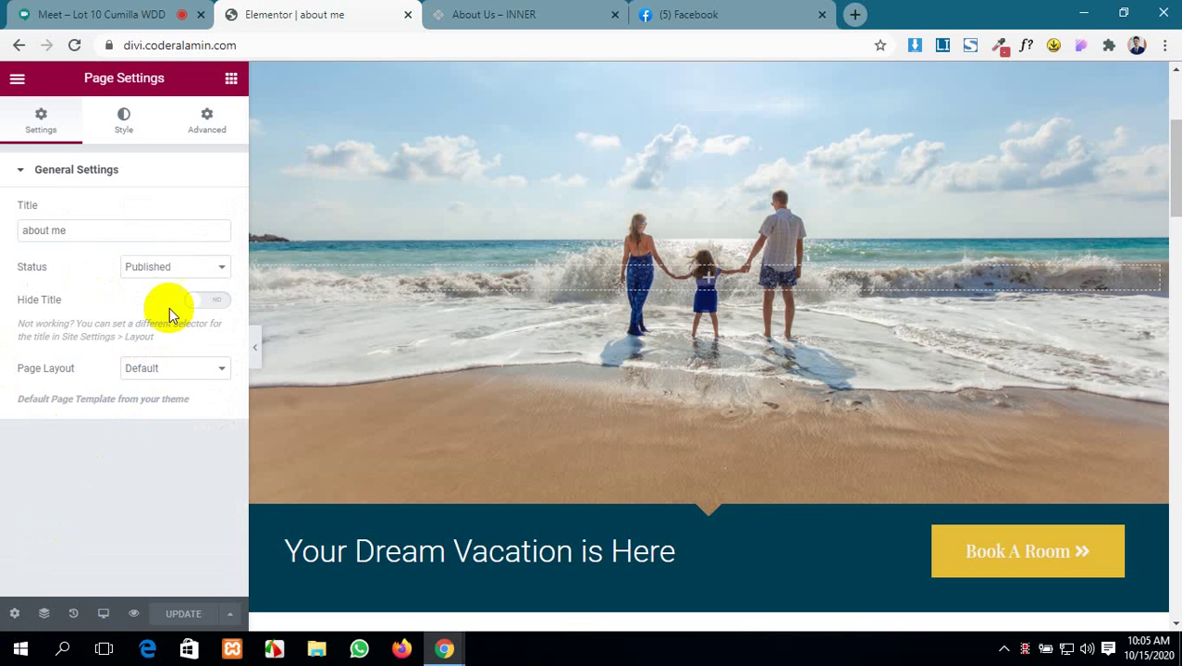
pyautogui.scroll(3, 447, 321)
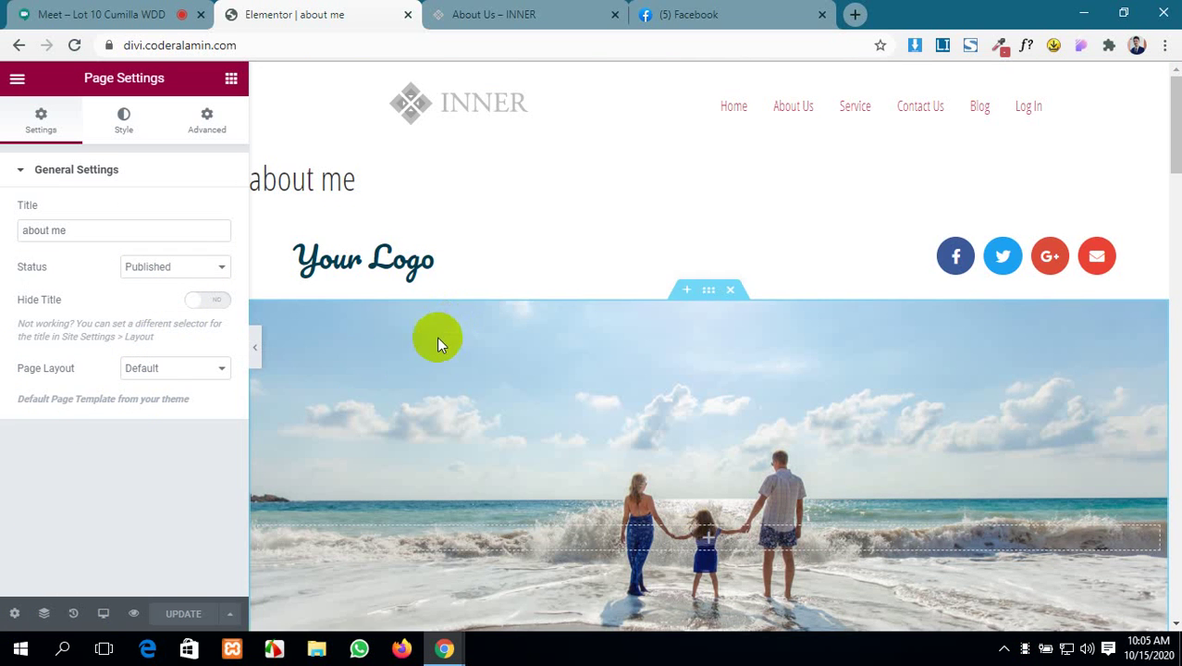
pyautogui.click(202, 301)
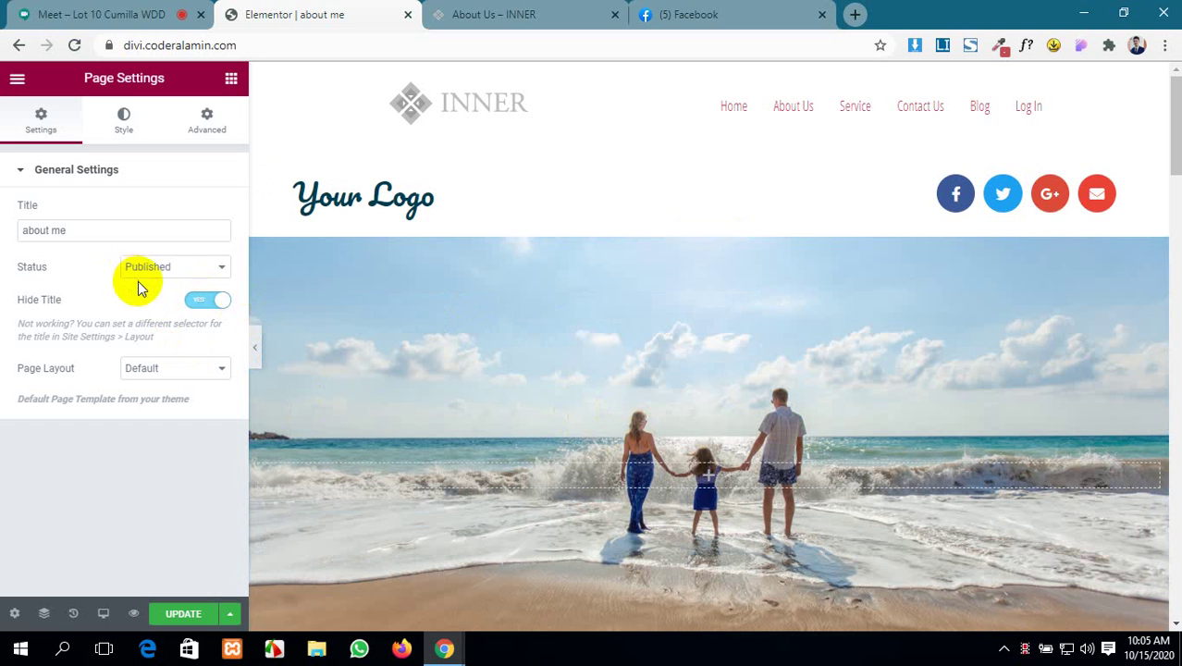
pyautogui.click(176, 372)
pyautogui.click(185, 398)
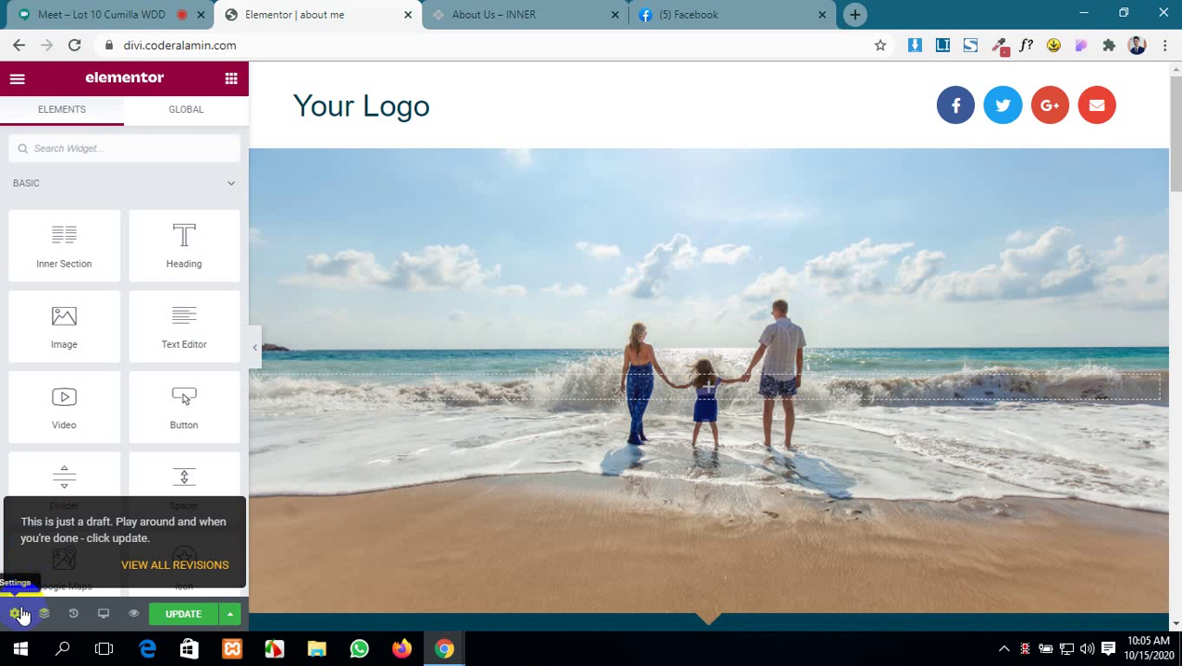
pyautogui.click(15, 614)
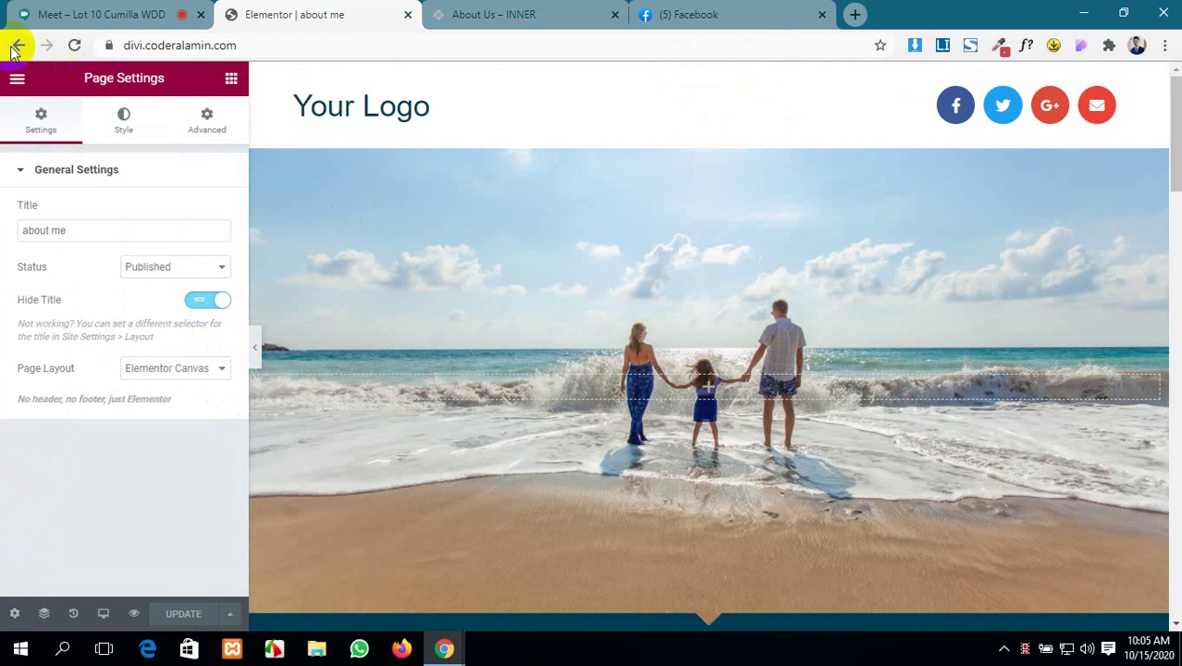
# - Close the template editor and open the WordPress dashboard in a separate tab from the live About Us page
pyautogui.click(407, 17)
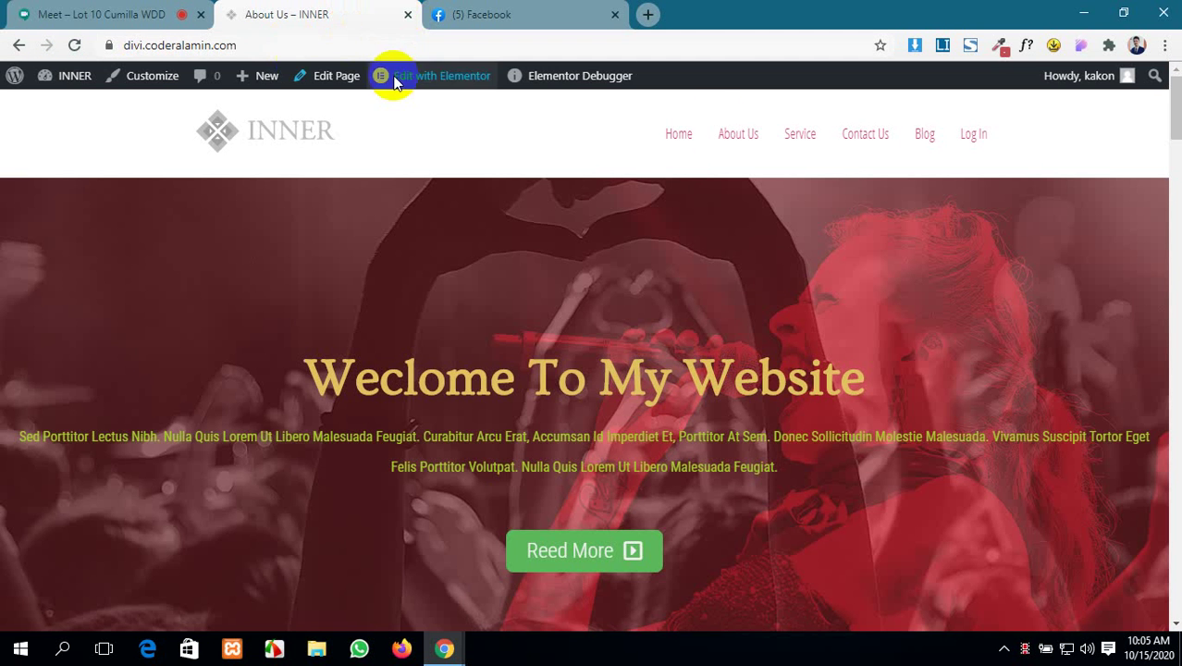
pyautogui.click(731, 138)
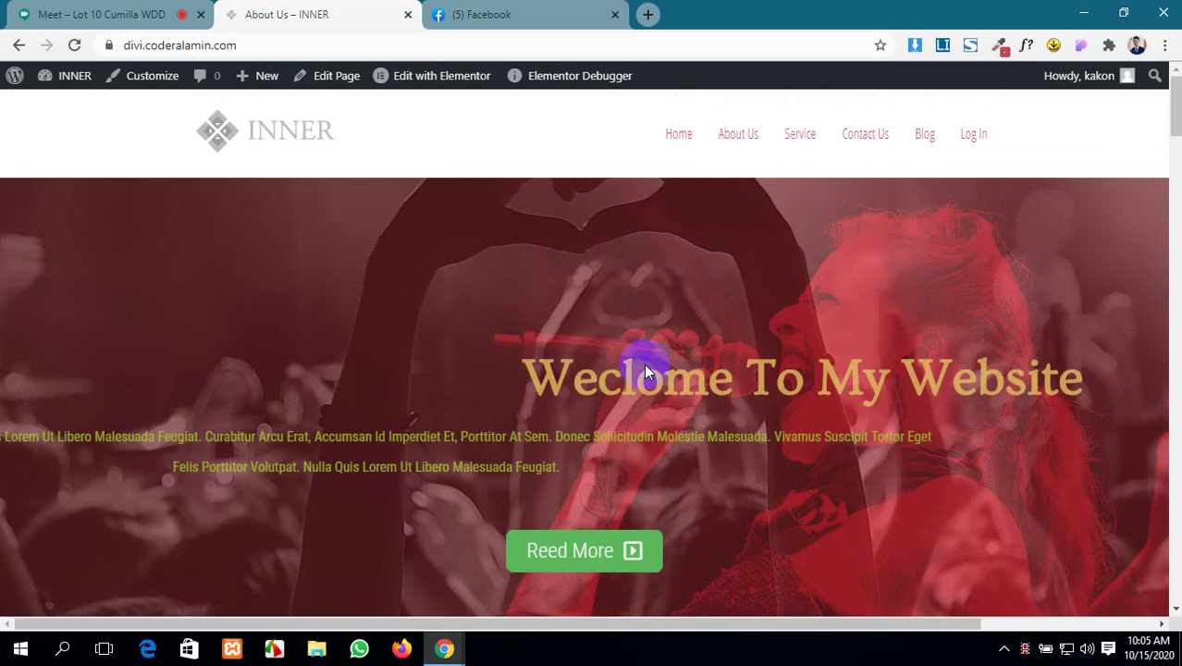
pyautogui.moveTo(75, 83)
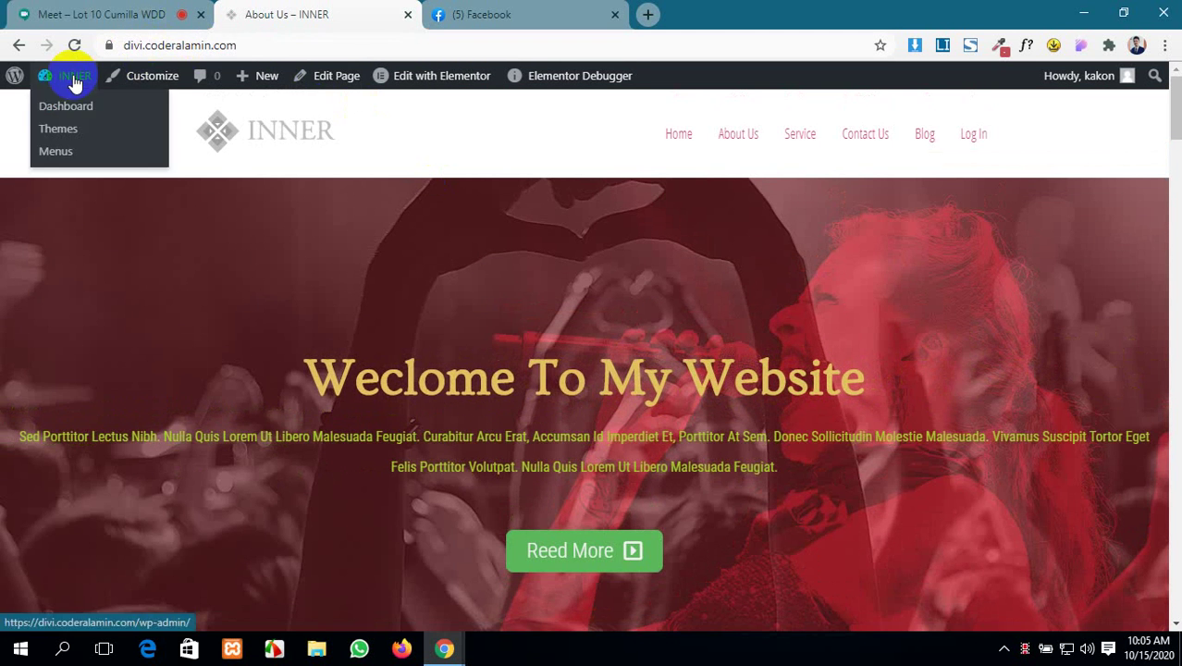
pyautogui.middleClick(75, 104)
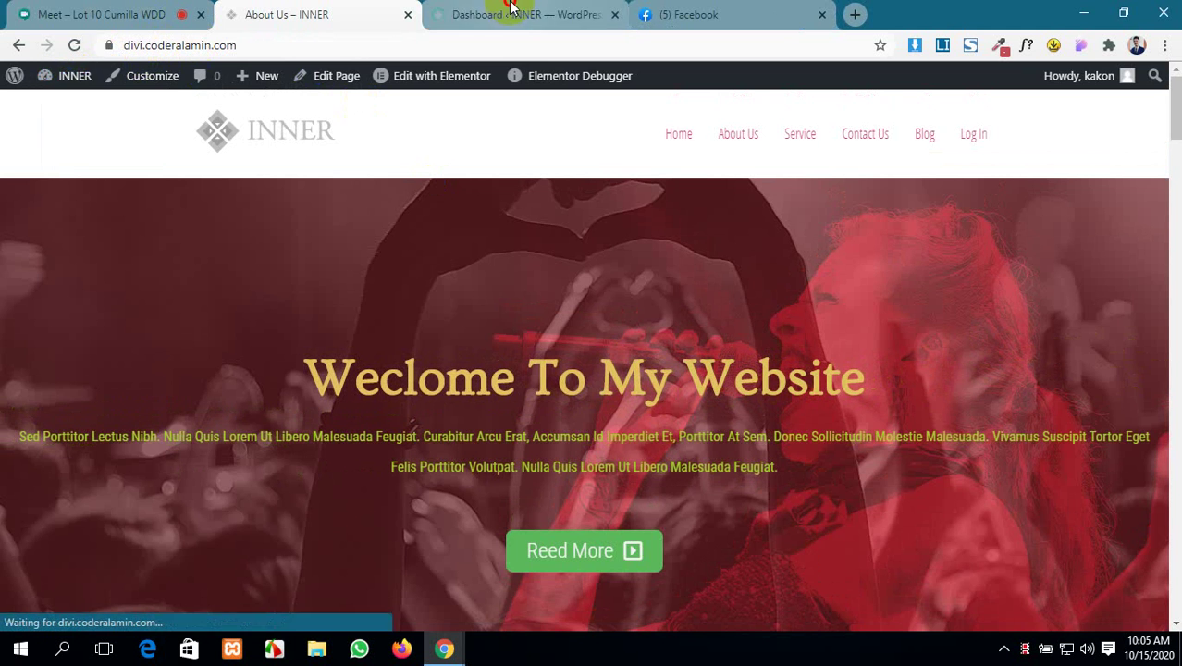
pyautogui.moveTo(534, 14); pyautogui.dragTo(344, 8)
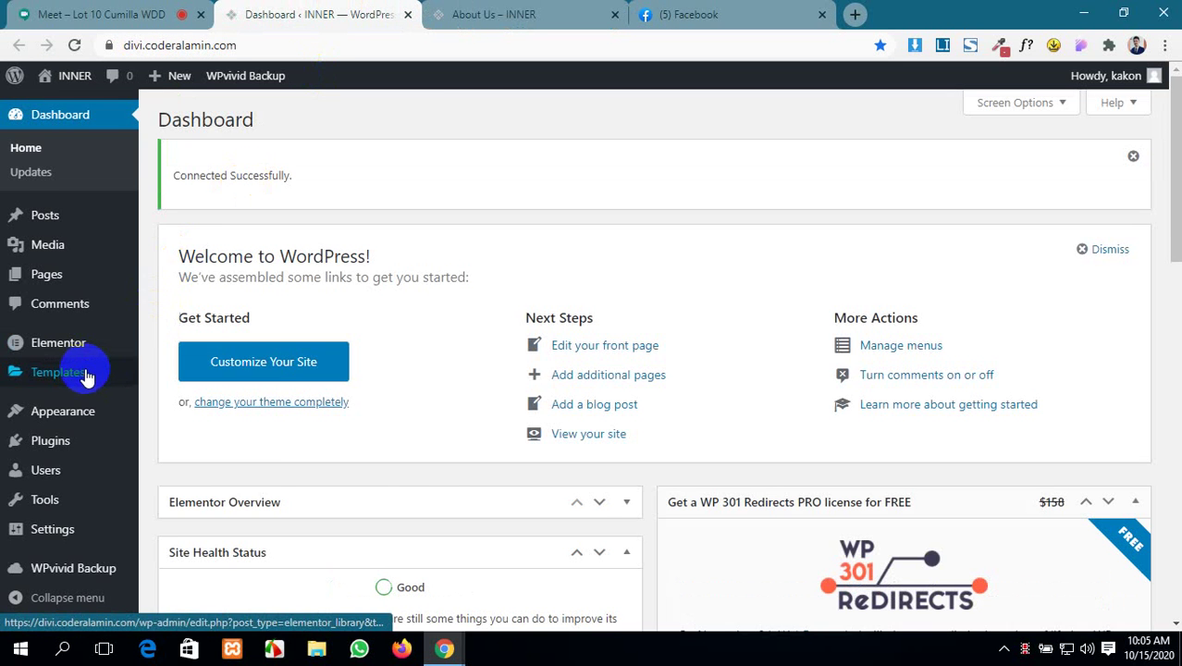
# - Open the saved Elementor templates and list all of them, including popups and the Default Kit
pyautogui.click(82, 374)
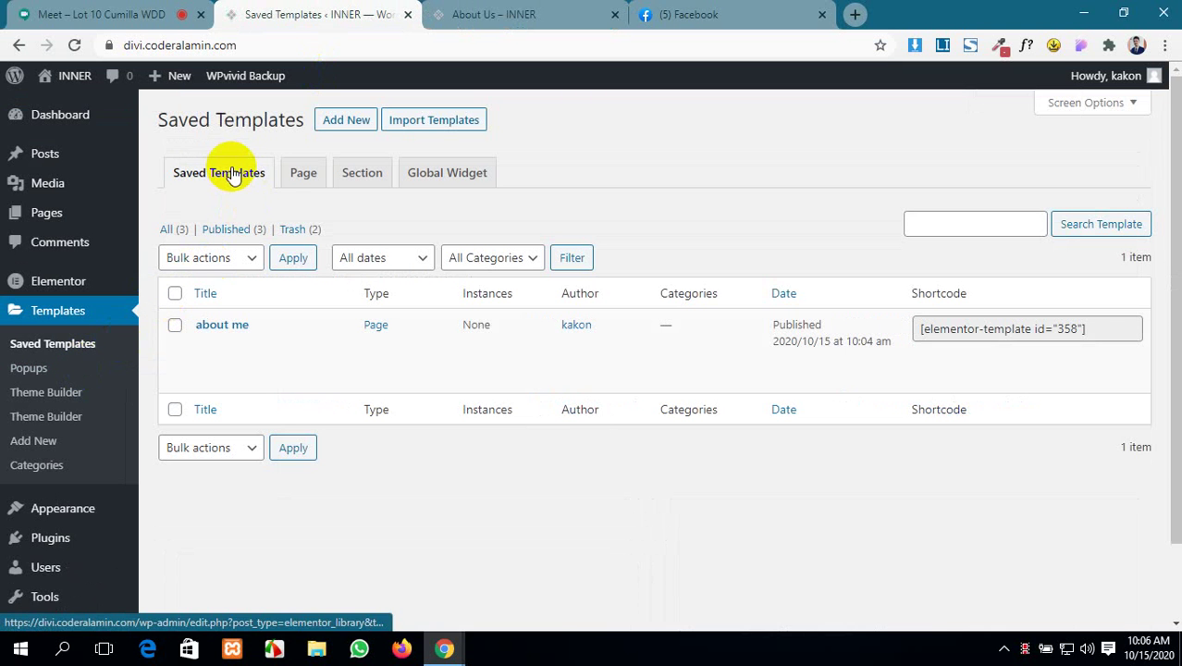
pyautogui.click(174, 231)
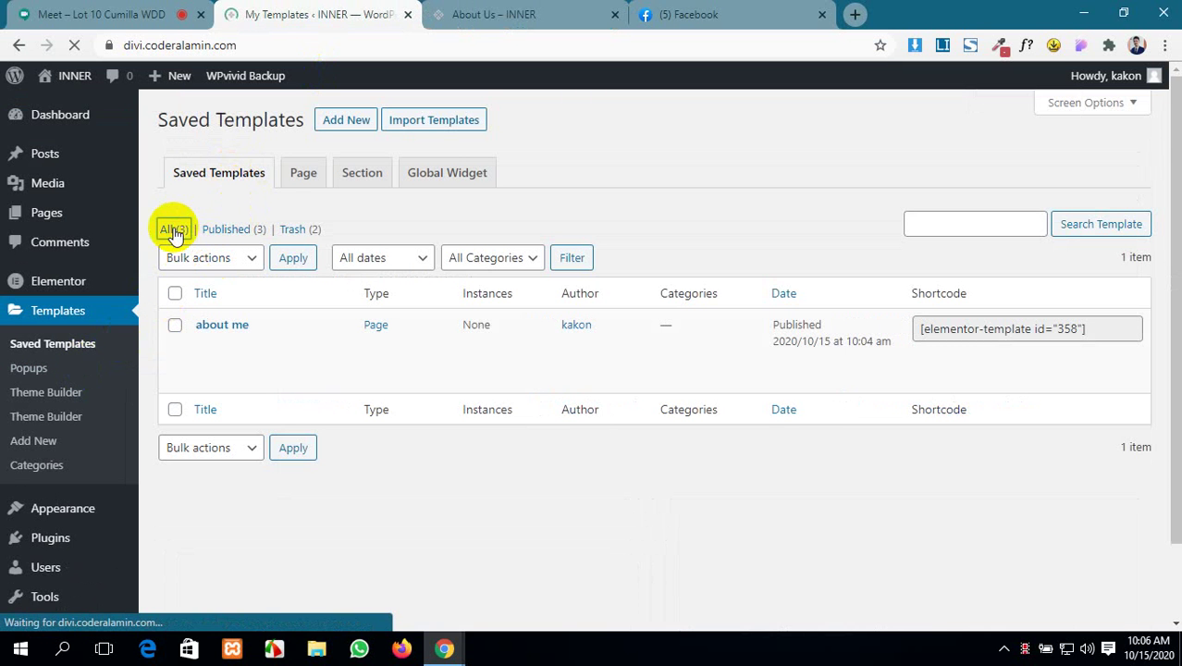
pyautogui.scroll(-1, 407, 361)
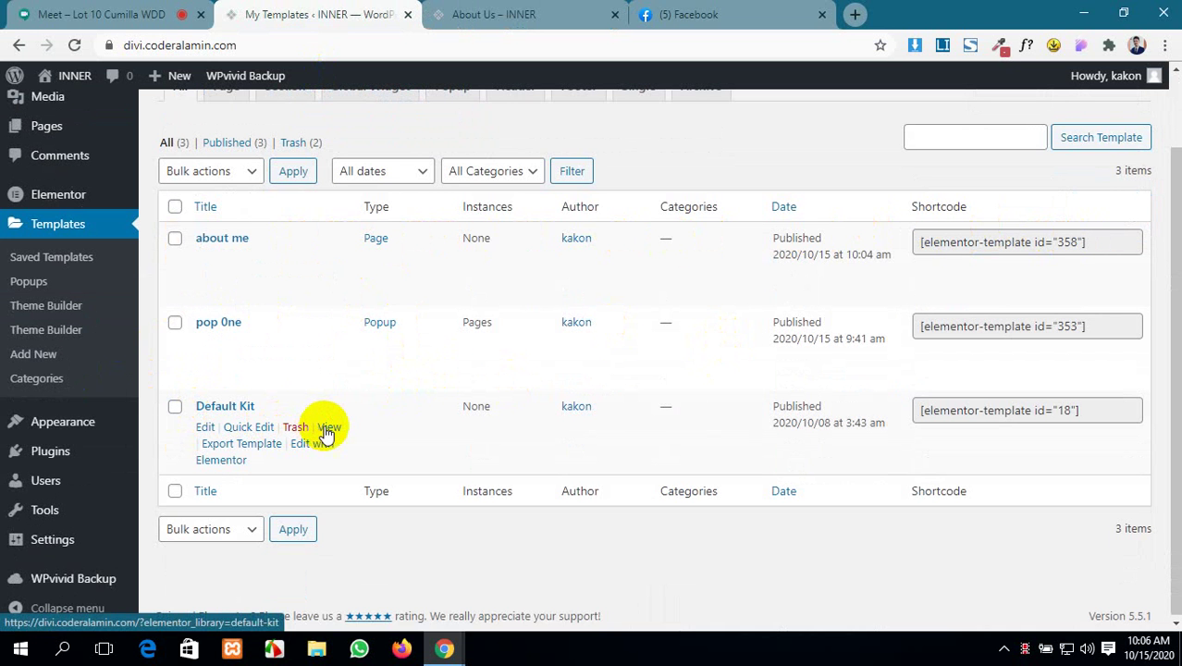
# - View the Default Kit template in a separate tab and close that tab again
pyautogui.keyDown('ctrl'); pyautogui.click(328, 429); pyautogui.keyUp('ctrl')
pyautogui.click(497, 14)
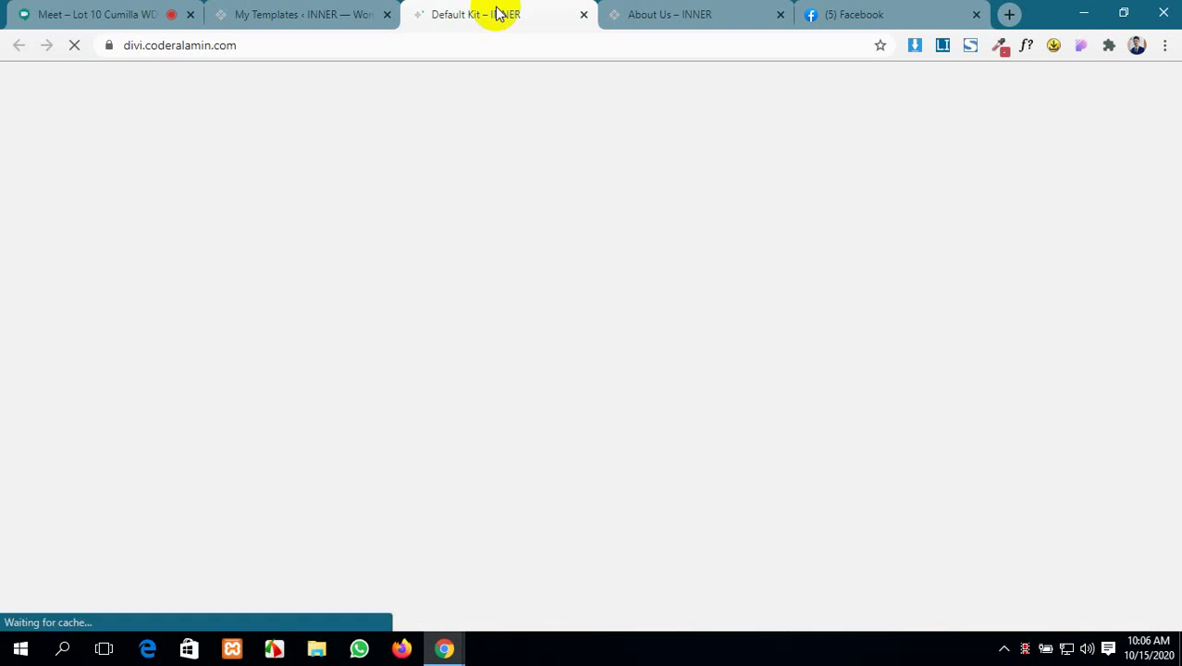
pyautogui.click(583, 16)
# - Switch to Google Meet, admit the waiting participant, and return to the WordPress template list
pyautogui.click(13, 13)
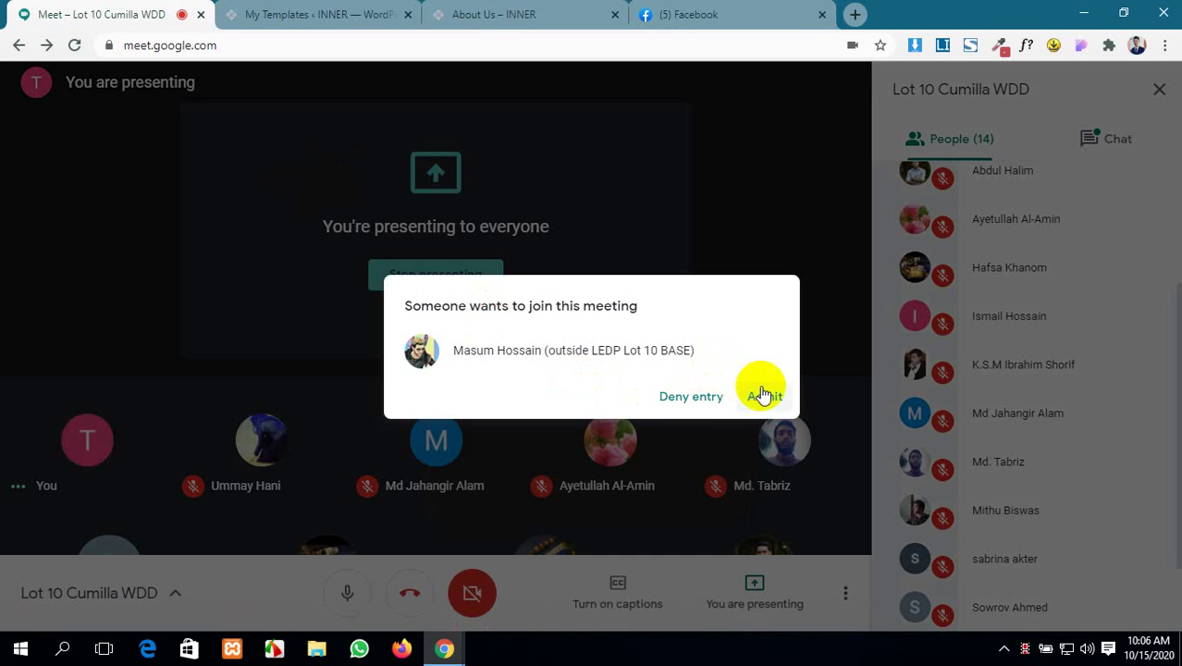
pyautogui.click(763, 396)
pyautogui.click(309, 13)
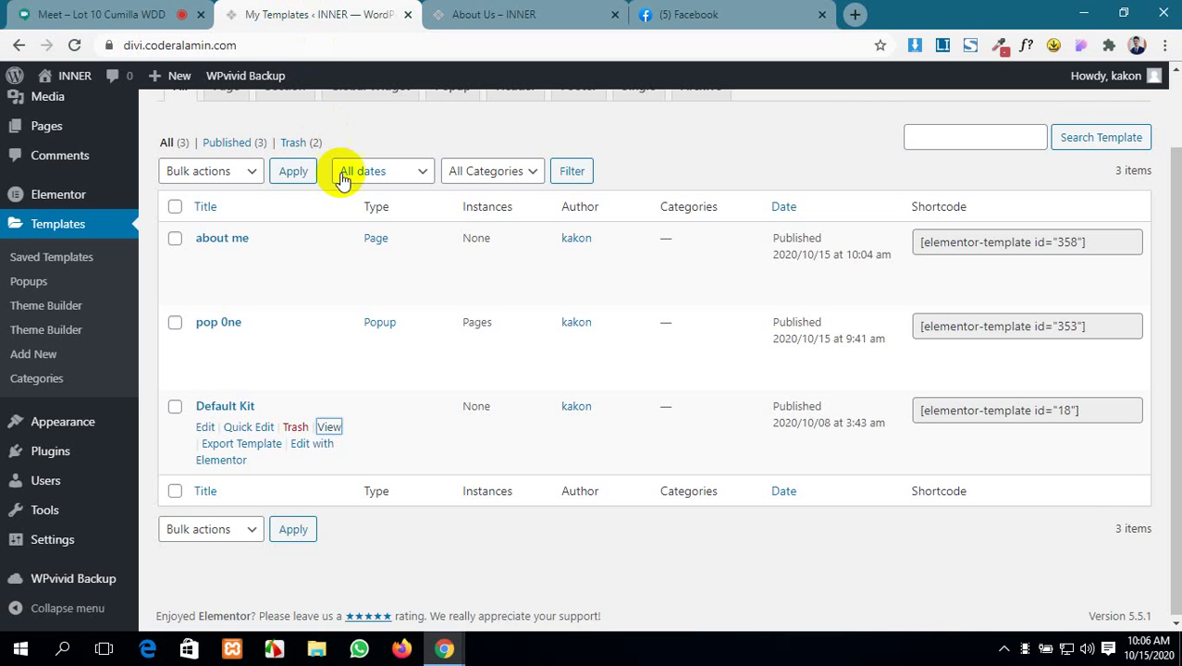
# - Move the Default Kit template to the trash and show only the page templates
pyautogui.click(302, 427)
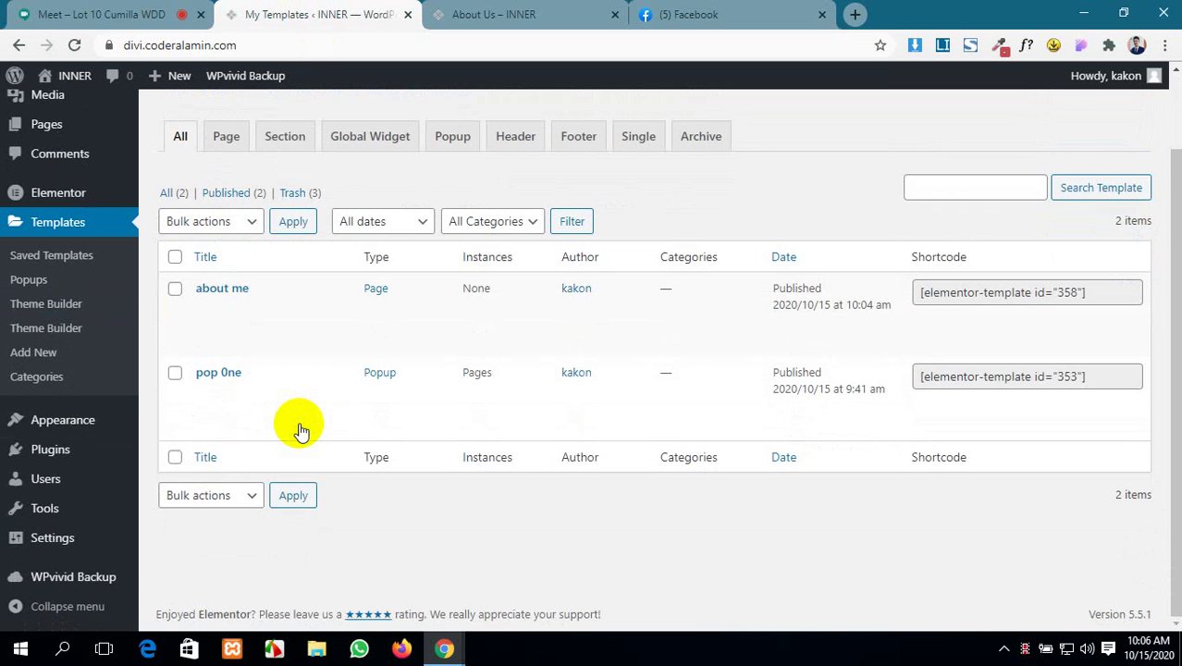
pyautogui.scroll(1, 278, 370)
pyautogui.click(219, 242)
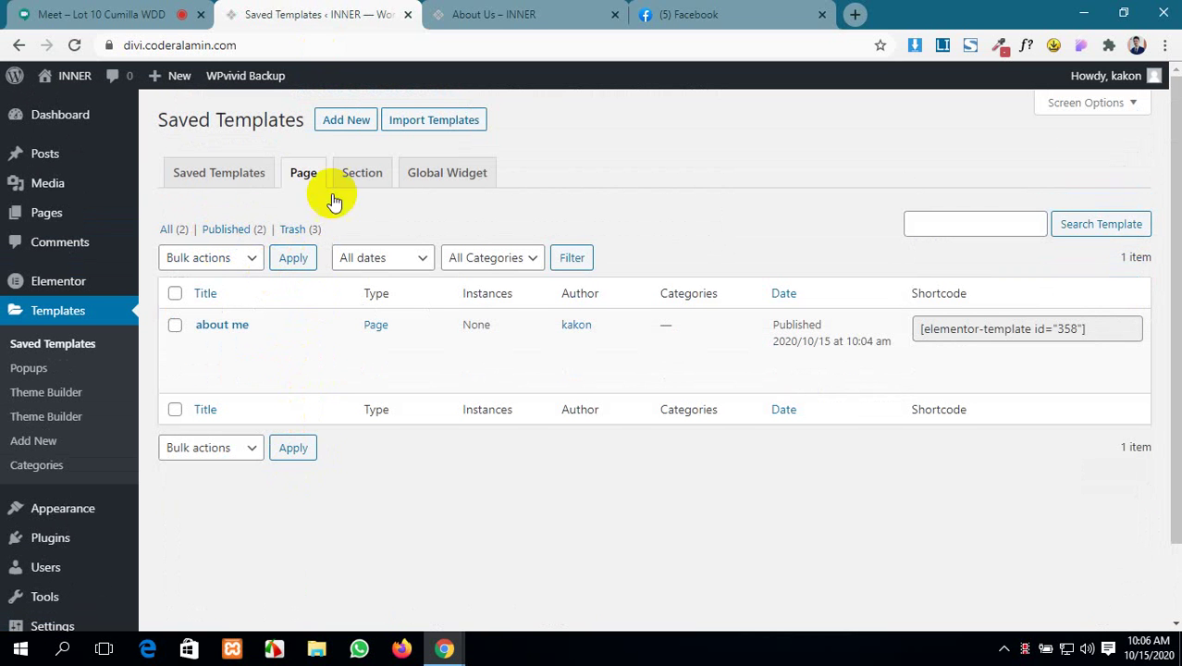
# - Create a new Section template named "section 01" from the saved section templates
pyautogui.click(375, 178)
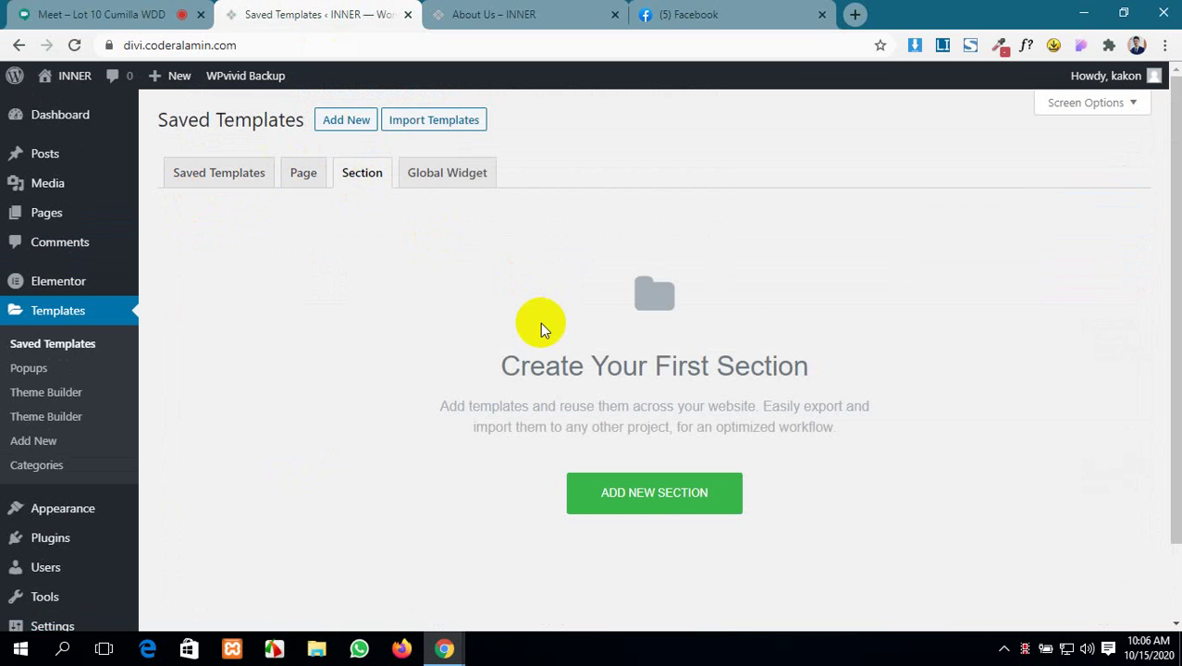
pyautogui.click(662, 491)
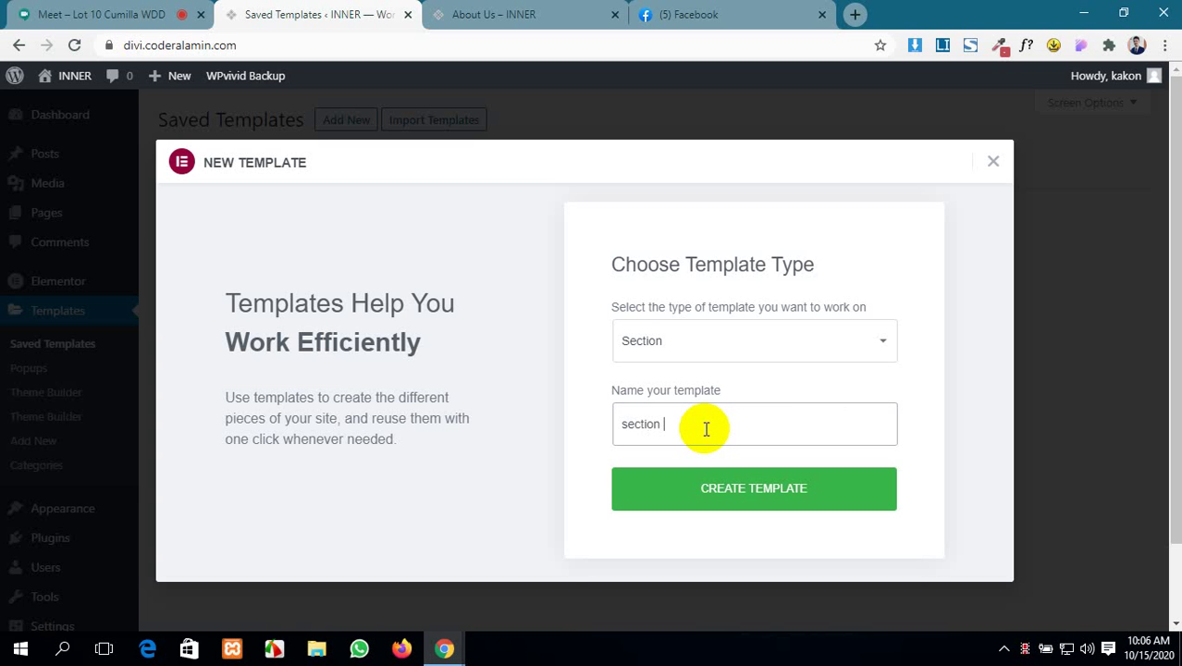
pyautogui.click(749, 490)
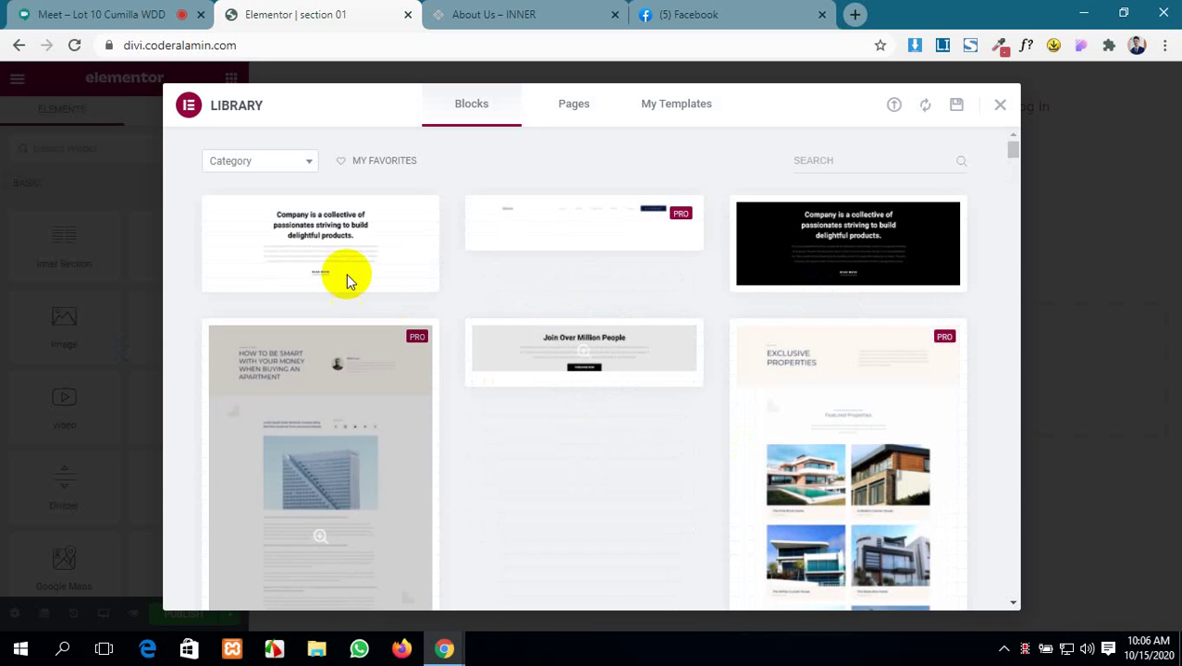
# - Insert the black two-column FAQ block from the block library into the section template and look over its content
pyautogui.moveTo(544, 236)
pyautogui.scroll(-1, 575, 339)
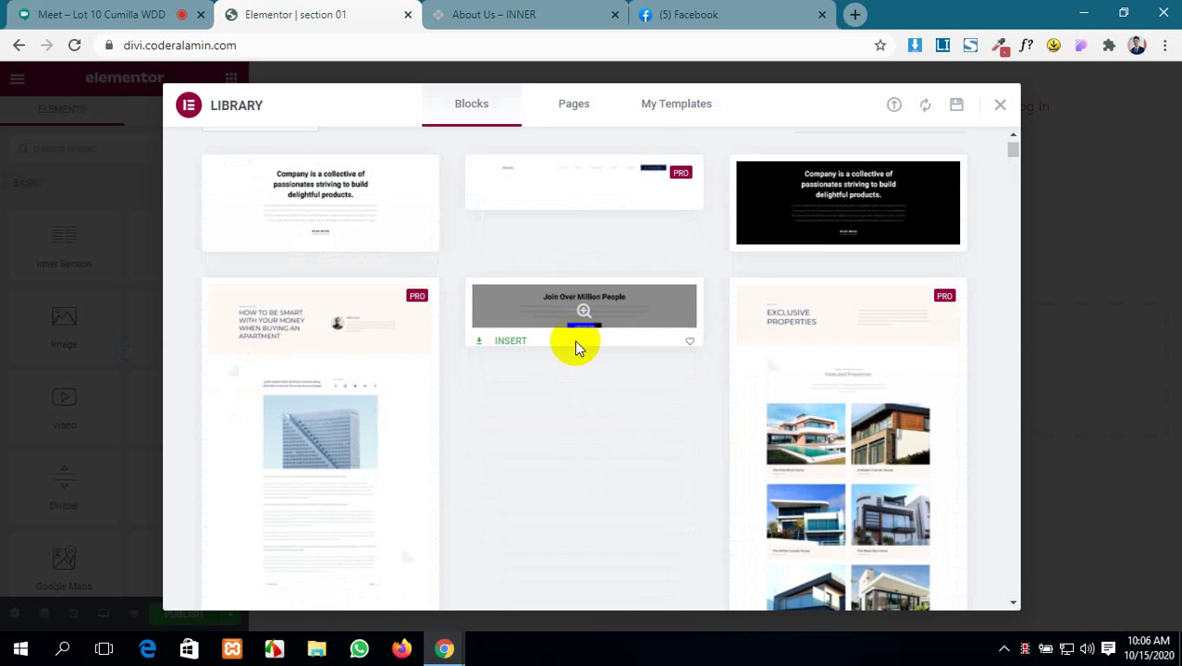
pyautogui.moveTo(282, 195)
pyautogui.scroll(1, 286, 203)
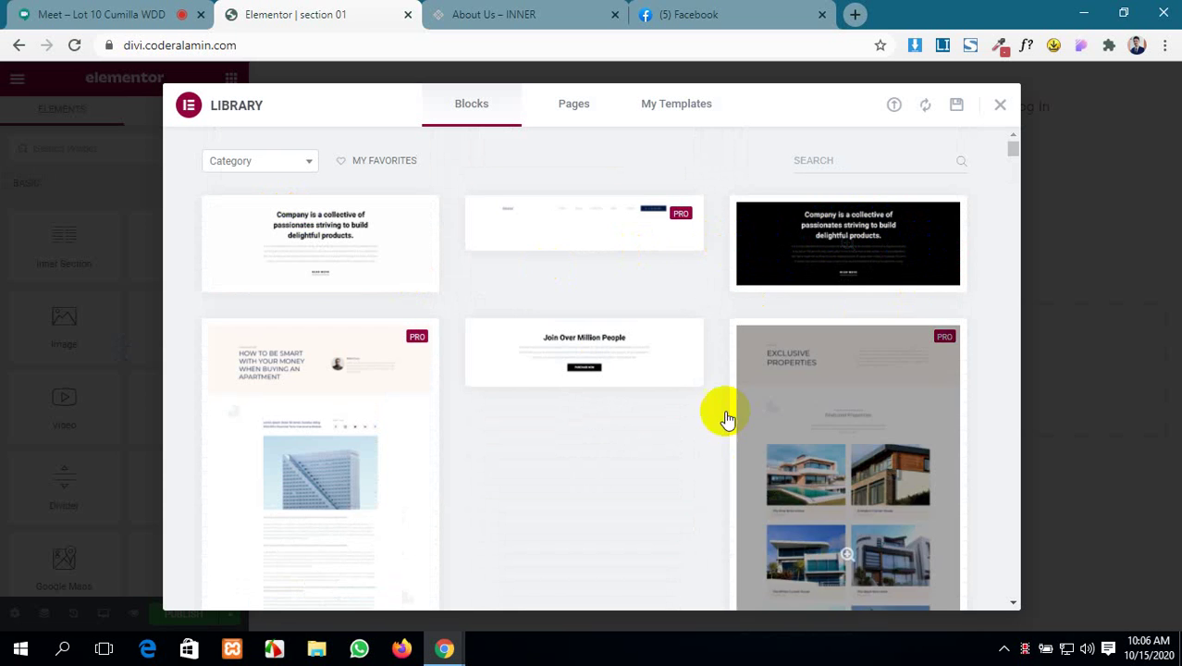
pyautogui.moveTo(638, 363)
pyautogui.scroll(-6, 636, 356)
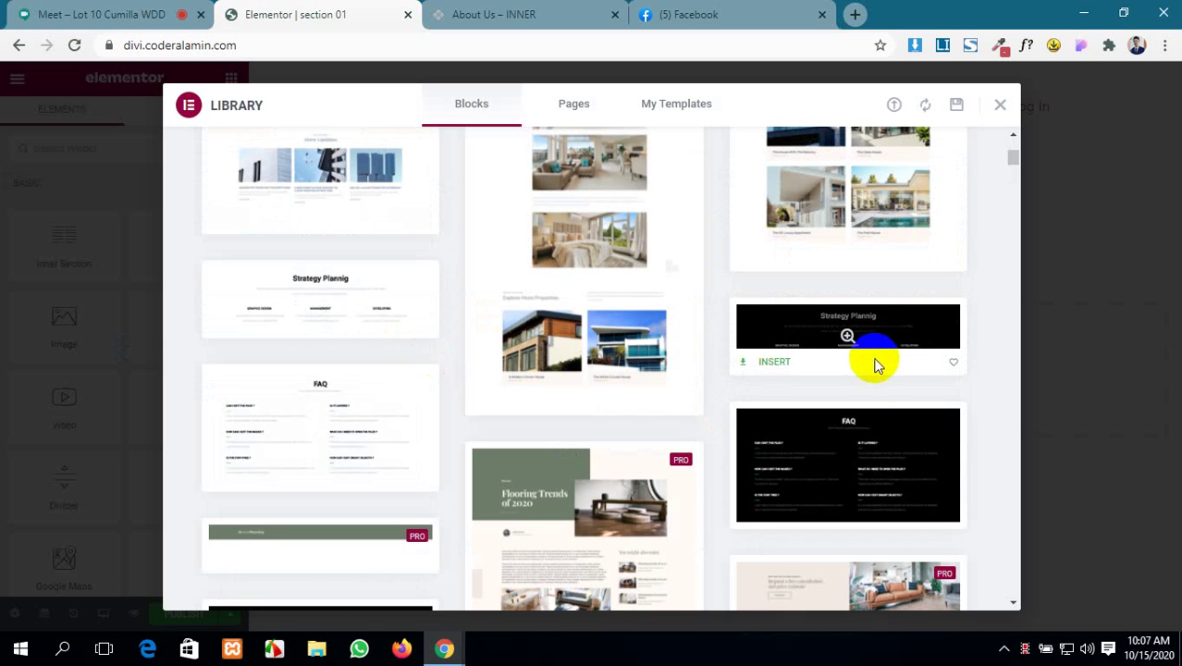
pyautogui.scroll(-1, 876, 363)
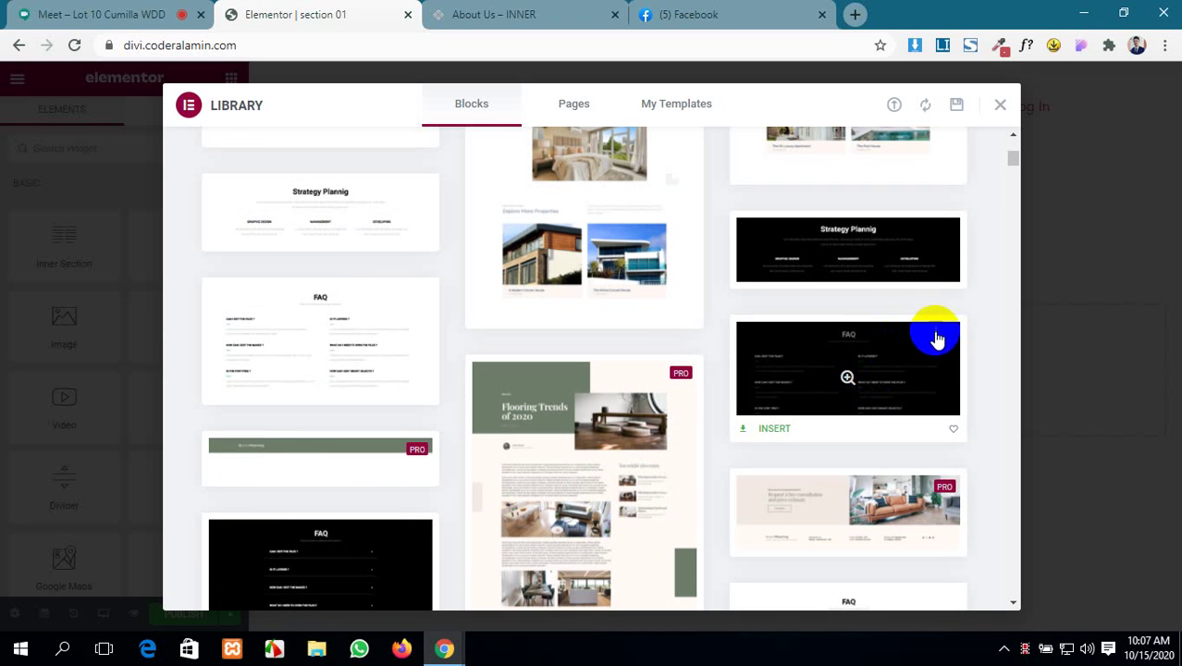
pyautogui.click(769, 431)
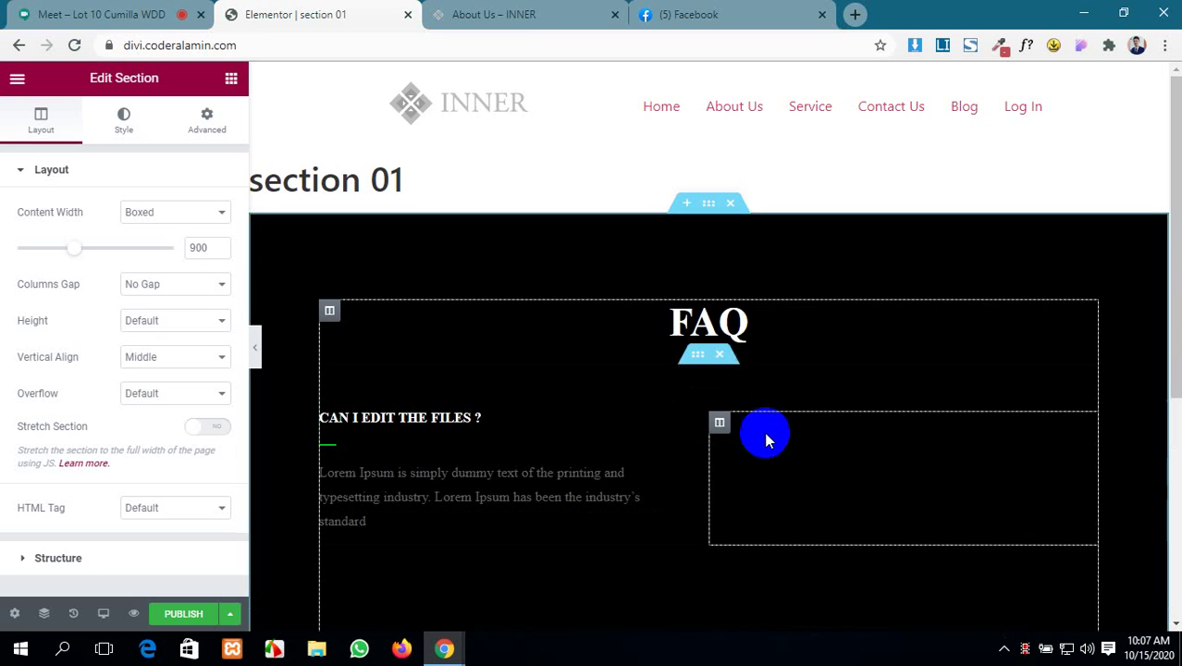
pyautogui.scroll(-5, 754, 386)
pyautogui.scroll(5, 599, 222)
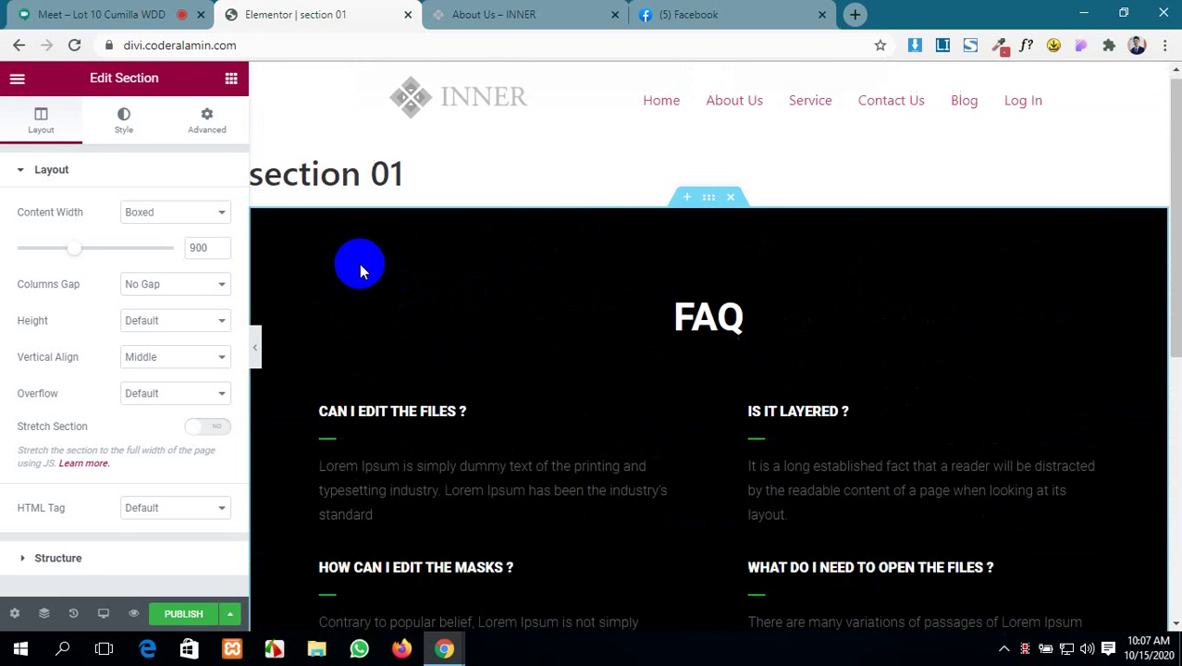
pyautogui.scroll(-1, 88, 497)
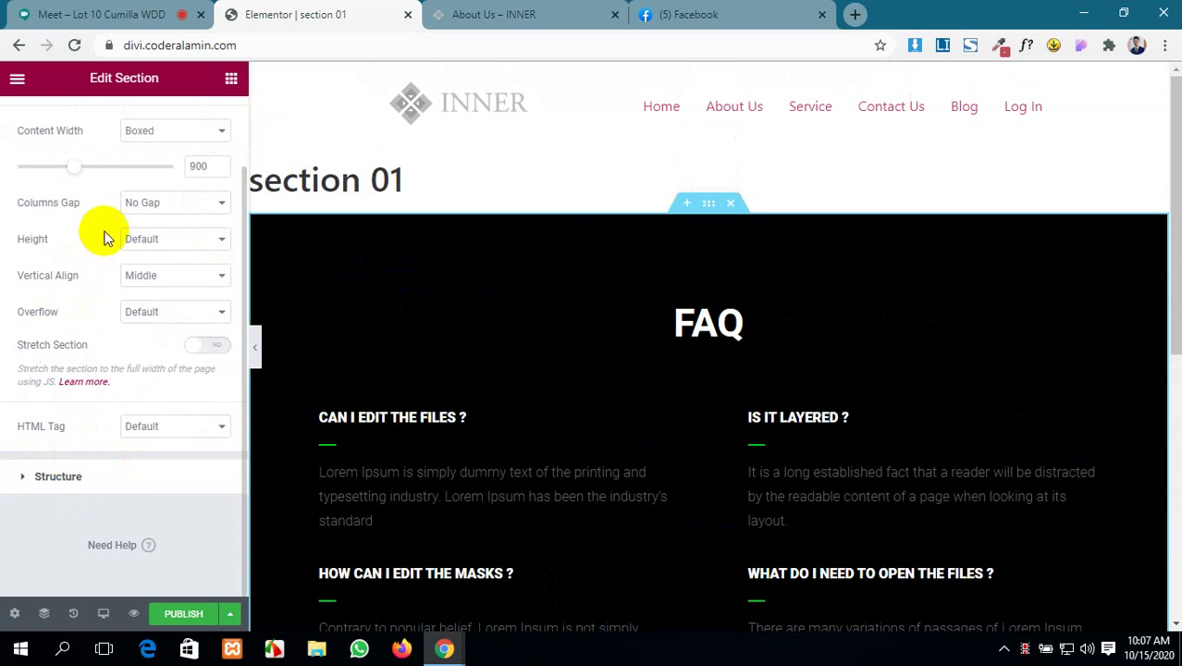
# - Open the document settings of the section 01 template and publish it
pyautogui.click(14, 614)
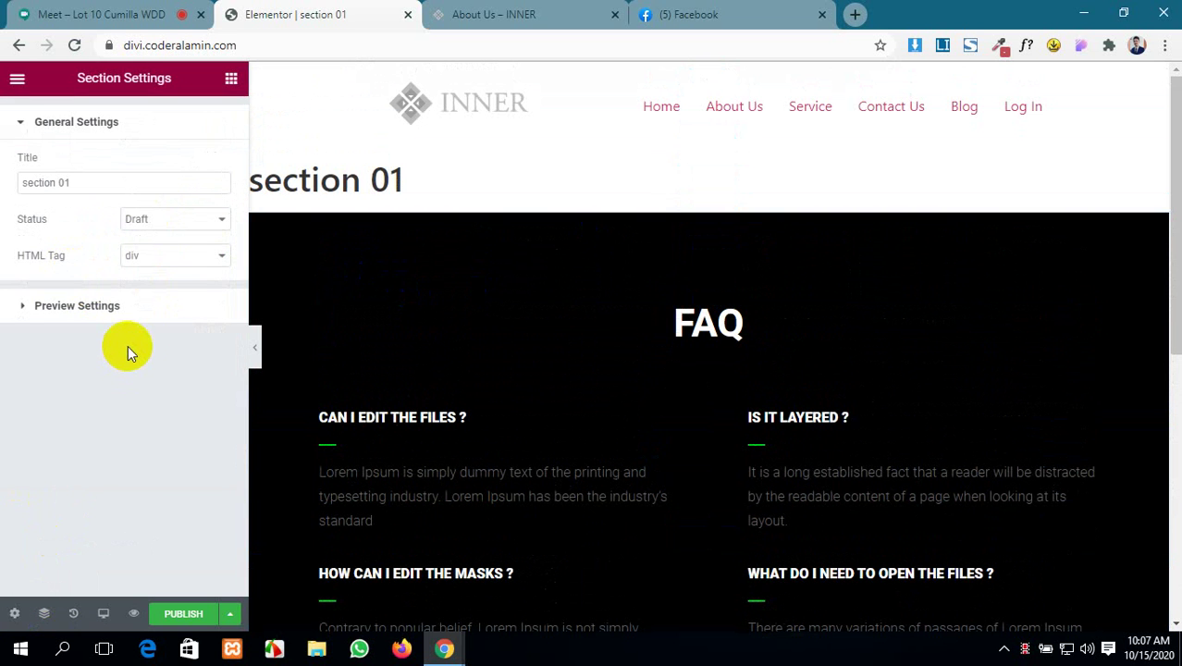
pyautogui.click(596, 166)
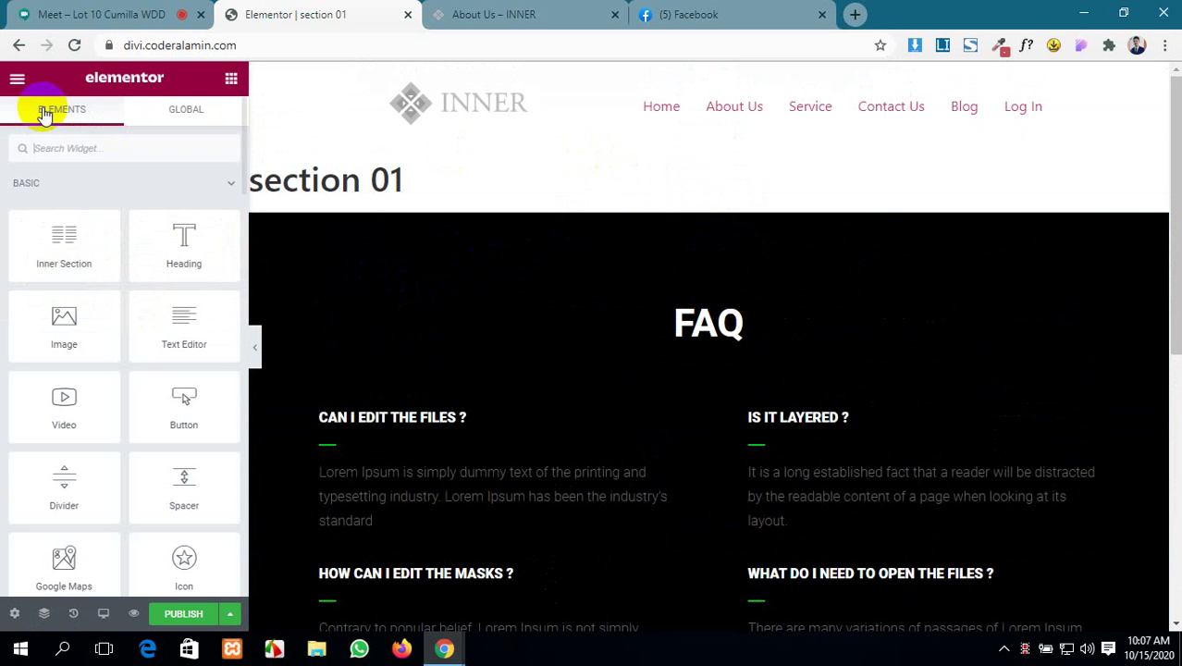
pyautogui.click(20, 616)
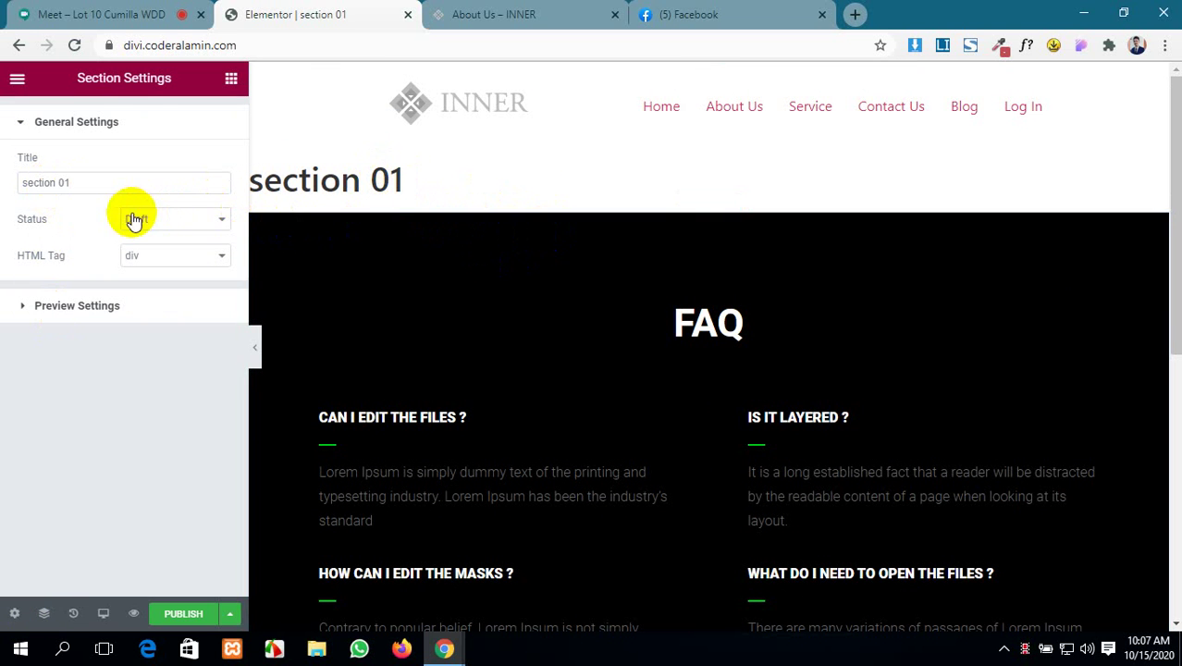
pyautogui.click(186, 615)
pyautogui.scroll(-5, 777, 527)
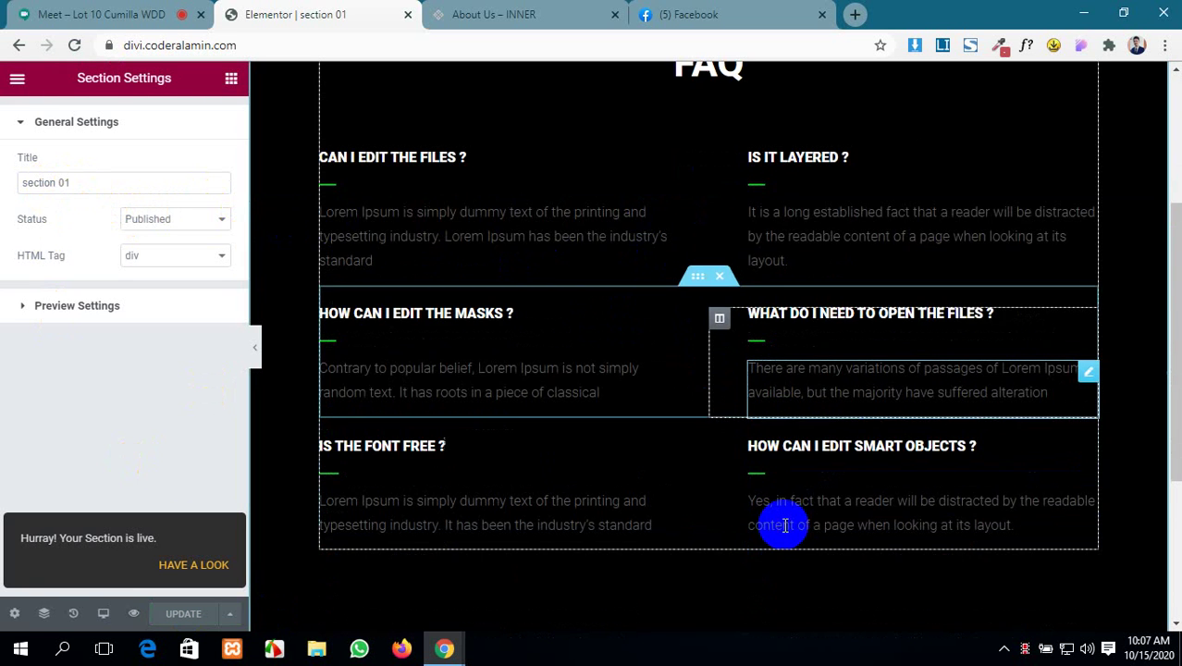
pyautogui.scroll(5, 782, 523)
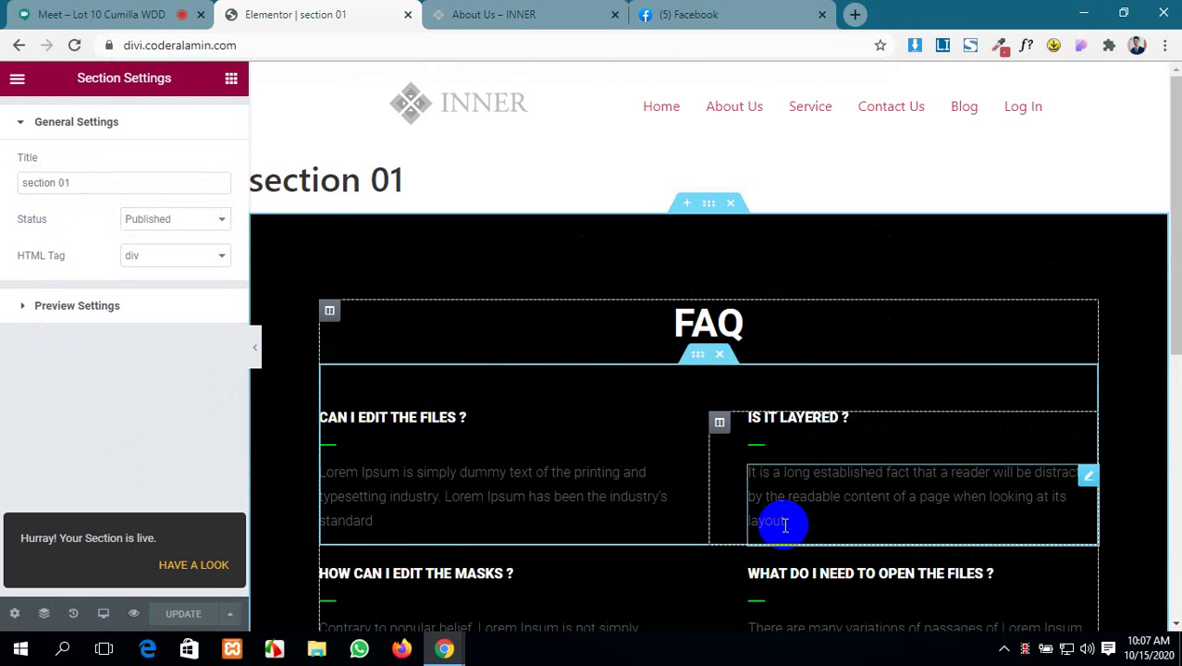
# - Leave the editor and open the site's Saved Templates list
pyautogui.click(507, 11)
pyautogui.click(243, 8)
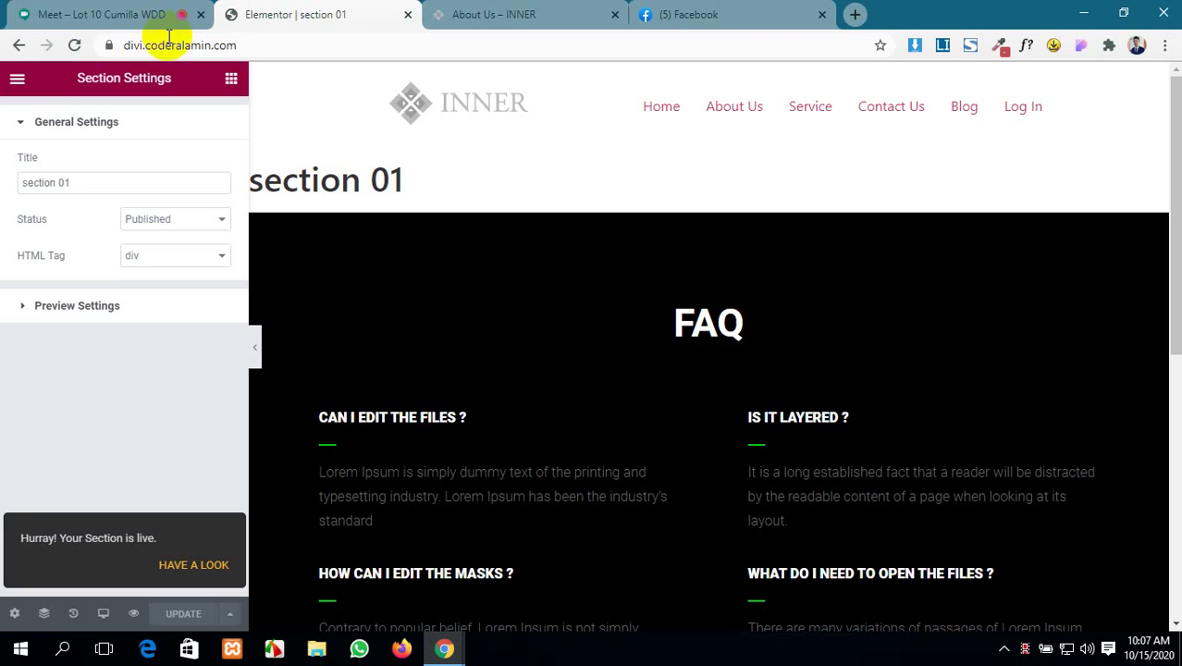
pyautogui.click(19, 45)
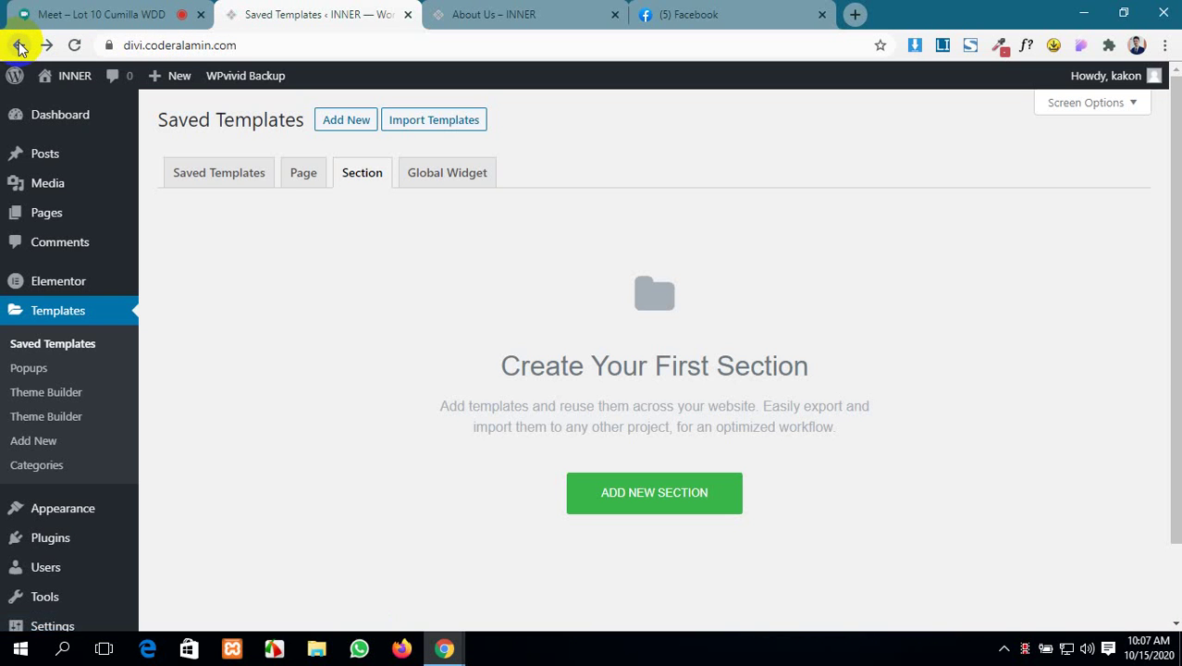
pyautogui.click(81, 316)
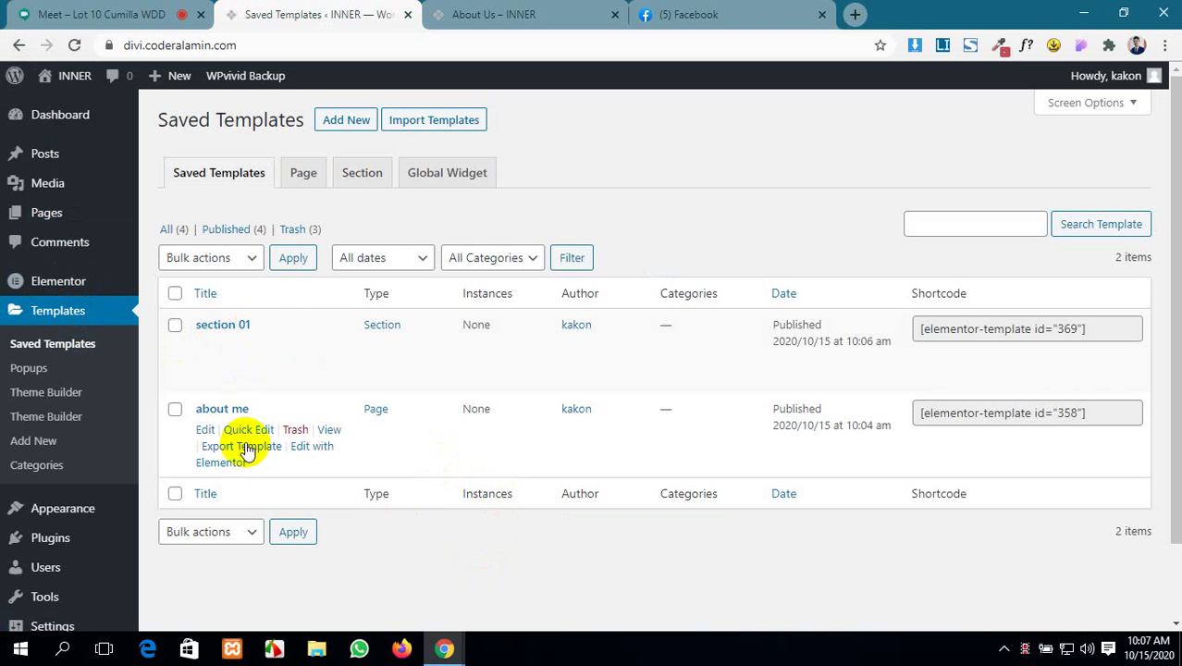
# - Review the complete template list, then only the Page, Section and Global Widget templates
pyautogui.click(175, 229)
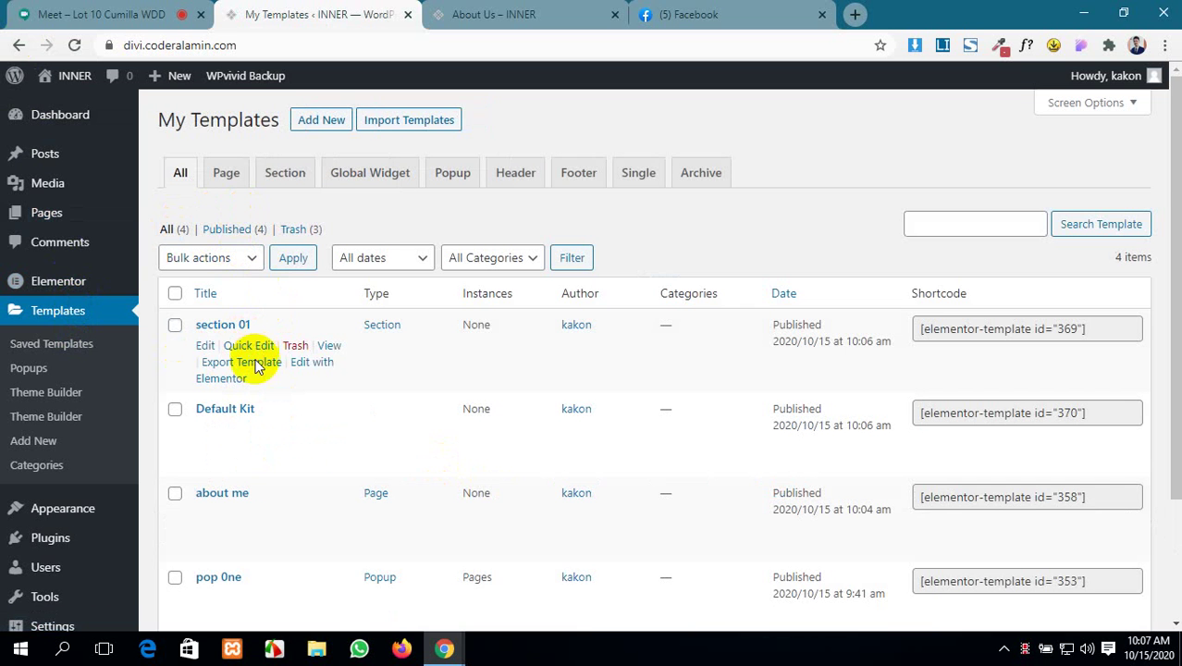
pyautogui.scroll(-1, 303, 496)
pyautogui.scroll(1, 303, 462)
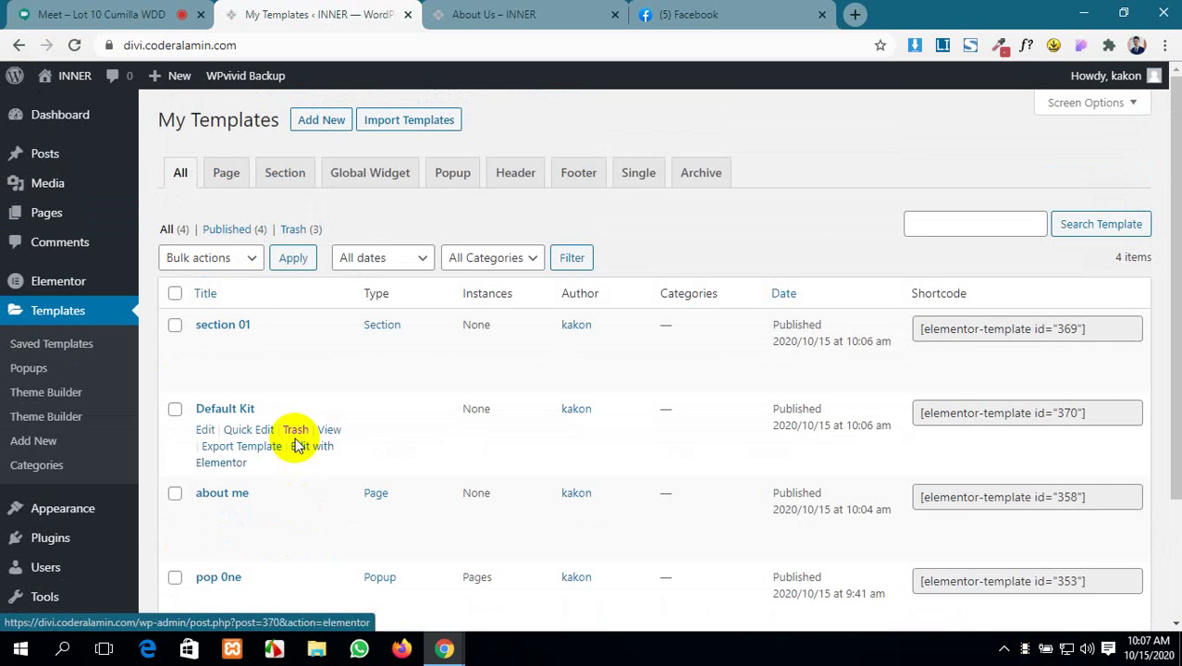
pyautogui.click(228, 174)
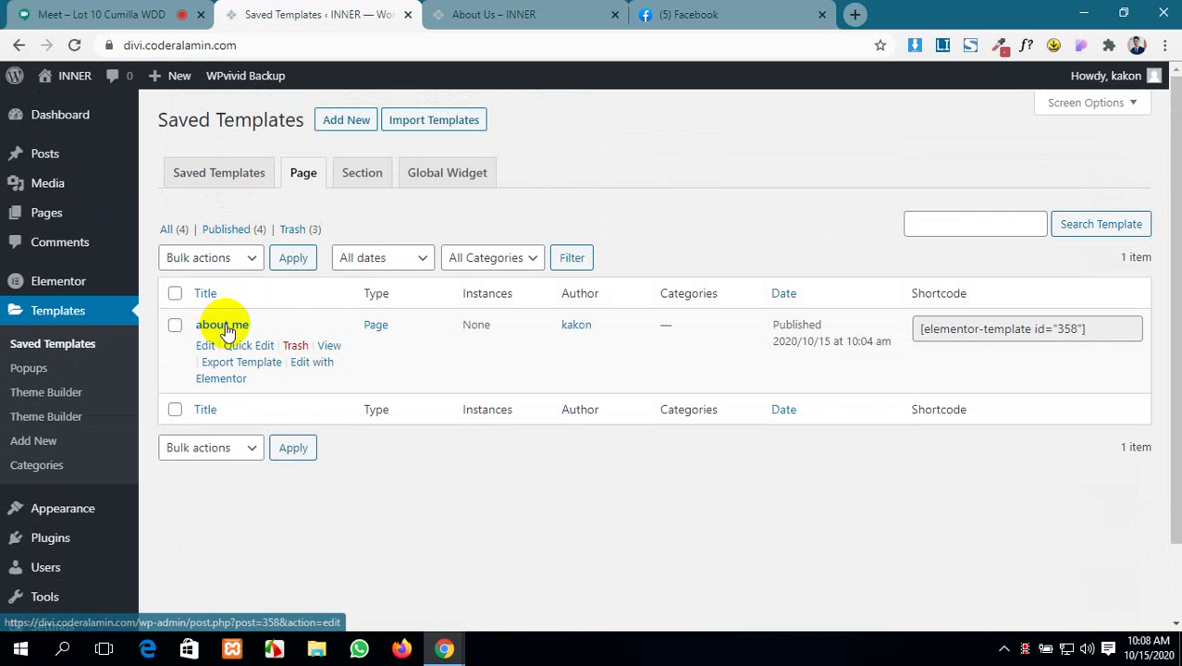
pyautogui.click(360, 174)
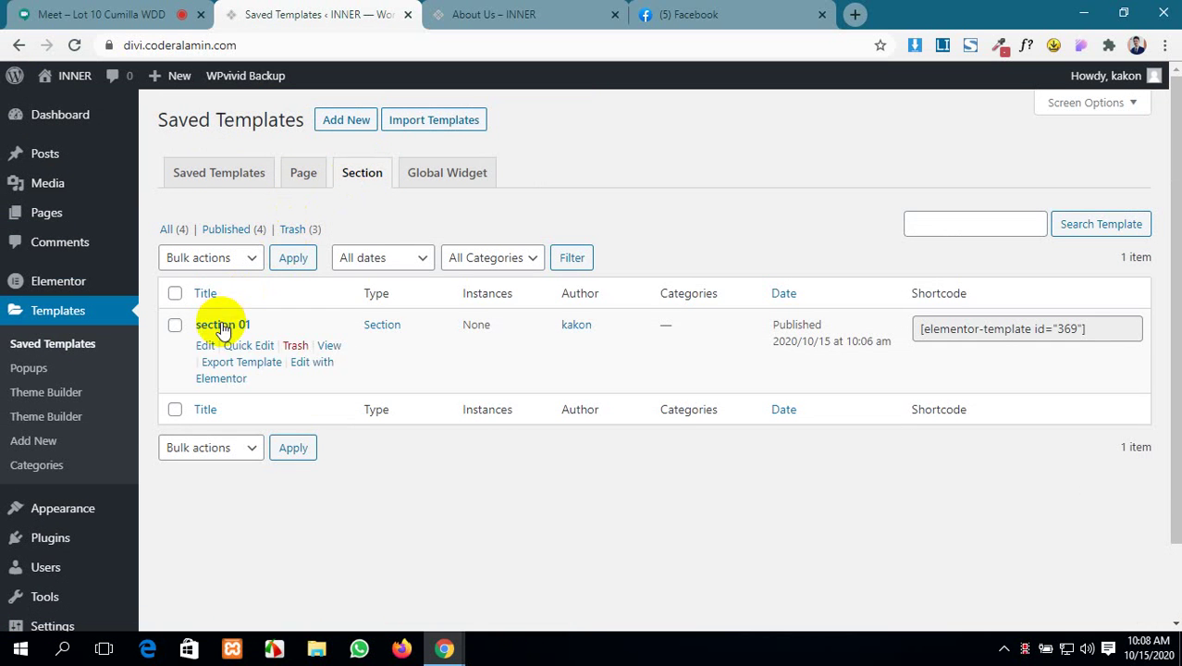
pyautogui.click(429, 176)
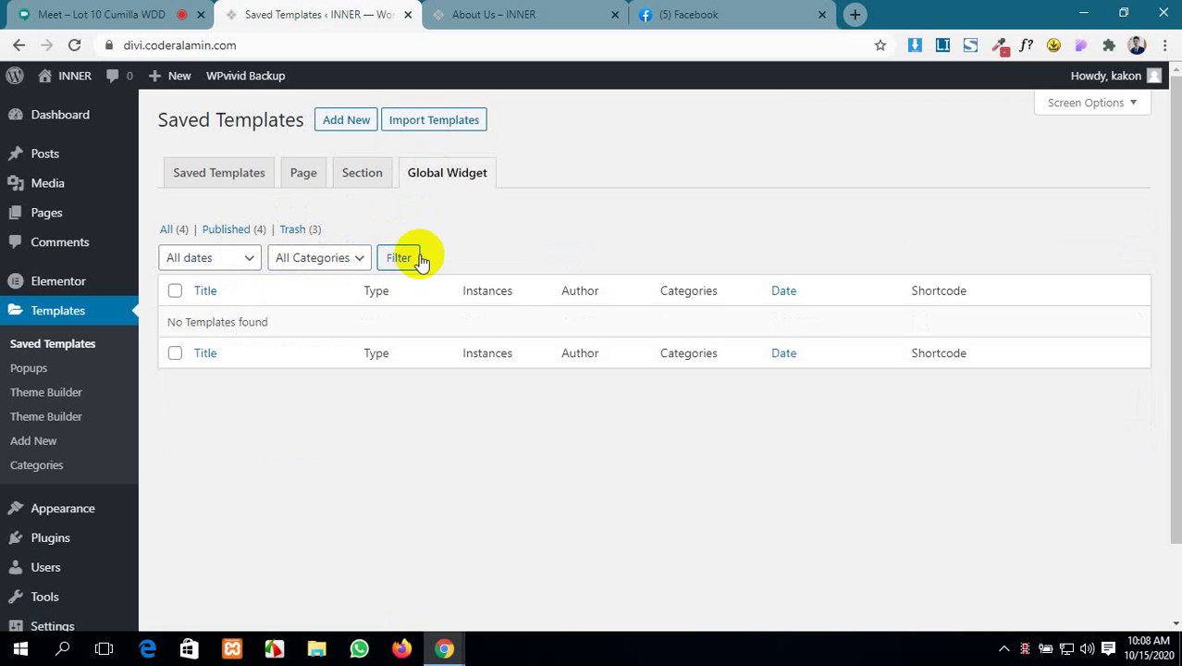
# - Create a new template of type Footer named Footer 01
pyautogui.click(368, 121)
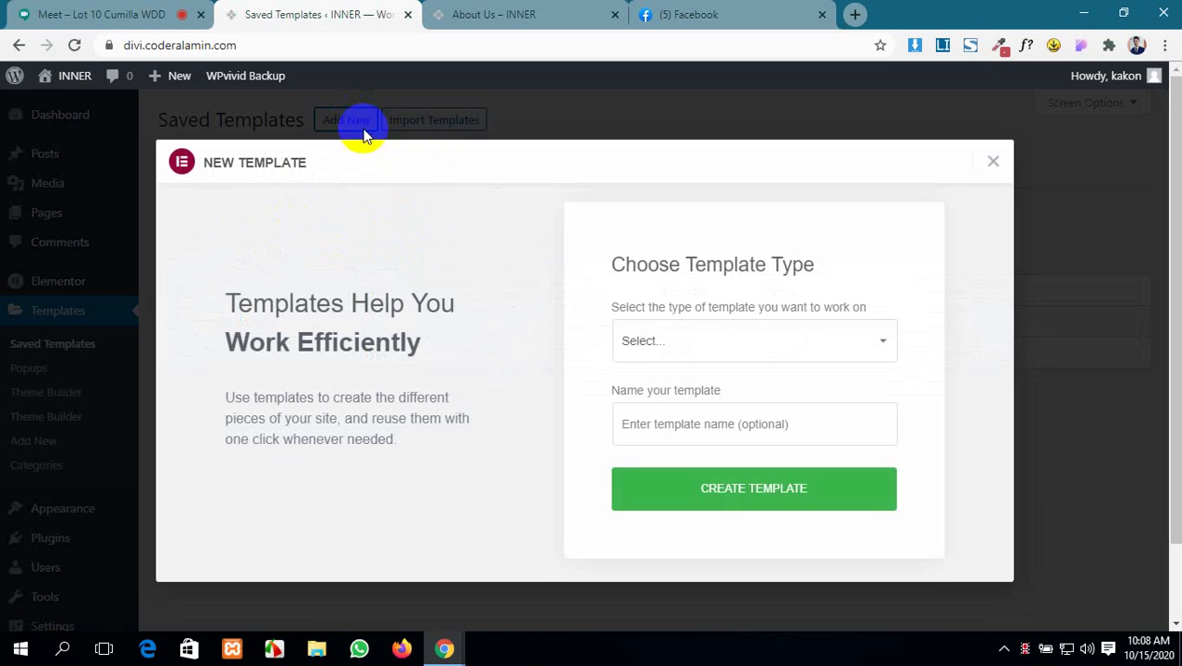
pyautogui.click(709, 344)
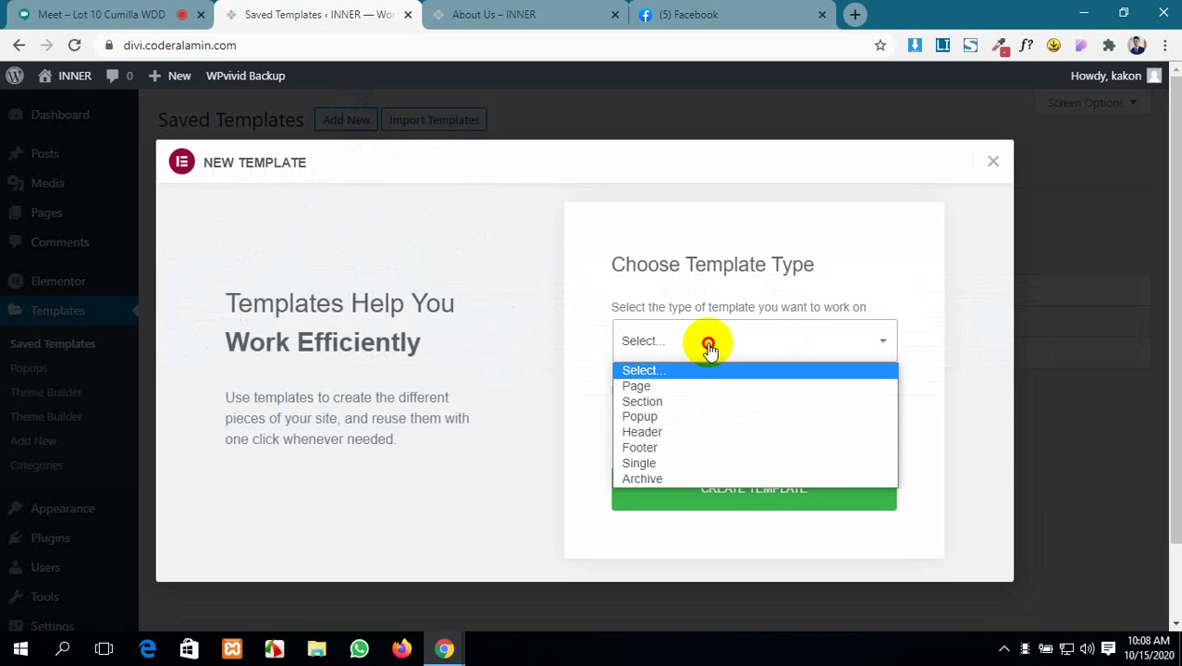
pyautogui.click(747, 434)
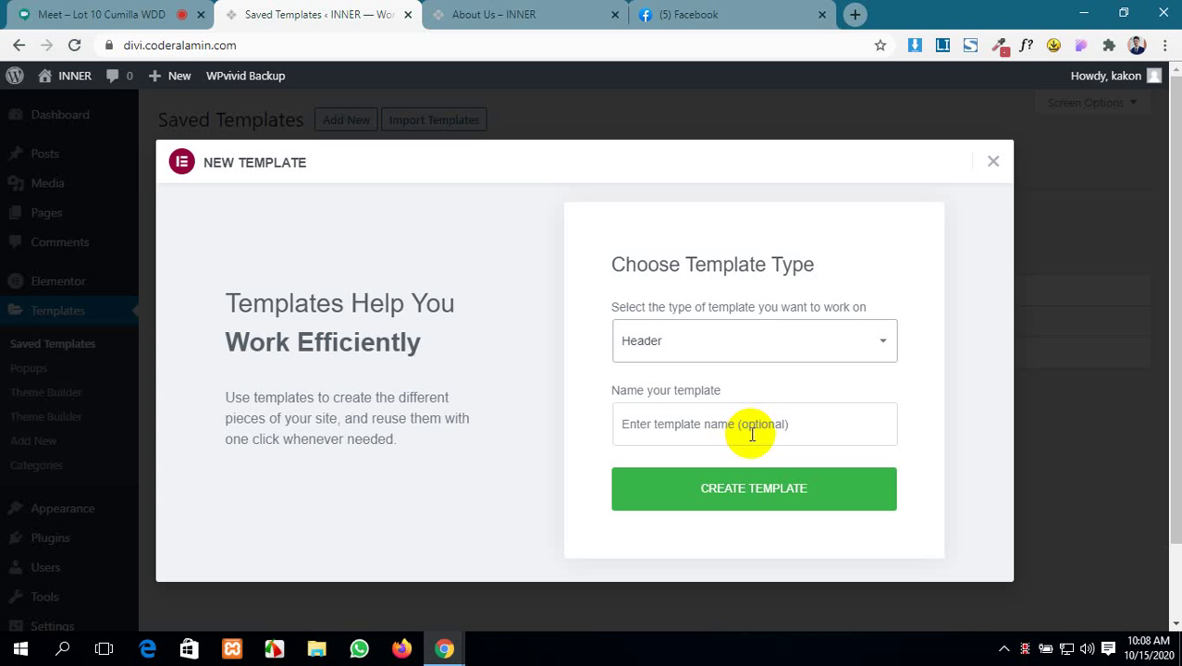
pyautogui.click(773, 423)
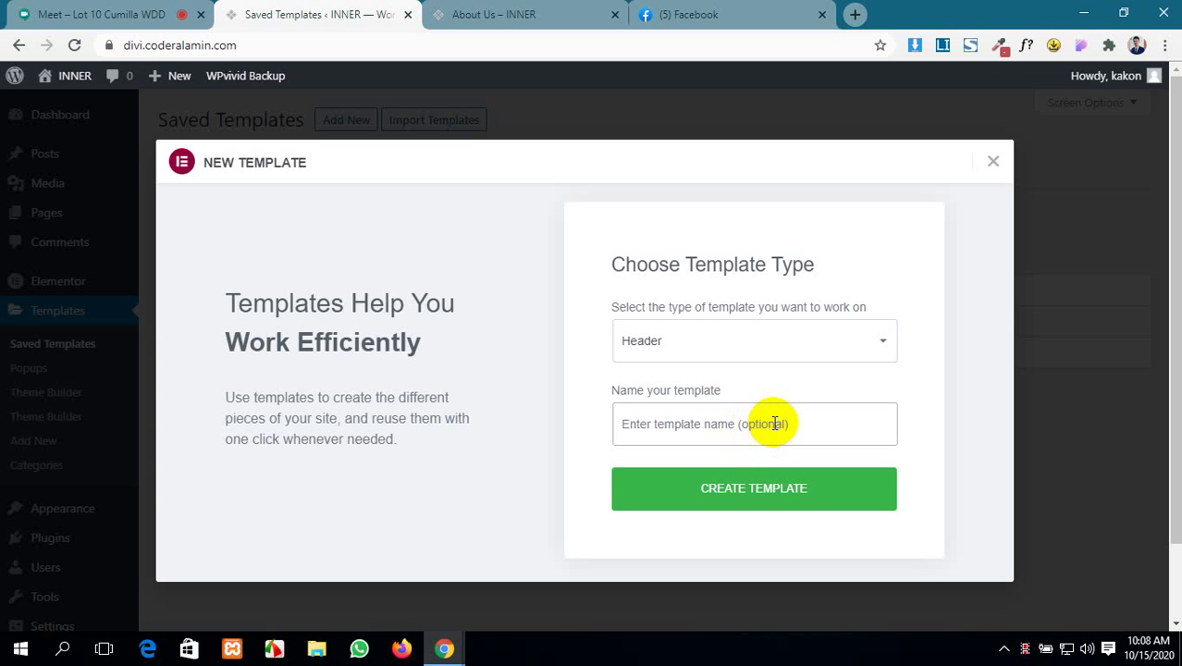
pyautogui.click(876, 343)
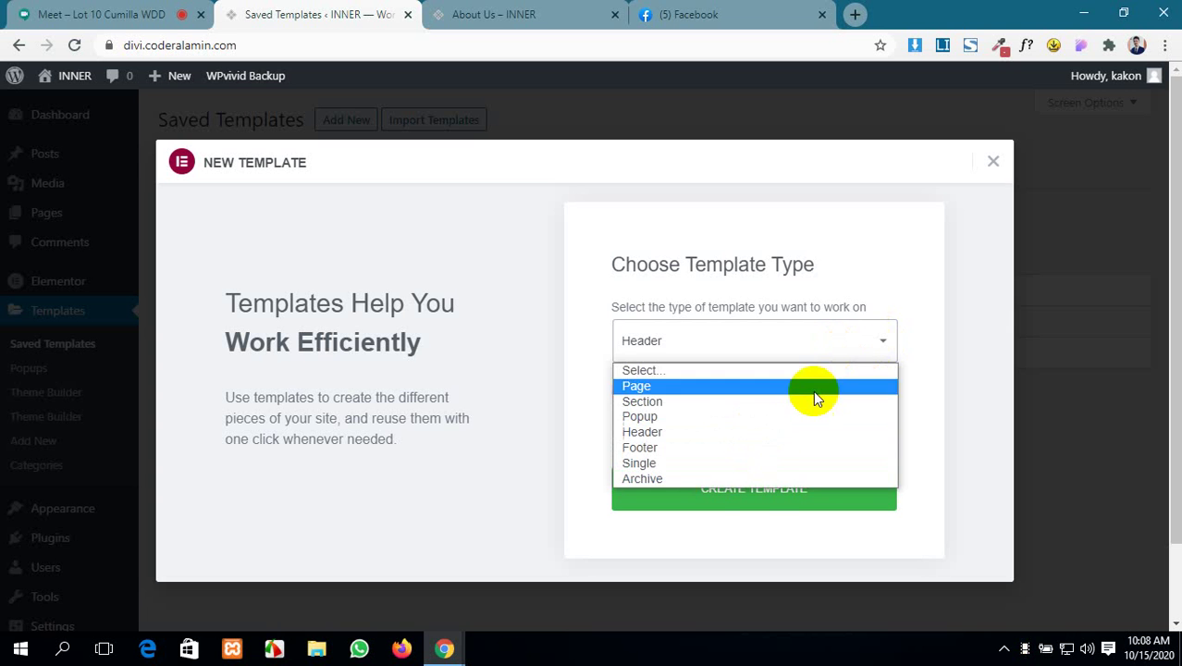
pyautogui.click(777, 448)
pyautogui.click(766, 422)
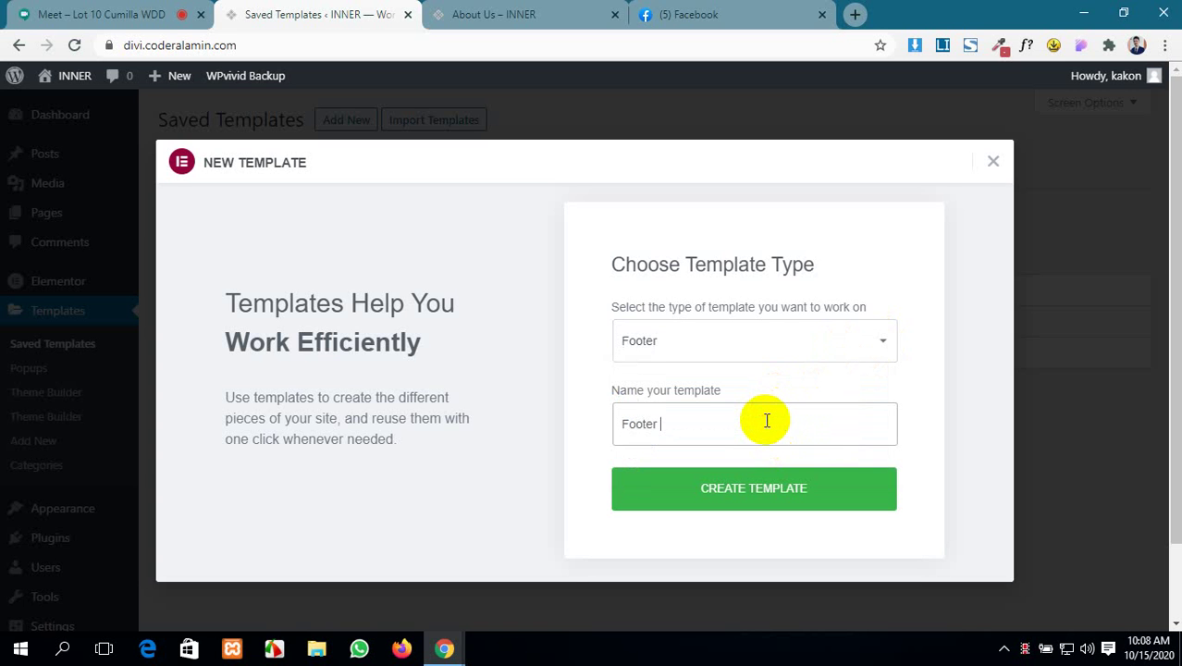
pyautogui.click(766, 501)
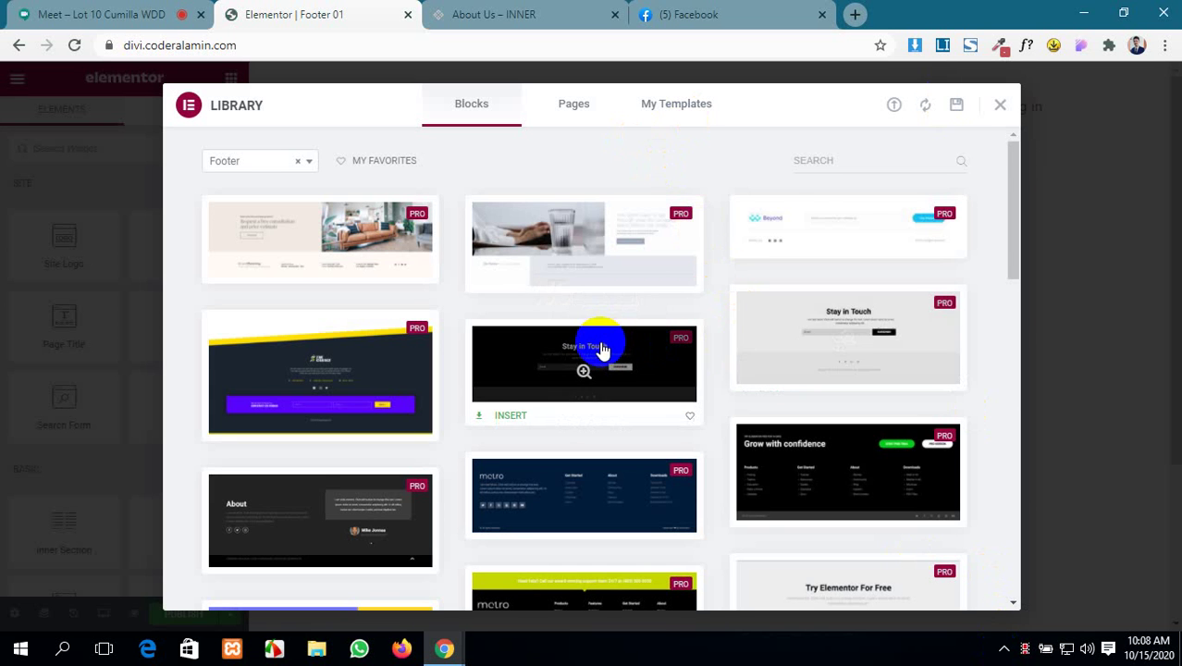
# - Browse the library's footer blocks, preview the black "Grow with confidence" design, and close the library
pyautogui.scroll(-1, 560, 339)
pyautogui.scroll(-3, 559, 339)
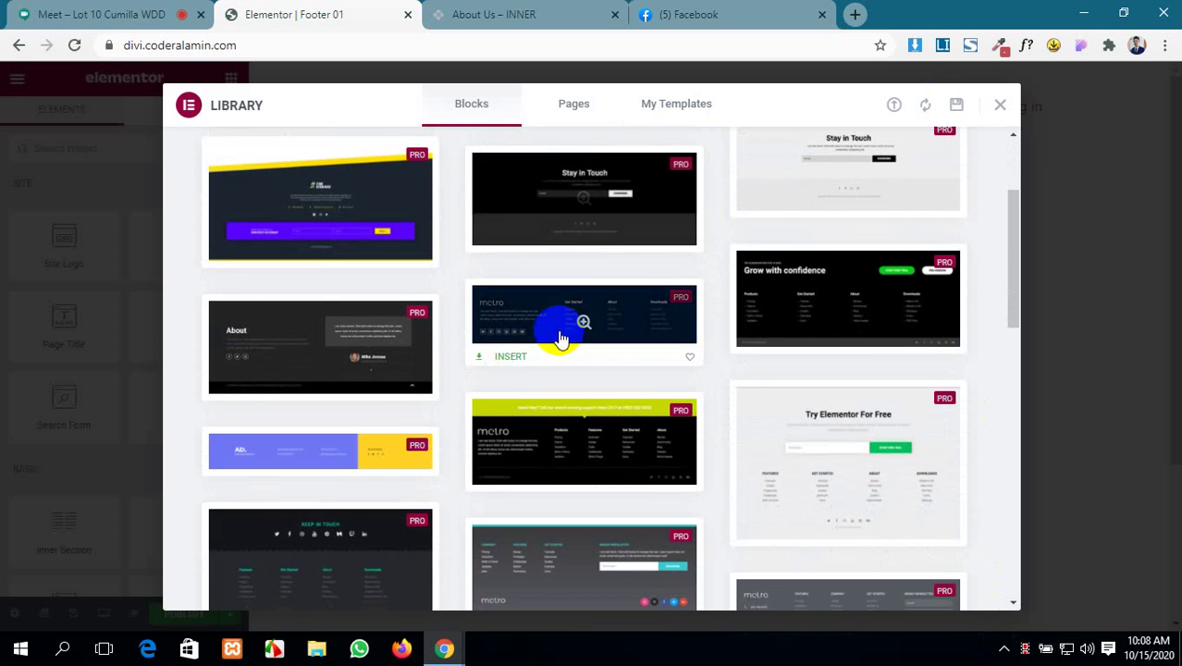
pyautogui.scroll(-1, 560, 335)
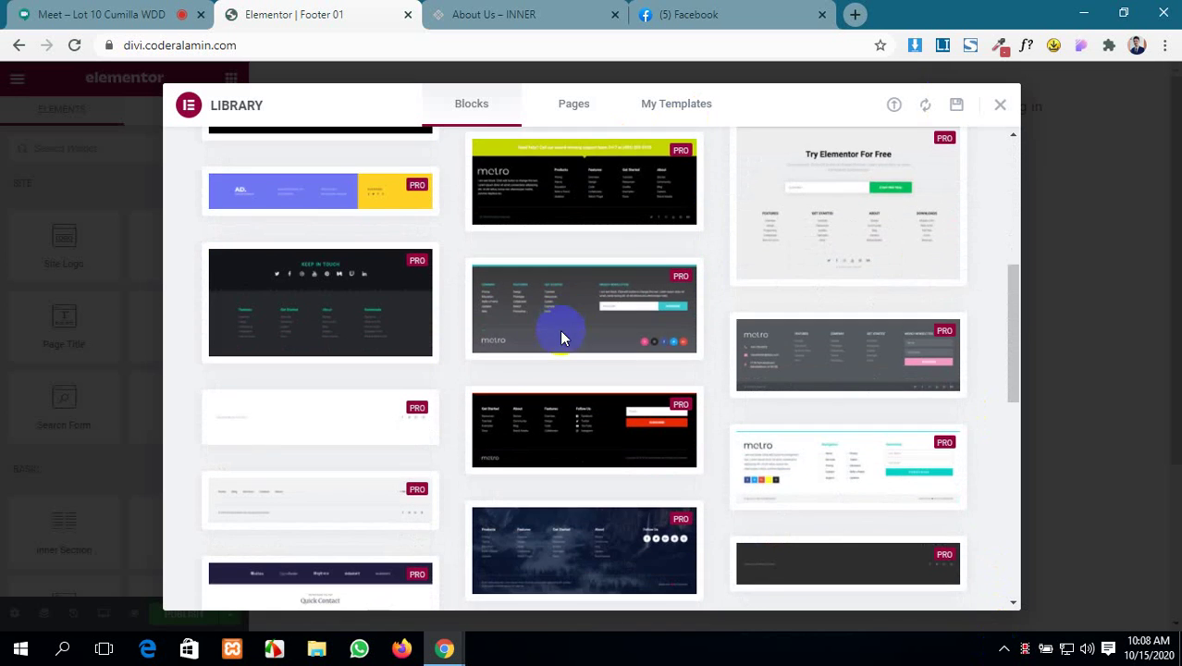
pyautogui.scroll(-3, 560, 335)
pyautogui.scroll(-5, 560, 335)
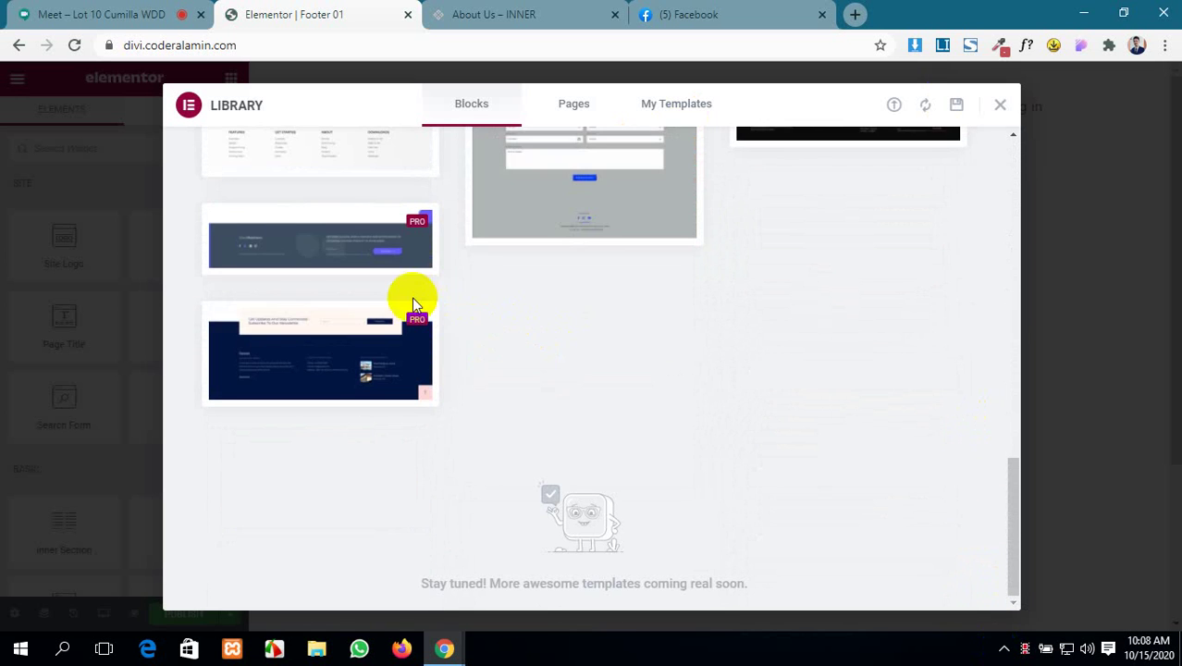
pyautogui.scroll(15, 412, 297)
pyautogui.scroll(-1, 412, 304)
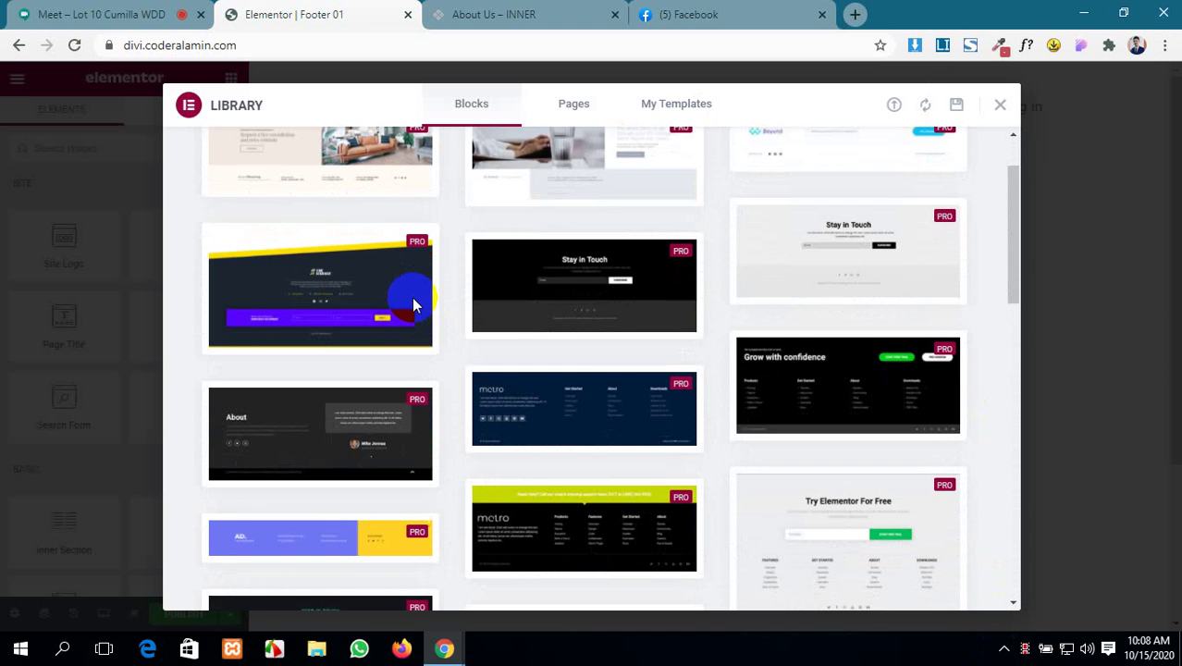
pyautogui.moveTo(870, 389)
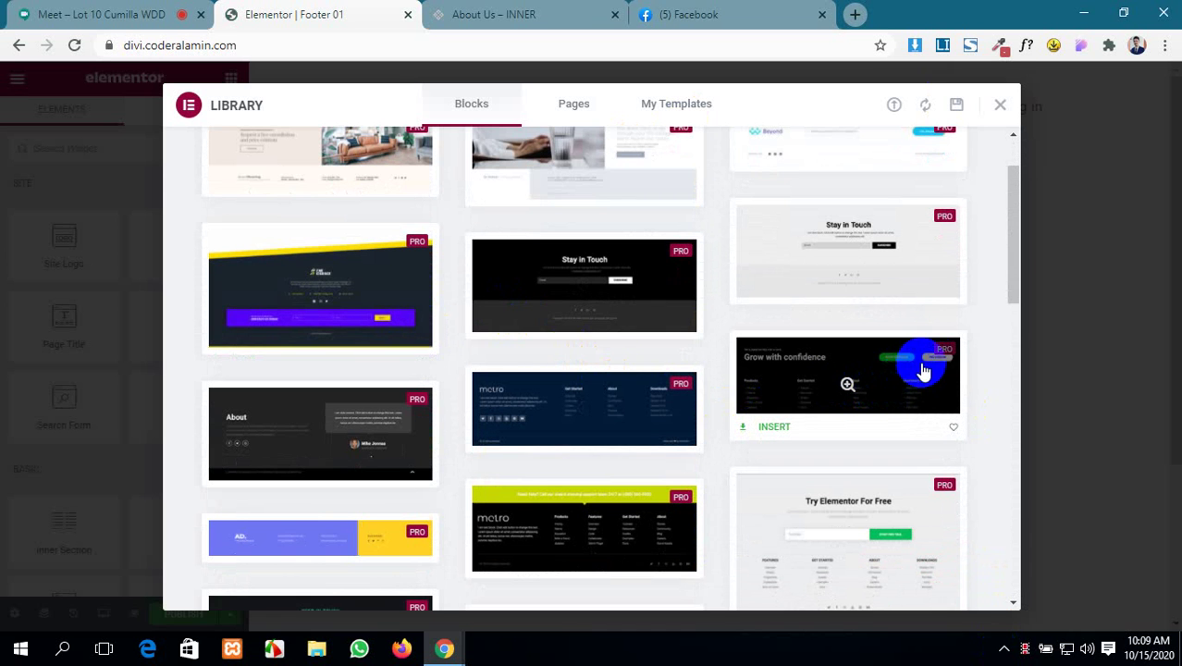
pyautogui.click(892, 364)
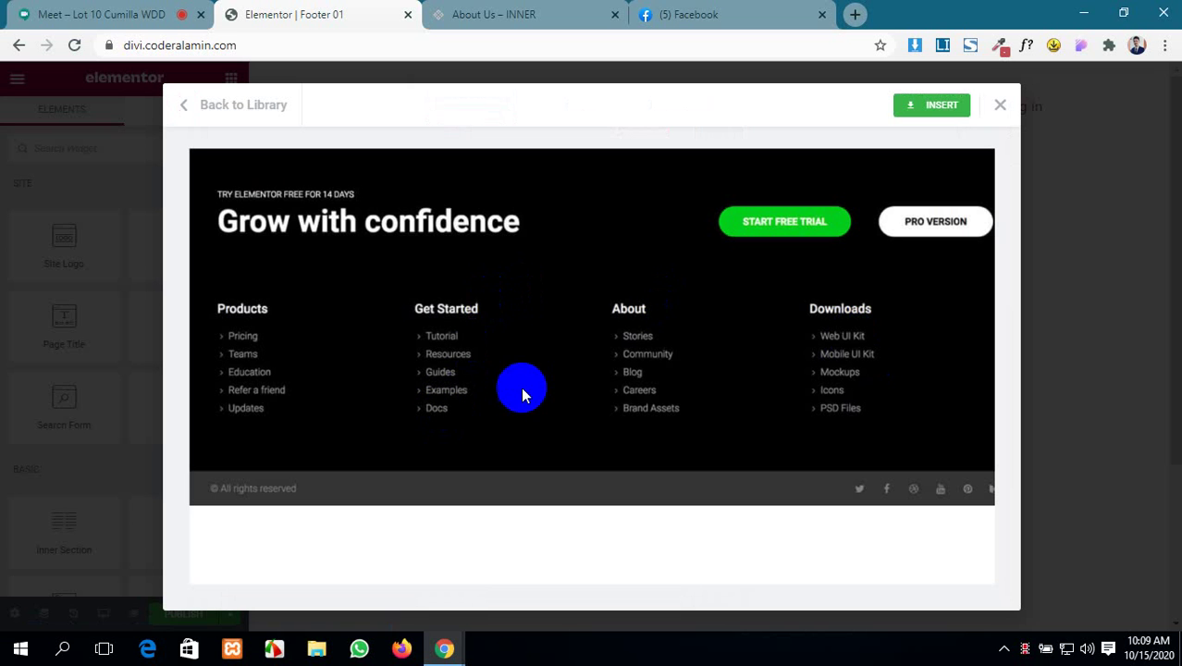
pyautogui.click(1000, 104)
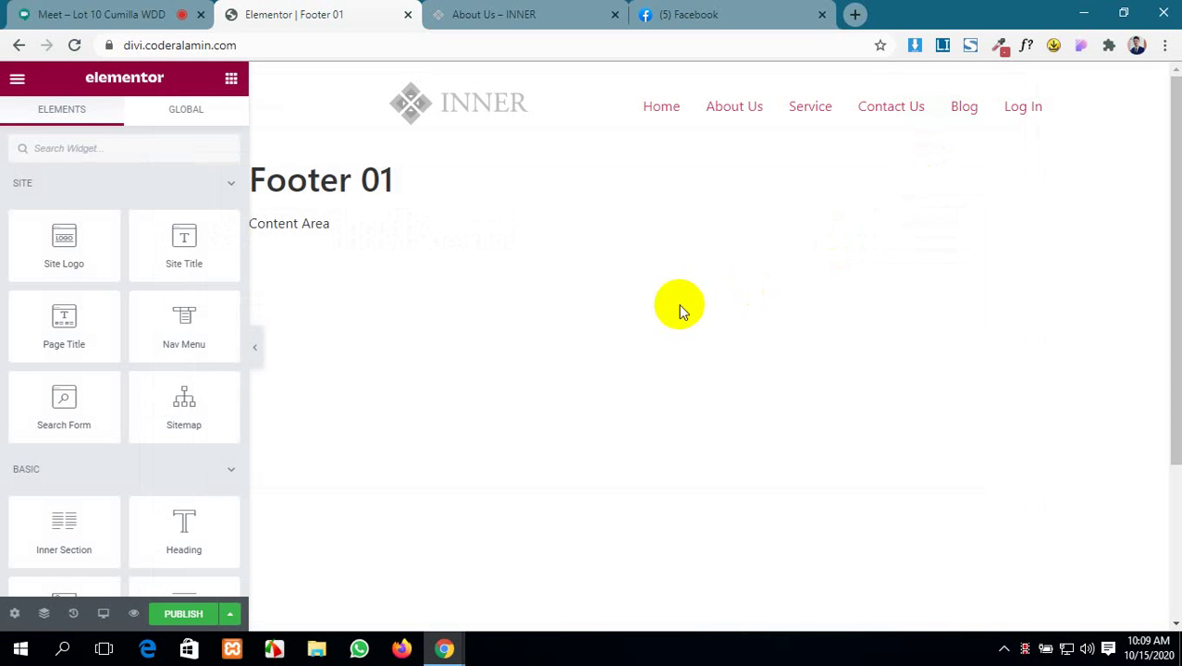
# - Try to insert "The Garage" footer block from the library into the Footer 01 template
pyautogui.scroll(-5, 635, 336)
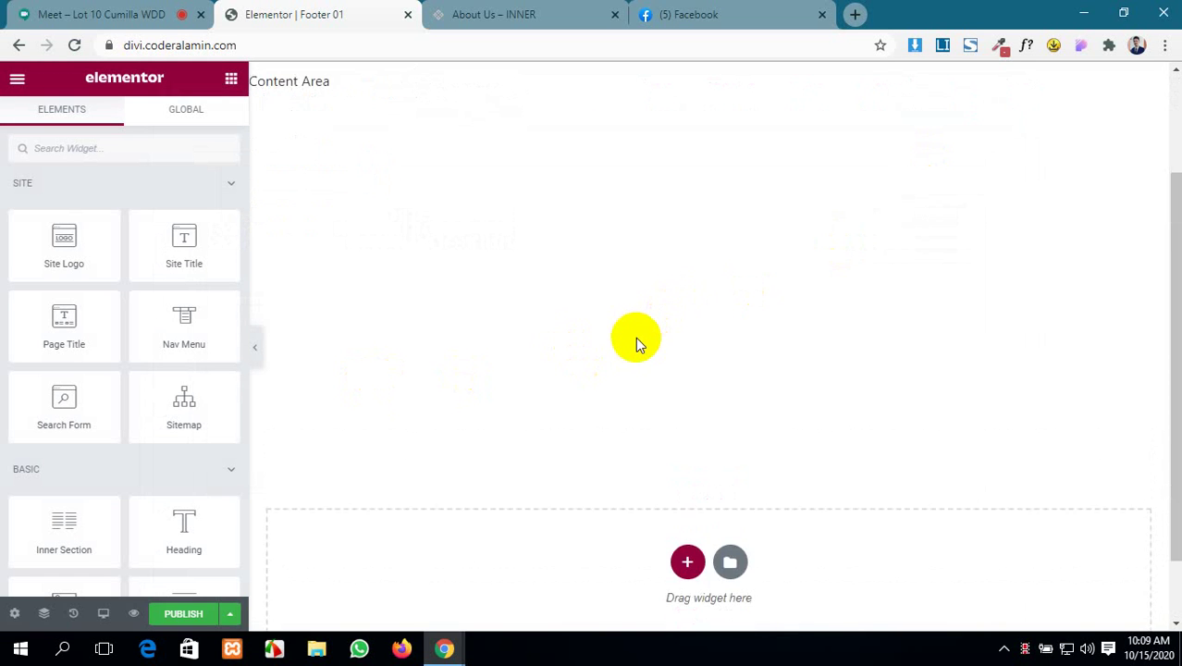
pyautogui.click(728, 482)
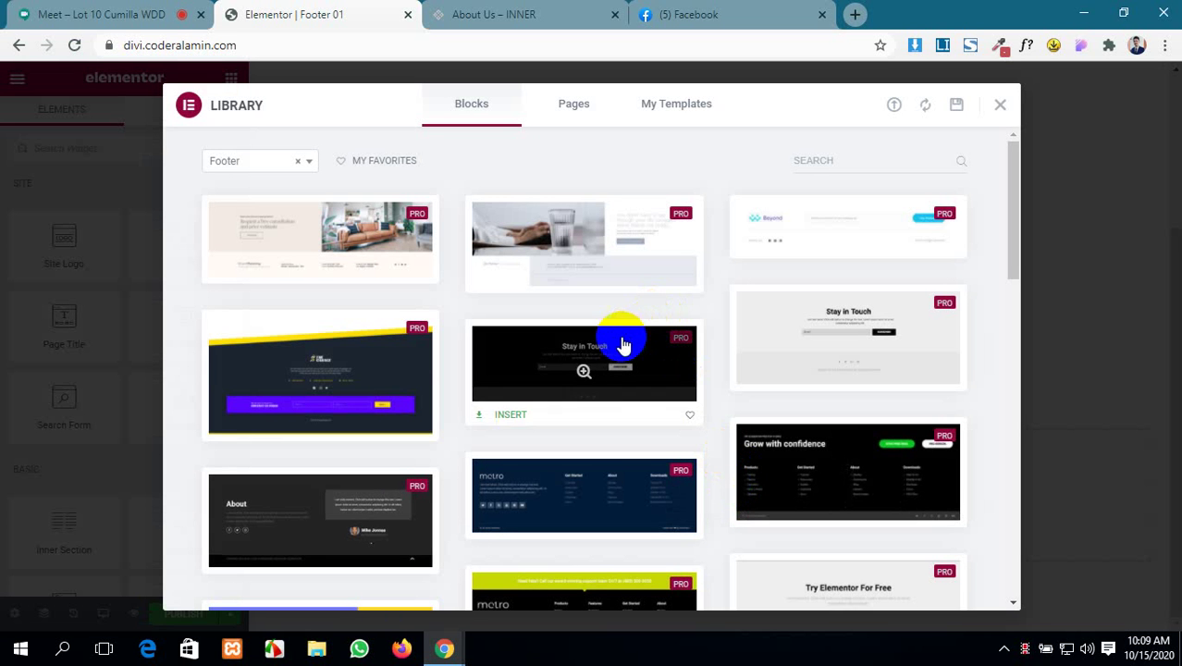
pyautogui.click(389, 372)
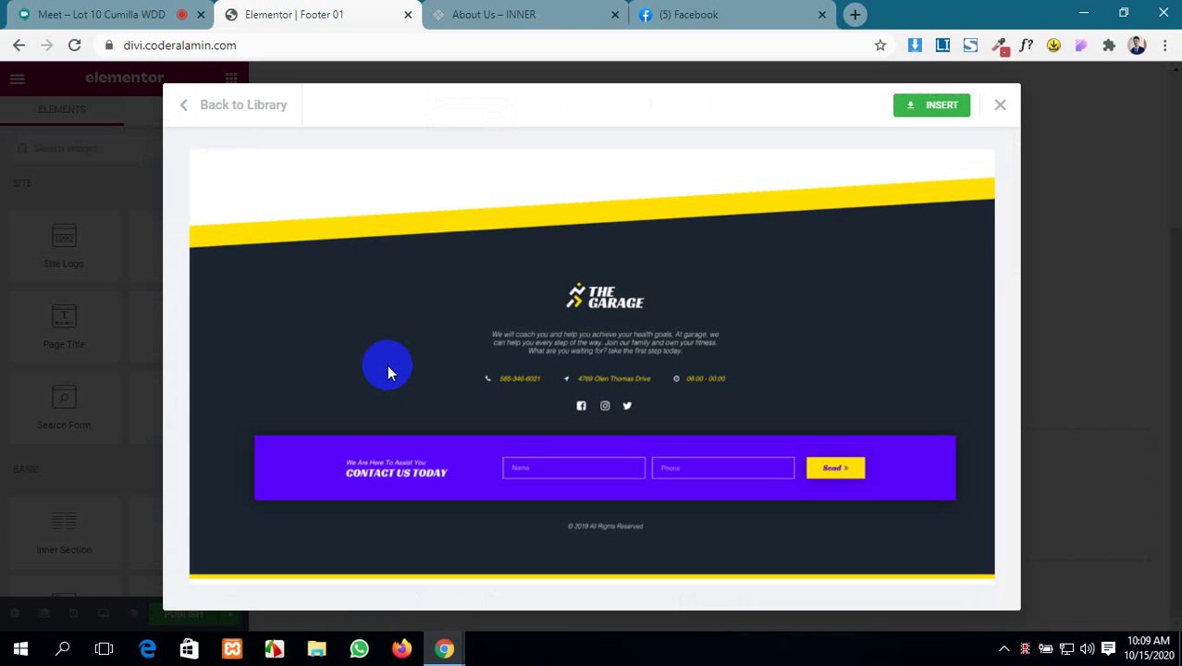
pyautogui.click(941, 106)
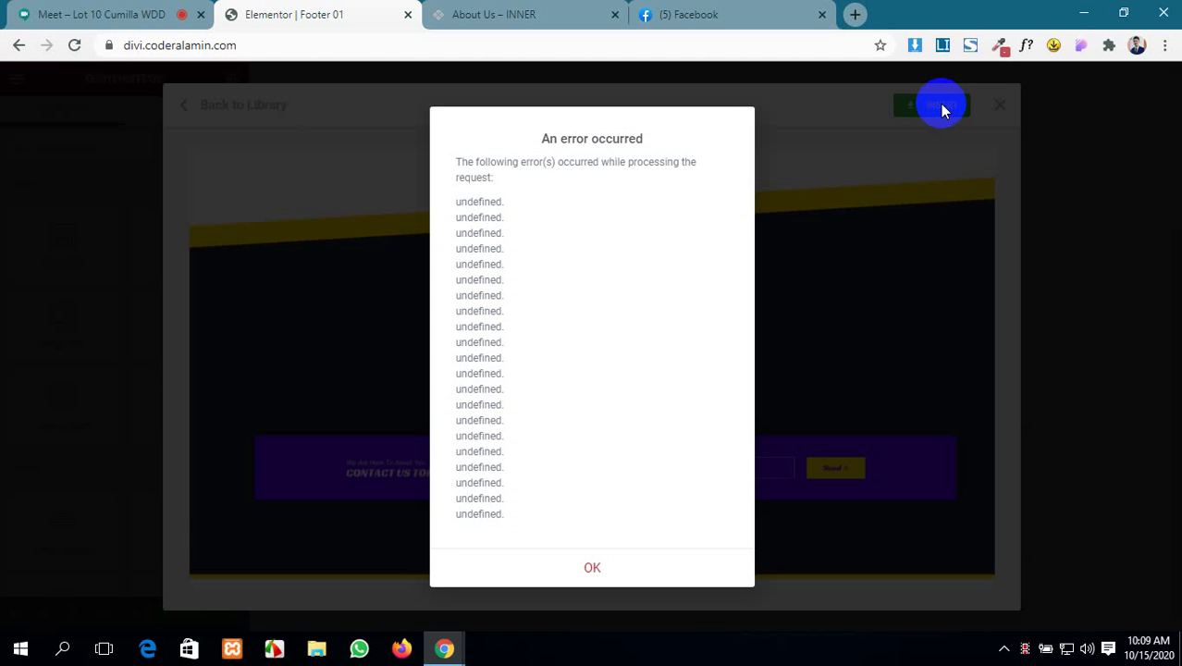
pyautogui.click(592, 568)
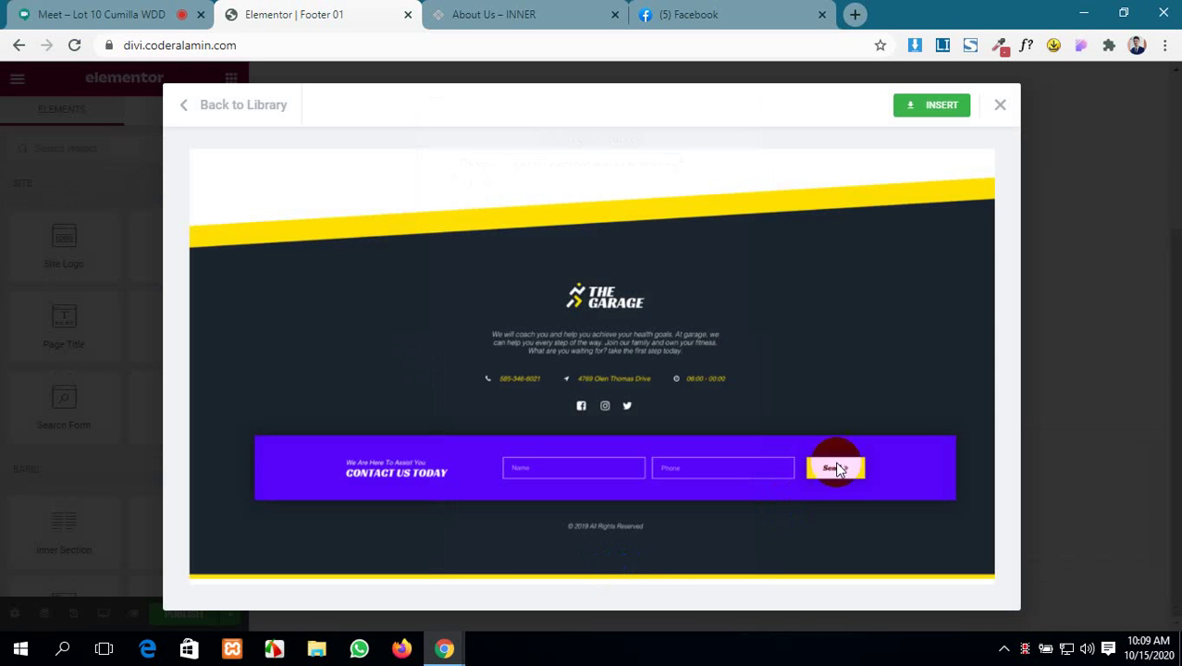
pyautogui.click(999, 109)
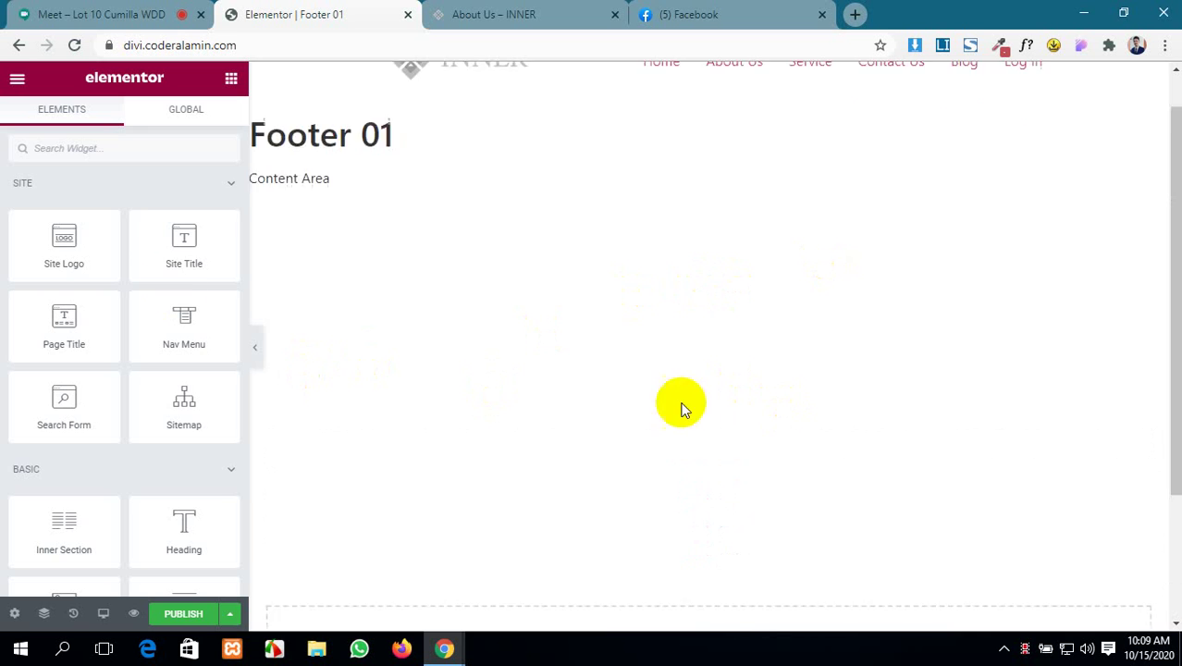
pyautogui.scroll(-7, 222, 324)
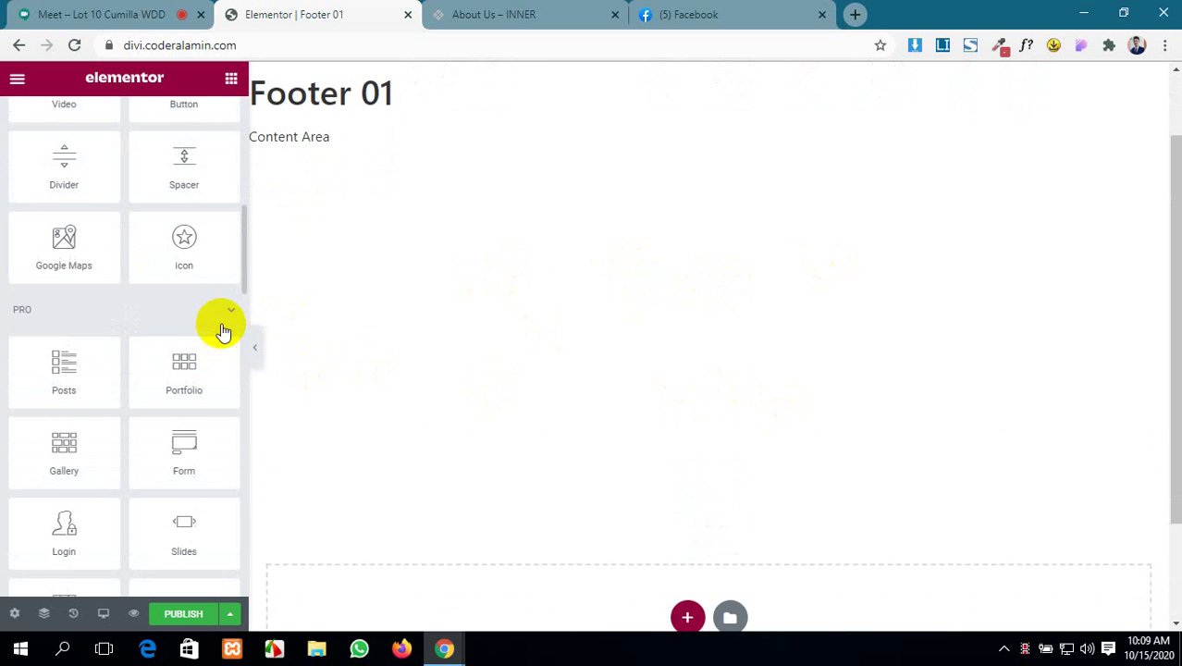
pyautogui.scroll(2, 857, 346)
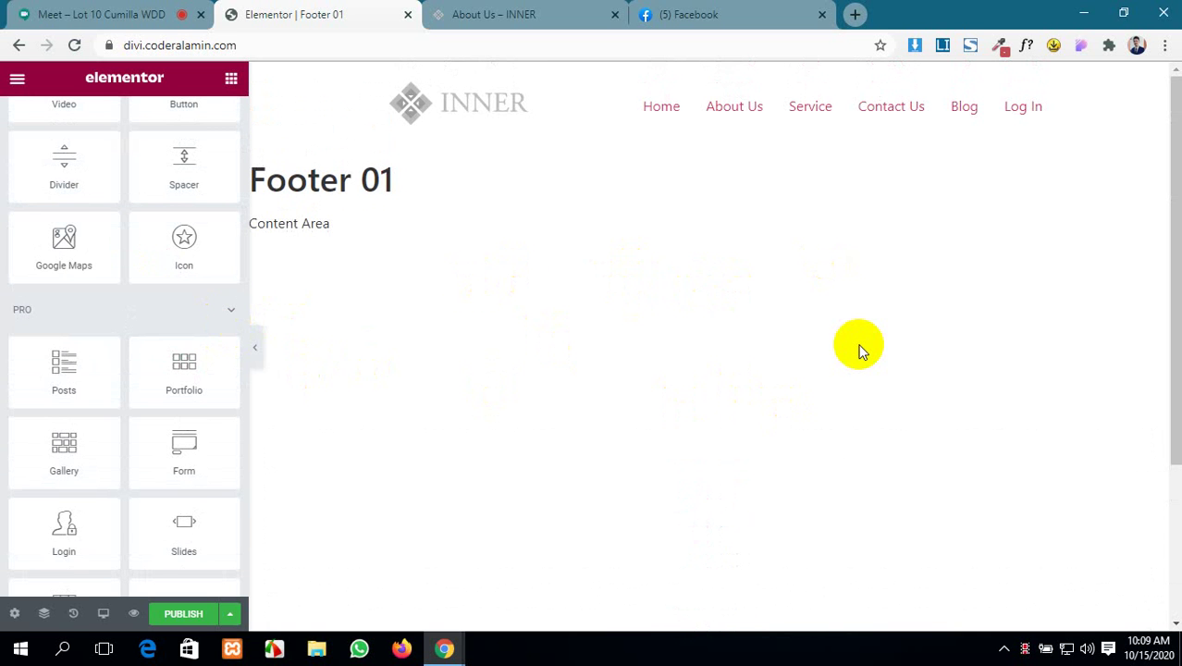
# - Leave the Footer 01 editor and open the Theme Builder template list to look through it
pyautogui.scroll(5, 63, 232)
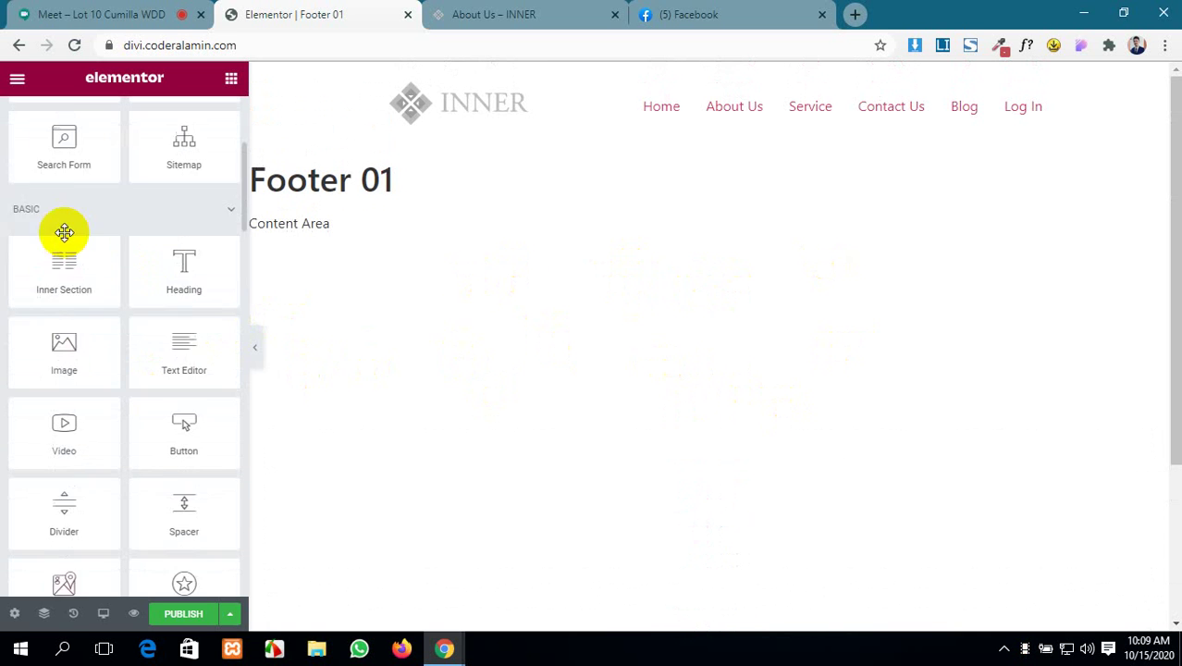
pyautogui.click(17, 46)
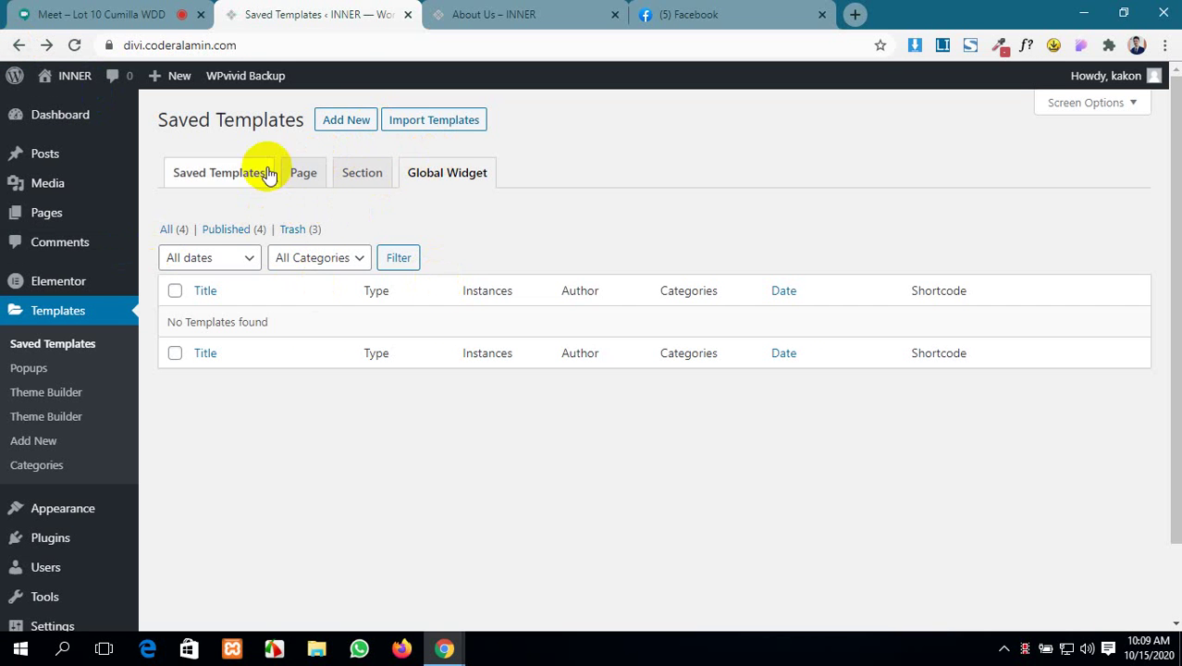
pyautogui.click(57, 394)
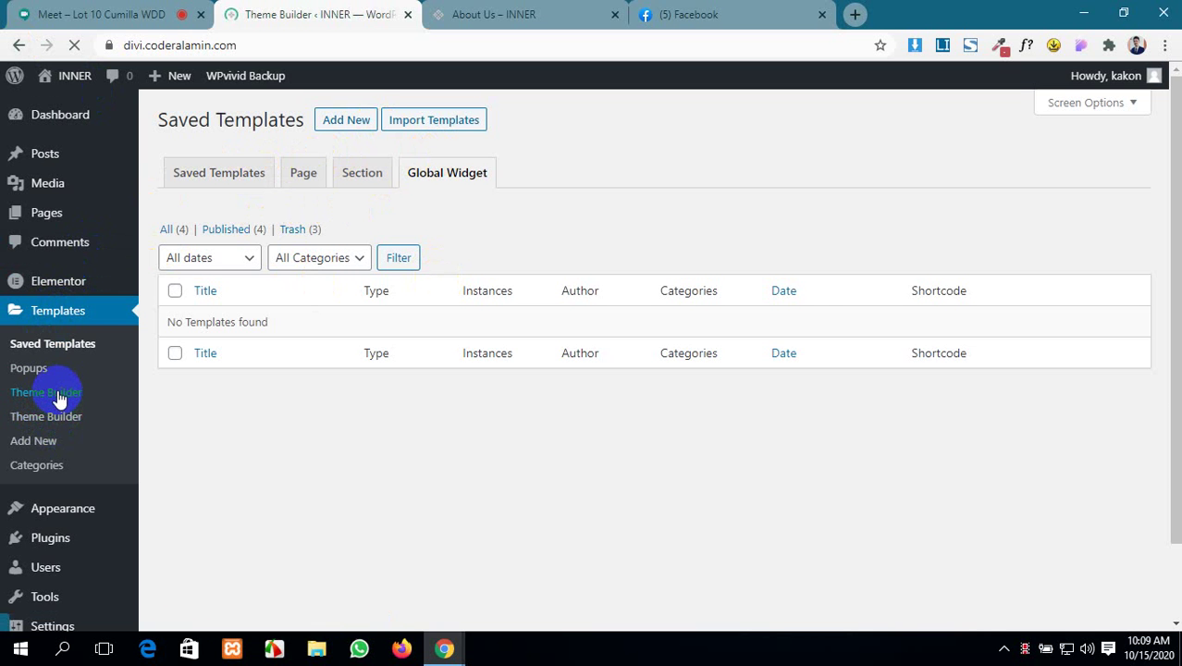
pyautogui.scroll(-2, 635, 409)
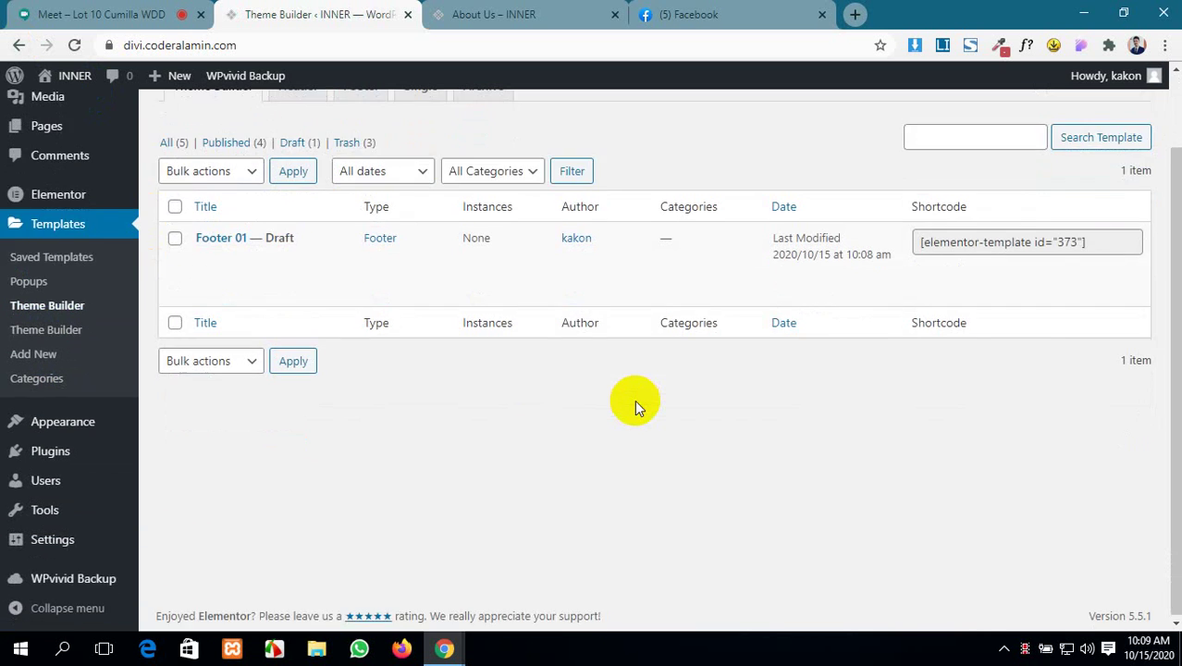
pyautogui.scroll(2, 634, 408)
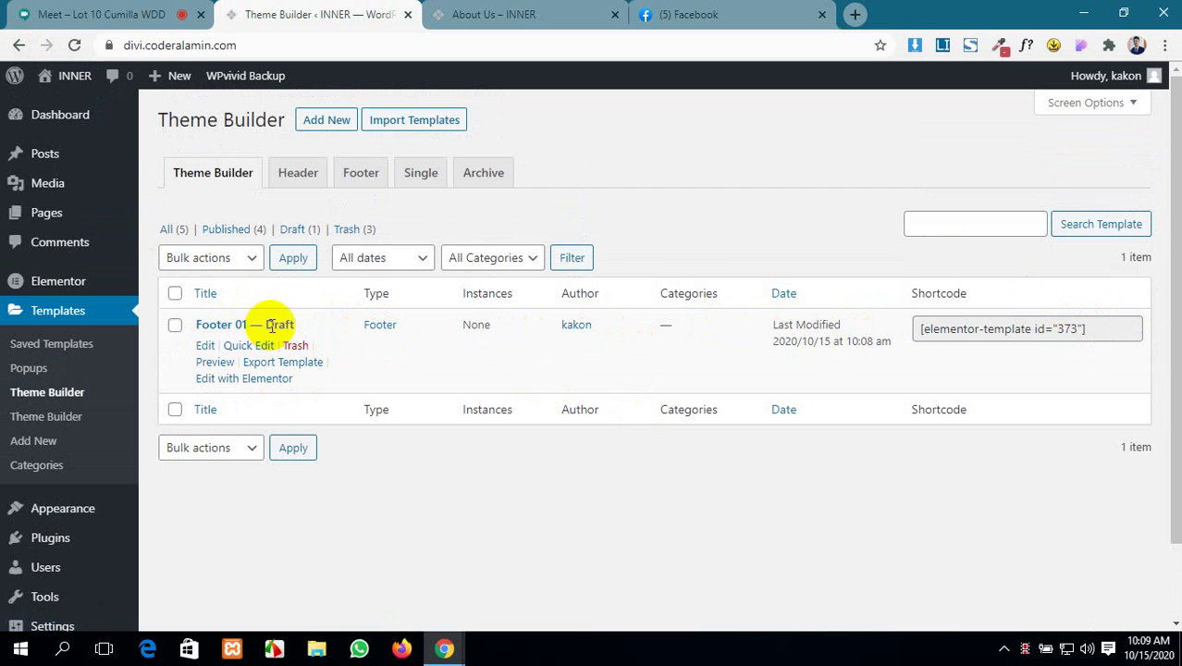
# - Preview the Footer 01 draft on the site and close the preview
pyautogui.click(225, 363)
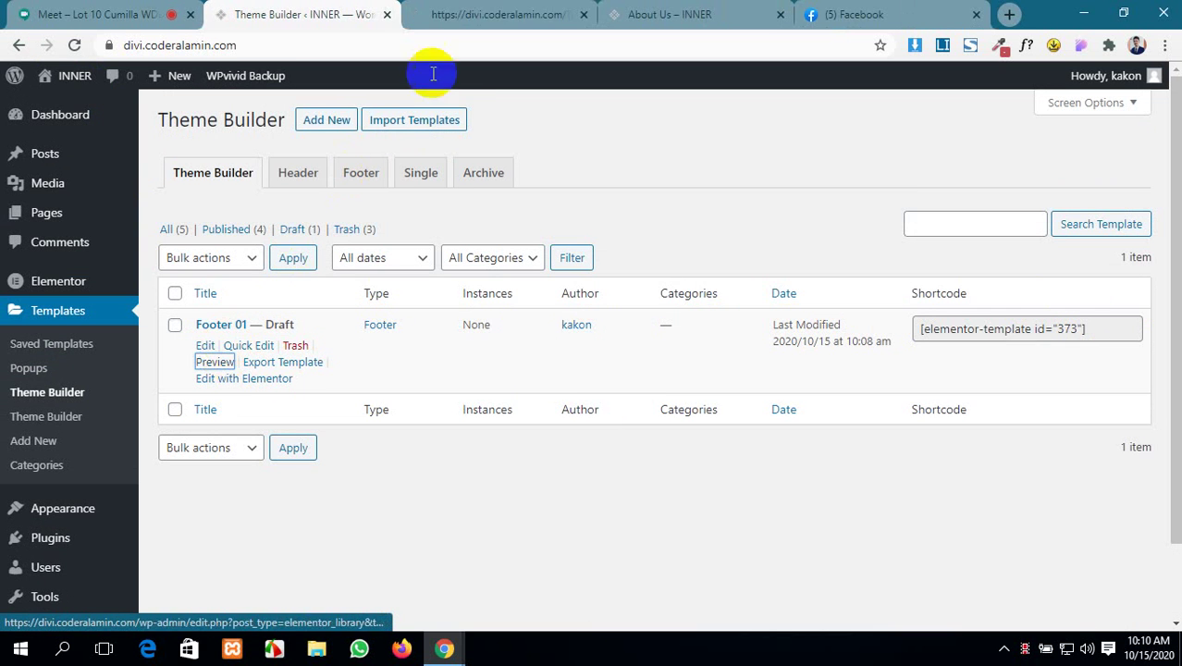
pyautogui.click(483, 13)
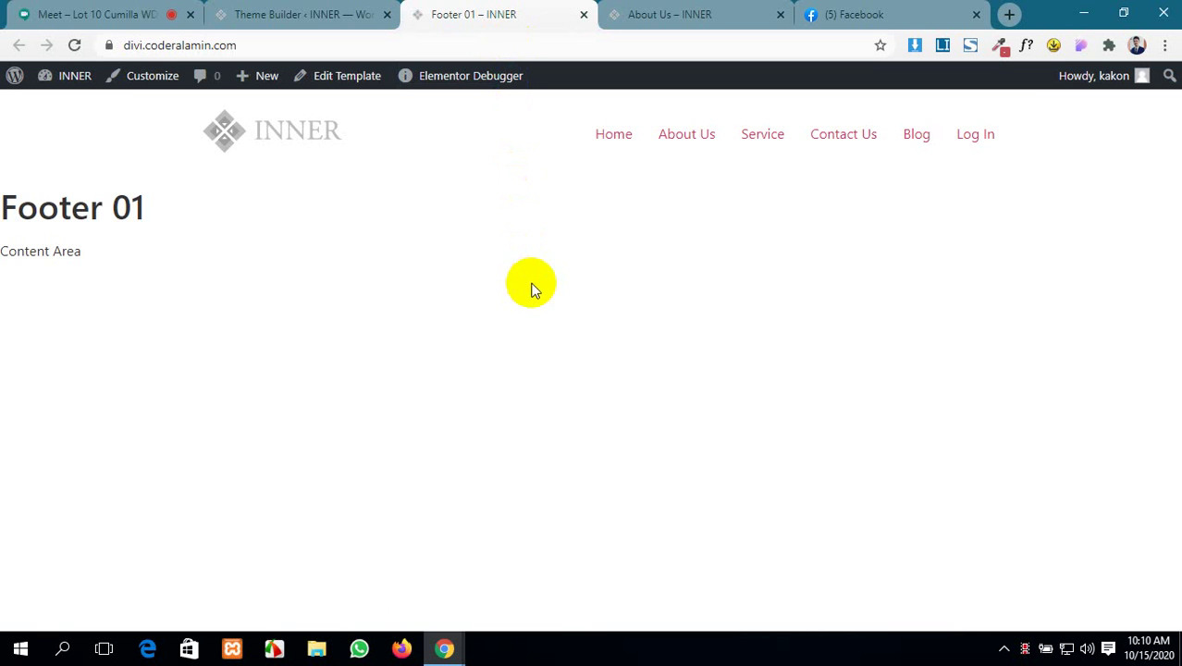
pyautogui.click(583, 14)
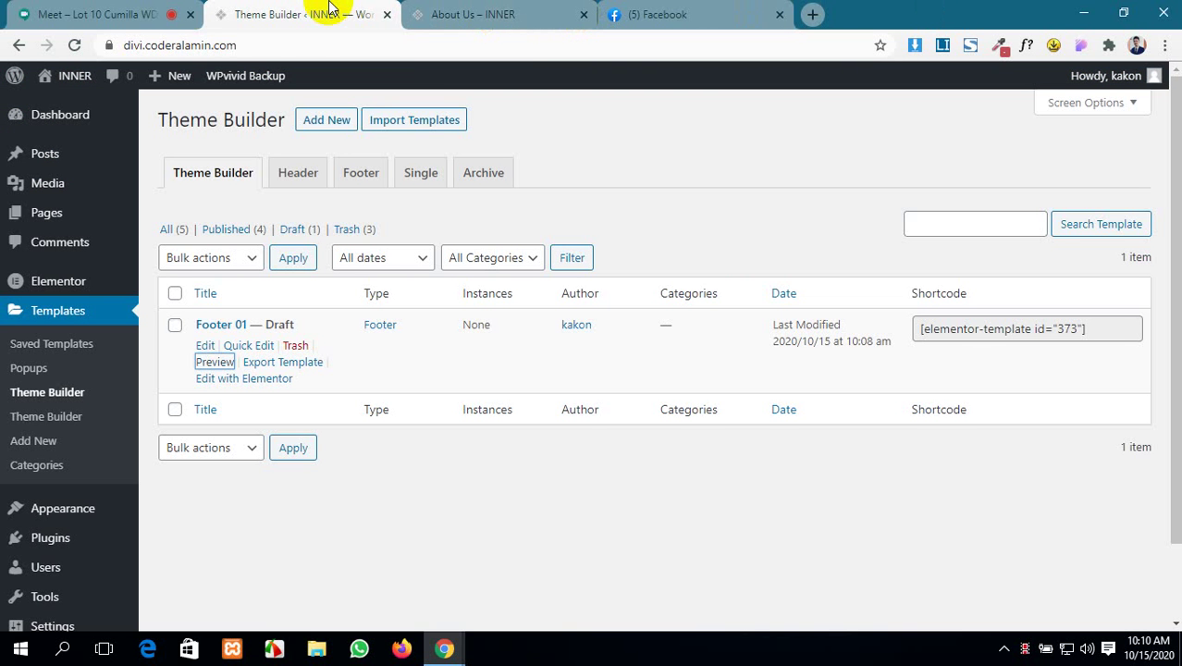
# - Examine the Theme Builder's full-site parts and its Pro feature page, and return to the WordPress Theme Builder list
pyautogui.click(49, 419)
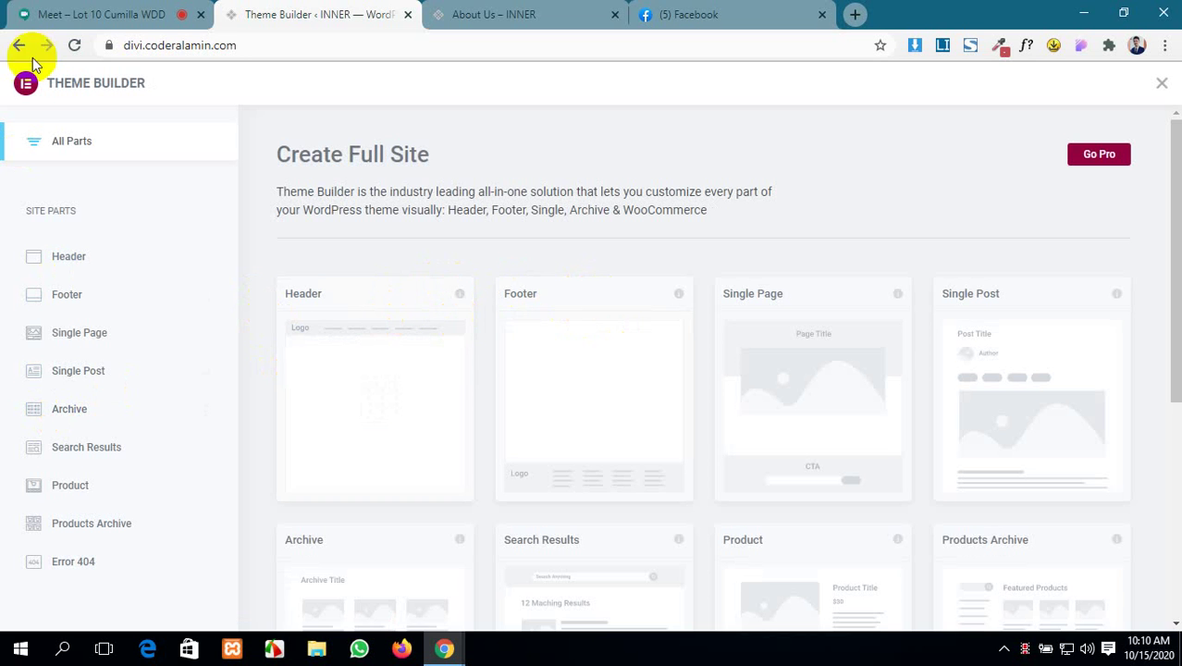
pyautogui.scroll(-1, 652, 263)
pyautogui.scroll(1, 652, 264)
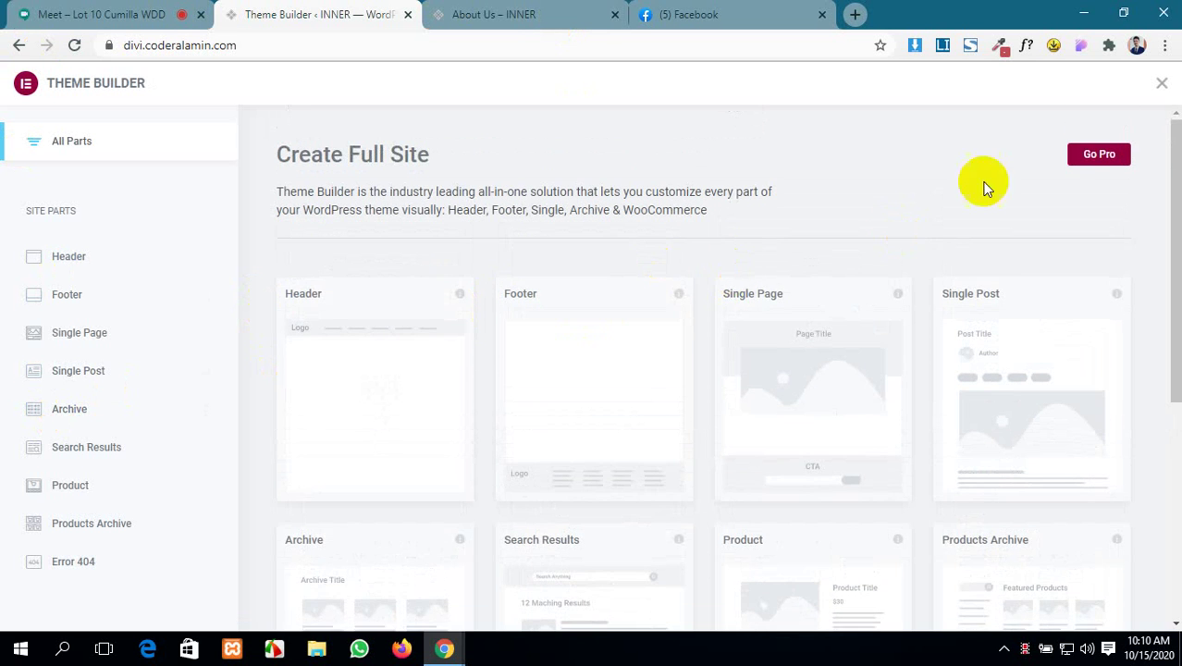
pyautogui.click(1099, 157)
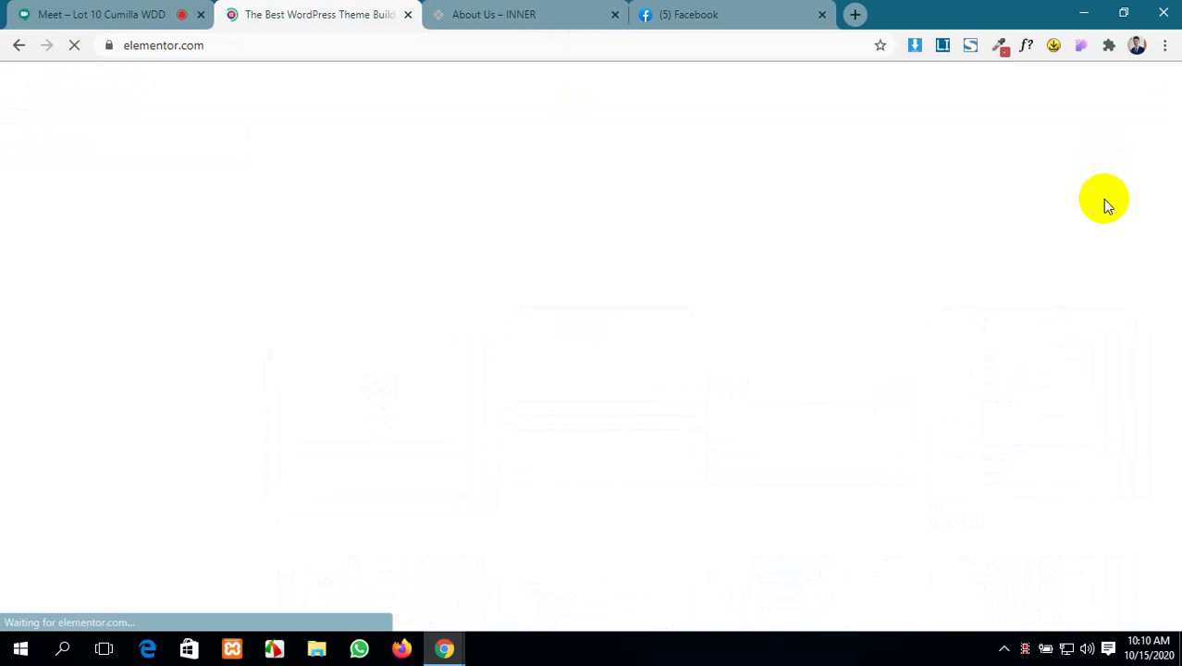
pyautogui.scroll(-8, 531, 185)
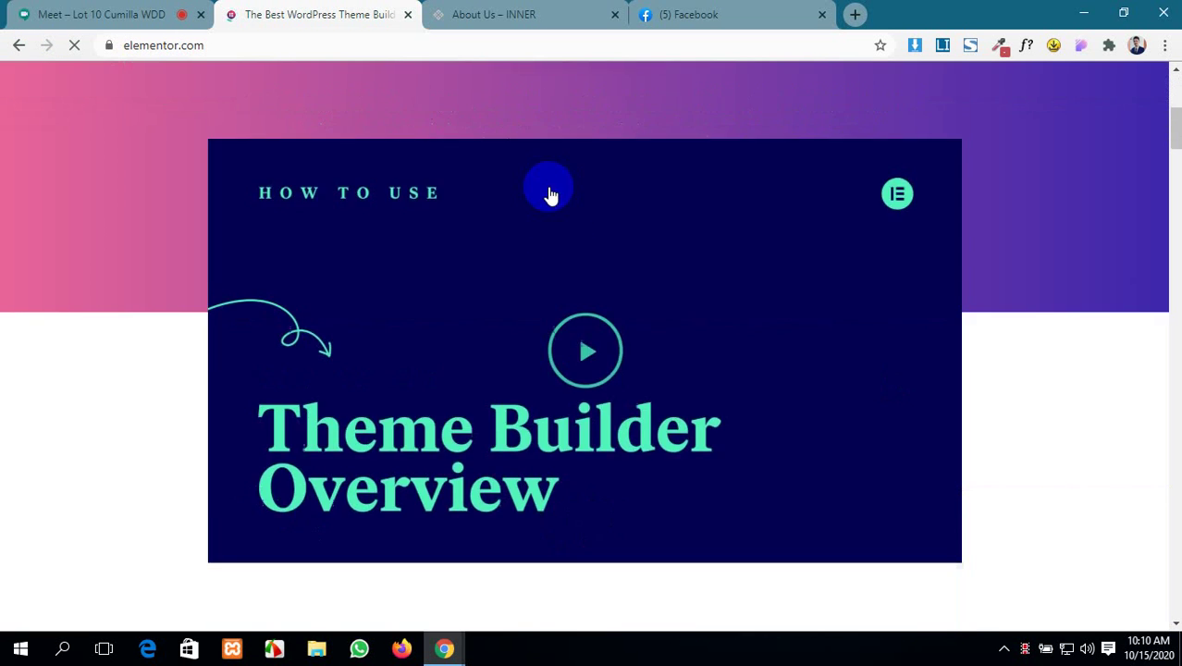
pyautogui.scroll(-14, 558, 236)
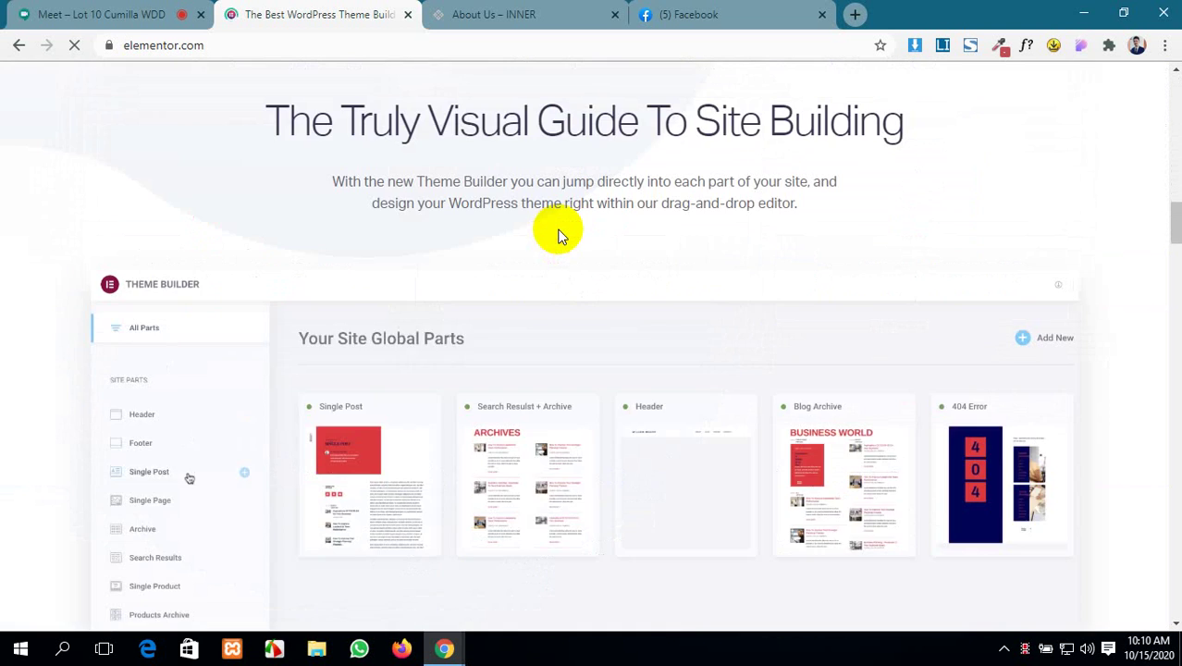
pyautogui.scroll(-1, 558, 236)
pyautogui.scroll(15, 602, 195)
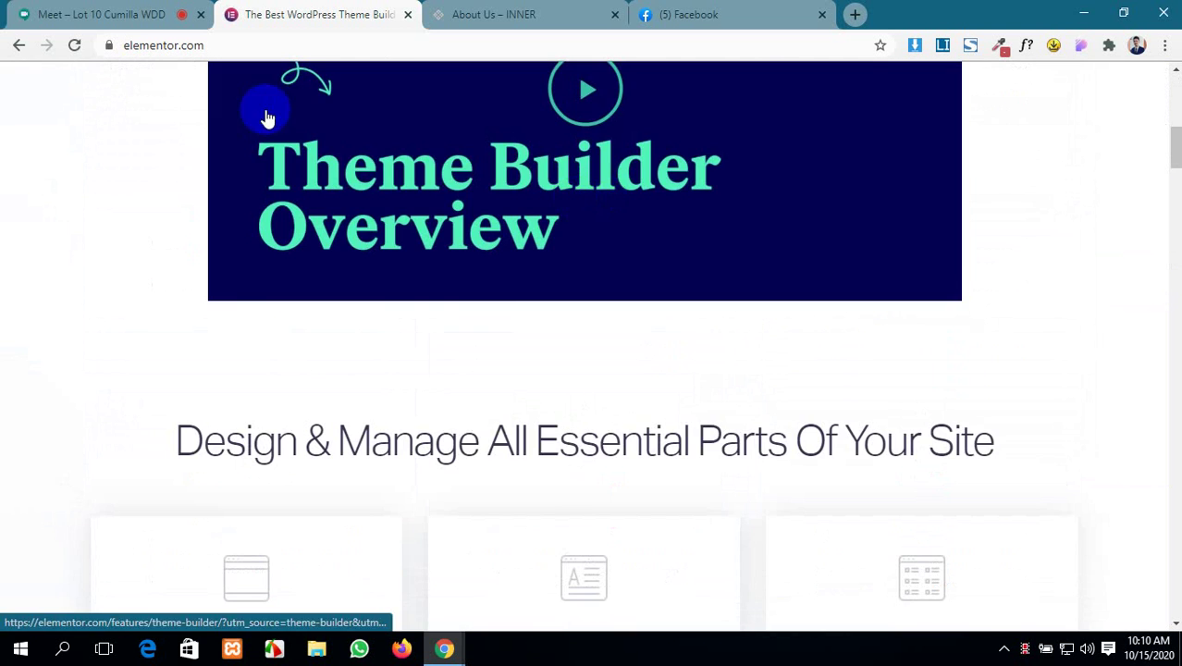
pyautogui.click(20, 48)
pyautogui.click(21, 51)
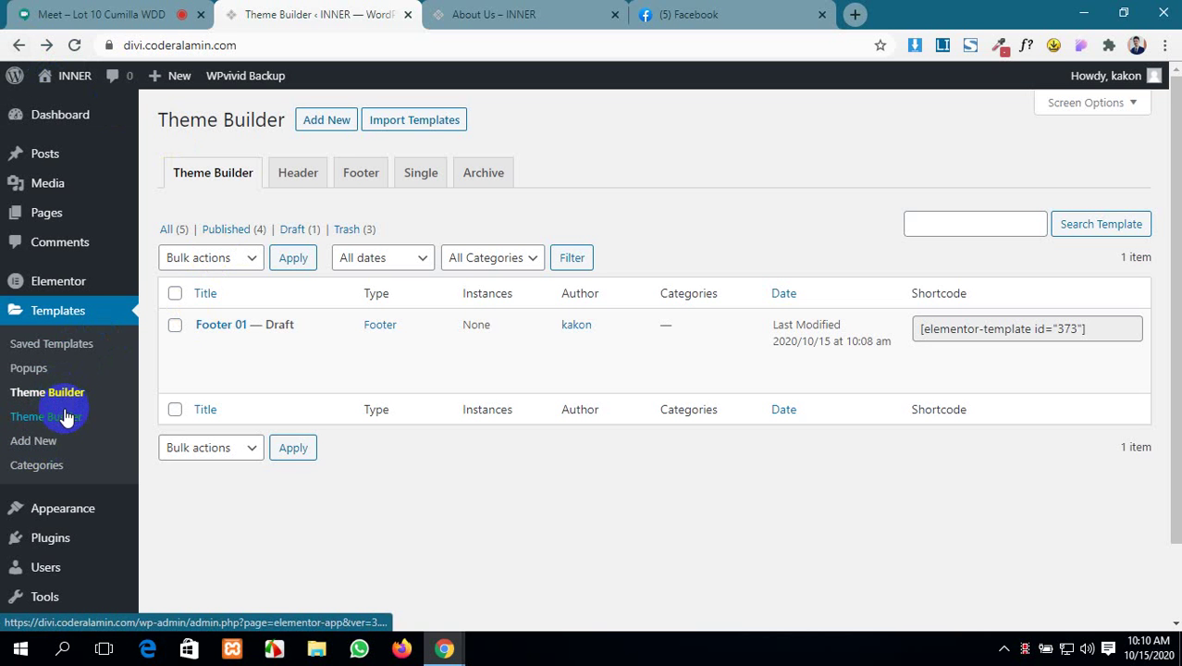
# - Look through the template types offered for a new template and close the dialog without creating one
pyautogui.click(41, 442)
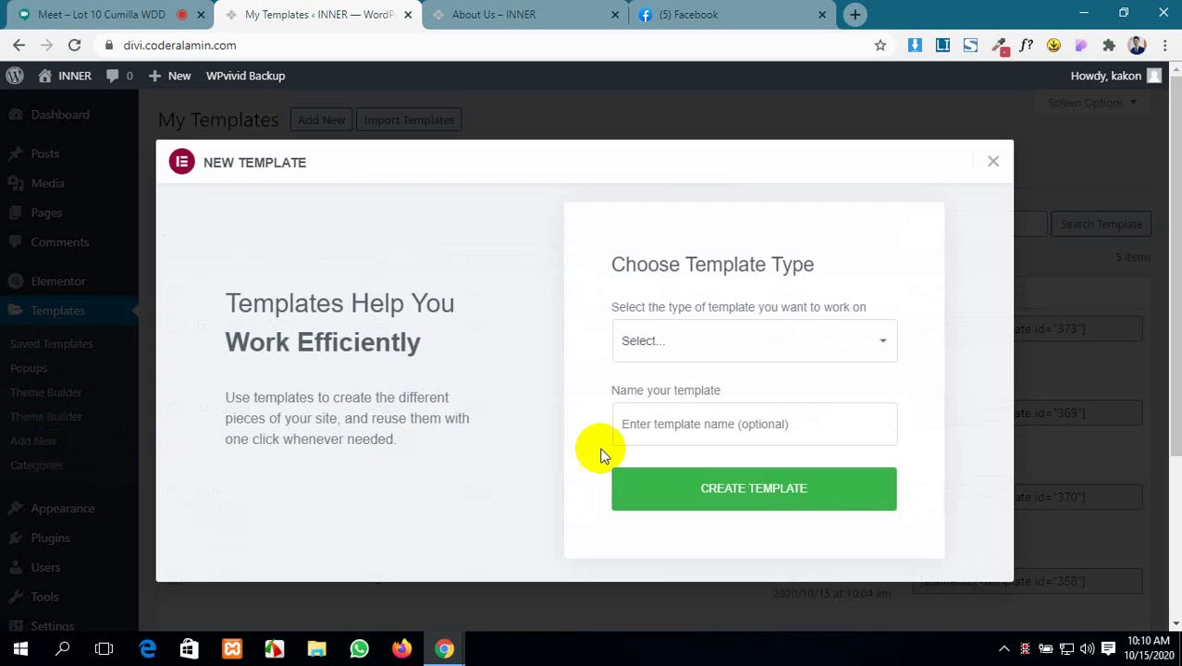
pyautogui.click(852, 351)
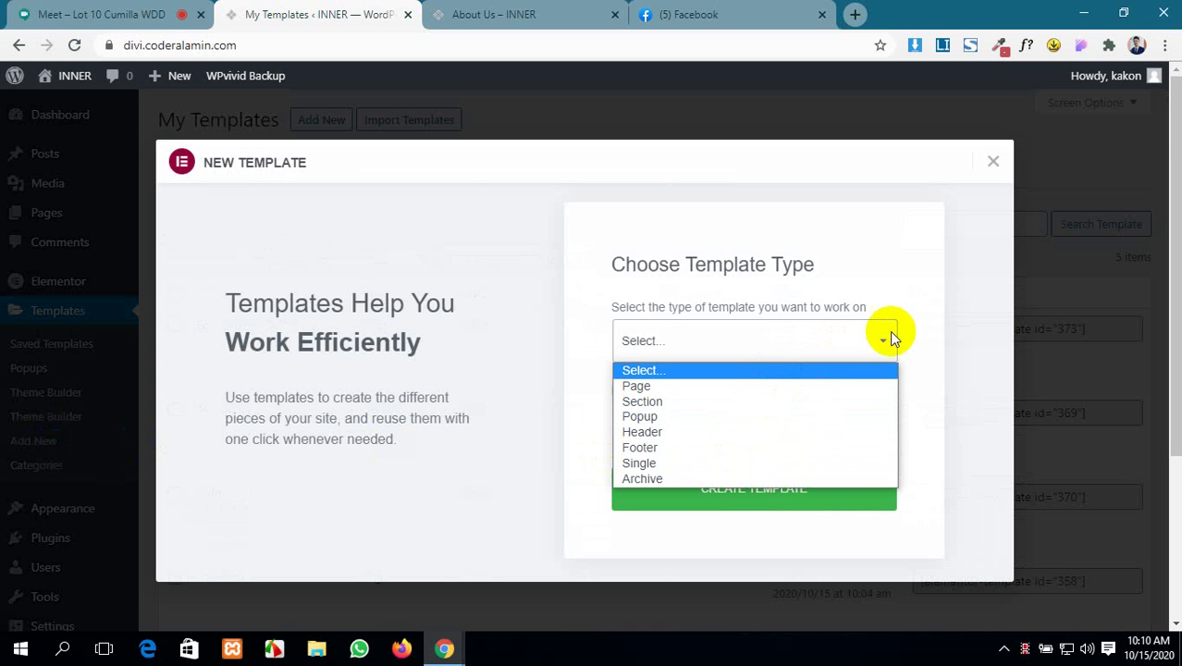
pyautogui.click(992, 162)
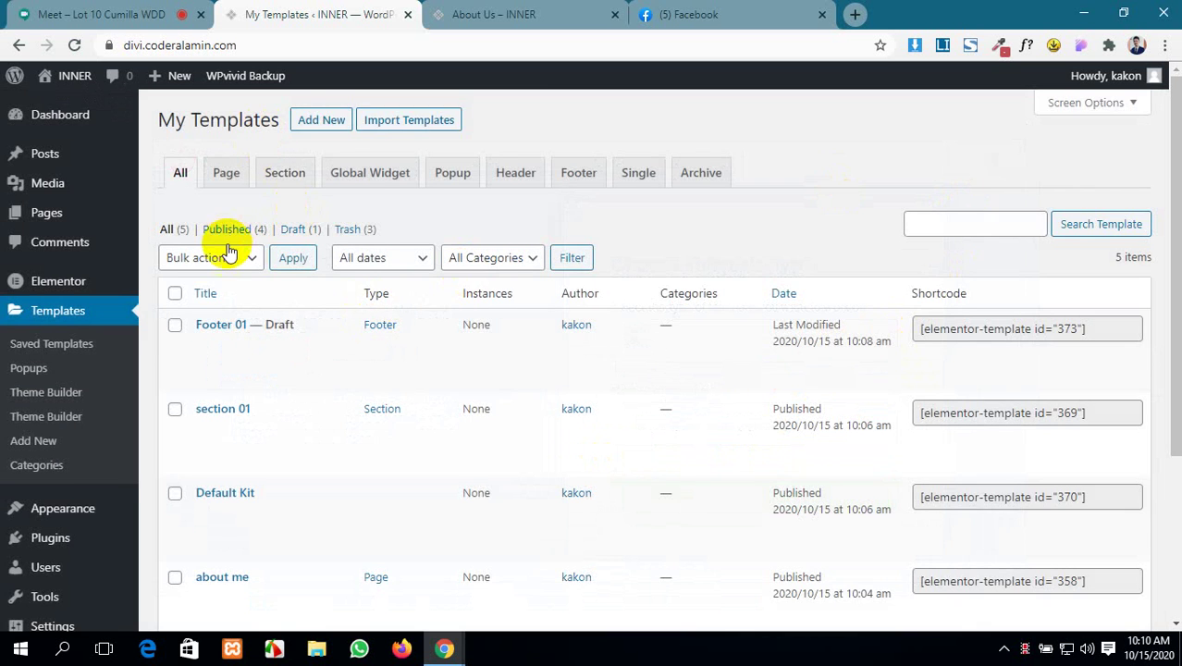
# - Review the complete My Templates list and glance at the site's About Us page
pyautogui.scroll(-2, 225, 232)
pyautogui.scroll(-1, 232, 291)
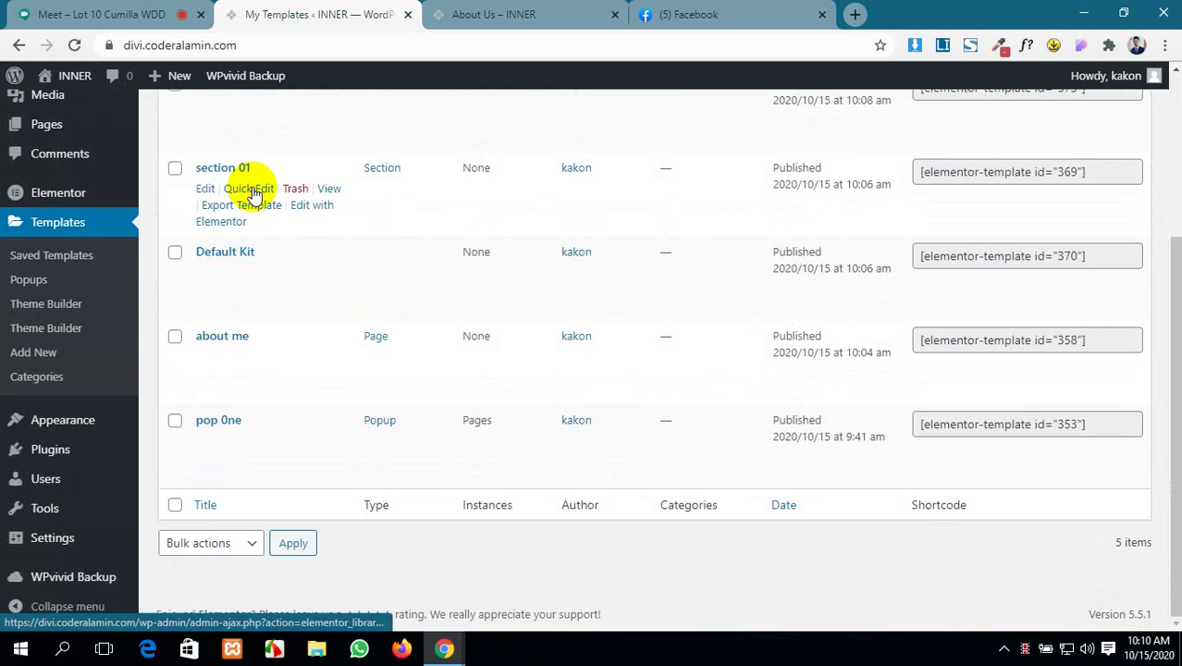
pyautogui.scroll(2, 245, 193)
pyautogui.click(547, 15)
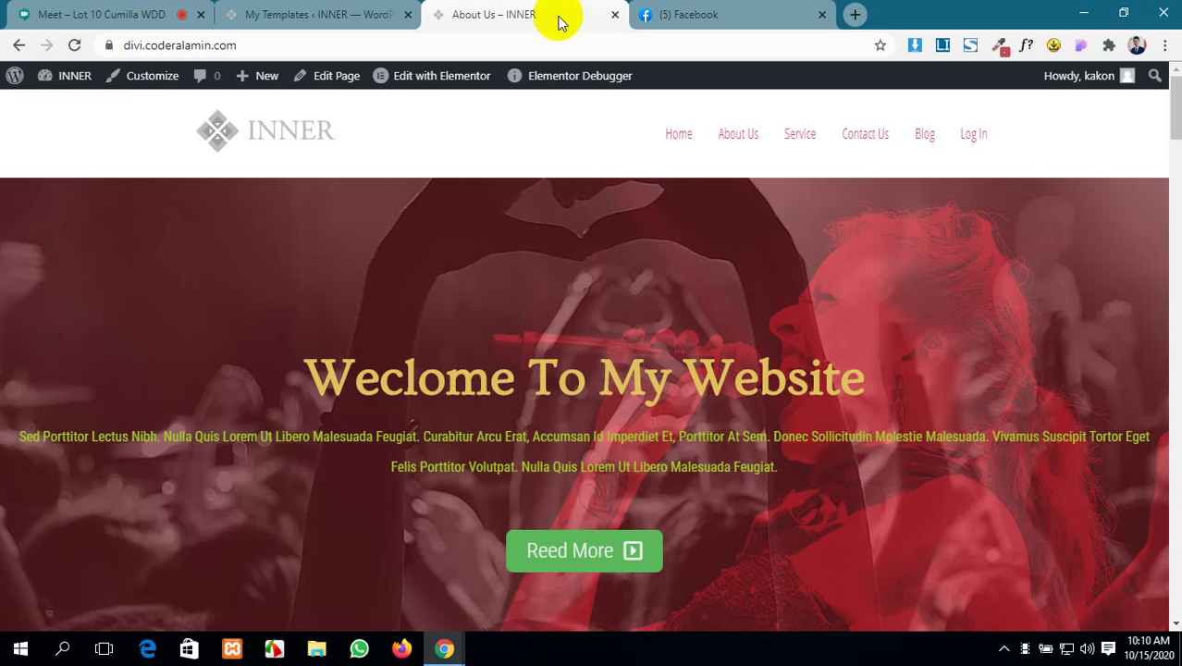
pyautogui.click(311, 12)
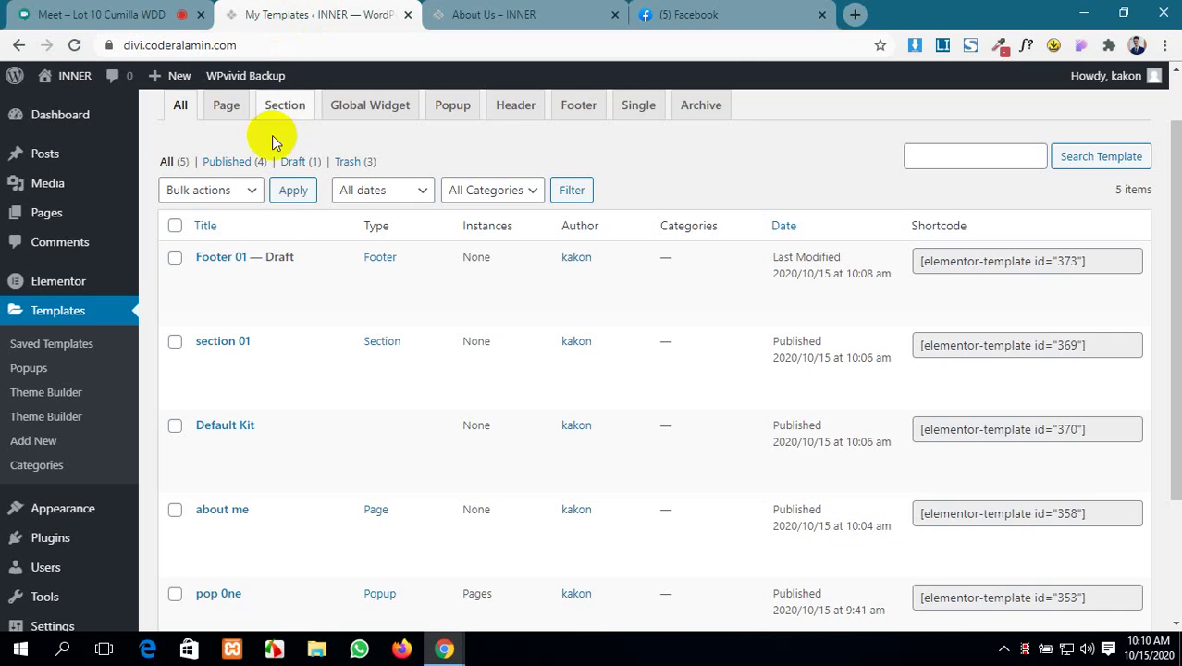
# - Select the full shortcode of the section 01 template in the My Templates list
pyautogui.click(1087, 345)
pyautogui.moveTo(1082, 343); pyautogui.dragTo(914, 337)
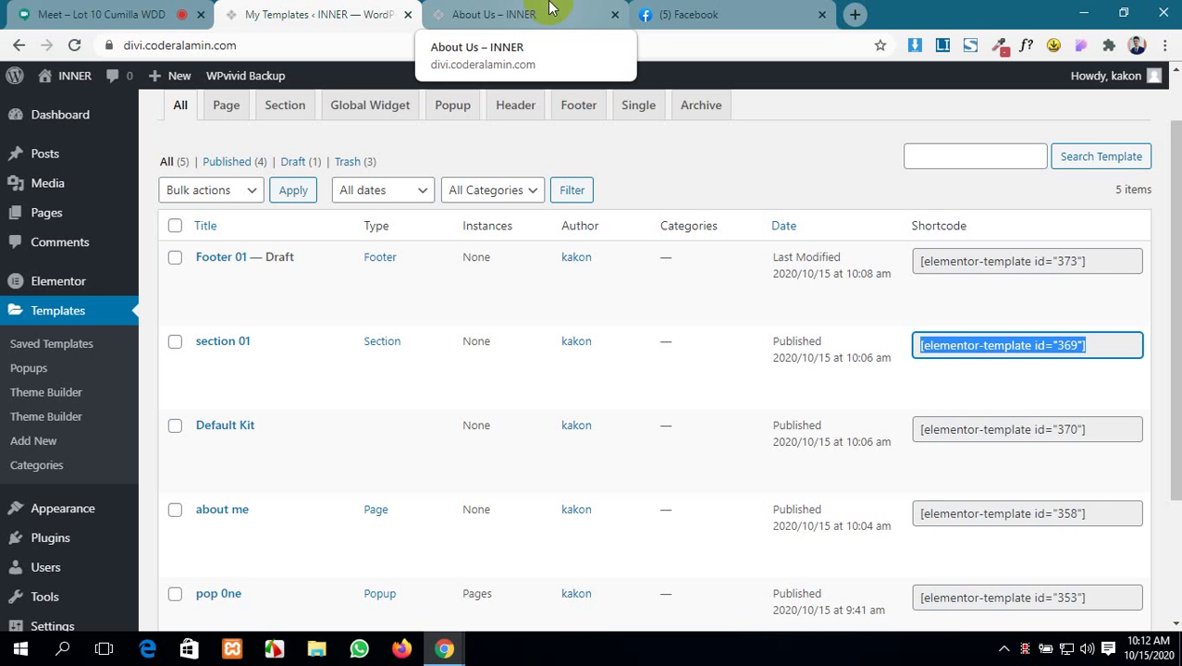
pyautogui.scroll(-2, 368, 336)
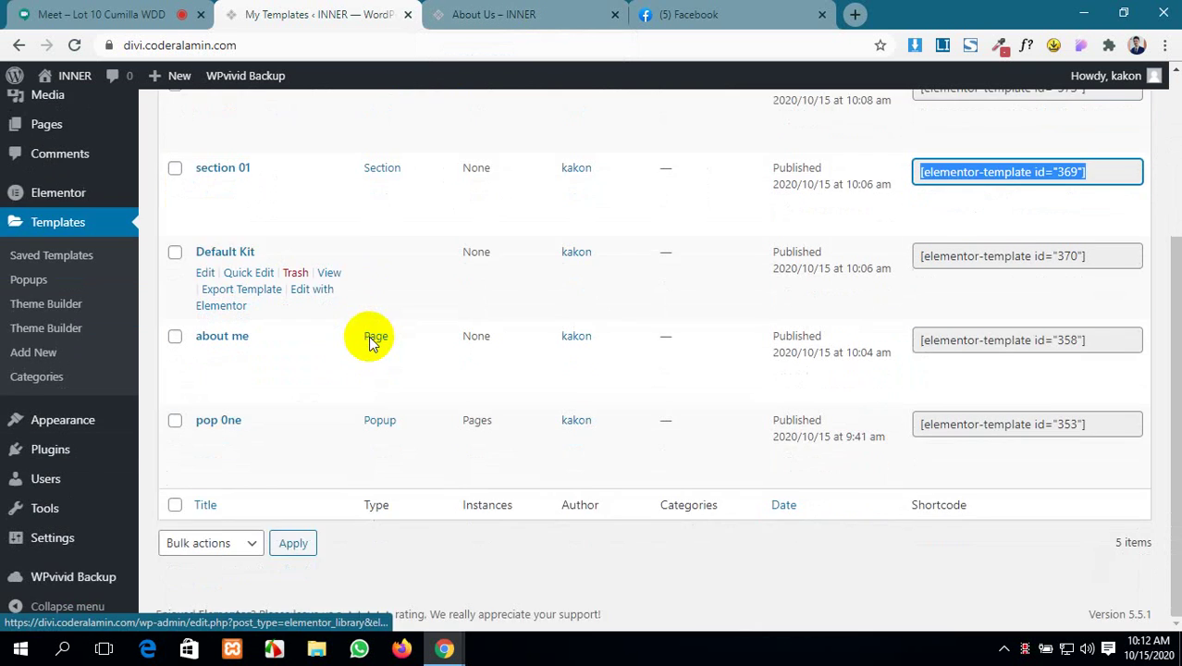
pyautogui.scroll(3, 369, 335)
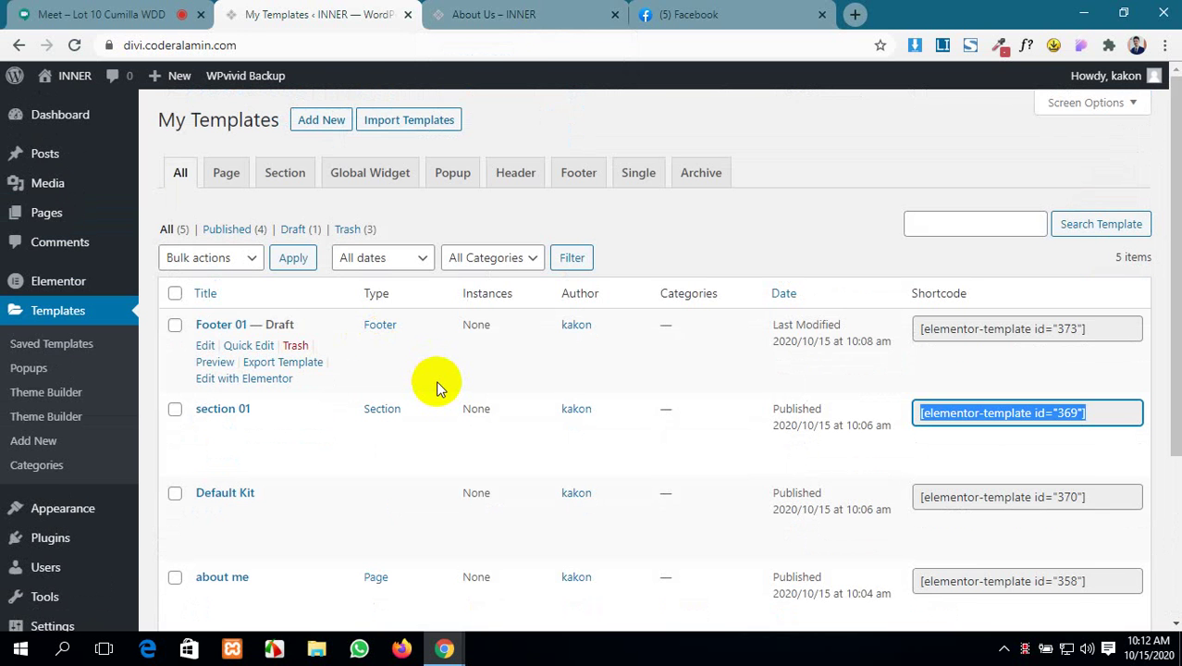
# - Go to the site's Service page and open it for editing with Elementor
pyautogui.click(544, 15)
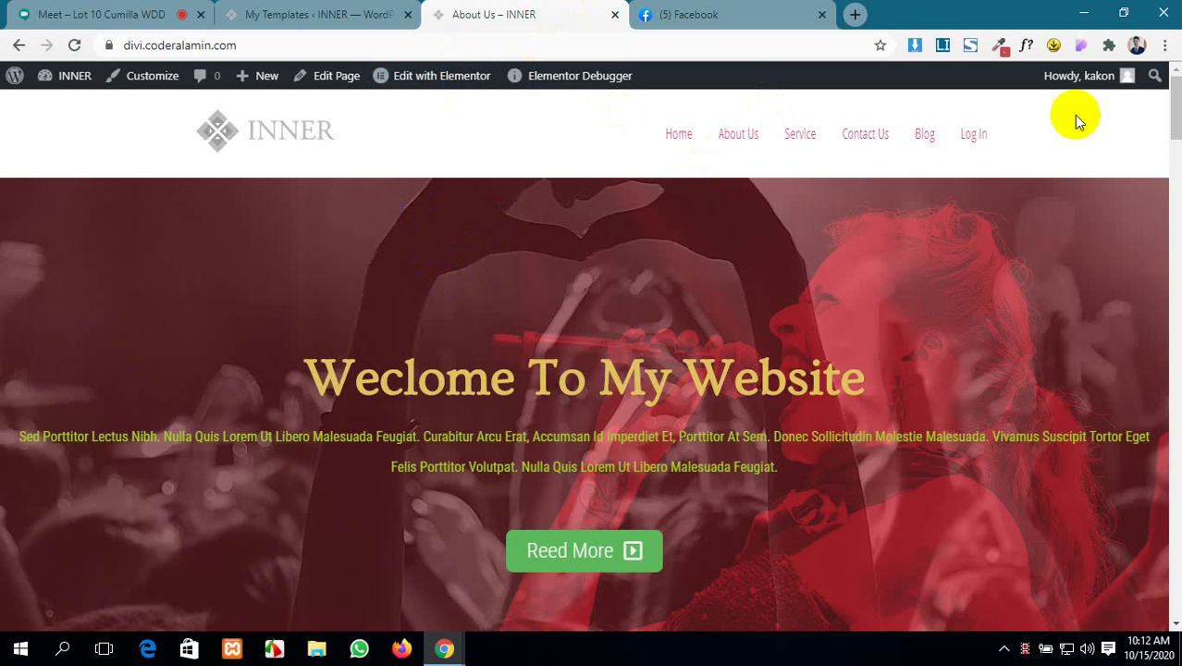
pyautogui.click(800, 133)
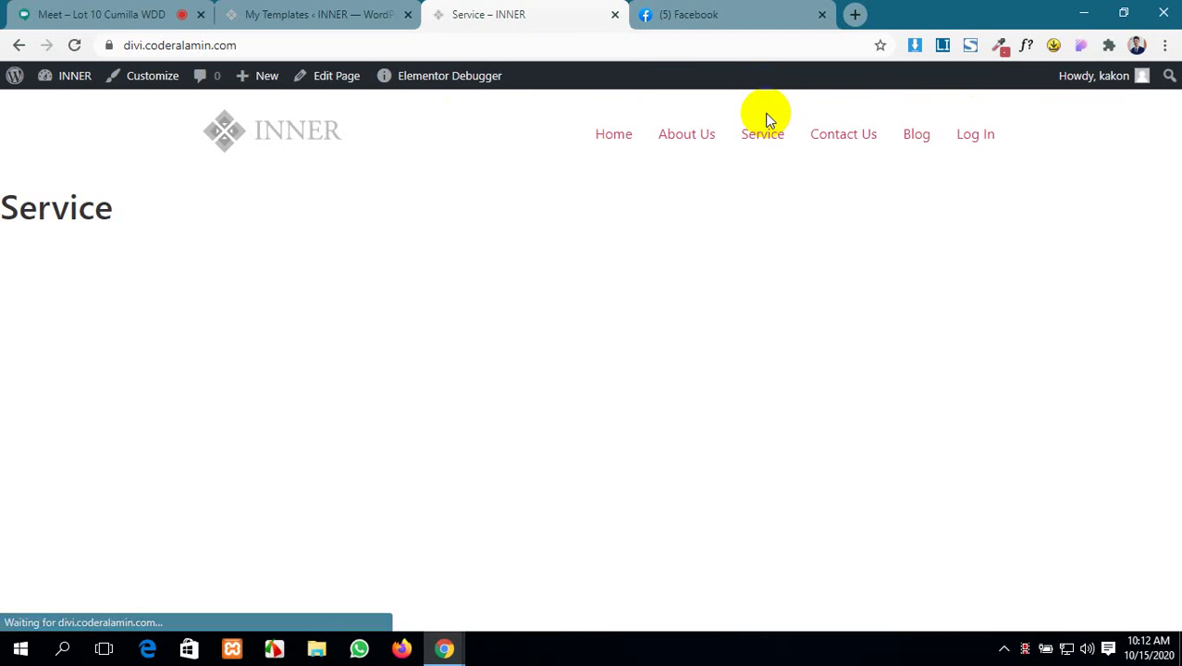
pyautogui.click(333, 79)
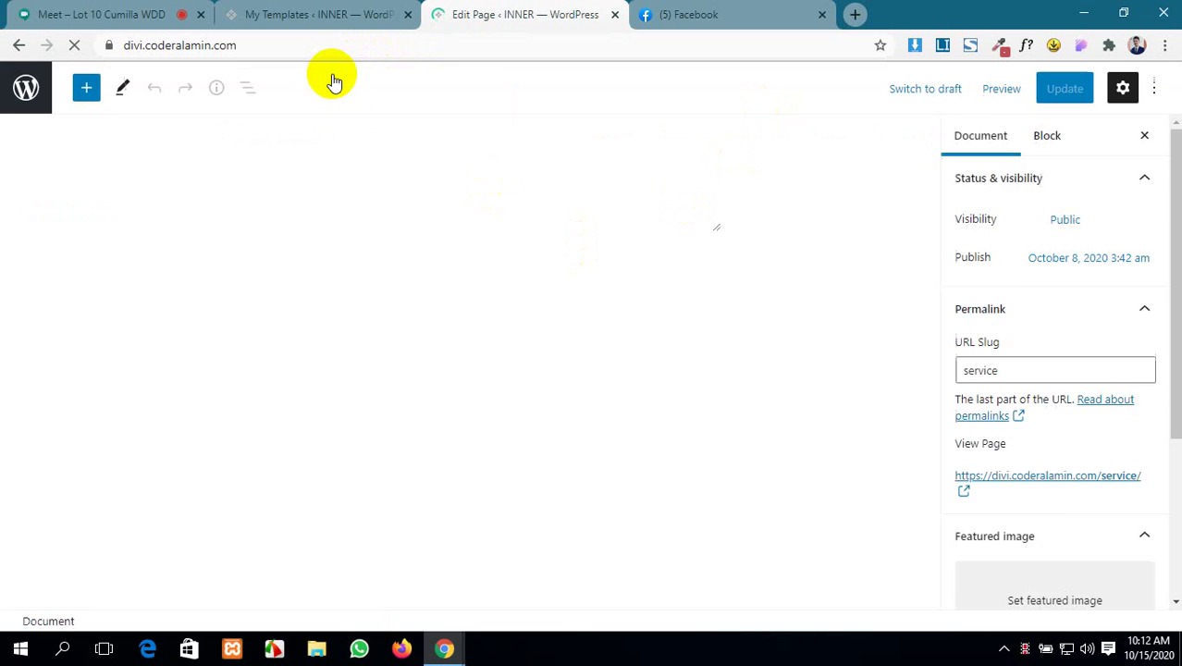
pyautogui.click(479, 391)
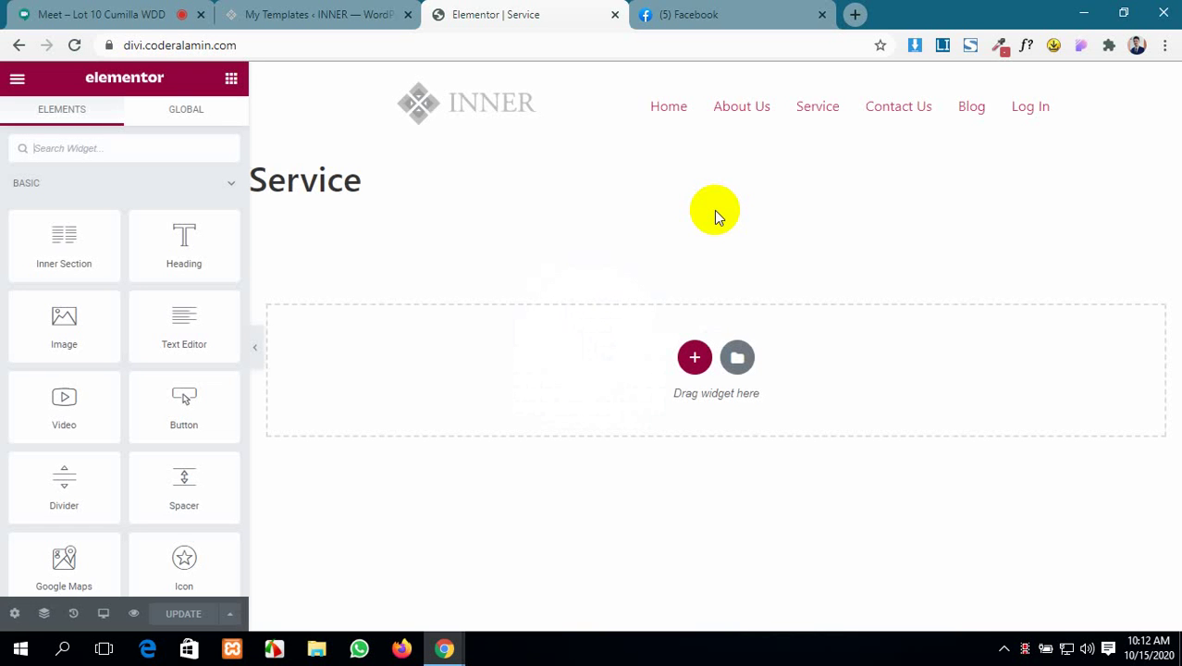
# - Set the Service page's layout to Elementor Canvas, hide its title, and update the page
pyautogui.click(14, 613)
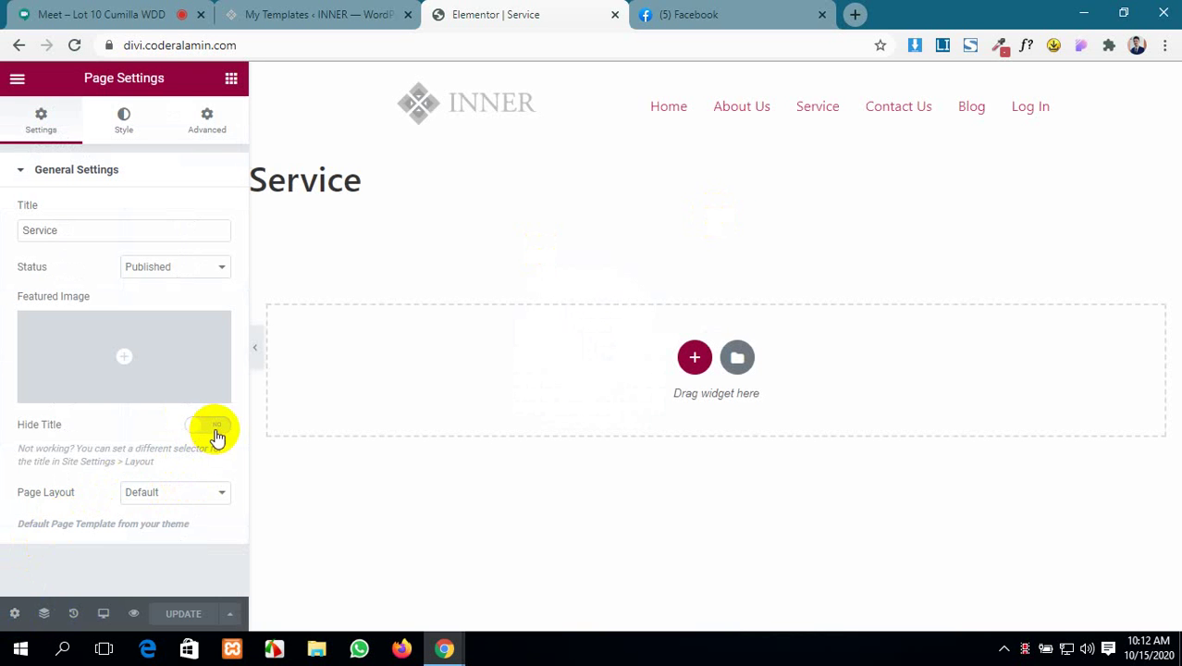
pyautogui.click(196, 496)
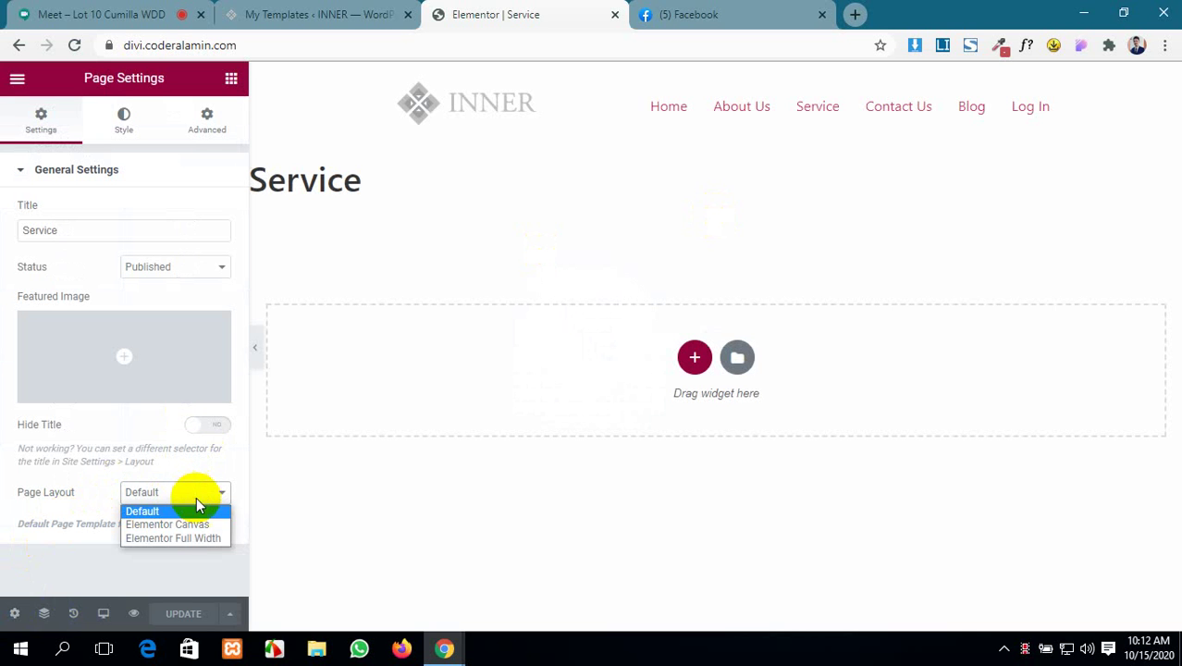
pyautogui.click(198, 523)
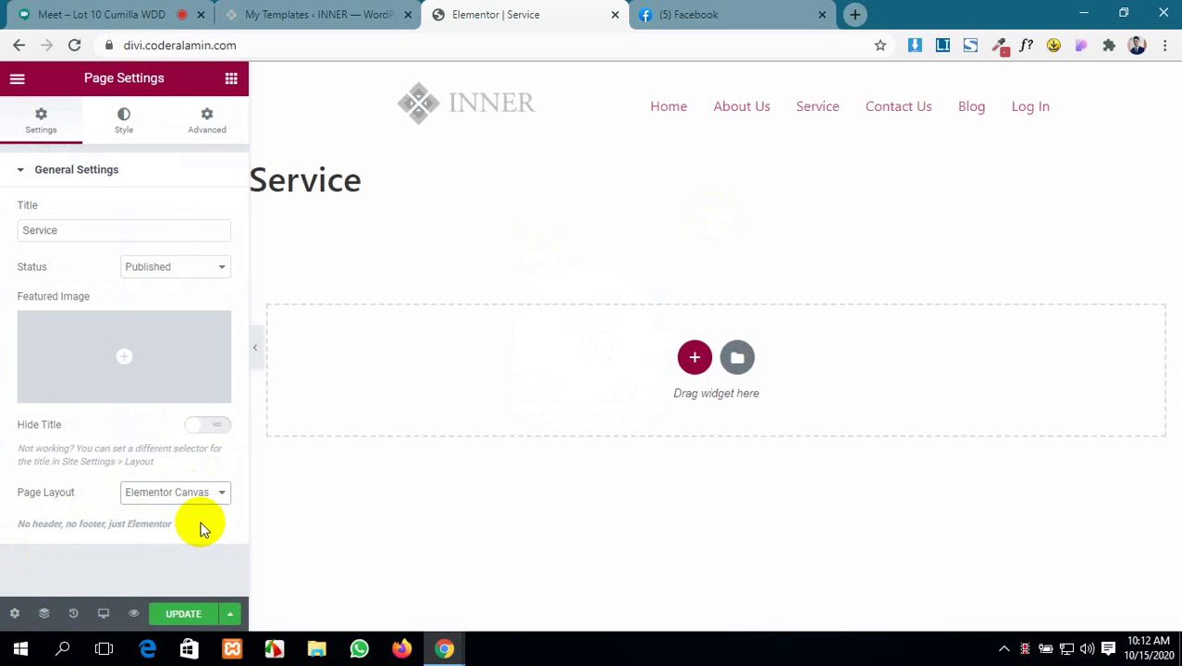
pyautogui.click(205, 425)
pyautogui.click(202, 615)
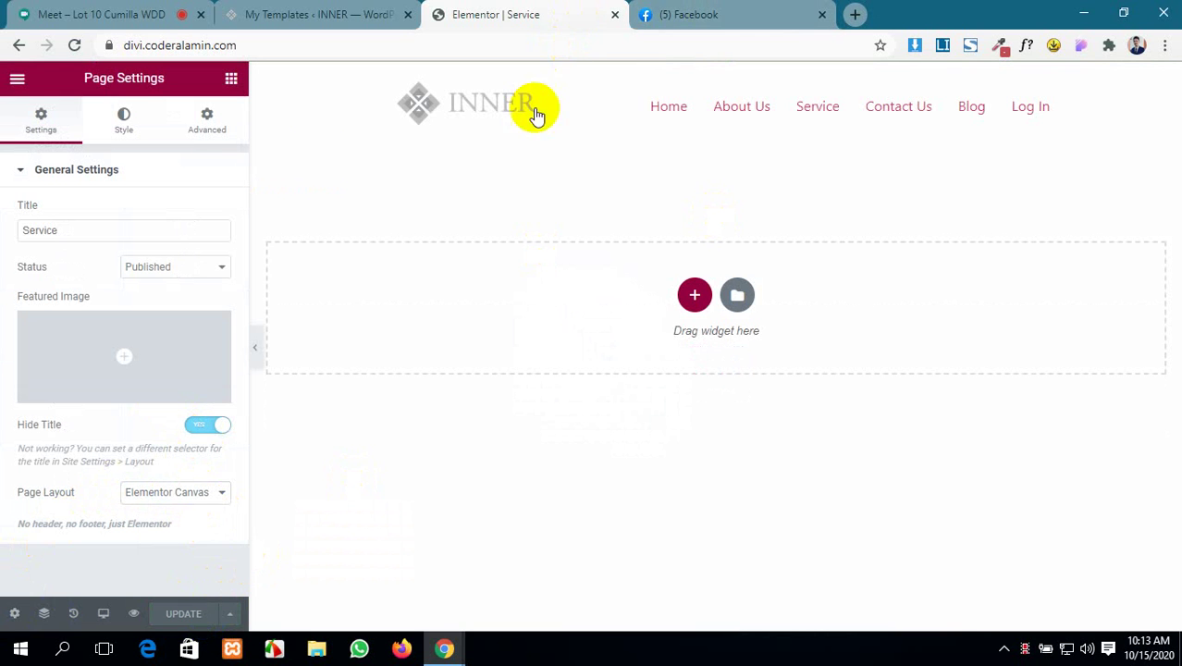
# - Preview the updated Service page and return to the widget list in its Elementor editor
pyautogui.click(134, 614)
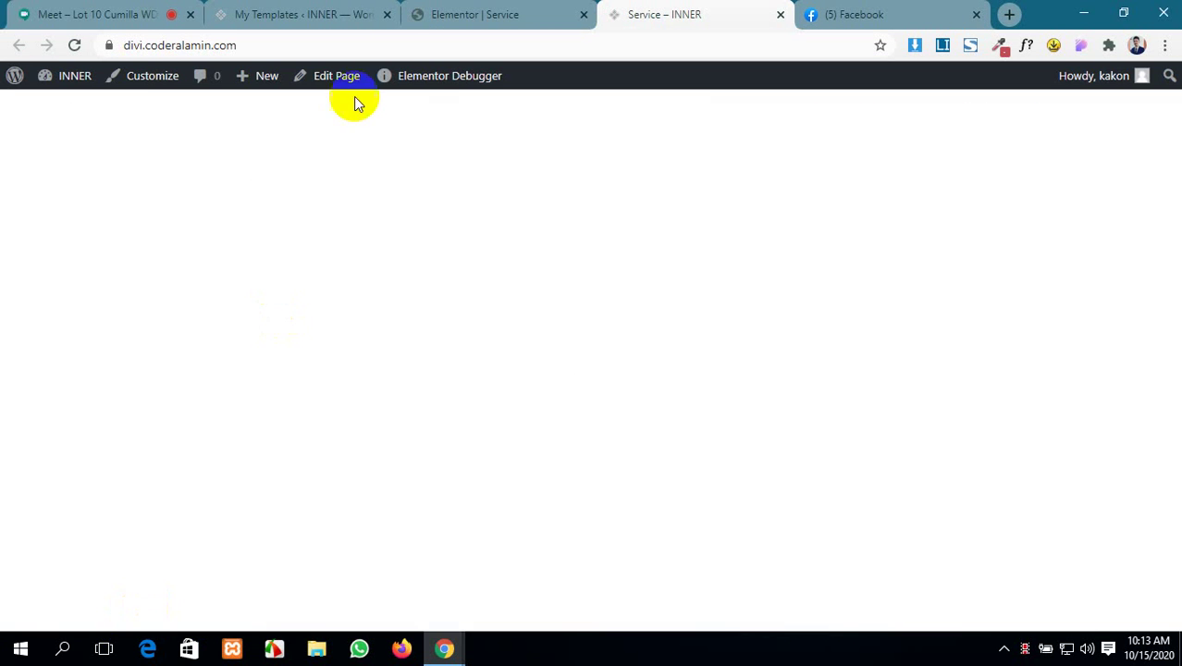
pyautogui.click(490, 11)
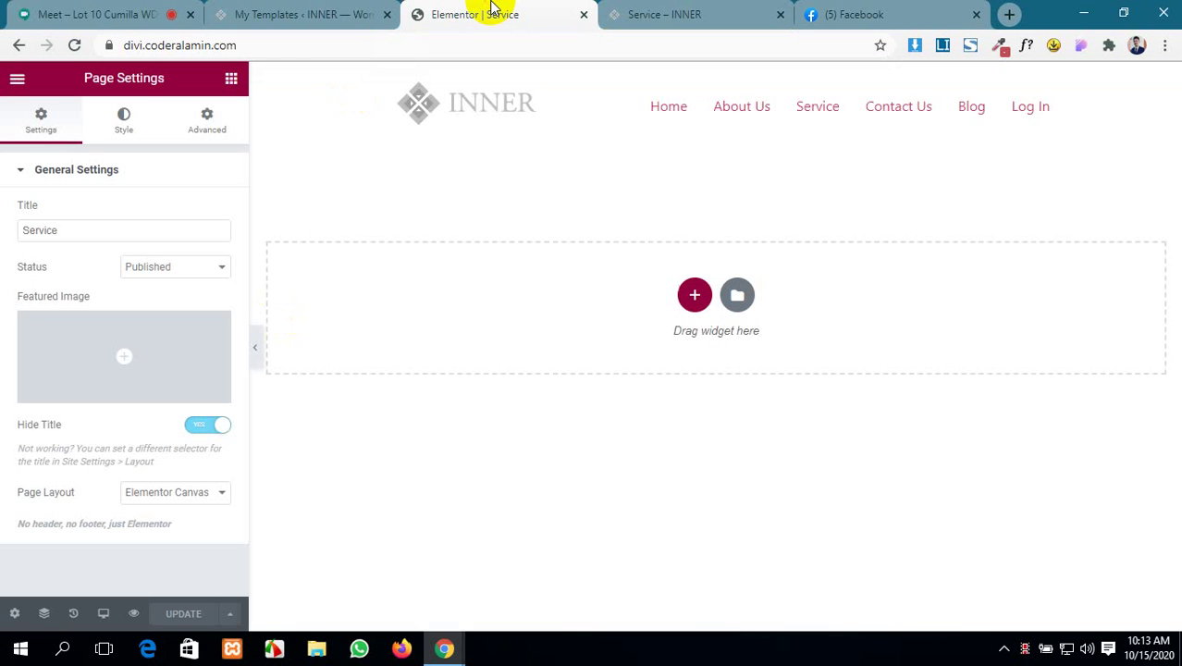
pyautogui.click(165, 493)
pyautogui.click(382, 477)
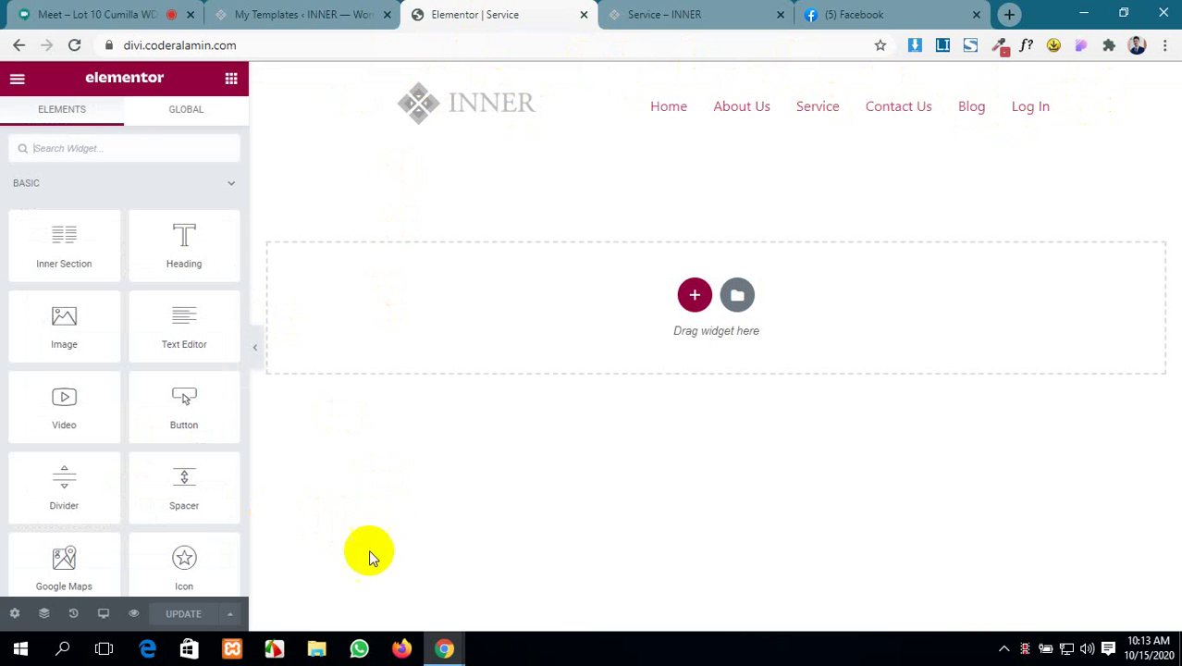
# - Set the Service page's layout to Elementor Full Width in its page settings
pyautogui.click(14, 614)
pyautogui.click(192, 492)
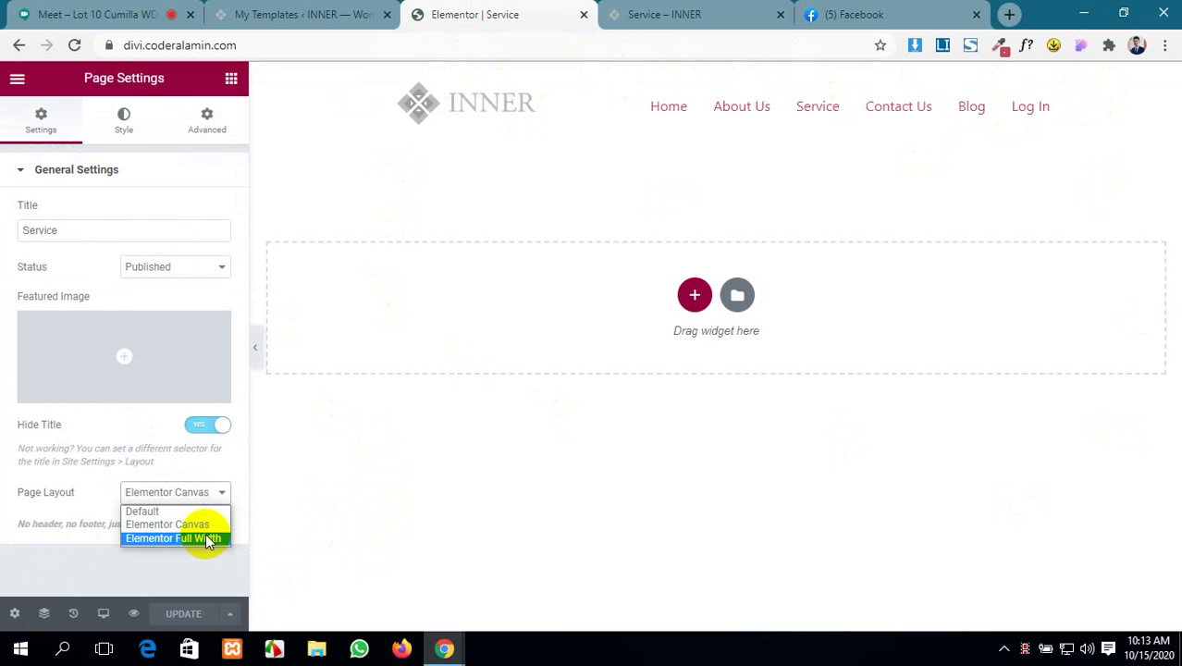
pyautogui.click(206, 533)
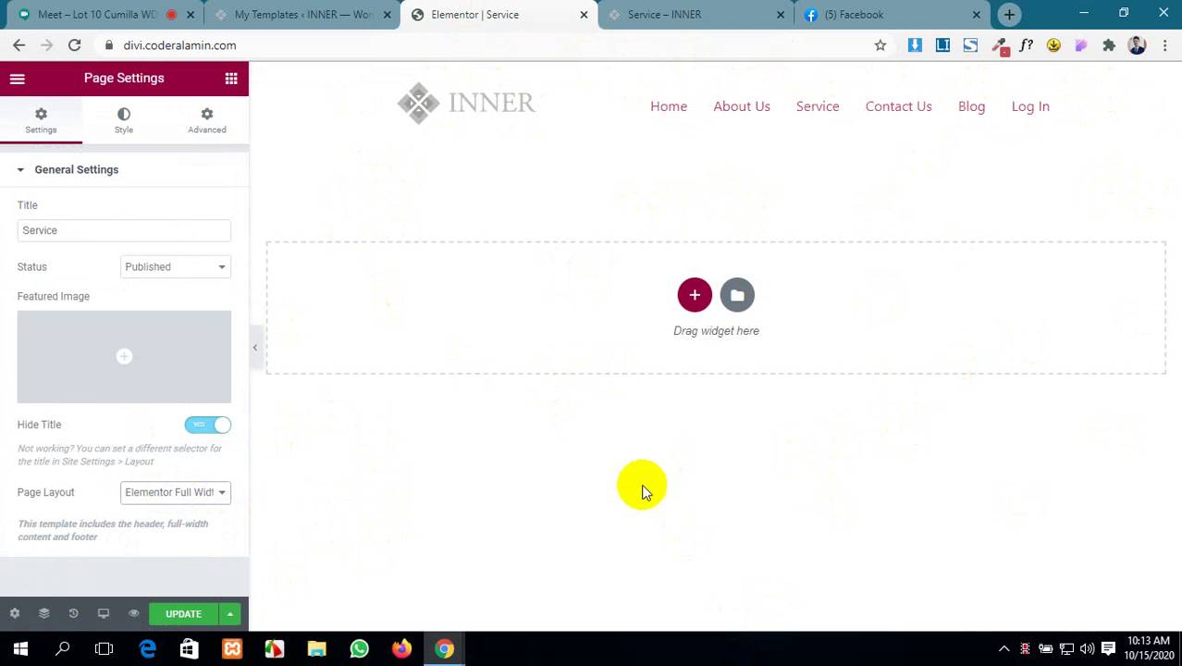
# - Set the Service page's layout to Elementor Canvas, update the page, and view its live preview
pyautogui.click(206, 493)
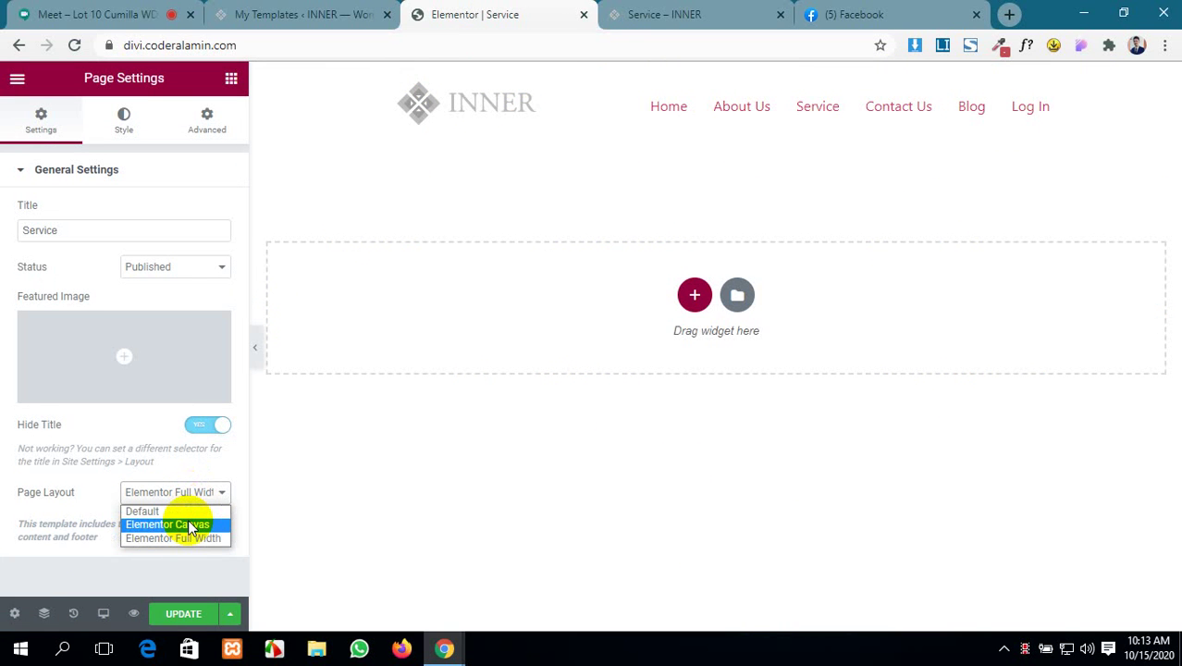
pyautogui.click(189, 526)
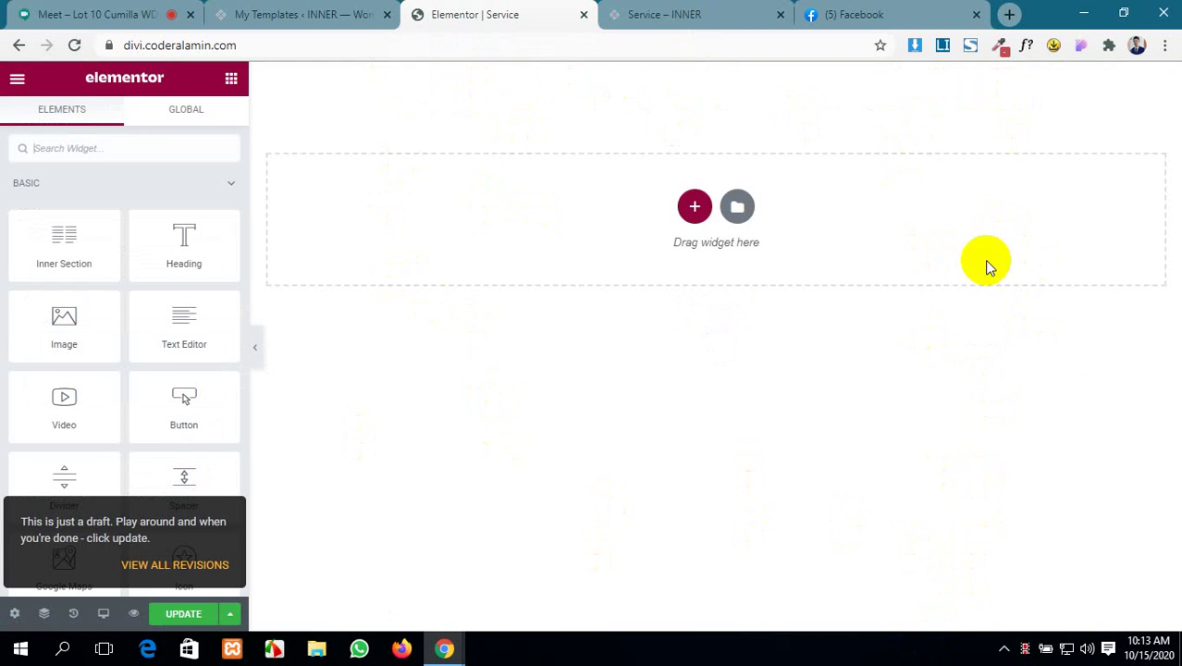
pyautogui.click(194, 615)
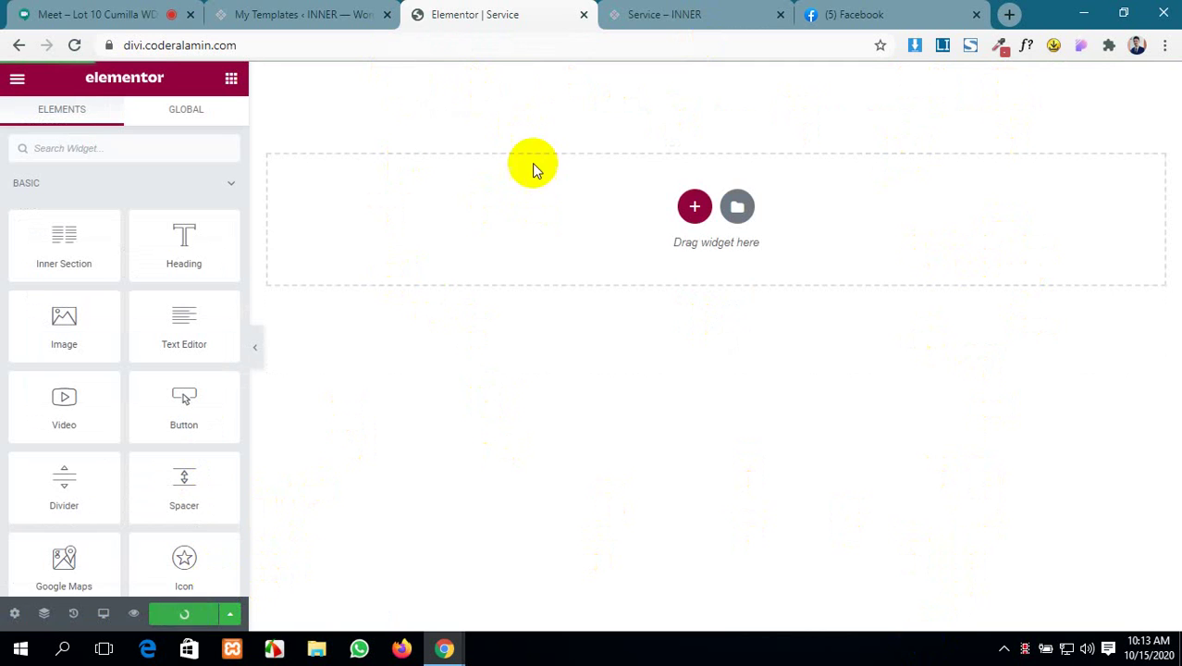
pyautogui.click(680, 14)
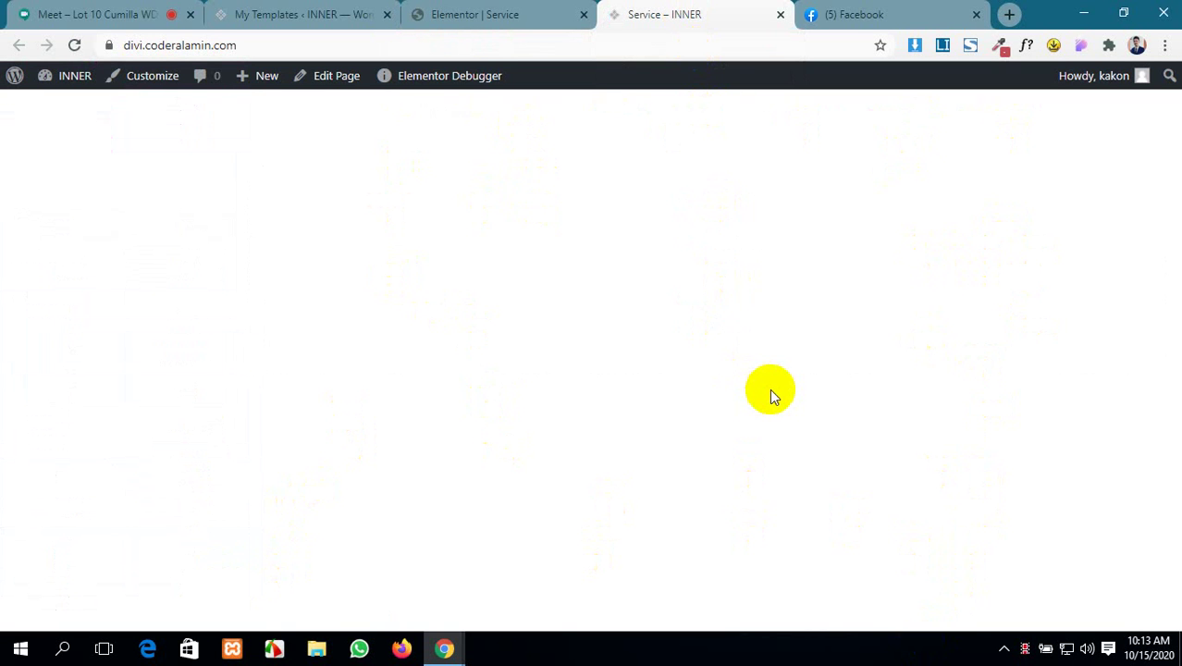
pyautogui.click(454, 13)
pyautogui.click(346, 13)
pyautogui.click(452, 13)
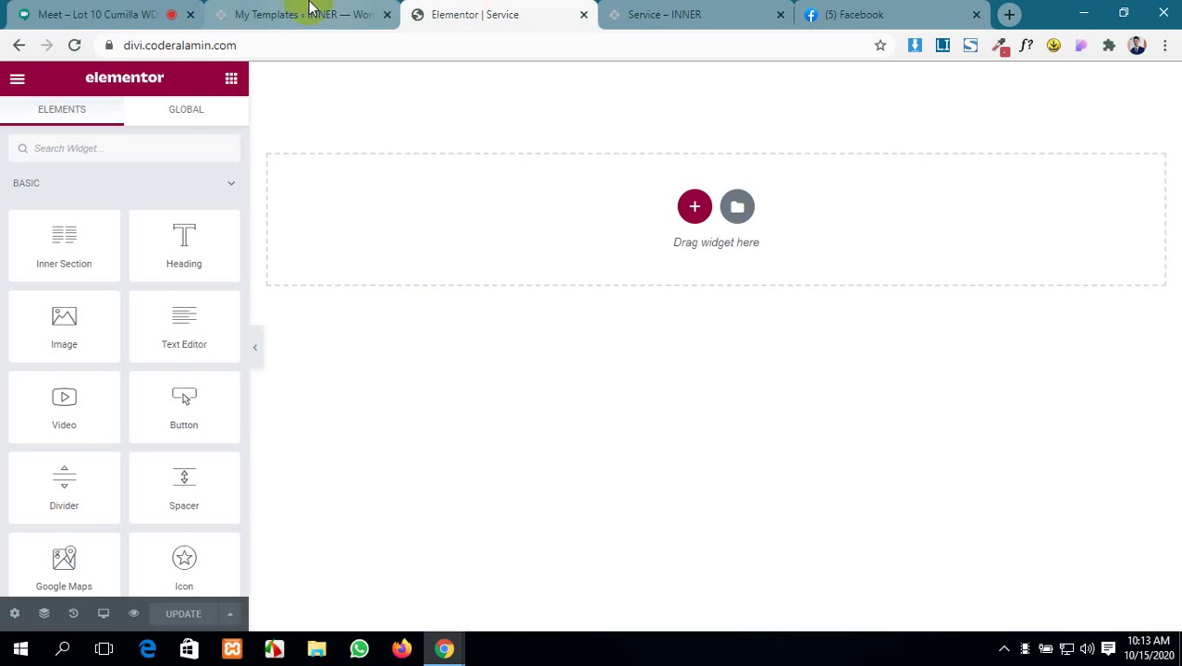
pyautogui.click(84, 11)
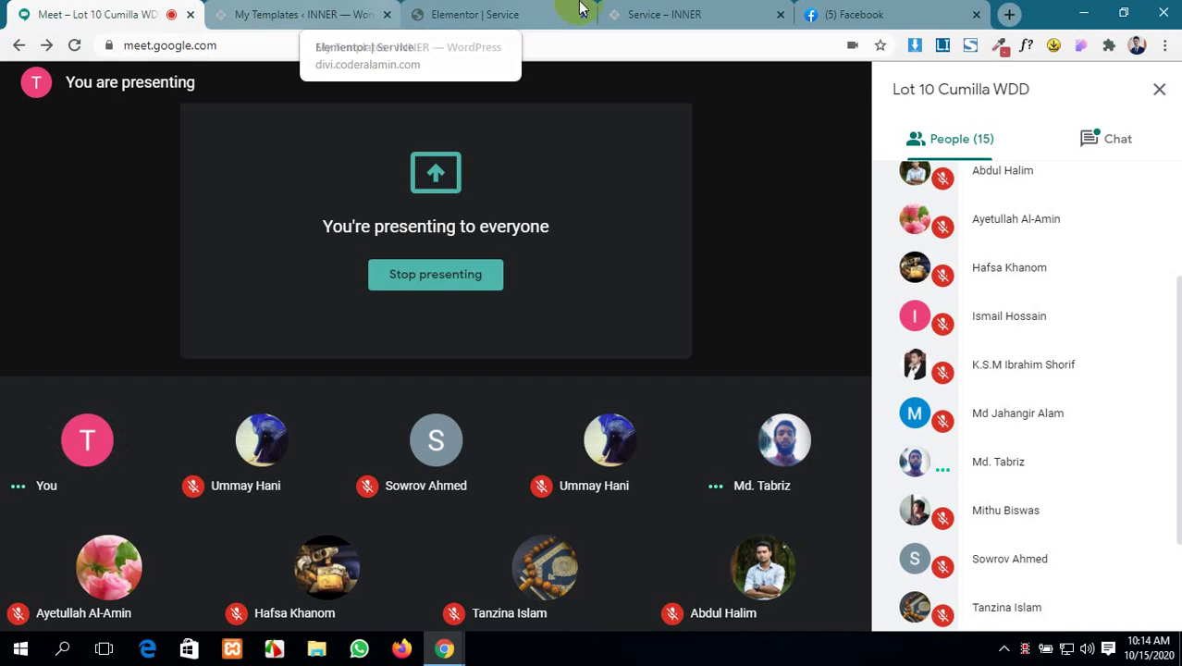
pyautogui.click(666, 13)
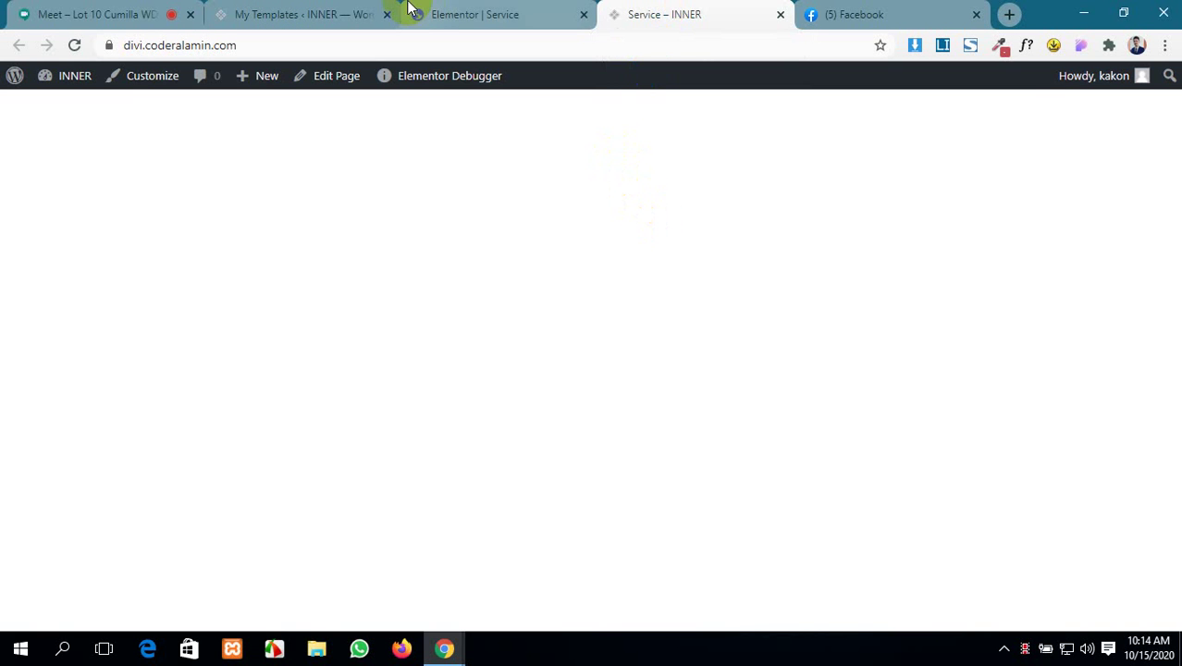
pyautogui.click(283, 11)
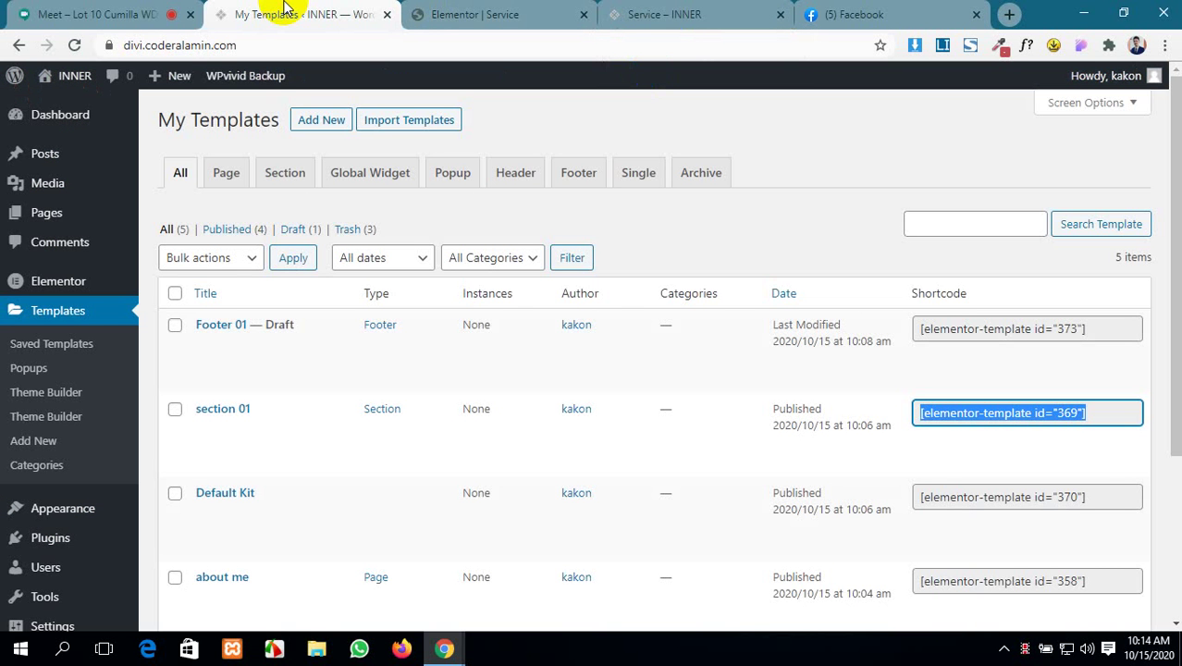
pyautogui.click(87, 13)
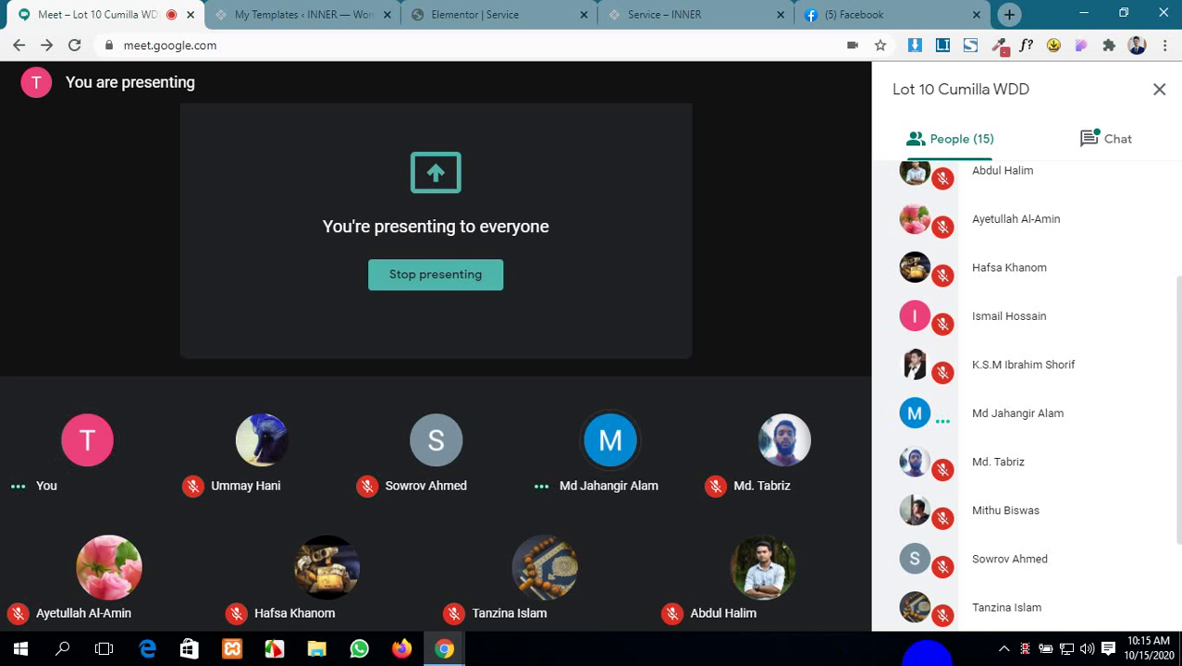
pyautogui.click(315, 12)
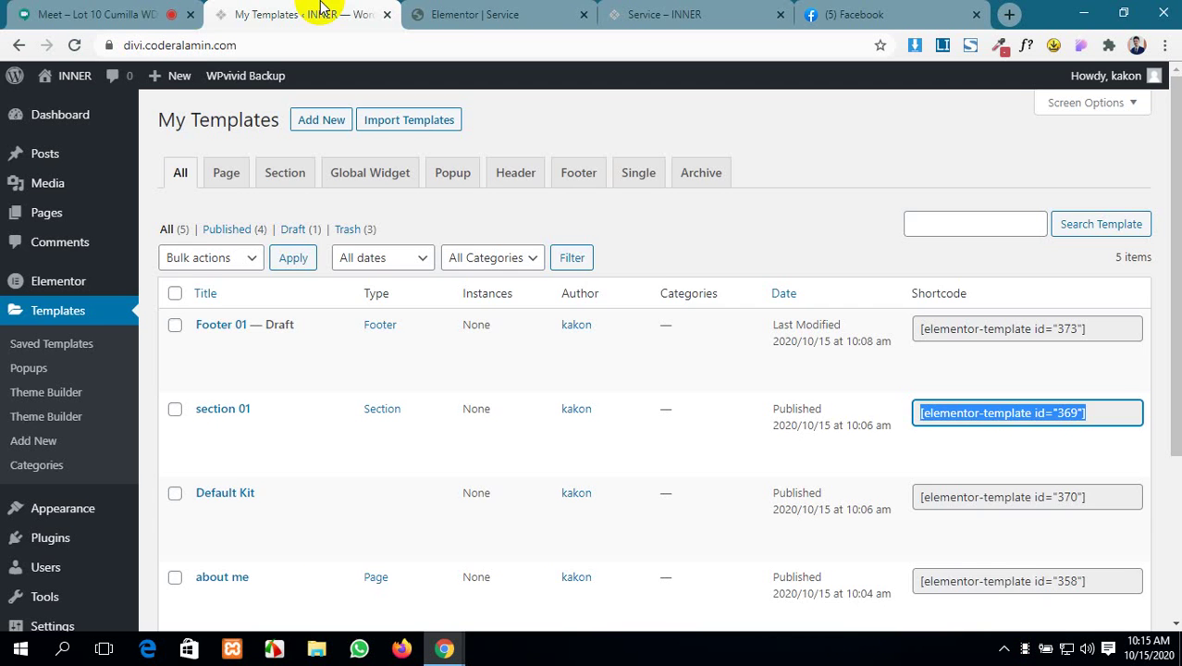
pyautogui.click(469, 12)
pyautogui.click(42, 14)
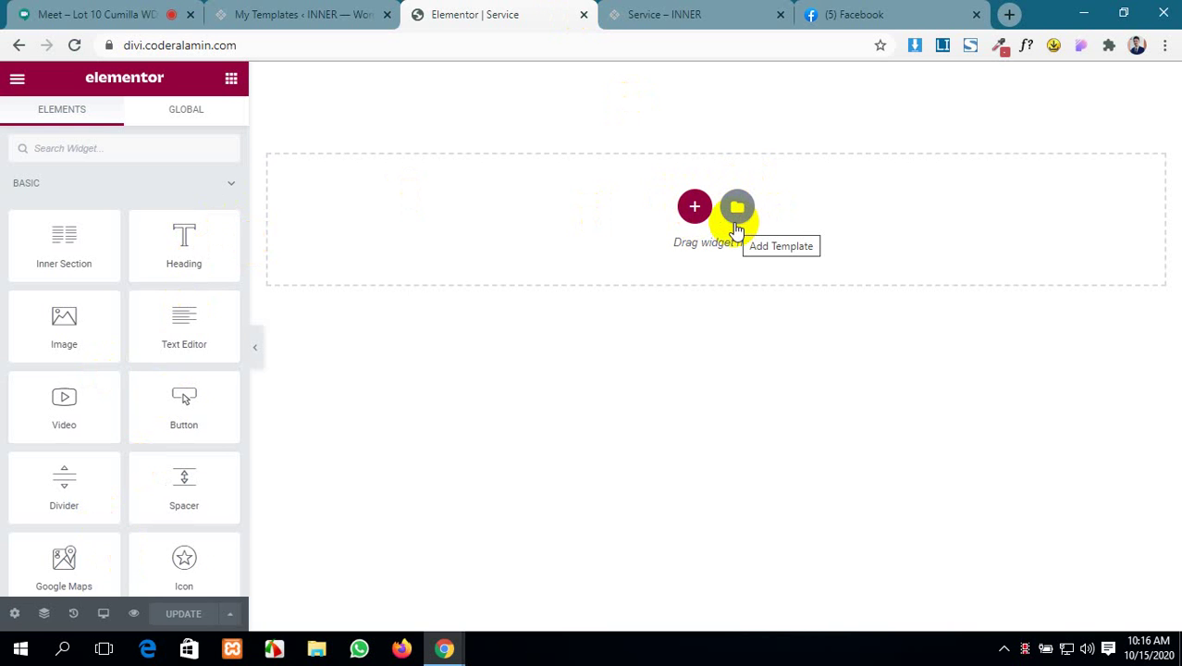
pyautogui.click(74, 11)
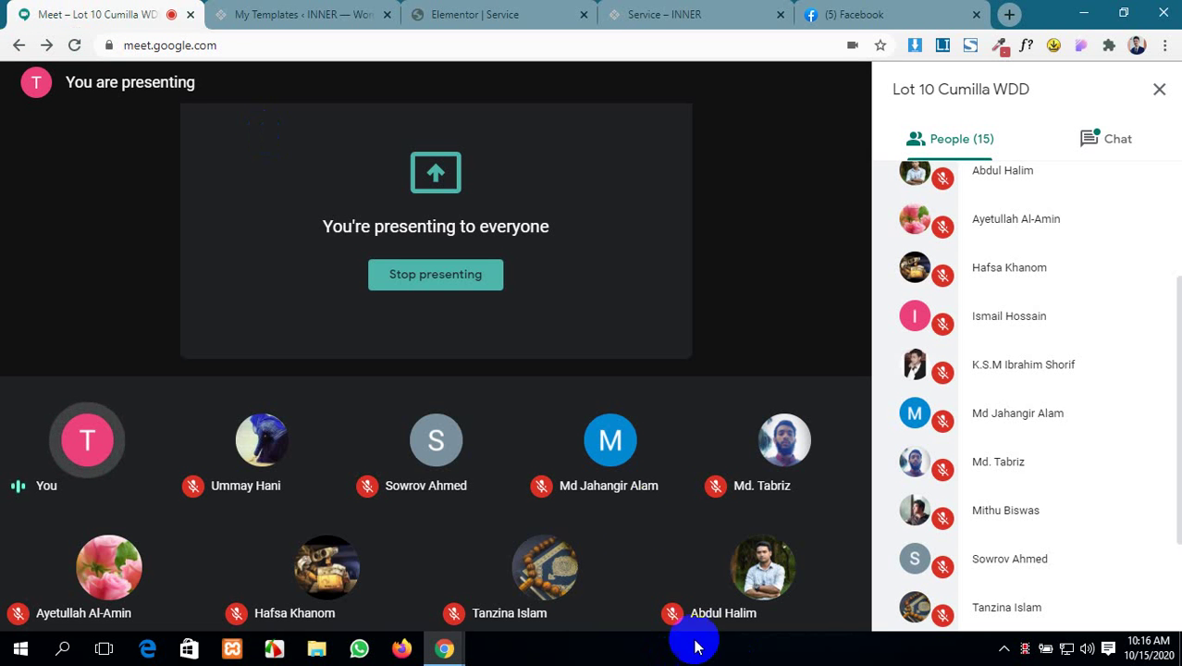
pyautogui.moveTo(854, 442)
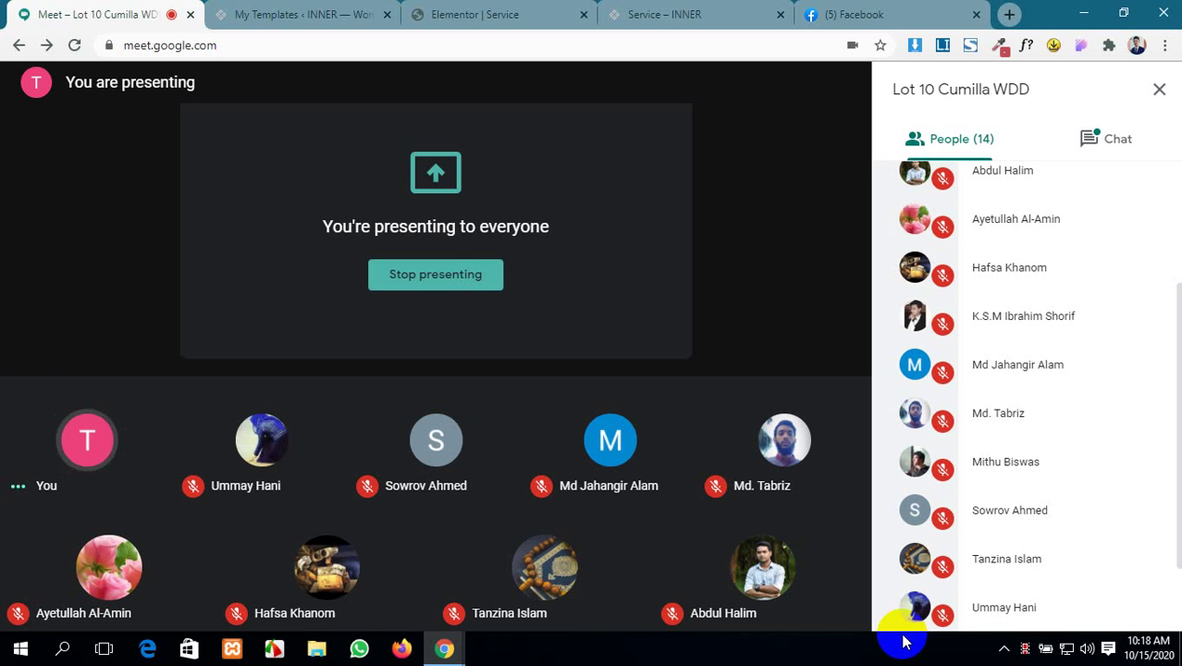
# - Look through the saved templates in the My Templates list and check the Service page's preview
pyautogui.click(296, 14)
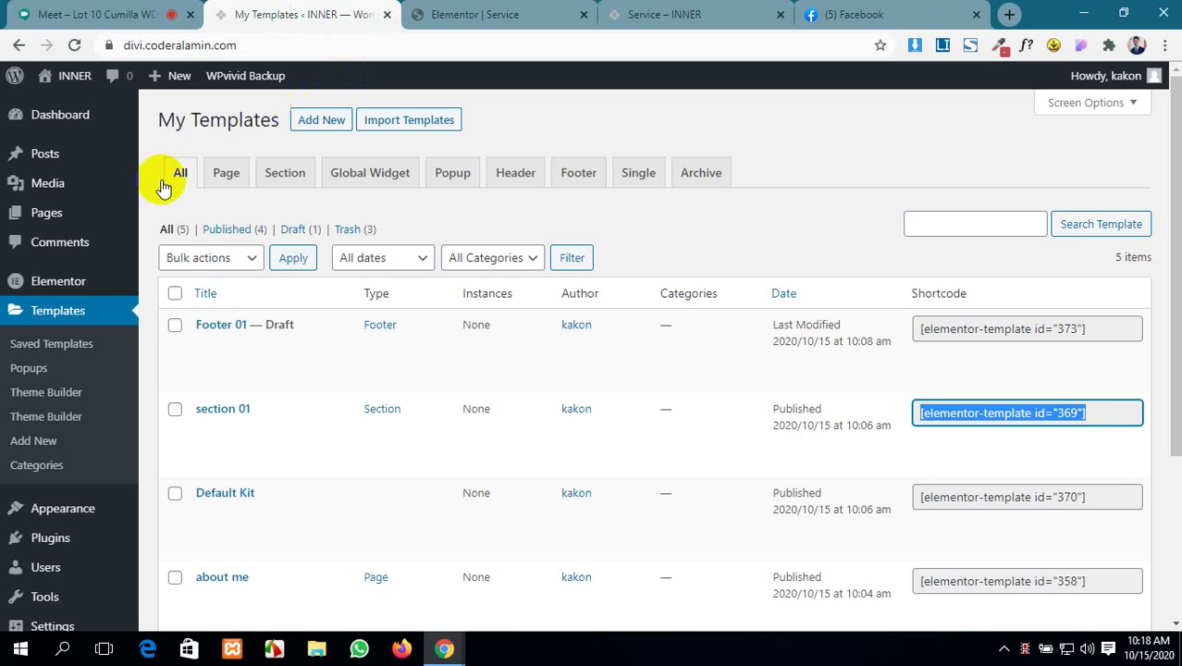
pyautogui.scroll(-5, 555, 240)
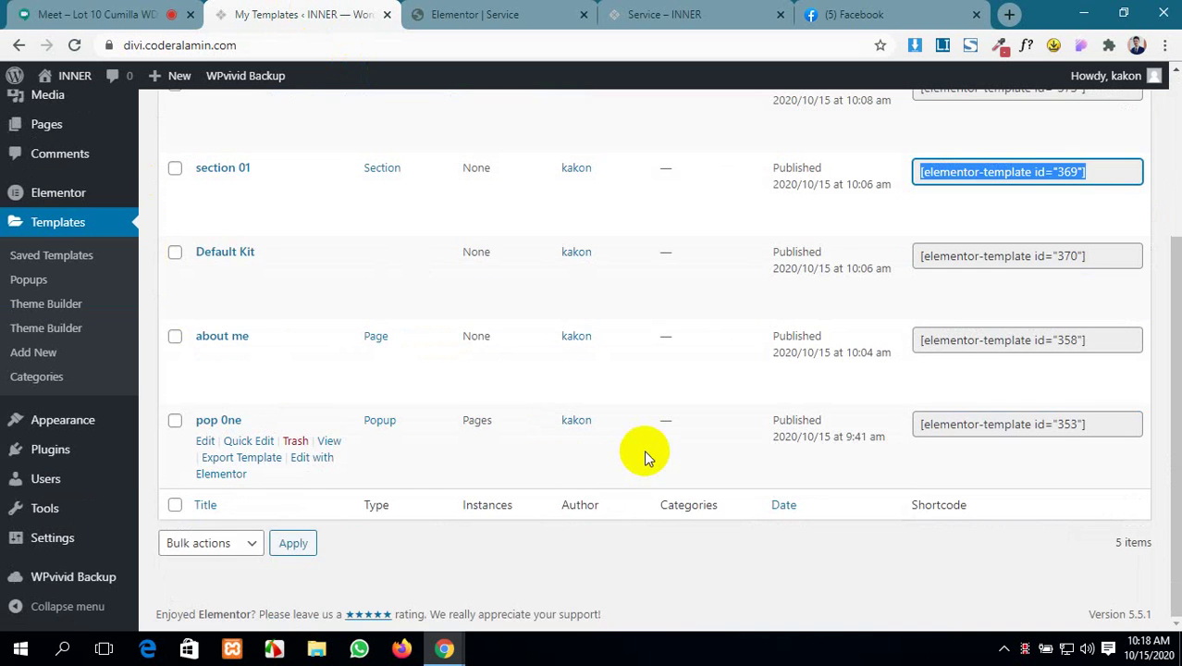
pyautogui.scroll(3, 645, 456)
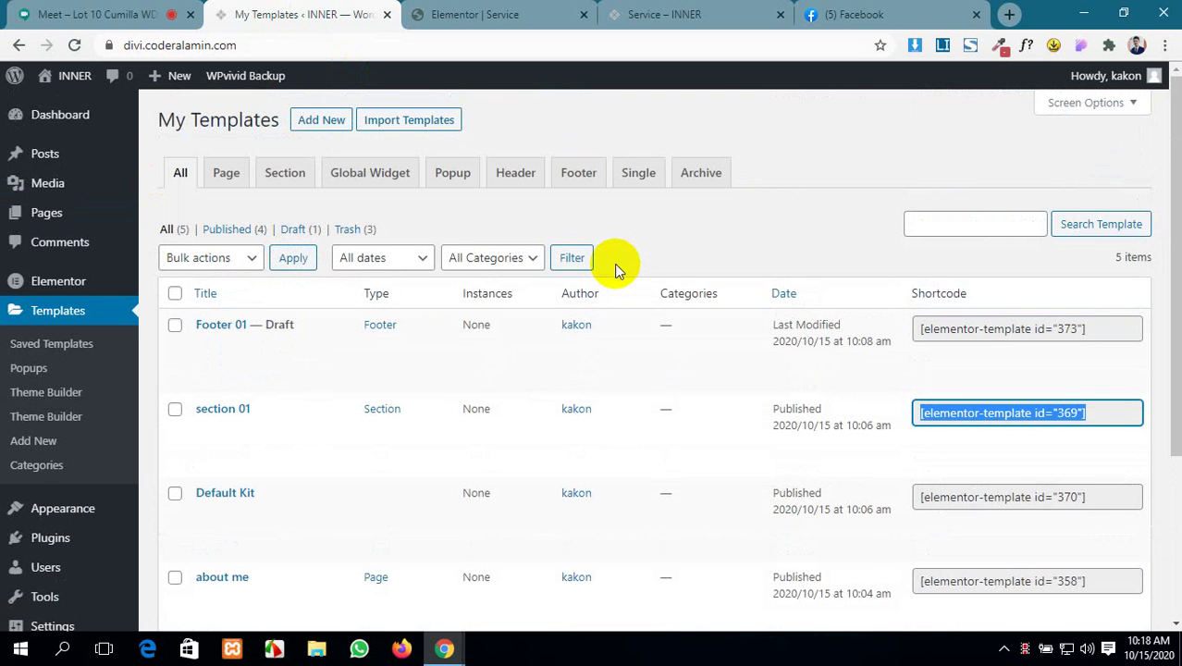
pyautogui.click(60, 9)
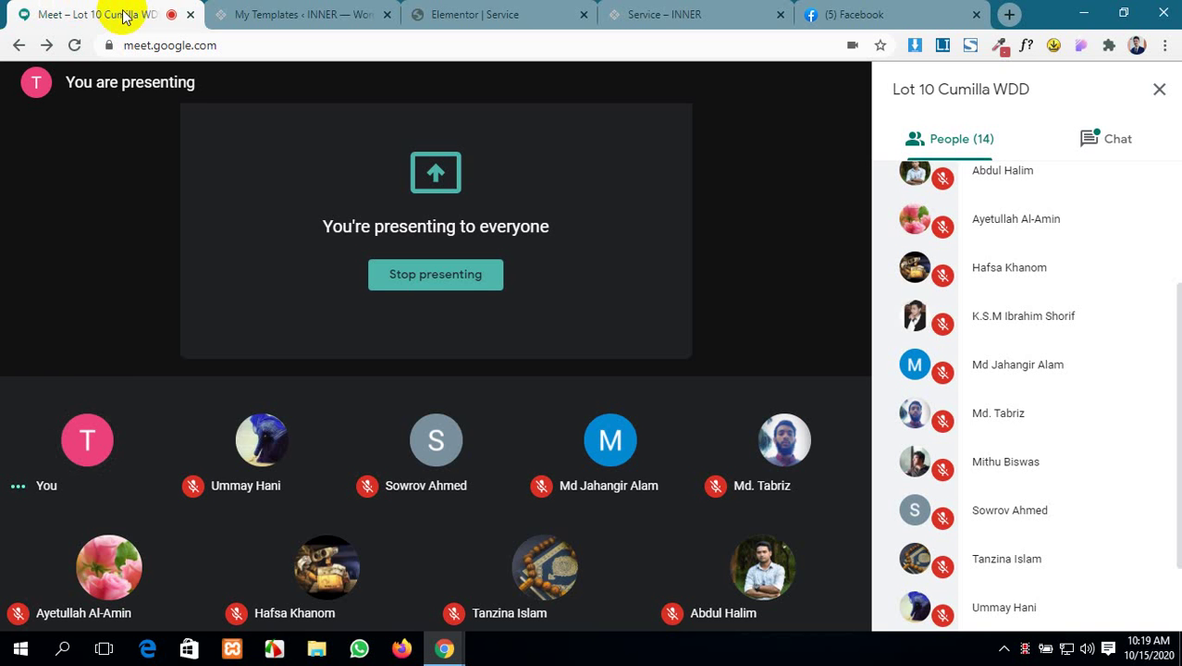
pyautogui.click(309, 14)
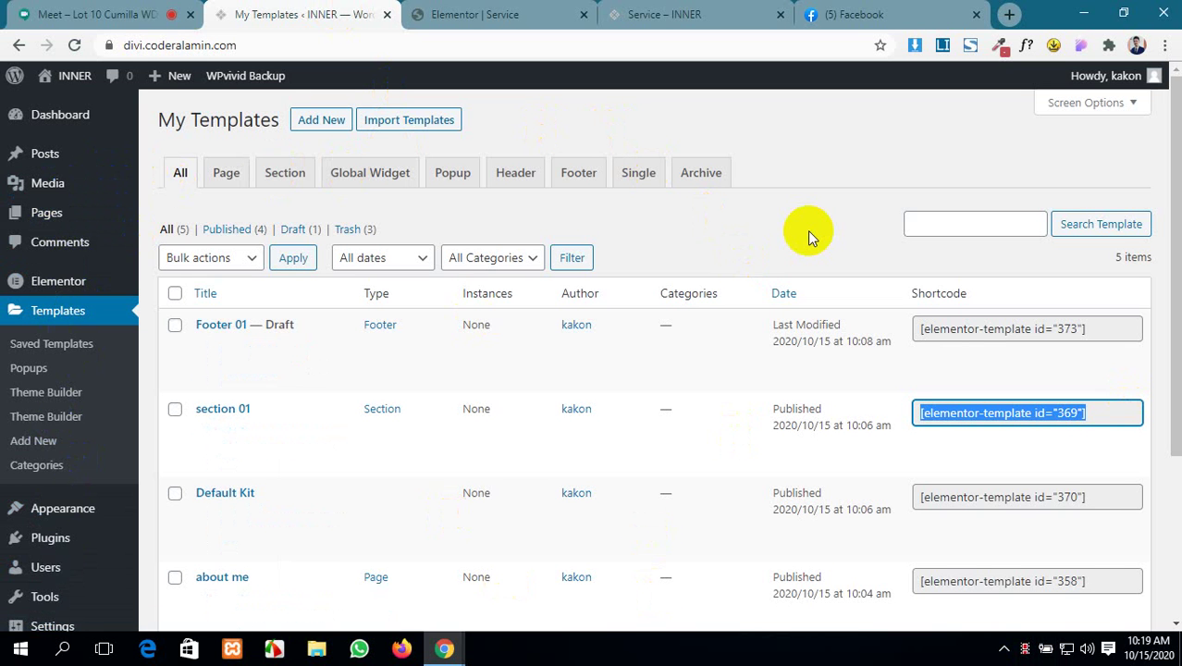
pyautogui.scroll(-1, 826, 259)
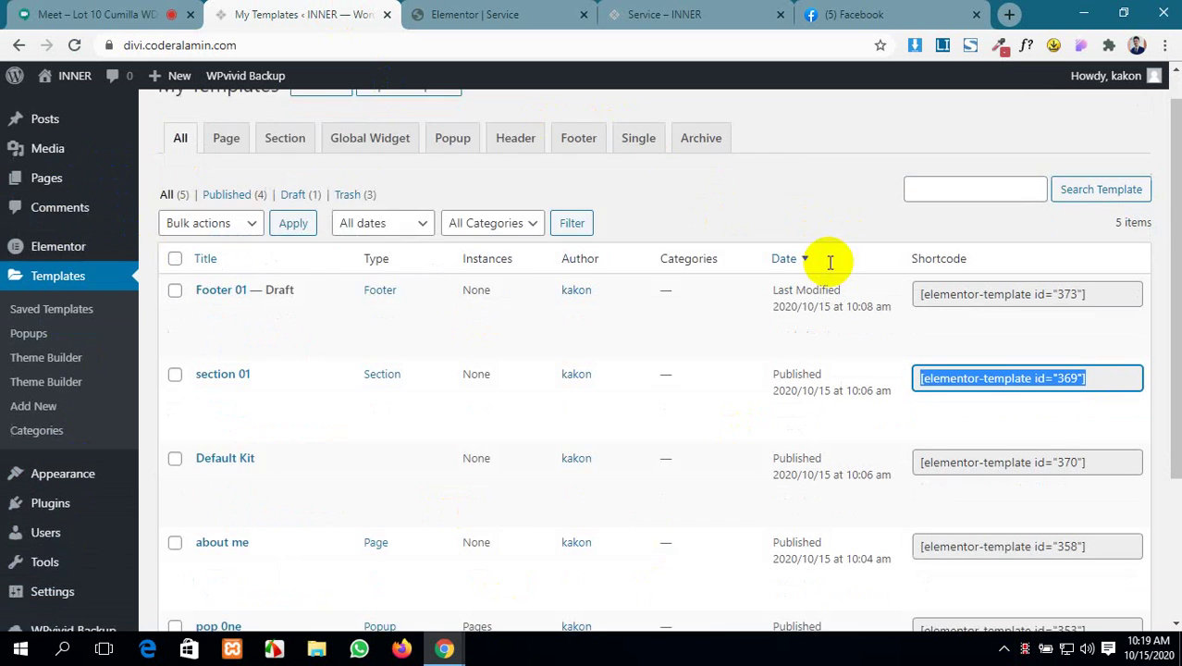
pyautogui.scroll(1, 826, 259)
pyautogui.click(651, 9)
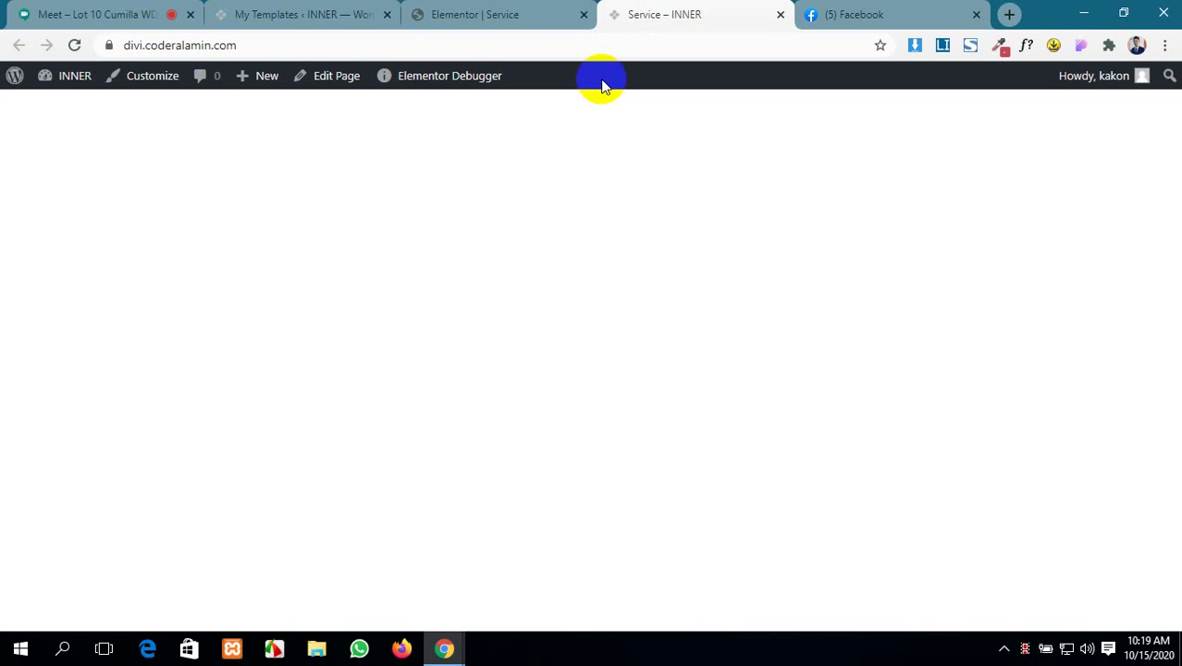
# - Add an equal four-column section to the Service page in Elementor, with a single-column section below it
pyautogui.click(467, 12)
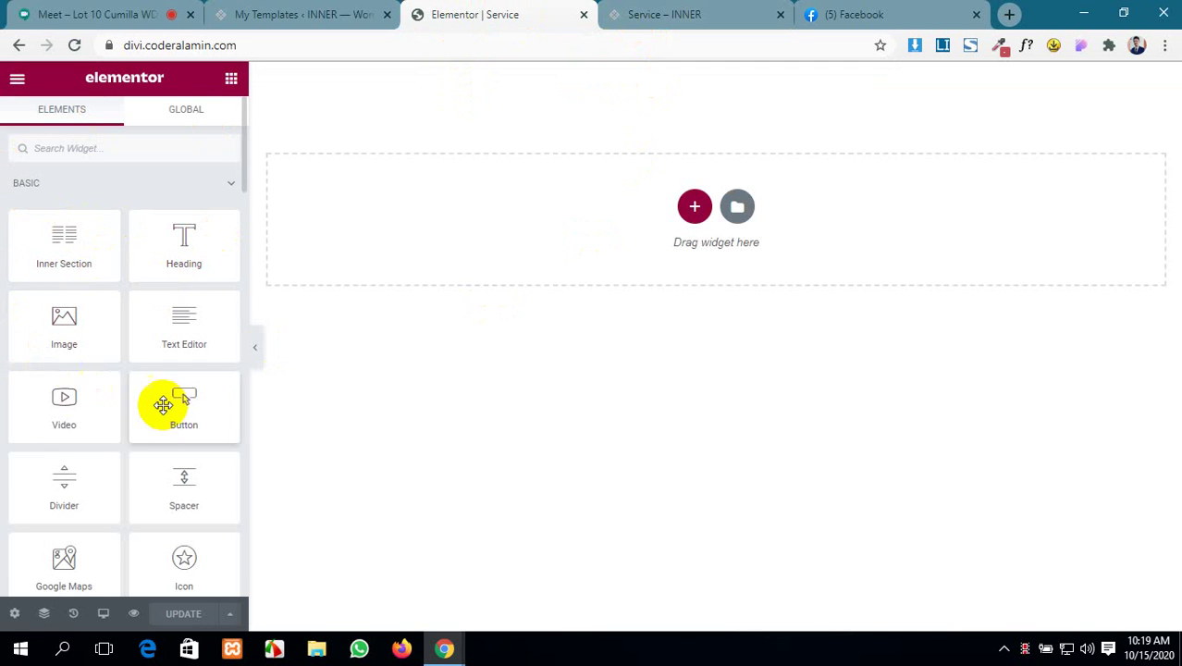
pyautogui.click(694, 203)
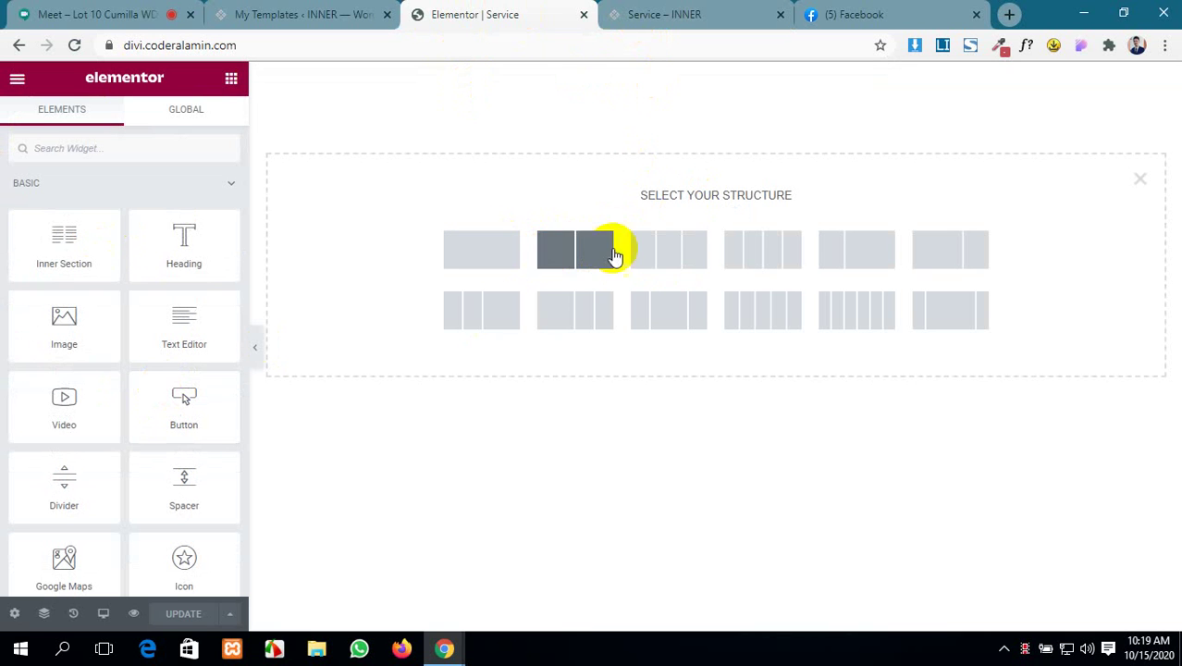
pyautogui.click(758, 250)
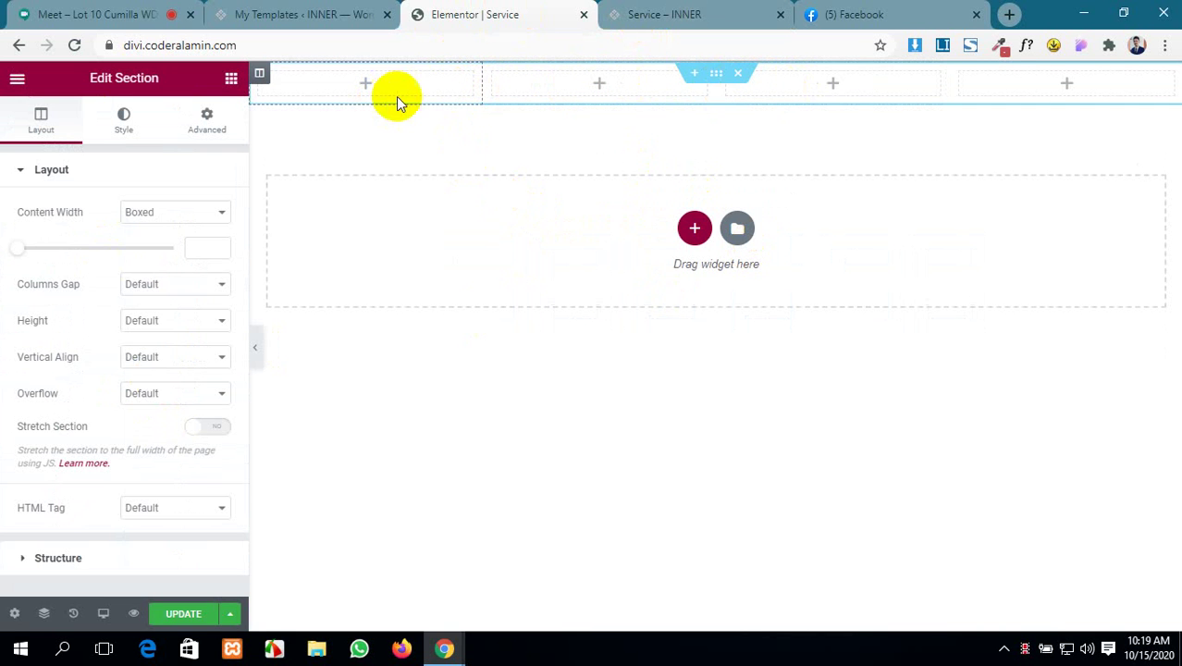
pyautogui.click(695, 229)
pyautogui.click(490, 287)
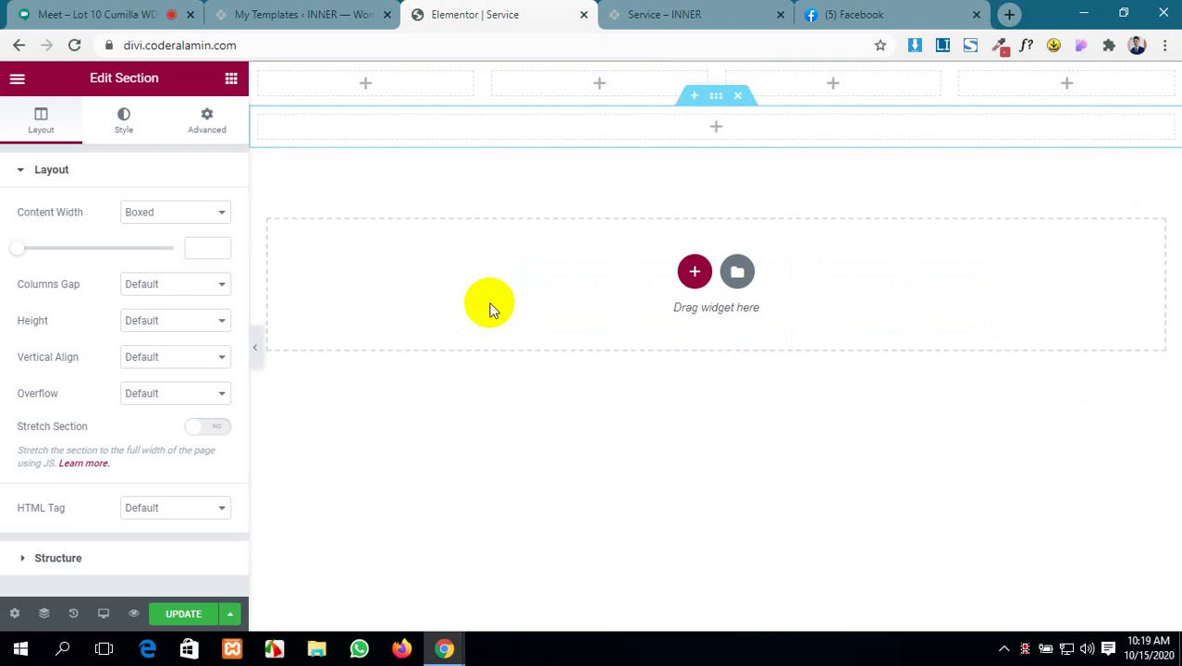
pyautogui.click(713, 127)
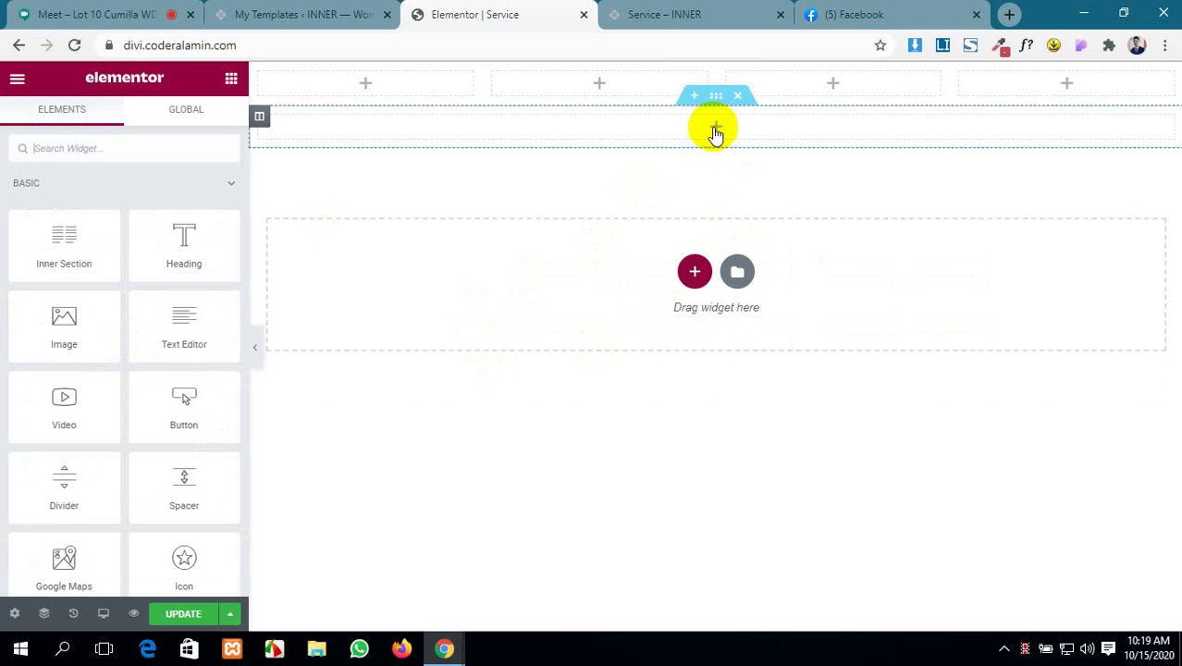
# - Insert the section 01 template from the library's saved templates below the empty sections, importing its document settings, and update the Service page
pyautogui.click(737, 272)
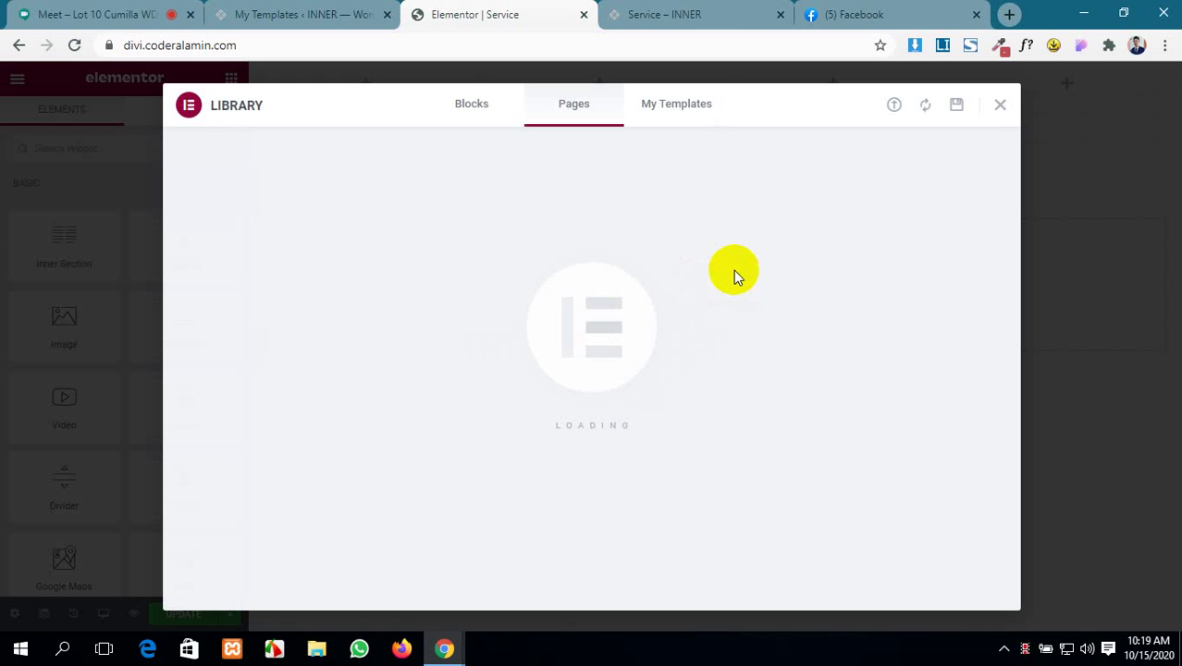
pyautogui.click(666, 107)
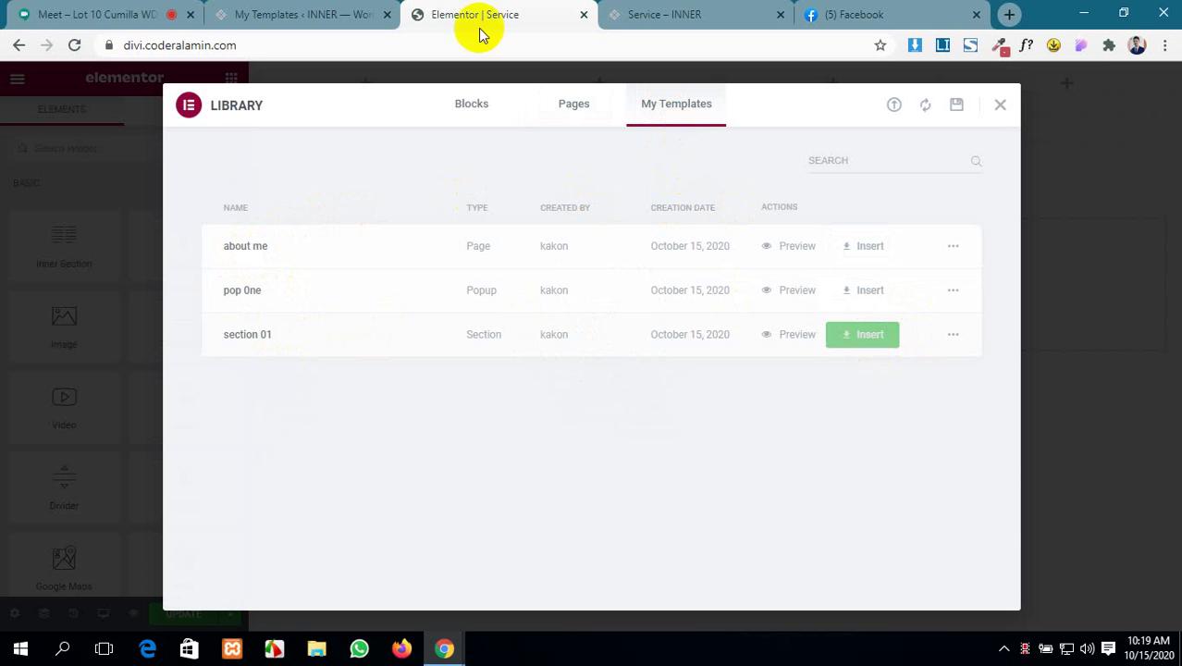
pyautogui.click(292, 11)
pyautogui.scroll(-2, 256, 337)
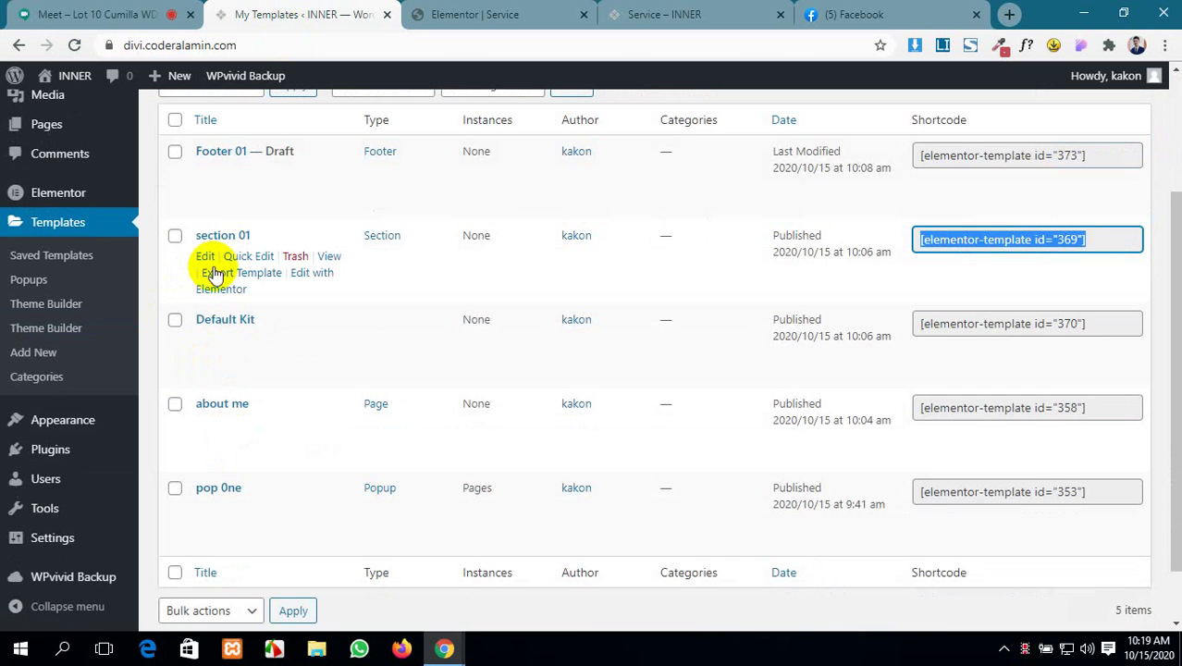
pyautogui.click(555, 13)
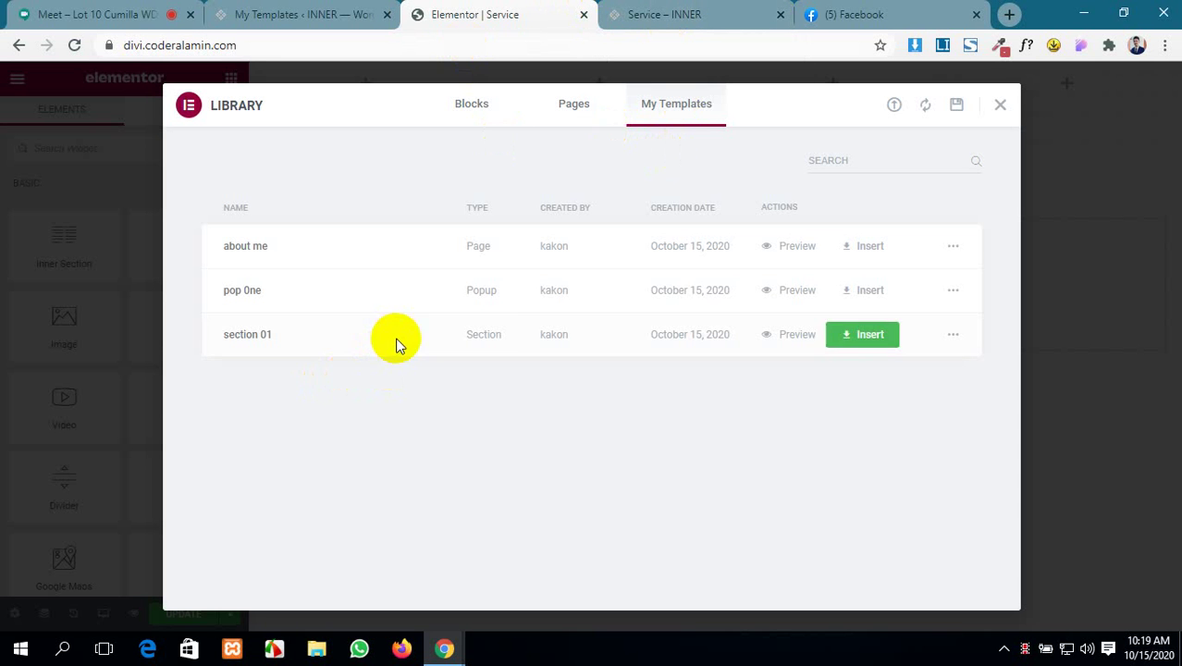
pyautogui.click(850, 335)
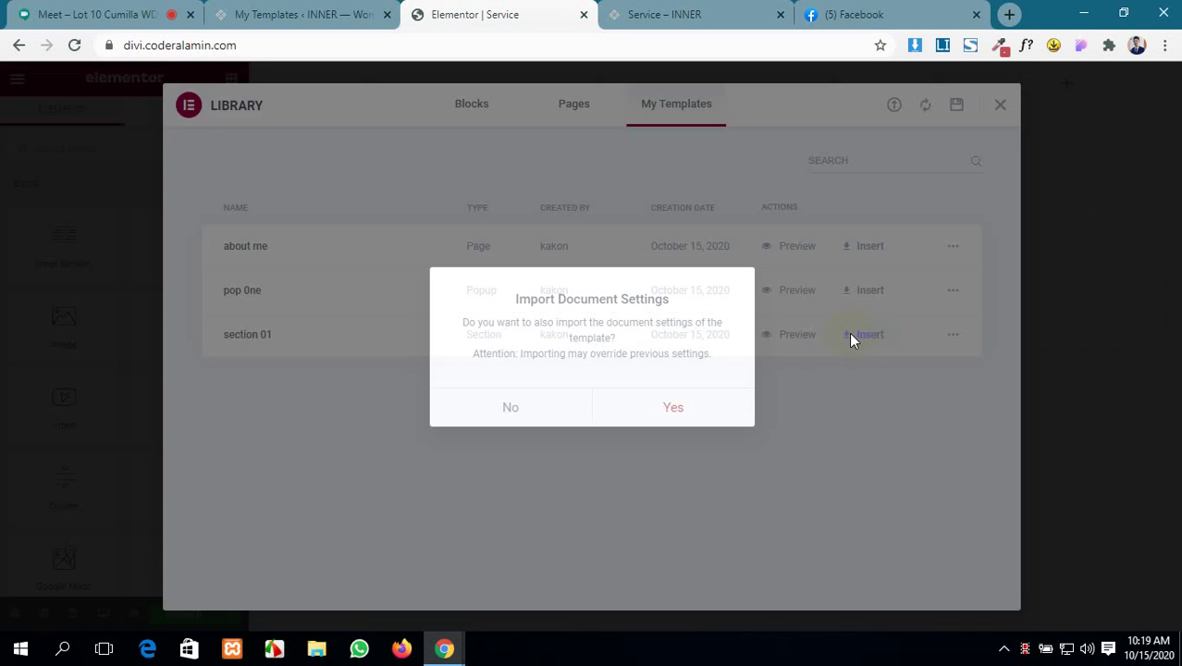
pyautogui.click(662, 407)
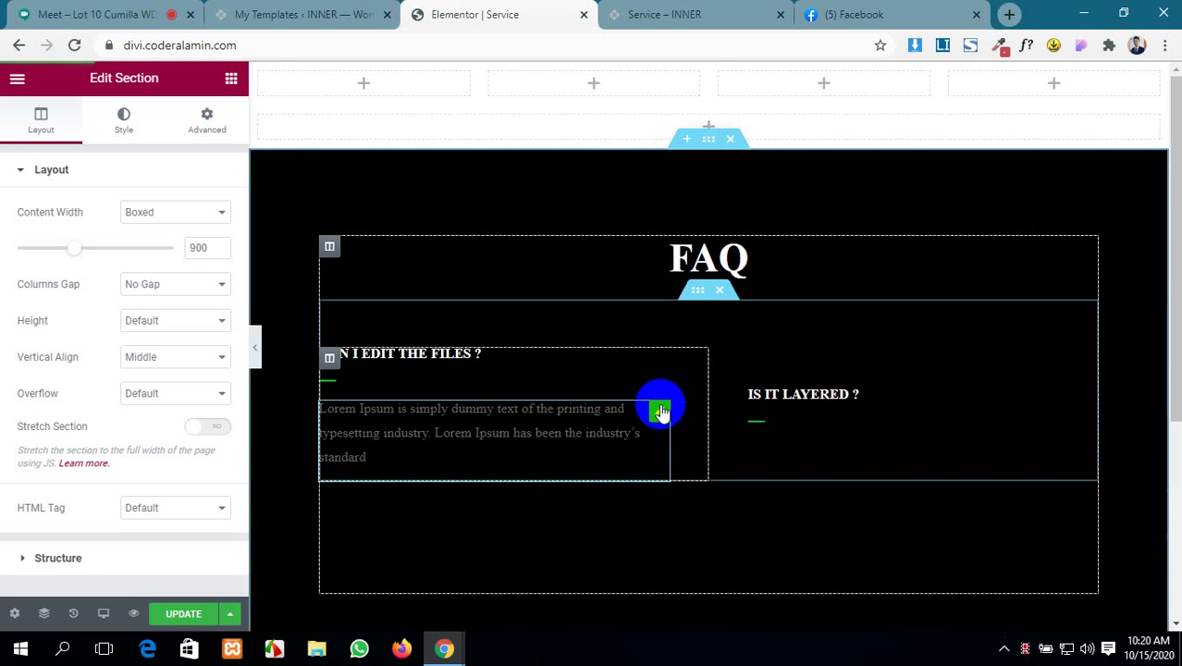
pyautogui.scroll(-5, 658, 407)
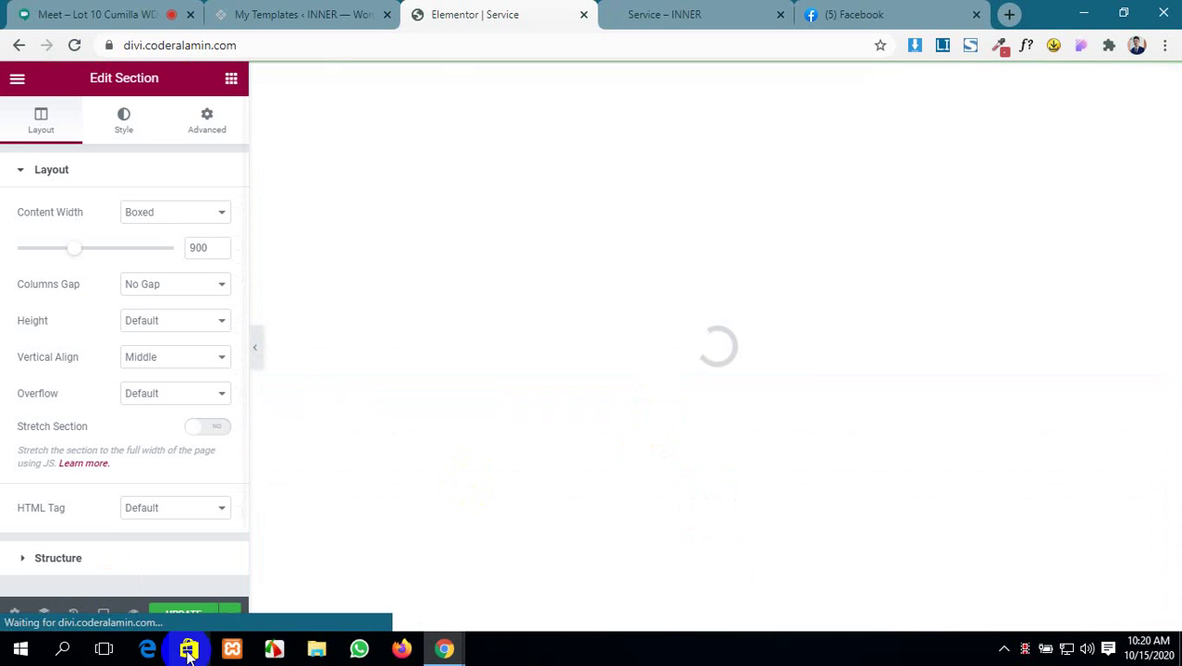
pyautogui.click(199, 617)
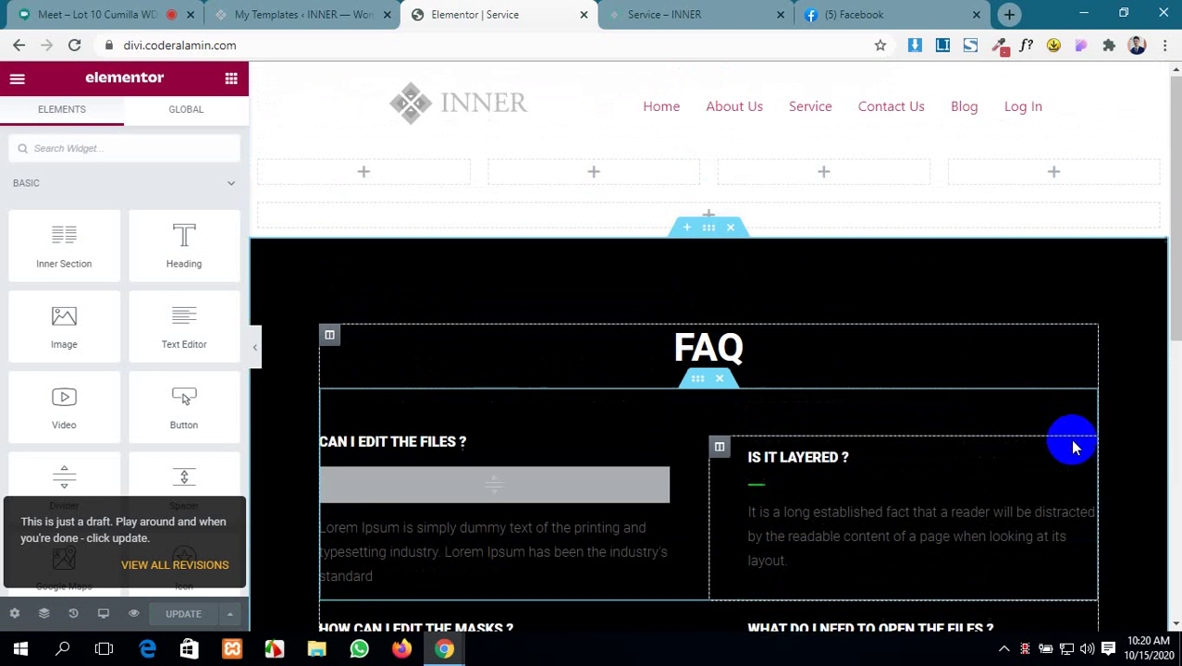
# - Preview the live Service page and look through its FAQ section
pyautogui.scroll(-2, 874, 374)
pyautogui.click(135, 614)
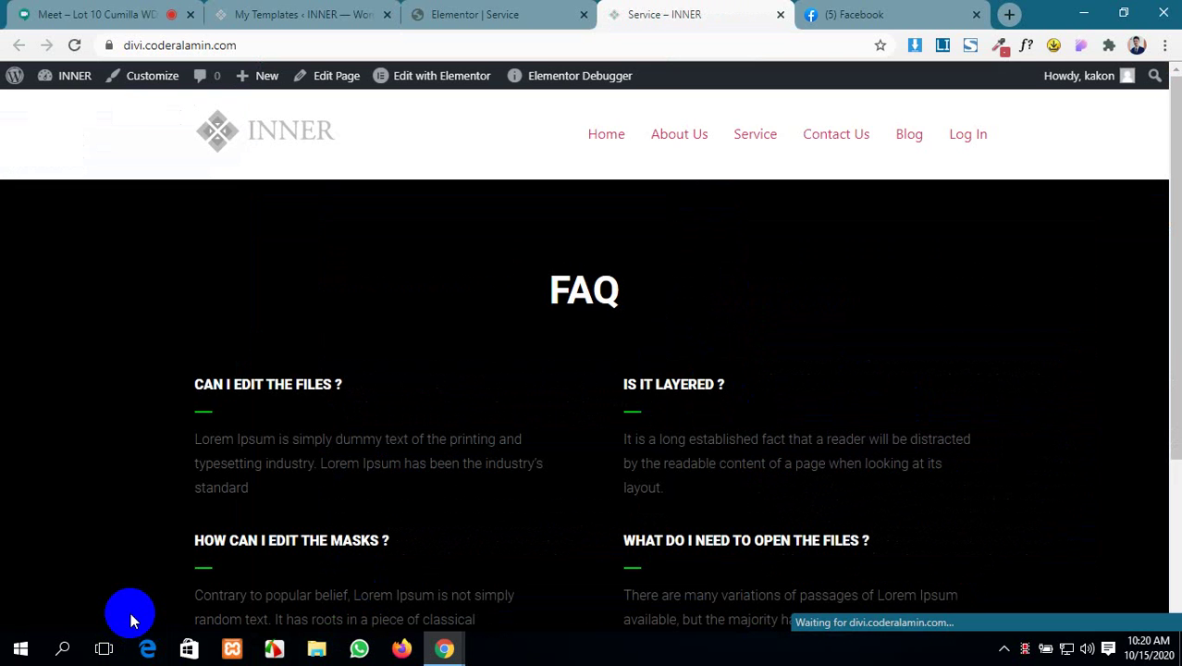
pyautogui.scroll(-3, 525, 388)
pyautogui.scroll(3, 530, 414)
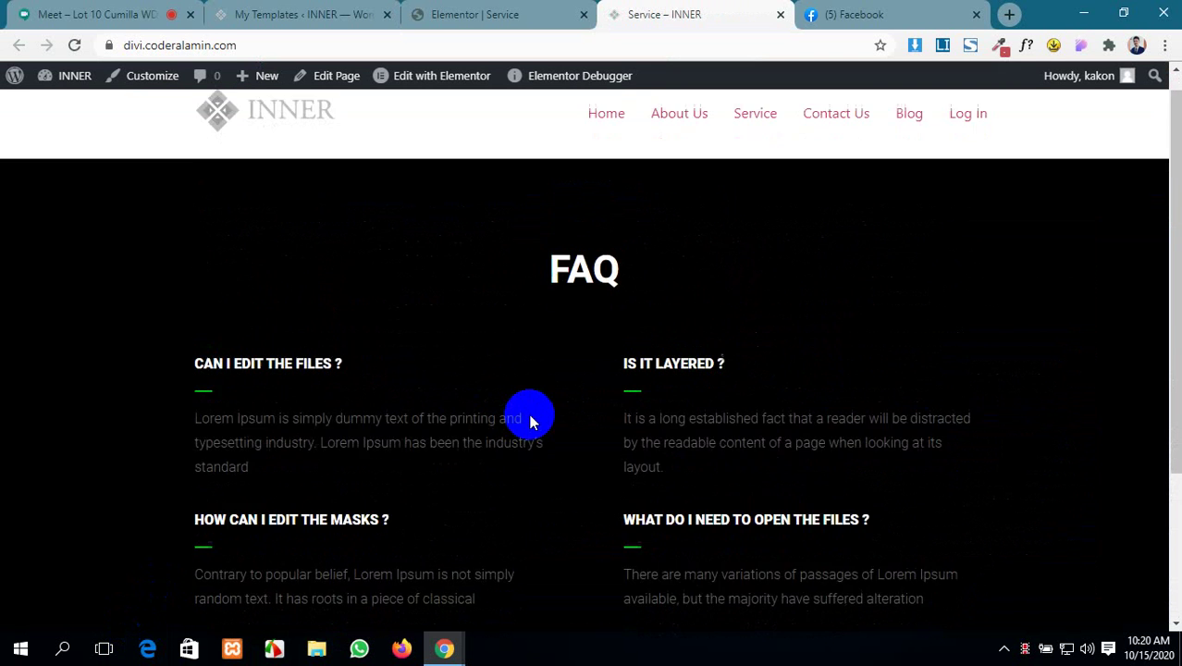
pyautogui.scroll(-3, 647, 462)
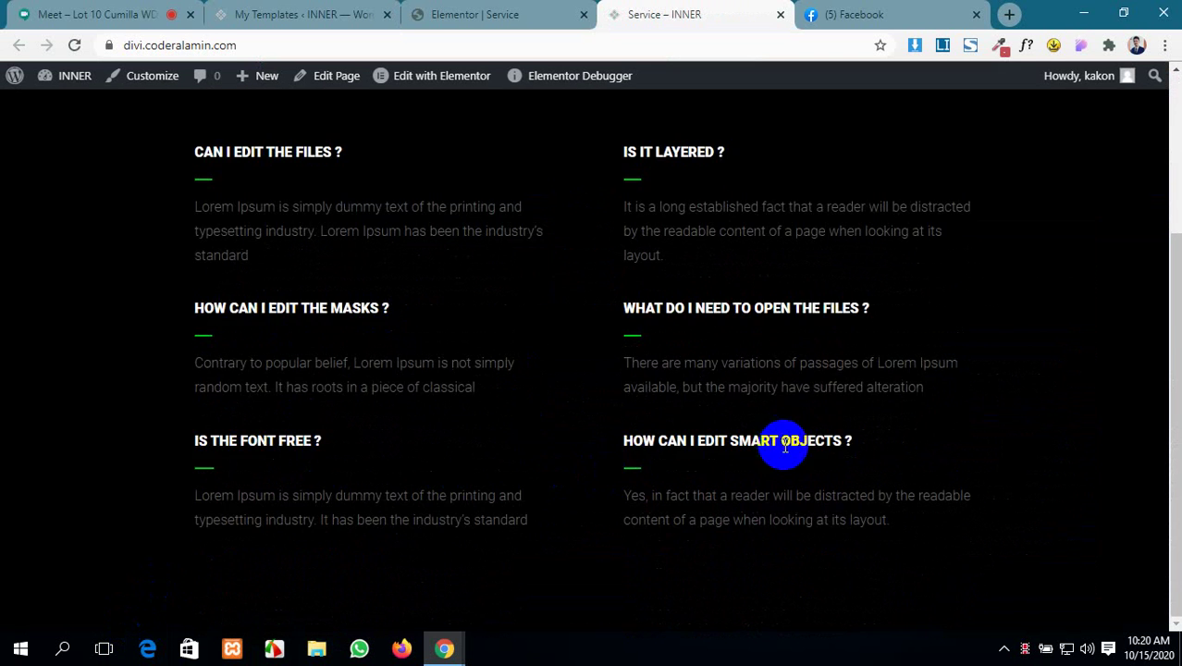
pyautogui.scroll(3, 803, 347)
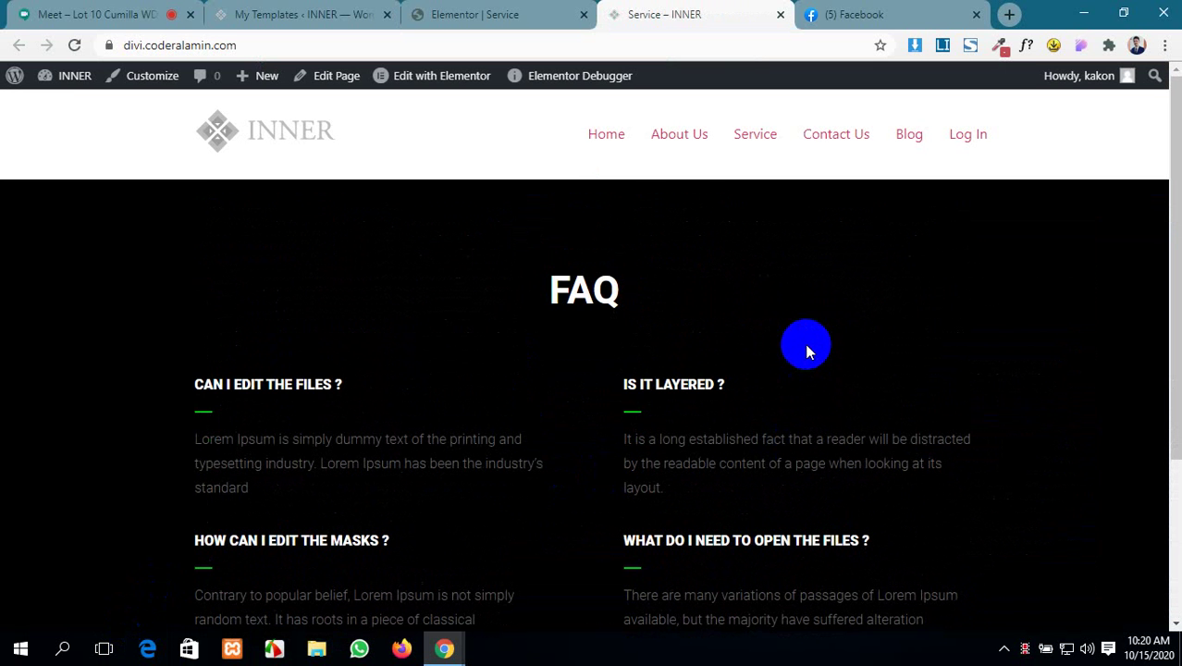
# - Examine the empty sections and the inserted FAQ section of the Service page in the Elementor editor
pyautogui.click(497, 12)
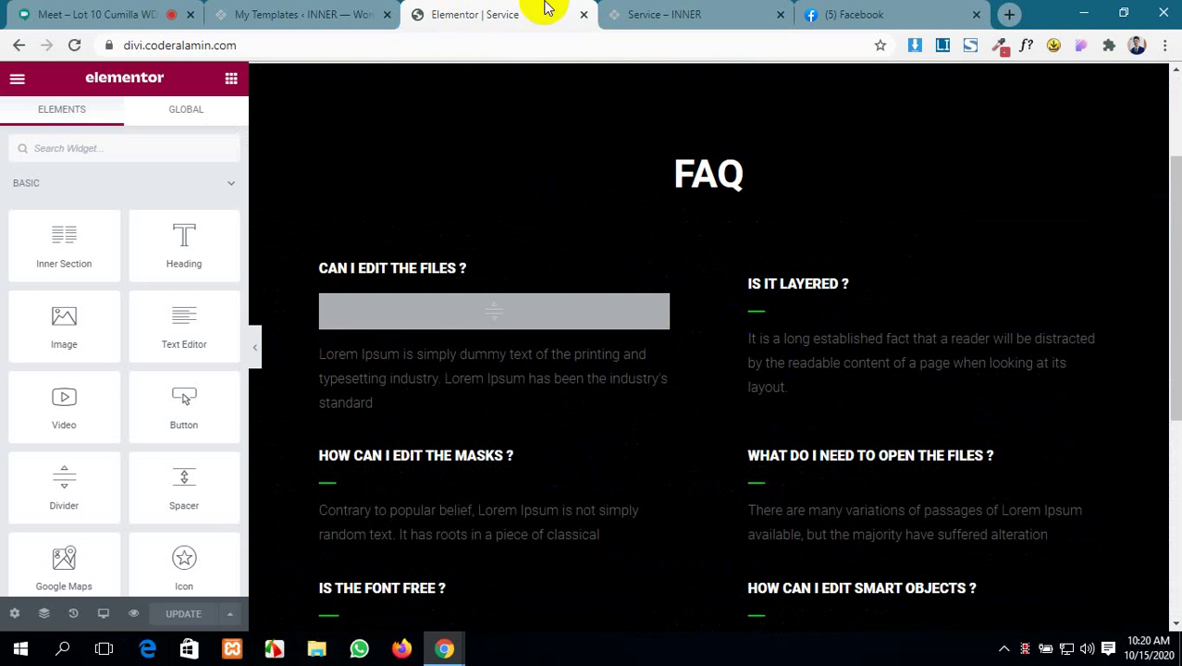
pyautogui.scroll(-3, 96, 324)
pyautogui.scroll(-3, 590, 371)
pyautogui.scroll(5, 590, 371)
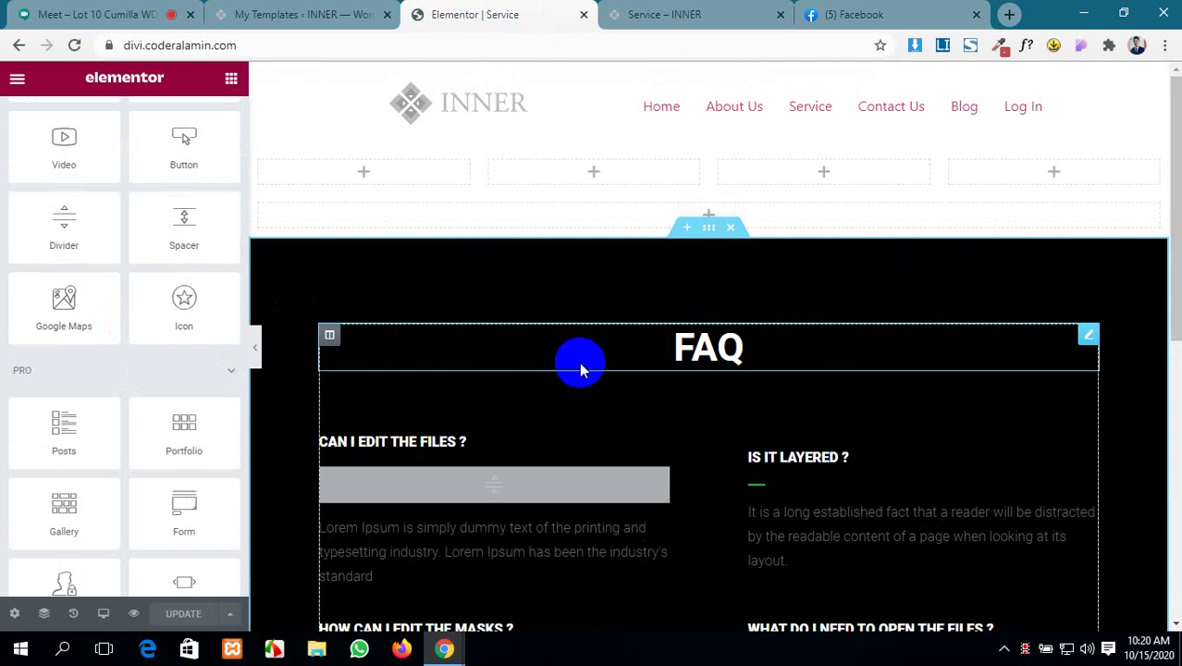
pyautogui.scroll(-3, 658, 455)
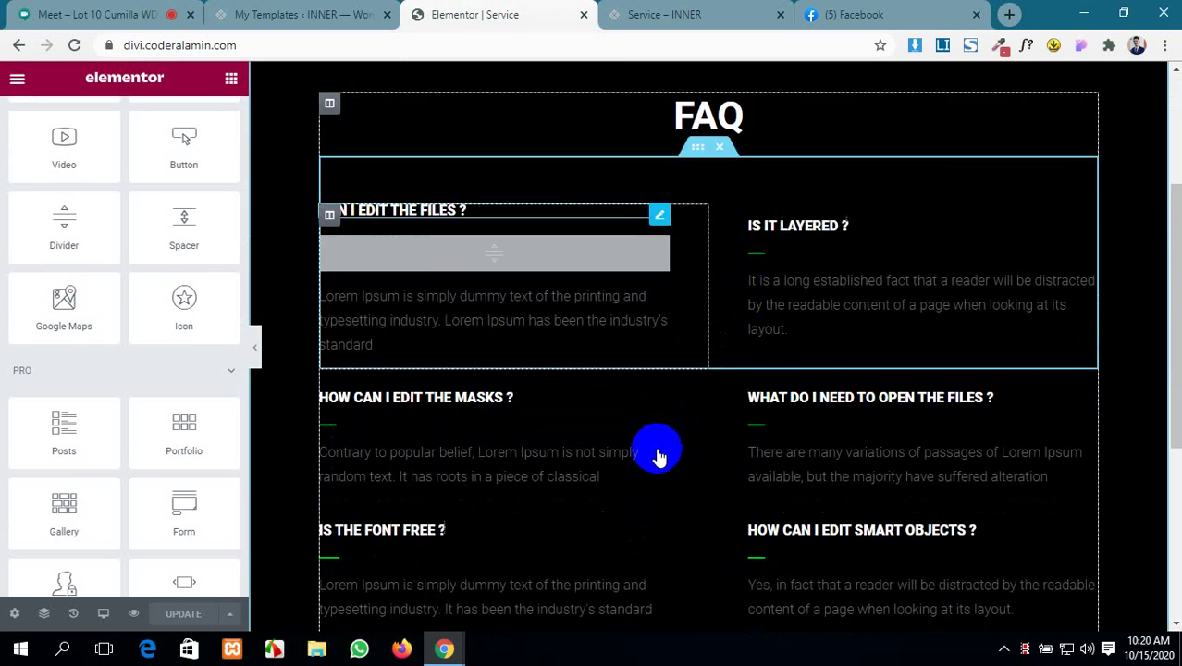
pyautogui.scroll(-2, 656, 455)
pyautogui.scroll(4, 654, 451)
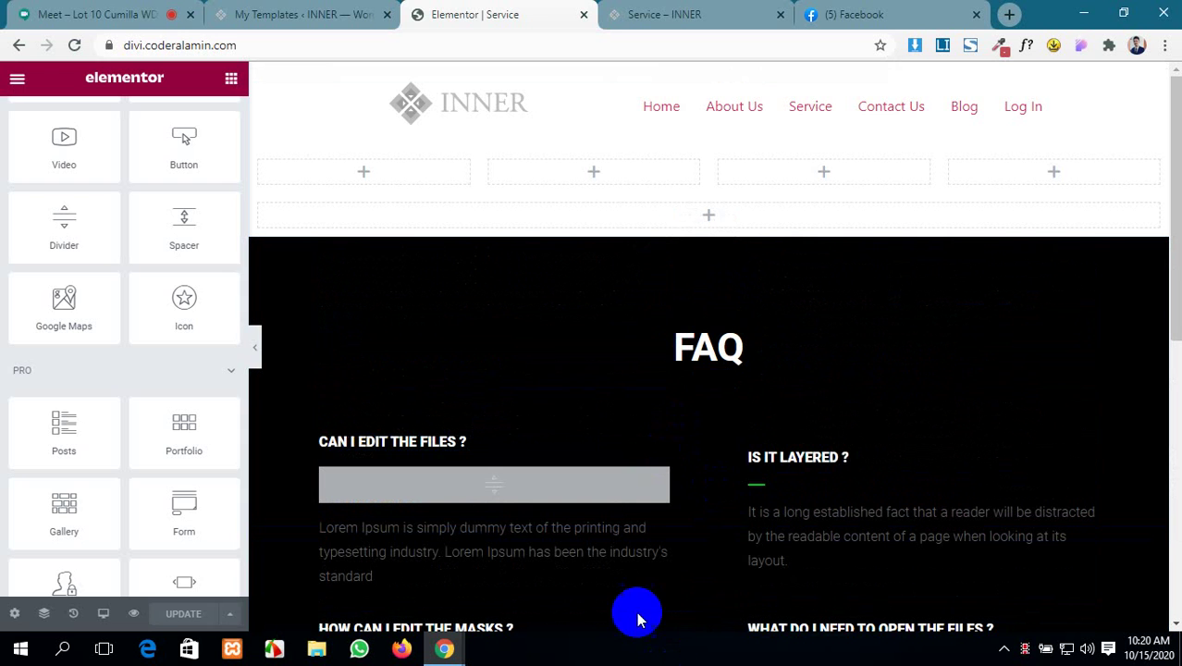
# - Go to the site's live Home page and look over its hero and sweets sections
pyautogui.click(647, 15)
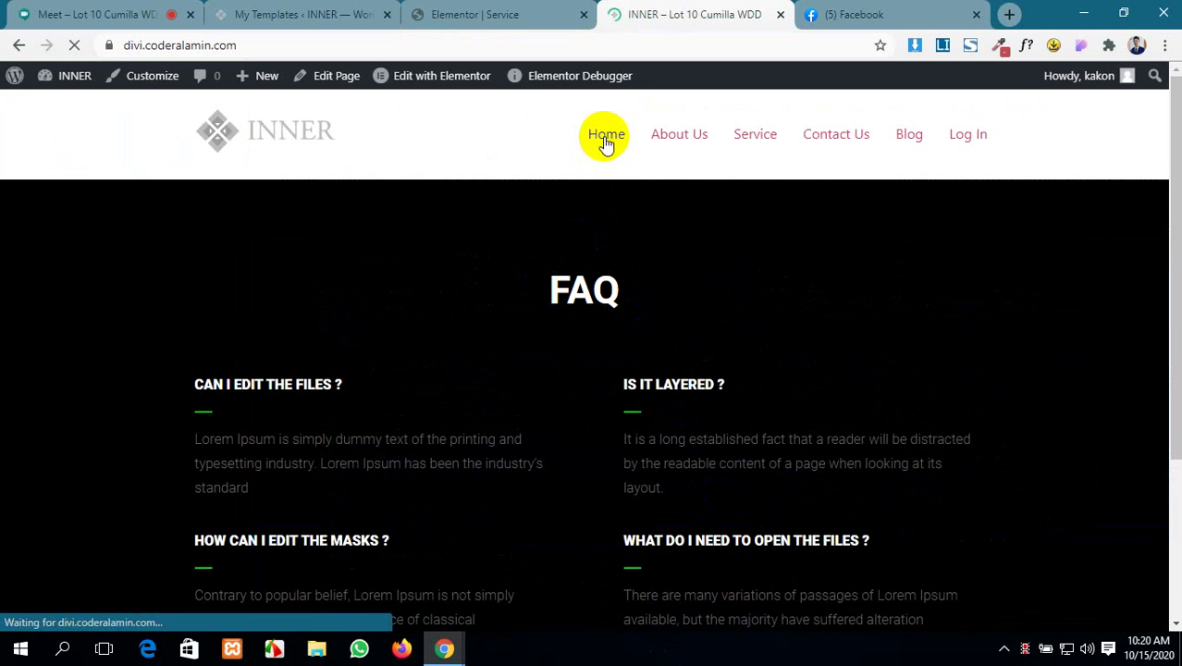
pyautogui.scroll(-3, 470, 446)
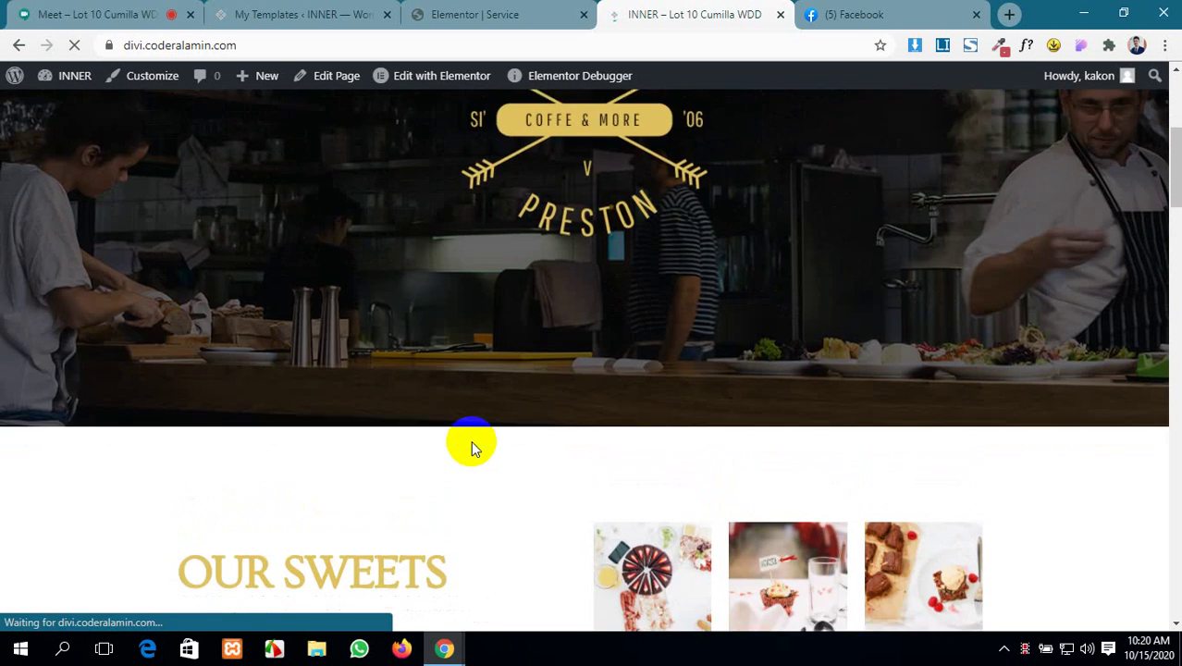
pyautogui.scroll(4, 471, 441)
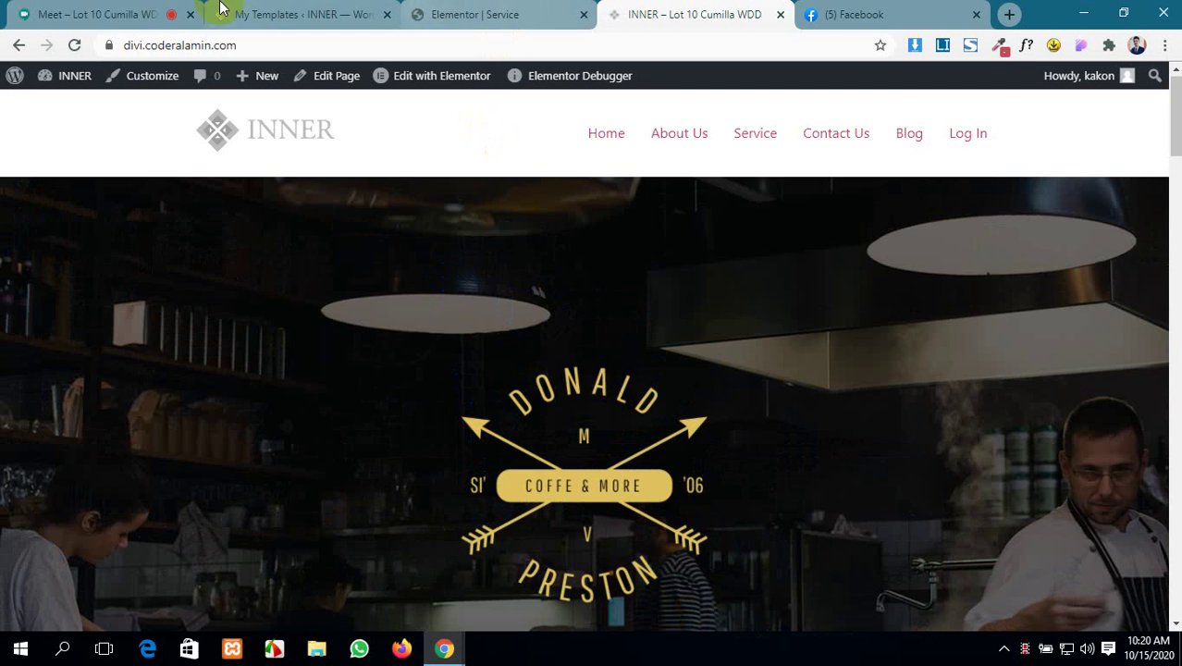
pyautogui.click(88, 14)
pyautogui.click(751, 396)
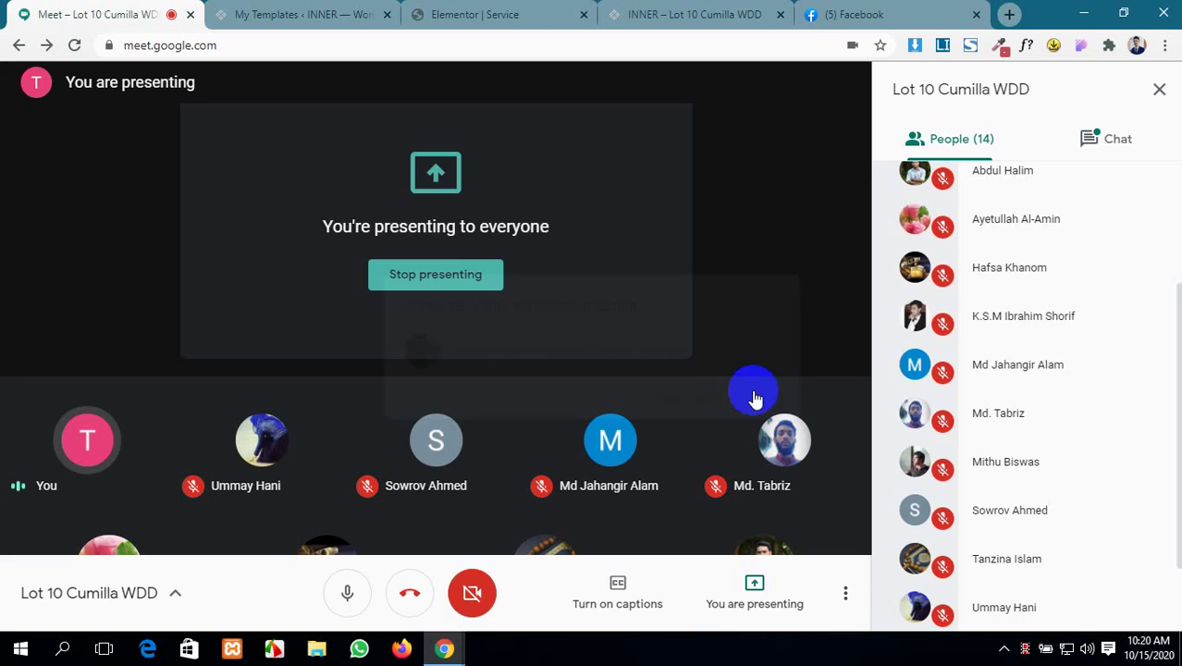
pyautogui.click(489, 12)
pyautogui.click(296, 10)
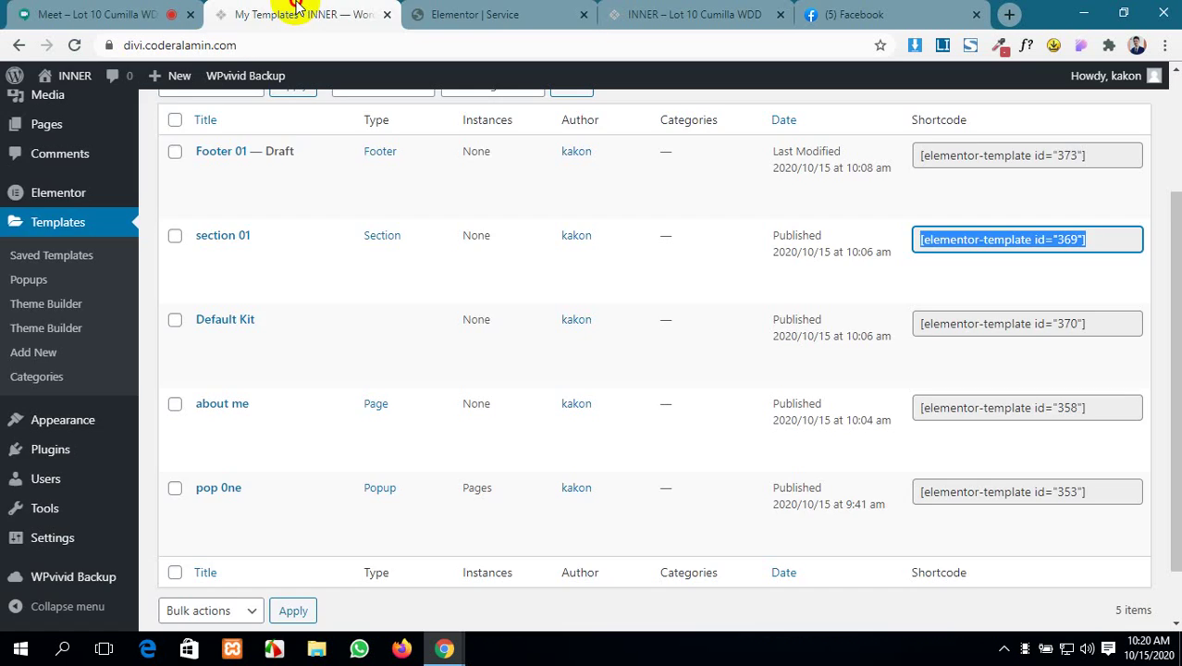
pyautogui.click(463, 11)
# - Open the Home page for editing in Elementor from its live page
pyautogui.click(730, 11)
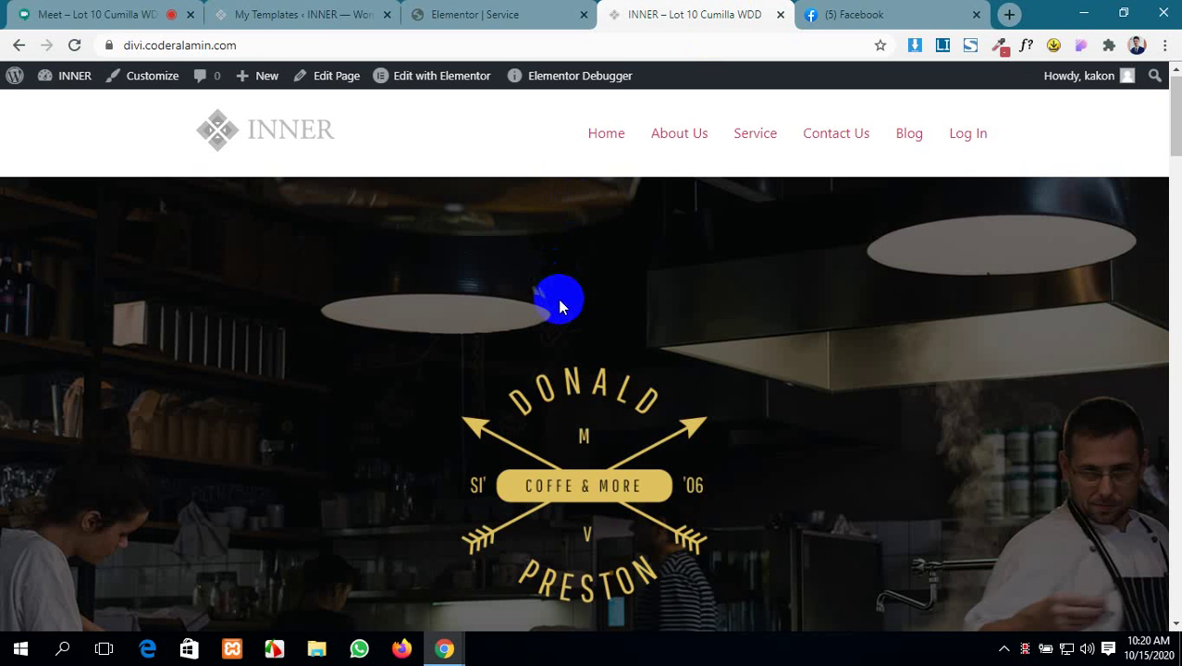
pyautogui.scroll(-3, 559, 301)
pyautogui.scroll(3, 561, 302)
pyautogui.click(462, 14)
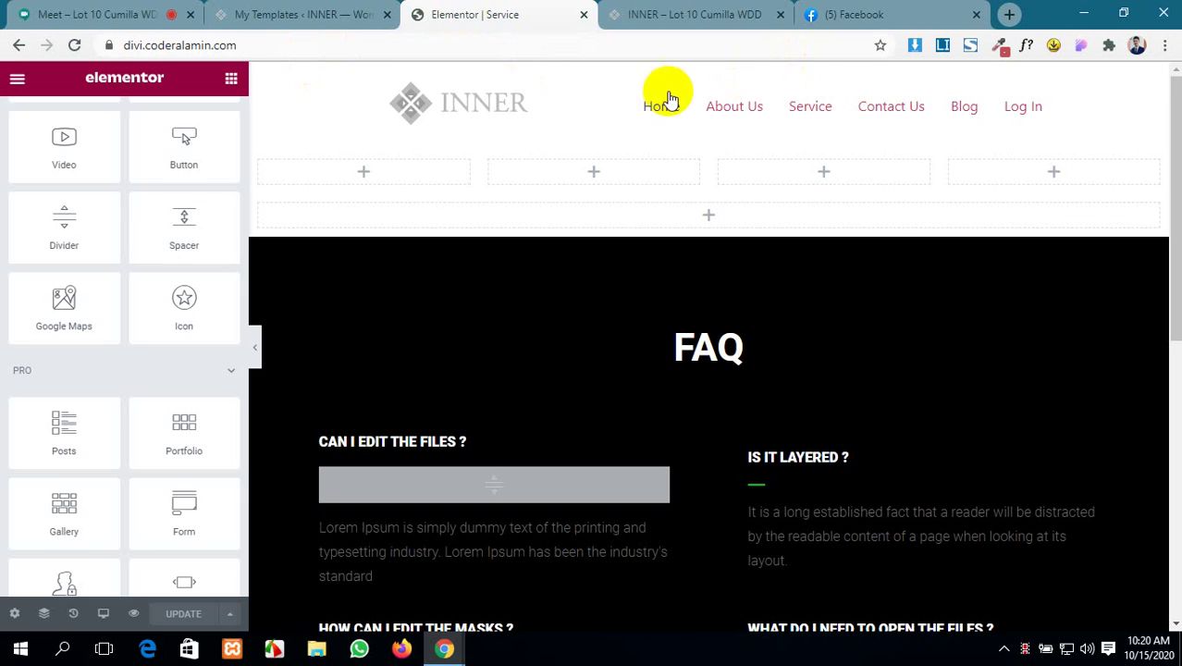
pyautogui.click(652, 14)
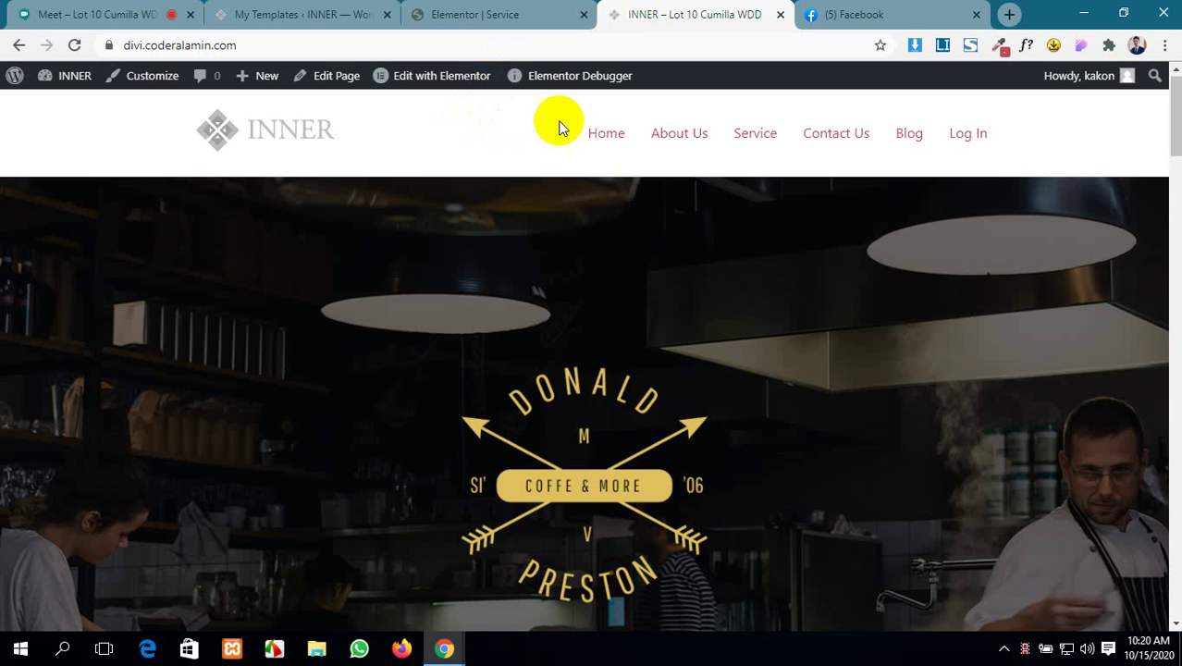
pyautogui.click(340, 78)
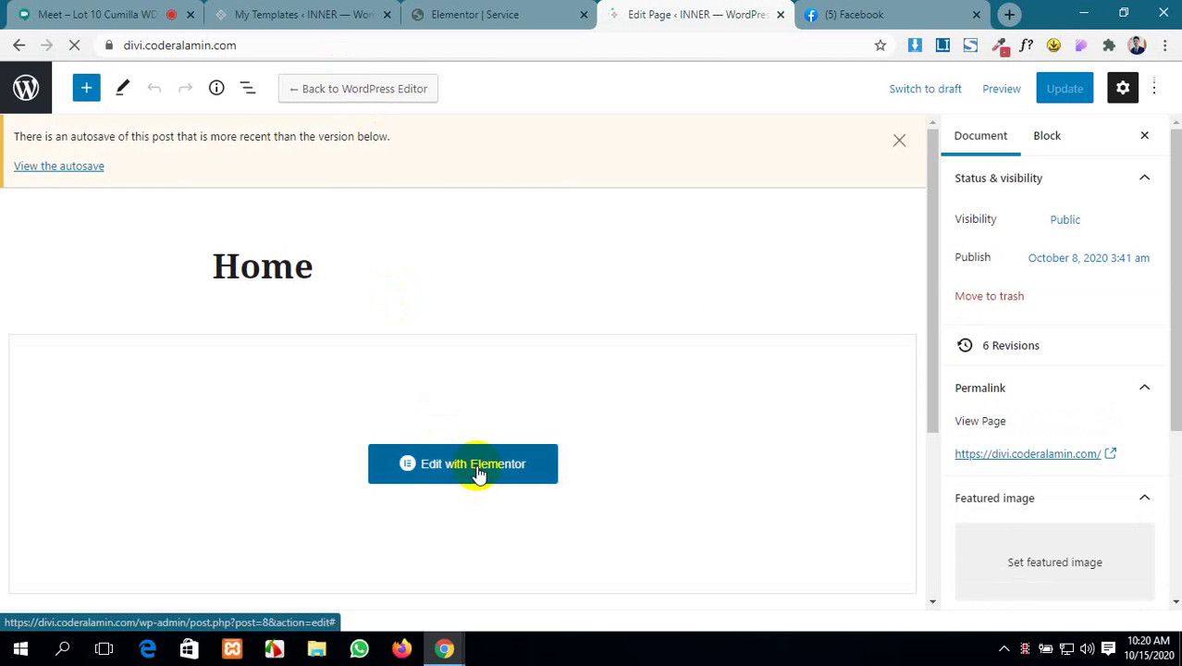
pyautogui.click(477, 471)
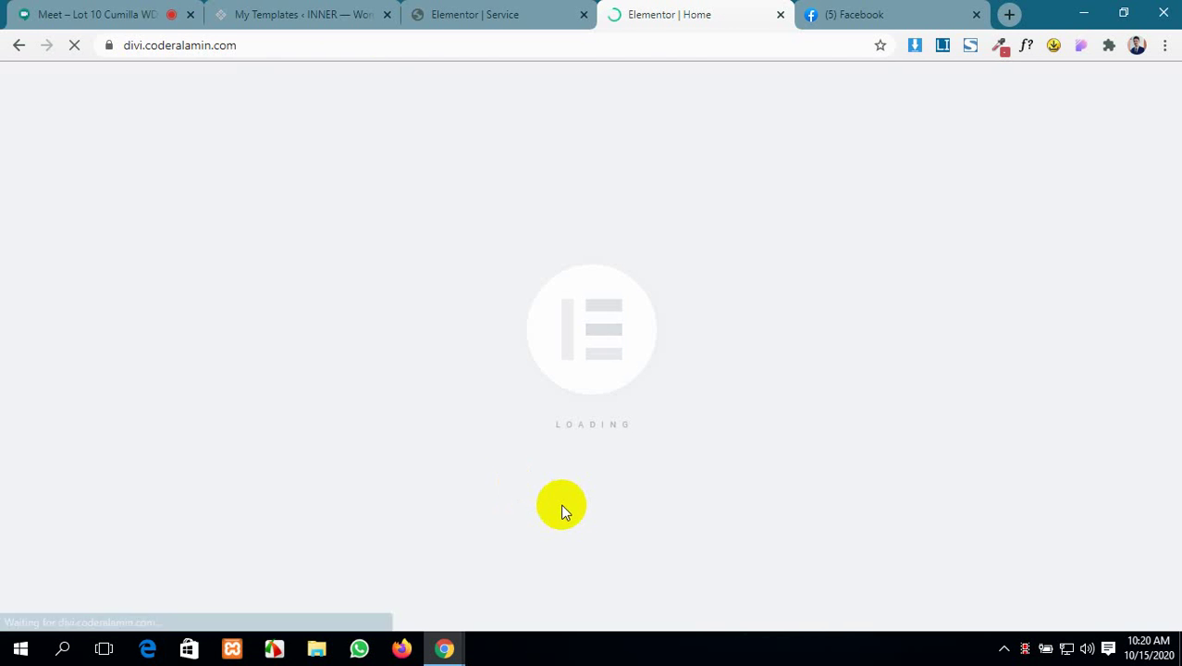
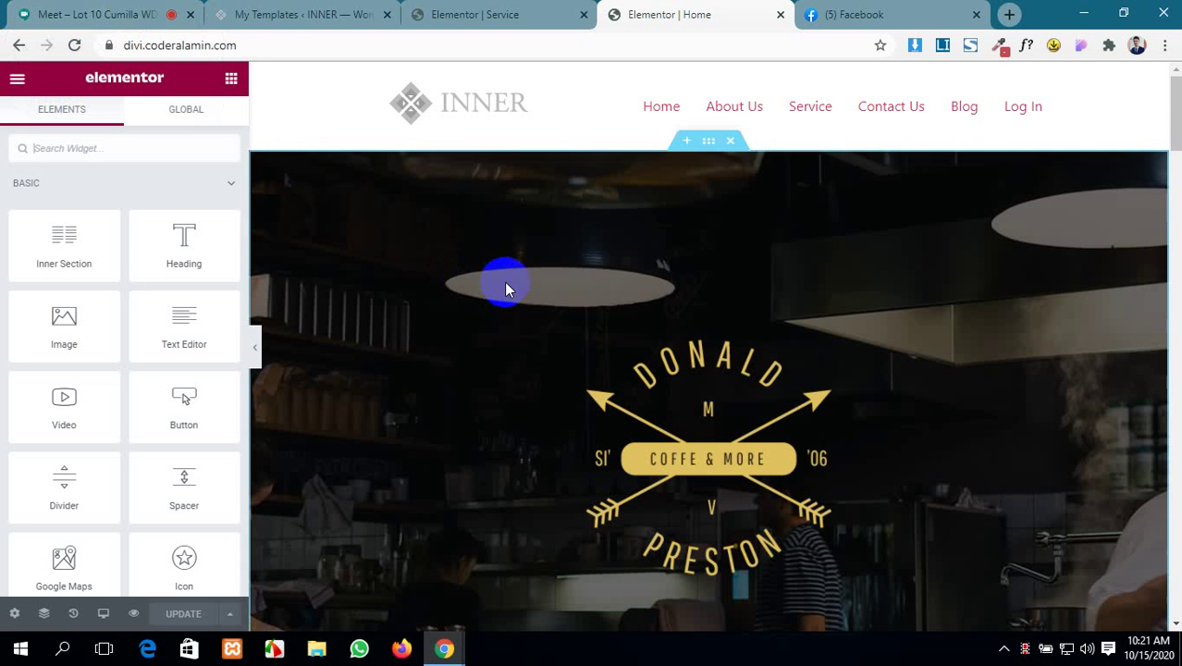
# - Save the Home page's hero section to the library as a template named "Hero section", and close the library
pyautogui.click(708, 143)
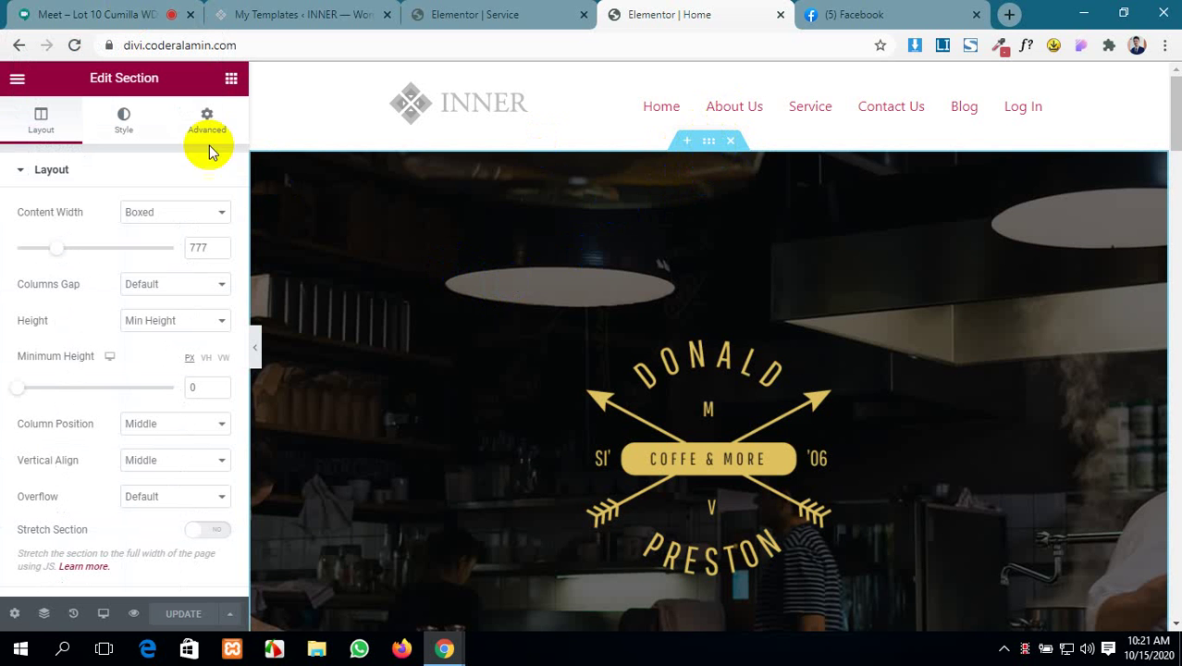
pyautogui.scroll(-3, 54, 258)
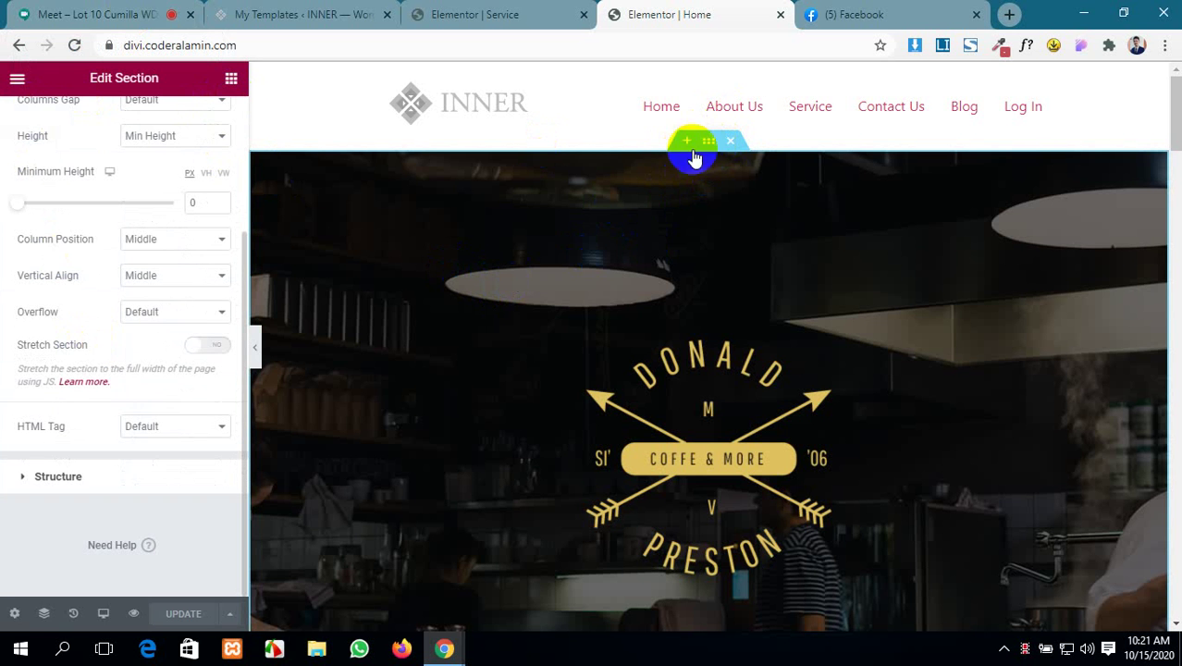
pyautogui.rightClick(708, 144)
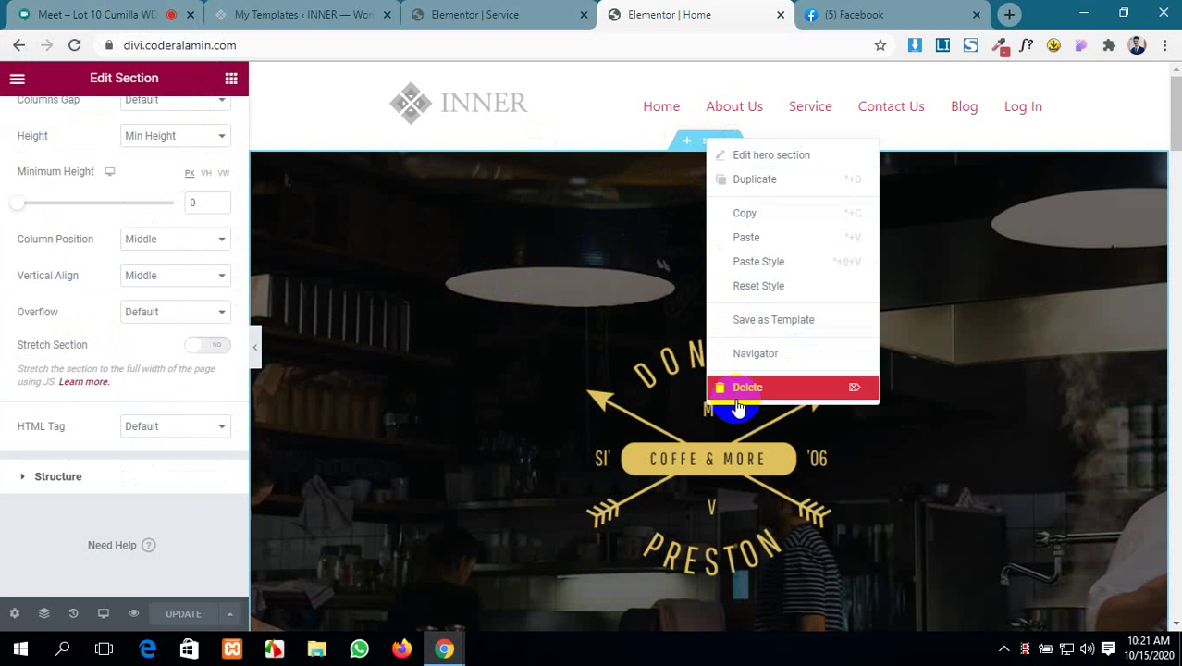
pyautogui.click(452, 308)
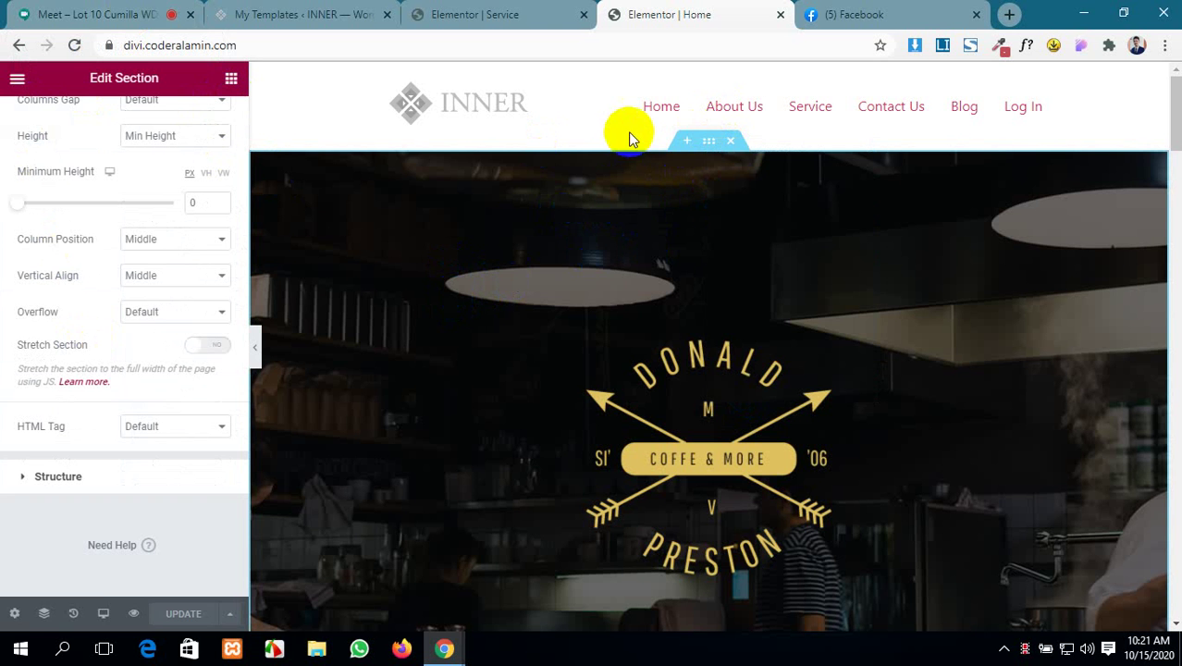
pyautogui.rightClick(707, 144)
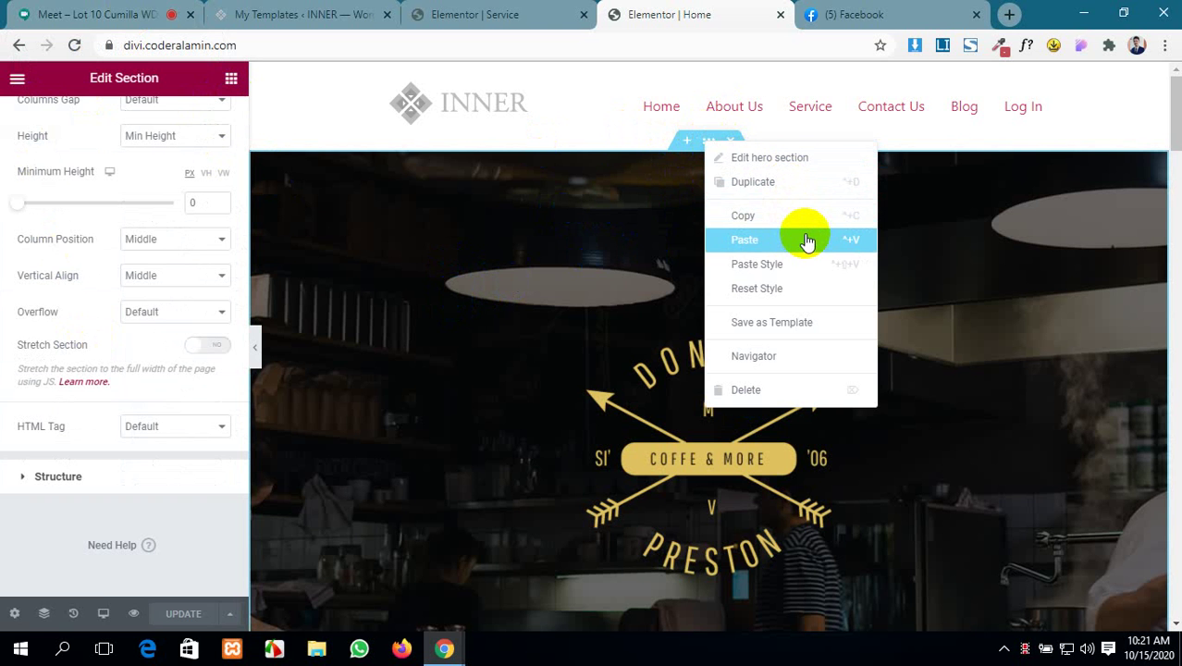
pyautogui.click(819, 326)
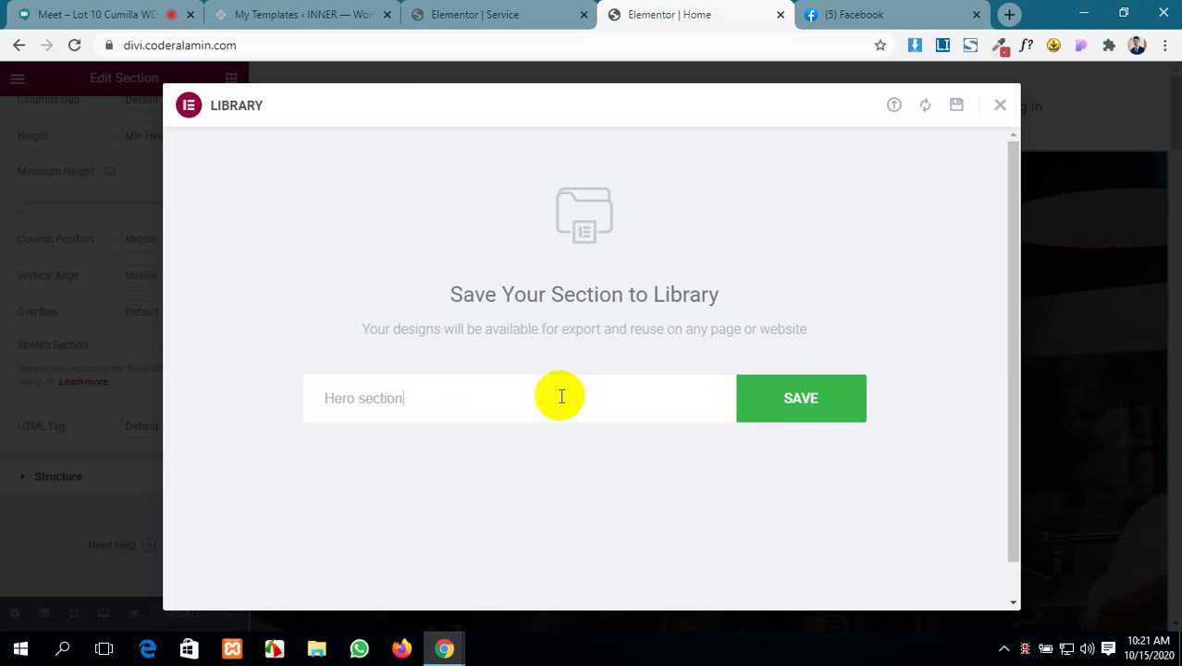
pyautogui.click(797, 402)
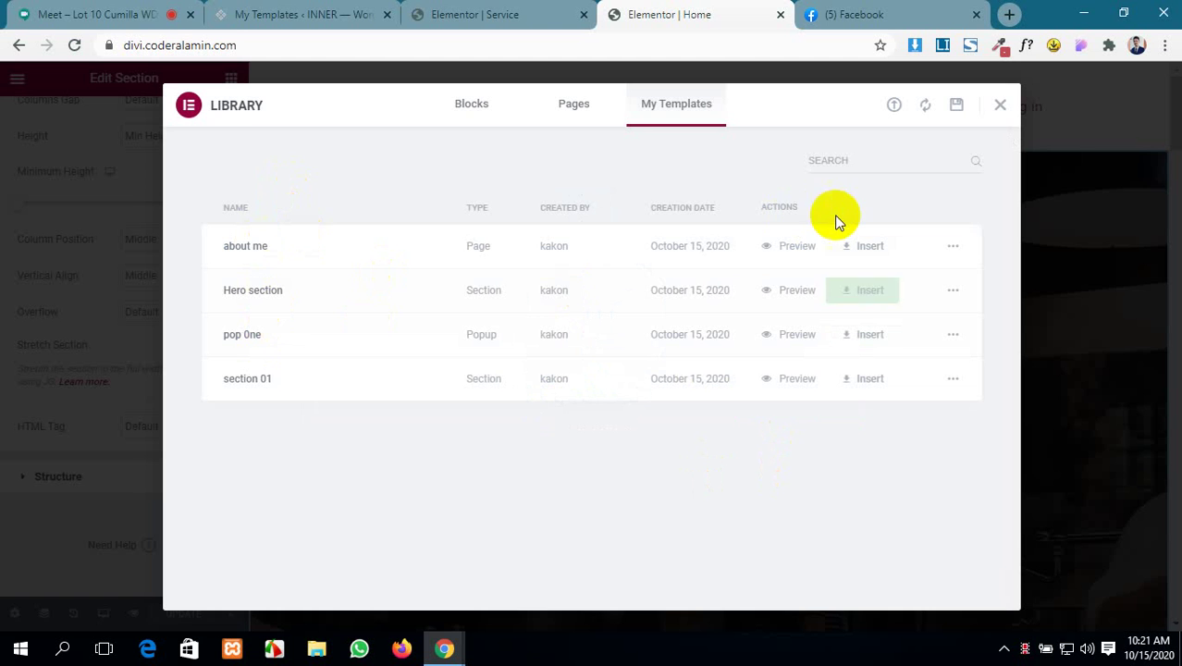
pyautogui.click(999, 105)
# - Switch the Service page's layout back to Elementor Canvas in its page settings, update it and check the preview
pyautogui.click(824, 13)
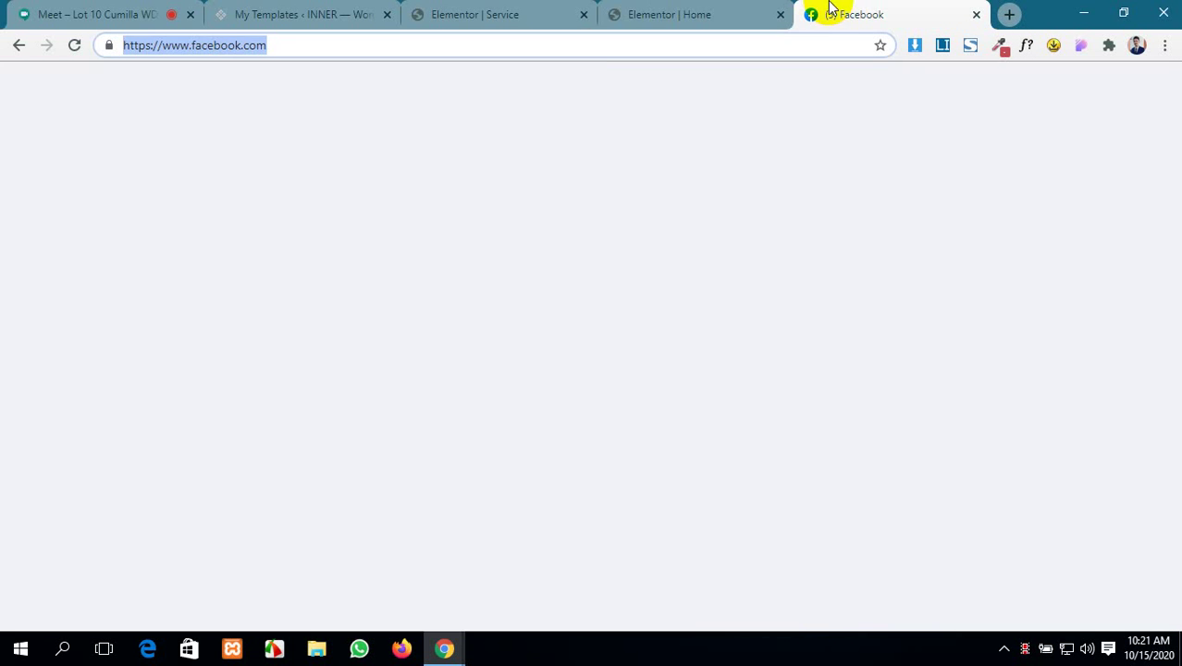
pyautogui.click(463, 14)
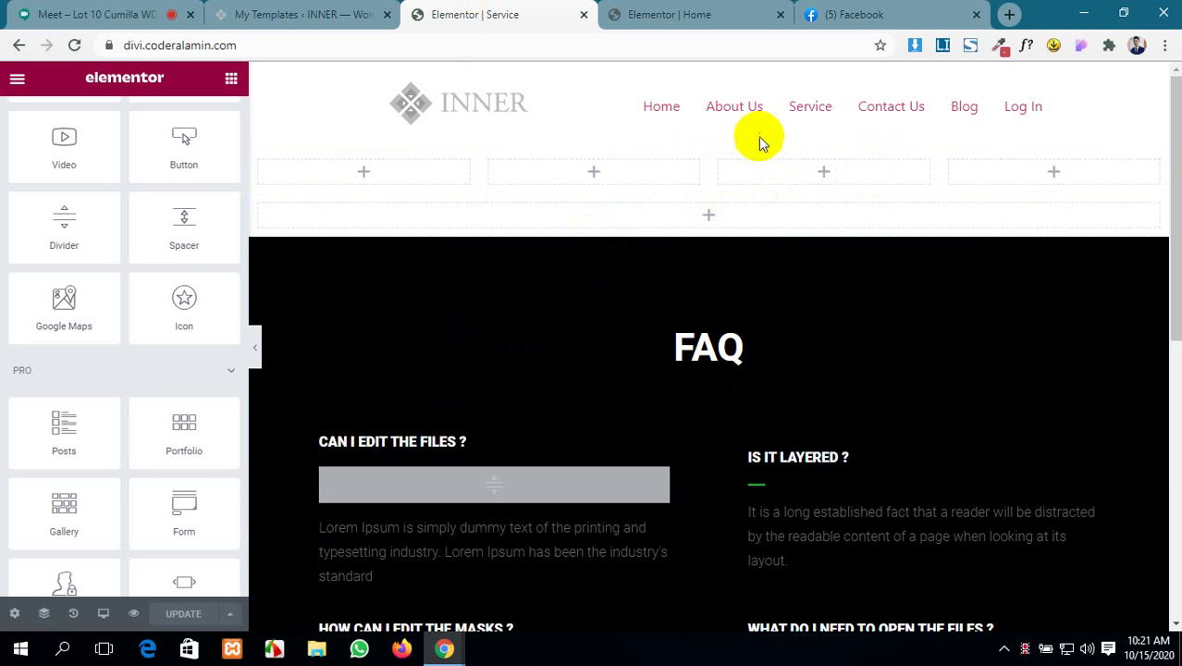
pyautogui.scroll(-3, 219, 350)
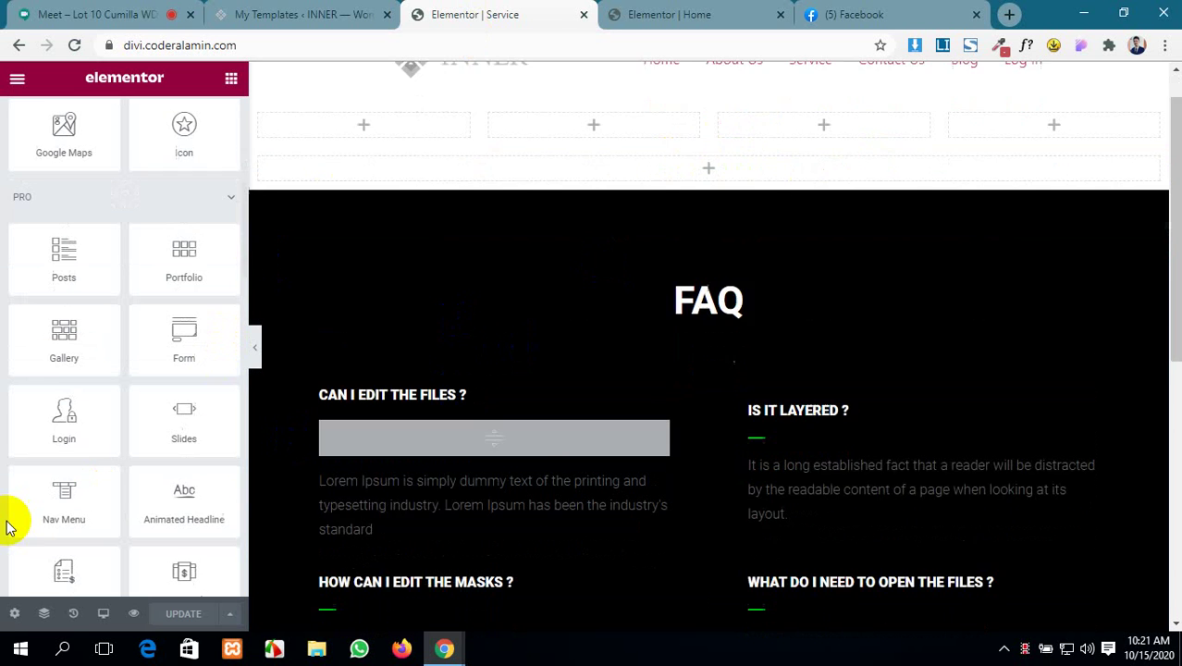
pyautogui.click(14, 615)
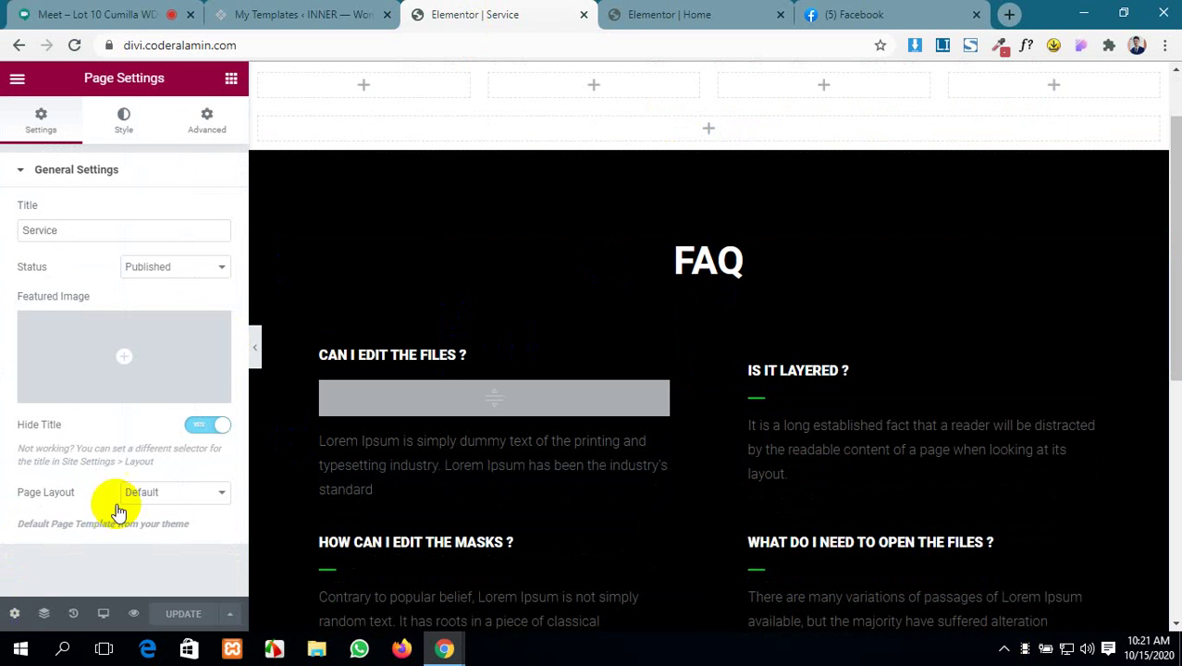
pyautogui.click(180, 493)
pyautogui.click(183, 524)
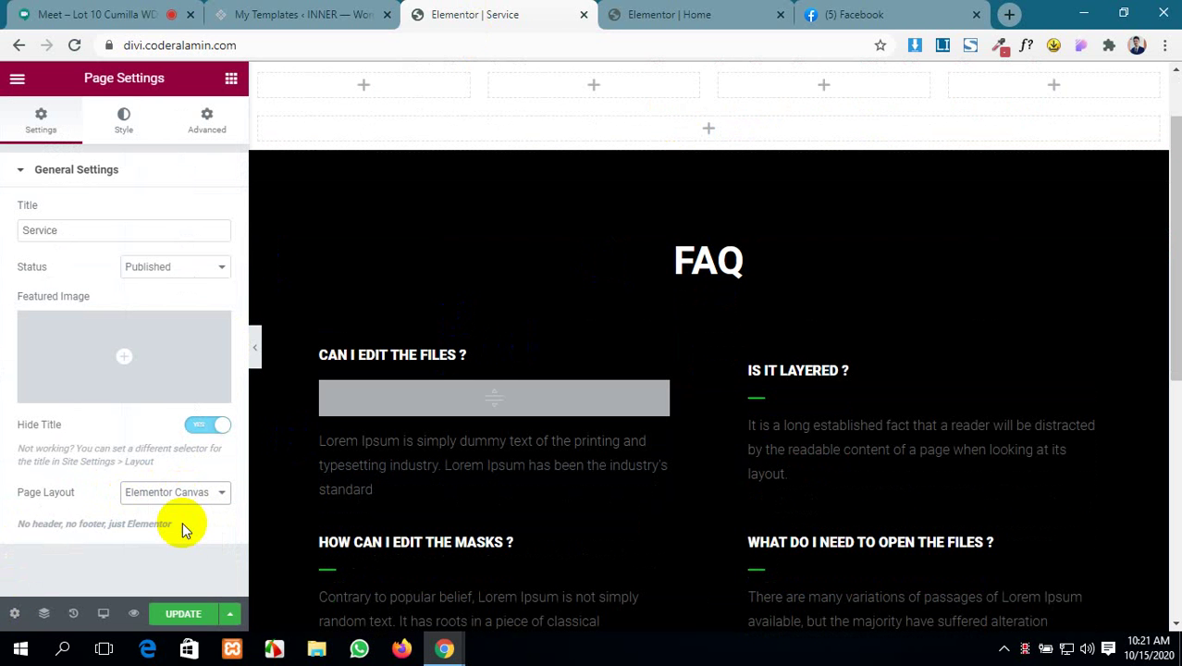
pyautogui.click(180, 614)
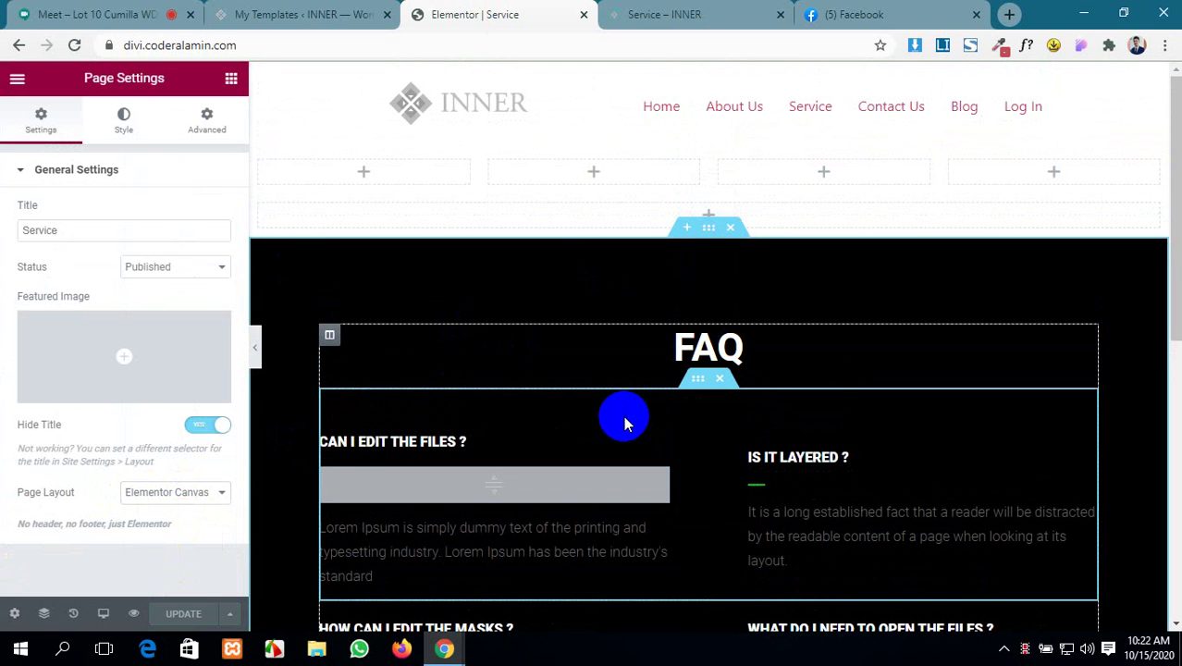
pyautogui.click(652, 11)
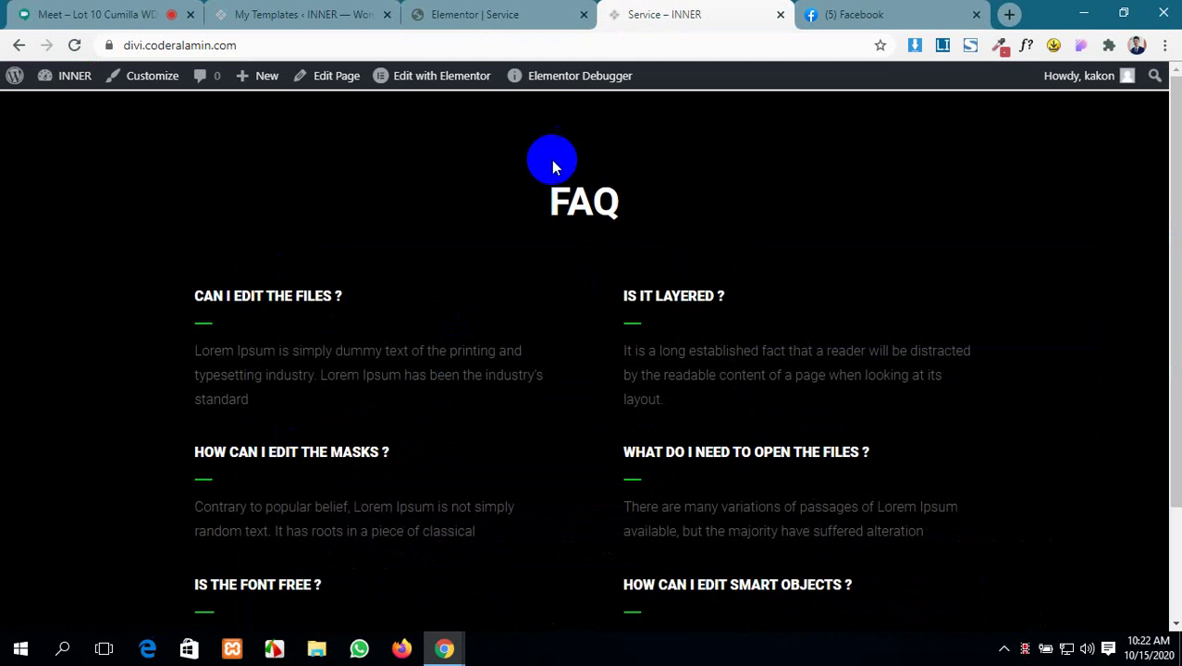
pyautogui.scroll(-1, 496, 263)
# - Delete the empty four-column section from the Service page in the Elementor editor
pyautogui.click(524, 13)
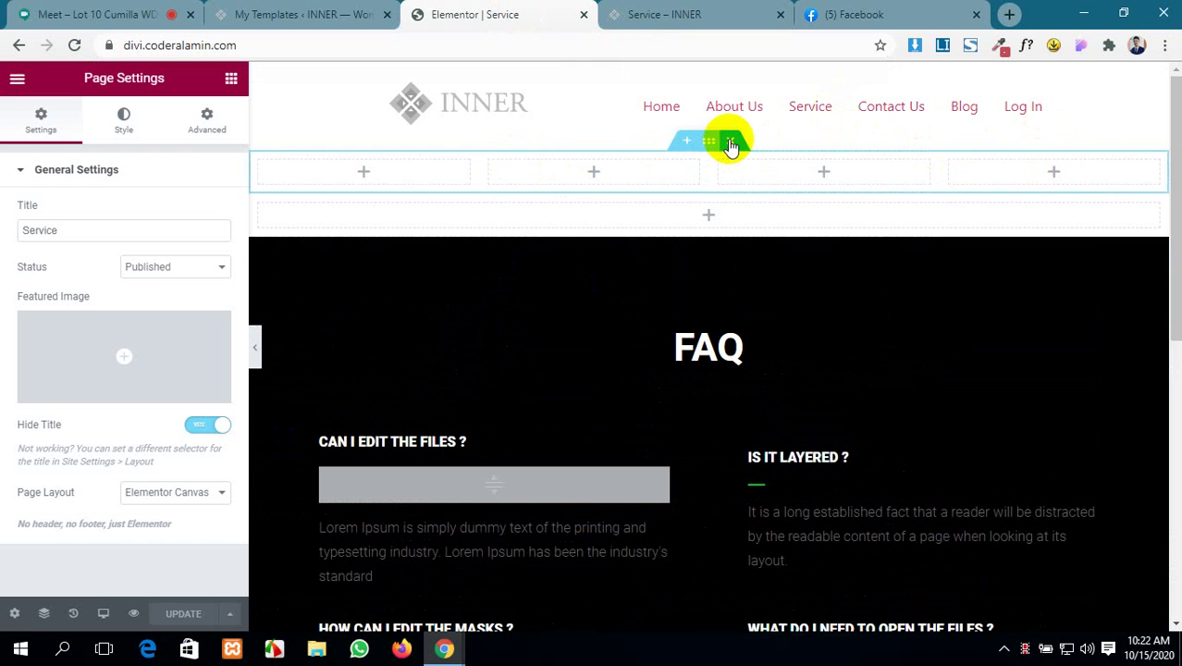
pyautogui.click(730, 142)
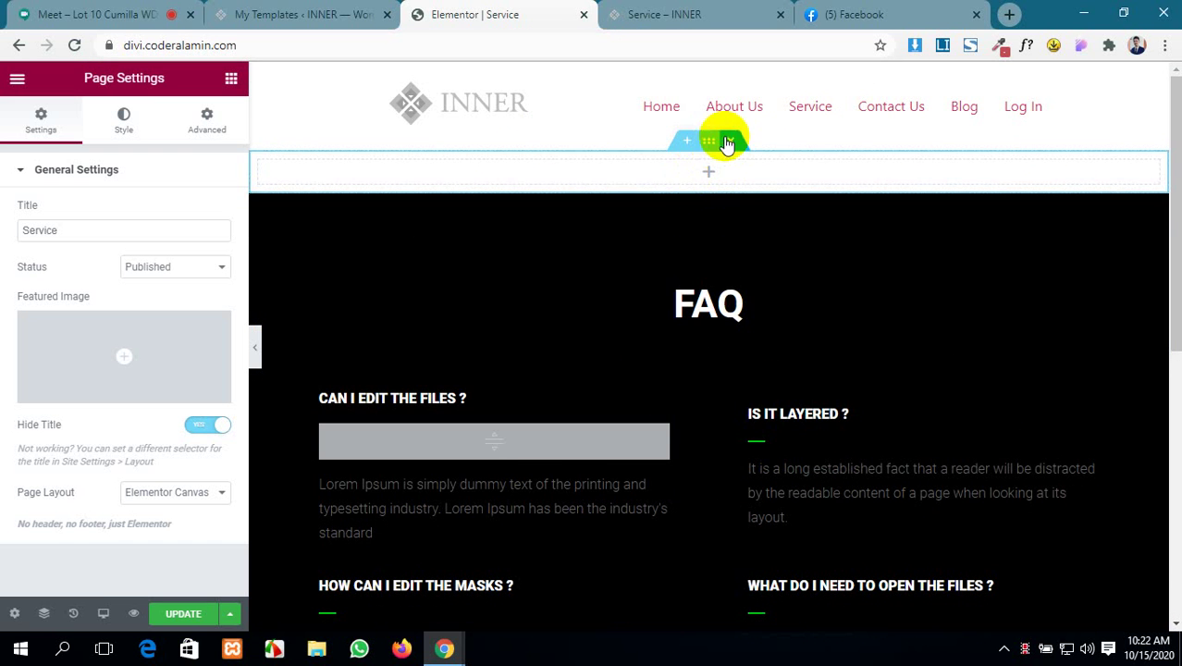
# - Delete the empty section above the FAQ section on the Service page
pyautogui.click(731, 143)
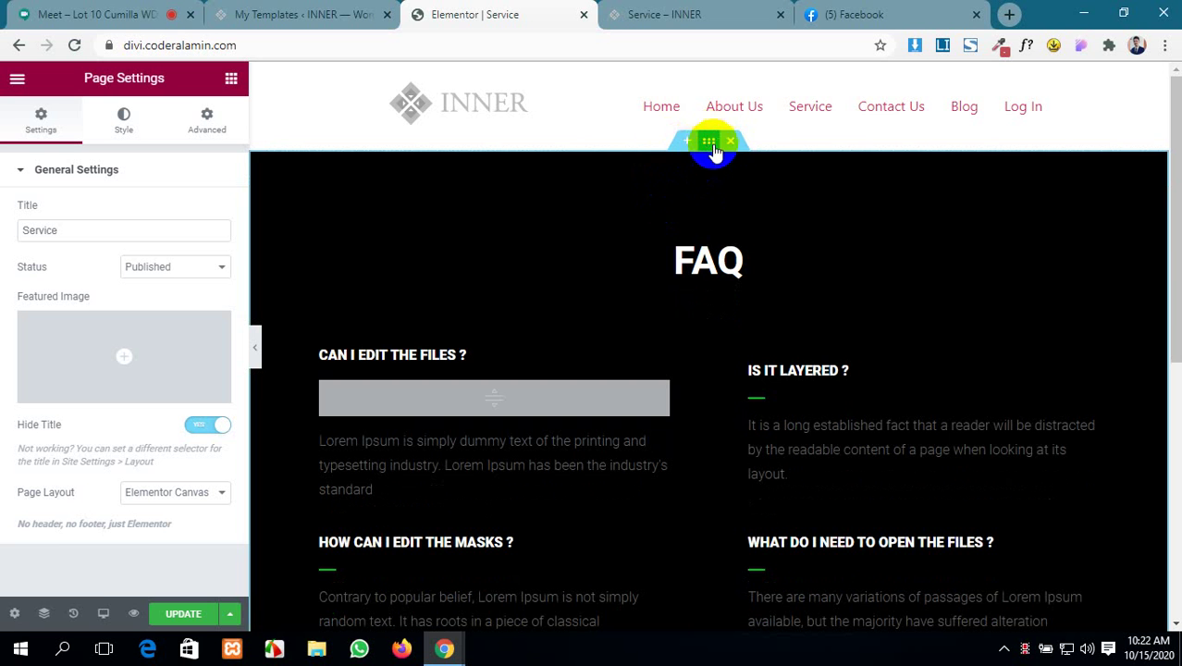
pyautogui.scroll(-3, 642, 145)
pyautogui.scroll(3, 643, 145)
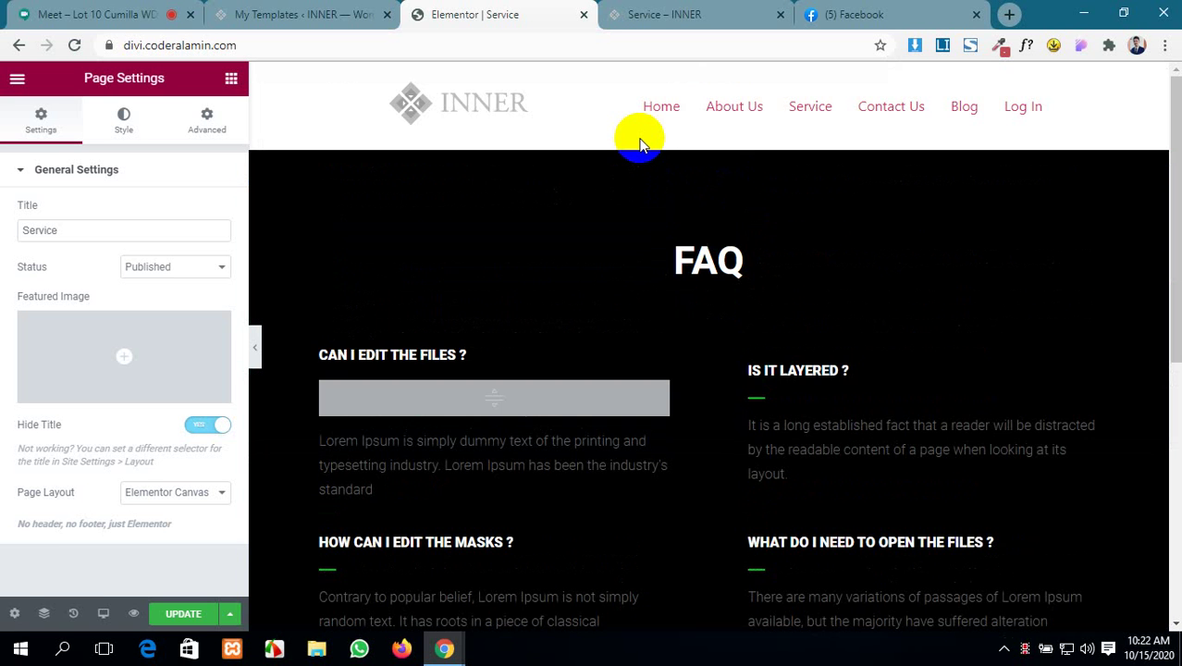
# - Open the saved templates library from the new-section area at the end of the Service page
pyautogui.scroll(-5, 638, 146)
pyautogui.scroll(2, 683, 299)
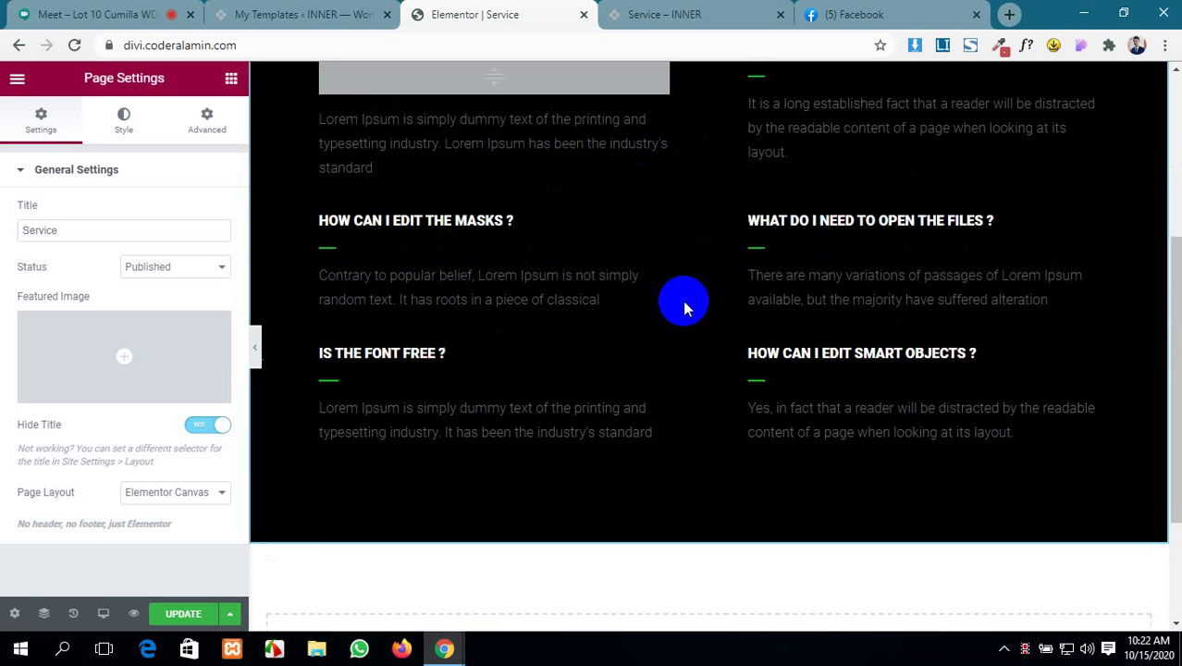
pyautogui.scroll(-2, 682, 301)
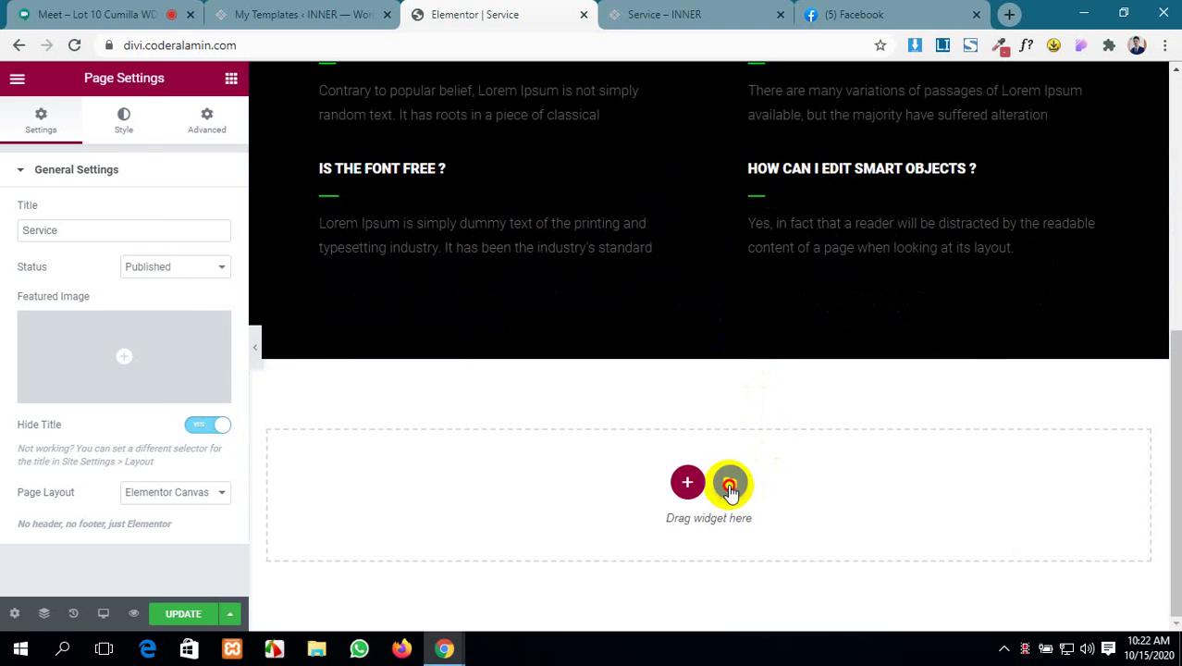
pyautogui.click(729, 484)
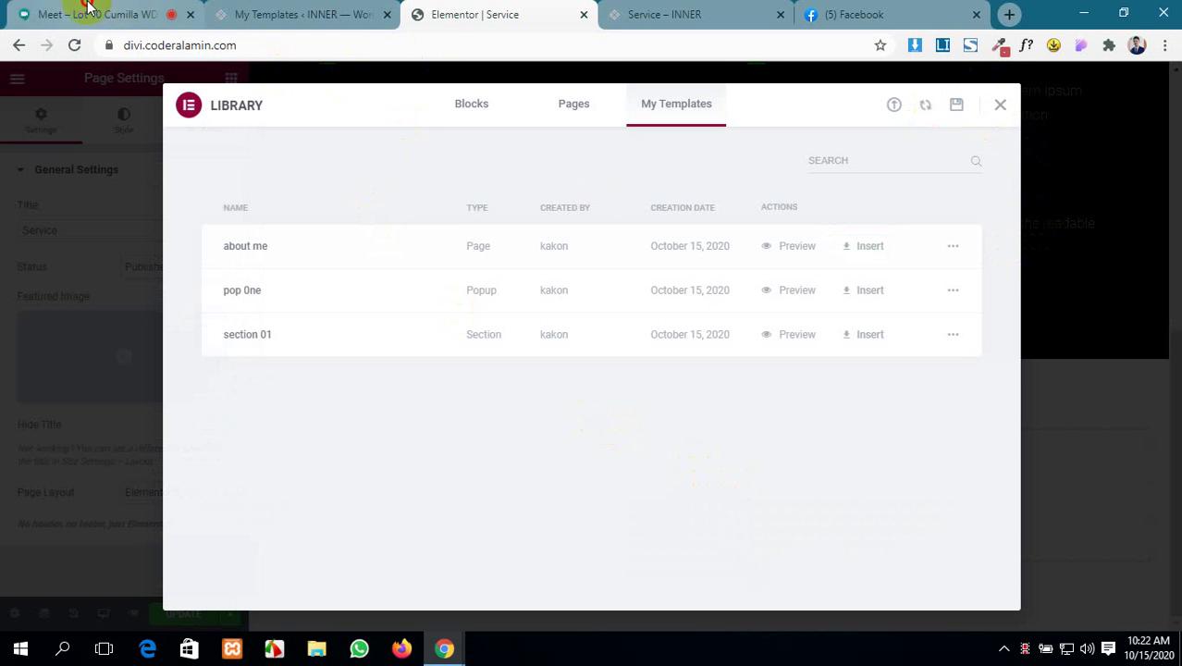
# - Switch to Google Meet, admit the waiting participant, and return to the Service page's Elementor editor
pyautogui.click(93, 11)
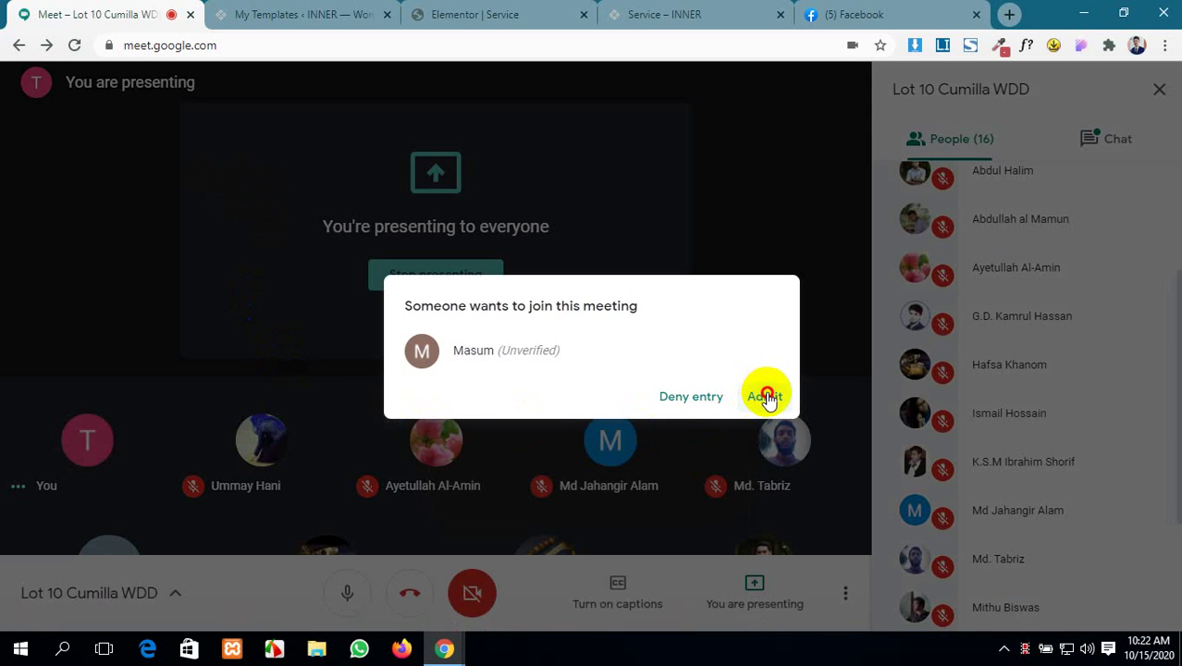
pyautogui.click(766, 396)
pyautogui.click(675, 14)
pyautogui.click(504, 9)
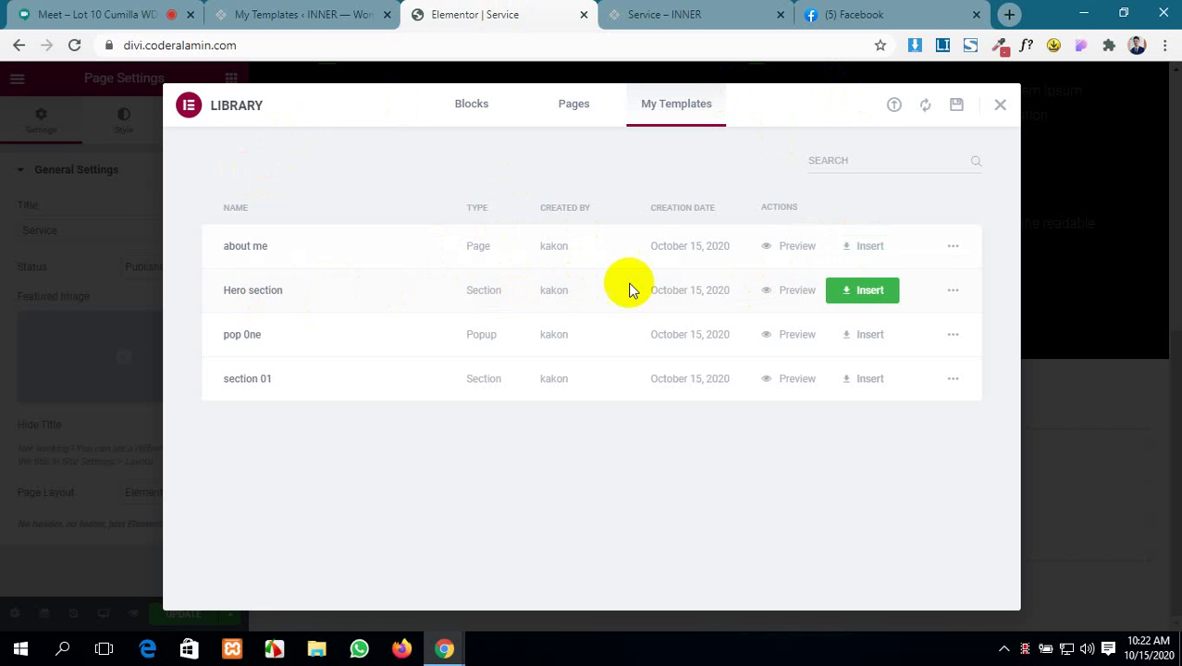
# - Insert the saved "Hero section" template into the Service page, importing its document settings
pyautogui.click(862, 293)
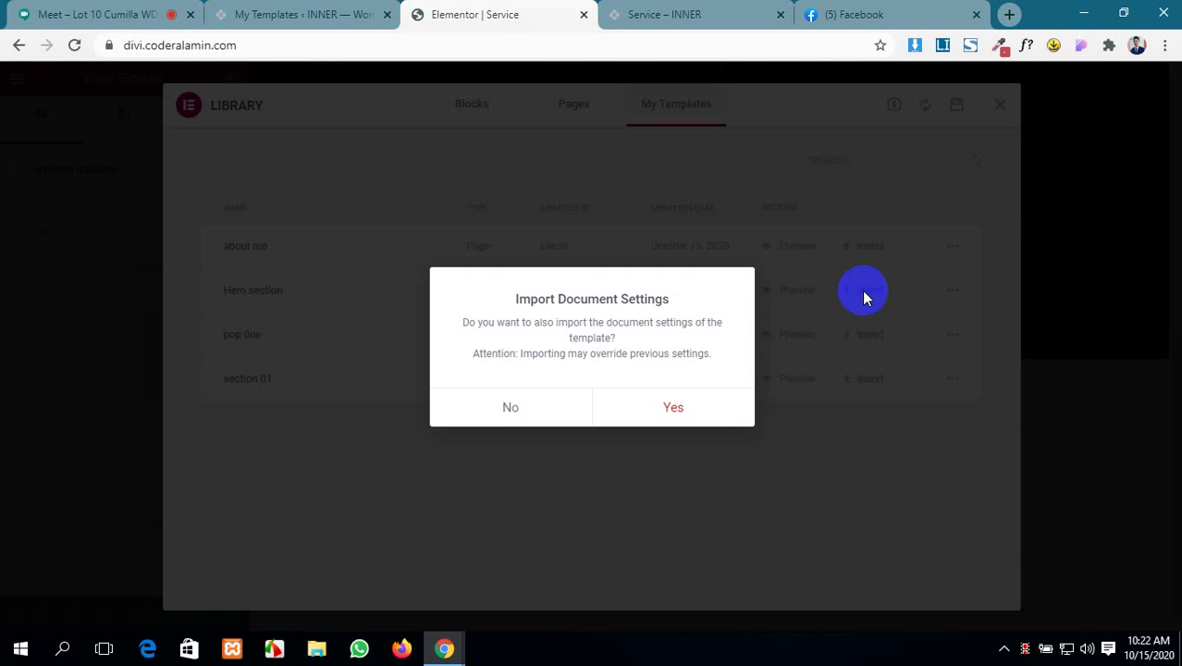
pyautogui.click(712, 409)
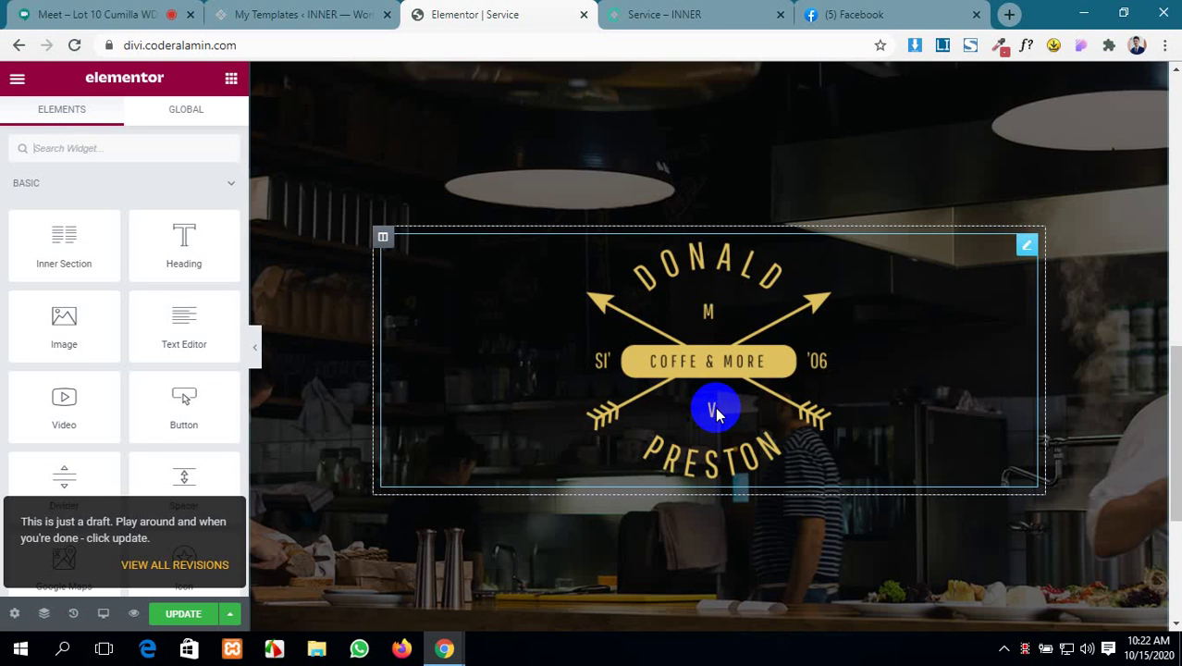
pyautogui.scroll(10, 714, 407)
pyautogui.scroll(-10, 715, 407)
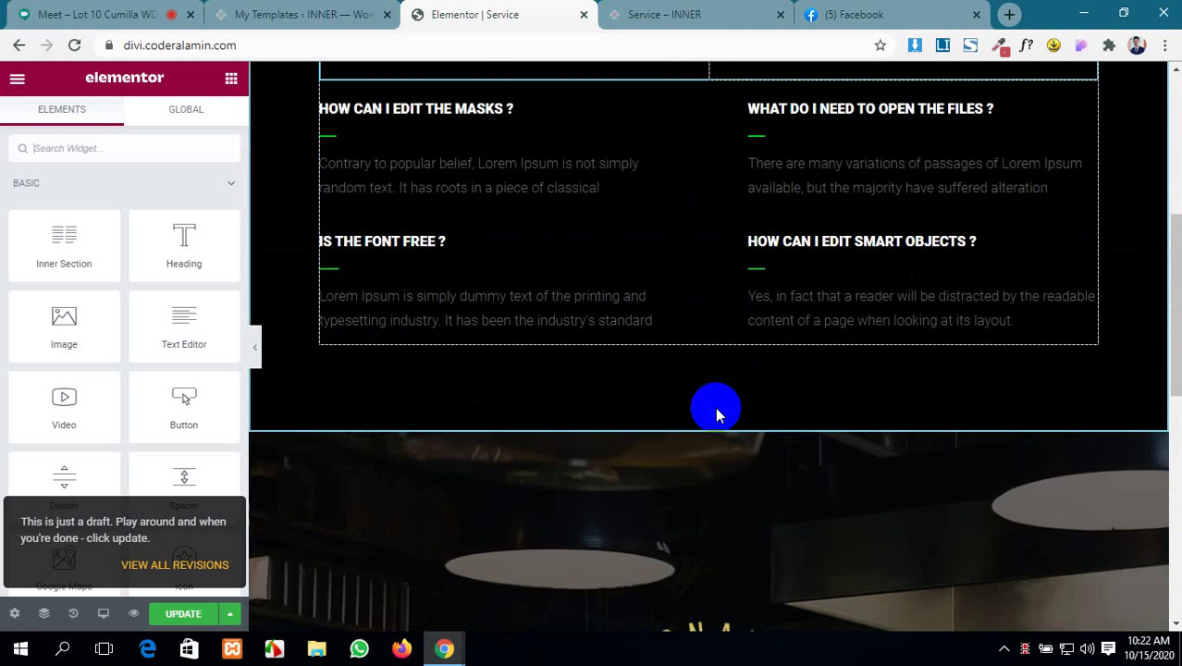
# - Move the hero section above the FAQ section, directly below the page header
pyautogui.scroll(5, 714, 407)
pyautogui.scroll(2, 716, 413)
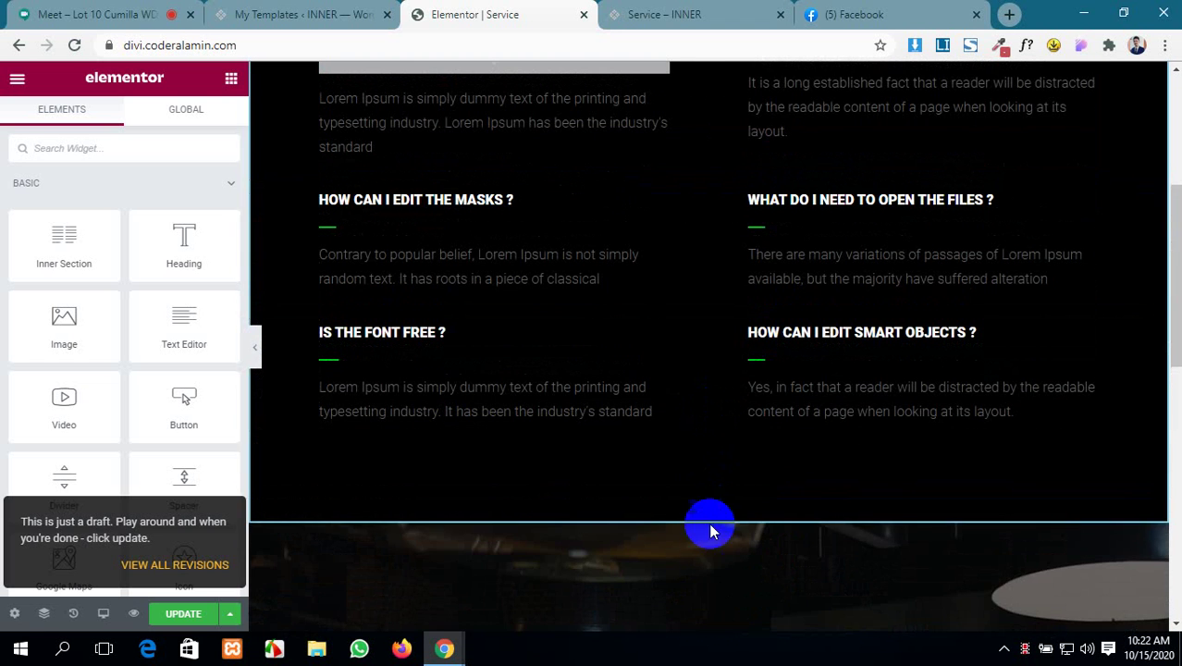
pyautogui.moveTo(708, 520); pyautogui.dragTo(681, 184)
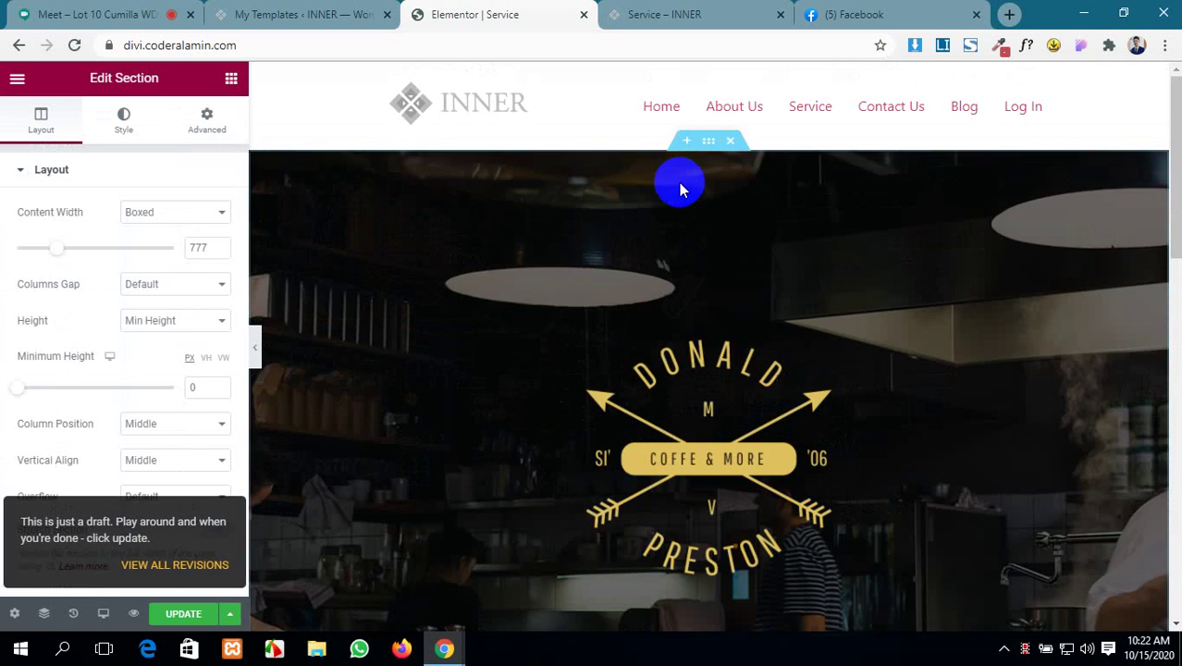
pyautogui.scroll(-10, 682, 189)
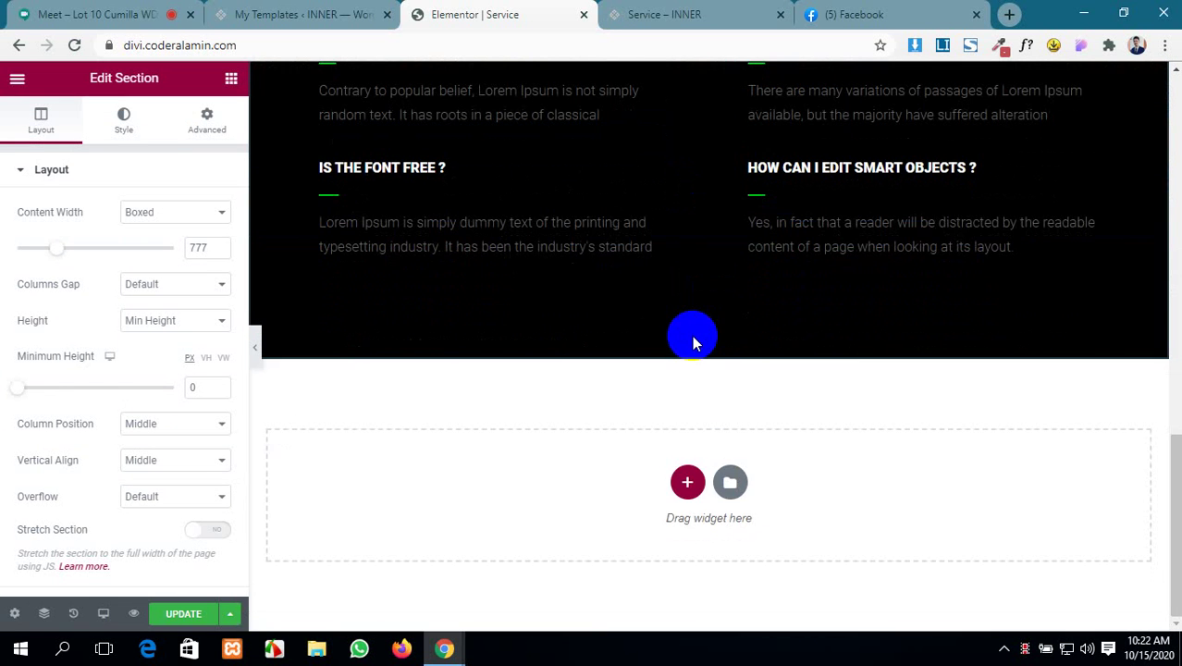
pyautogui.scroll(15, 693, 331)
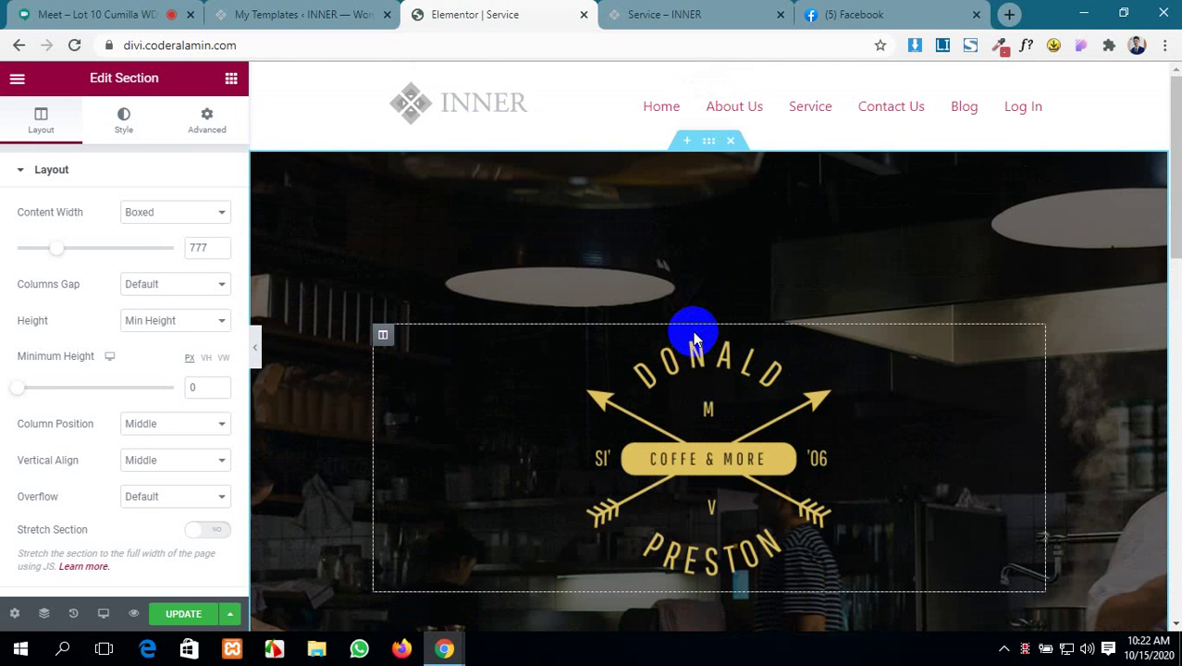
# - Insert the saved "pop 0ne" popup template below the FAQ section with its document settings, and update the Service page
pyautogui.scroll(-10, 679, 347)
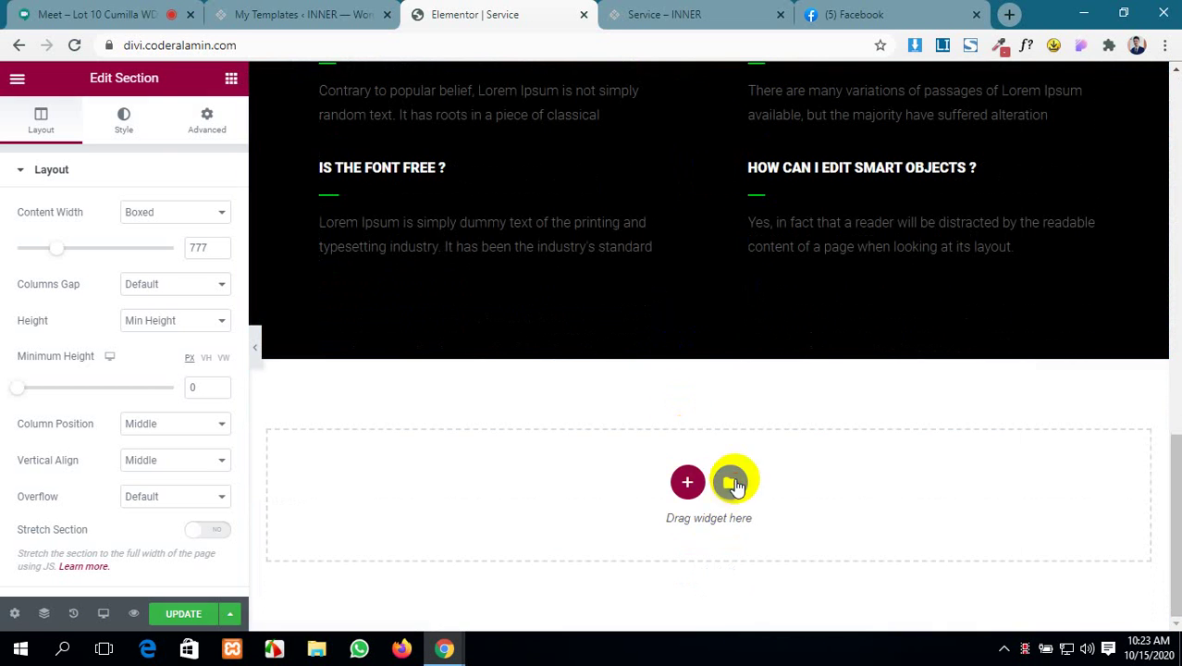
pyautogui.click(731, 481)
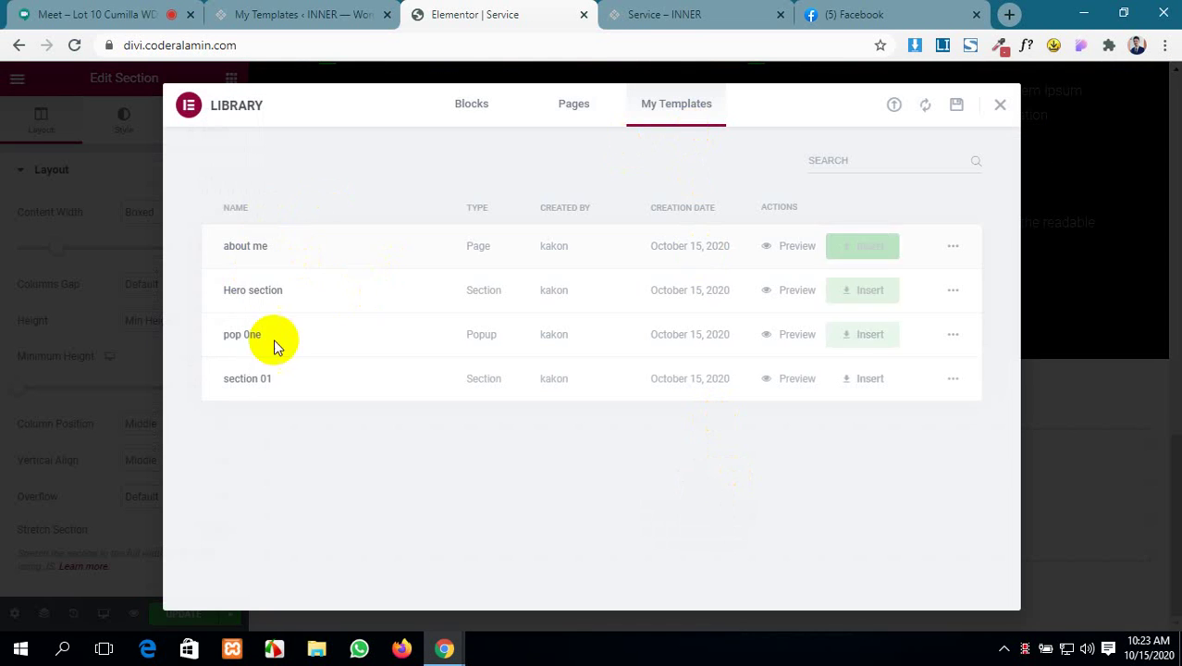
pyautogui.click(864, 337)
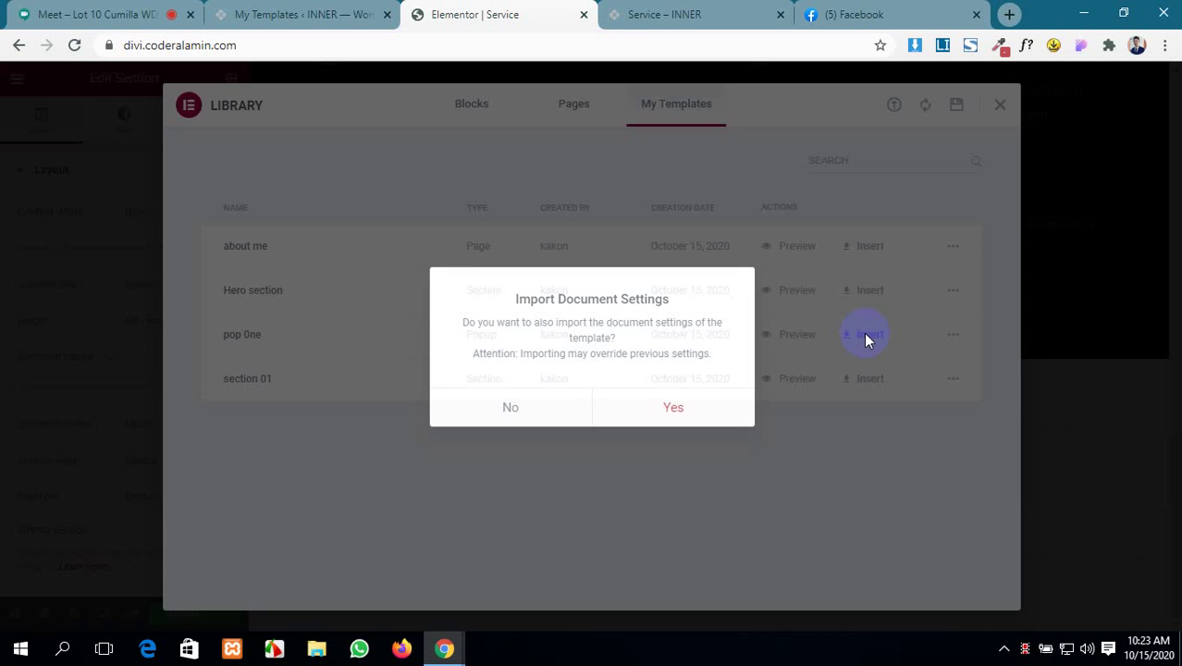
pyautogui.click(691, 400)
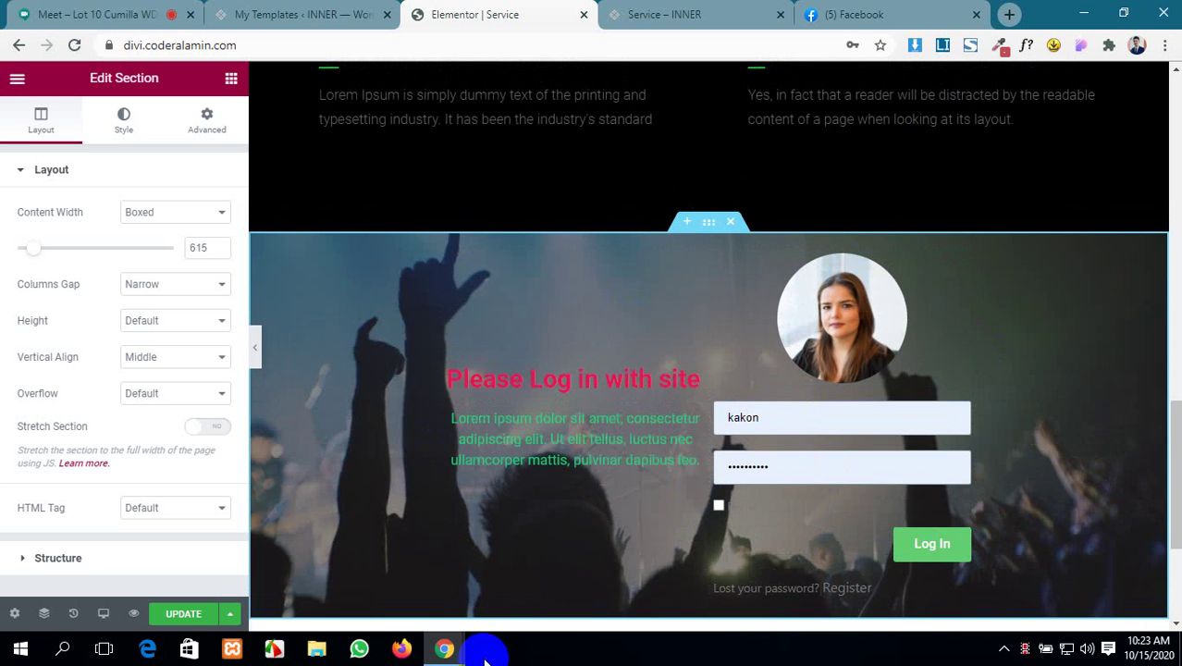
pyautogui.scroll(-3, 628, 545)
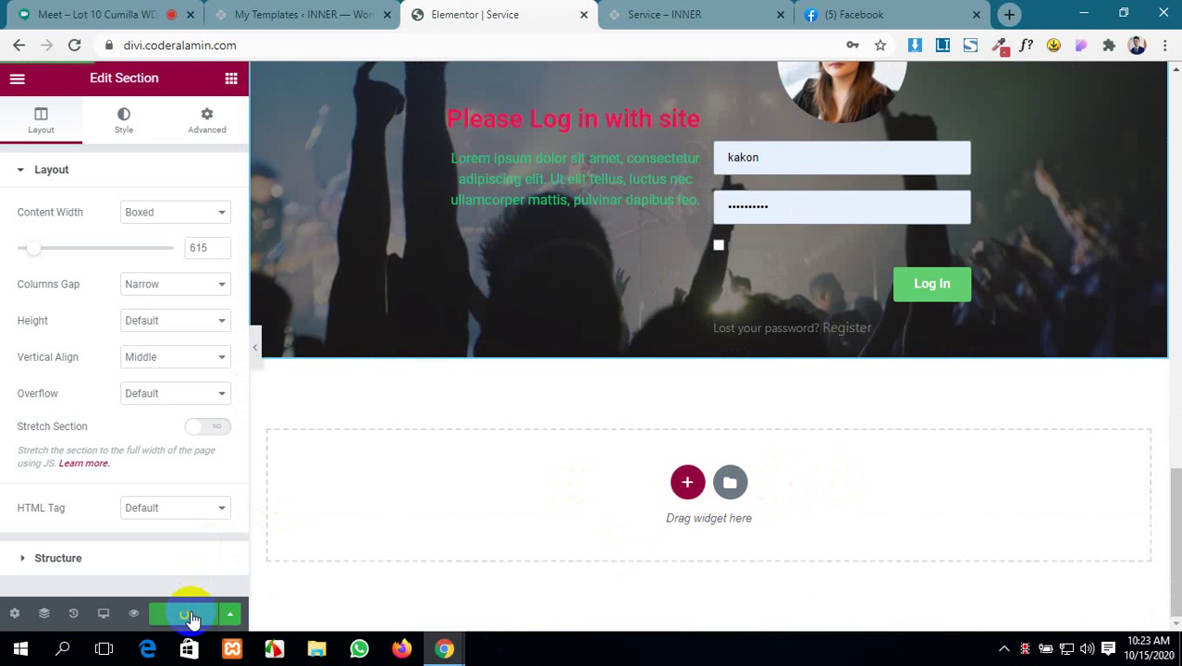
# - Review the Service page's hero, FAQ and login sections, and check the shortcodes in the saved templates list
pyautogui.scroll(15, 1070, 477)
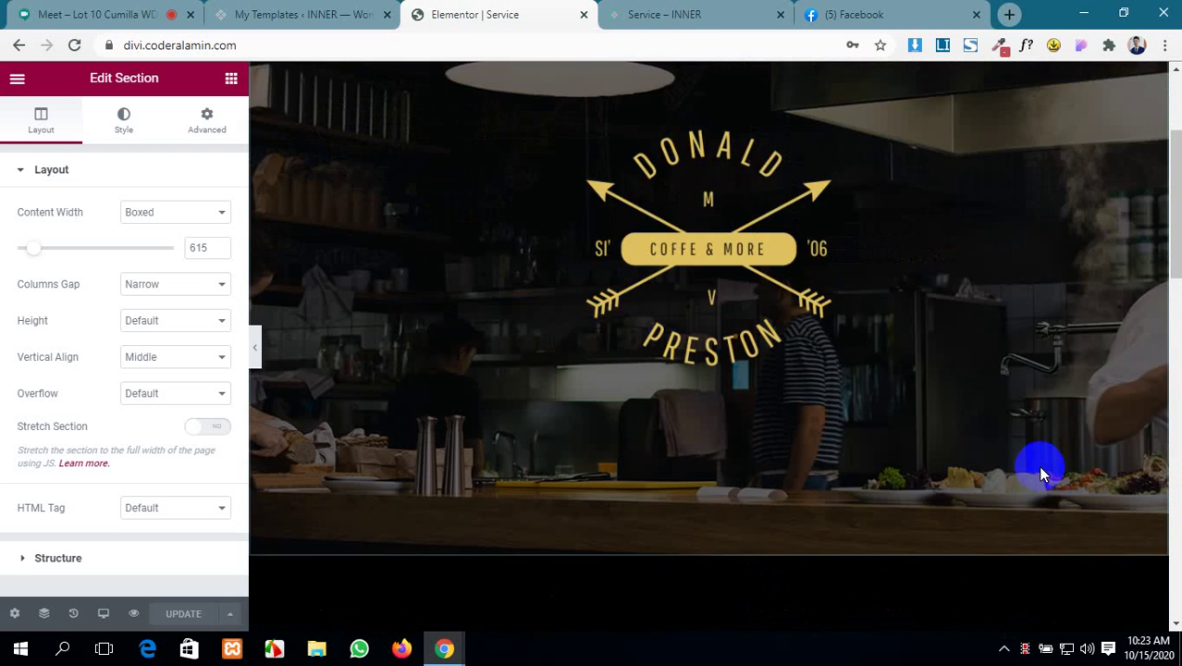
pyautogui.scroll(-12, 1038, 465)
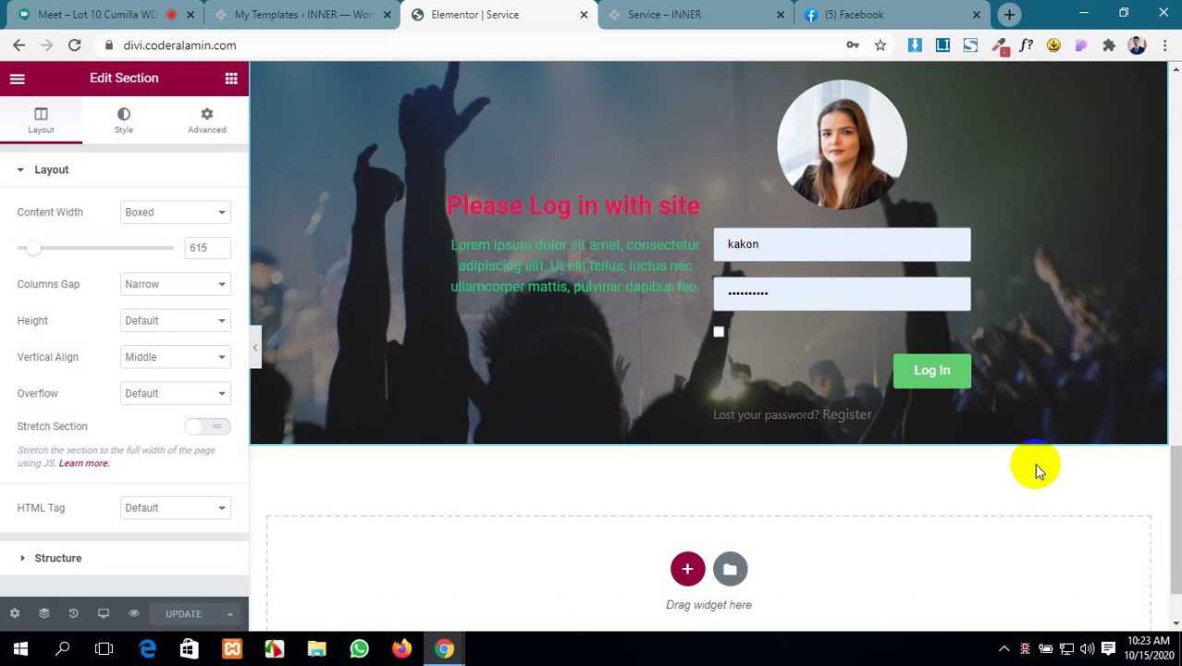
pyautogui.scroll(15, 1034, 463)
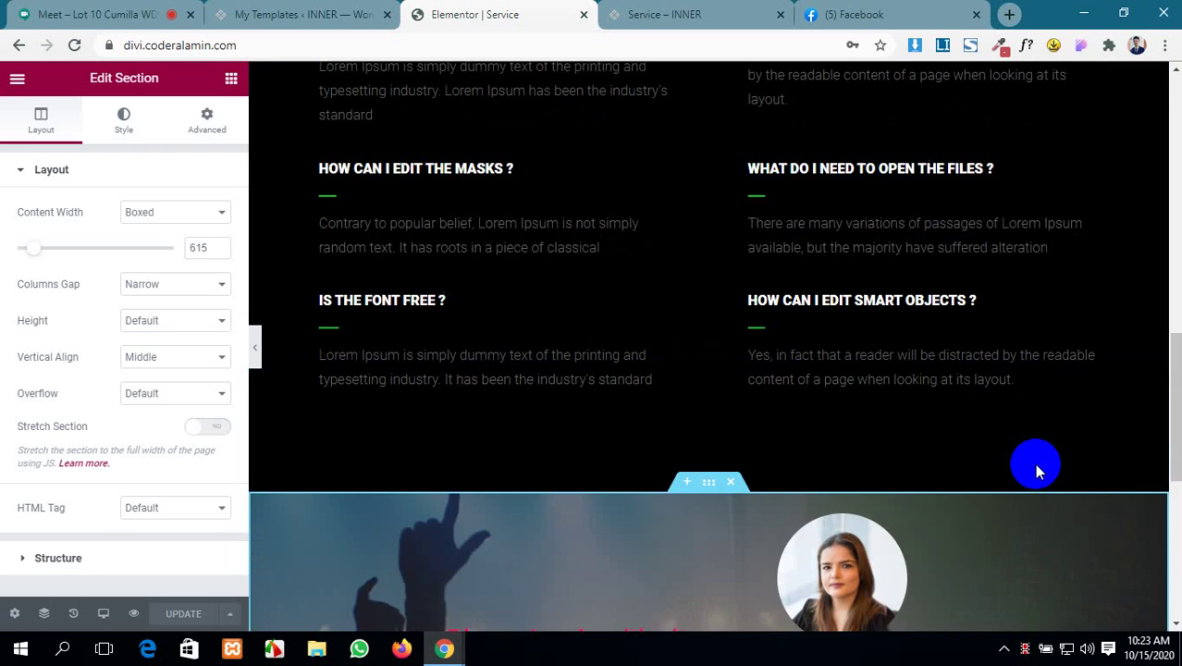
pyautogui.scroll(1, 1034, 464)
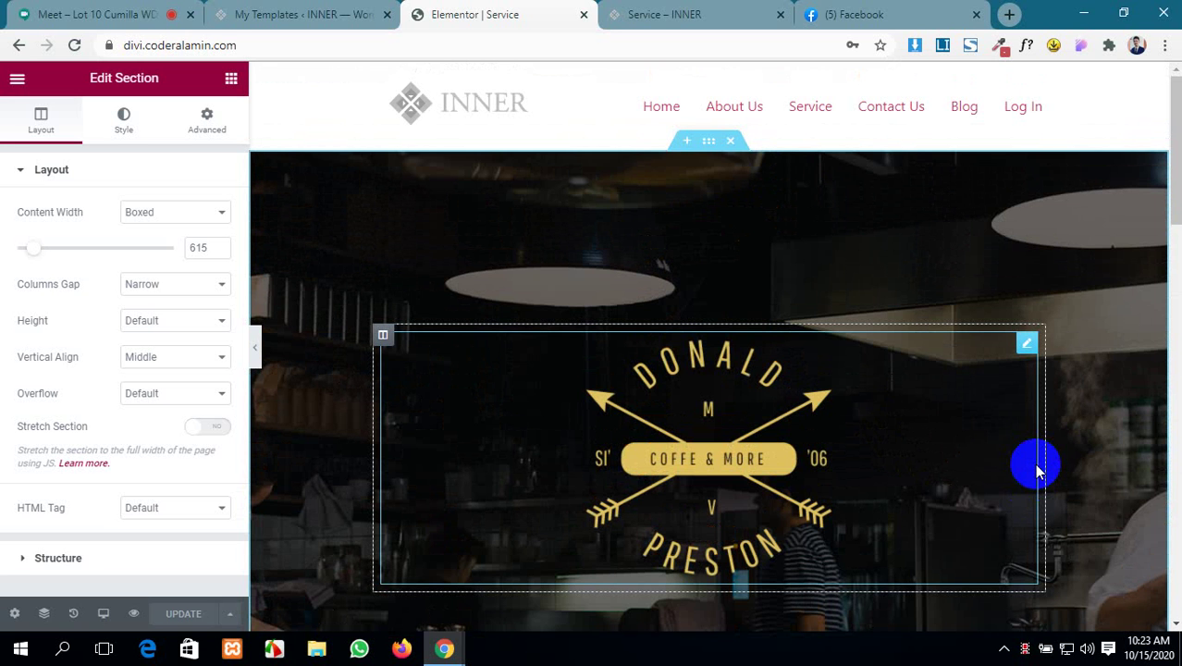
pyautogui.click(222, 11)
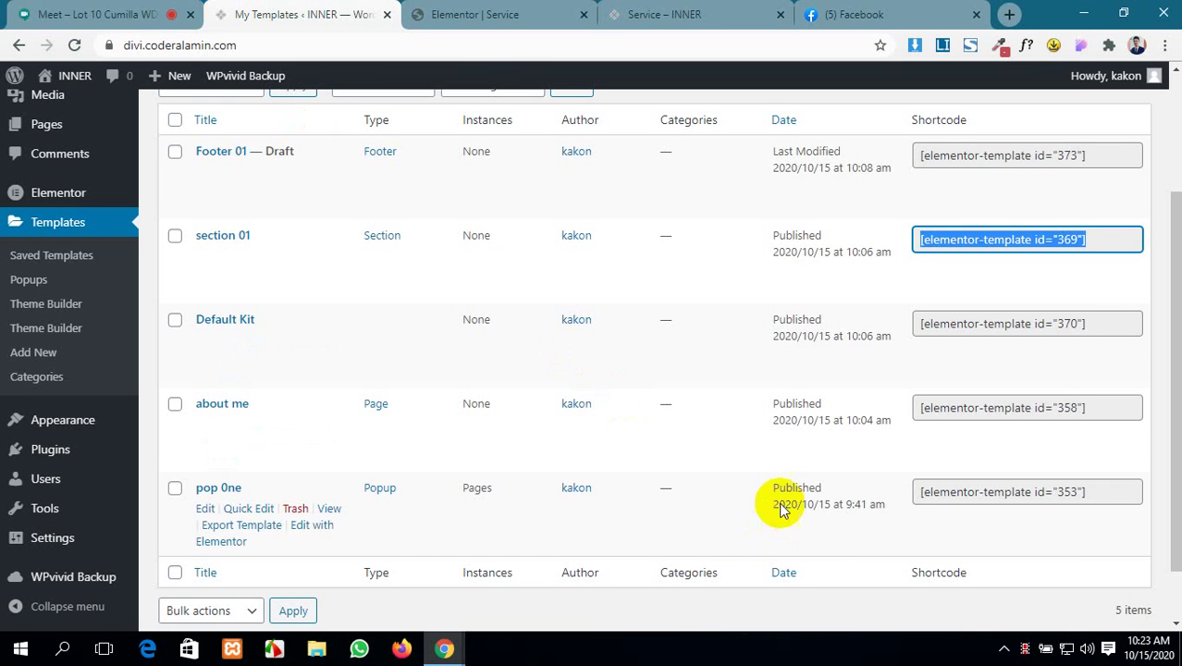
pyautogui.click(733, 7)
pyautogui.click(499, 11)
# - Add a single-column section below the login section and duplicate its column
pyautogui.scroll(-10, 683, 476)
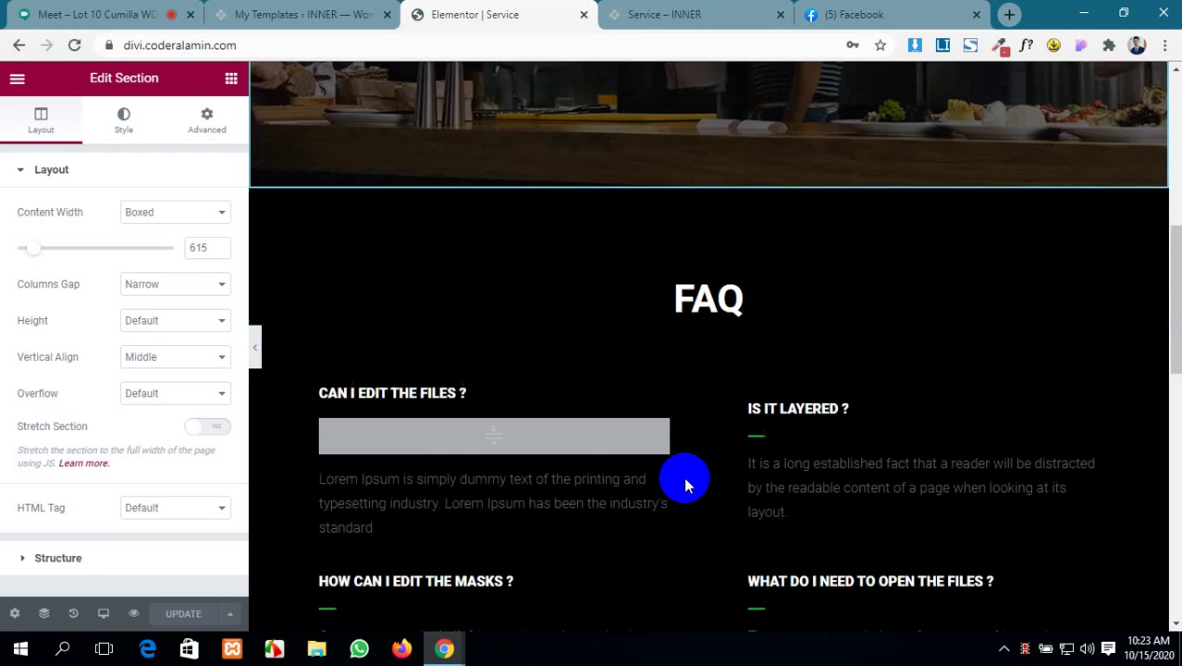
pyautogui.scroll(-3, 685, 483)
pyautogui.click(688, 484)
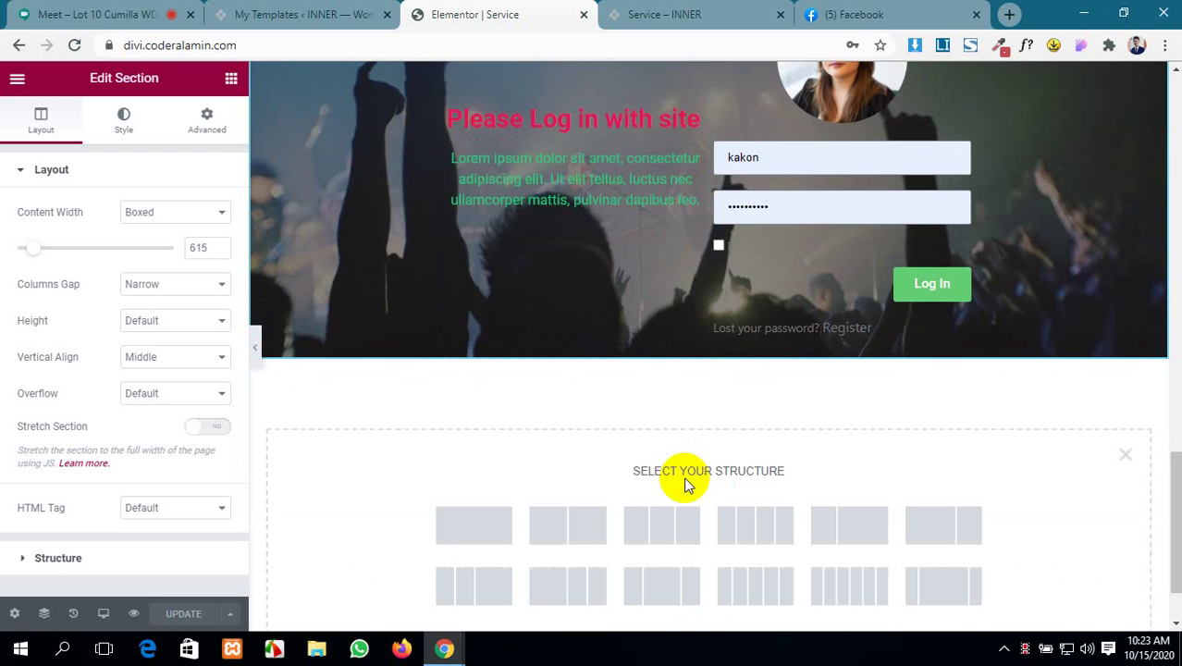
pyautogui.click(467, 534)
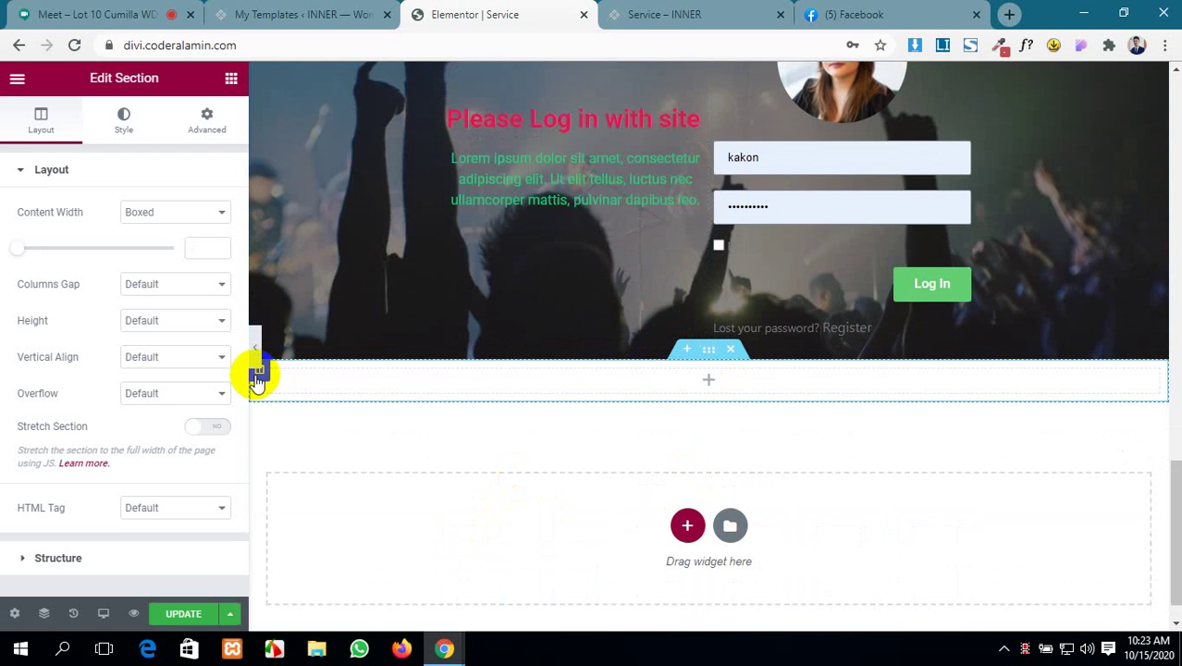
pyautogui.click(258, 373)
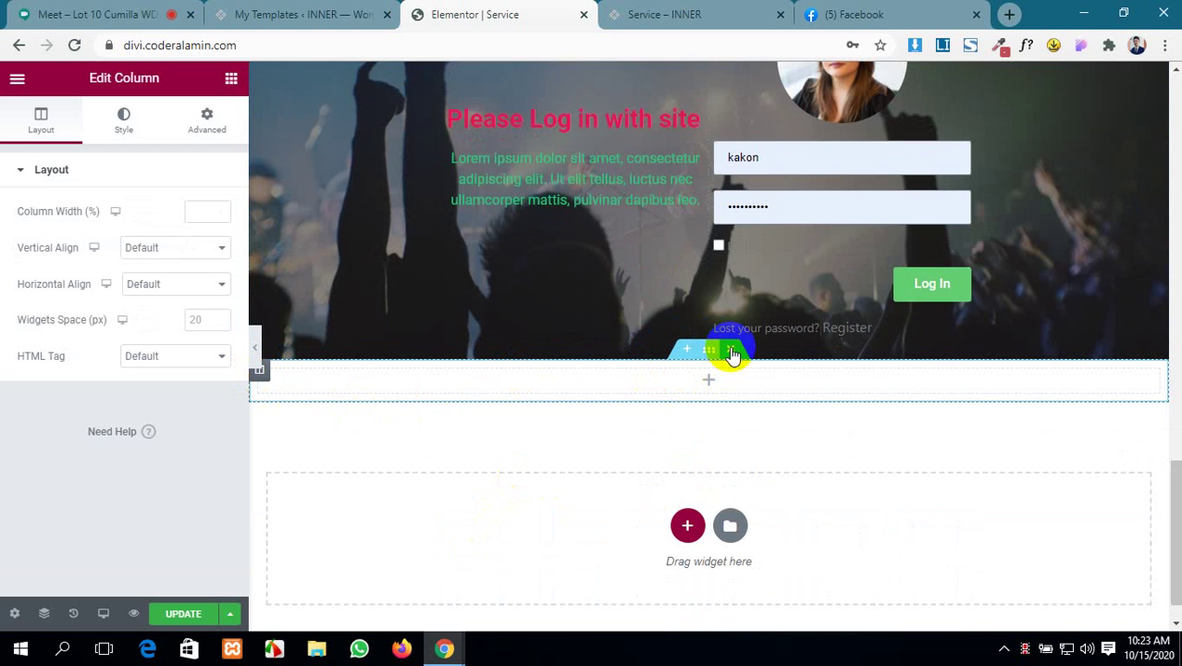
pyautogui.scroll(2, 274, 384)
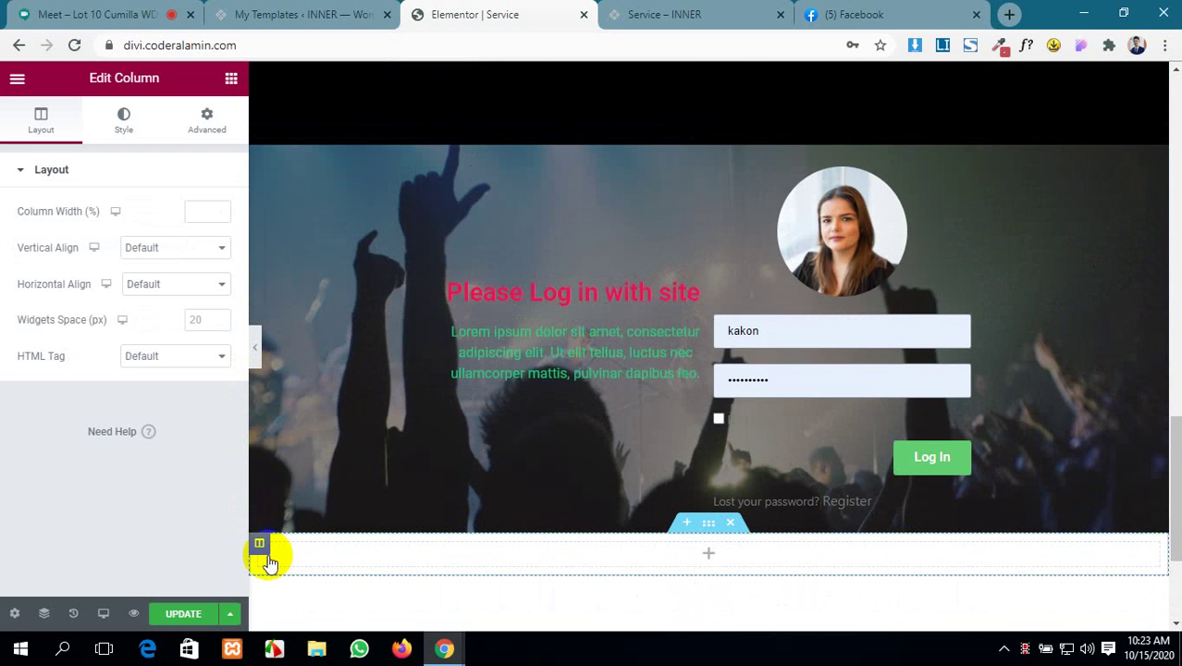
pyautogui.rightClick(262, 546)
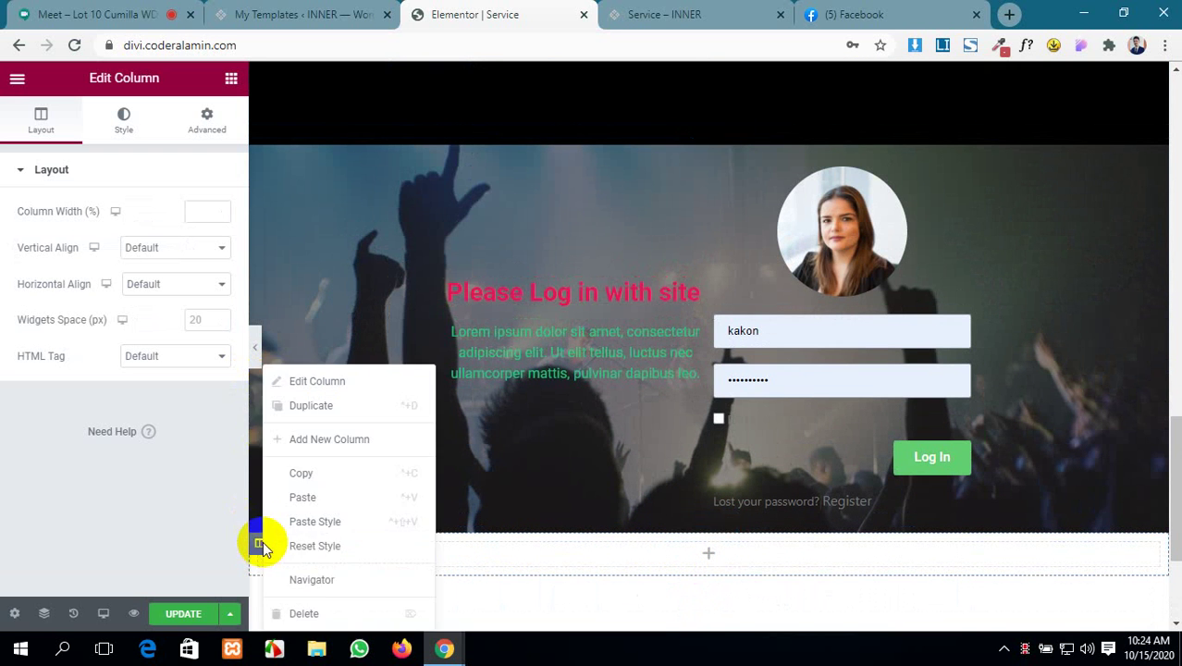
pyautogui.click(312, 407)
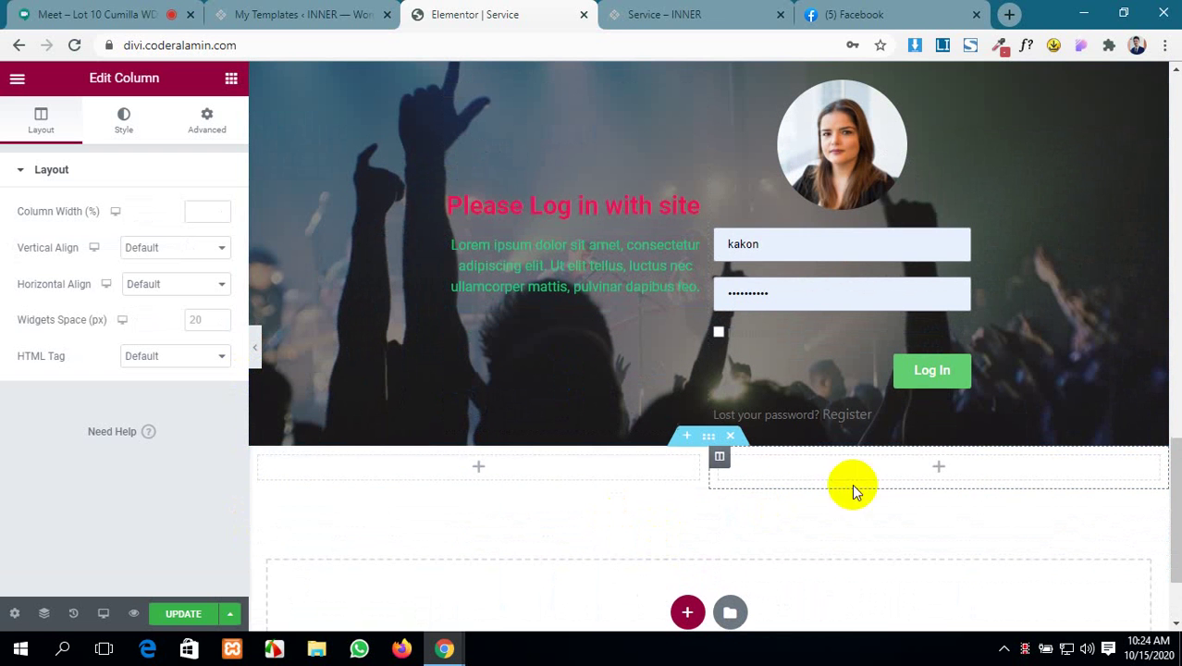
# - Find the Shortcode widget and place it in the first column of the new section
pyautogui.click(491, 487)
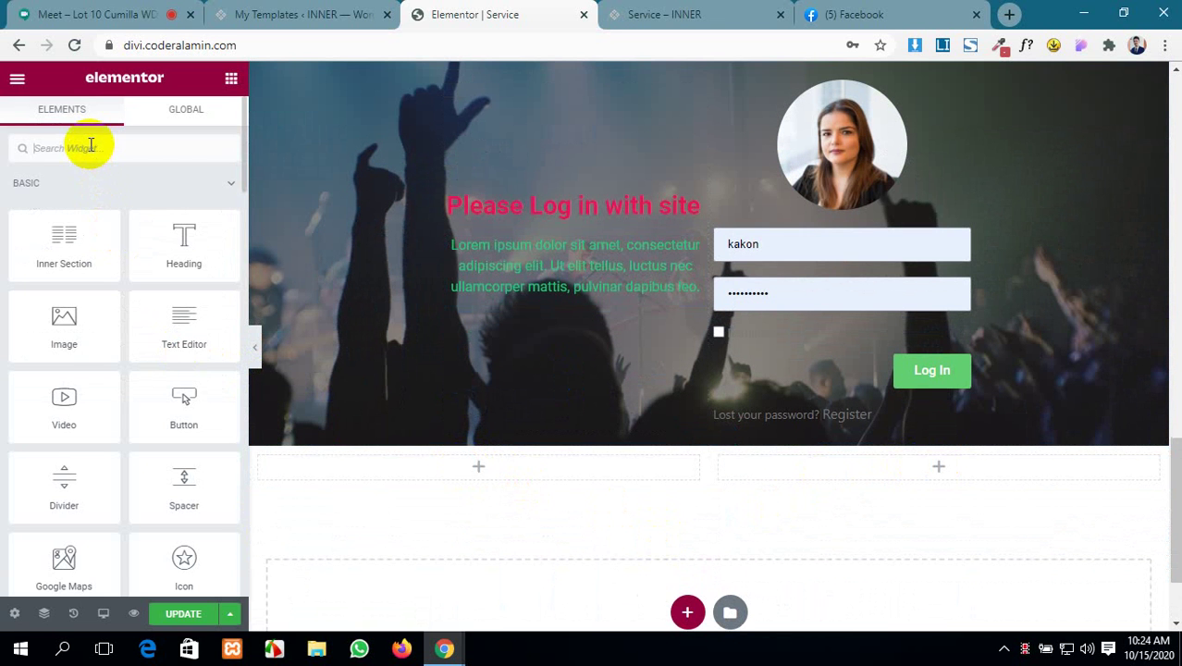
pyautogui.click(91, 148)
pyautogui.write('s')
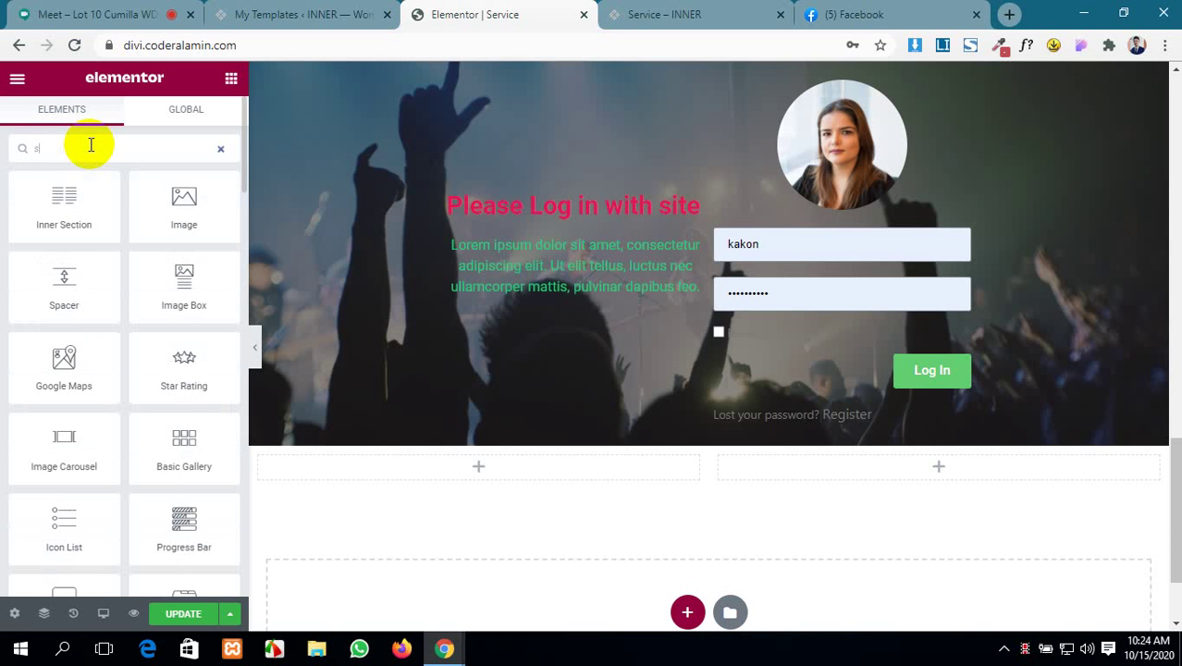
pyautogui.write('h')
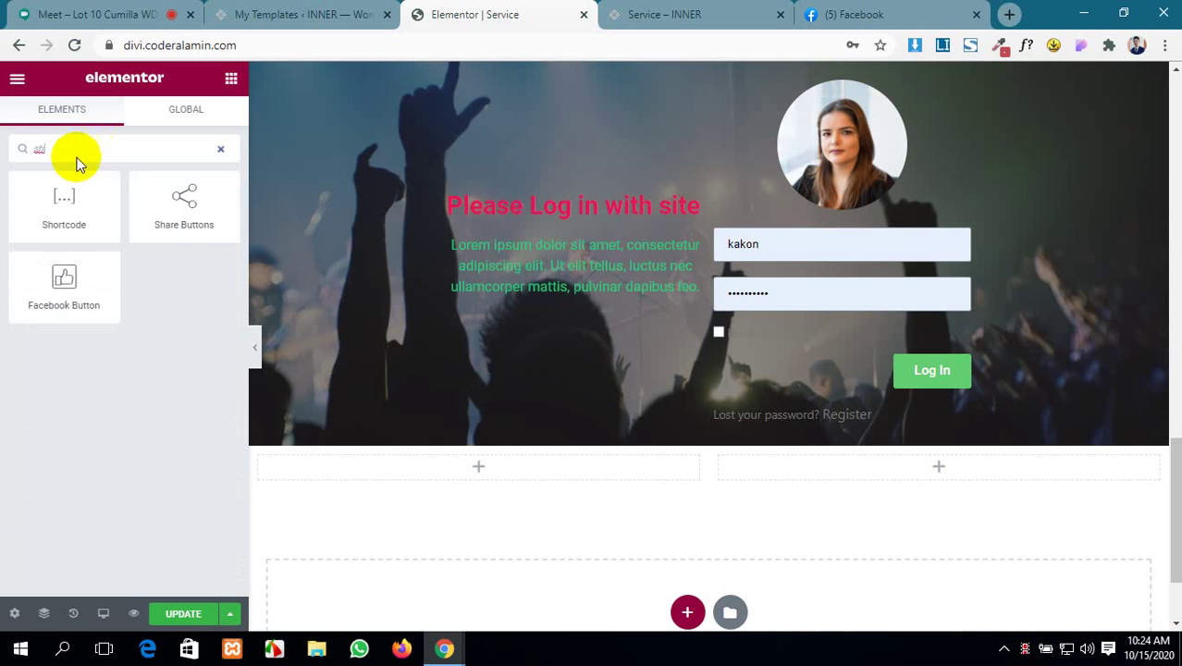
pyautogui.moveTo(73, 198); pyautogui.dragTo(451, 470)
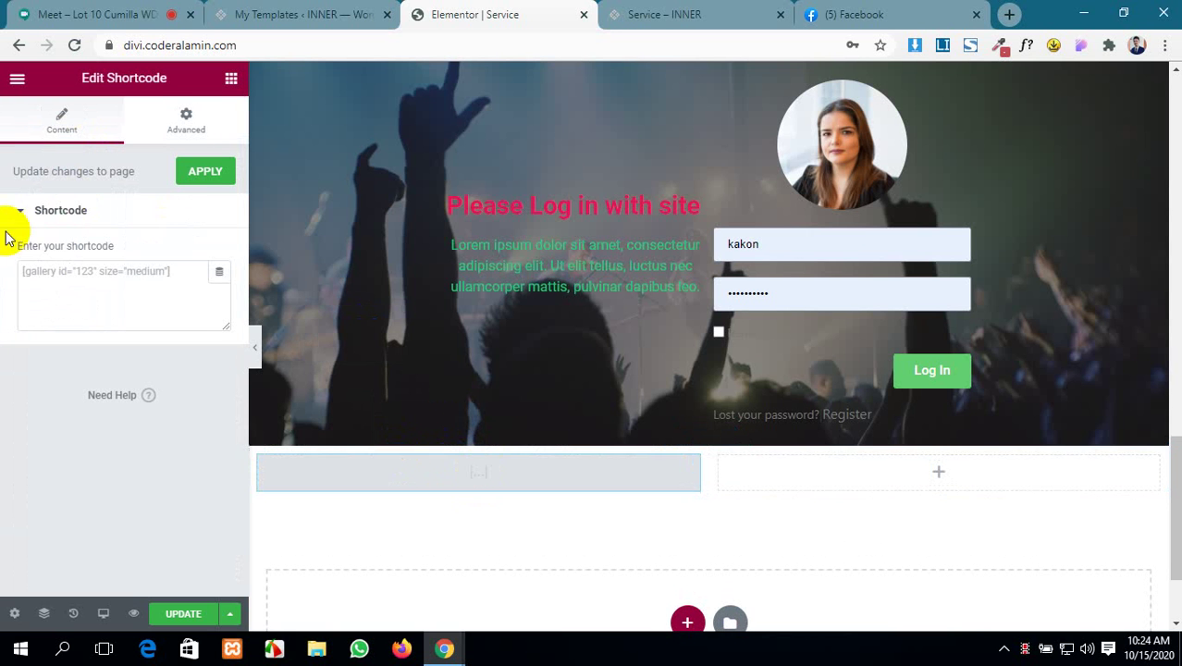
# - Enter the "section 01" template shortcode [elementor-template id="369"] in the first column's Shortcode widget
pyautogui.click(180, 282)
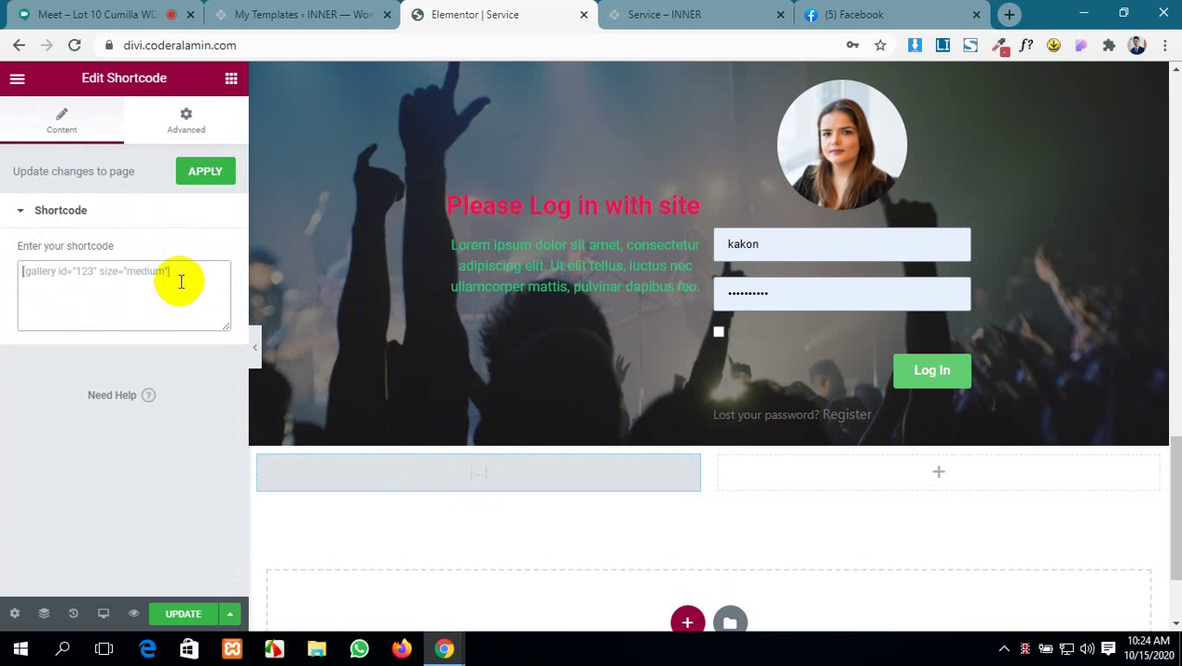
pyautogui.write('[elementor-template id="369"]')
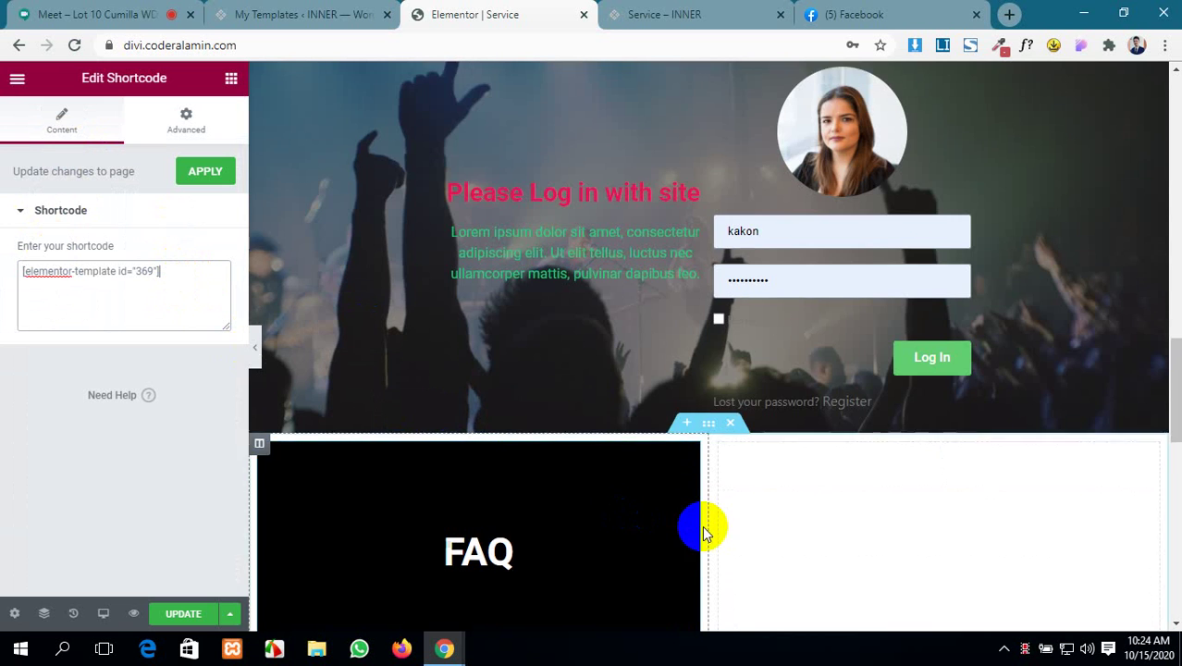
pyautogui.scroll(-4, 759, 350)
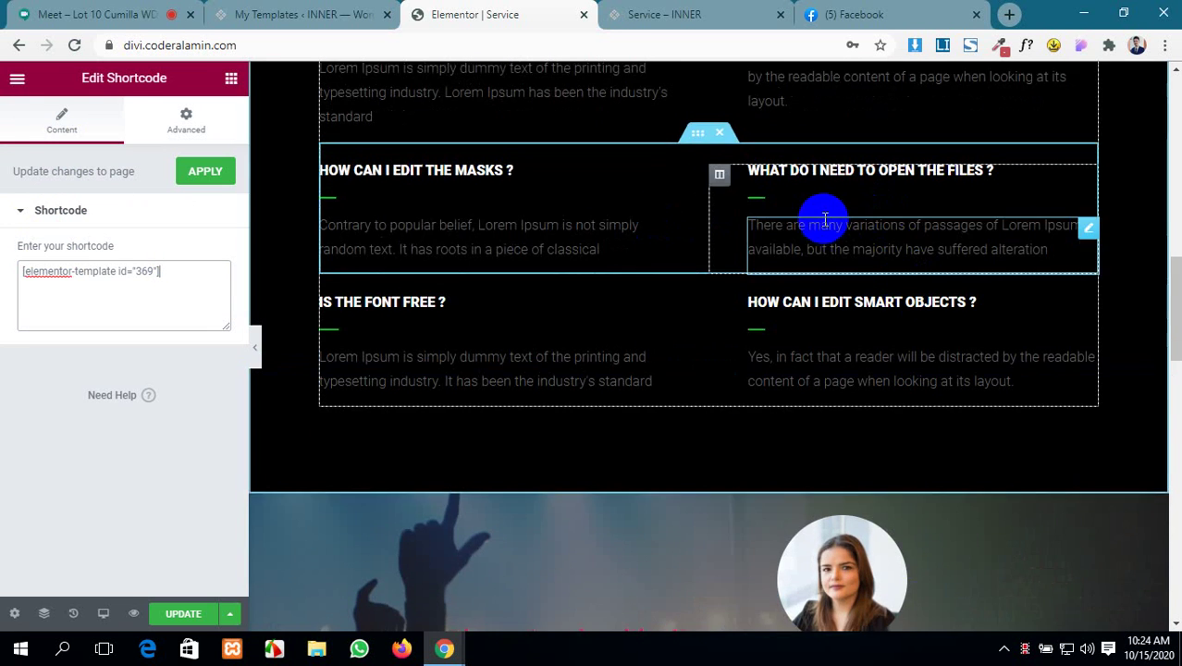
# - Compare the saved templates list, the live Service page and the FAQ template loaded by the shortcode in the editor
pyautogui.click(291, 11)
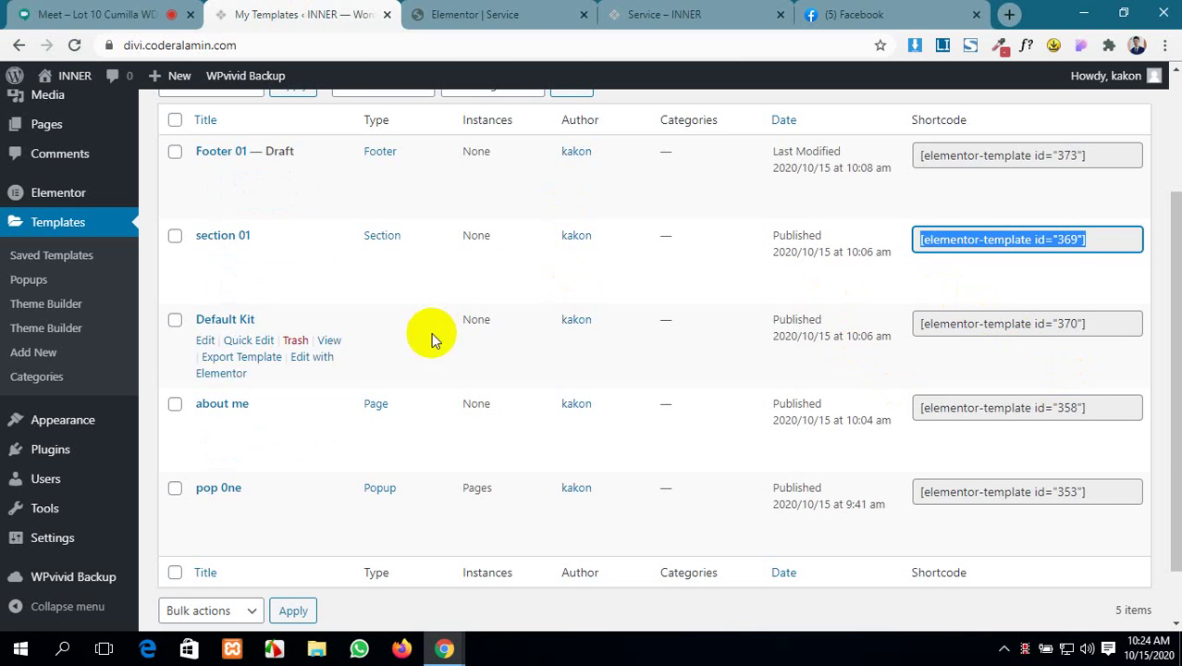
pyautogui.scroll(-2, 385, 539)
pyautogui.scroll(5, 387, 542)
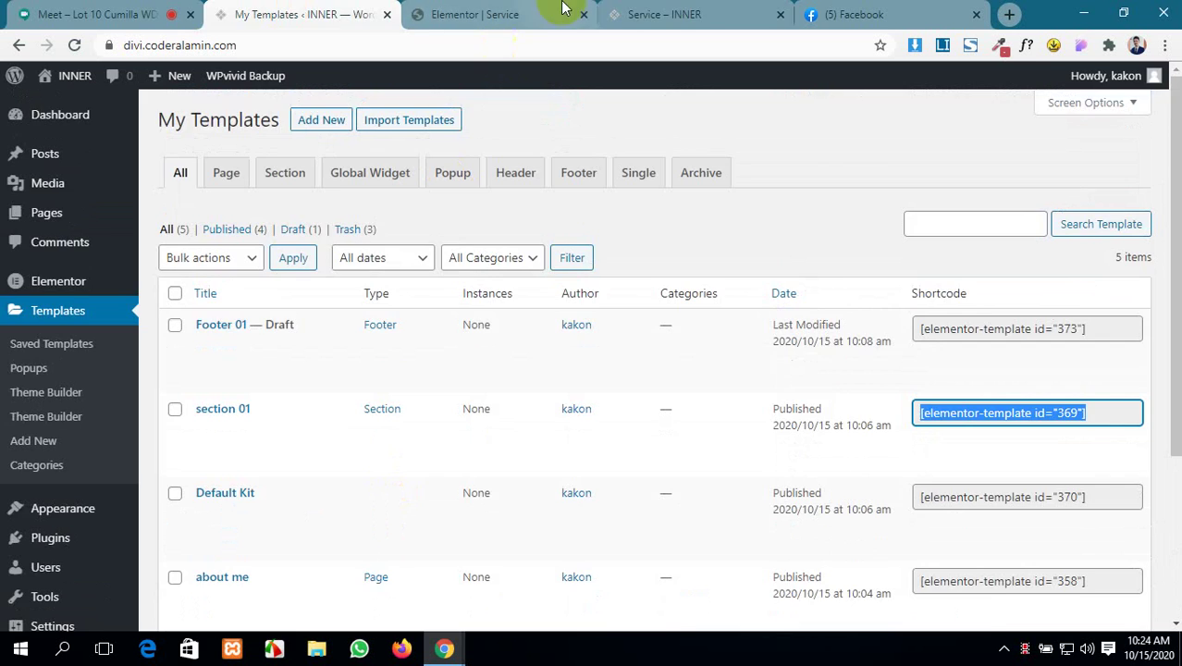
pyautogui.click(664, 14)
pyautogui.scroll(-10, 532, 428)
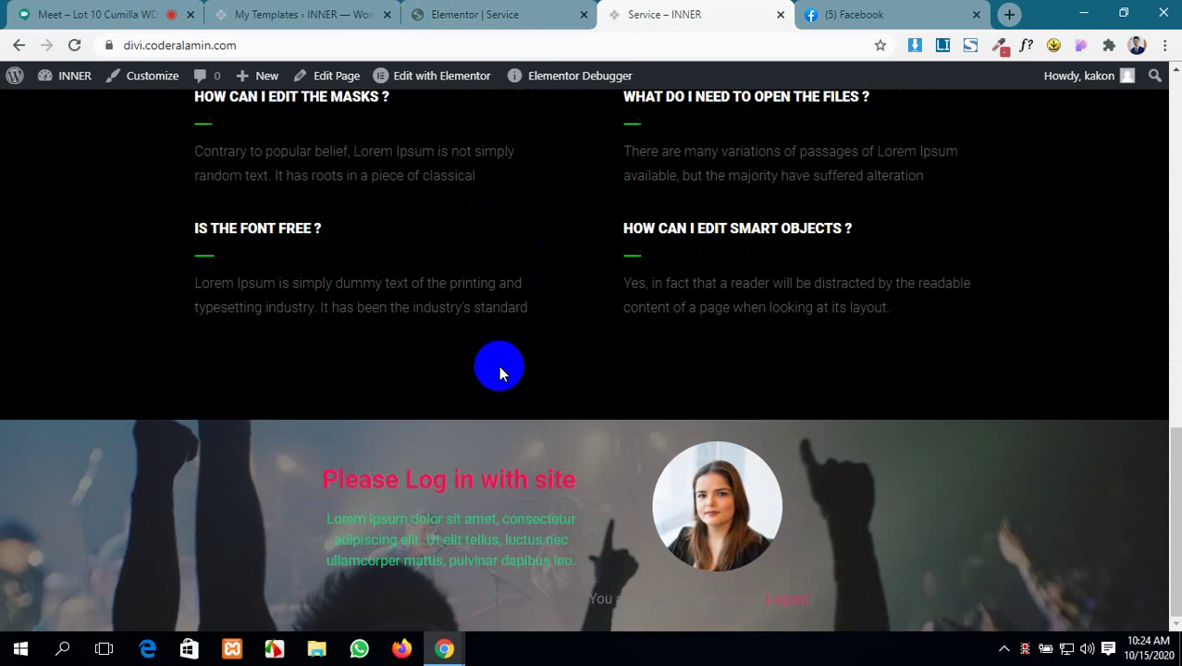
pyautogui.click(502, 11)
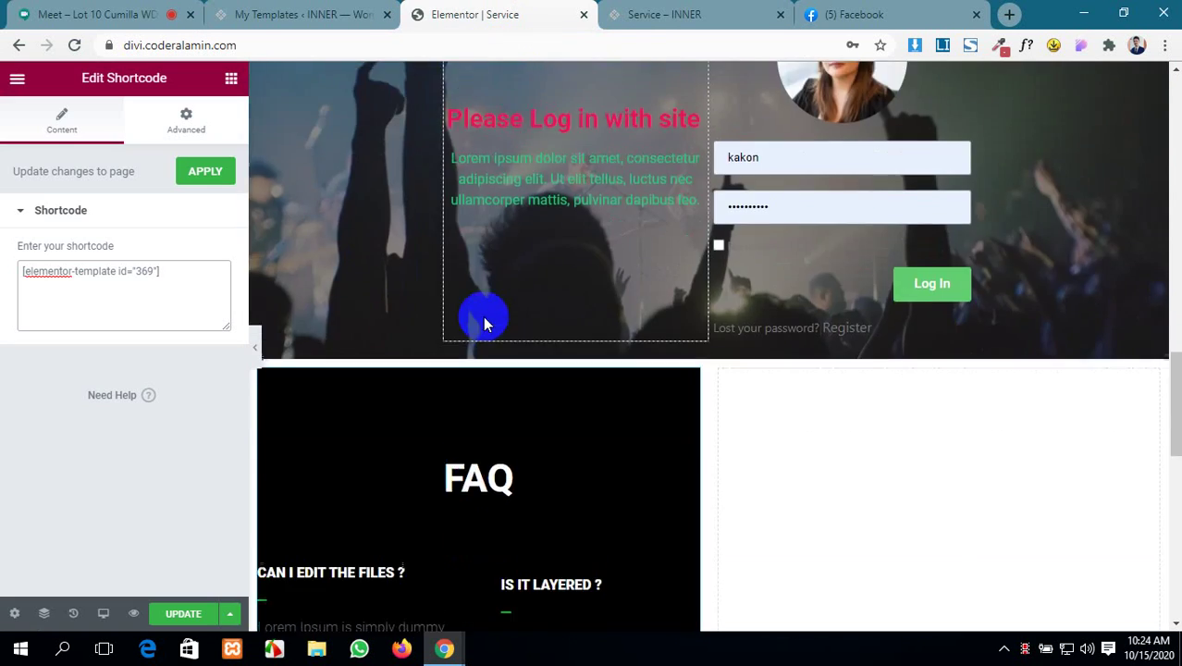
pyautogui.scroll(-5, 480, 319)
pyautogui.scroll(7, 475, 272)
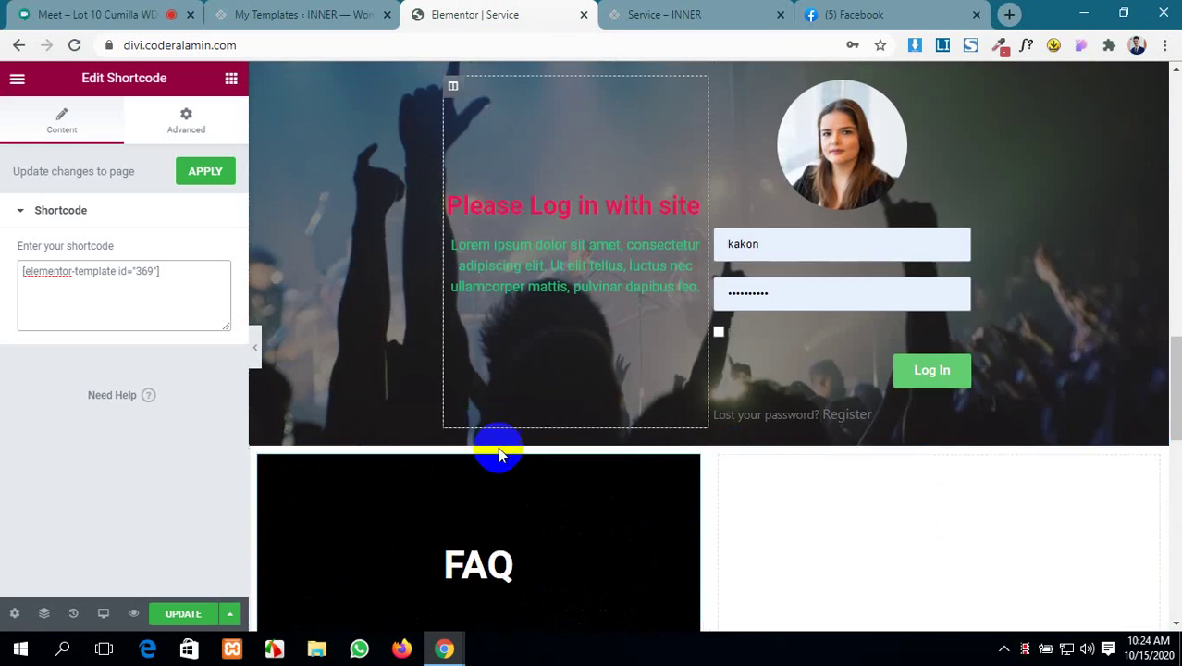
pyautogui.scroll(-2, 823, 257)
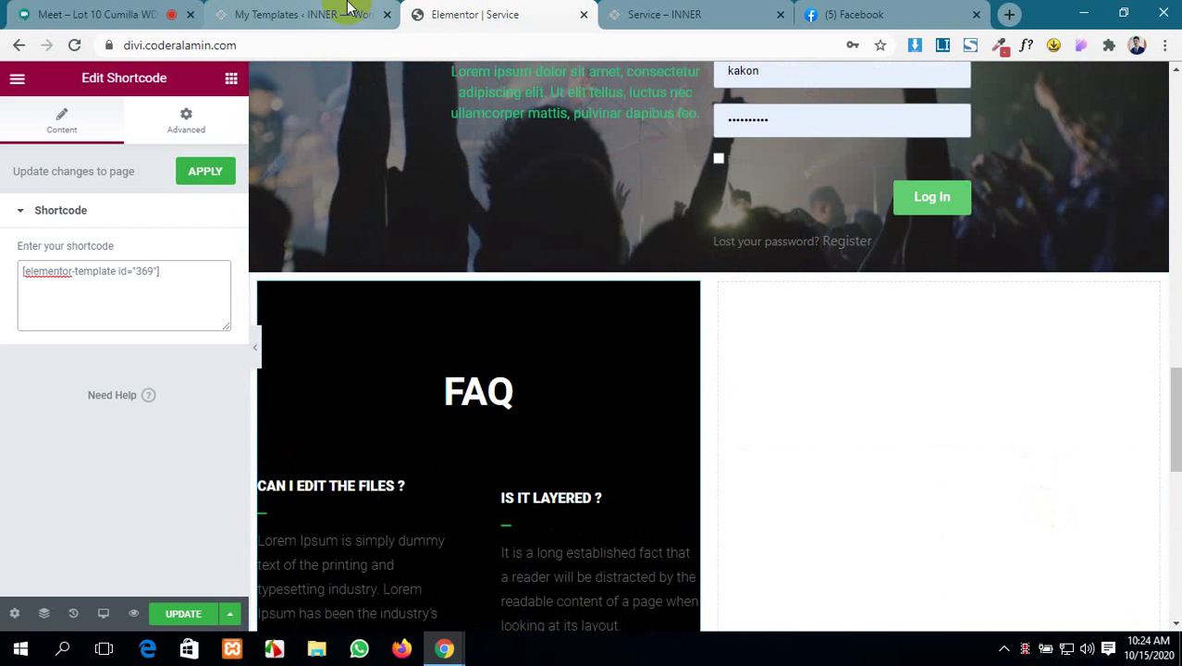
# - Apply the shortcode changes to the page and place a second Shortcode widget in the empty column beside the FAQ
pyautogui.click(219, 172)
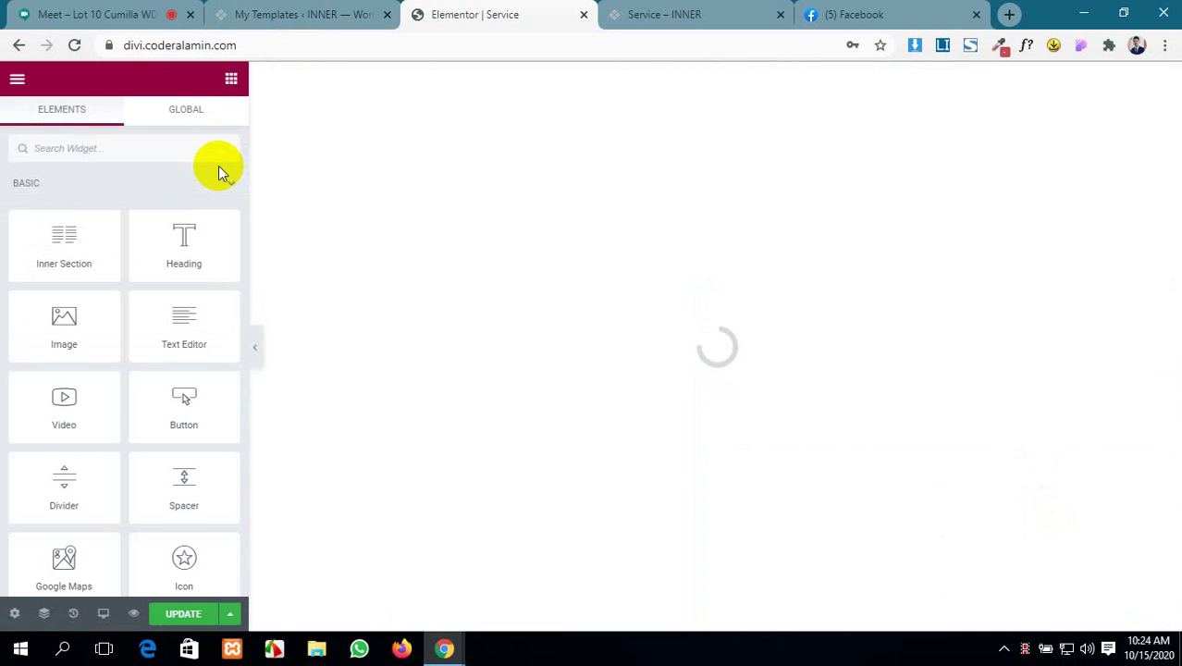
pyautogui.scroll(-5, 860, 488)
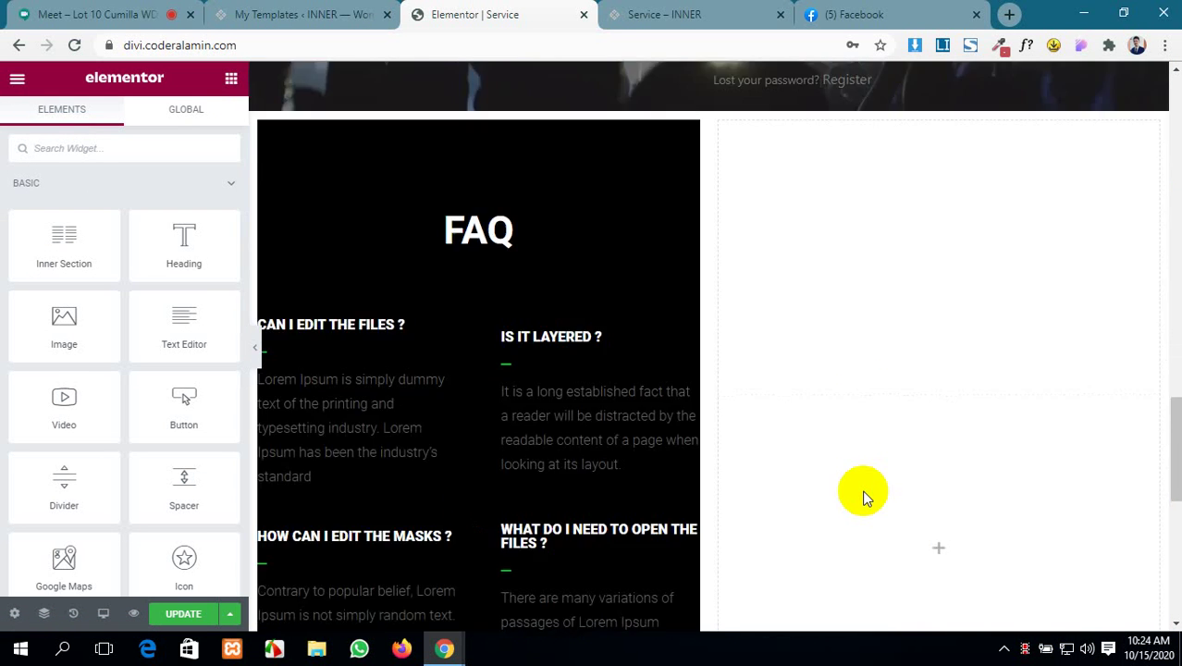
pyautogui.click(939, 398)
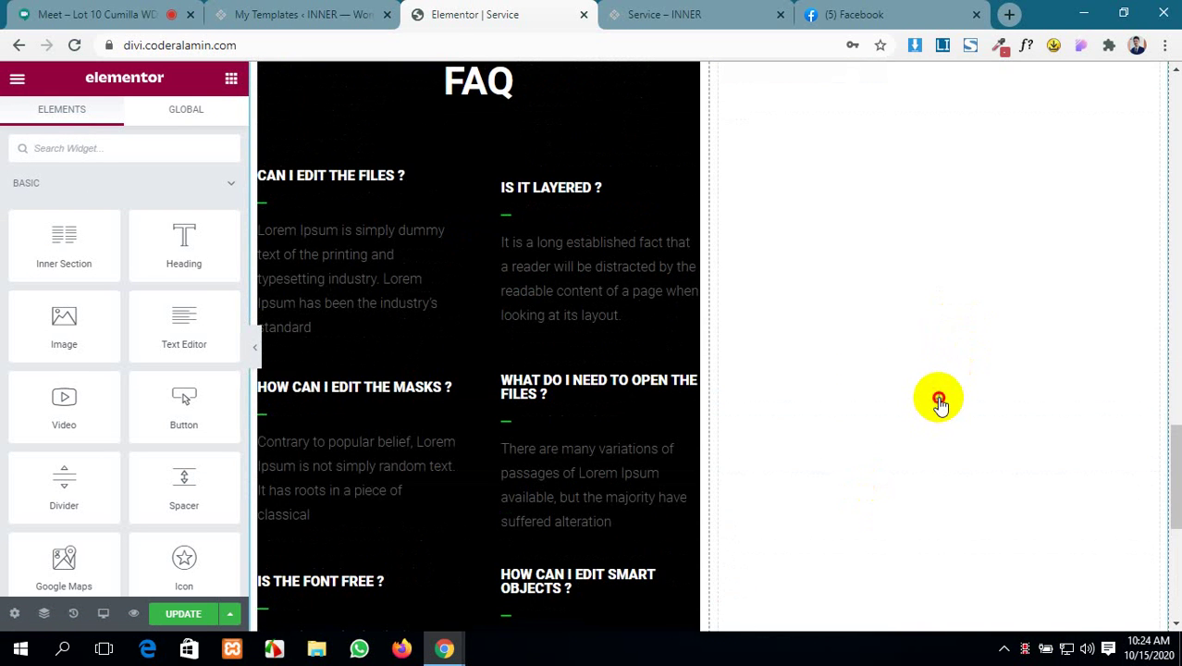
pyautogui.click(83, 150)
pyautogui.write('short')
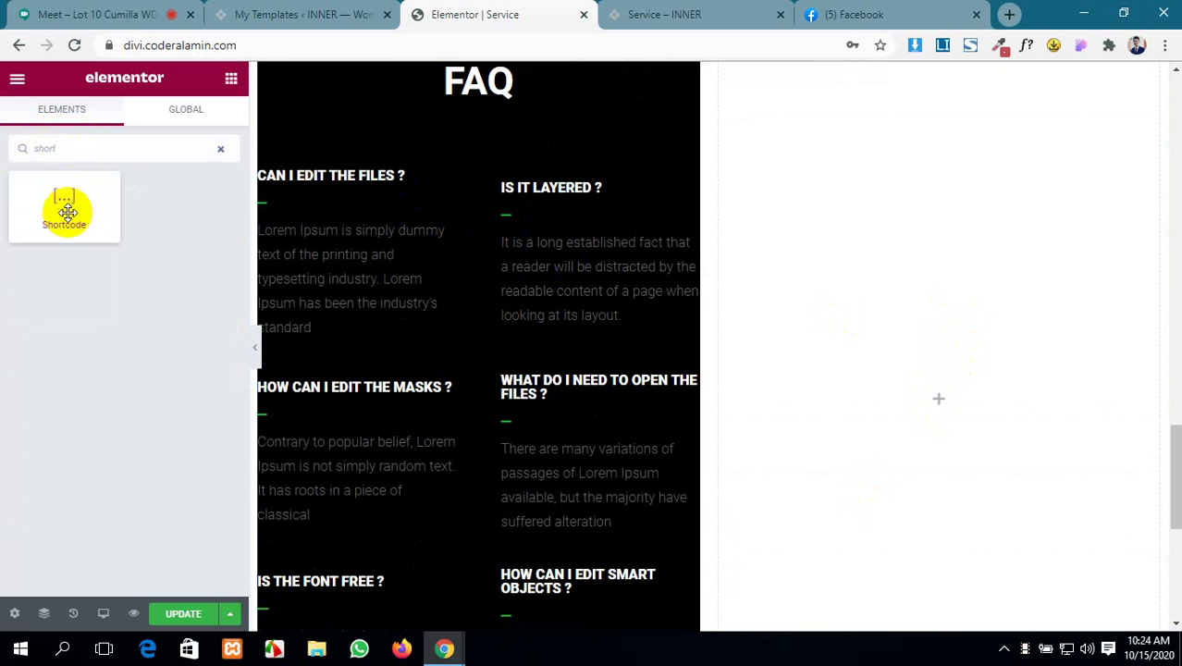
pyautogui.moveTo(66, 206); pyautogui.dragTo(969, 407)
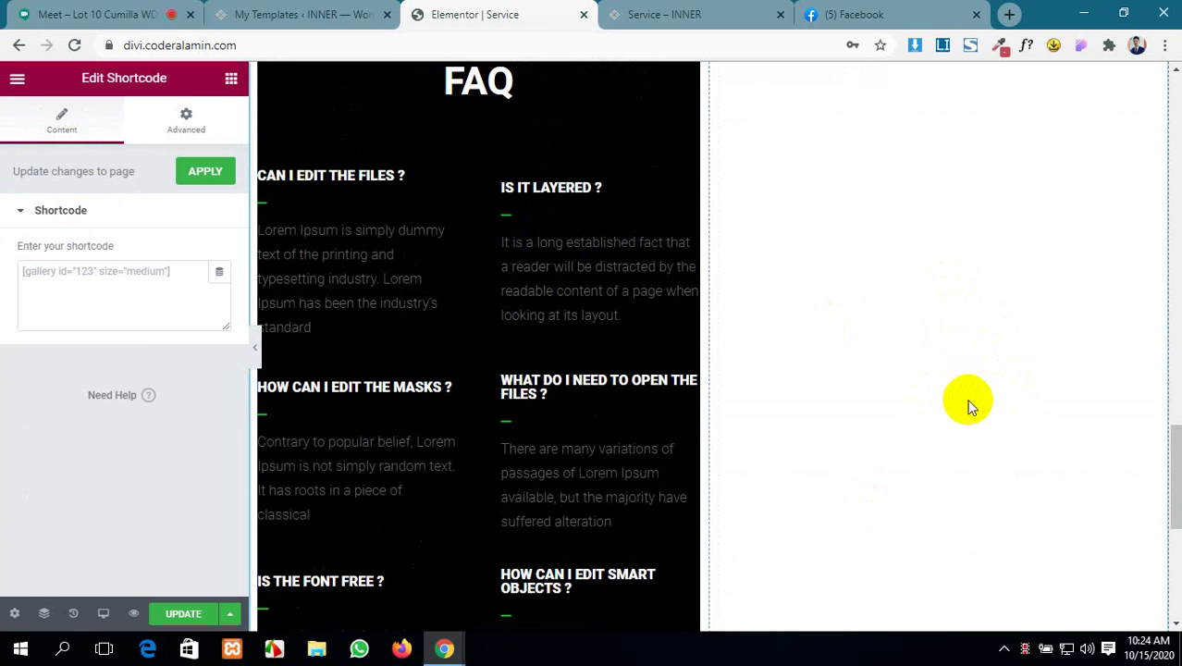
# - Copy the "pop 0ne" template shortcode [elementor-template id="353"] into the second column's Shortcode widget and apply the changes
pyautogui.click(311, 14)
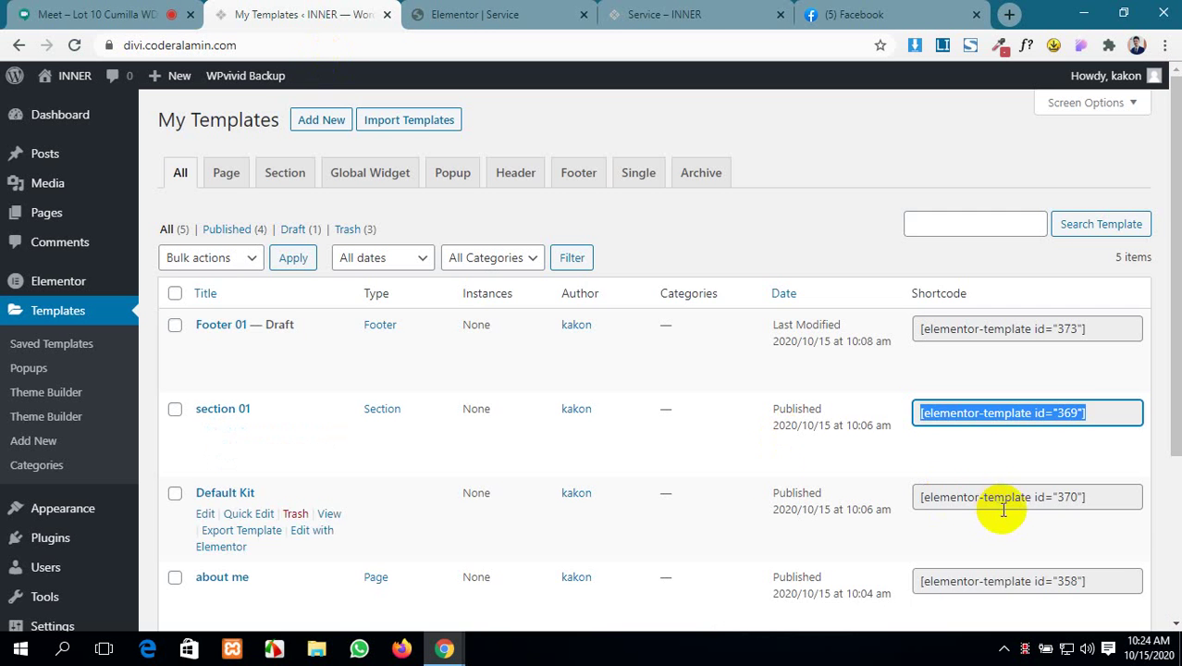
pyautogui.scroll(-3, 491, 431)
pyautogui.click(1116, 430)
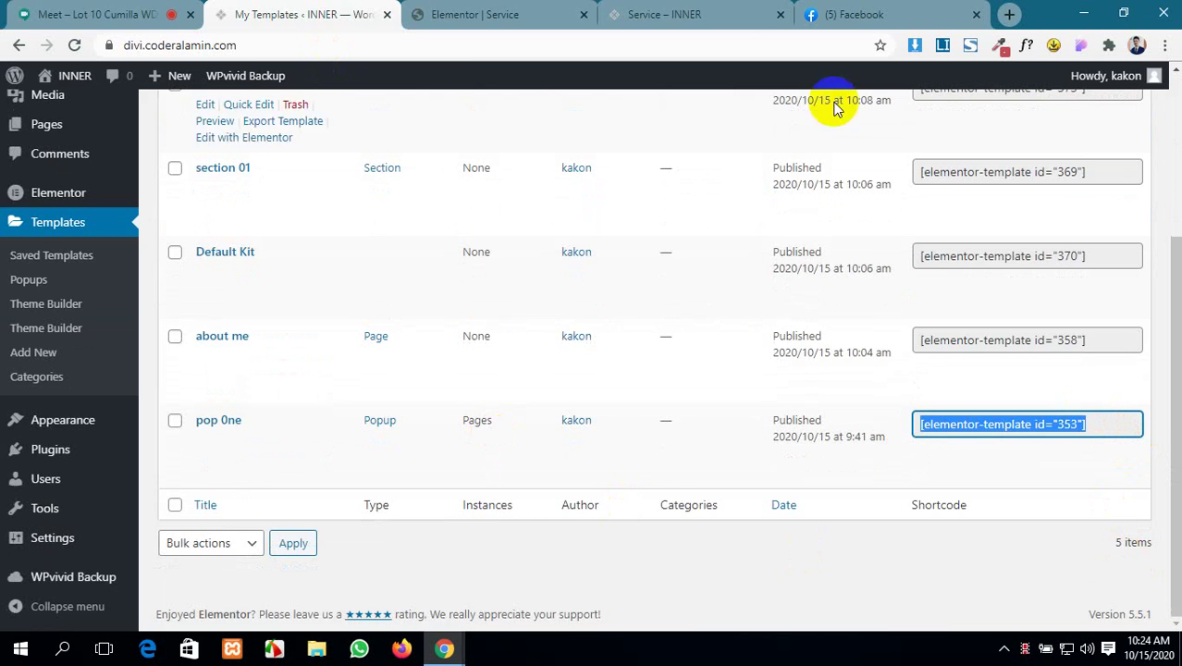
pyautogui.click(569, 13)
pyautogui.click(66, 294)
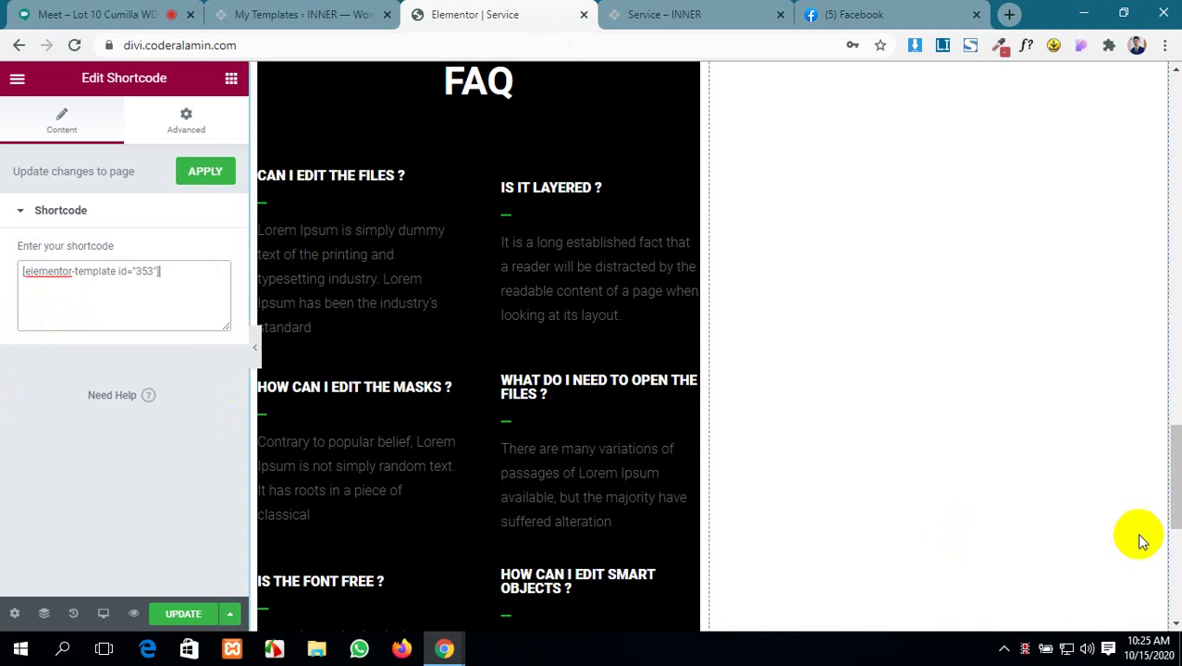
pyautogui.scroll(4, 893, 500)
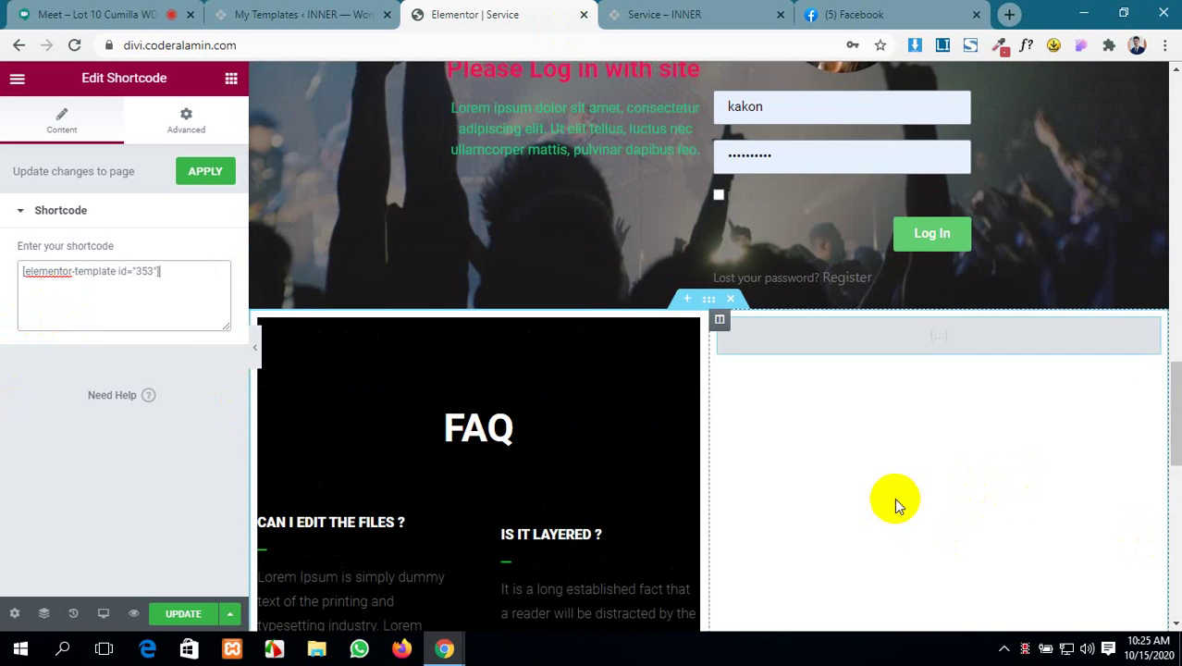
pyautogui.scroll(-2, 894, 497)
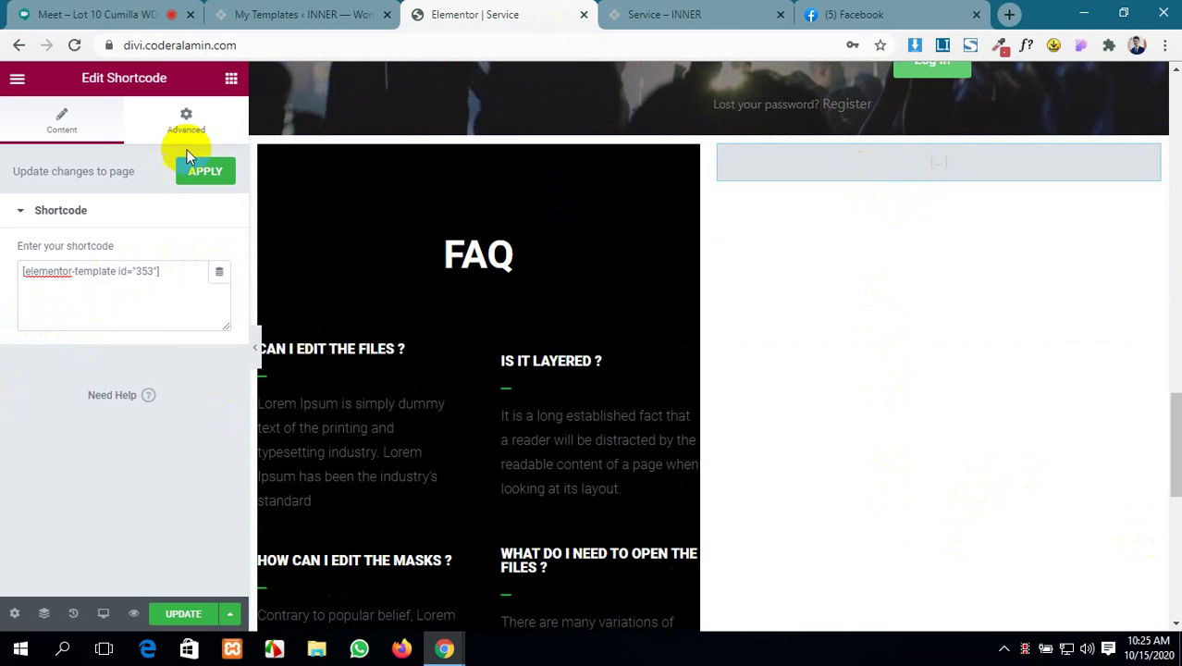
pyautogui.click(202, 174)
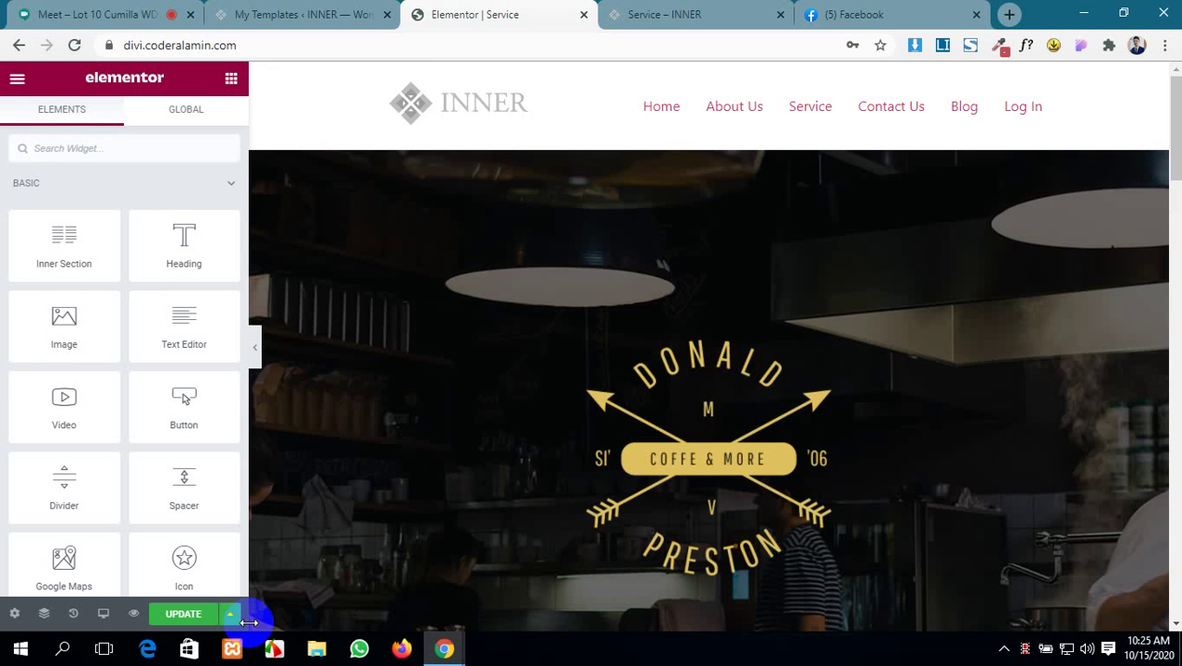
# - Reopen the second column's Shortcode widget, copy the "pop 0ne" shortcode [elementor-template id="353"] into it again and reapply the changes
pyautogui.scroll(-10, 430, 462)
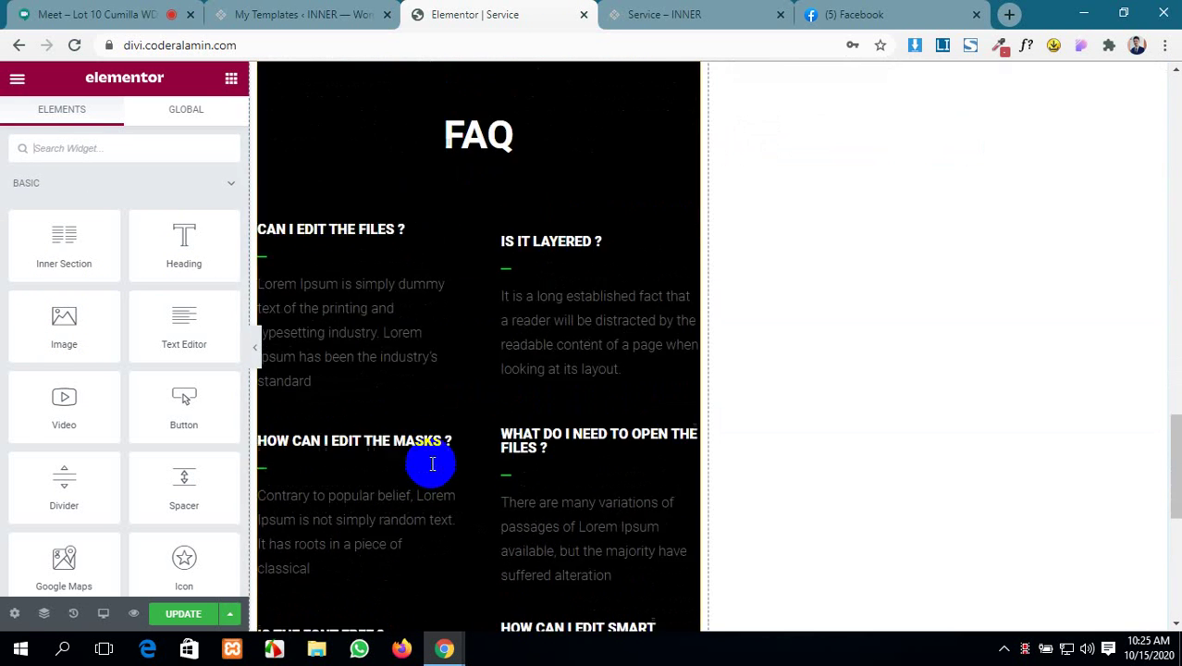
pyautogui.scroll(4, 432, 463)
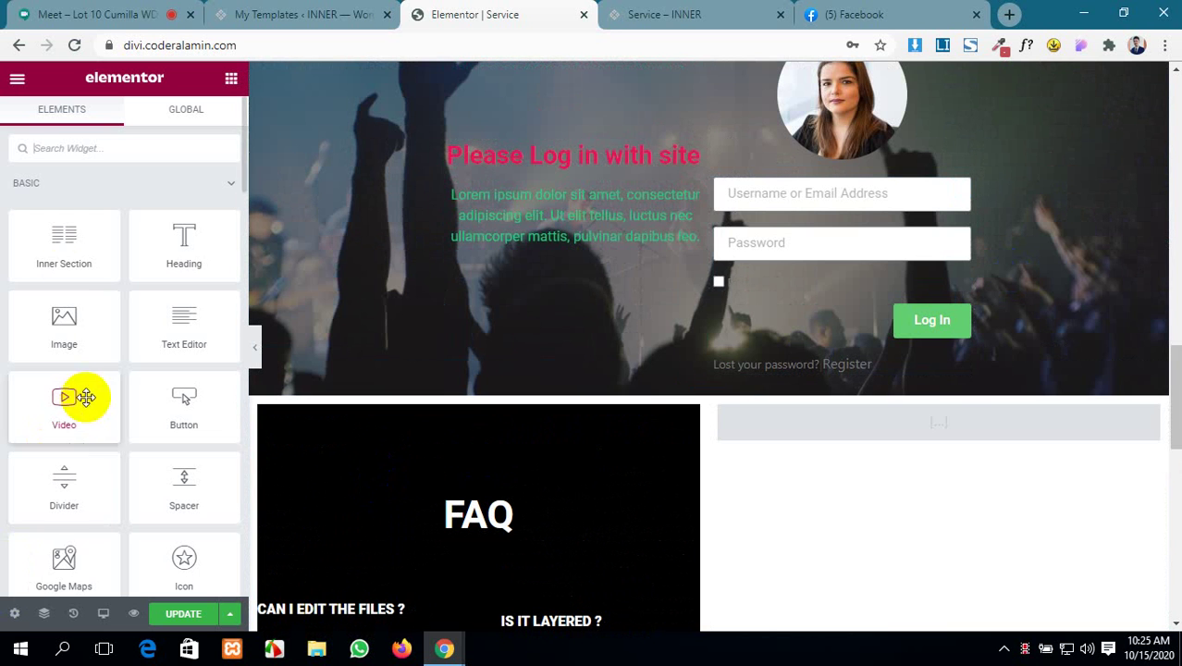
pyautogui.moveTo(983, 437)
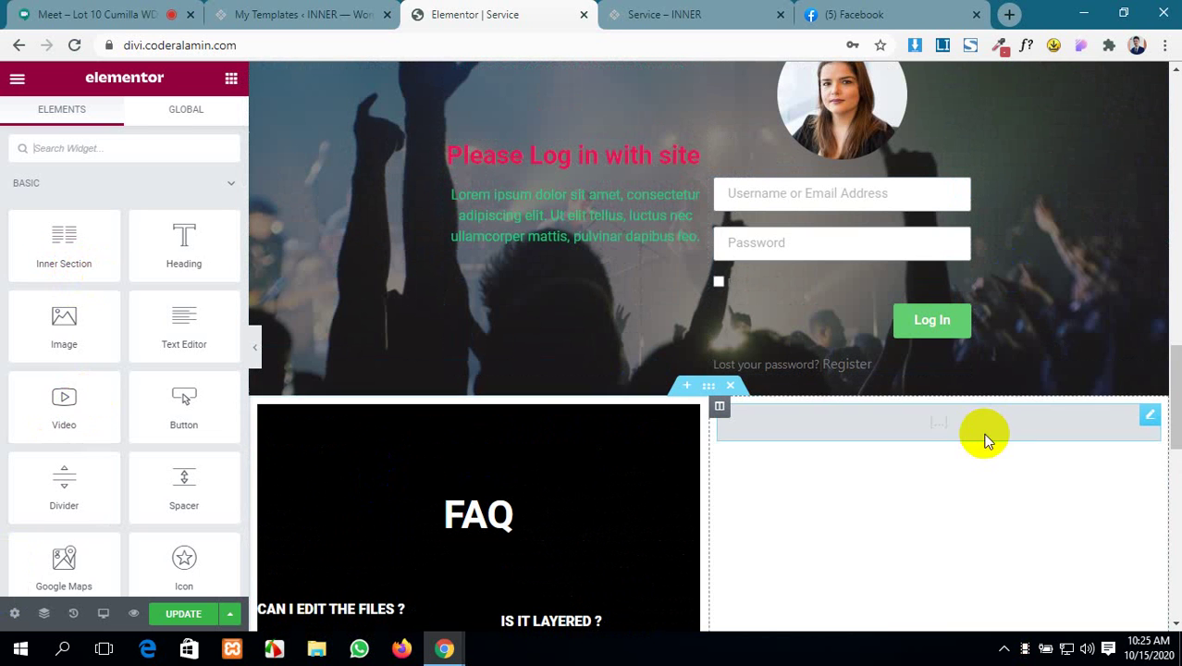
pyautogui.click(1150, 421)
pyautogui.click(69, 296)
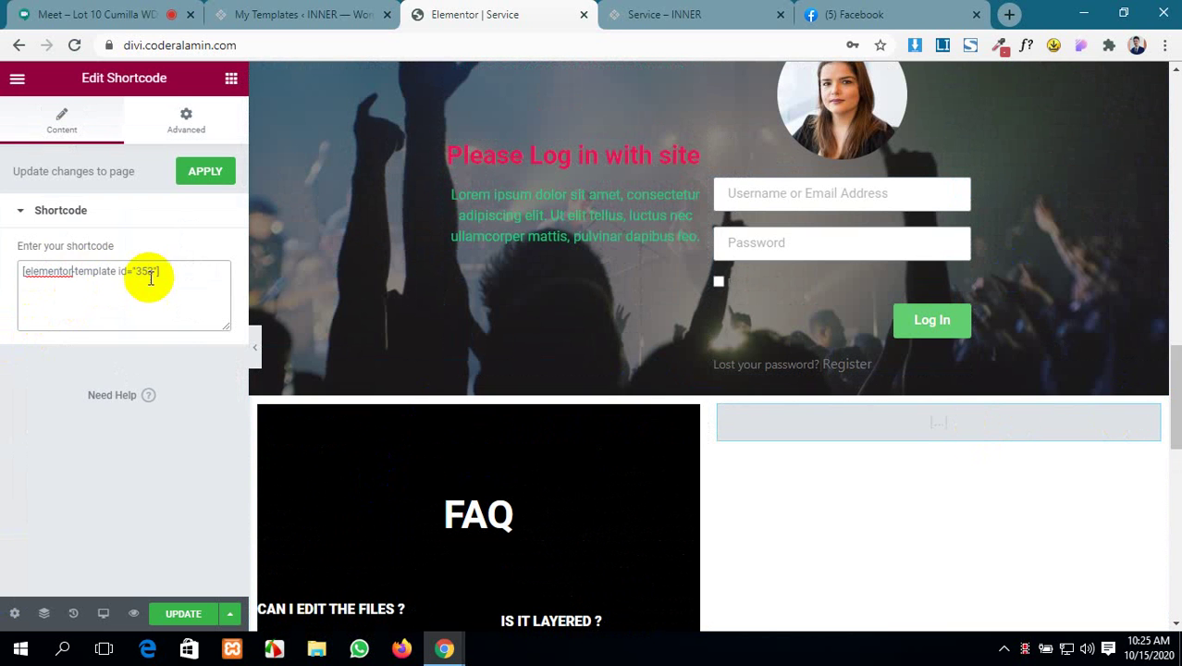
pyautogui.click(217, 13)
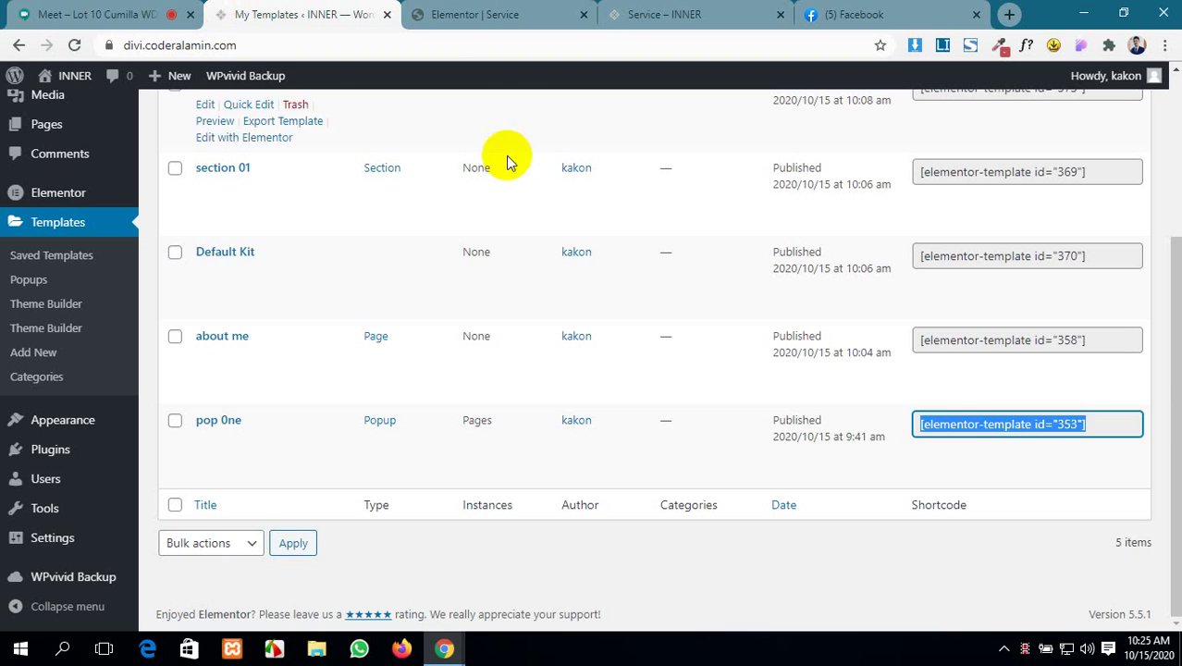
pyautogui.click(1013, 463)
pyautogui.click(1094, 426)
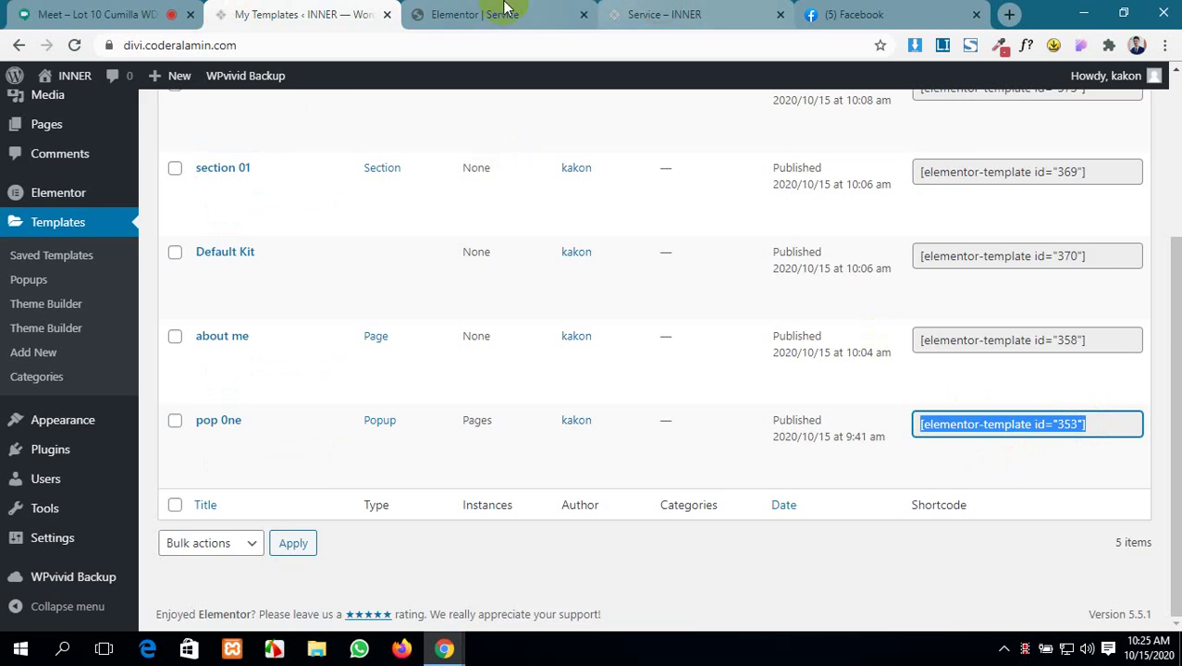
pyautogui.click(471, 14)
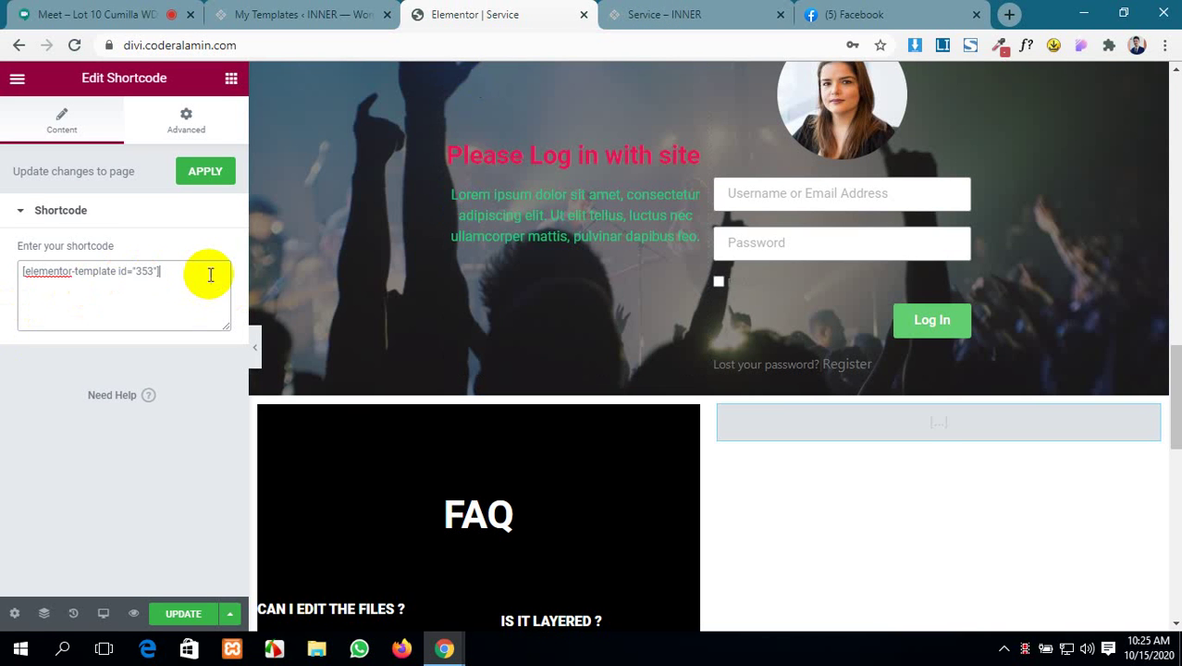
pyautogui.click(159, 267)
pyautogui.moveTo(167, 268); pyautogui.dragTo(4, 276)
pyautogui.click(5, 275)
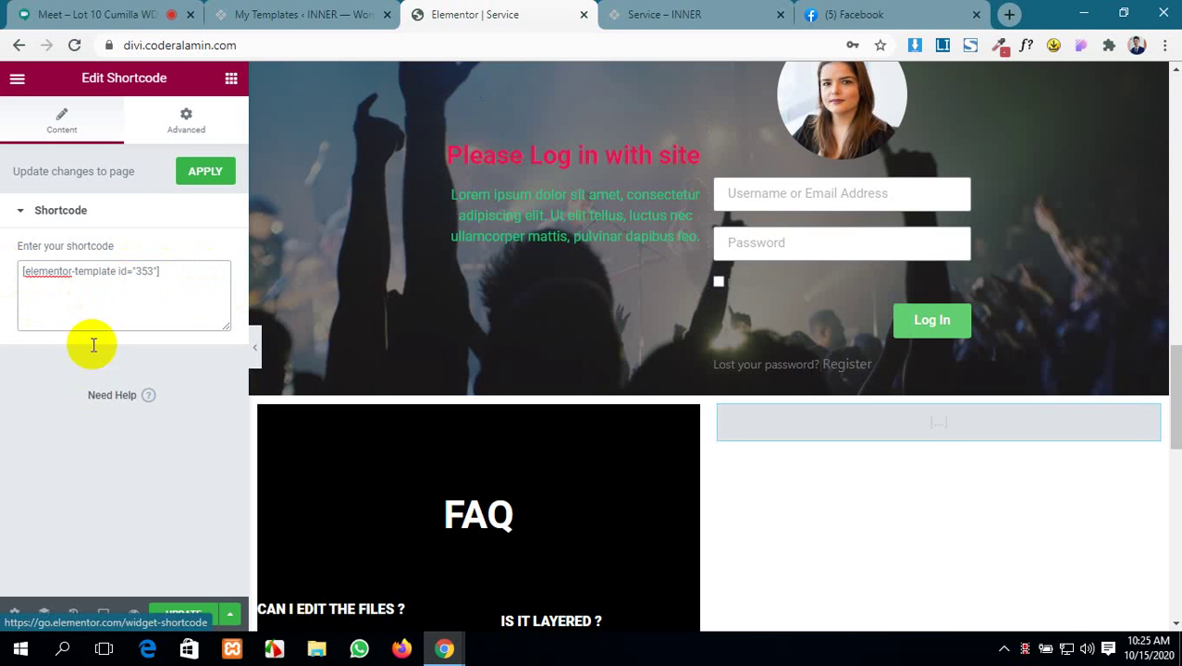
pyautogui.click(201, 173)
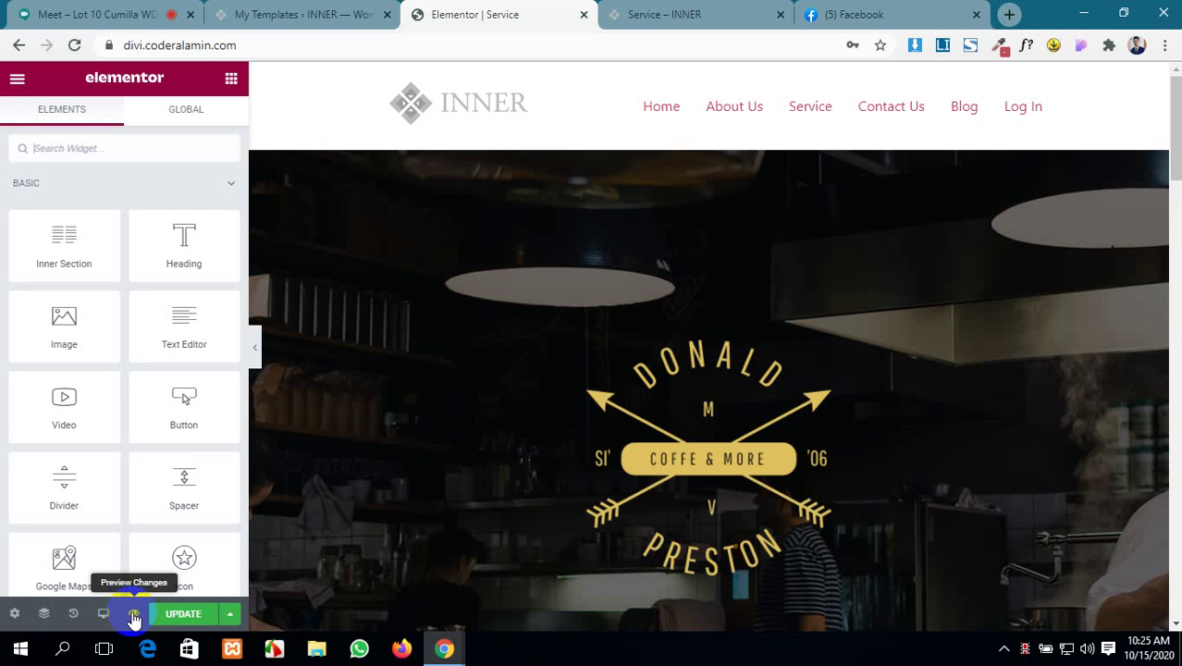
# - Preview the Service page, examine the two shortcode columns below the login section, and return to the saved templates list
pyautogui.click(134, 617)
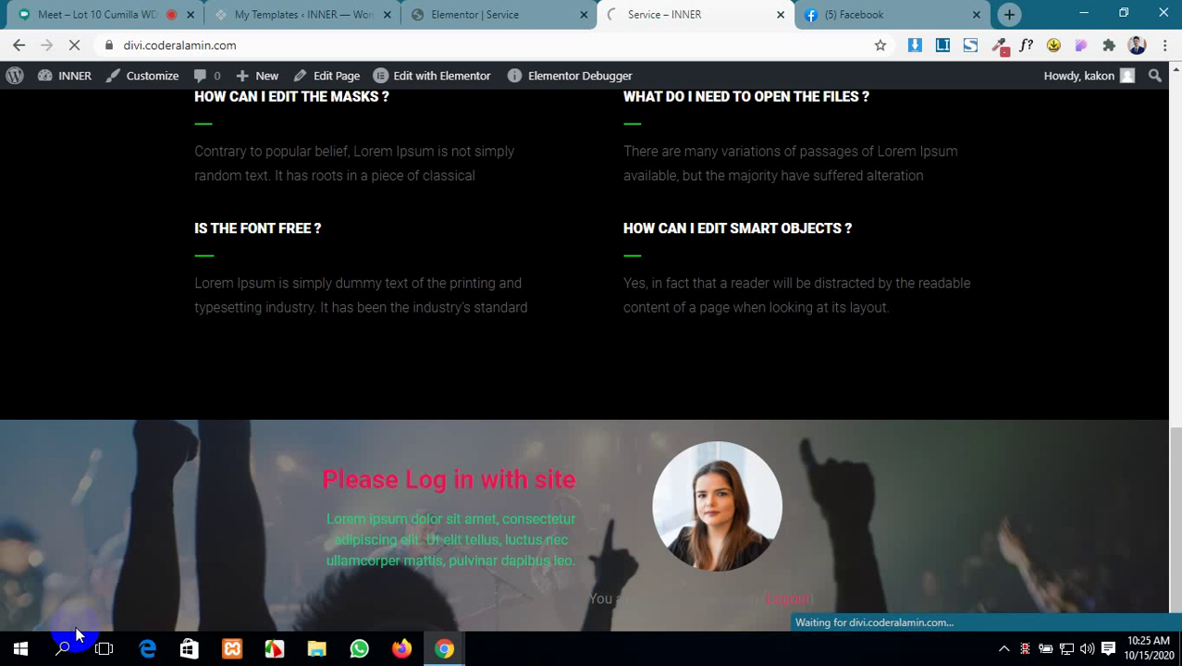
pyautogui.scroll(-12, 161, 530)
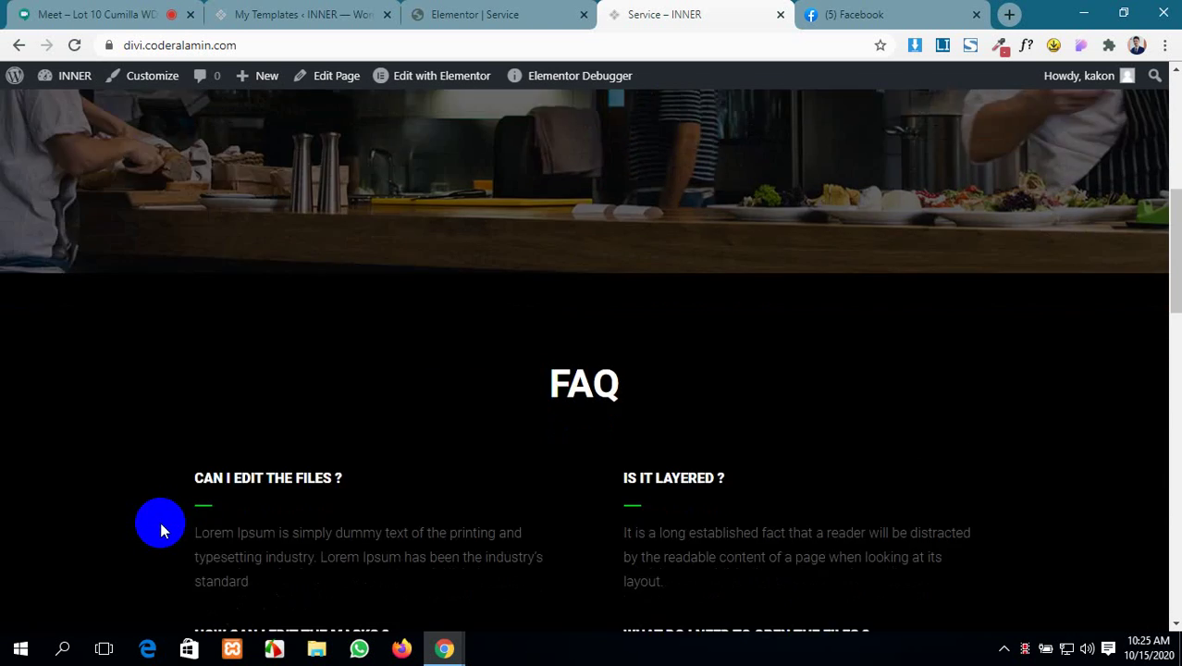
pyautogui.scroll(-7, 159, 528)
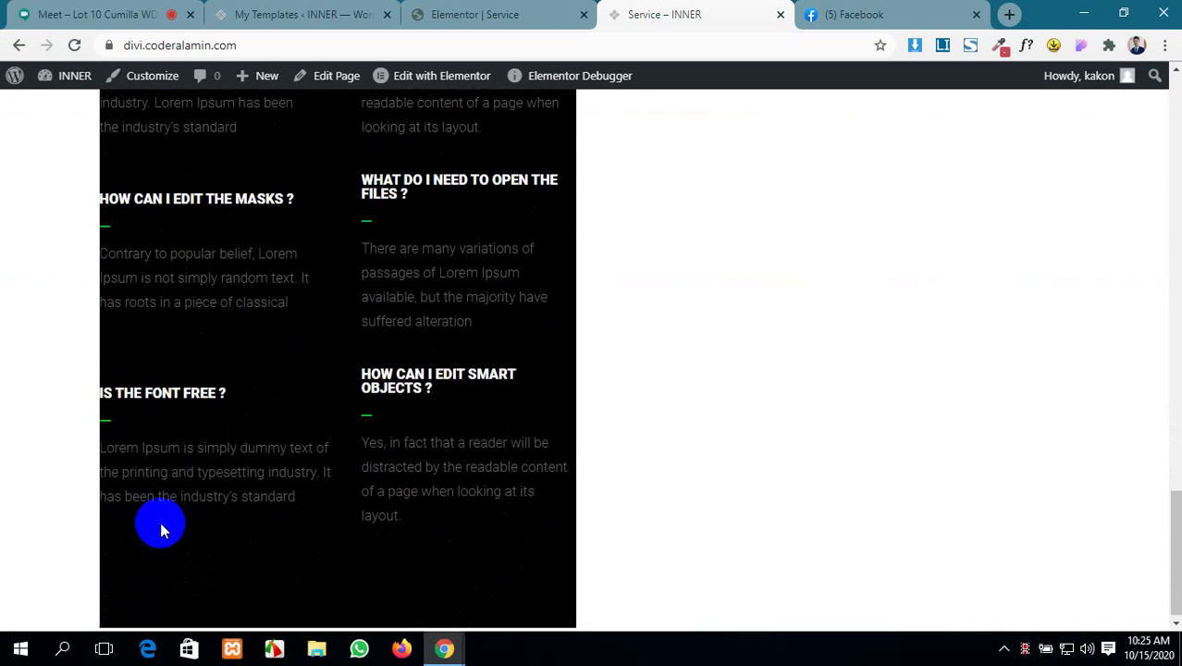
pyautogui.scroll(6, 670, 514)
pyautogui.scroll(-3, 703, 504)
pyautogui.scroll(12, 388, 485)
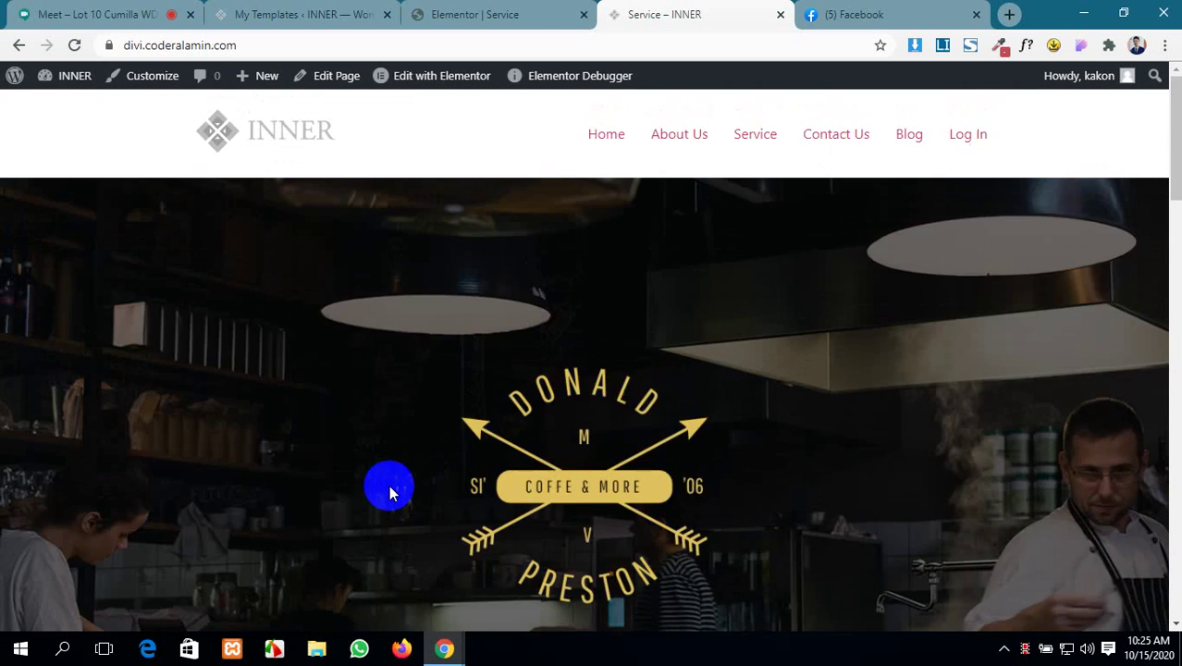
pyautogui.click(435, 13)
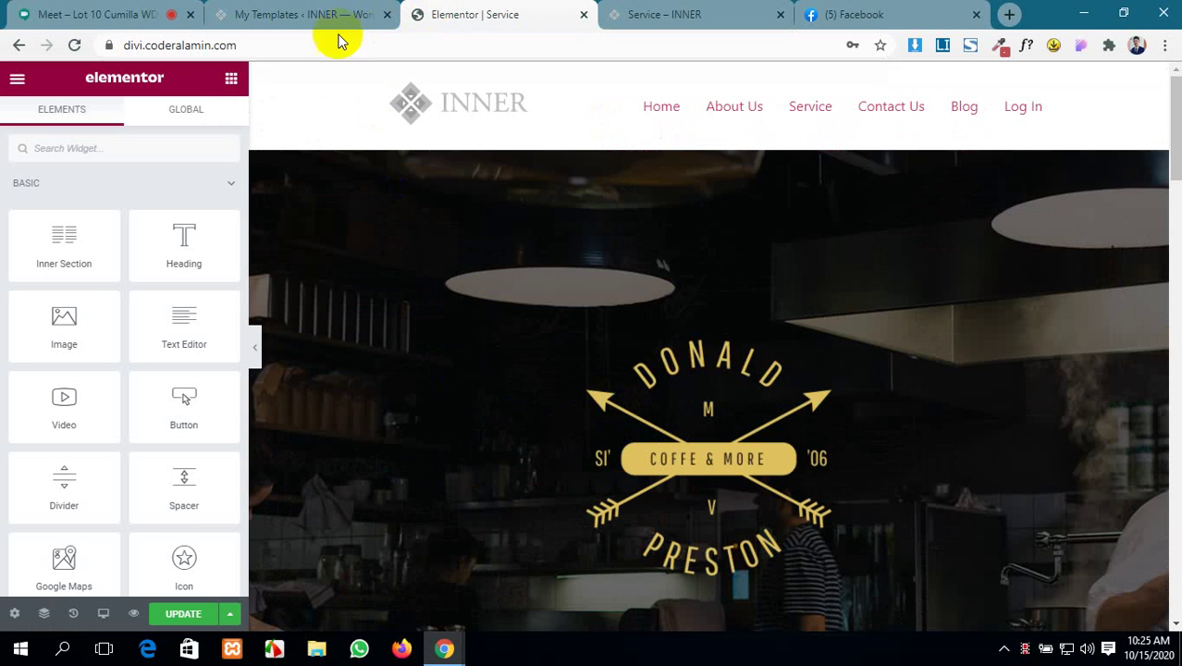
pyautogui.click(310, 14)
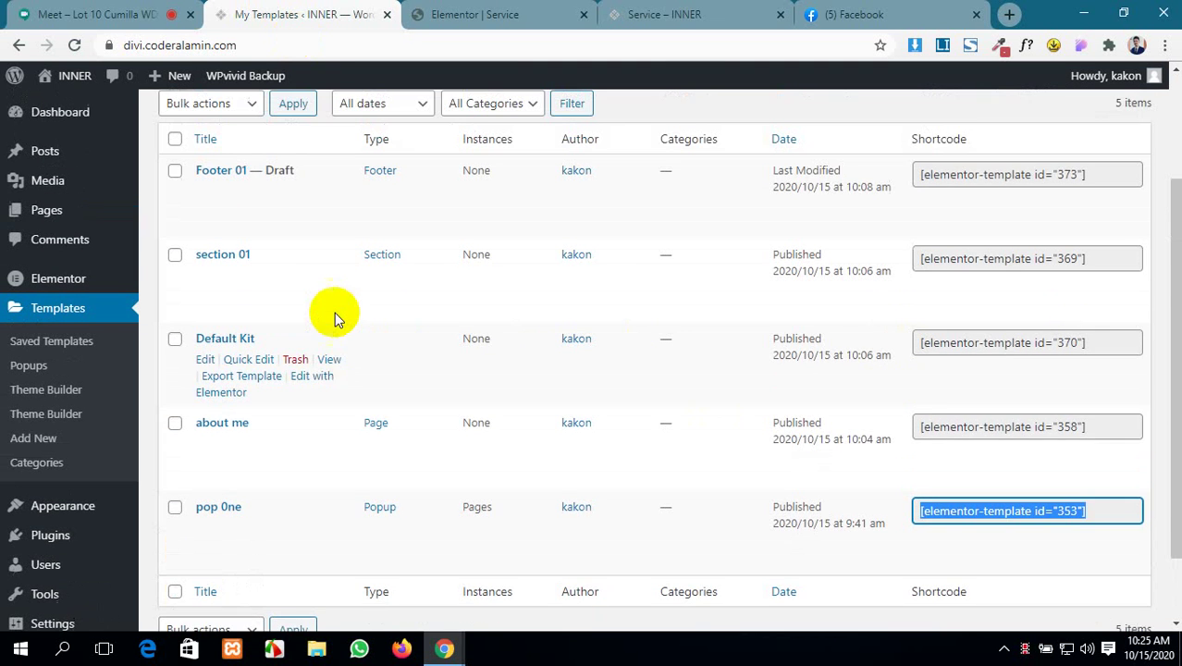
# - Look over the saved templates list and open the Header templates category in the Theme Builder
pyautogui.scroll(1, 332, 316)
pyautogui.scroll(1, 335, 316)
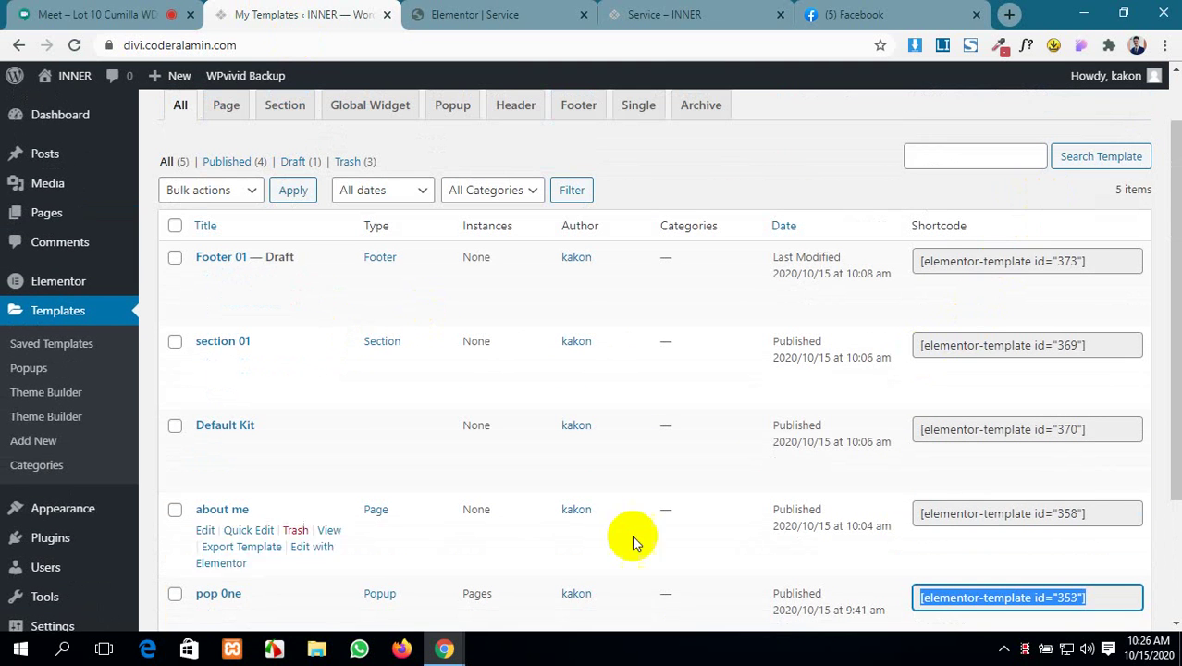
pyautogui.scroll(1, 568, 548)
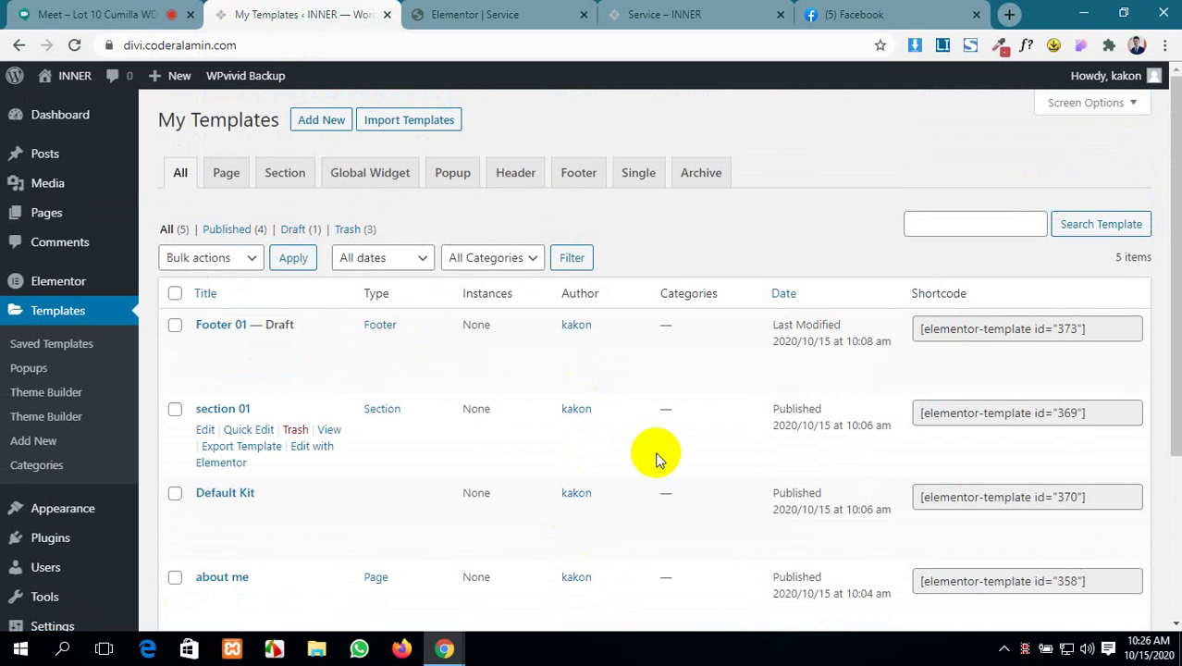
pyautogui.click(505, 182)
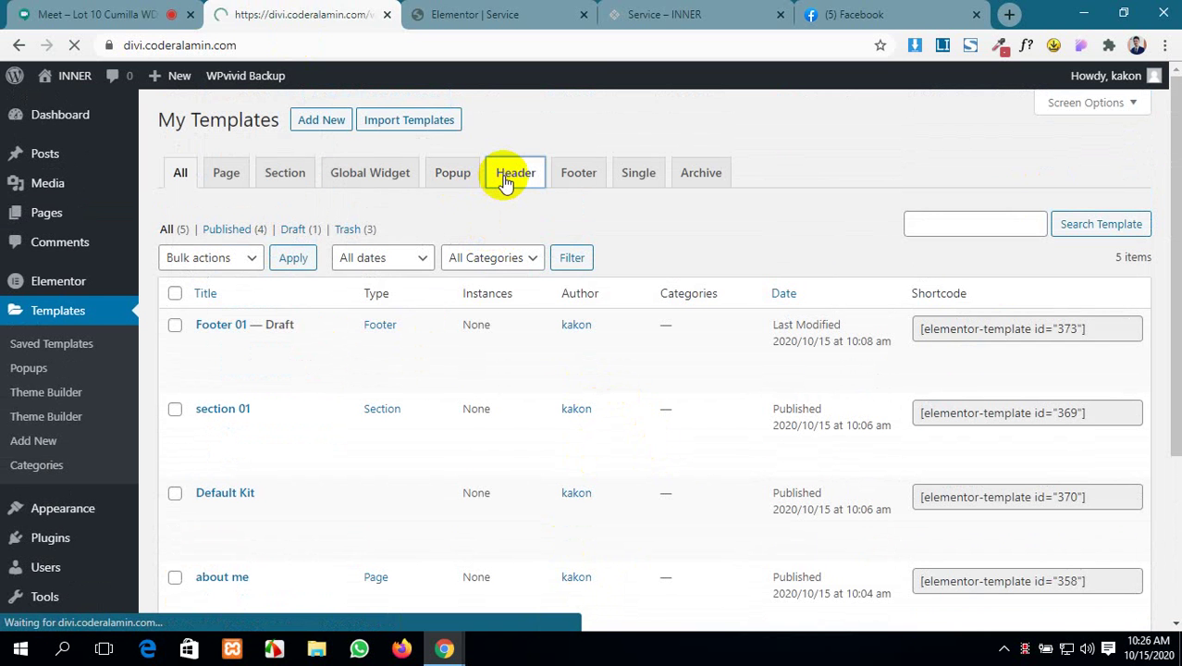
pyautogui.scroll(-1, 504, 183)
pyautogui.scroll(1, 504, 183)
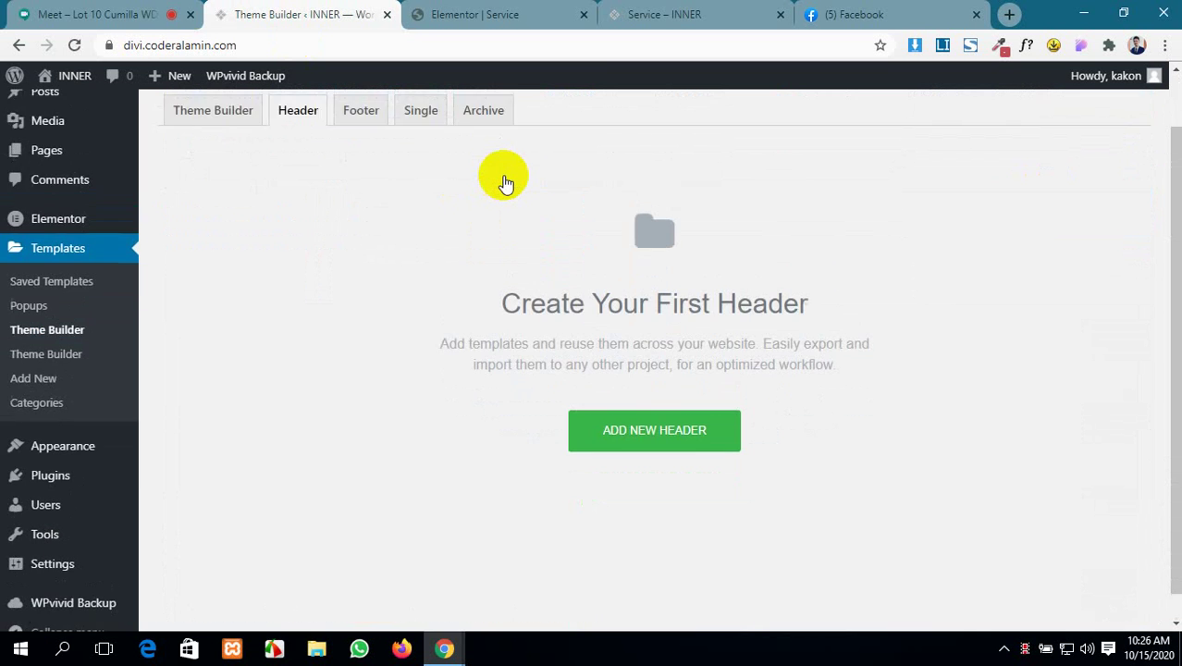
pyautogui.scroll(-1, 500, 196)
pyautogui.scroll(1, 498, 192)
# - Change the Service page's layout to one without the site header, update the page and view it on the site
pyautogui.click(640, 11)
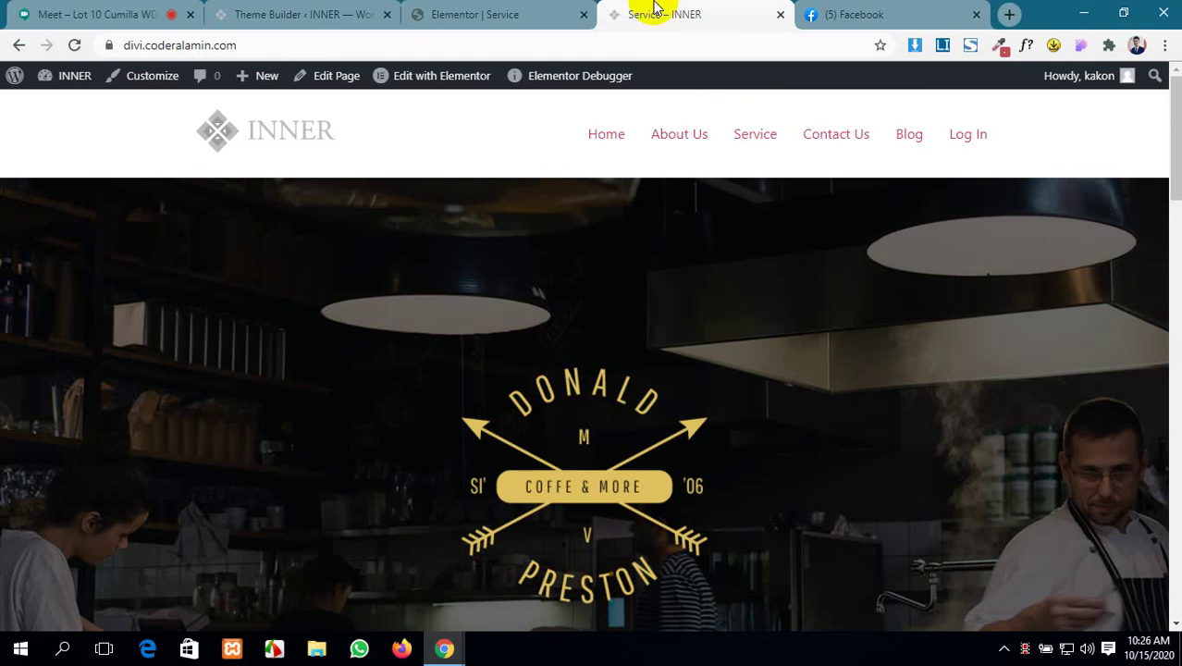
pyautogui.click(514, 11)
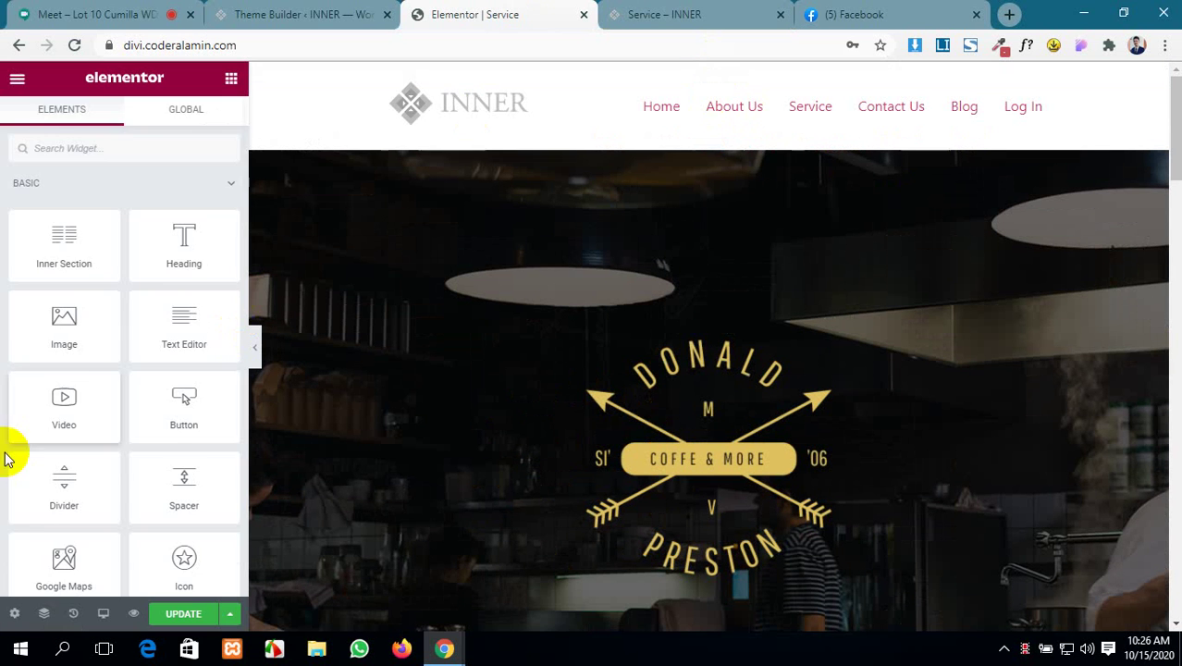
pyautogui.scroll(-2, 8, 462)
pyautogui.click(14, 613)
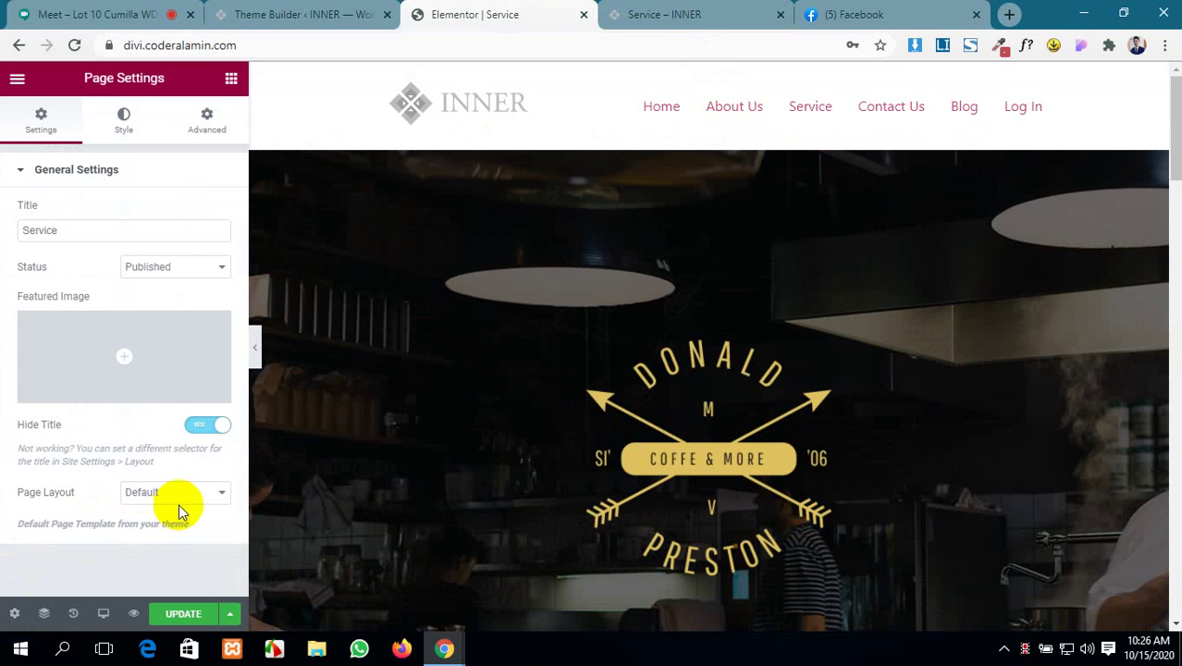
pyautogui.click(180, 500)
pyautogui.click(183, 524)
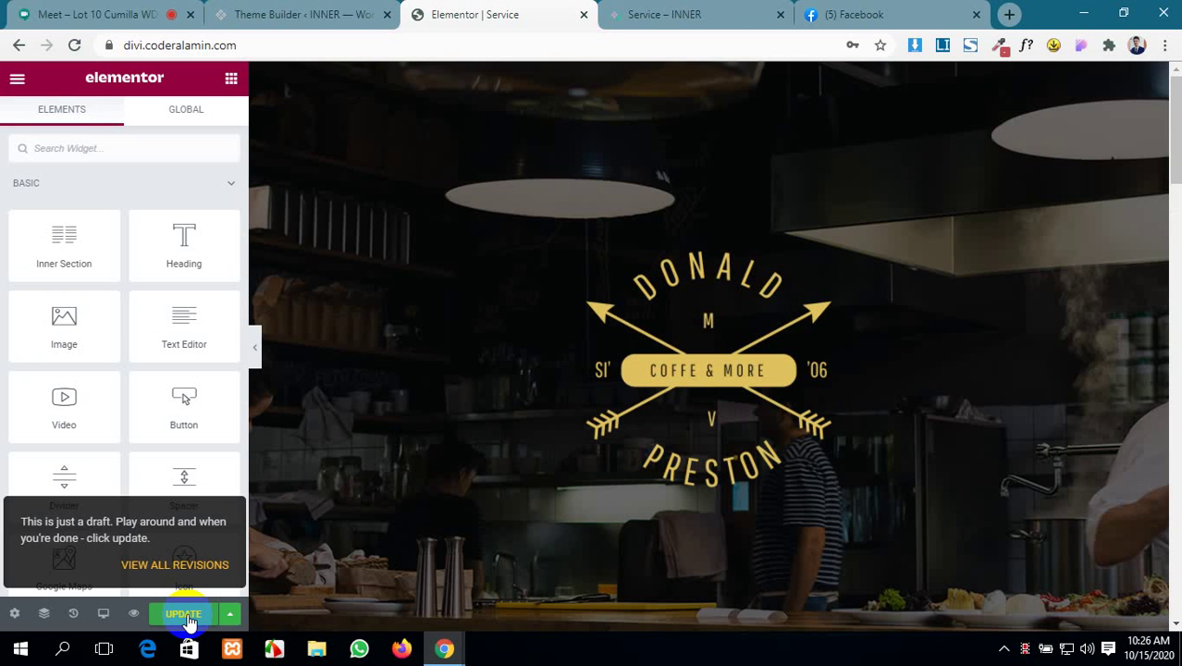
pyautogui.click(188, 617)
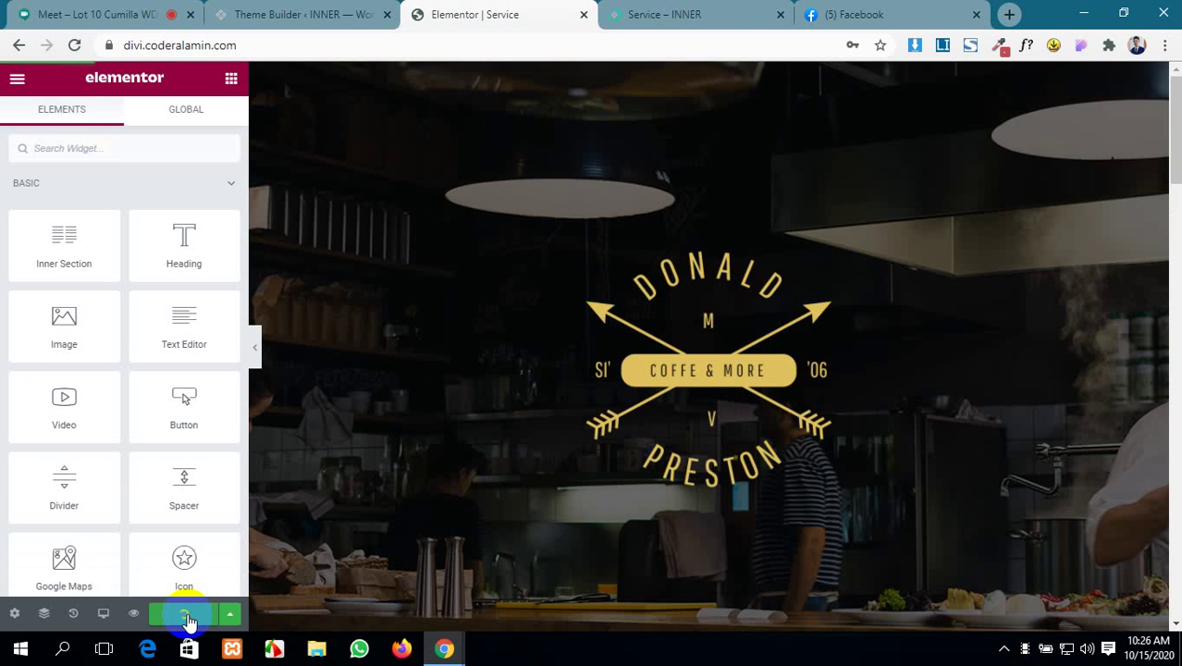
pyautogui.click(684, 13)
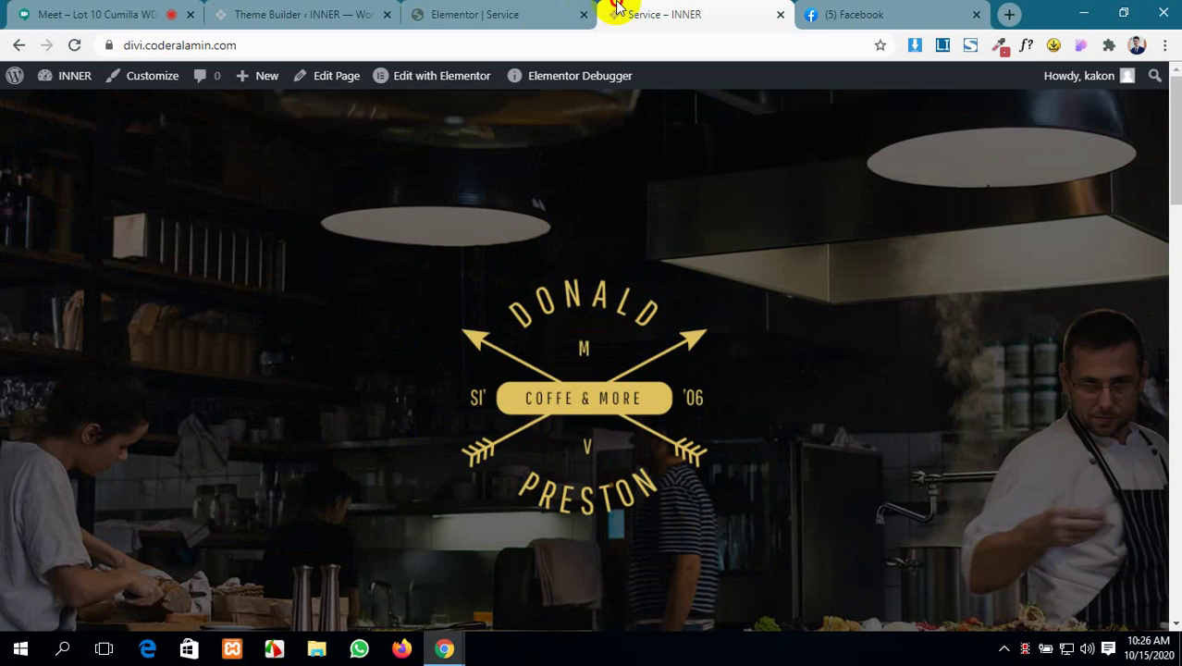
# - Create a new Header template named header-01 in the Theme Builder
pyautogui.click(495, 11)
pyautogui.click(303, 11)
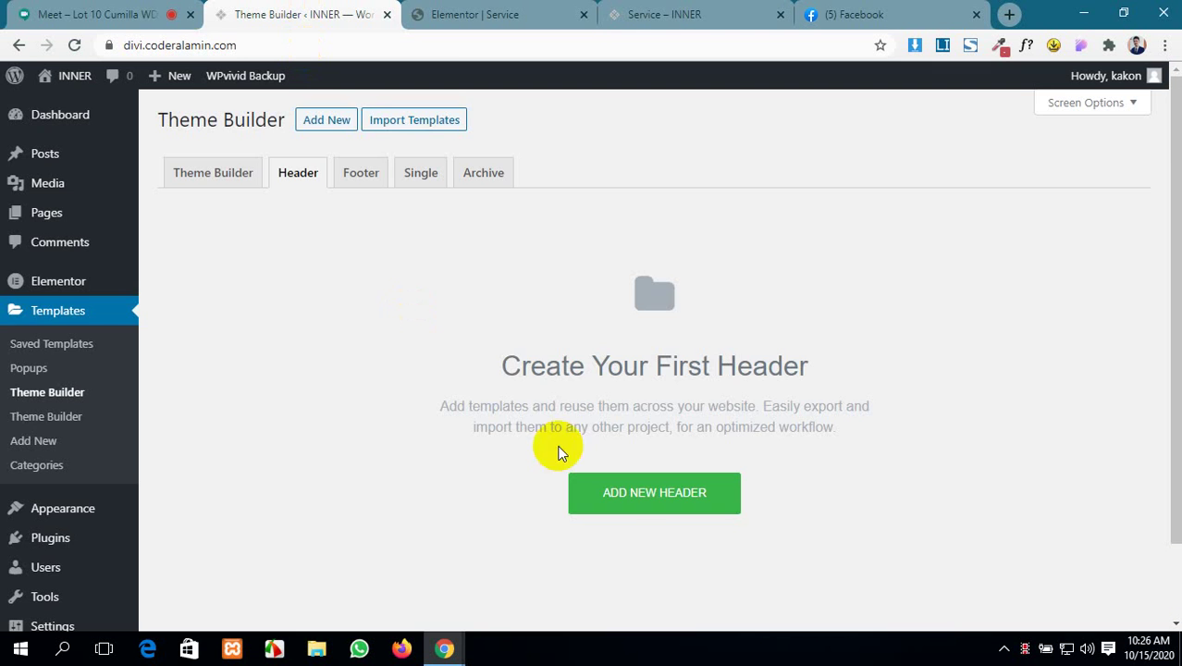
pyautogui.click(653, 493)
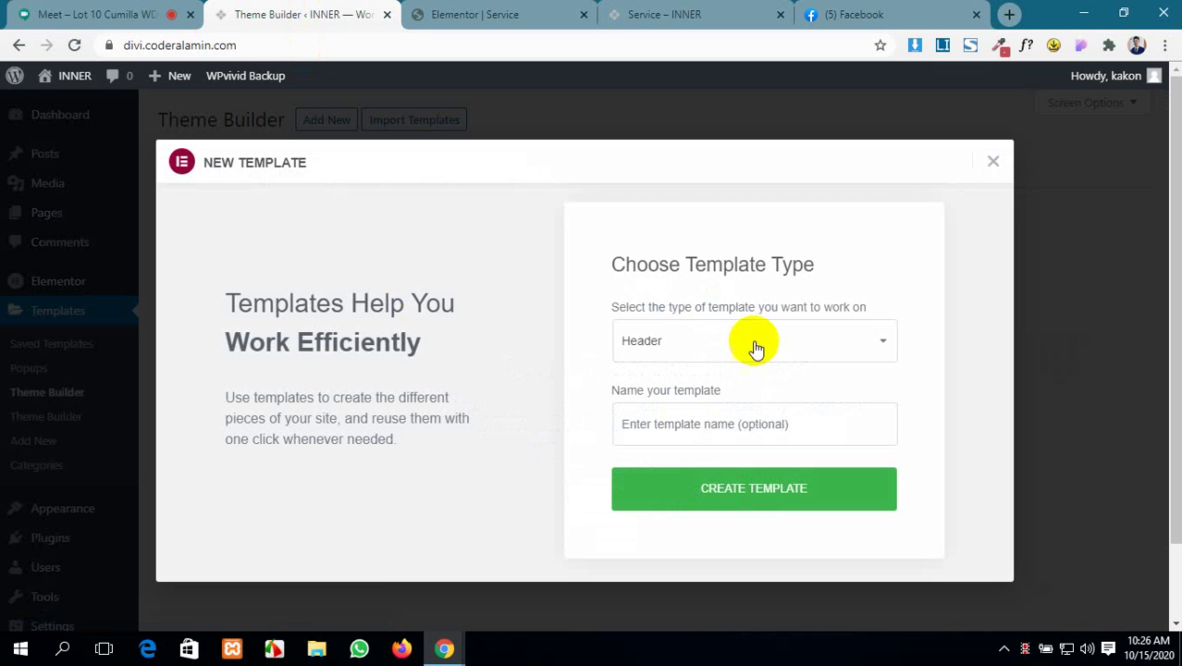
pyautogui.click(750, 425)
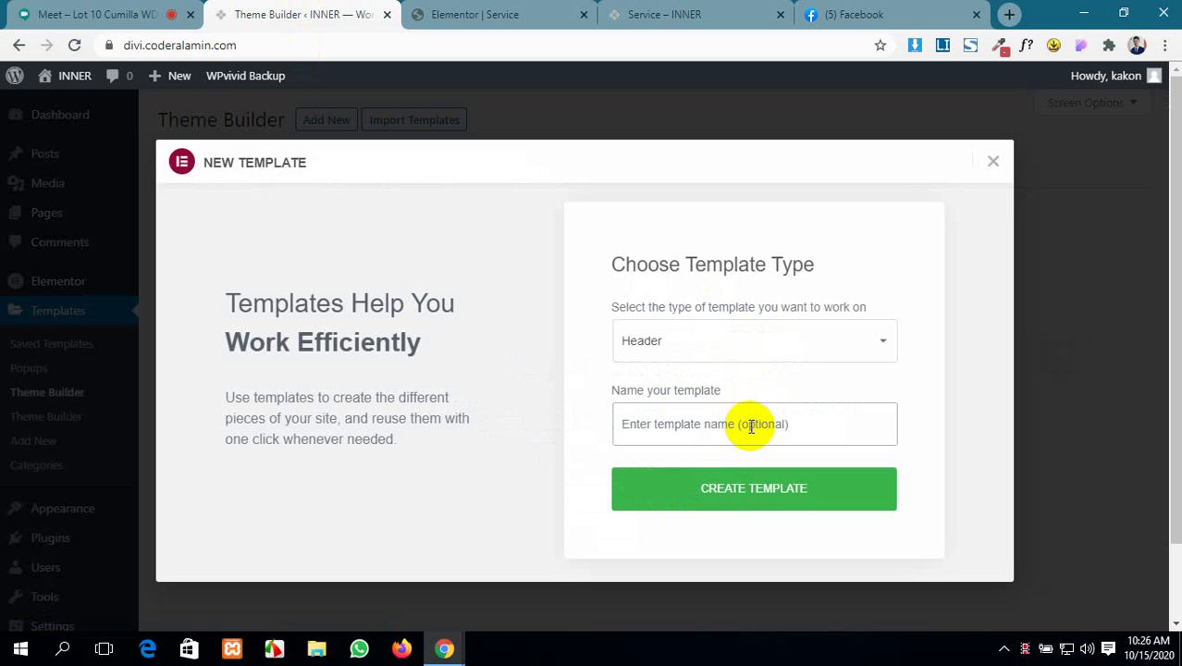
pyautogui.write('header-01')
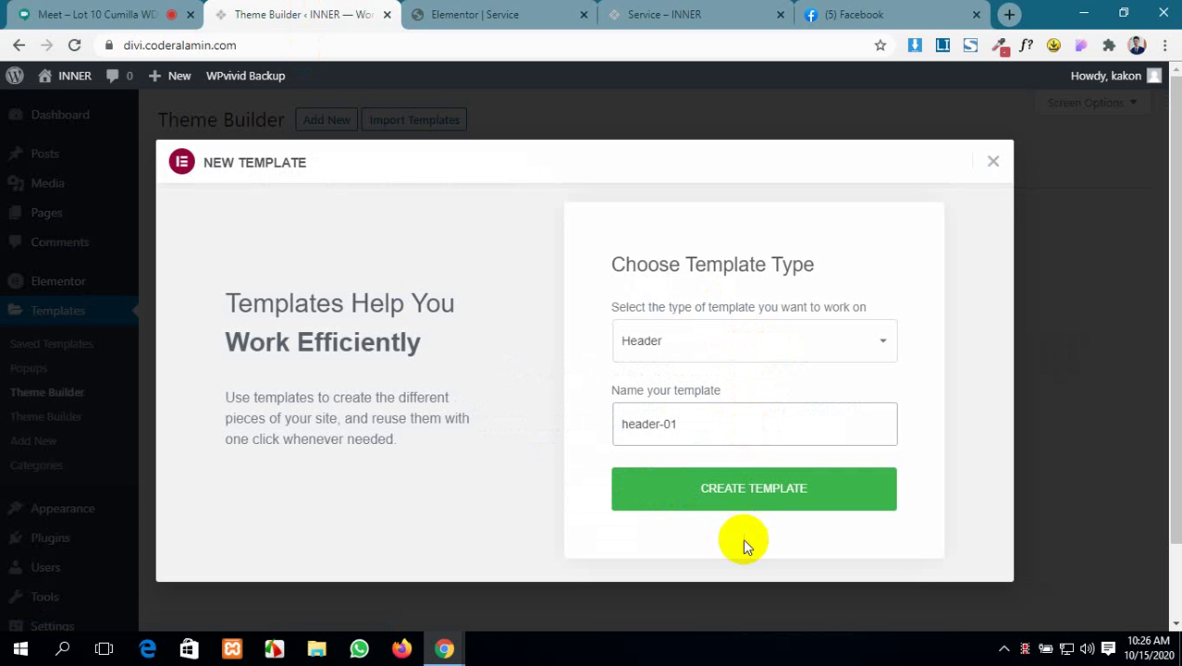
pyautogui.click(758, 484)
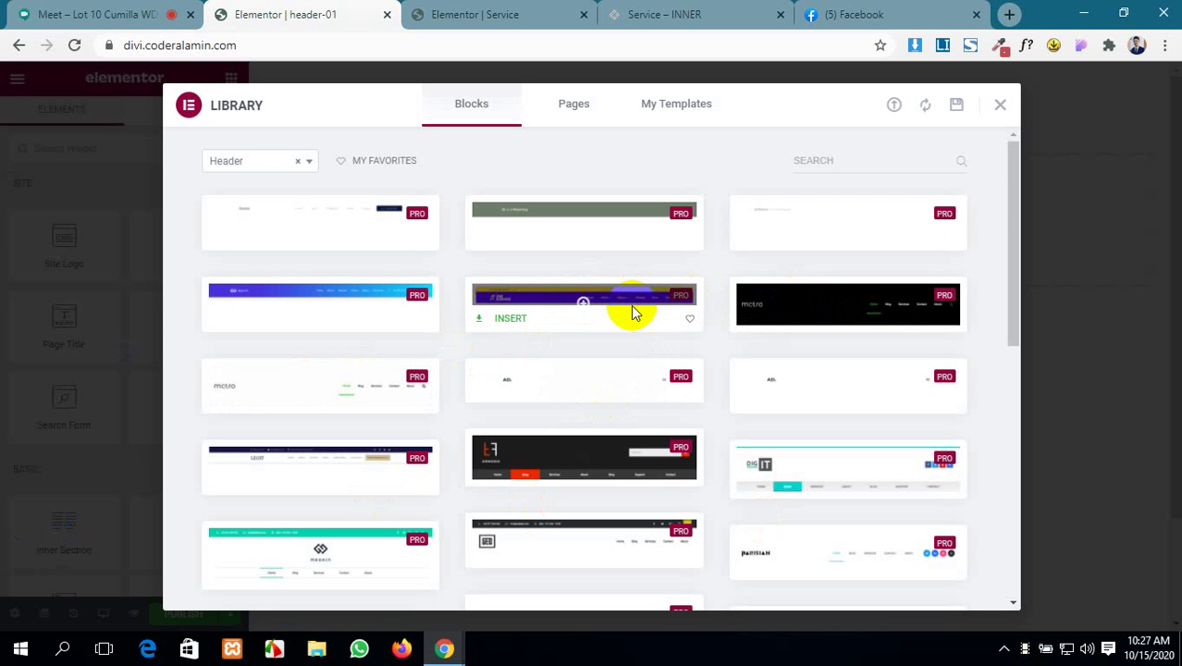
# - Try to insert the purple header block from the library by connecting the site to the Template Library account
pyautogui.click(504, 322)
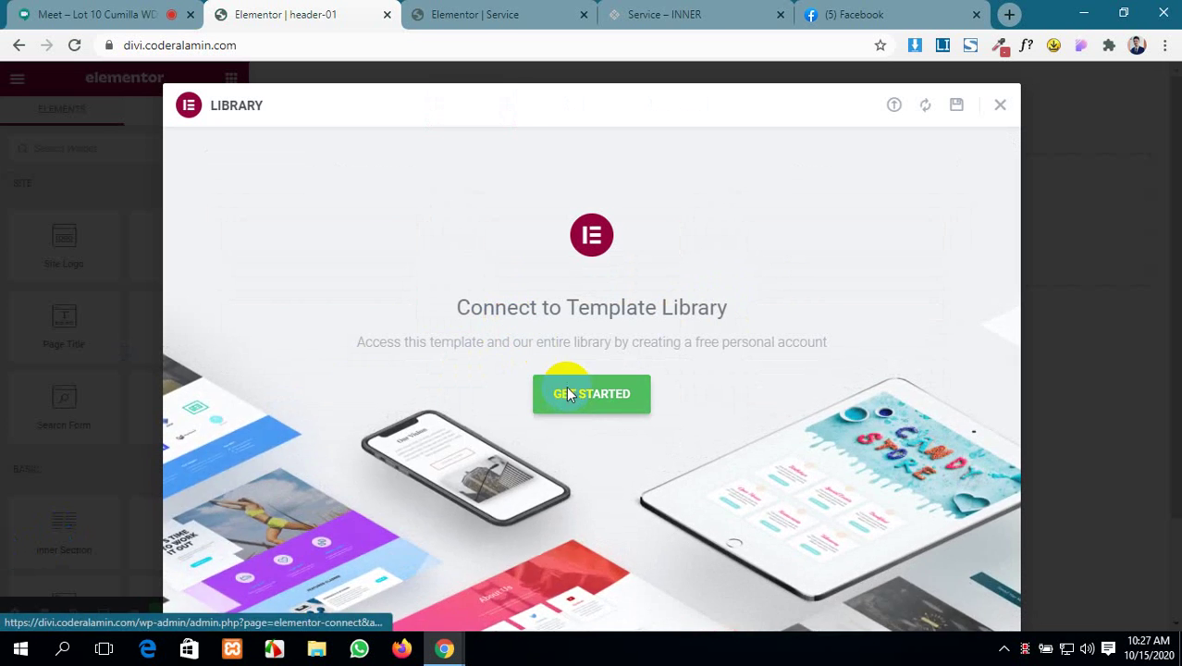
pyautogui.click(566, 390)
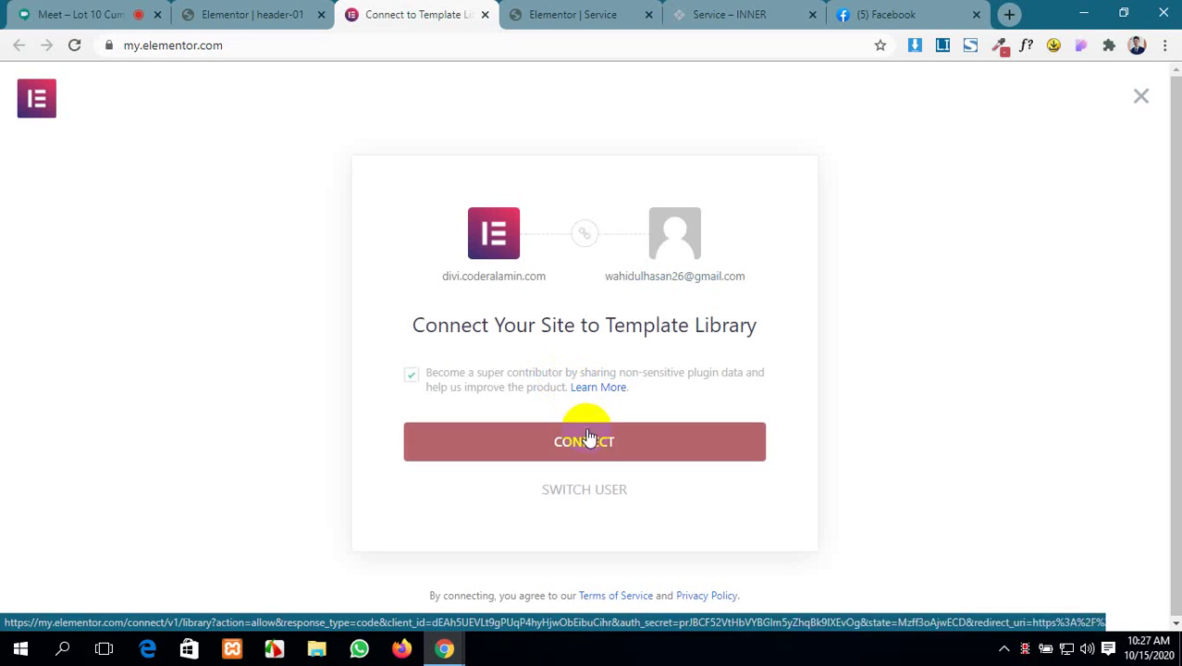
pyautogui.click(592, 445)
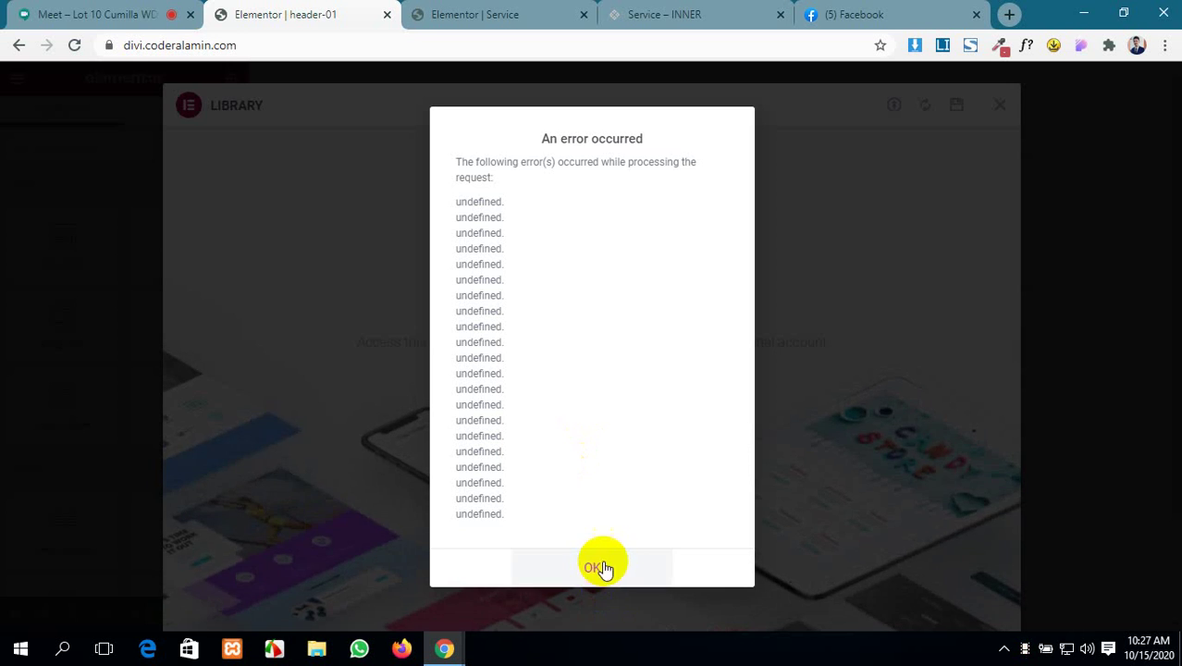
pyautogui.click(603, 566)
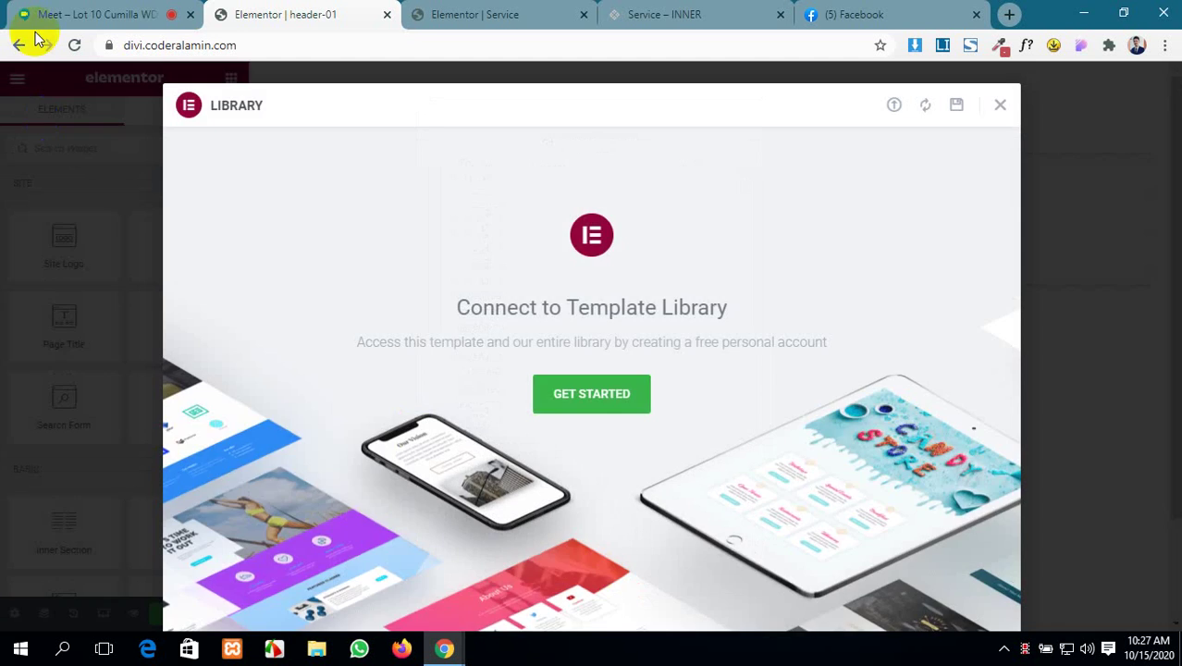
# - Switch to Google Meet, admit the waiting participant and return to the header-01 editor
pyautogui.click(41, 16)
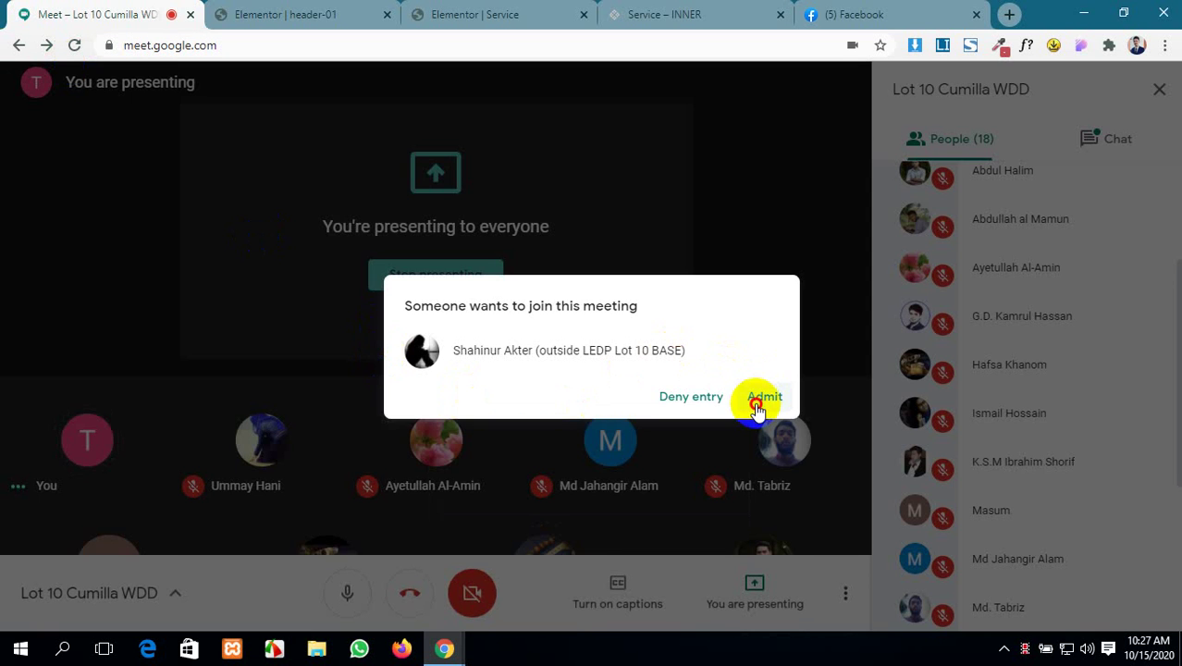
pyautogui.click(762, 395)
pyautogui.click(305, 14)
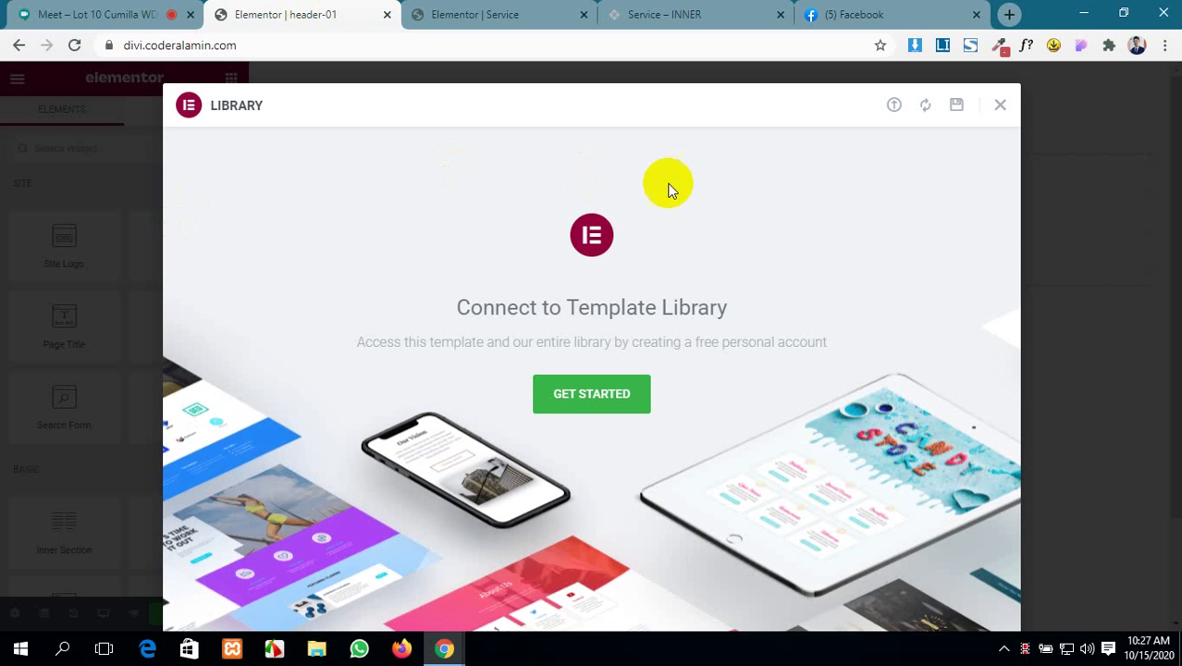
# - Close the template library and add a three-column section to the header-01 template
pyautogui.click(1002, 108)
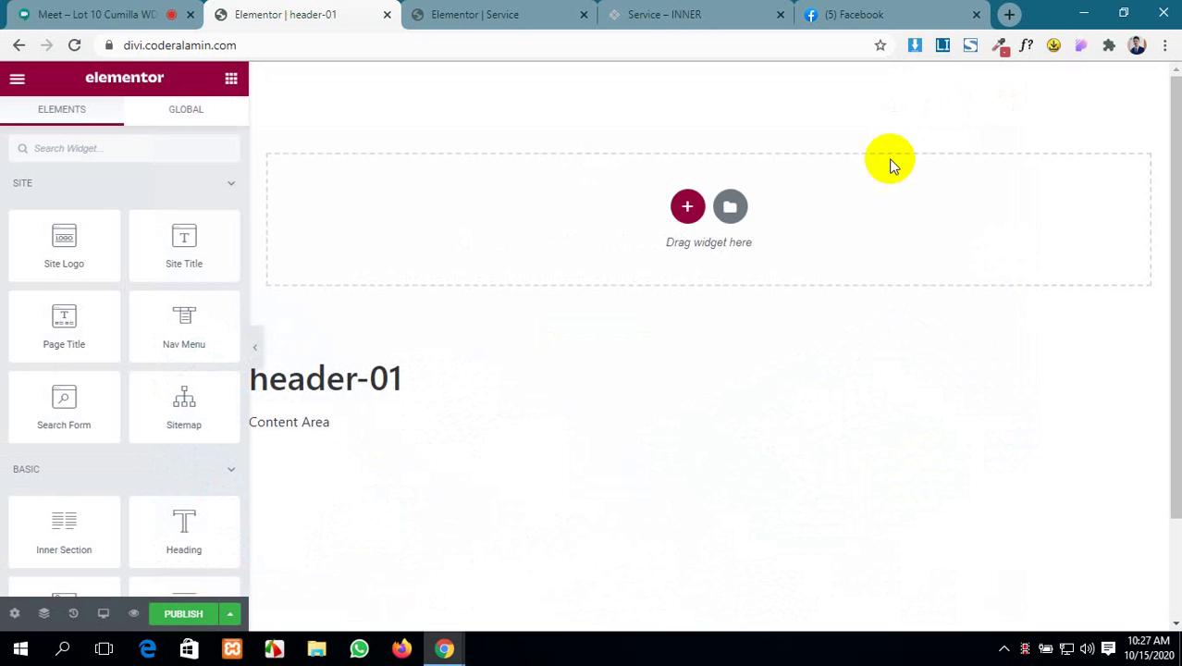
pyautogui.scroll(-2, 563, 328)
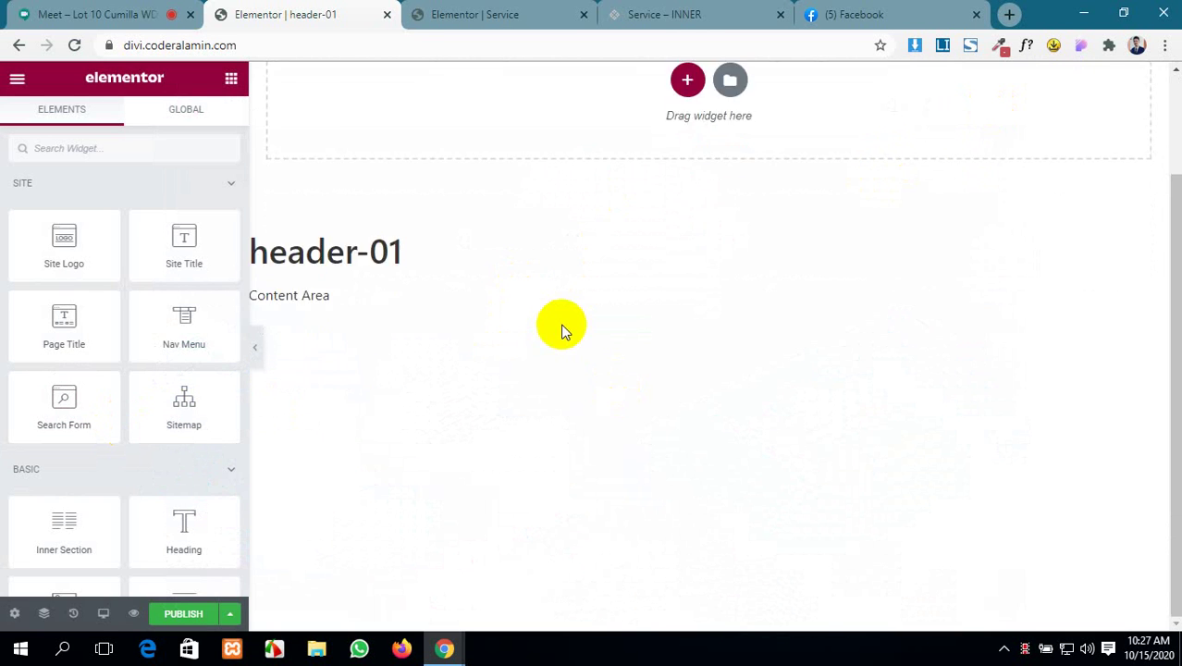
pyautogui.scroll(1, 562, 327)
pyautogui.scroll(-1, 562, 328)
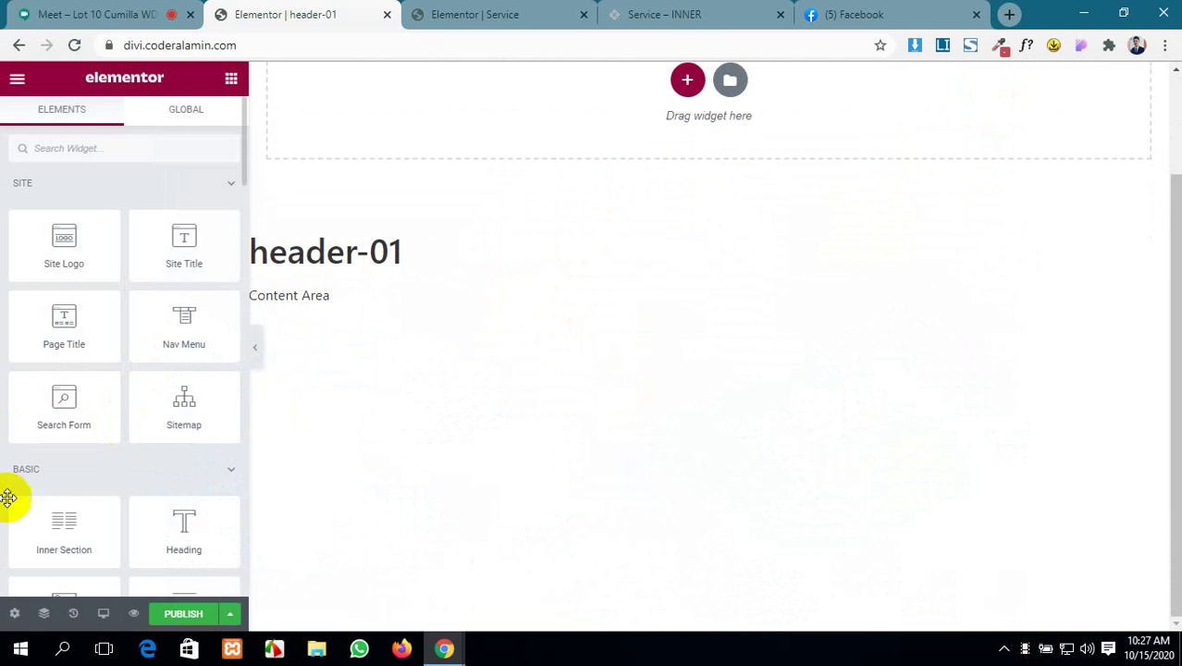
pyautogui.click(14, 613)
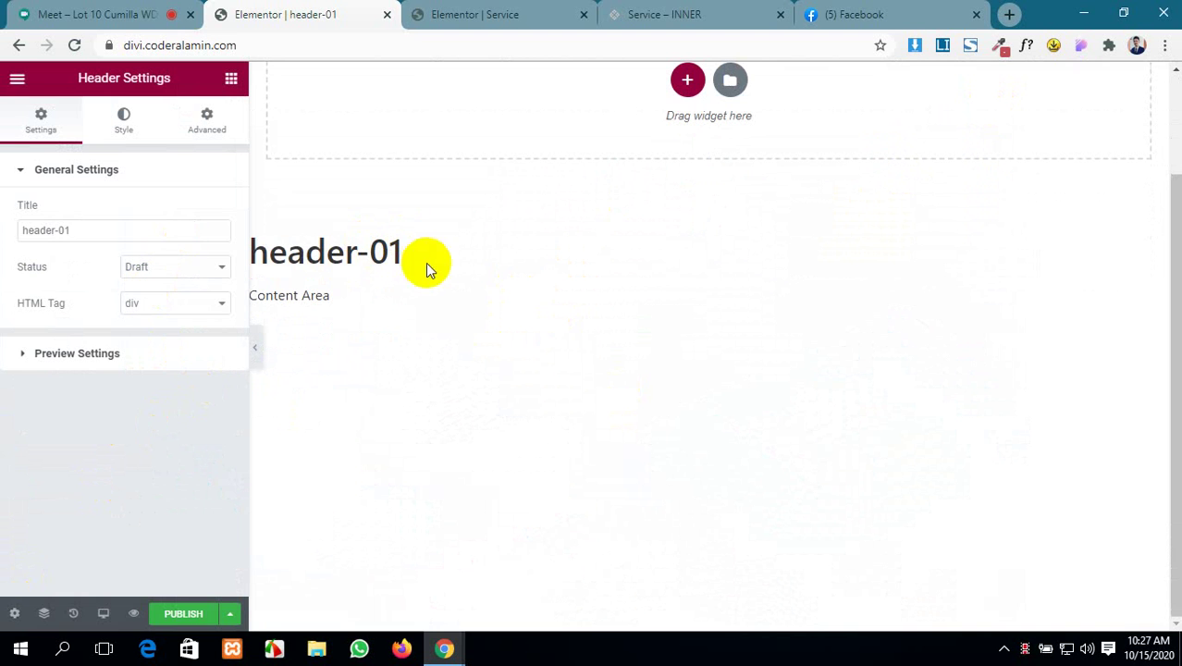
pyautogui.click(56, 226)
pyautogui.scroll(2, 576, 261)
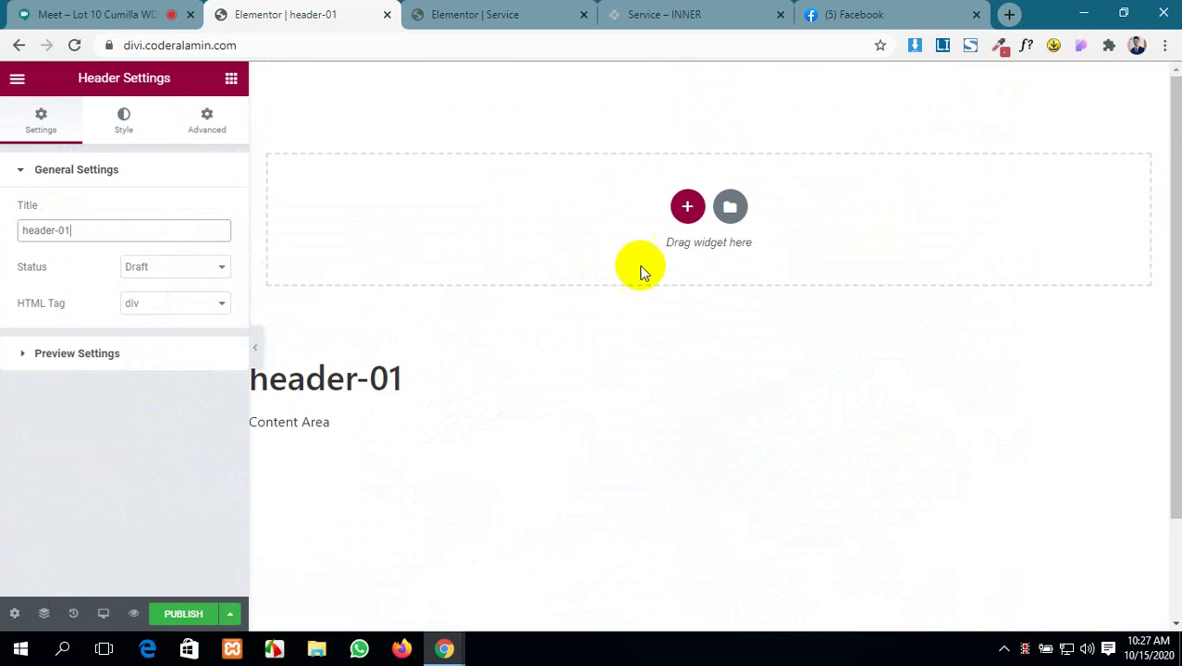
pyautogui.click(687, 206)
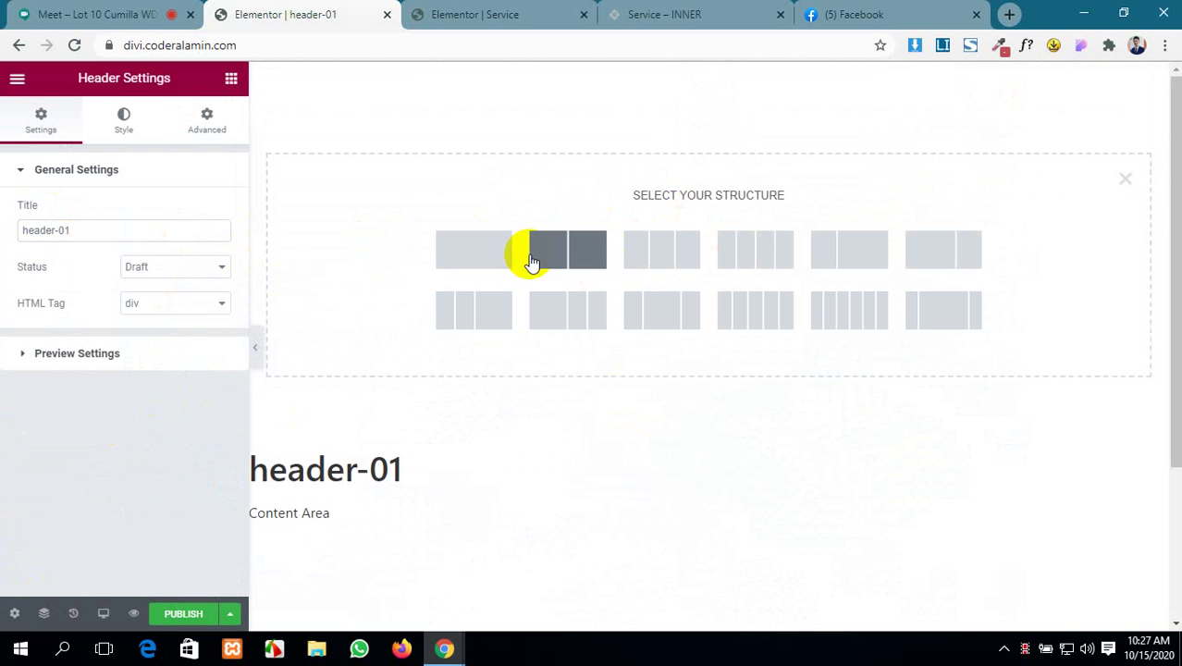
pyautogui.click(663, 242)
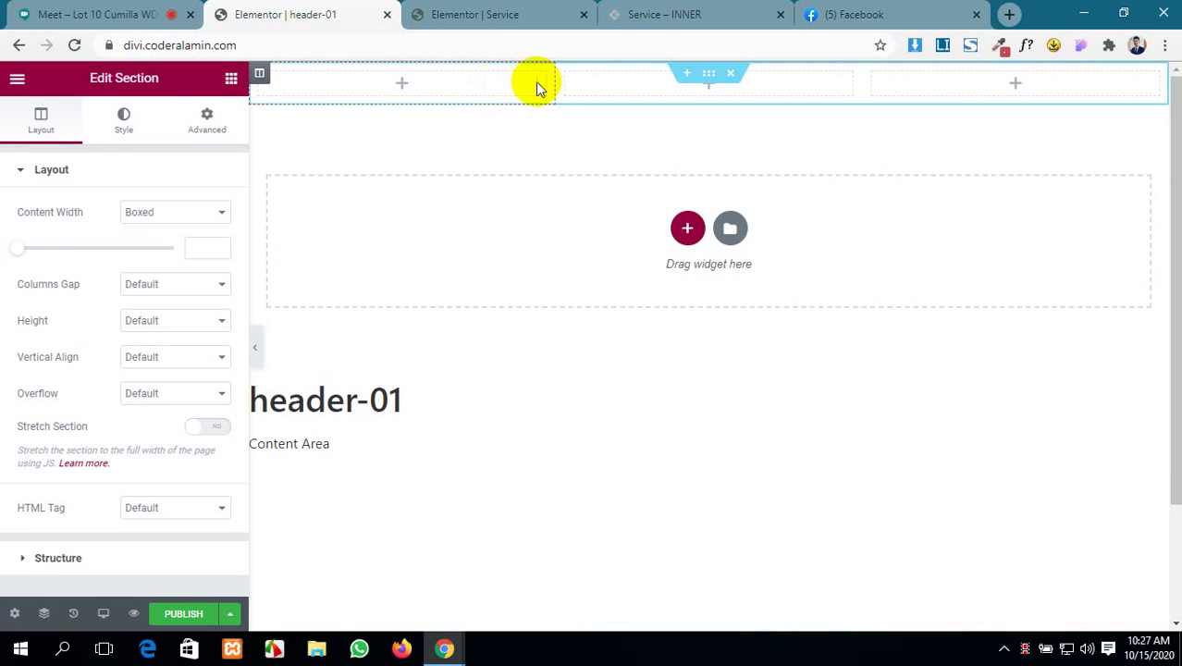
# - Place a Site Logo widget in the header section's first column and a Nav Menu widget in the second
pyautogui.click(401, 81)
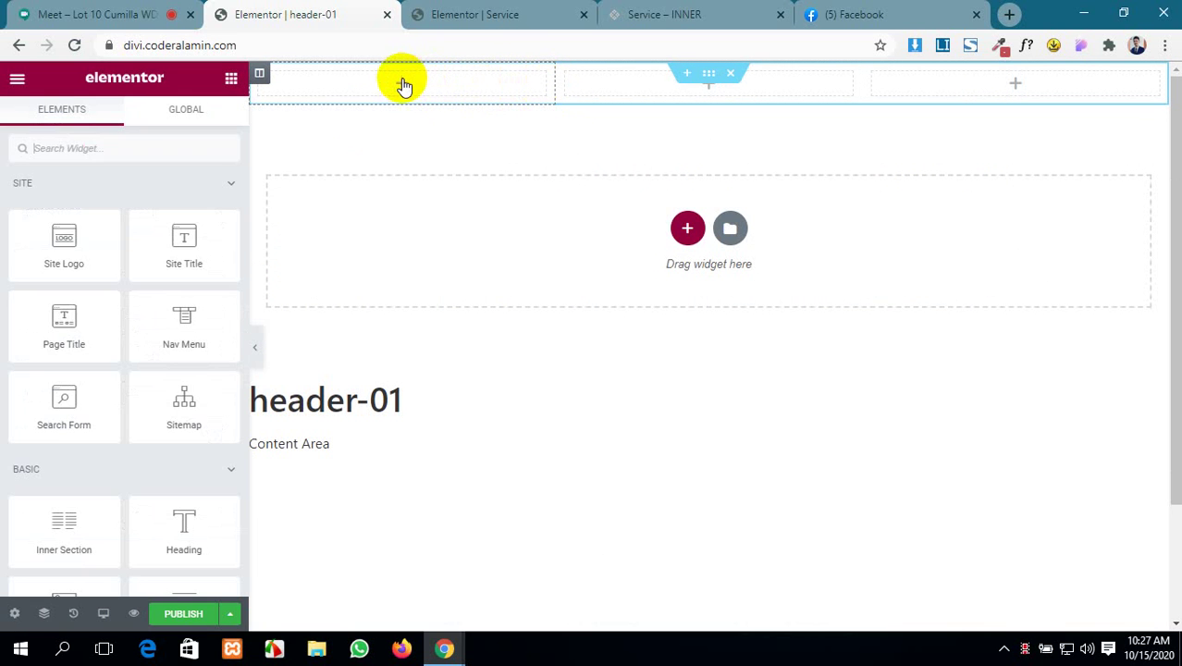
pyautogui.write('site')
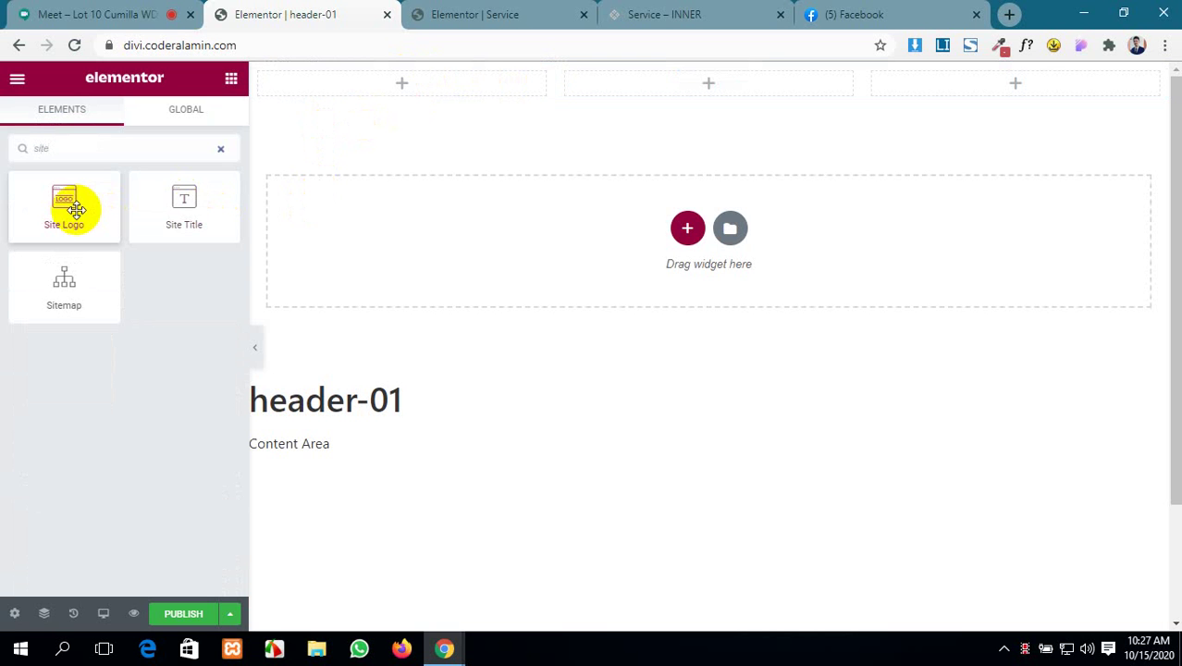
pyautogui.moveTo(67, 202); pyautogui.dragTo(393, 81)
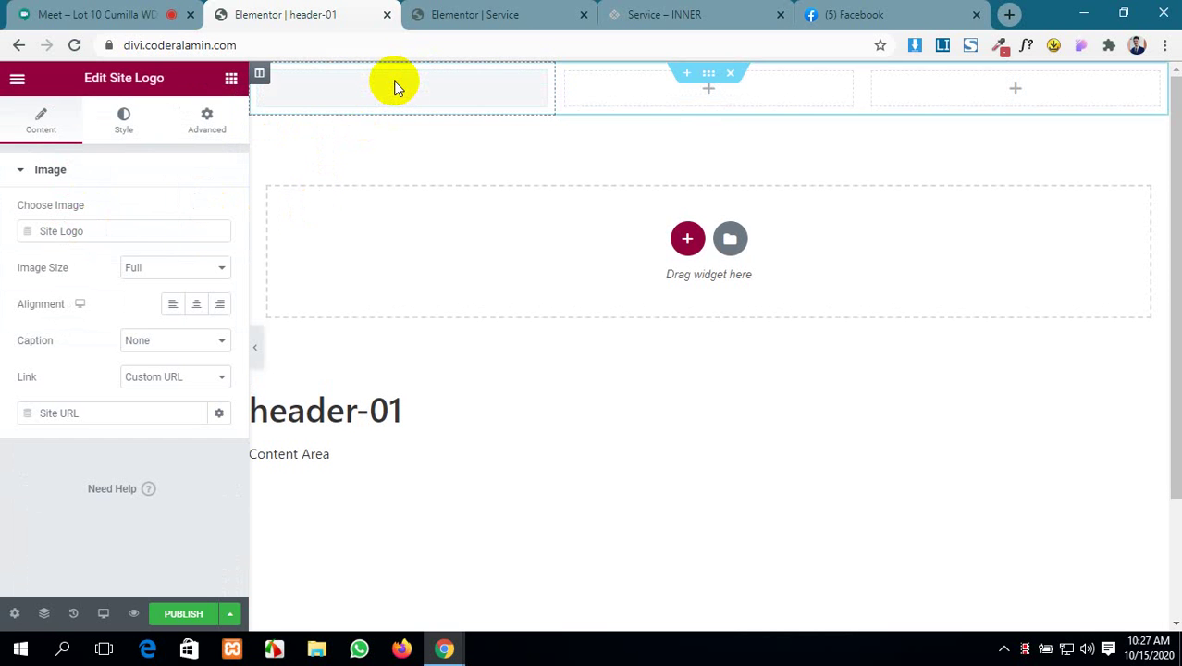
pyautogui.click(707, 100)
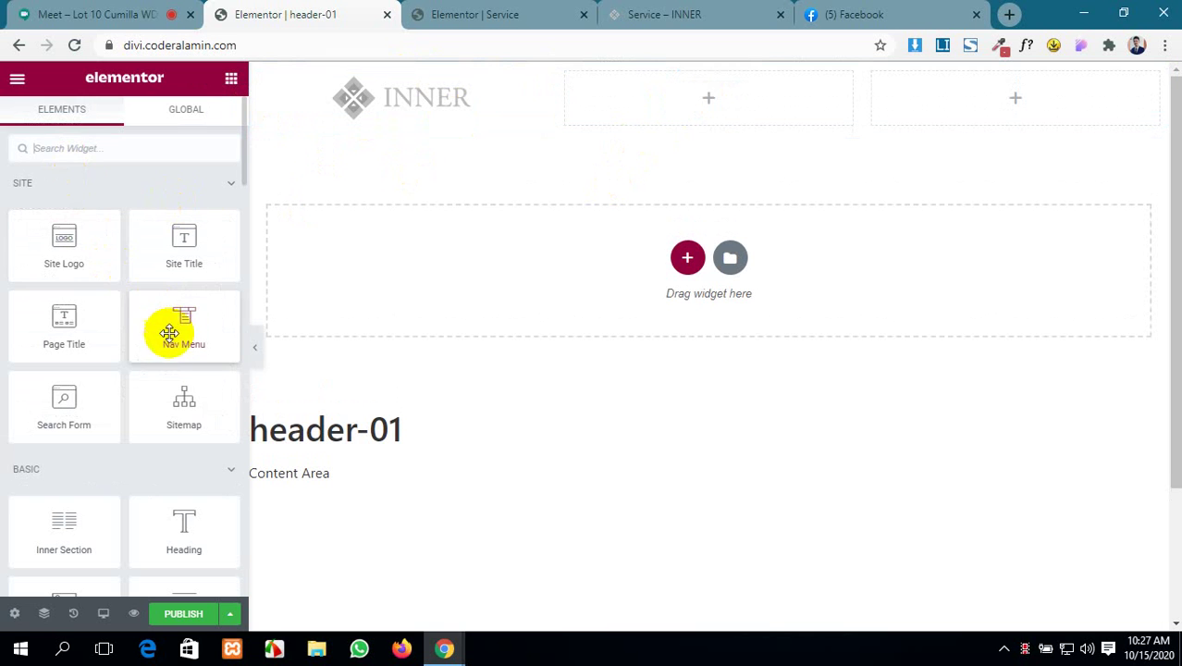
pyautogui.moveTo(169, 330); pyautogui.dragTo(691, 106)
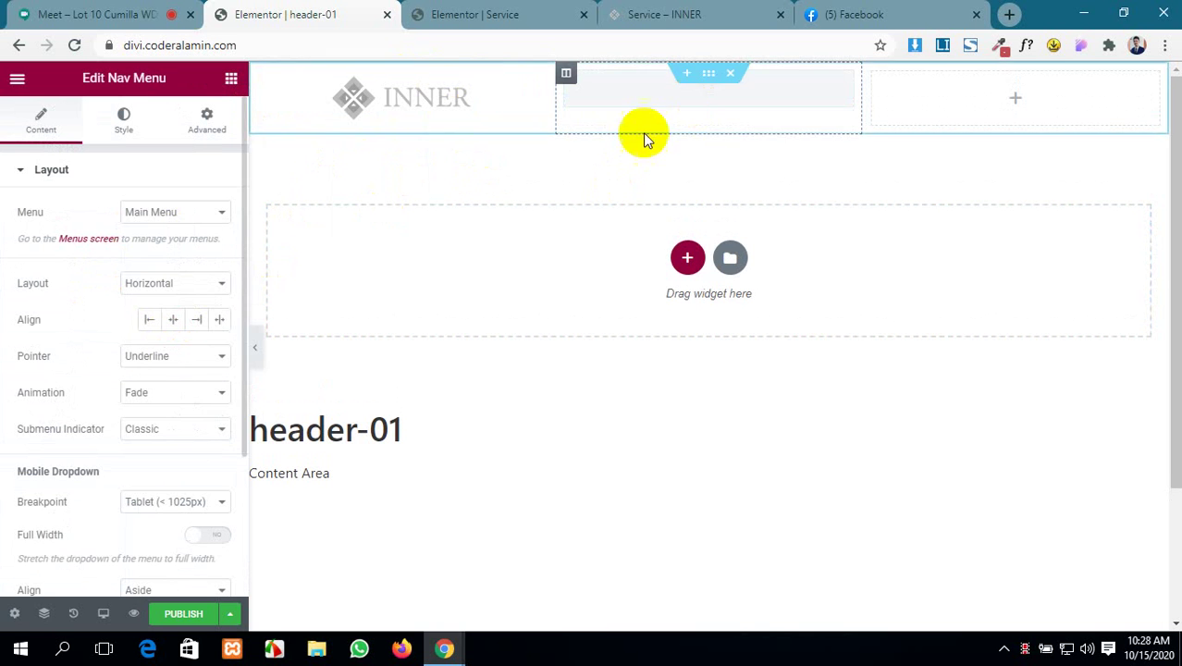
# - Search the widget list for a search widget to use in the header's empty third column
pyautogui.click(1014, 110)
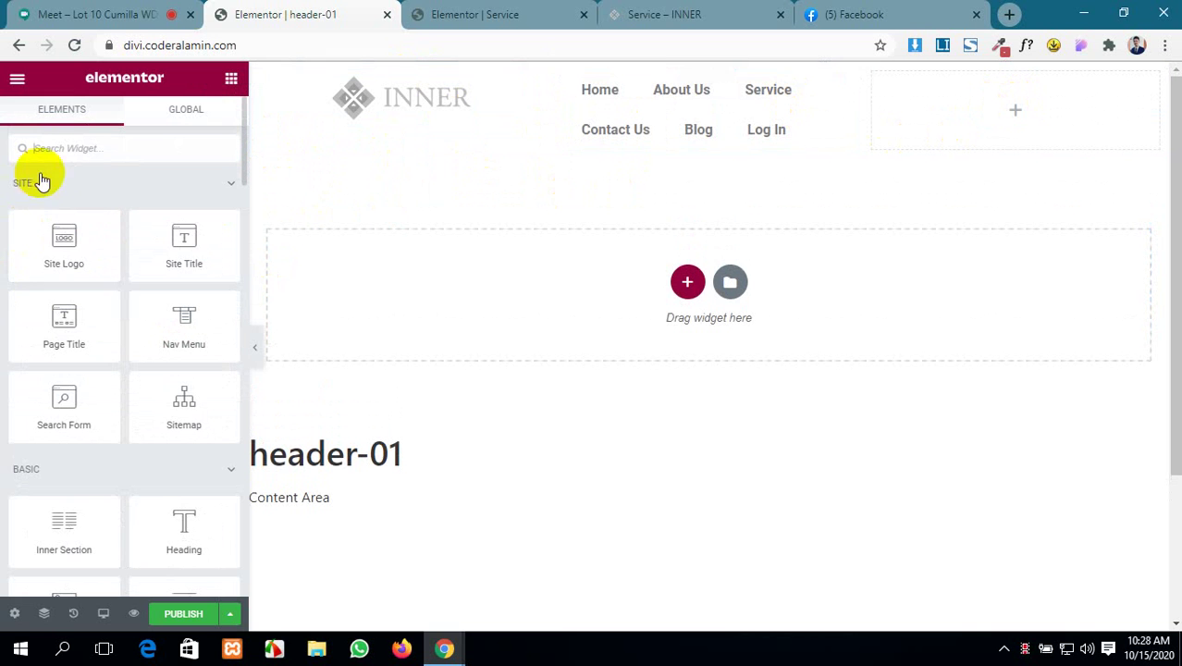
pyautogui.click(72, 148)
pyautogui.write('se')
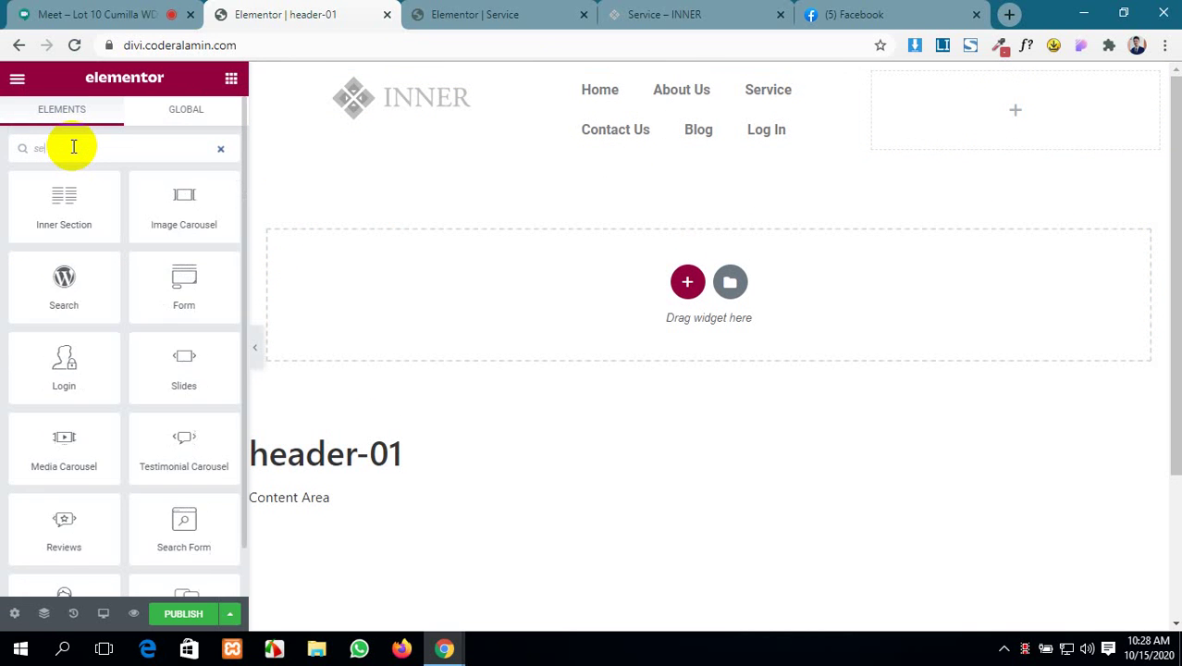
pyautogui.write('r')
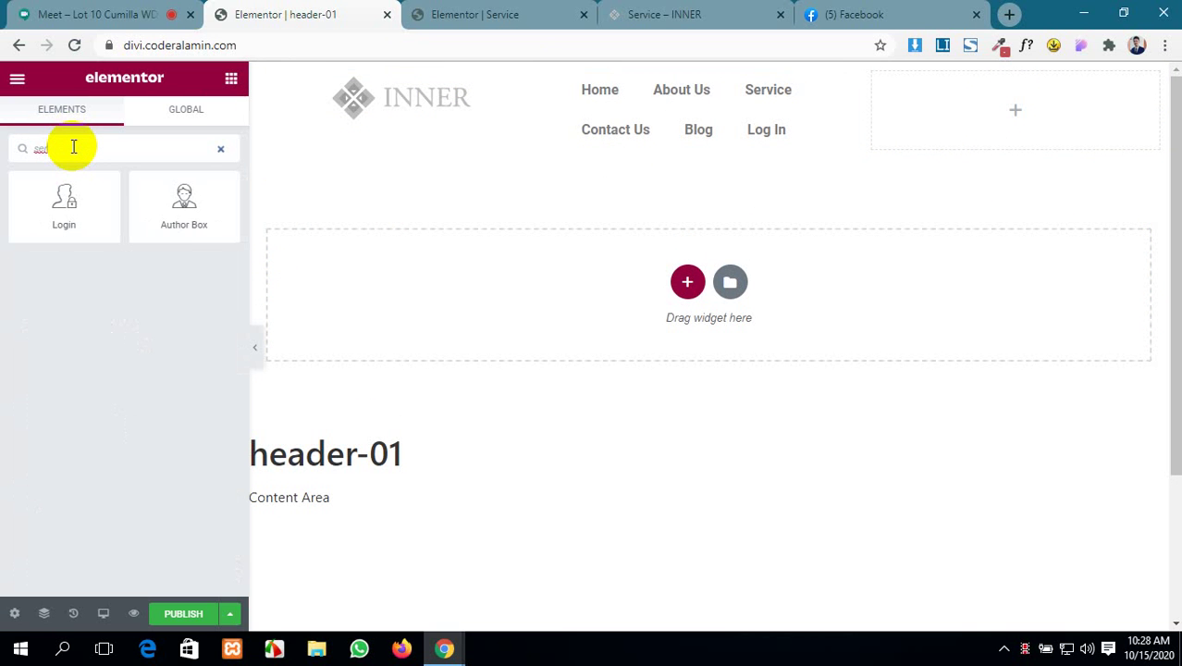
pyautogui.press('BackSpace')
pyautogui.press('BackSpace')
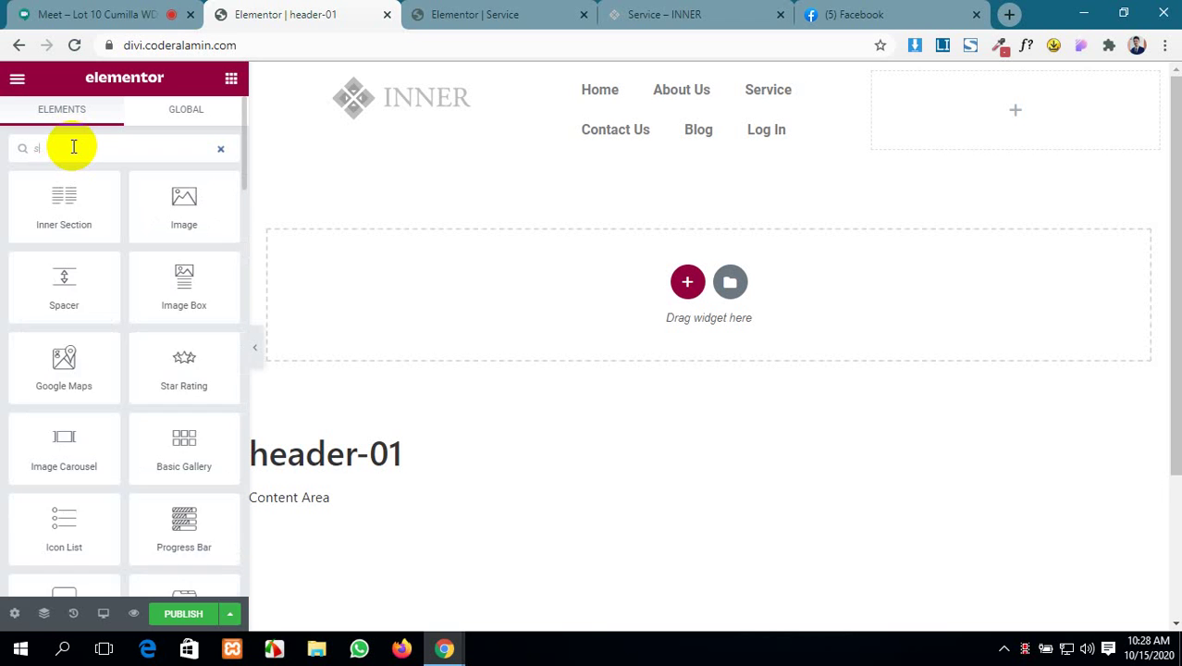
pyautogui.write('c')
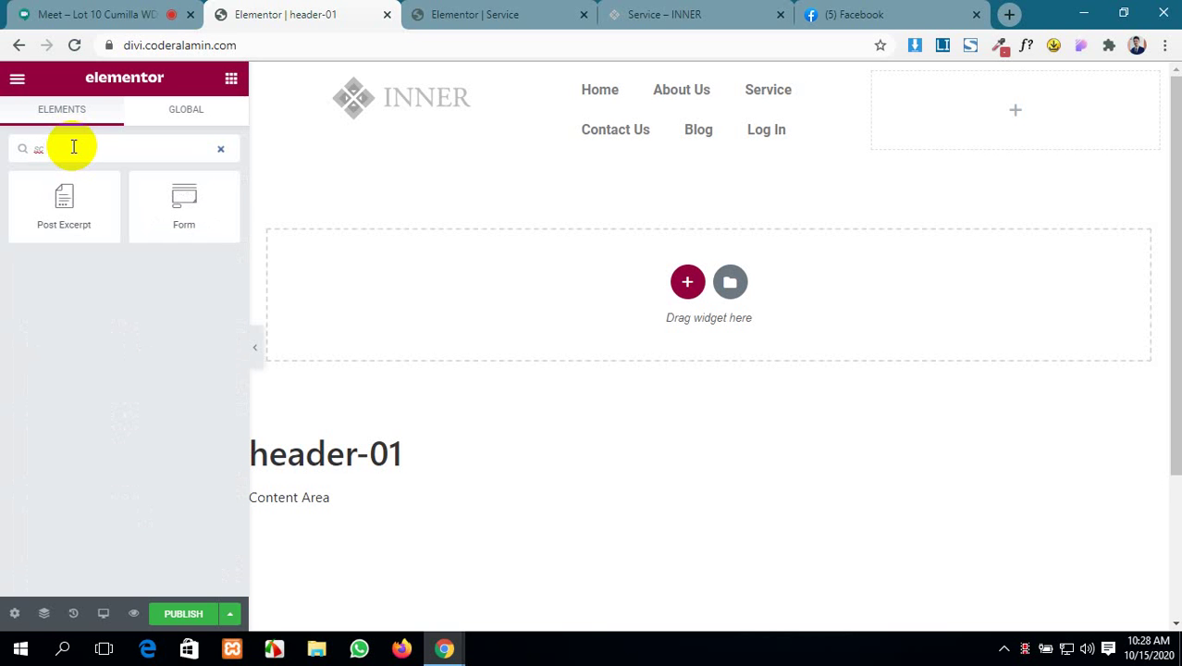
pyautogui.write('h')
pyautogui.press('BackSpace')
pyautogui.press('BackSpace')
pyautogui.press('BackSpace')
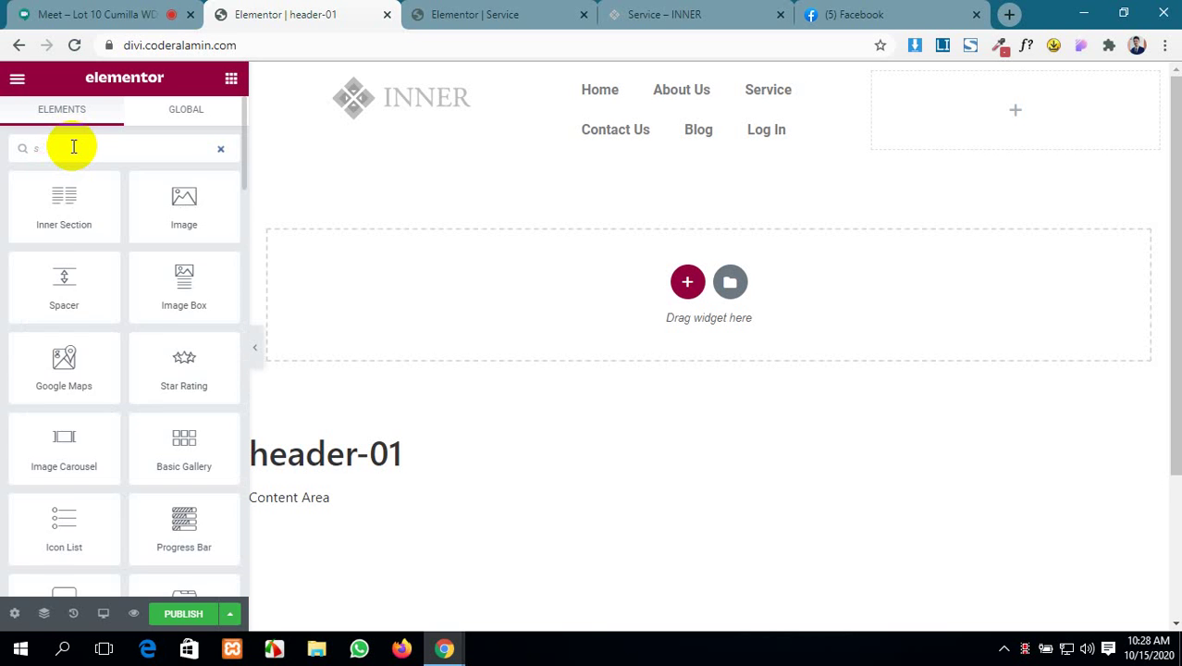
# - Find the Search Form widget in the widget list and place it in the header section's third column
pyautogui.scroll(-4, 50, 365)
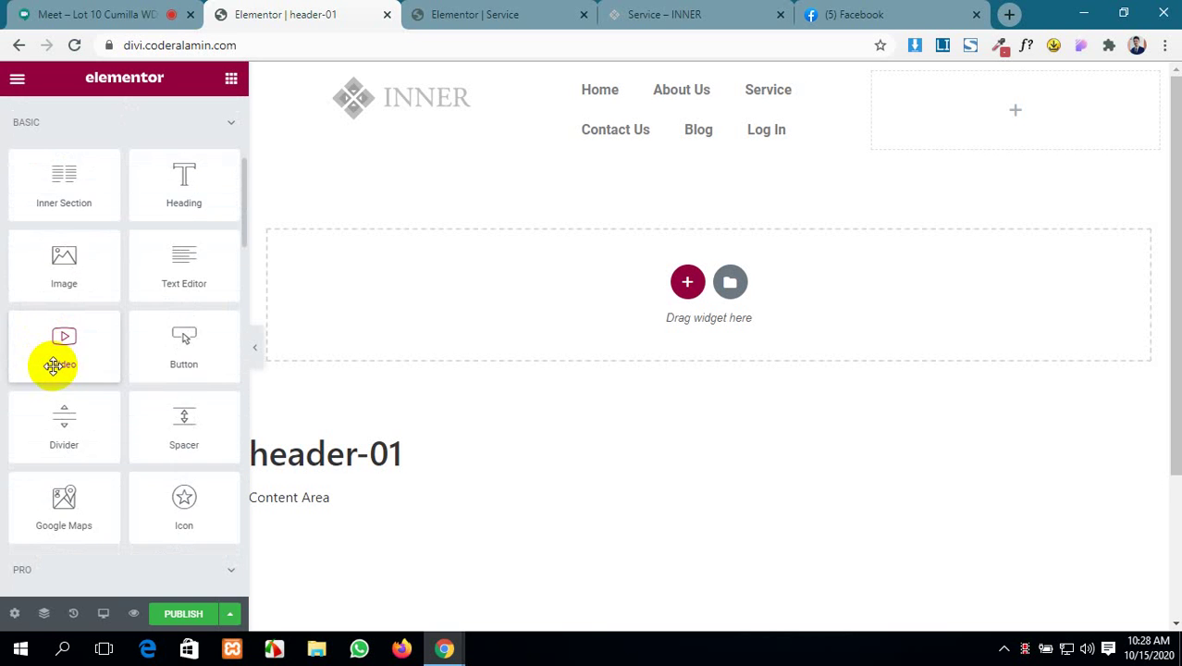
pyautogui.scroll(-5, 53, 366)
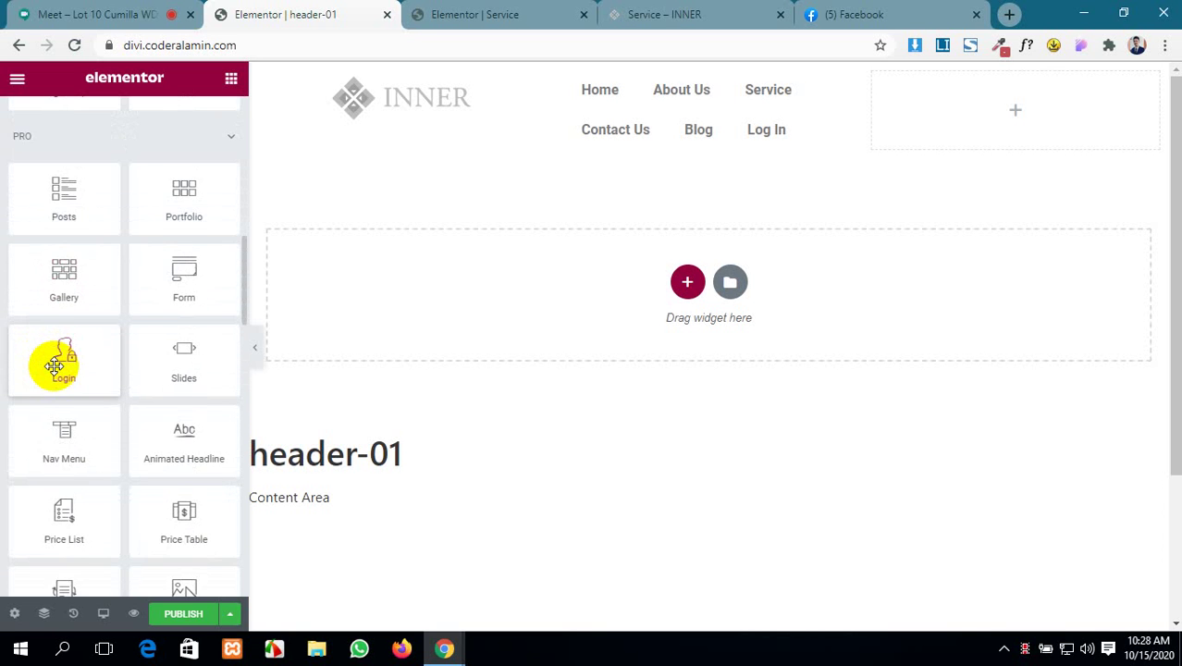
pyautogui.scroll(-2, 54, 366)
pyautogui.scroll(-8, 55, 365)
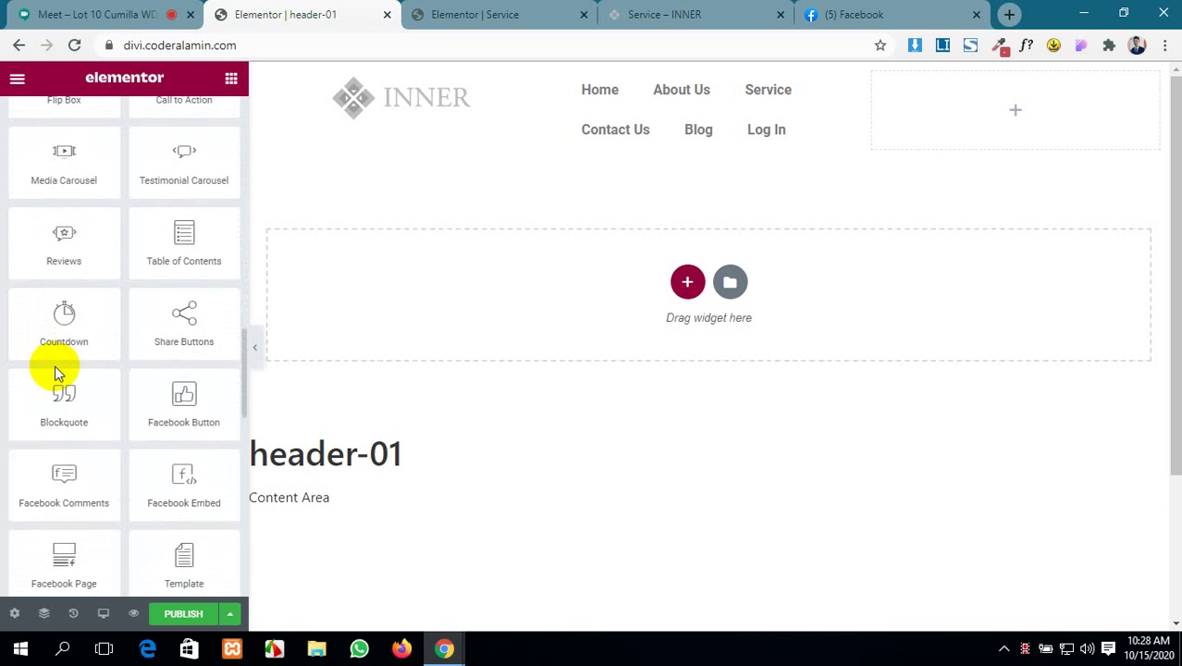
pyautogui.scroll(-5, 55, 366)
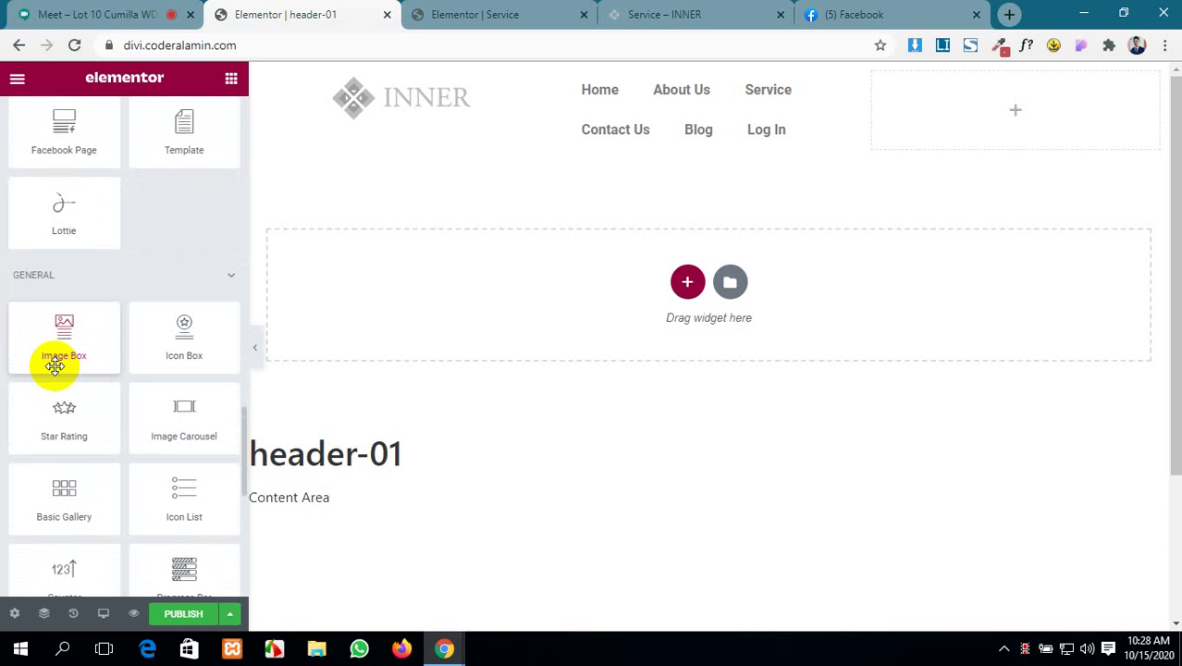
pyautogui.scroll(-3, 55, 366)
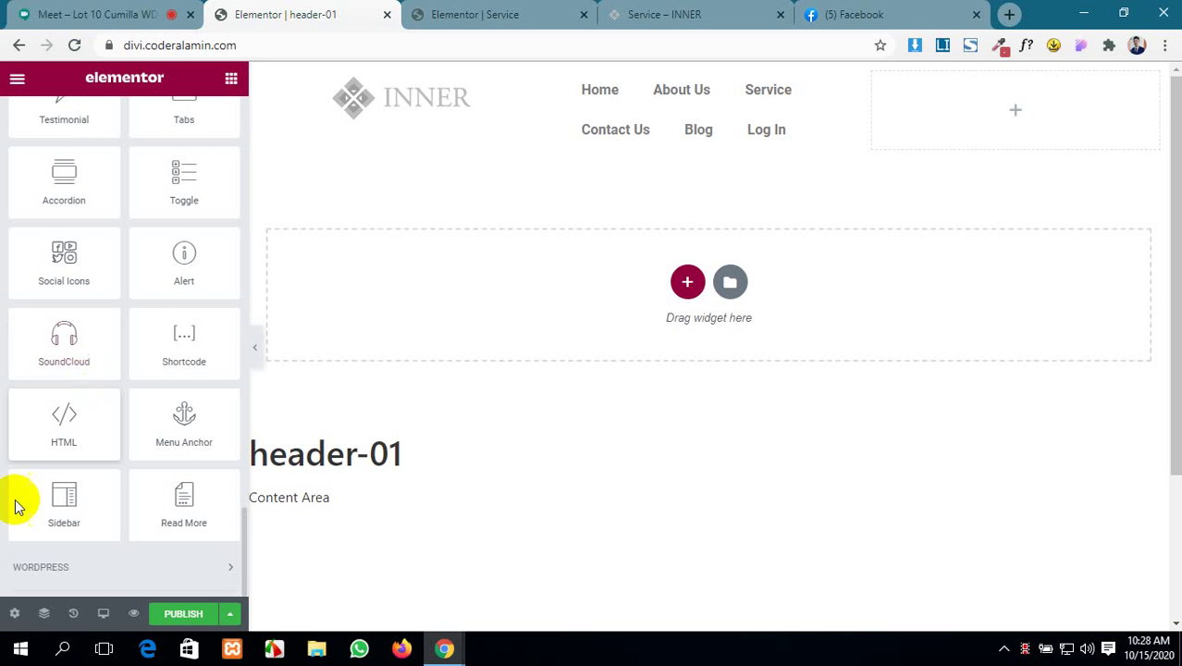
pyautogui.click(136, 578)
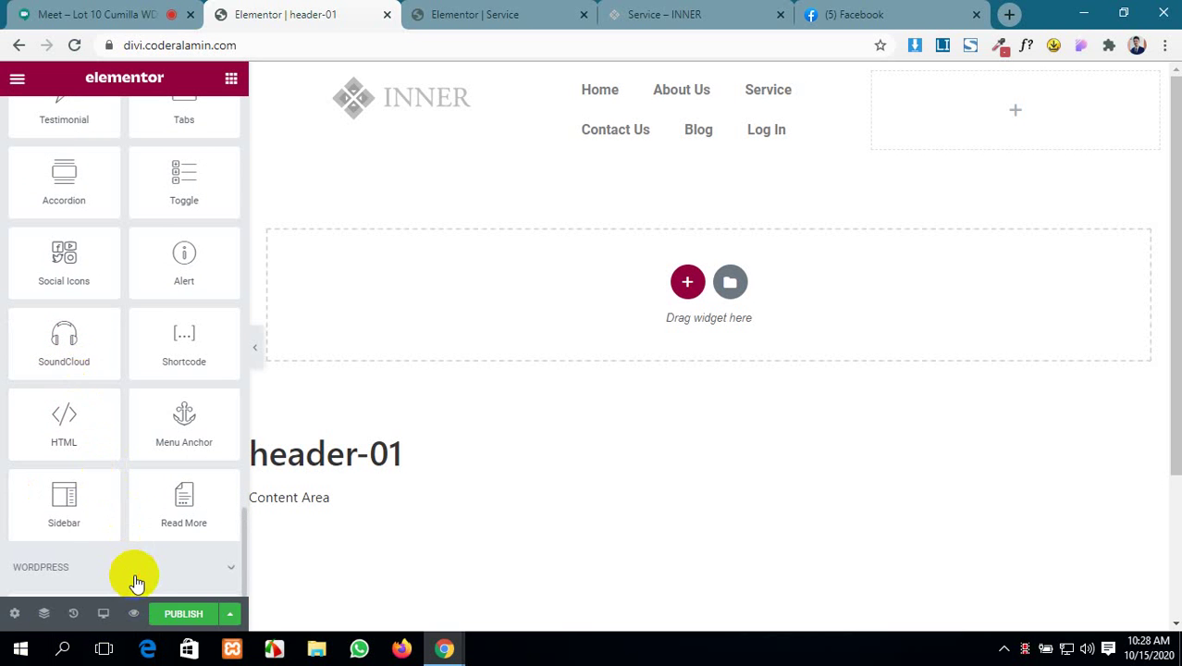
pyautogui.scroll(-8, 132, 475)
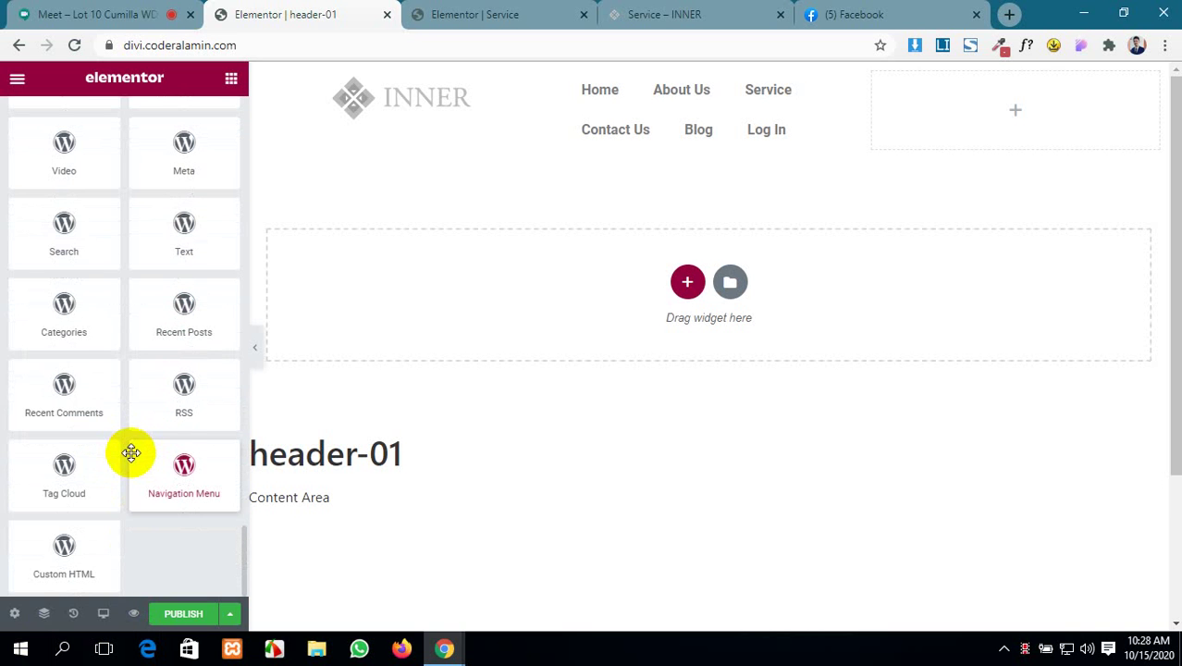
pyautogui.scroll(5, 131, 452)
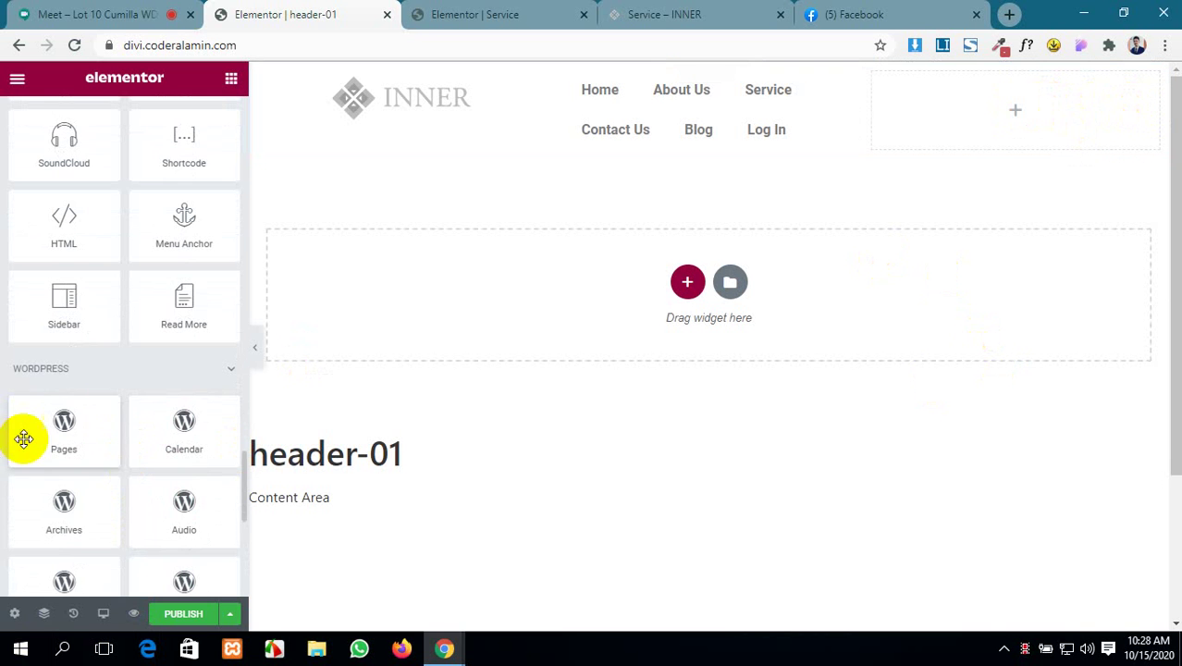
pyautogui.scroll(2, 105, 417)
pyautogui.scroll(1, 104, 417)
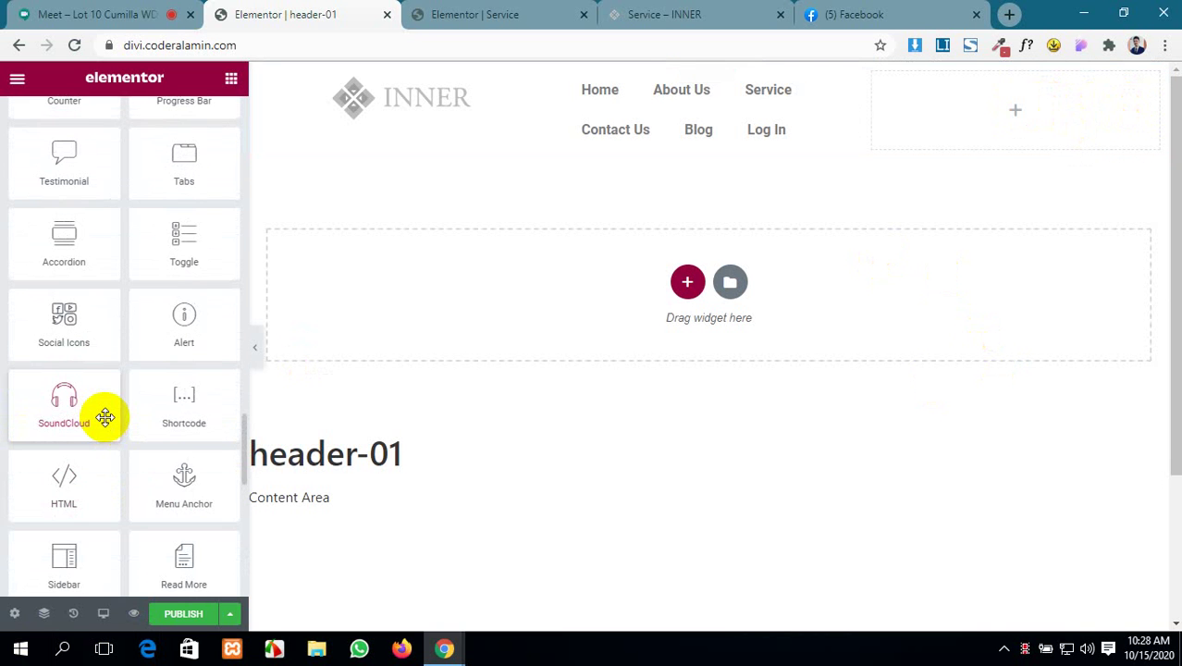
pyautogui.scroll(4, 104, 417)
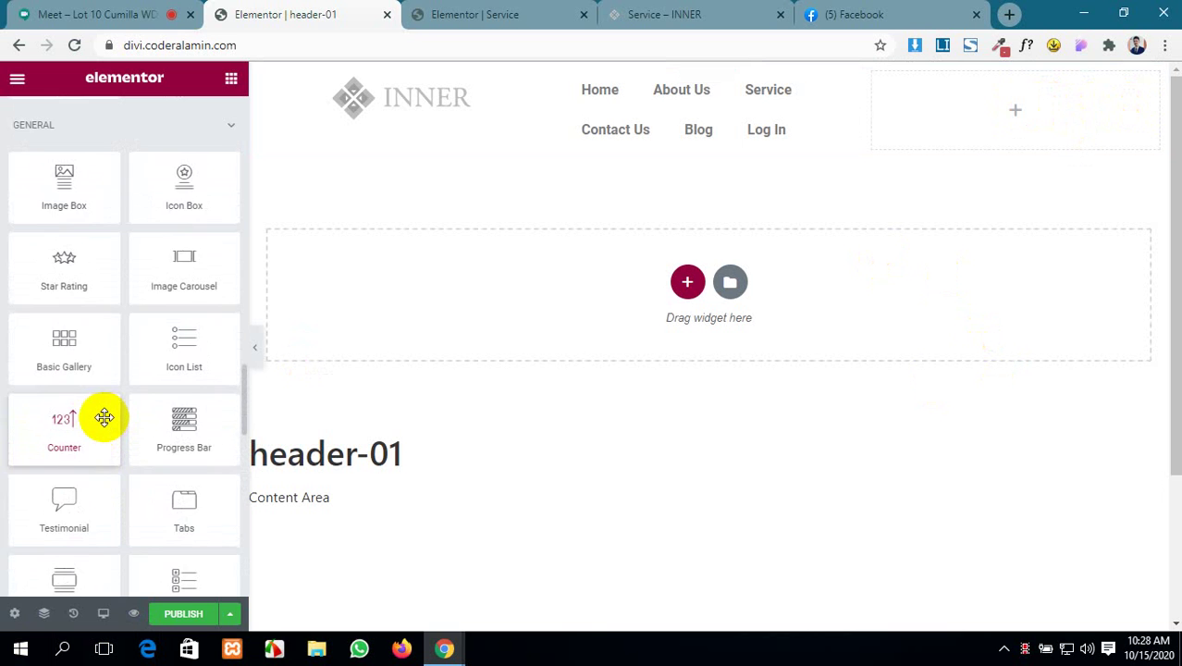
pyautogui.scroll(4, 104, 417)
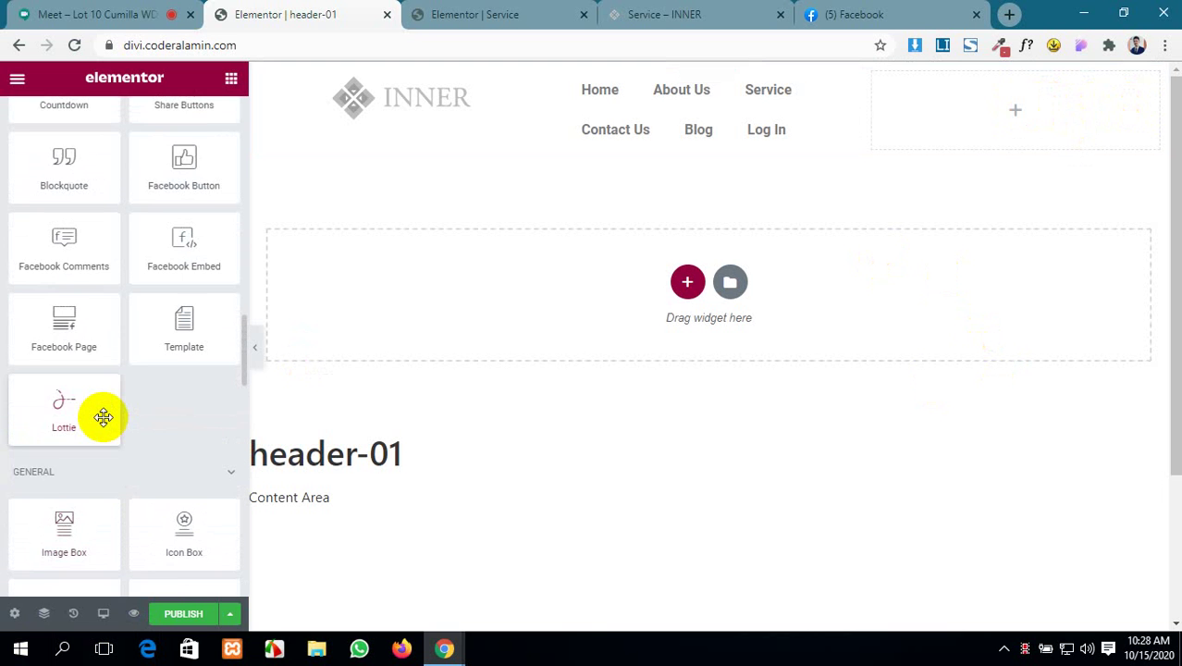
pyautogui.scroll(1, 104, 417)
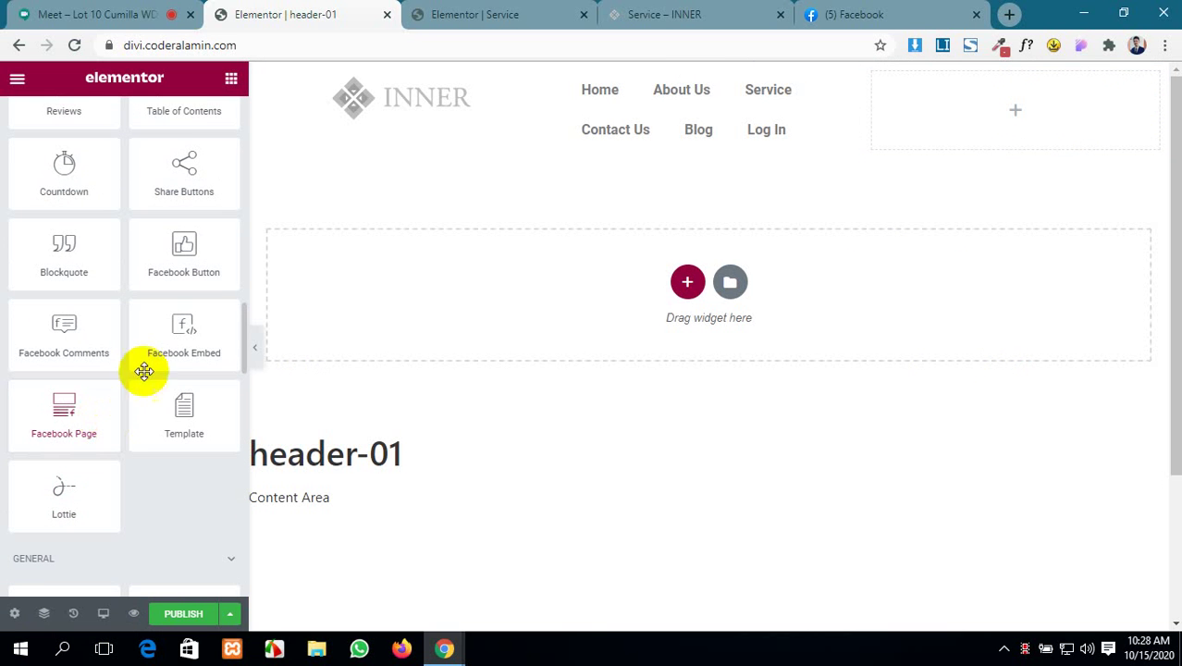
pyautogui.scroll(2, 150, 342)
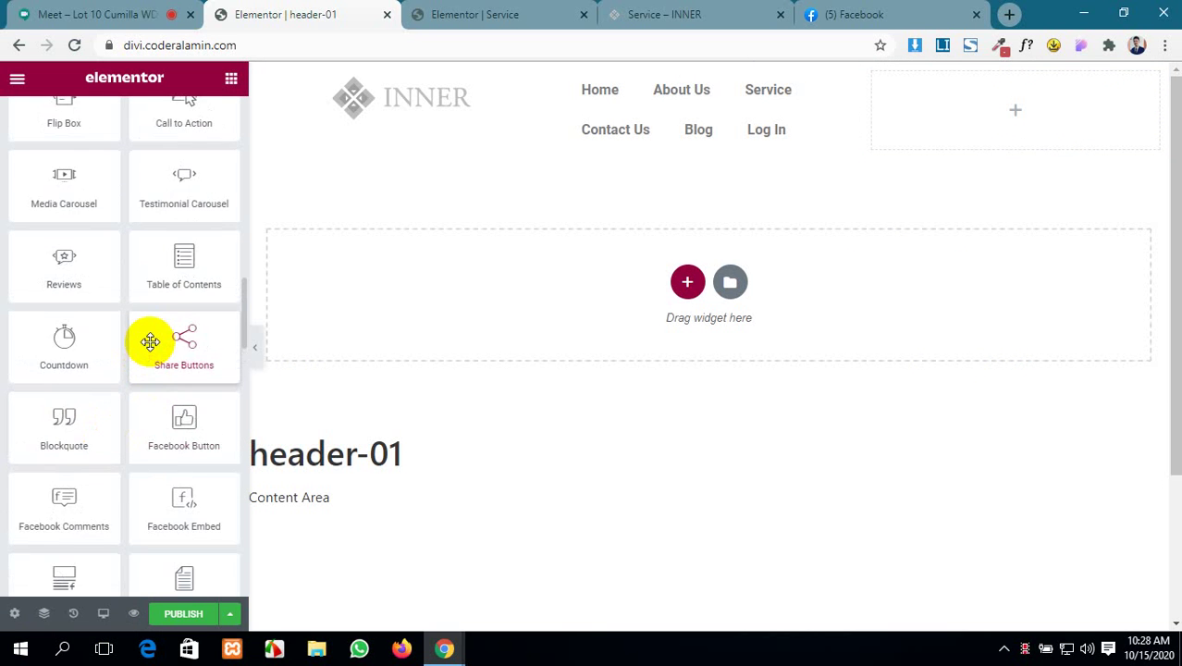
pyautogui.scroll(4, 150, 342)
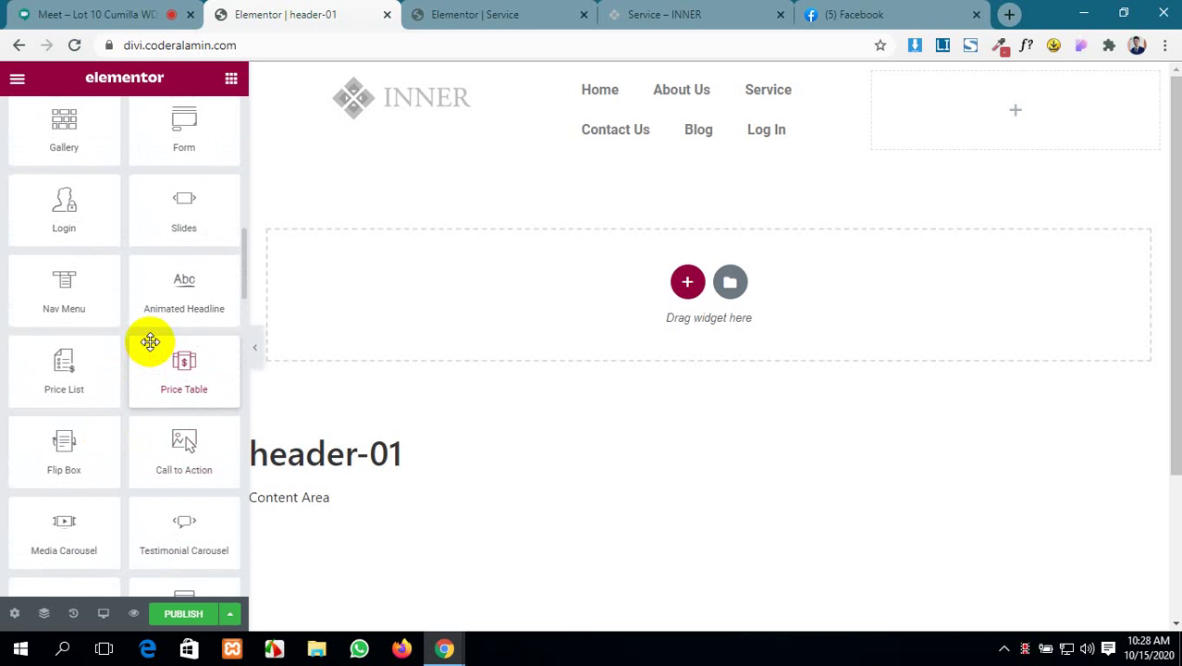
pyautogui.scroll(4, 150, 342)
pyautogui.scroll(1, 150, 343)
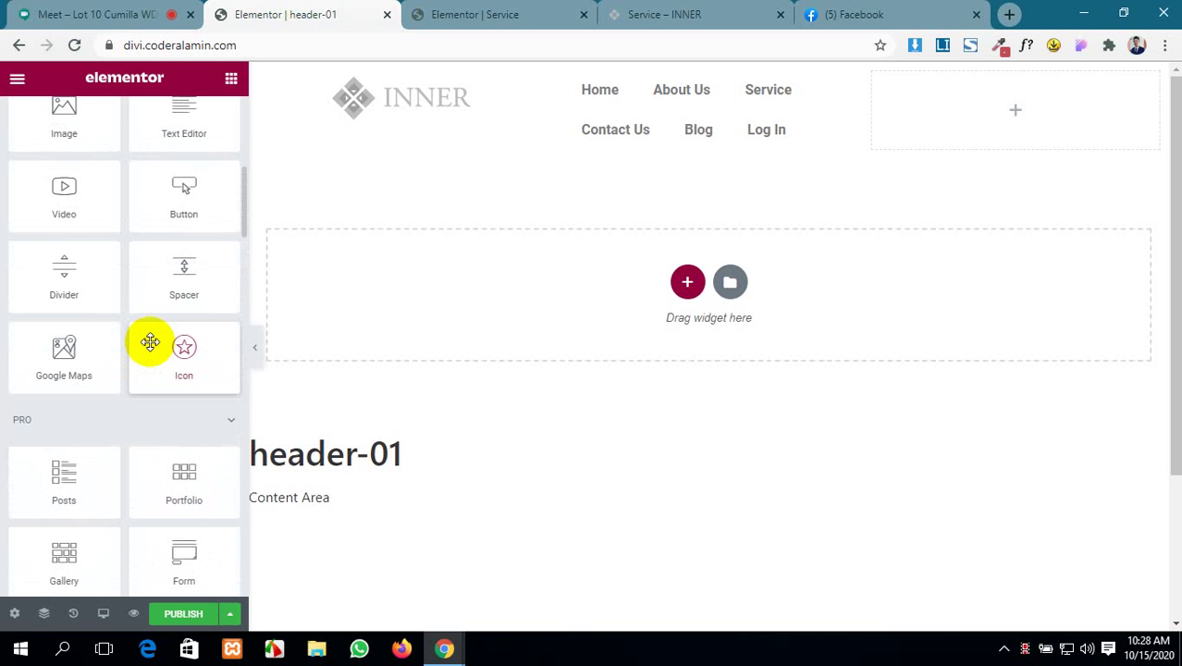
pyautogui.scroll(4, 150, 343)
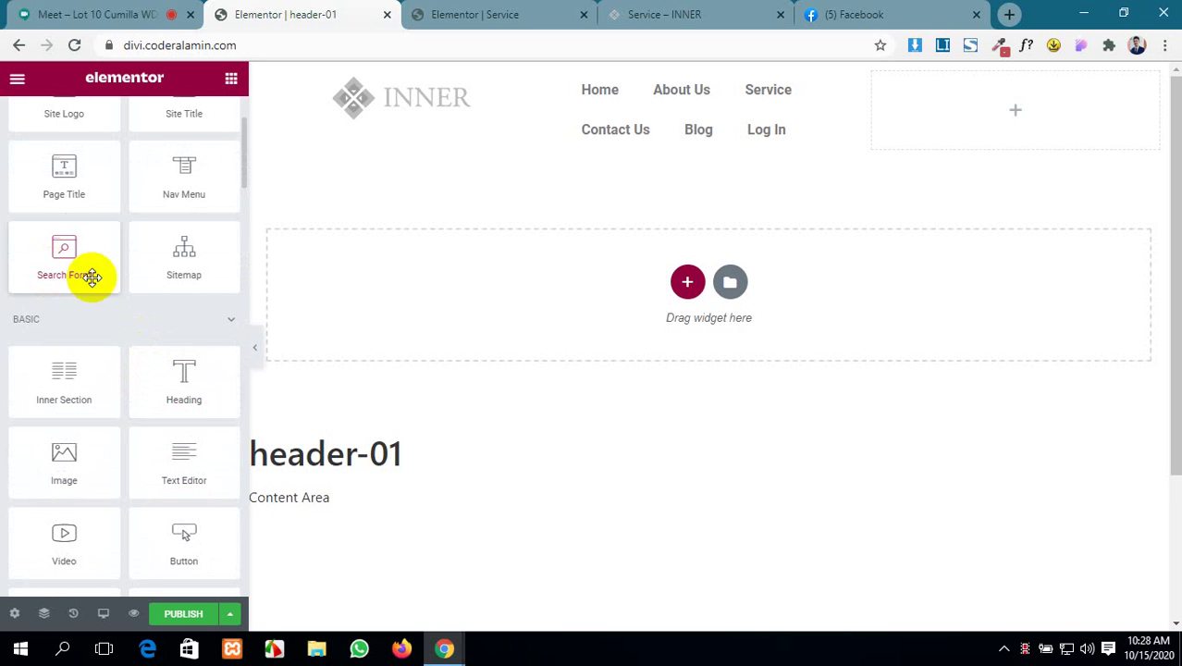
pyautogui.moveTo(59, 256); pyautogui.dragTo(1018, 105)
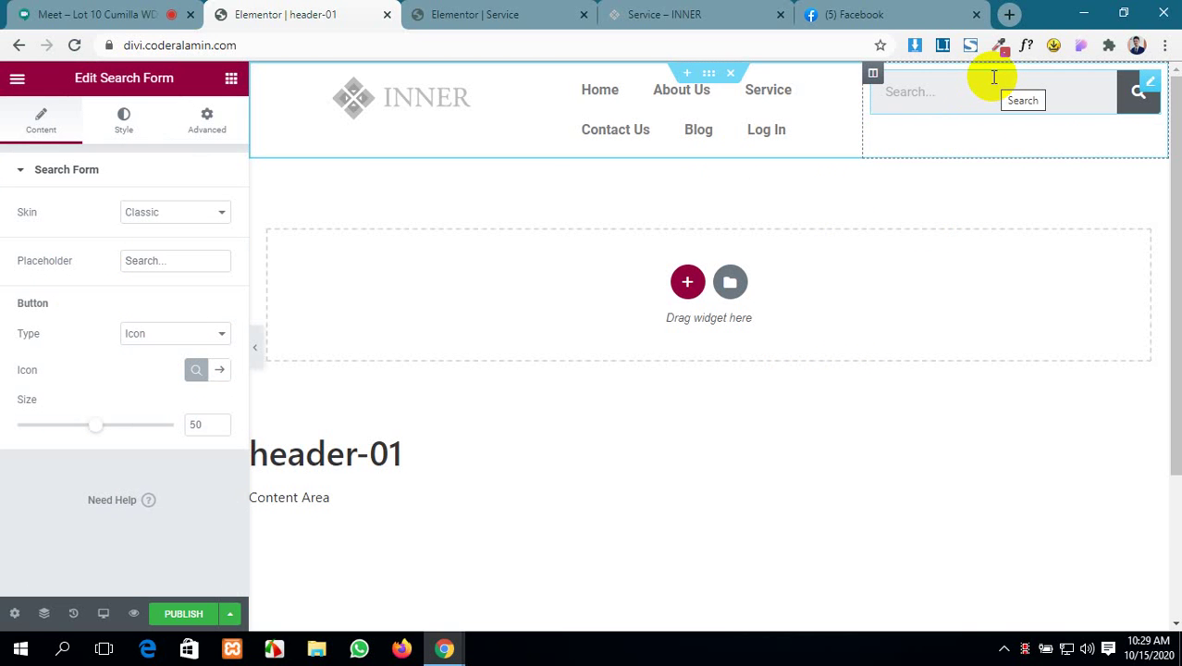
# - Set the Search Form's skin to Full Screen and narrow its column so the navigation menu column gets wider
pyautogui.click(167, 212)
pyautogui.click(178, 242)
pyautogui.click(191, 216)
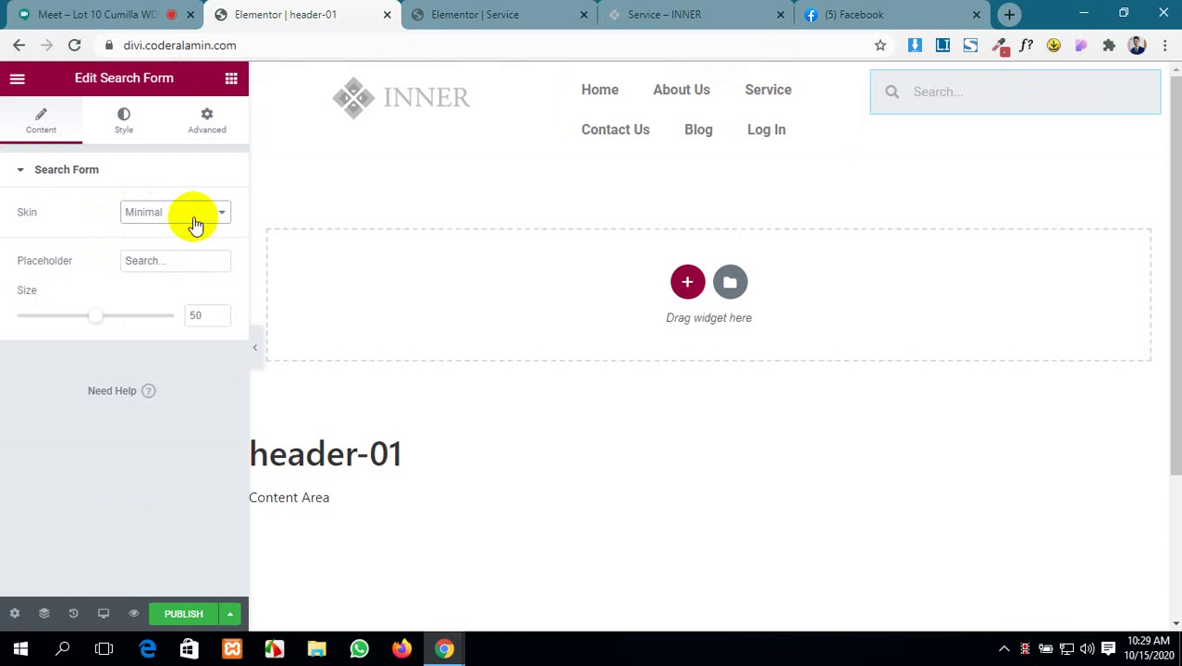
pyautogui.click(197, 256)
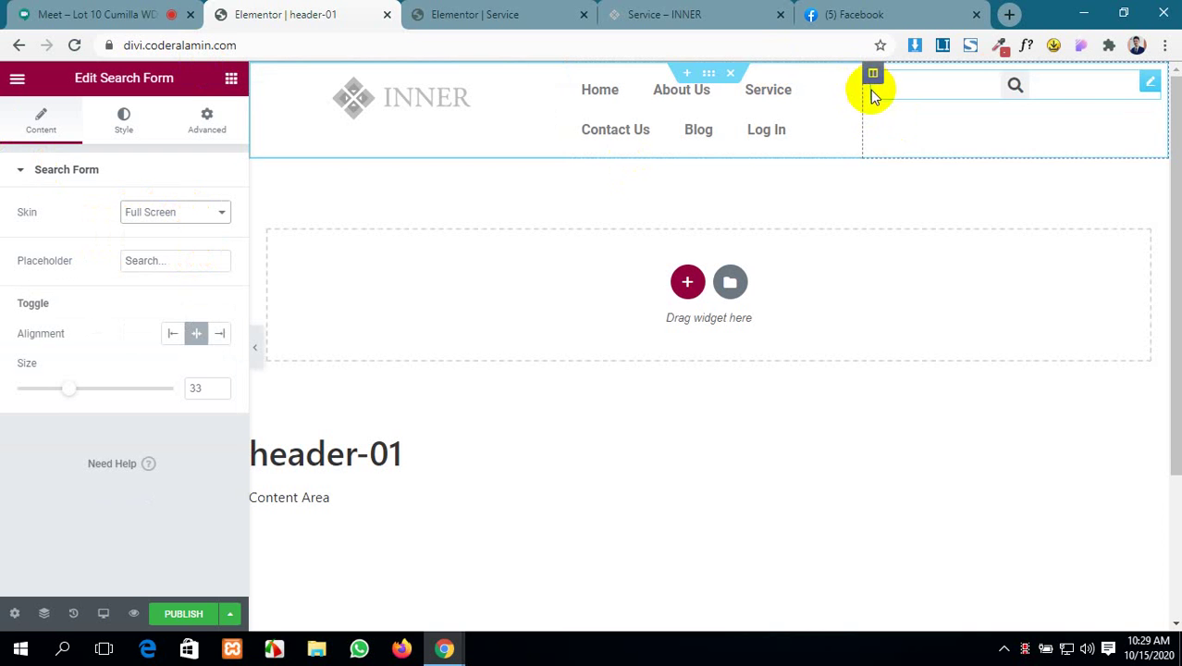
pyautogui.moveTo(866, 90); pyautogui.dragTo(1101, 86)
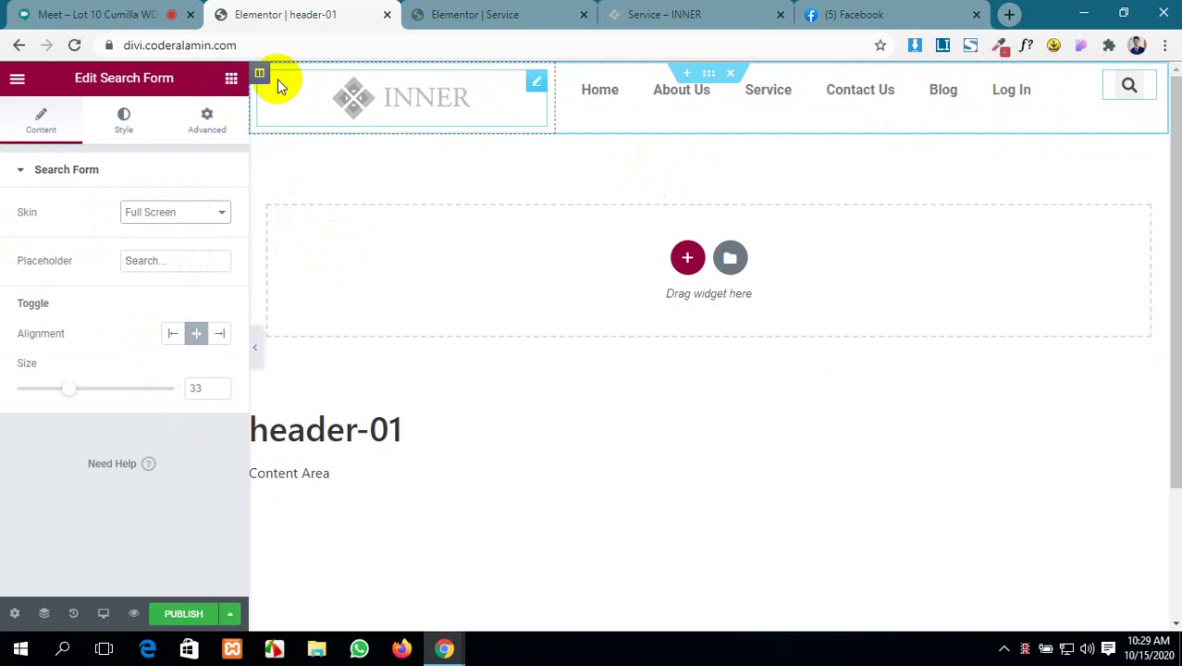
# - Duplicate the header's logo column and delete the copied Site Logo widget to leave an empty second column
pyautogui.rightClick(262, 74)
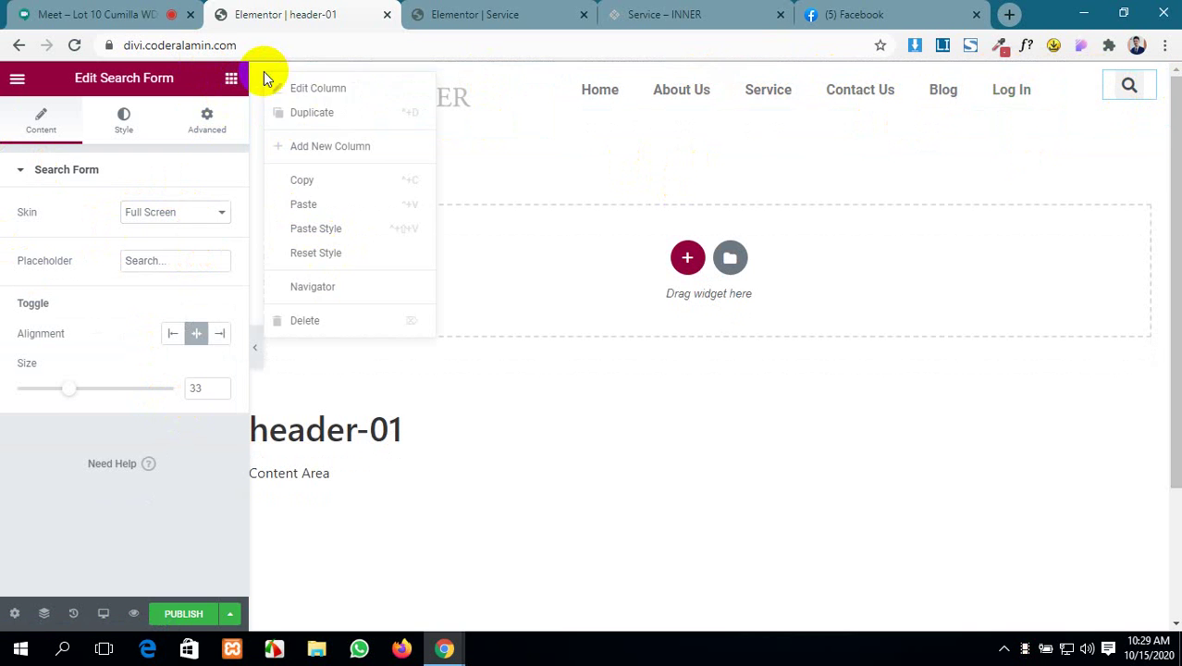
pyautogui.click(308, 121)
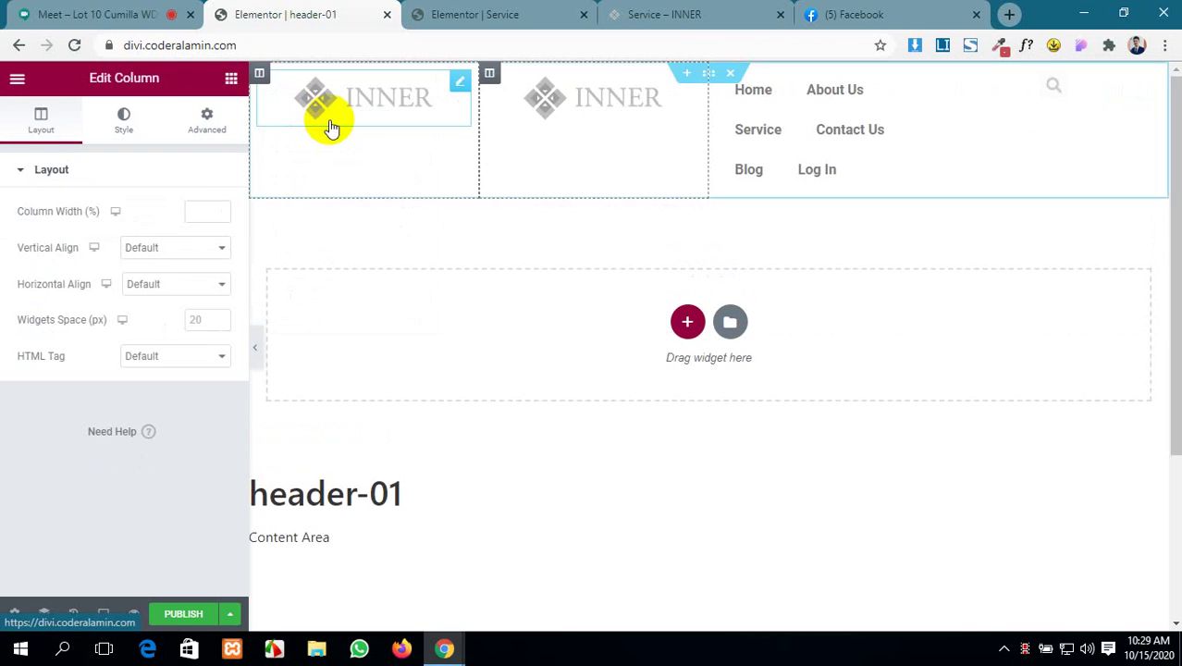
pyautogui.rightClick(601, 103)
pyautogui.click(658, 347)
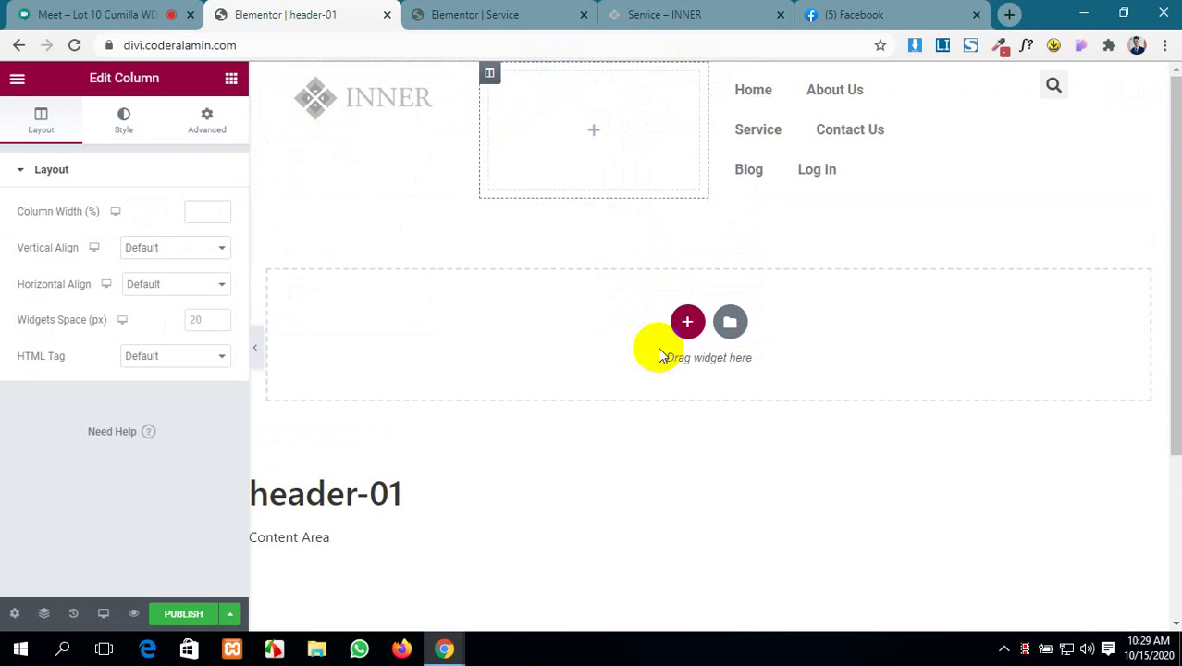
# - Move the Nav Menu widget into the empty second column and place a Button widget in the third column
pyautogui.moveTo(783, 118); pyautogui.dragTo(571, 89)
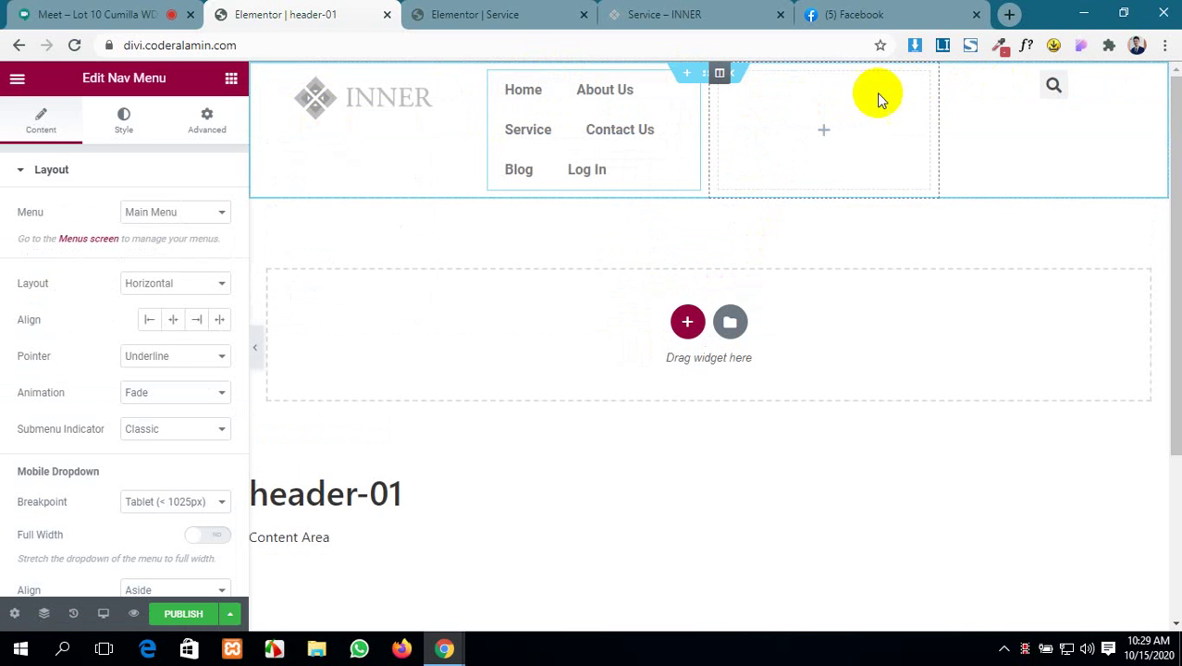
pyautogui.click(823, 129)
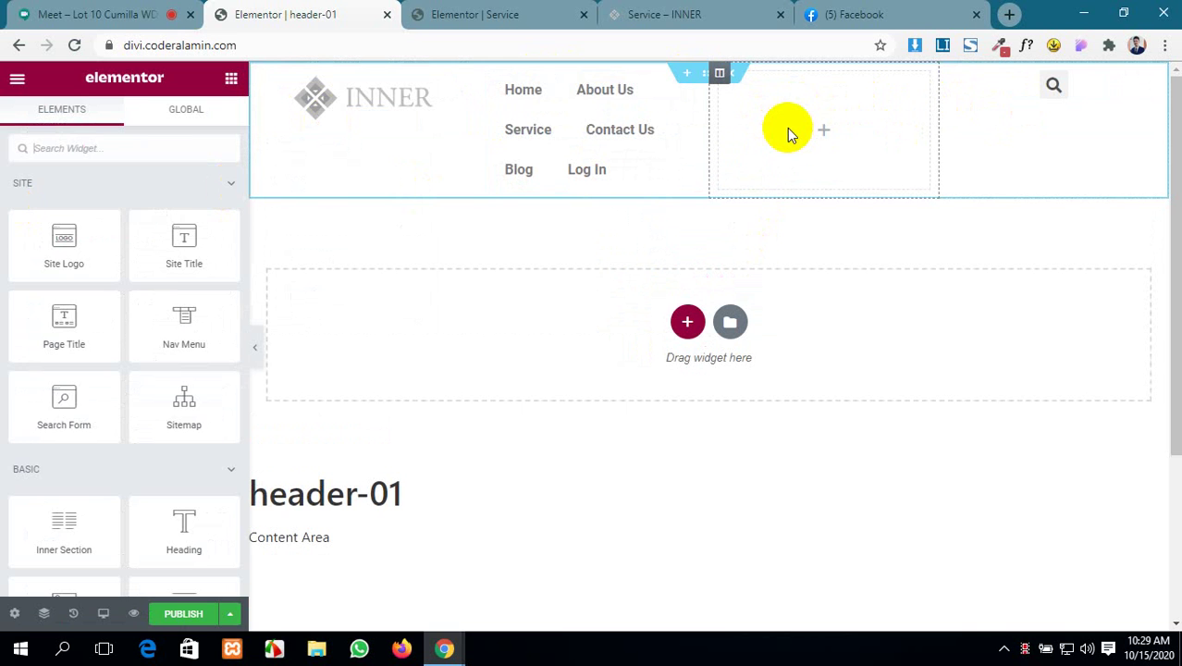
pyautogui.write('bu')
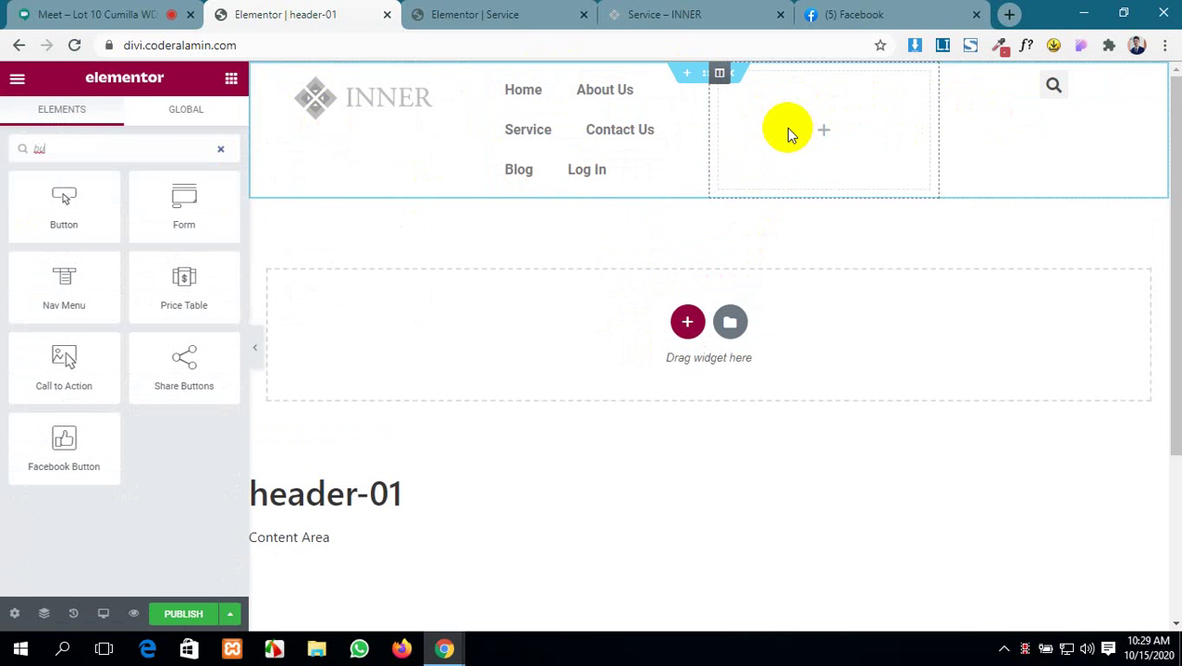
pyautogui.moveTo(787, 128); pyautogui.dragTo(1024, 16)
pyautogui.click(851, 129)
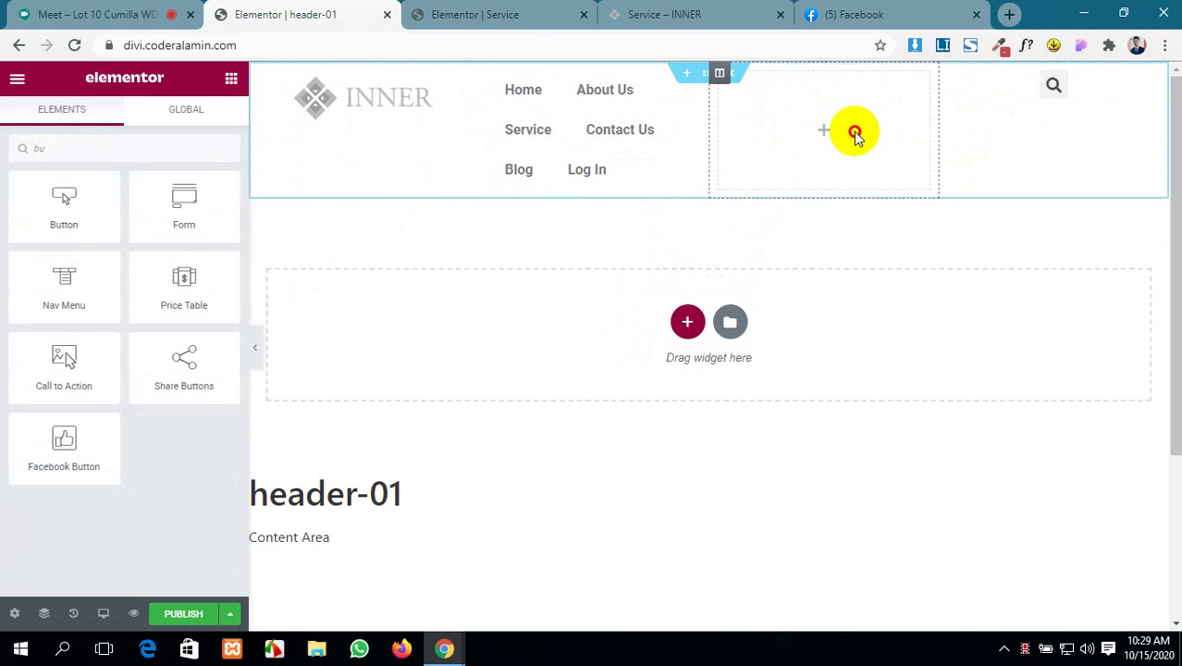
pyautogui.moveTo(60, 206); pyautogui.dragTo(795, 126)
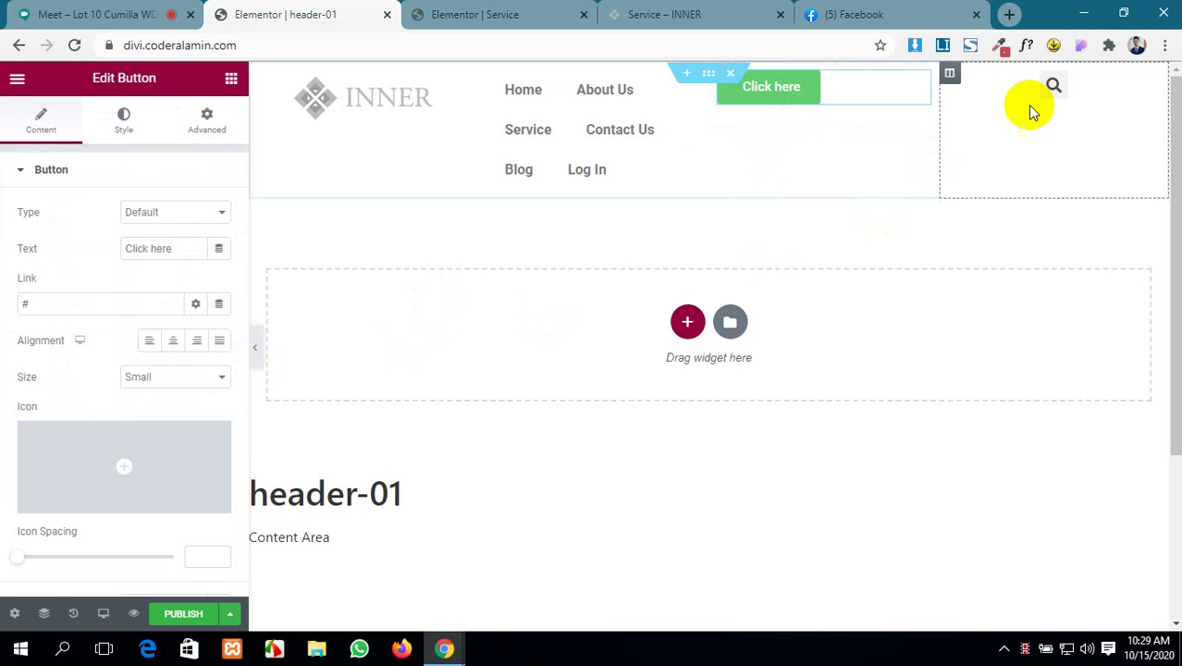
# - Open the Search Form's full-screen search overlay and close it again, staying on the editor page
pyautogui.click(1051, 88)
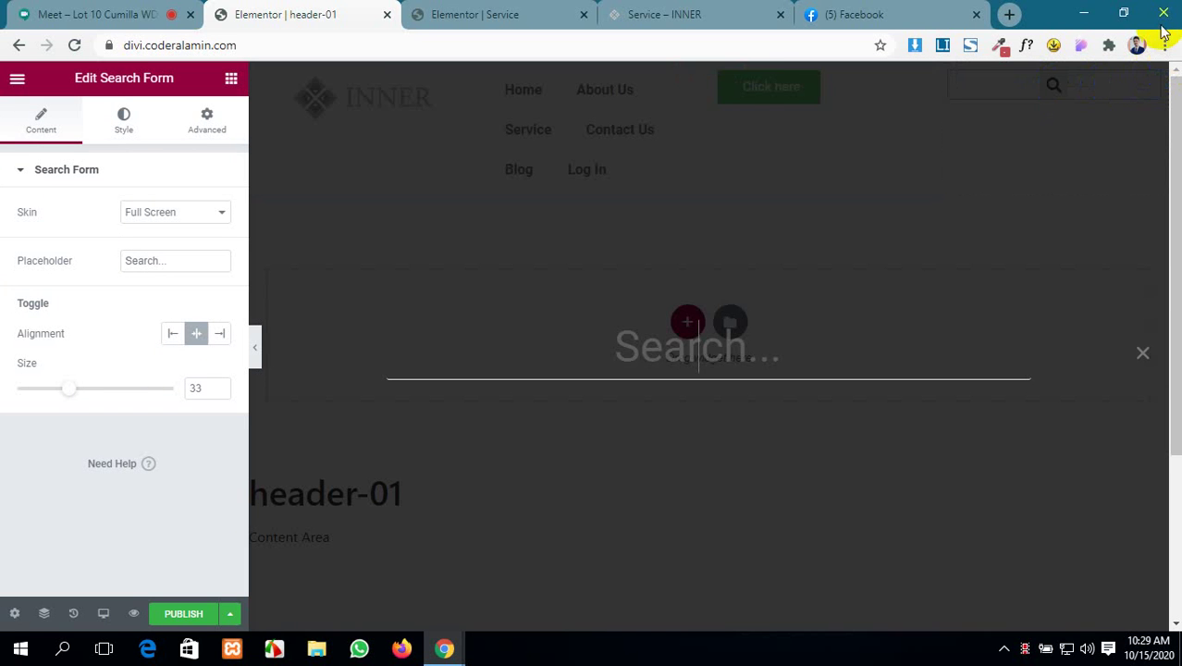
pyautogui.click(1163, 14)
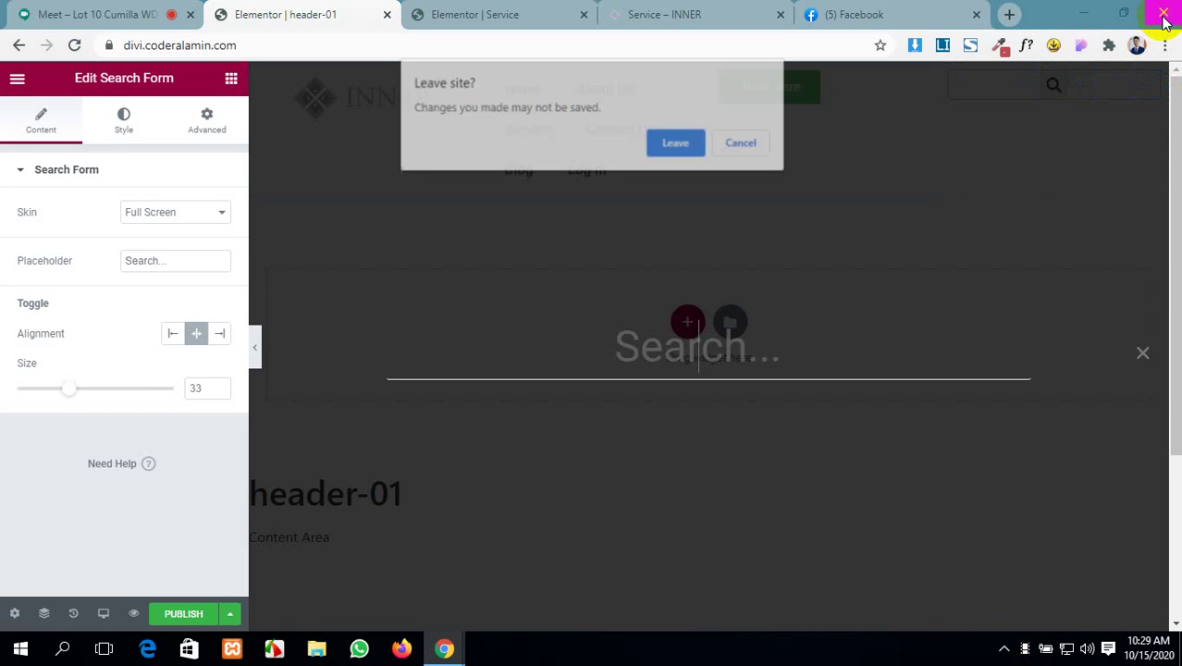
pyautogui.click(740, 143)
pyautogui.click(1143, 359)
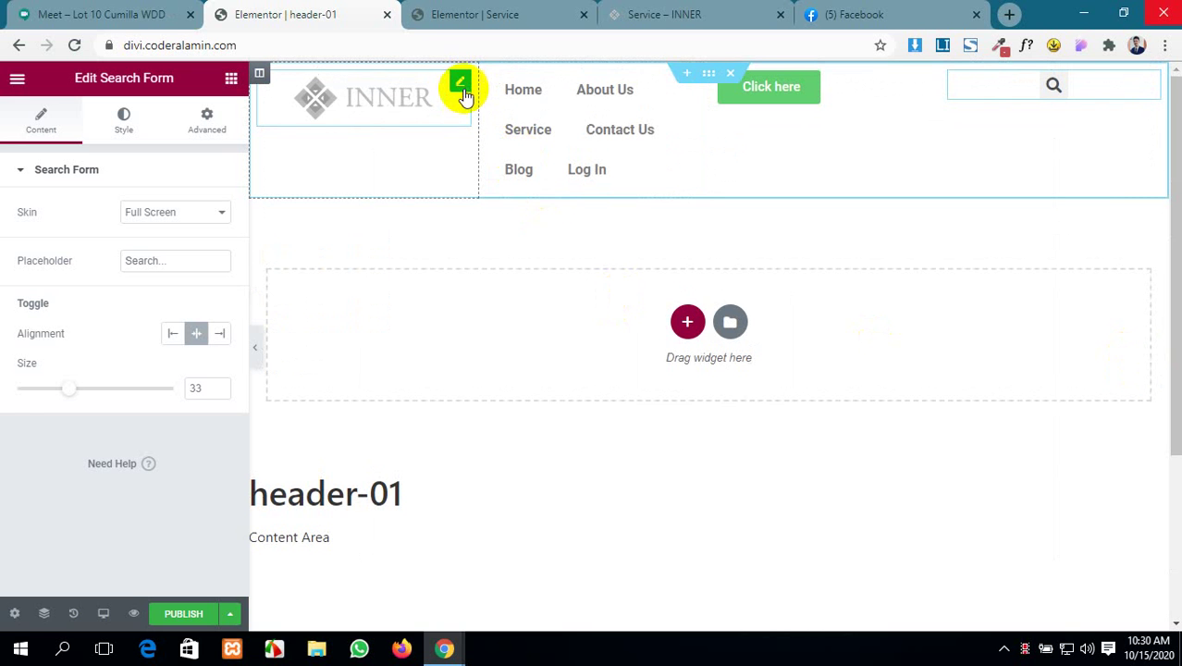
# - Resize the header columns, narrowing the logo, button and search columns and widening the navigation menu column until all menu items fit on one line
pyautogui.click(417, 112)
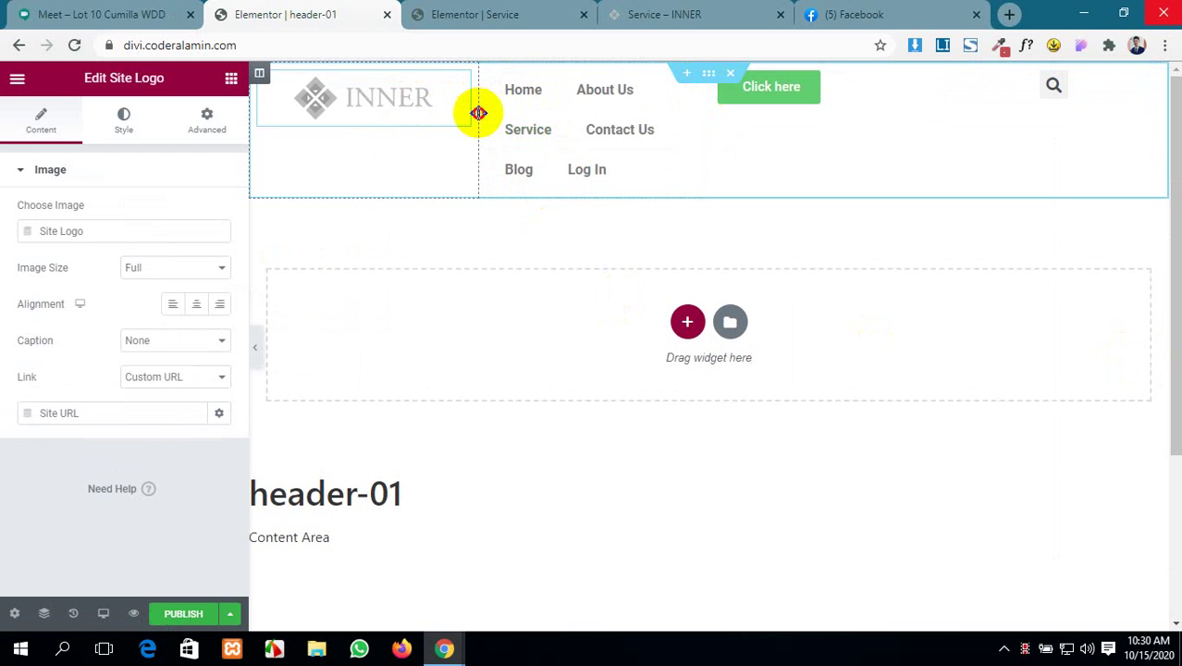
pyautogui.moveTo(478, 113); pyautogui.dragTo(385, 95)
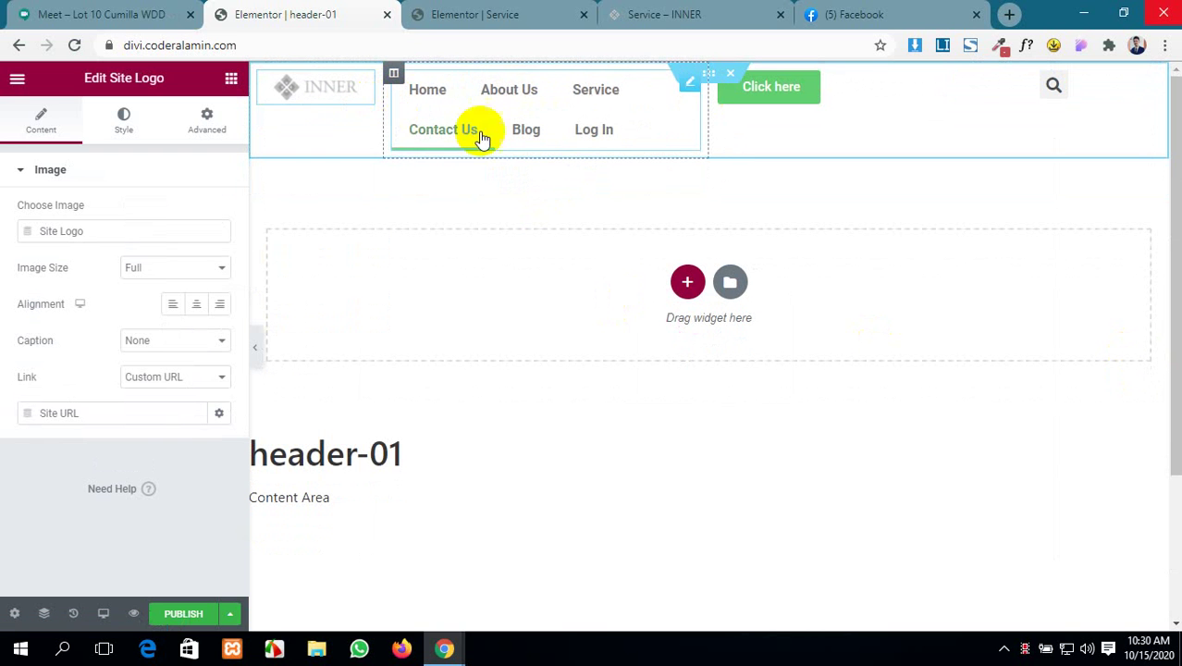
pyautogui.moveTo(708, 101); pyautogui.dragTo(943, 98)
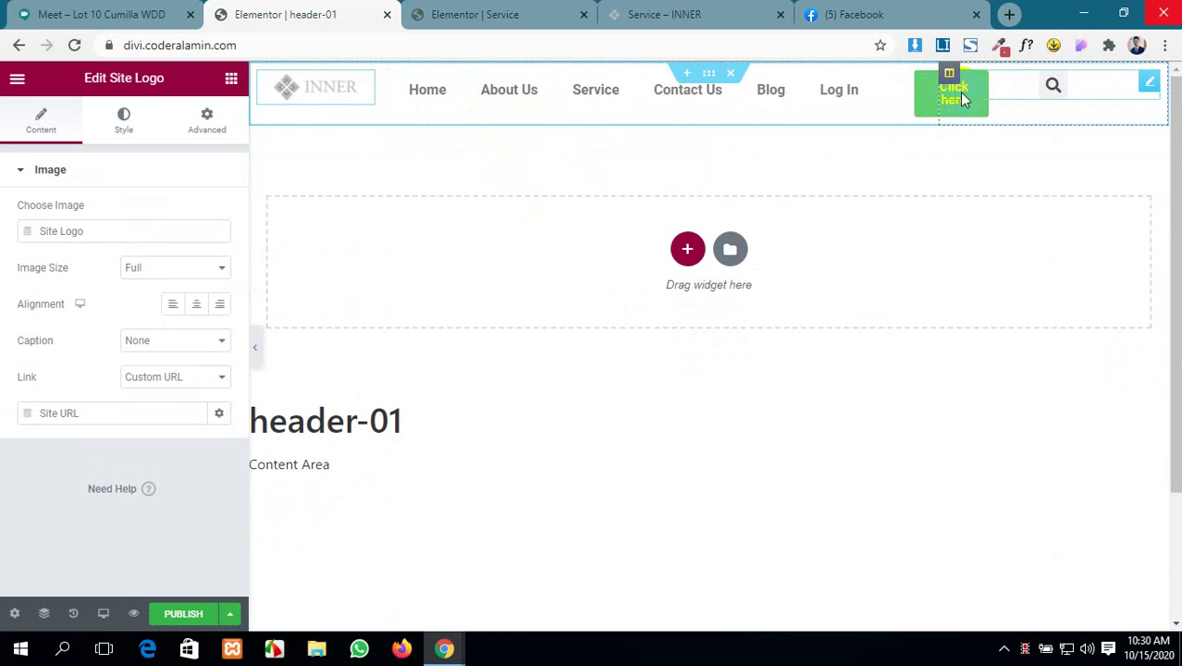
pyautogui.click(1021, 84)
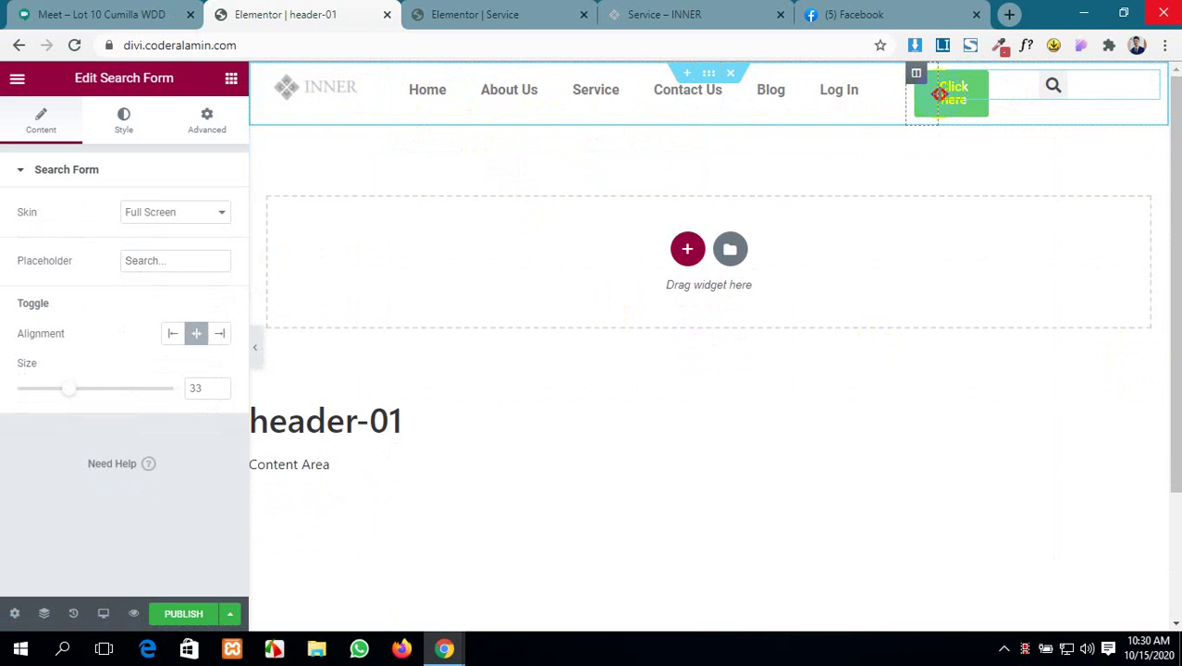
pyautogui.moveTo(939, 96); pyautogui.dragTo(1102, 85)
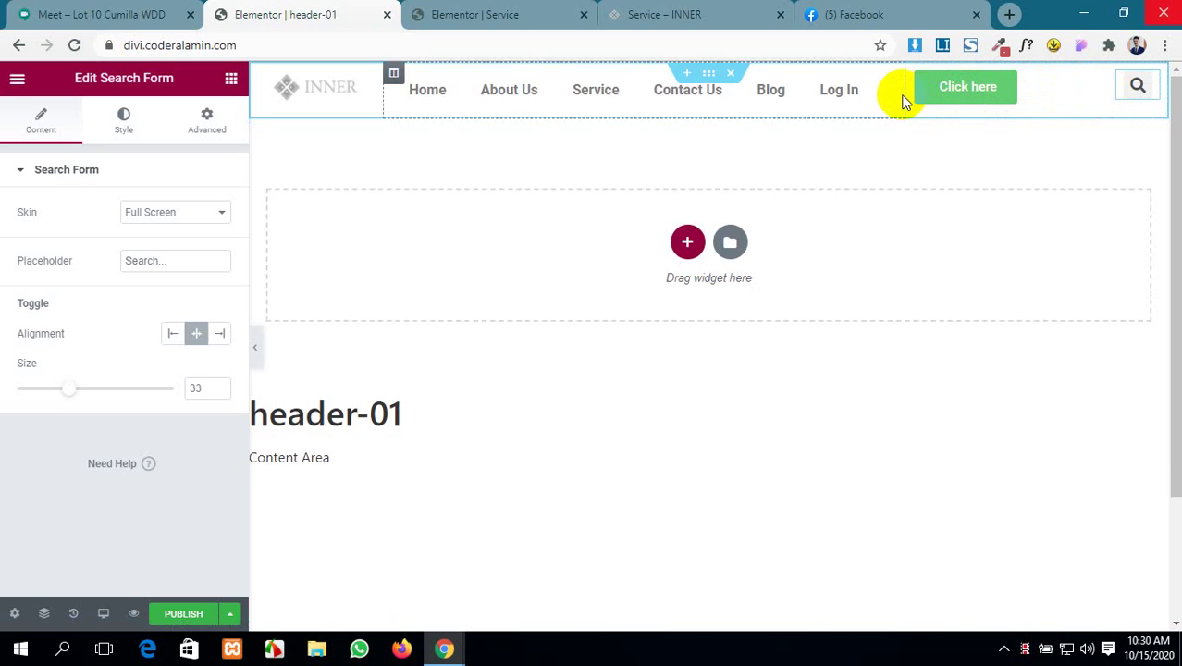
pyautogui.moveTo(905, 89); pyautogui.dragTo(980, 87)
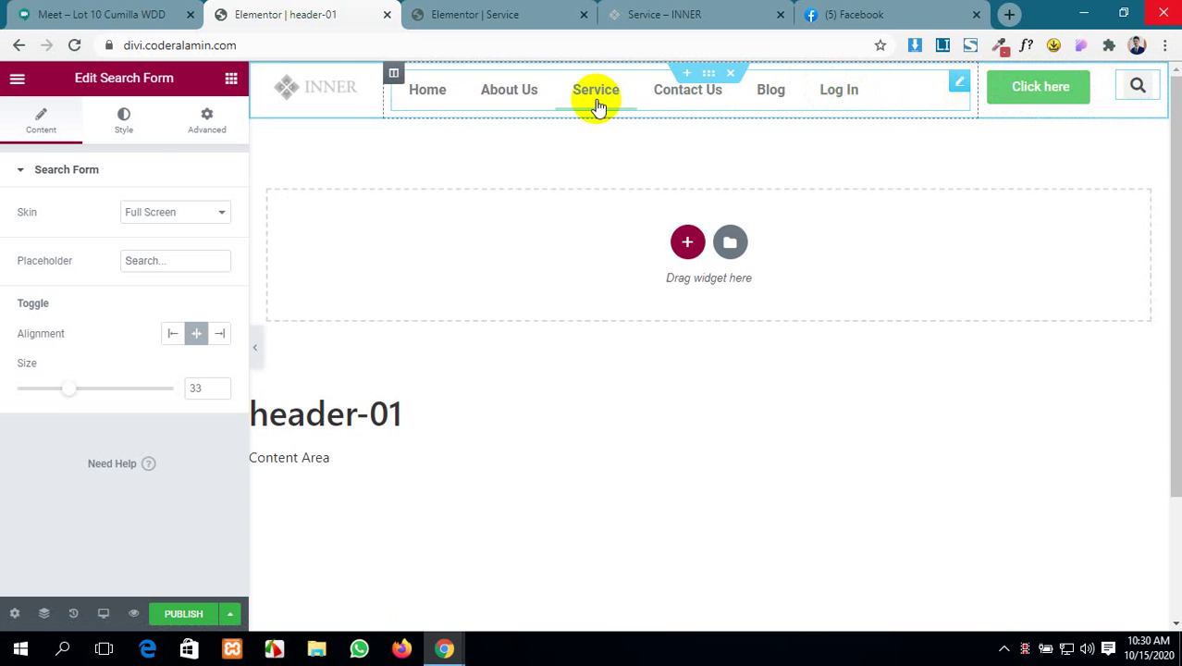
# - Check the publish settings without saving a display condition, and preview the header-01 template in its own browser tab
pyautogui.scroll(-2, 579, 237)
pyautogui.scroll(2, 580, 237)
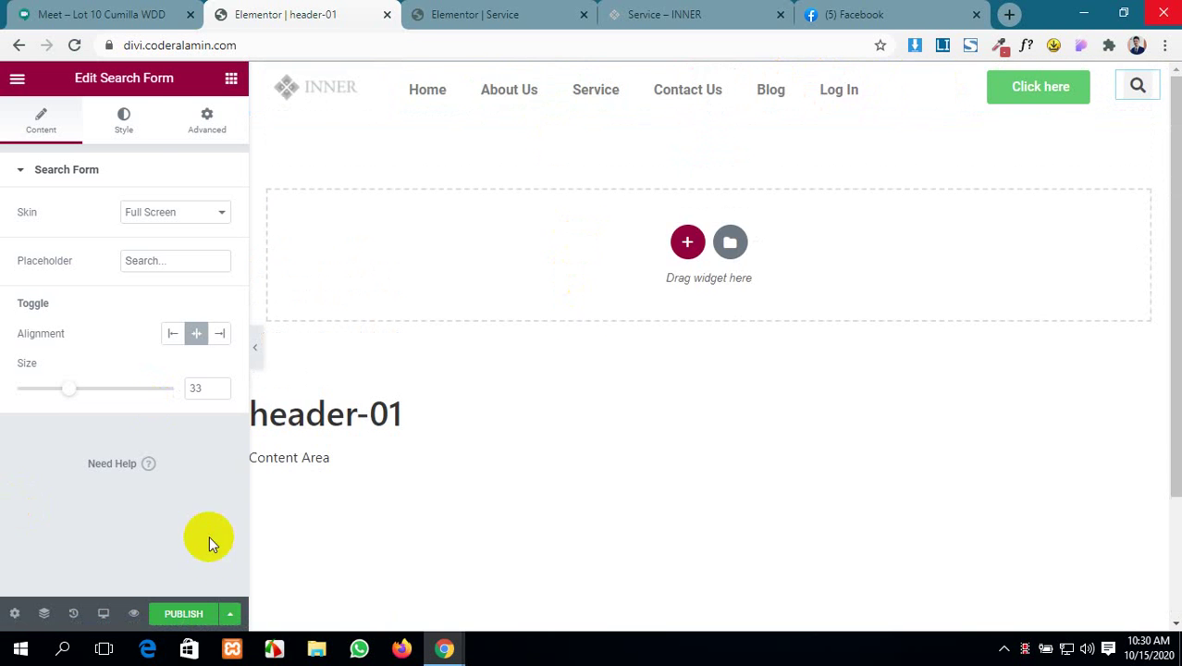
pyautogui.click(170, 615)
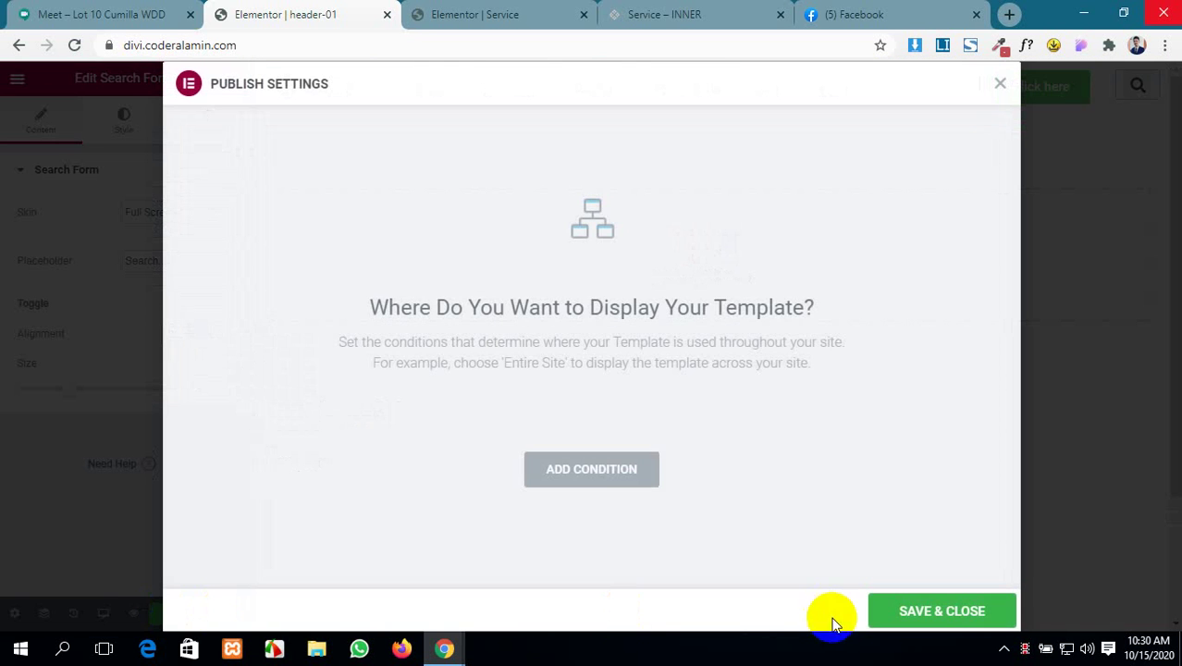
pyautogui.click(999, 86)
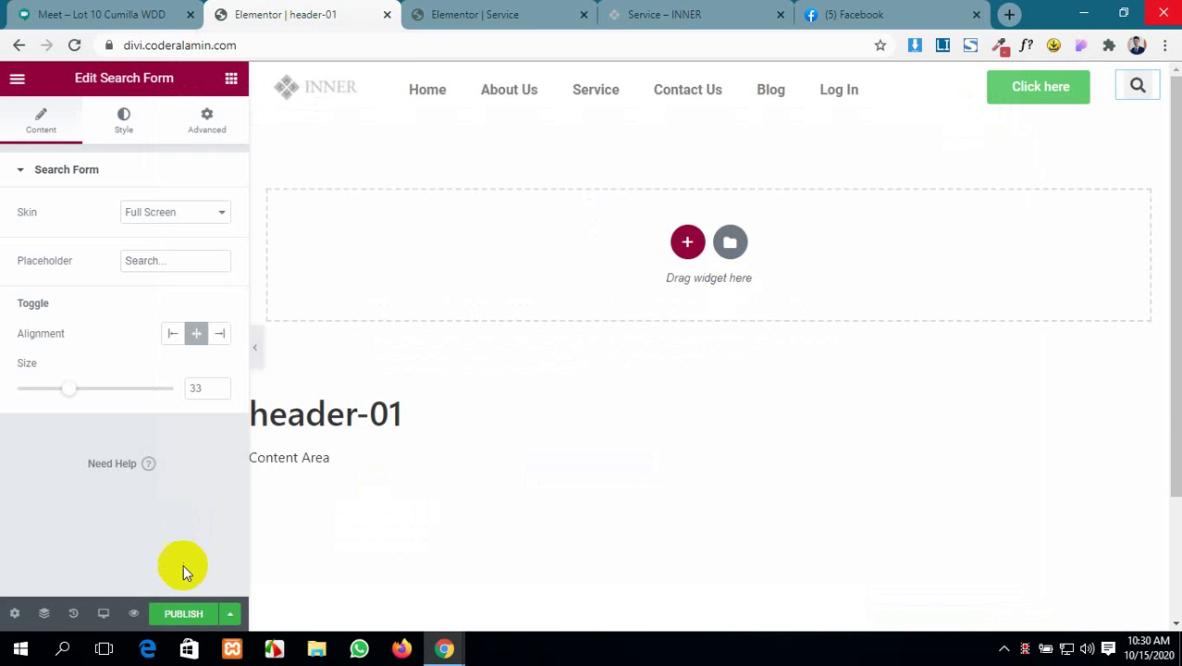
pyautogui.click(134, 614)
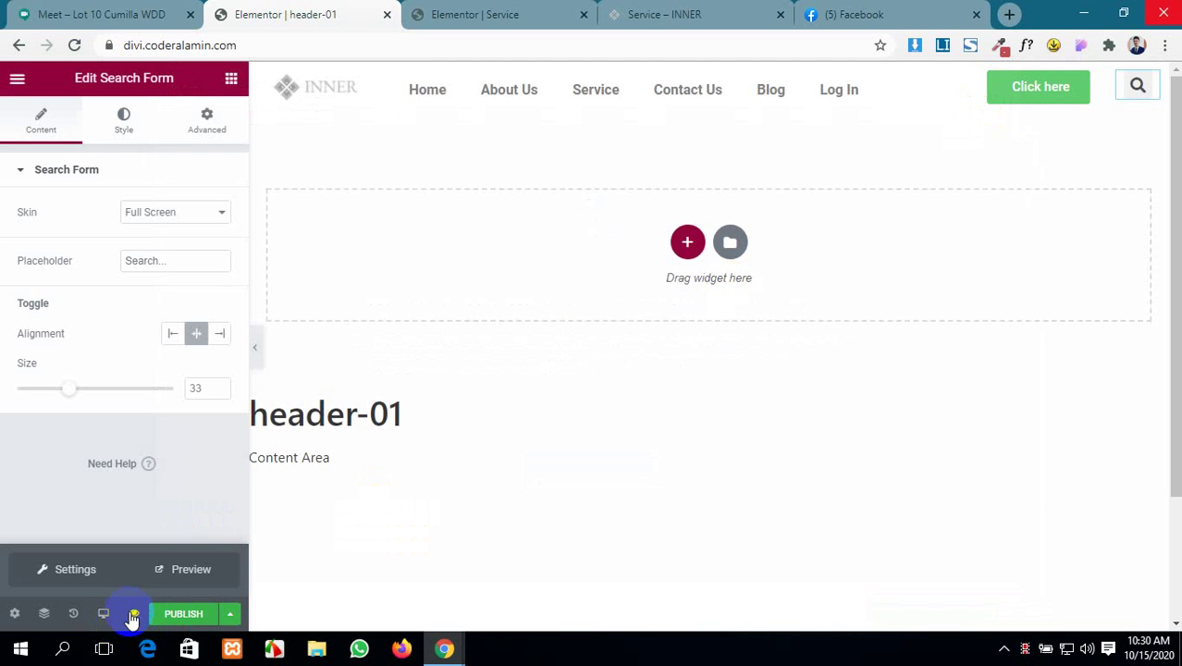
pyautogui.click(171, 573)
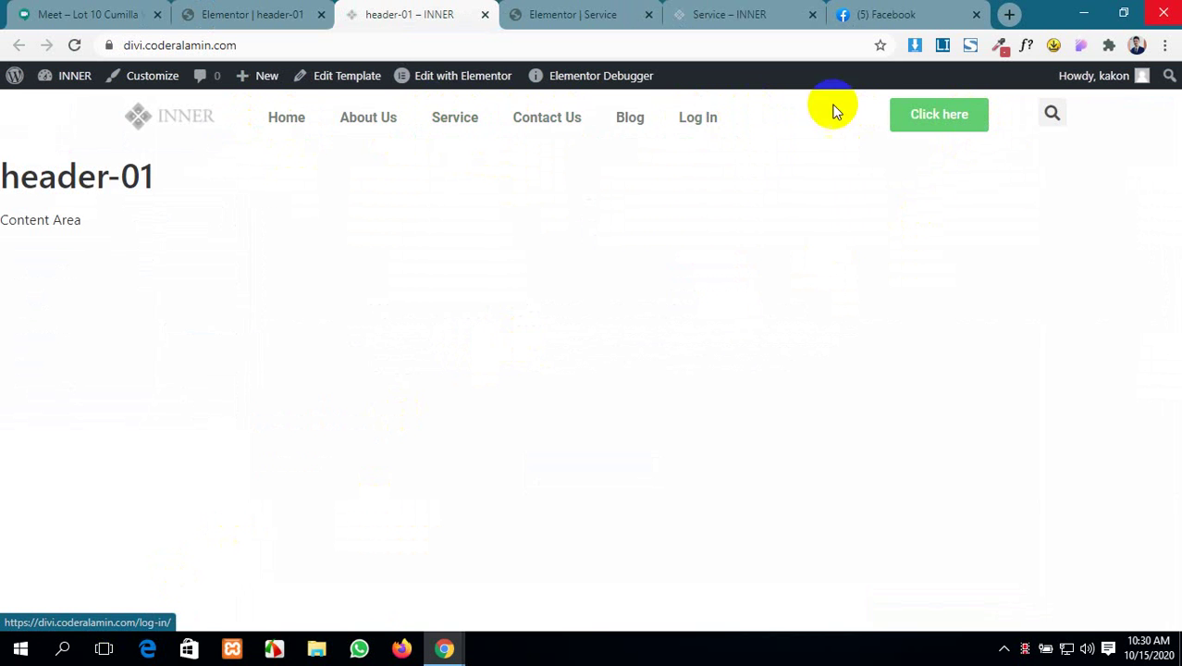
# - Return to the header-01 editor and look through the available widgets, from the Site group down to the General group
pyautogui.click(248, 14)
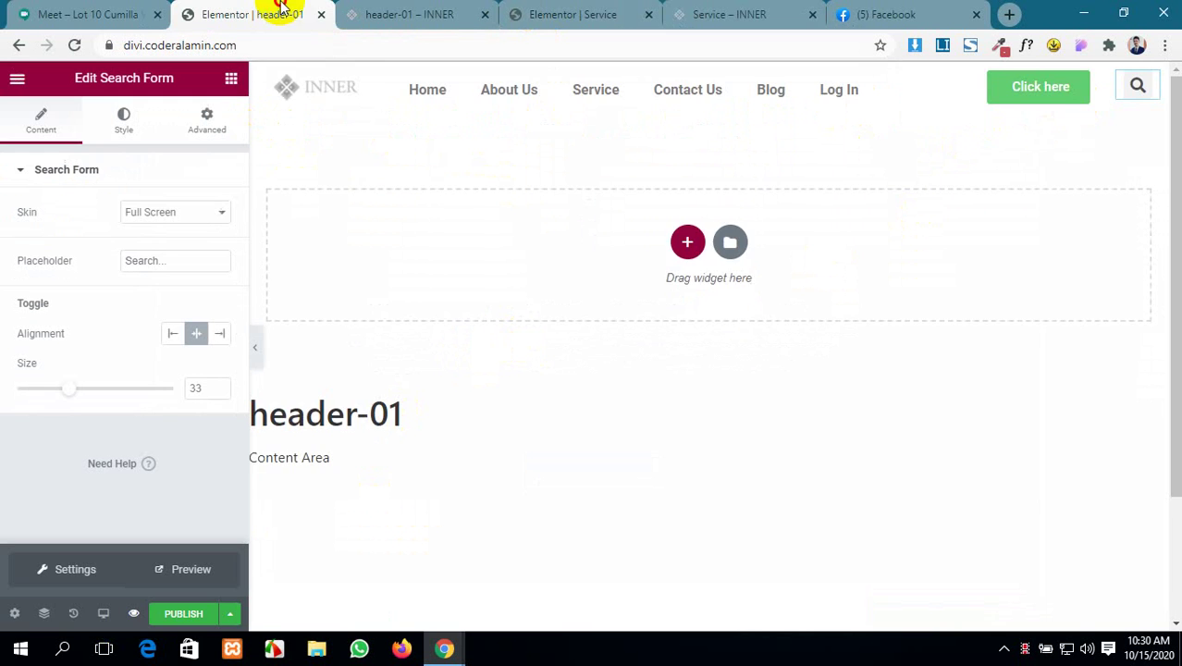
pyautogui.scroll(-2, 557, 360)
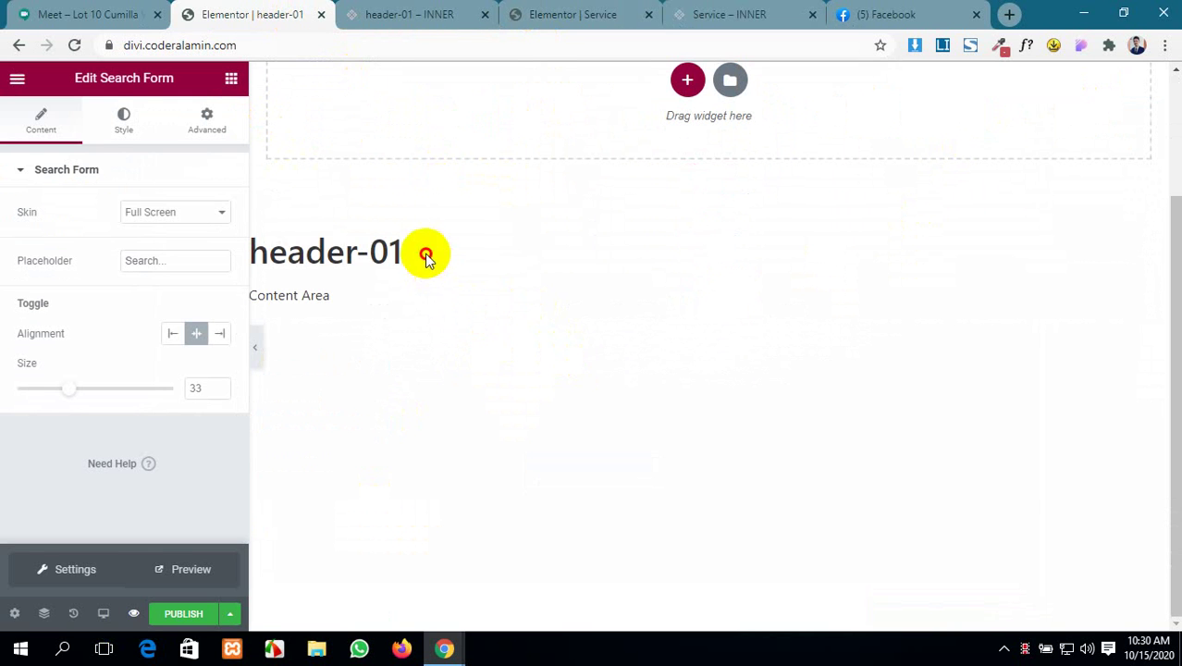
pyautogui.moveTo(422, 250); pyautogui.dragTo(246, 252)
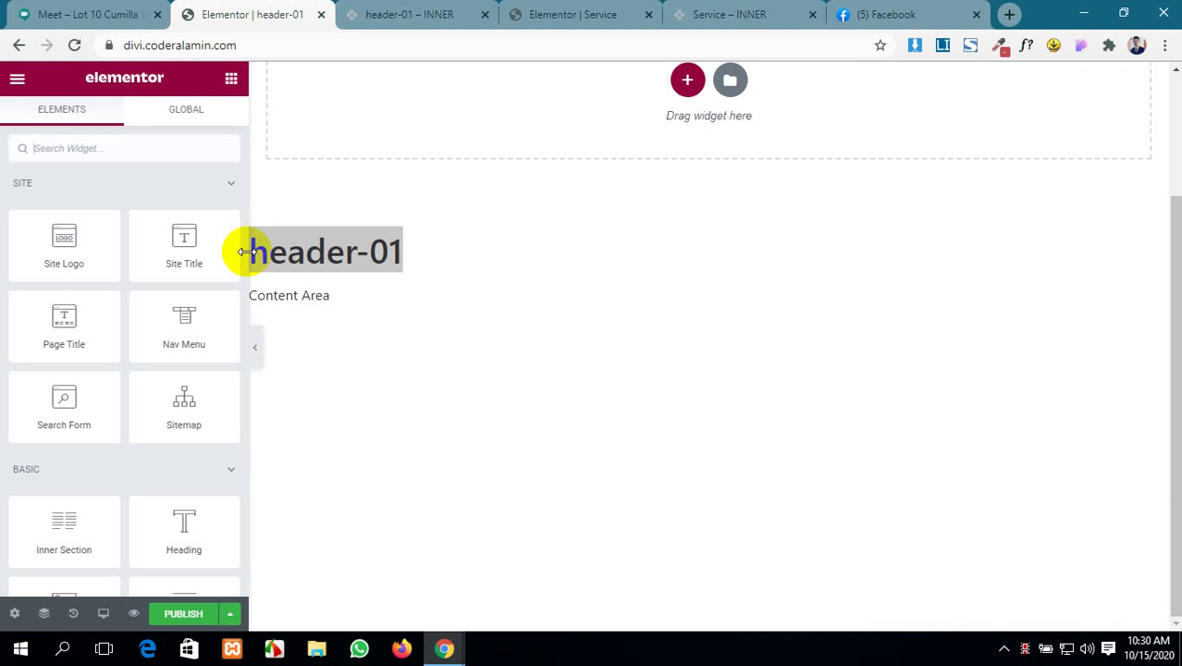
pyautogui.scroll(-4, 171, 449)
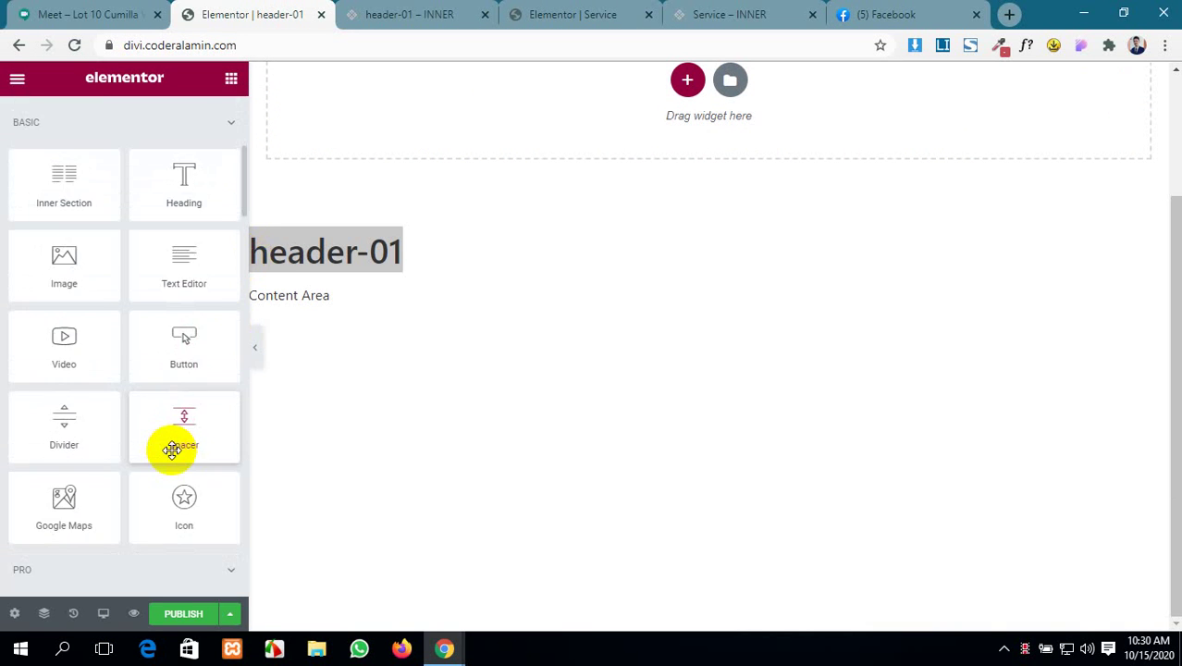
pyautogui.scroll(-15, 171, 448)
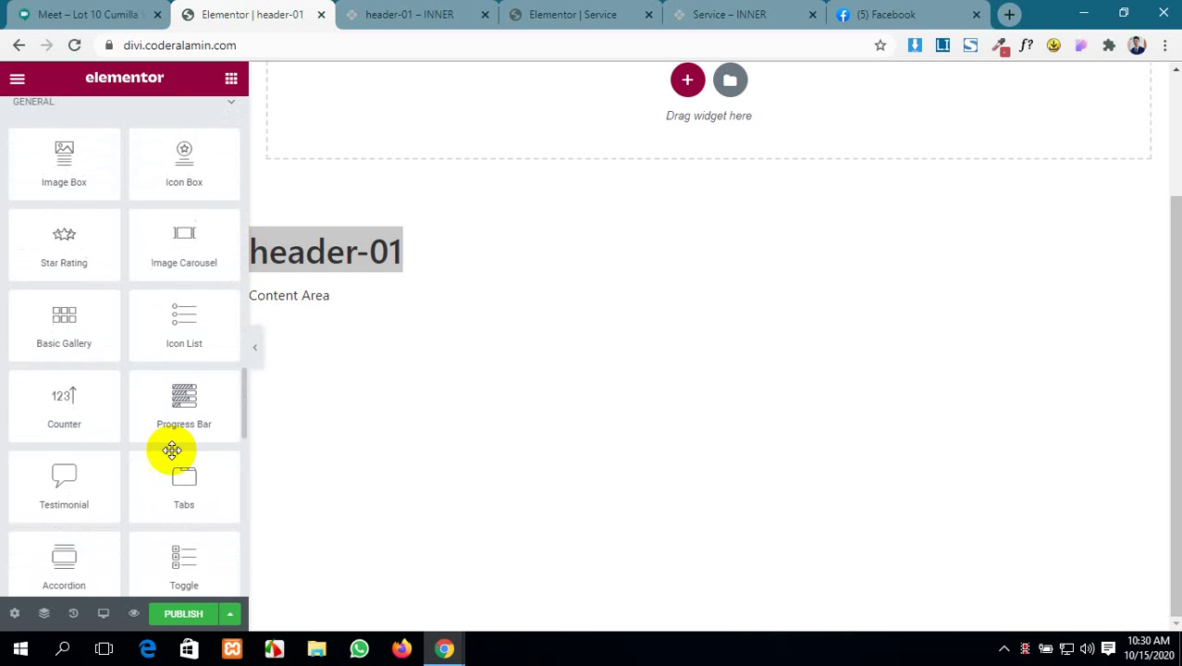
pyautogui.scroll(-4, 173, 457)
pyautogui.scroll(20, 174, 457)
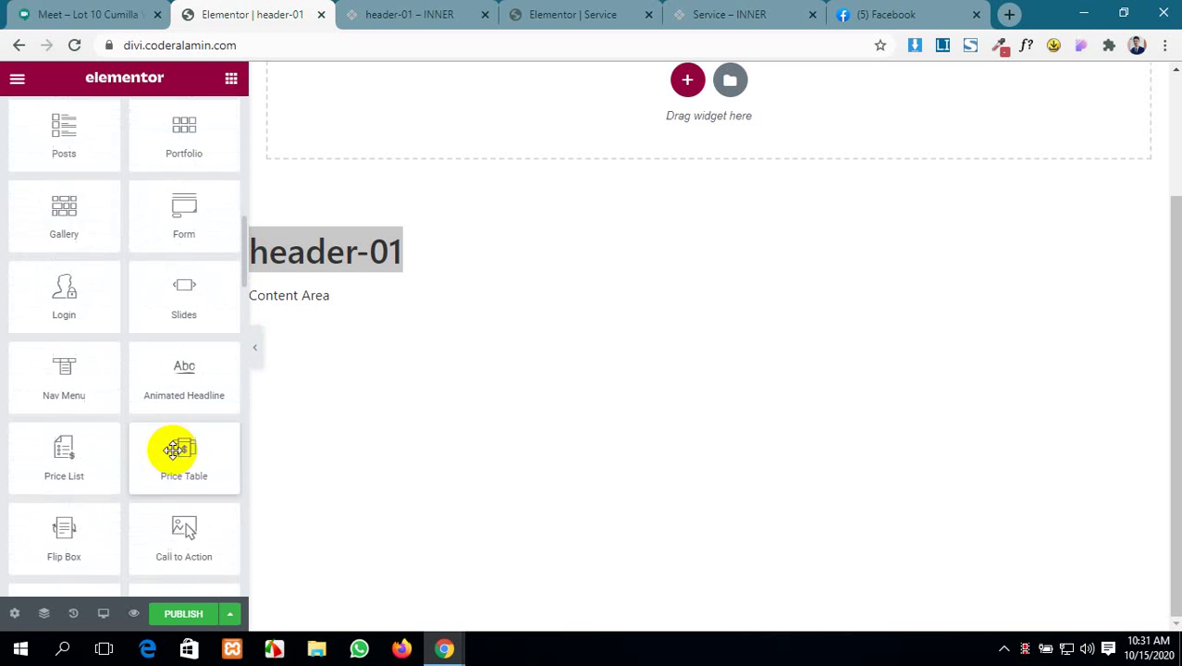
pyautogui.scroll(2, 724, 312)
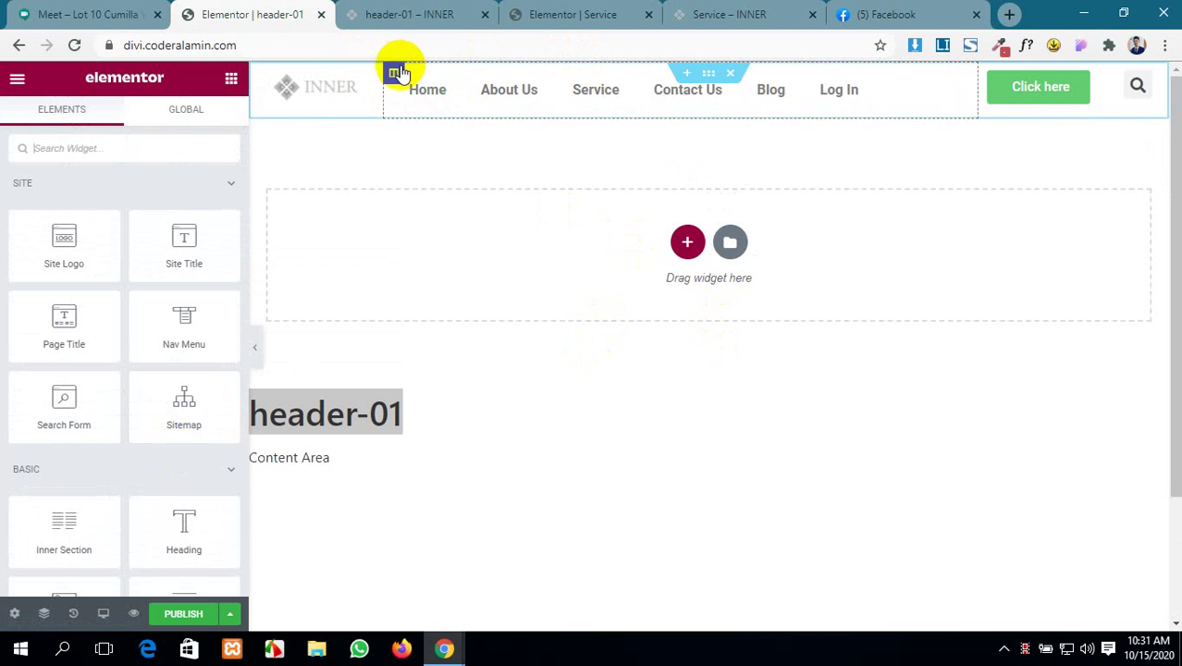
# - Give the header section a Classic background with the semi-transparent light green color #8AD8297A
pyautogui.click(709, 73)
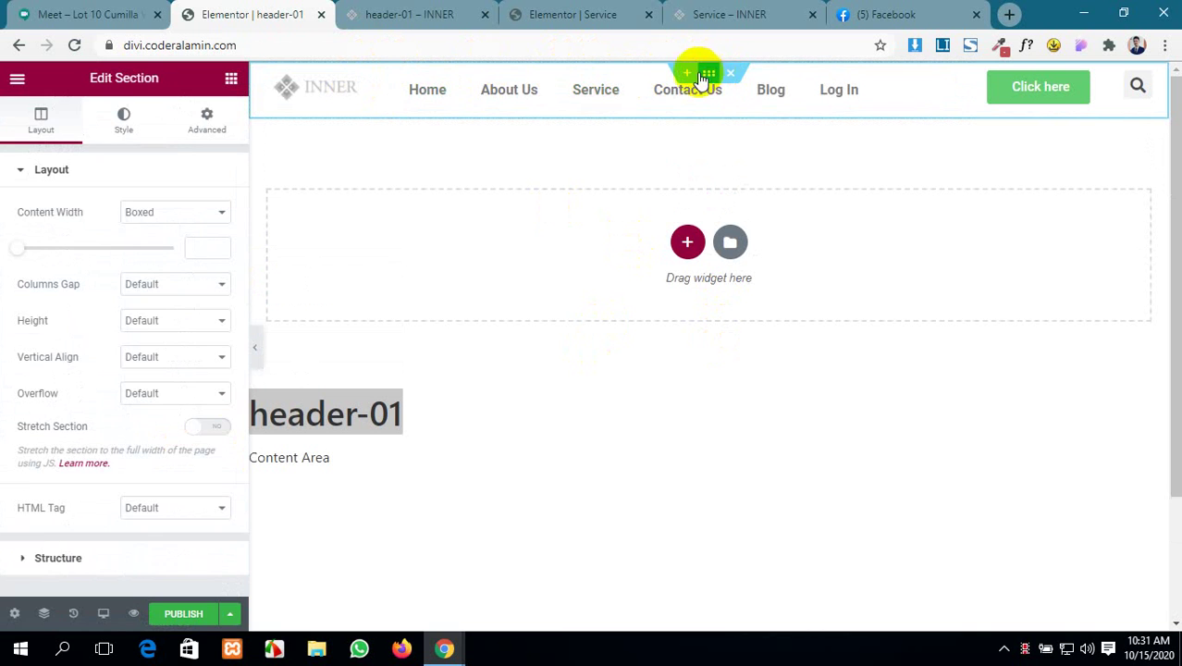
pyautogui.scroll(-2, 138, 296)
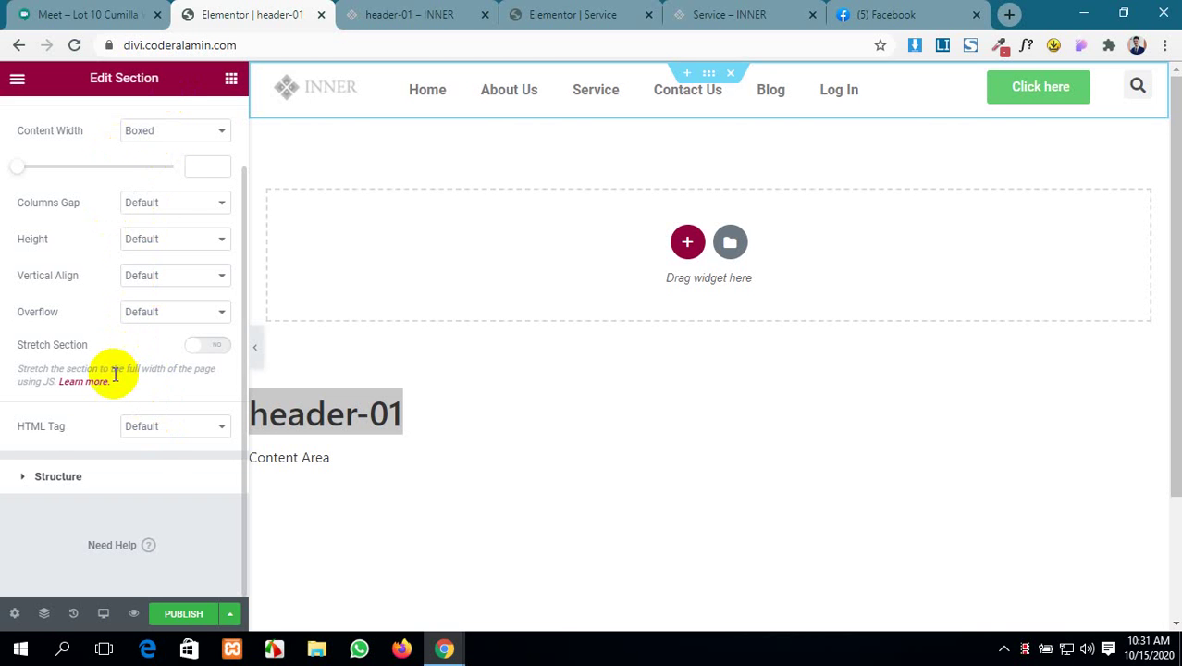
pyautogui.scroll(2, 114, 374)
pyautogui.click(118, 117)
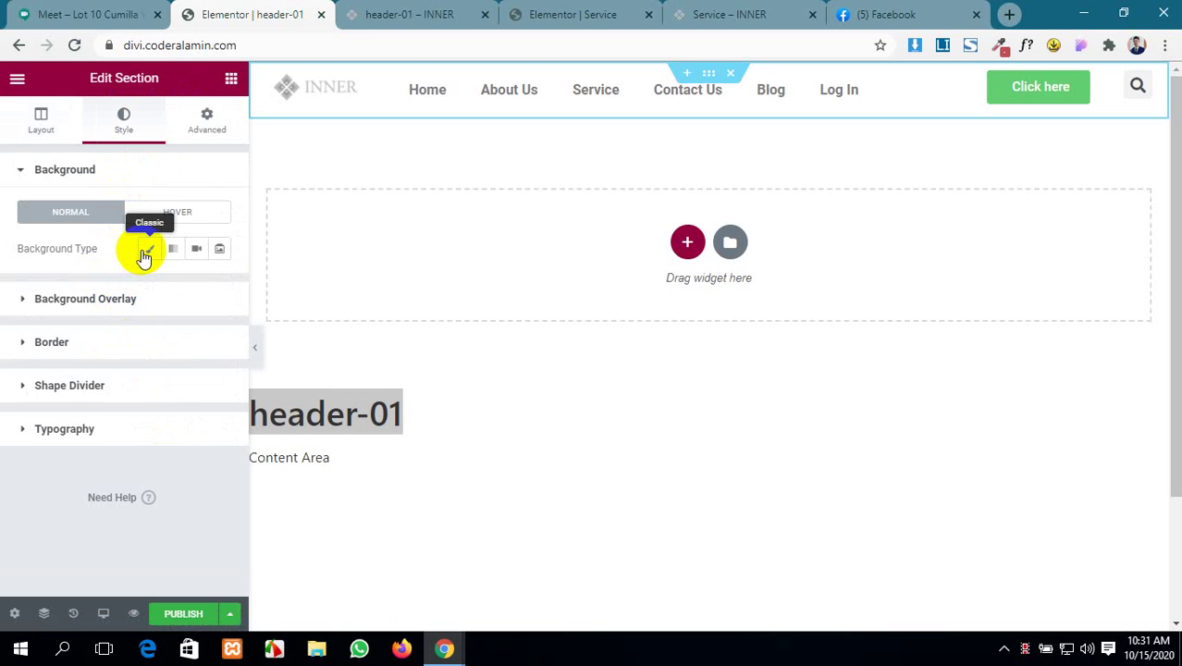
pyautogui.click(146, 251)
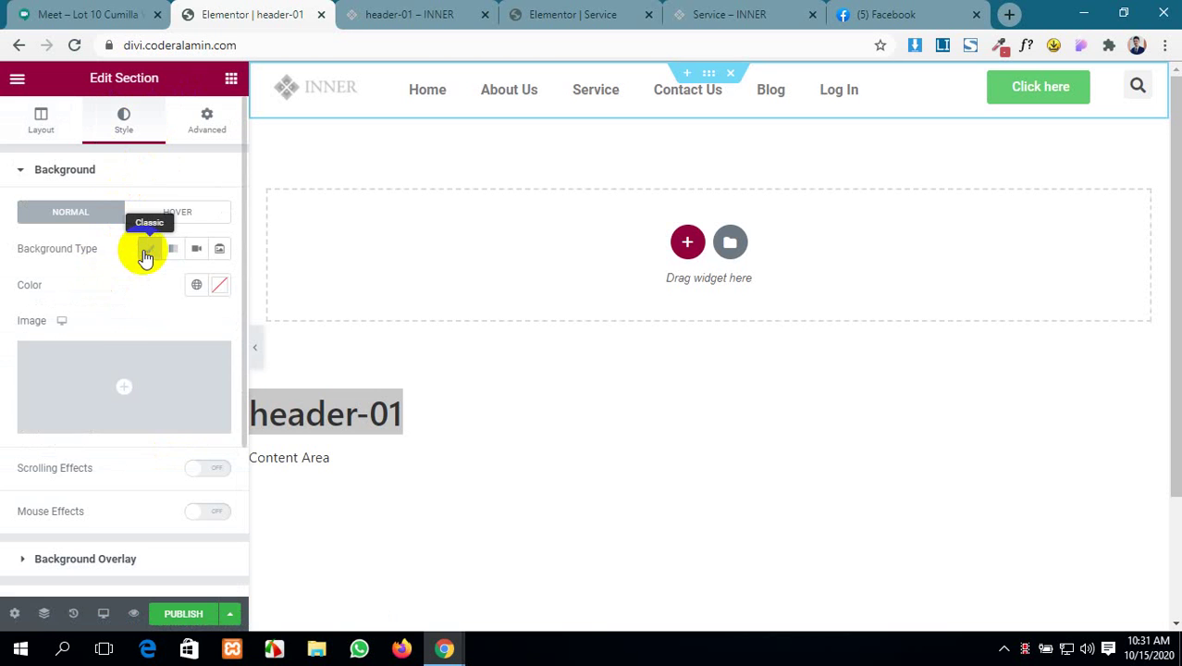
pyautogui.click(219, 287)
pyautogui.moveTo(328, 525); pyautogui.dragTo(289, 371)
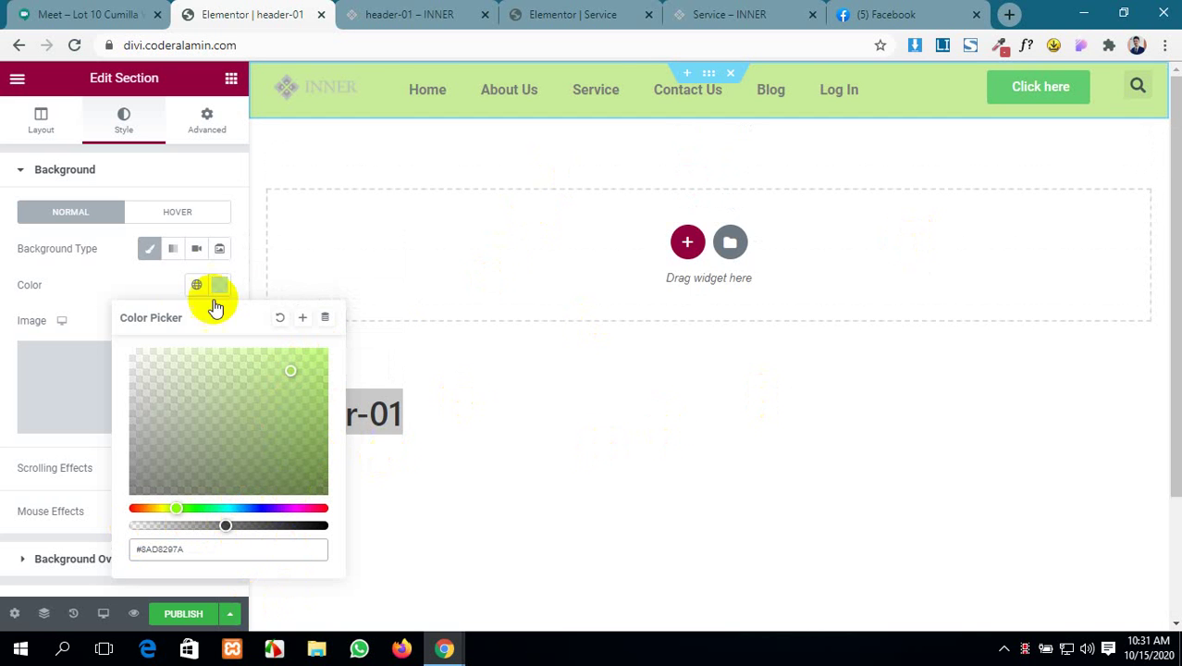
pyautogui.click(3, 298)
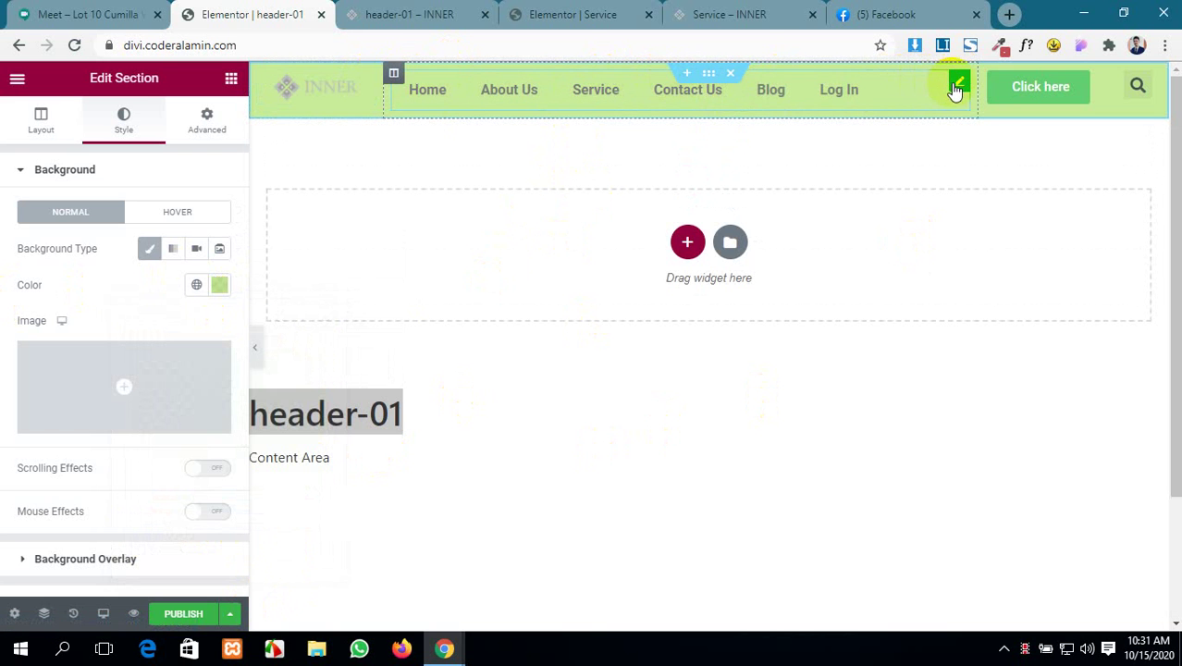
# - Switch the header's Nav Menu widget to the secondary menu
pyautogui.click(955, 90)
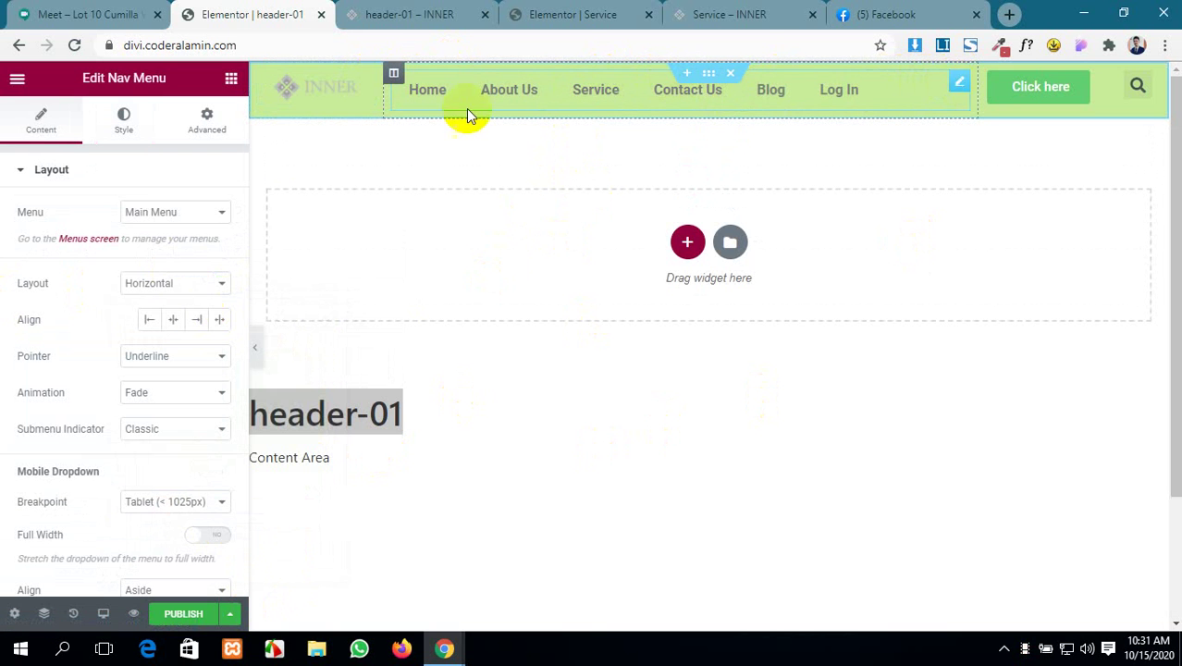
pyautogui.click(214, 212)
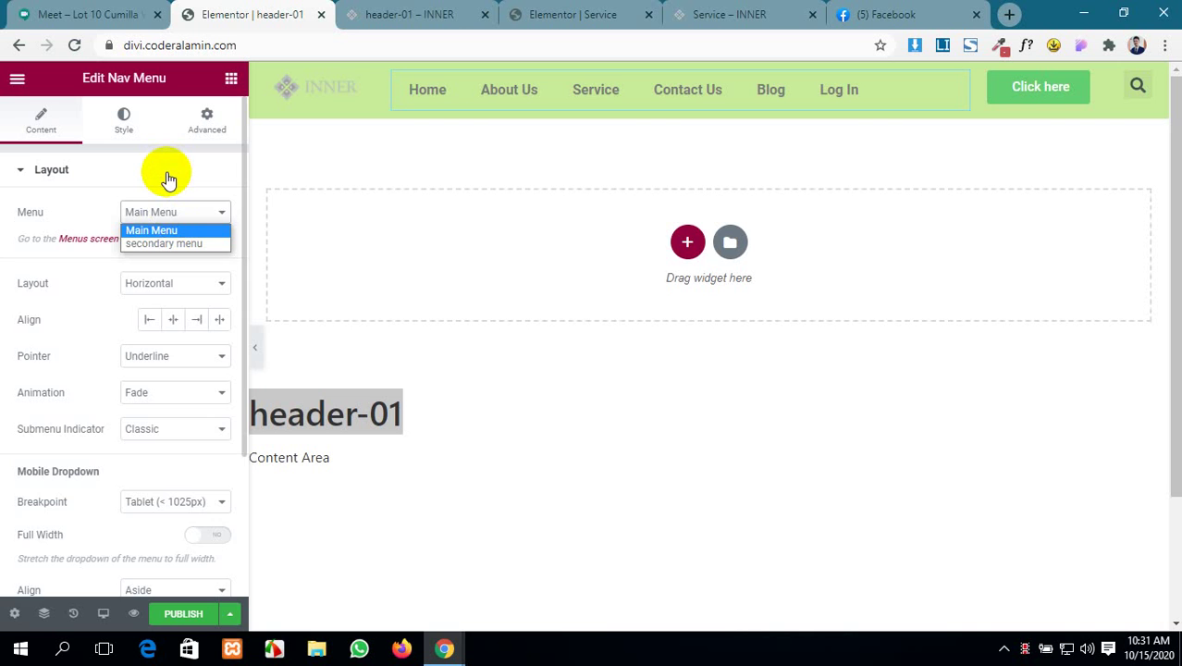
pyautogui.click(169, 178)
pyautogui.click(165, 172)
pyautogui.click(164, 179)
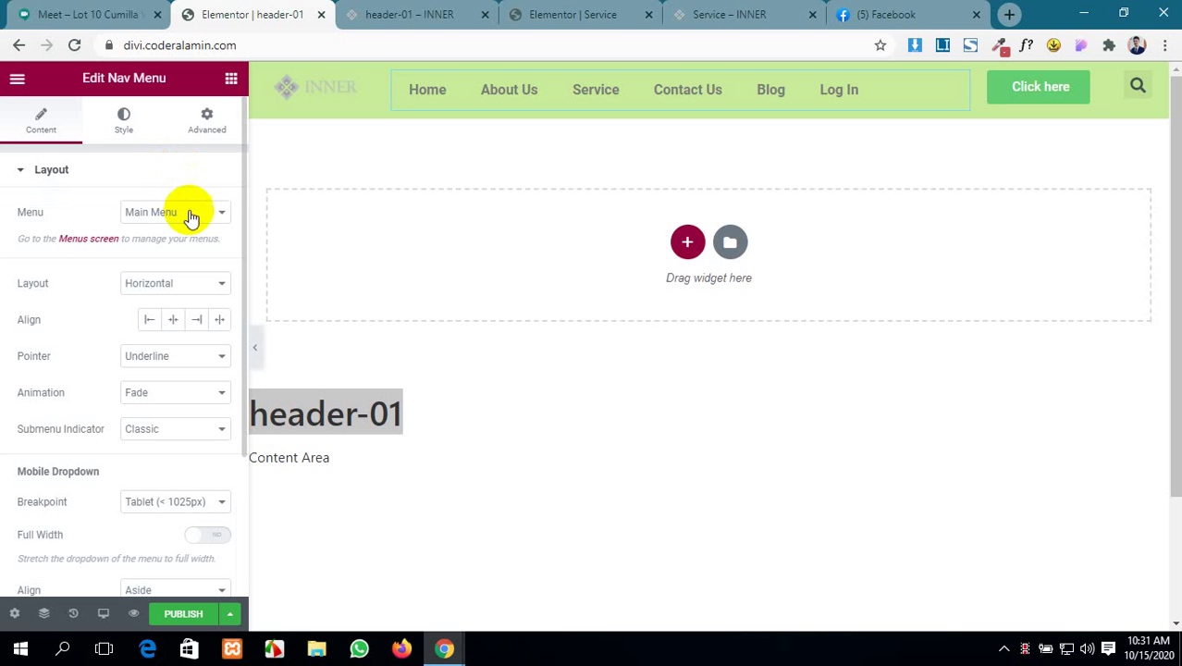
pyautogui.click(189, 216)
pyautogui.click(195, 246)
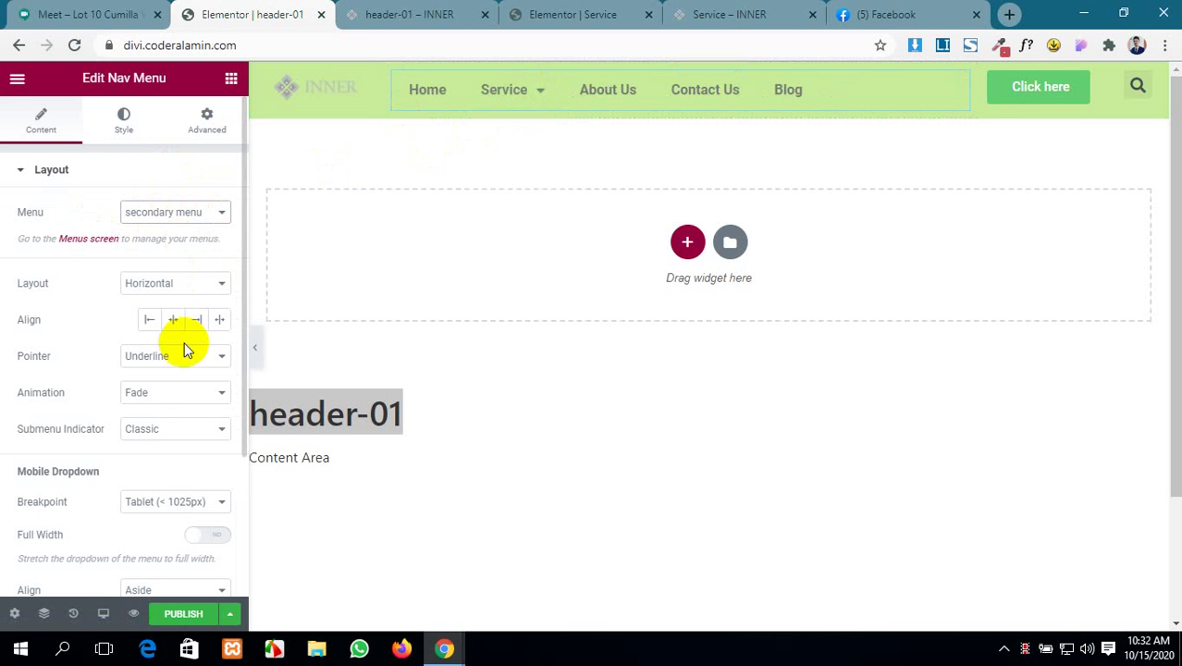
# - Keep the Nav Menu's Horizontal layout, align its items to the center, and review the mobile dropdown settings
pyautogui.scroll(-1, 183, 349)
pyautogui.click(195, 198)
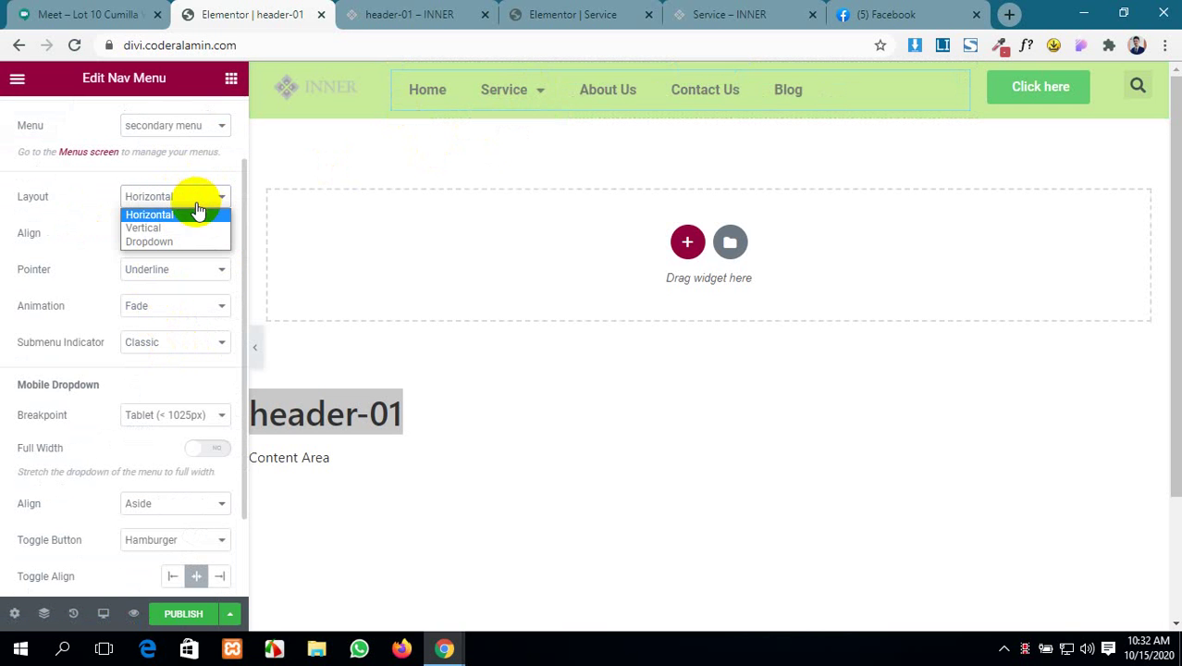
pyautogui.click(73, 219)
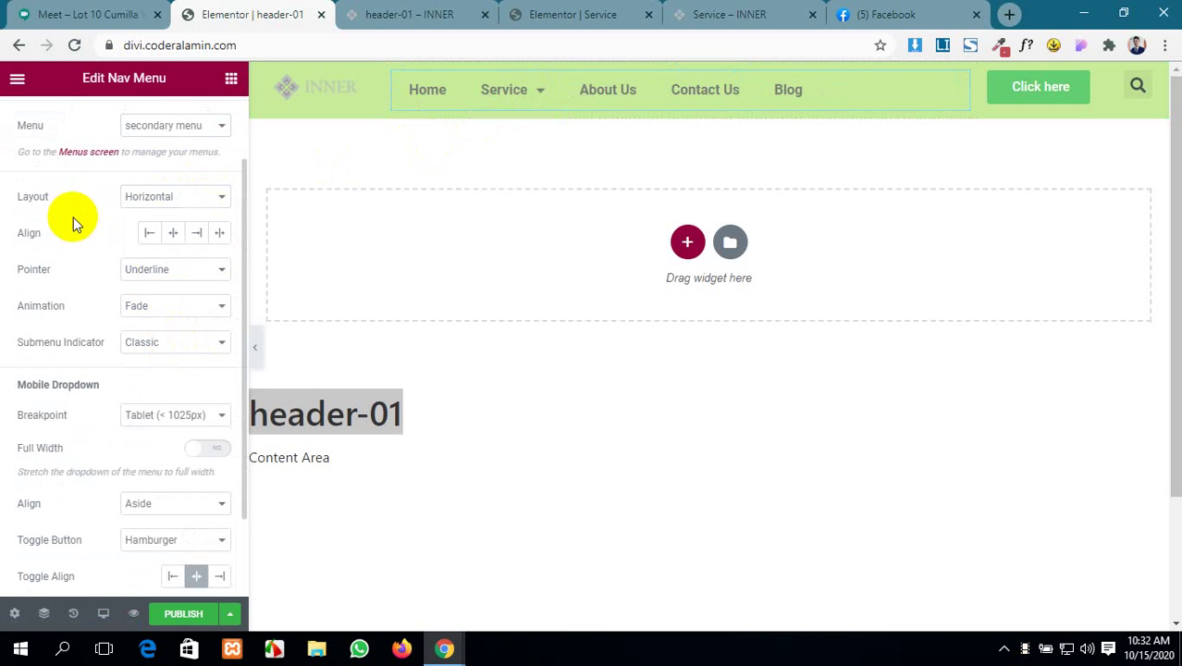
pyautogui.click(173, 234)
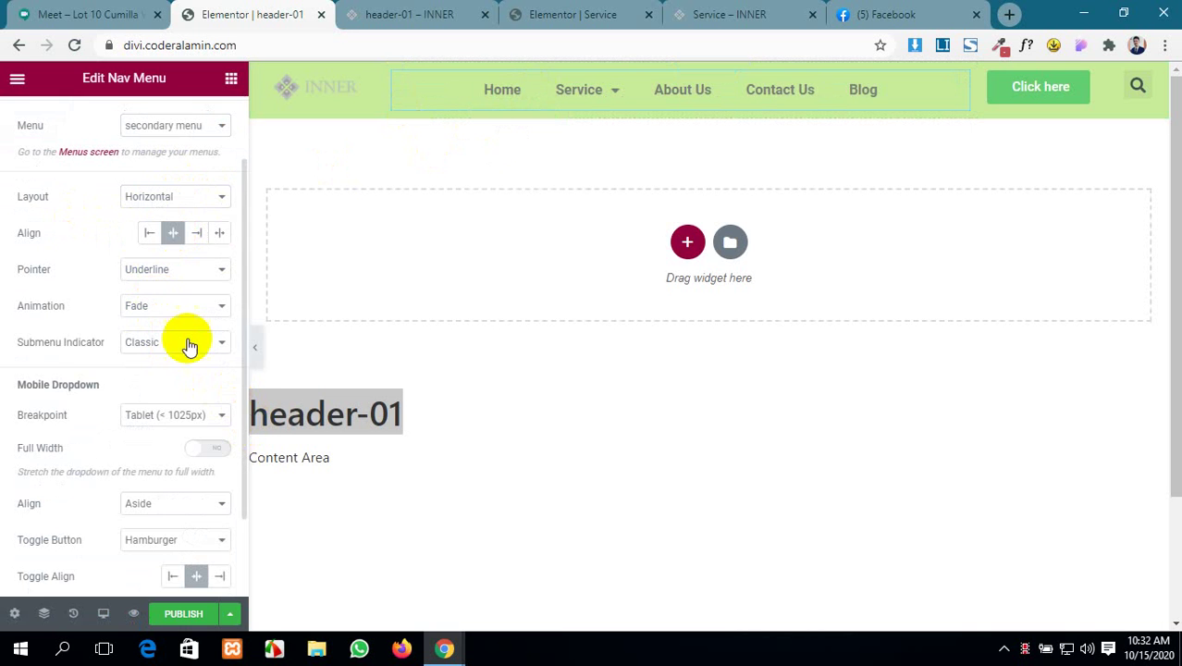
pyautogui.scroll(-1, 167, 329)
pyautogui.scroll(-1, 181, 230)
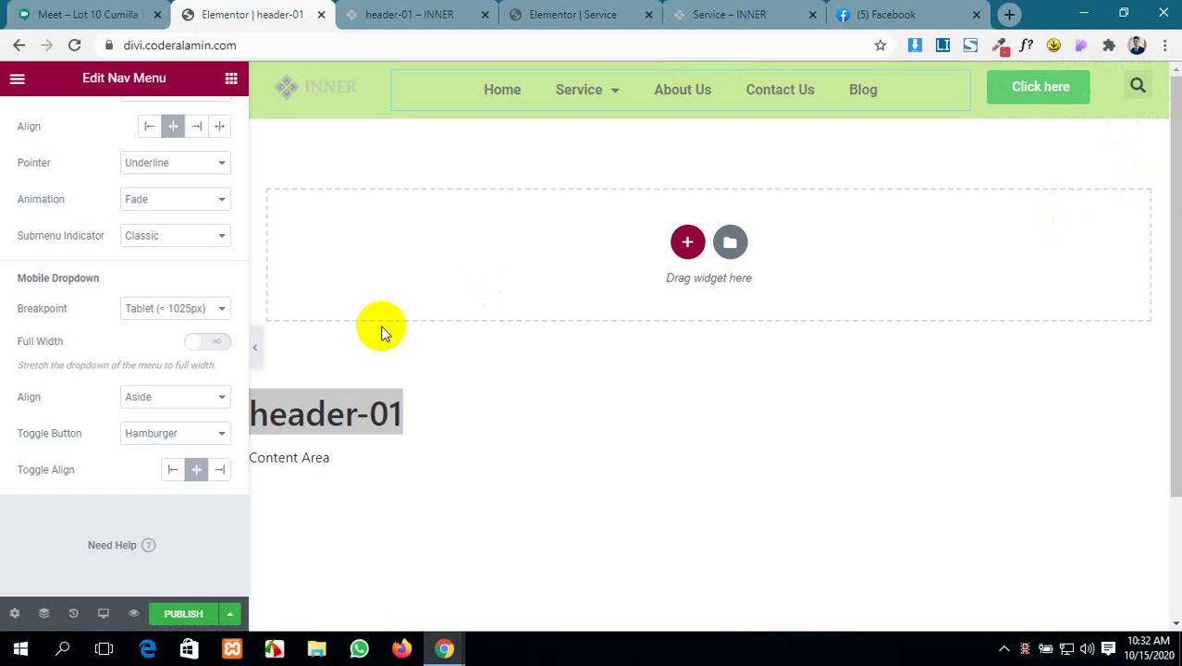
# - Start publishing the header-01 template and add a display condition that includes Singular content of type Posts
pyautogui.click(185, 615)
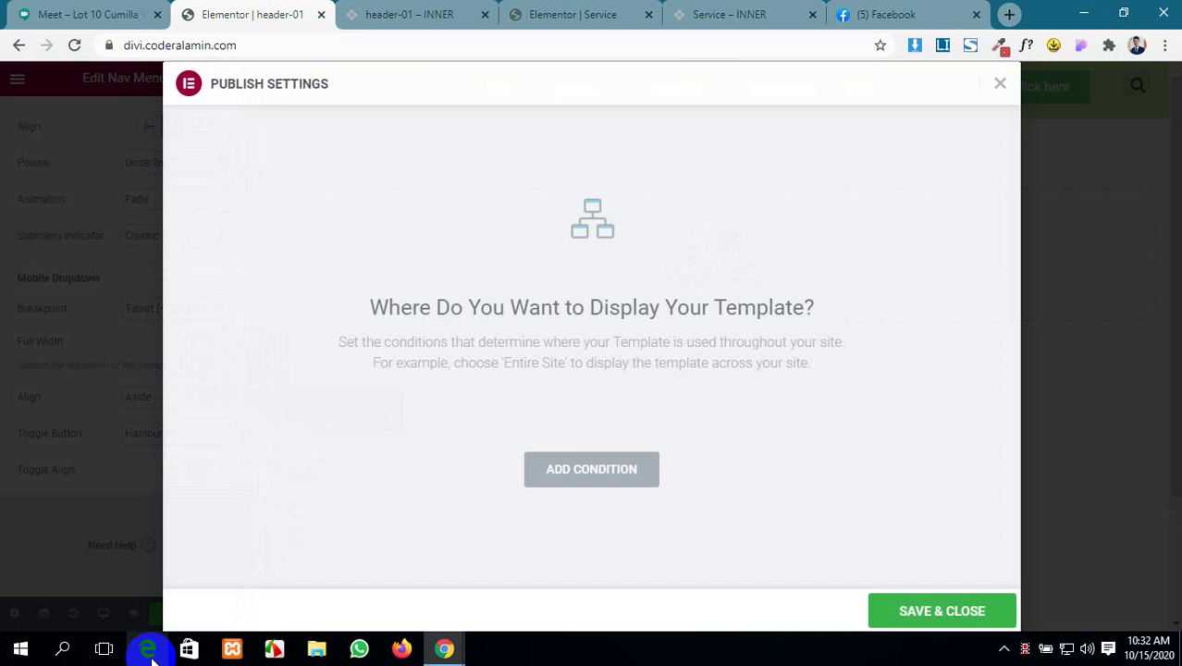
pyautogui.click(618, 472)
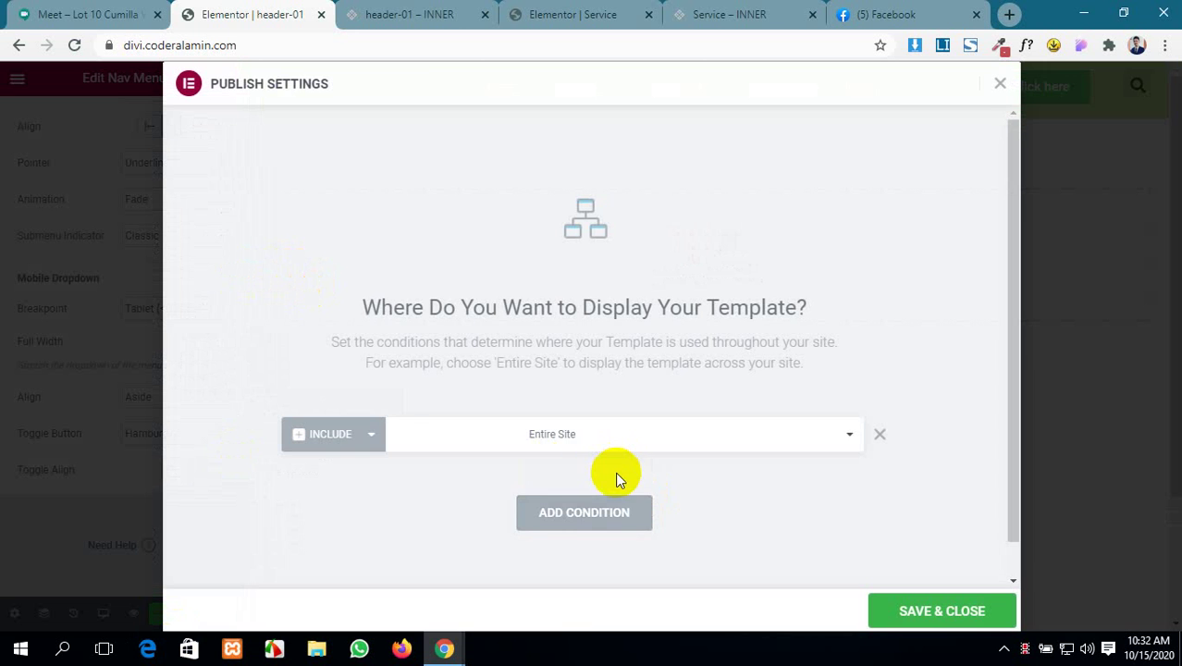
pyautogui.click(363, 449)
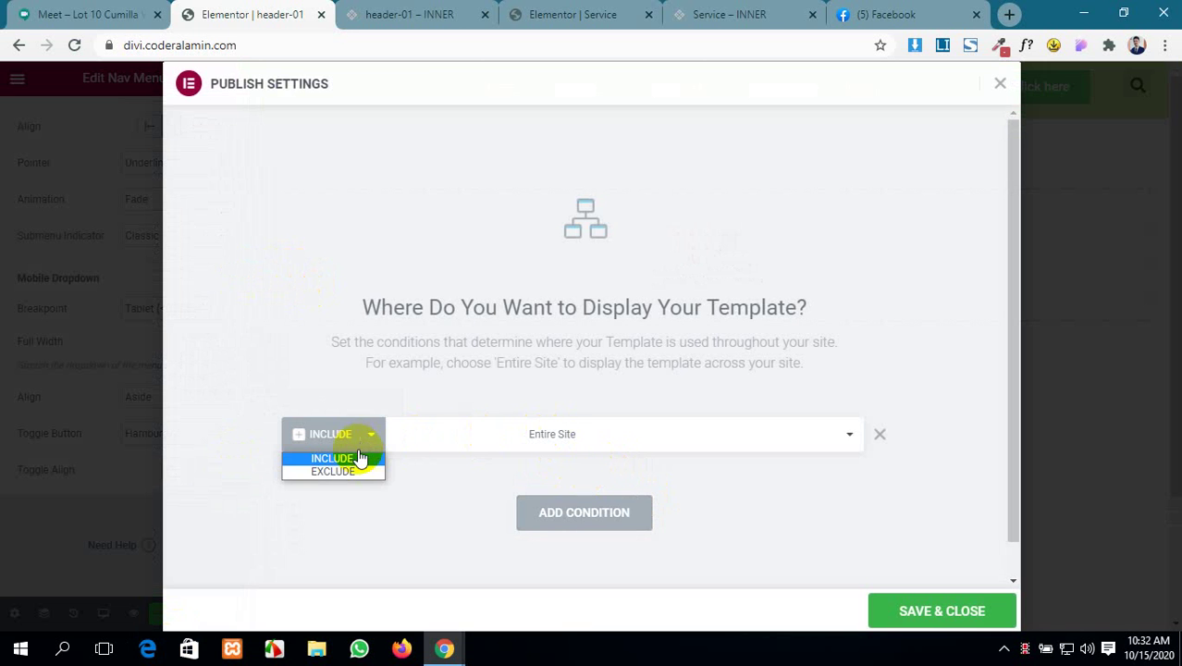
pyautogui.click(354, 458)
pyautogui.click(585, 435)
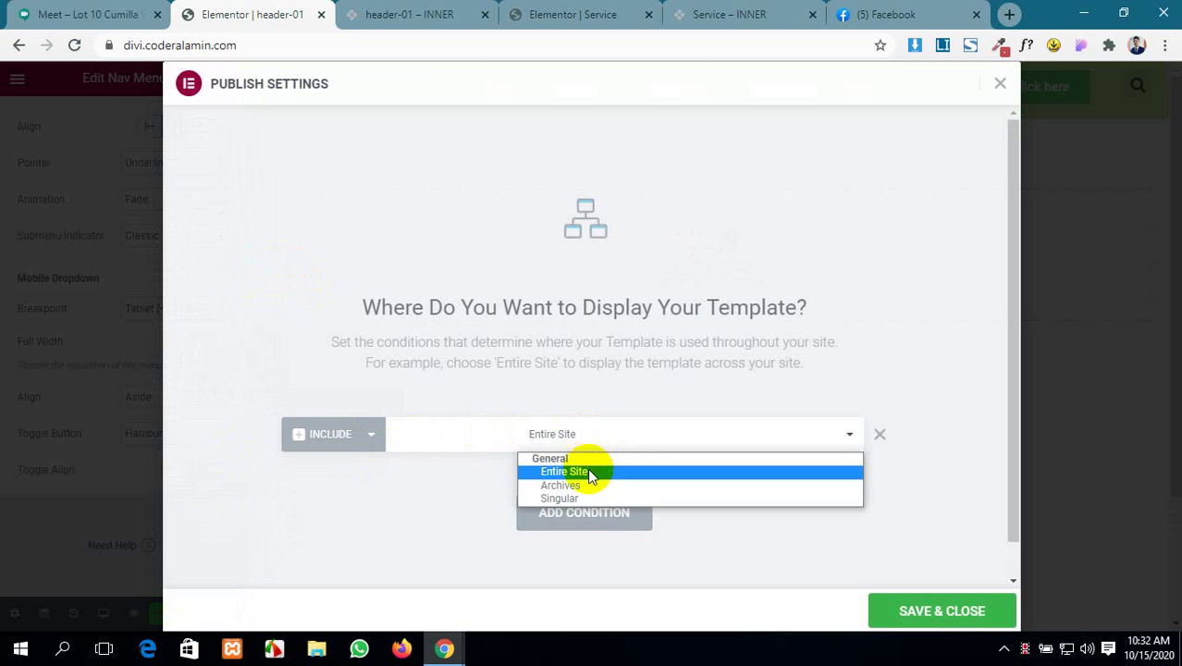
pyautogui.click(592, 498)
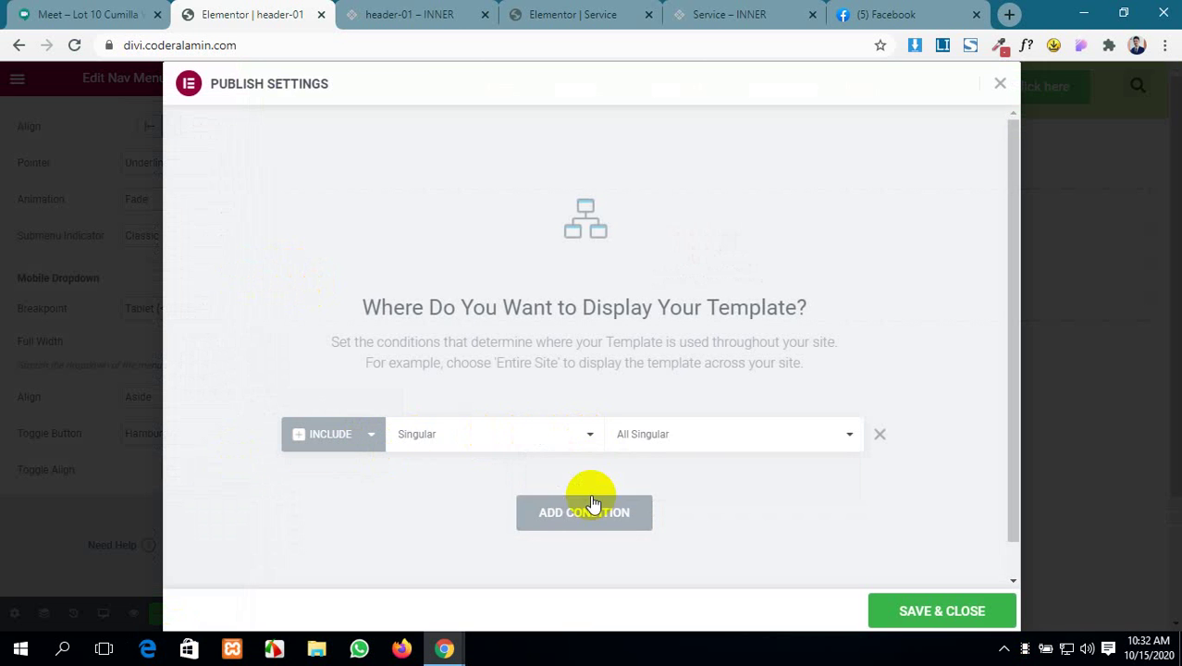
pyautogui.click(700, 445)
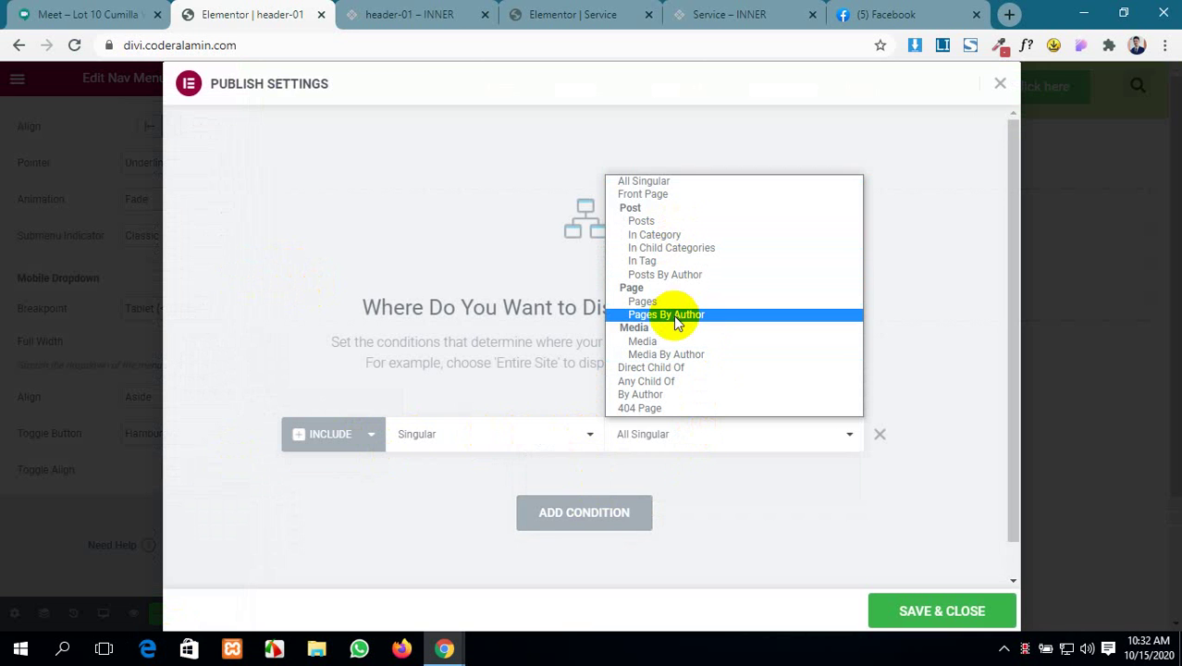
pyautogui.click(705, 221)
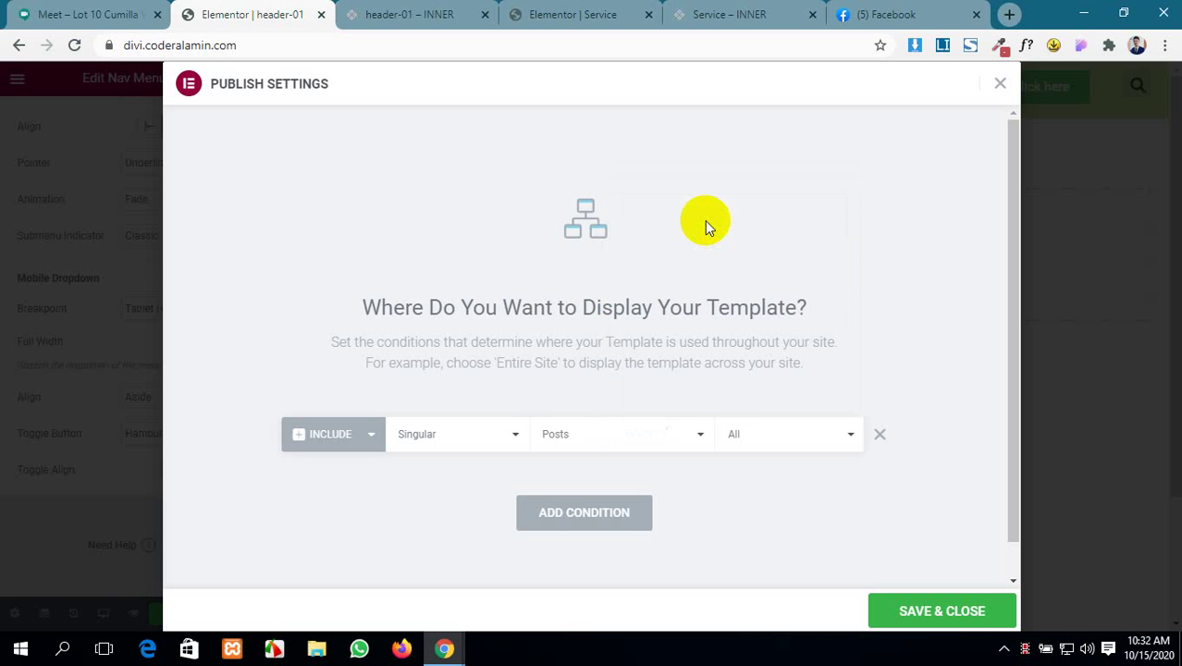
# - Set the header template's display condition to include Singular, Pages, Service, and publish it
pyautogui.click(777, 434)
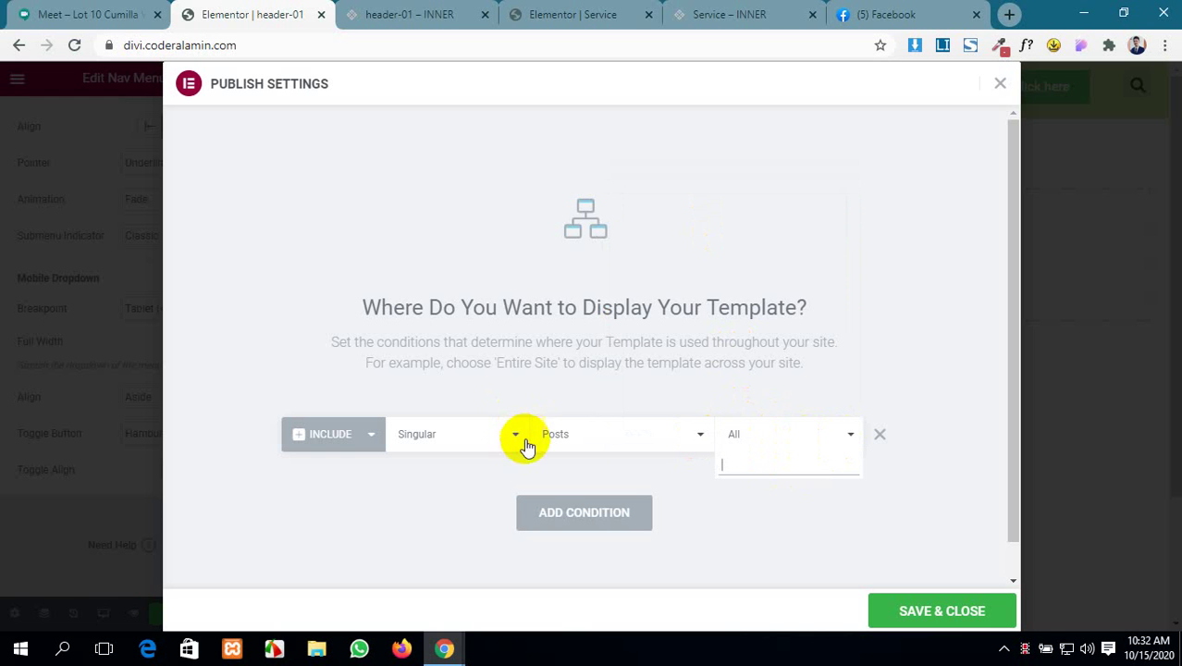
pyautogui.click(699, 441)
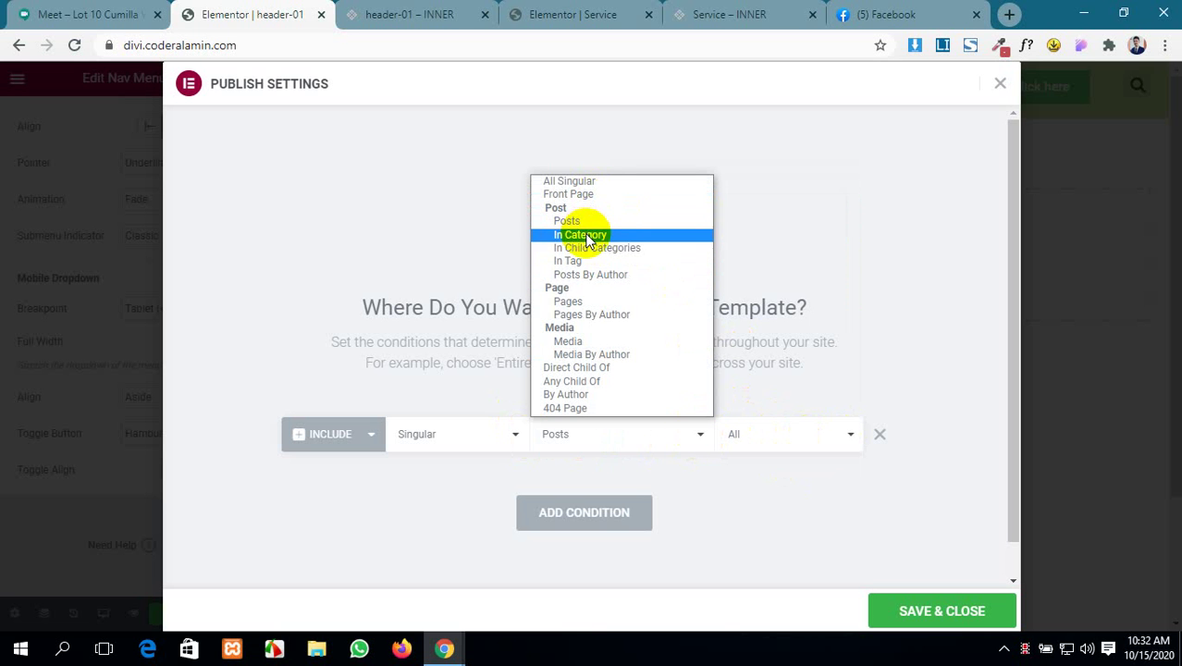
pyautogui.click(595, 305)
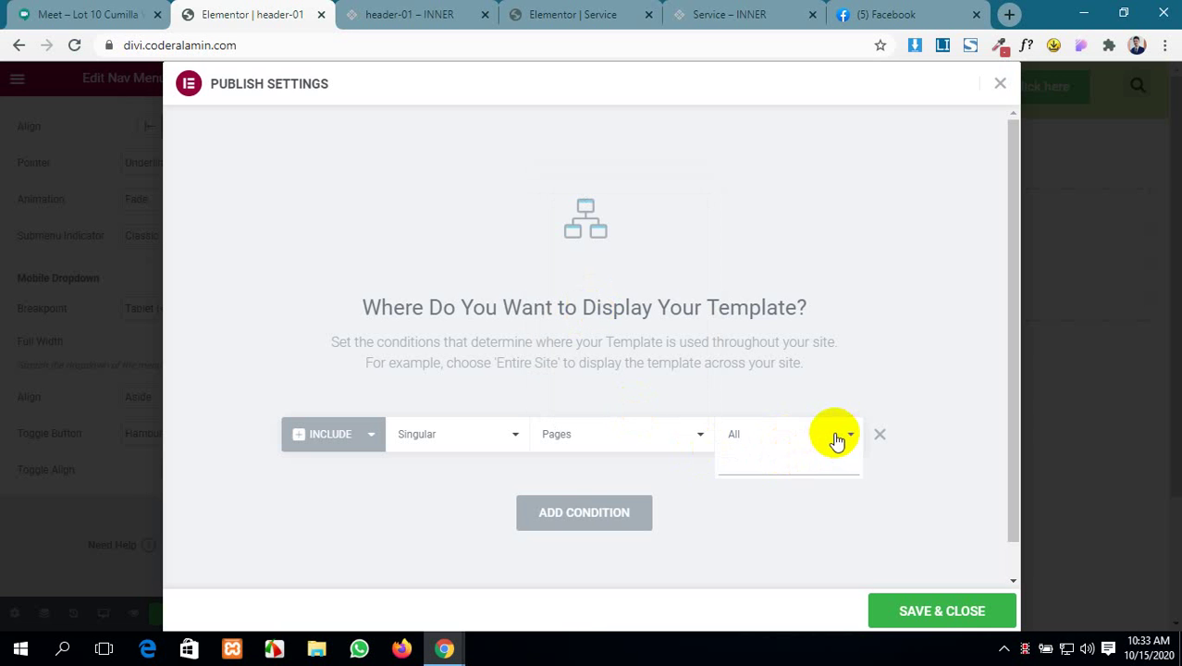
pyautogui.click(726, 14)
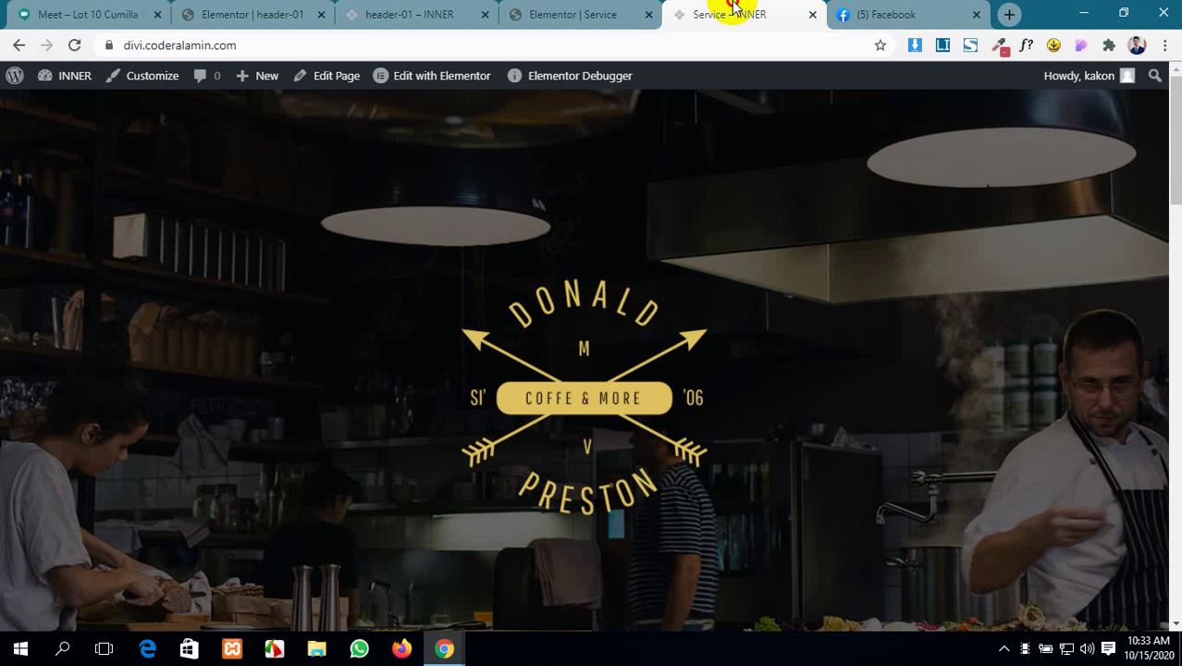
pyautogui.click(419, 7)
pyautogui.click(259, 9)
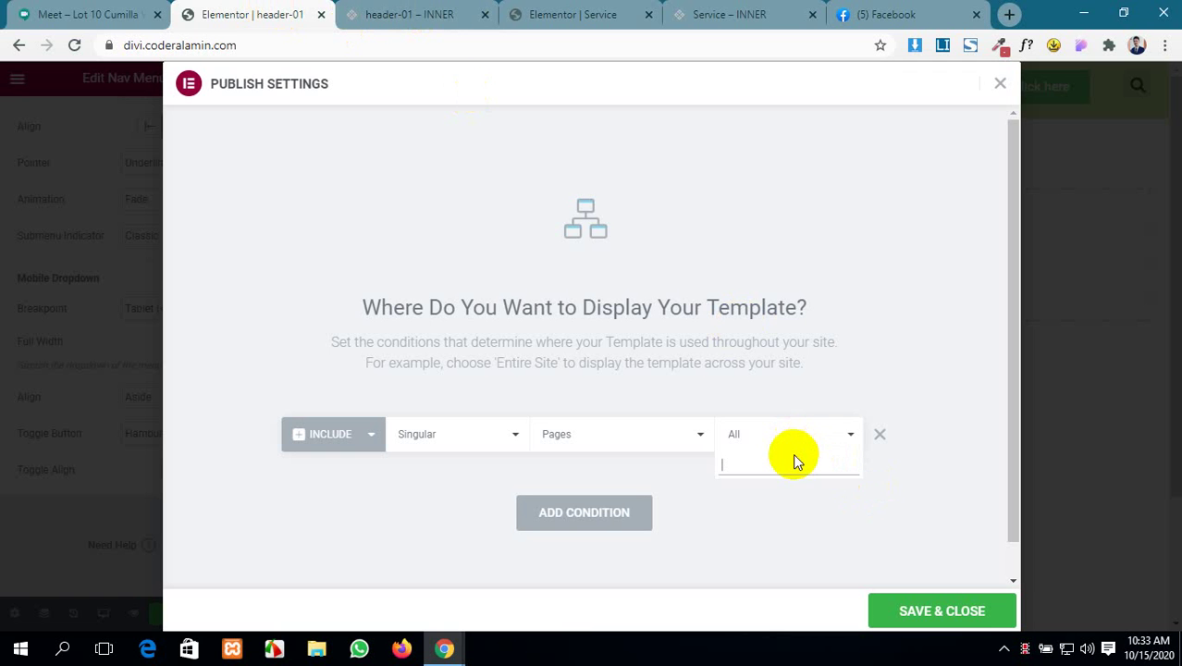
pyautogui.write('ser')
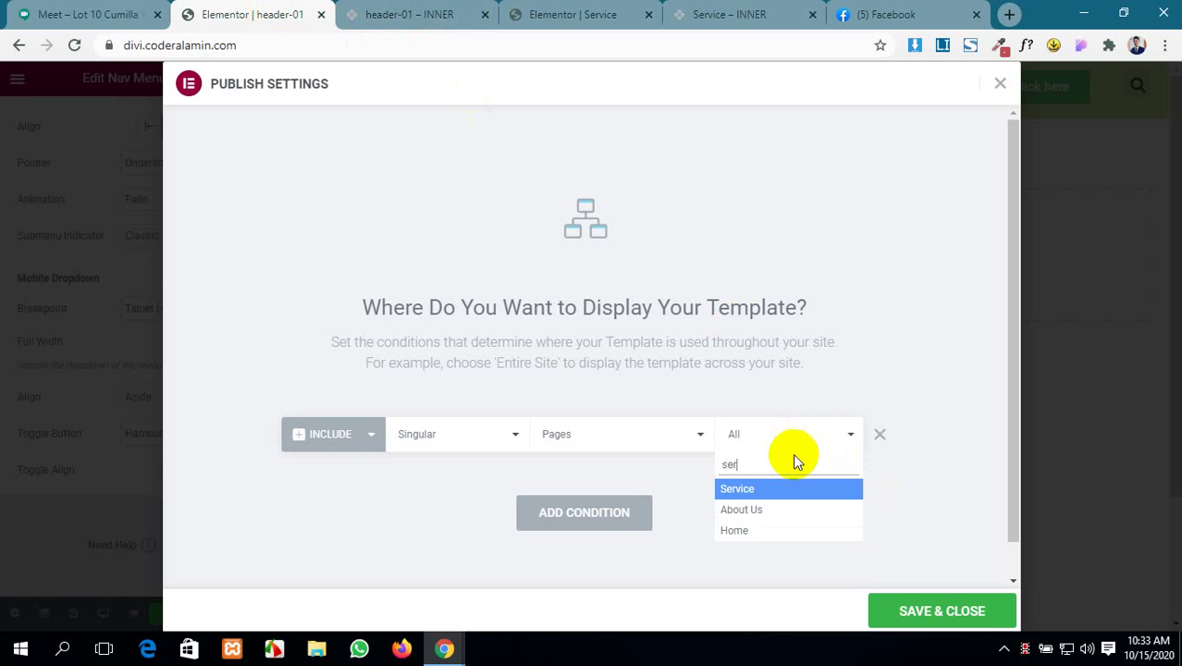
pyautogui.click(802, 490)
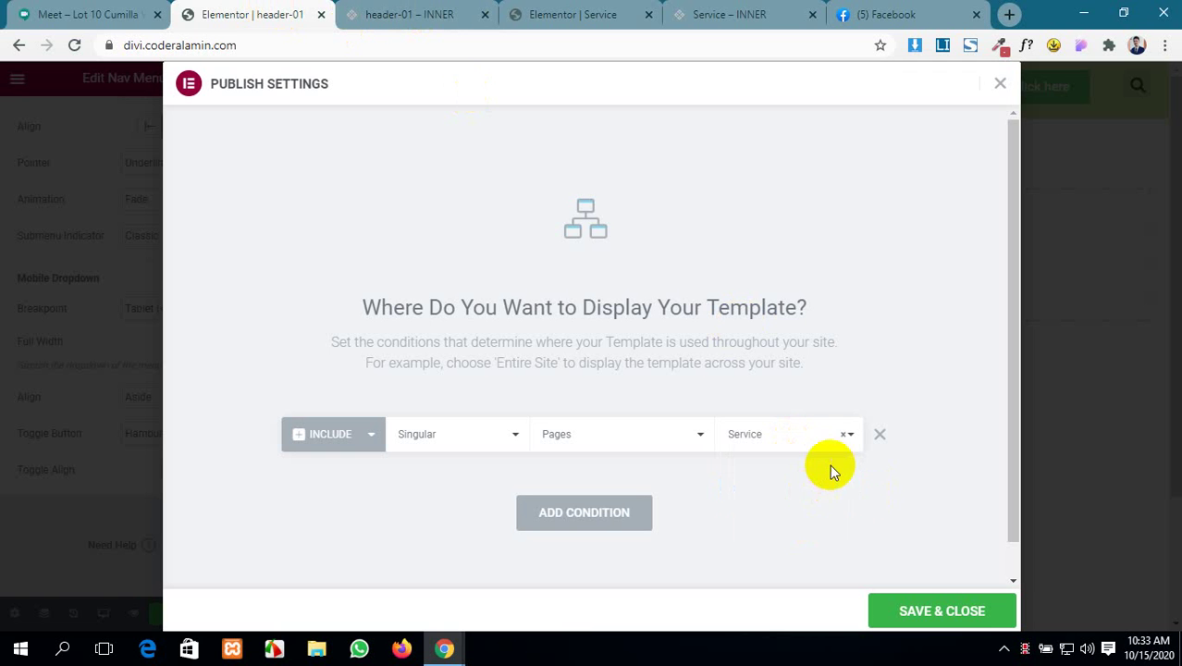
pyautogui.click(921, 610)
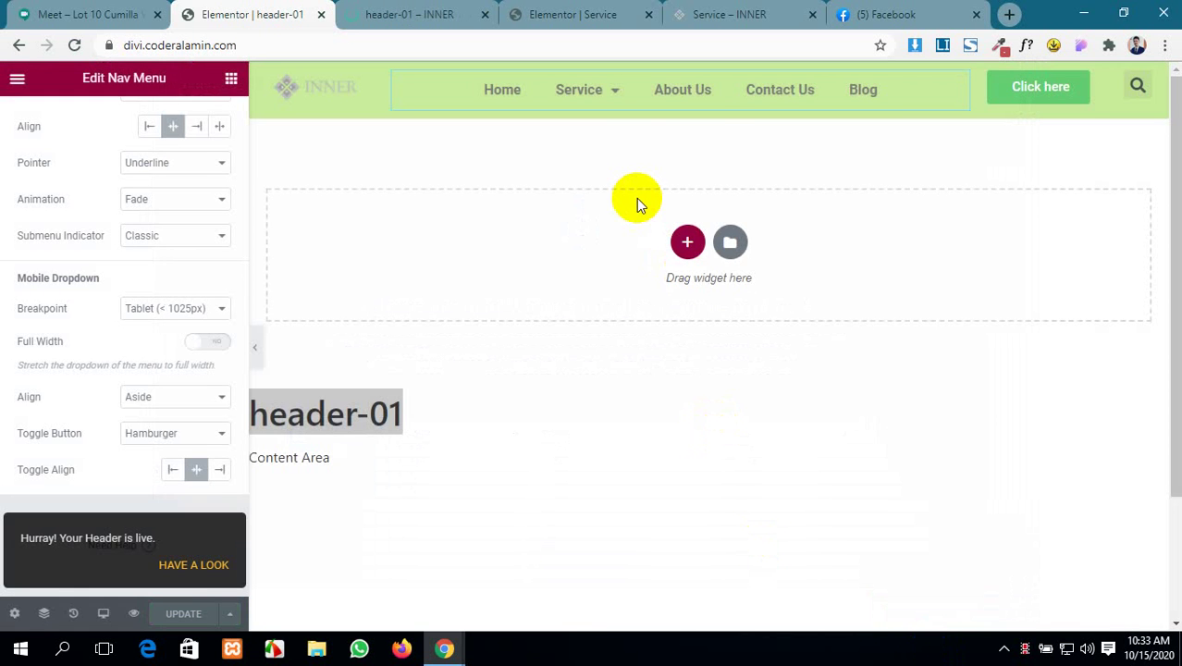
# - Reload the live Service page and review the Nav Menu layout settings in the header-01 template
pyautogui.click(739, 14)
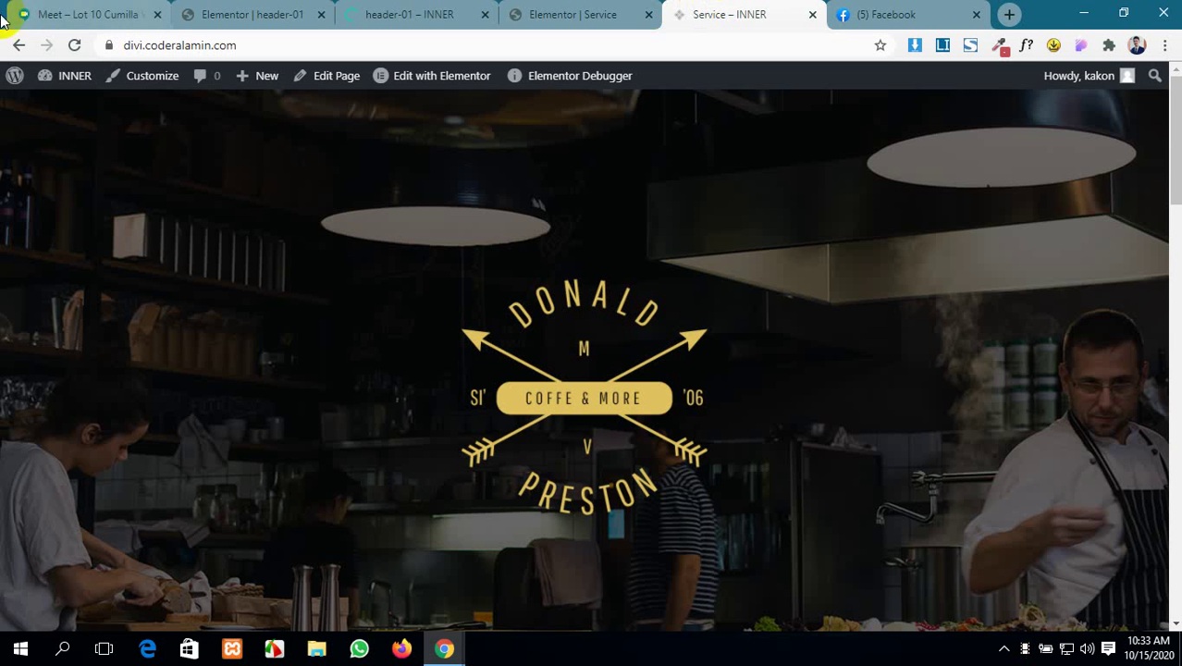
pyautogui.click(78, 47)
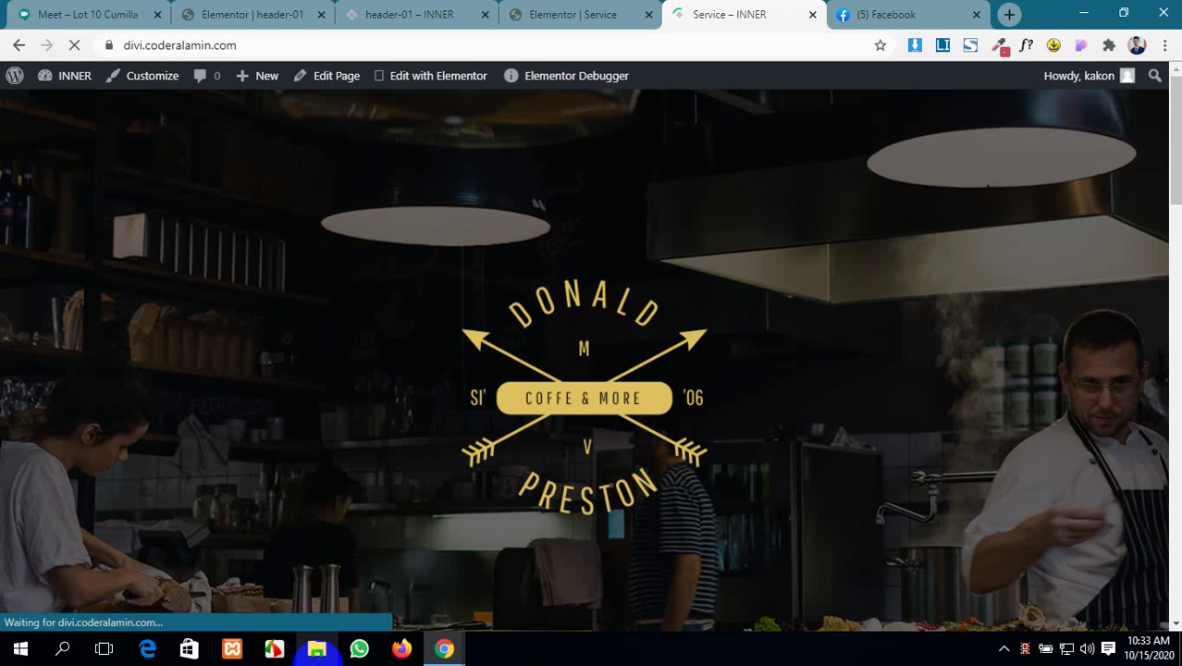
pyautogui.click(578, 14)
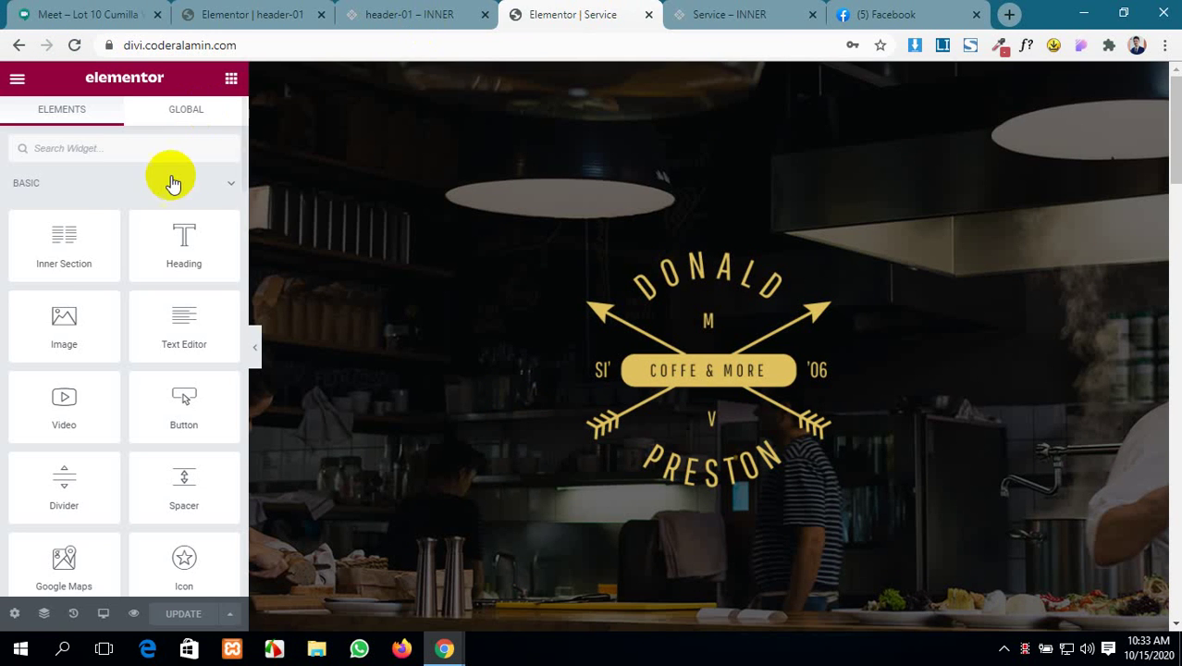
pyautogui.click(235, 14)
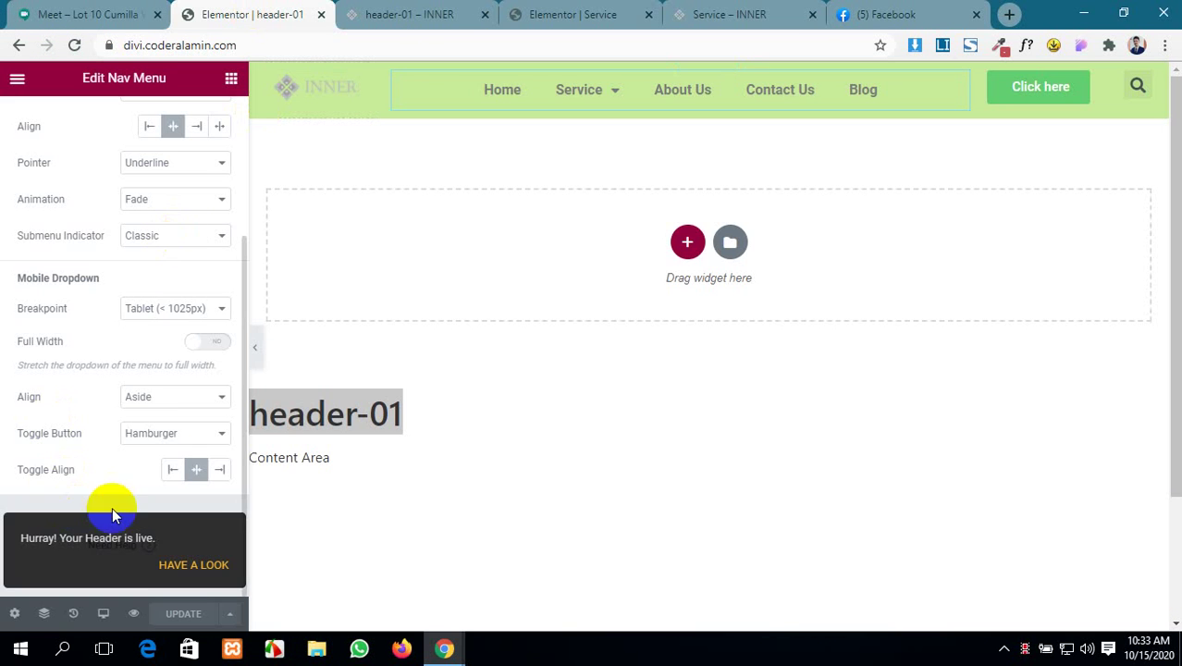
pyautogui.scroll(3, 208, 492)
pyautogui.scroll(-3, 208, 492)
pyautogui.scroll(3, 213, 493)
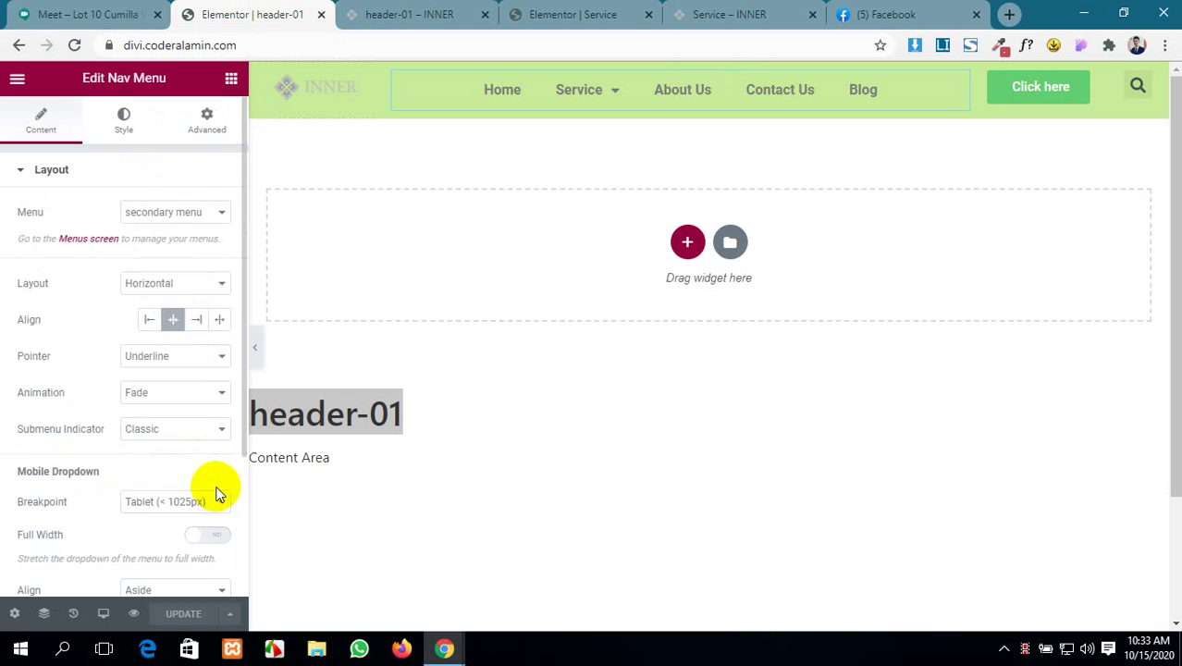
pyautogui.scroll(-3, 213, 490)
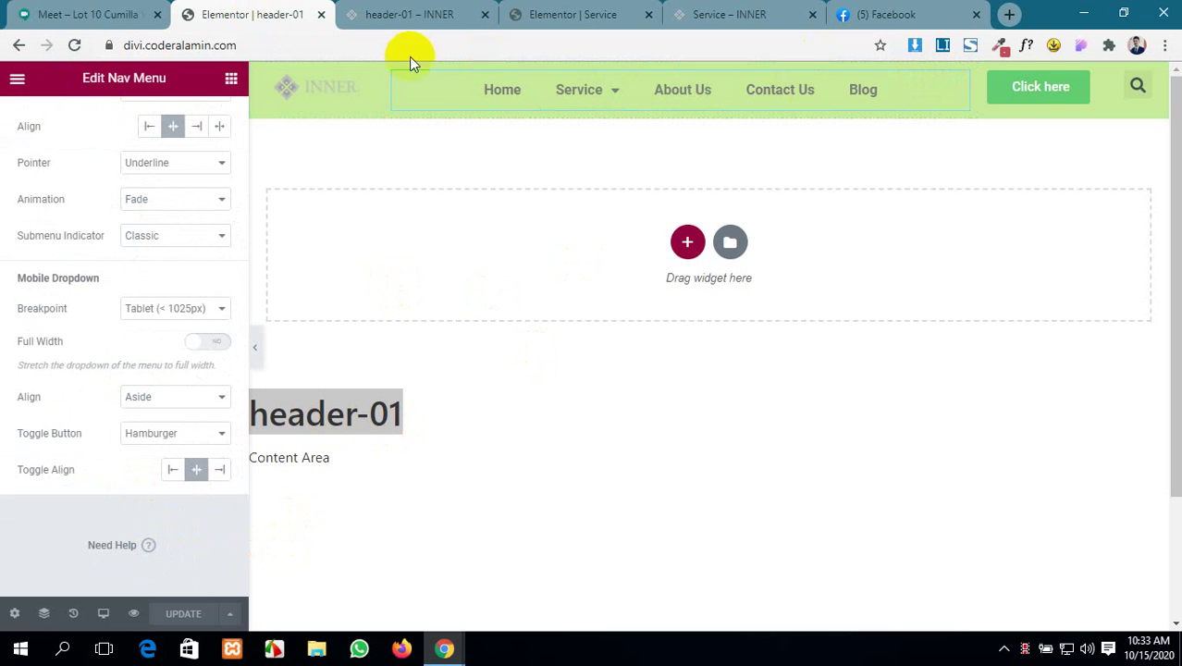
# - Reload the live Service page again and check whether the new header shows above the hero image
pyautogui.click(743, 10)
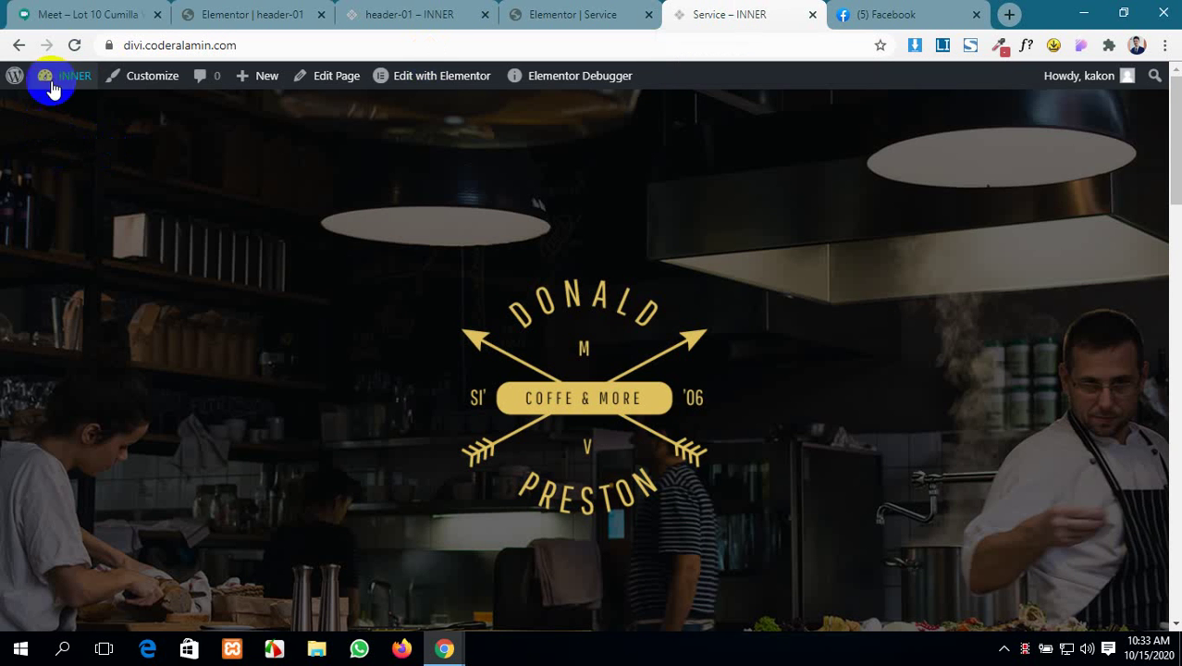
pyautogui.click(74, 45)
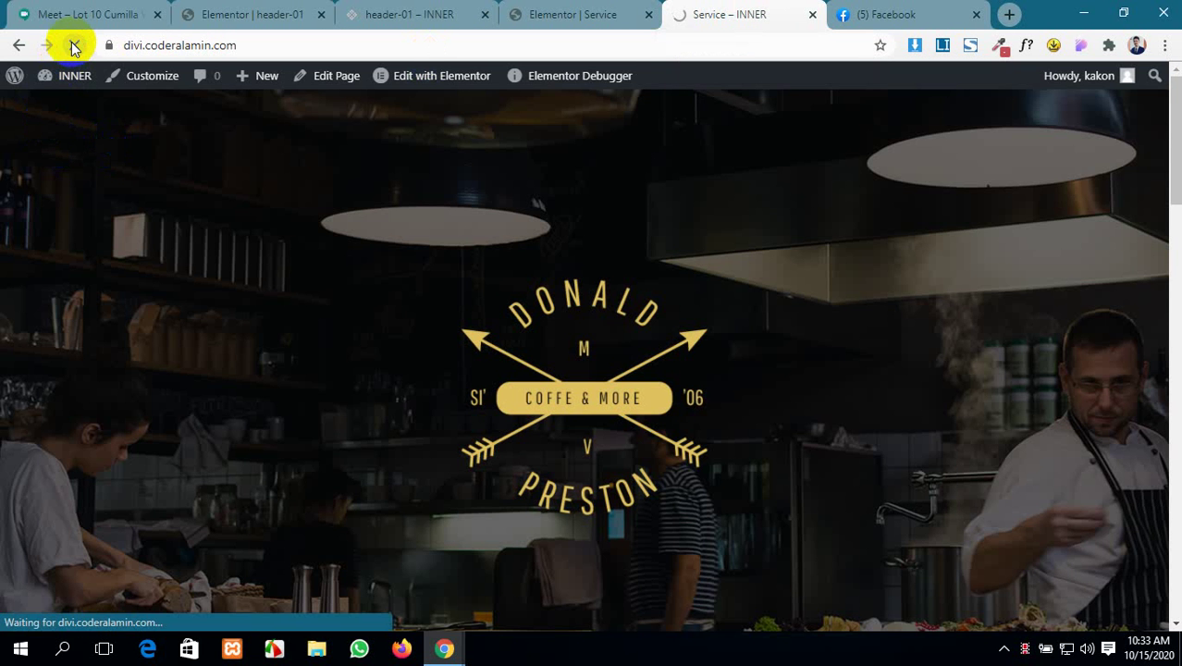
pyautogui.scroll(-2, 647, 347)
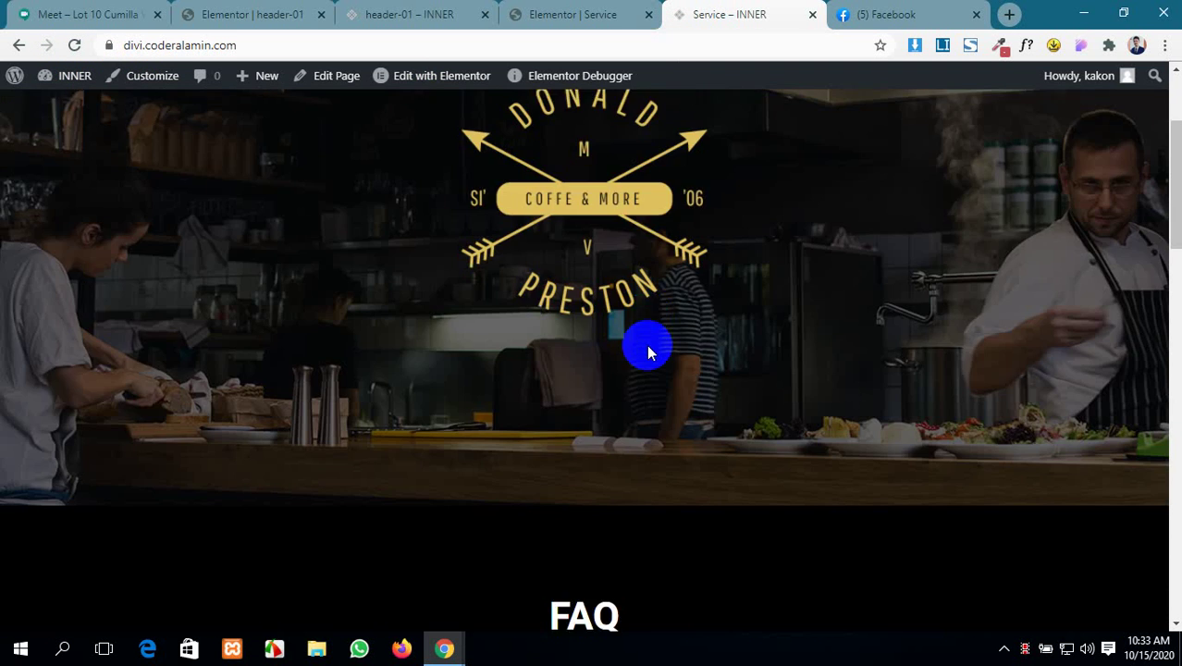
pyautogui.scroll(2, 646, 344)
# - Set the Service page's layout to Elementor Full Width in its page settings and update the page
pyautogui.click(551, 11)
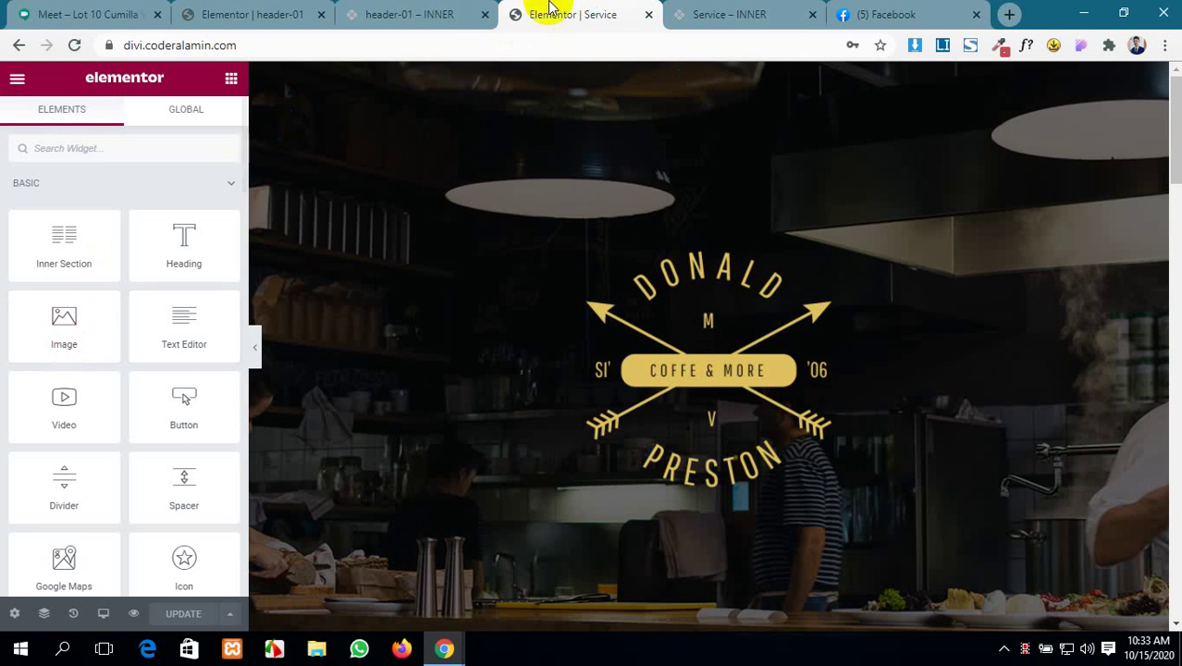
pyautogui.click(13, 615)
pyautogui.click(189, 495)
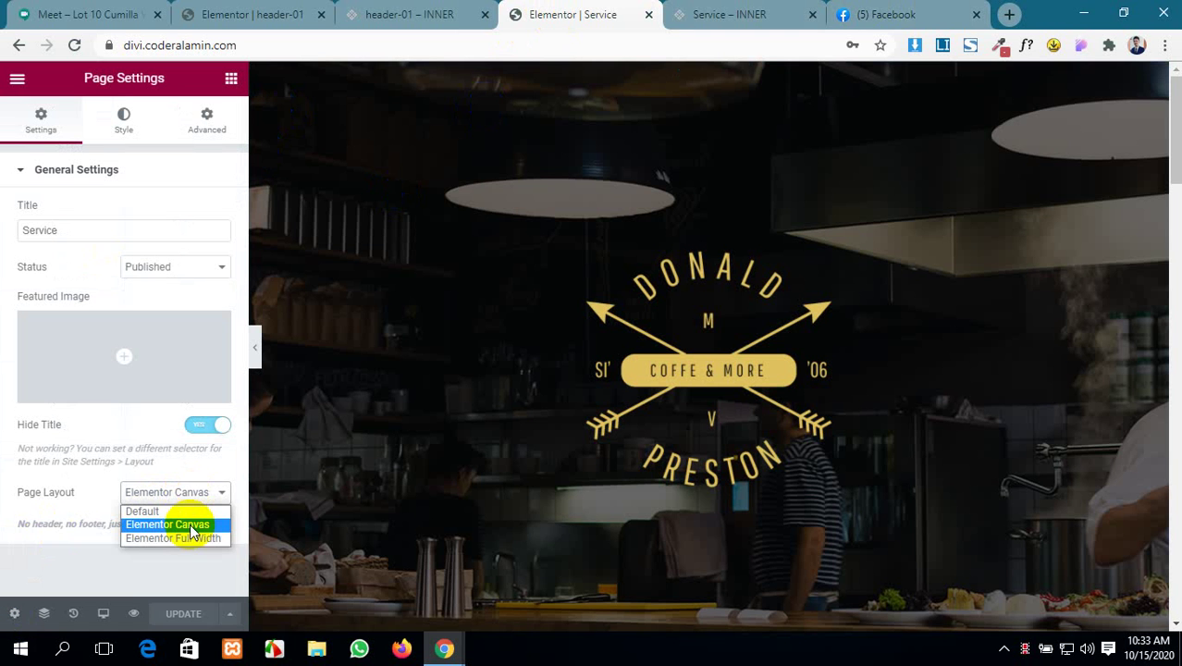
pyautogui.click(194, 540)
pyautogui.click(186, 613)
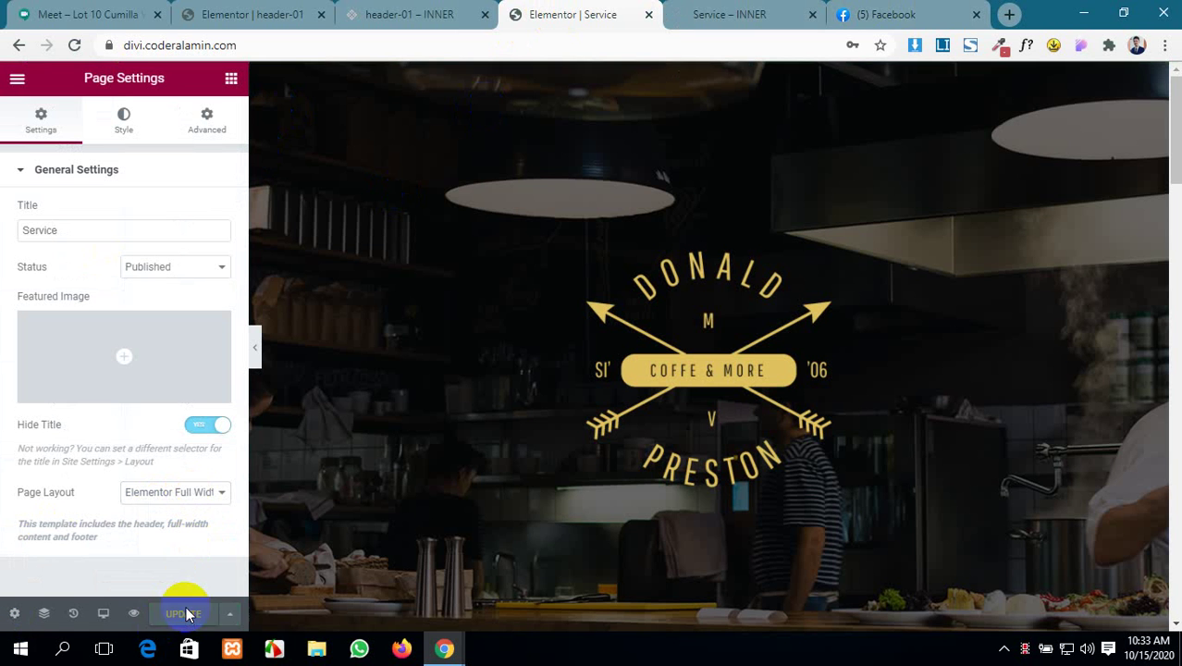
# - Check the header on the live Service page and compare it with the header-01 template preview
pyautogui.click(689, 14)
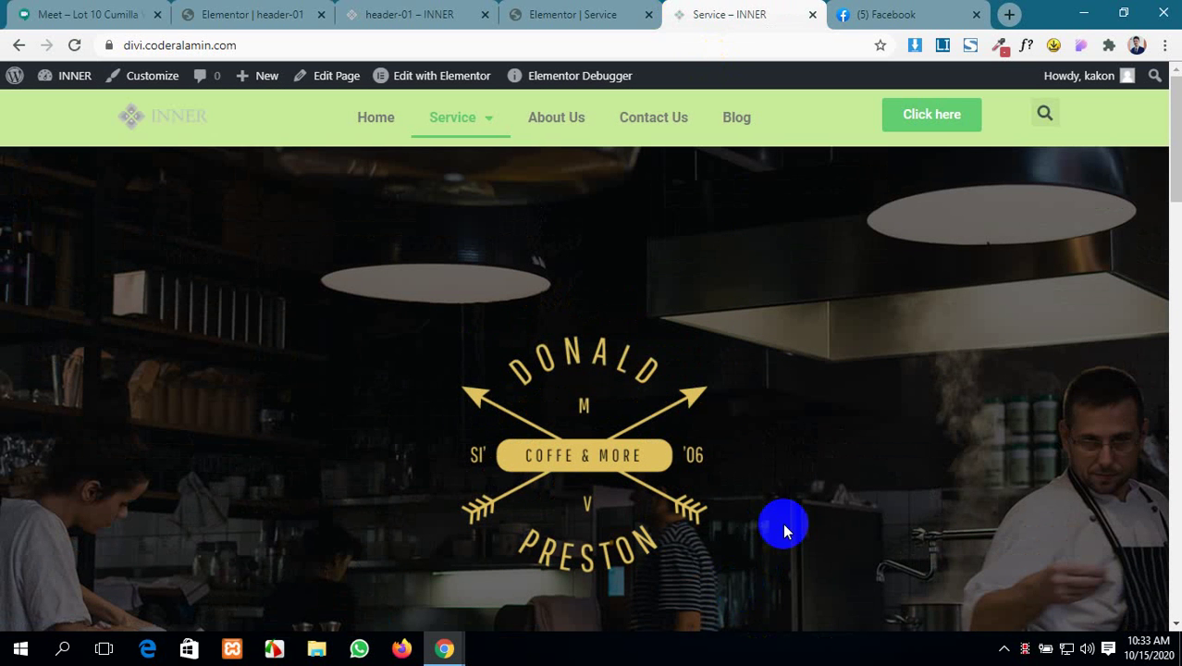
pyautogui.scroll(-4, 715, 395)
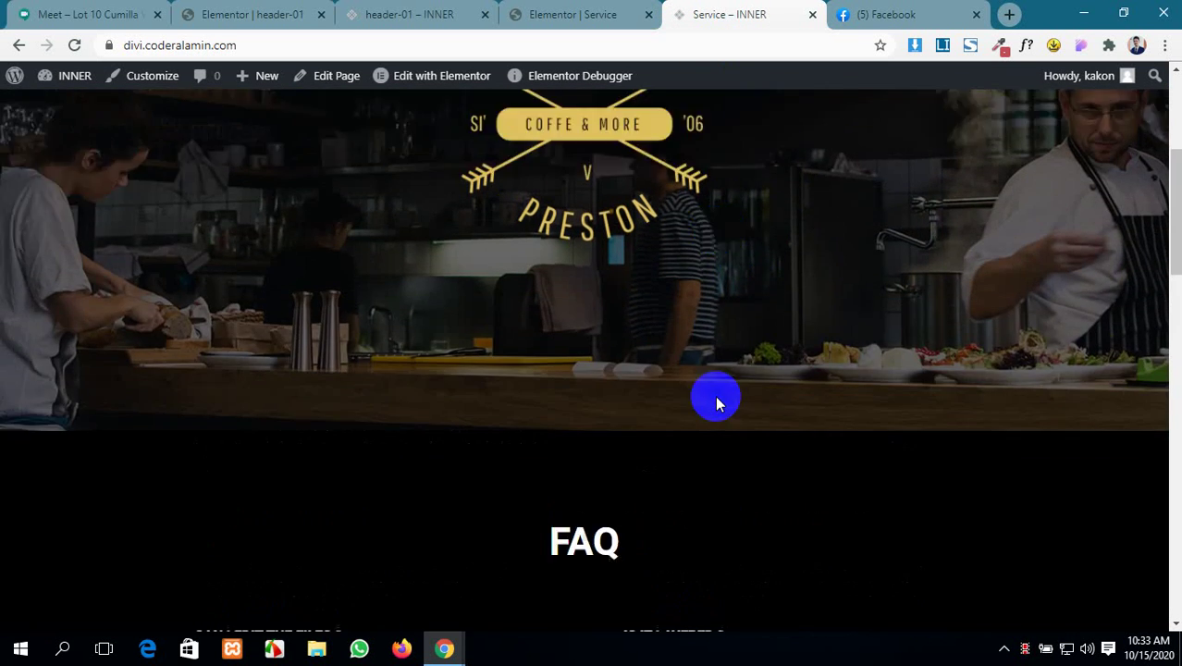
pyautogui.scroll(4, 715, 395)
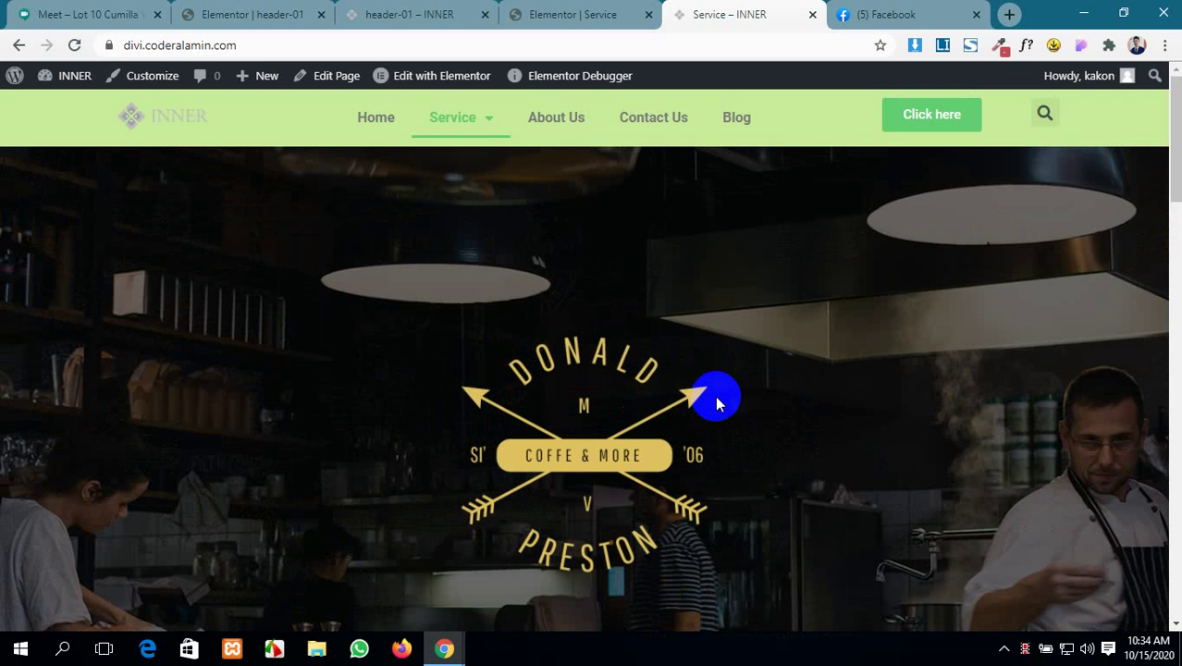
pyautogui.click(448, 11)
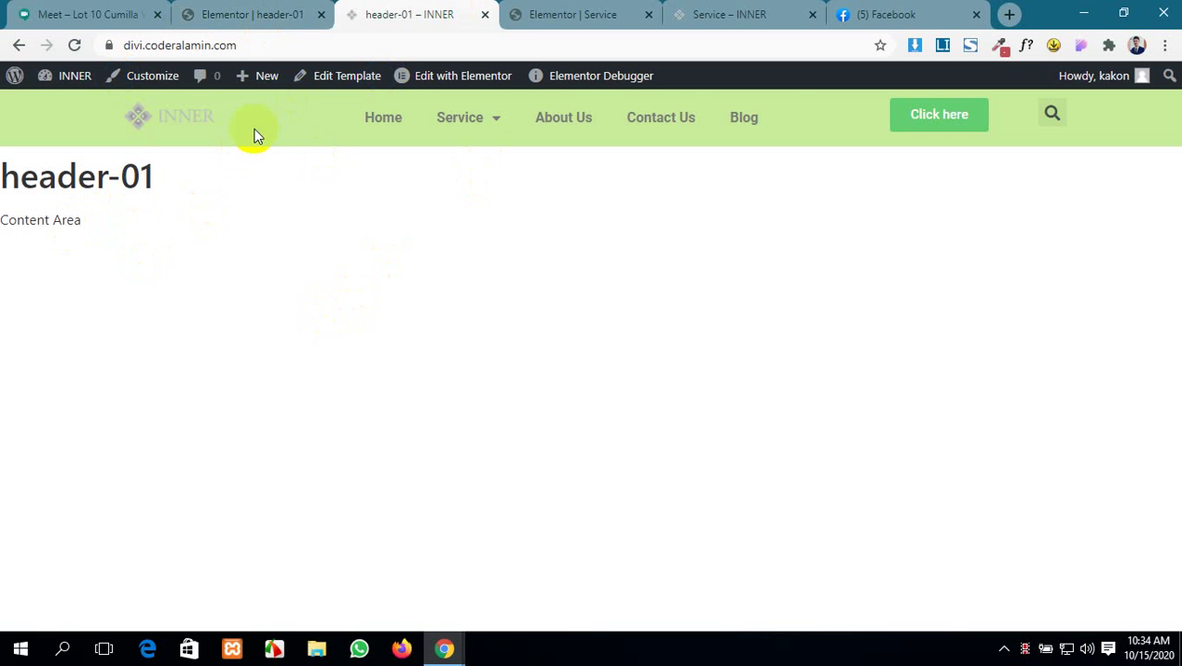
pyautogui.click(229, 13)
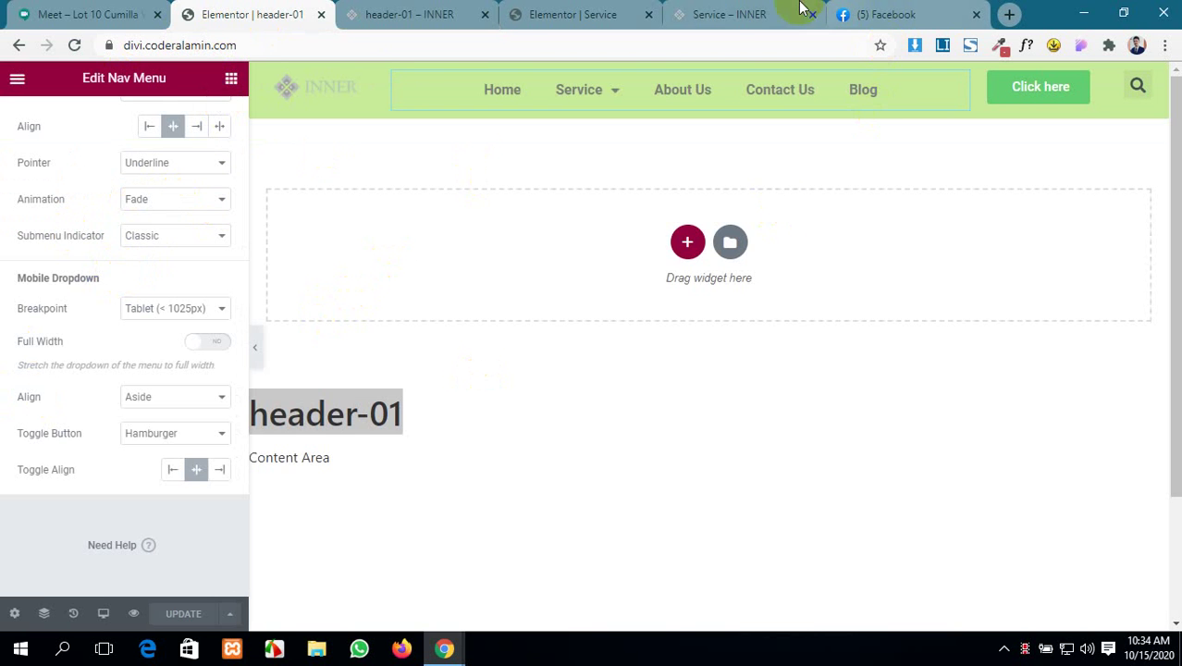
pyautogui.click(758, 11)
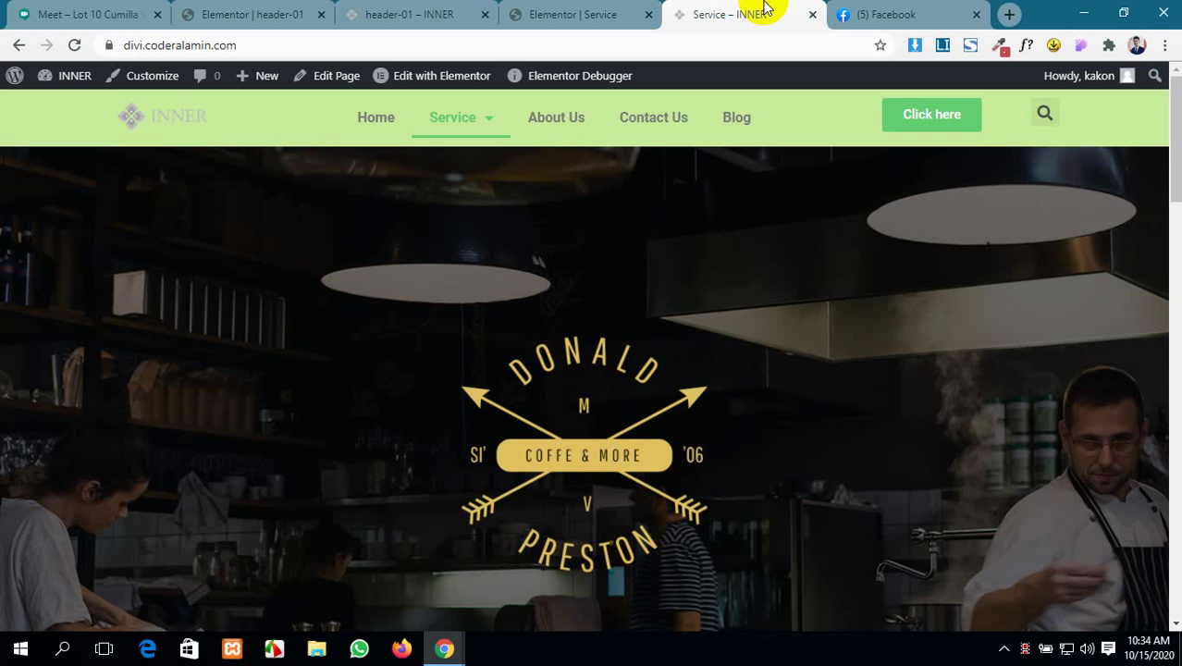
# - Visit the live Home, About Us and Service pages to compare which header each one uses
pyautogui.click(361, 121)
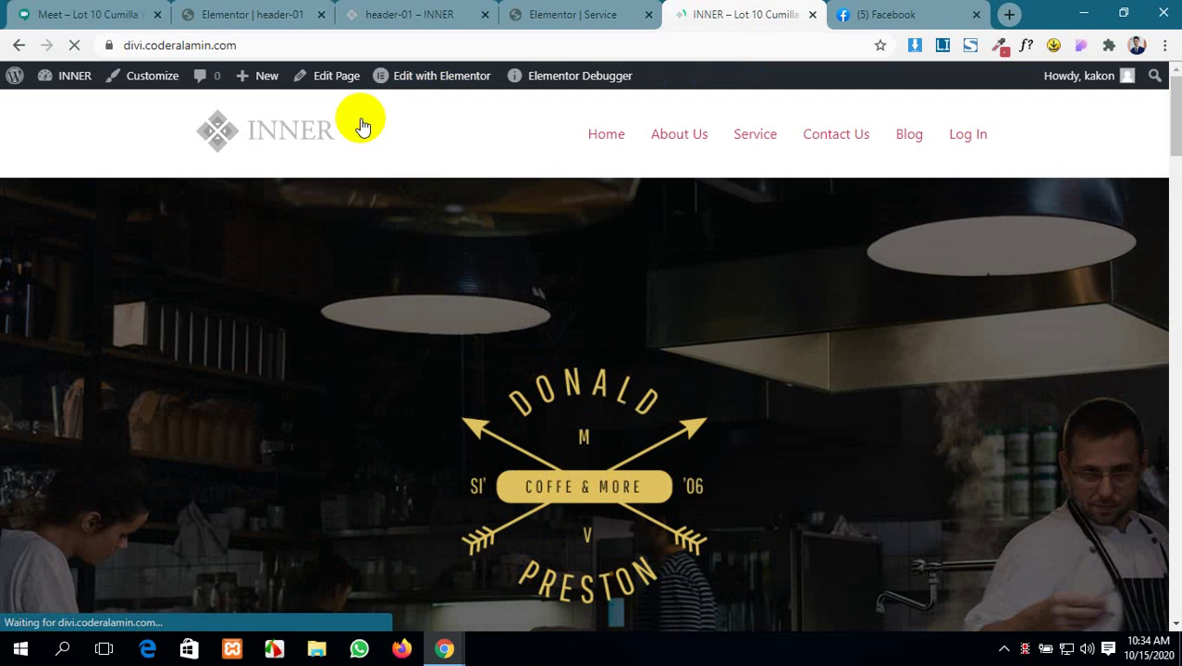
pyautogui.click(673, 135)
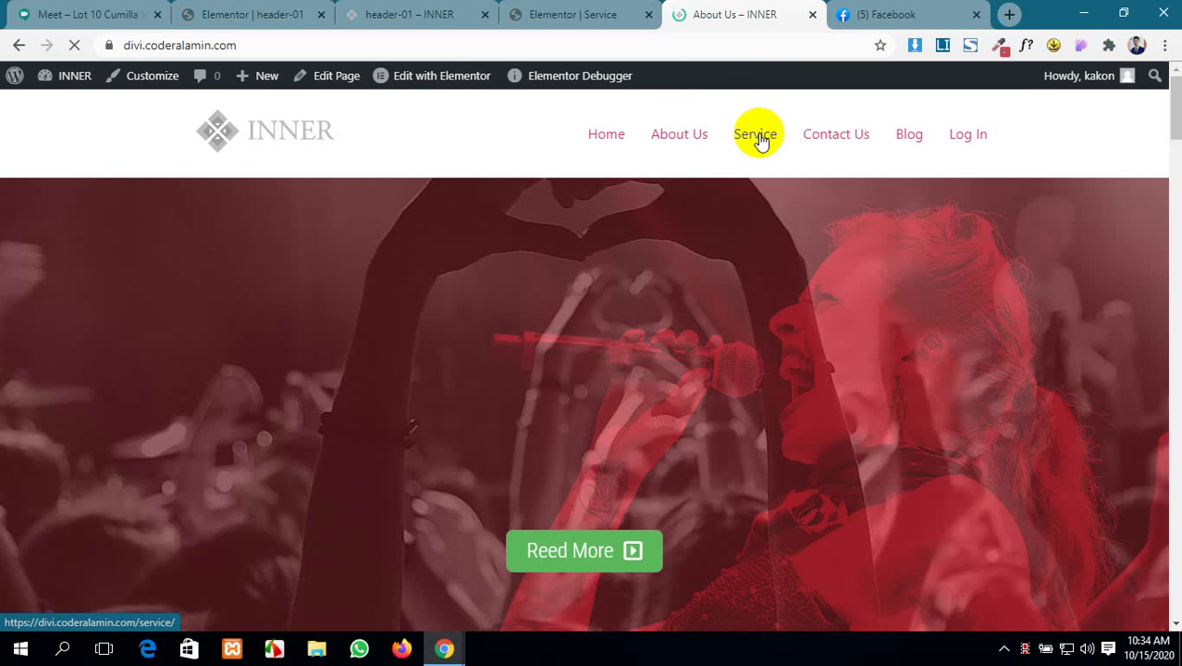
pyautogui.click(757, 135)
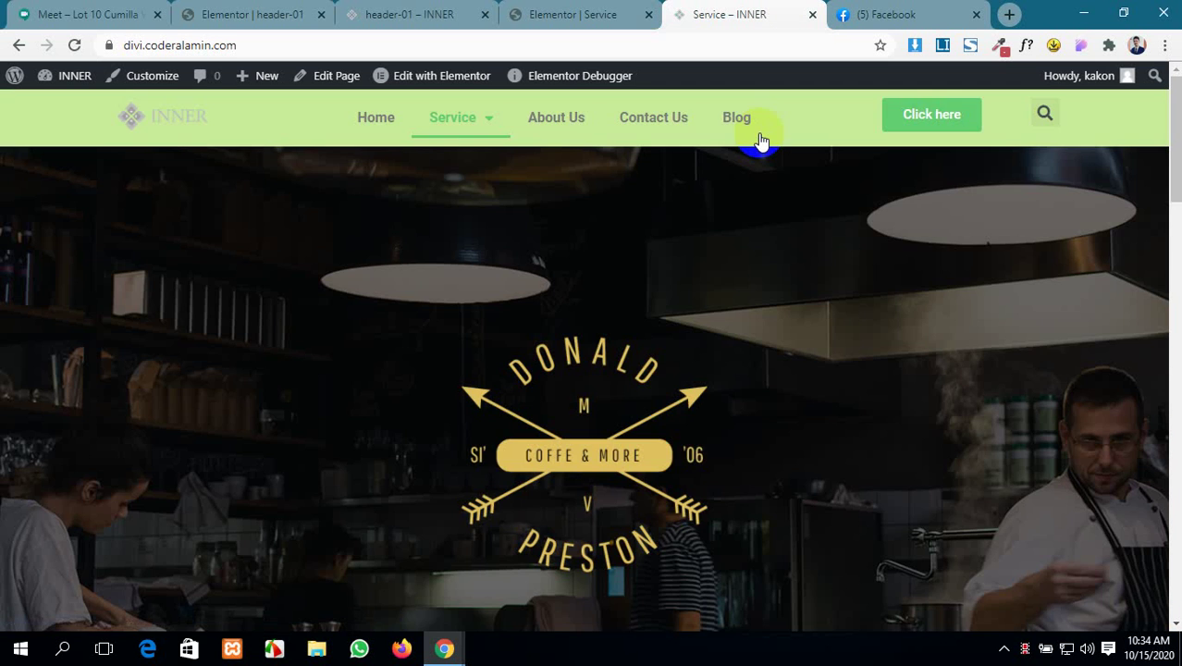
pyautogui.scroll(-10, 516, 332)
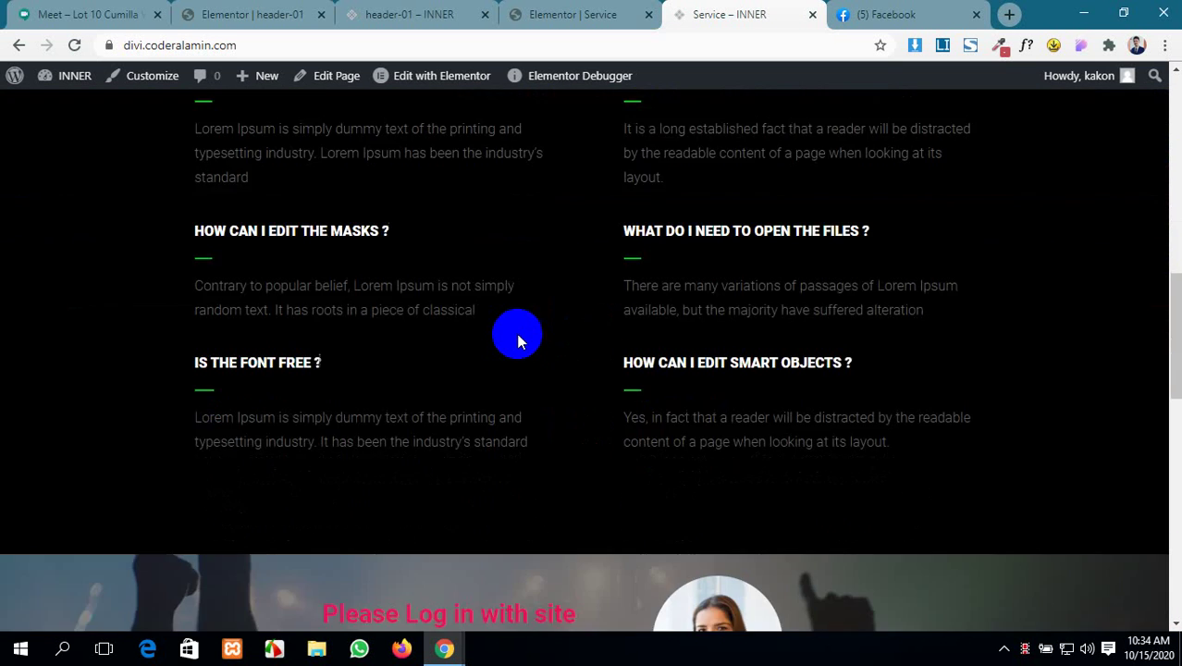
pyautogui.scroll(10, 516, 333)
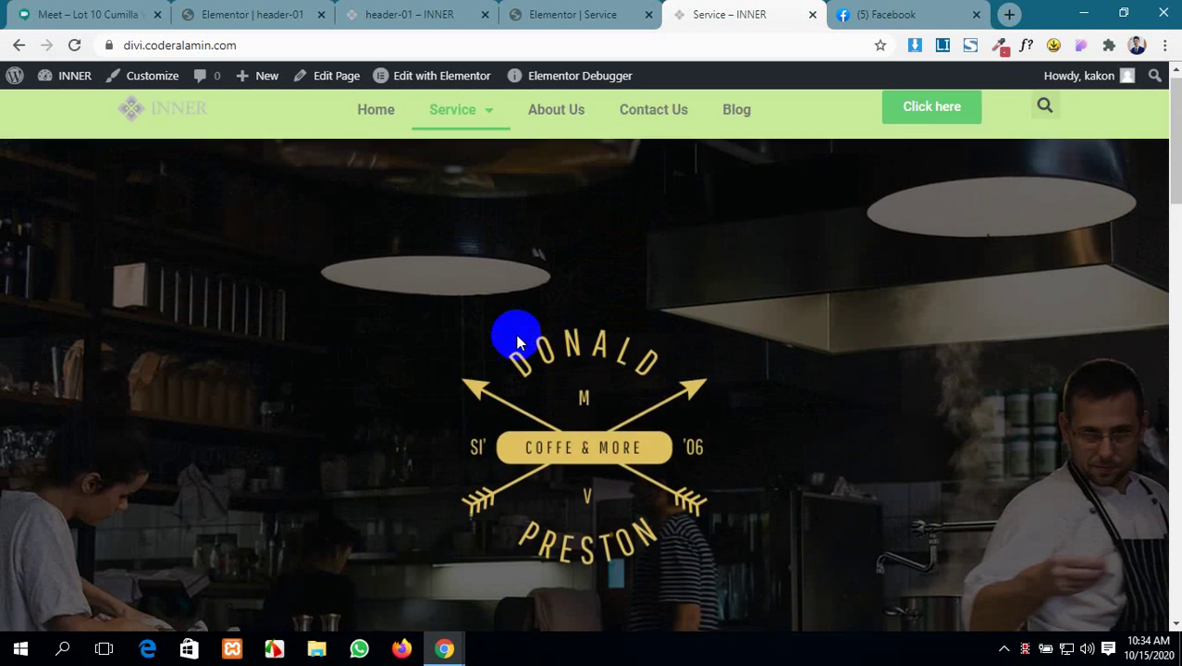
# - Return to the header-01 template editor and open the header's general settings
pyautogui.click(529, 11)
pyautogui.click(385, 12)
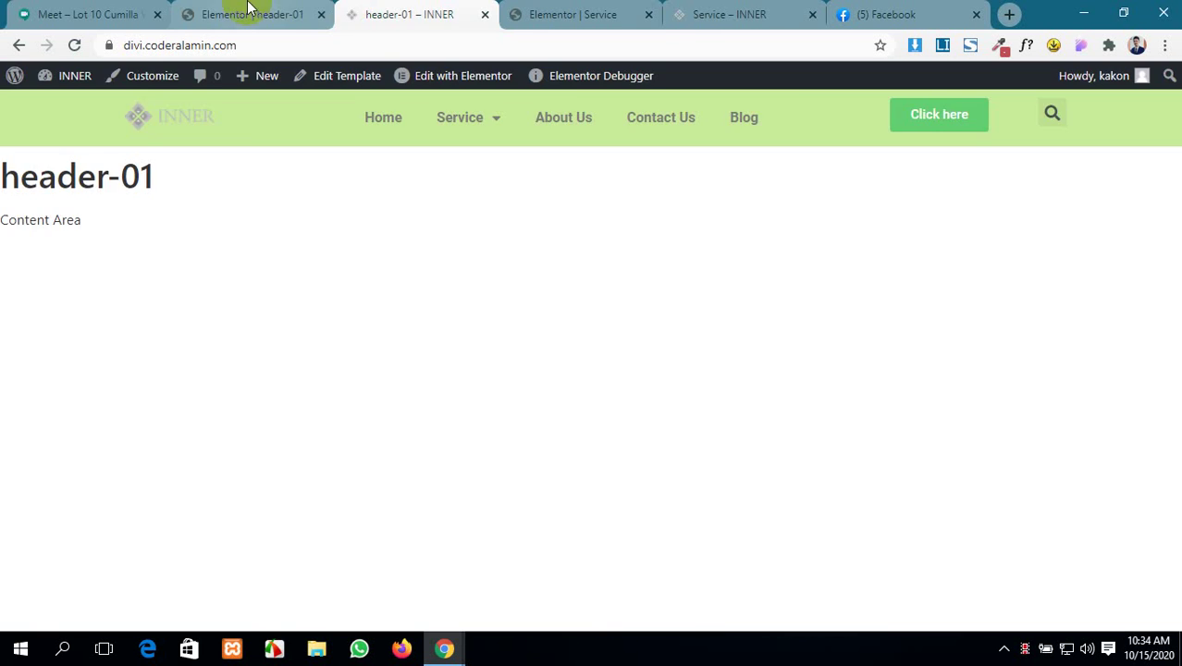
pyautogui.click(247, 8)
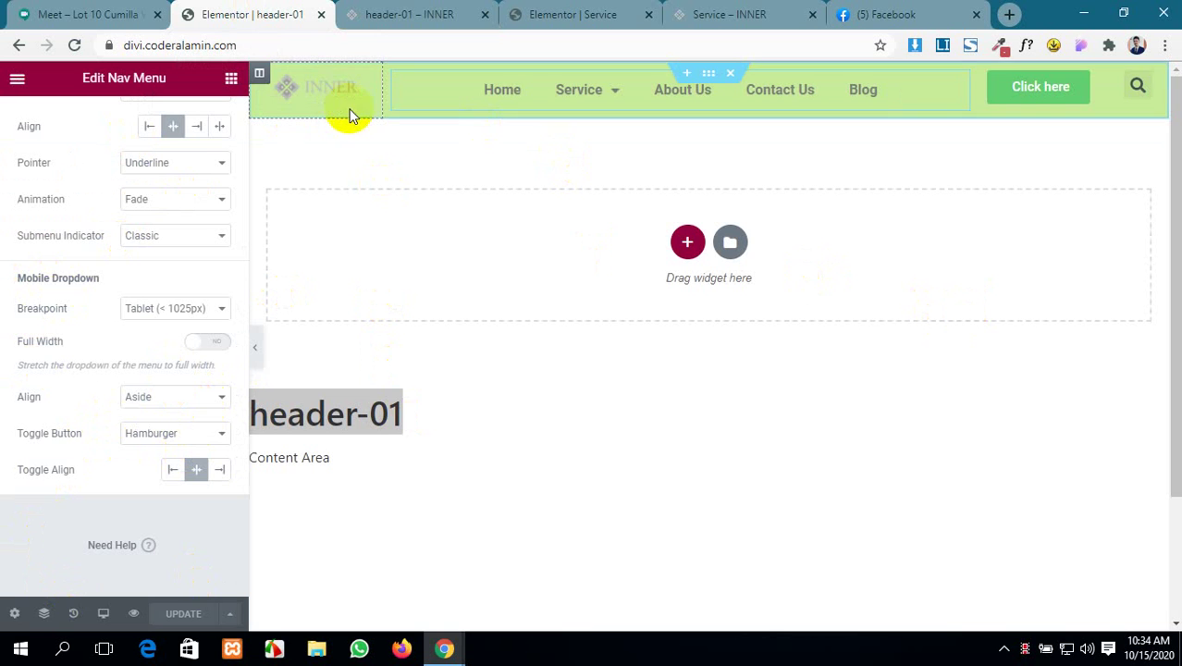
pyautogui.click(709, 73)
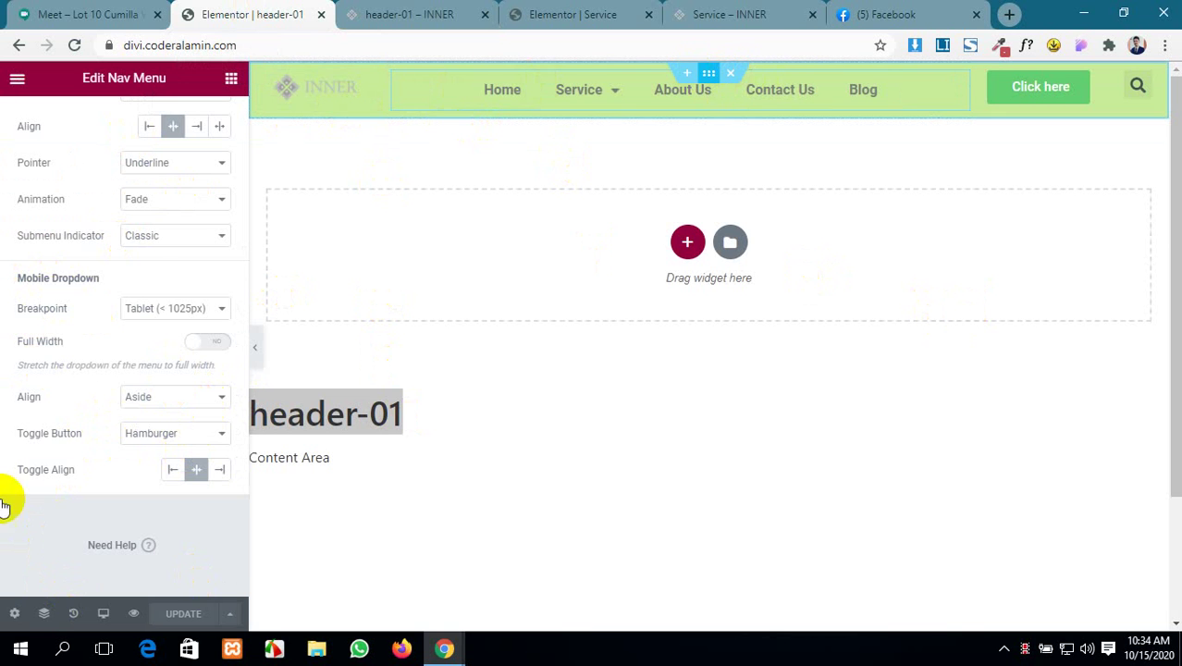
pyautogui.click(14, 613)
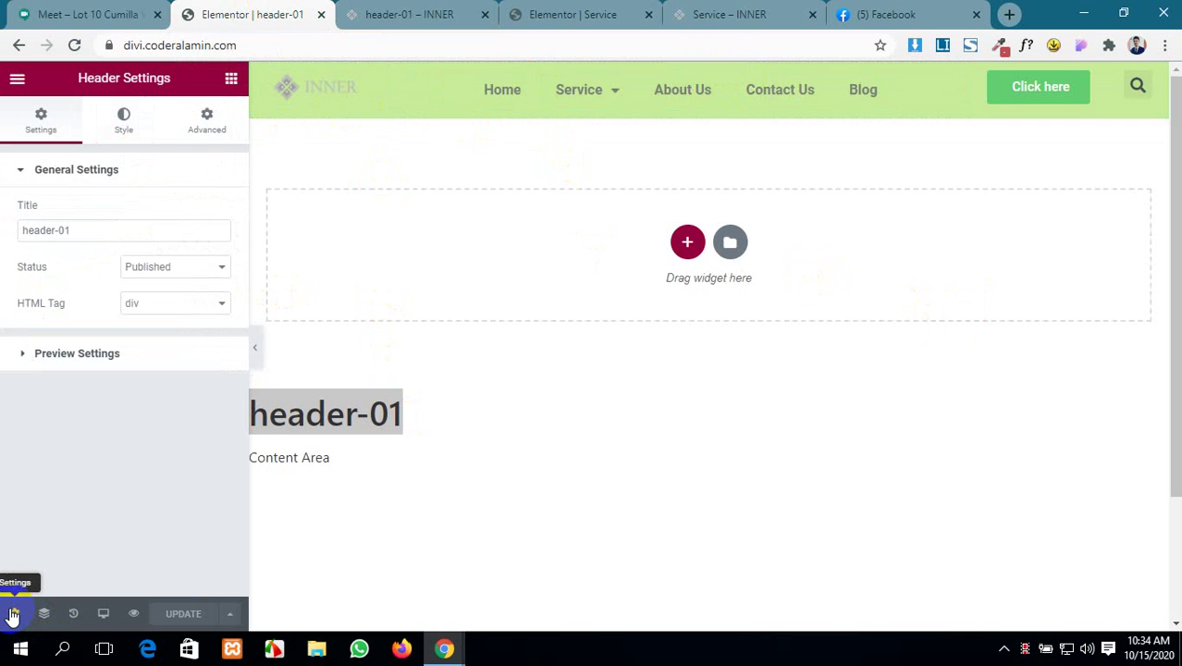
# - Change the header-01 template's display condition to include the Entire Site and save it
pyautogui.click(154, 266)
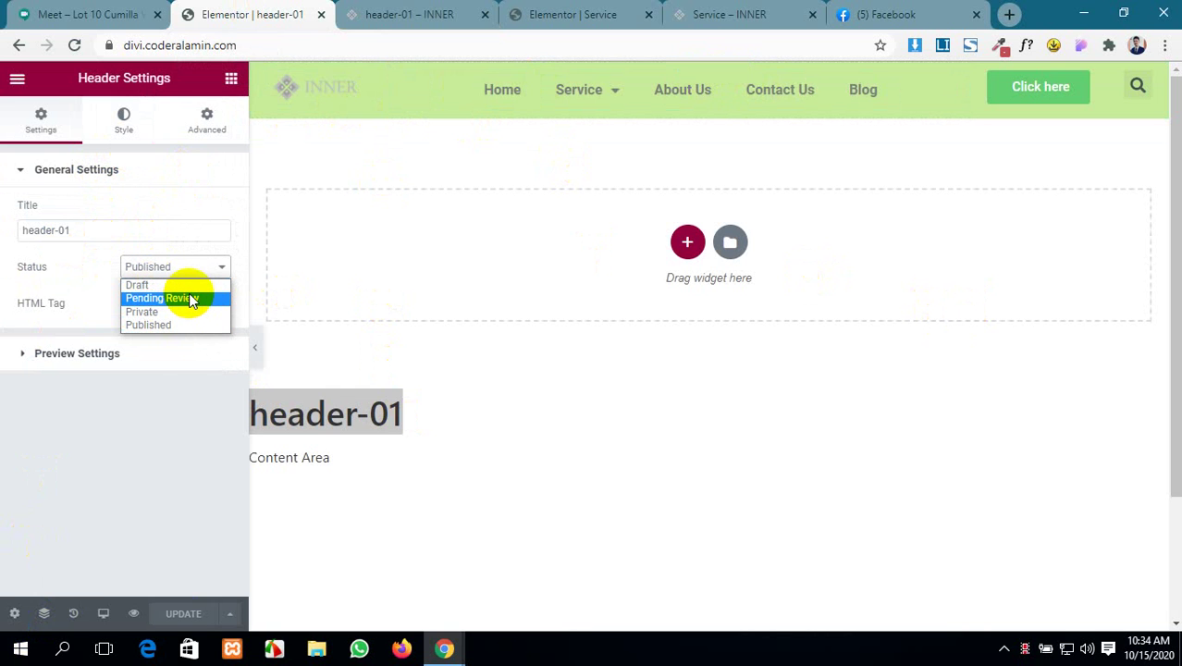
pyautogui.click(228, 614)
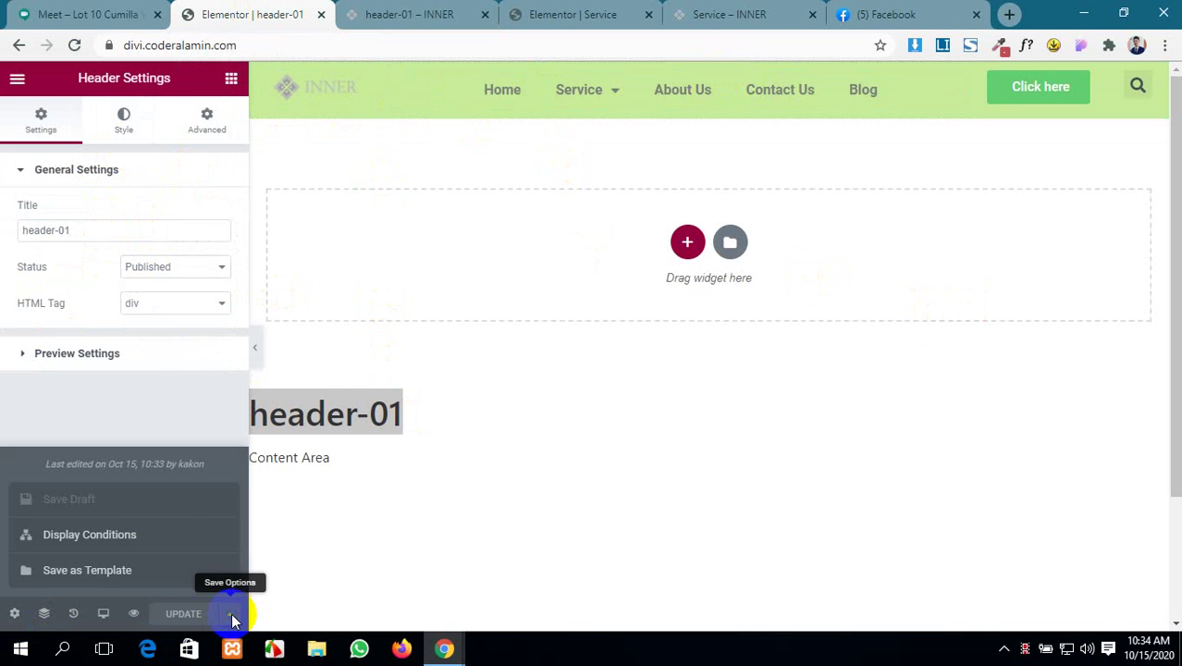
pyautogui.click(121, 536)
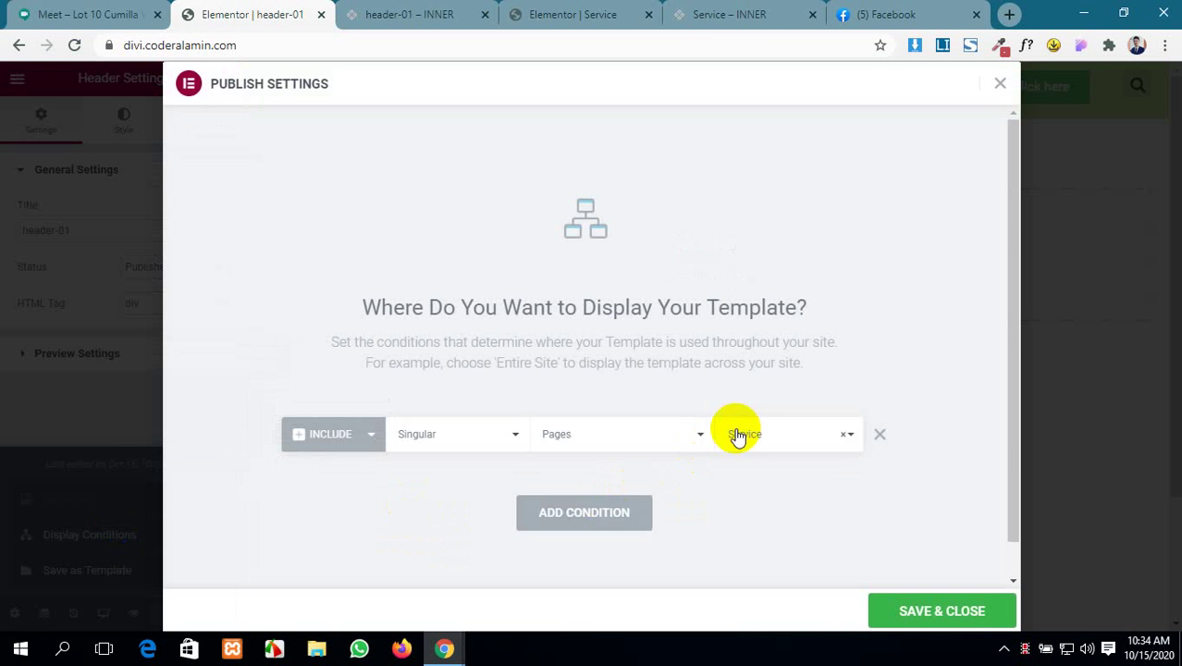
pyautogui.click(641, 439)
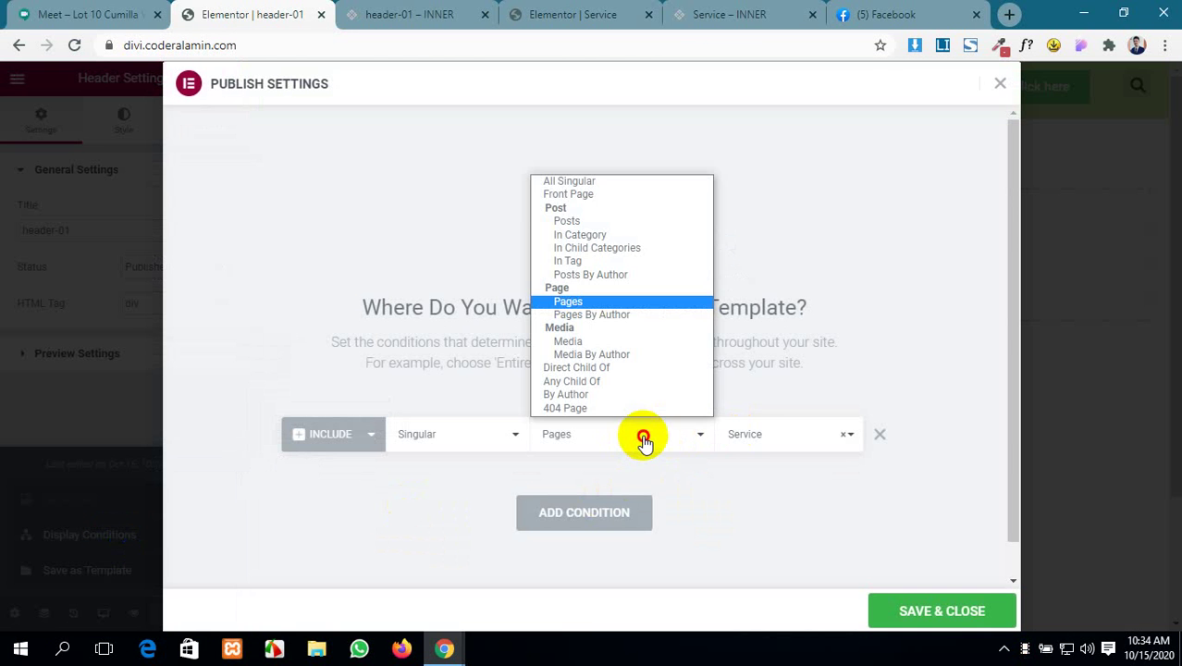
pyautogui.click(477, 434)
pyautogui.click(463, 470)
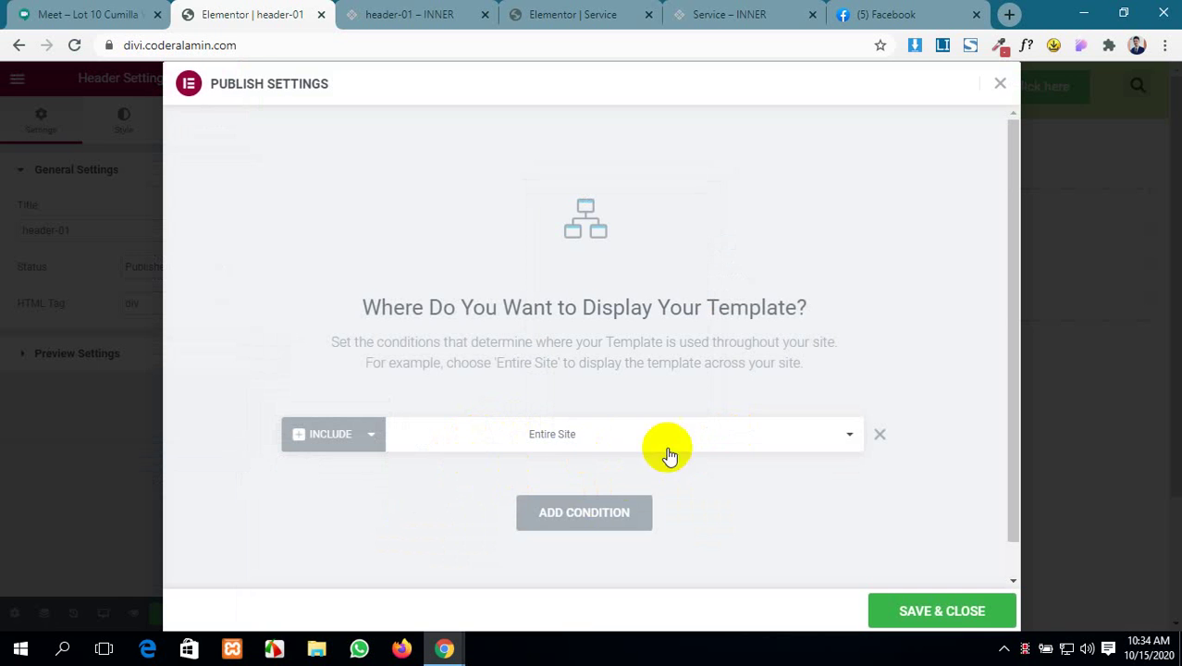
pyautogui.click(905, 613)
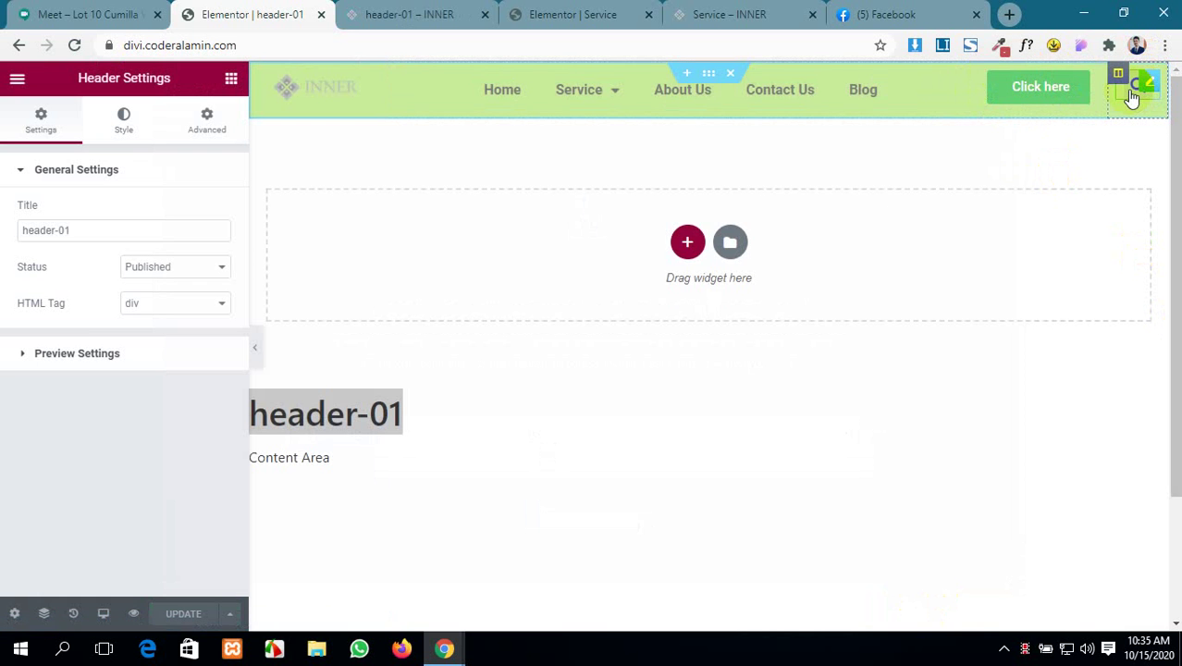
pyautogui.click(820, 224)
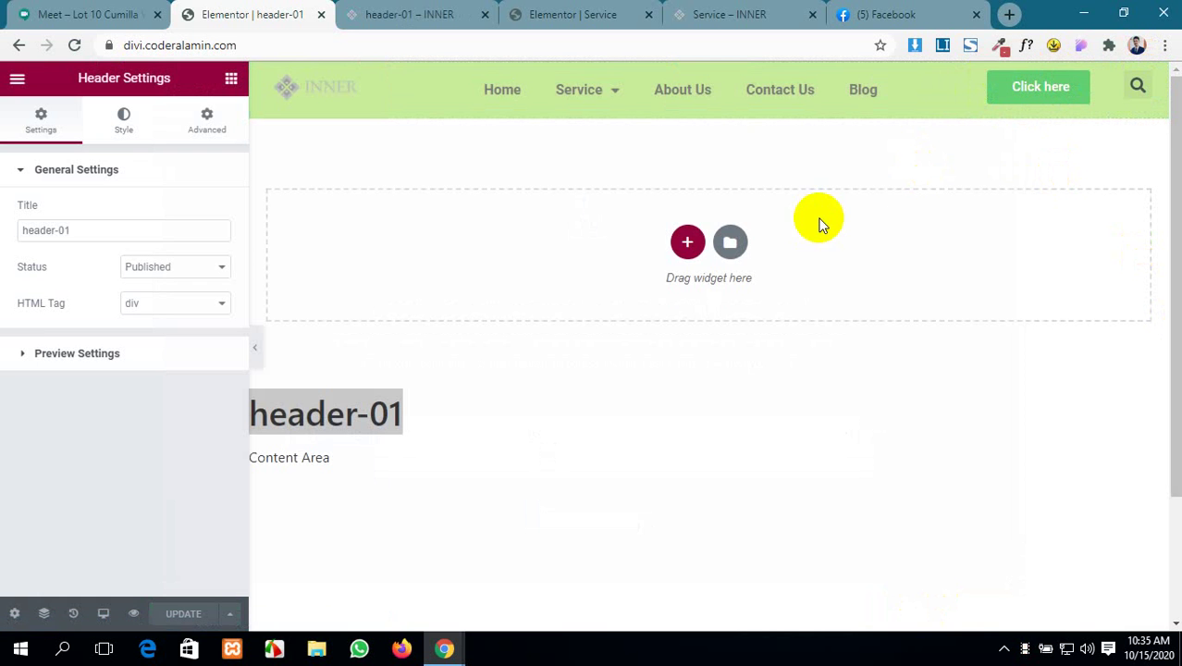
# - Reload the live Service page and visit the Home page to check which header each one displays
pyautogui.click(749, 14)
pyautogui.click(76, 45)
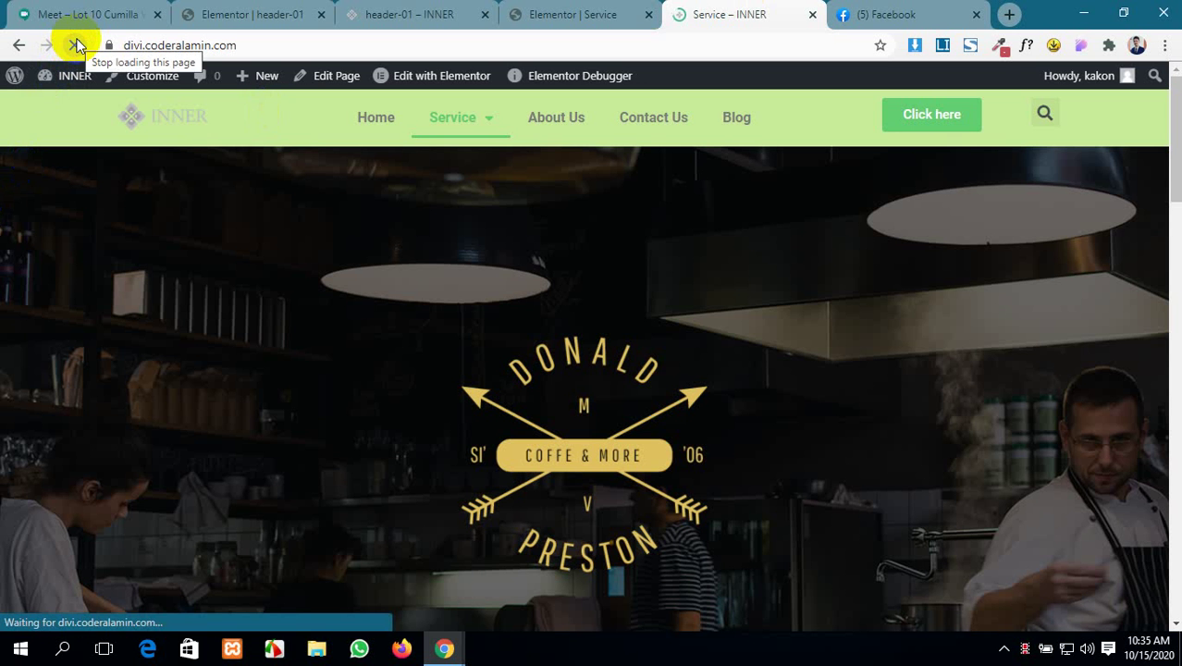
pyautogui.click(364, 126)
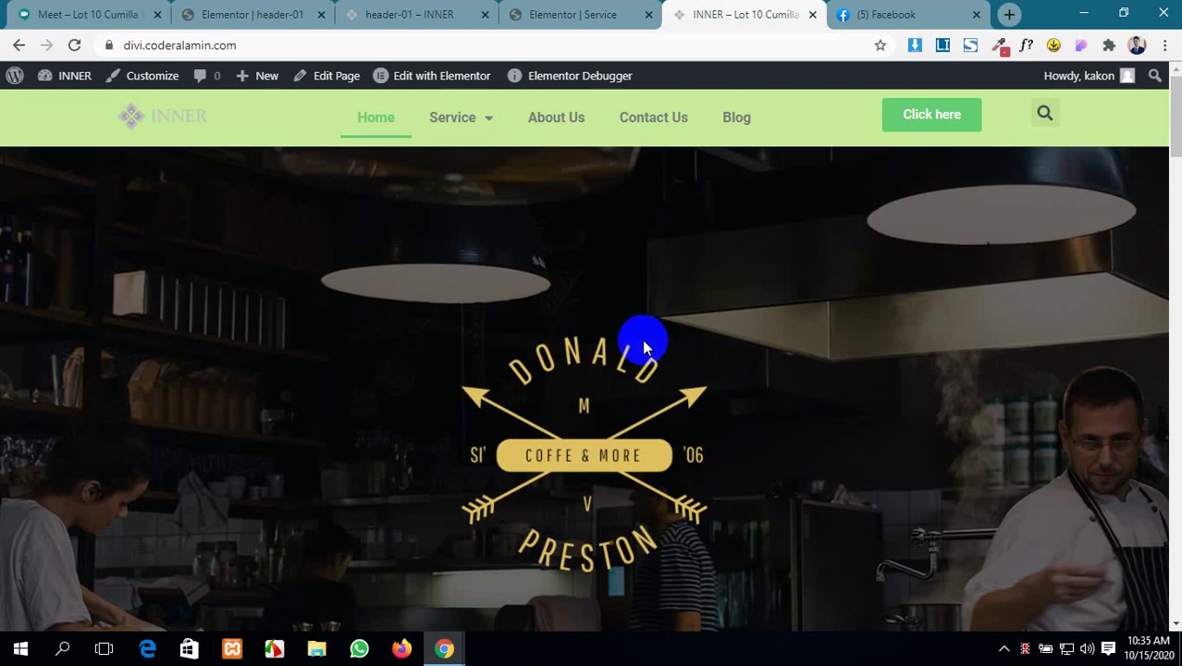
pyautogui.scroll(-5, 635, 332)
pyautogui.scroll(5, 635, 332)
pyautogui.scroll(-5, 636, 332)
pyautogui.scroll(5, 636, 332)
# - Return to the header-01 editor and save the header to the template library as "header 01"
pyautogui.click(541, 13)
pyautogui.click(407, 12)
pyautogui.click(256, 11)
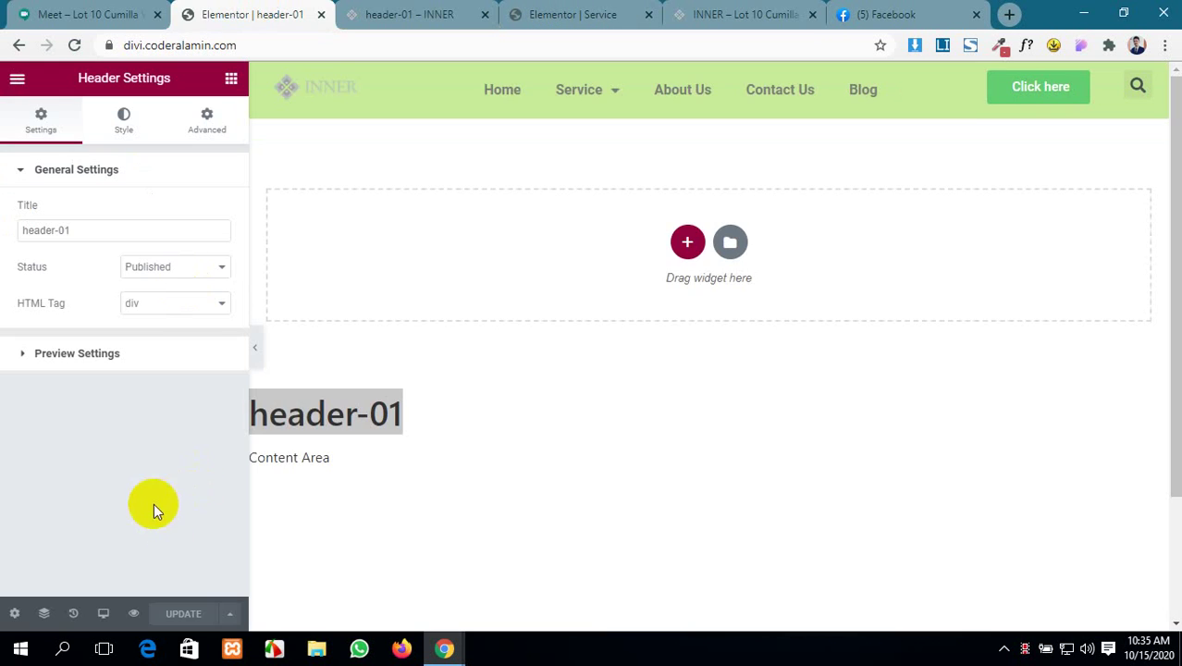
pyautogui.click(227, 614)
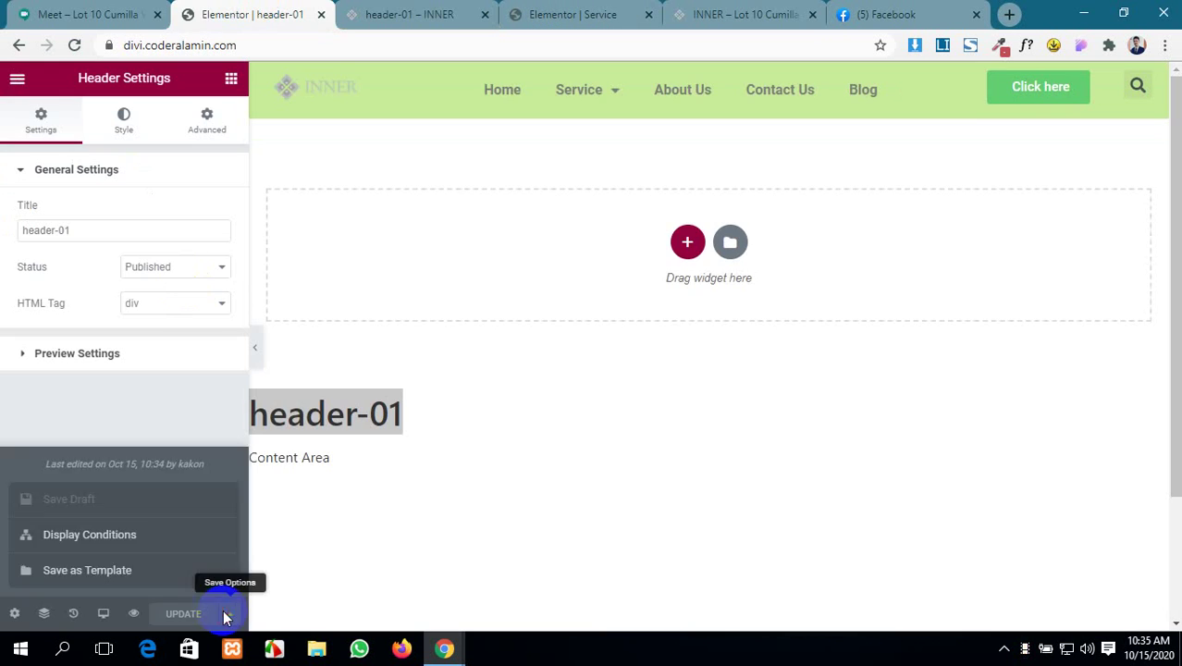
pyautogui.click(115, 571)
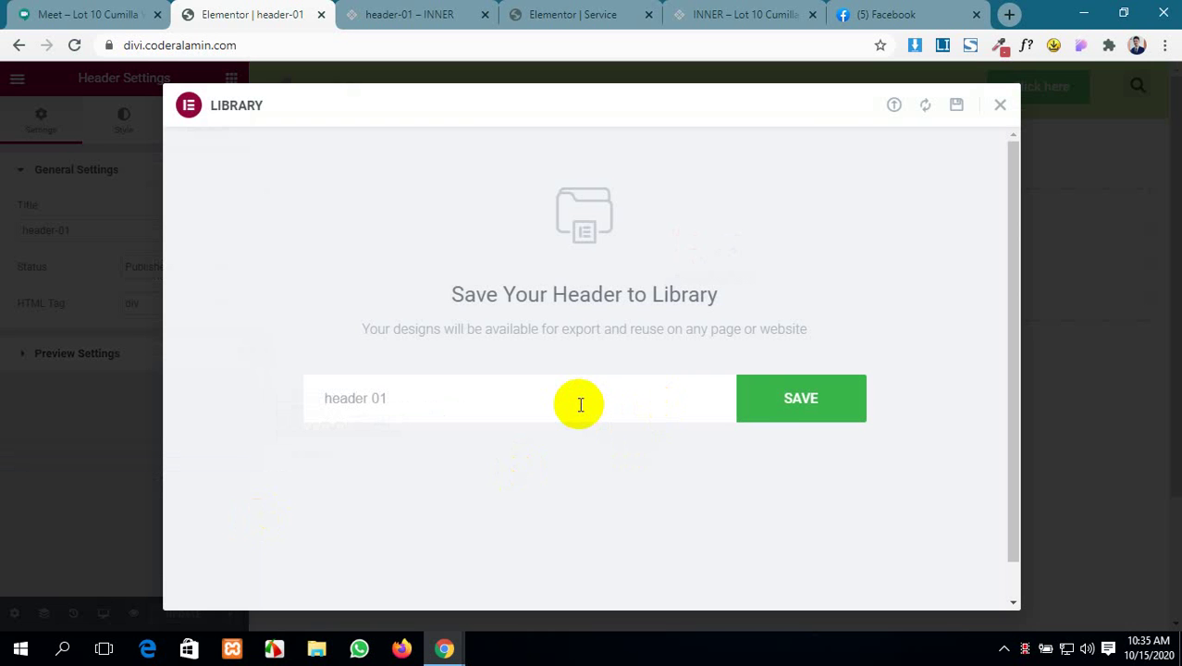
pyautogui.click(780, 400)
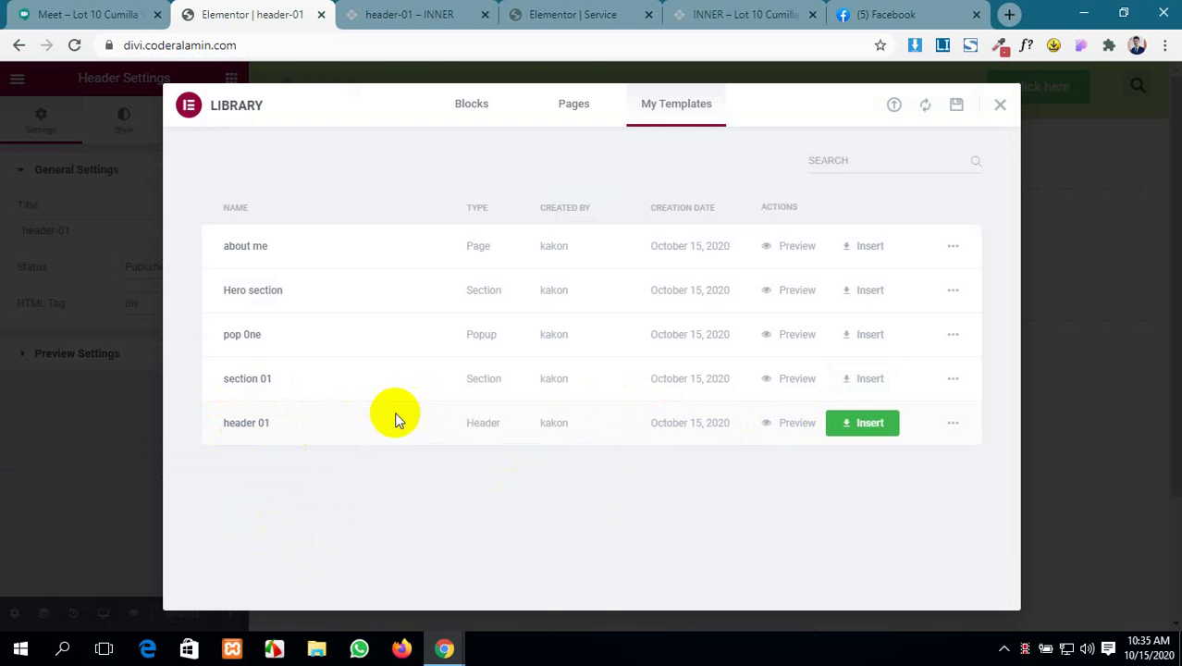
# - Review the live Home page, the header-01 preview and the Service page editor, and close the template library in the header-01 editor
pyautogui.click(712, 11)
pyautogui.click(842, 11)
pyautogui.click(756, 10)
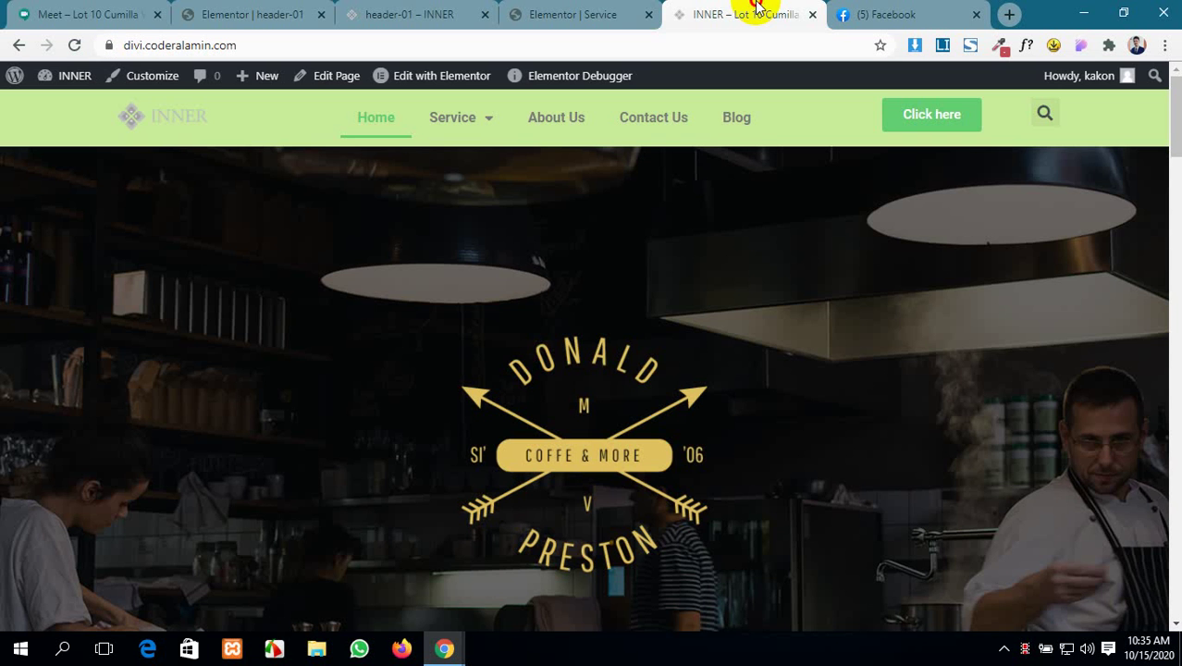
pyautogui.click(409, 11)
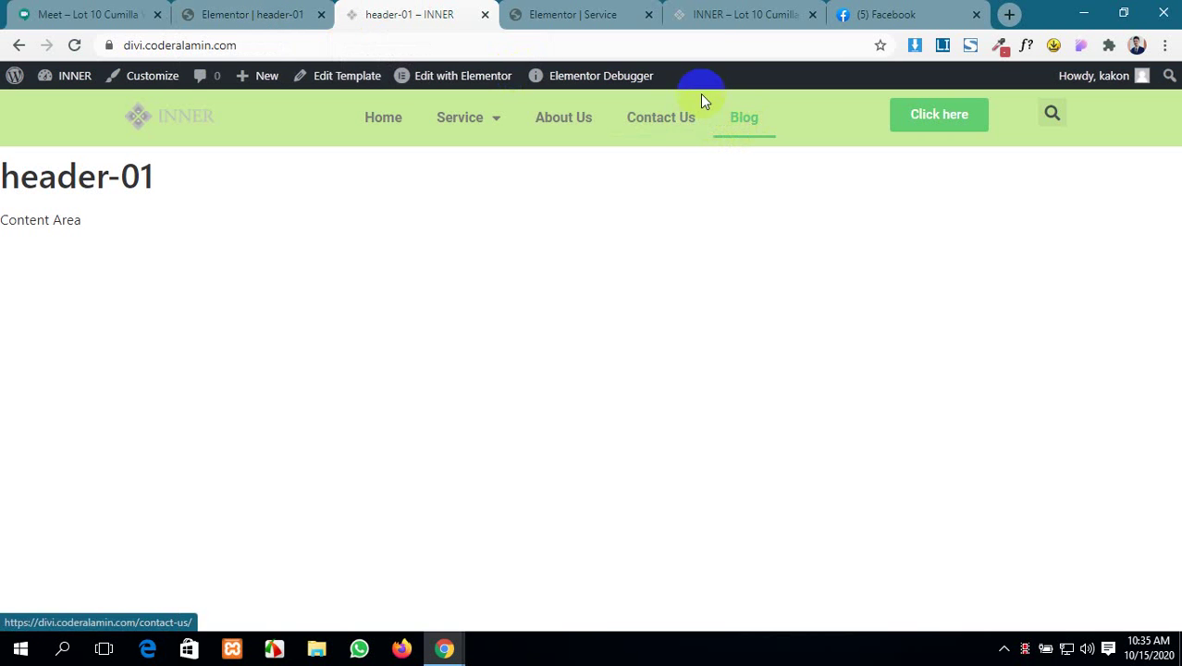
pyautogui.click(618, 7)
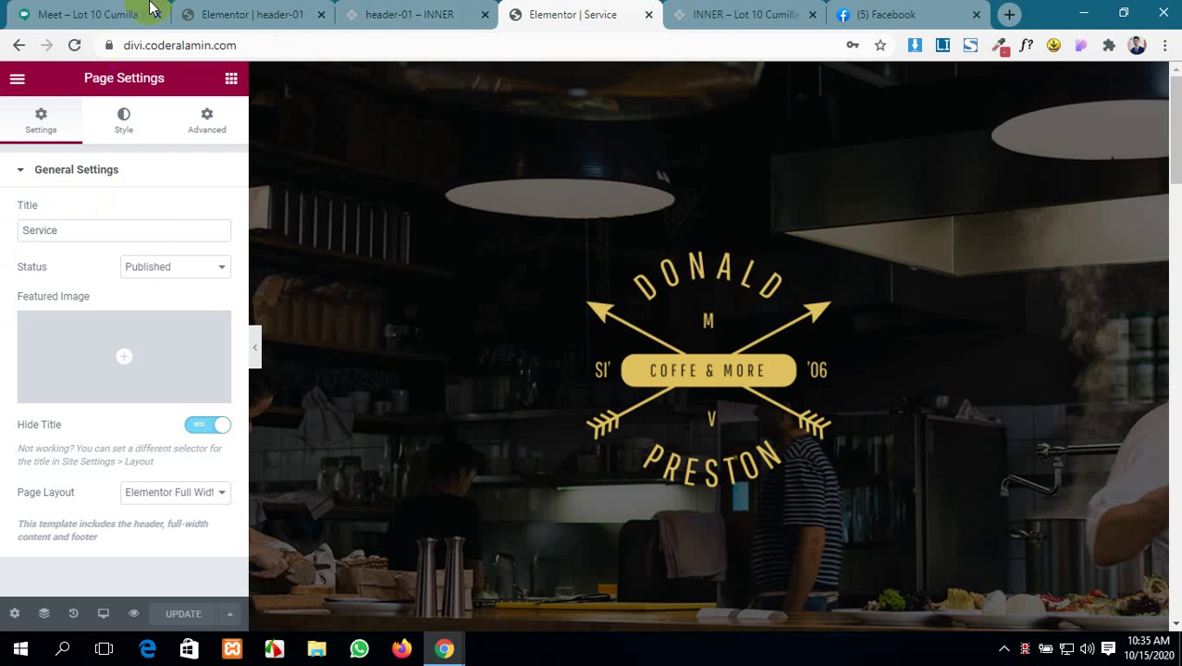
pyautogui.click(236, 14)
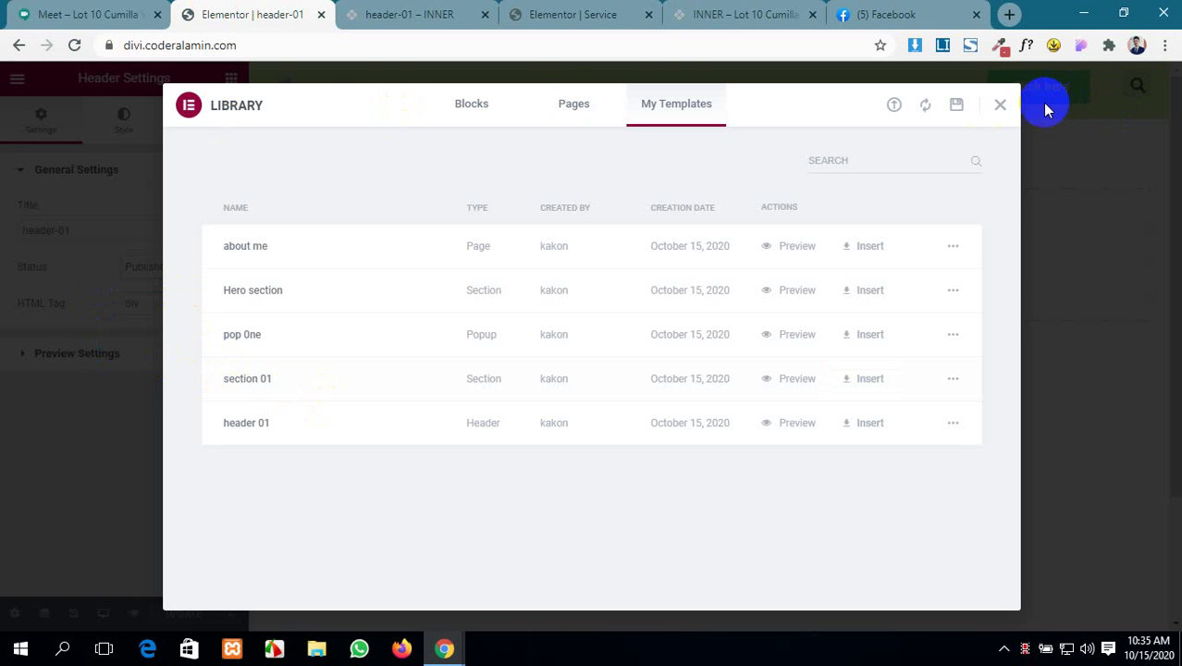
pyautogui.click(998, 105)
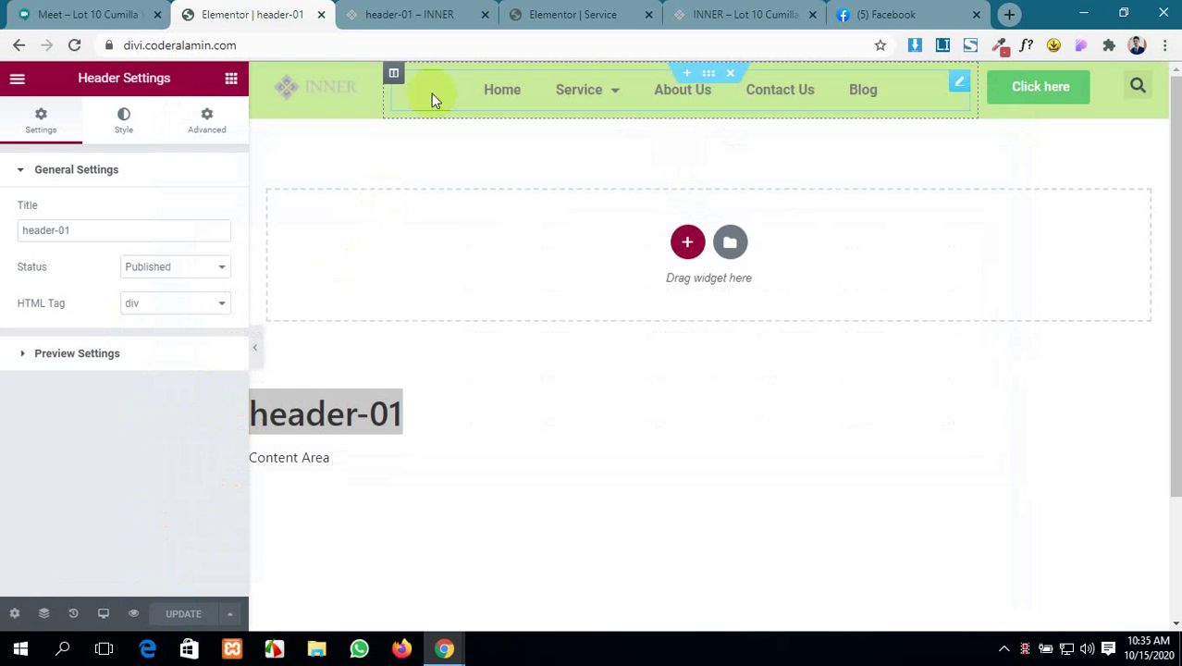
# - Set the header's display condition to Include Singular, Posts, "Half of the people of Dhaka have become corona" and save it
pyautogui.click(707, 73)
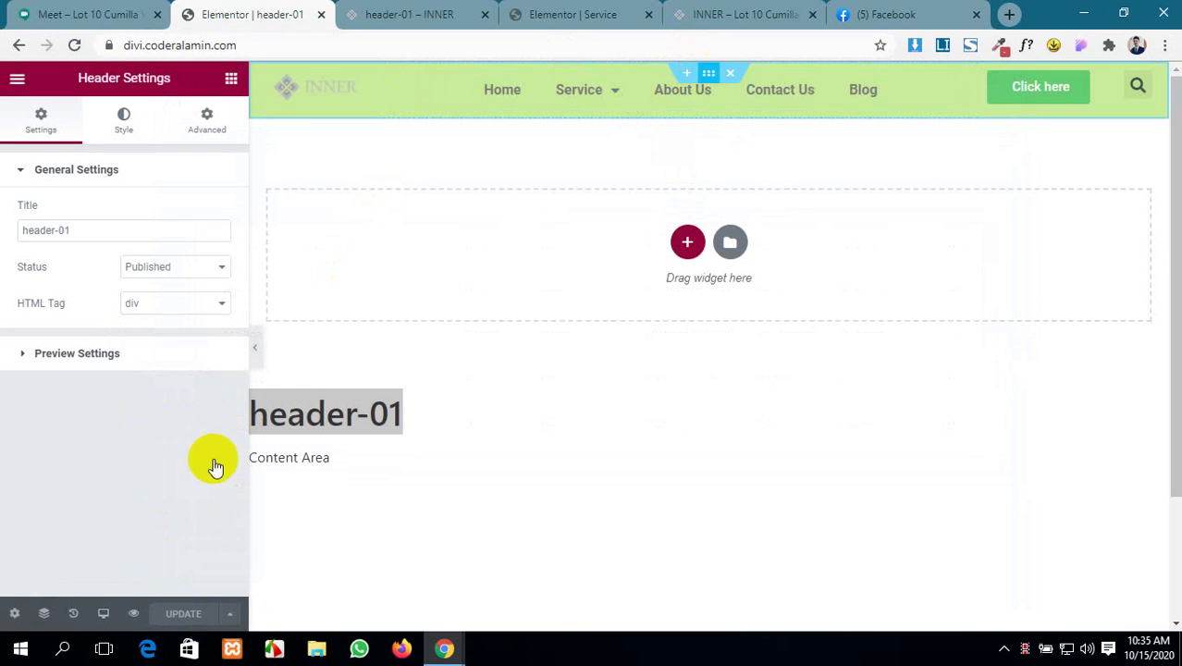
pyautogui.click(231, 614)
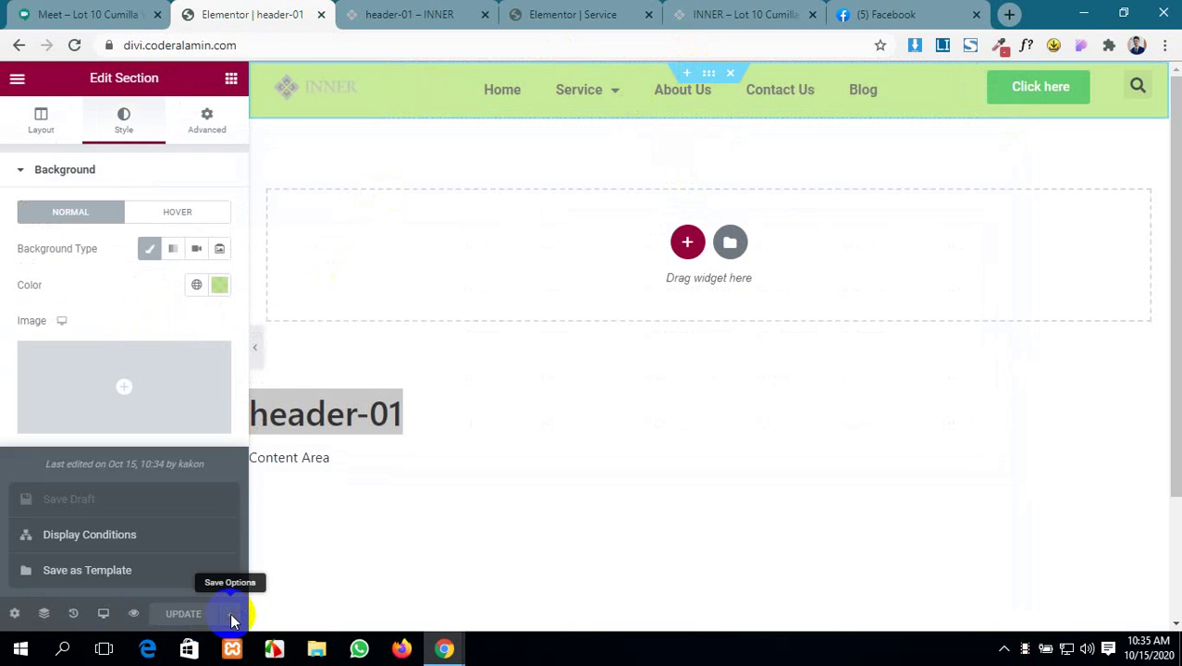
pyautogui.click(163, 552)
pyautogui.click(609, 440)
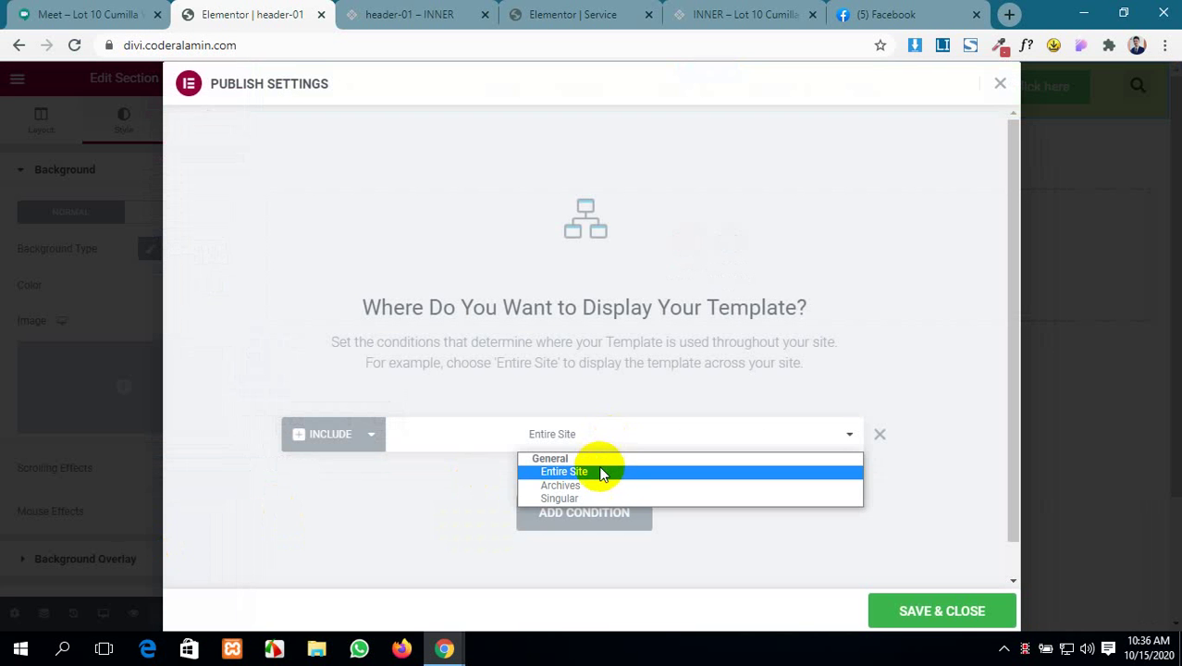
pyautogui.click(601, 498)
pyautogui.click(694, 444)
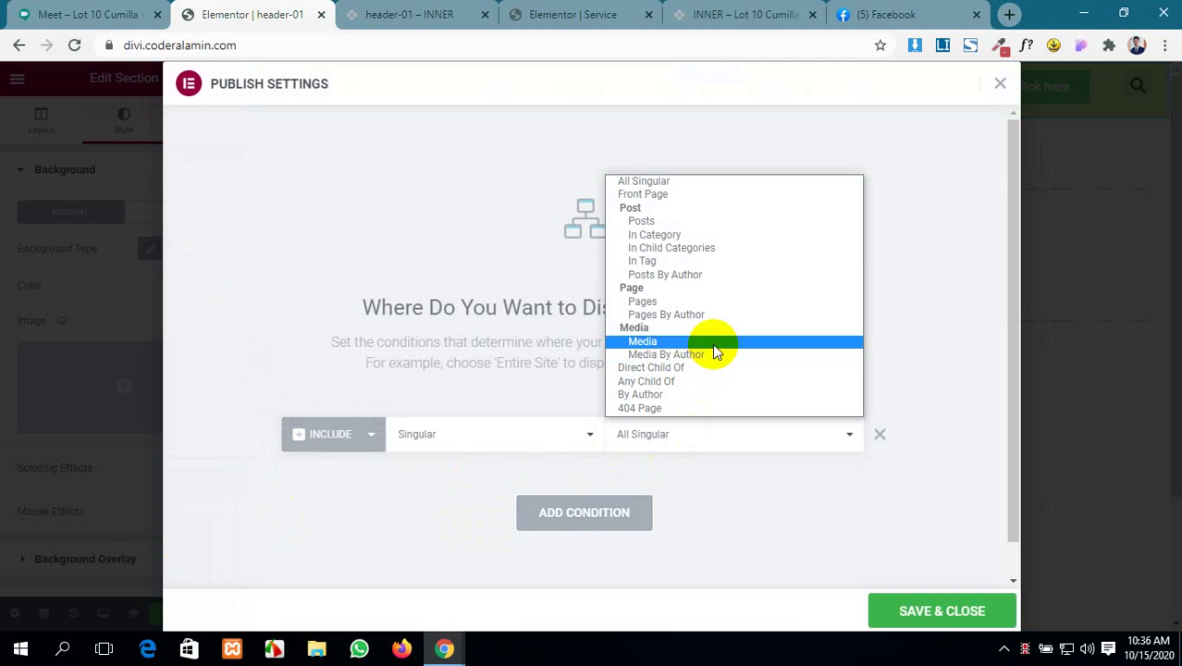
pyautogui.click(718, 223)
pyautogui.click(781, 436)
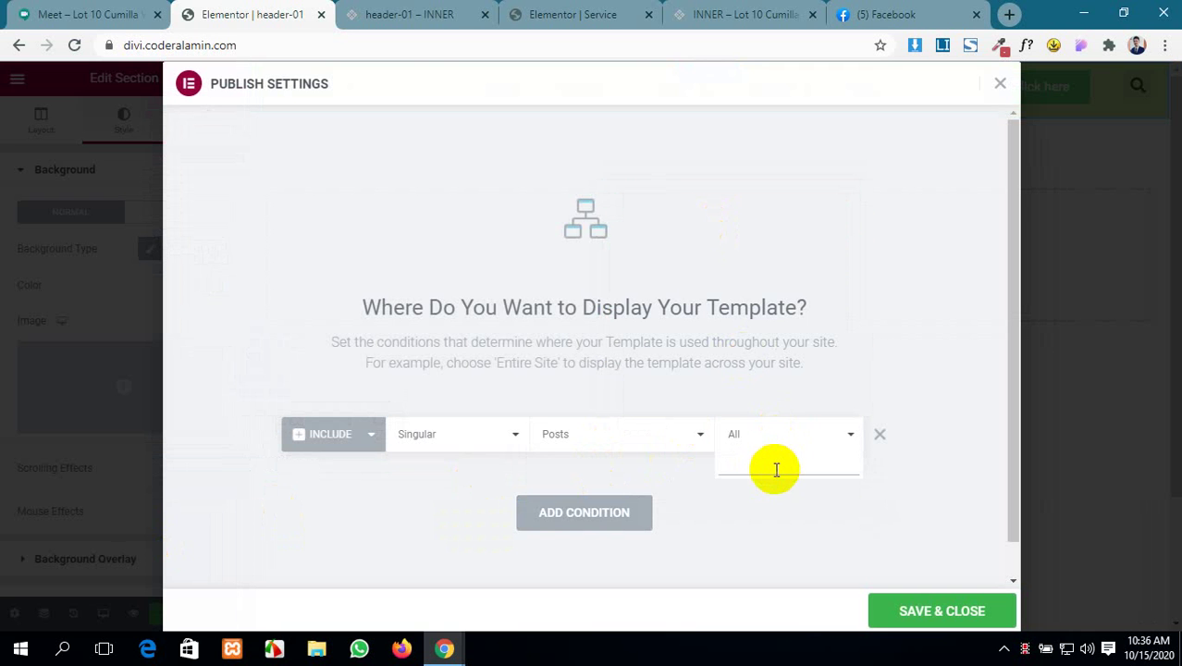
pyautogui.write('f')
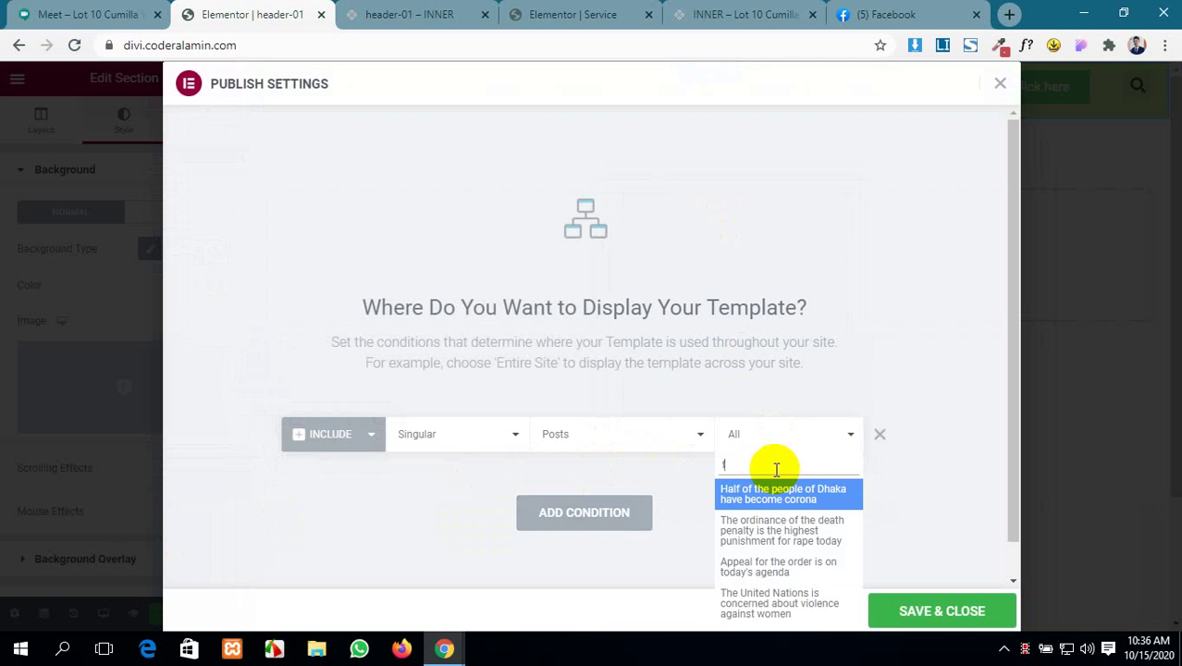
pyautogui.click(782, 494)
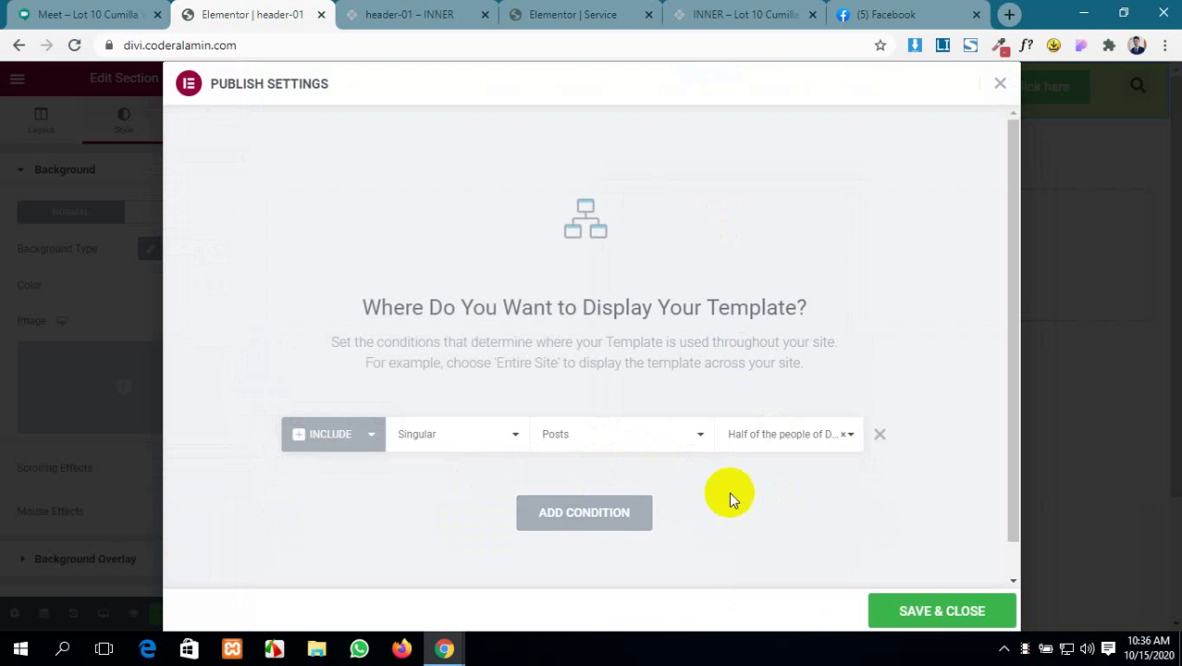
pyautogui.click(970, 605)
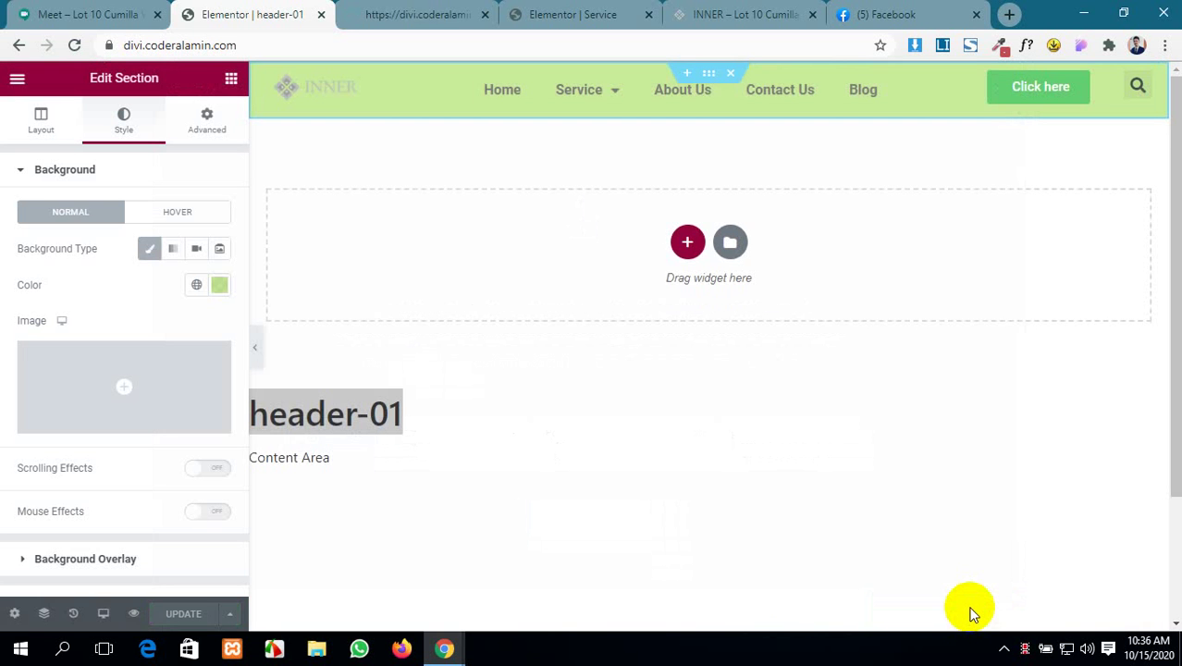
# - Reload the live Home page and check its header and content
pyautogui.click(724, 7)
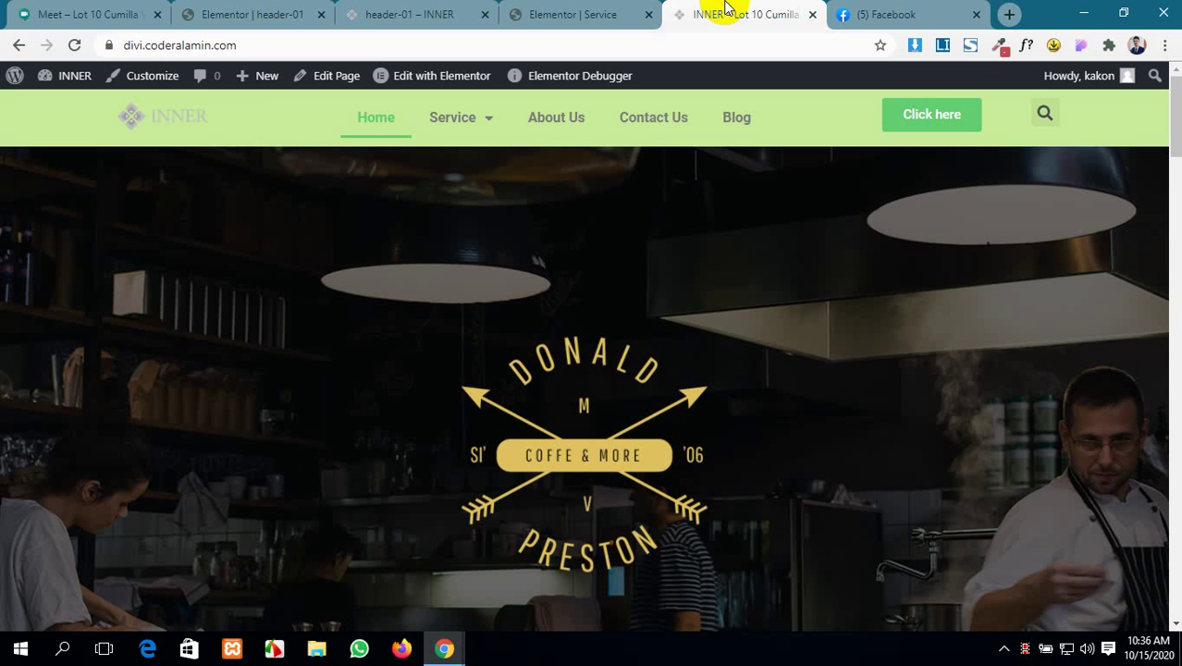
pyautogui.click(134, 111)
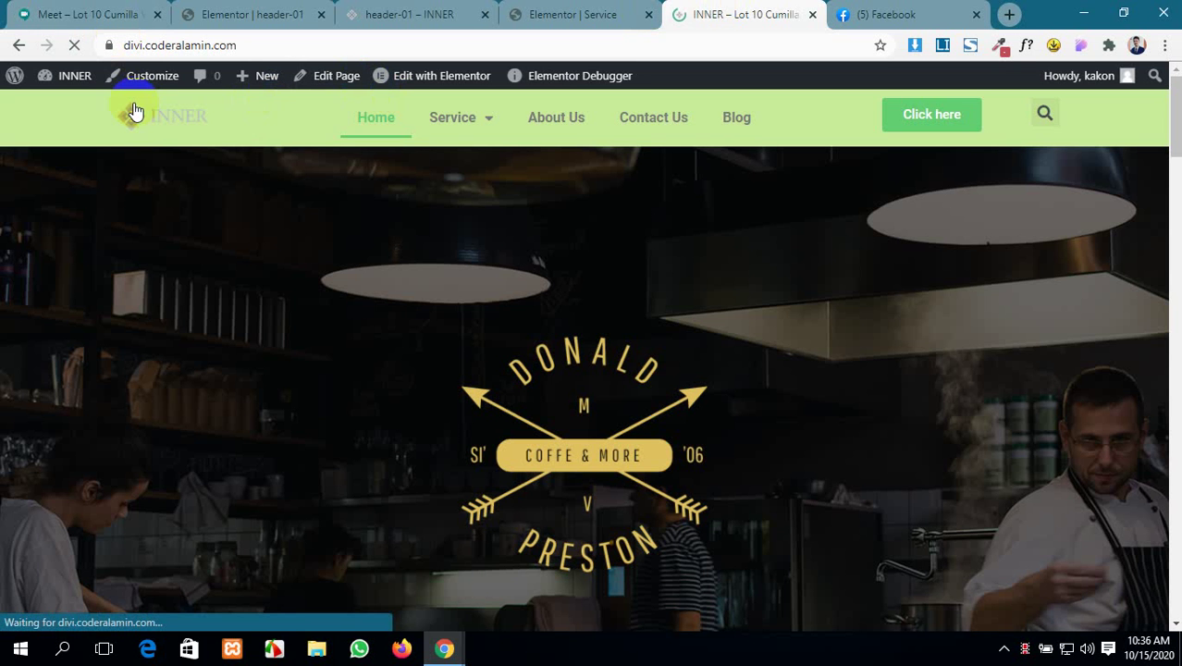
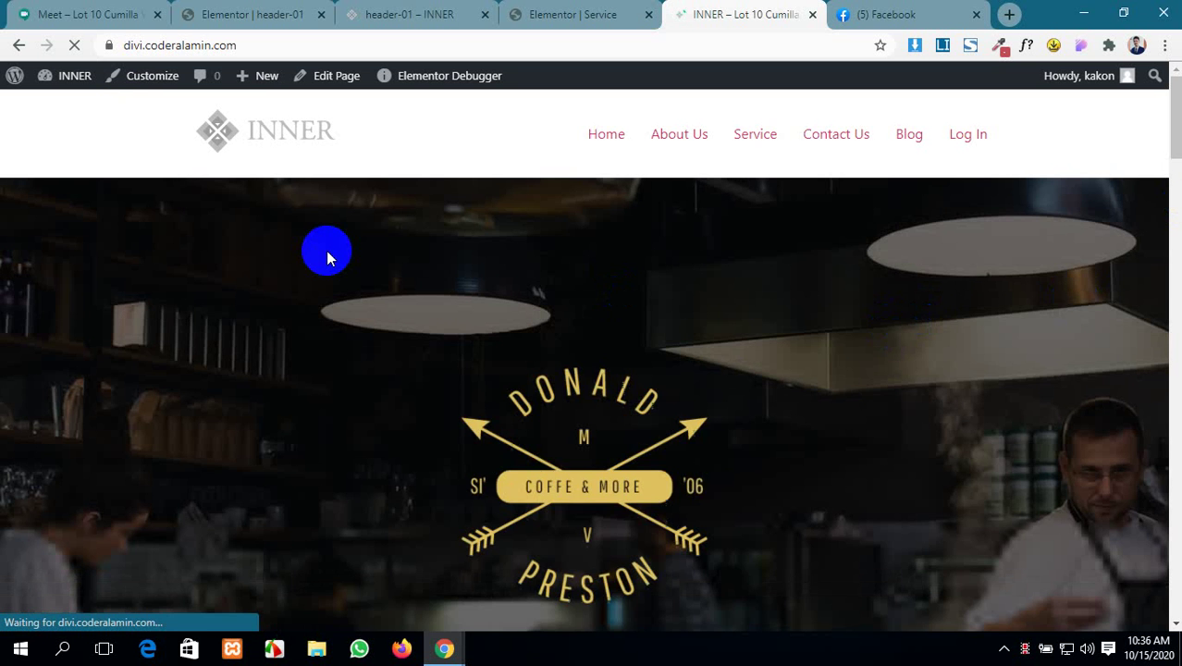
pyautogui.scroll(-3, 327, 253)
pyautogui.scroll(-15, 326, 251)
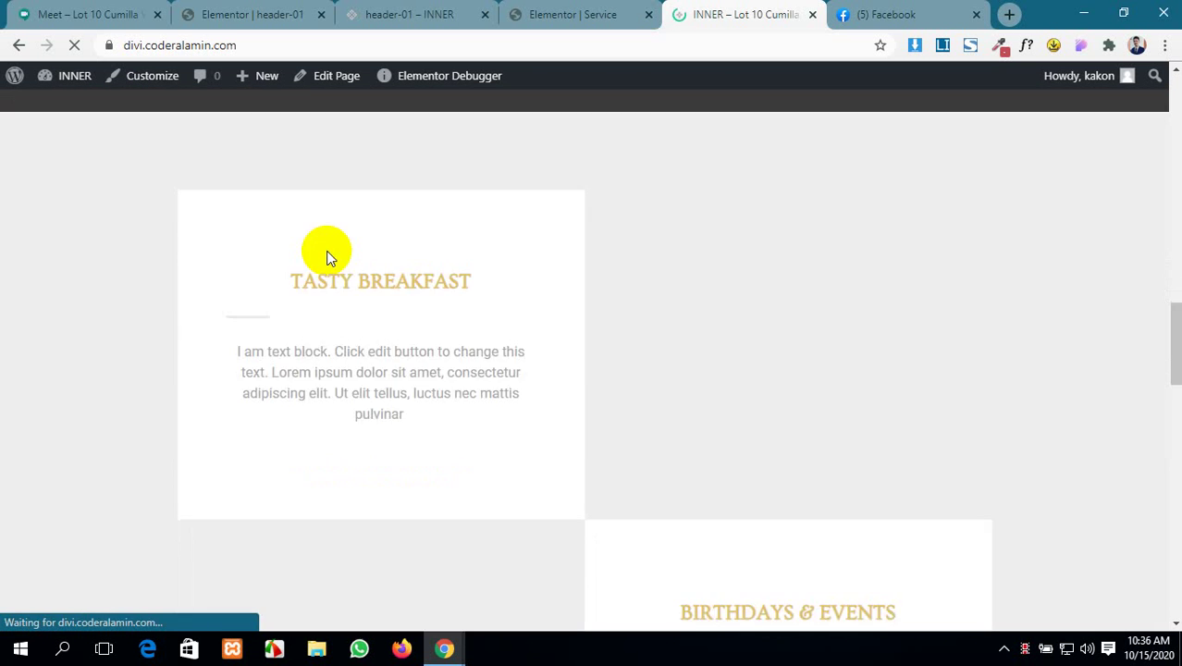
pyautogui.scroll(18, 326, 245)
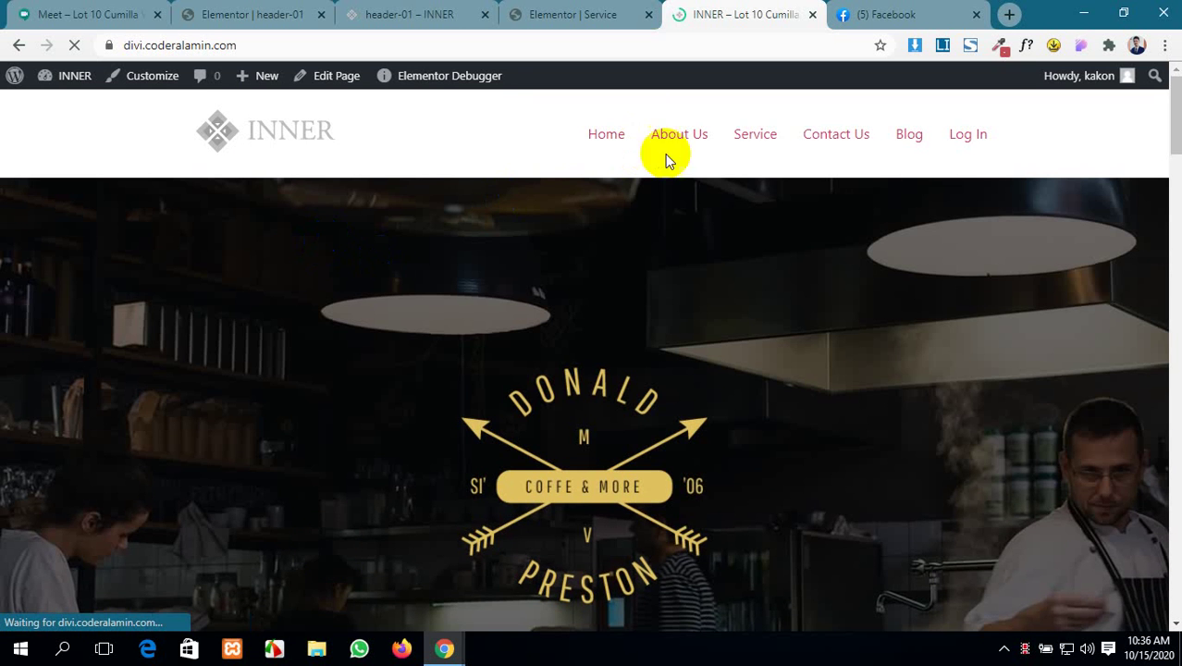
# - In the Service page editor, add a section above the hero and insert the saved "section 01" template into it
pyautogui.click(543, 19)
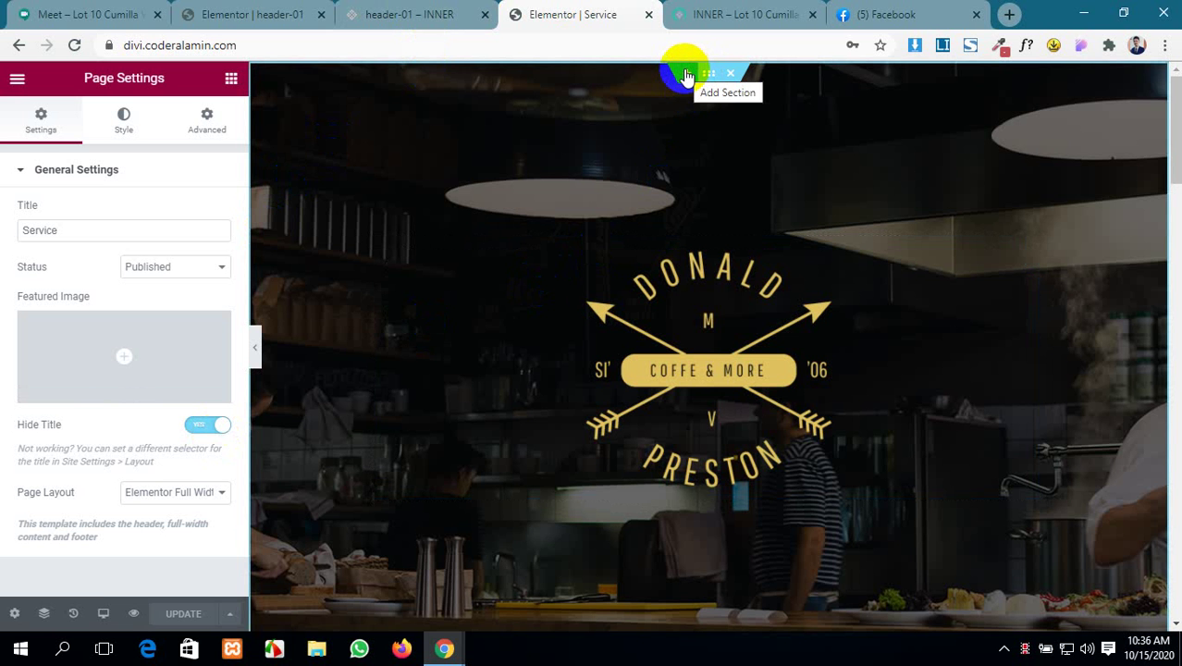
pyautogui.click(686, 76)
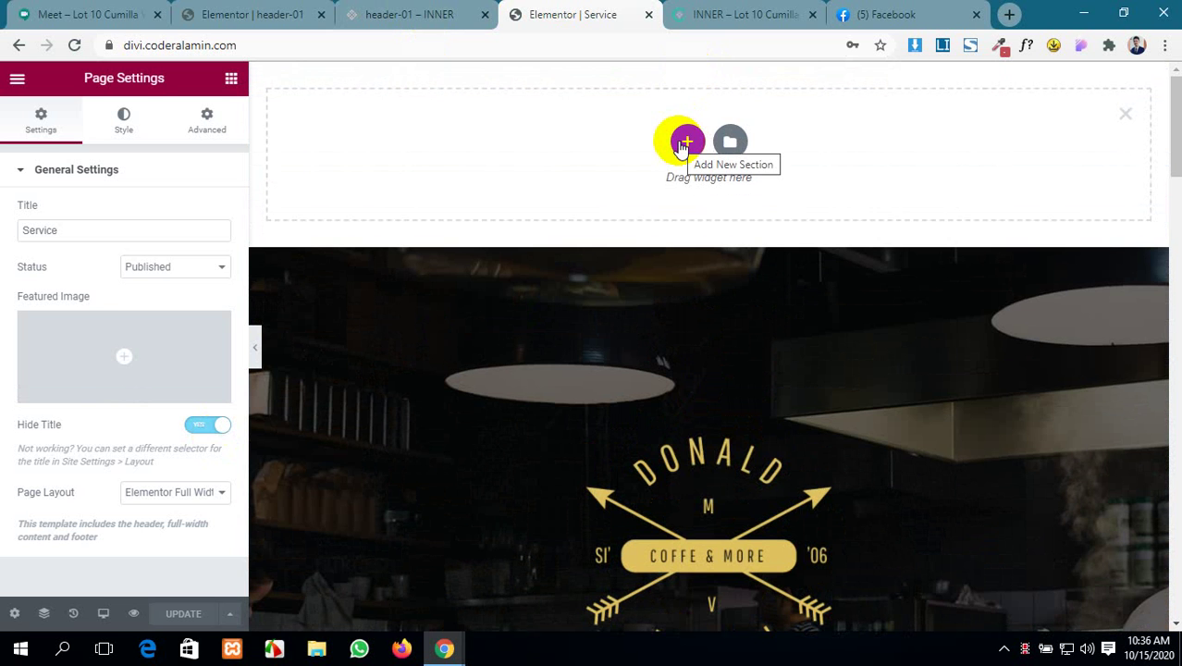
pyautogui.click(730, 141)
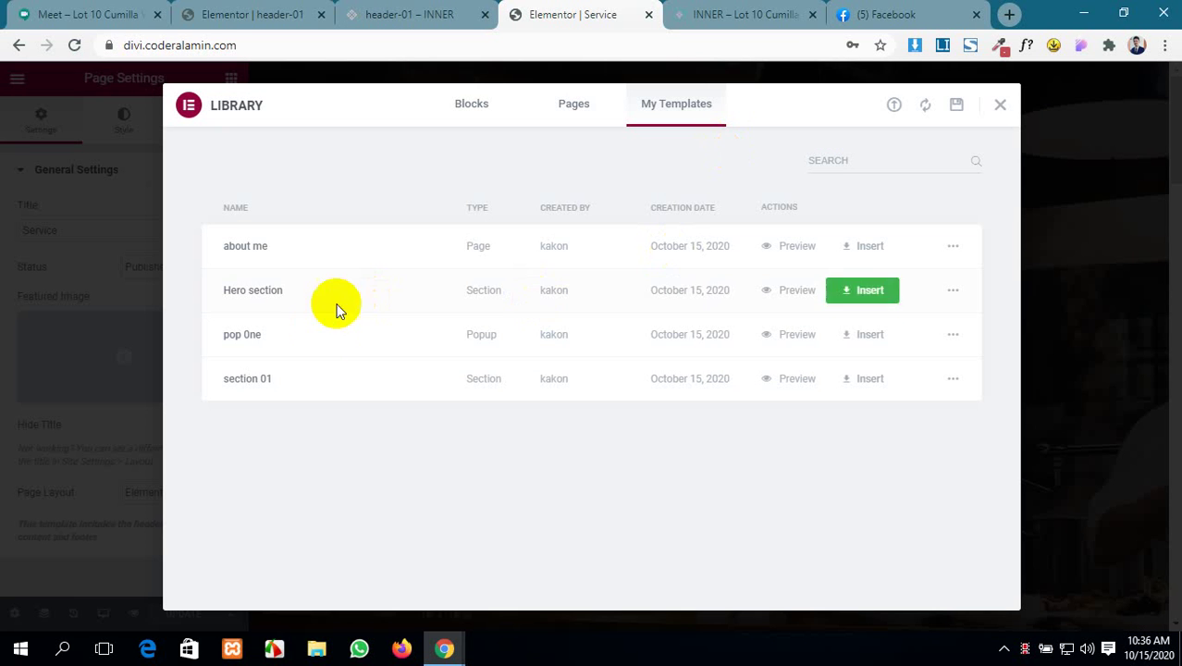
pyautogui.click(864, 378)
pyautogui.click(665, 400)
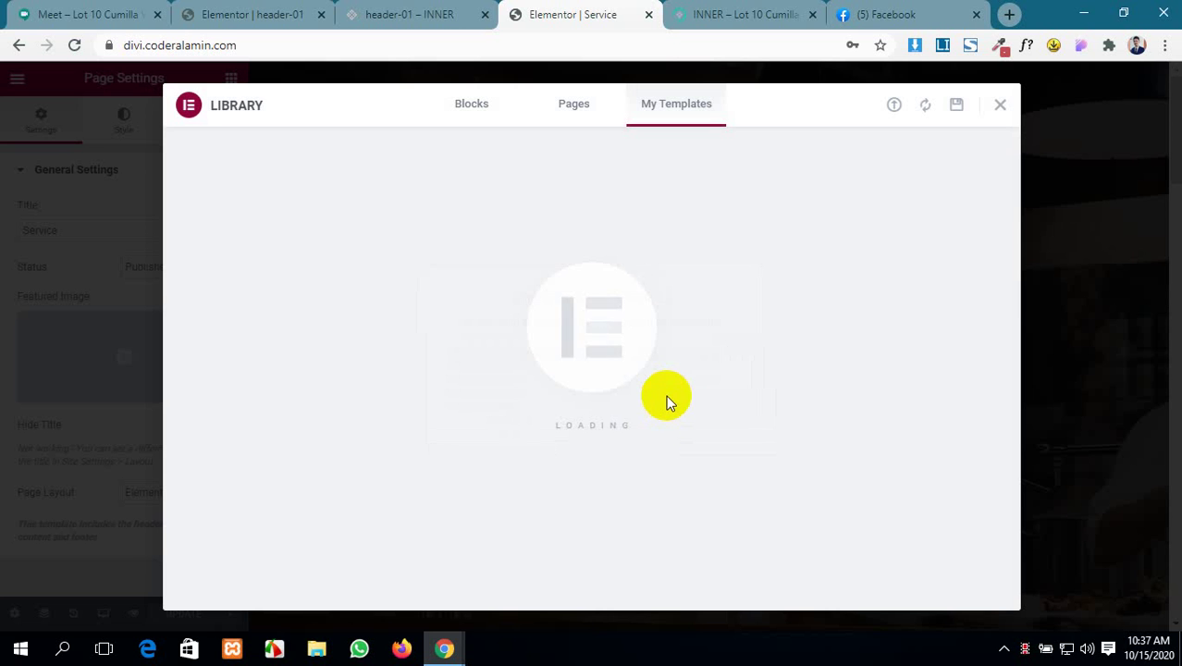
# - Switch to Google Meet, reload the meeting page and rejoin the Lot 10 Cumilla WDD meeting with camera and microphone off
pyautogui.click(117, 7)
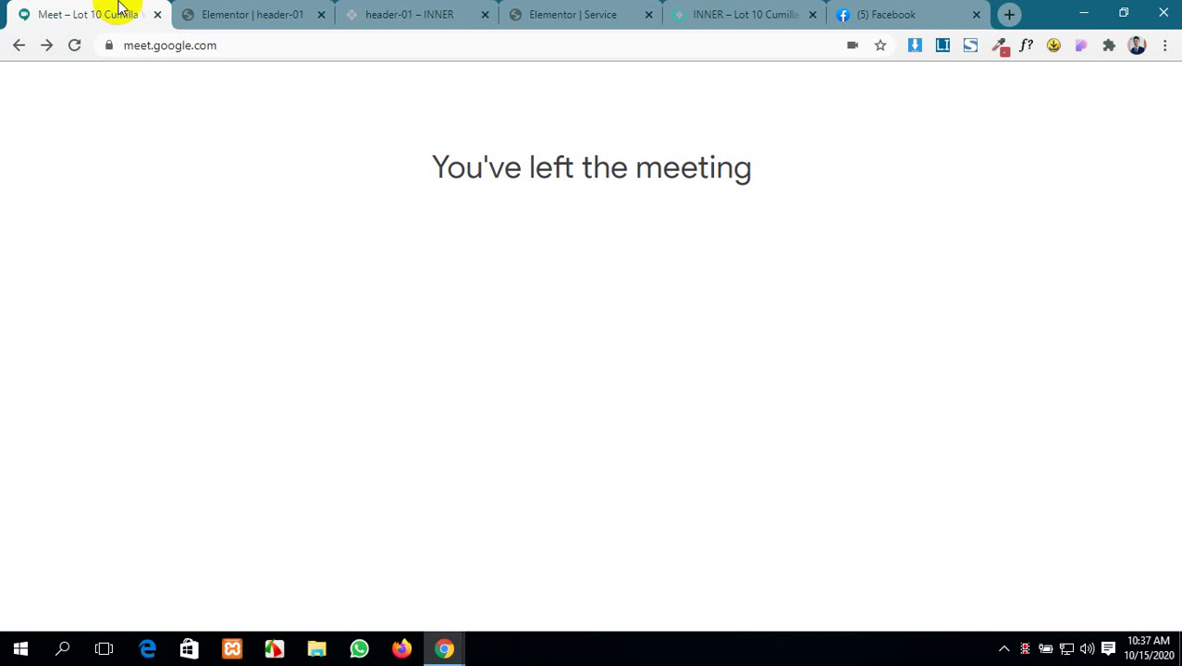
pyautogui.click(74, 46)
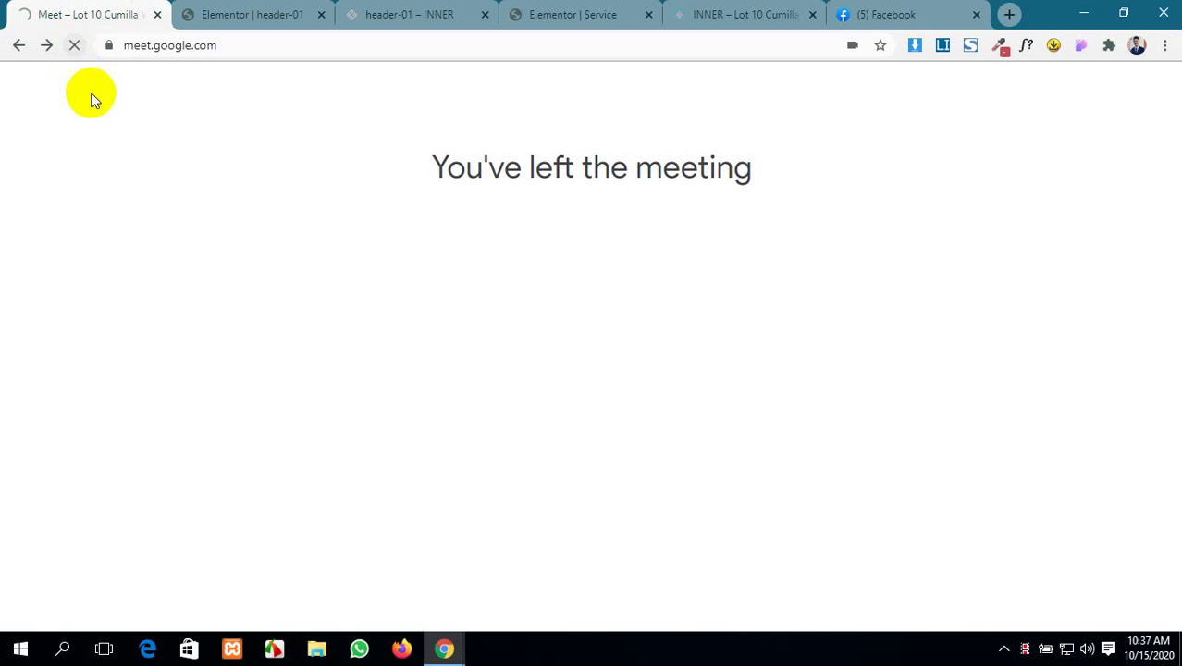
pyautogui.click(739, 11)
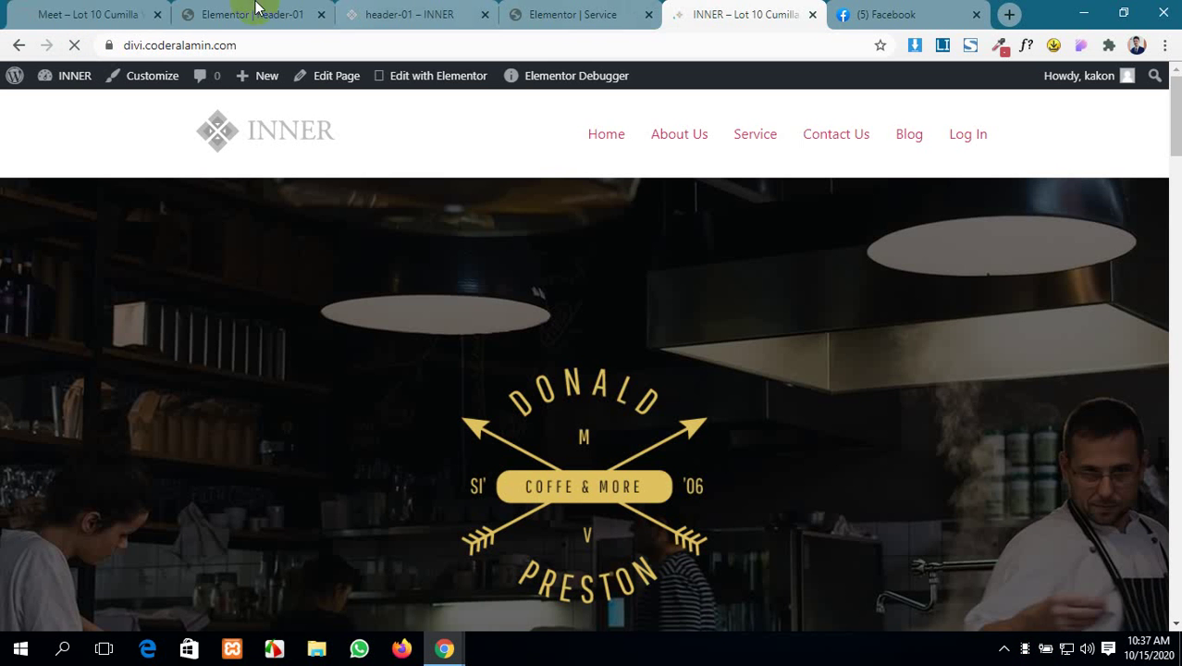
pyautogui.click(73, 43)
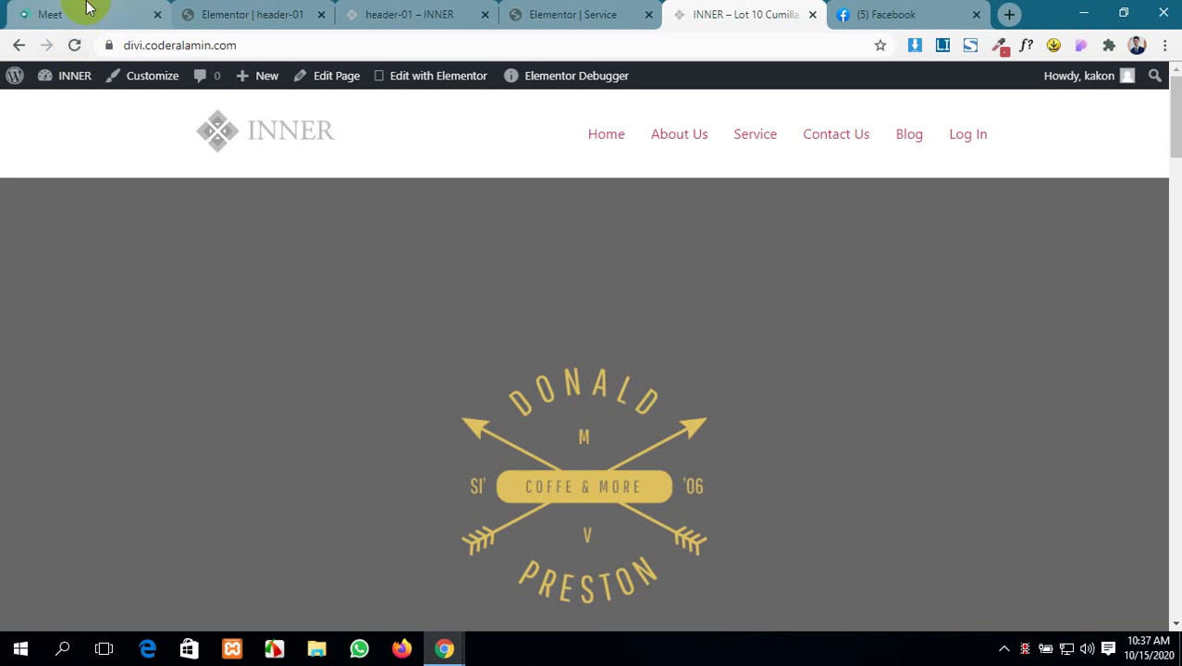
pyautogui.click(86, 9)
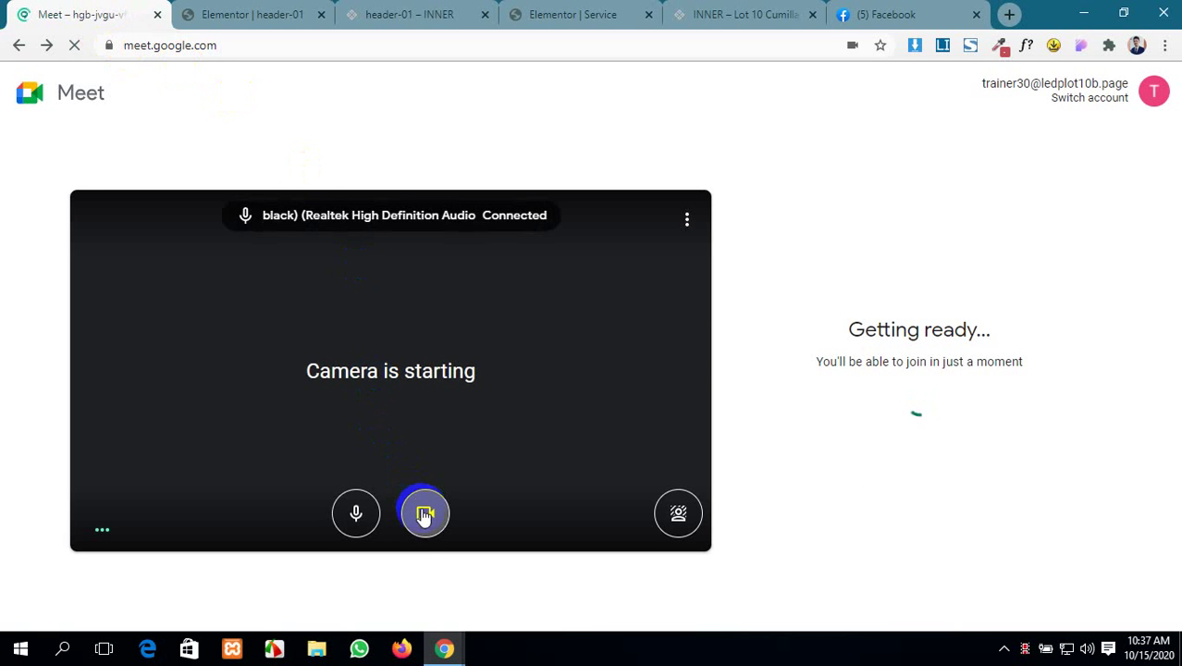
pyautogui.click(425, 513)
pyautogui.click(356, 513)
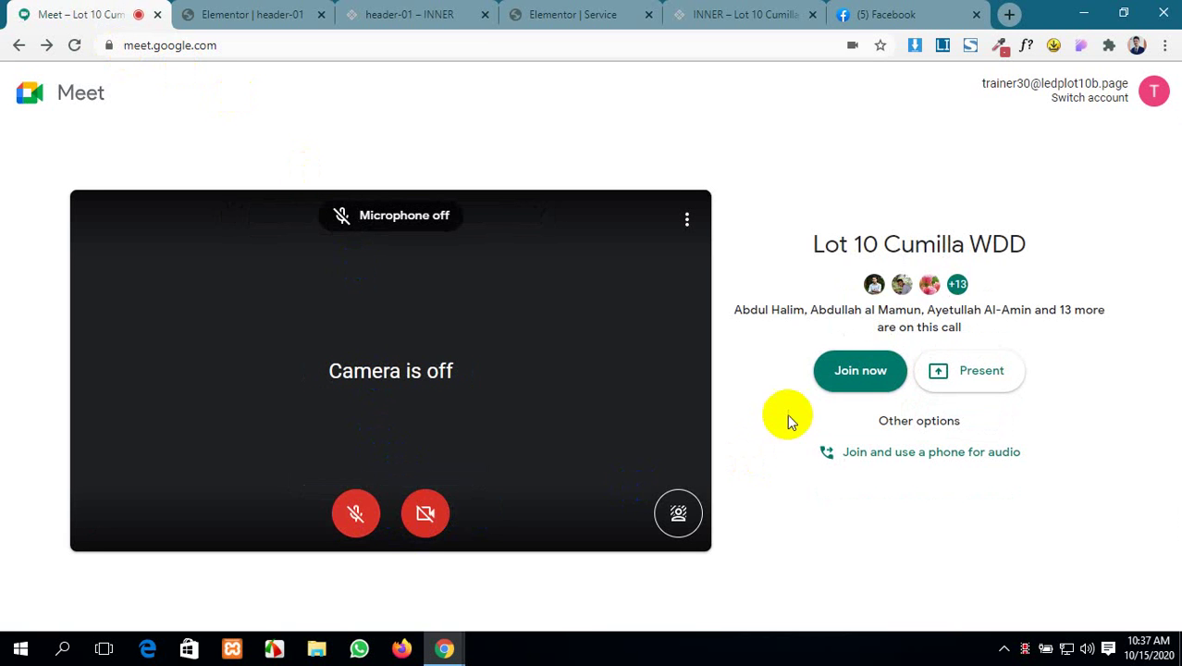
pyautogui.click(849, 374)
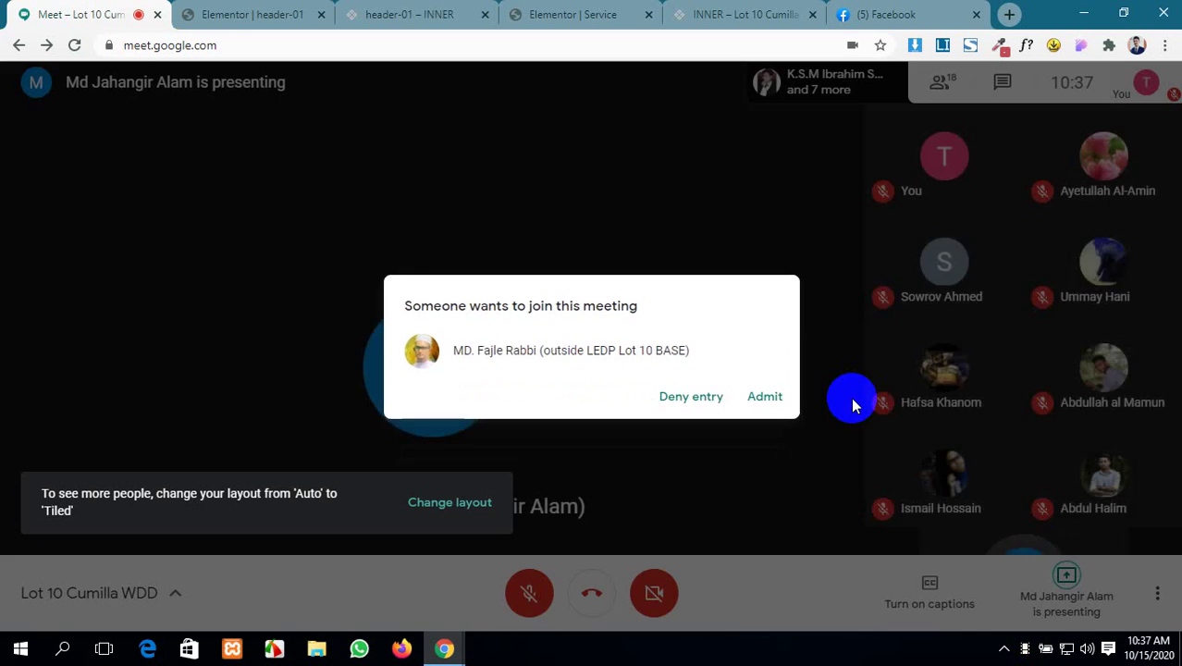
# - Admit the waiting participant to the meeting and turn on the microphone
pyautogui.click(764, 397)
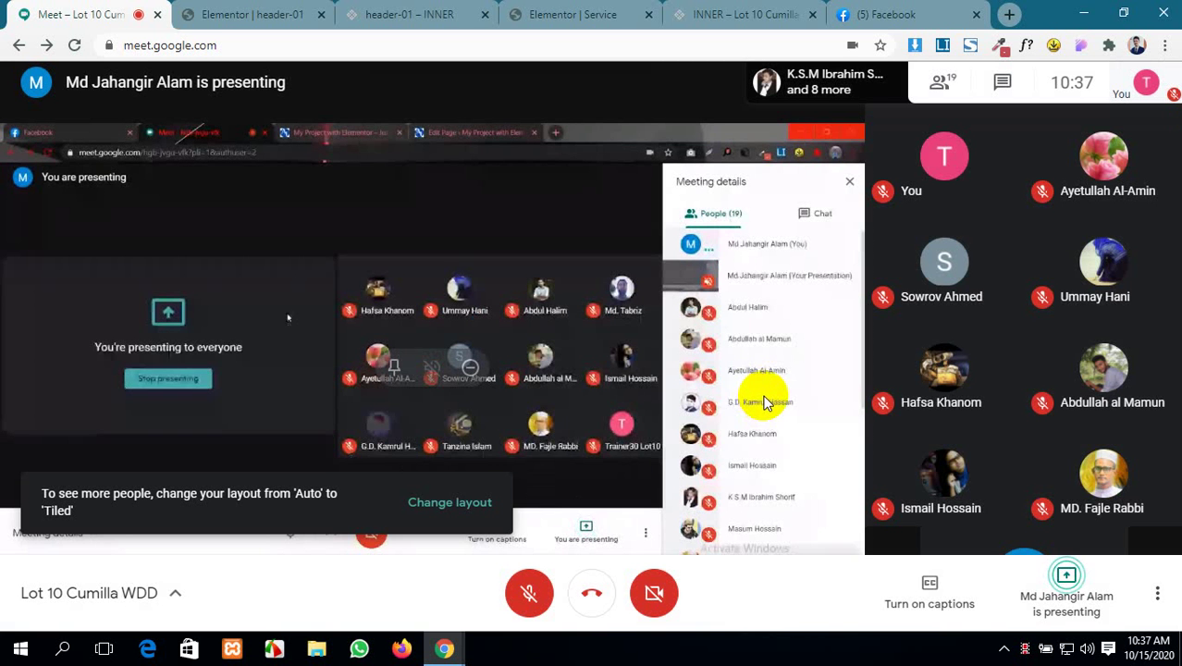
pyautogui.click(530, 593)
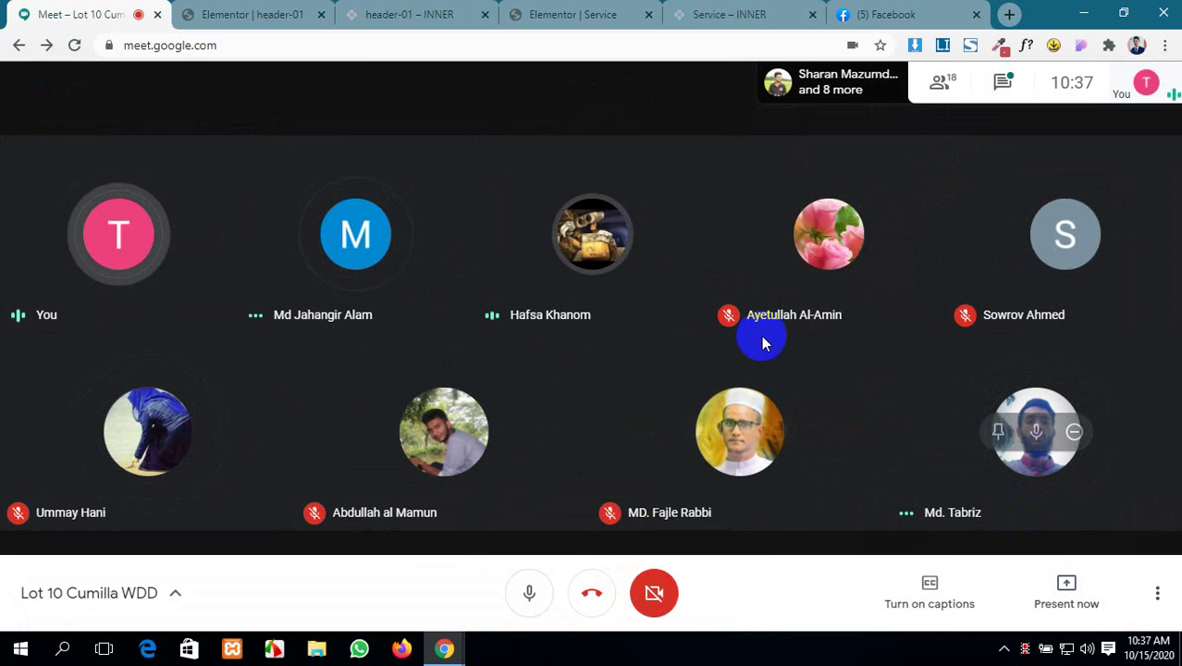
pyautogui.click(445, 13)
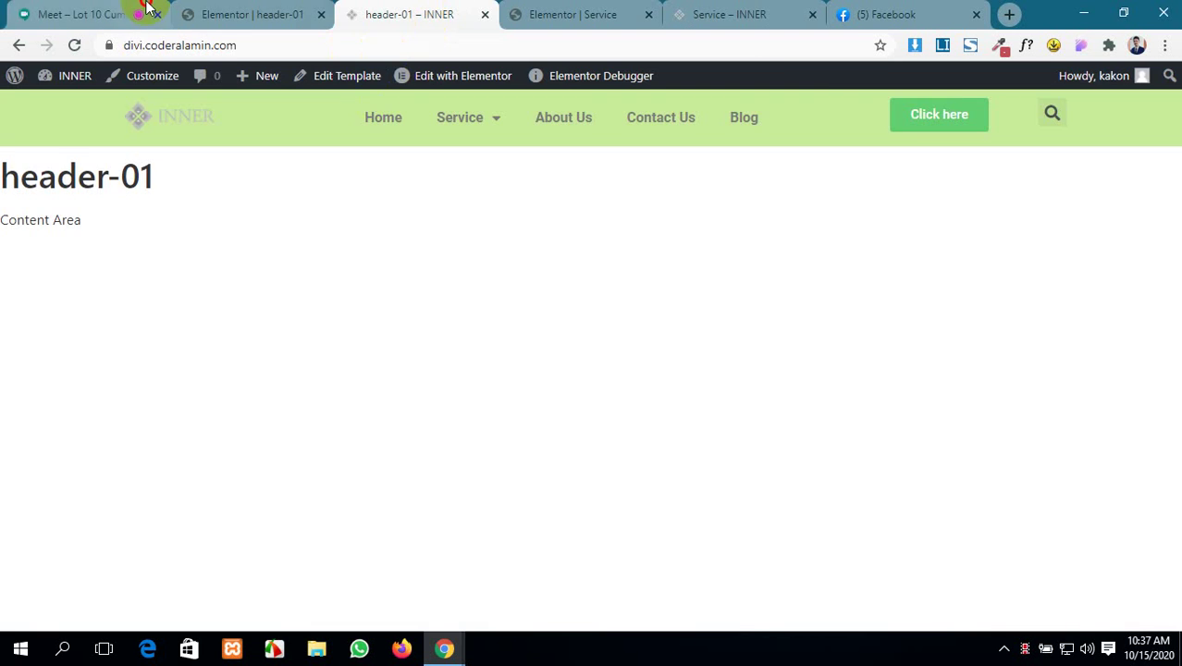
pyautogui.click(83, 14)
pyautogui.click(251, 14)
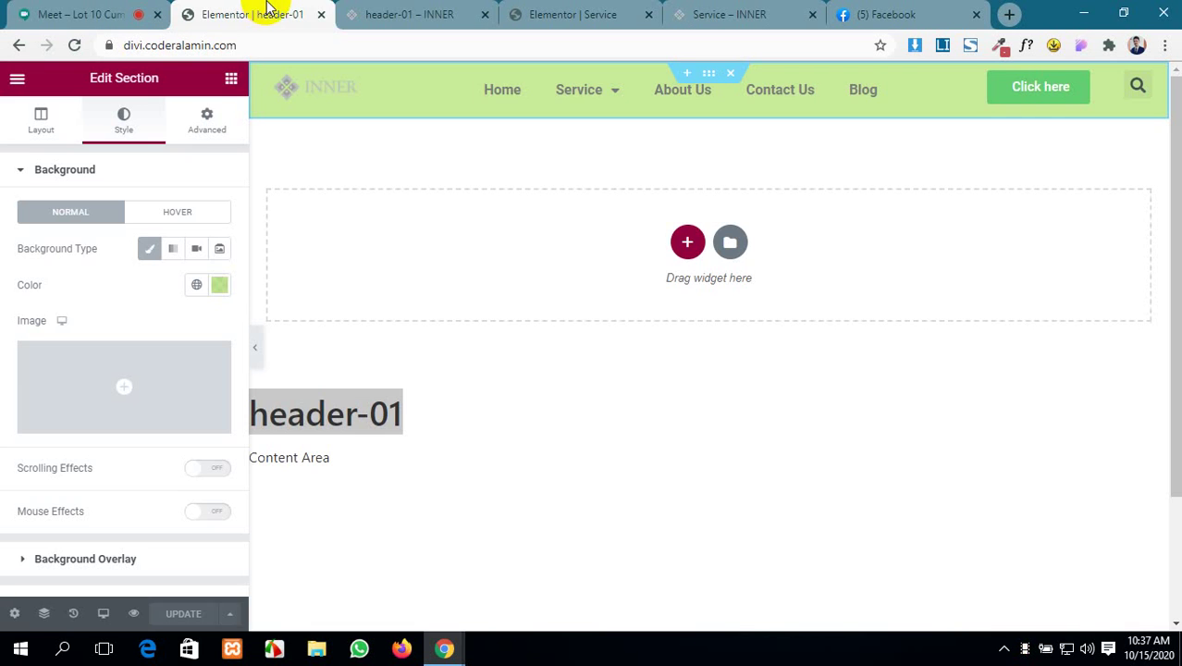
pyautogui.click(79, 14)
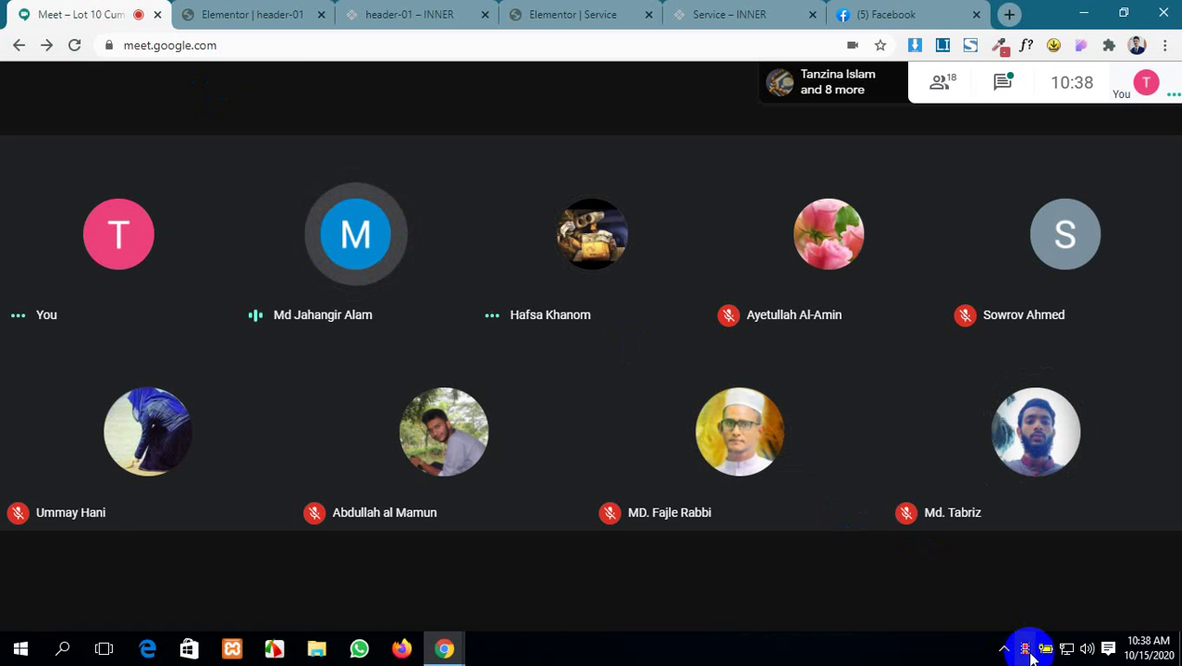
# - Switch to the header-01 editor and duplicate the first column of the two-column inner section
pyautogui.hotkey('ctrl', 'Tab')
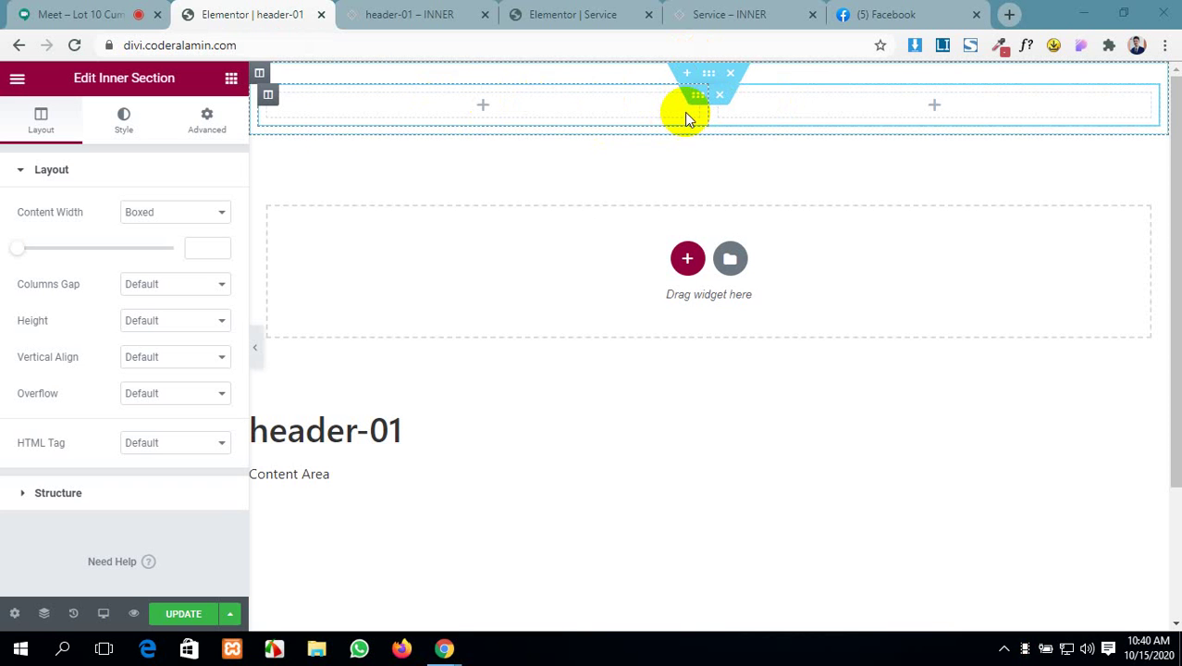
pyautogui.rightClick(268, 94)
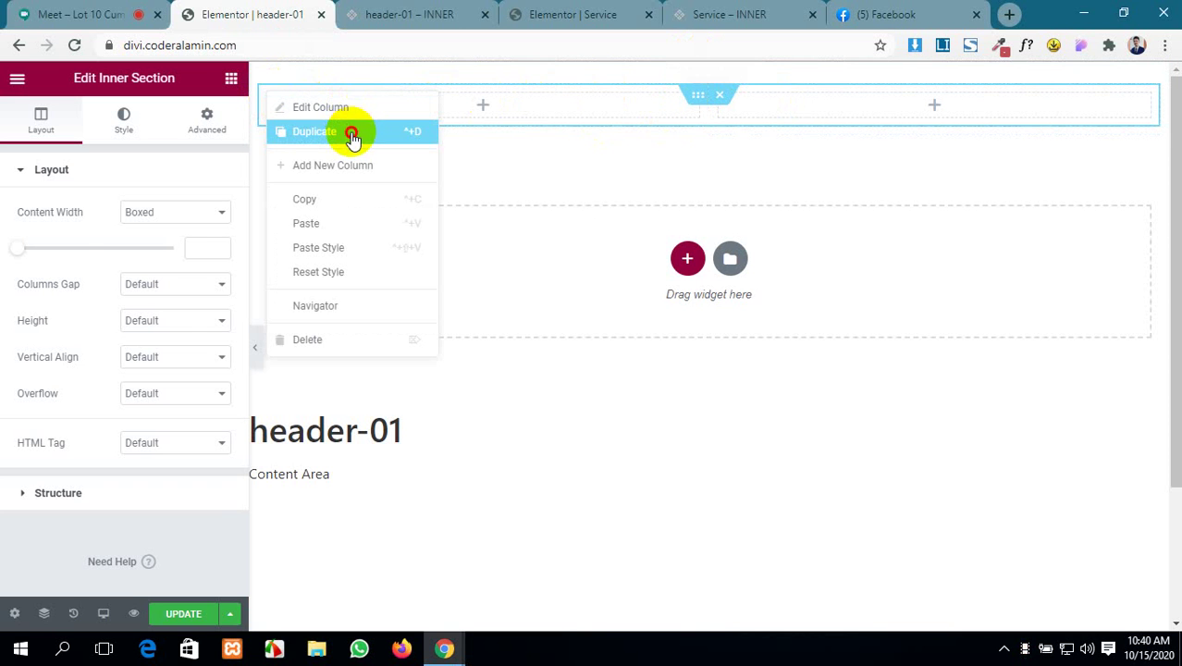
pyautogui.click(351, 131)
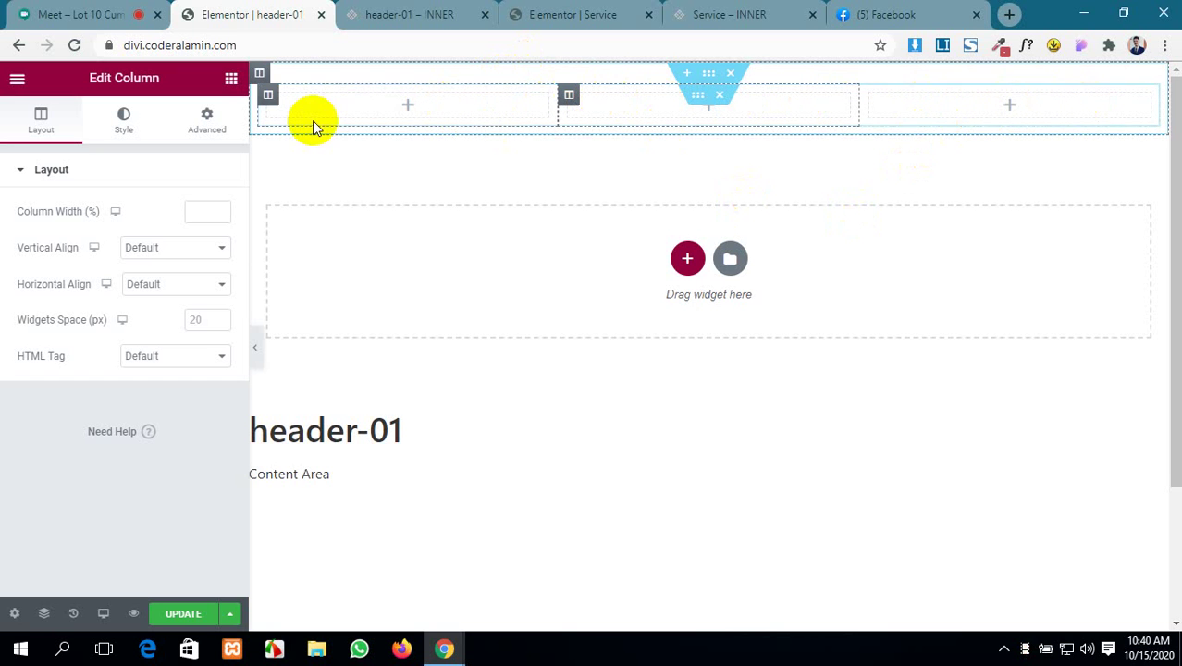
# - Add a Site Logo widget to the inner section's first column and a Nav Menu widget to its middle column
pyautogui.click(408, 104)
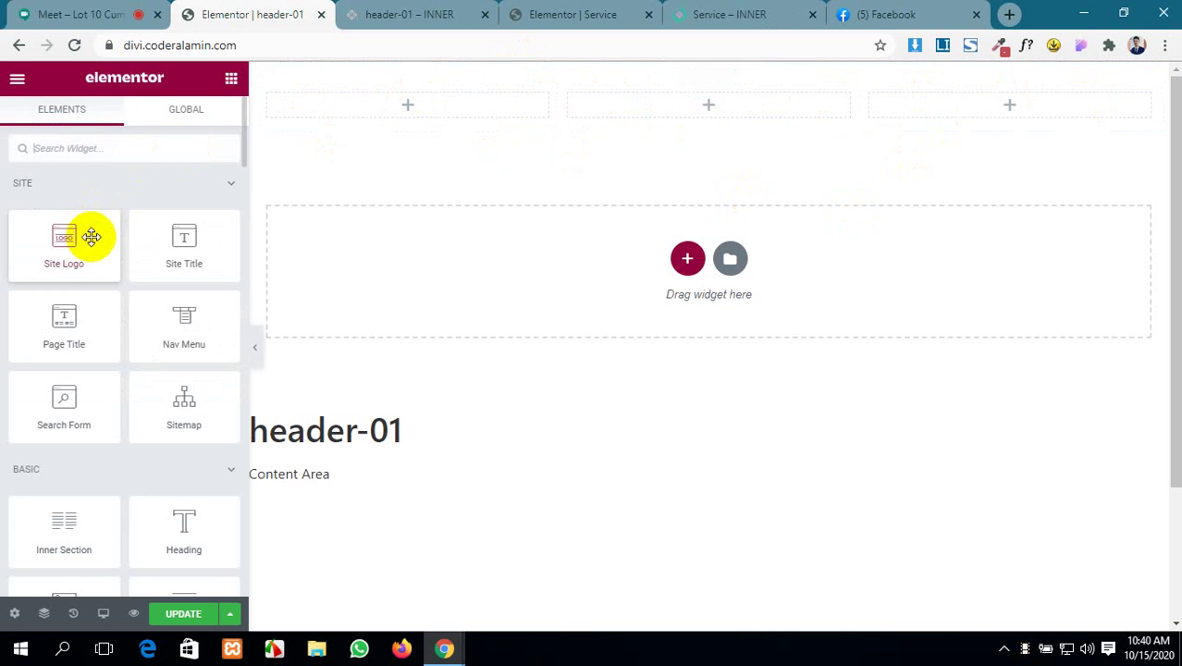
pyautogui.moveTo(87, 235); pyautogui.dragTo(399, 96)
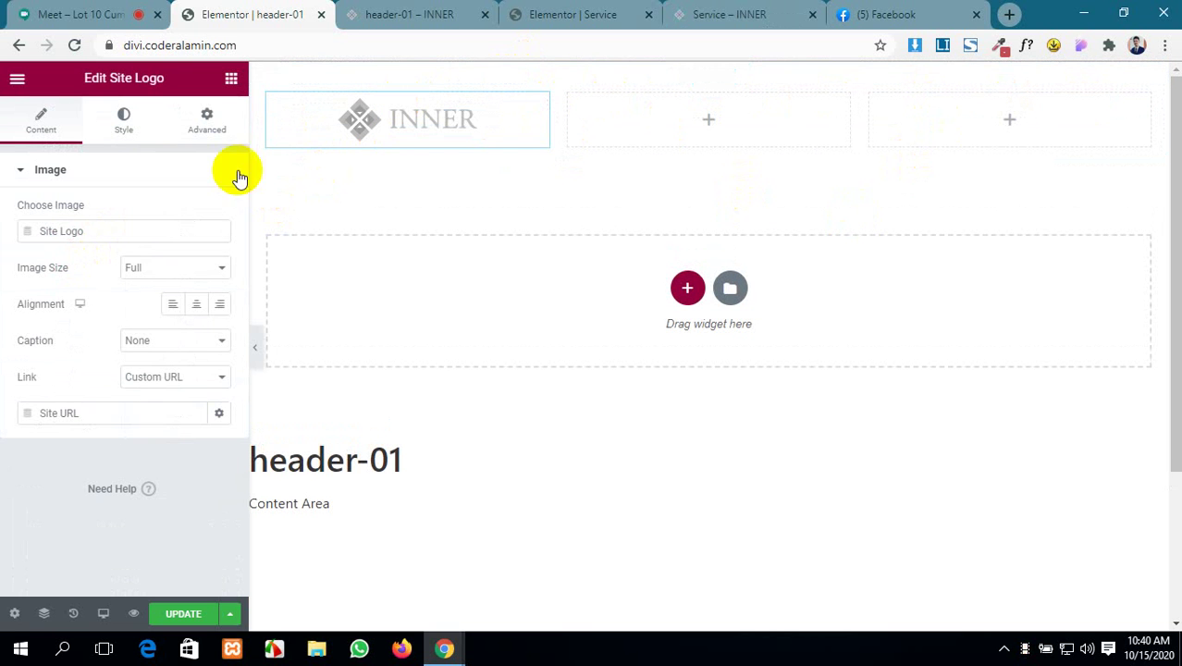
pyautogui.click(232, 80)
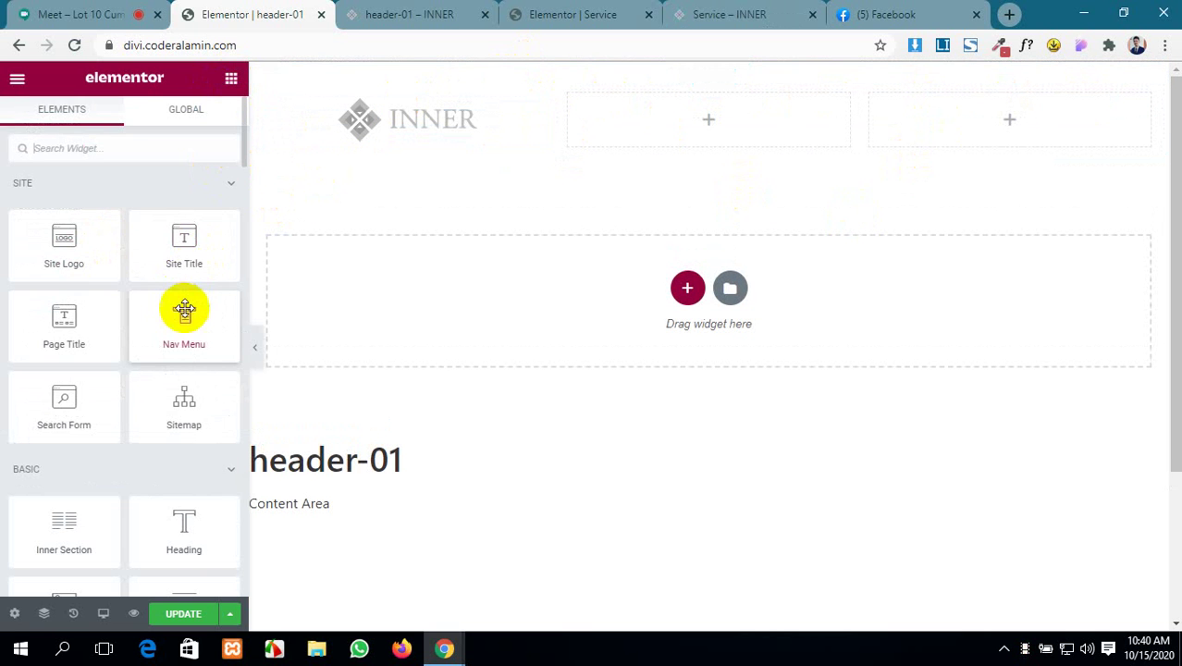
pyautogui.moveTo(190, 321); pyautogui.dragTo(619, 112)
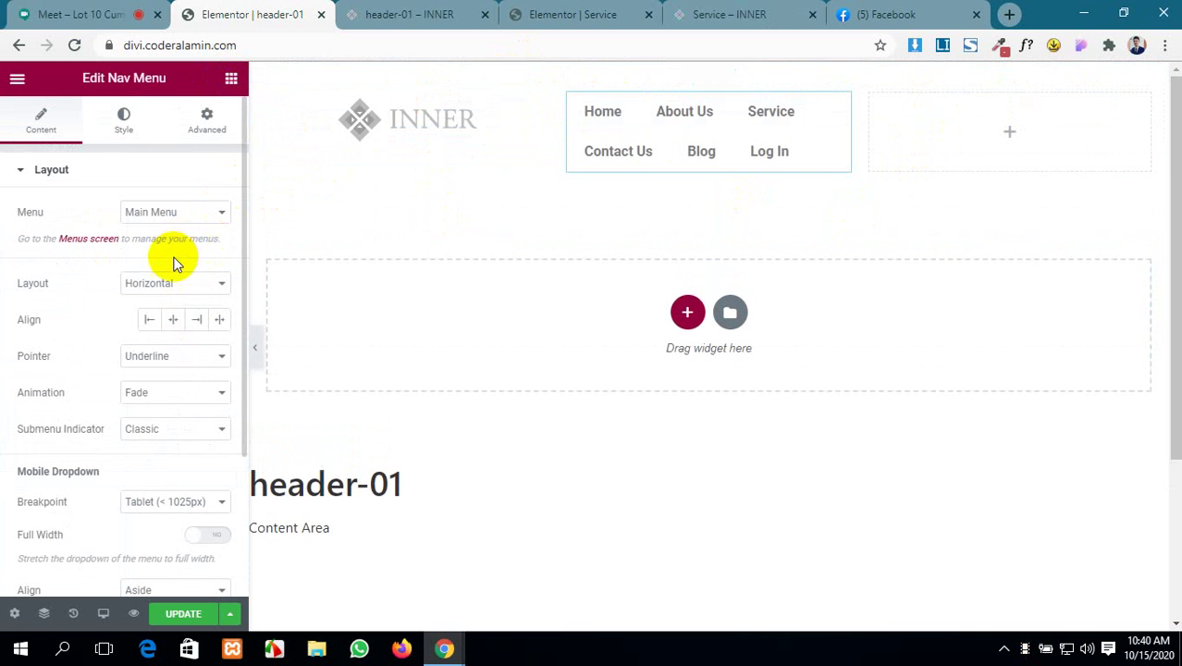
# - Add a Search Form widget to the inner section's empty third column
pyautogui.click(228, 83)
pyautogui.scroll(-1, 169, 296)
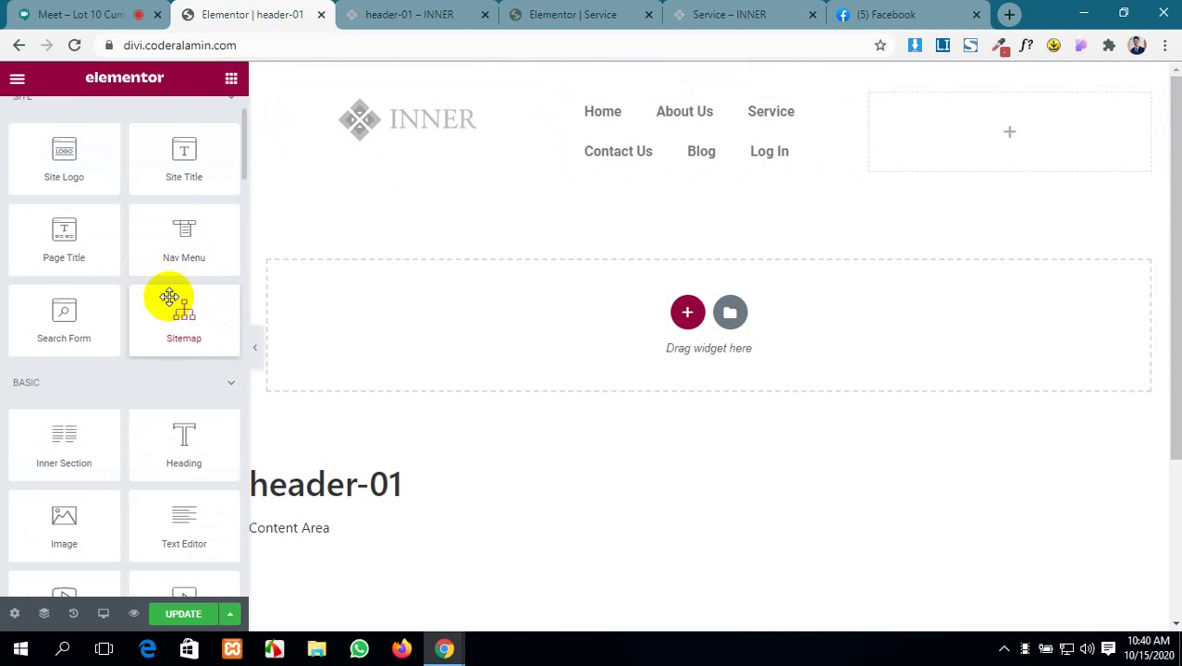
pyautogui.moveTo(40, 320); pyautogui.dragTo(897, 114)
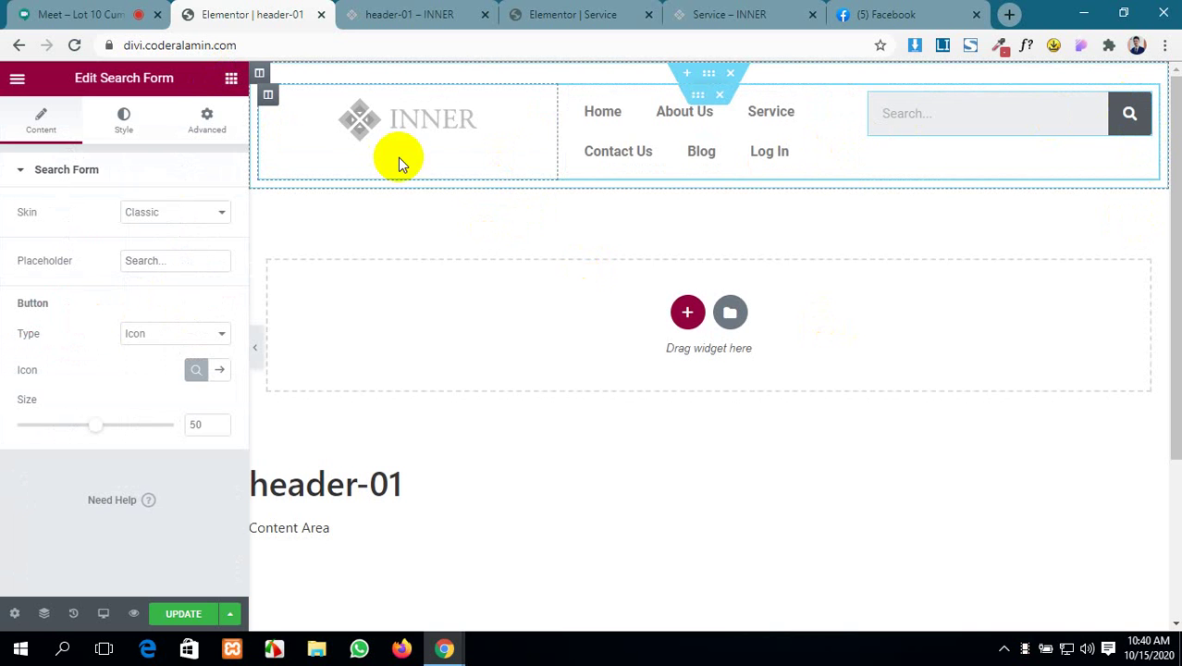
# - Narrow the logo and search form columns so that the navigation menu fits on a single line
pyautogui.moveTo(559, 128); pyautogui.dragTo(402, 125)
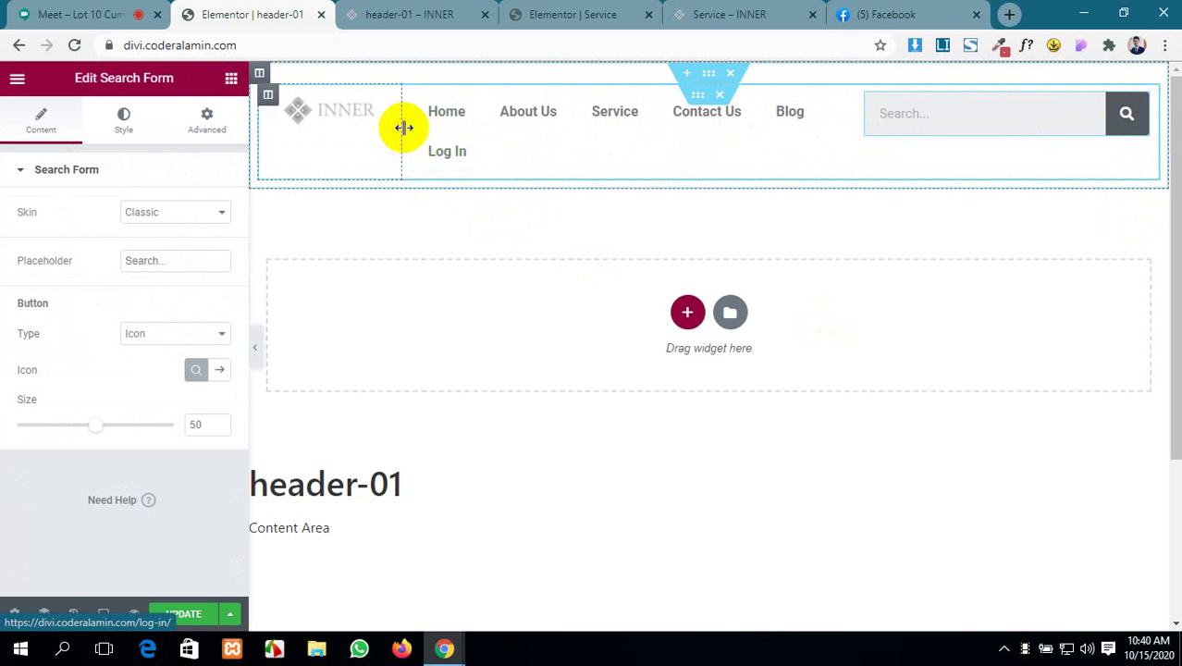
pyautogui.moveTo(402, 127)
pyautogui.mouseDown()
pyautogui.moveTo(464, 127)
pyautogui.moveTo(372, 130)
pyautogui.moveTo(388, 131)
pyautogui.mouseUp()
pyautogui.moveTo(855, 100); pyautogui.dragTo(978, 93)
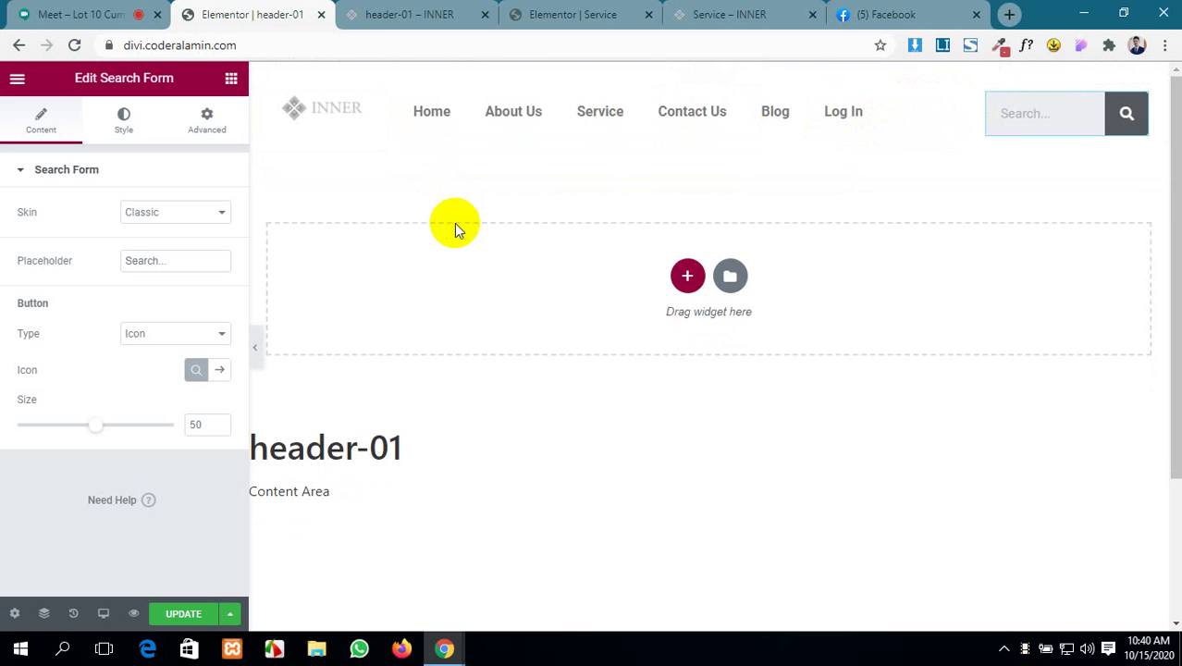
pyautogui.scroll(-2, 454, 223)
pyautogui.scroll(2, 454, 222)
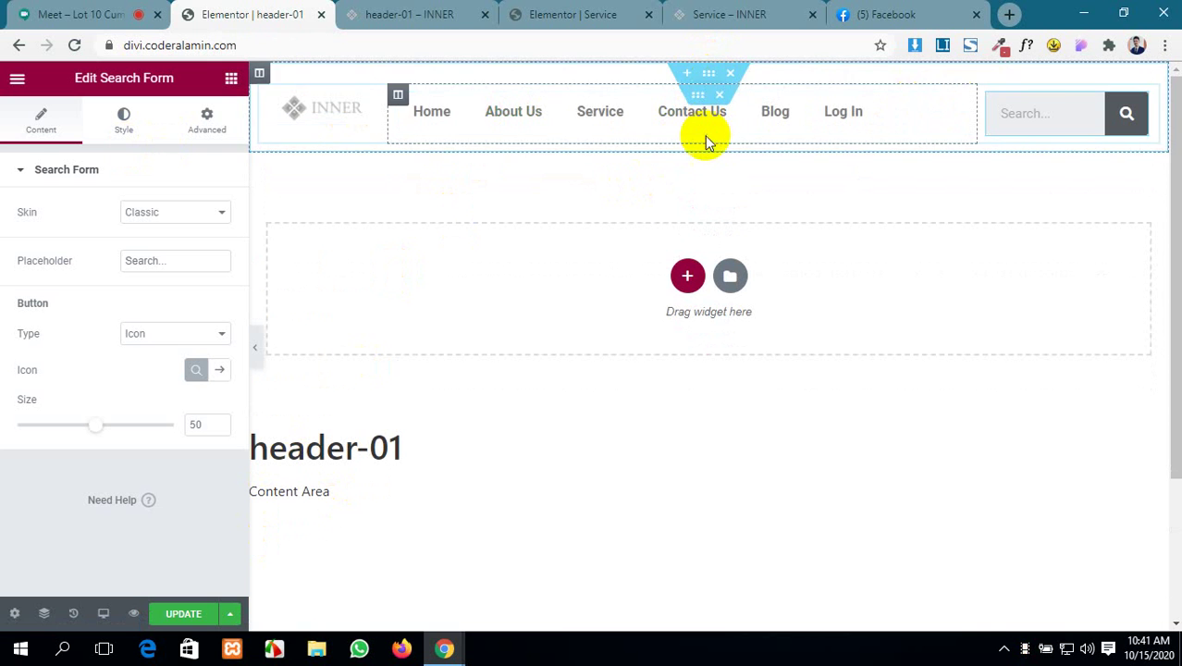
# - Add an Inner Section below the logo, menu and search row and delete its second column
pyautogui.click(232, 80)
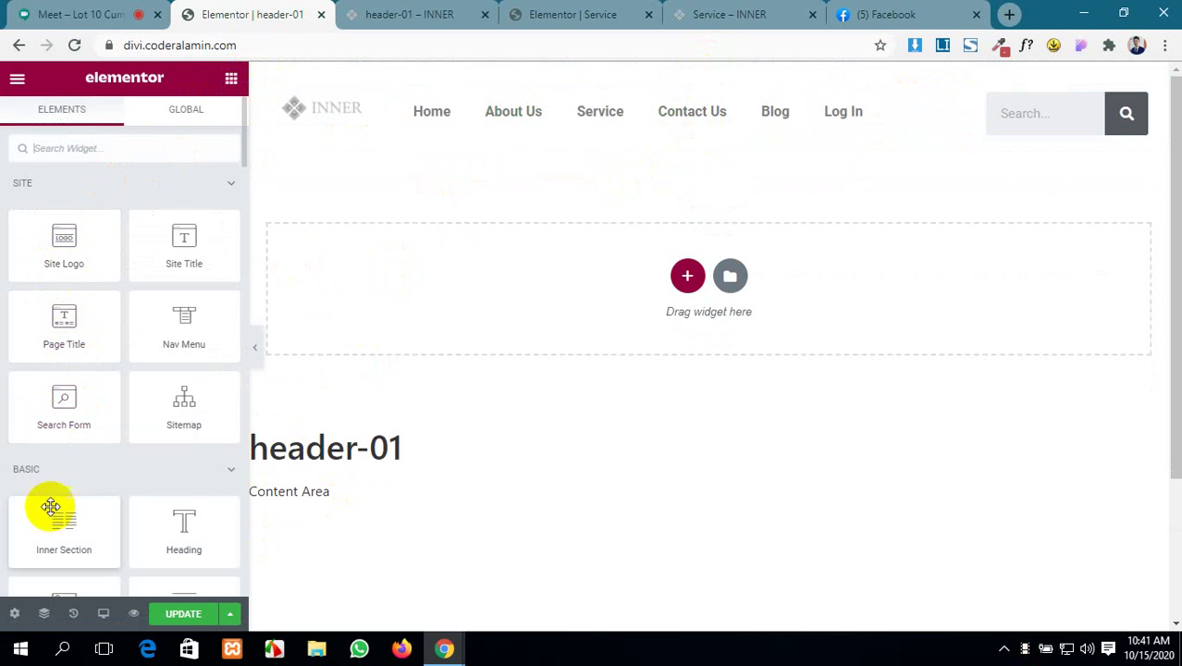
pyautogui.moveTo(51, 511); pyautogui.dragTo(705, 150)
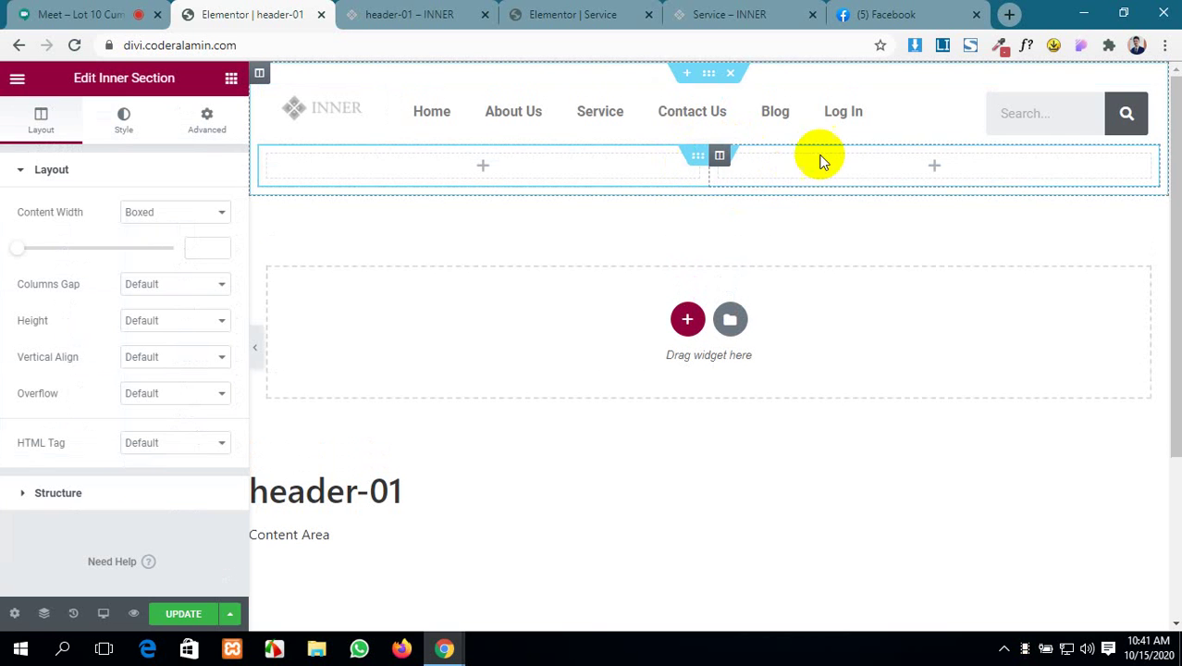
pyautogui.rightClick(968, 173)
pyautogui.click(1006, 416)
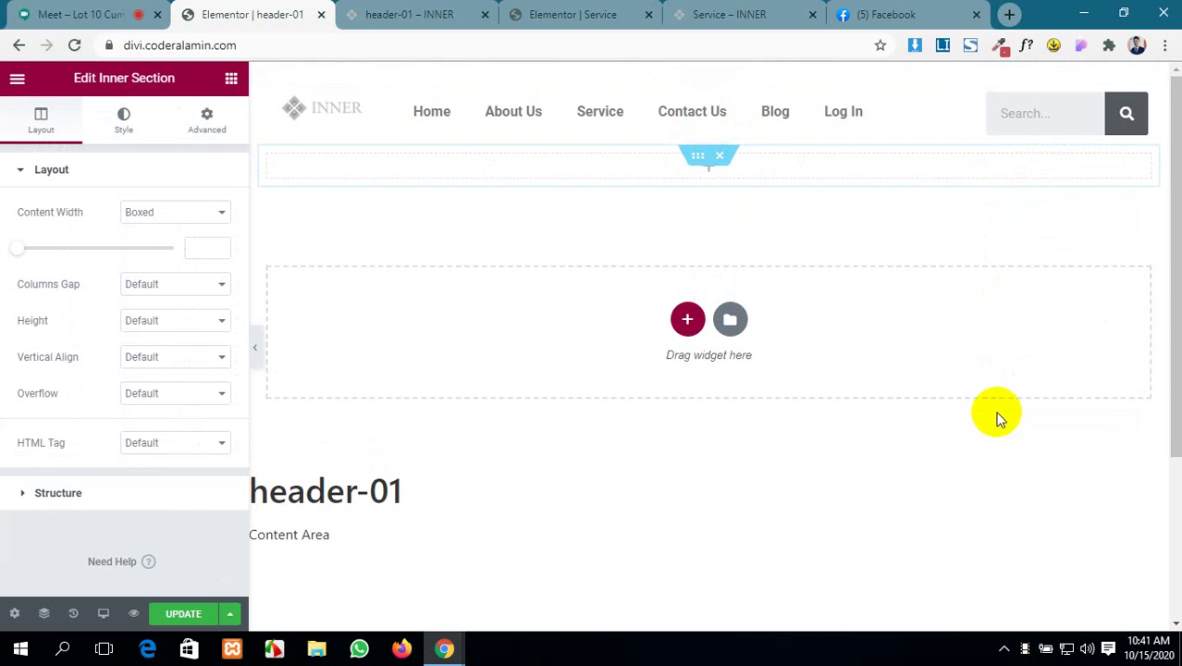
pyautogui.click(709, 172)
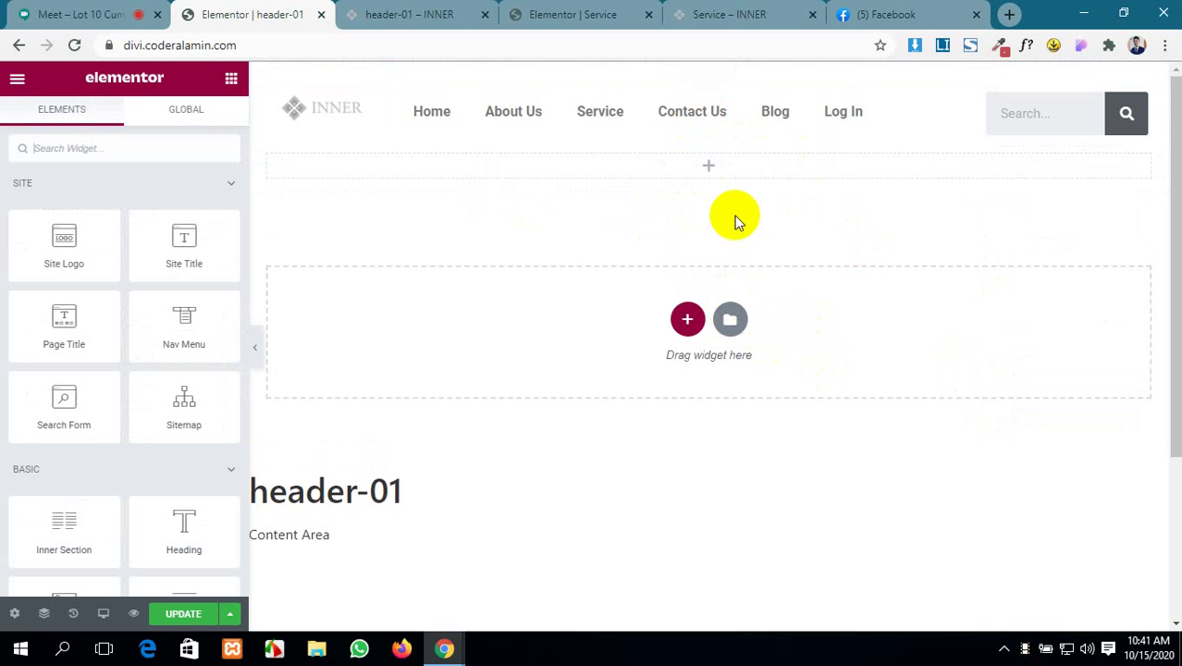
# - Insert the saved "header 01" template without importing its document settings, and delete the inserted section
pyautogui.click(731, 316)
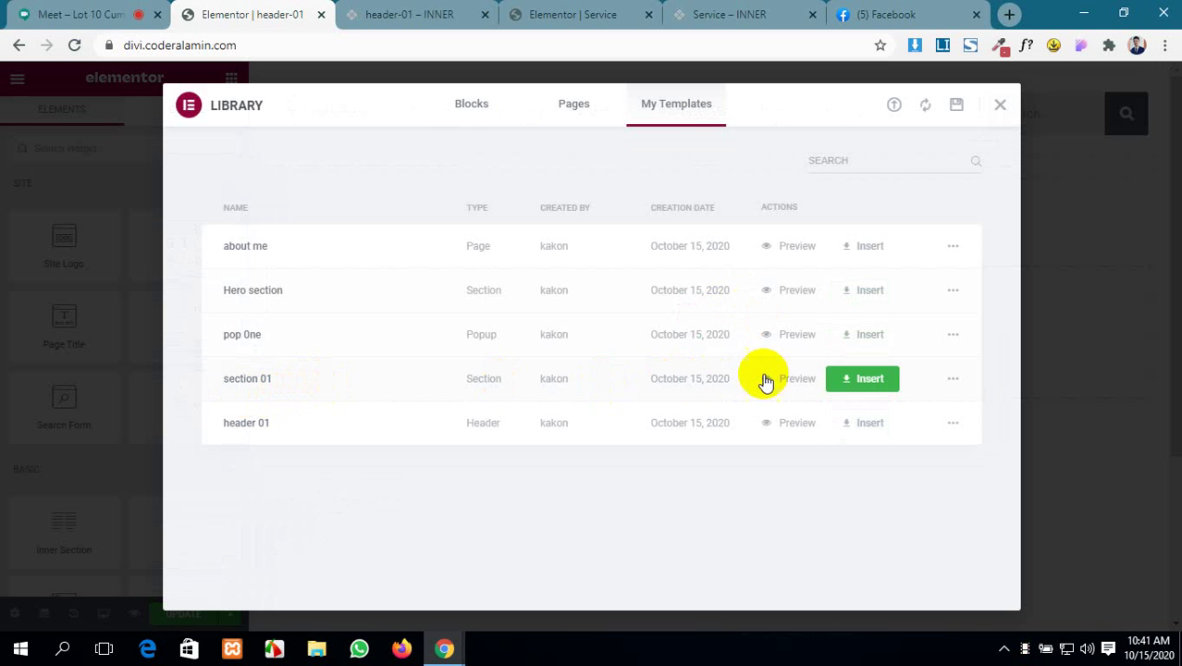
pyautogui.click(883, 422)
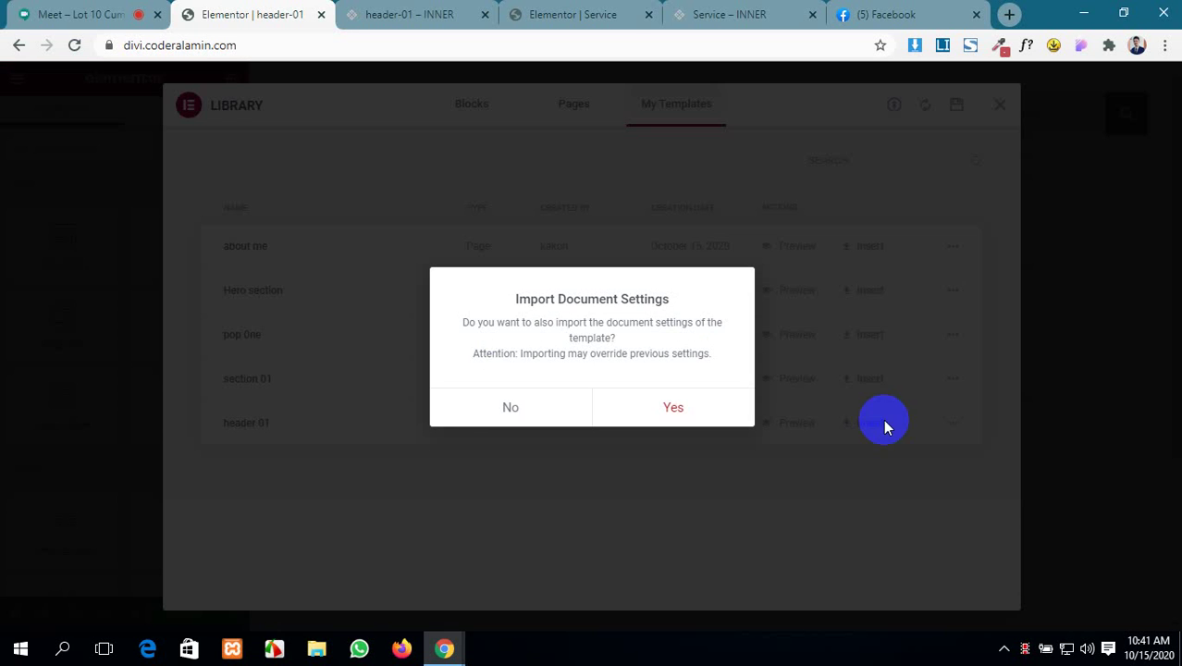
pyautogui.click(532, 406)
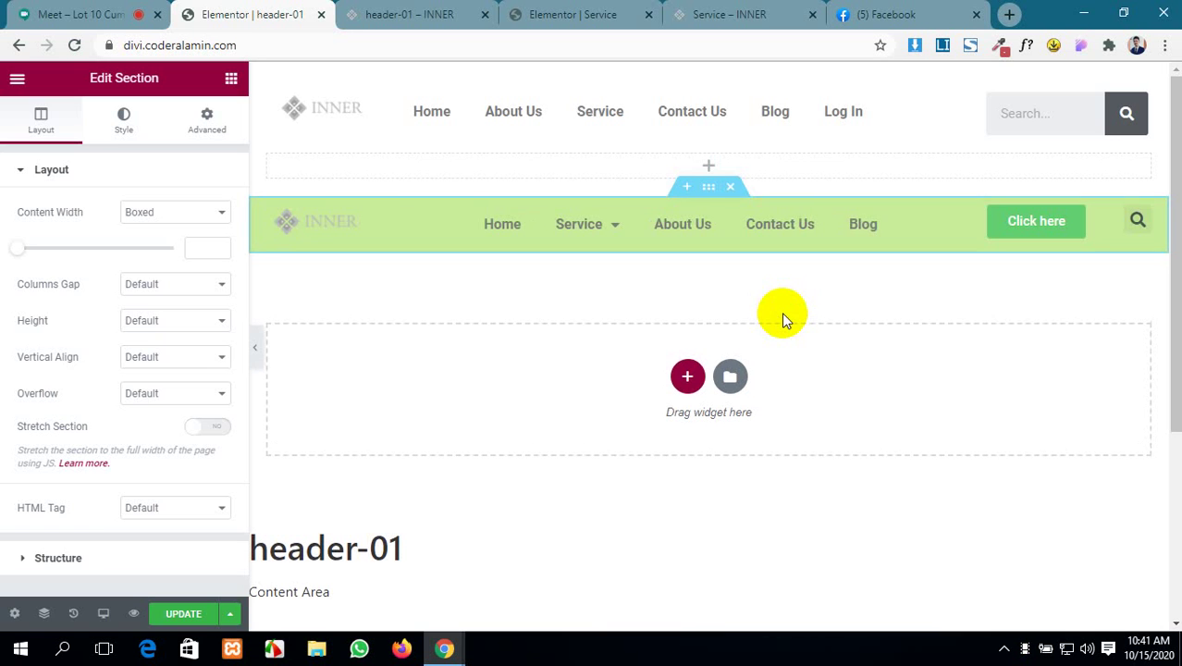
pyautogui.click(731, 187)
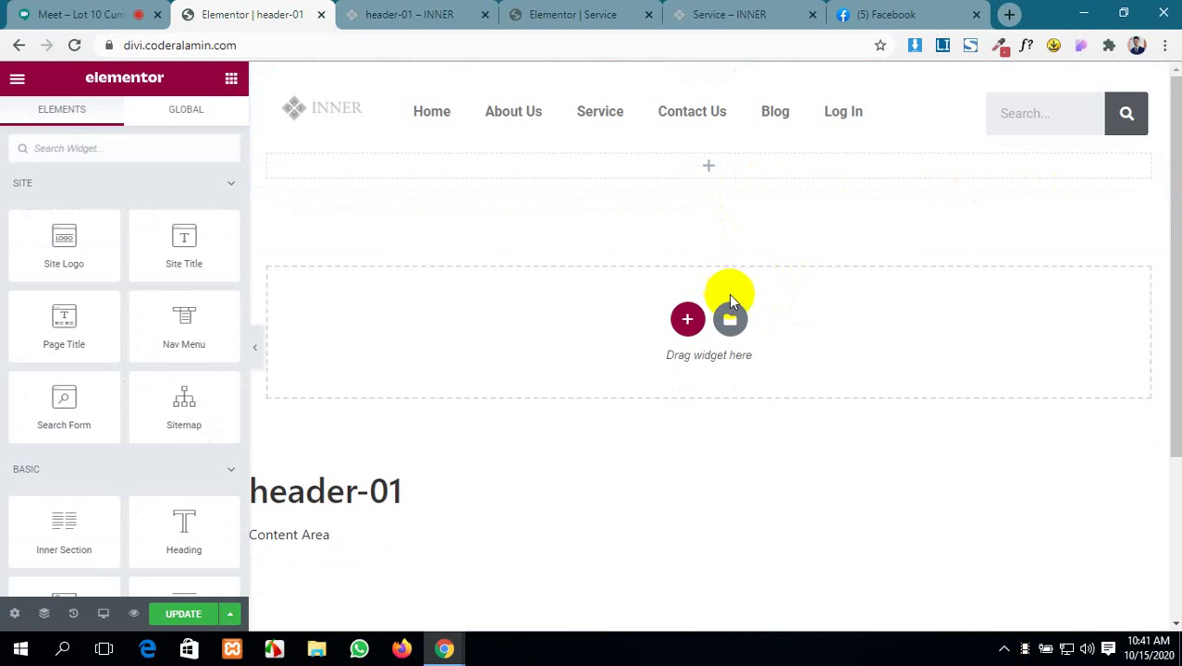
# - Preview the saved "section 01" template from the template library and close the preview
pyautogui.click(731, 316)
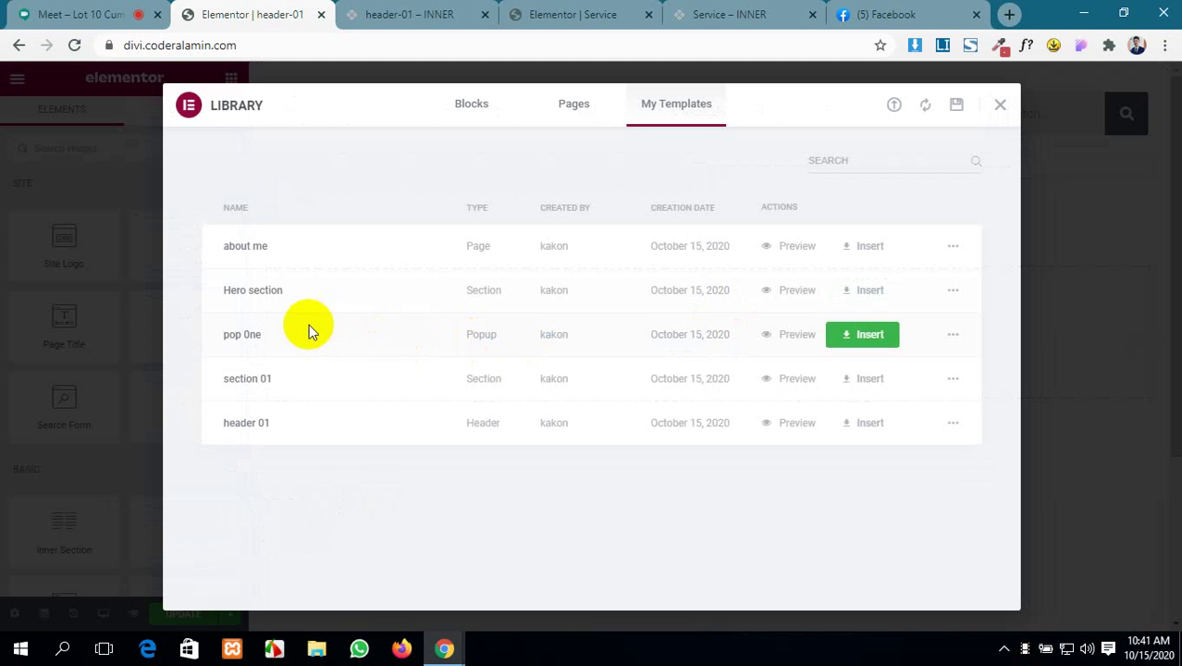
pyautogui.click(782, 381)
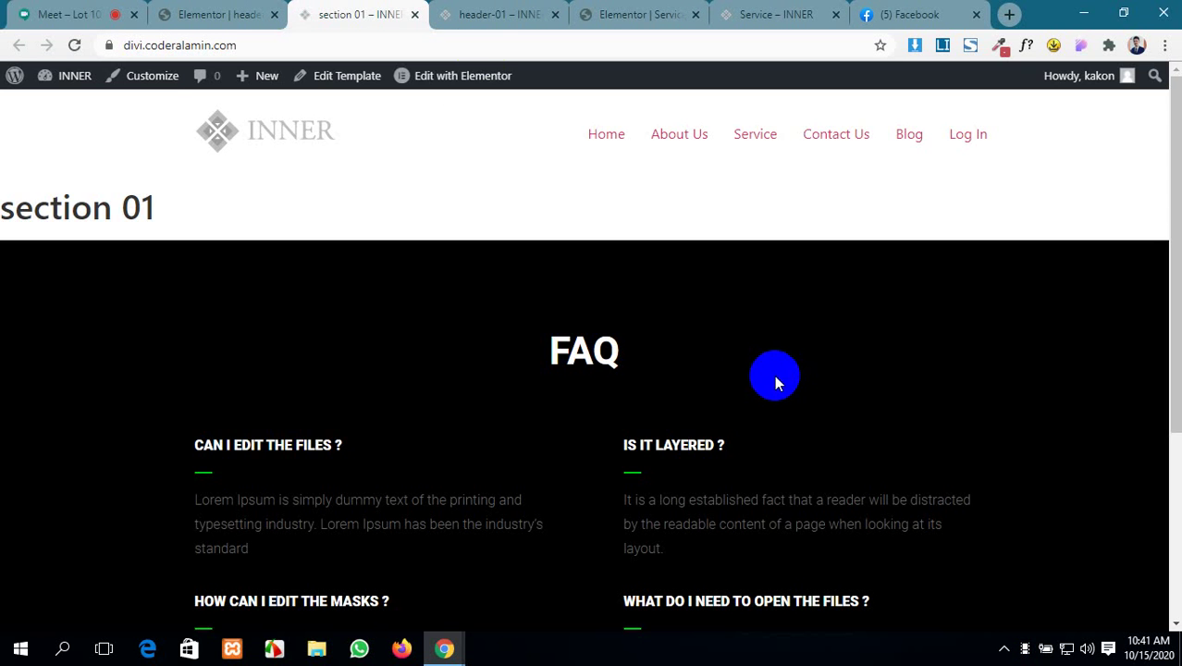
pyautogui.click(226, 11)
pyautogui.click(415, 14)
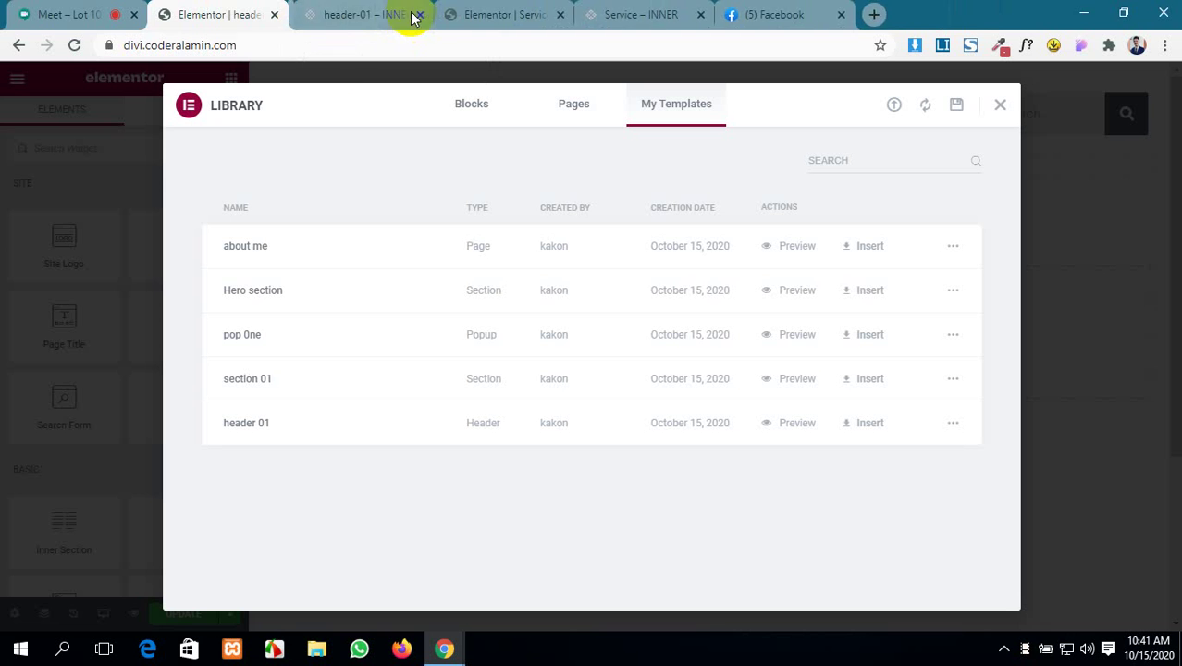
# - Insert the saved "Hero section" template from the library below the header row
pyautogui.click(869, 293)
pyautogui.click(674, 403)
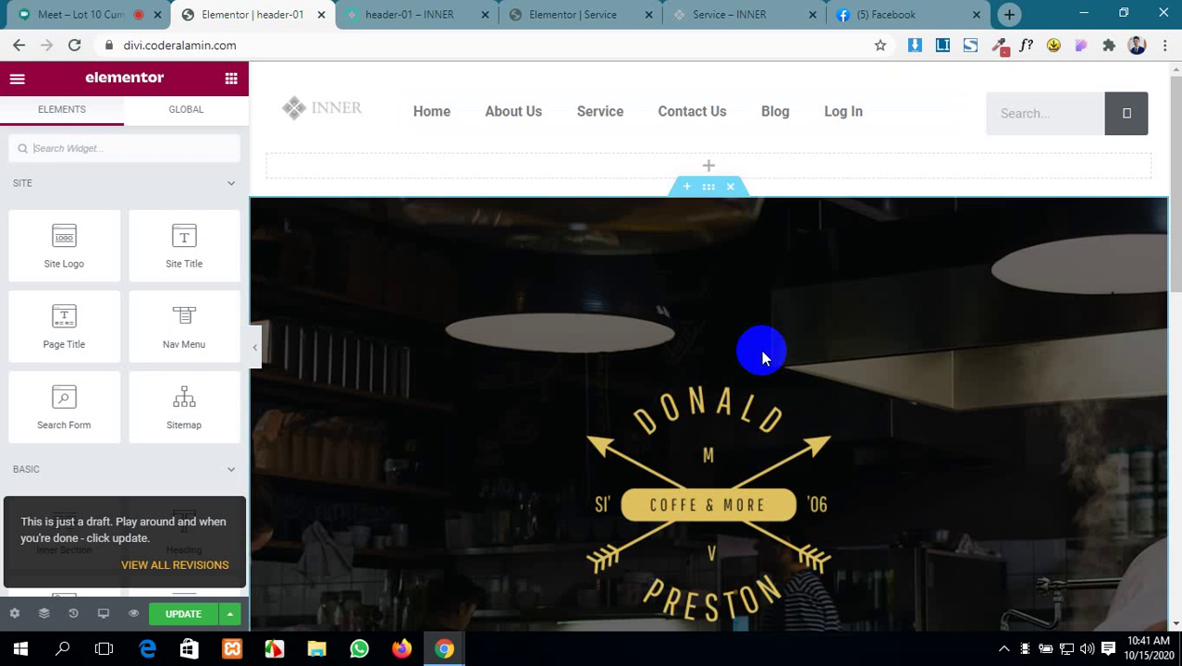
pyautogui.click(709, 192)
pyautogui.moveTo(710, 191)
pyautogui.mouseDown()
pyautogui.moveTo(710, 102)
pyautogui.moveTo(701, 203)
pyautogui.moveTo(693, 83)
pyautogui.moveTo(689, 189)
pyautogui.mouseUp()
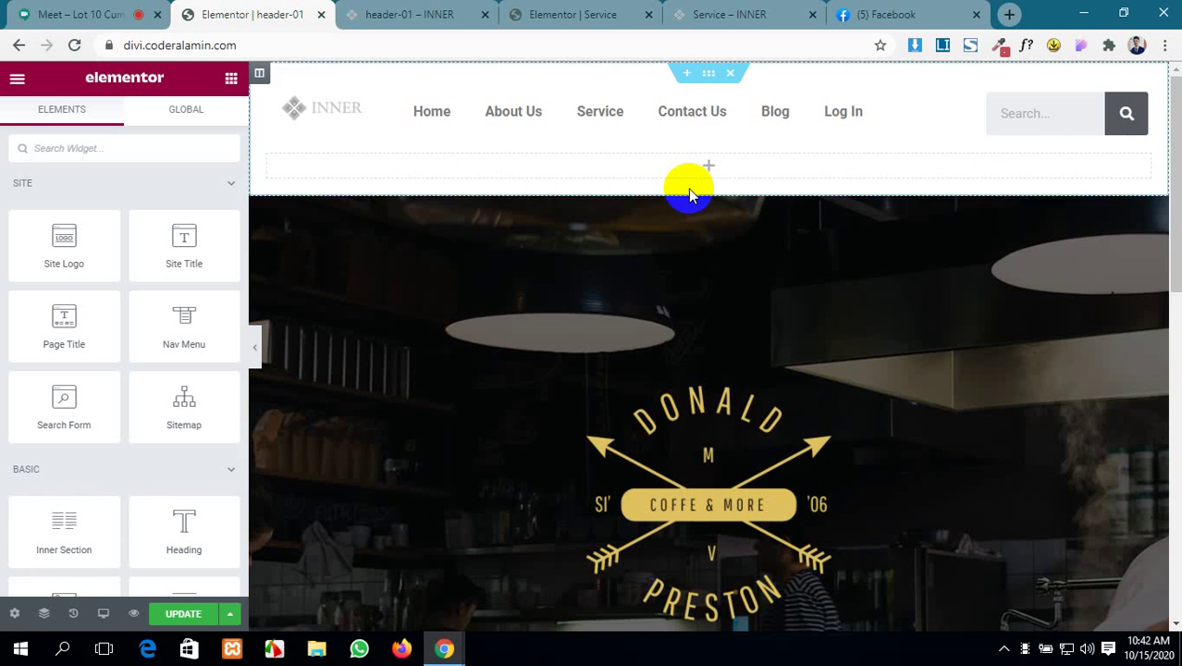
pyautogui.click(806, 219)
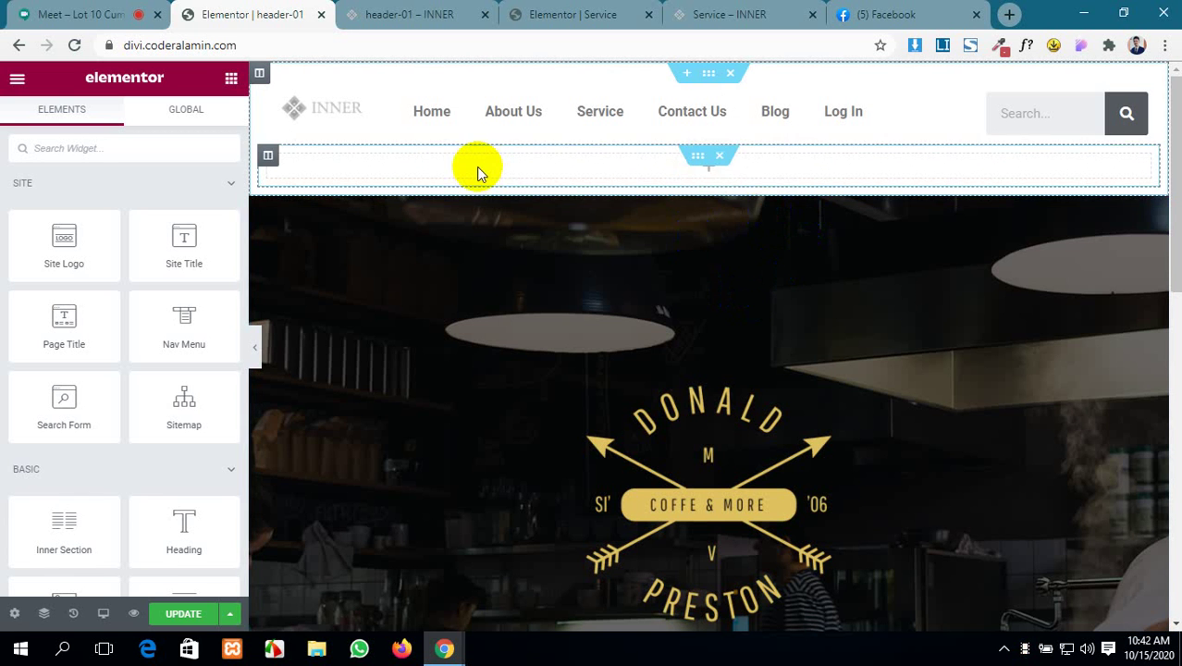
# - Delete the empty inner section under the logo, menu and search row, and the inserted hero section
pyautogui.click(724, 159)
pyautogui.click(727, 152)
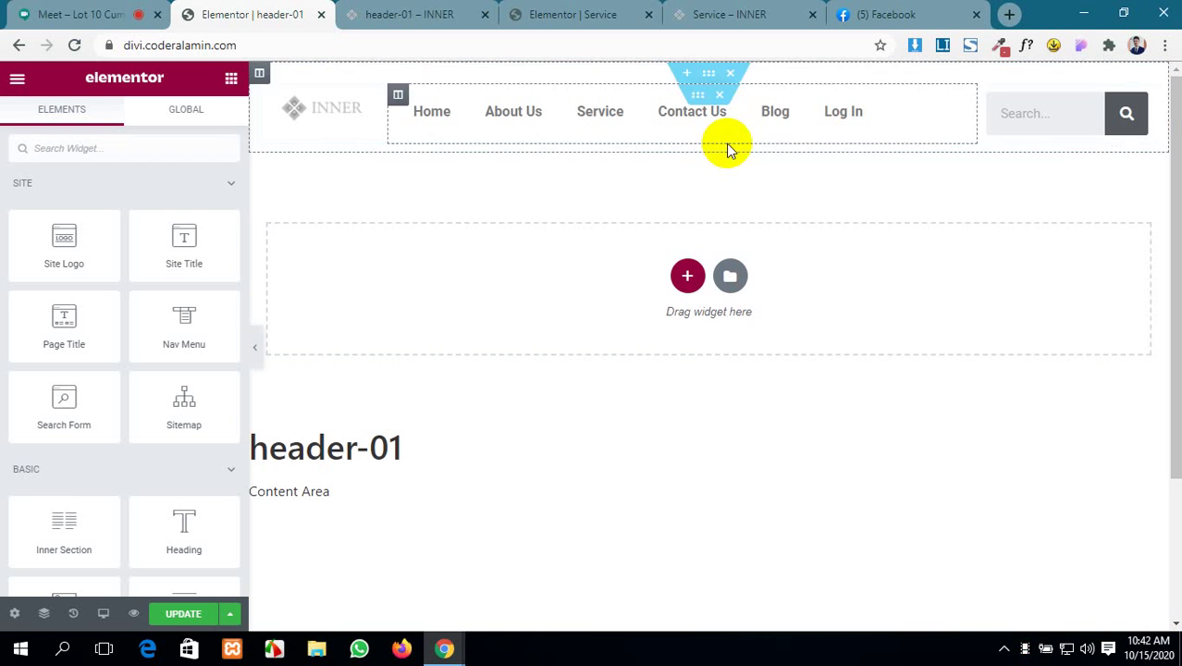
# - Assign "secondary menu" to the header's navigation menu with centered alignment, and update the template
pyautogui.click(707, 72)
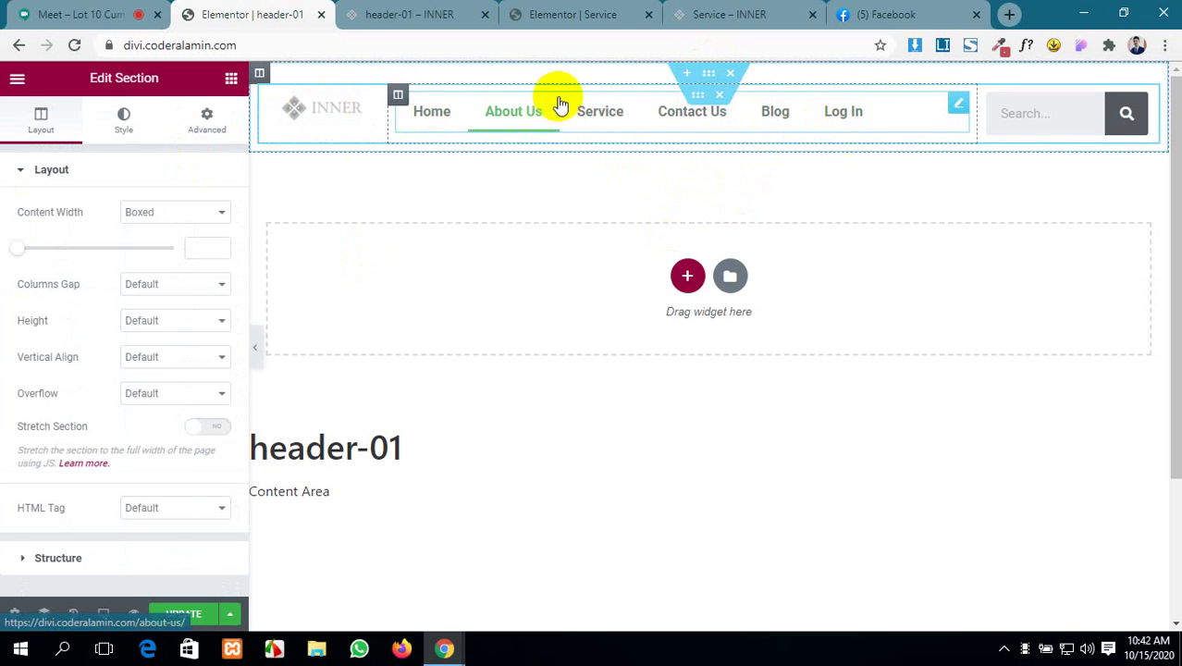
pyautogui.click(960, 109)
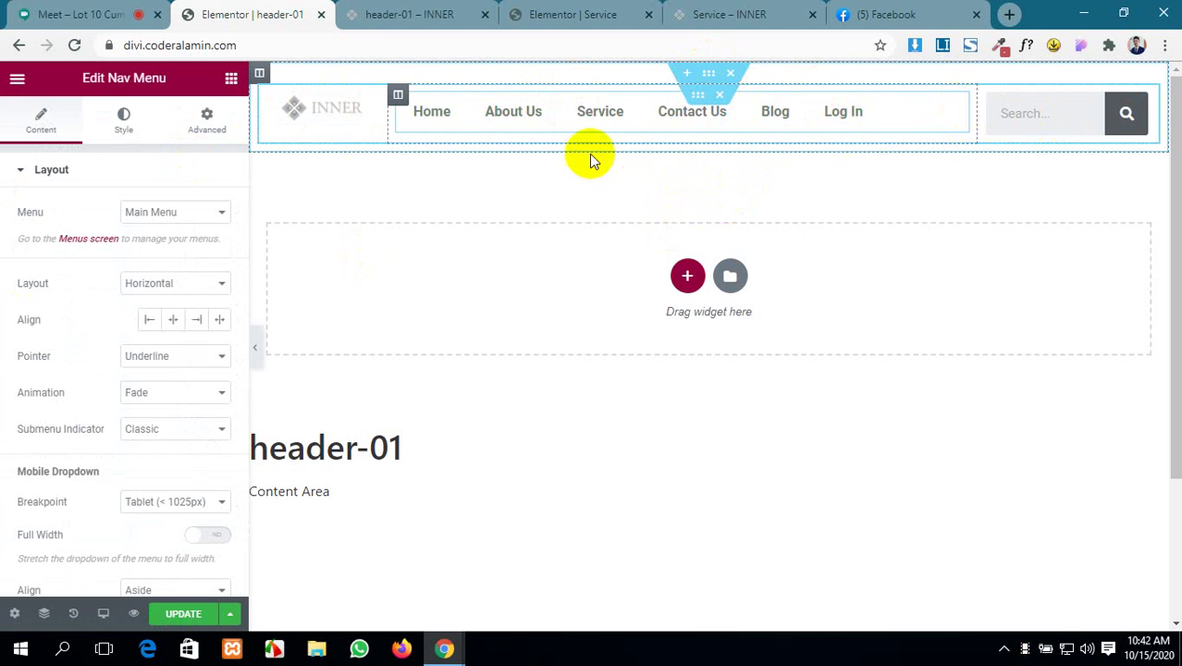
pyautogui.click(191, 213)
pyautogui.click(182, 244)
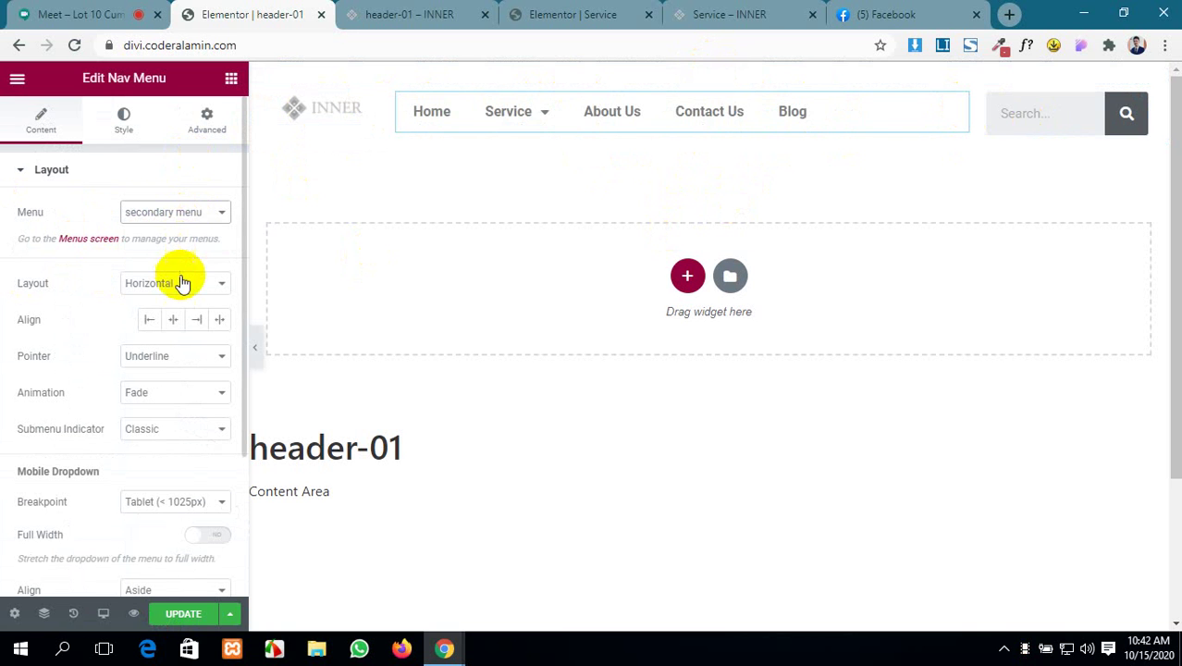
pyautogui.click(174, 320)
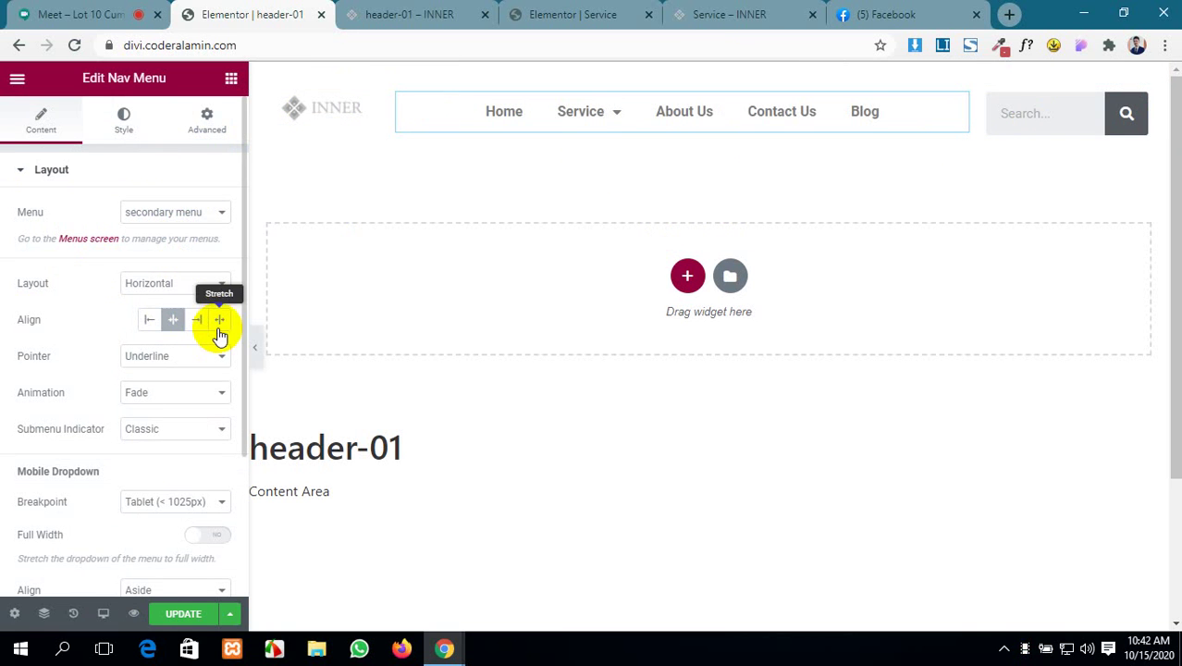
pyautogui.scroll(-1, 219, 336)
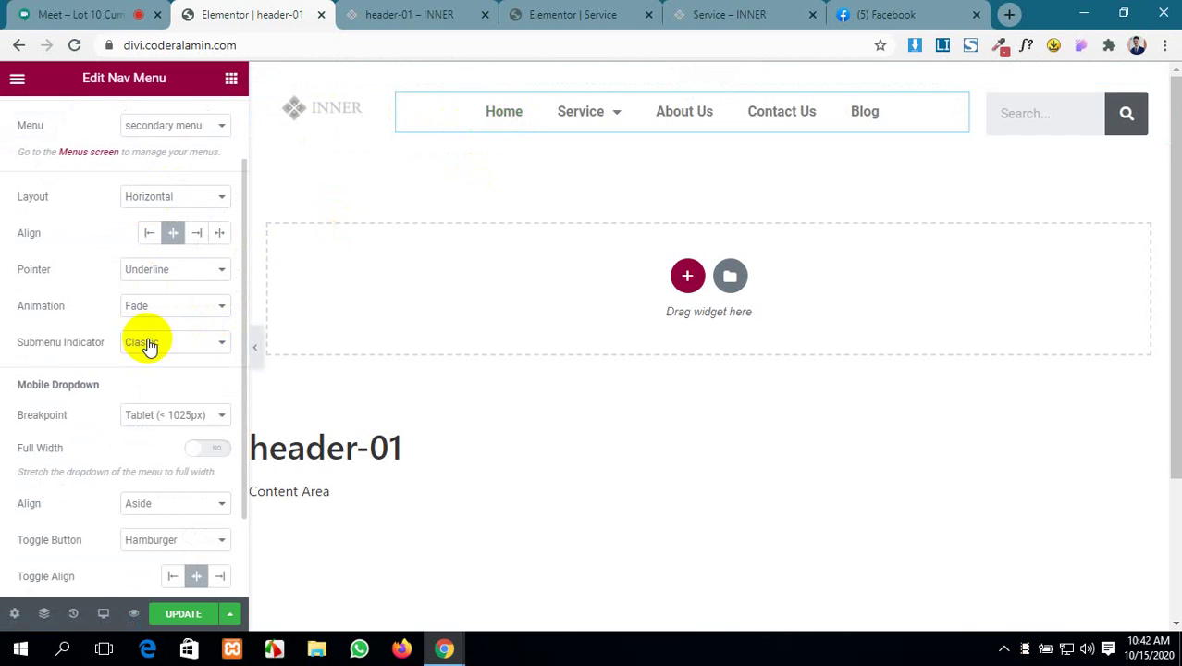
pyautogui.scroll(-2, 170, 577)
pyautogui.click(170, 616)
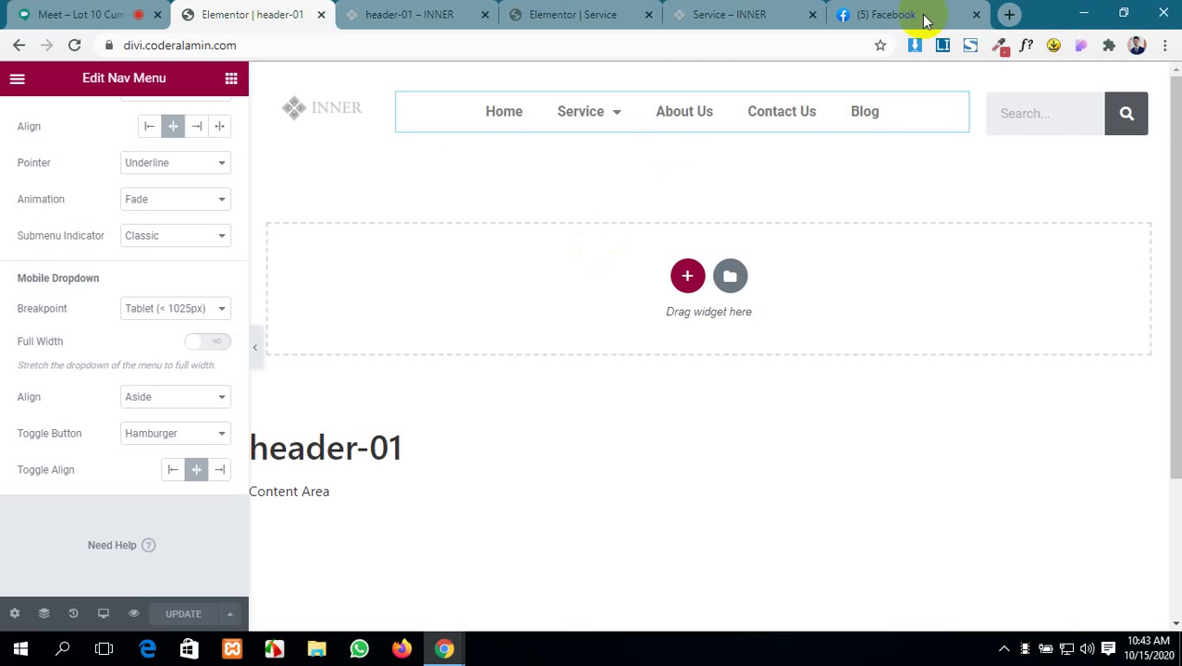
# - Compare the header on the published Service page with the one on the header-01 page
pyautogui.click(765, 14)
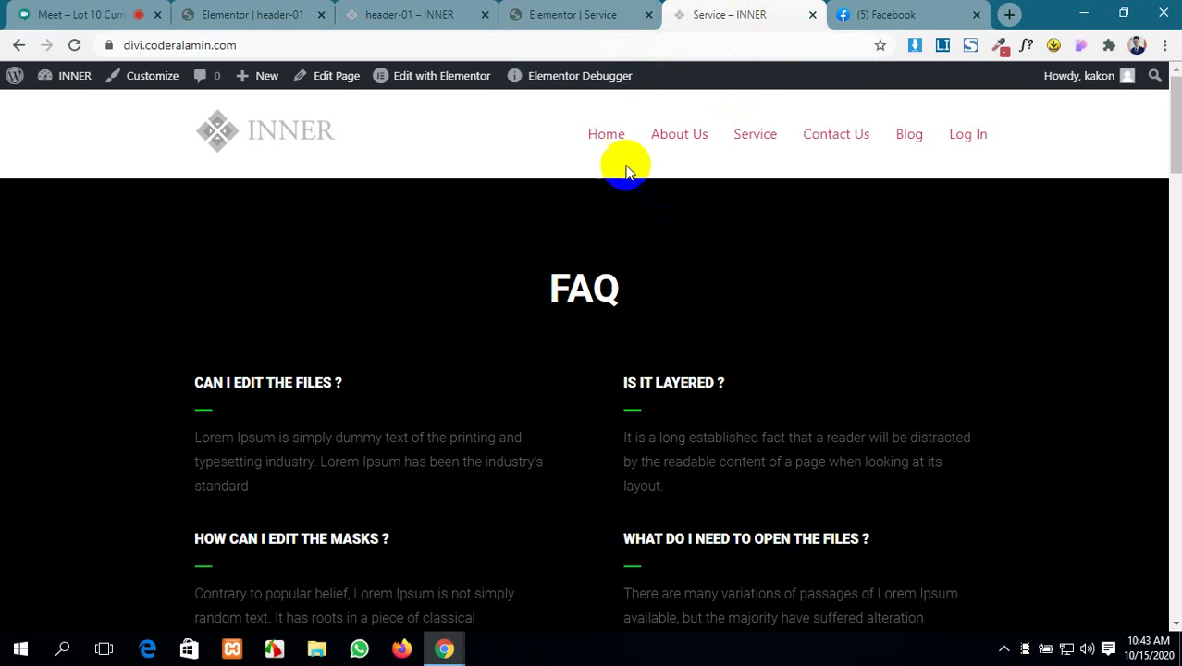
pyautogui.click(561, 14)
pyautogui.click(435, 13)
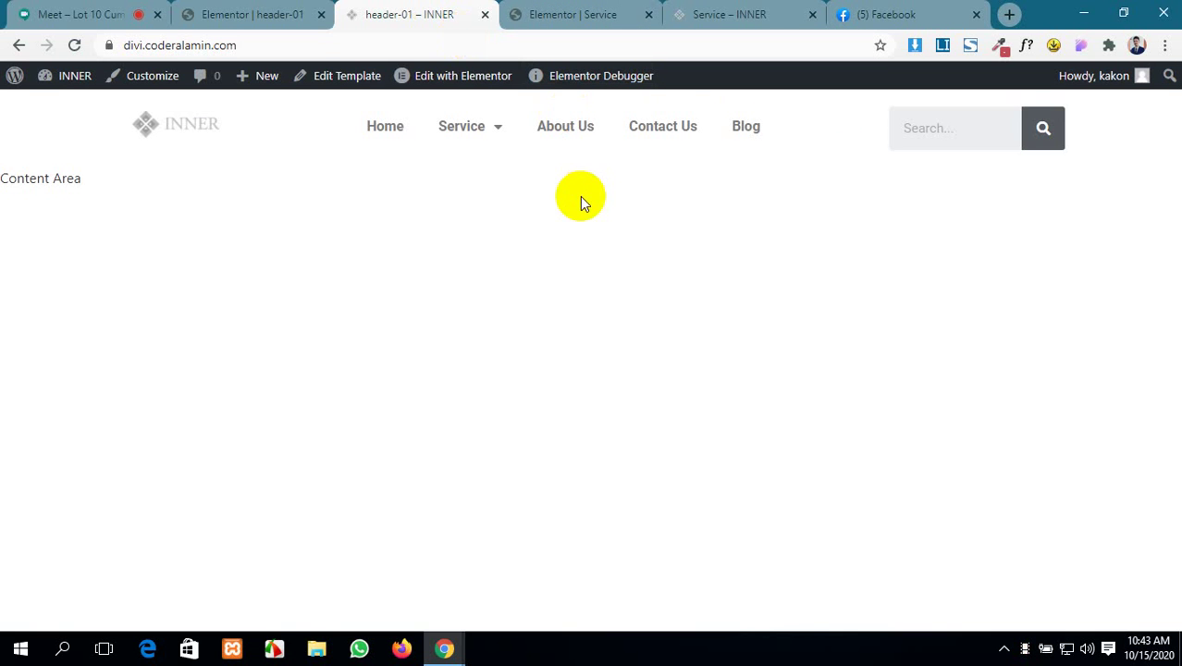
pyautogui.click(272, 11)
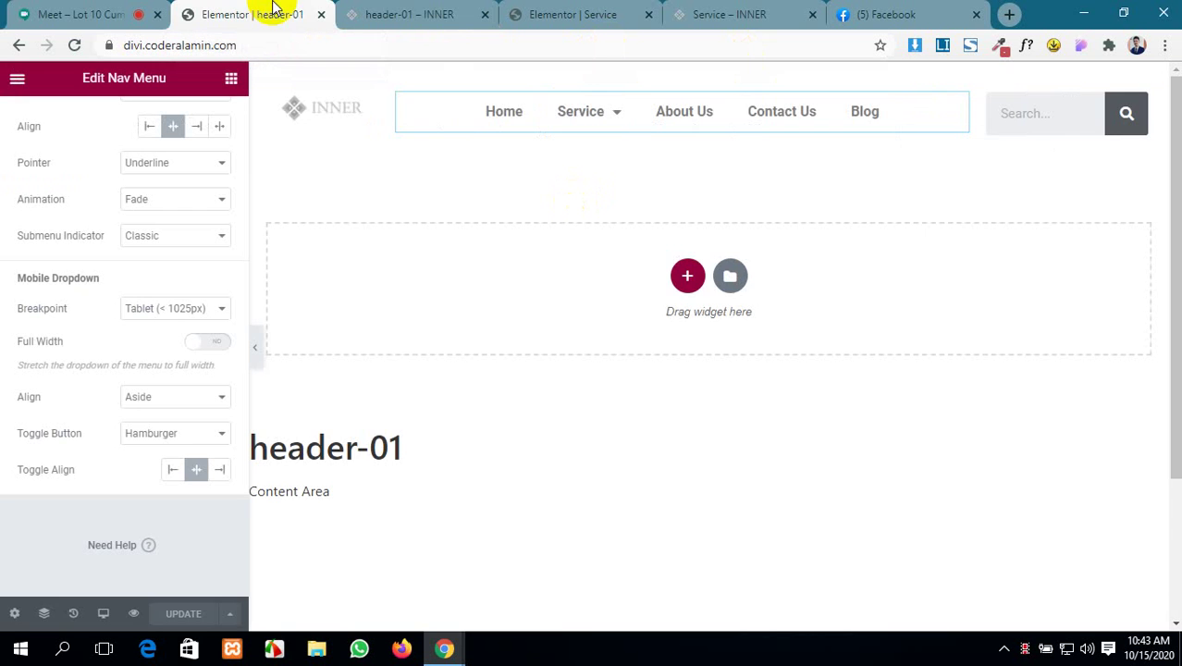
pyautogui.click(444, 7)
pyautogui.click(238, 10)
pyautogui.click(408, 9)
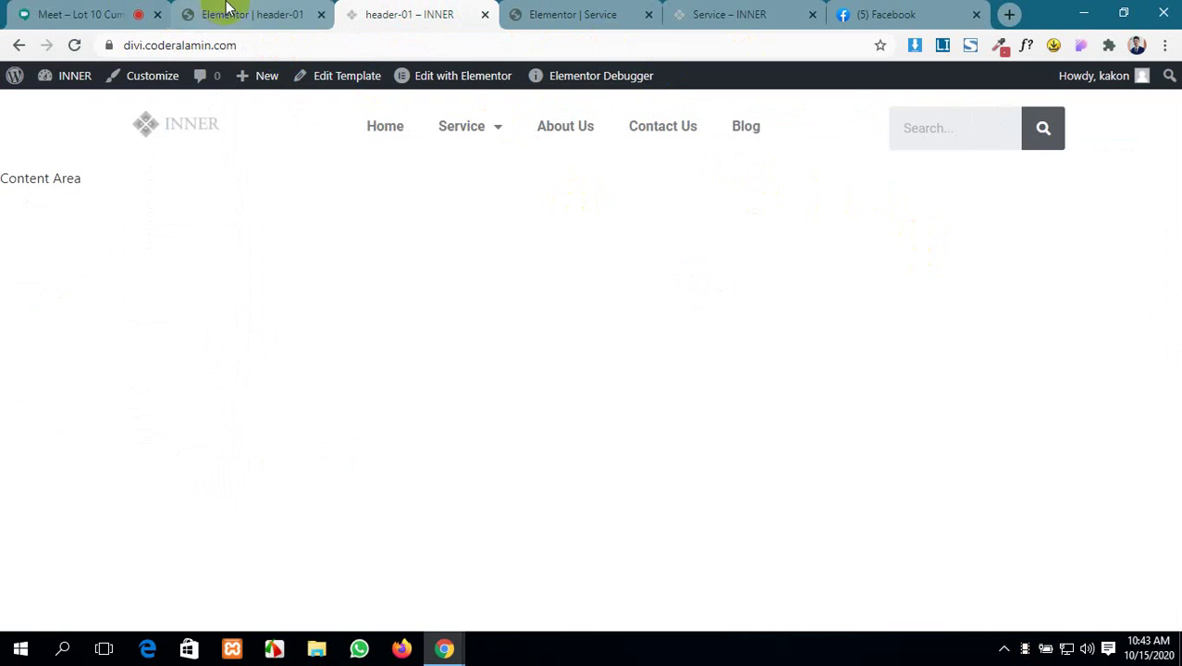
pyautogui.click(249, 8)
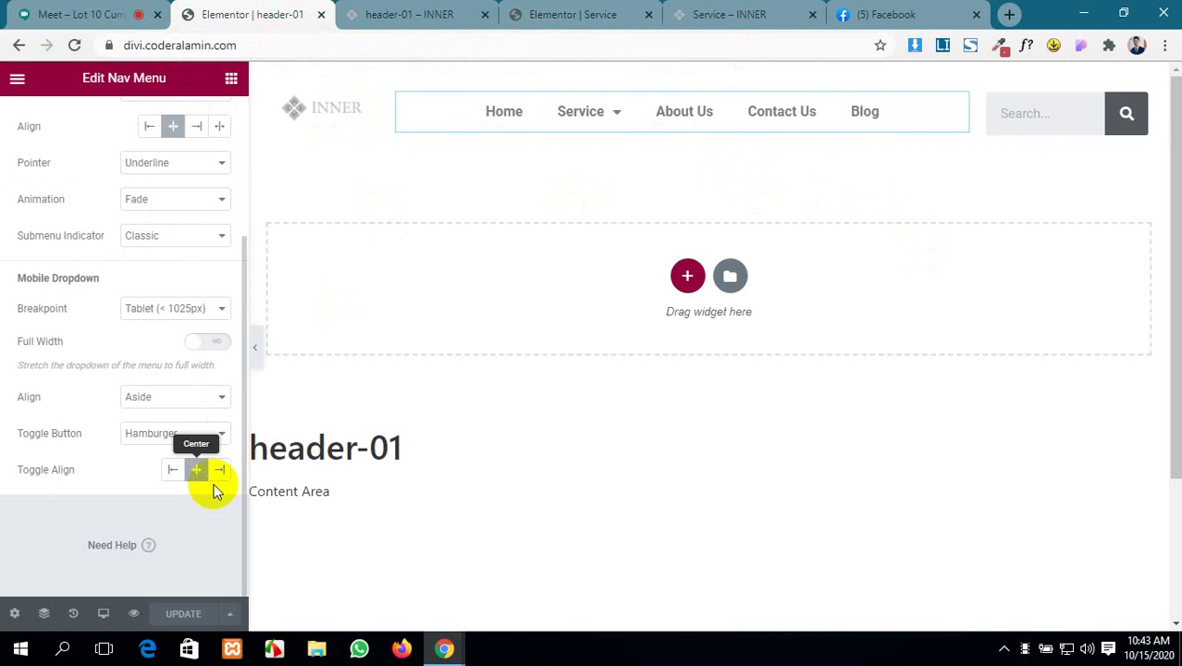
# - Preview the header-01 template on the front end and return to the editor
pyautogui.scroll(-1, 397, 446)
pyautogui.scroll(1, 397, 445)
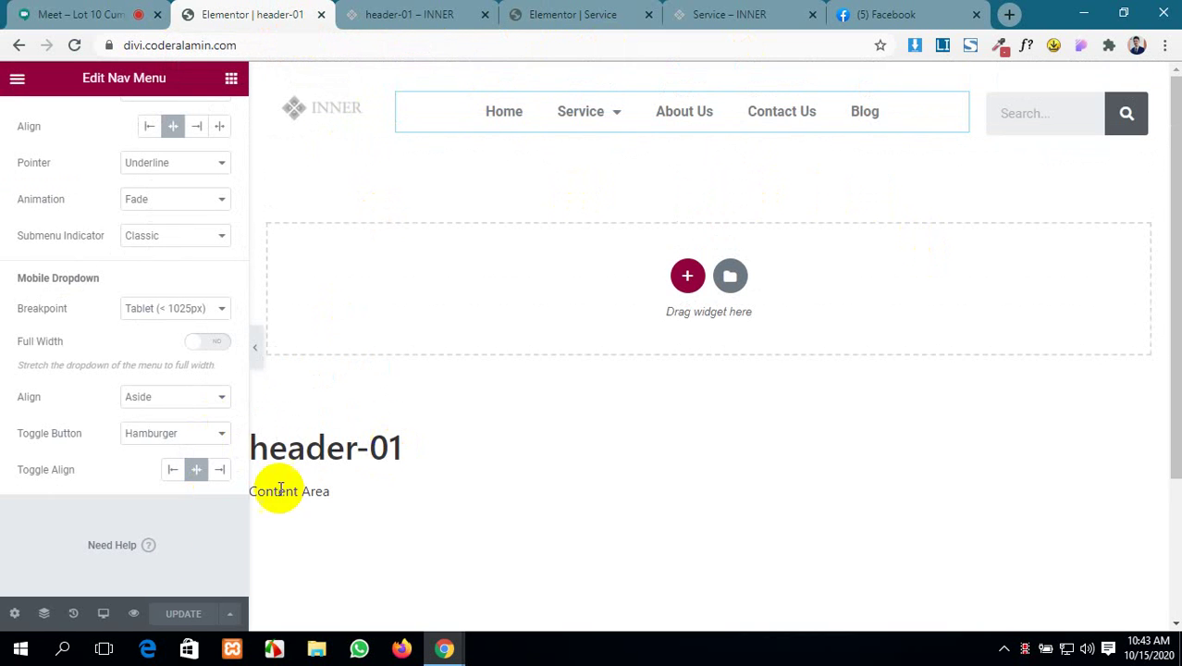
pyautogui.click(132, 614)
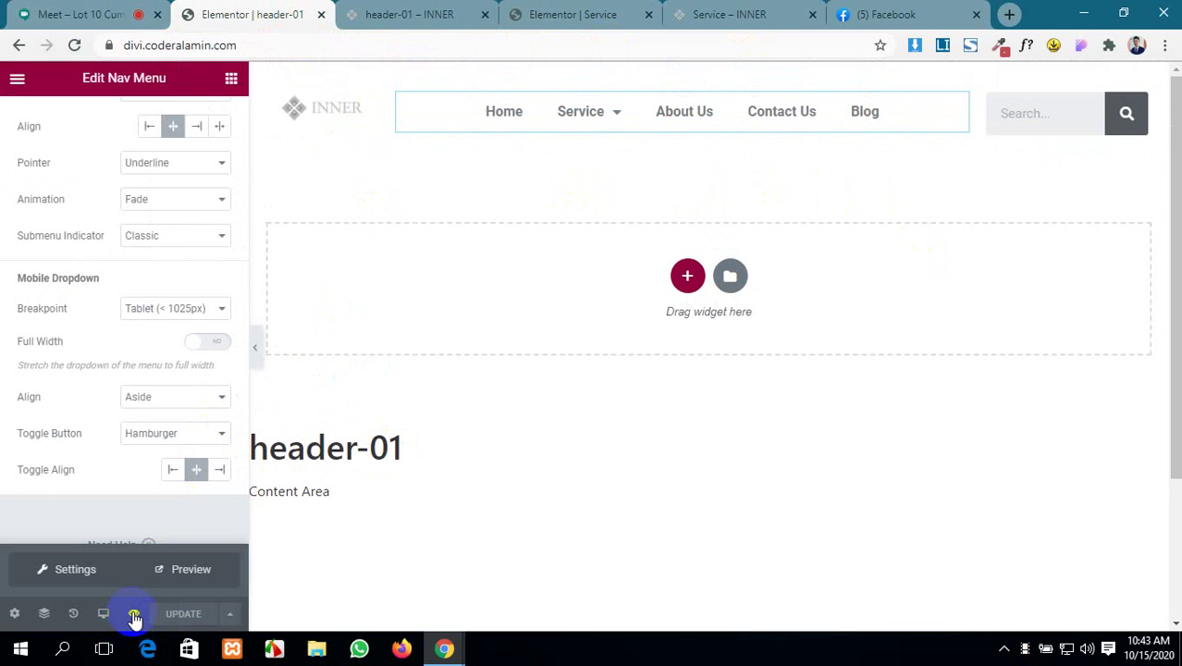
pyautogui.click(184, 570)
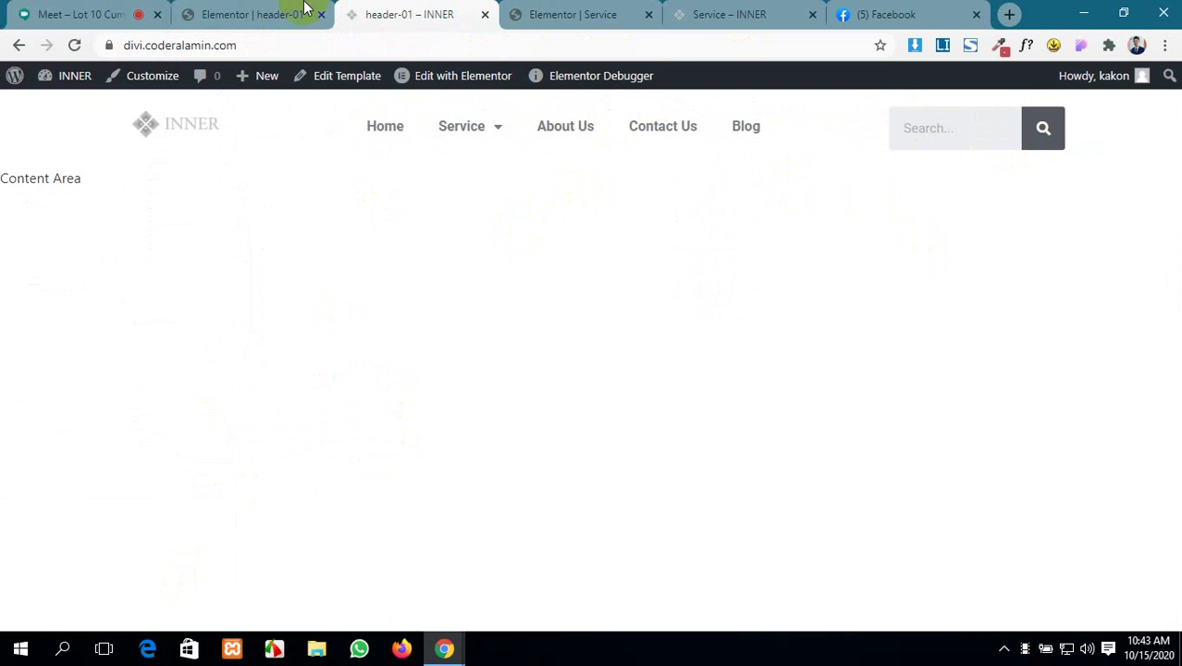
pyautogui.click(261, 21)
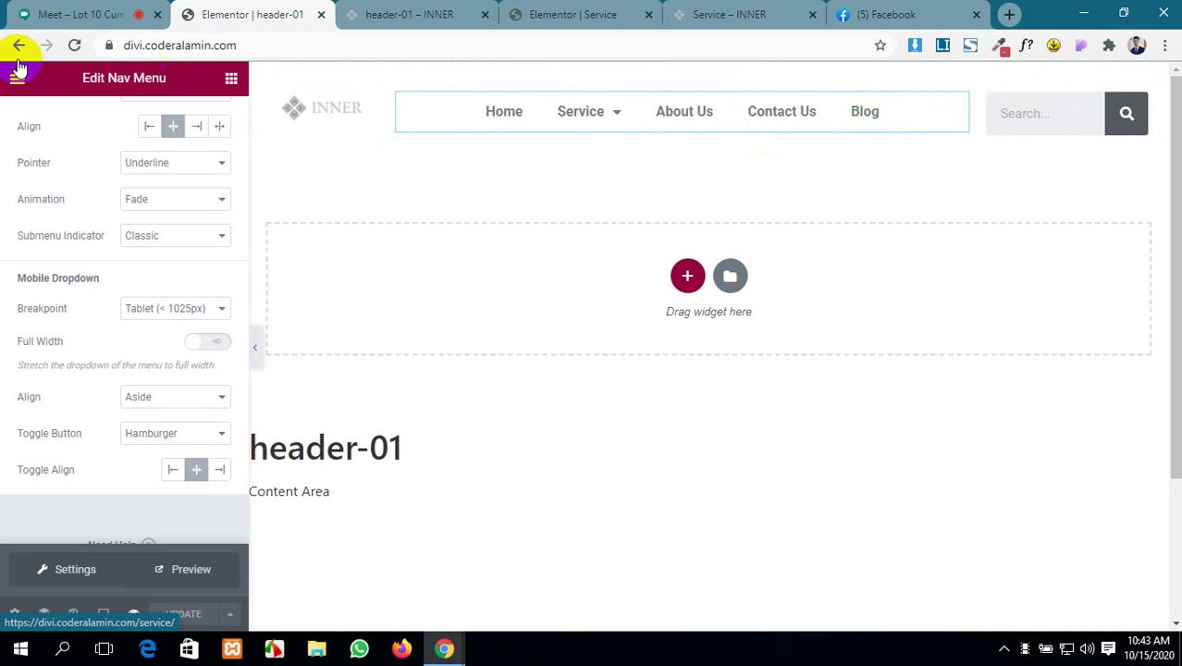
# - Set the outer header section's content width to Full Width and center-align the site logo
pyautogui.moveTo(246, 345); pyautogui.dragTo(223, 337)
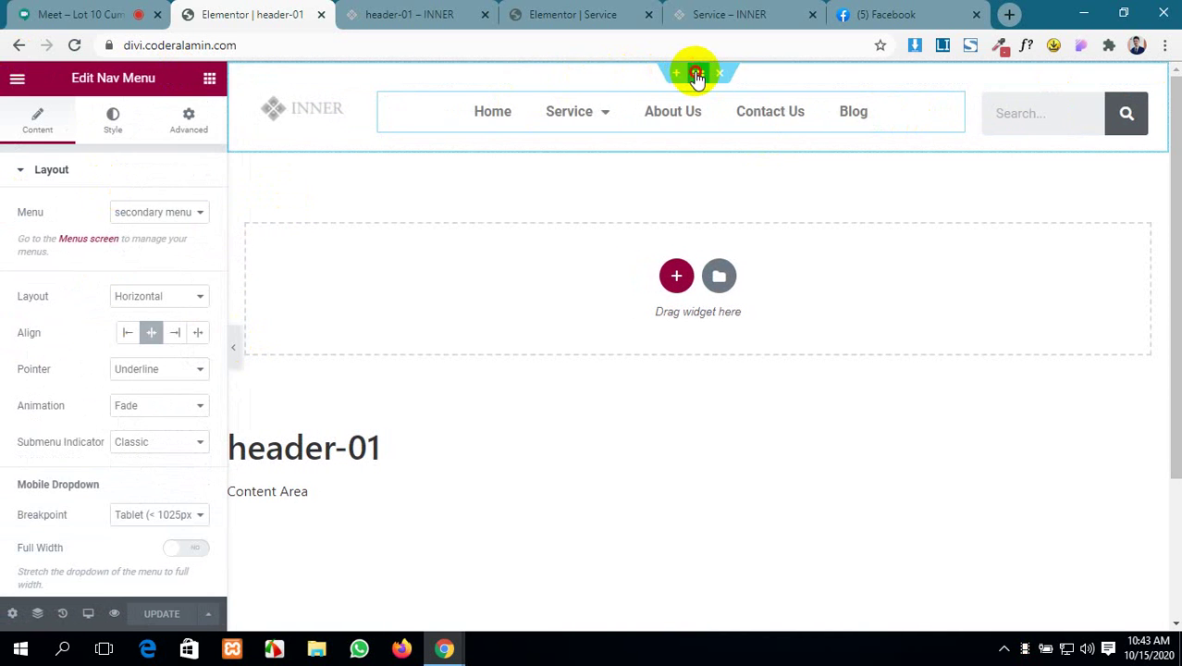
pyautogui.click(696, 72)
pyautogui.click(173, 211)
pyautogui.click(172, 243)
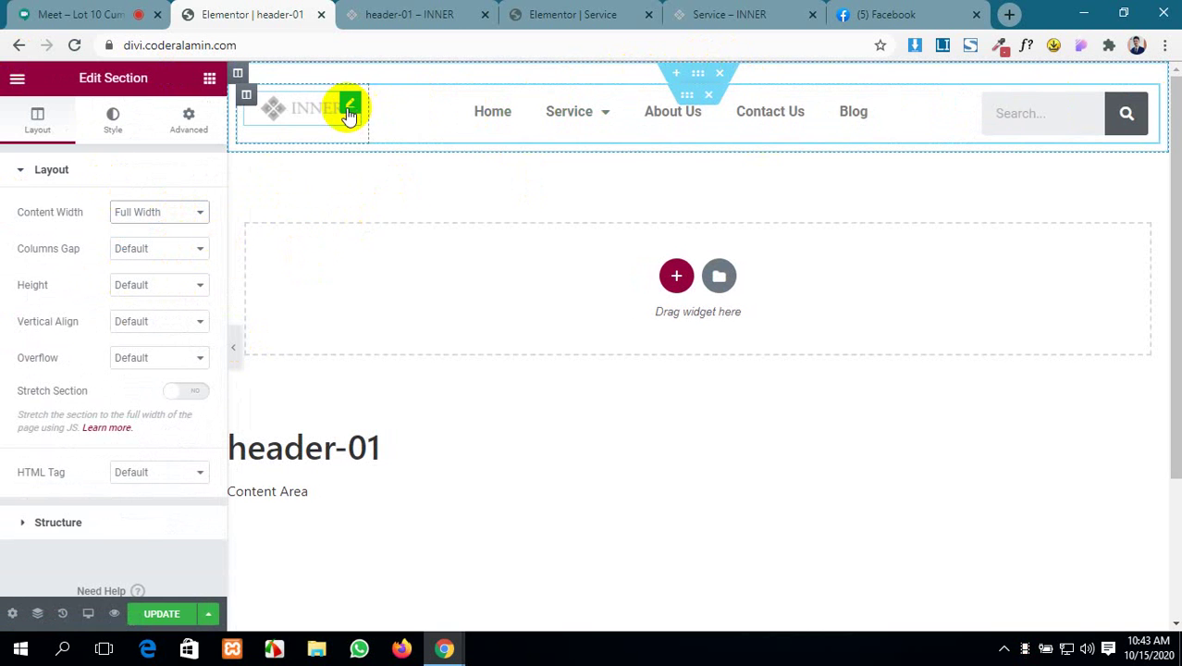
pyautogui.click(348, 104)
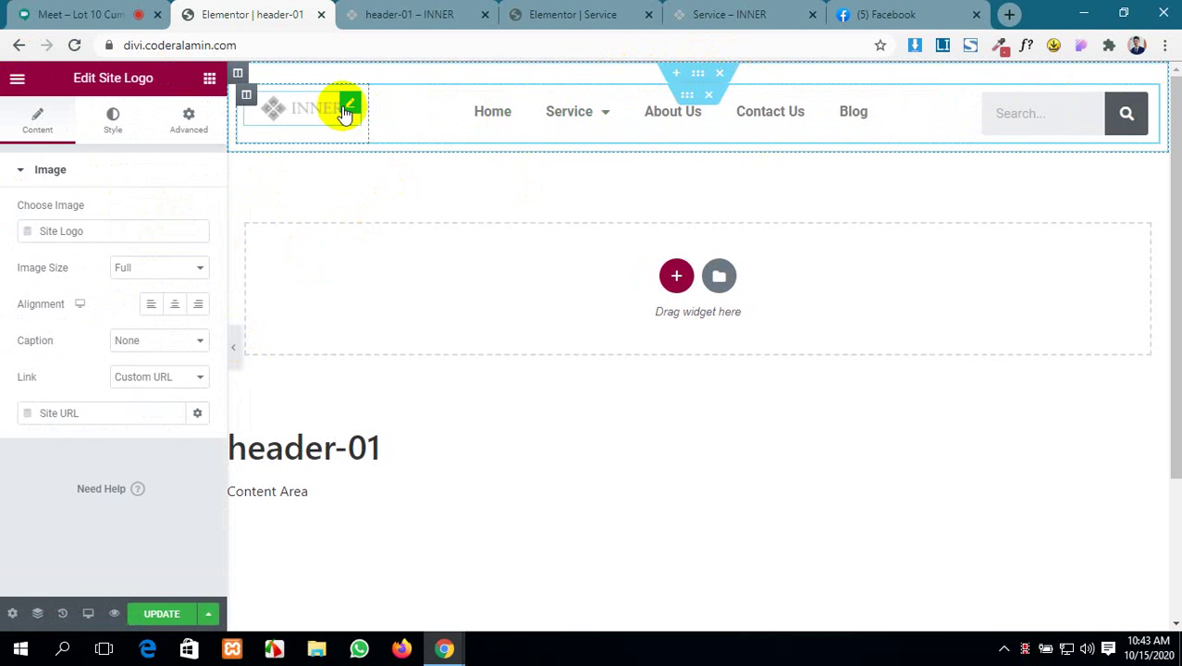
pyautogui.click(176, 306)
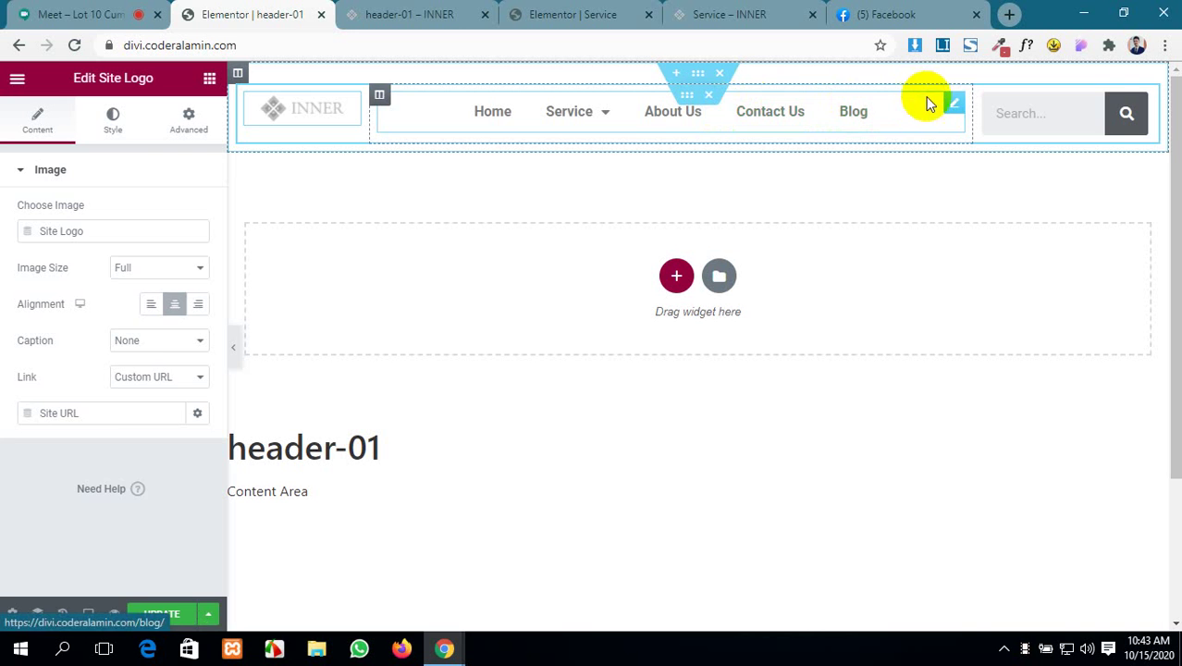
# - Turn off the navigation menu's centered alignment and set its pointer to None
pyautogui.click(954, 103)
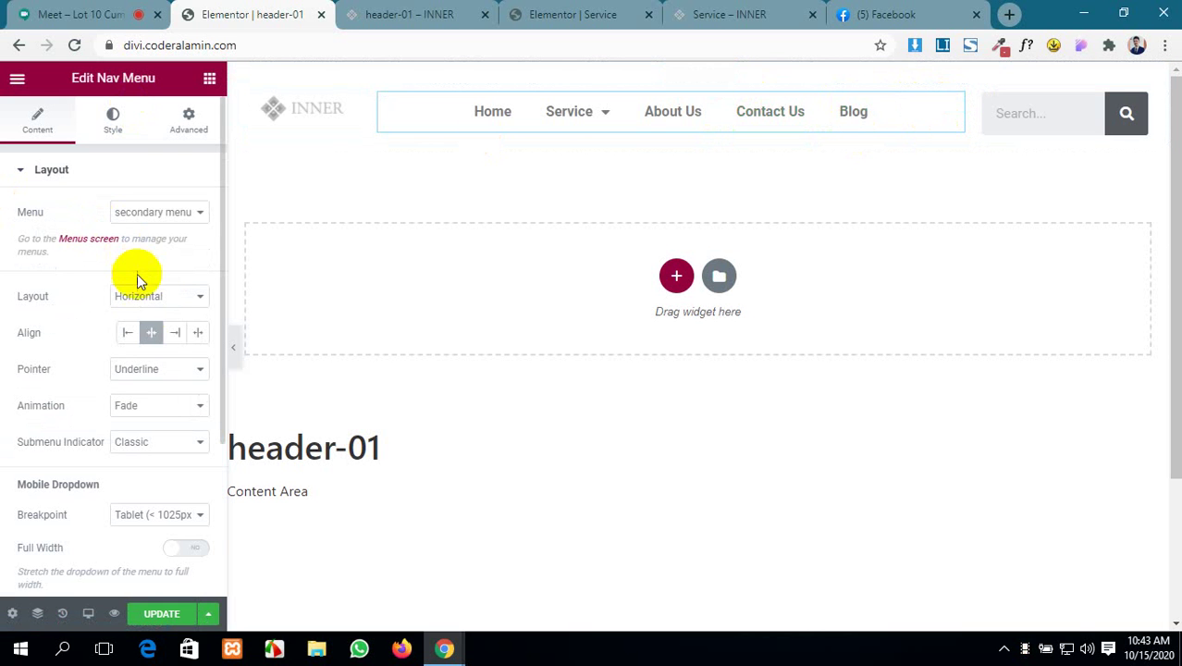
pyautogui.click(149, 332)
pyautogui.click(161, 373)
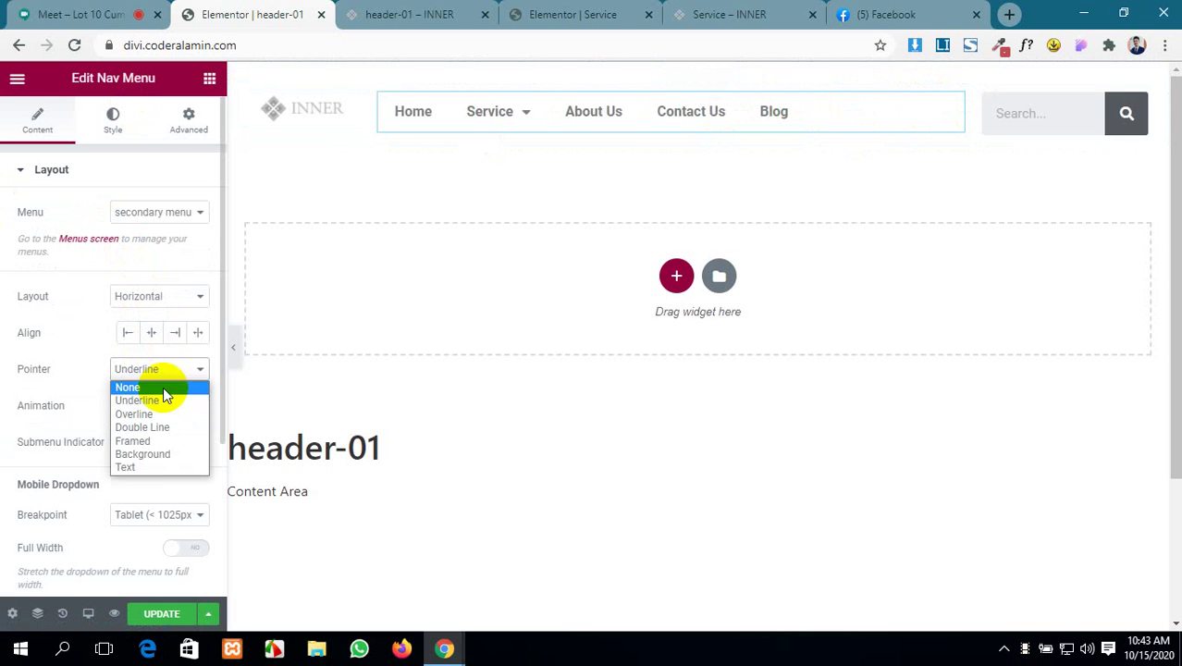
pyautogui.click(165, 388)
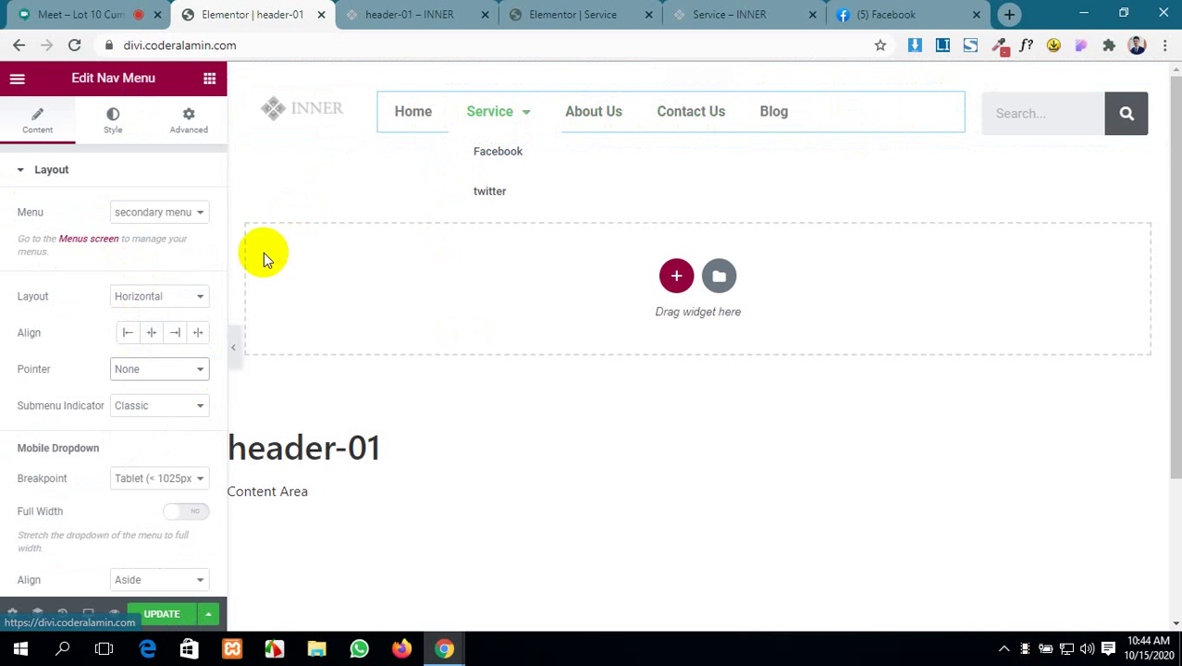
# - Set the navigation menu's submenu indicator to Chevron and check it on the Service item's dropdown
pyautogui.scroll(-3, 111, 353)
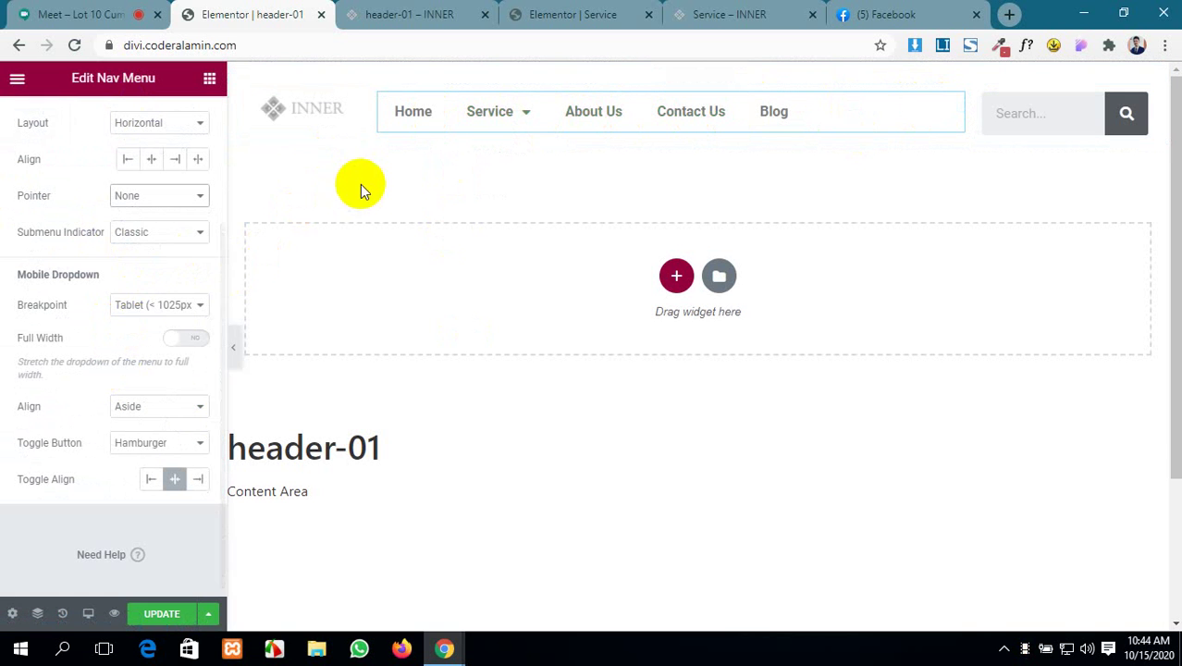
pyautogui.click(167, 232)
pyautogui.click(163, 278)
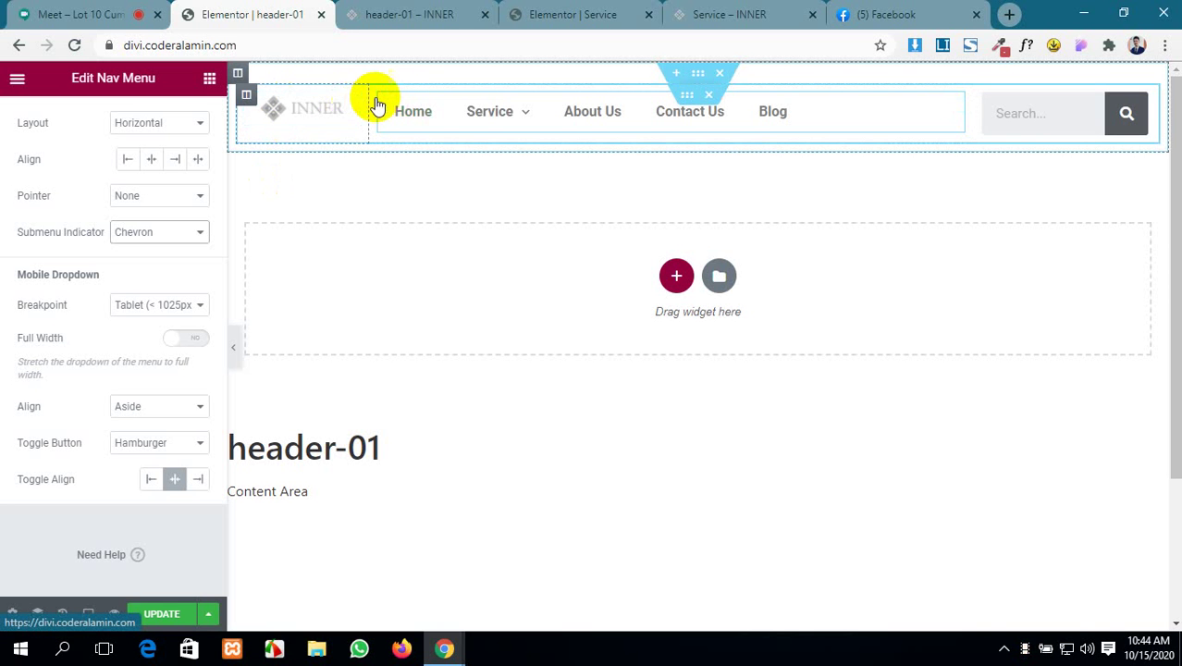
pyautogui.moveTo(467, 115)
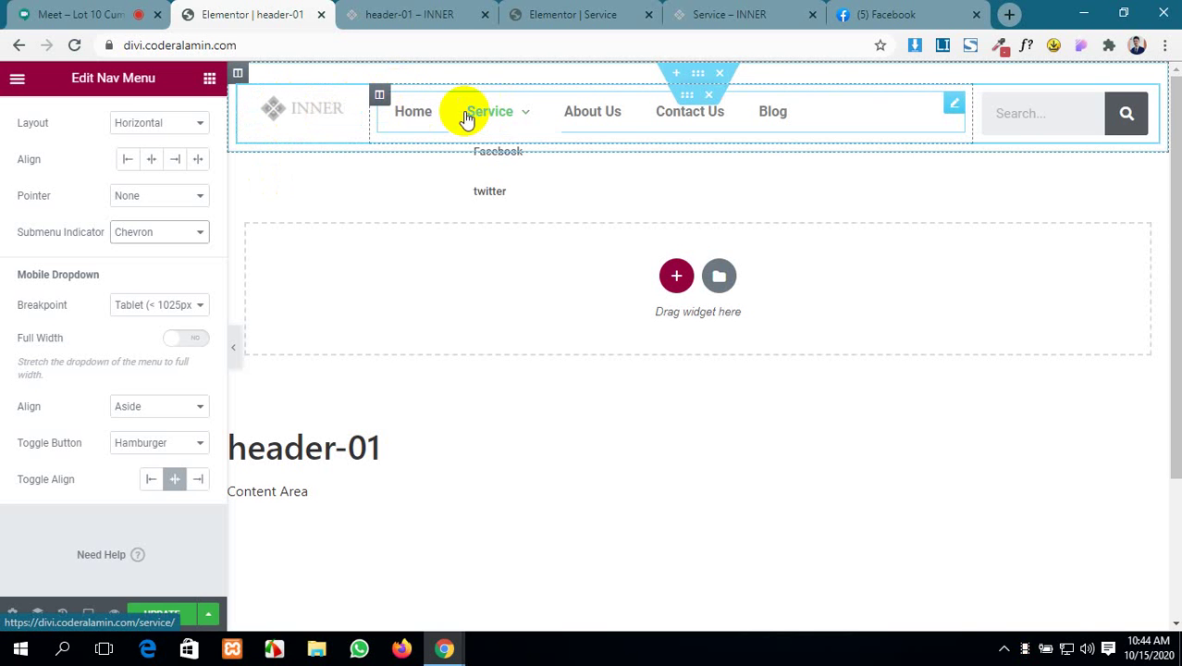
# - Set the navigation menu's mobile dropdown alignment to Center
pyautogui.scroll(2, 33, 339)
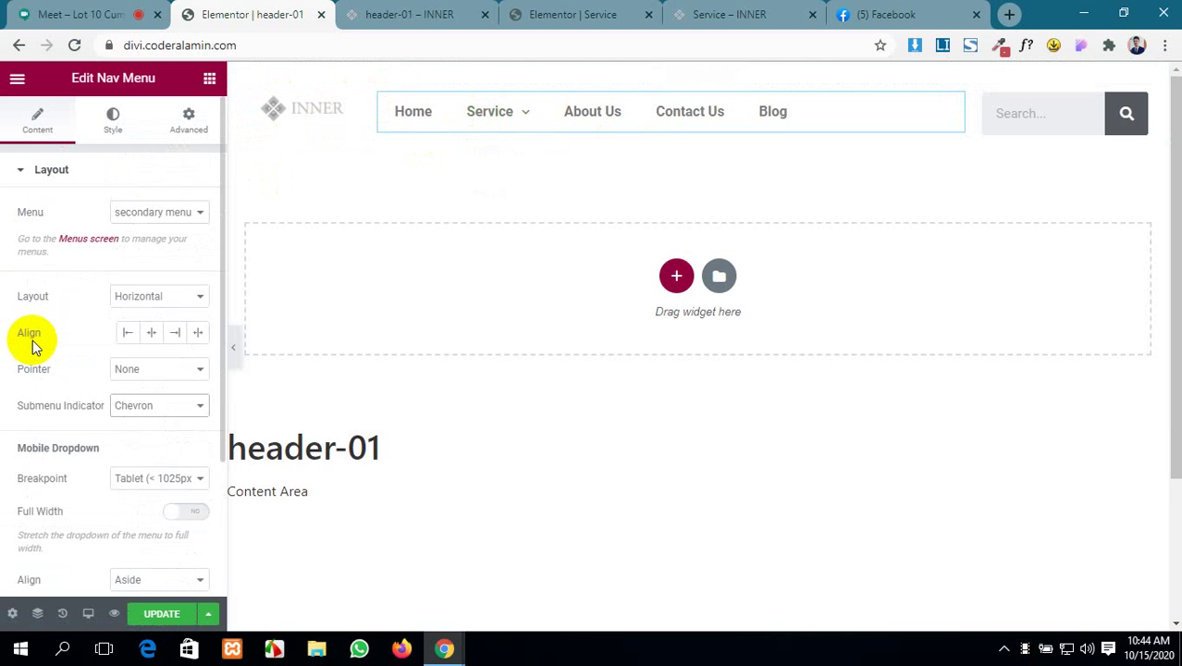
pyautogui.scroll(-3, 32, 344)
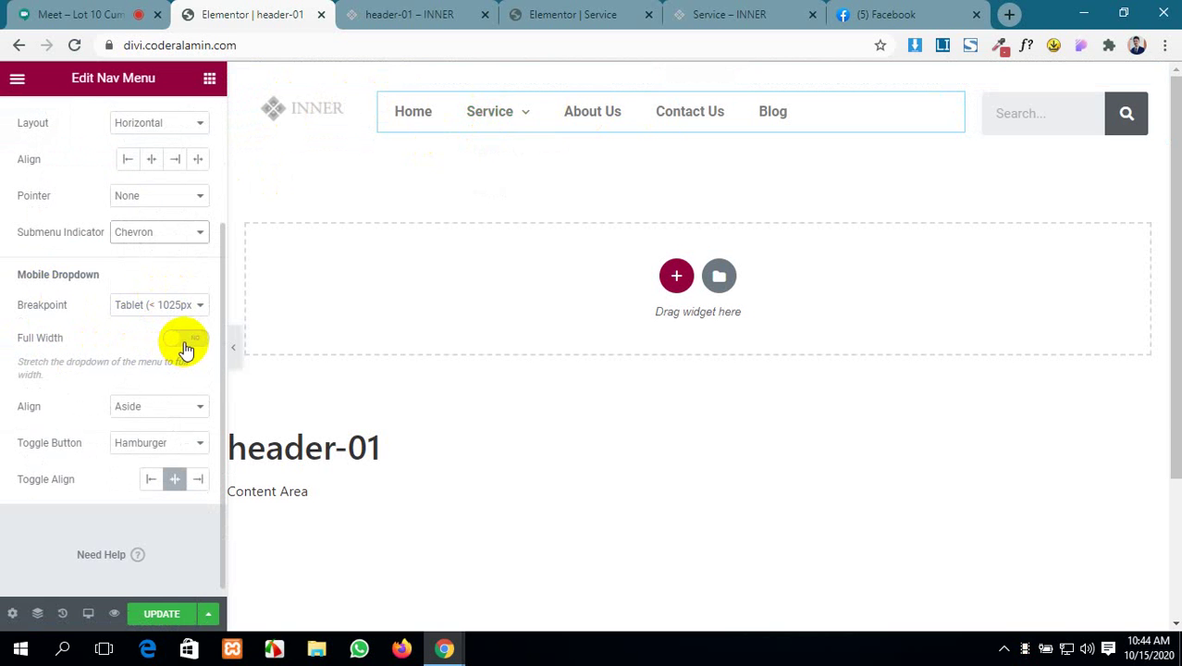
pyautogui.click(186, 340)
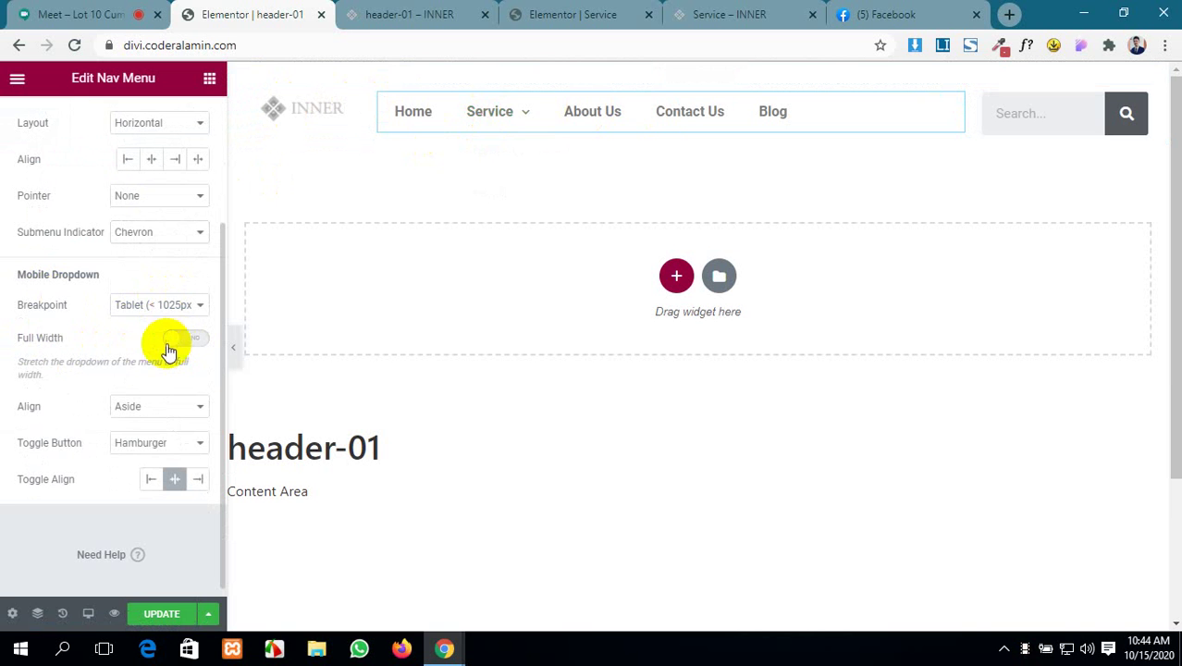
pyautogui.click(167, 404)
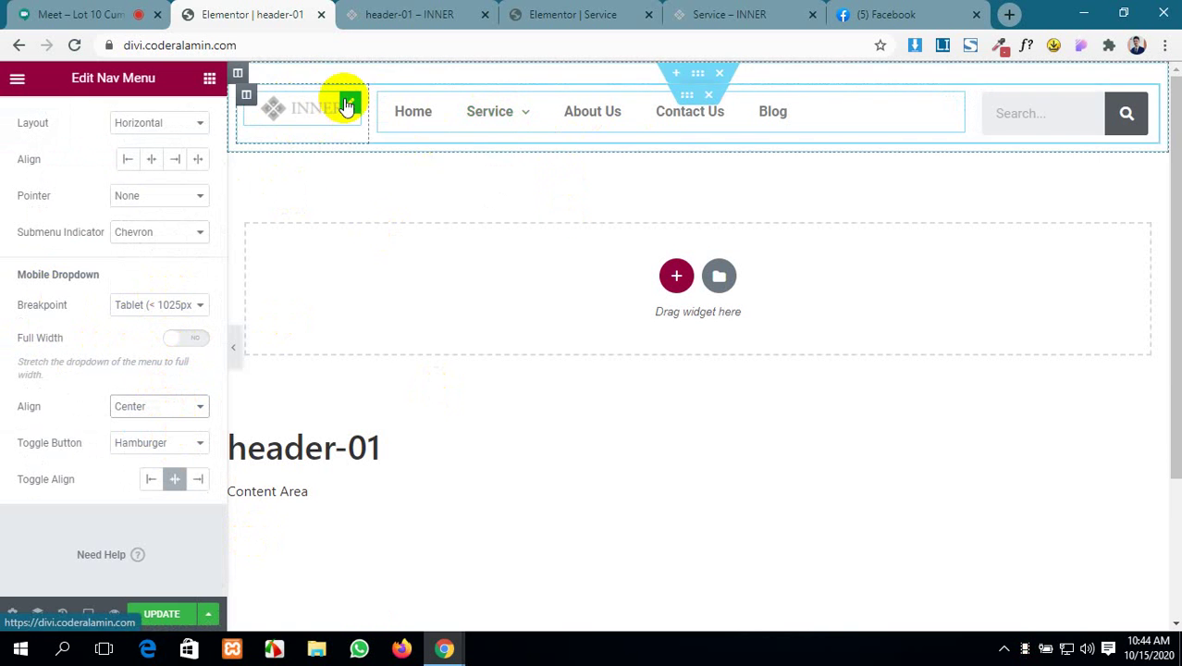
# - Open the site logo widget's style settings and review its size, opacity and border options
pyautogui.click(349, 105)
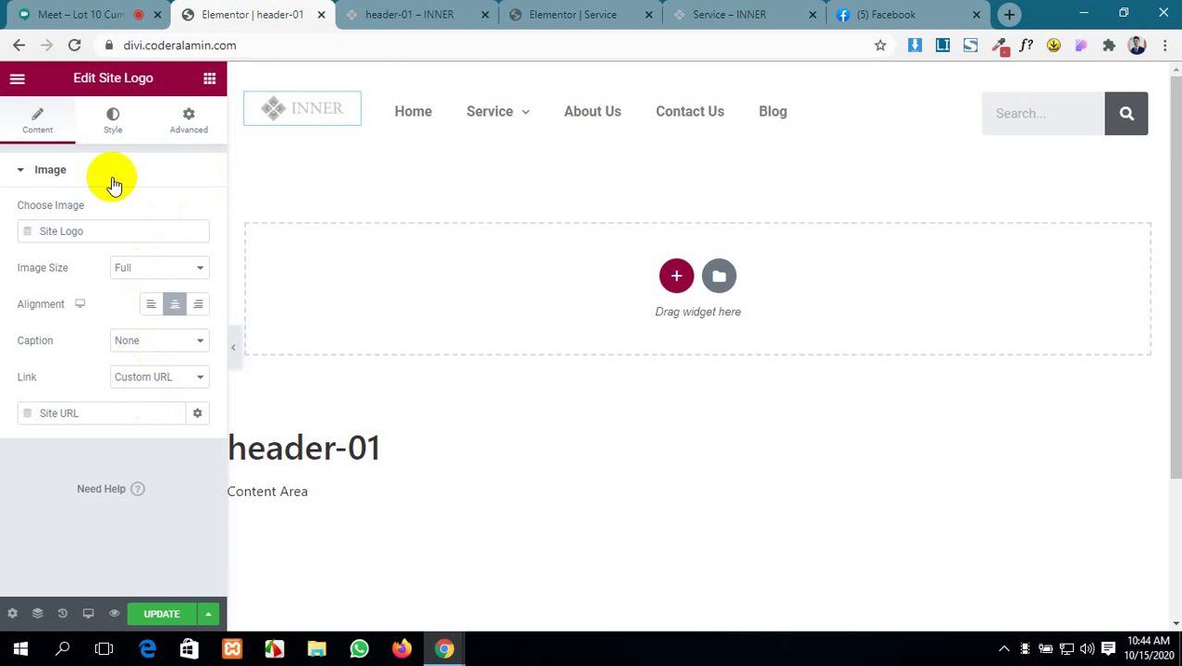
pyautogui.click(115, 116)
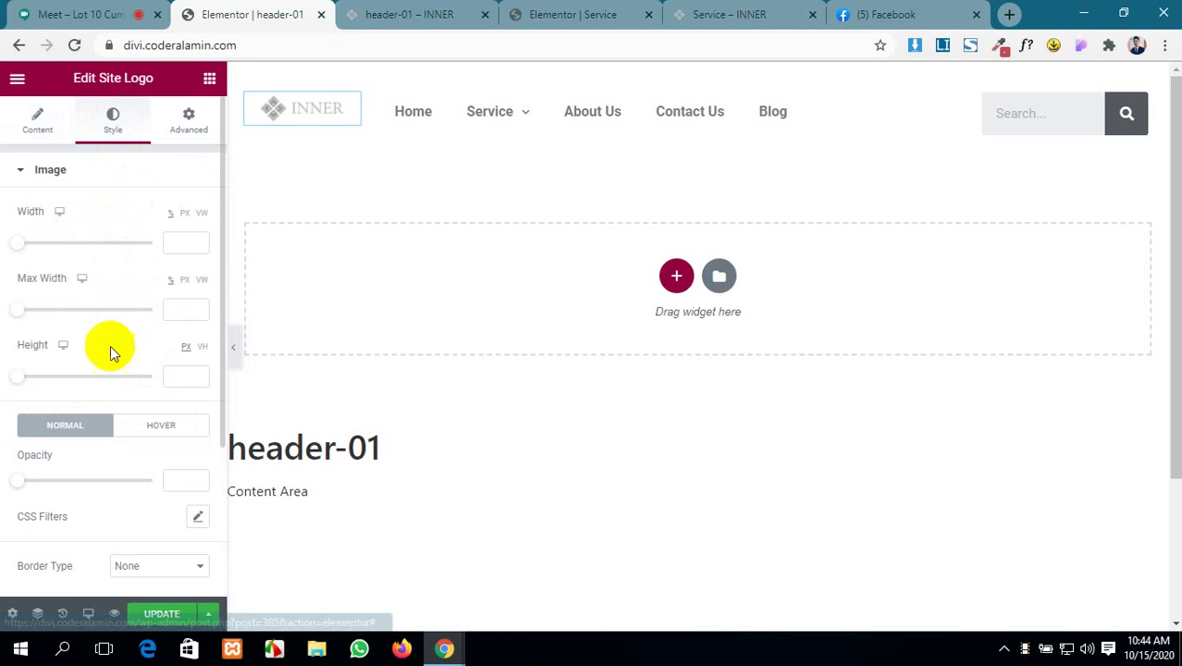
pyautogui.scroll(-1, 73, 467)
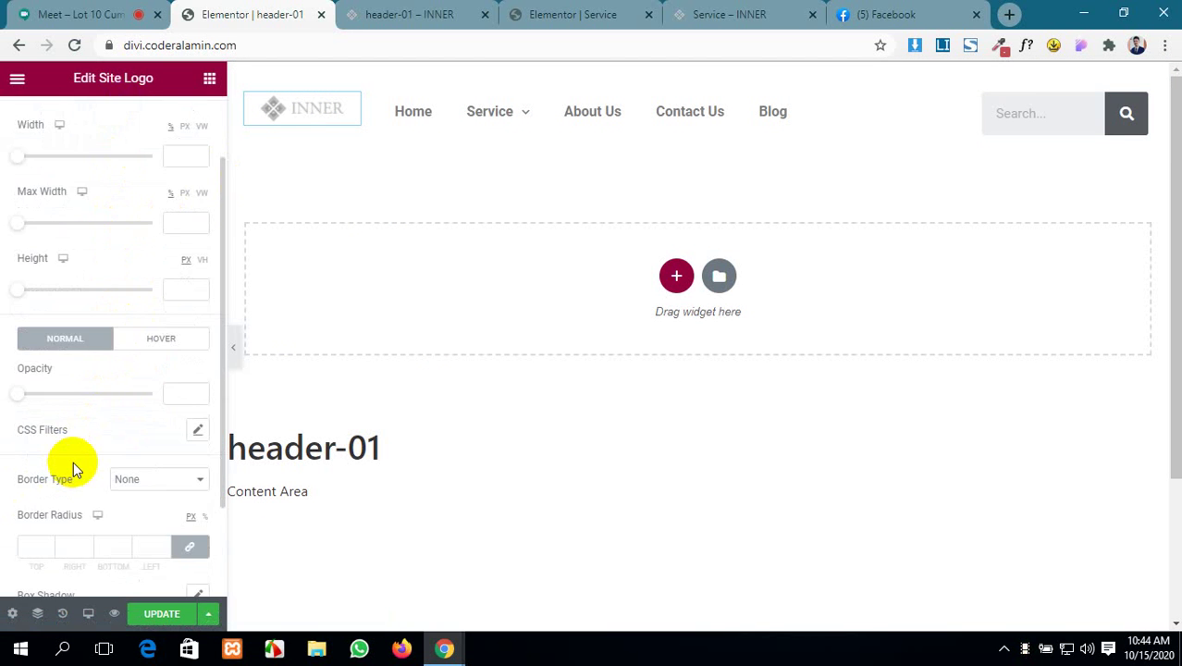
pyautogui.scroll(-1, 75, 464)
pyautogui.scroll(2, 75, 464)
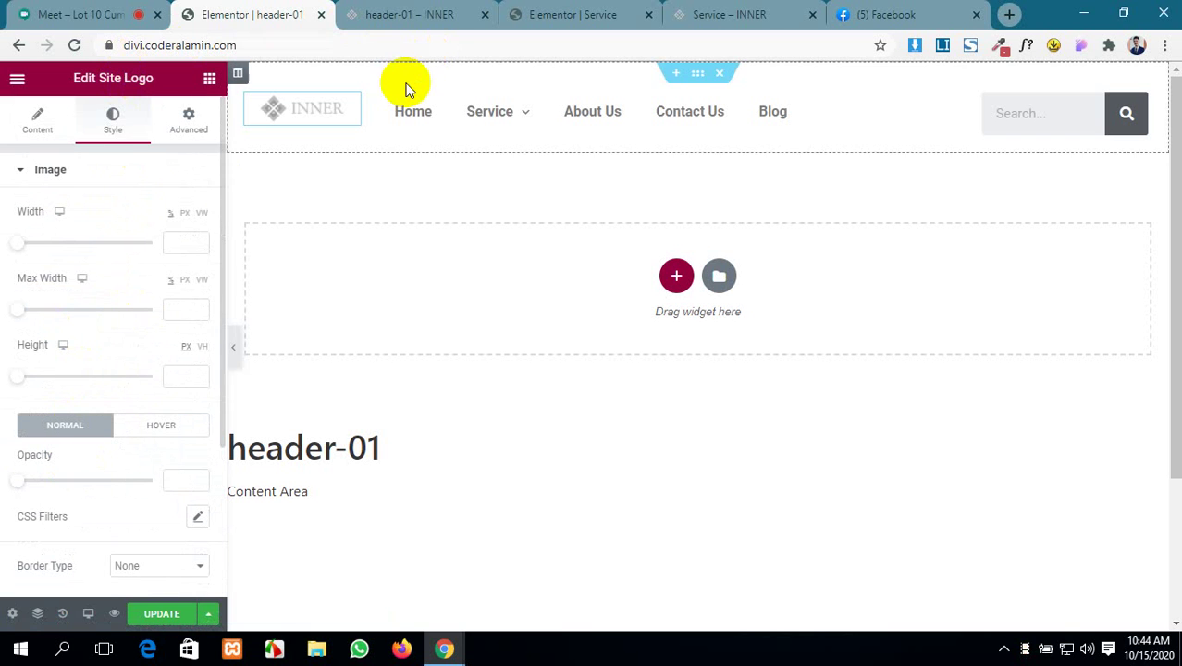
# - Try left and right alignment on the site logo and return it to Center
pyautogui.click(37, 123)
pyautogui.click(149, 308)
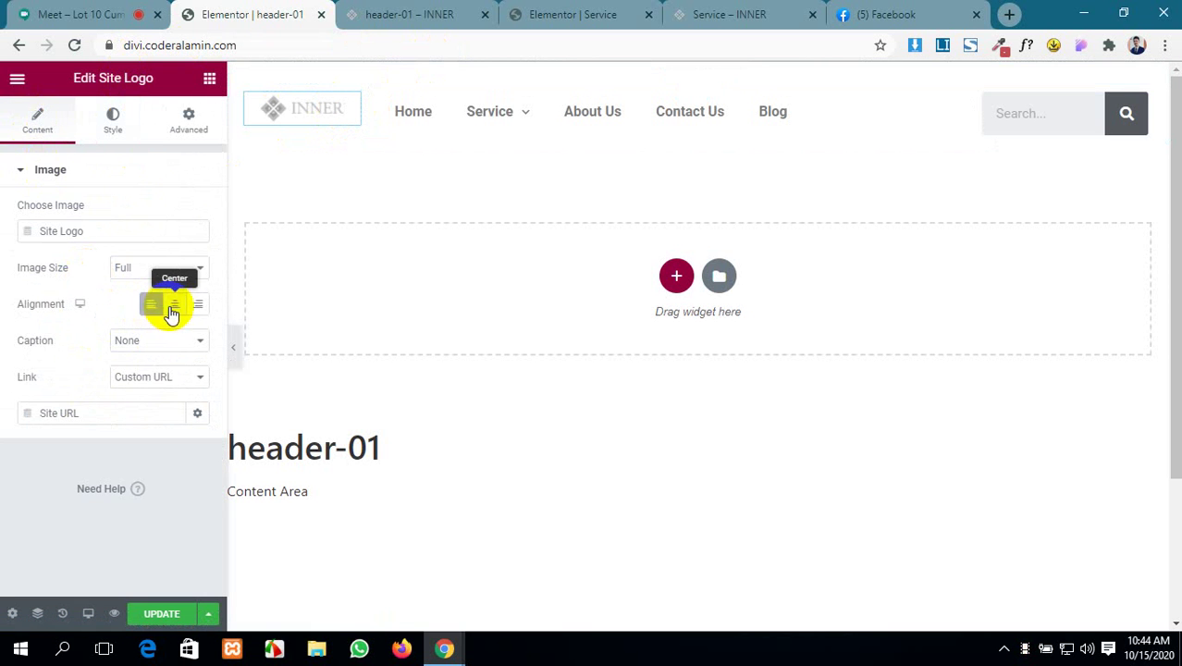
pyautogui.click(197, 307)
pyautogui.click(173, 305)
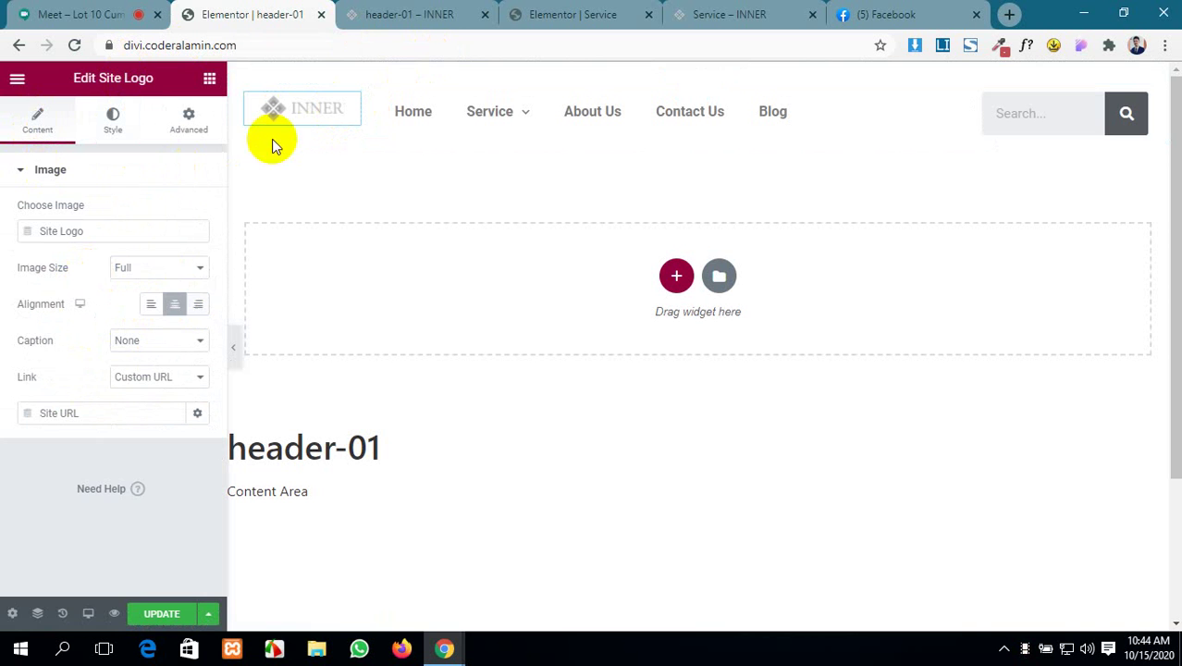
# - Try the Vertical layout on the navigation menu and switch it back to Horizontal
pyautogui.click(577, 125)
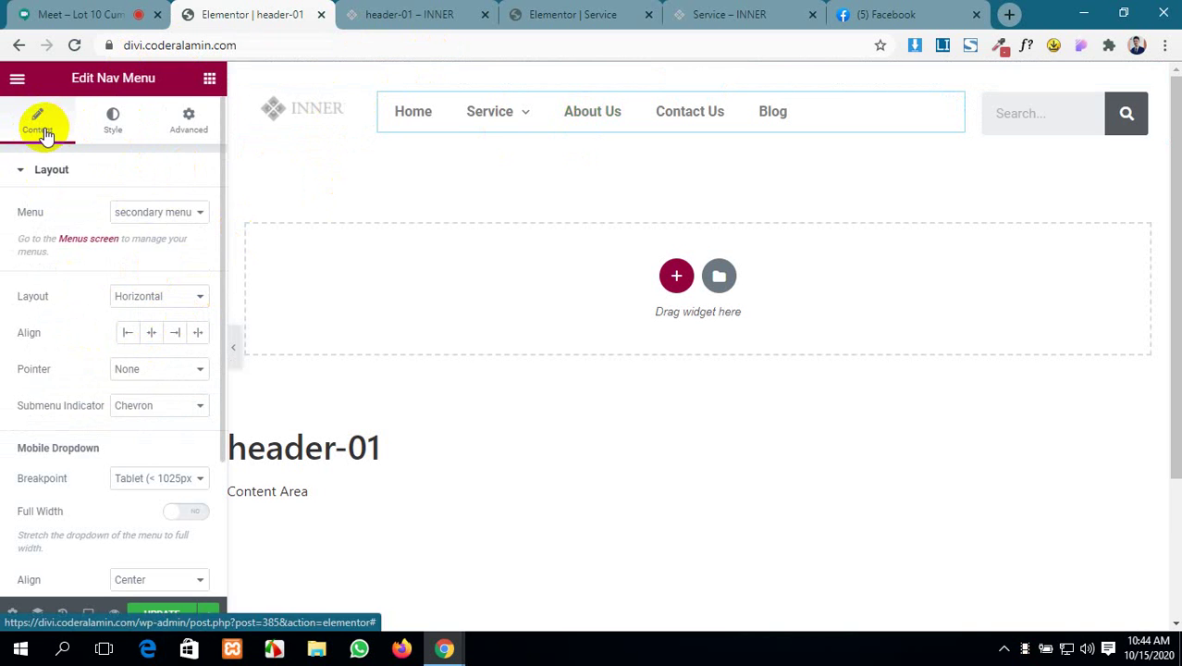
pyautogui.scroll(-1, 97, 220)
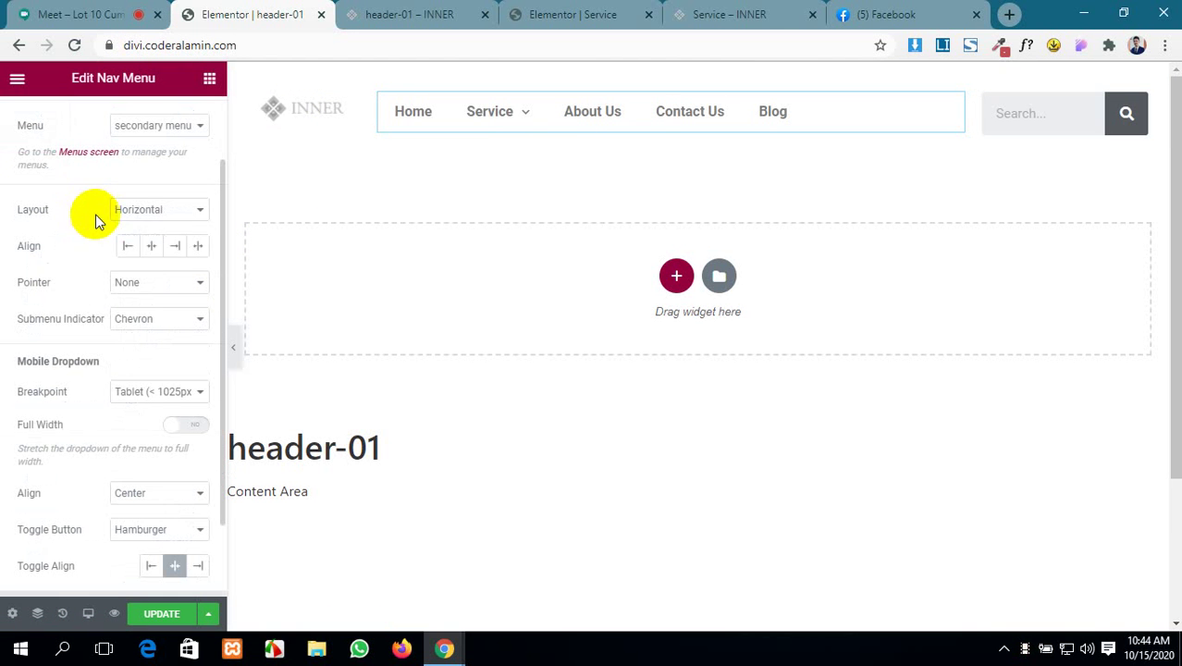
pyautogui.click(198, 216)
pyautogui.click(183, 242)
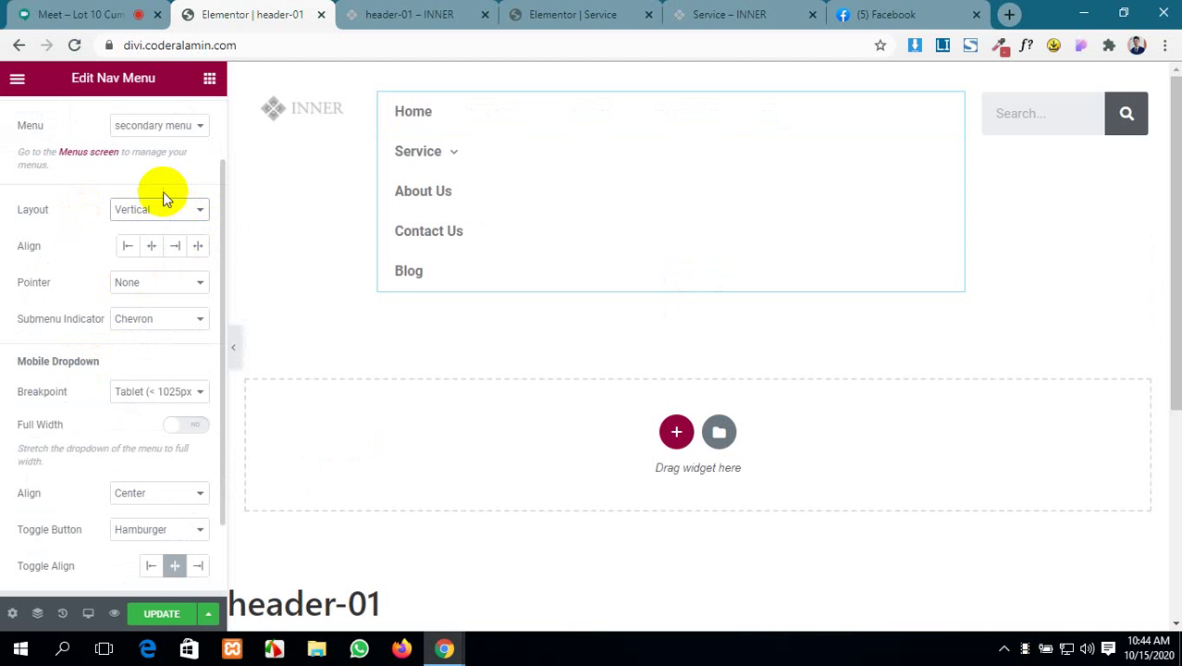
pyautogui.click(175, 211)
pyautogui.click(167, 231)
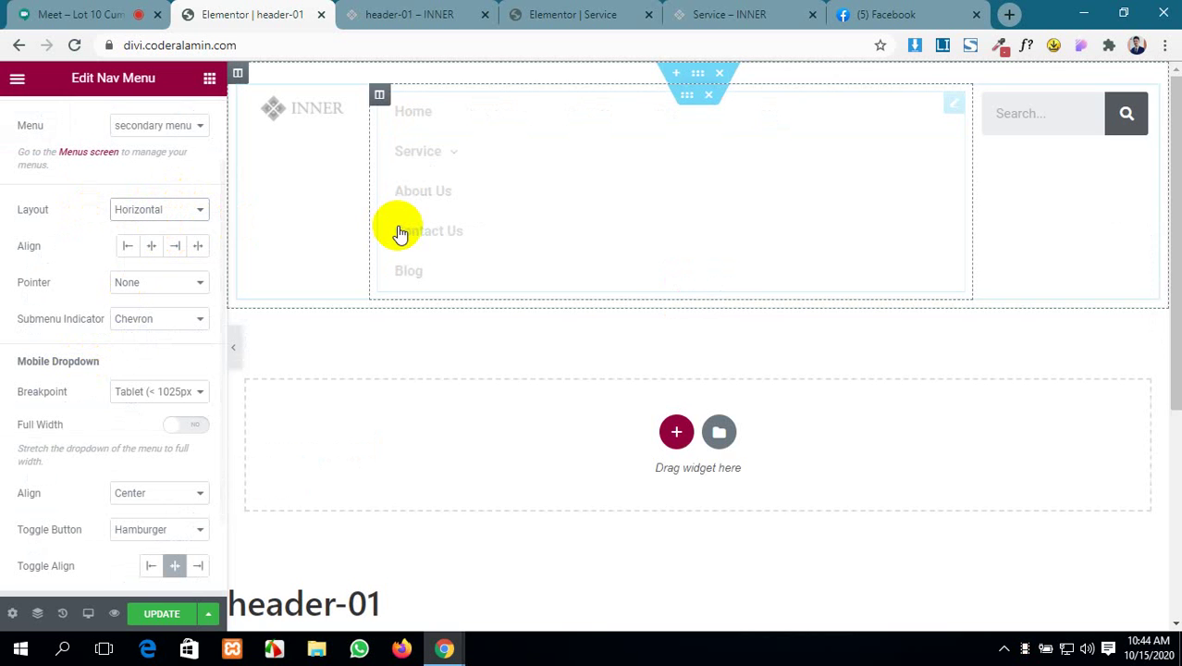
# - Set the vertical alignment of the logo column and the navigation menu column to Top
pyautogui.click(246, 95)
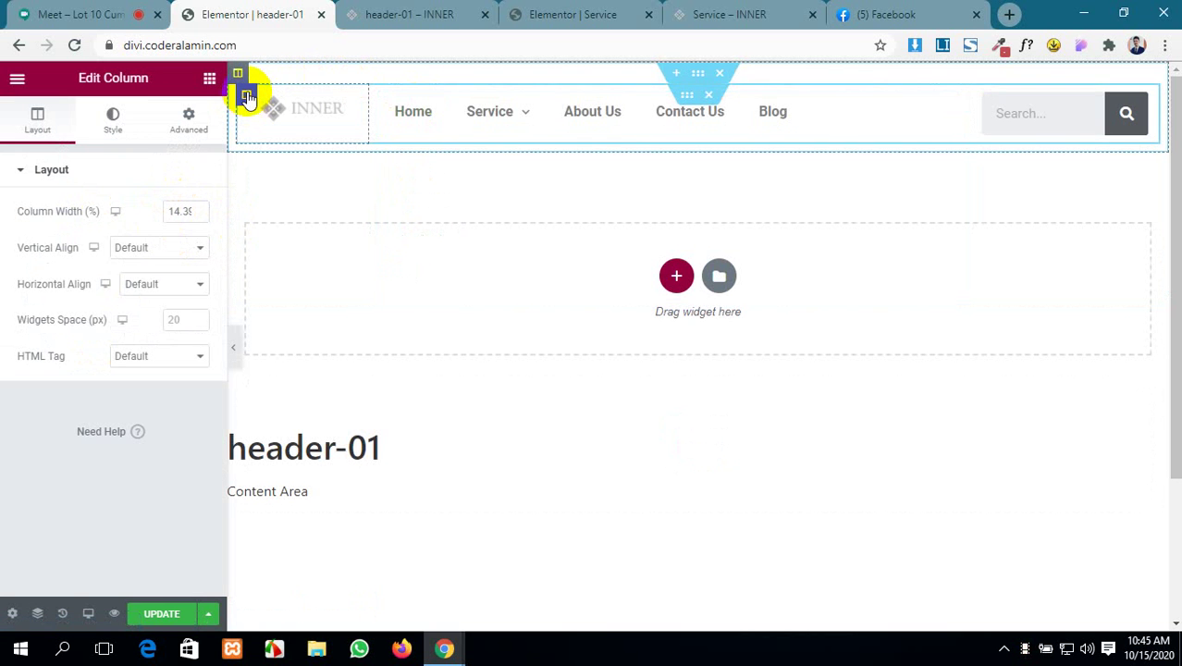
pyautogui.click(166, 251)
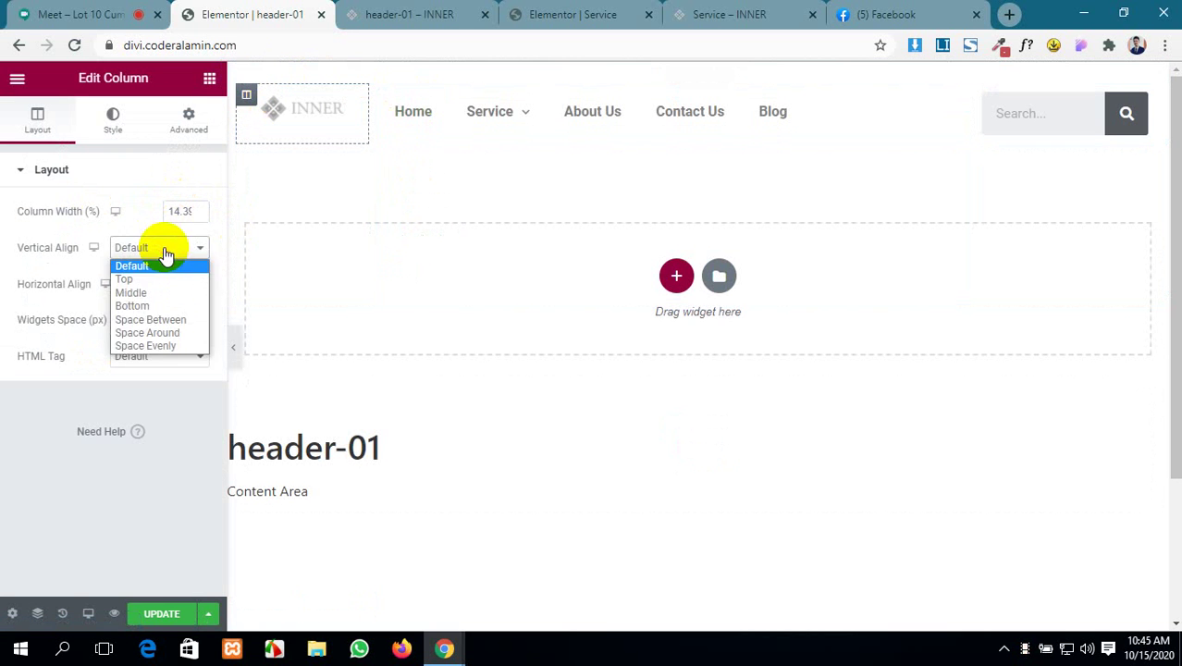
pyautogui.click(171, 279)
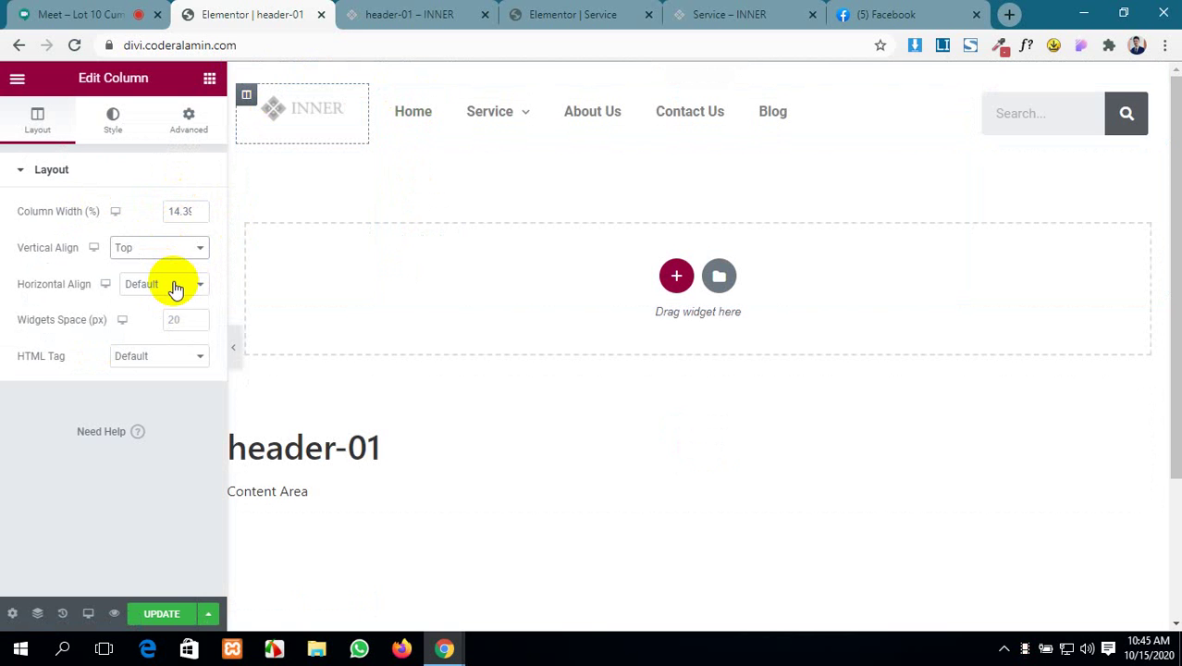
pyautogui.click(379, 96)
pyautogui.click(139, 249)
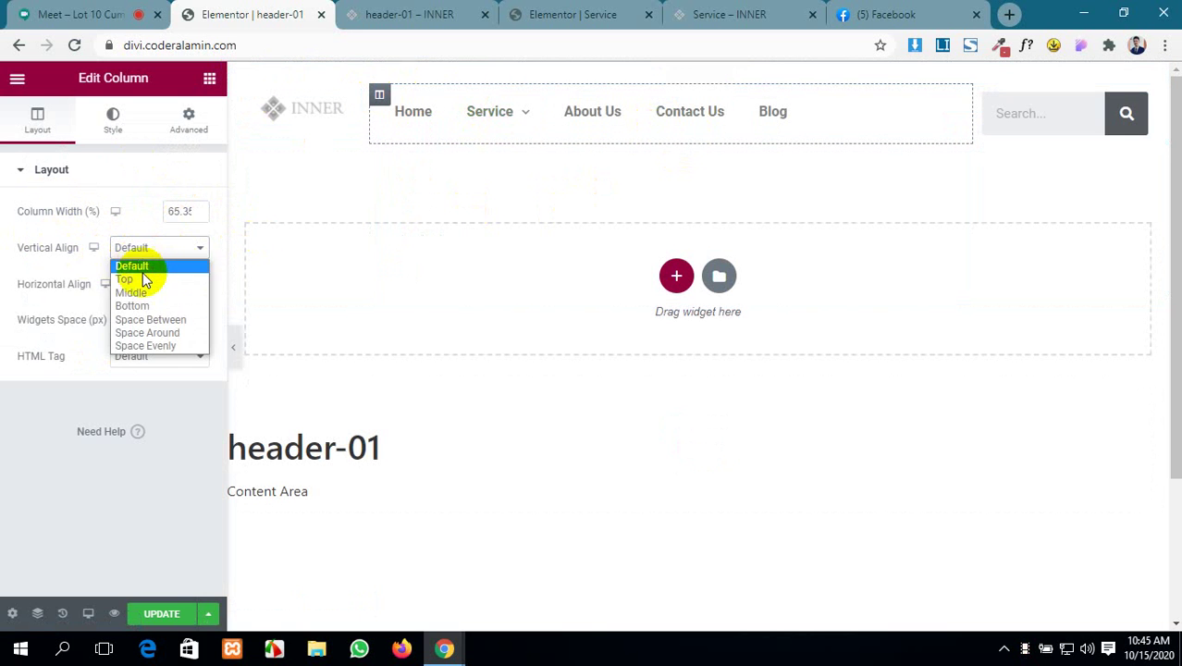
pyautogui.click(148, 275)
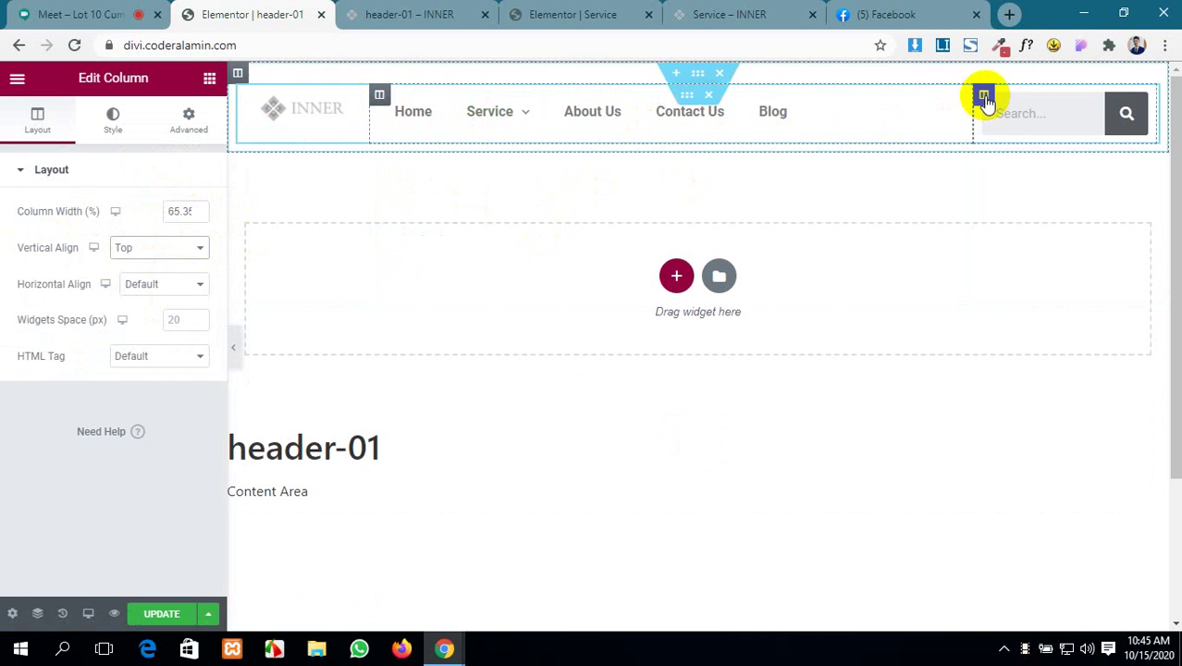
# - Set the search column's vertical alignment to Top and its horizontal alignment to Center
pyautogui.click(982, 95)
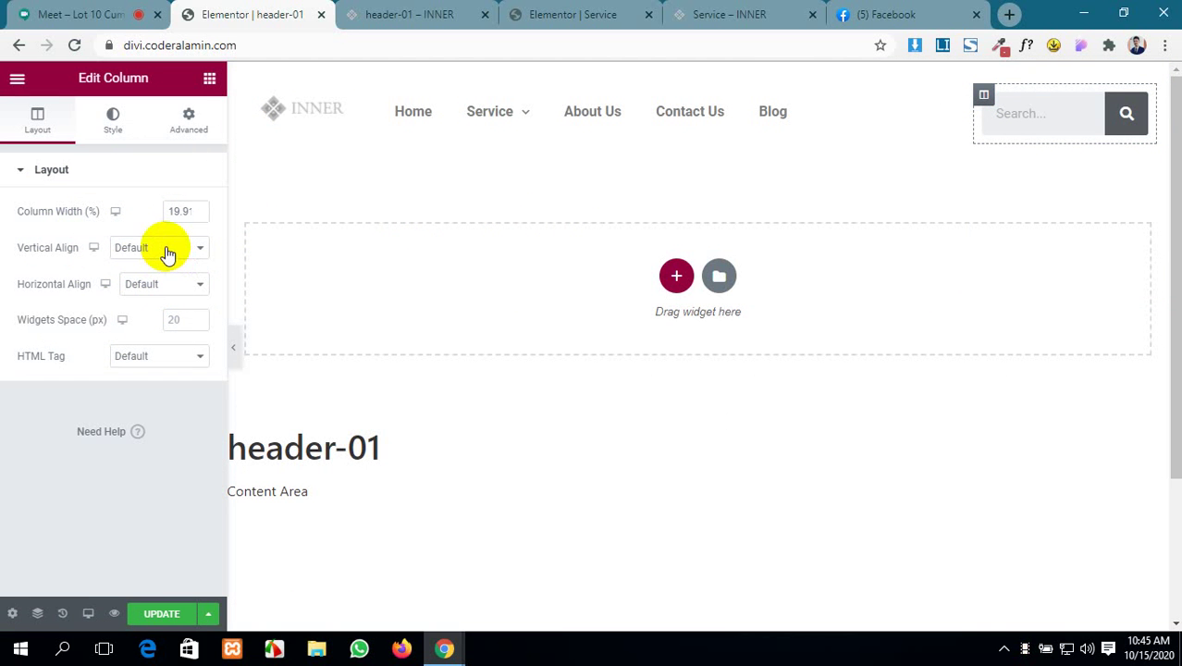
pyautogui.click(169, 255)
pyautogui.click(139, 280)
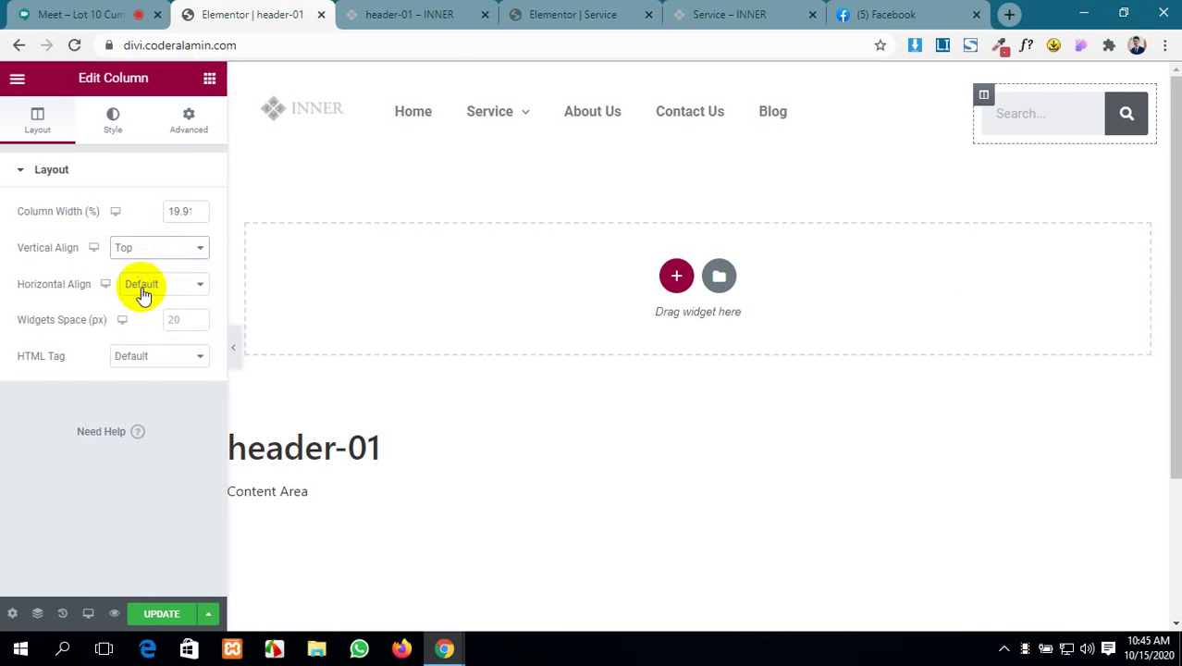
pyautogui.click(171, 289)
pyautogui.click(167, 328)
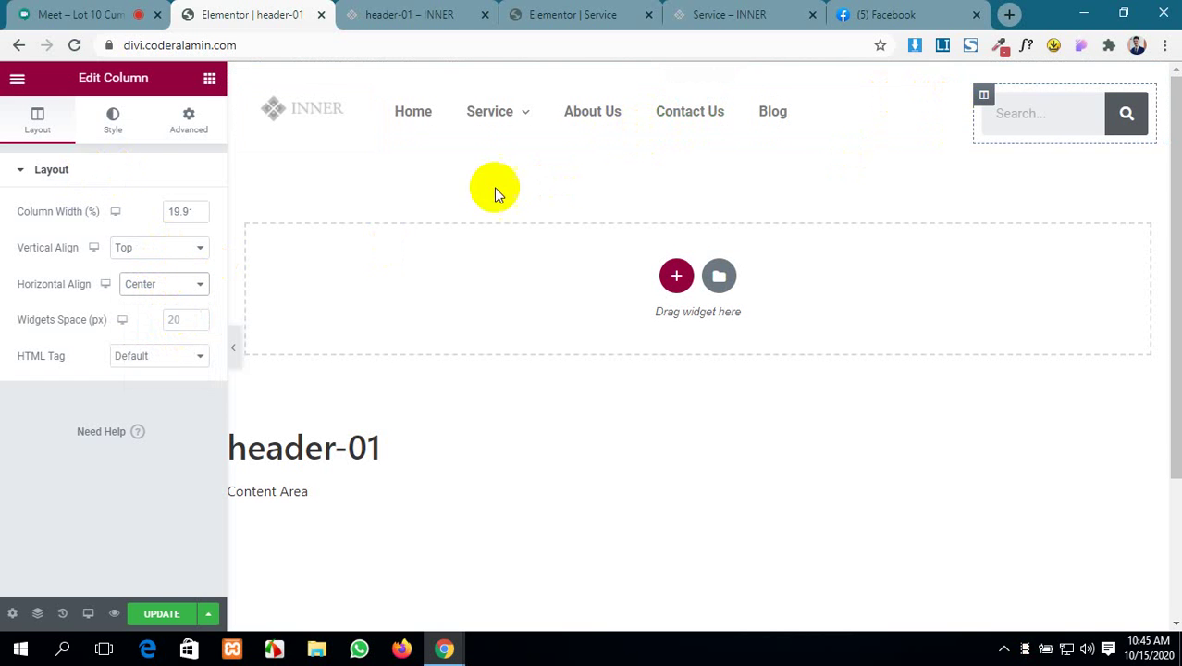
# - Set the horizontal alignment of the logo column and the navigation menu column to Center
pyautogui.moveTo(303, 113)
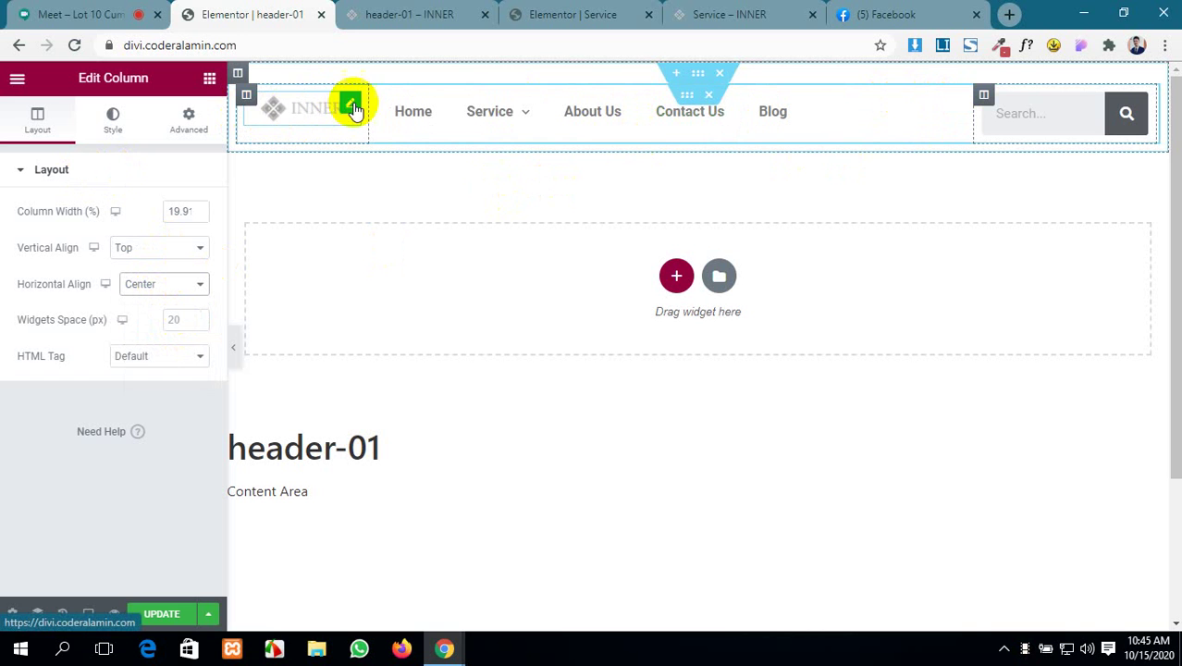
pyautogui.click(246, 97)
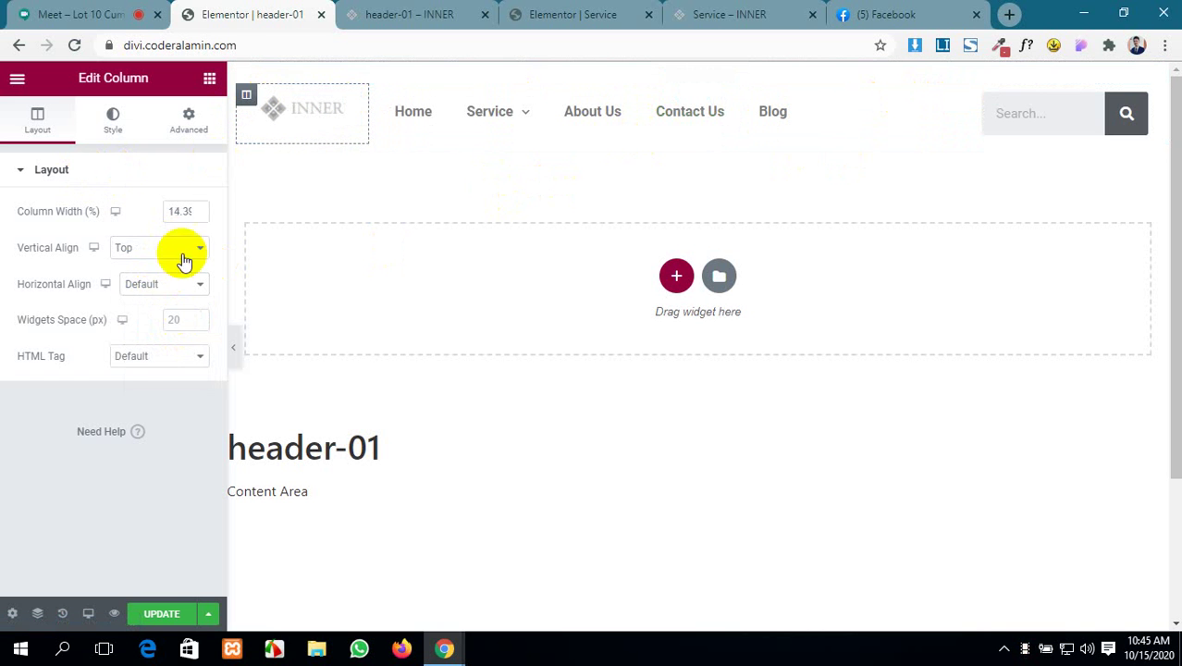
pyautogui.click(164, 287)
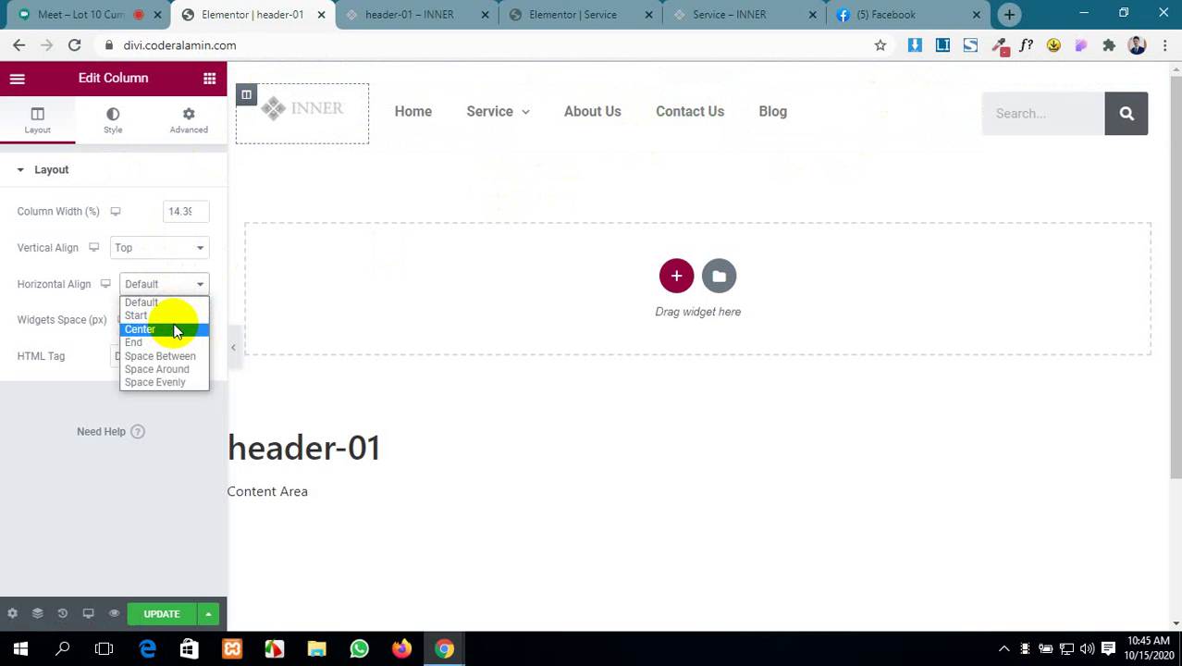
pyautogui.click(176, 330)
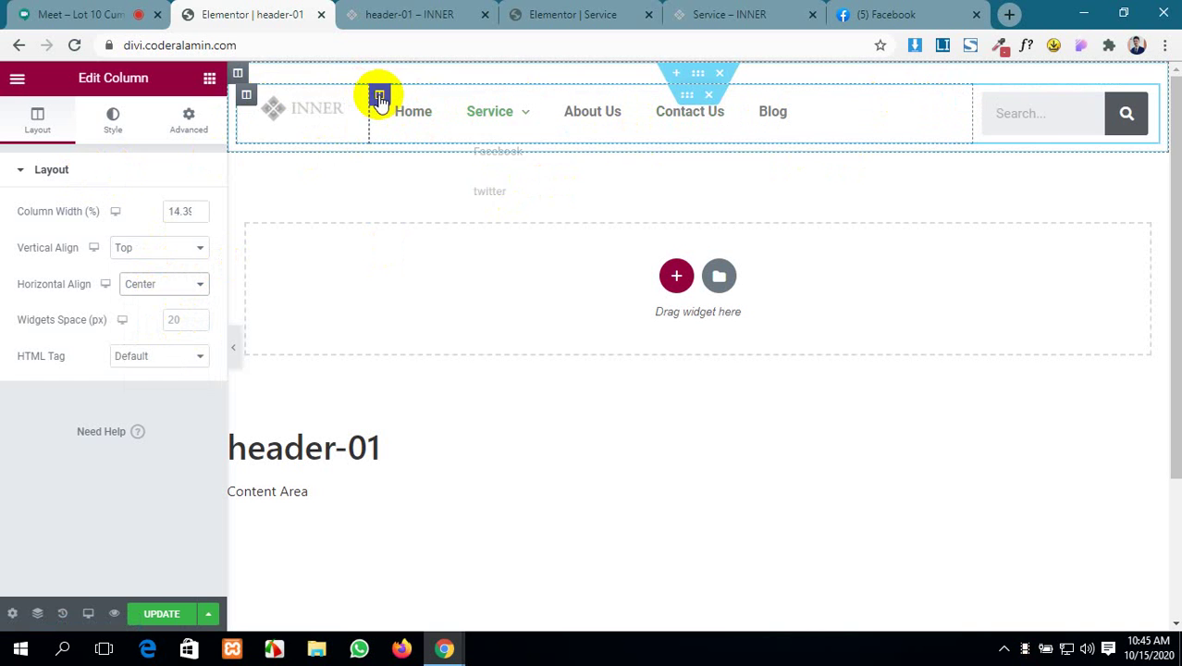
pyautogui.click(379, 97)
pyautogui.click(171, 284)
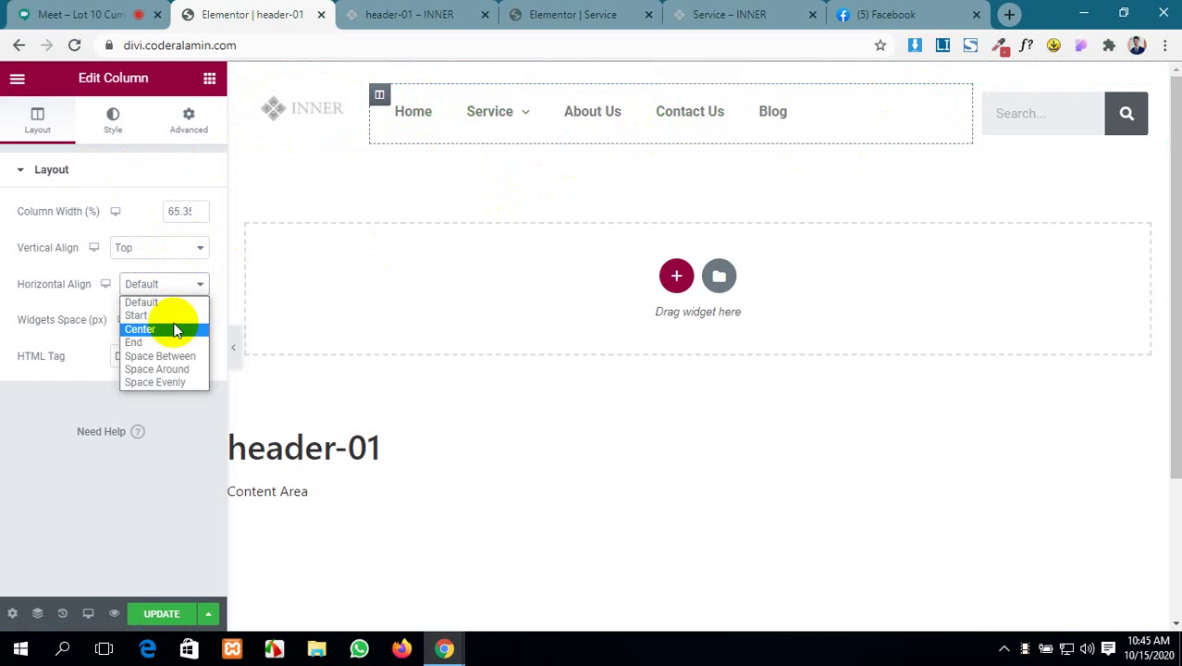
pyautogui.click(173, 326)
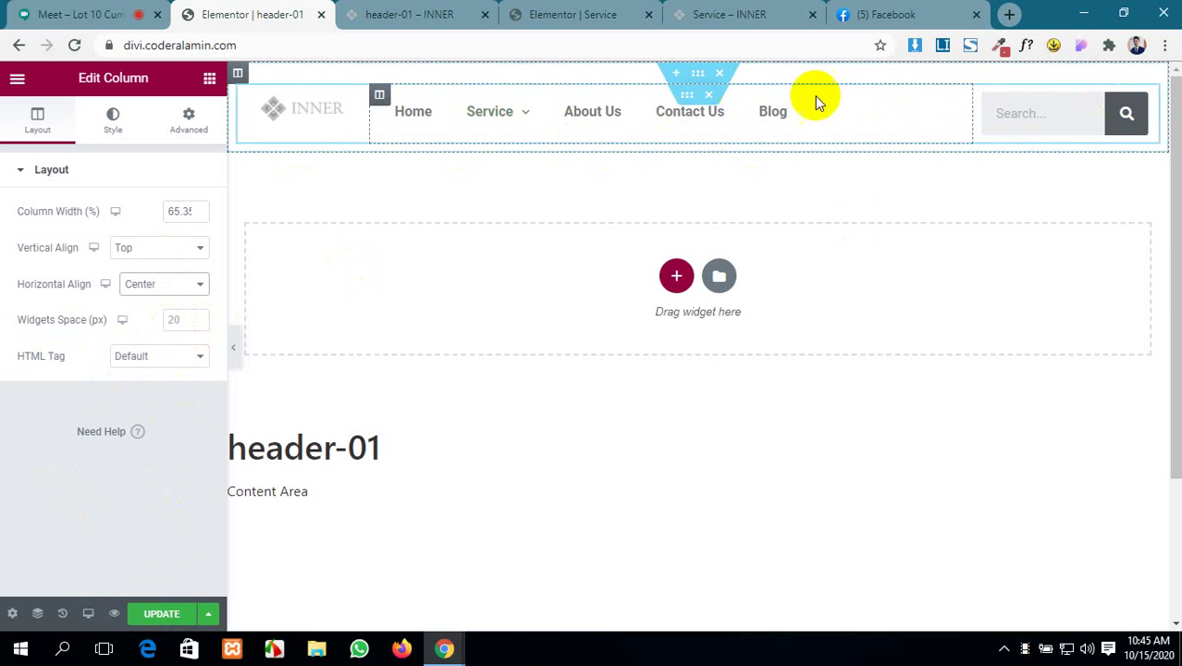
# - Center-align the navigation menu's items and update the header
pyautogui.click(953, 107)
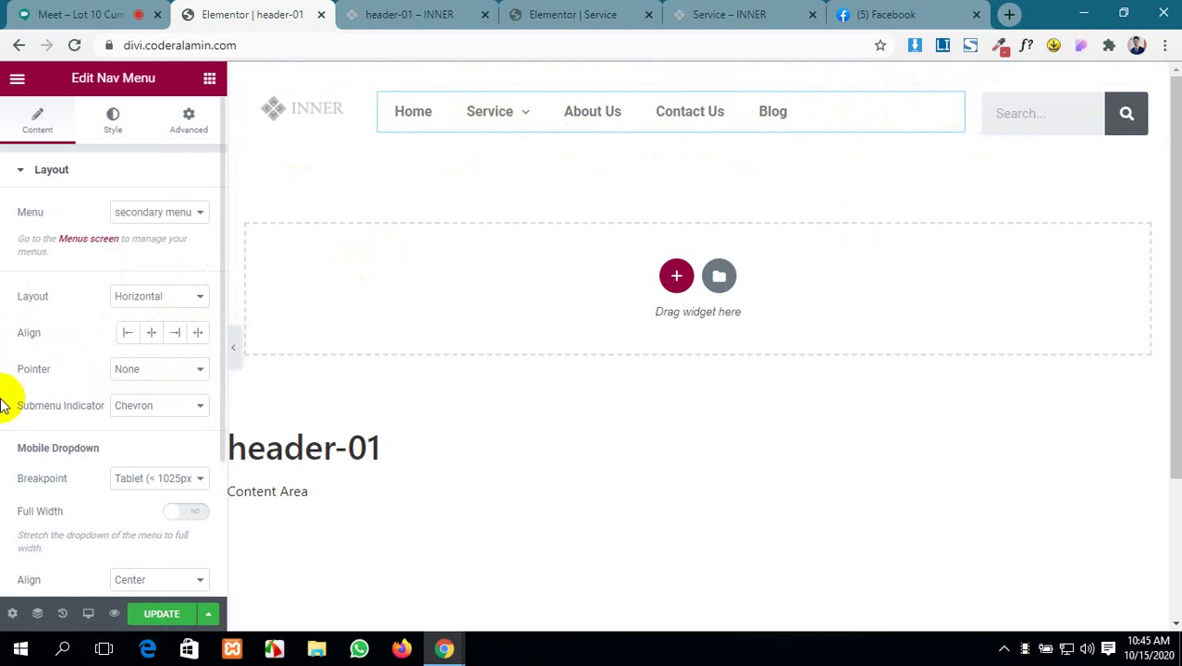
pyautogui.click(153, 332)
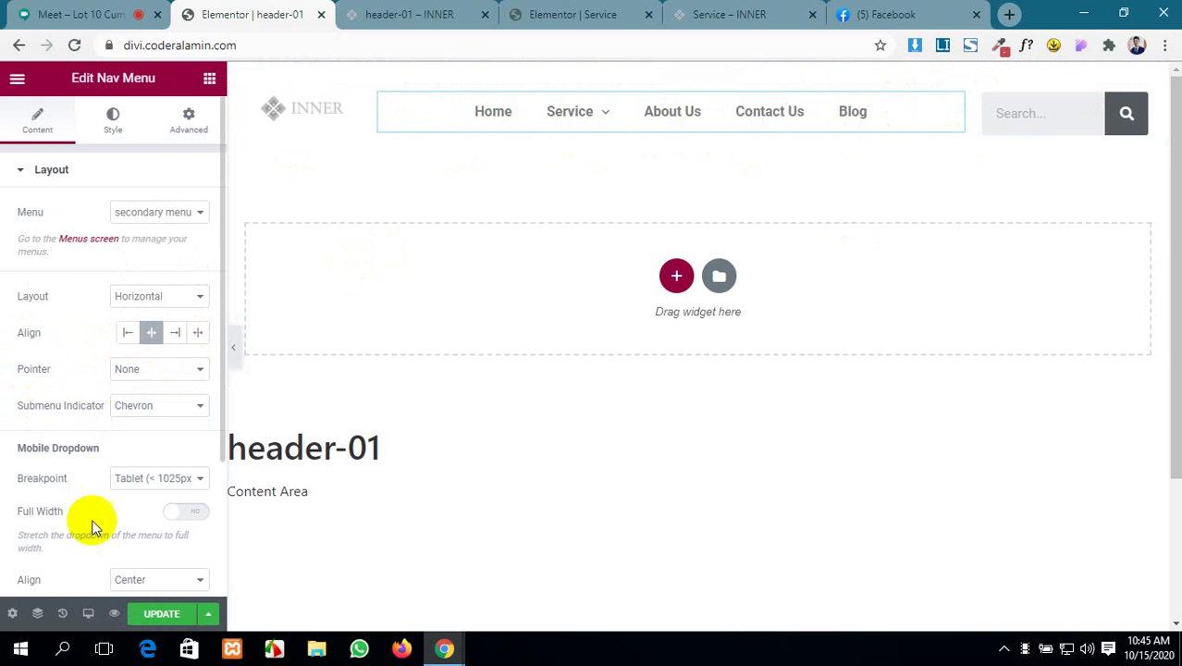
pyautogui.click(159, 614)
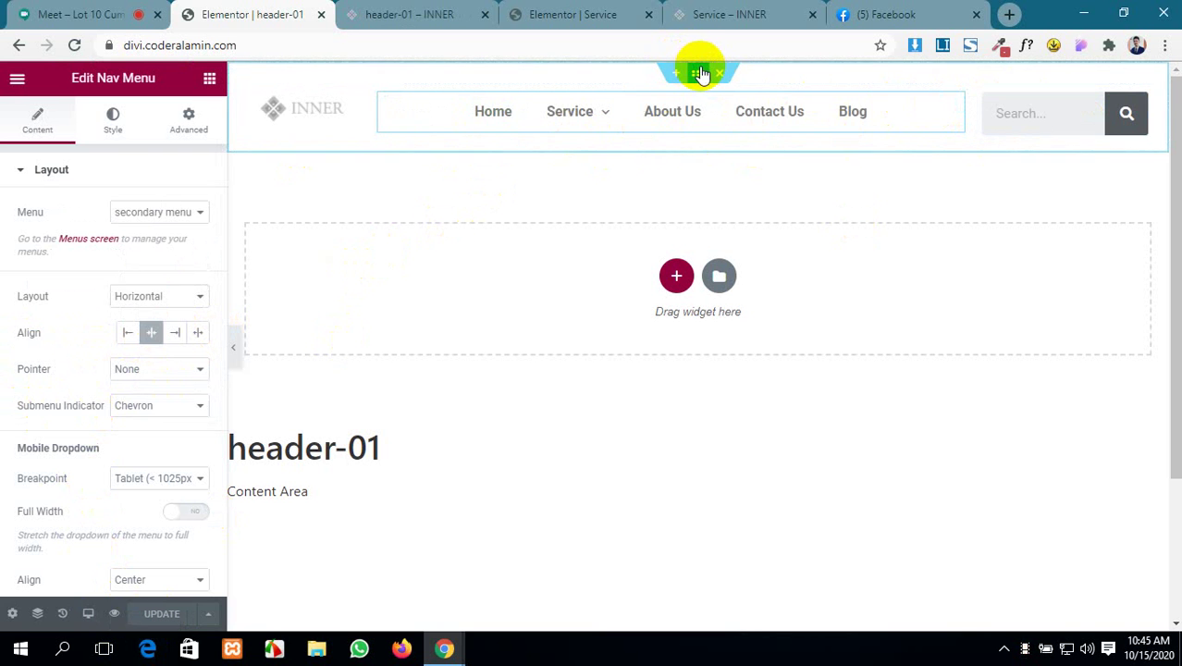
# - Save the header to the library as a template named "Header 02"
pyautogui.click(699, 73)
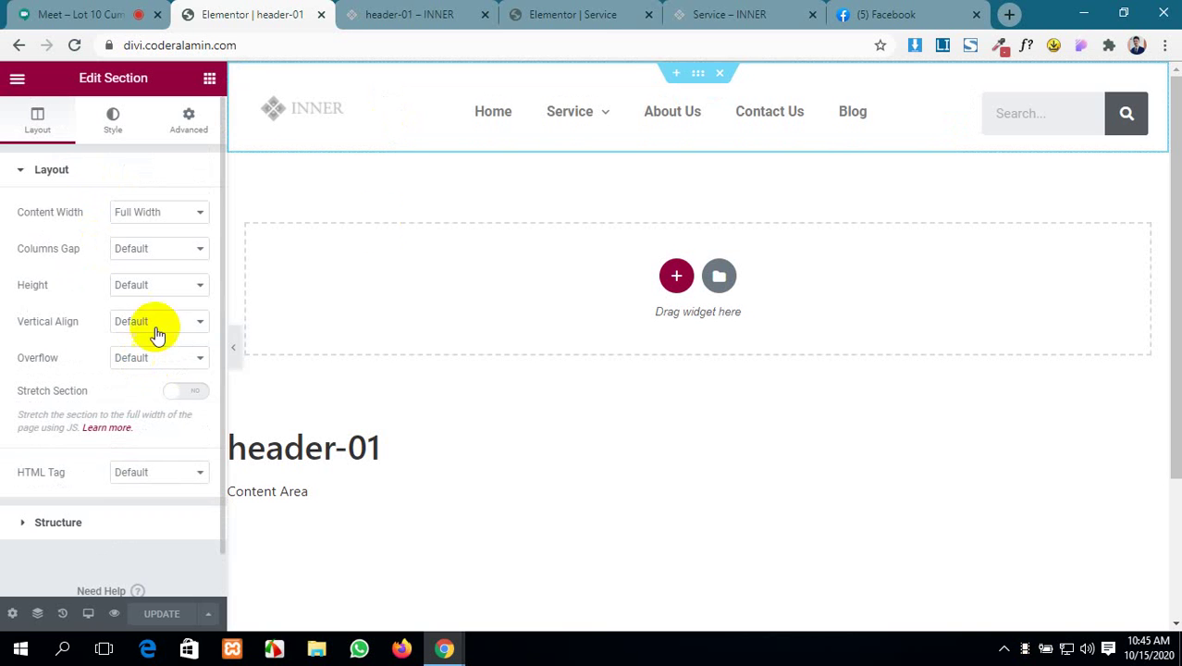
pyautogui.scroll(-1, 122, 573)
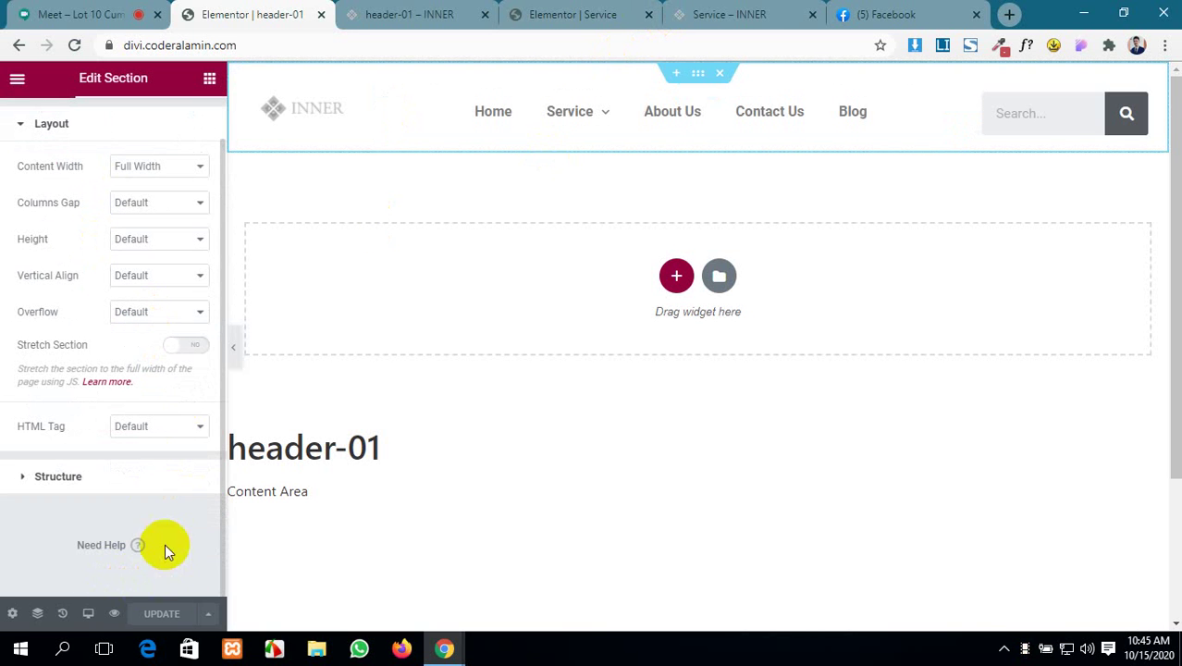
pyautogui.click(209, 614)
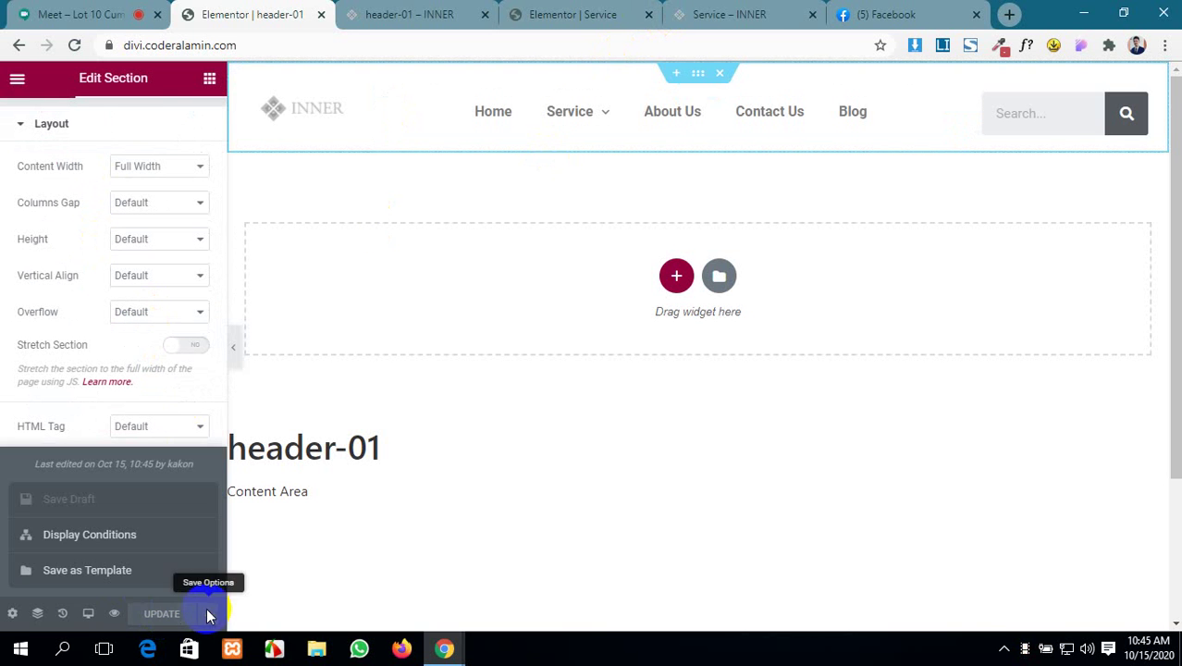
pyautogui.click(113, 573)
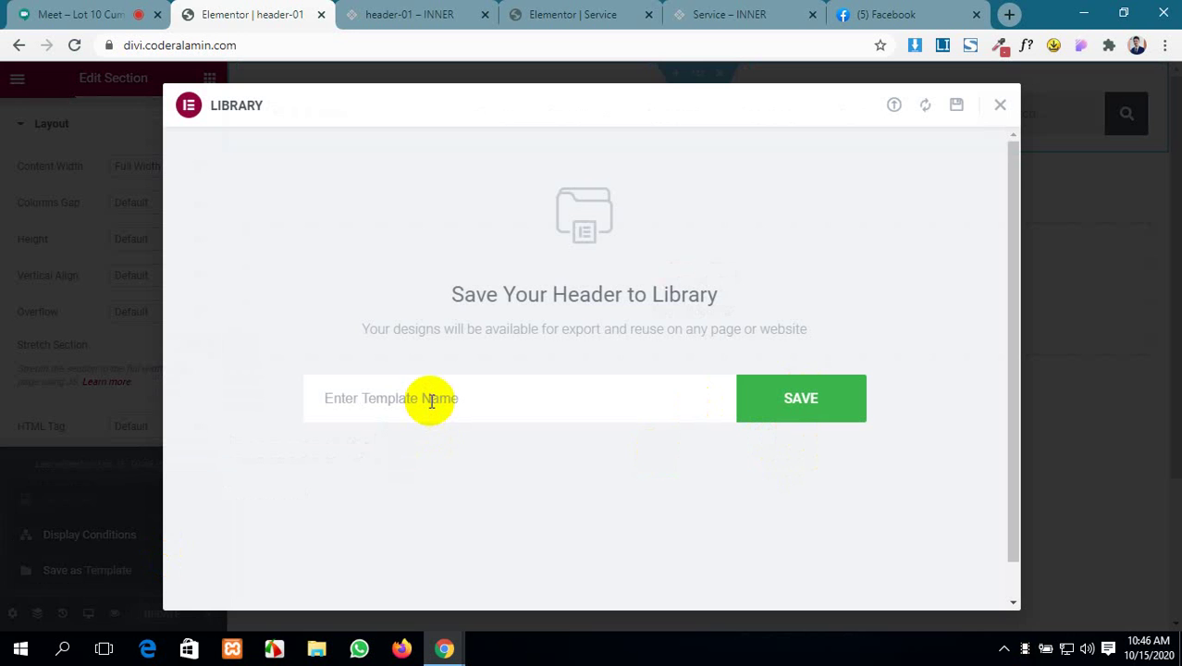
pyautogui.click(431, 400)
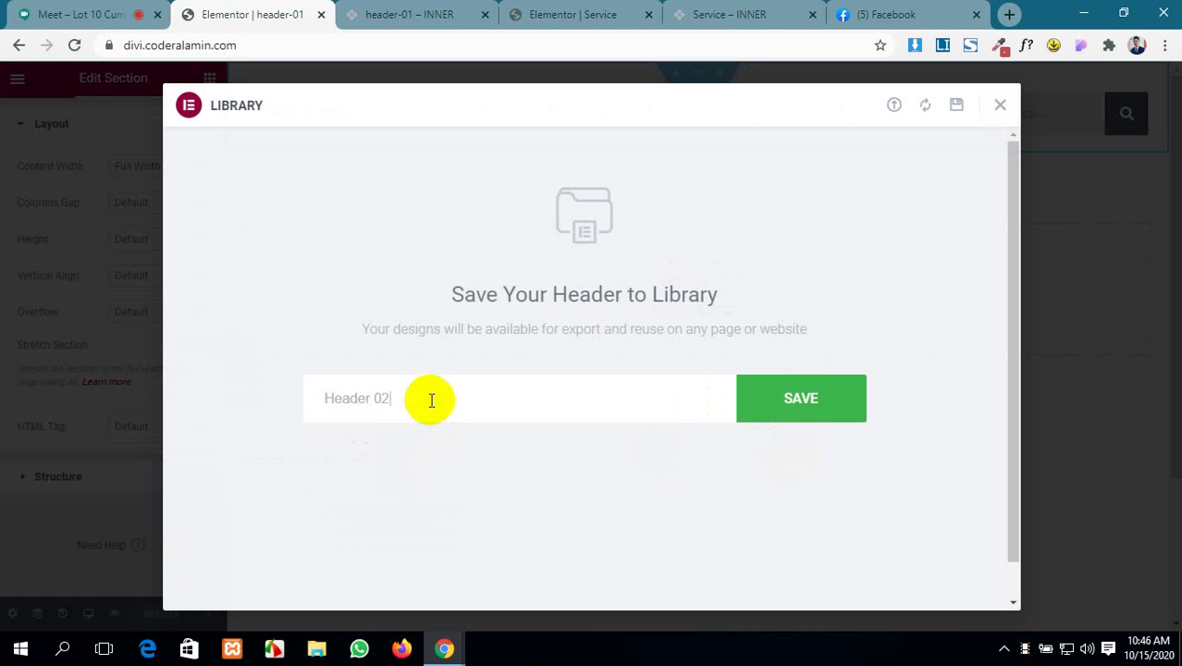
pyautogui.click(765, 416)
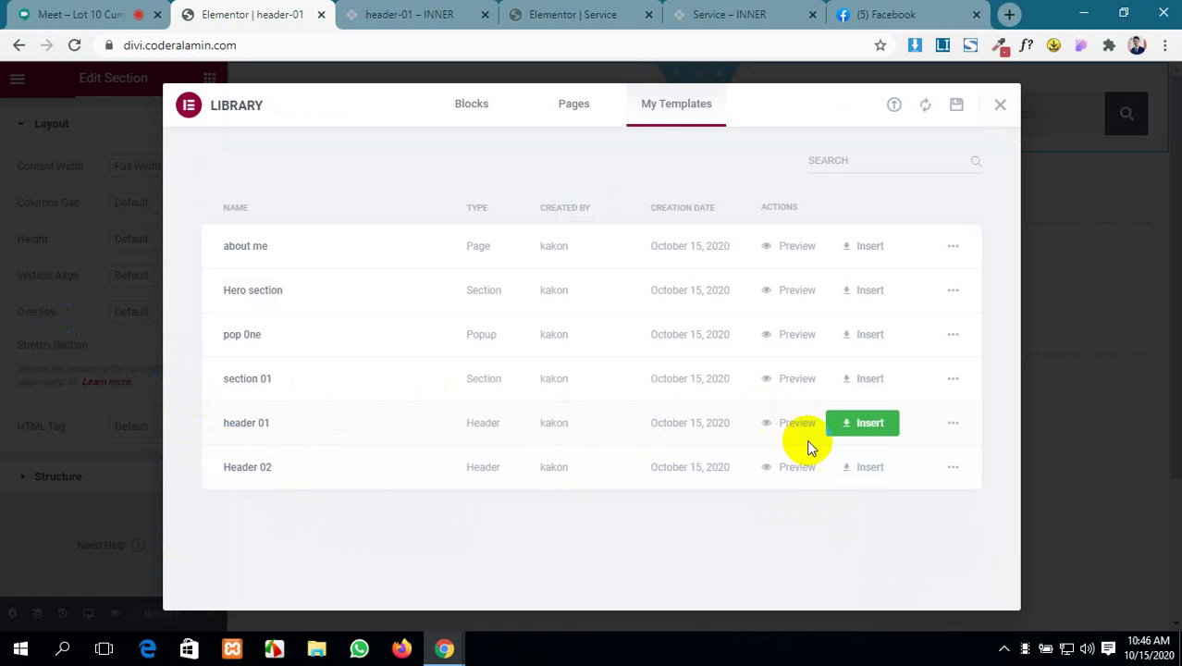
# - Preview the saved "header 01" template, and close both the preview and the header-01 page's browser tab
pyautogui.click(770, 422)
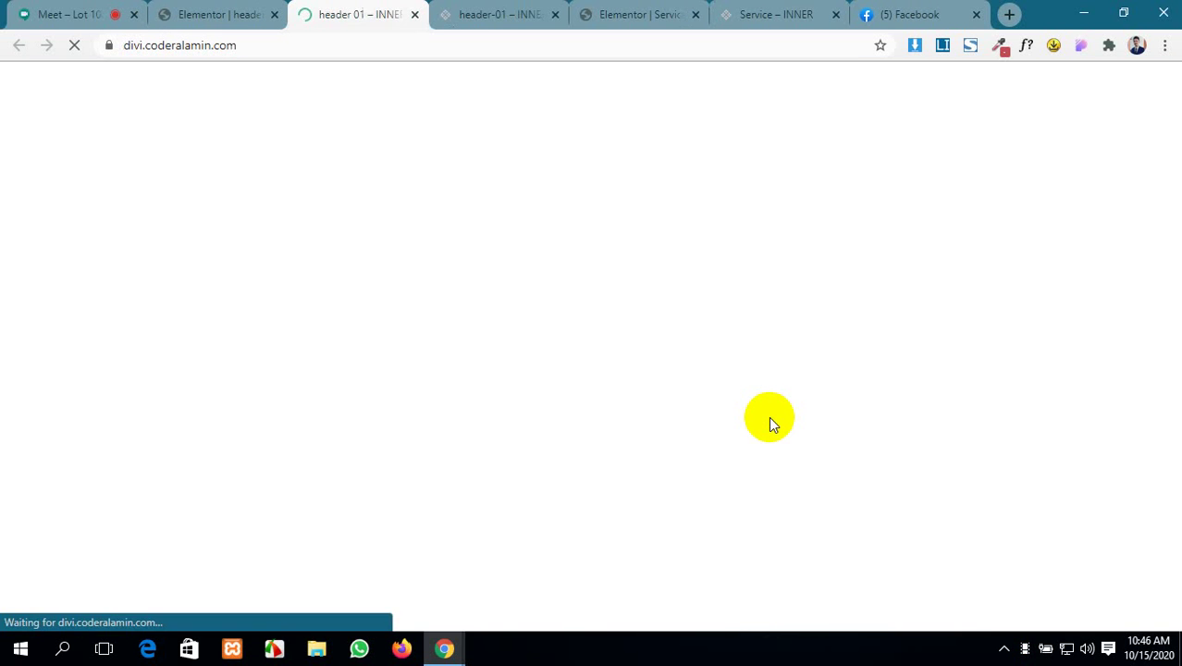
pyautogui.click(412, 14)
pyautogui.click(411, 14)
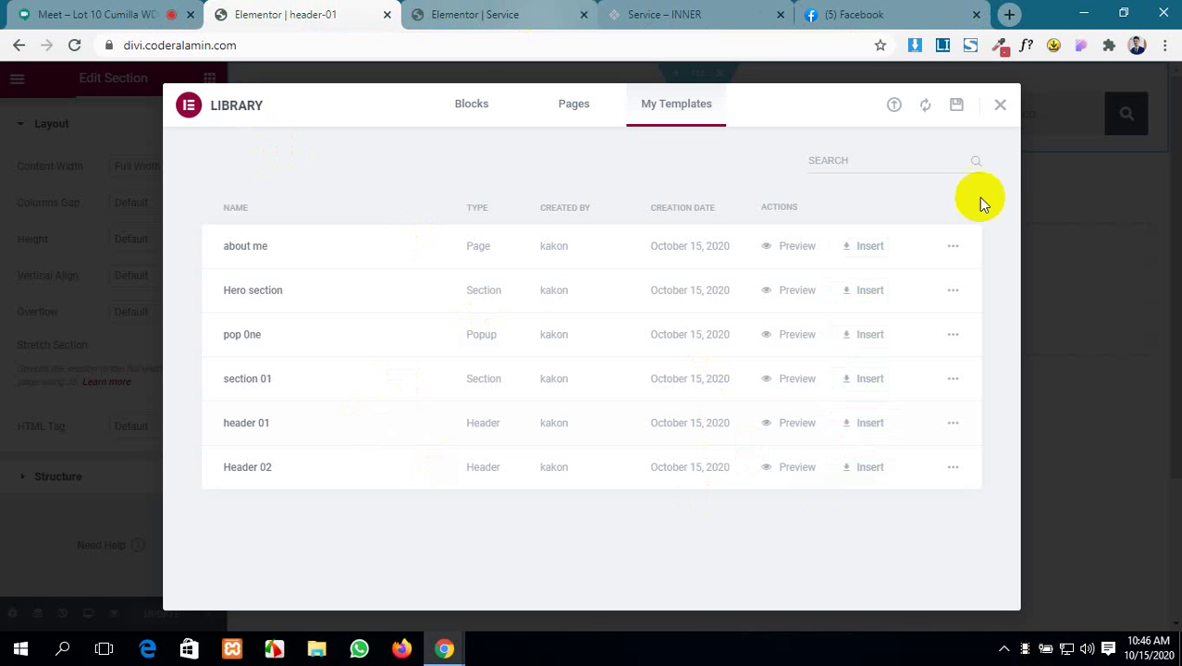
# - Close the template library, and view the site's Service page and Blog page
pyautogui.click(999, 109)
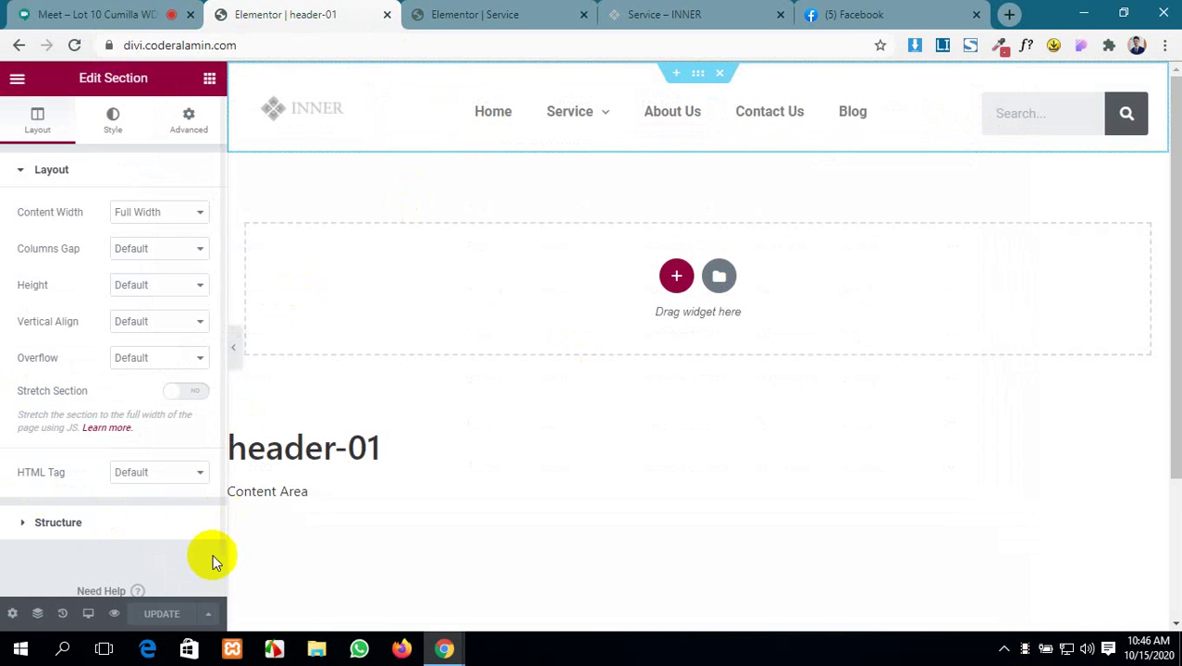
pyautogui.click(481, 13)
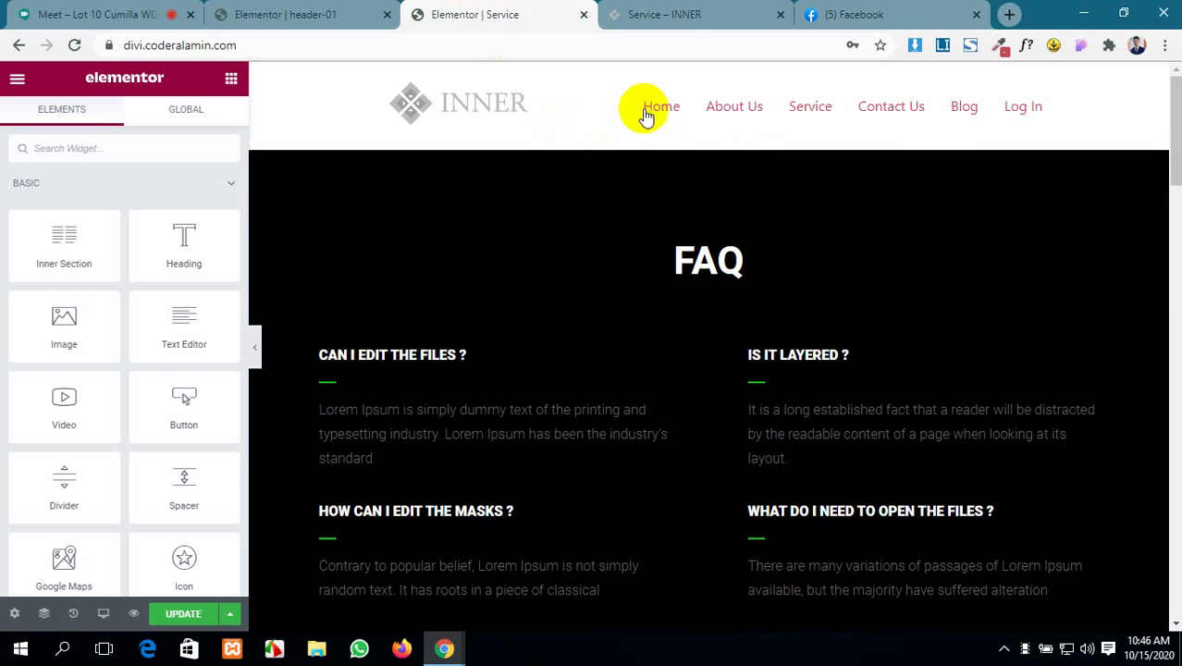
pyautogui.click(663, 17)
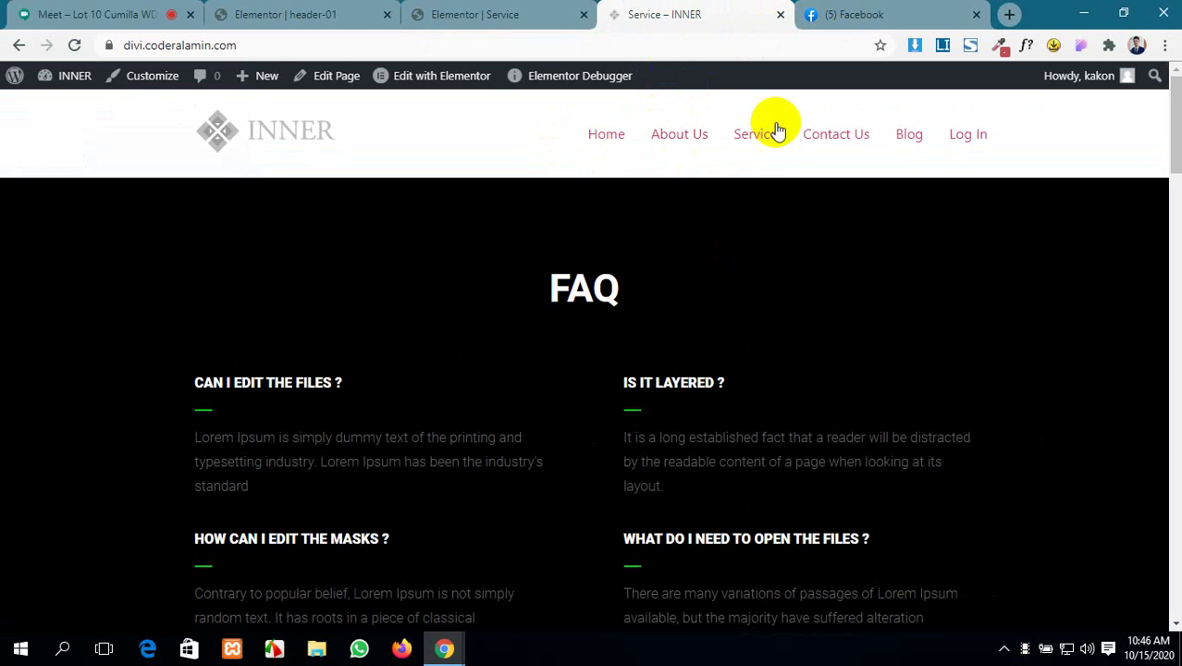
pyautogui.click(921, 139)
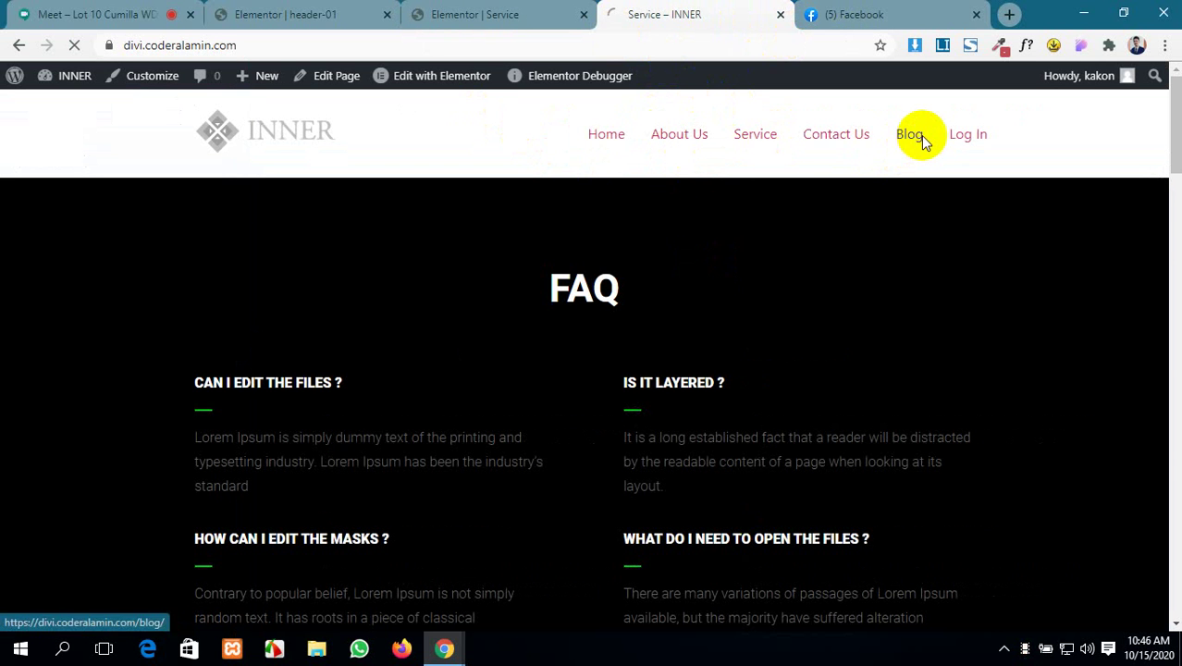
pyautogui.scroll(-6, 369, 322)
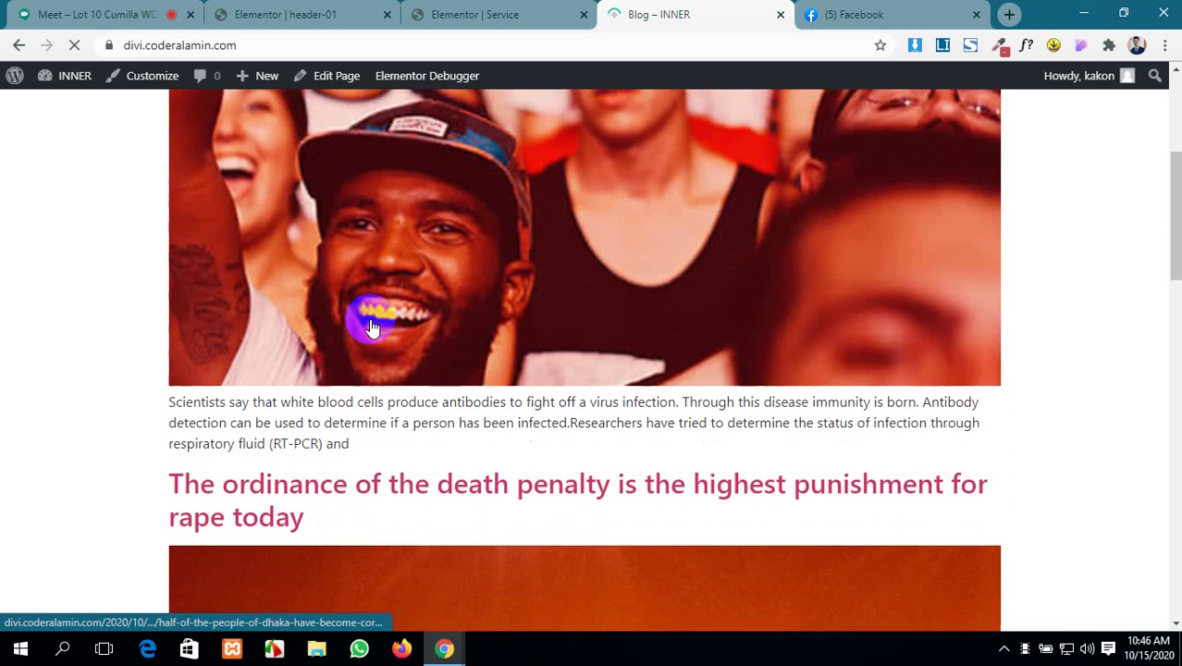
pyautogui.scroll(6, 370, 327)
# - Look over the Service page in the Elementor editor and view its page settings
pyautogui.click(538, 11)
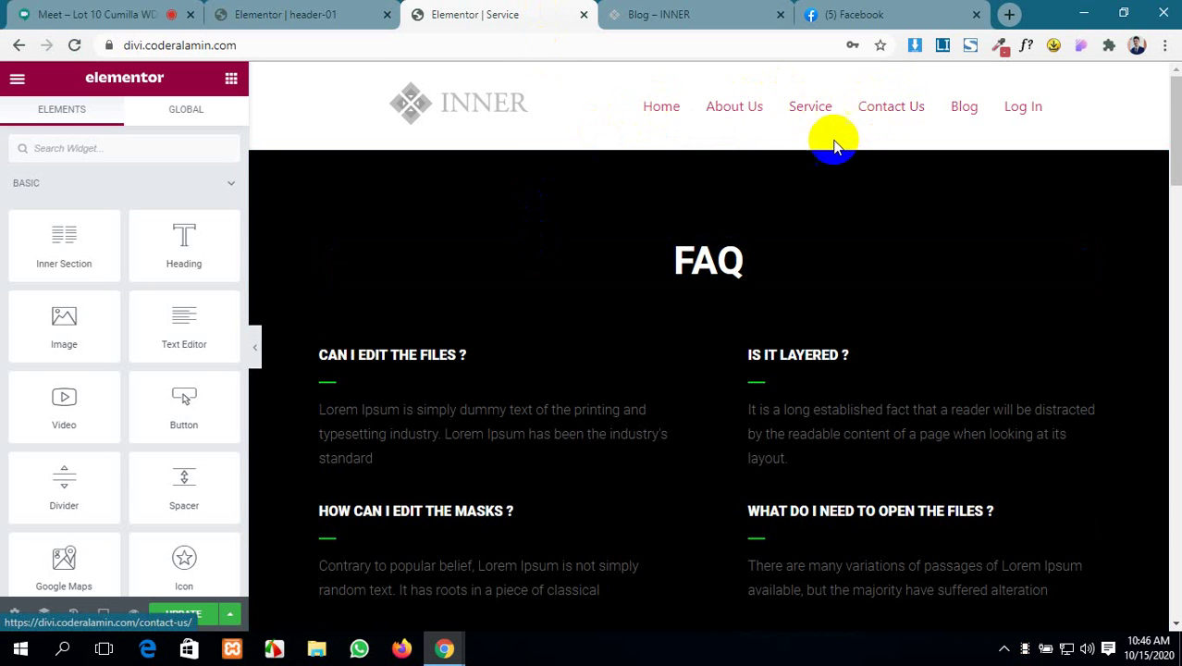
pyautogui.scroll(-3, 643, 309)
pyautogui.scroll(3, 646, 316)
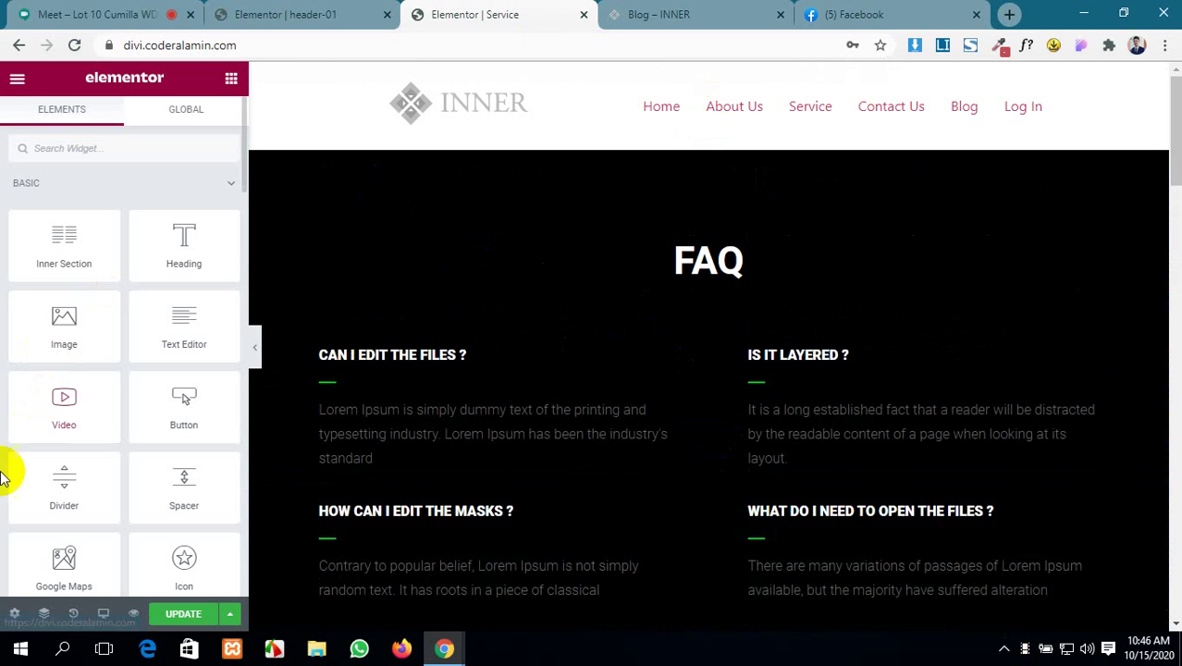
pyautogui.click(17, 615)
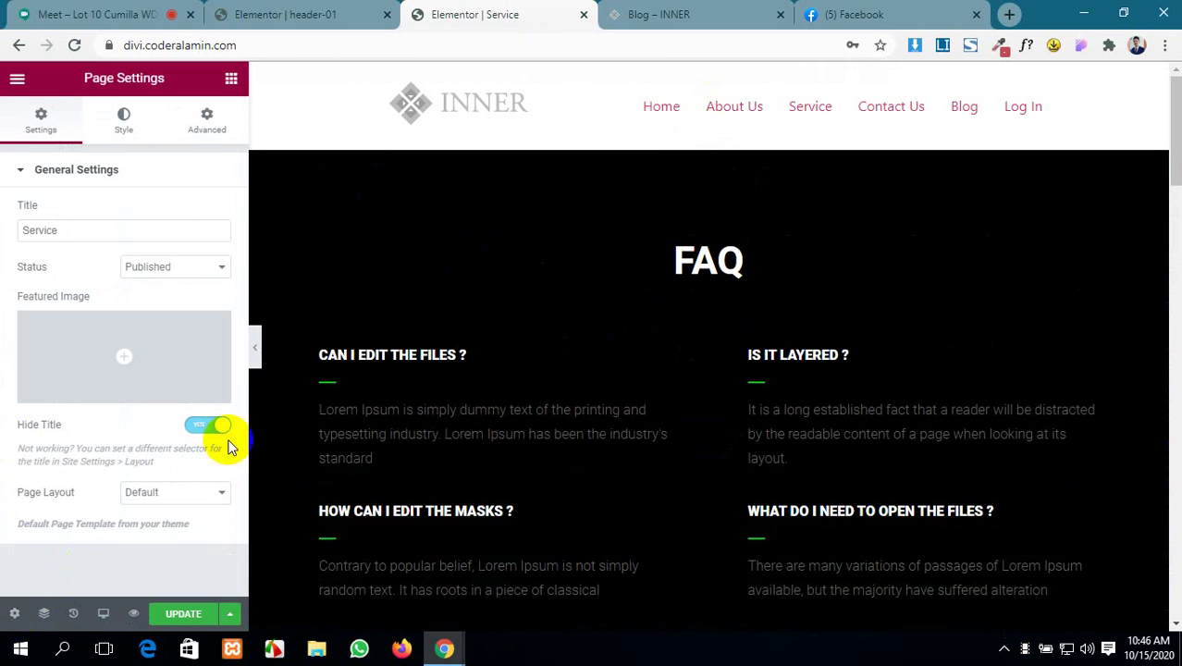
pyautogui.click(904, 108)
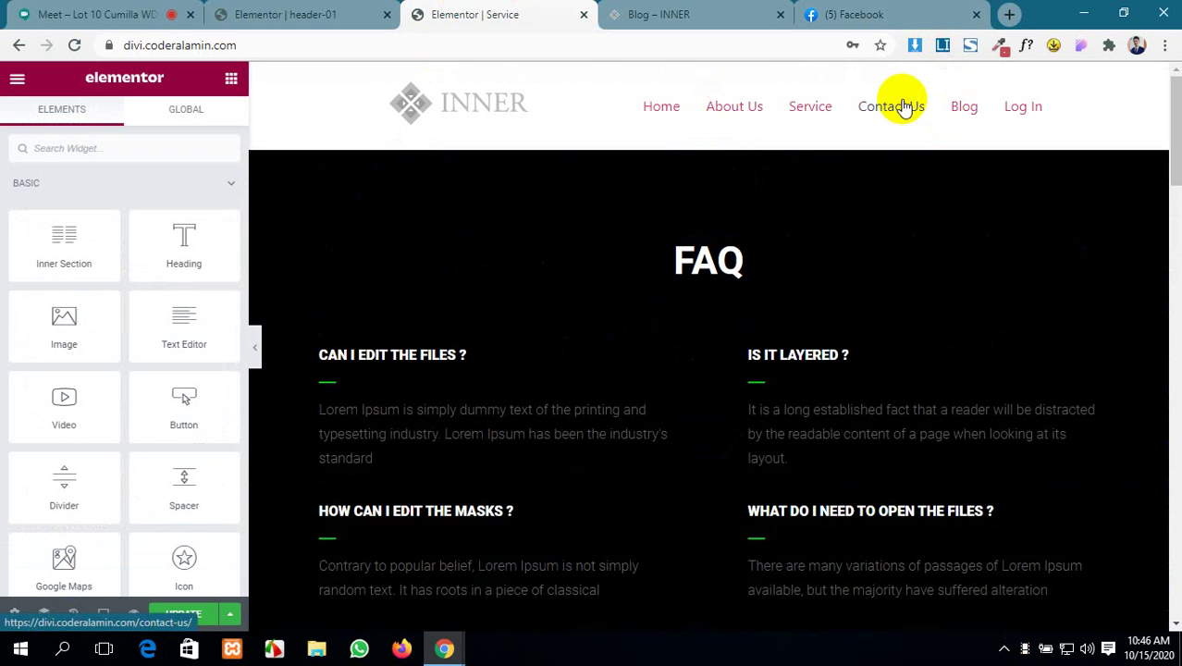
# - Close the browser tabs with the Elementor editors of the Service page and header-01
pyautogui.click(579, 13)
pyautogui.click(667, 139)
pyautogui.click(292, 7)
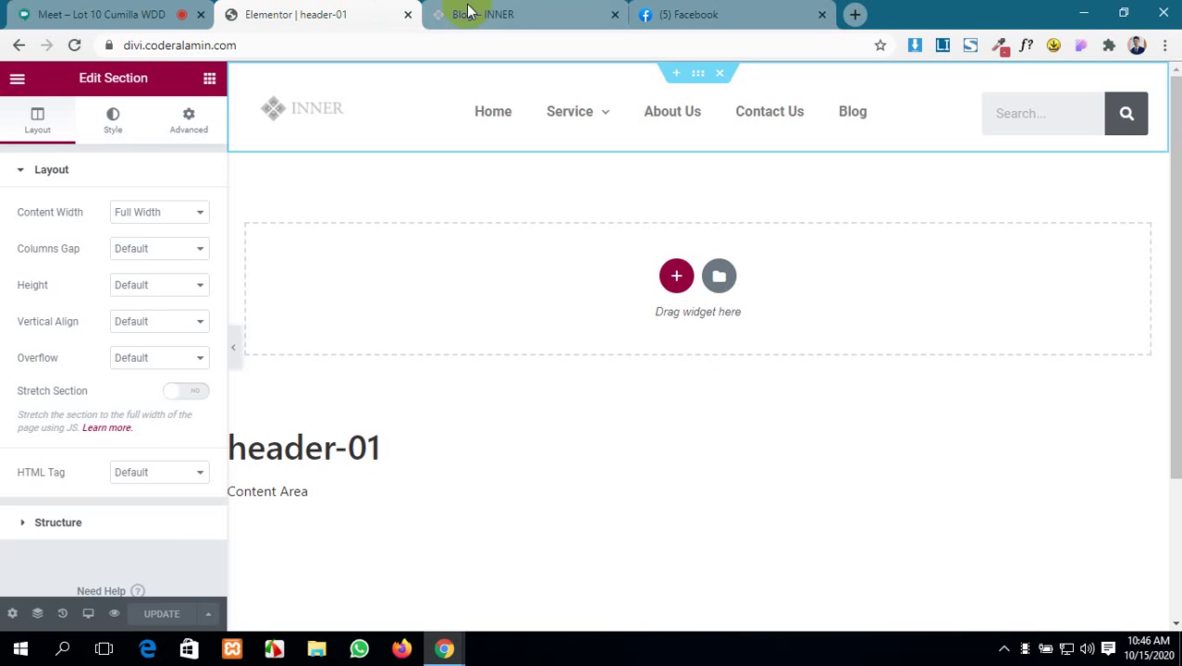
pyautogui.click(408, 14)
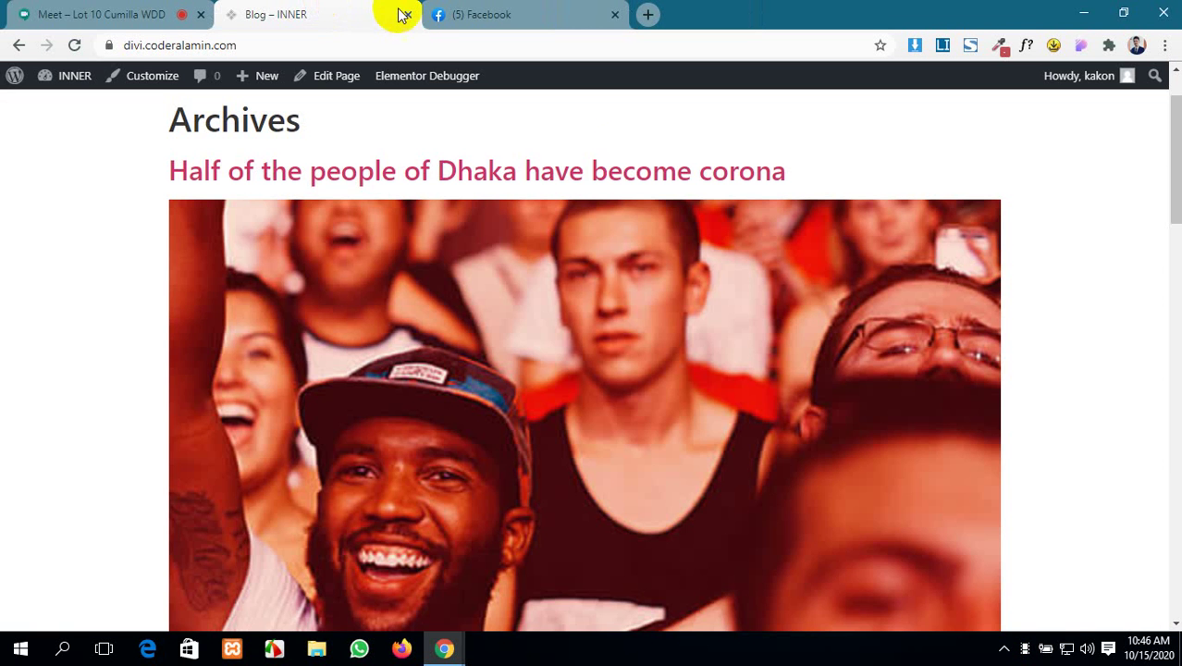
# - Go to the site's Home page and open the WordPress dashboard in a separate tab placed ahead of it
pyautogui.scroll(1, 343, 153)
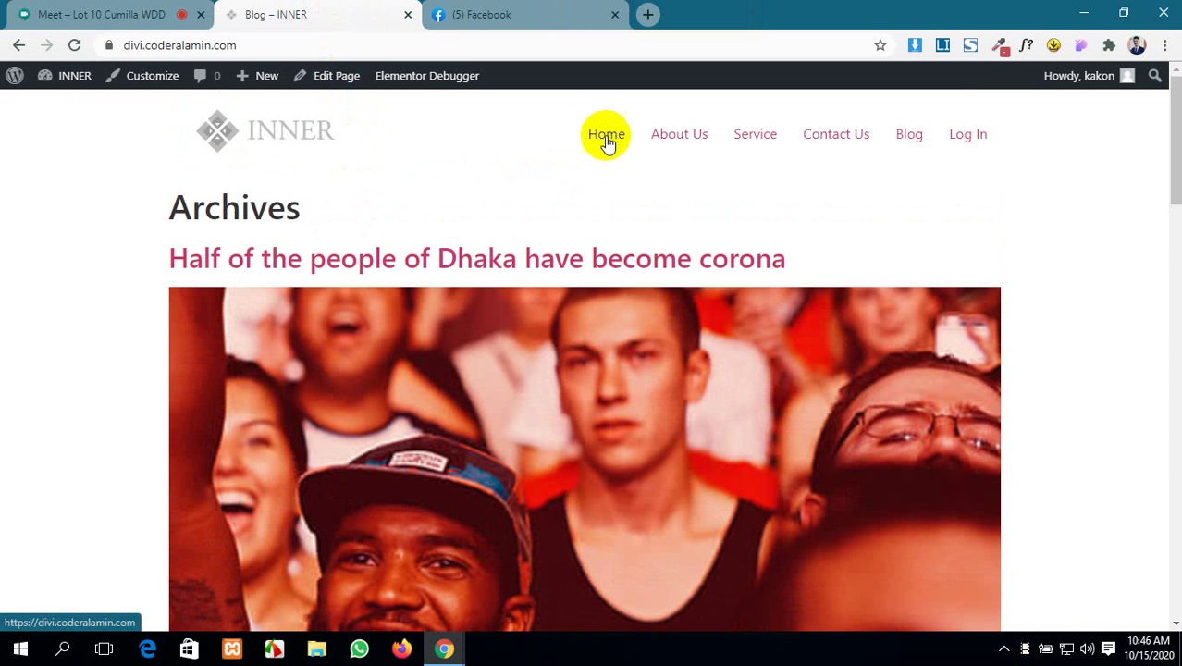
pyautogui.click(605, 138)
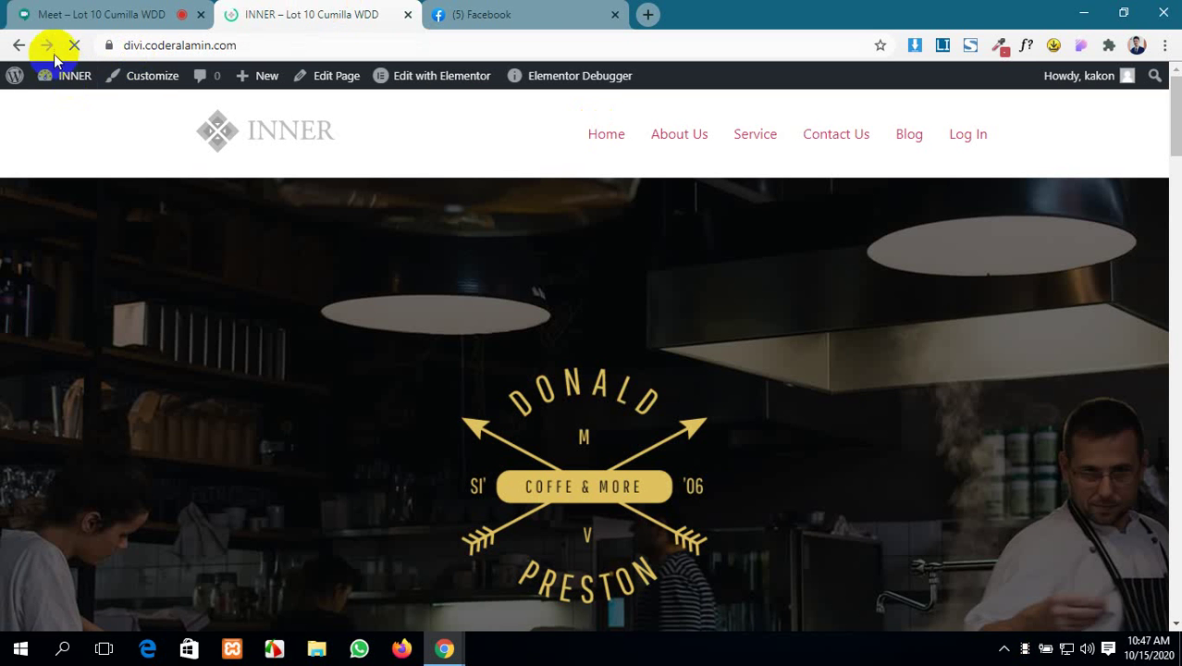
pyautogui.moveTo(61, 84)
pyautogui.middleClick(41, 106)
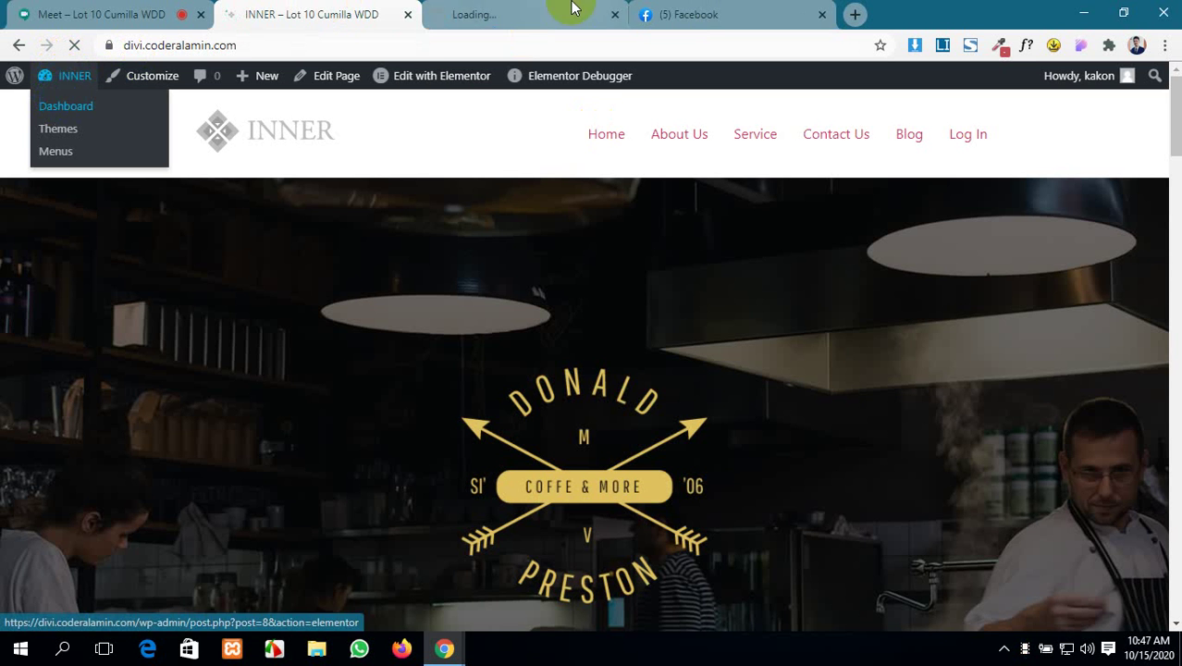
pyautogui.click(437, 8)
pyautogui.moveTo(437, 7); pyautogui.dragTo(383, 8)
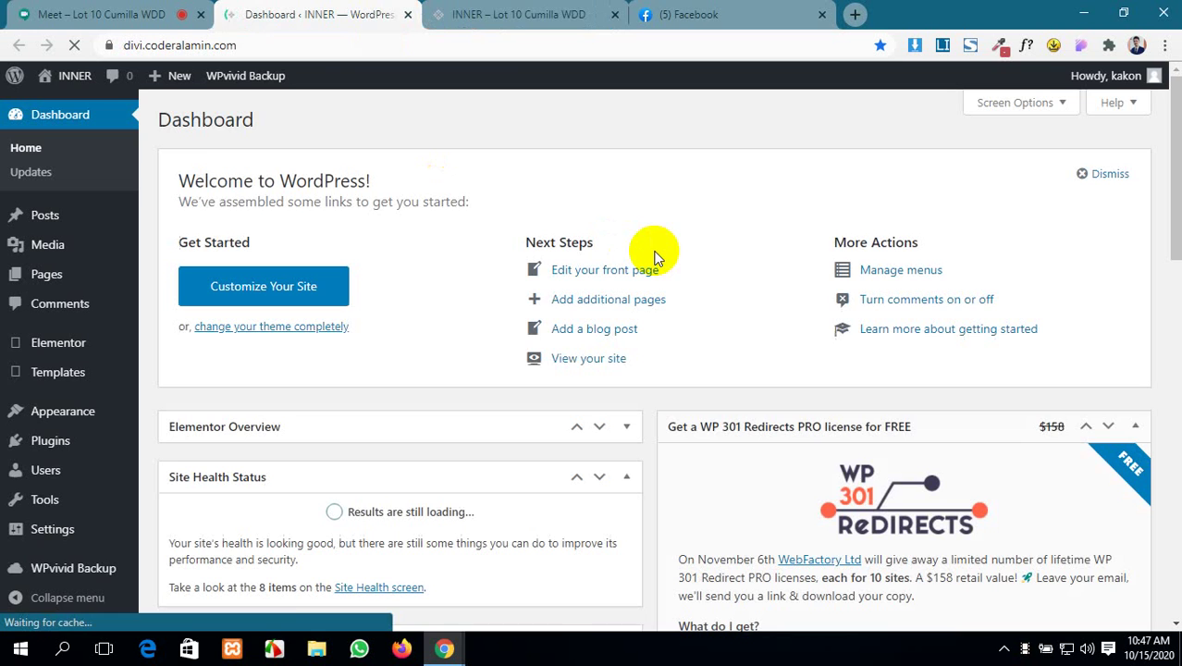
# - Compare the headers on the live About Us, Service and Contact Us pages, and return to the Home page
pyautogui.click(501, 11)
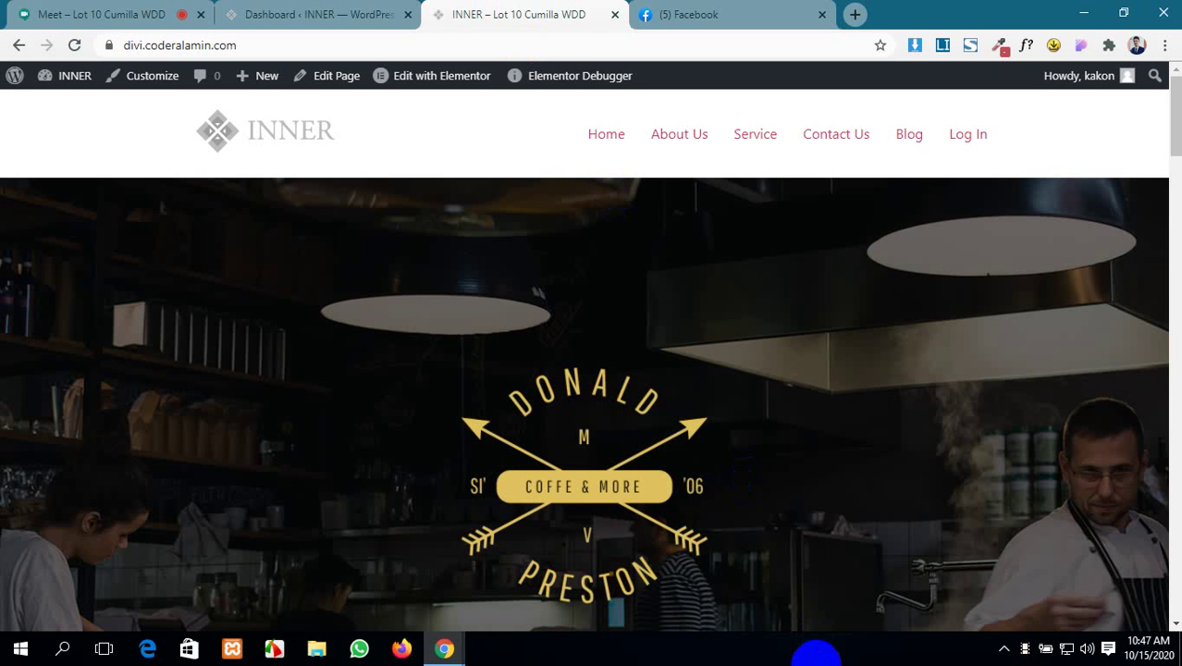
pyautogui.click(670, 138)
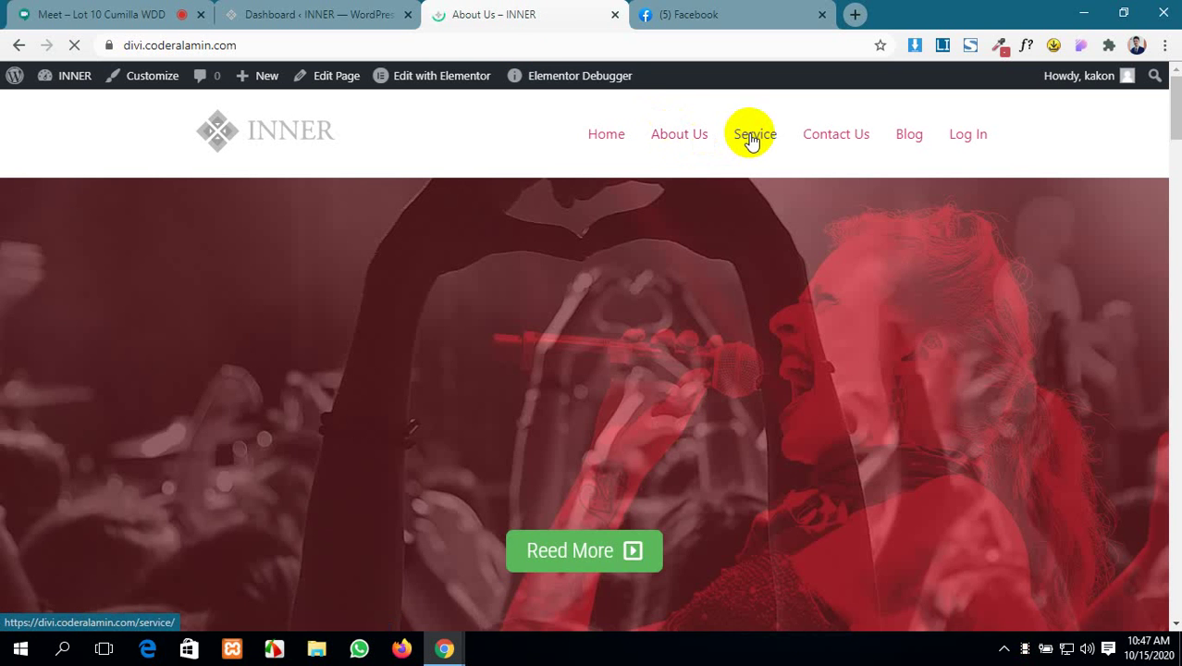
pyautogui.click(751, 139)
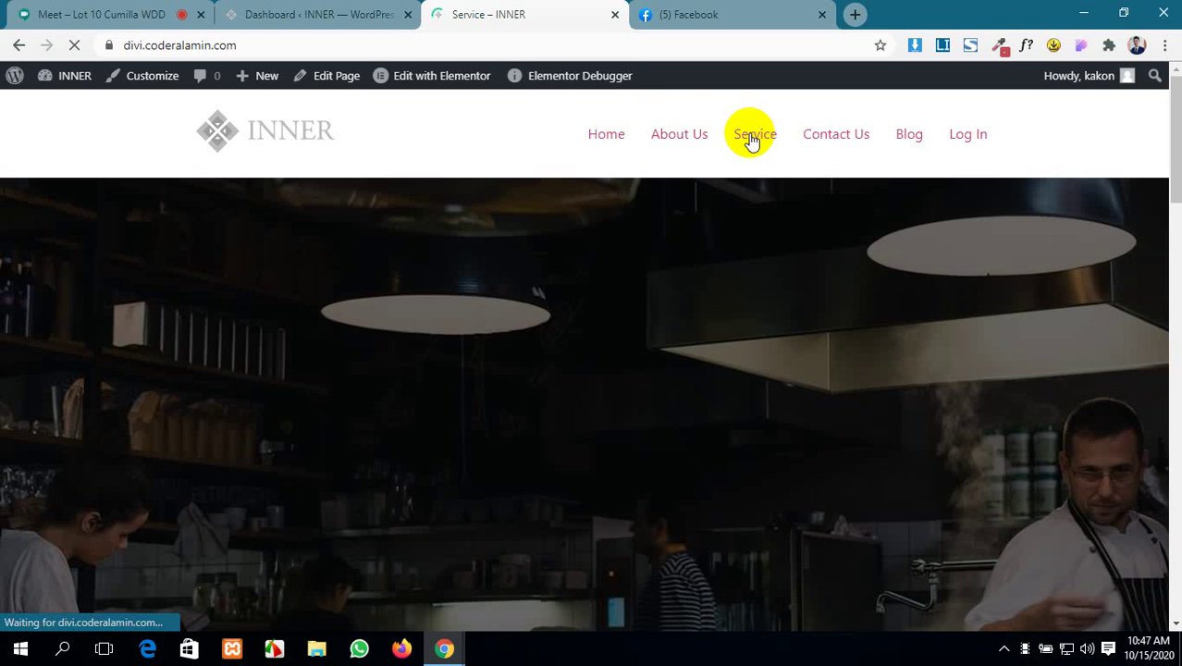
pyautogui.click(836, 139)
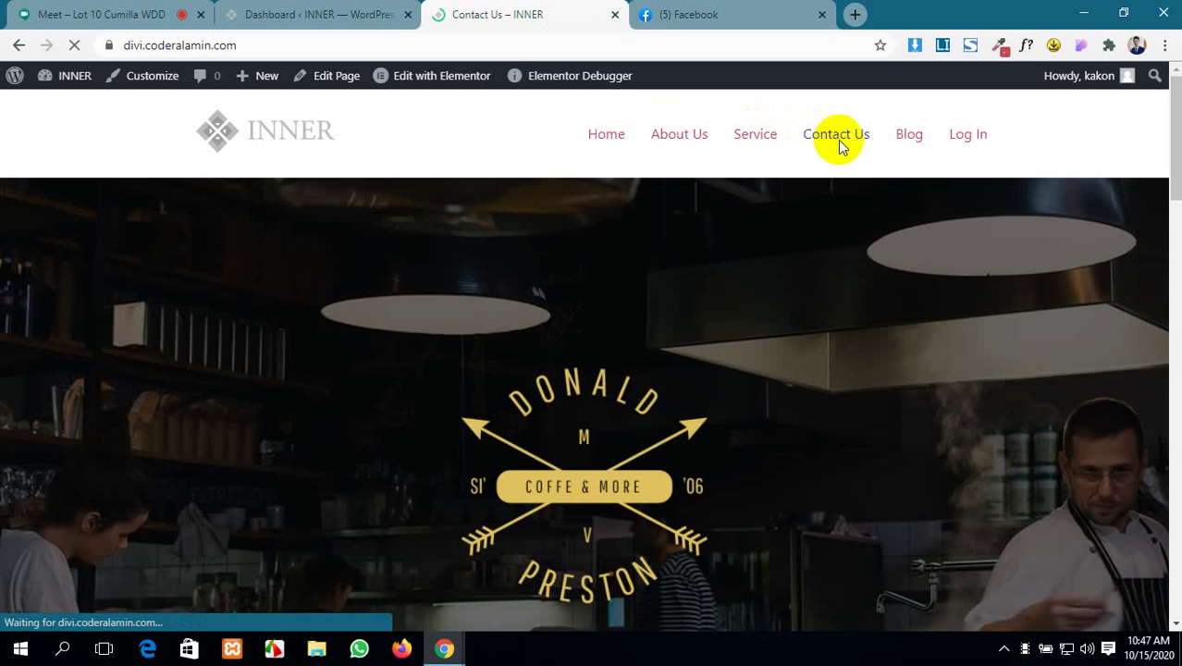
pyautogui.scroll(-2, 864, 319)
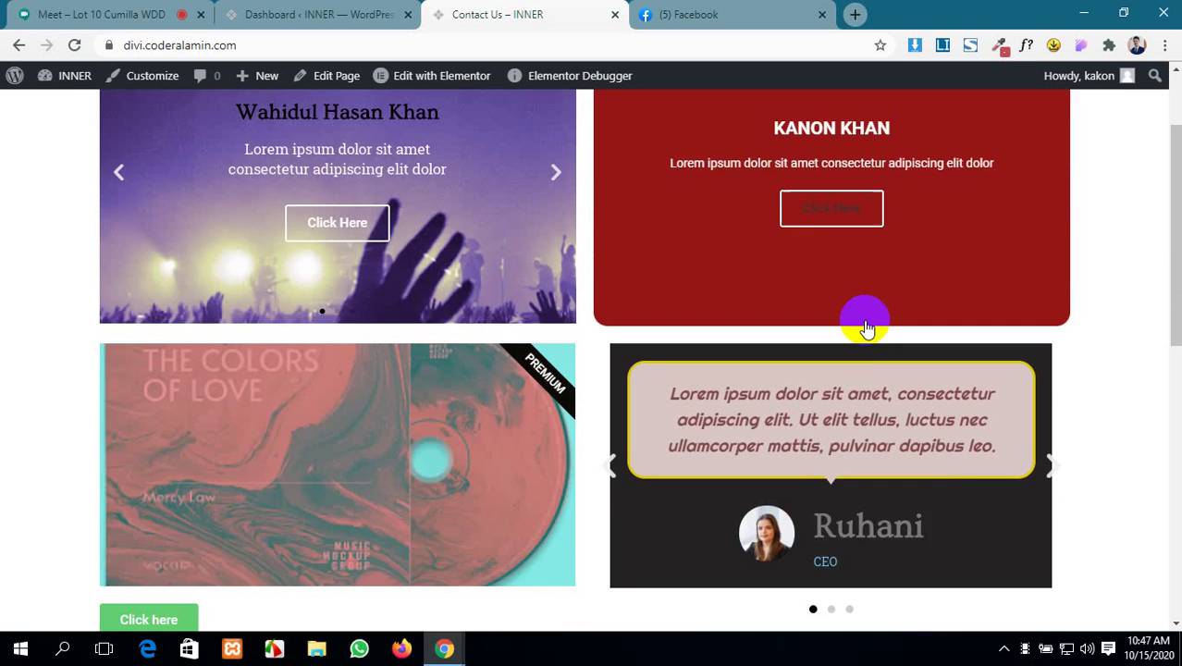
pyautogui.scroll(2, 864, 327)
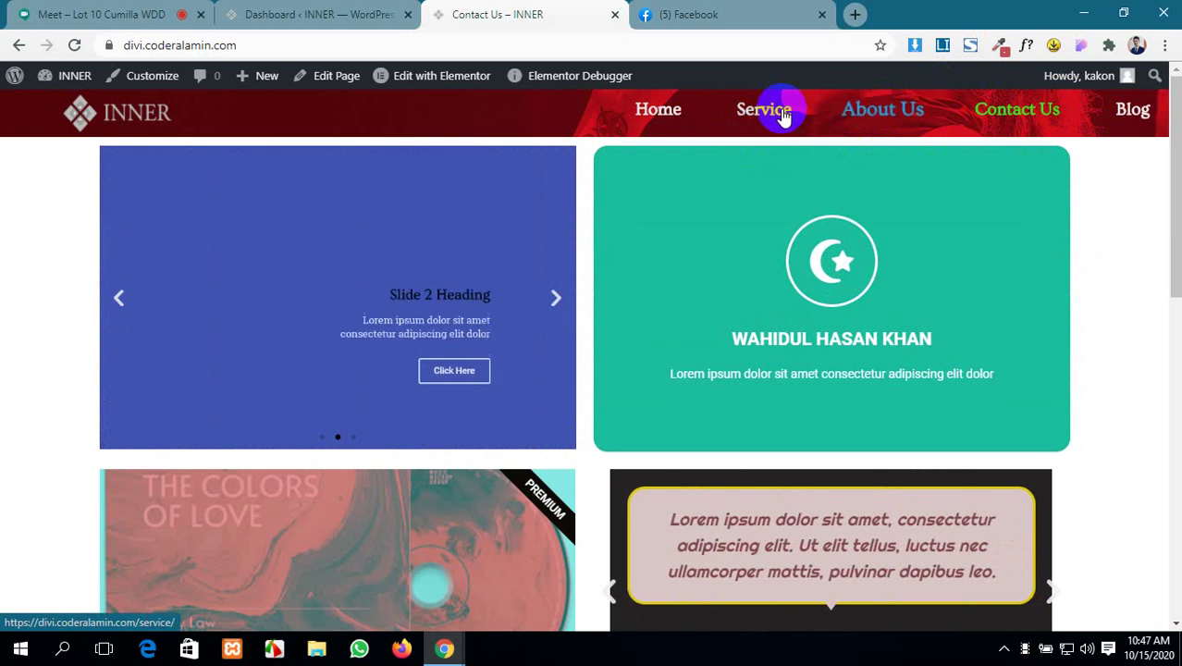
pyautogui.click(654, 111)
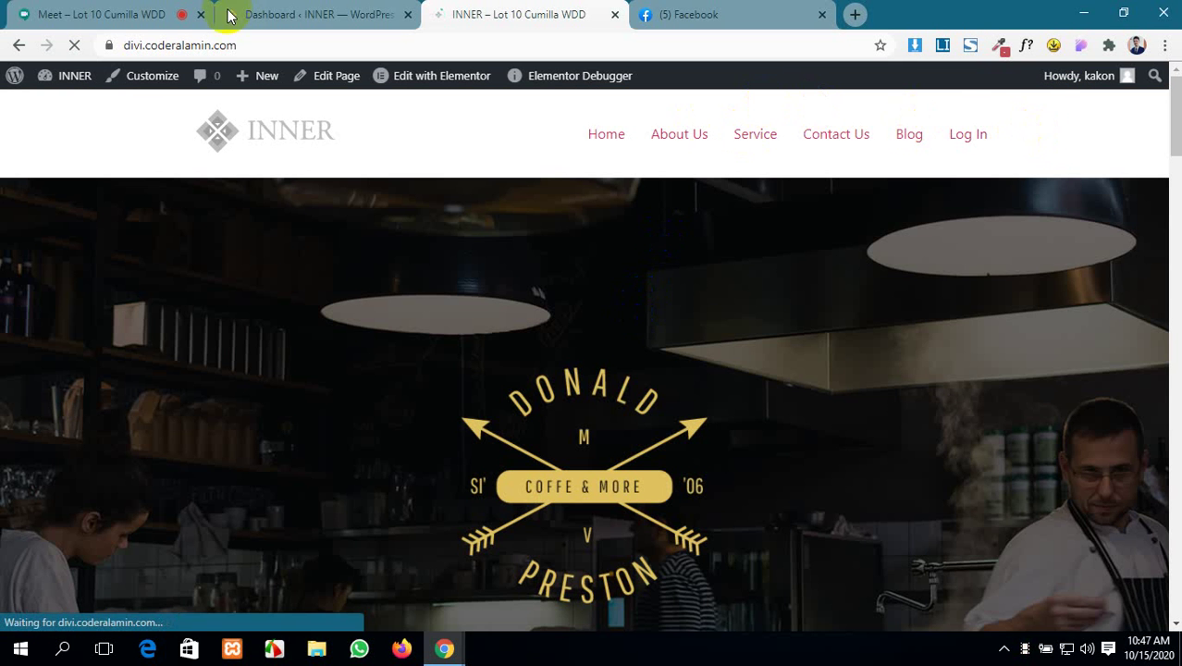
# - Open the Saved Templates list from the WordPress dashboard
pyautogui.click(264, 15)
pyautogui.scroll(-3, 108, 396)
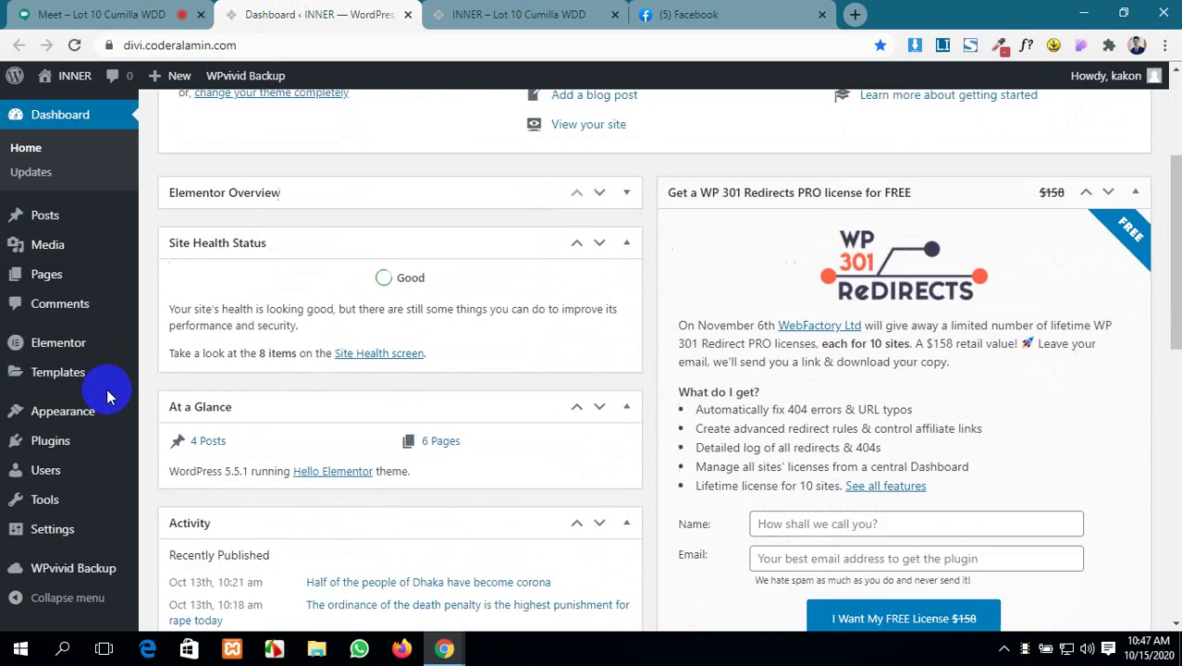
pyautogui.scroll(3, 105, 388)
pyautogui.click(51, 372)
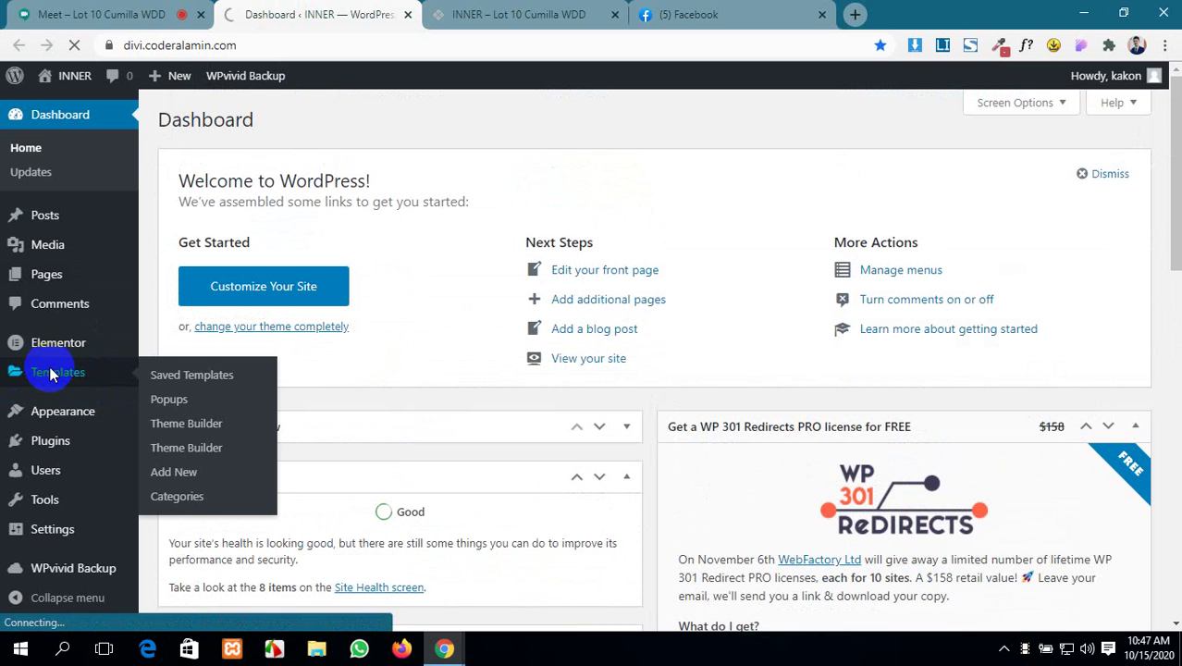
# - Mute and unmute the microphone in the Google Meet call, and return to the Saved Templates page
pyautogui.click(24, 9)
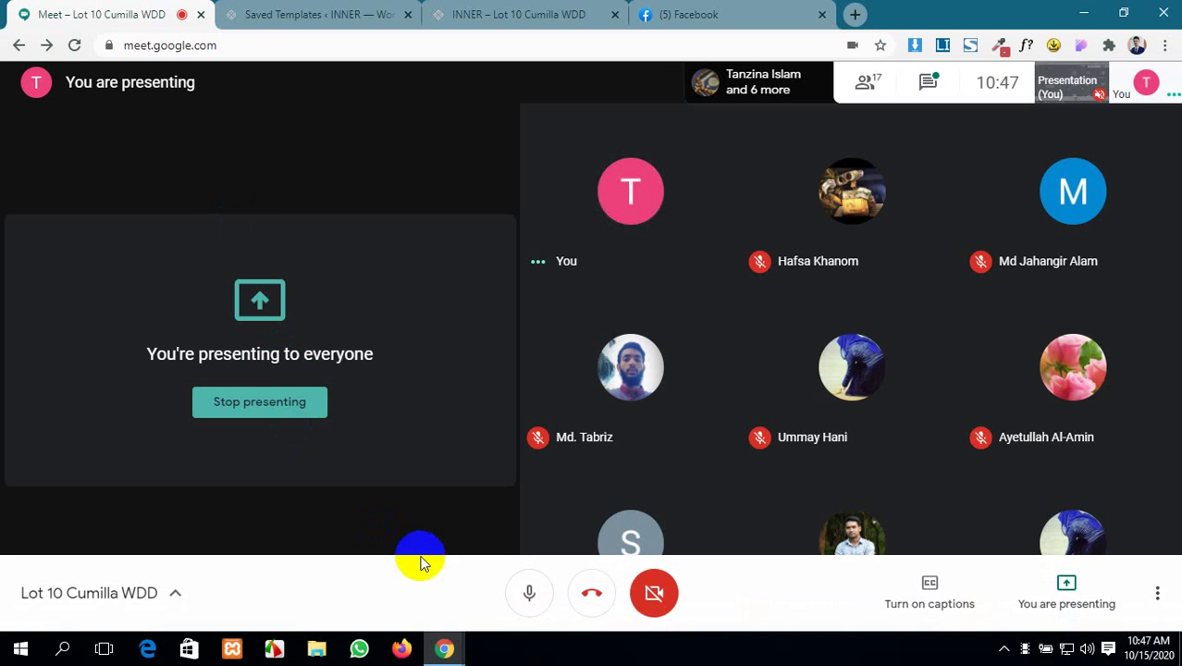
pyautogui.click(528, 588)
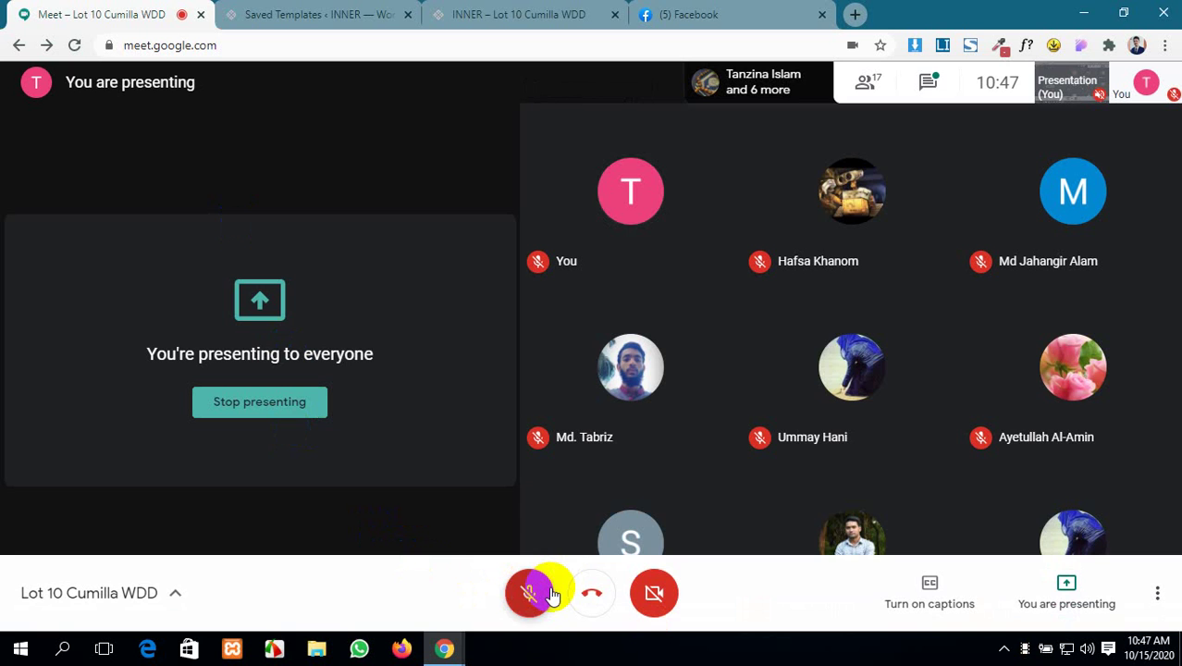
pyautogui.click(298, 12)
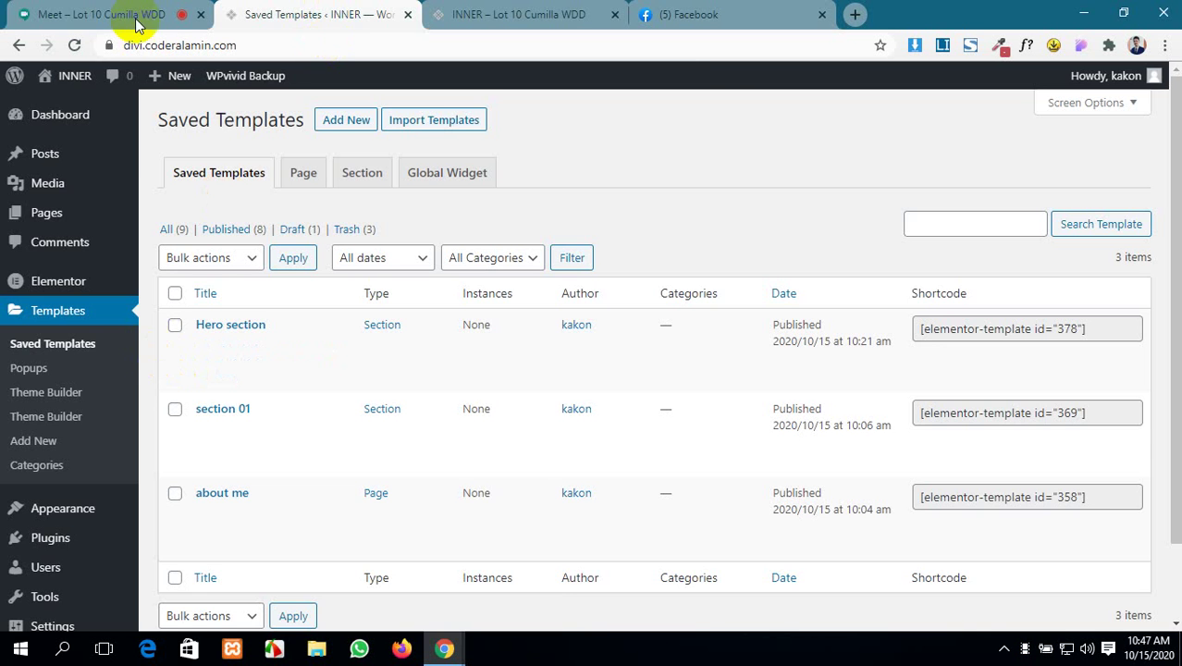
pyautogui.click(89, 7)
pyautogui.click(533, 596)
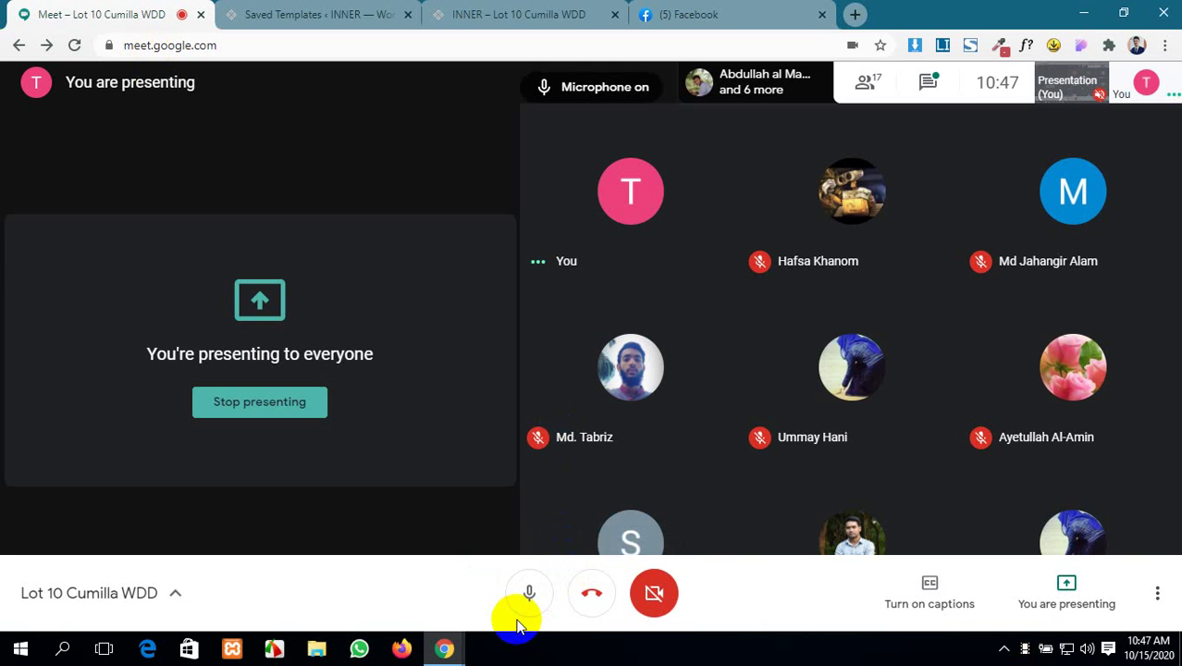
pyautogui.click(330, 11)
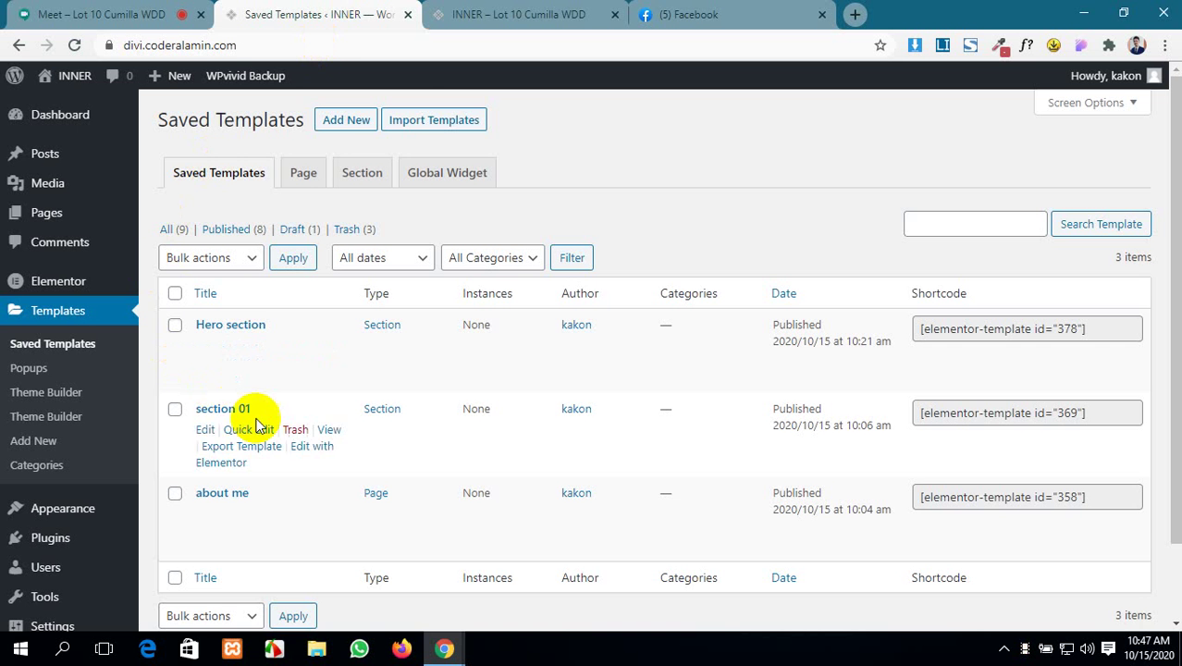
# - List all templates and look through their titles and types
pyautogui.scroll(-2, 245, 422)
pyautogui.scroll(2, 261, 407)
pyautogui.click(172, 229)
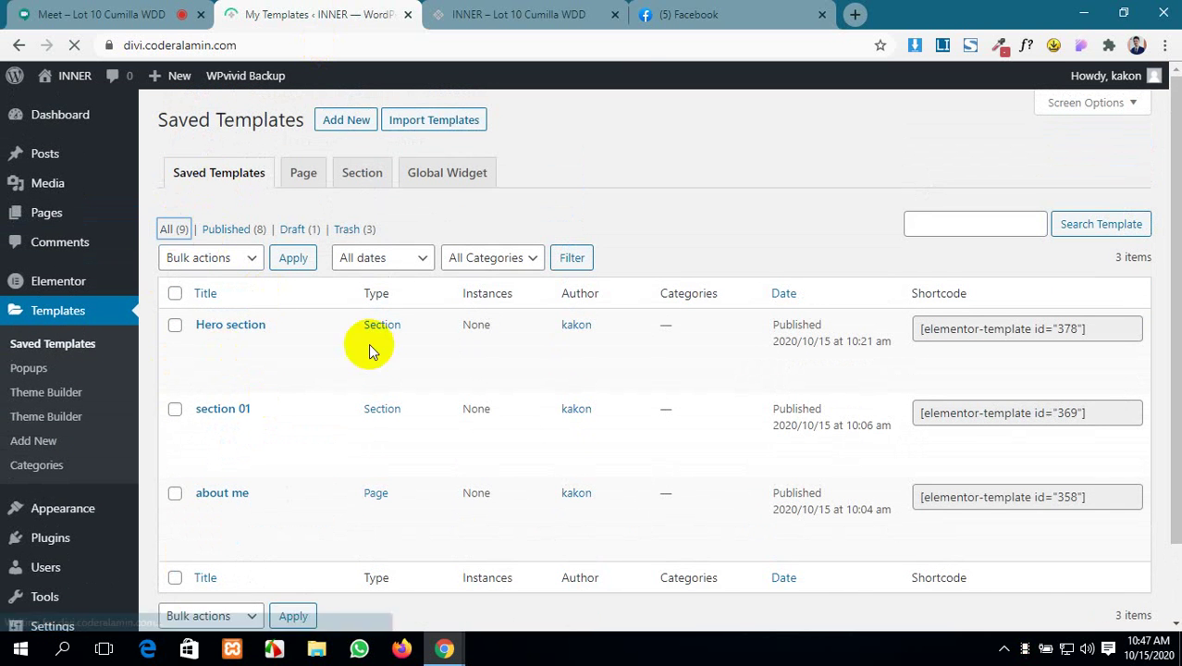
pyautogui.scroll(-2, 237, 467)
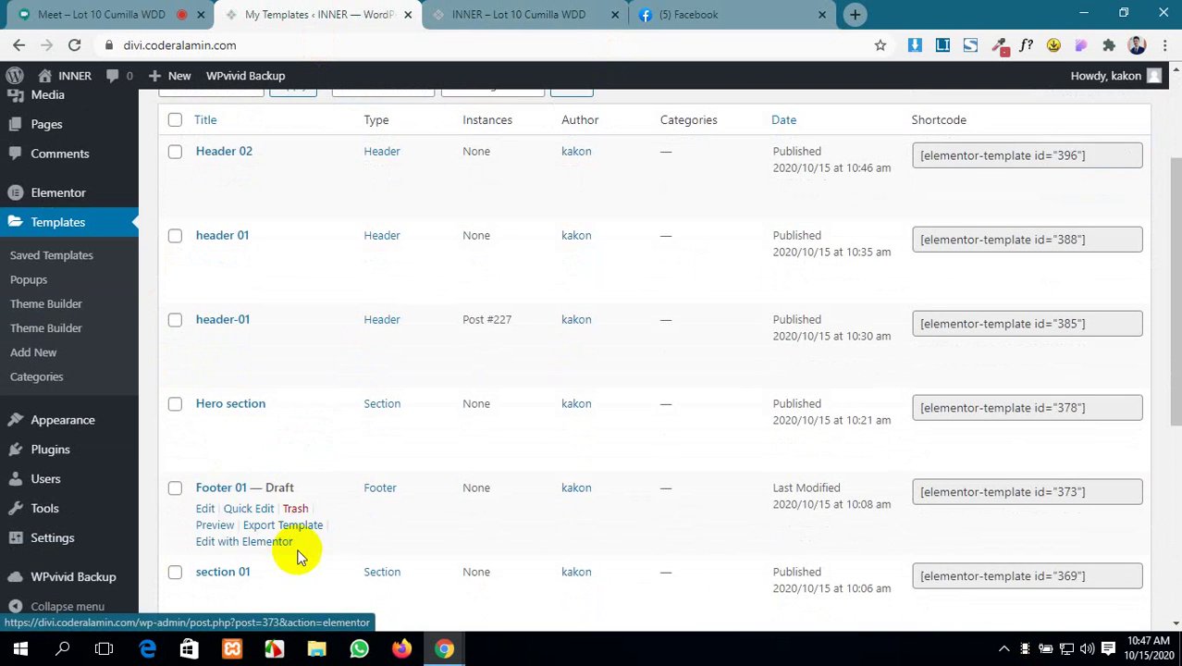
pyautogui.scroll(-4, 298, 550)
pyautogui.scroll(-2, 298, 554)
pyautogui.scroll(6, 304, 514)
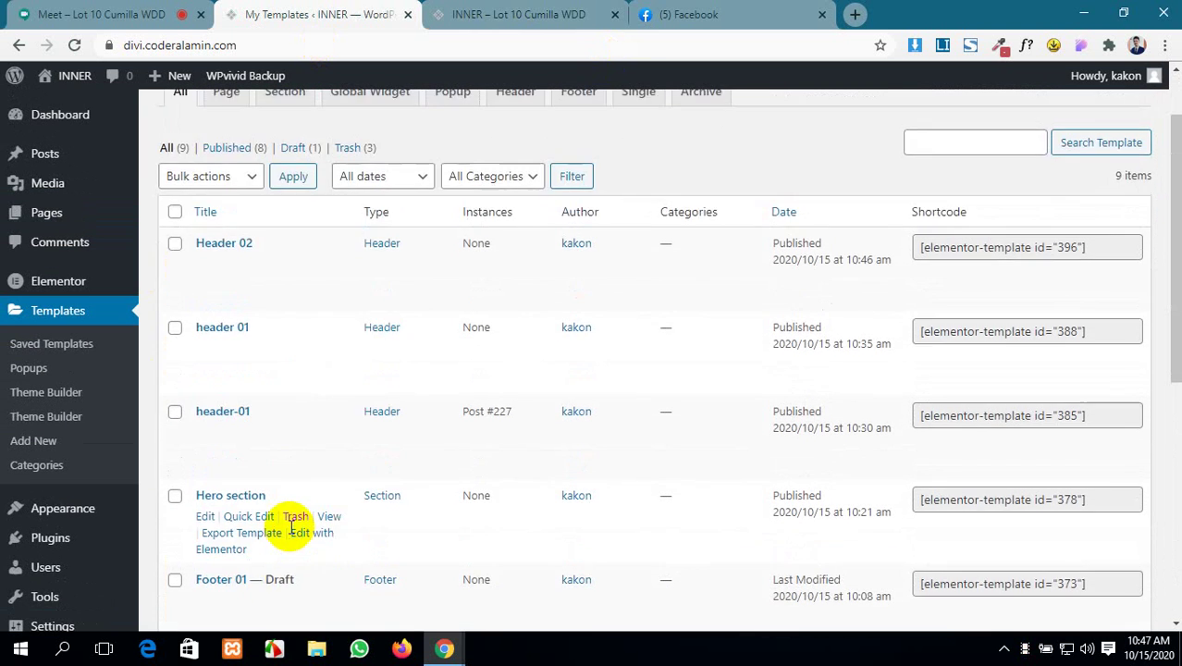
# - Restrict the template list to headers and open the "Header 02" template for editing with Elementor
pyautogui.click(529, 172)
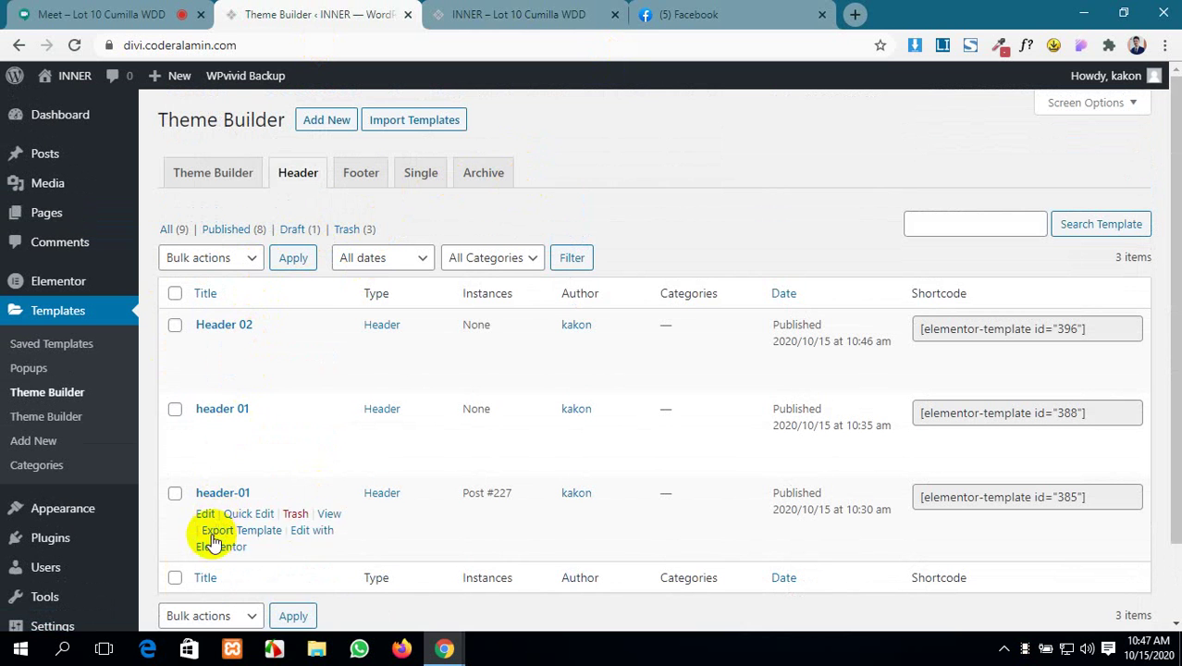
pyautogui.click(205, 348)
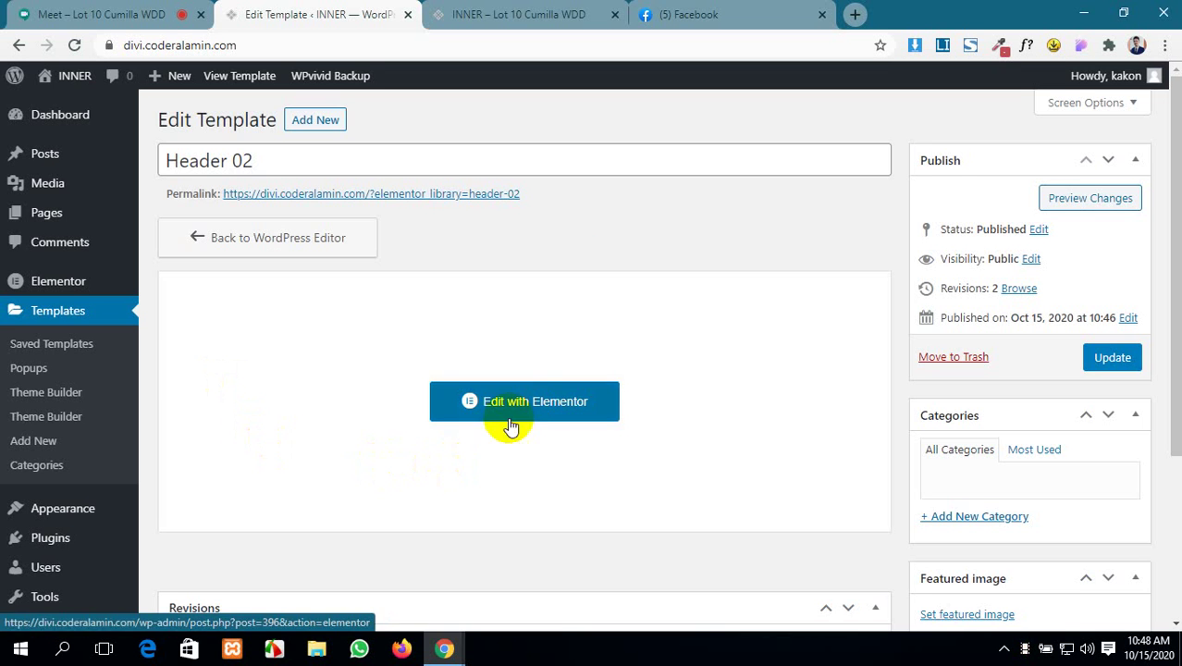
pyautogui.click(527, 412)
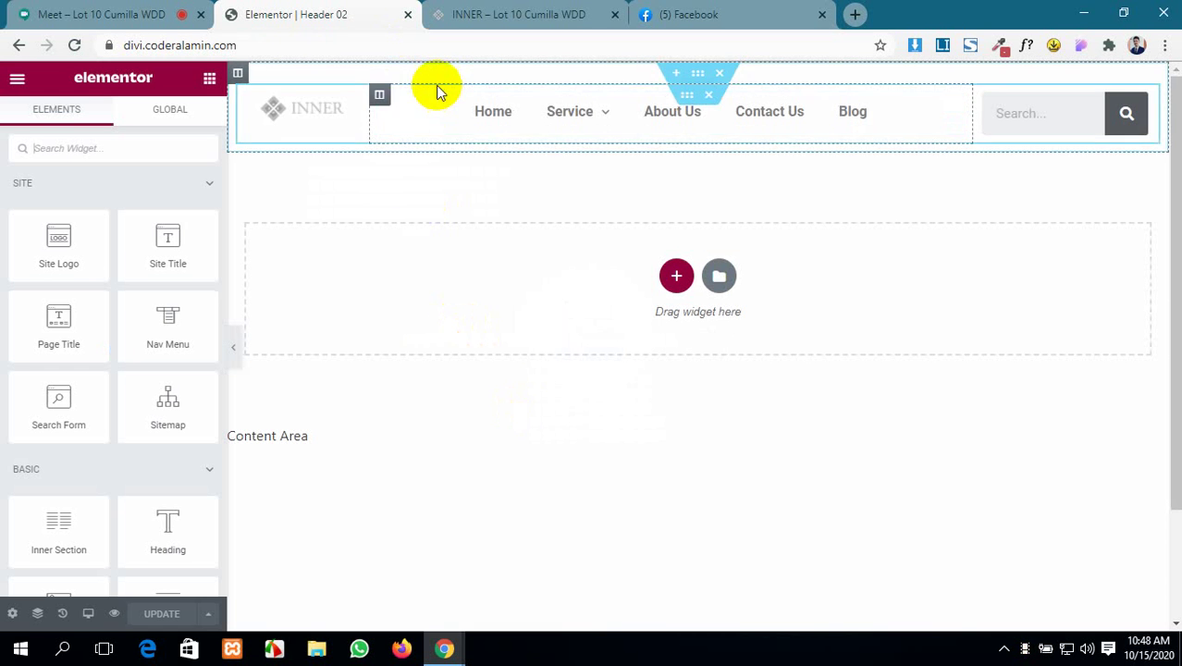
# - Add a display condition that includes "Header 02" on Singular, Front Page, and save the publish settings
pyautogui.click(11, 614)
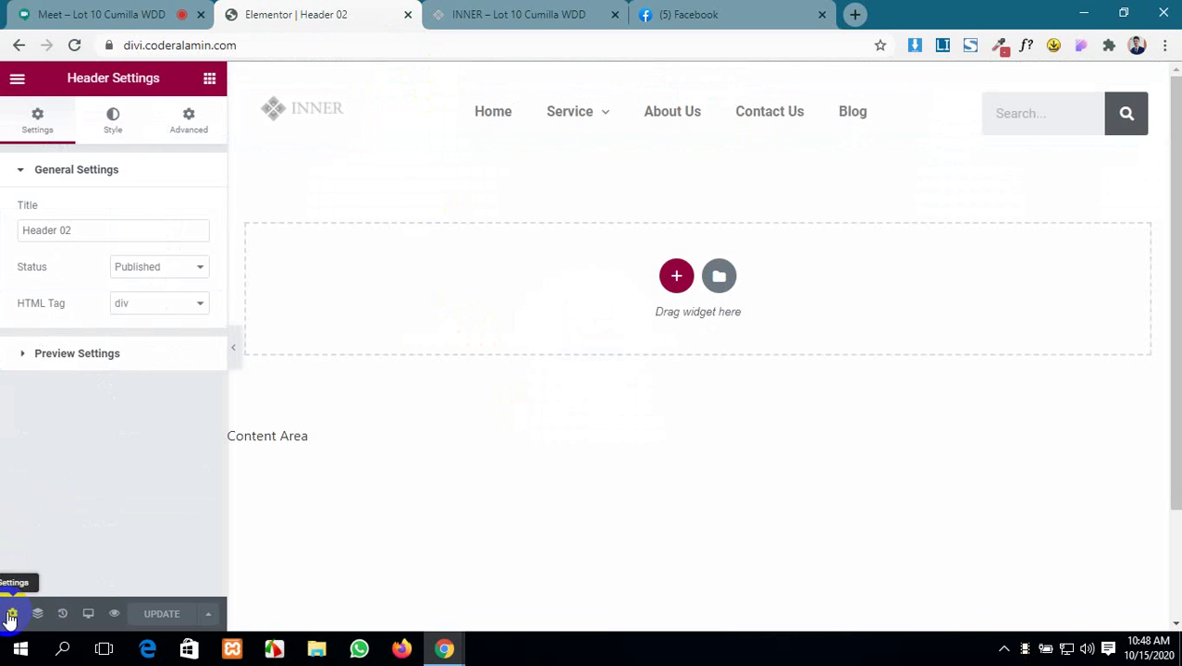
pyautogui.click(212, 614)
pyautogui.click(105, 536)
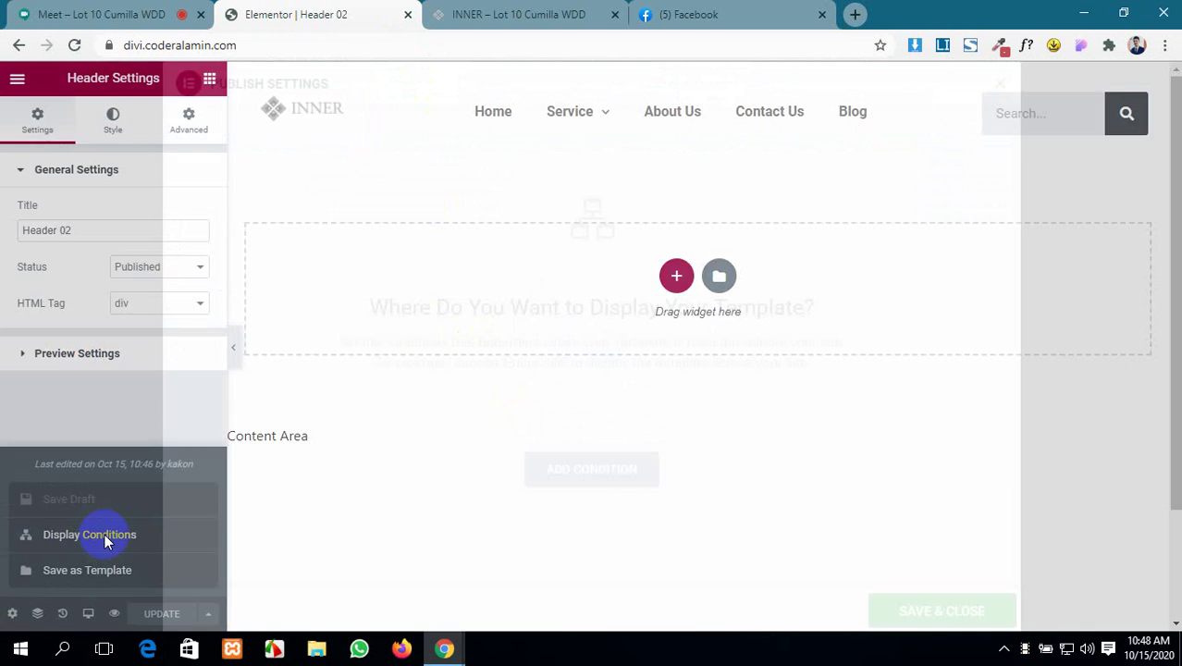
pyautogui.click(584, 470)
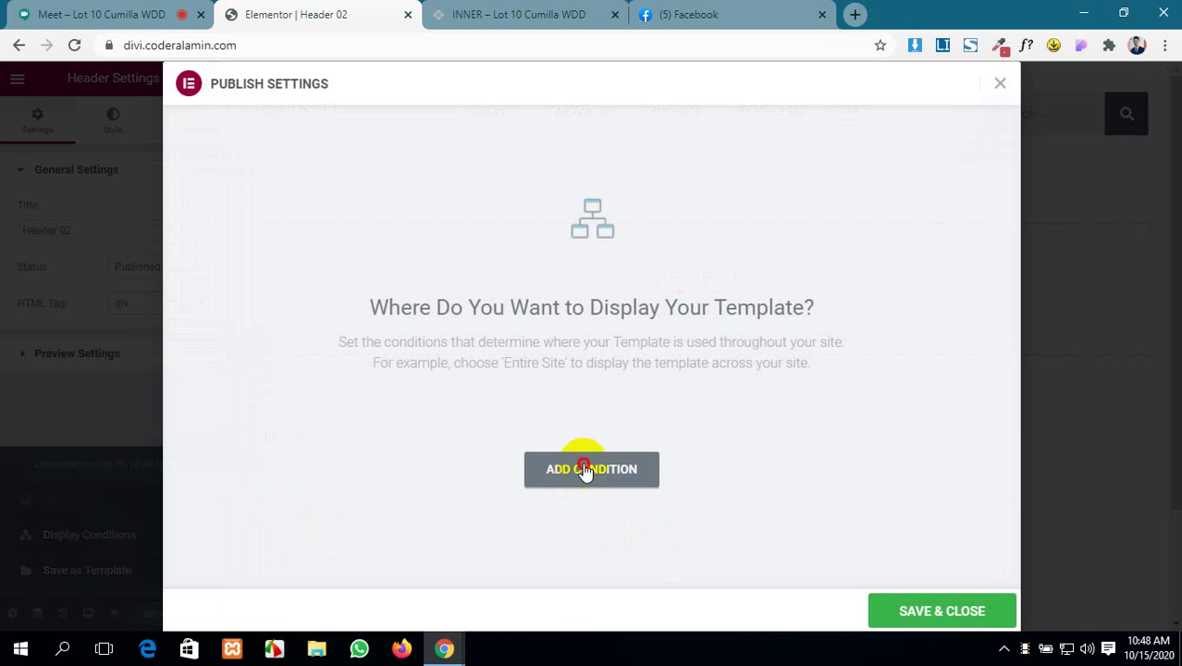
pyautogui.click(586, 435)
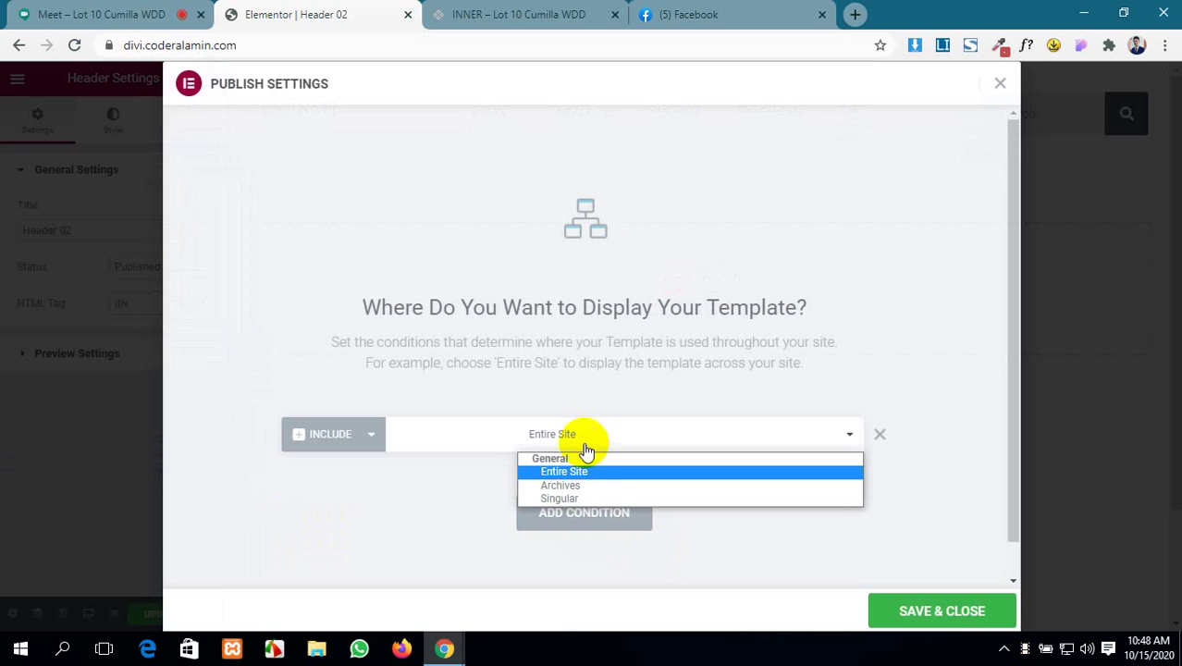
pyautogui.click(593, 495)
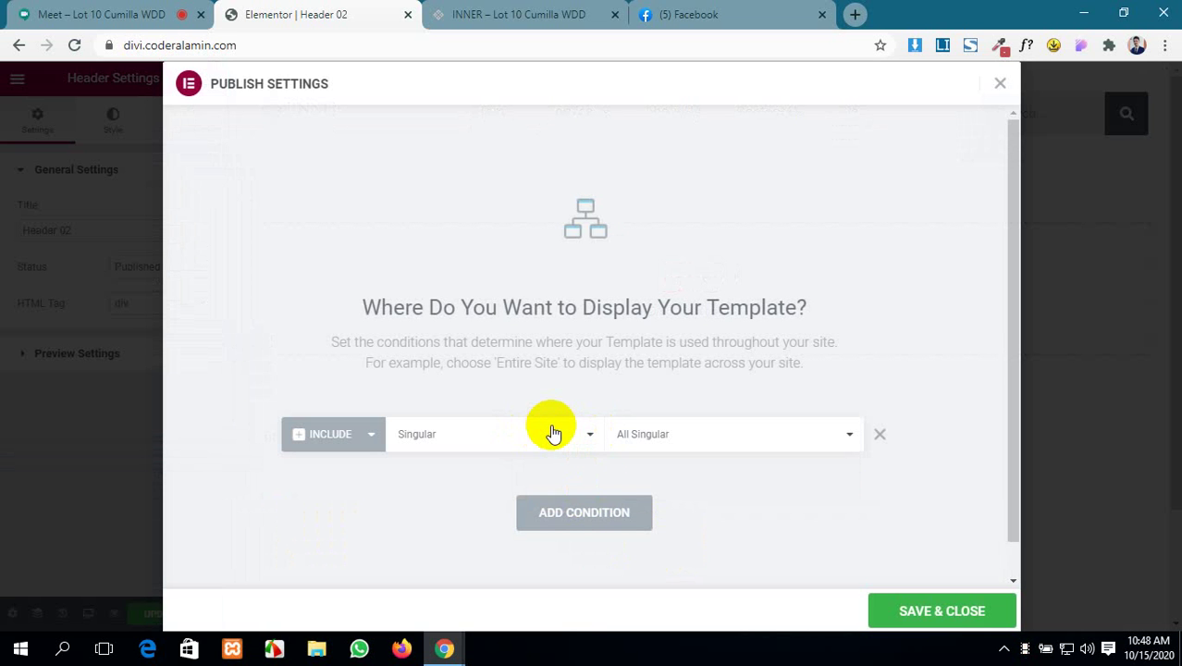
pyautogui.click(717, 432)
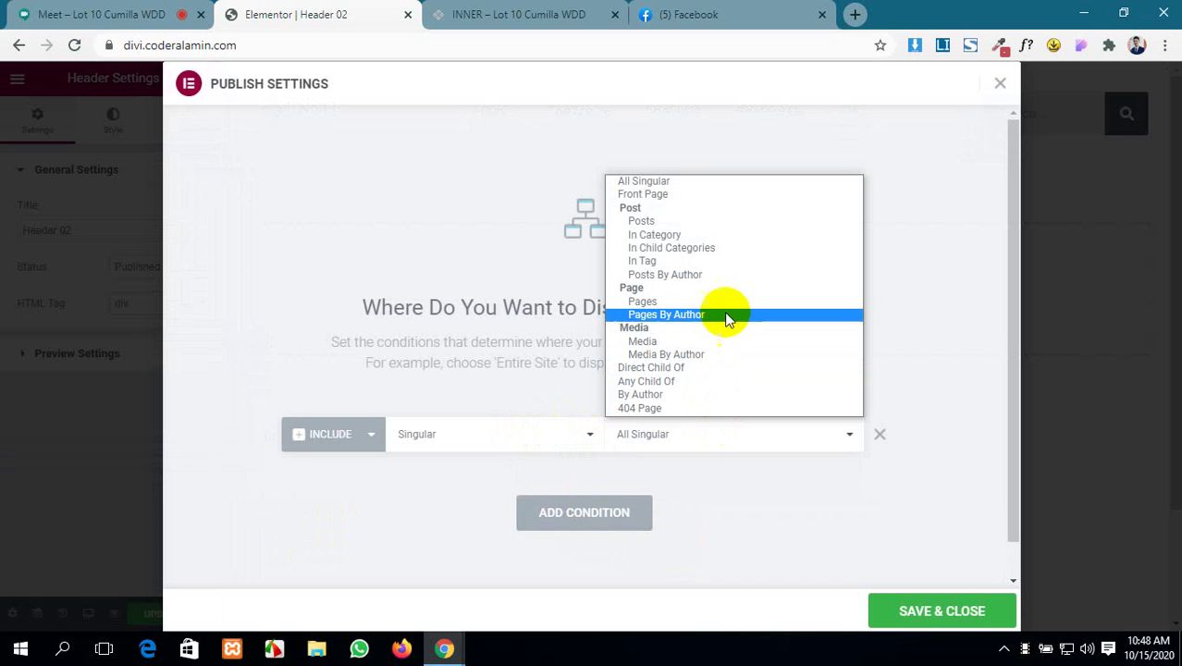
pyautogui.click(719, 194)
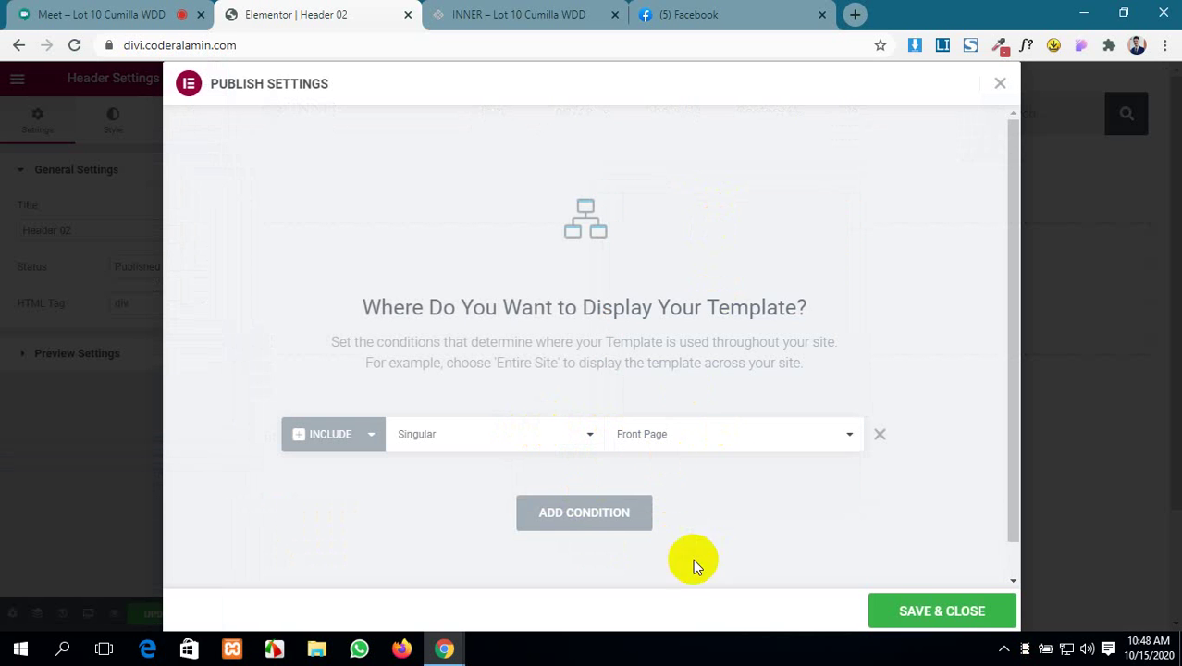
pyautogui.click(890, 610)
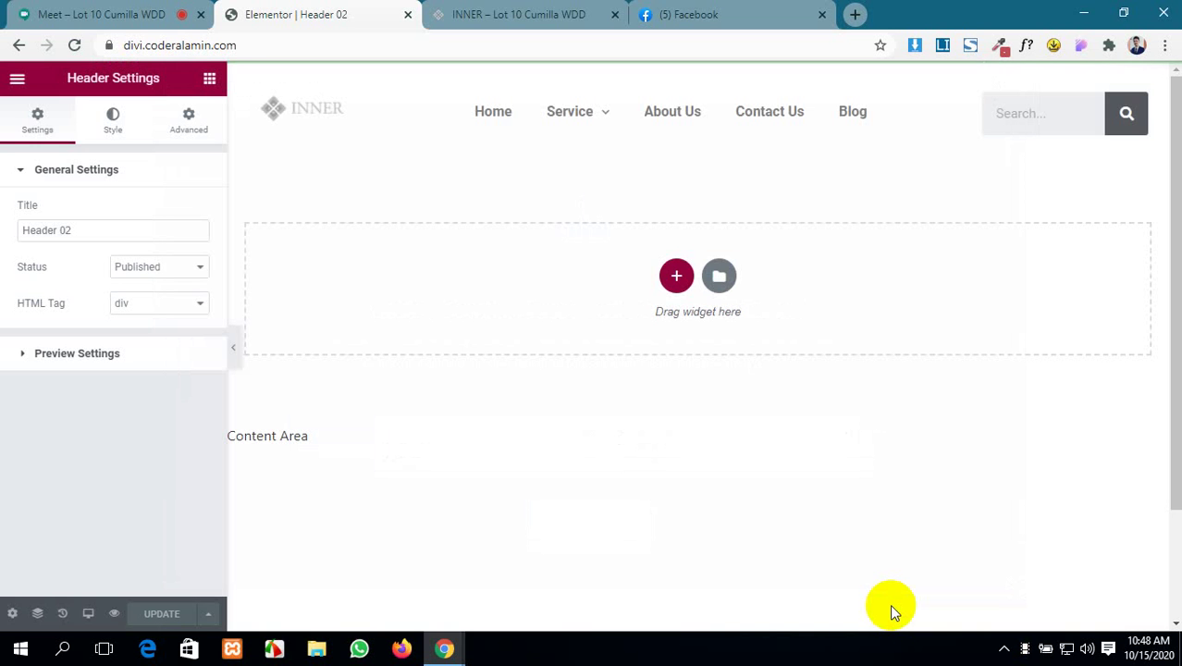
# - Reload the site's front page and check which header it displays
pyautogui.click(452, 11)
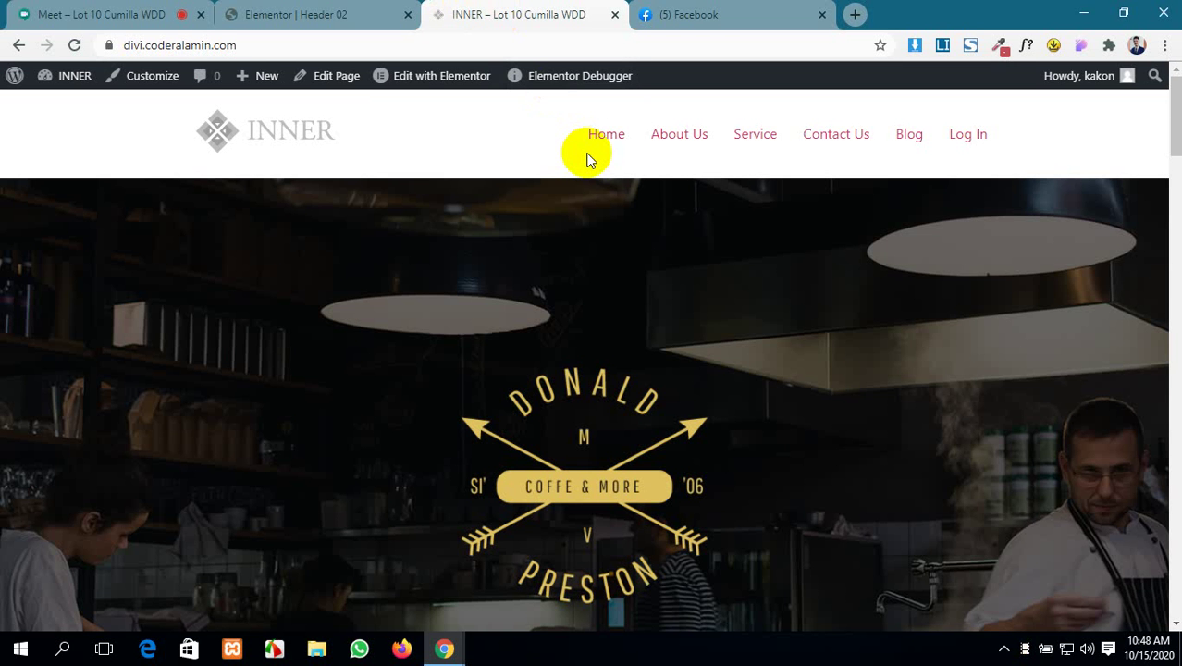
pyautogui.click(369, 13)
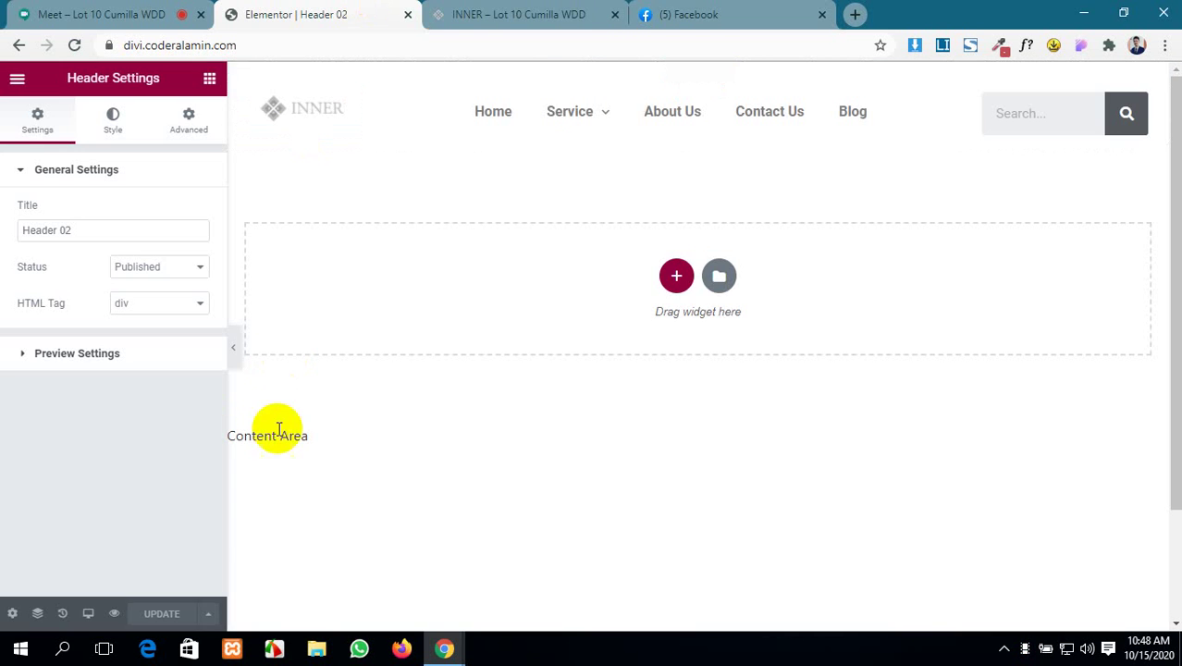
pyautogui.click(481, 8)
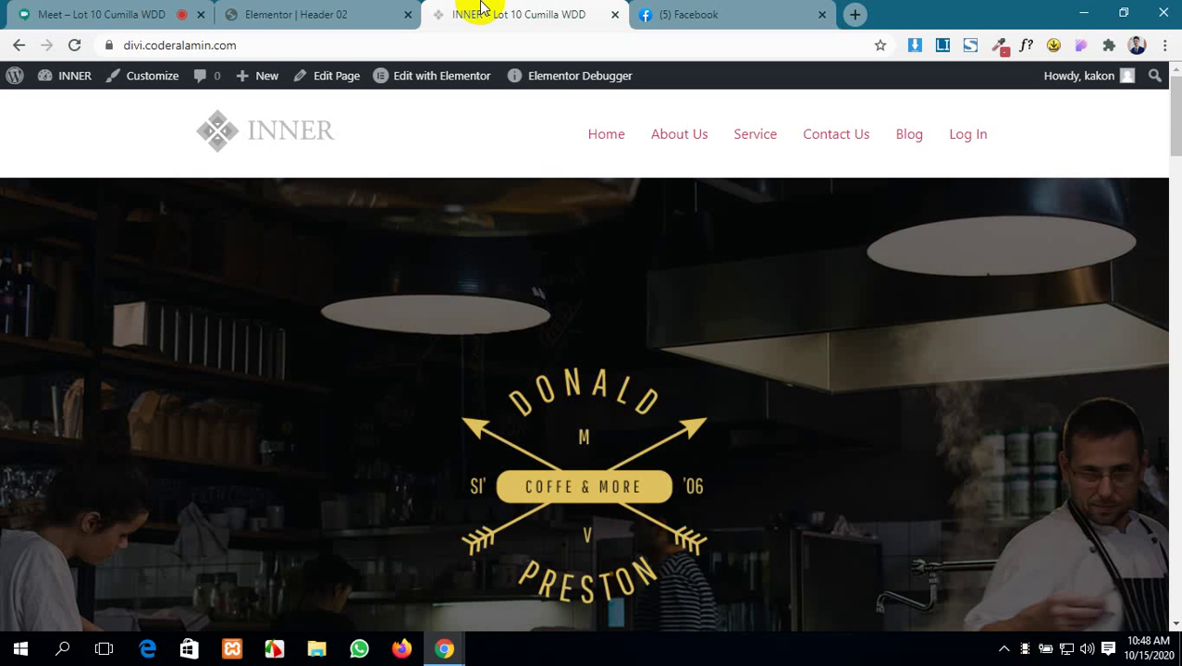
pyautogui.press('F5')
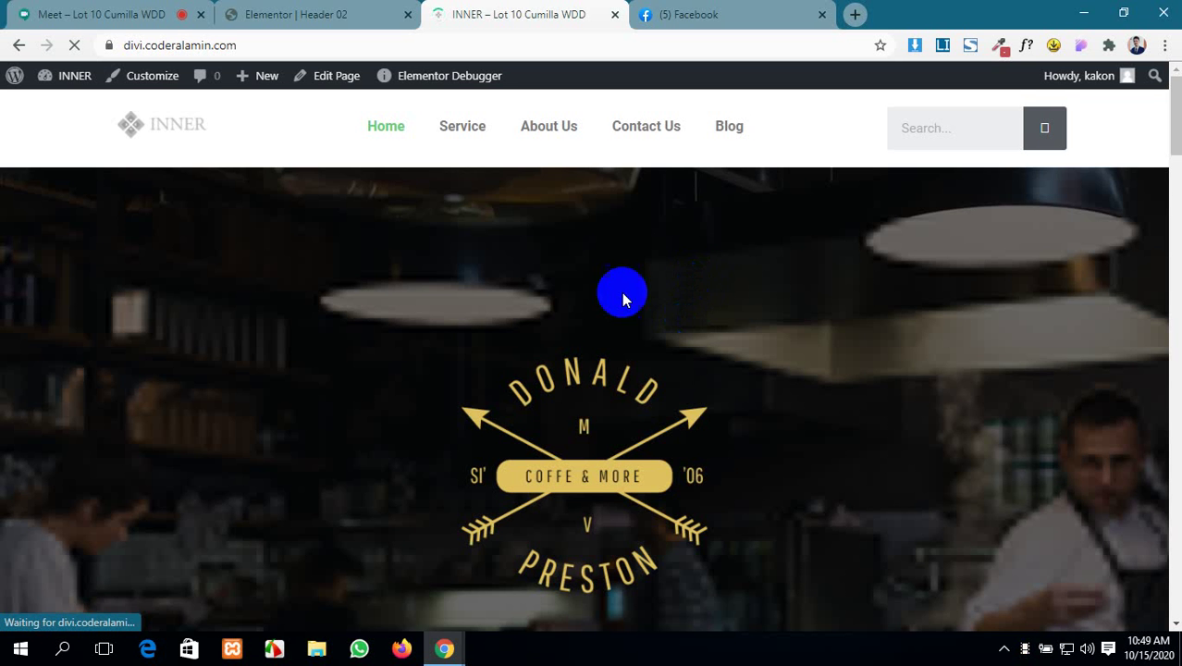
pyautogui.scroll(-5, 402, 226)
pyautogui.scroll(5, 403, 226)
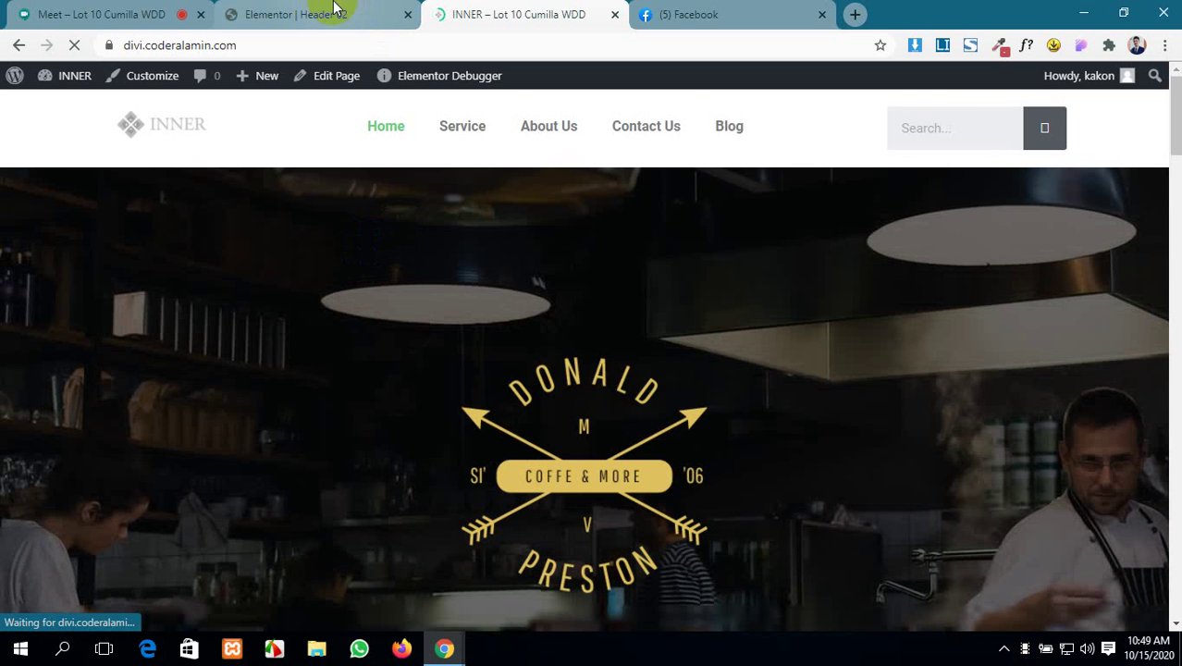
# - Visit the About Us and Contact Us pages and compare their headers with the front page's header
pyautogui.moveTo(499, 128)
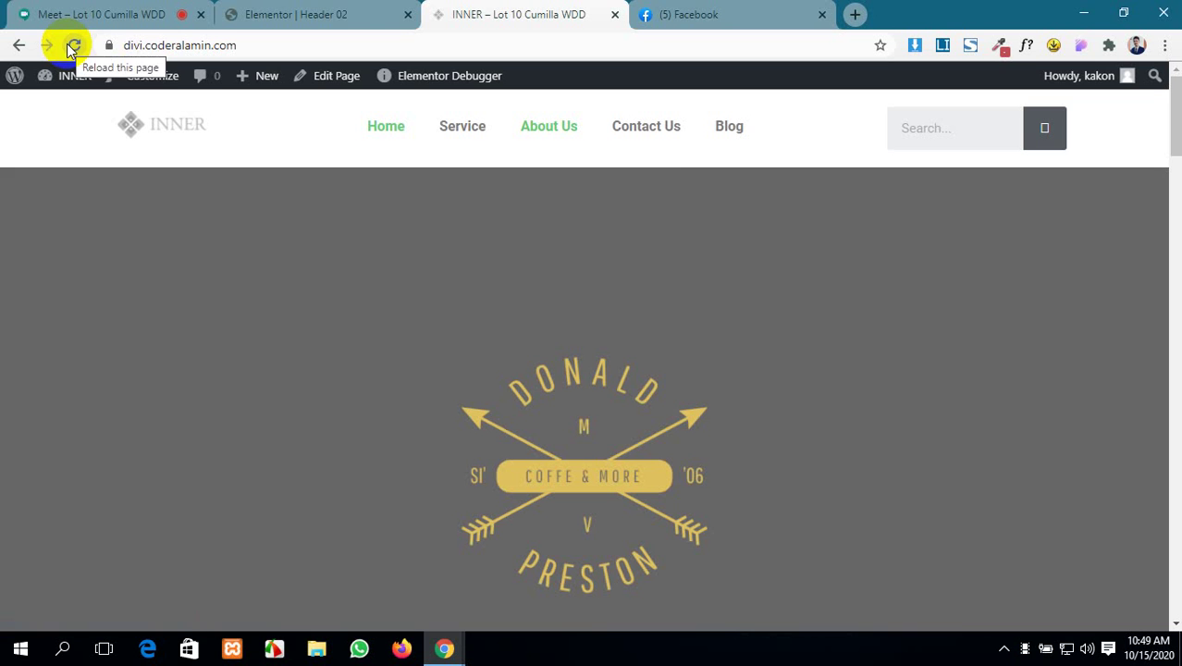
pyautogui.click(548, 132)
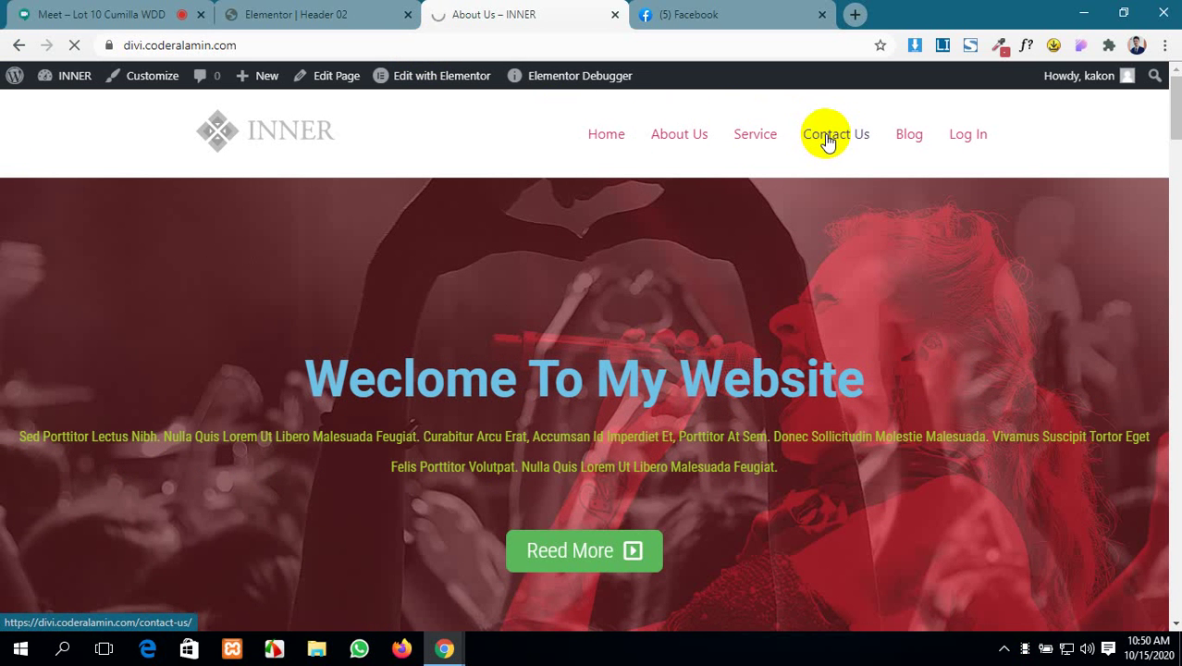
pyautogui.click(828, 137)
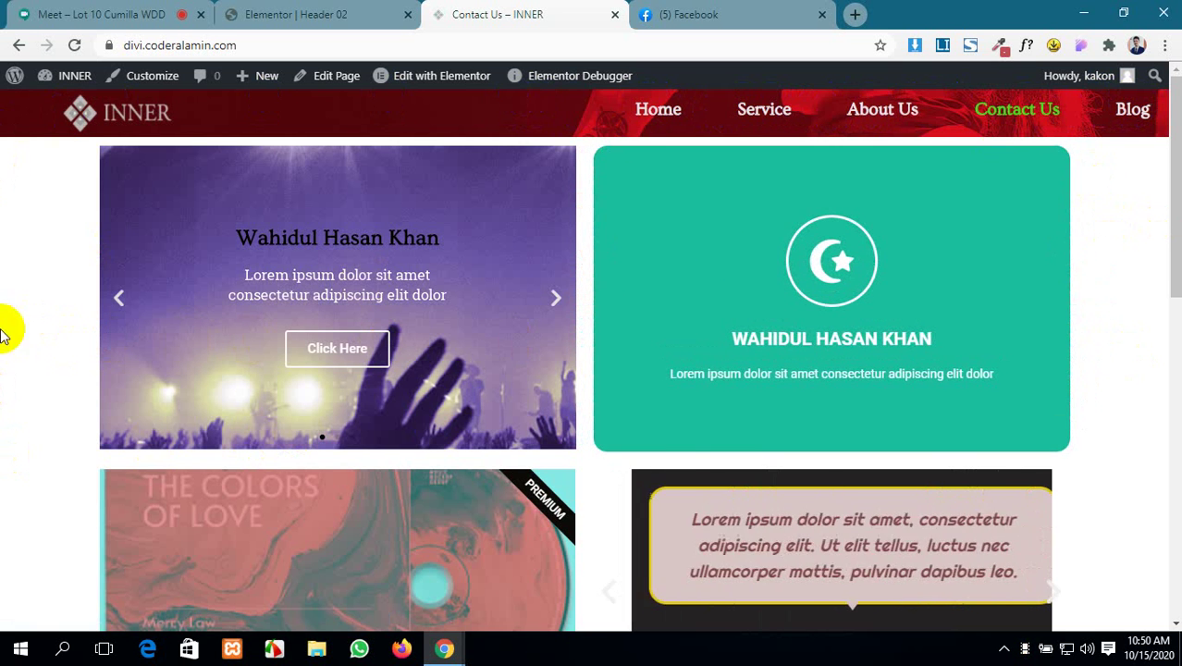
pyautogui.scroll(-2, 5, 388)
pyautogui.scroll(2, 4, 434)
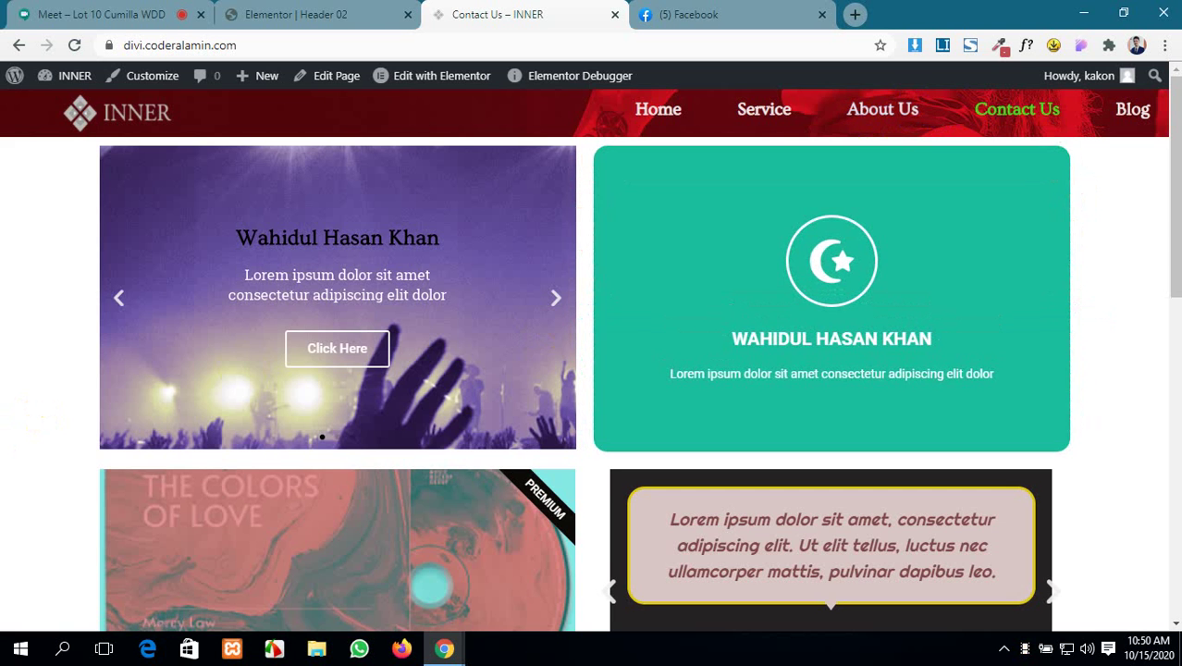
# - Leave the "Header 02" editor and open the Saved Templates list in the WordPress dashboard
pyautogui.click(294, 13)
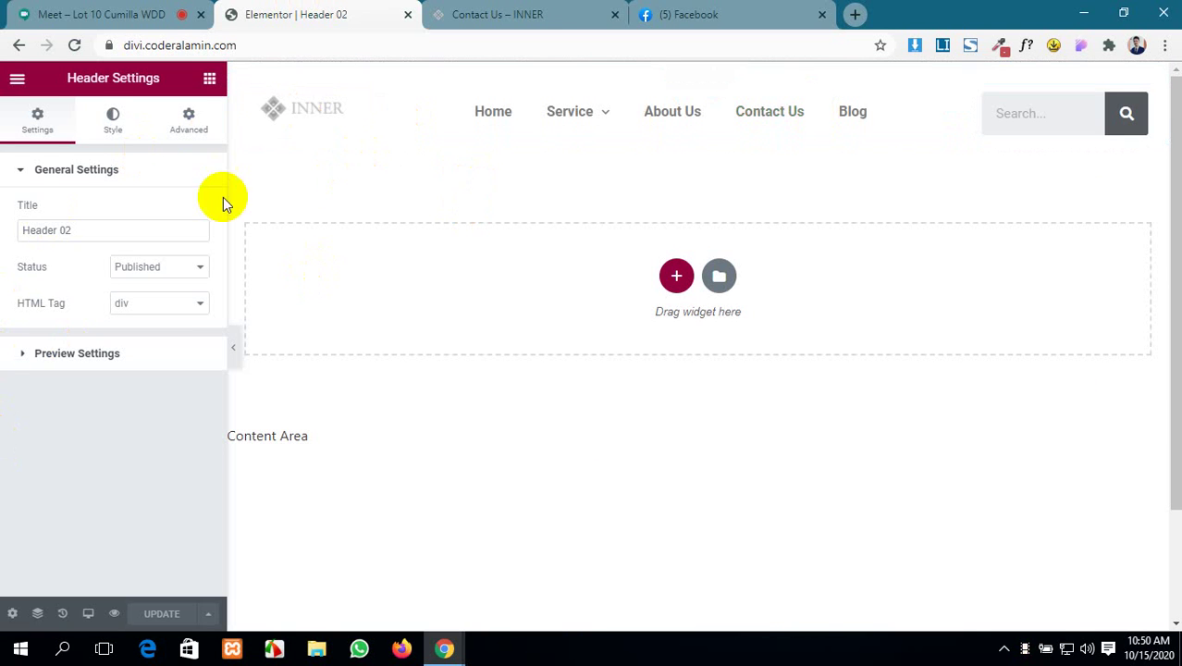
pyautogui.click(28, 11)
pyautogui.click(304, 9)
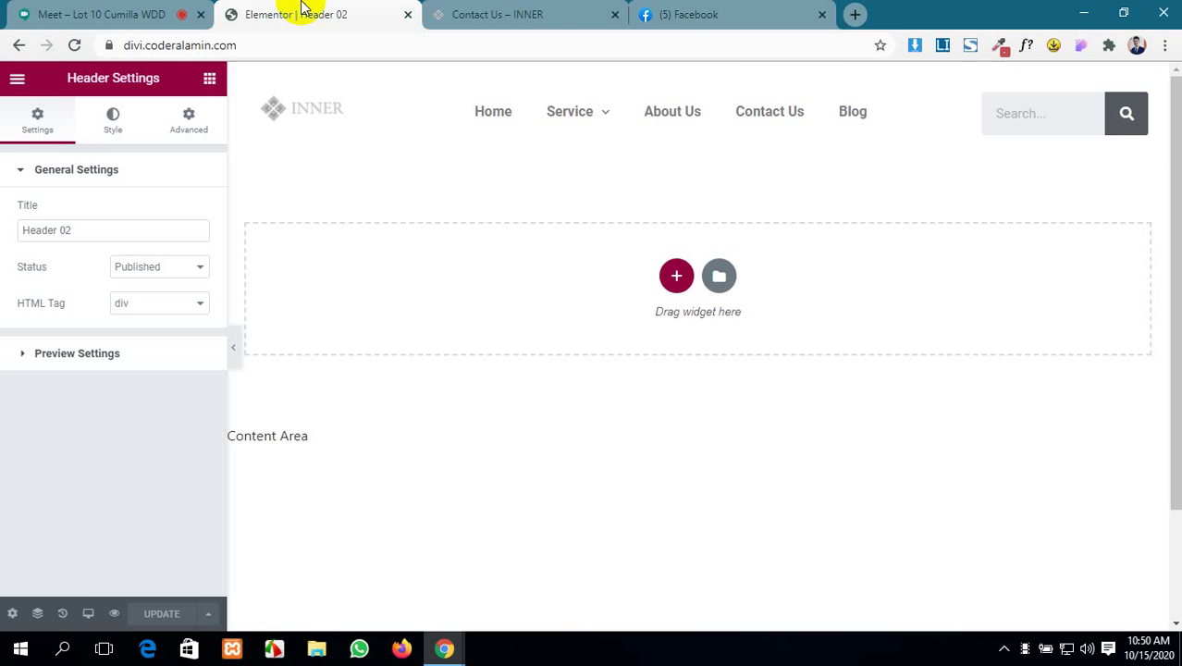
pyautogui.click(18, 46)
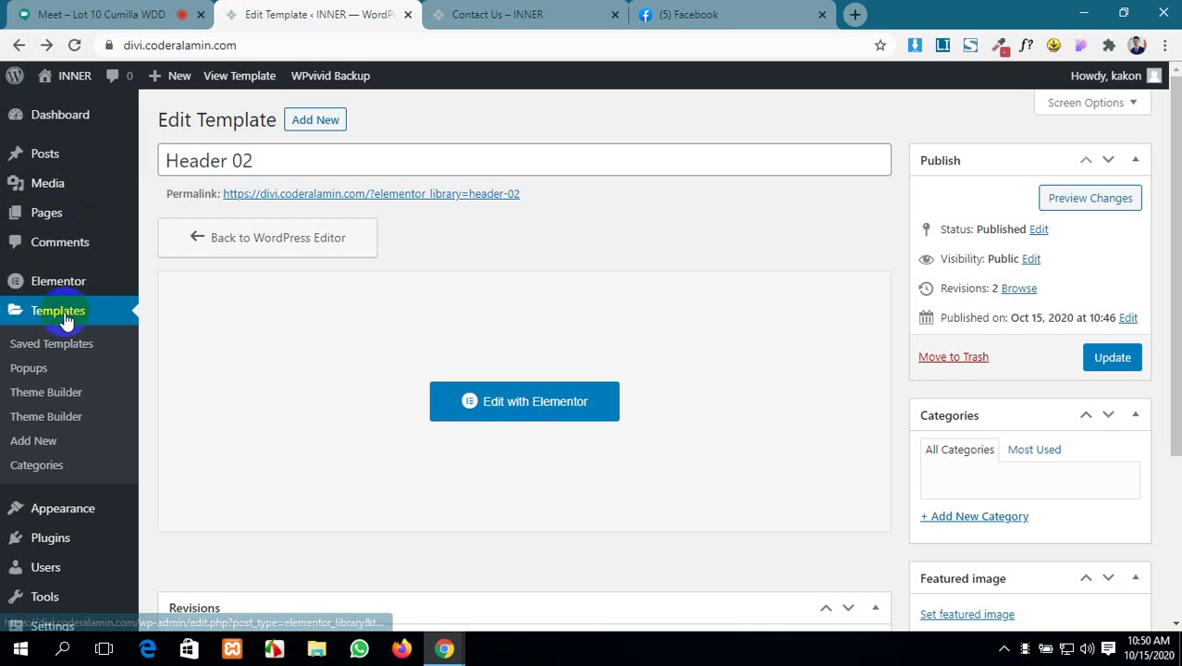
pyautogui.click(64, 315)
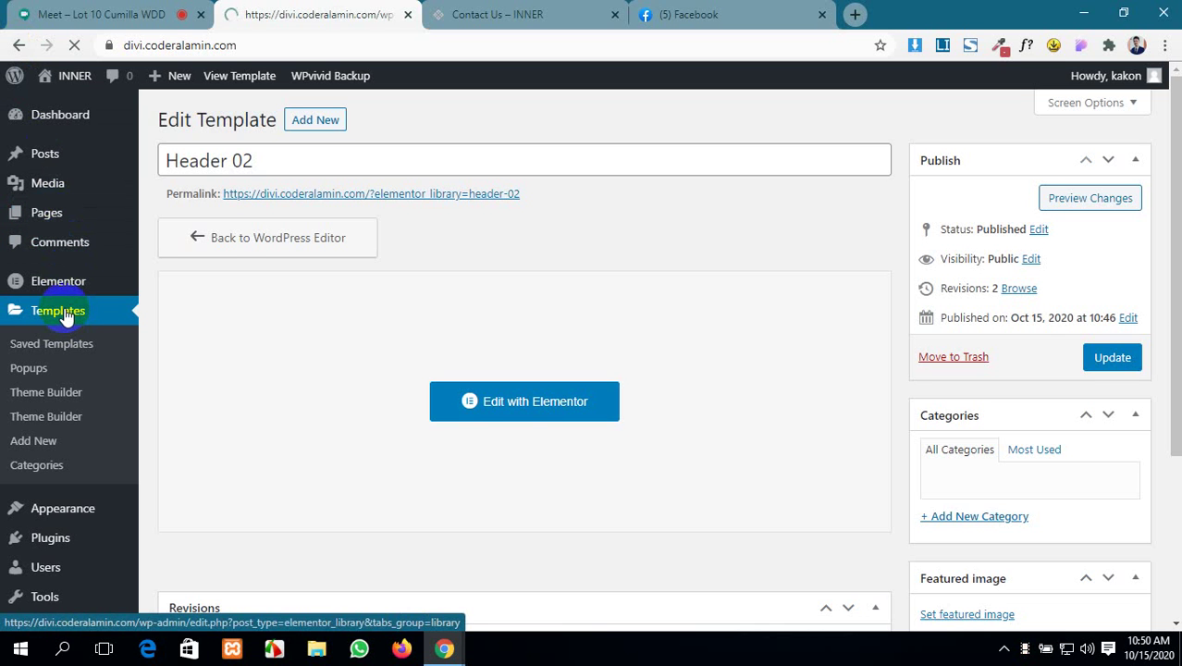
pyautogui.scroll(-1, 409, 319)
pyautogui.scroll(-1, 410, 323)
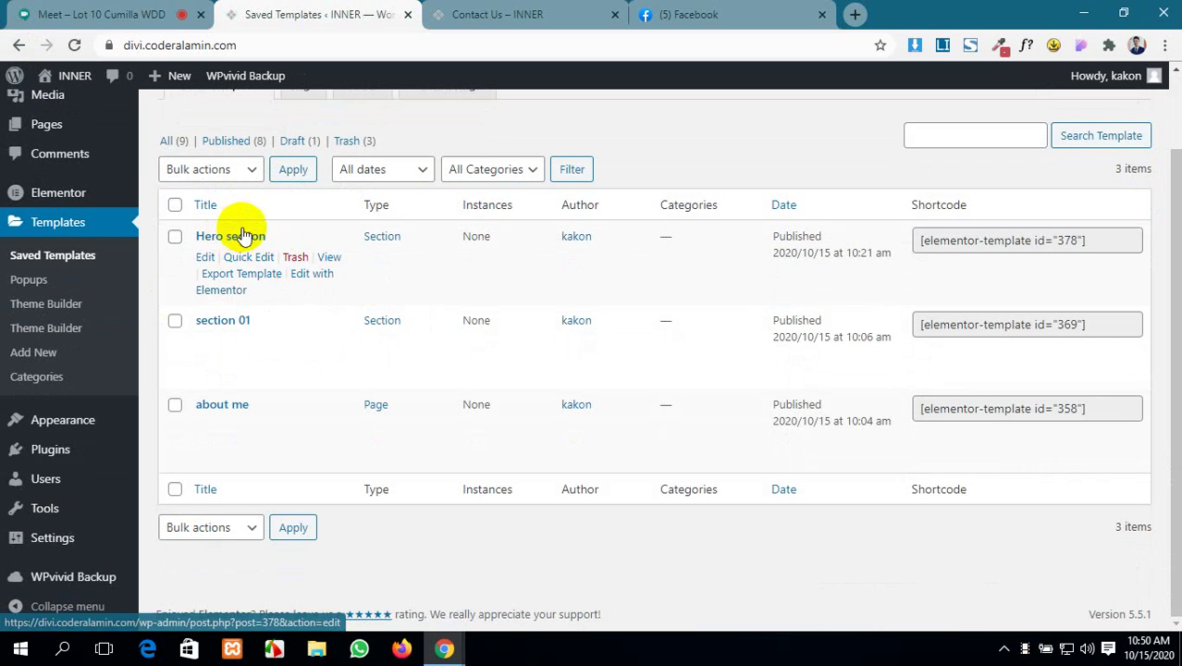
pyautogui.scroll(2, 353, 226)
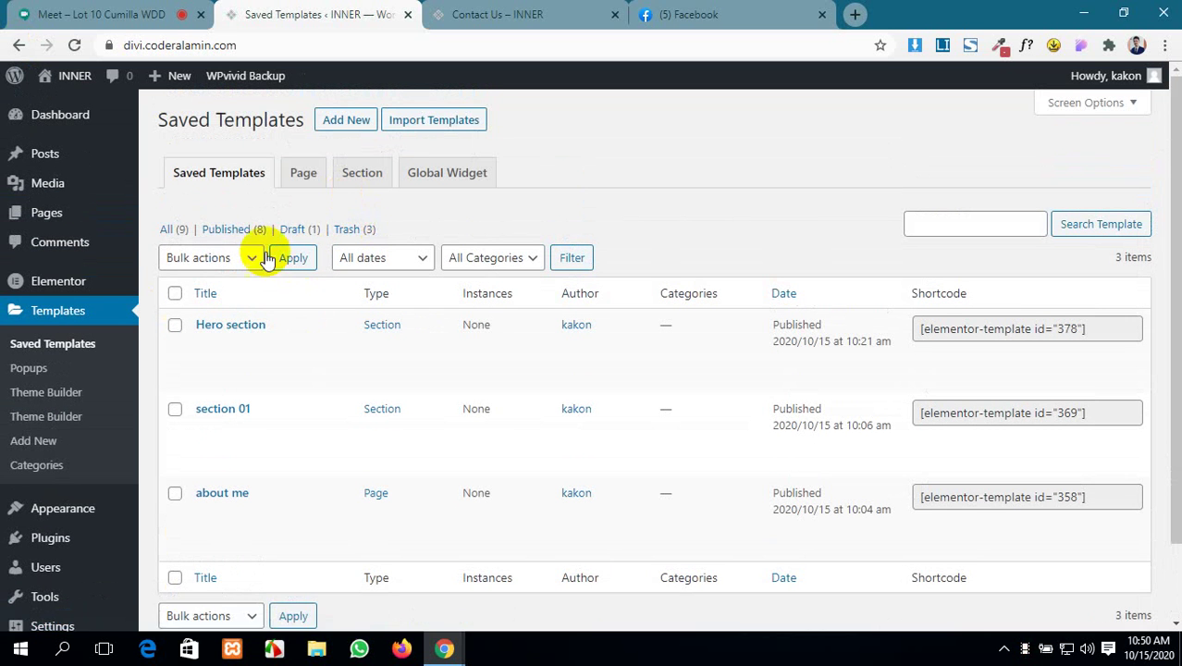
# - List all templates and restrict the list to header templates
pyautogui.click(167, 230)
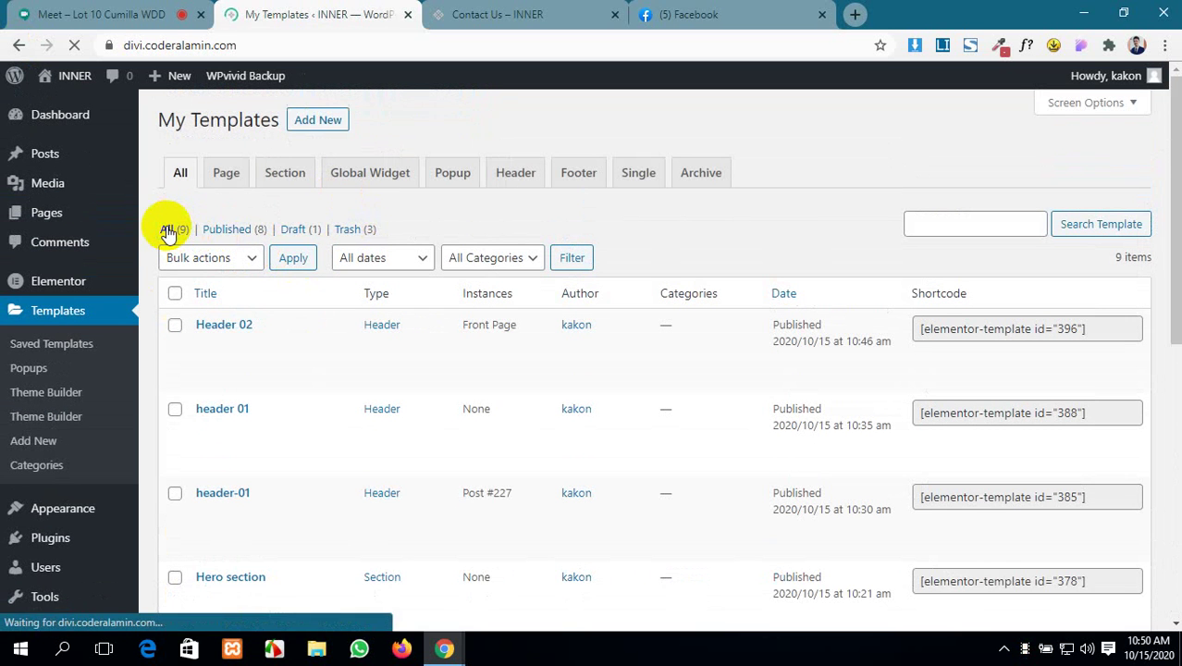
pyautogui.click(514, 181)
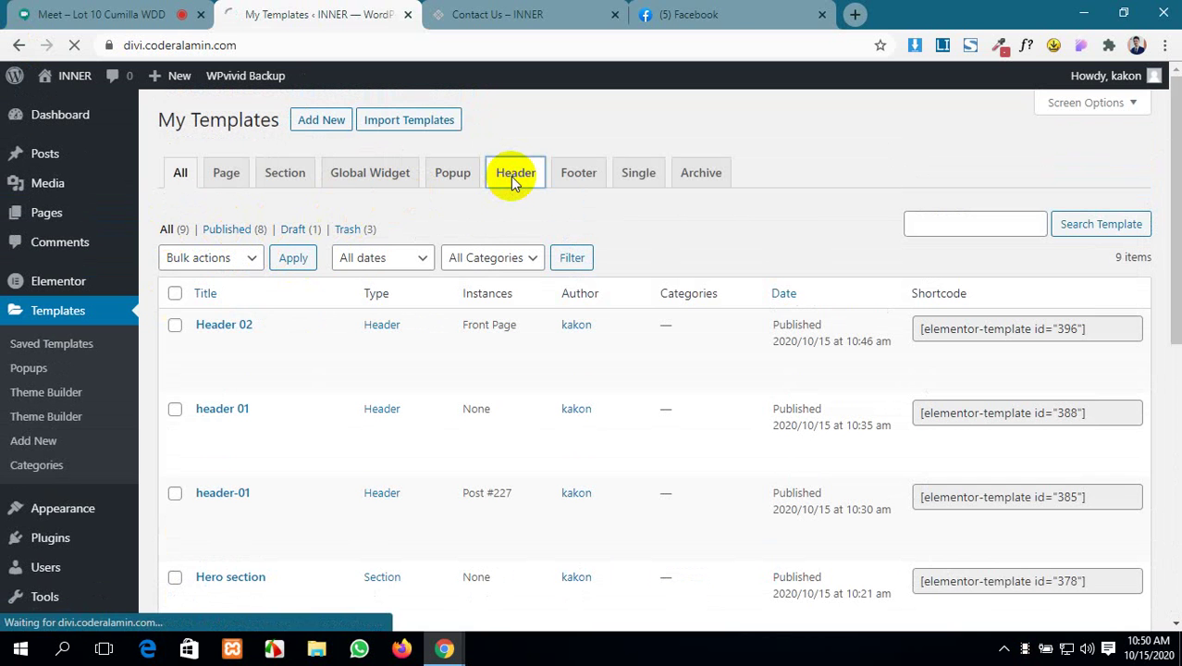
pyautogui.scroll(-1, 474, 470)
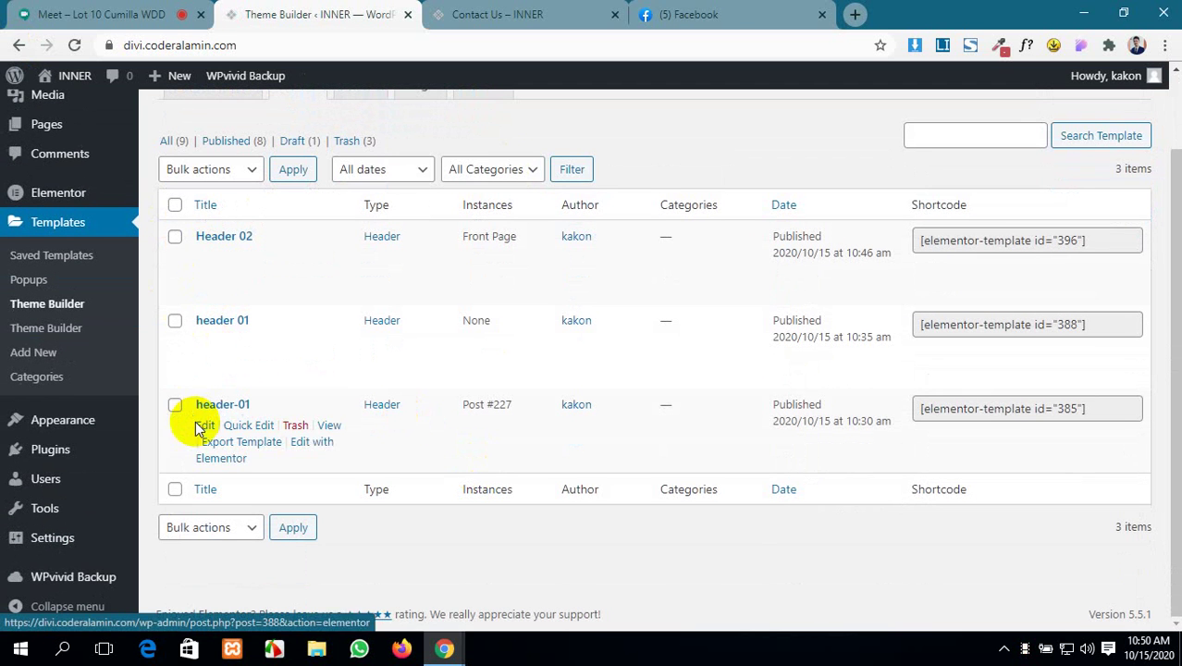
# - Preview the "header-01" and "header 01" templates in separate tabs, closing each preview after checking its design
pyautogui.middleClick(329, 427)
pyautogui.click(530, 7)
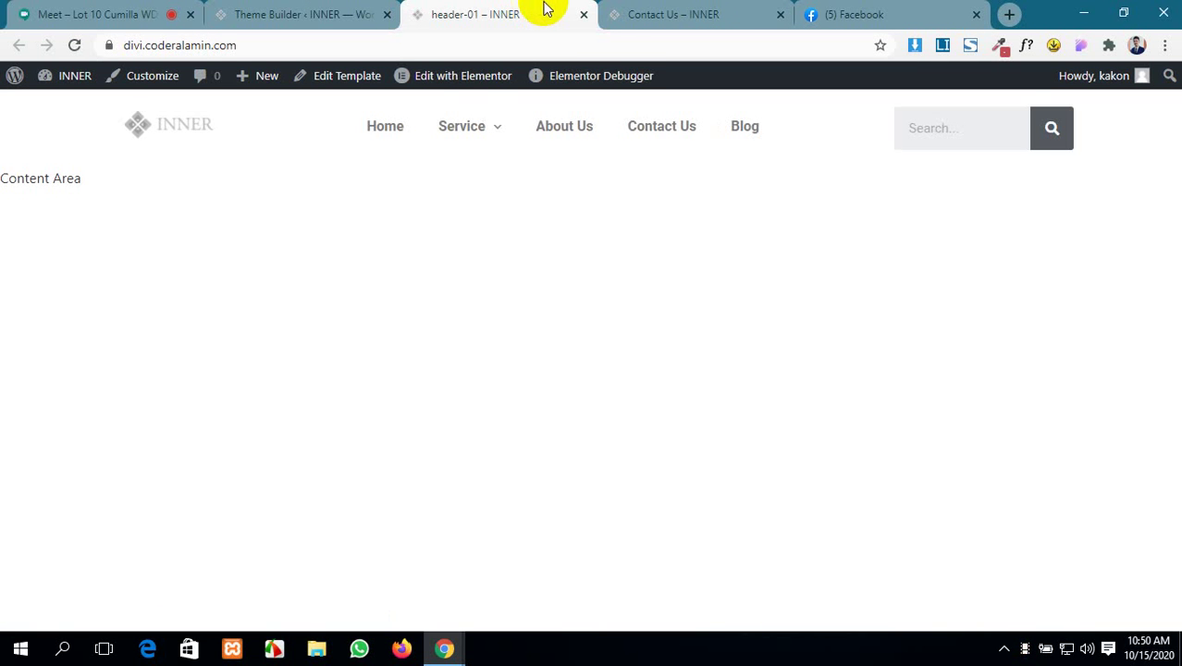
pyautogui.click(583, 14)
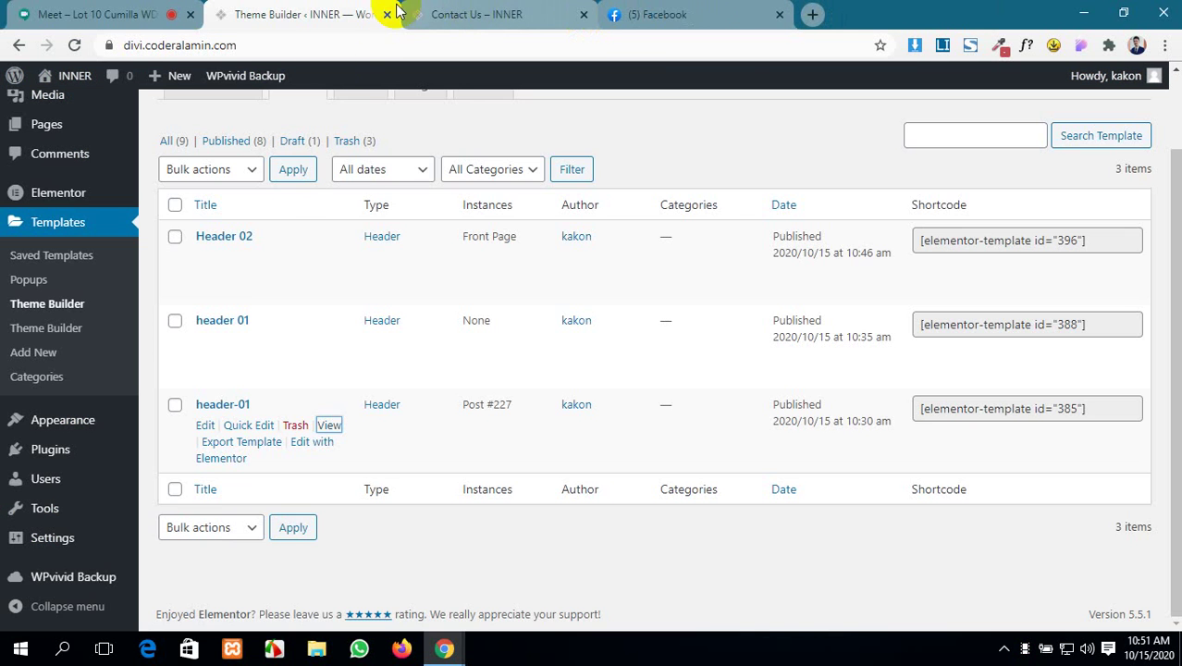
pyautogui.moveTo(240, 331)
pyautogui.middleClick(325, 341)
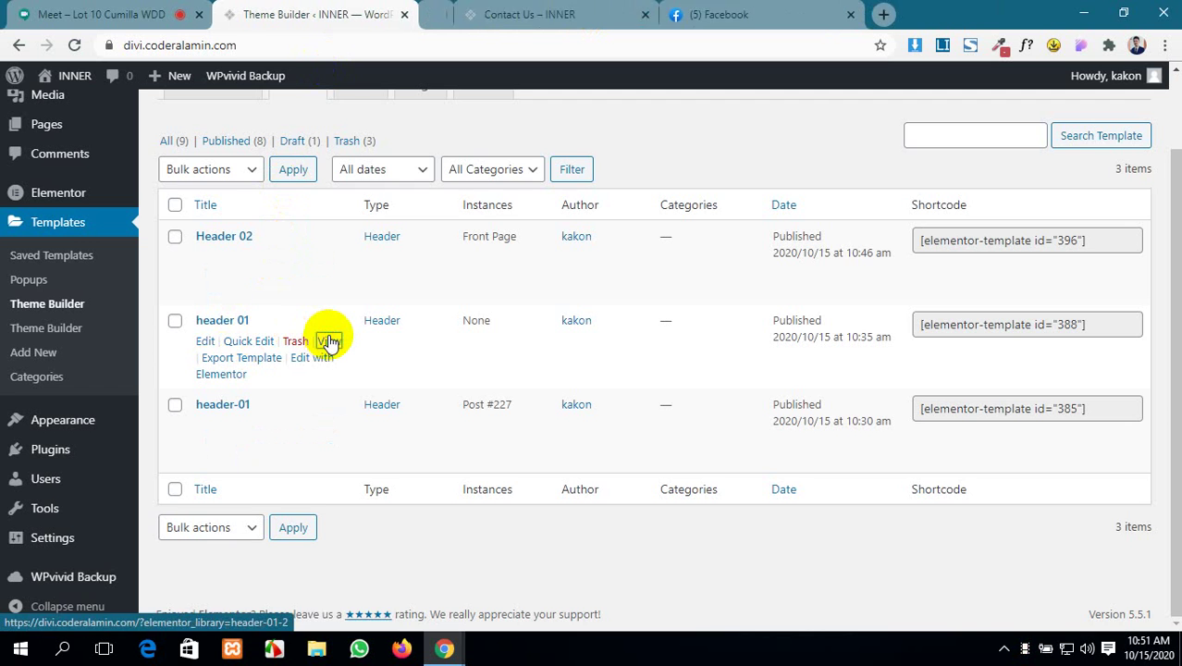
pyautogui.click(499, 12)
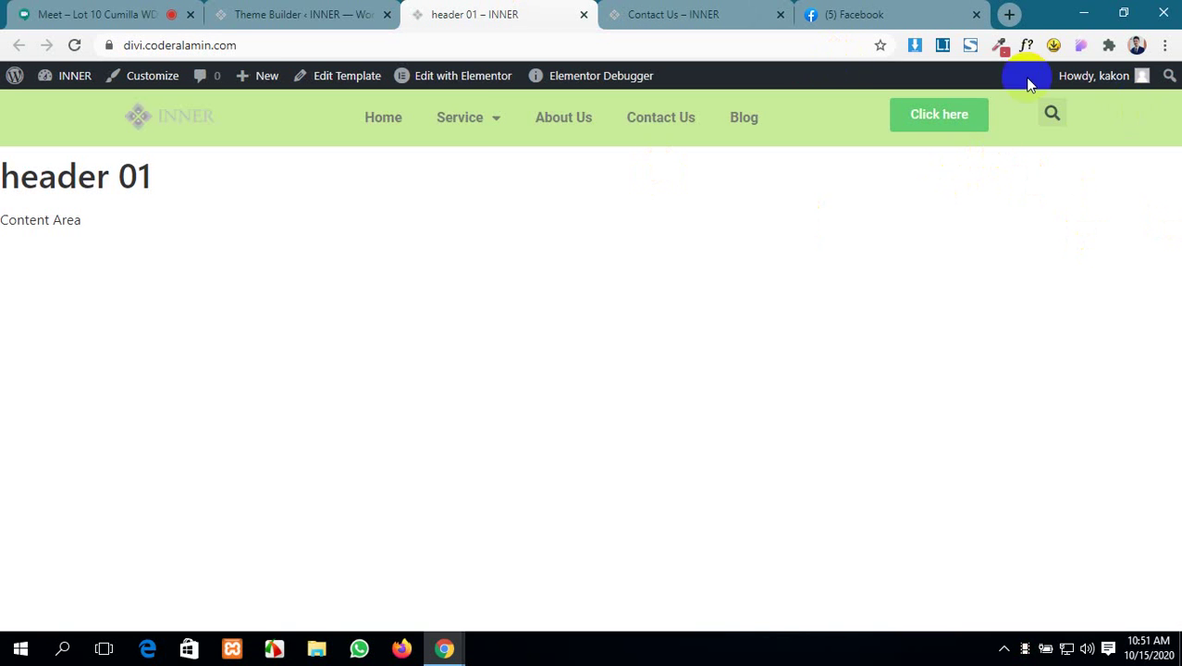
pyautogui.click(584, 14)
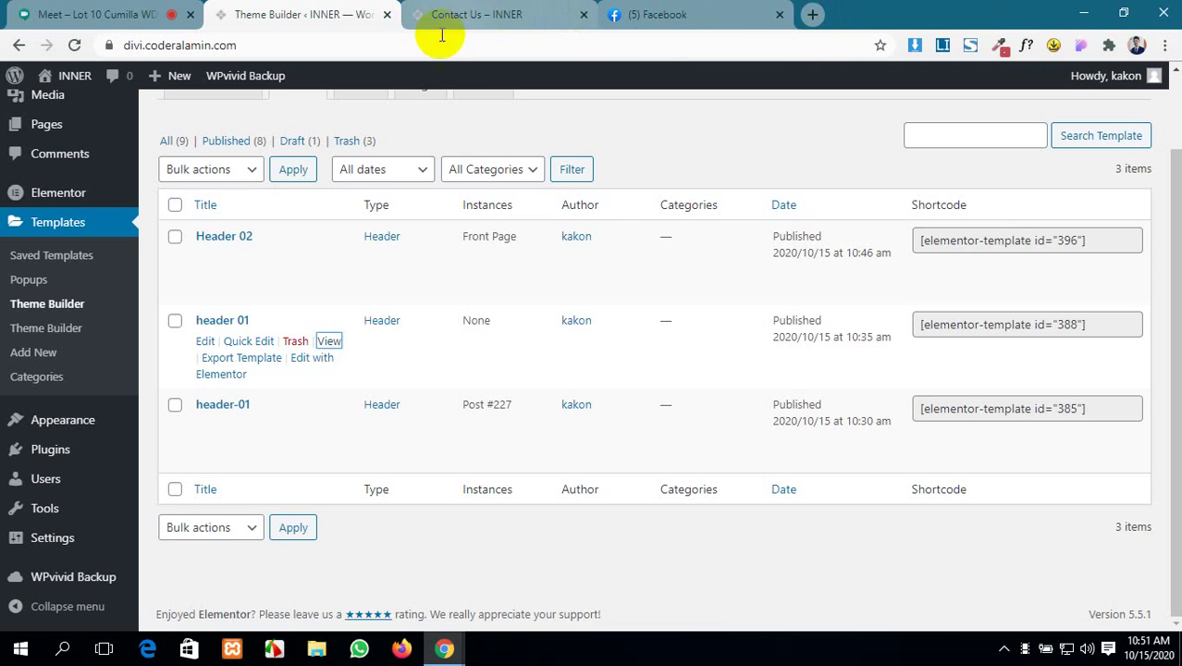
# - Open the "header 01" template for editing with Elementor, and switch to the Contact Us page to check its current header
pyautogui.click(205, 344)
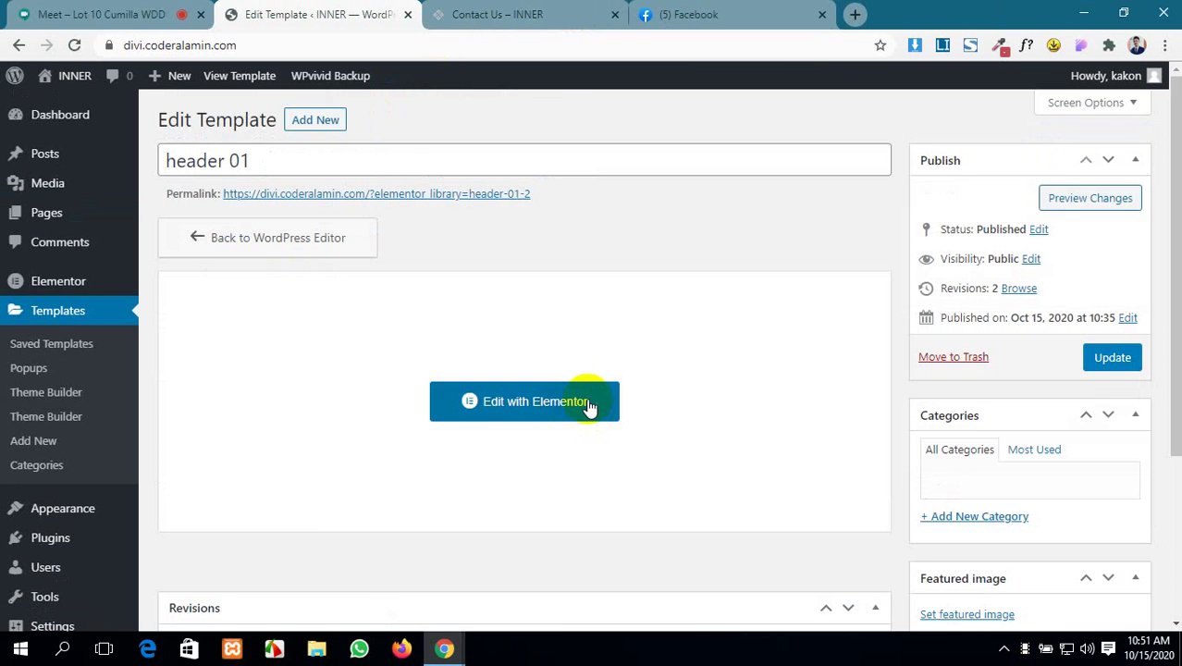
pyautogui.click(586, 404)
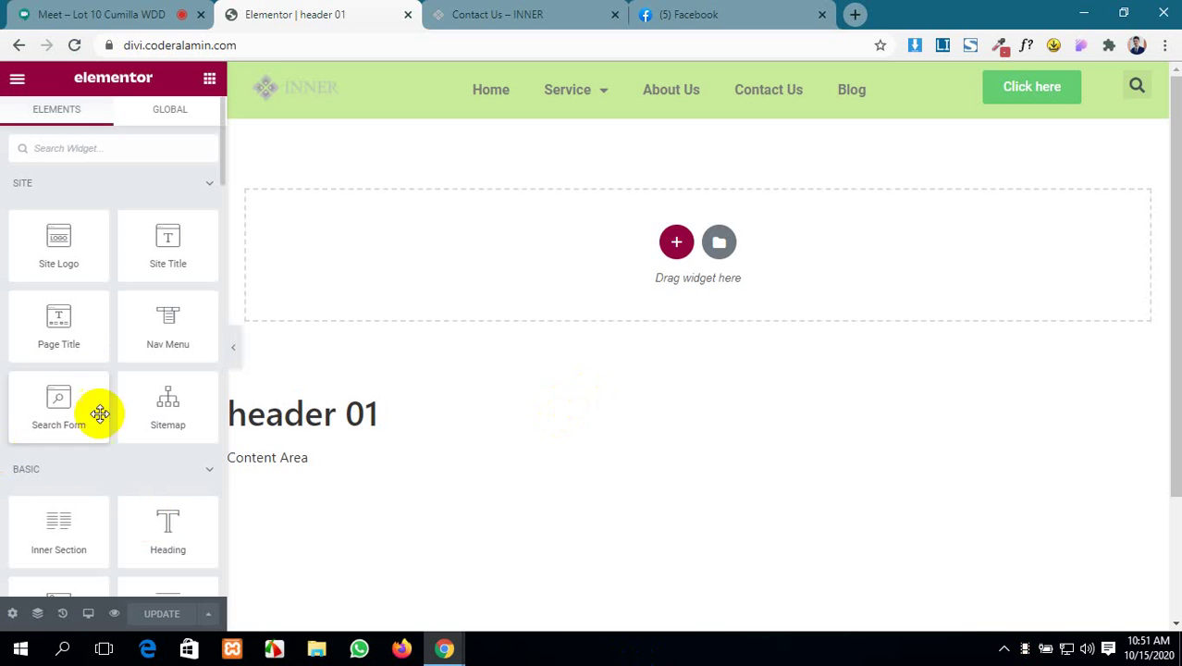
pyautogui.scroll(-2, 817, 138)
pyautogui.scroll(2, 596, 297)
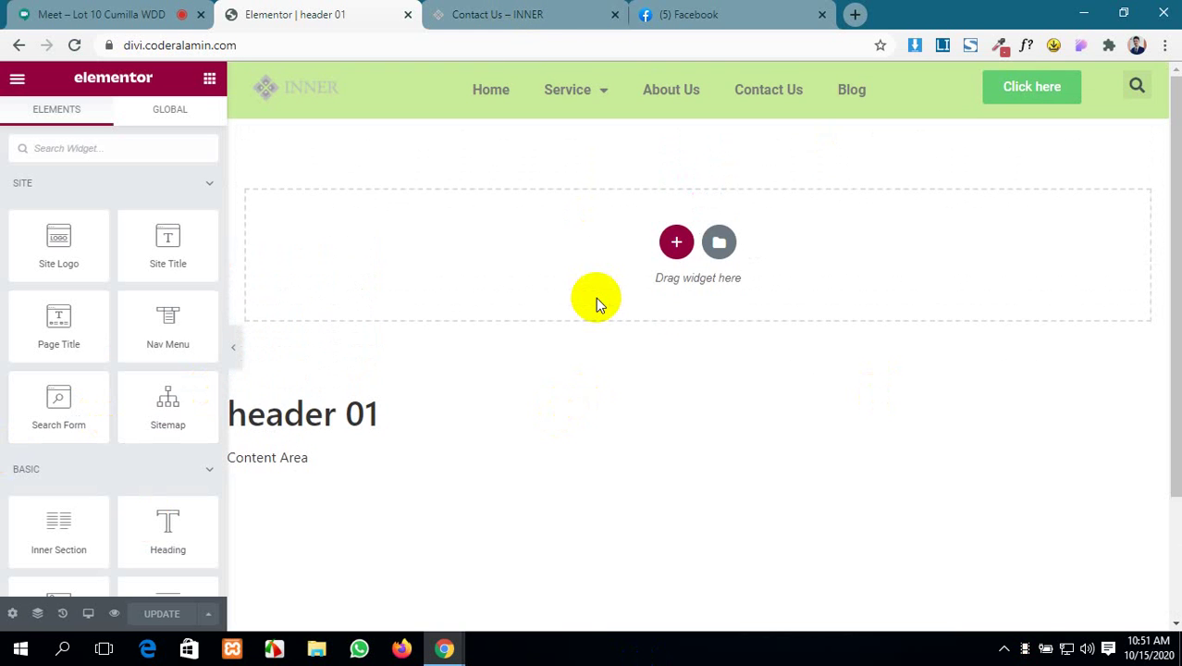
pyautogui.click(476, 13)
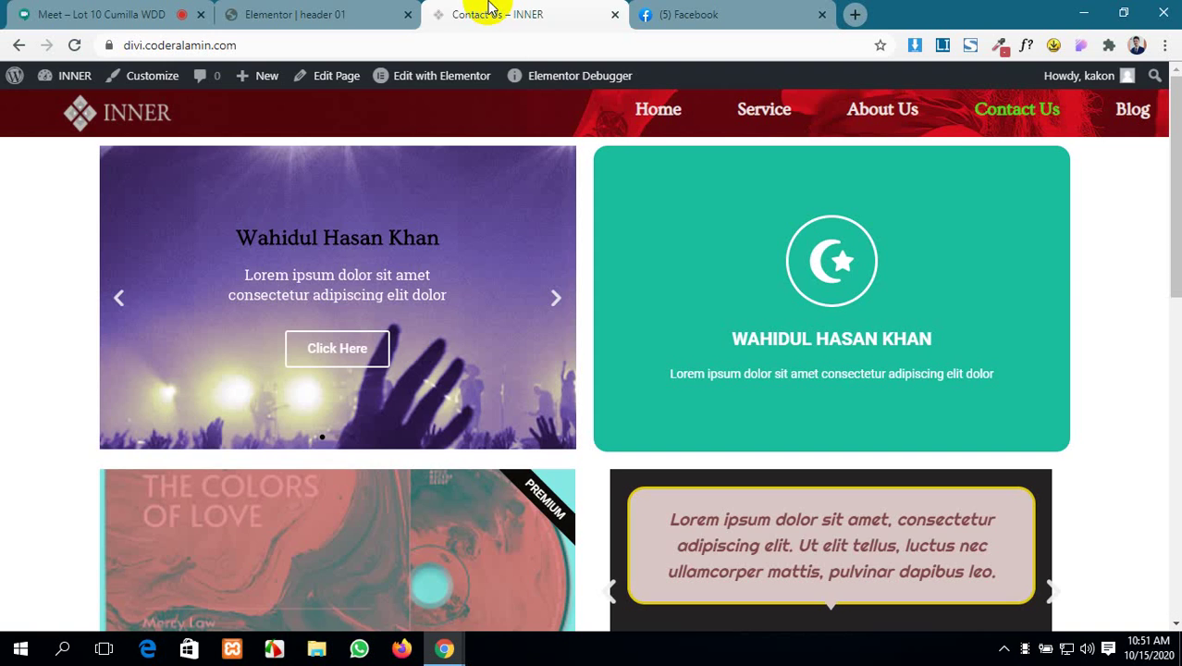
# - Compare the "header 01" template design in the Elementor editor with the header used on the Contact Us page
pyautogui.click(338, 9)
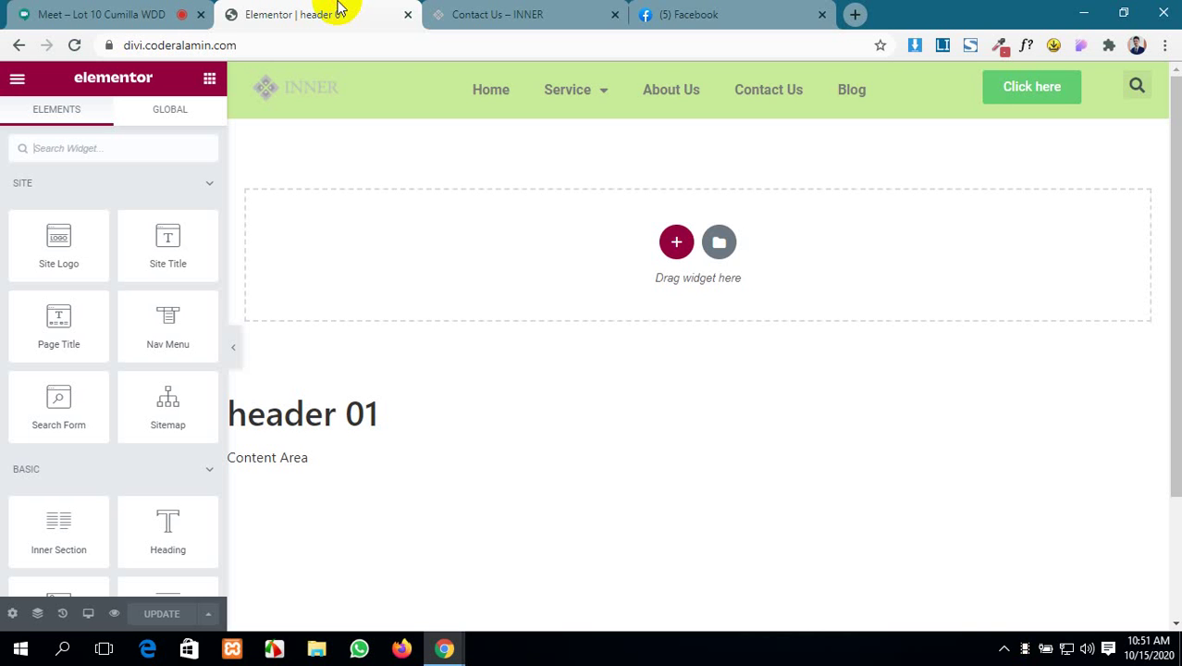
pyautogui.click(782, 11)
pyautogui.click(510, 9)
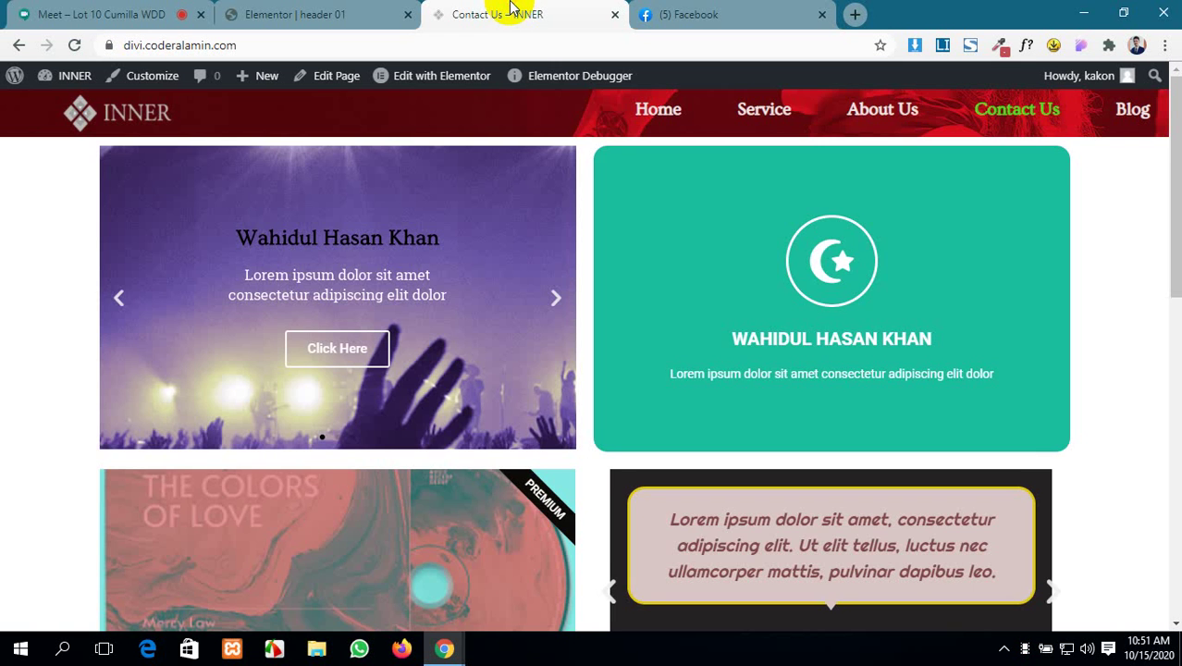
pyautogui.moveTo(668, 389)
pyautogui.scroll(-3, 668, 386)
pyautogui.scroll(3, 667, 386)
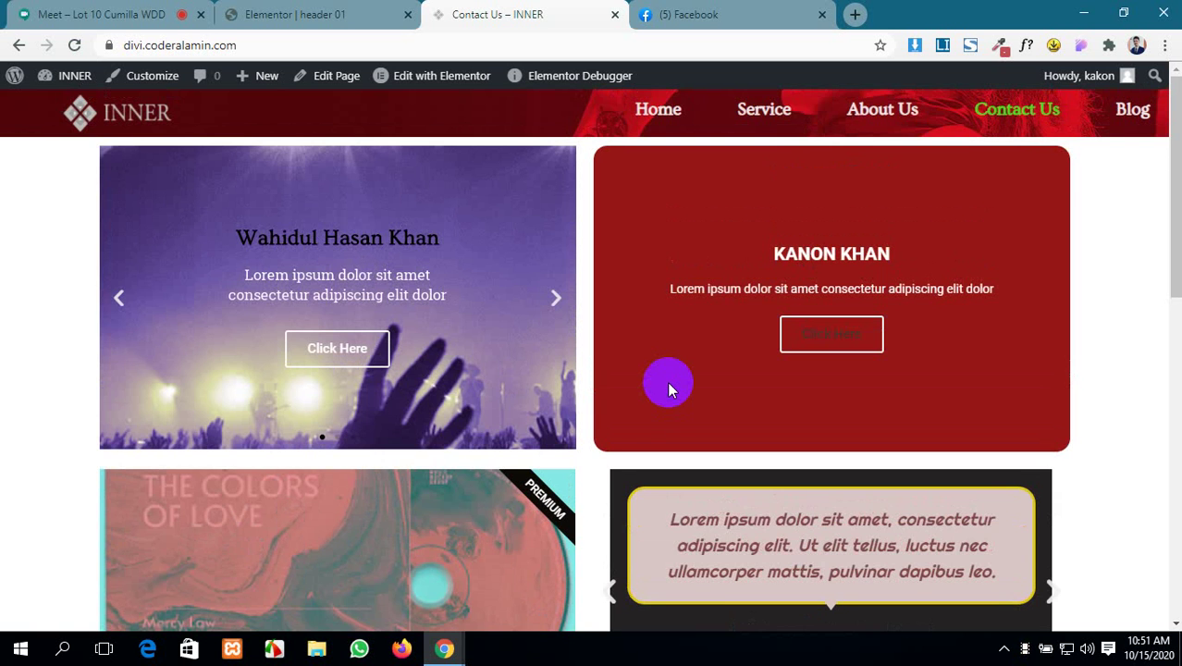
pyautogui.scroll(-3, 668, 387)
pyautogui.scroll(3, 667, 384)
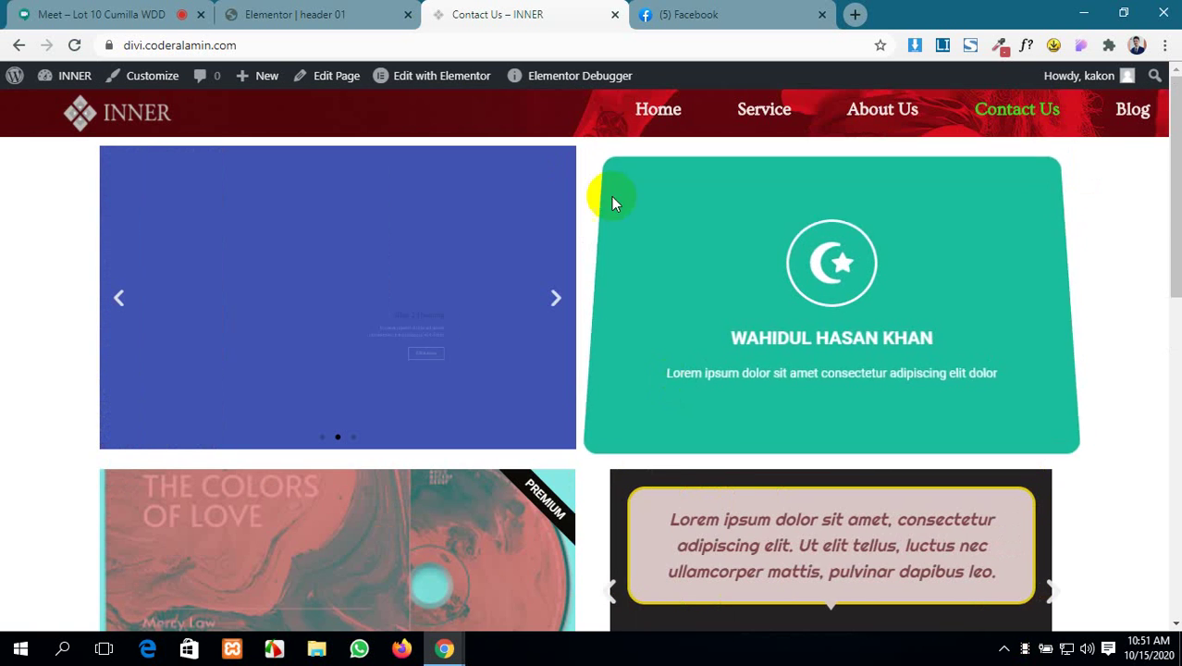
pyautogui.click(317, 10)
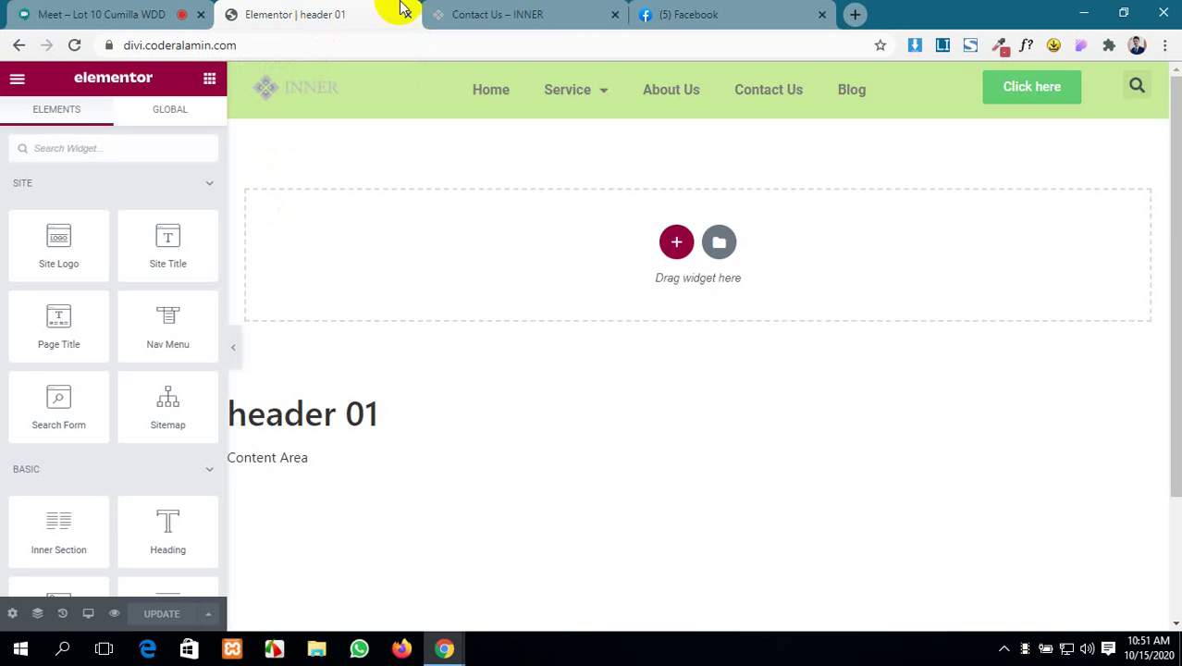
pyautogui.click(435, 13)
pyautogui.click(350, 9)
pyautogui.click(436, 17)
pyautogui.click(308, 11)
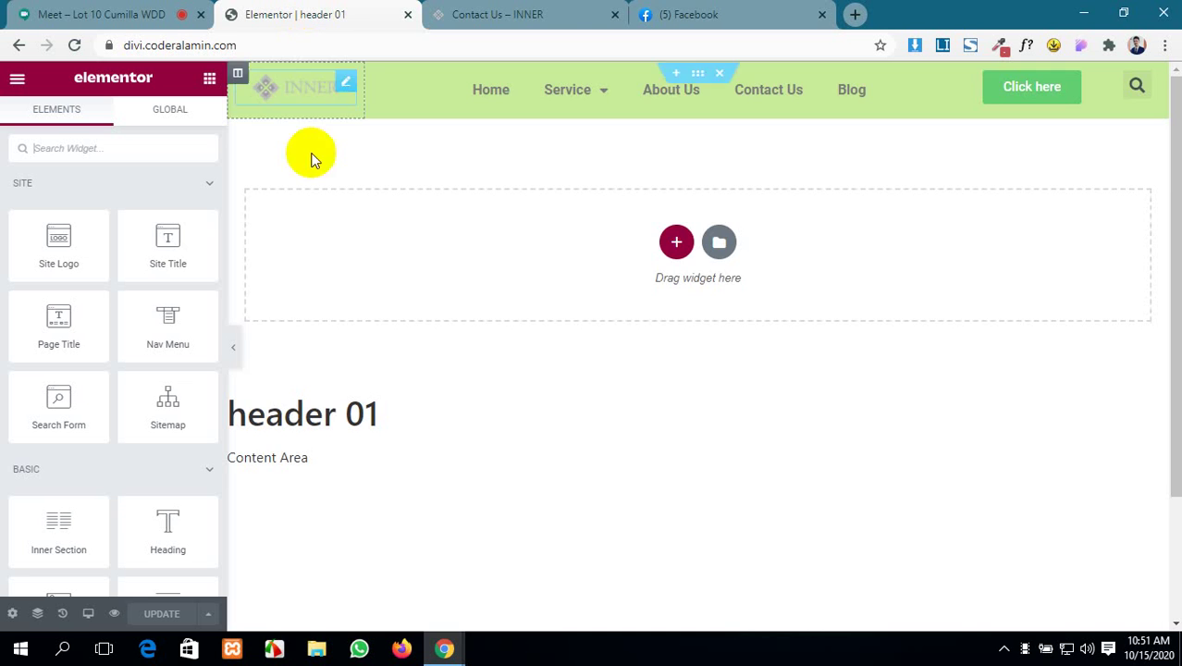
pyautogui.scroll(-2, 572, 364)
pyautogui.scroll(2, 572, 365)
pyautogui.scroll(-1, 570, 368)
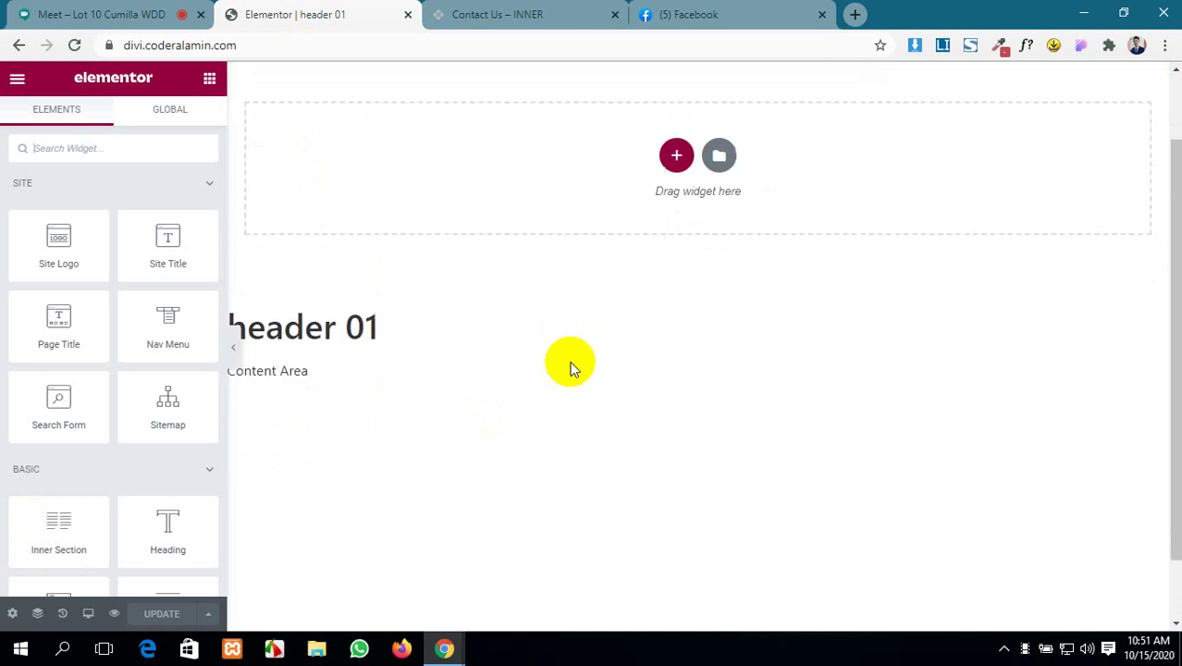
pyautogui.scroll(1, 571, 368)
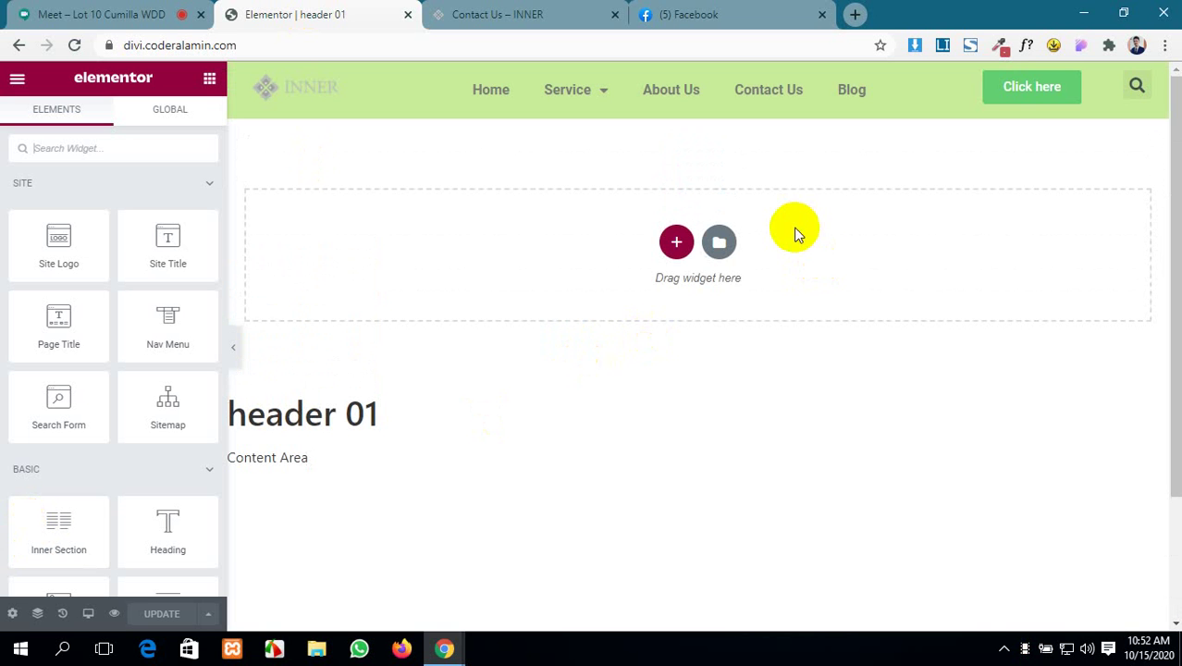
pyautogui.scroll(-1, 794, 232)
pyautogui.scroll(1, 794, 232)
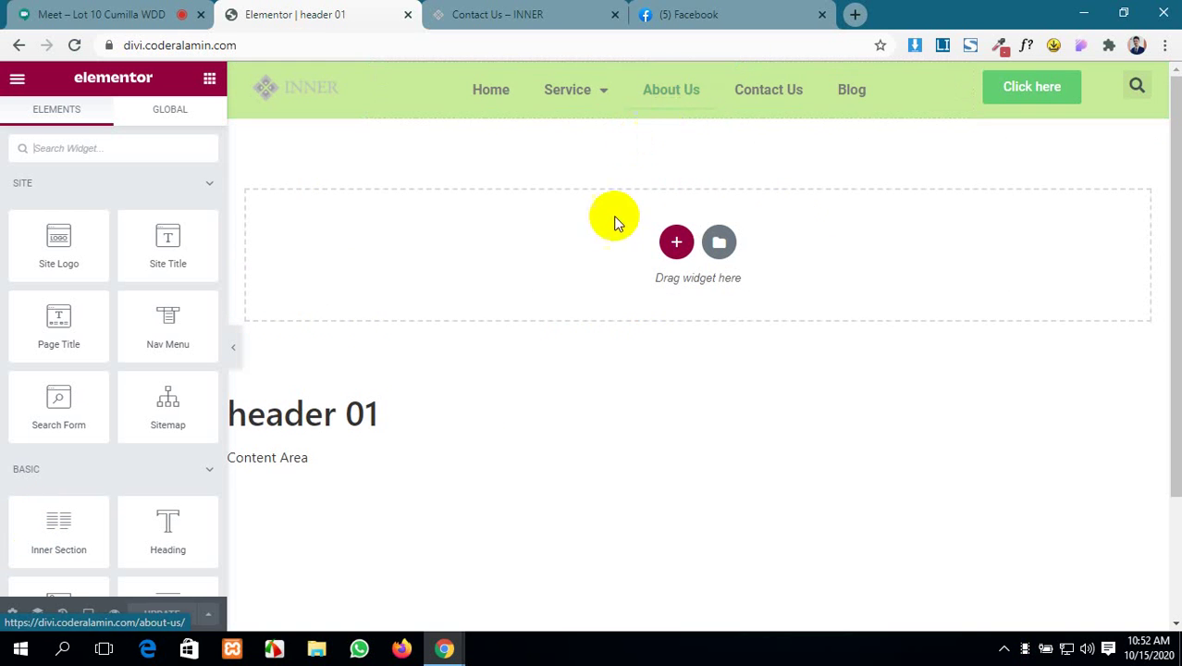
pyautogui.scroll(-2, 383, 149)
pyautogui.scroll(2, 383, 149)
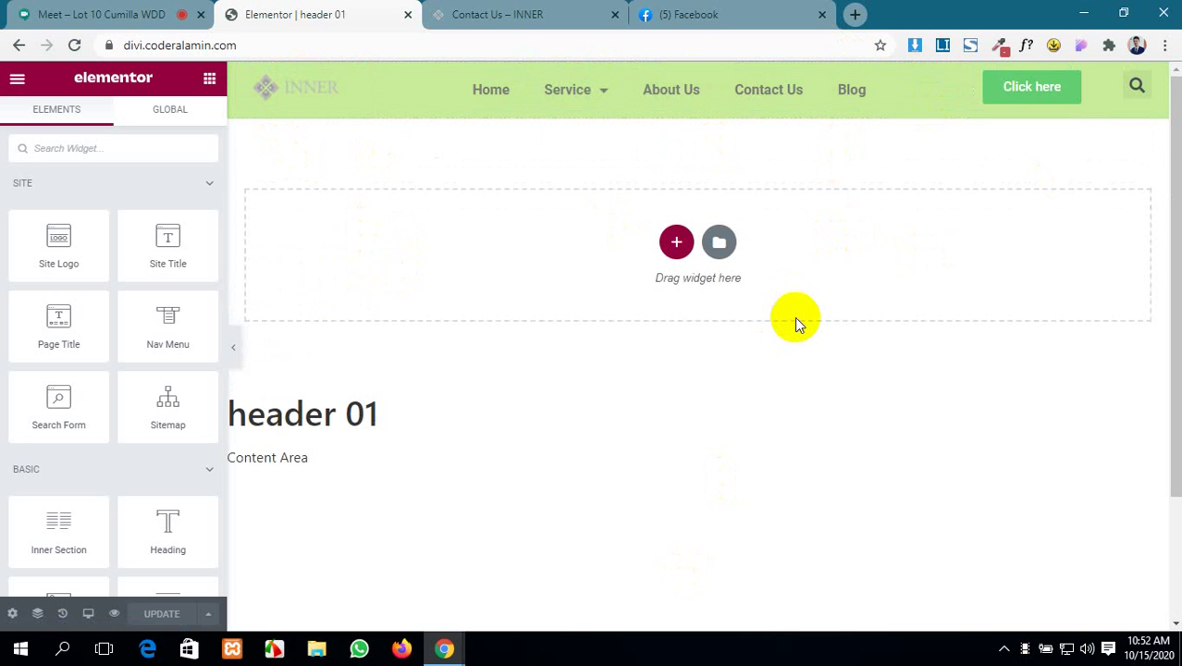
pyautogui.click(111, 14)
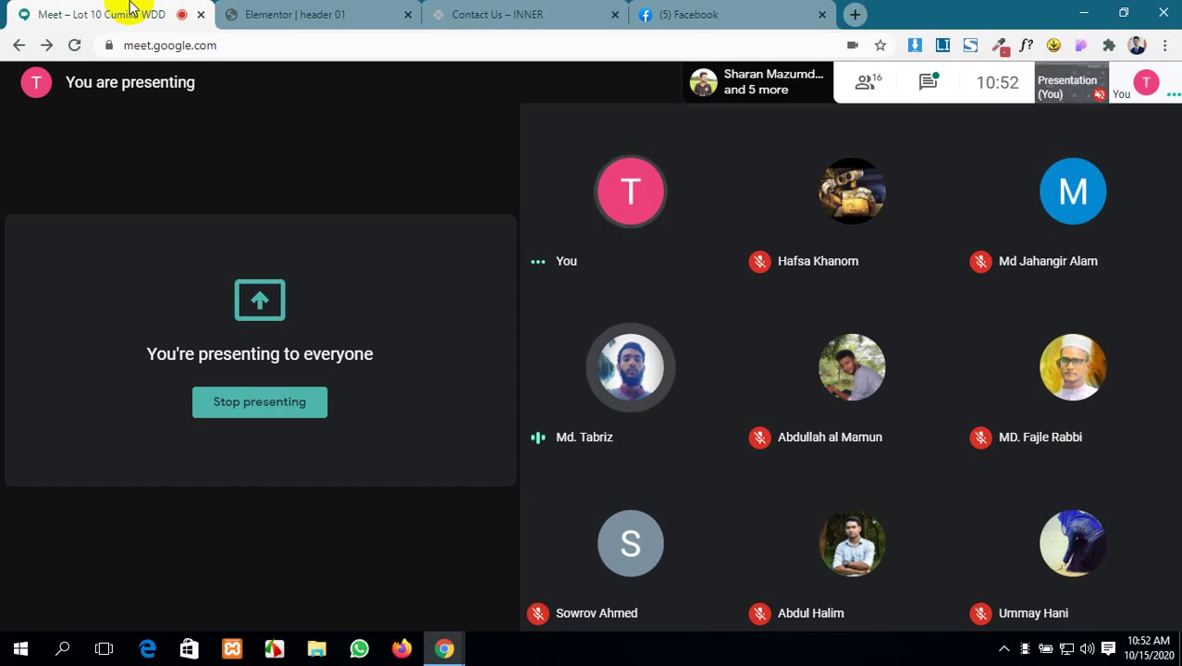
pyautogui.click(388, 14)
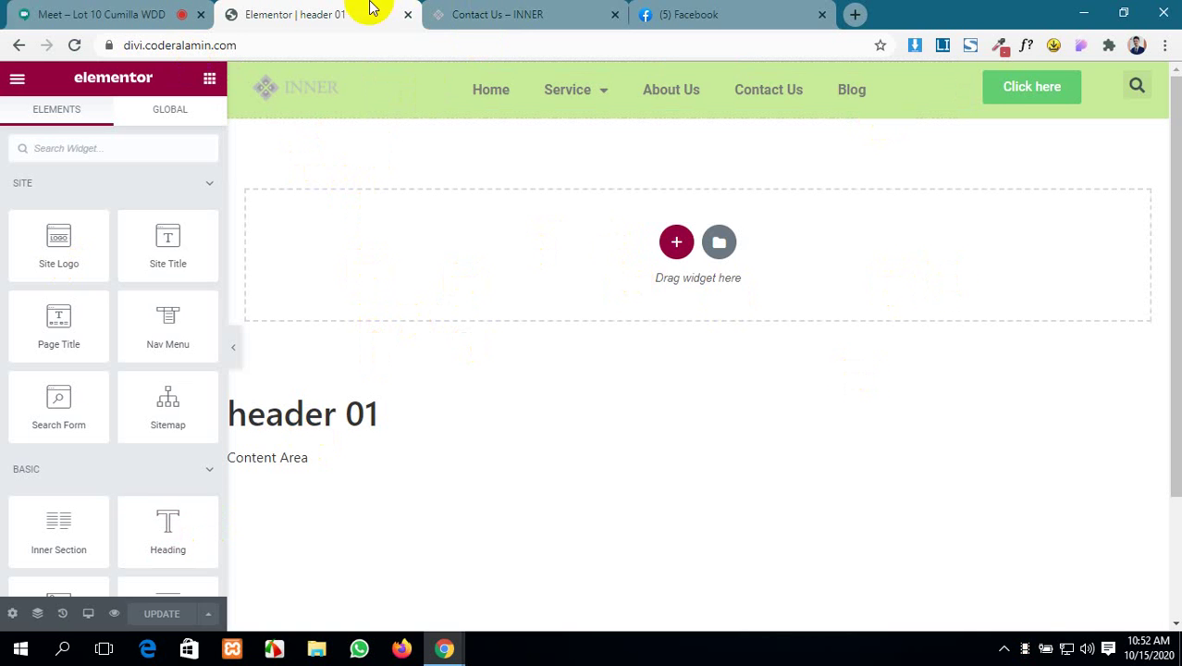
pyautogui.click(462, 13)
pyautogui.click(398, 14)
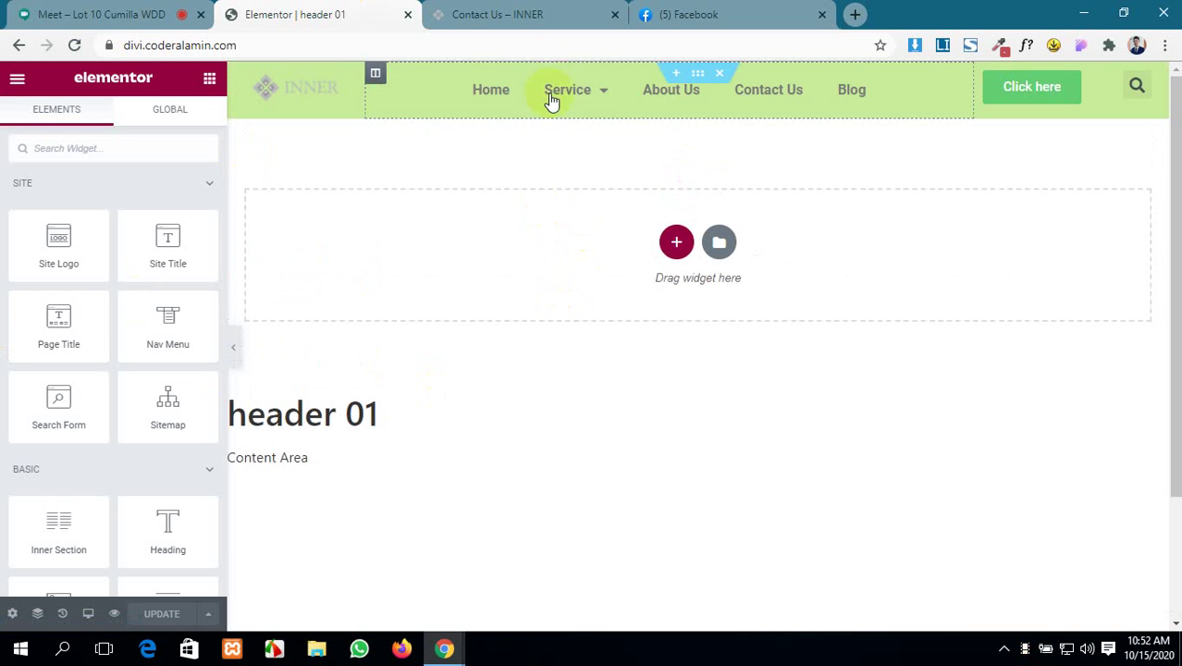
# - Open the site's Service page from the Contact Us page and check which header it uses
pyautogui.click(522, 13)
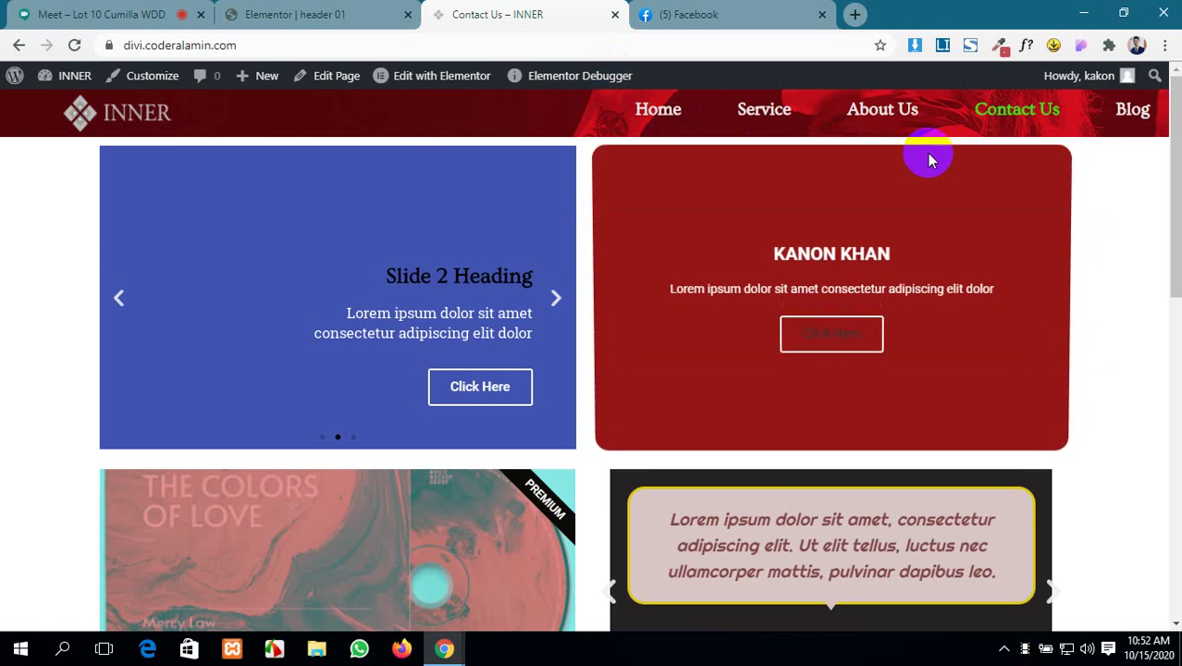
pyautogui.click(763, 111)
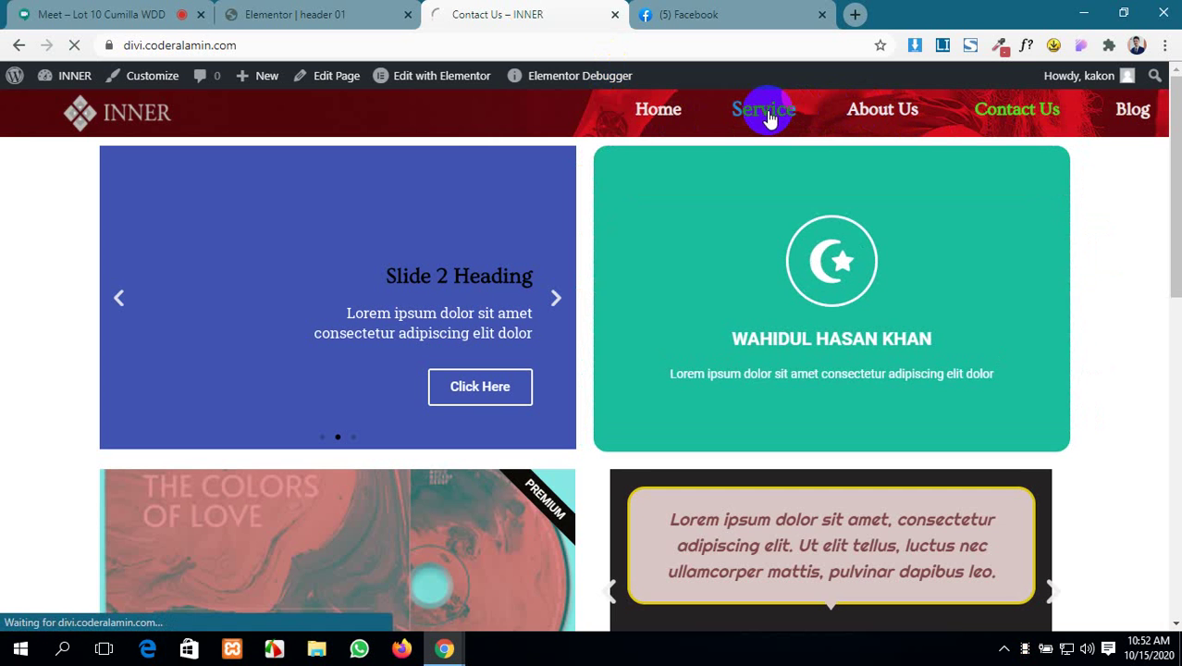
pyautogui.scroll(-5, 949, 318)
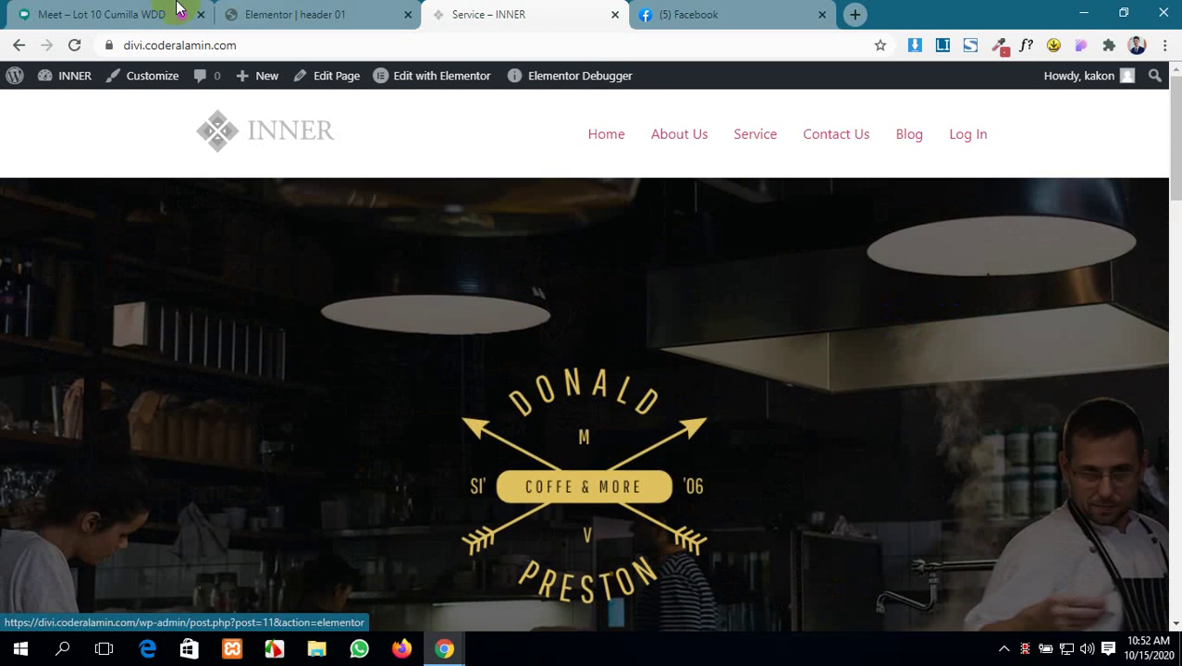
# - Return to the "header 01" editor, open the template's display conditions and add an Include condition
pyautogui.click(367, 9)
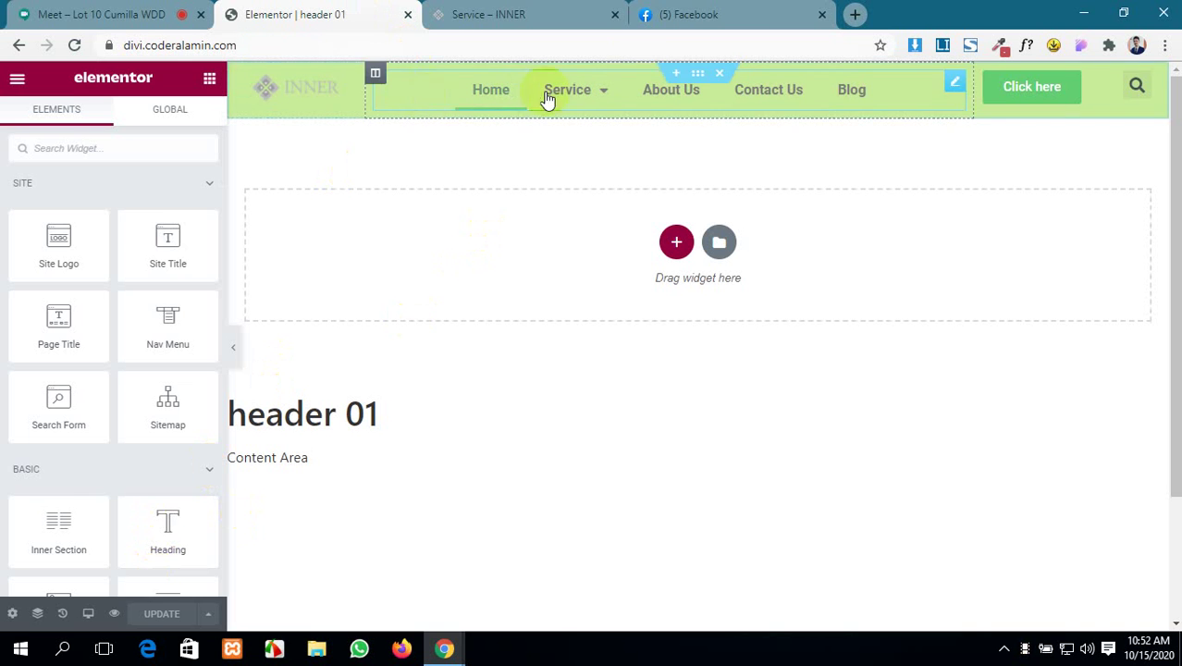
pyautogui.click(698, 72)
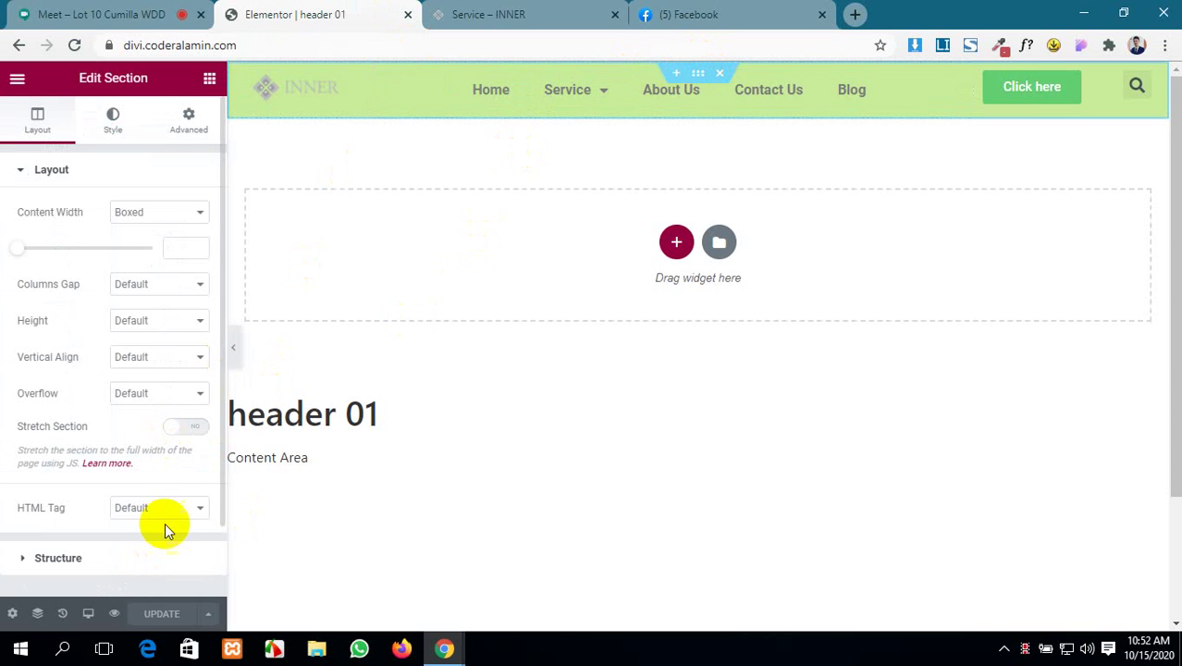
pyautogui.click(209, 614)
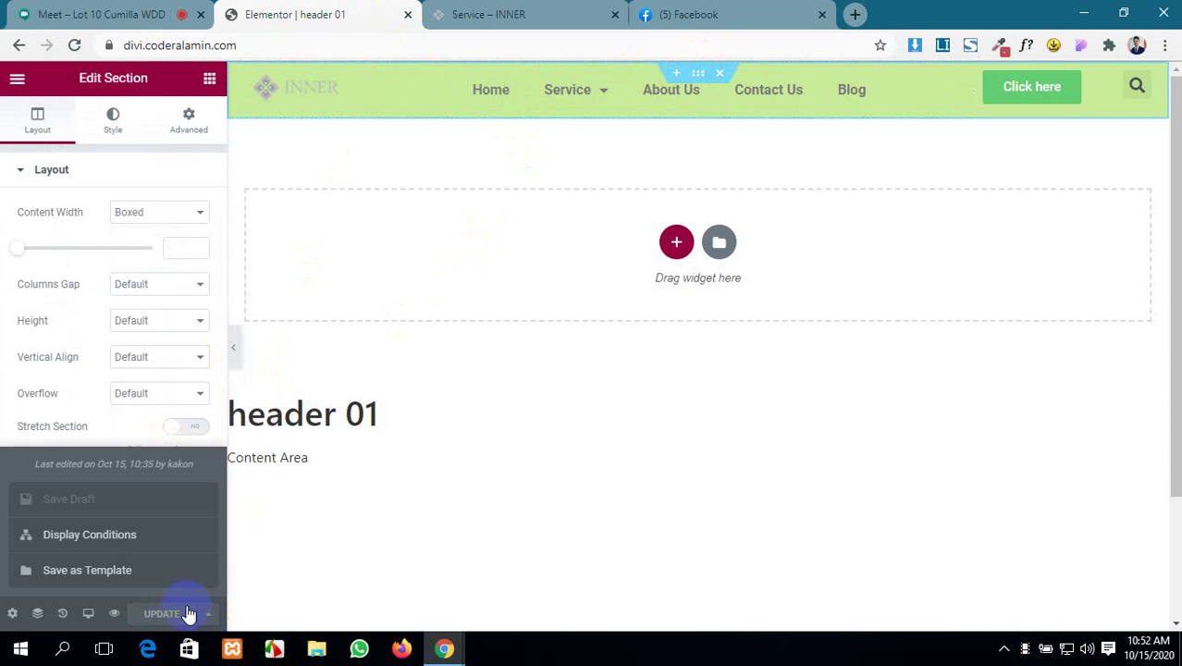
pyautogui.click(121, 538)
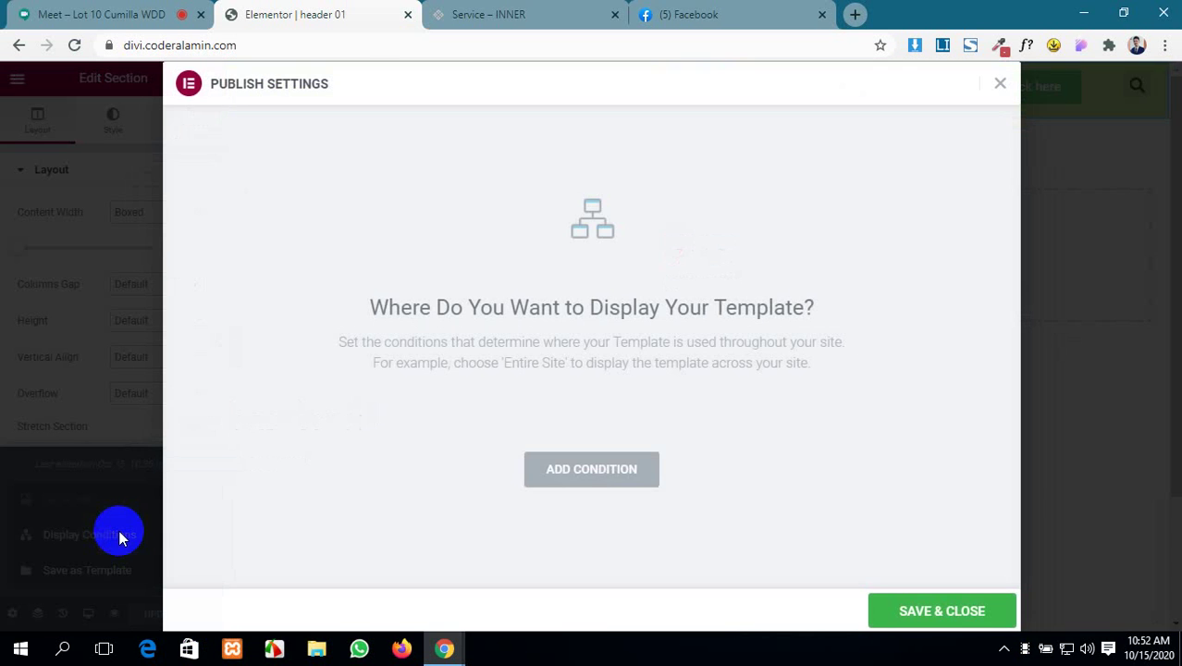
pyautogui.click(627, 467)
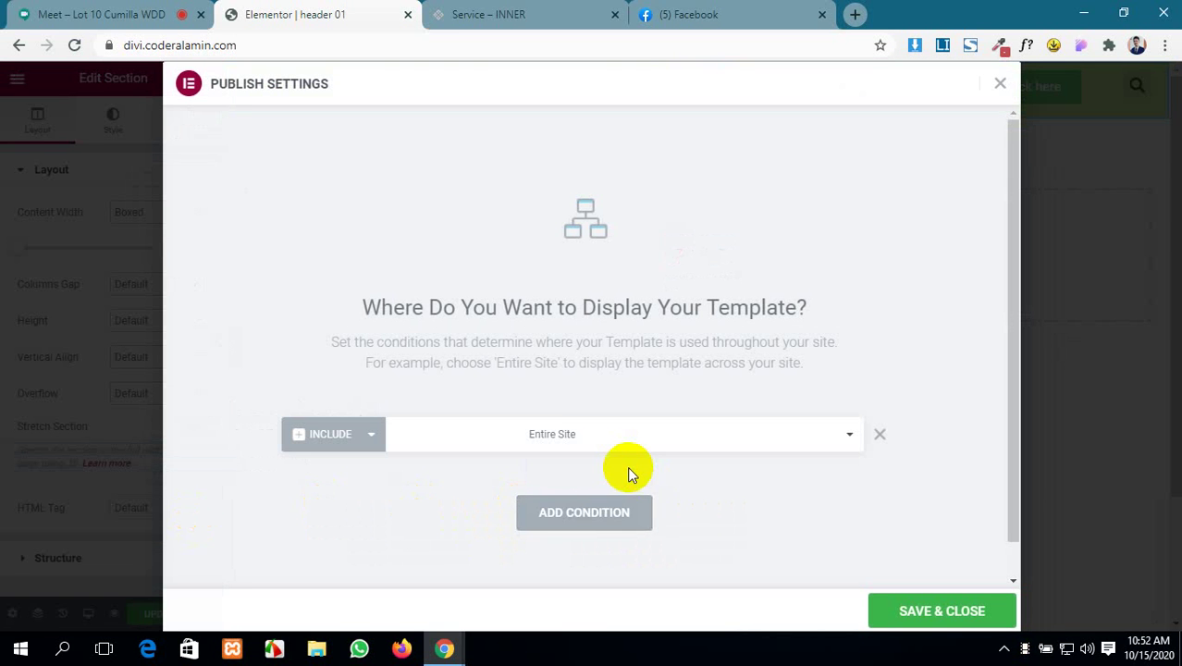
# - Set the Include condition to Singular, Pages, Service, and save the display settings
pyautogui.click(544, 446)
pyautogui.click(544, 495)
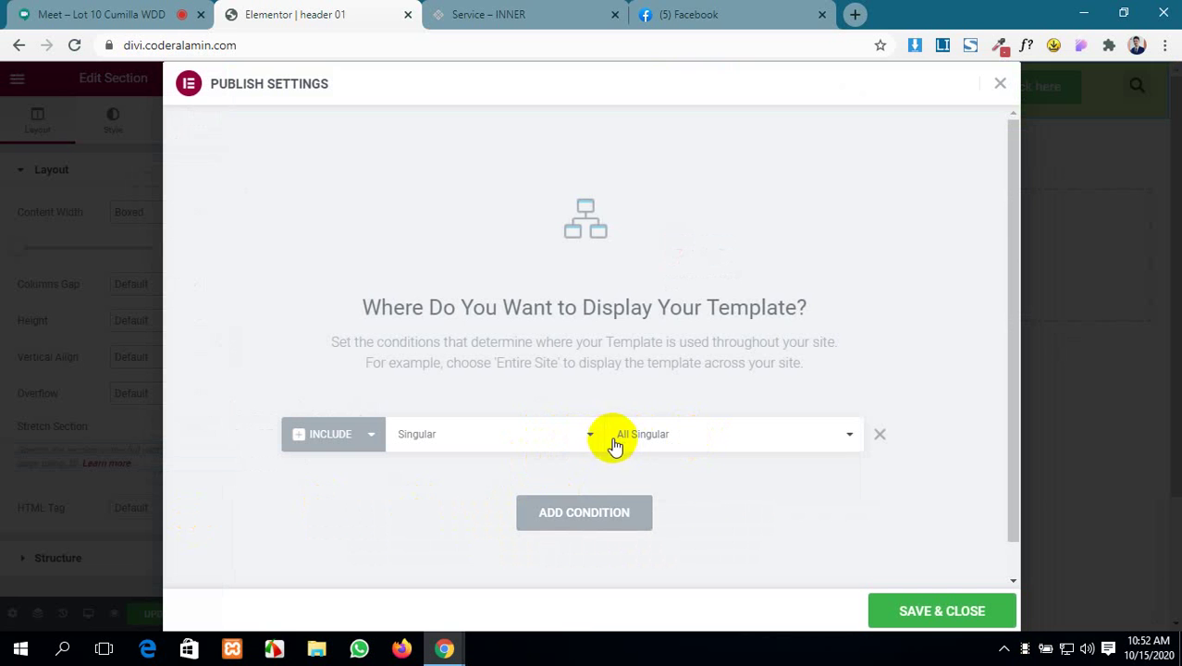
pyautogui.click(703, 434)
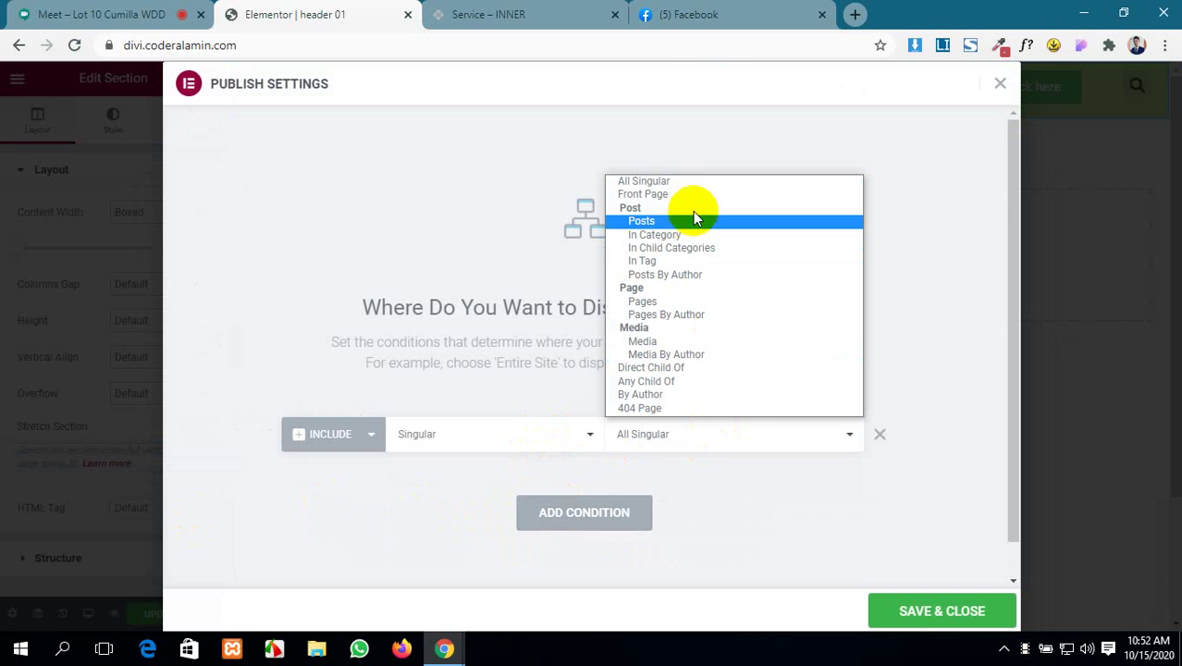
pyautogui.click(682, 302)
pyautogui.click(783, 440)
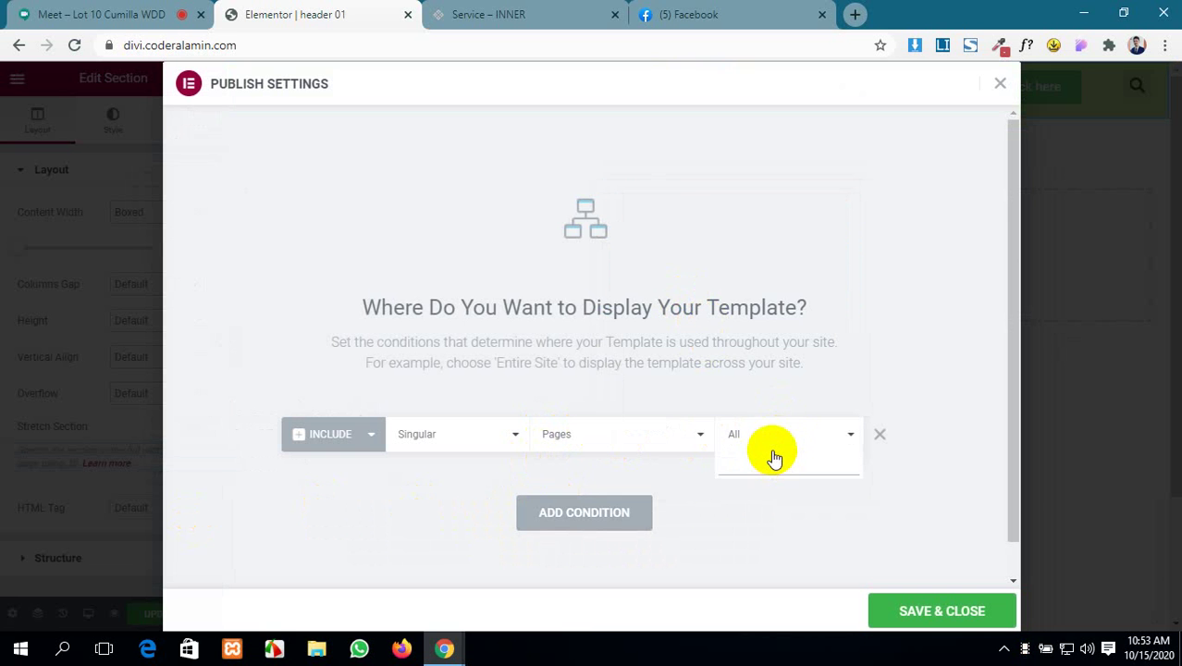
pyautogui.write('ser')
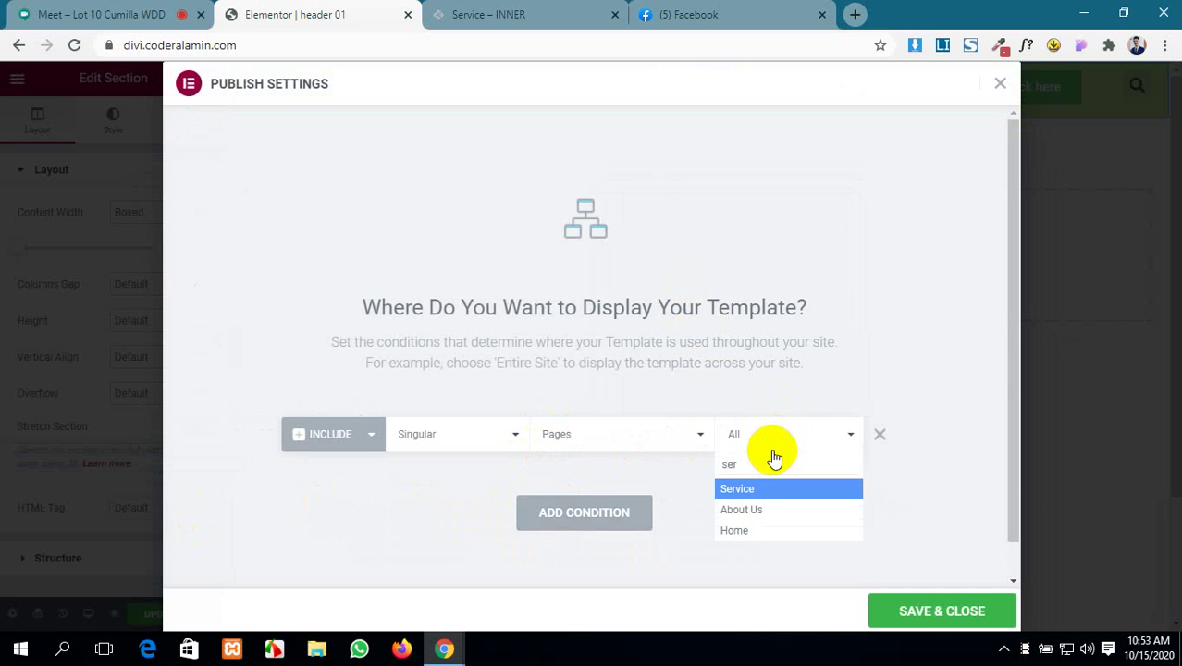
pyautogui.click(765, 486)
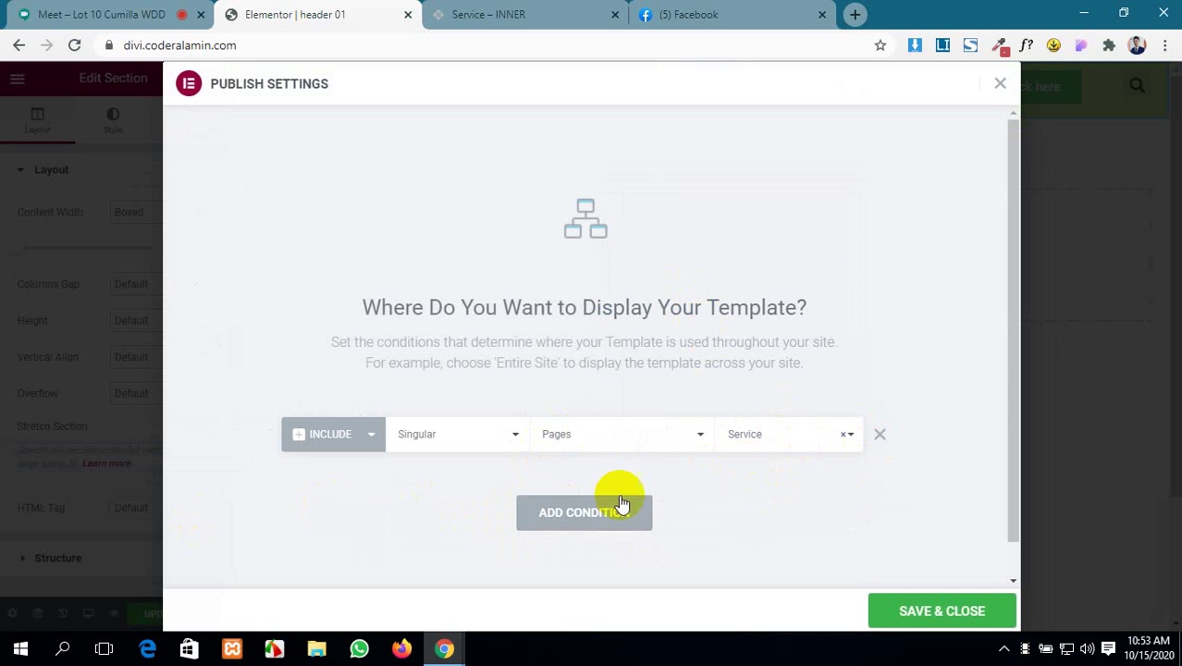
pyautogui.click(911, 612)
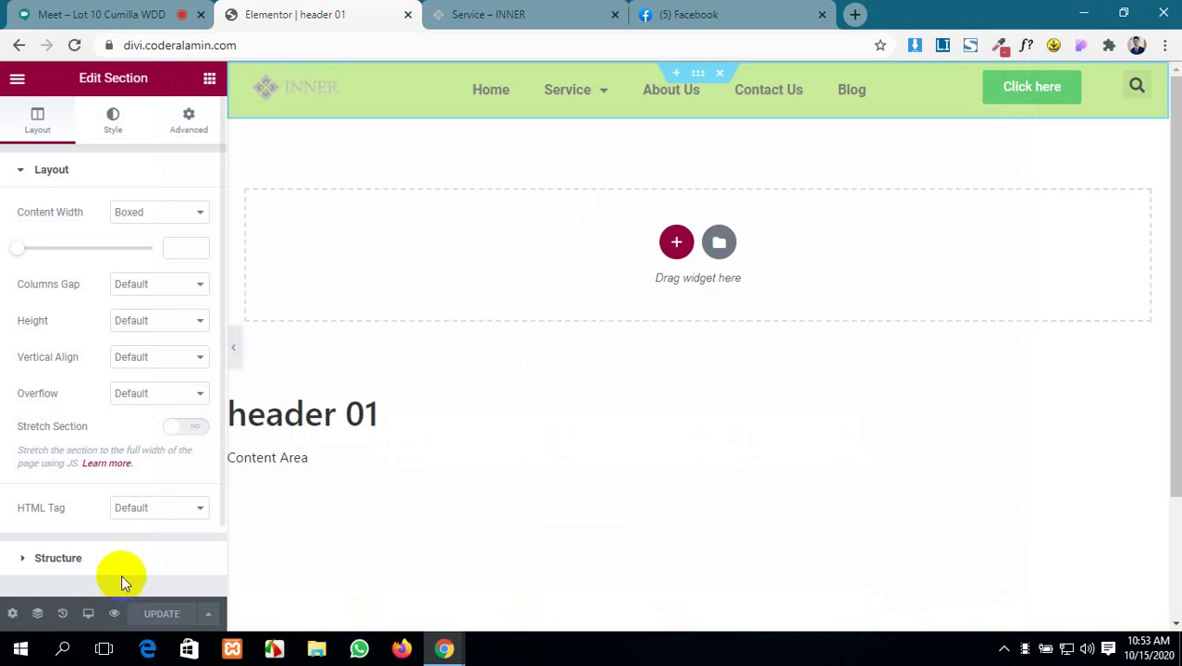
# - Reload the Service page through its navigation link and check the header on it
pyautogui.click(518, 11)
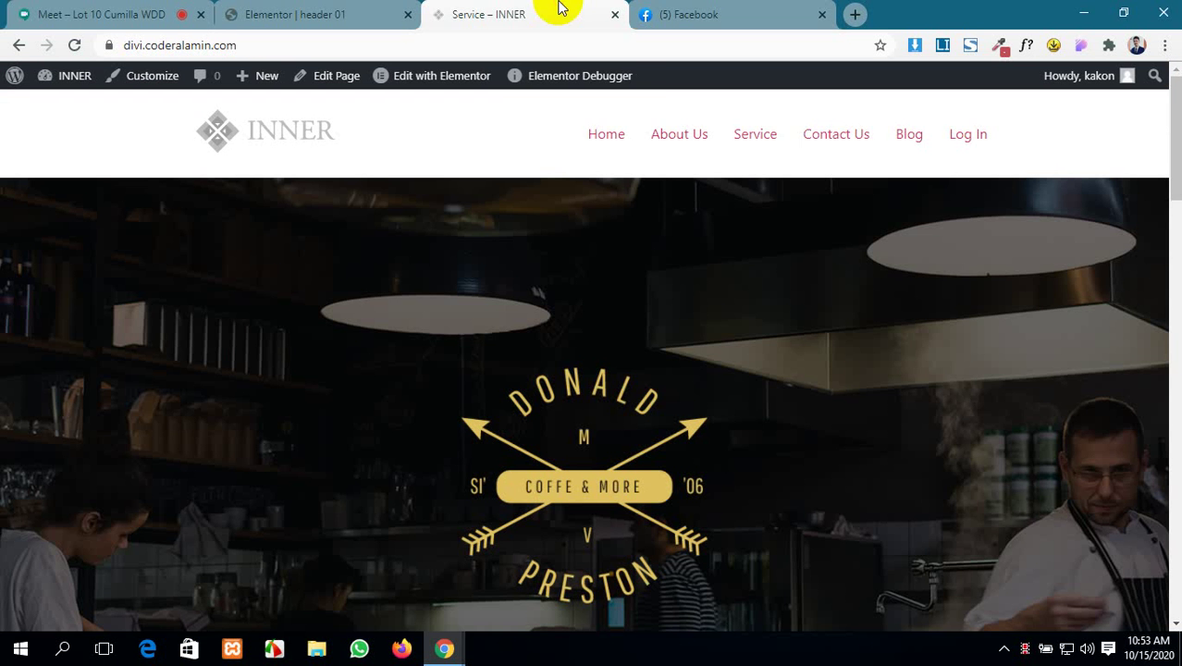
pyautogui.click(757, 133)
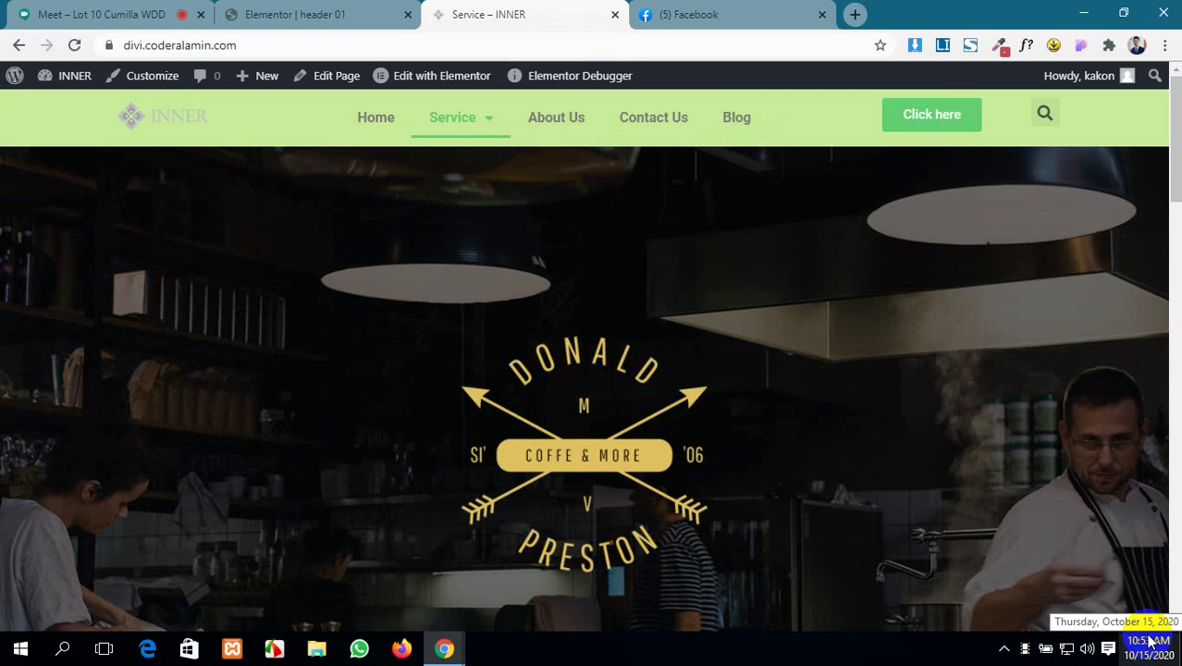
pyautogui.scroll(-1, 524, 333)
pyautogui.scroll(1, 524, 332)
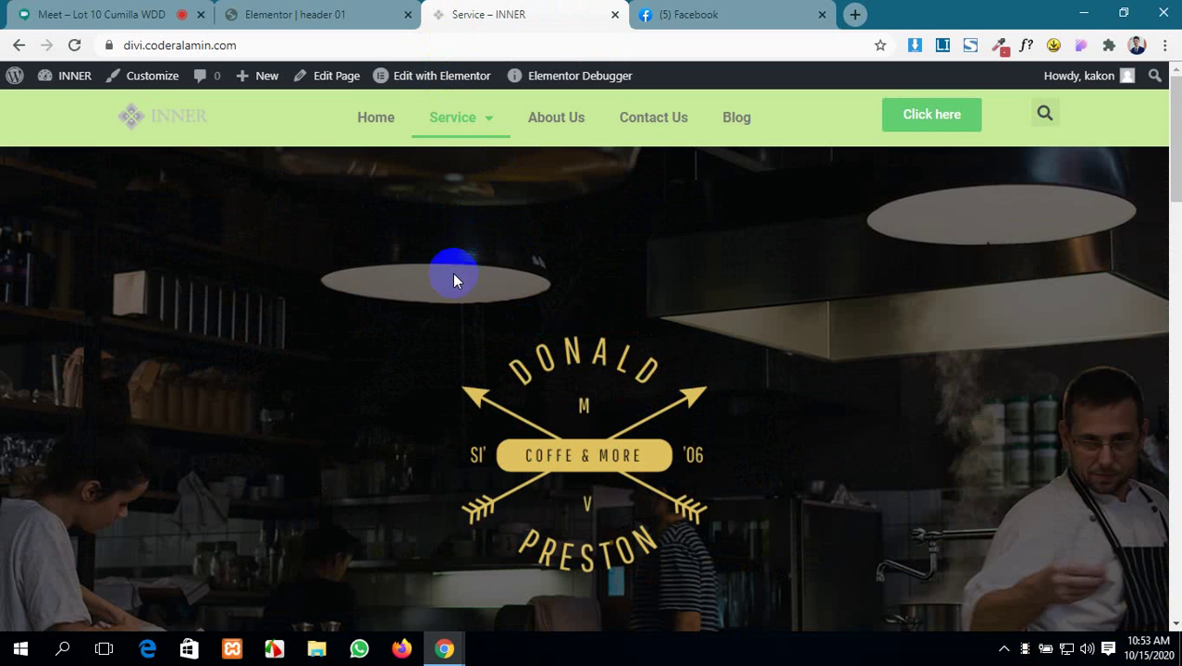
# - Review the saved display condition of the "header 01" template and close the publish settings without changing it
pyautogui.click(340, 13)
pyautogui.click(481, 14)
pyautogui.click(268, 13)
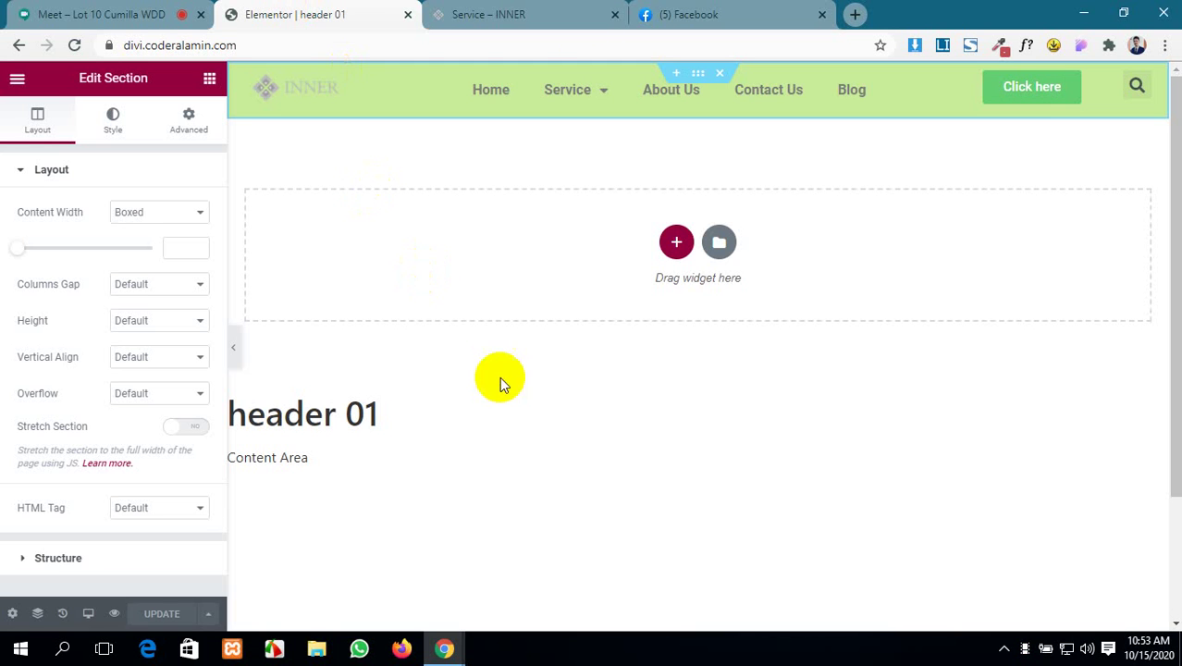
pyautogui.click(207, 612)
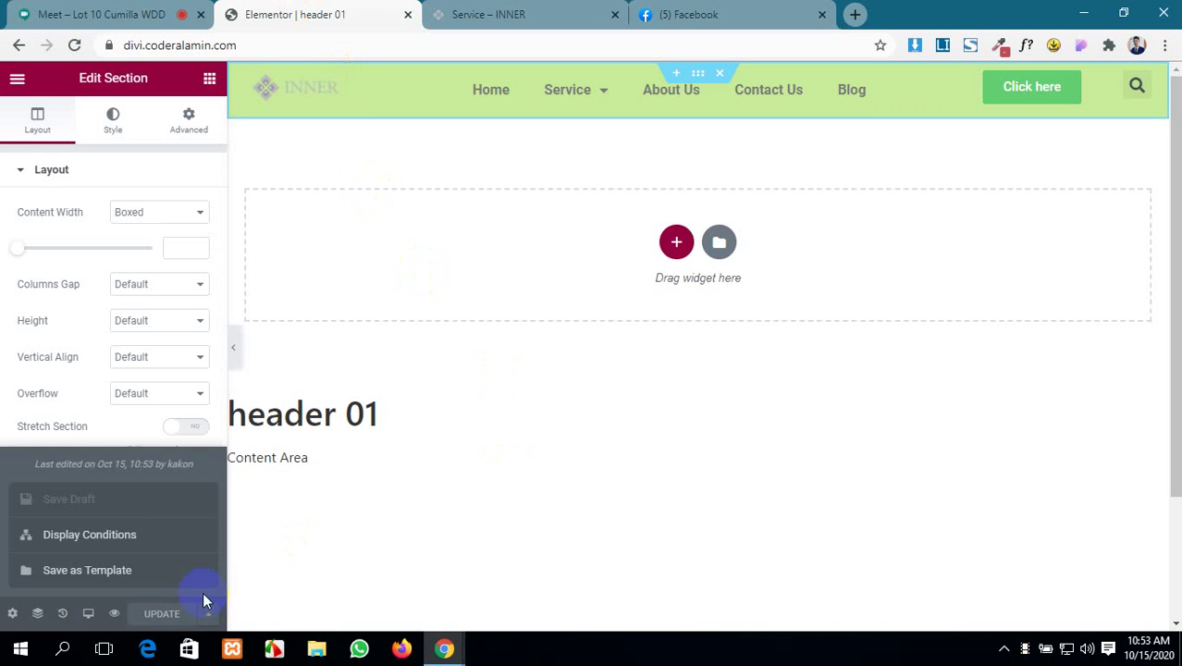
pyautogui.click(177, 544)
pyautogui.click(465, 437)
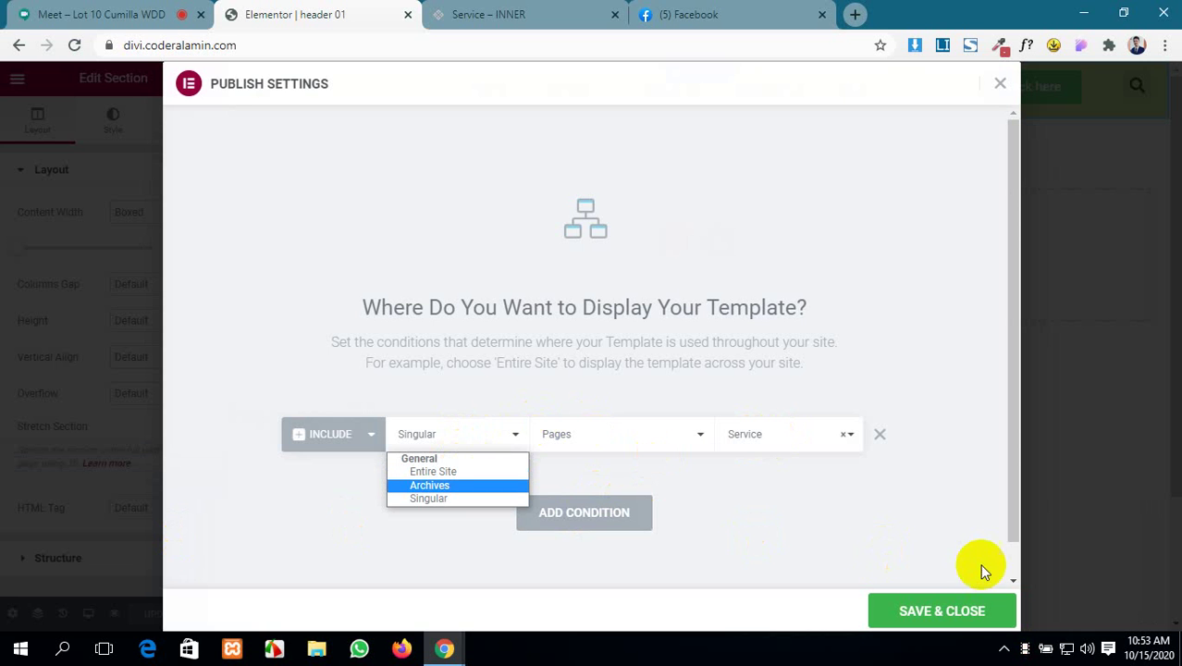
pyautogui.click(893, 541)
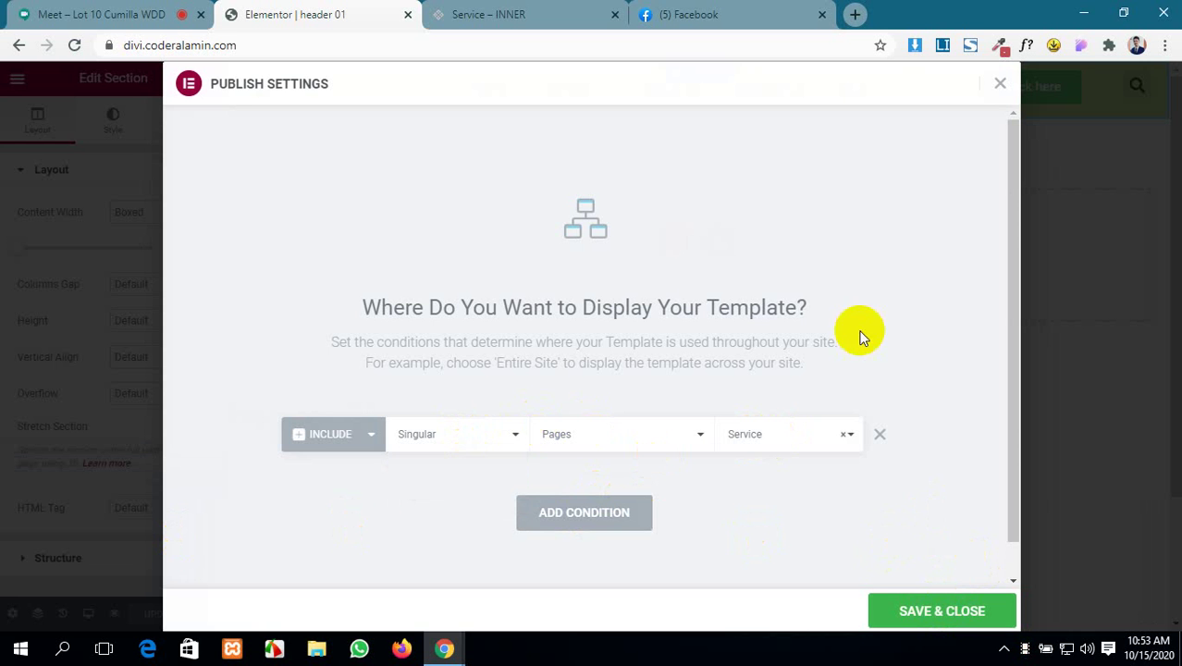
pyautogui.click(999, 85)
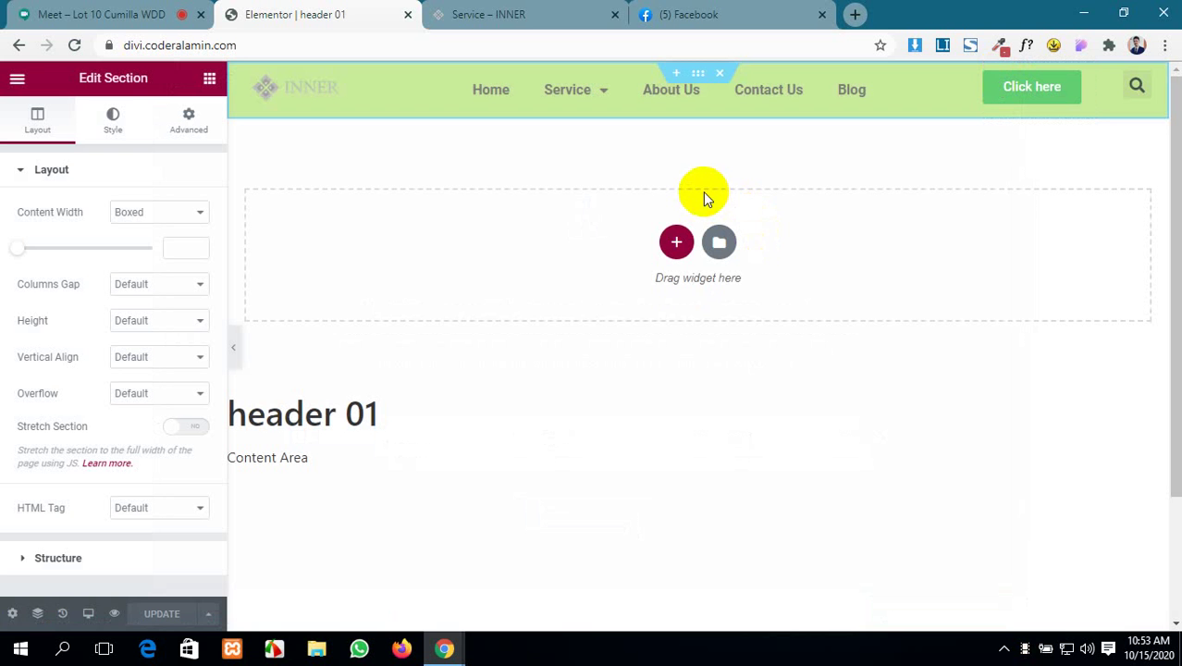
# - Check how the header on the Service page behaves while the page scrolls
pyautogui.click(583, 11)
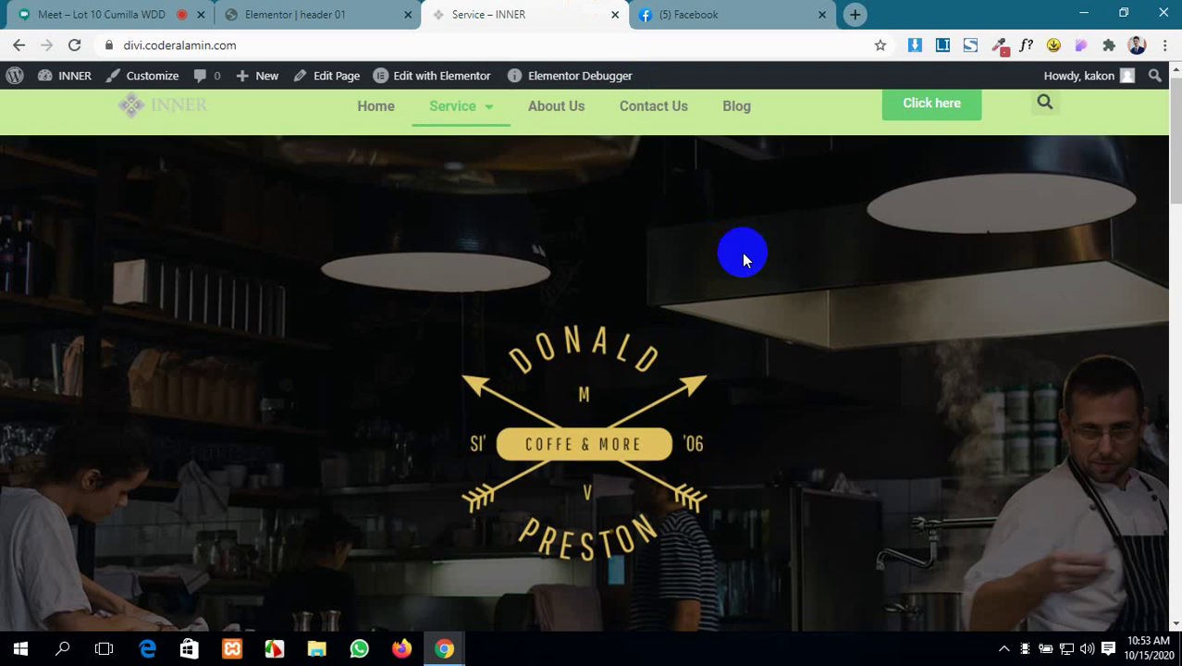
pyautogui.scroll(-7, 741, 252)
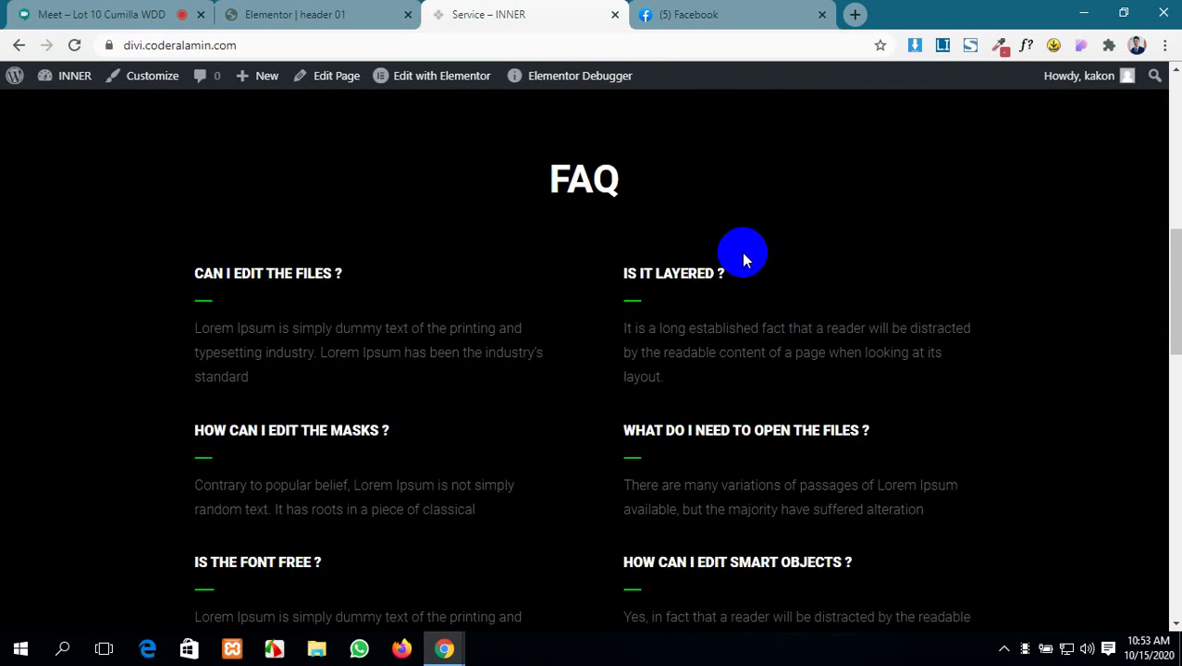
pyautogui.scroll(7, 741, 291)
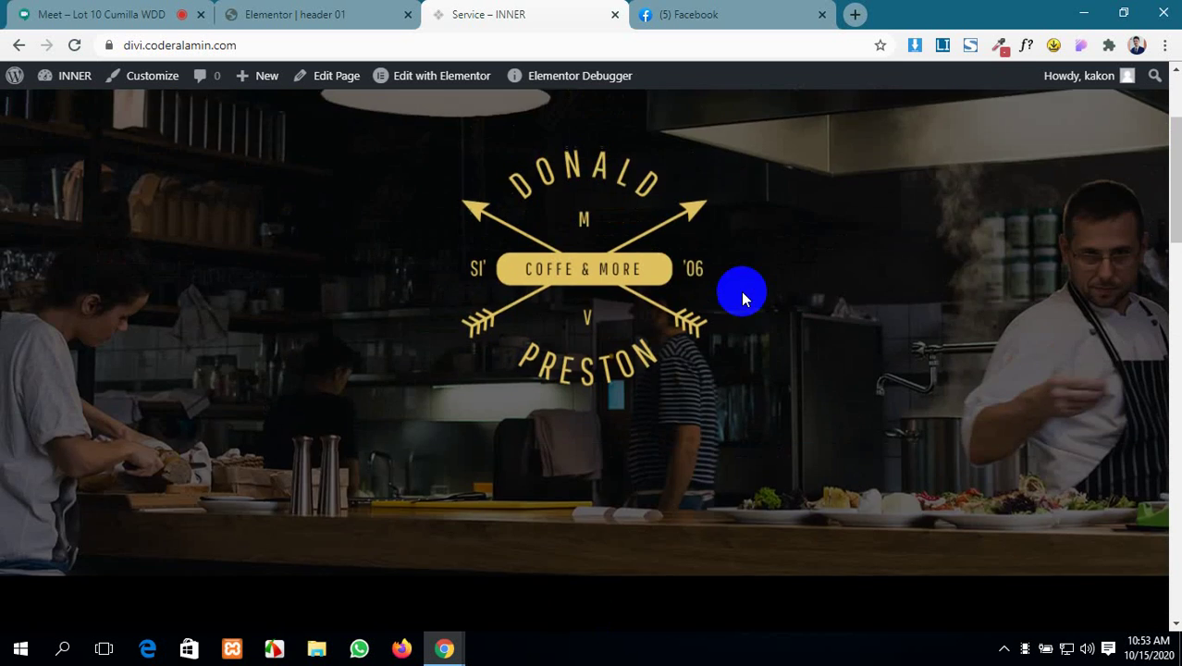
pyautogui.scroll(2, 741, 291)
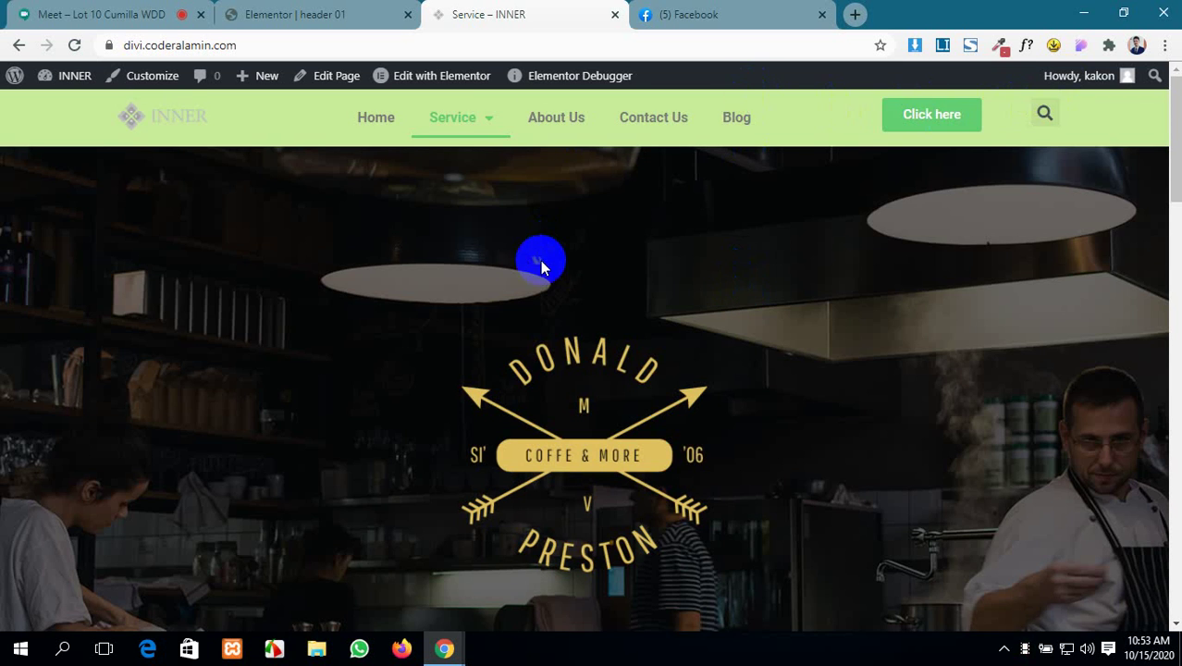
pyautogui.scroll(-1, 541, 264)
pyautogui.scroll(1, 541, 264)
# - Return to the "header 01" editor and look through the header section's Advanced, Style and Layout settings
pyautogui.click(377, 8)
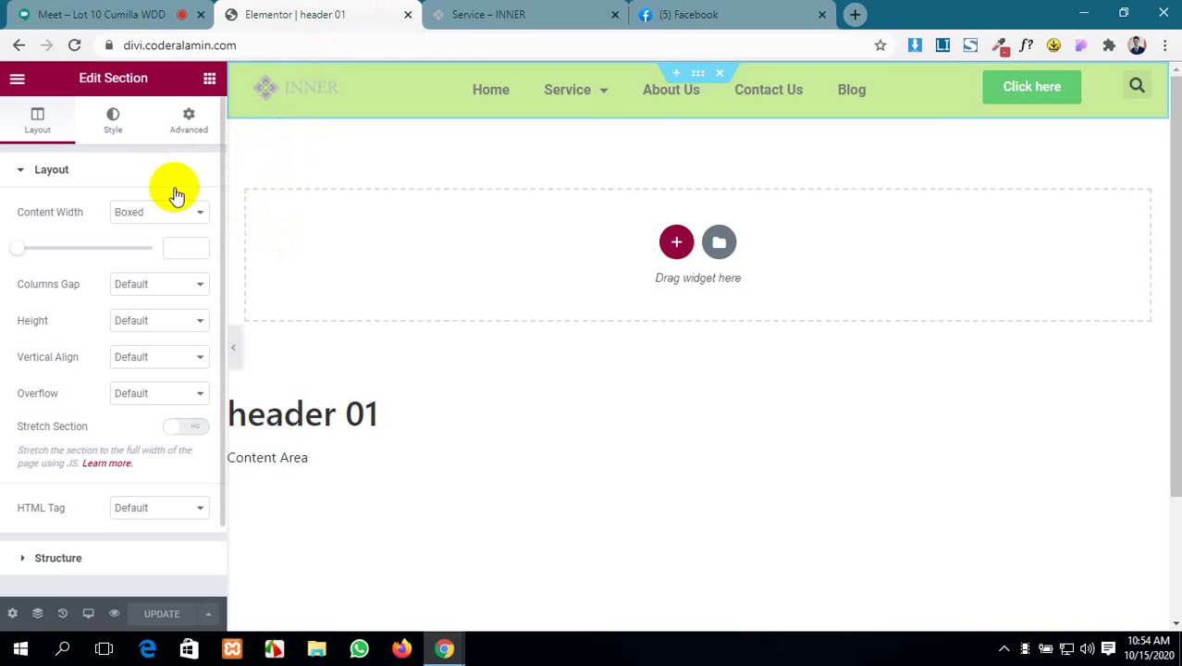
pyautogui.click(189, 120)
pyautogui.scroll(-3, 68, 463)
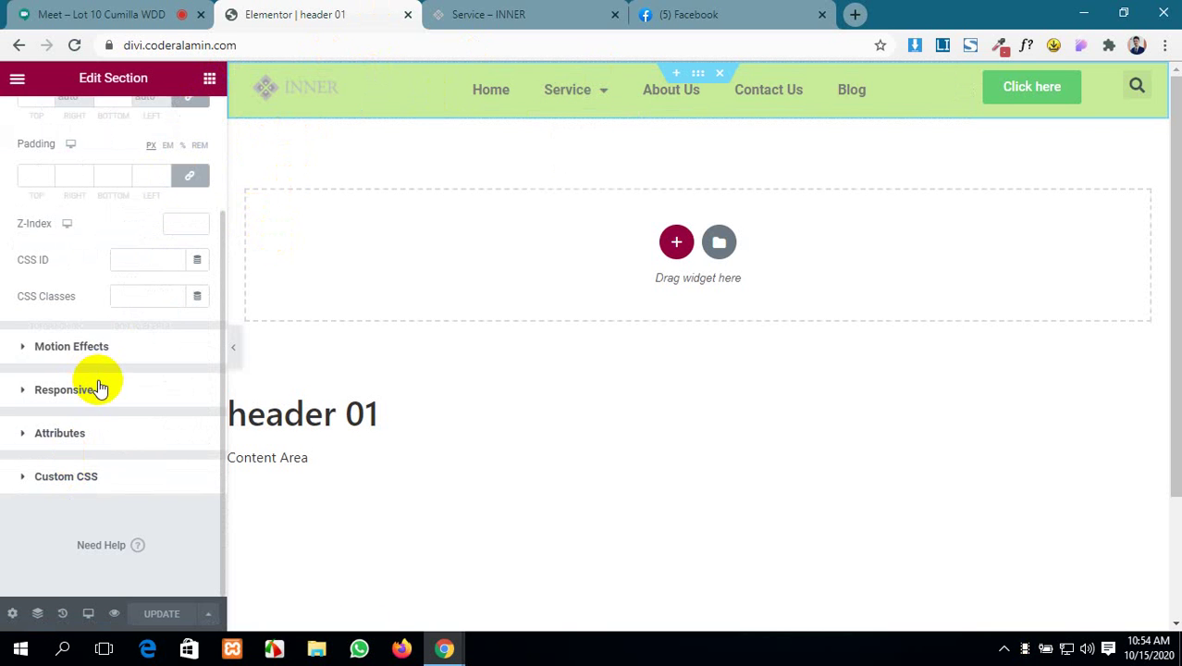
pyautogui.scroll(3, 145, 389)
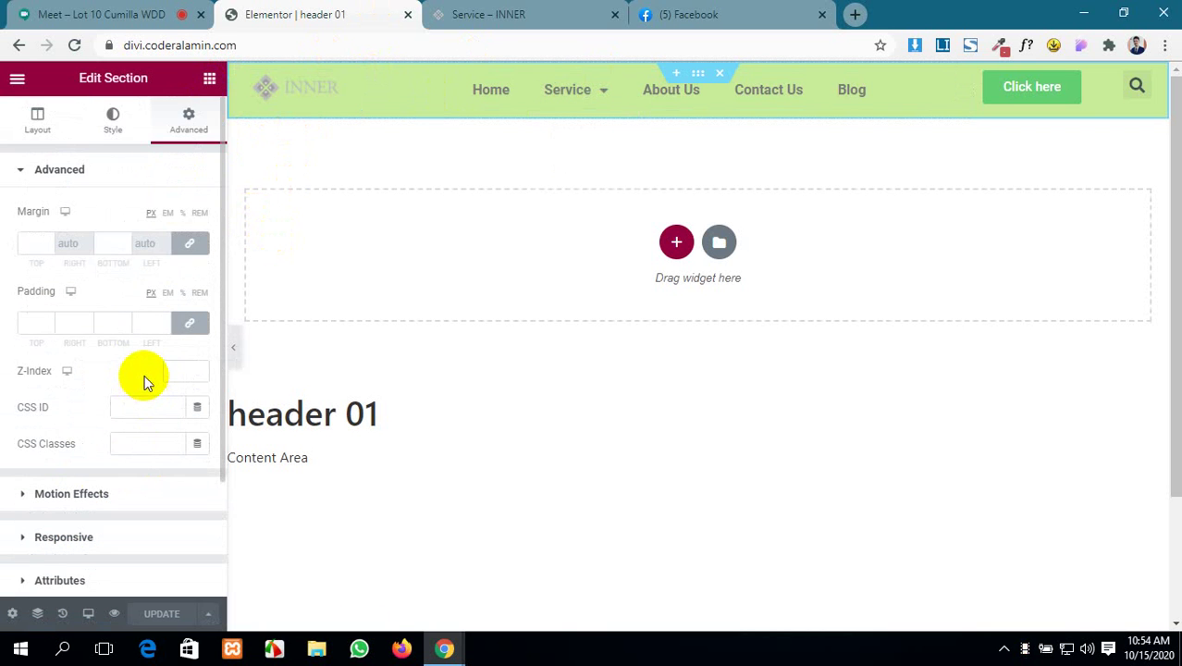
pyautogui.click(109, 122)
pyautogui.scroll(-1, 100, 423)
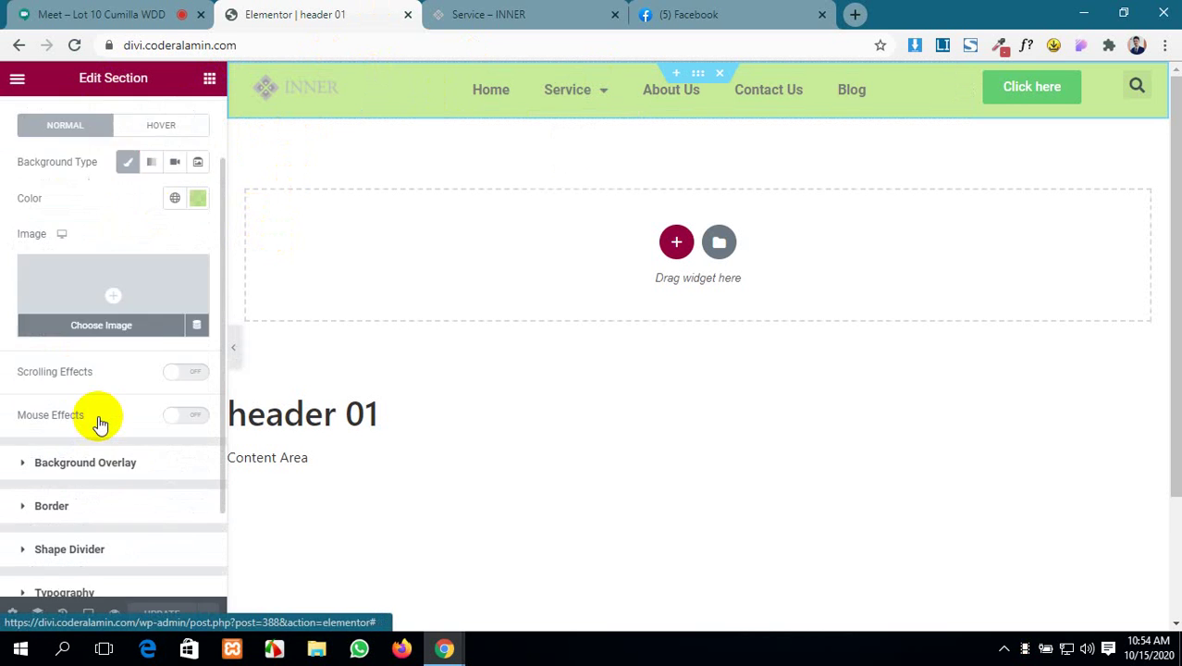
pyautogui.scroll(-2, 100, 422)
pyautogui.scroll(3, 95, 402)
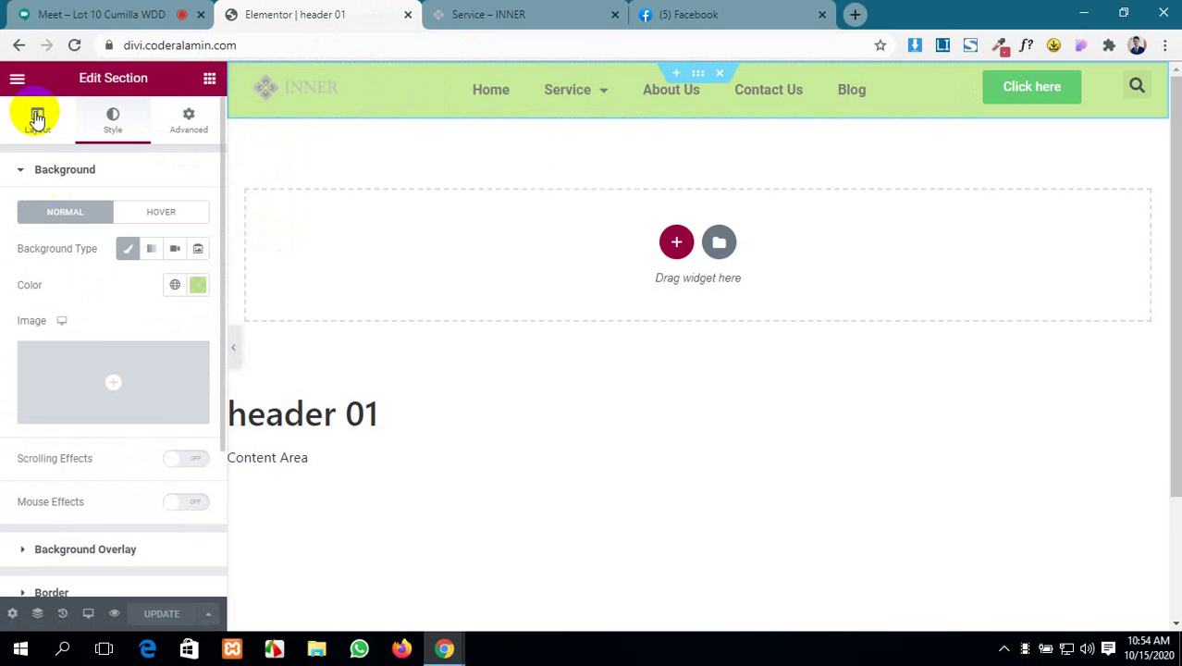
pyautogui.click(37, 119)
pyautogui.scroll(-1, 98, 335)
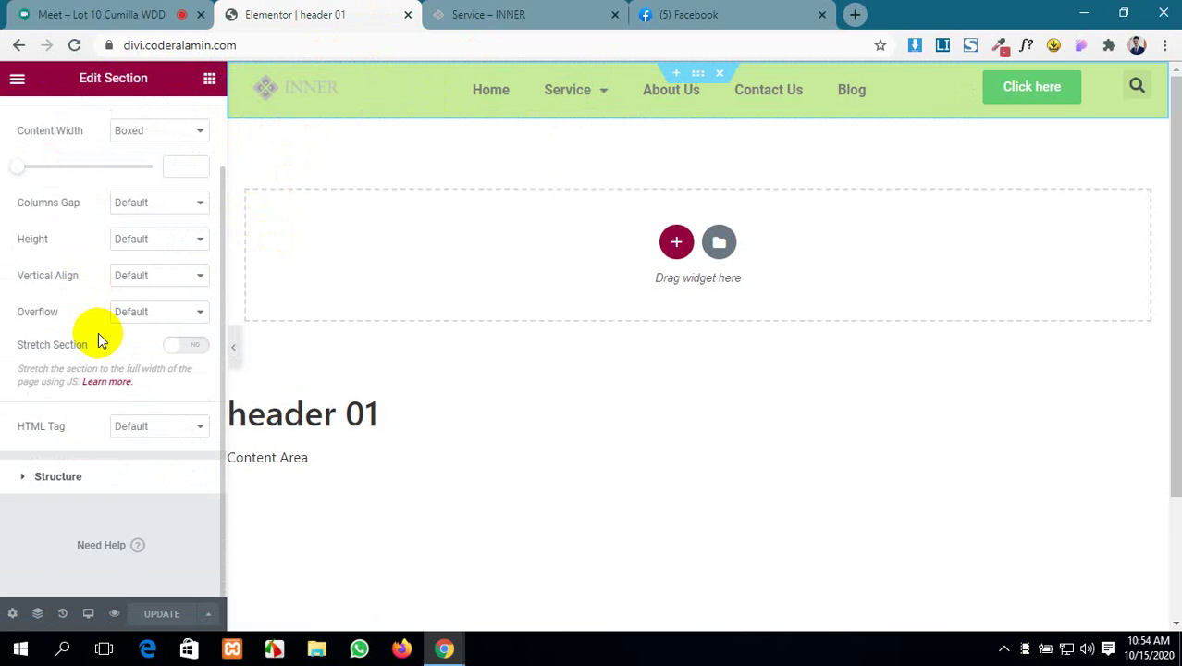
pyautogui.scroll(1, 98, 335)
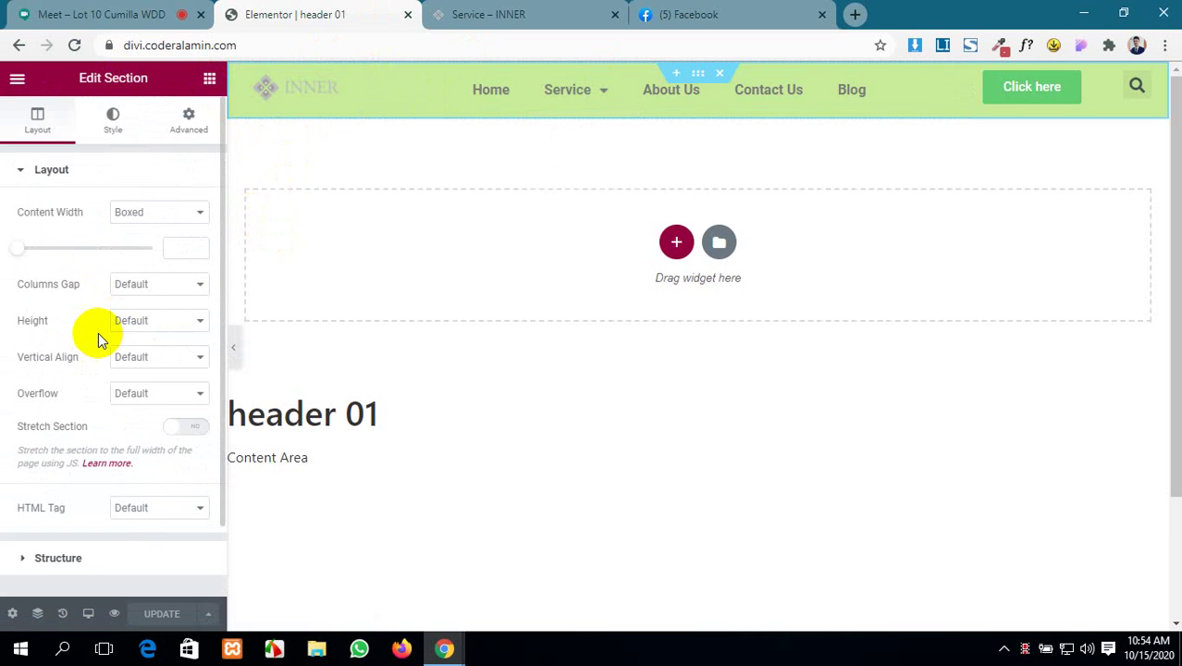
# - Examine the header section's Motion Effects, Responsive and Attributes options in its advanced settings
pyautogui.click(189, 121)
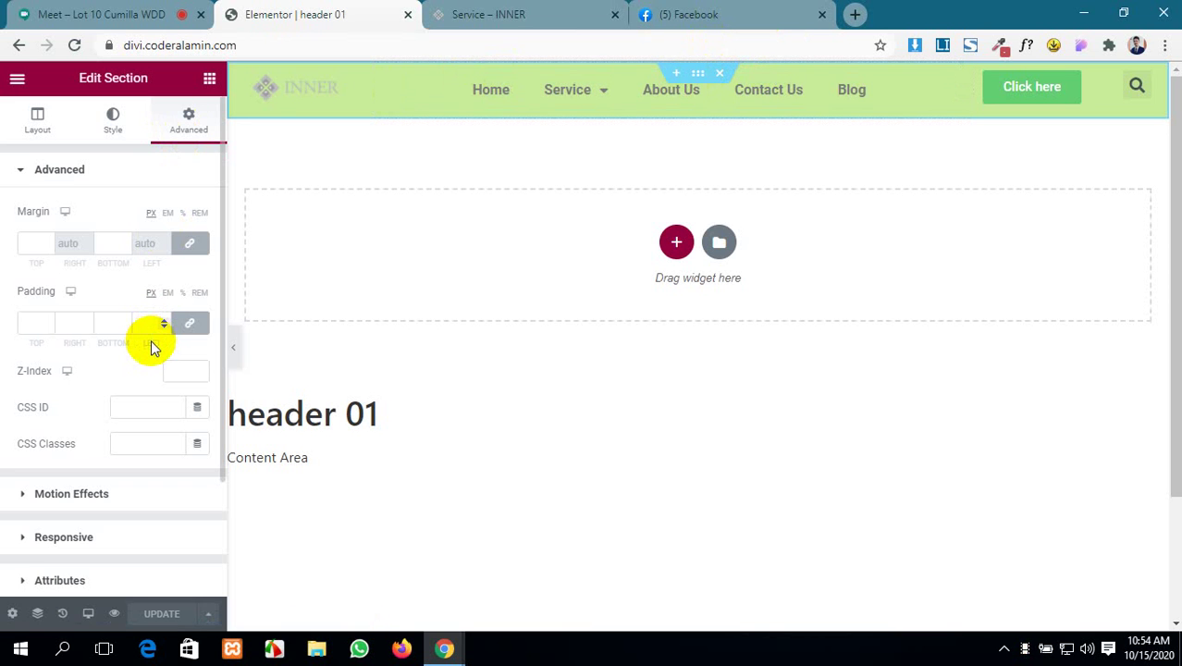
pyautogui.scroll(-1, 152, 342)
pyautogui.scroll(-1, 153, 347)
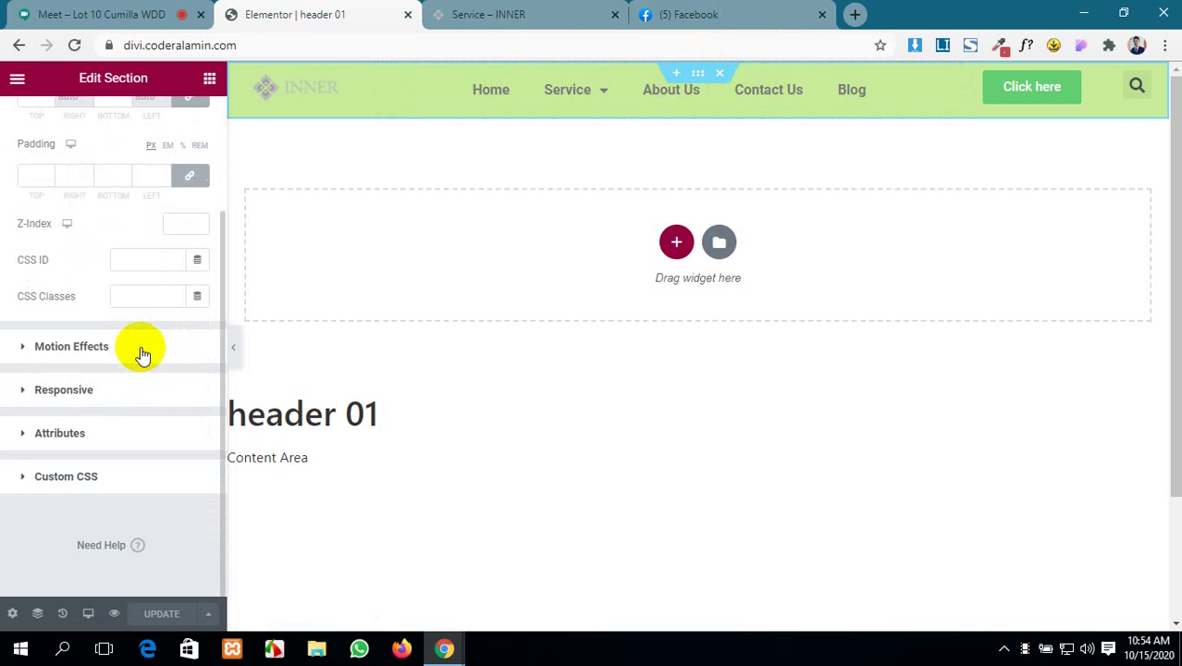
pyautogui.click(140, 349)
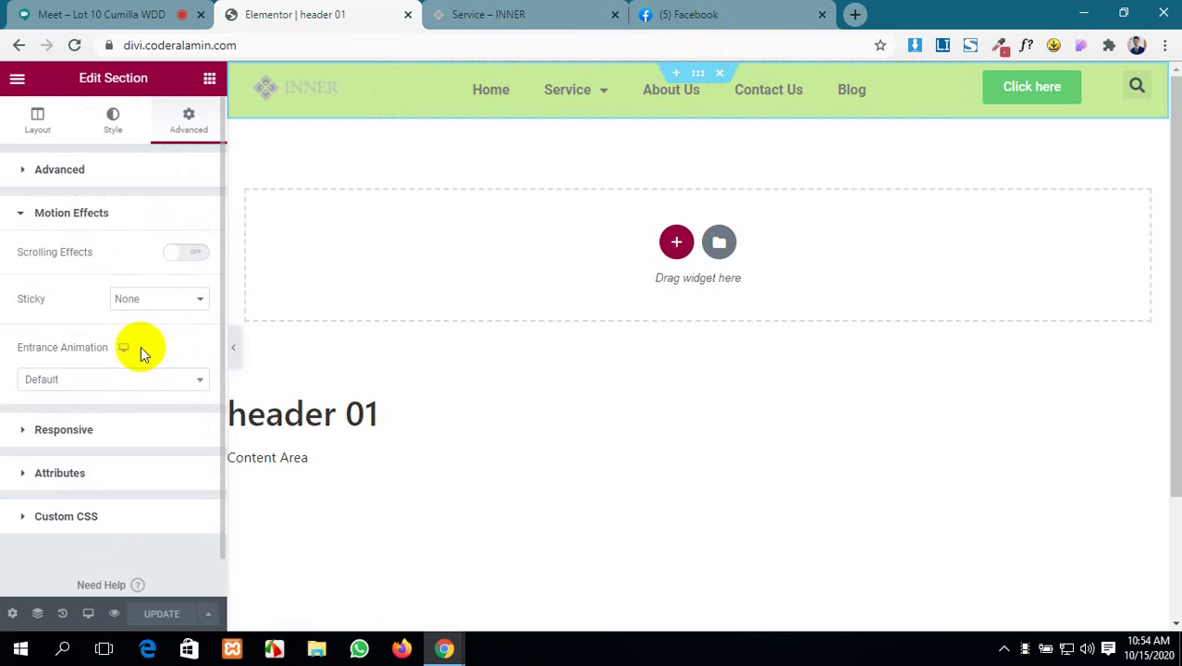
pyautogui.click(139, 386)
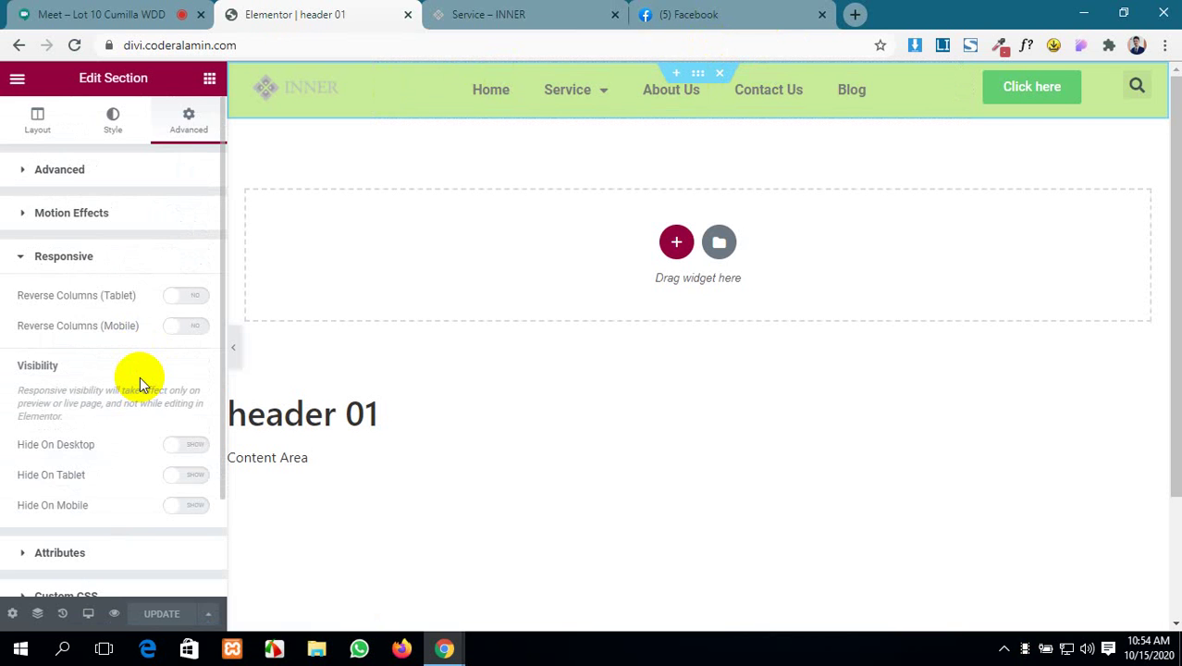
pyautogui.scroll(-3, 140, 377)
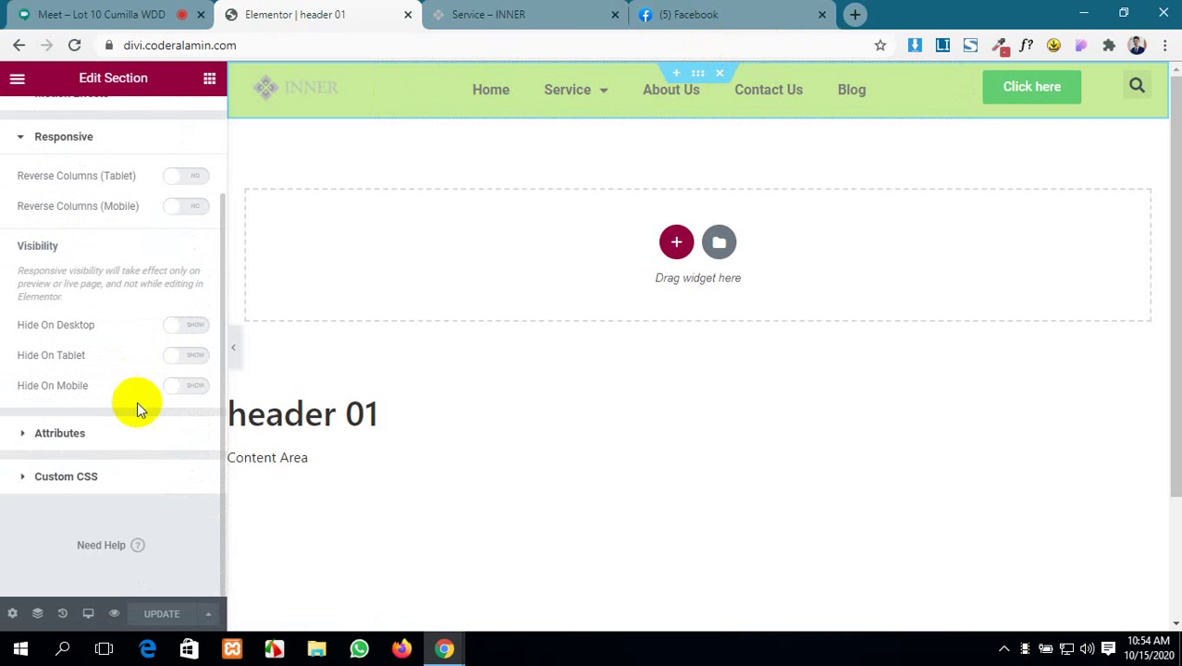
pyautogui.click(137, 435)
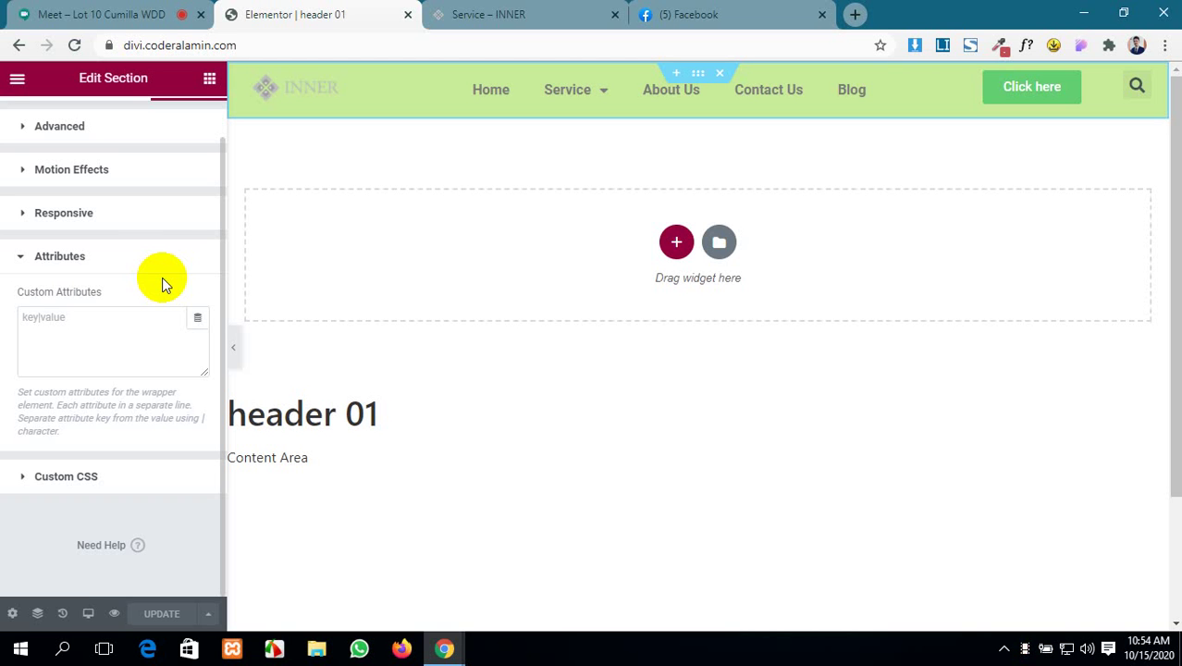
# - Enter "position" as a custom attribute of the header section
pyautogui.click(35, 324)
pyautogui.write('po')
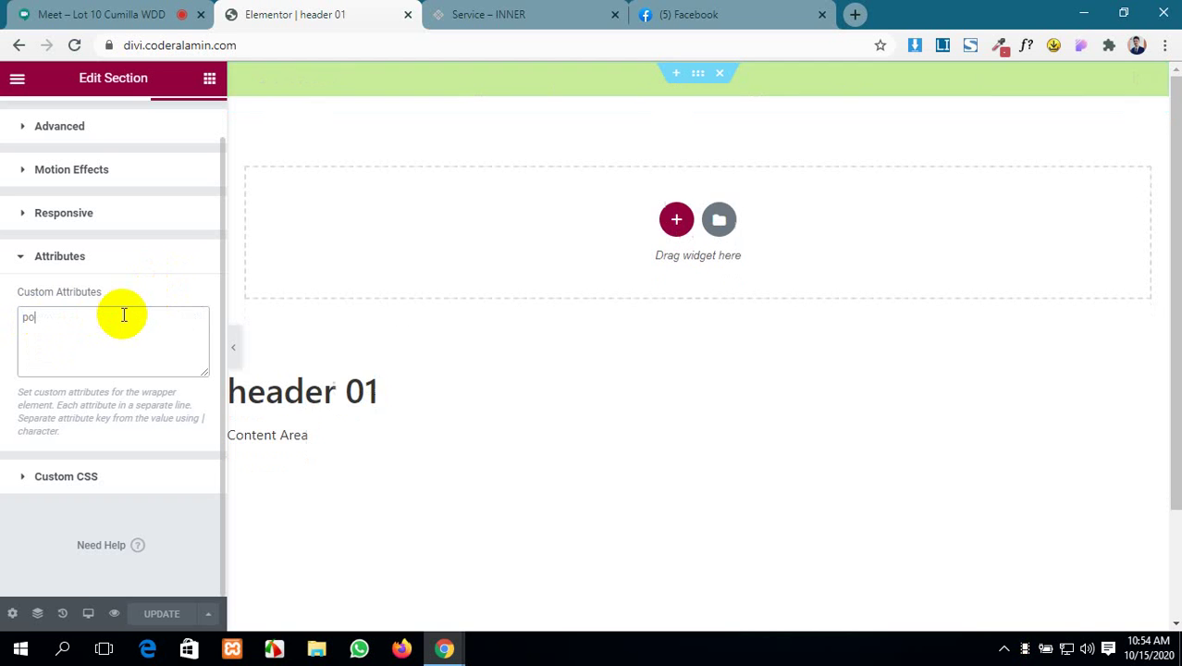
pyautogui.write('sitio')
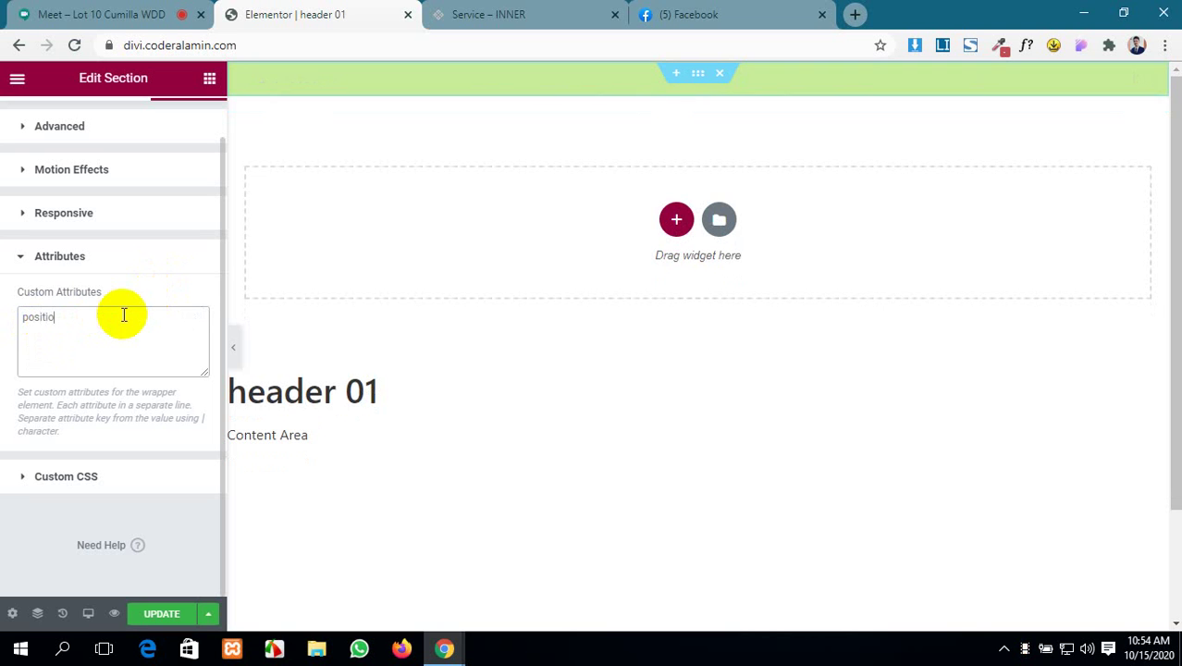
pyautogui.write('n')
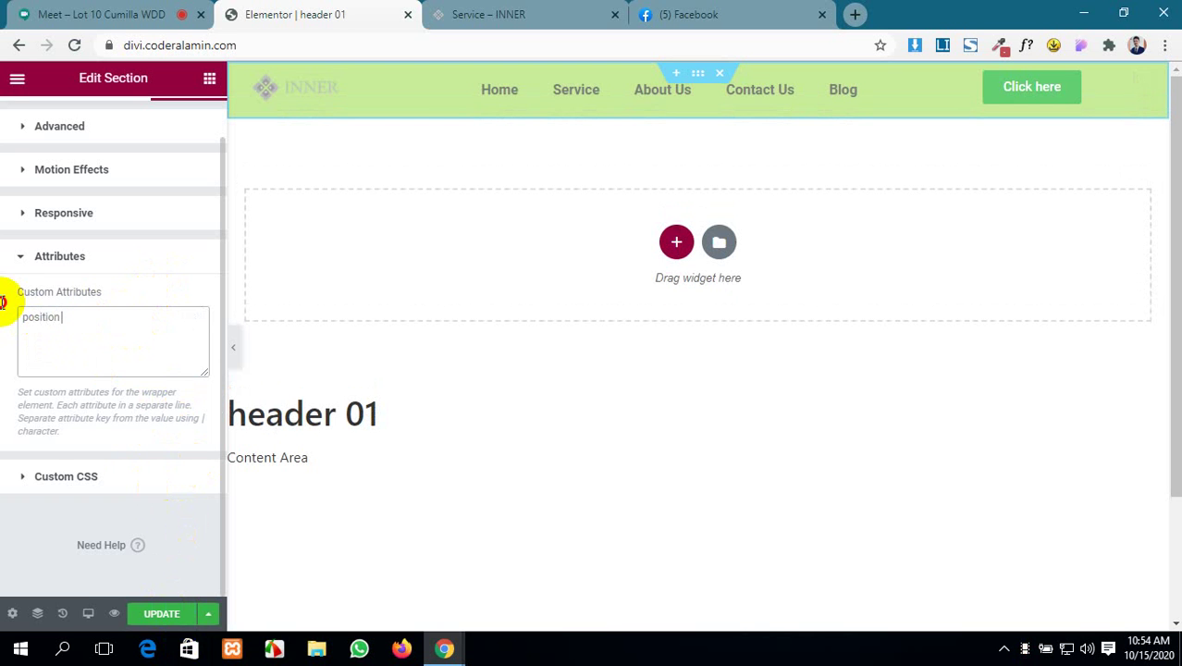
# - Switch to the Google Meet call, admit the waiting participant and return to the "header 01" editor
pyautogui.click(69, 13)
pyautogui.click(268, 15)
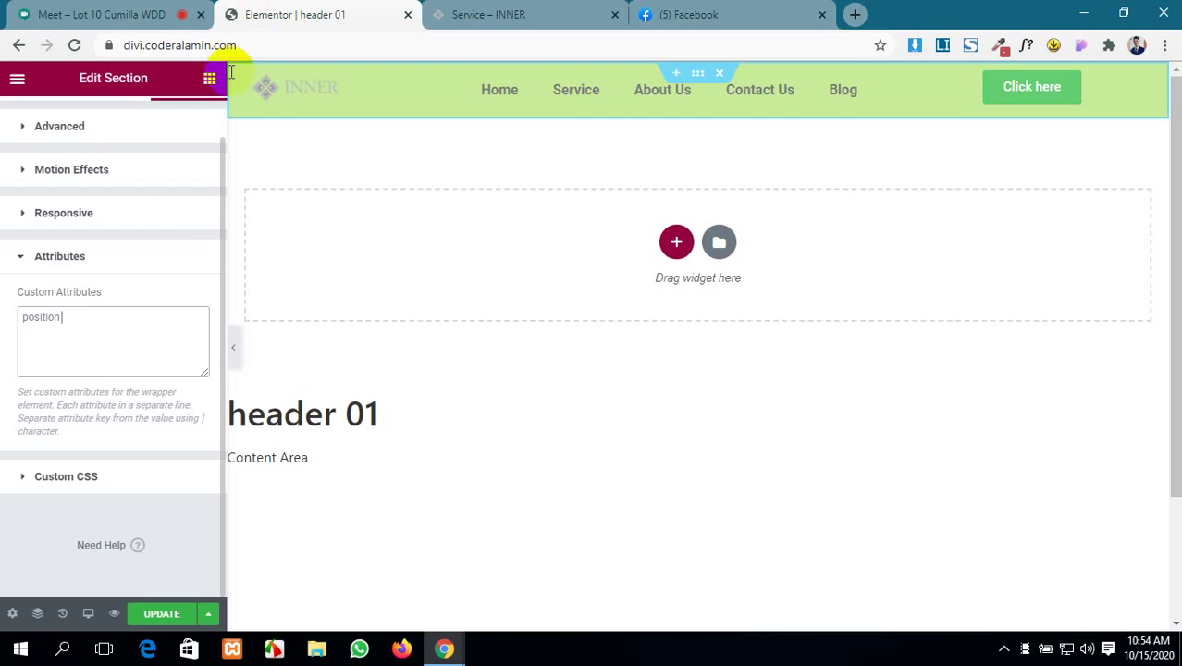
pyautogui.click(92, 14)
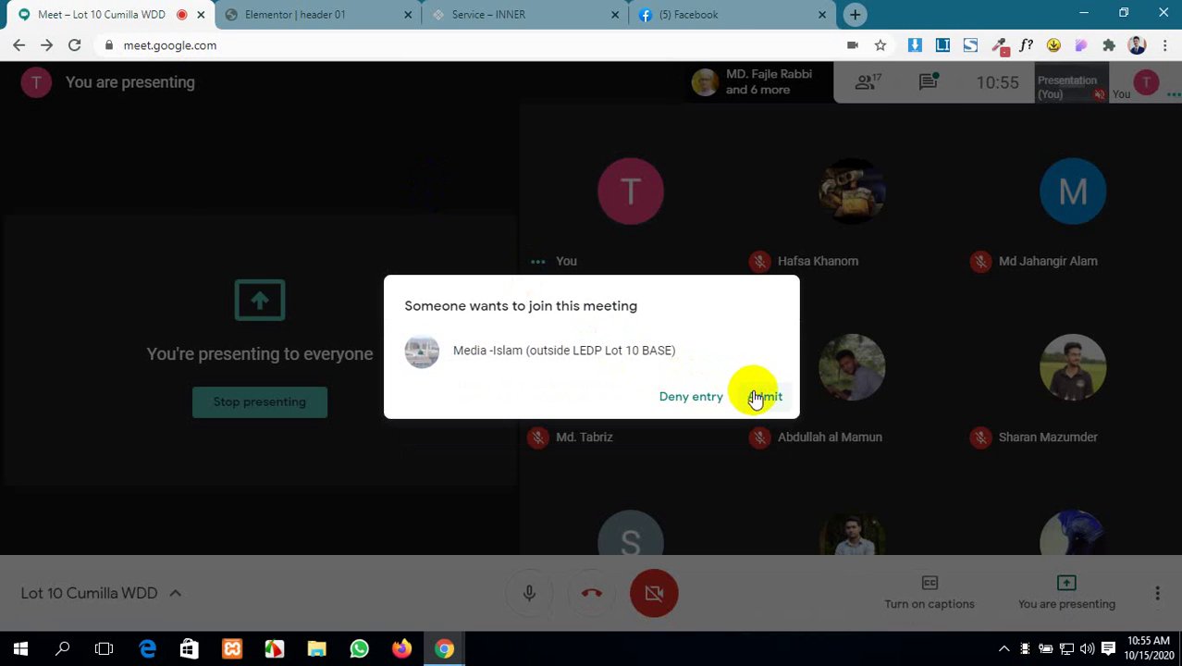
pyautogui.click(763, 398)
pyautogui.click(321, 11)
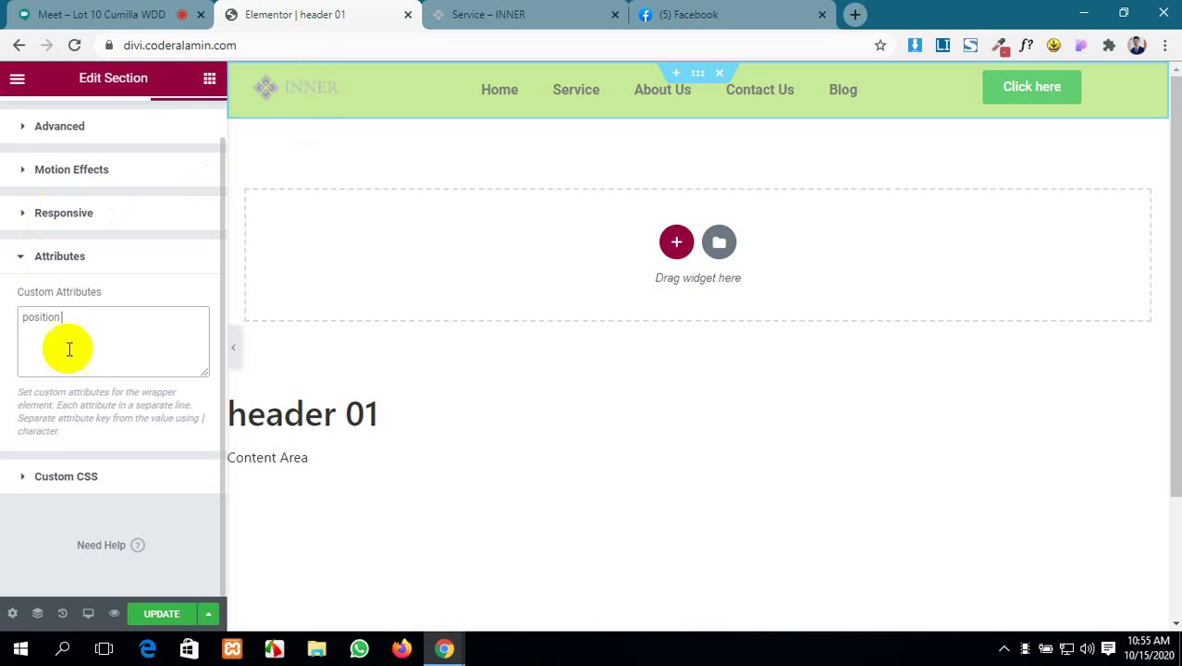
# - Try to add a "\" separator after "position" in the header section's custom attribute
pyautogui.click(61, 312)
pyautogui.hotkey('ctrl', 'a')
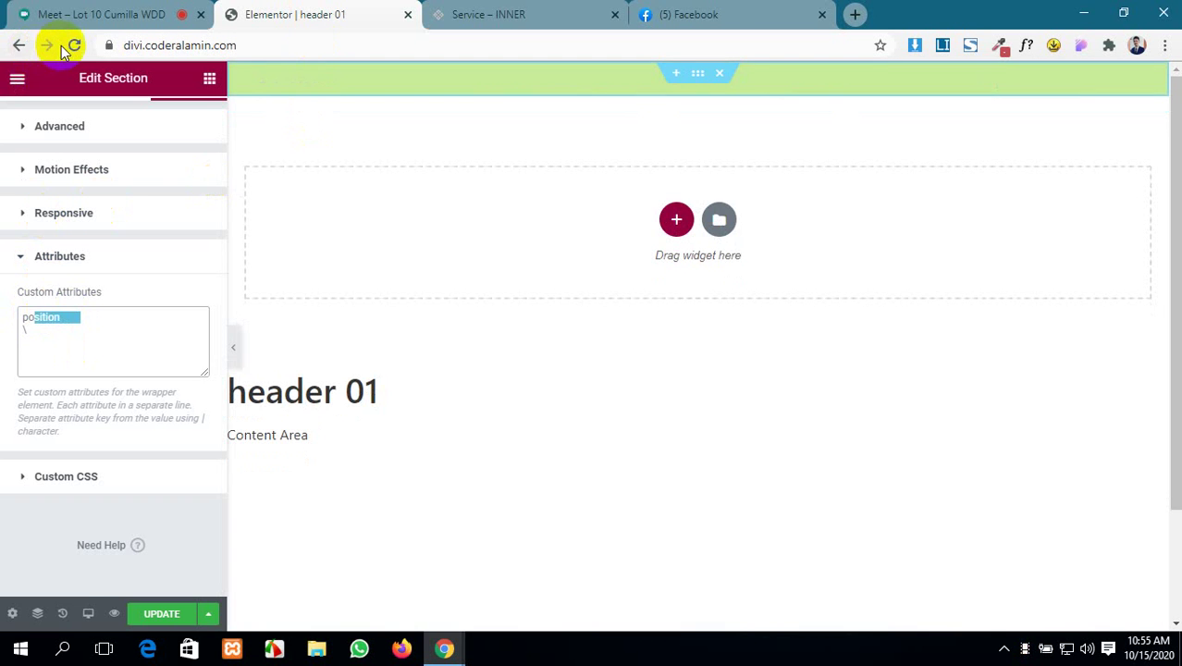
pyautogui.click(87, 318)
pyautogui.click(32, 328)
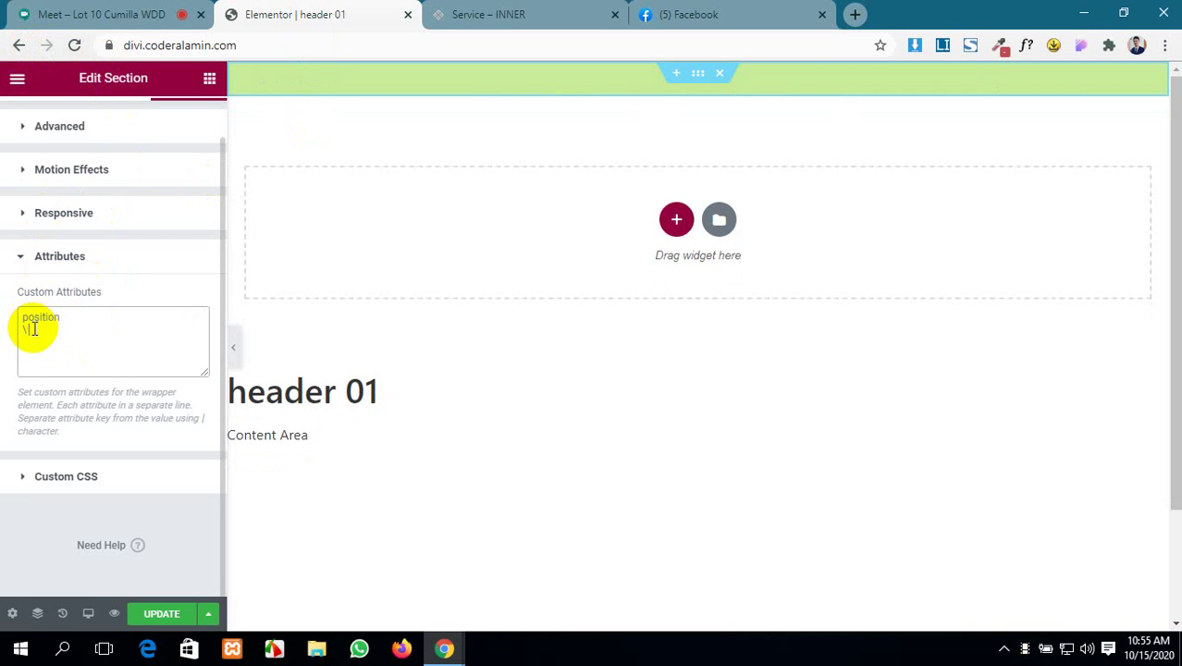
pyautogui.press('BackSpace')
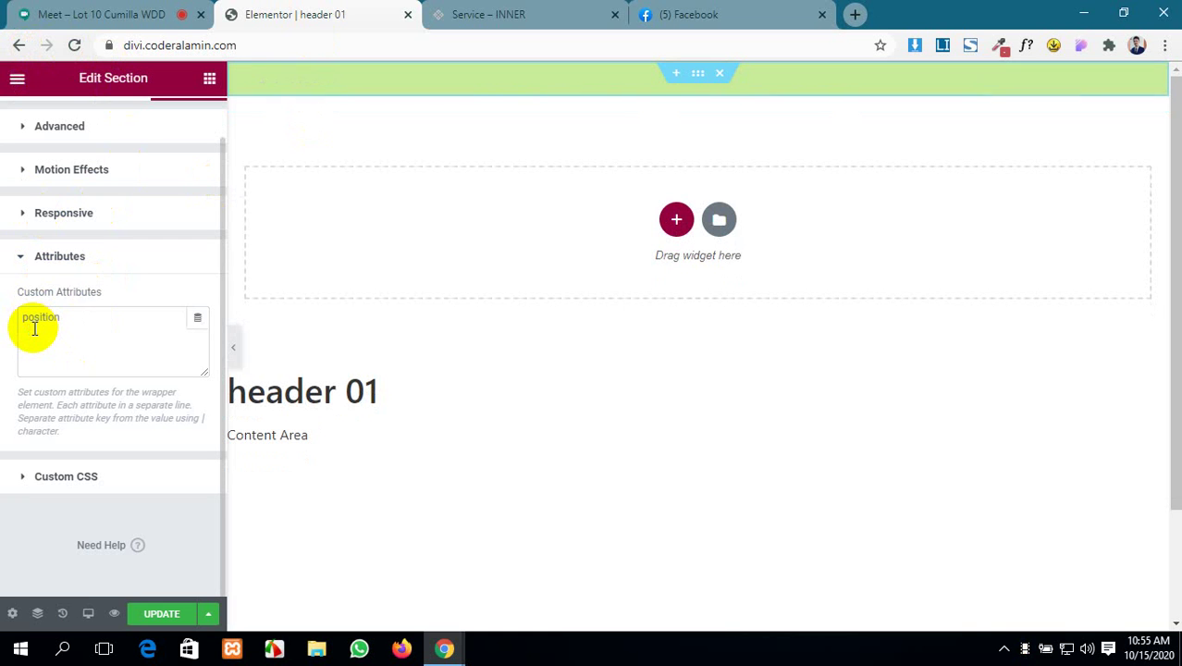
pyautogui.click(61, 318)
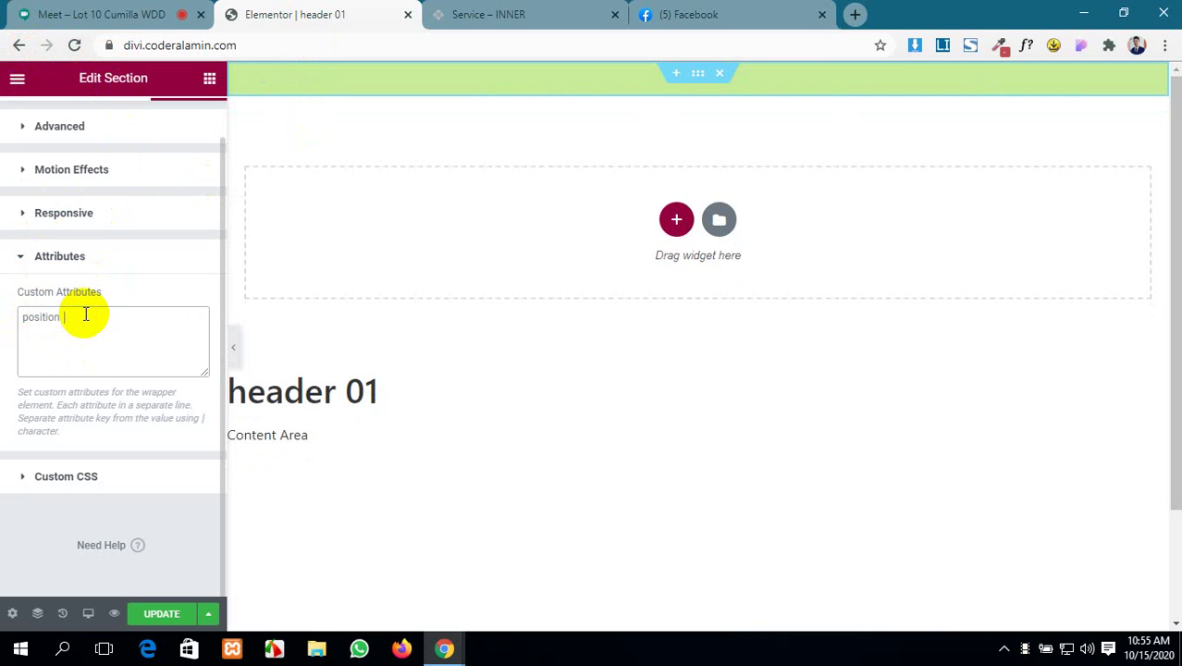
pyautogui.write('\\')
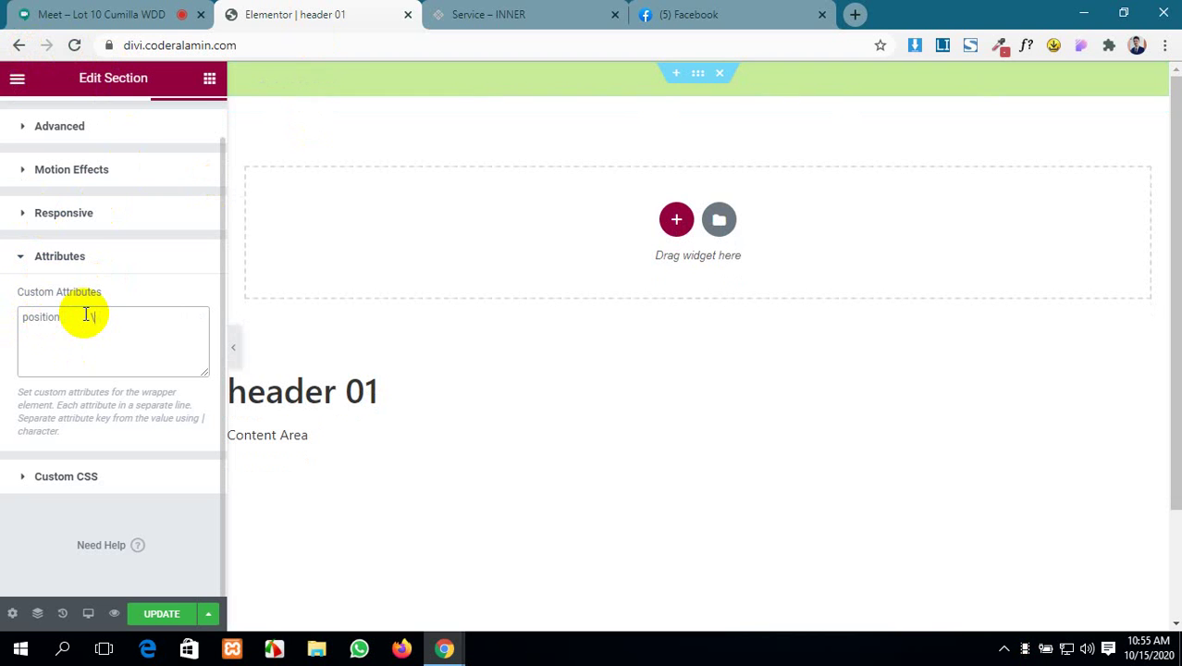
# - Reload the "header 01" editor and discard the unsaved custom attribute
pyautogui.click(75, 45)
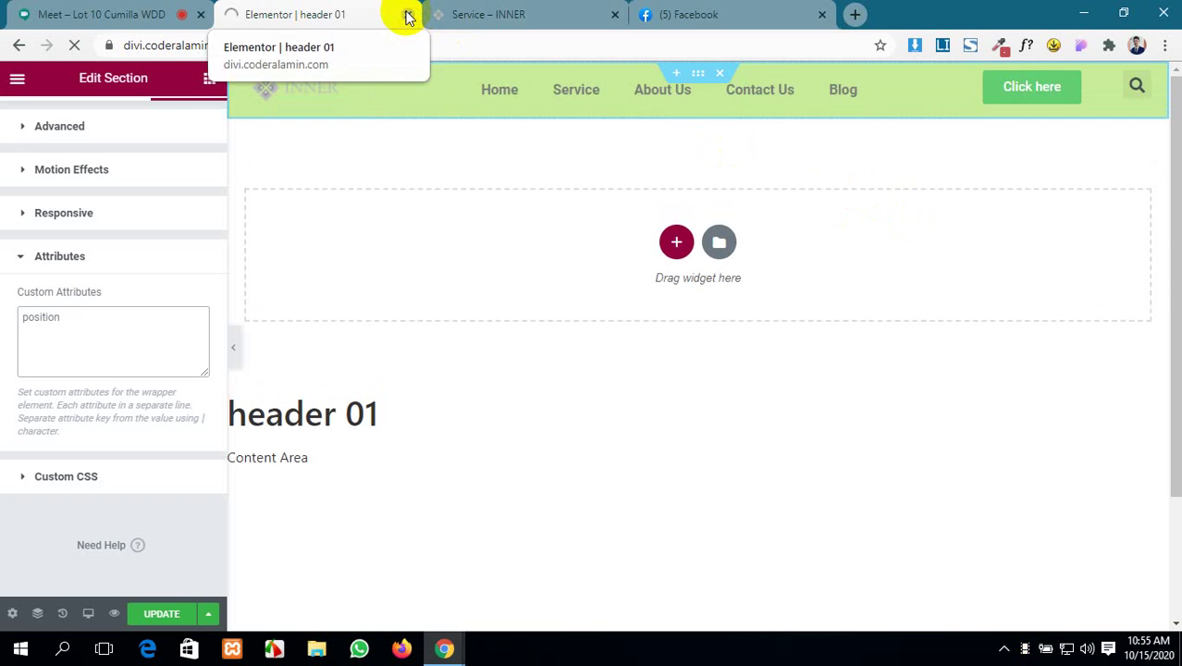
pyautogui.press('F5')
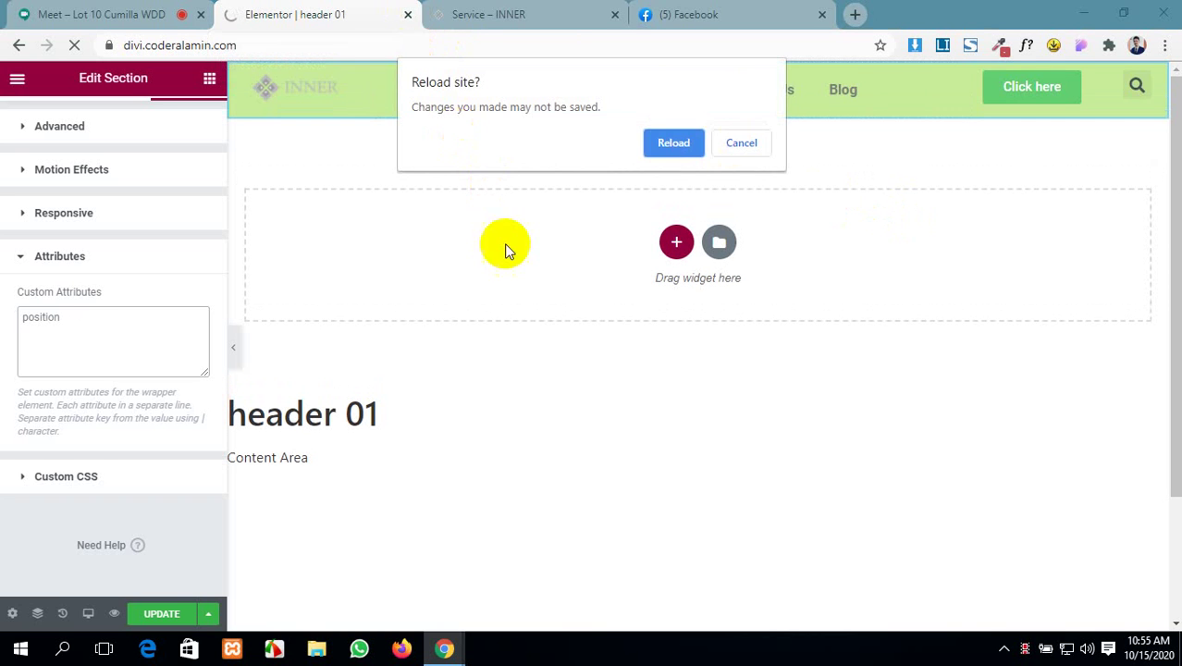
pyautogui.click(674, 142)
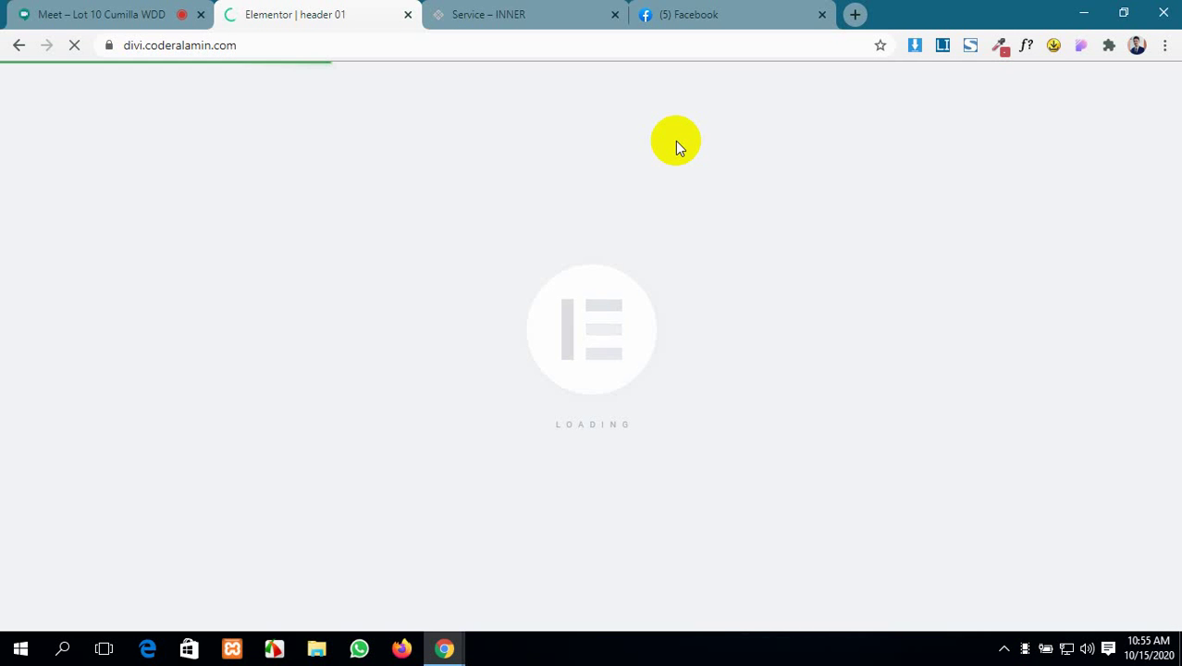
# - Switch to the Service page and check its header again while scrolling
pyautogui.click(481, 12)
pyautogui.scroll(-5, 739, 454)
pyautogui.scroll(5, 739, 454)
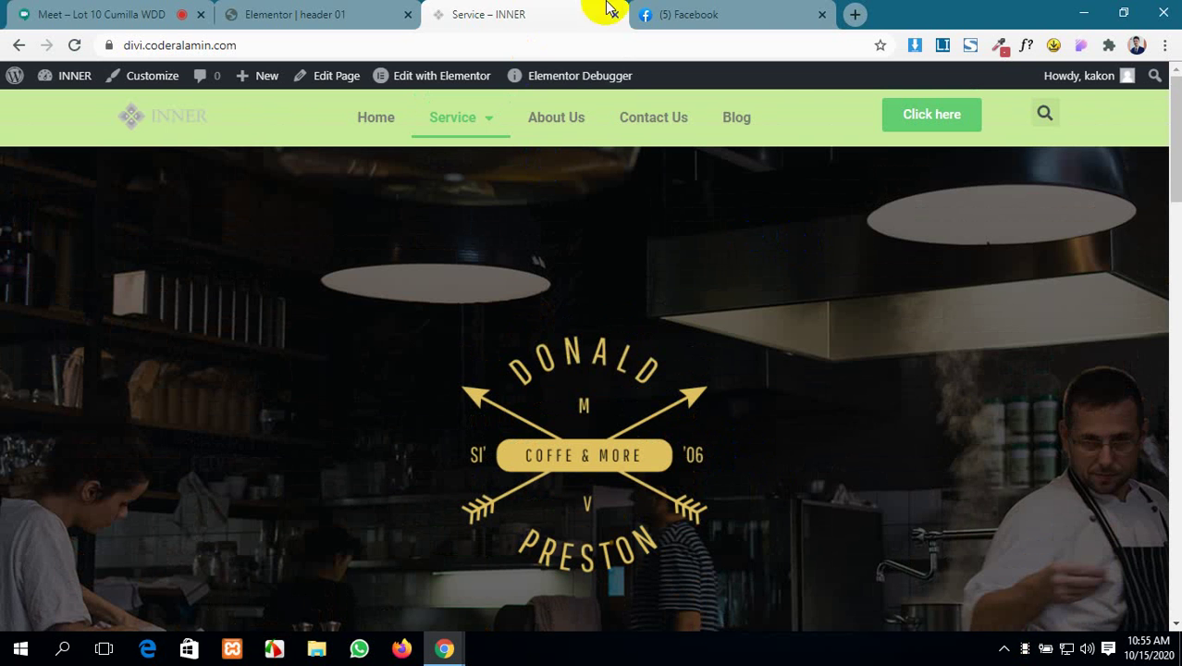
pyautogui.click(647, 11)
pyautogui.click(525, 7)
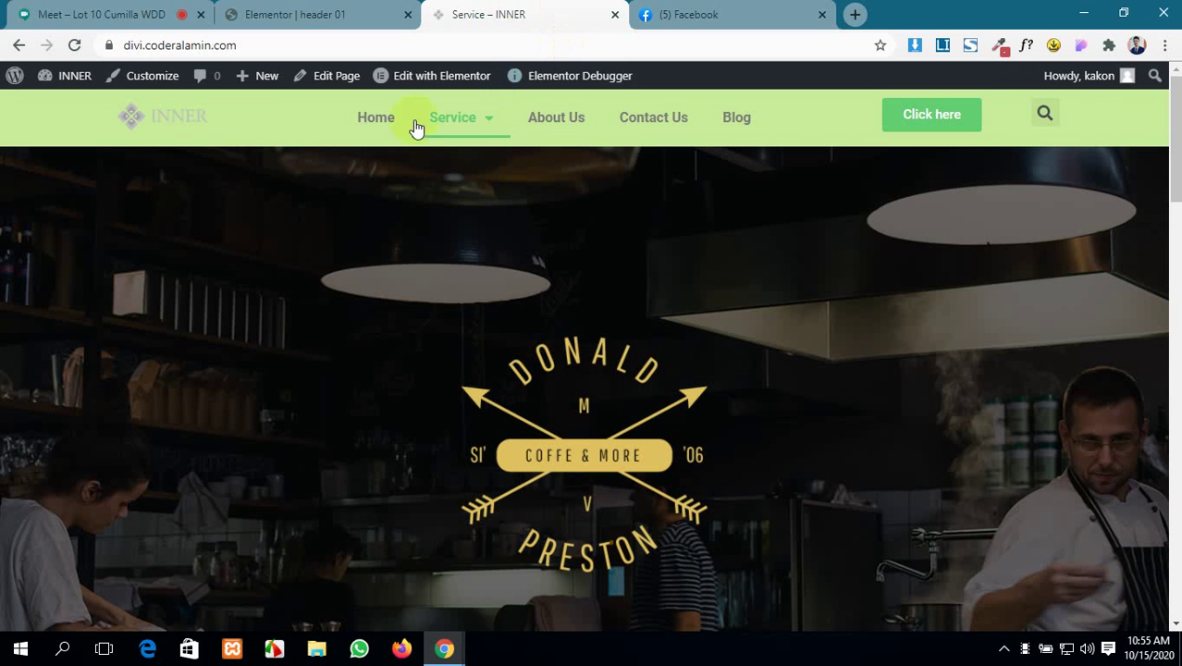
# - Open the Home page through its navigation link and check its header while scrolling
pyautogui.click(364, 126)
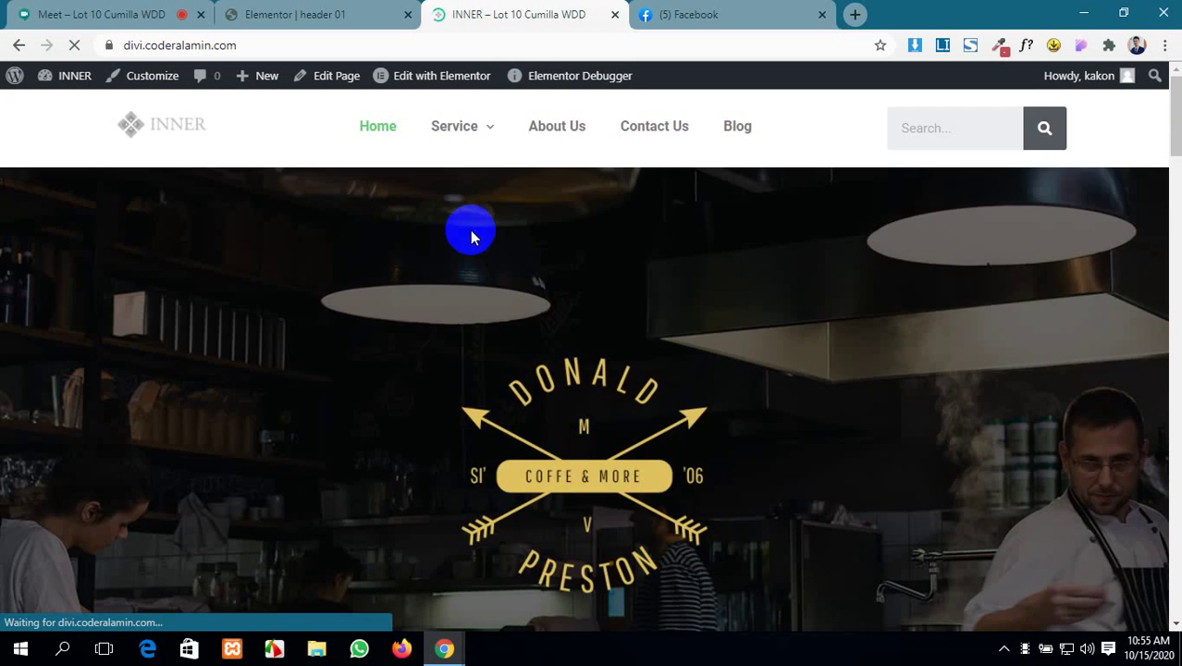
pyautogui.scroll(-15, 697, 434)
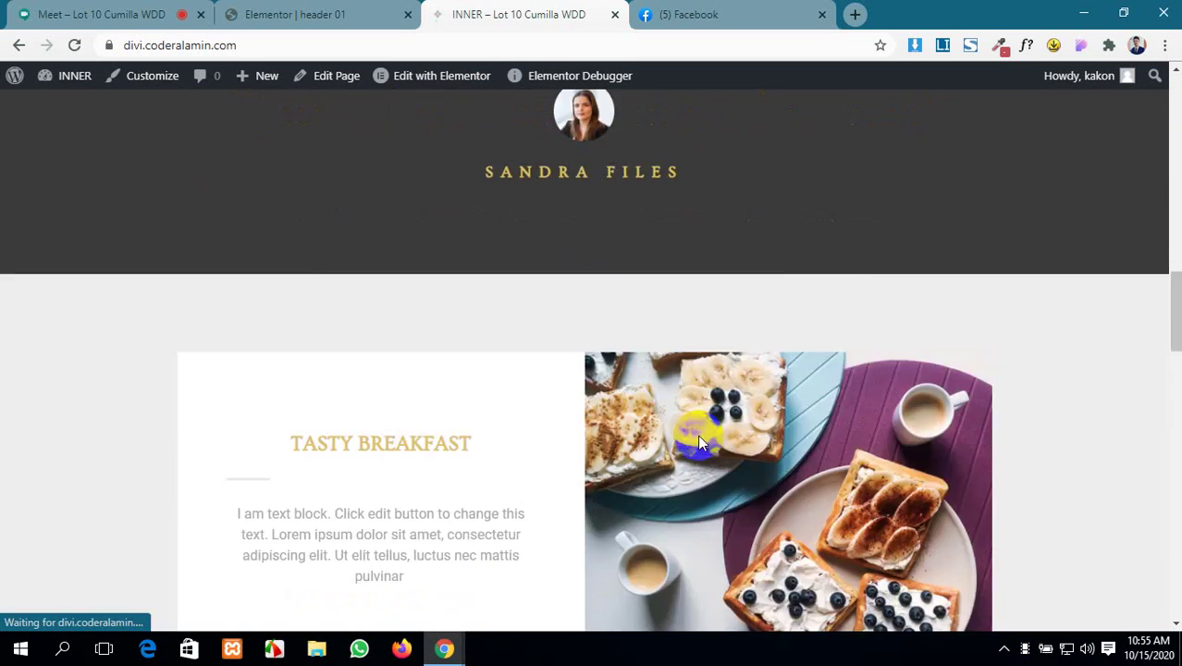
pyautogui.scroll(15, 700, 436)
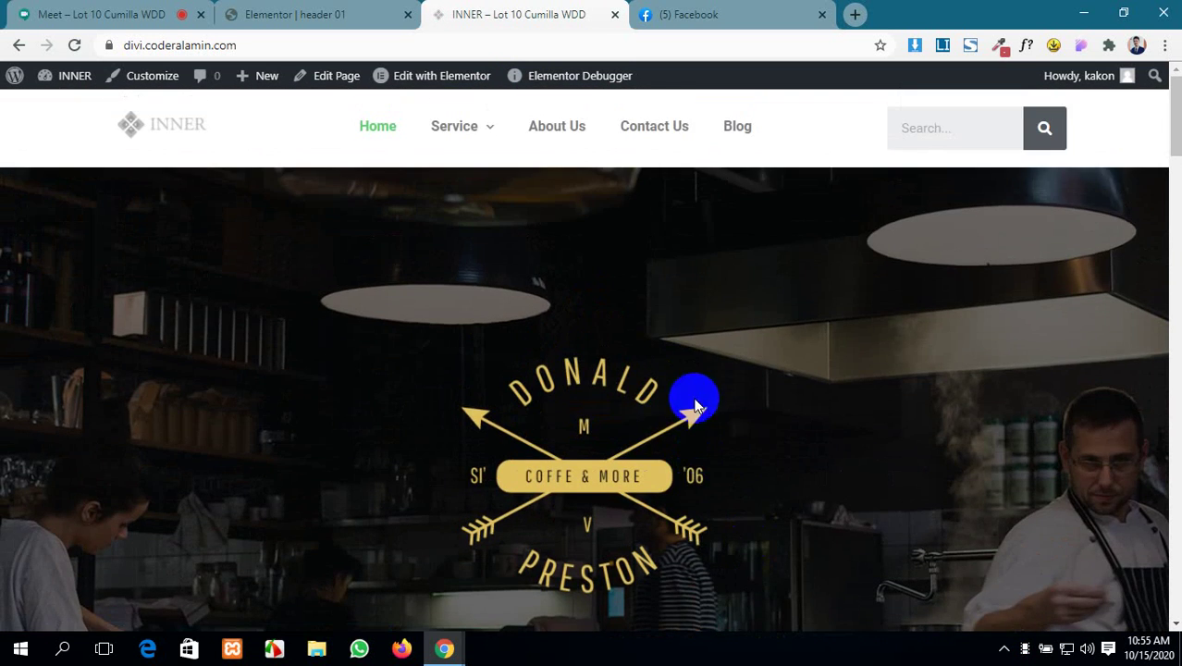
pyautogui.click(361, 11)
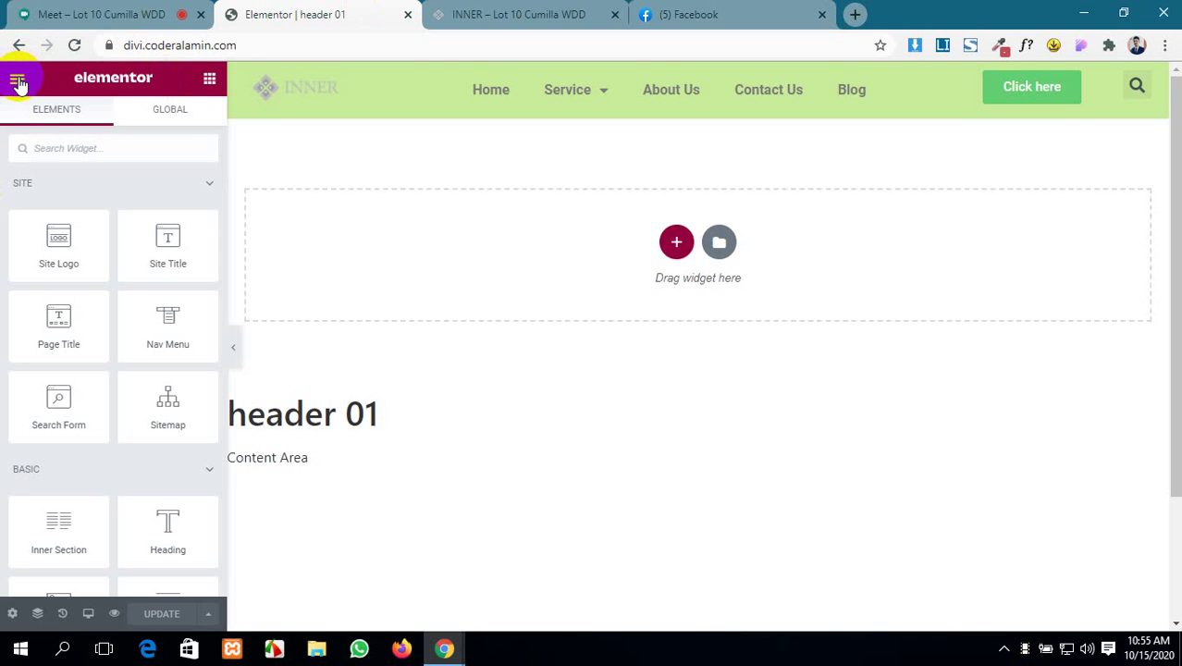
pyautogui.click(513, 11)
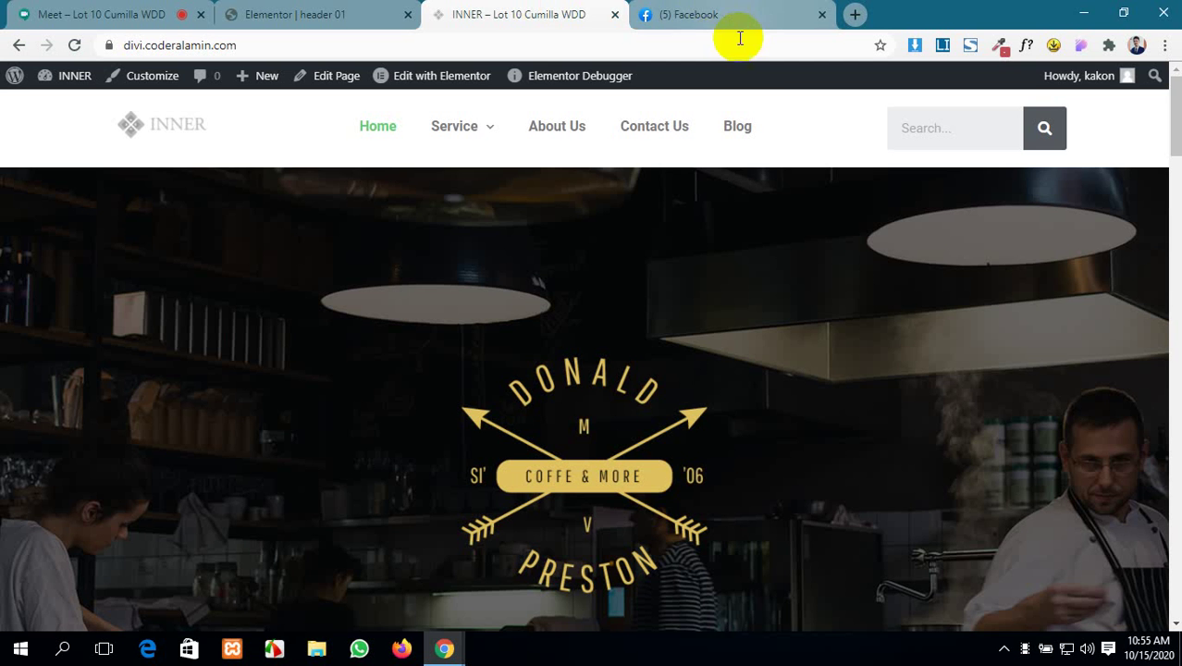
pyautogui.rightClick(750, 356)
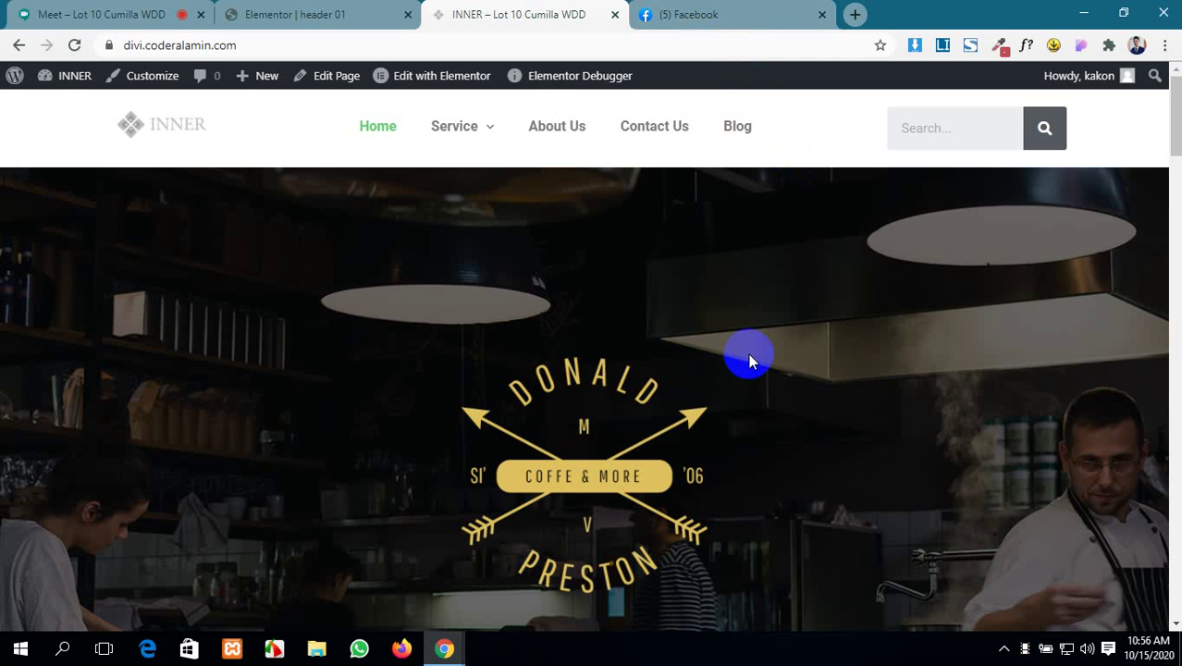
pyautogui.click(368, 10)
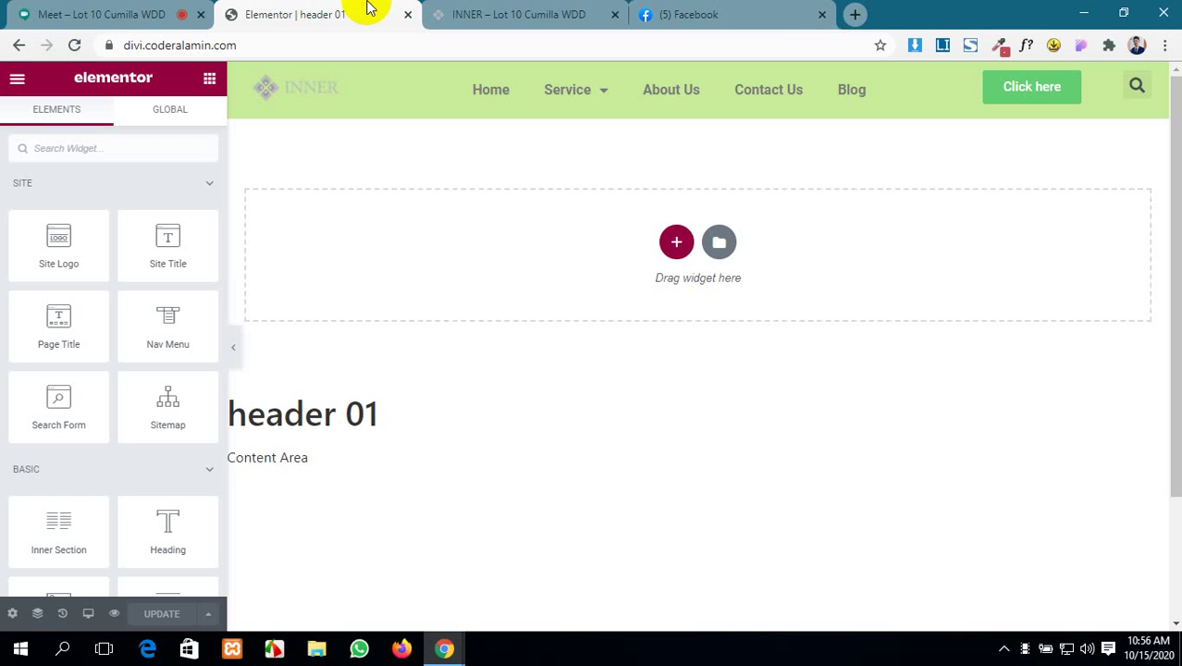